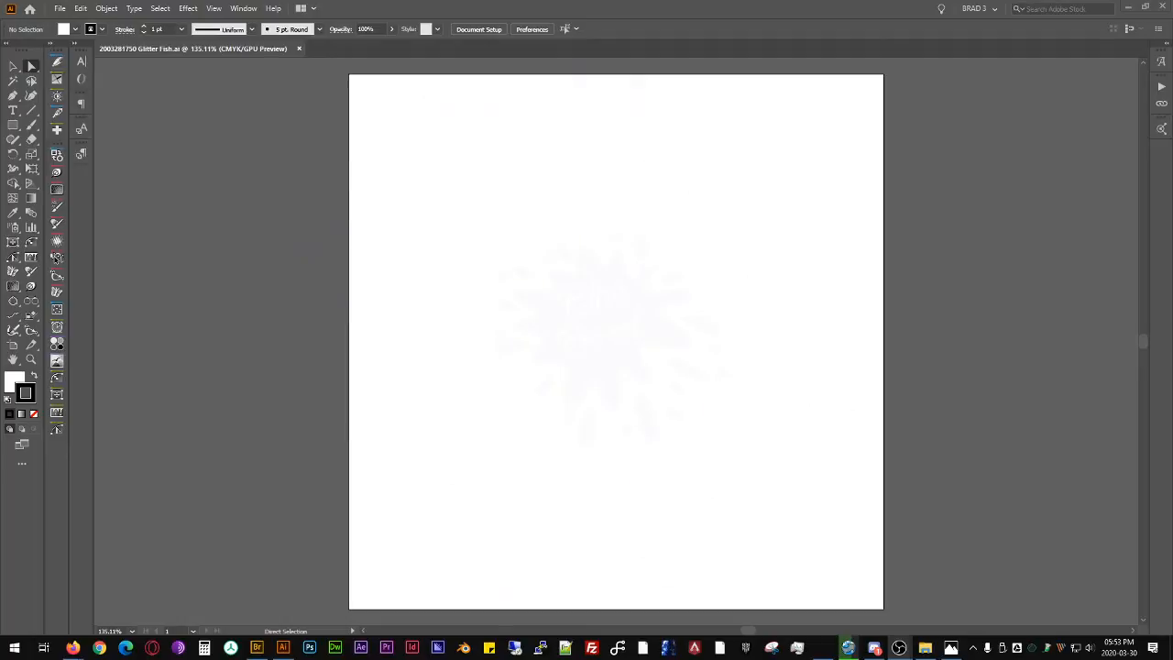
pyautogui.click(751, 266)
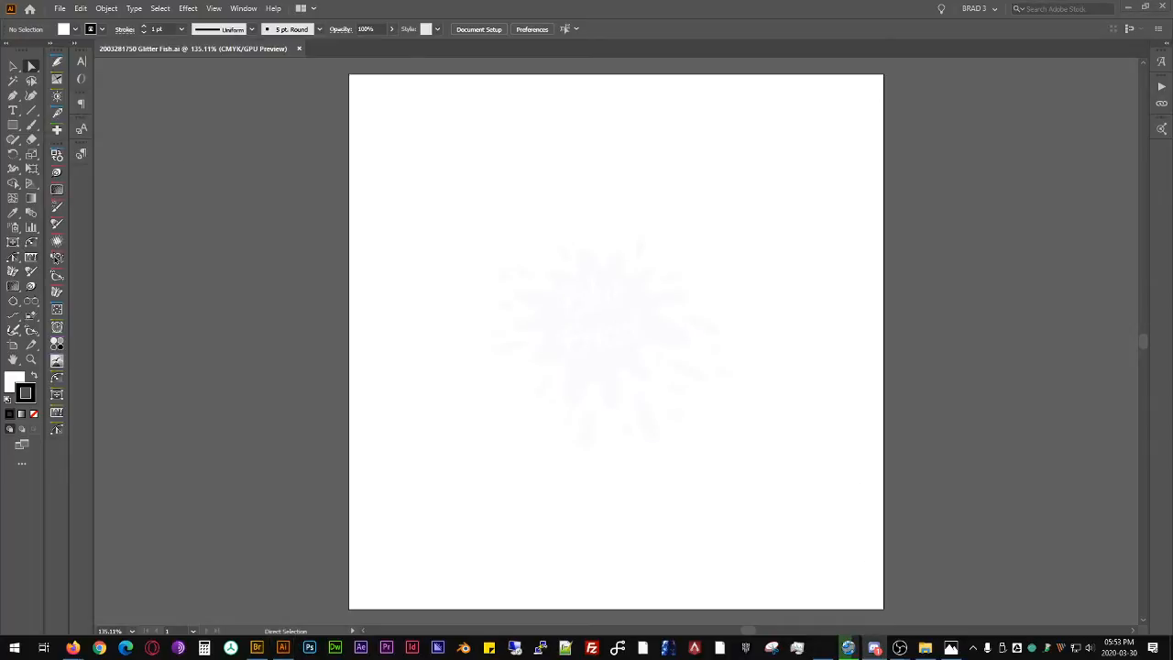
pyautogui.click(503, 348)
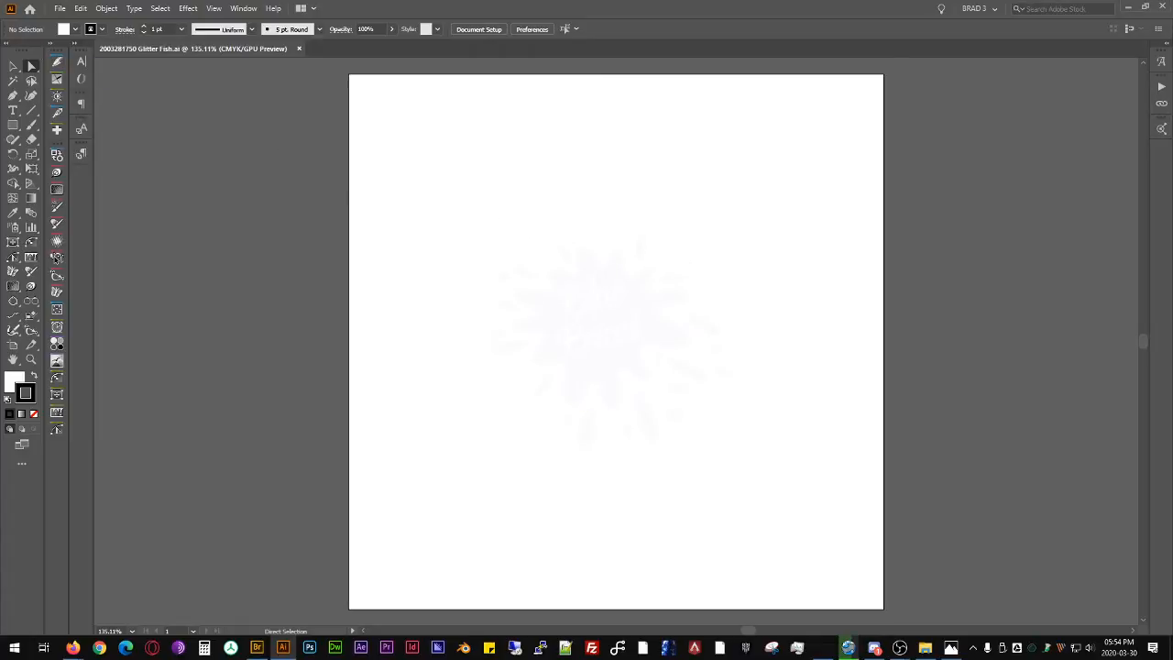
# Step: Add the text "Glitter" in the upper part of the artboard and place a duplicate directly below it
pyautogui.click(12, 110)
pyautogui.click(513, 183)
pyautogui.write('Gli')
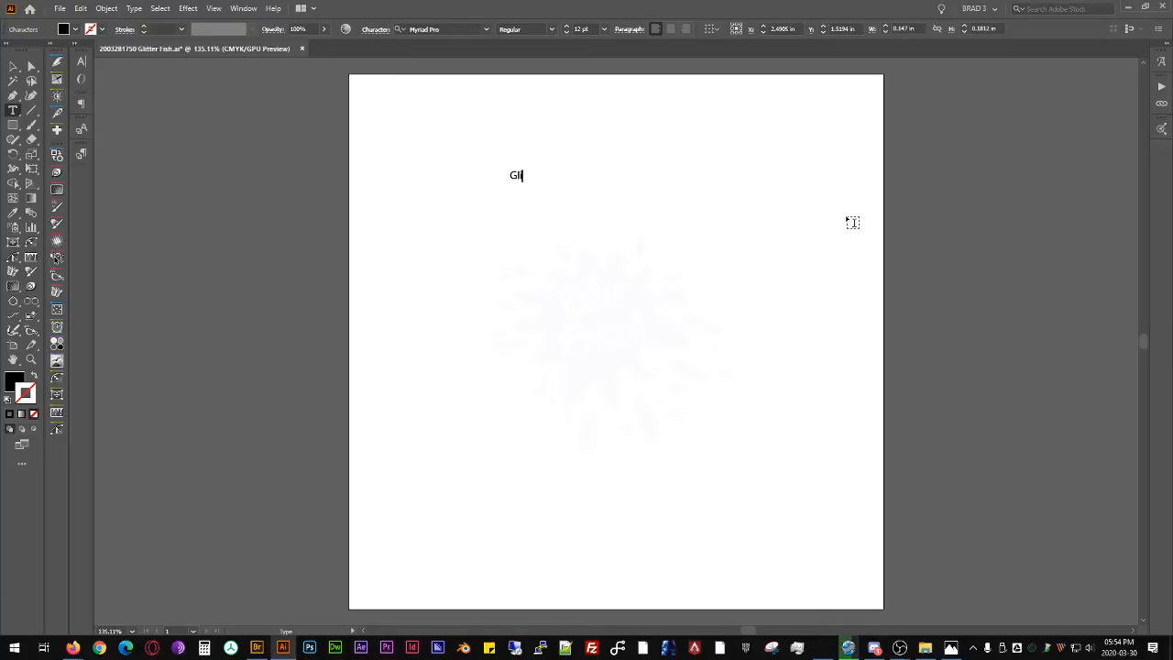
pyautogui.write('tter')
pyautogui.click(13, 66)
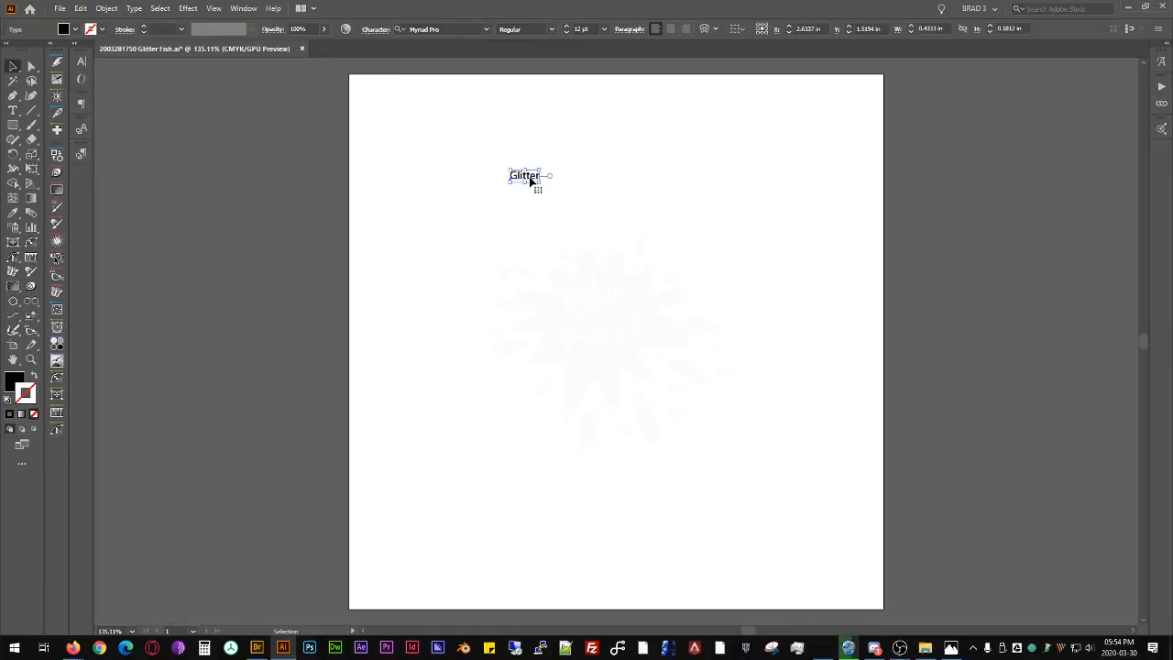
pyautogui.moveTo(529, 180); pyautogui.dragTo(530, 211)
pyautogui.click(152, 11)
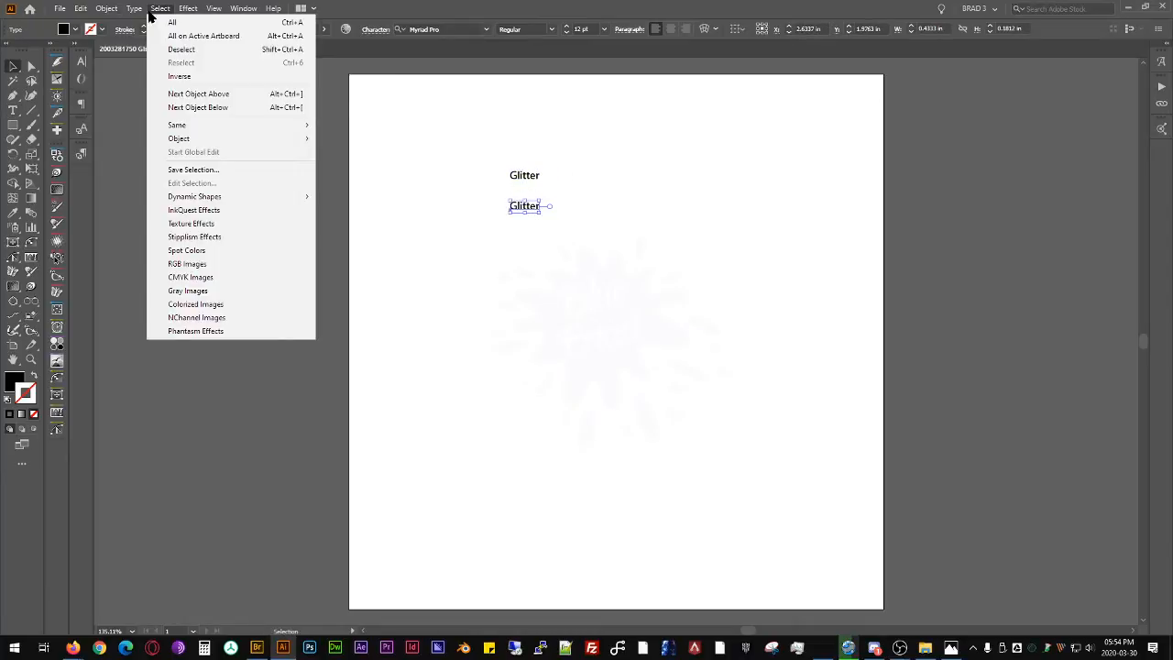
pyautogui.click(107, 8)
pyautogui.click(81, 8)
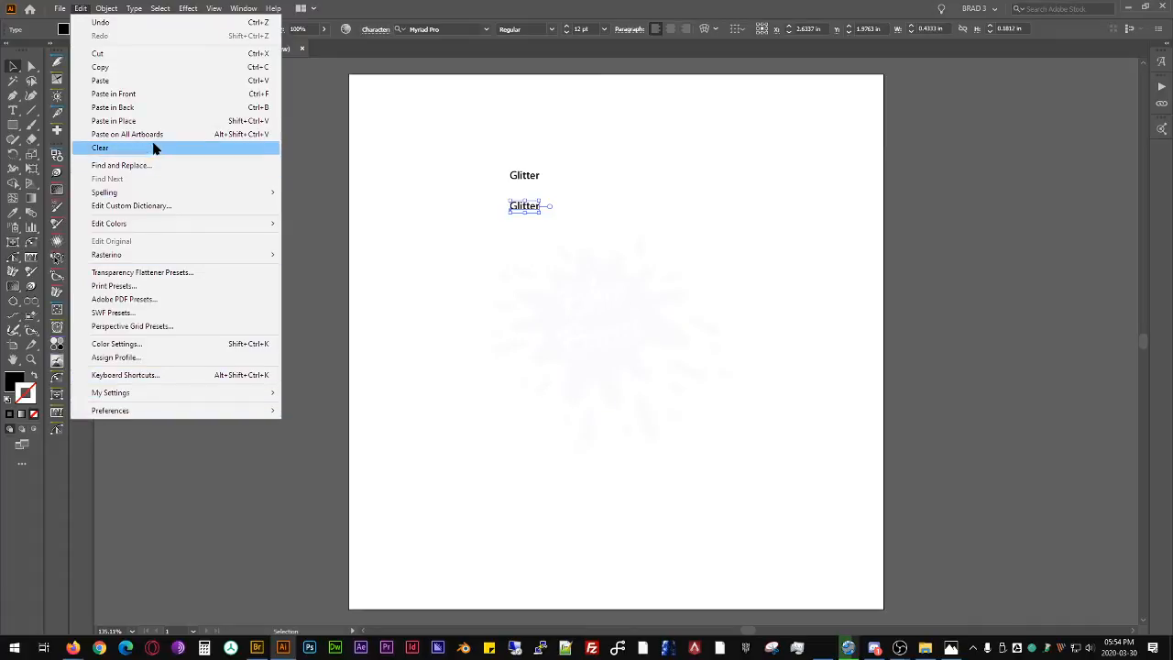
pyautogui.moveTo(152, 196)
pyautogui.click(359, 196)
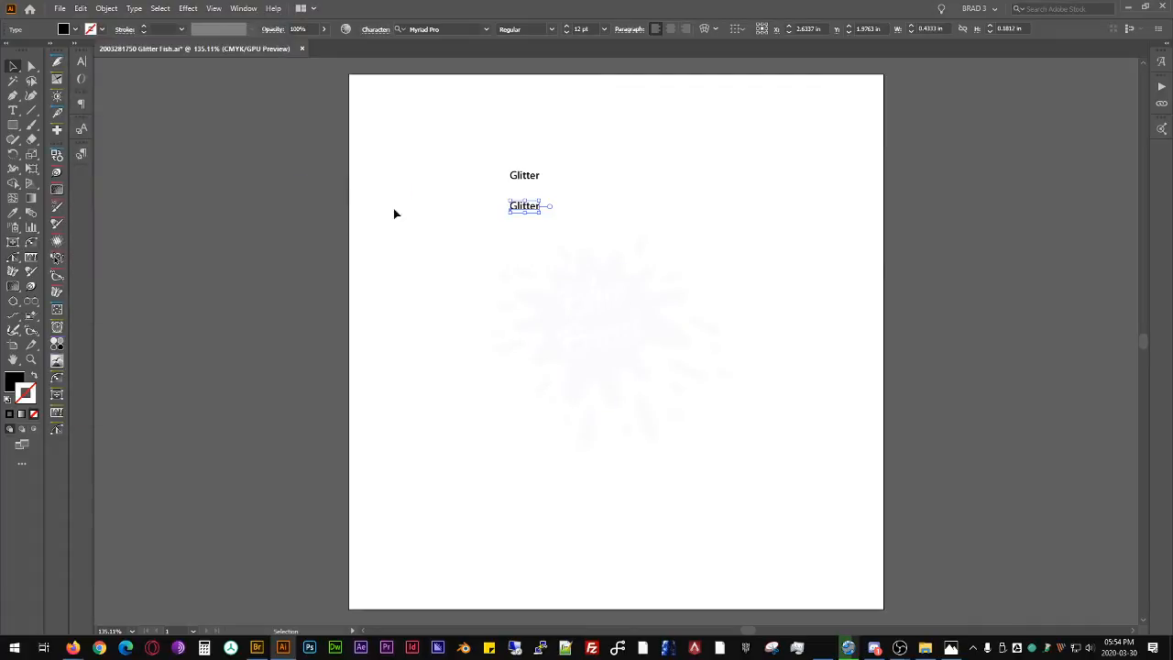
# Step: Scale both "Glitter" texts up together to about 94 pt and place them across the middle of the artboard
pyautogui.click(569, 245)
pyautogui.moveTo(569, 244); pyautogui.dragTo(435, 108)
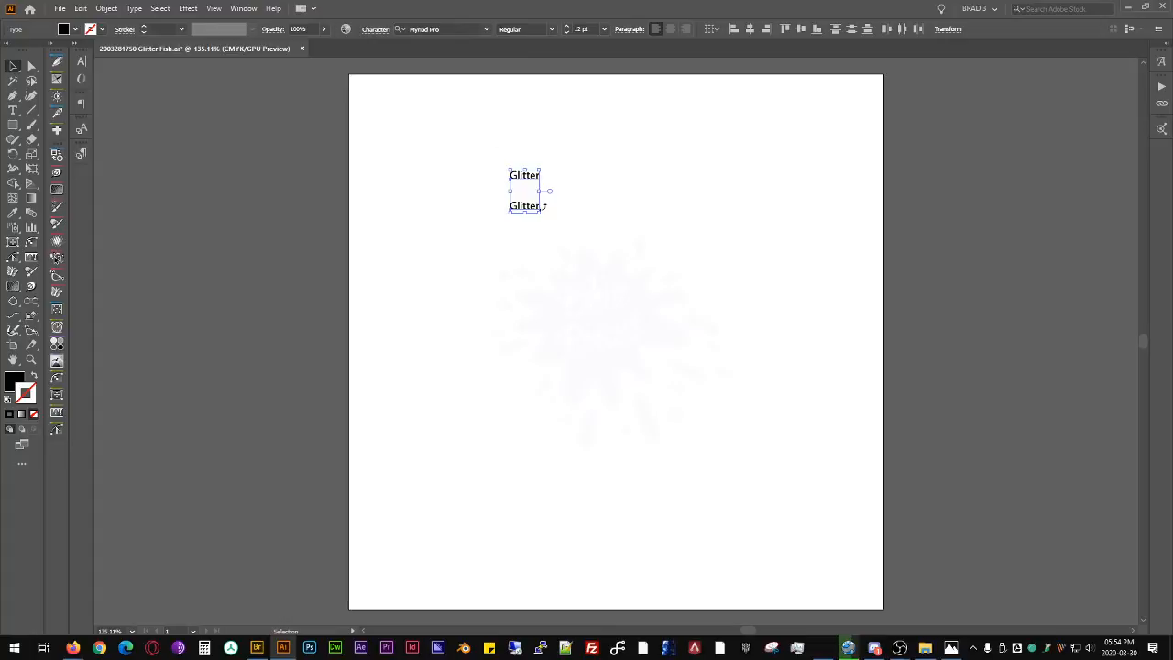
pyautogui.moveTo(543, 210); pyautogui.dragTo(639, 358)
pyautogui.moveTo(517, 97); pyautogui.dragTo(605, 216)
pyautogui.click(816, 265)
pyautogui.click(641, 210)
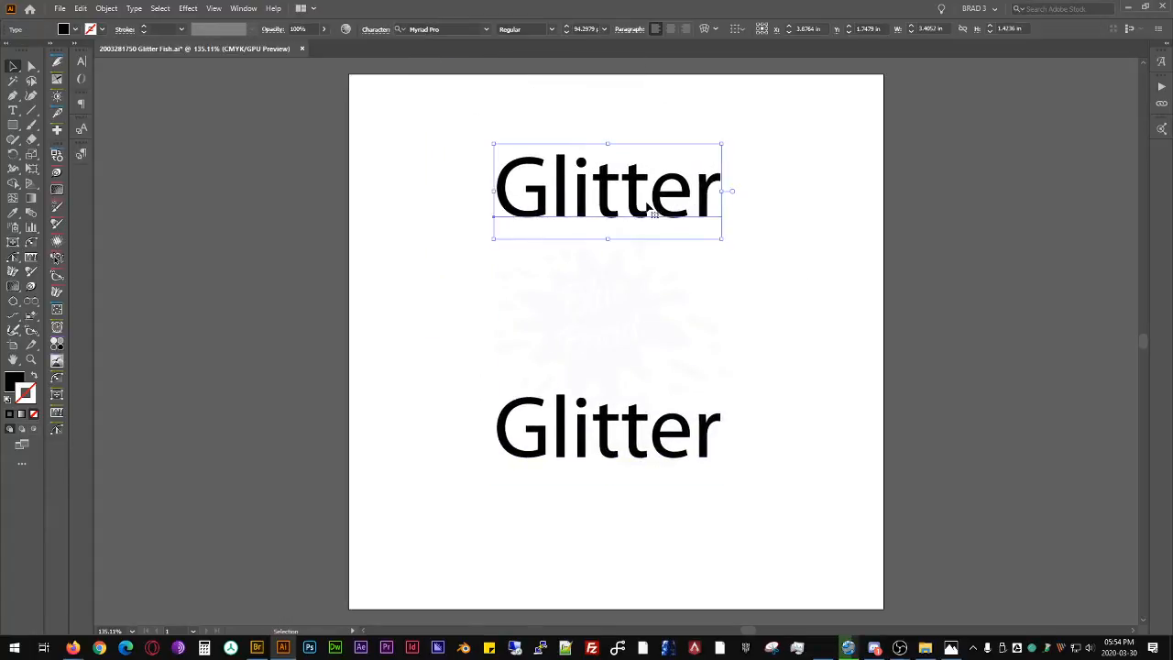
pyautogui.doubleClick(634, 205)
pyautogui.doubleClick(635, 206)
pyautogui.click(646, 300)
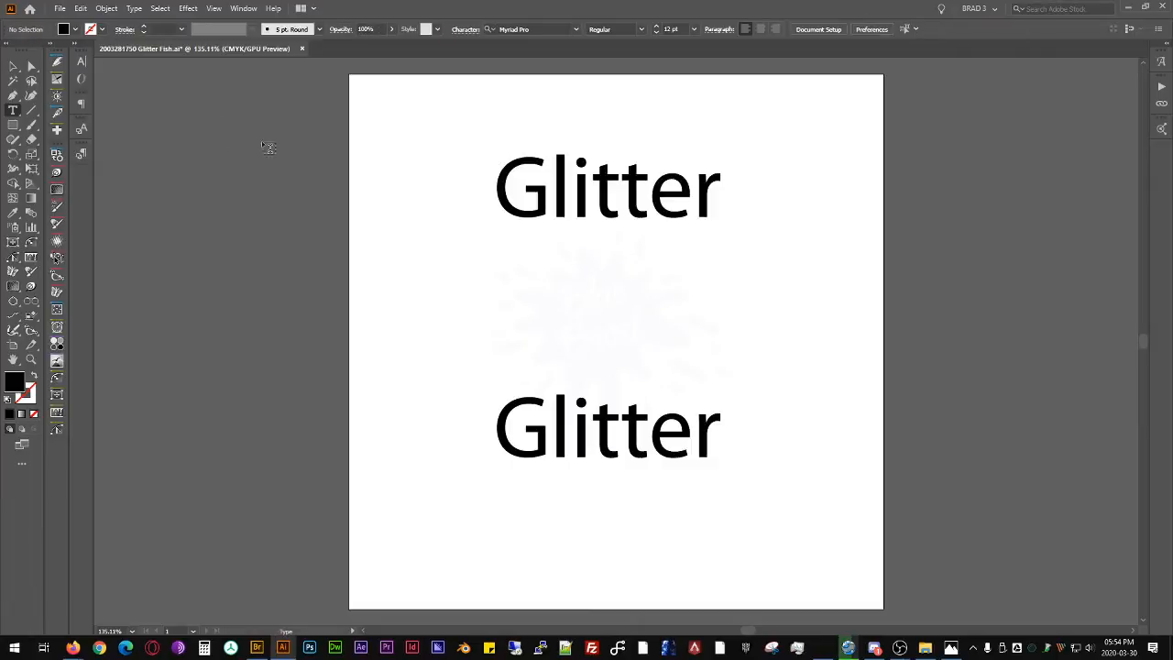
pyautogui.click(15, 67)
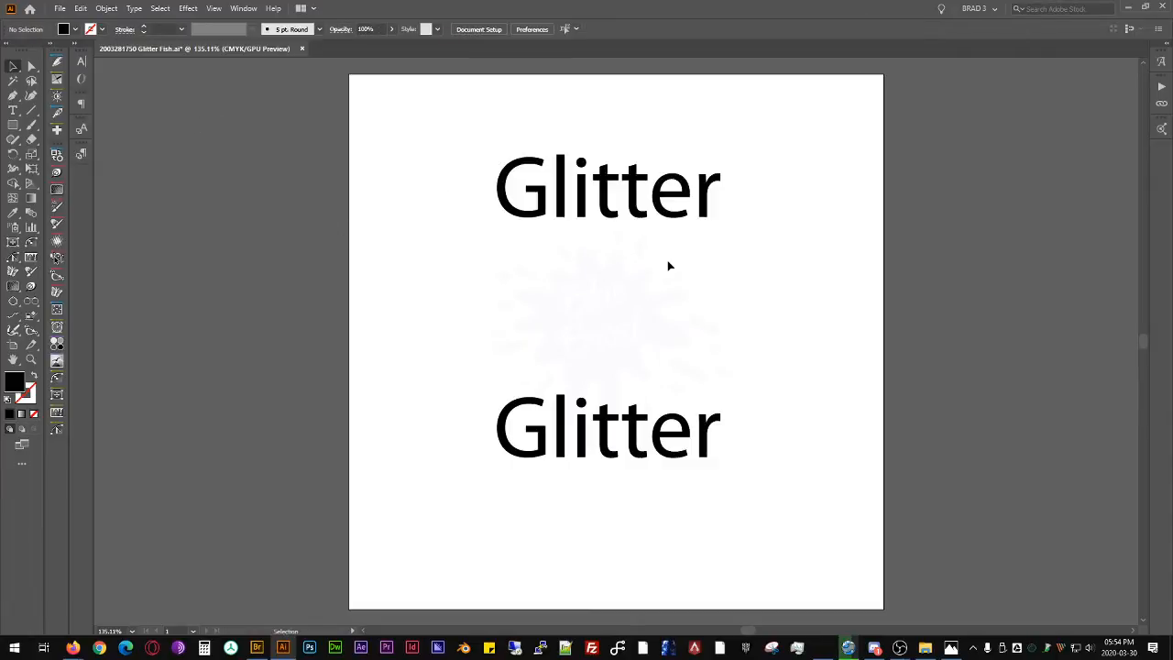
# Step: Replace the lower "Glitter" text with the correctly spelled word "Fish"
pyautogui.click(634, 188)
pyautogui.click(621, 431)
pyautogui.doubleClick(621, 431)
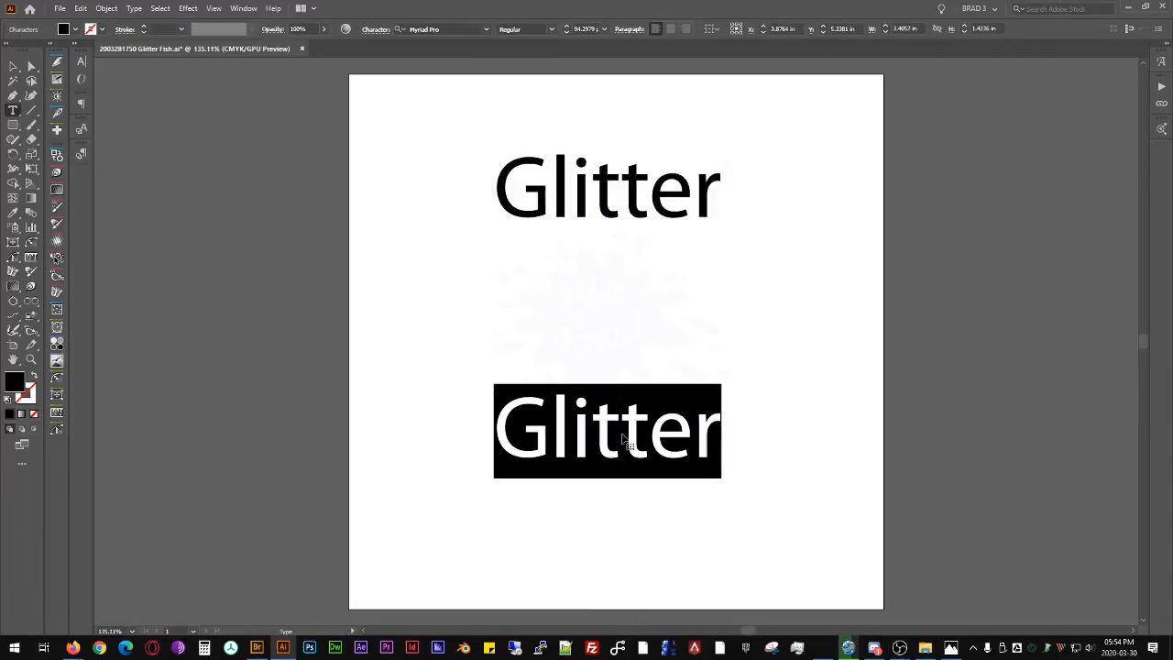
pyautogui.write('Fish')
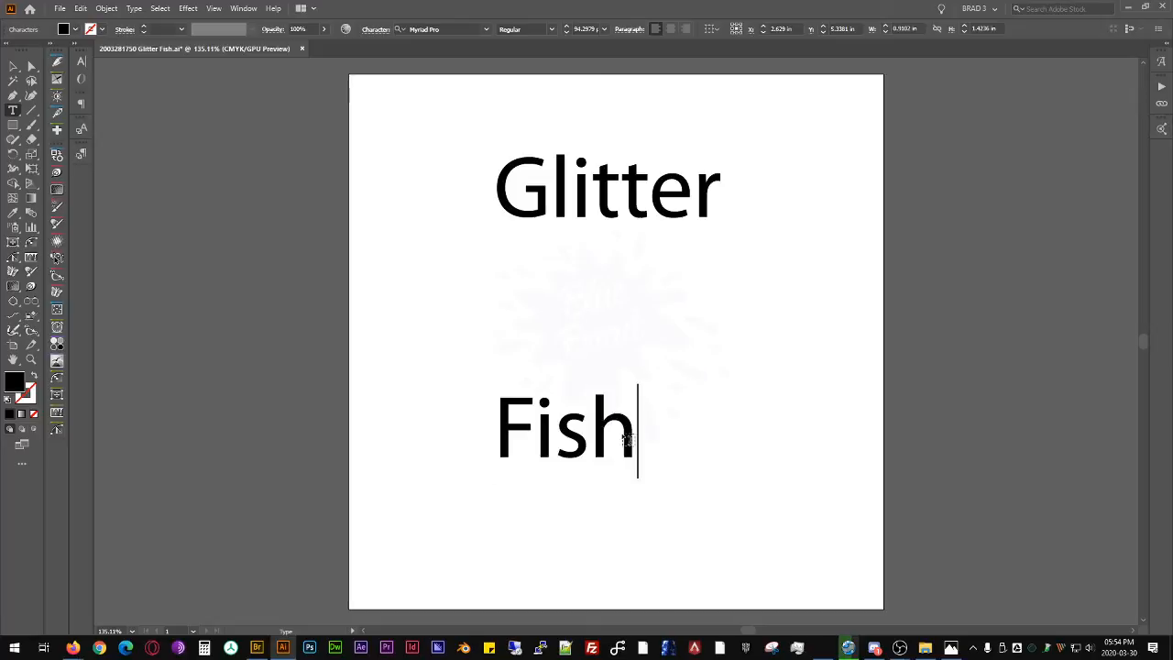
pyautogui.write('h')
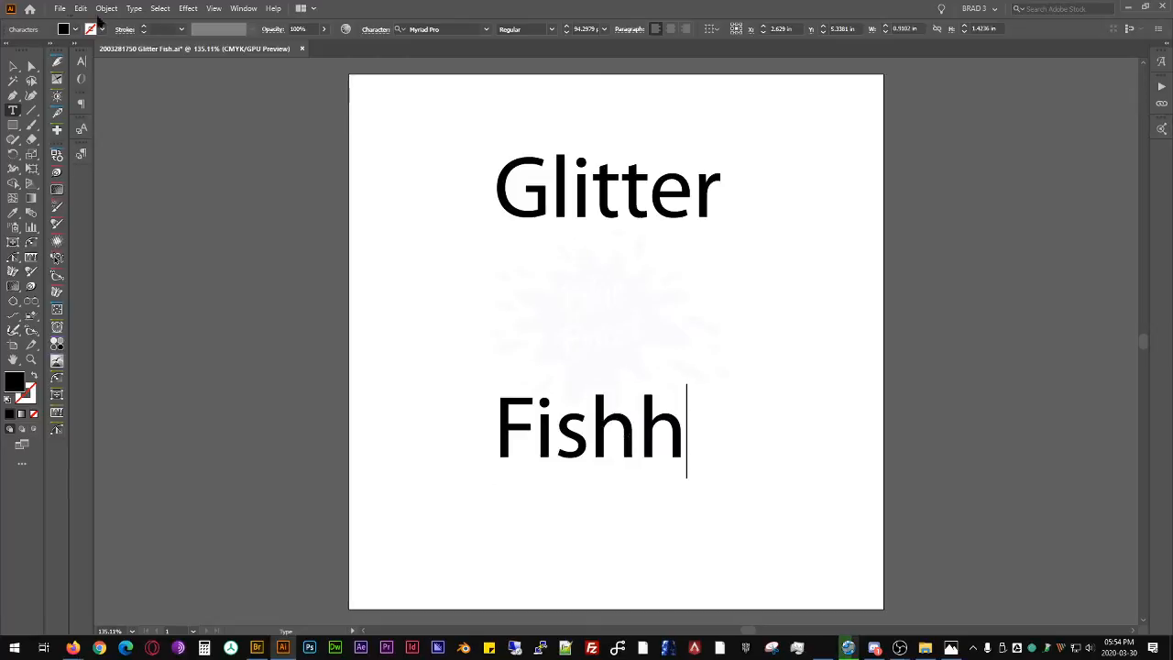
pyautogui.click(14, 67)
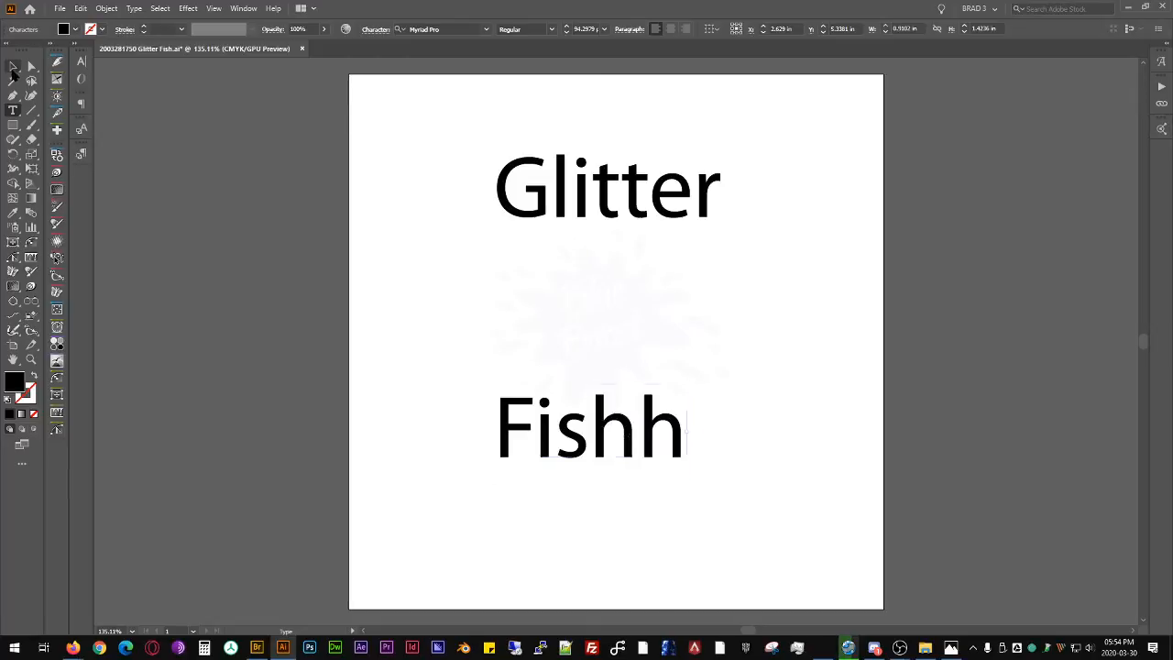
pyautogui.rightClick(656, 434)
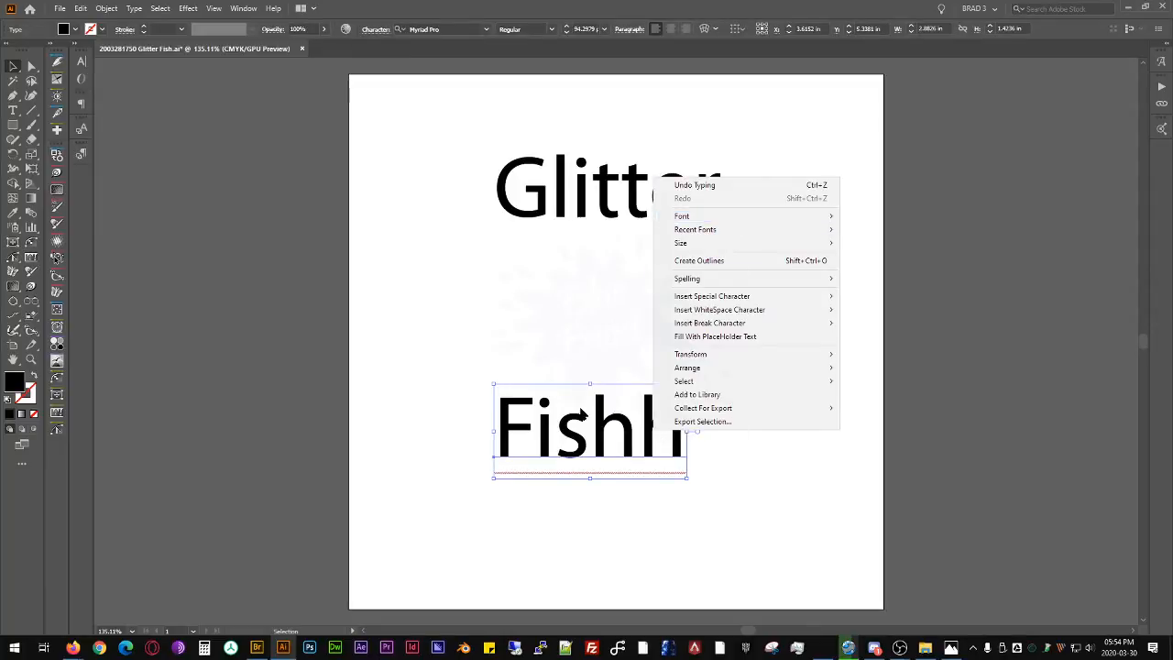
pyautogui.doubleClick(581, 415)
pyautogui.rightClick(624, 423)
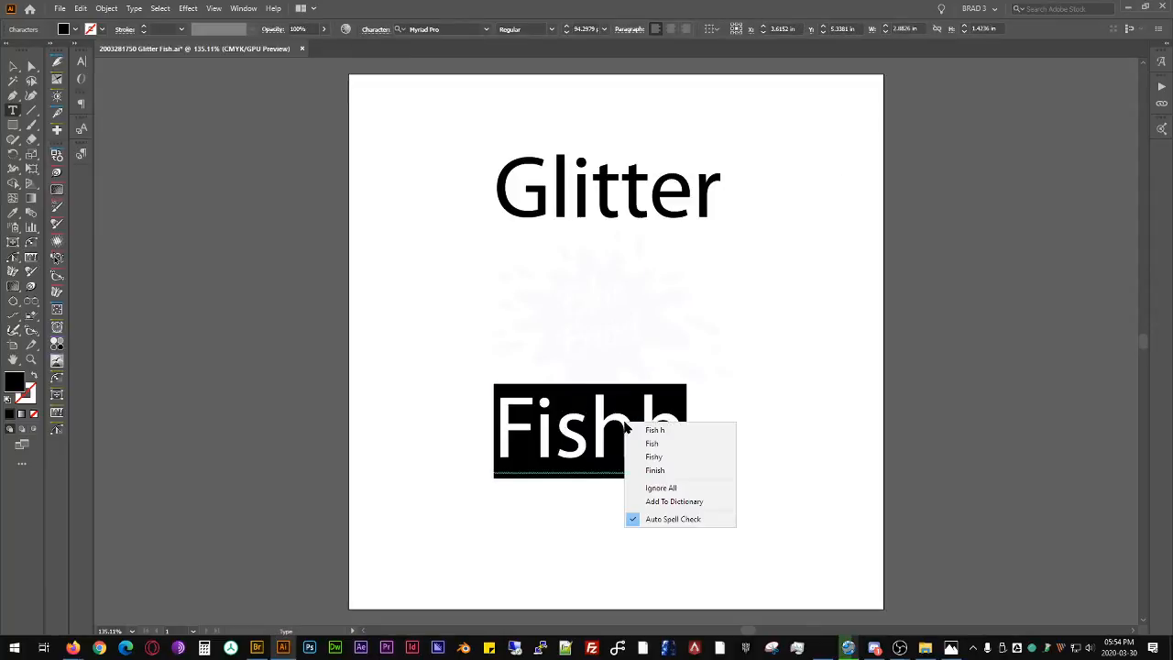
pyautogui.click(683, 444)
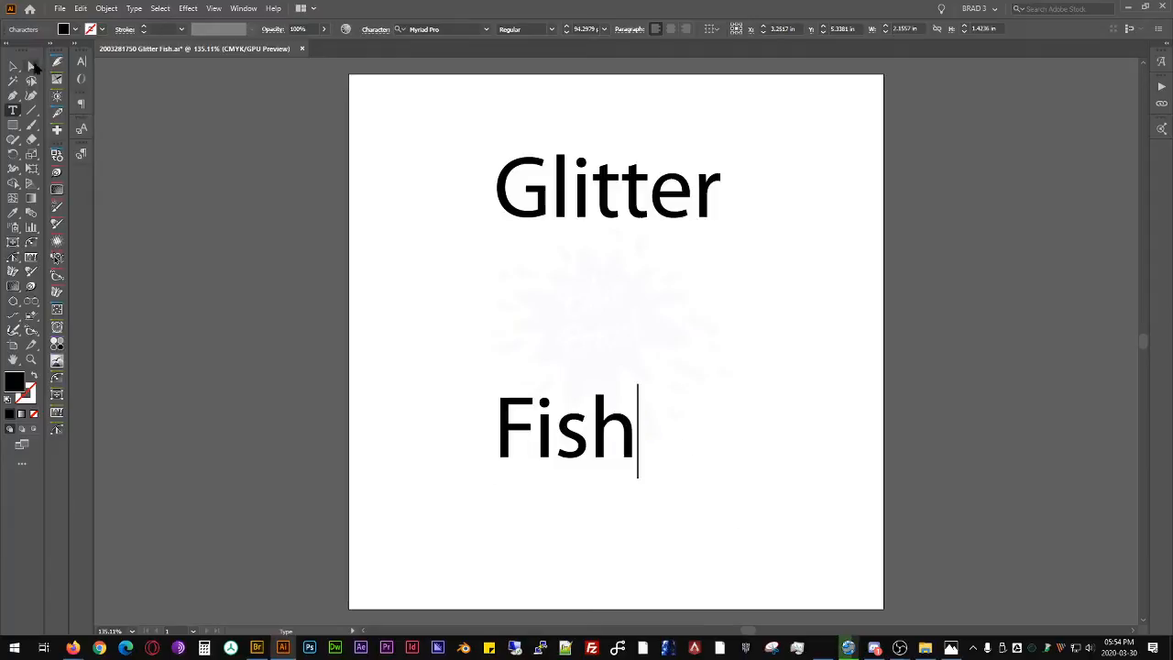
pyautogui.click(14, 67)
# Step: Set both words in the She Always Walk Alone Demo font
pyautogui.hotkey('ctrl', 'a')
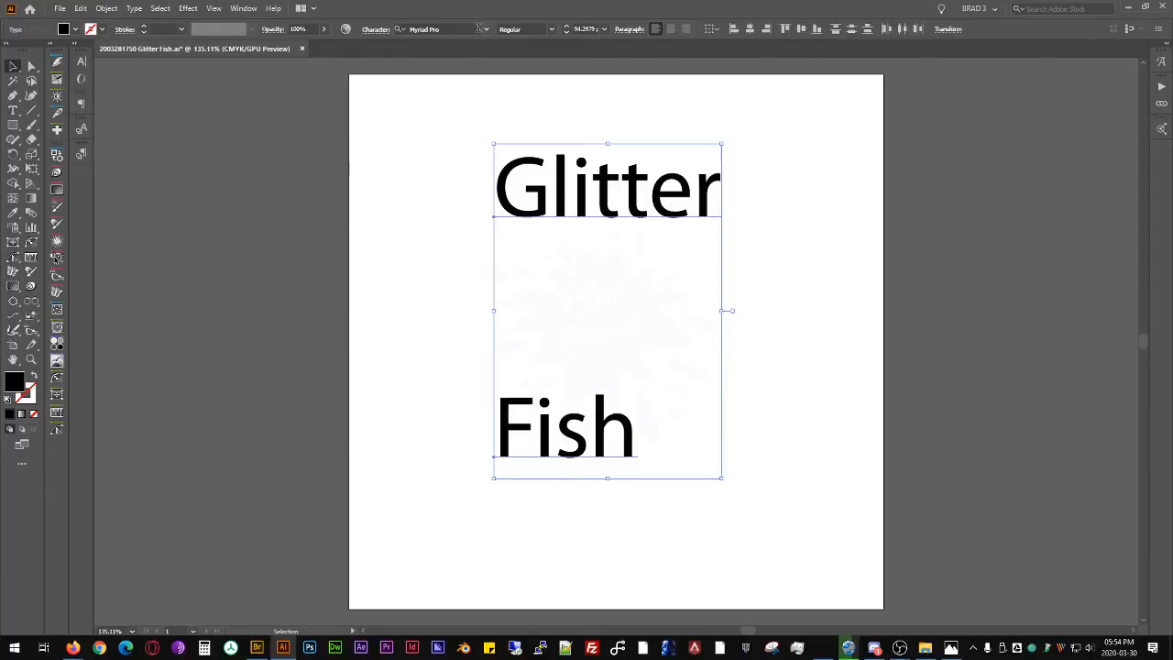
pyautogui.click(486, 30)
pyautogui.scroll(-15, 583, 274)
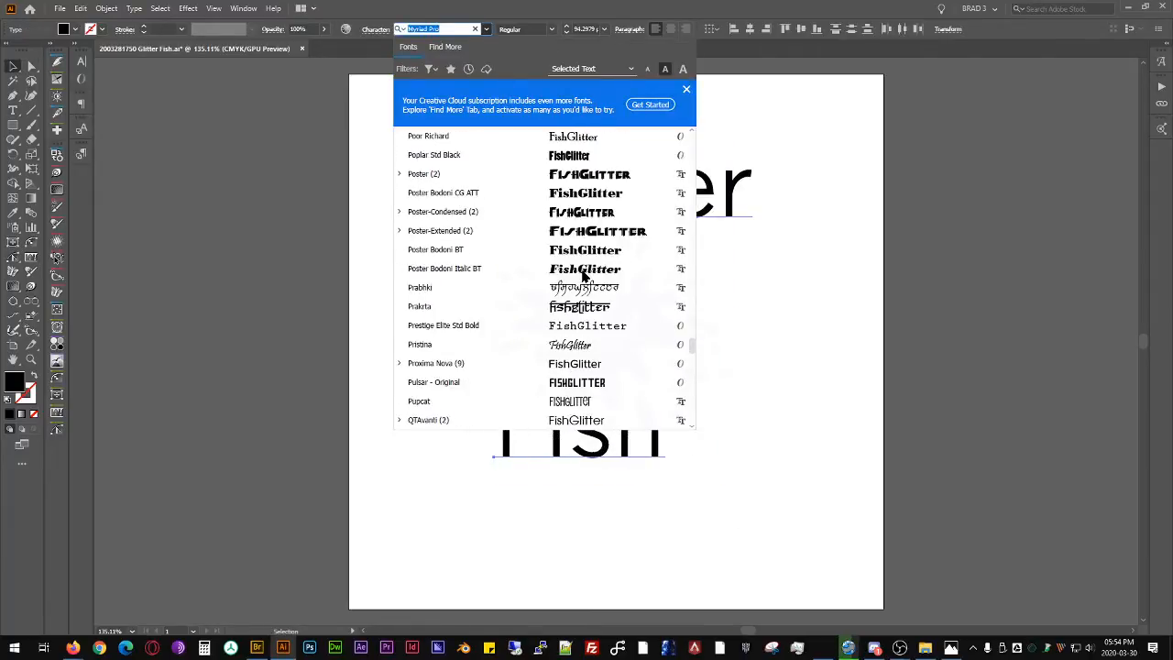
pyautogui.scroll(-6, 583, 273)
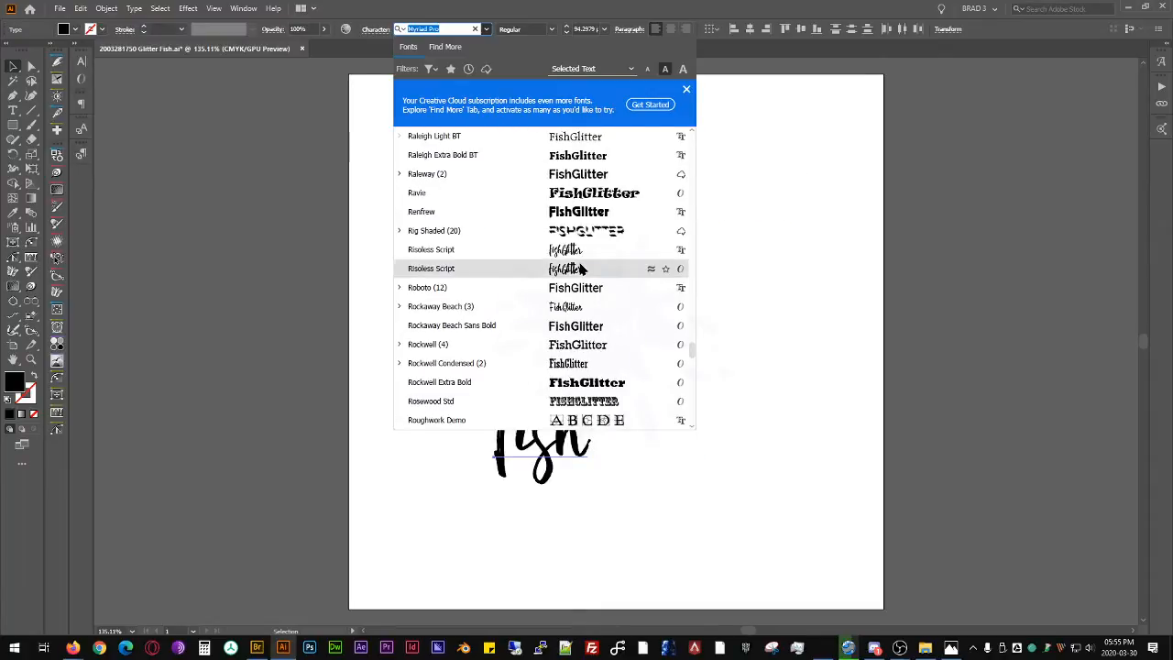
pyautogui.scroll(-5, 579, 268)
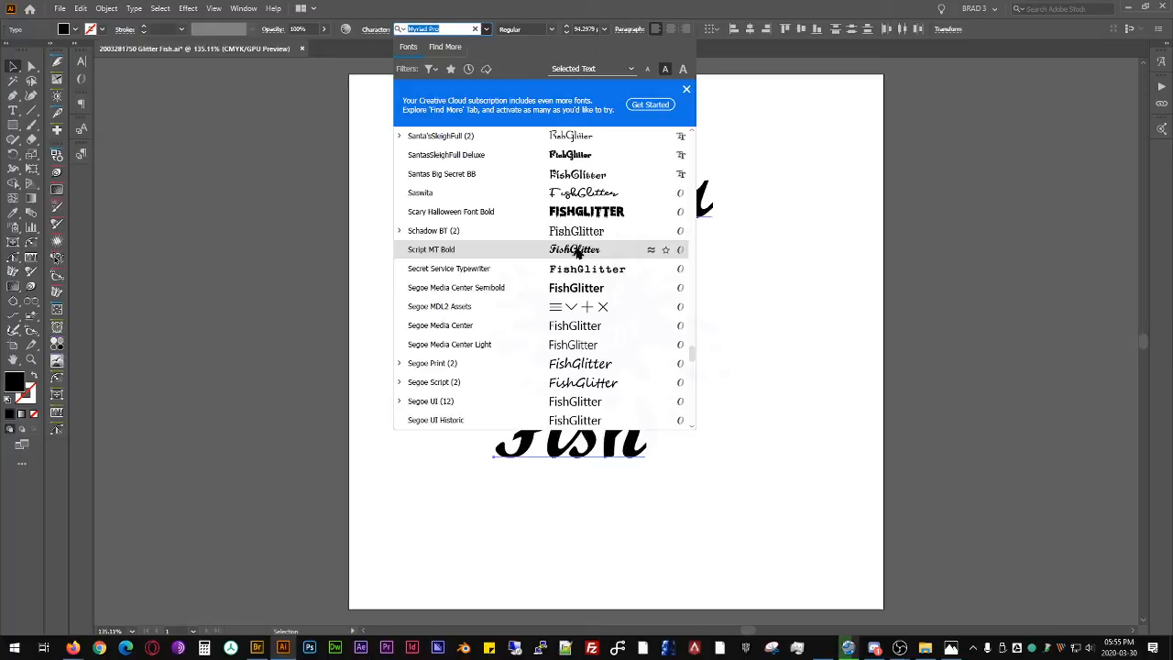
pyautogui.scroll(-6, 577, 254)
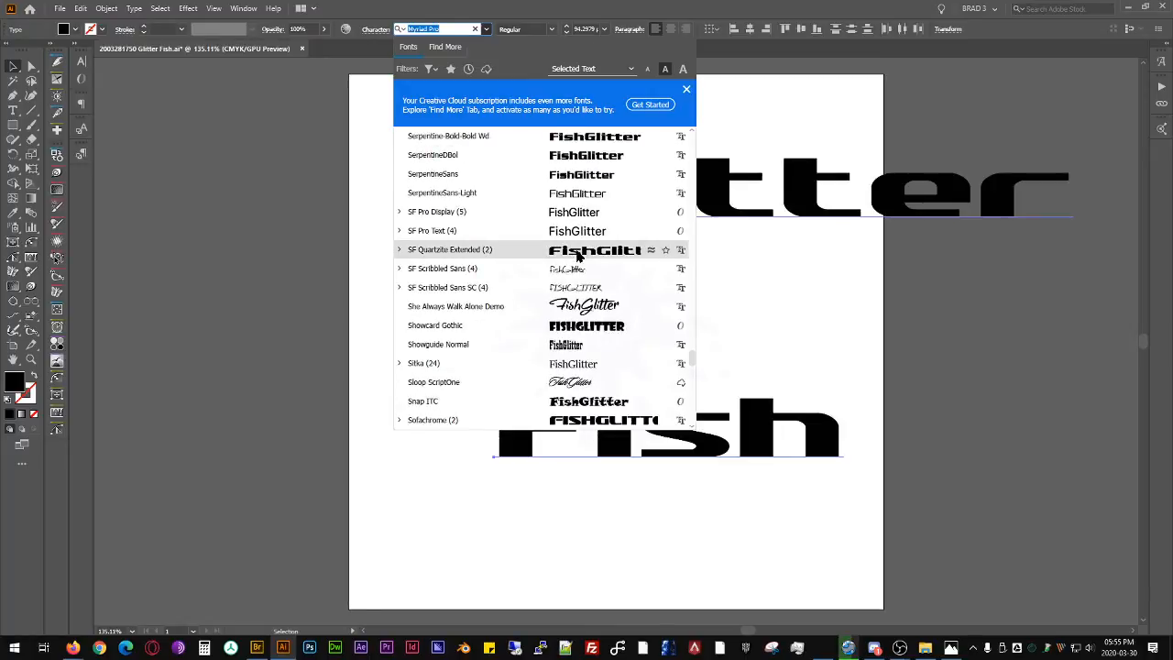
pyautogui.click(550, 306)
pyautogui.click(846, 301)
# Step: Shrink "Glitter" to about half its size and place it just above the end of "Fish"
pyautogui.click(678, 189)
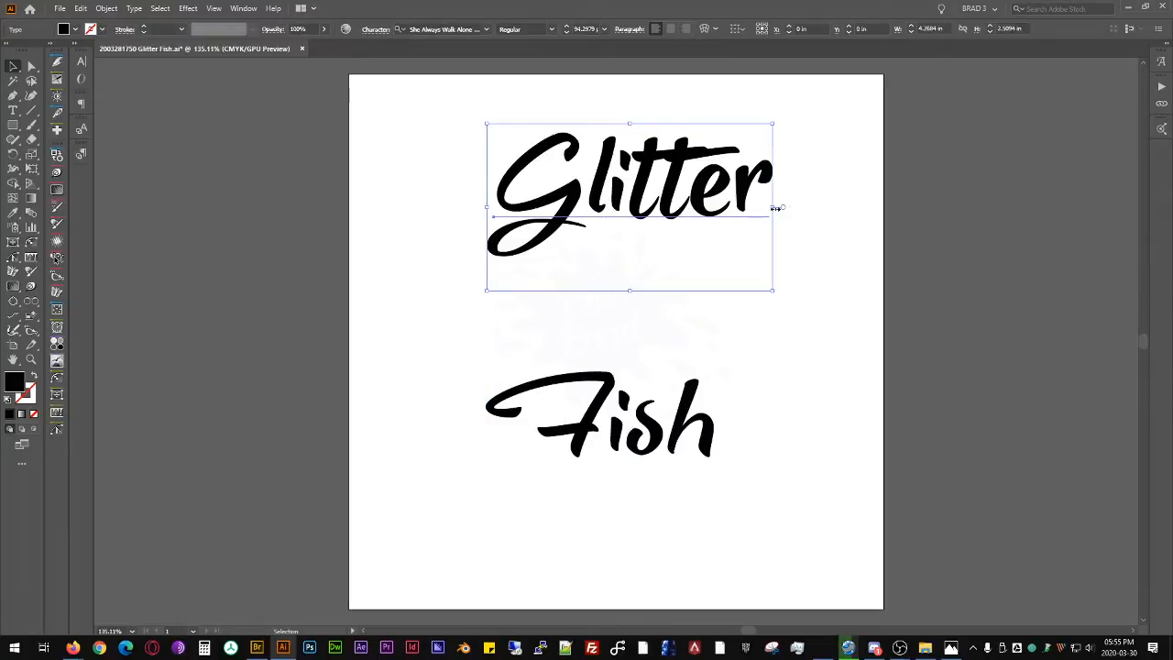
pyautogui.moveTo(775, 206); pyautogui.dragTo(768, 332)
pyautogui.click(779, 448)
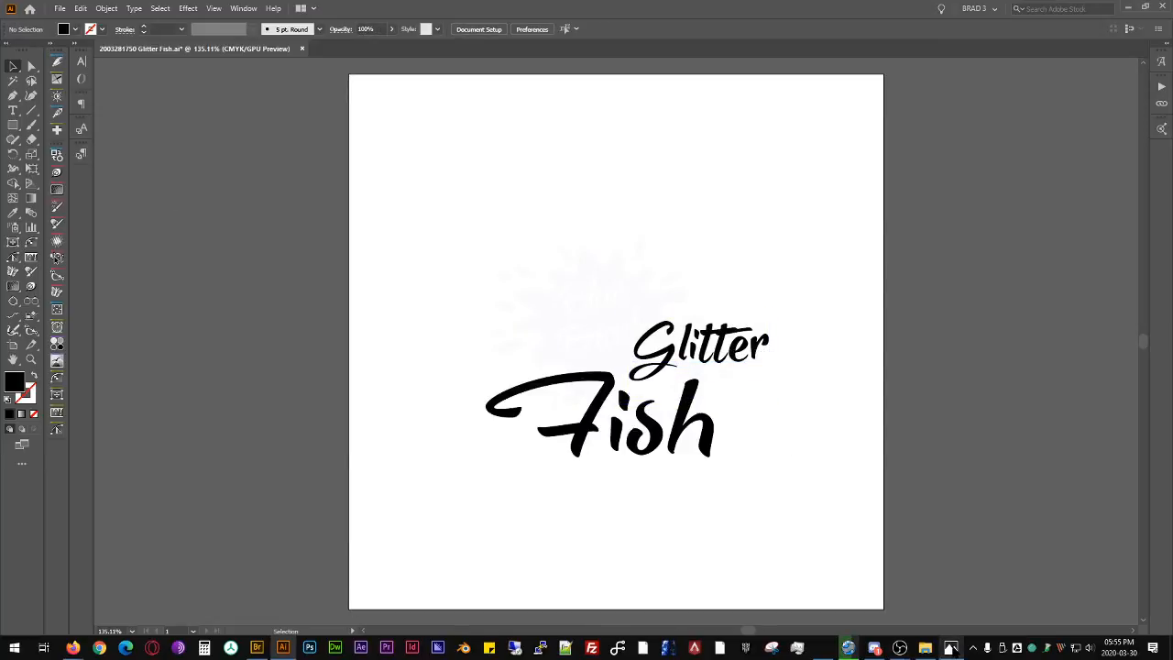
# Step: Move "Glitter" and "Fish" together down to the lower part of the artboard
pyautogui.moveTo(953, 648)
pyautogui.moveTo(526, 255); pyautogui.dragTo(752, 506)
pyautogui.moveTo(680, 354); pyautogui.dragTo(680, 458)
pyautogui.click(606, 272)
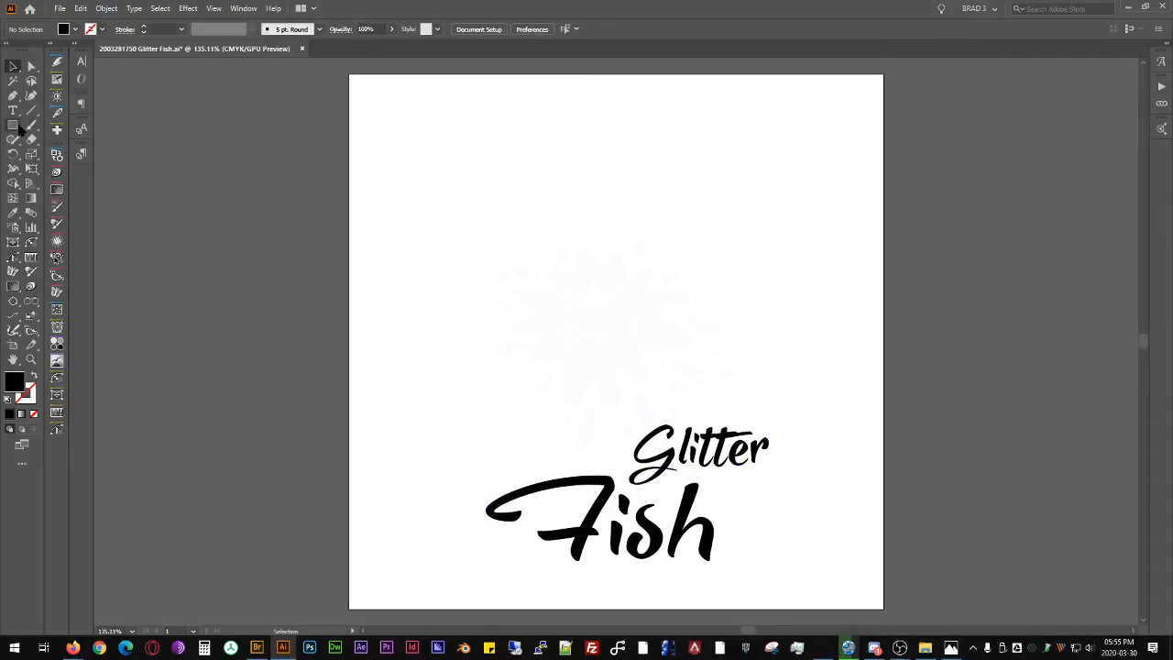
pyautogui.scroll(4, 534, 171)
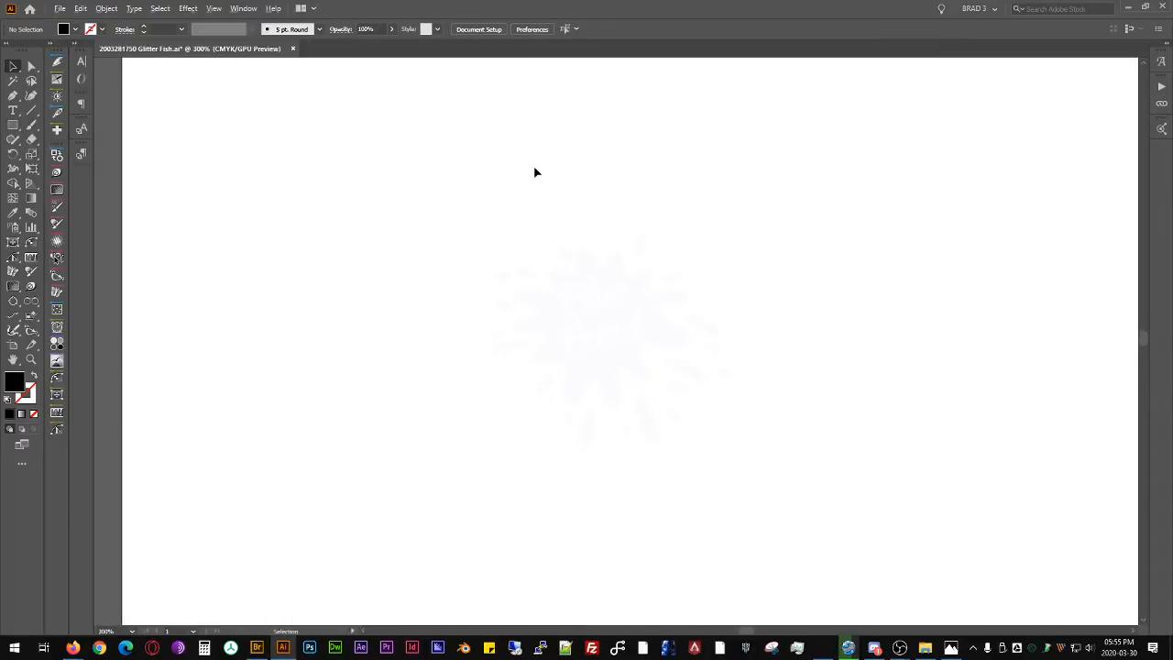
pyautogui.moveTo(397, 228); pyautogui.dragTo(568, 232)
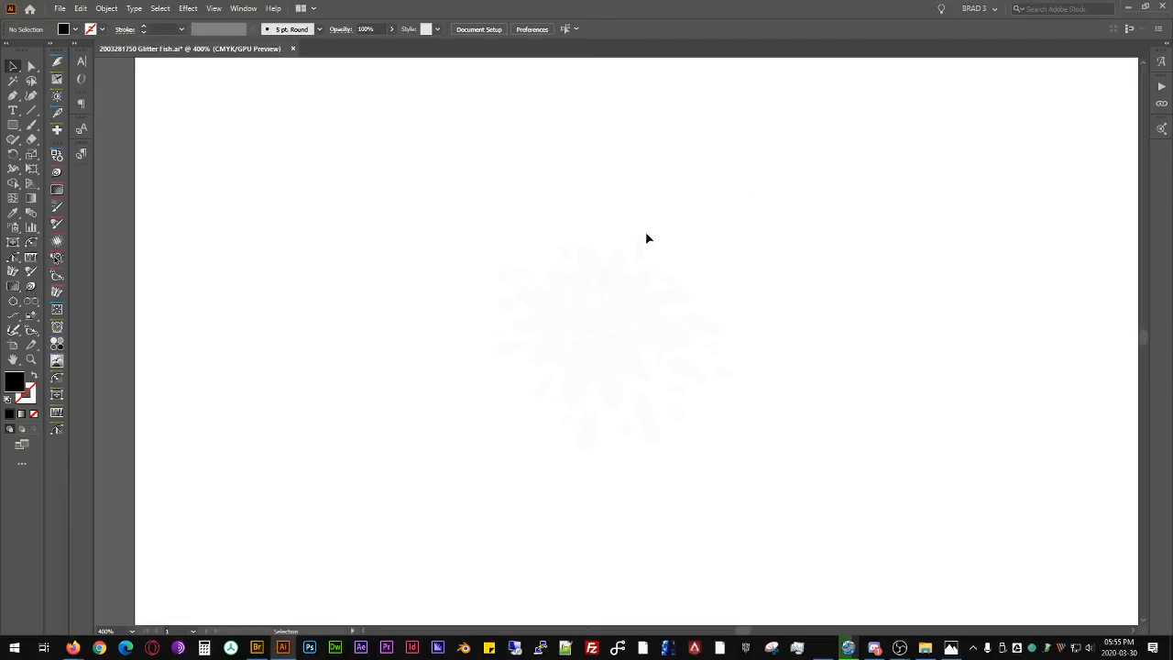
pyautogui.hotkey('alt', 'Tab')
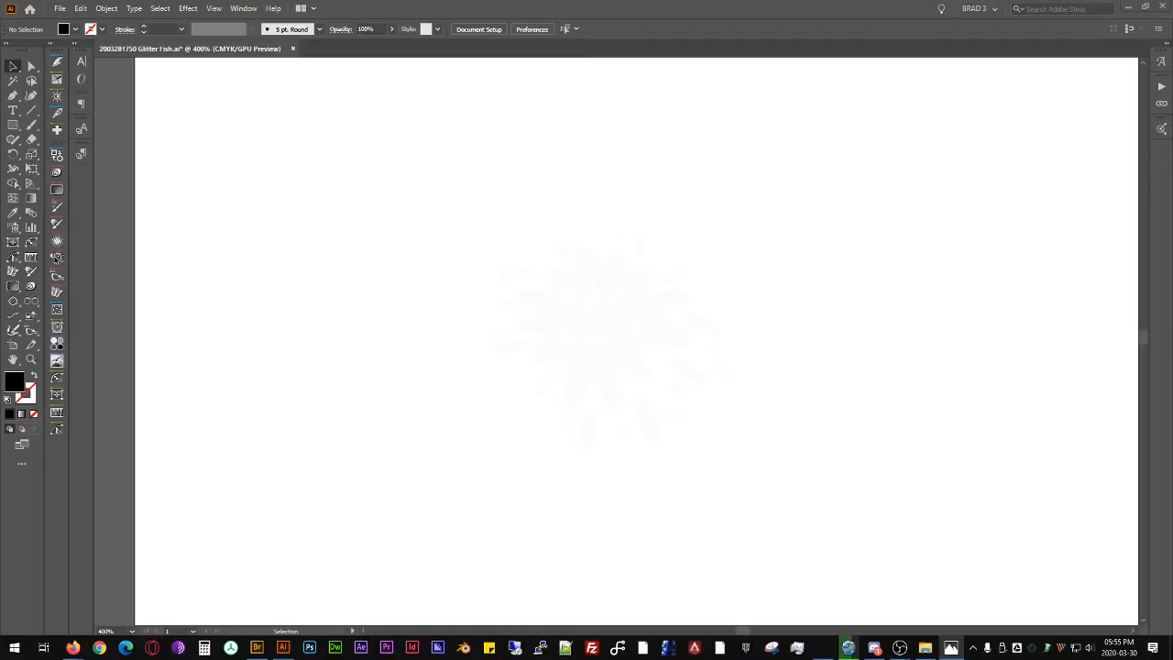
pyautogui.click(798, 305)
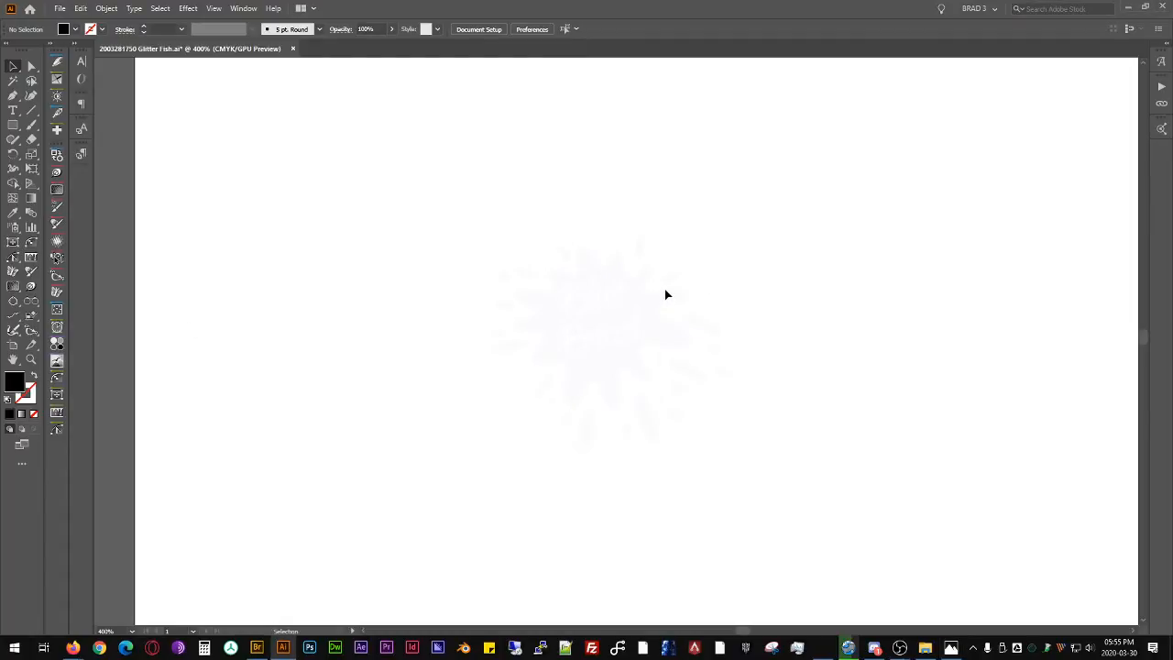
# Step: Draw a tiny irregular five-sided black shape with the Pen tool in the empty area just above the lettering
pyautogui.press('p')
pyautogui.scroll(2, 526, 189)
pyautogui.scroll(-8, 614, 218)
pyautogui.scroll(4, 765, 330)
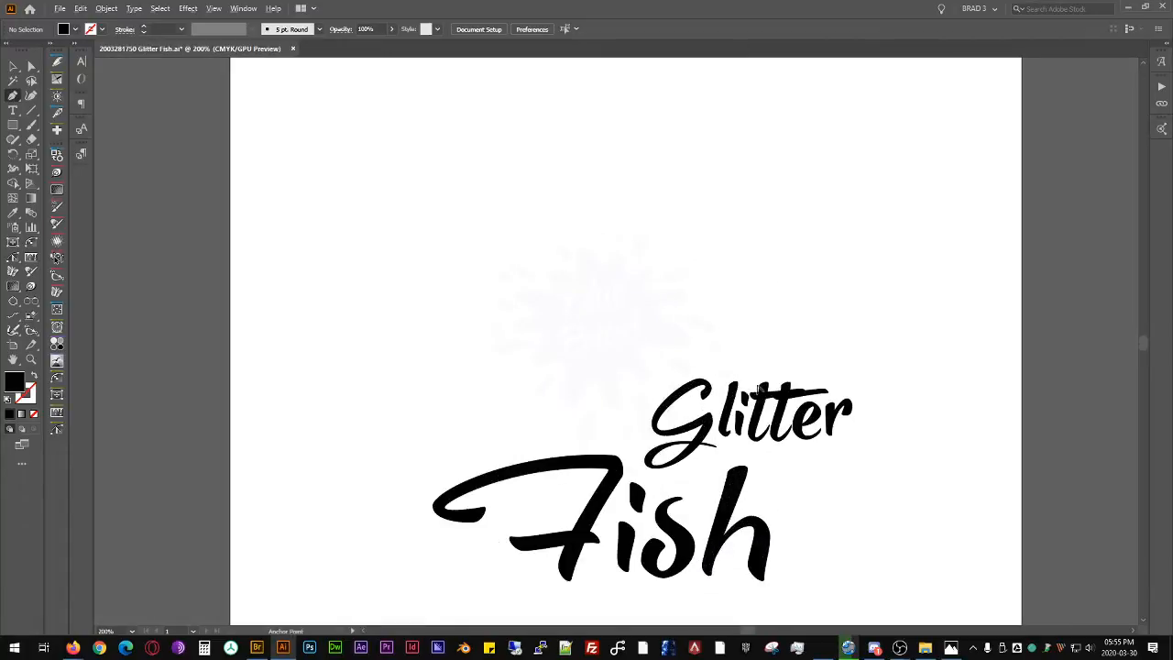
pyautogui.scroll(6, 583, 280)
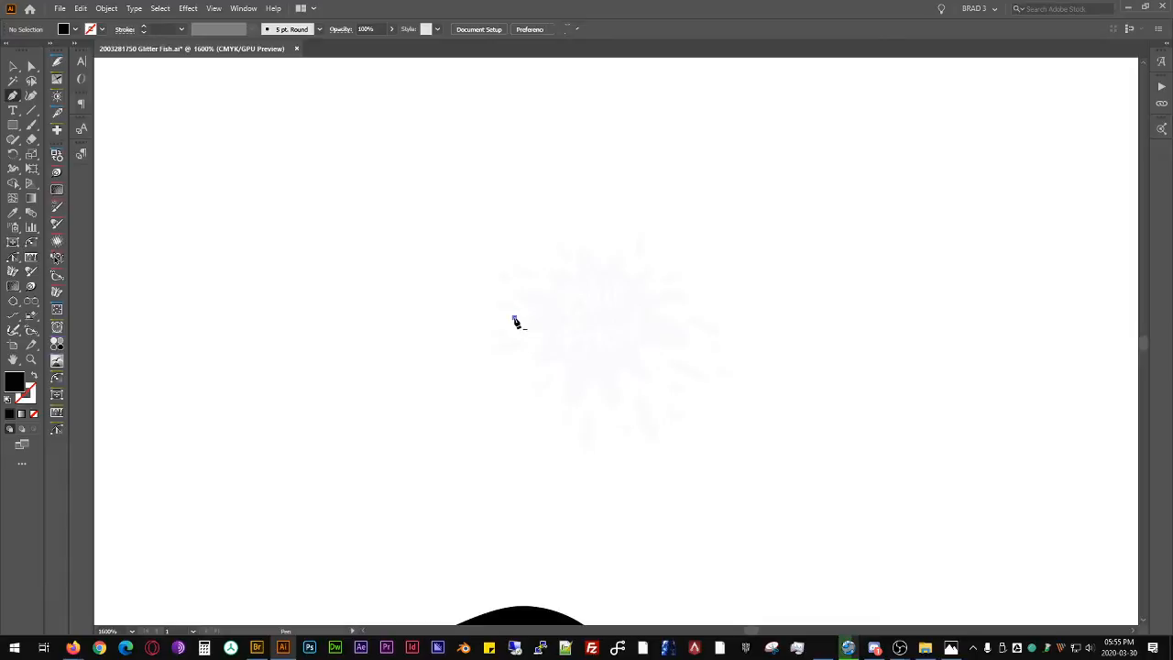
pyautogui.moveTo(515, 321); pyautogui.dragTo(504, 339)
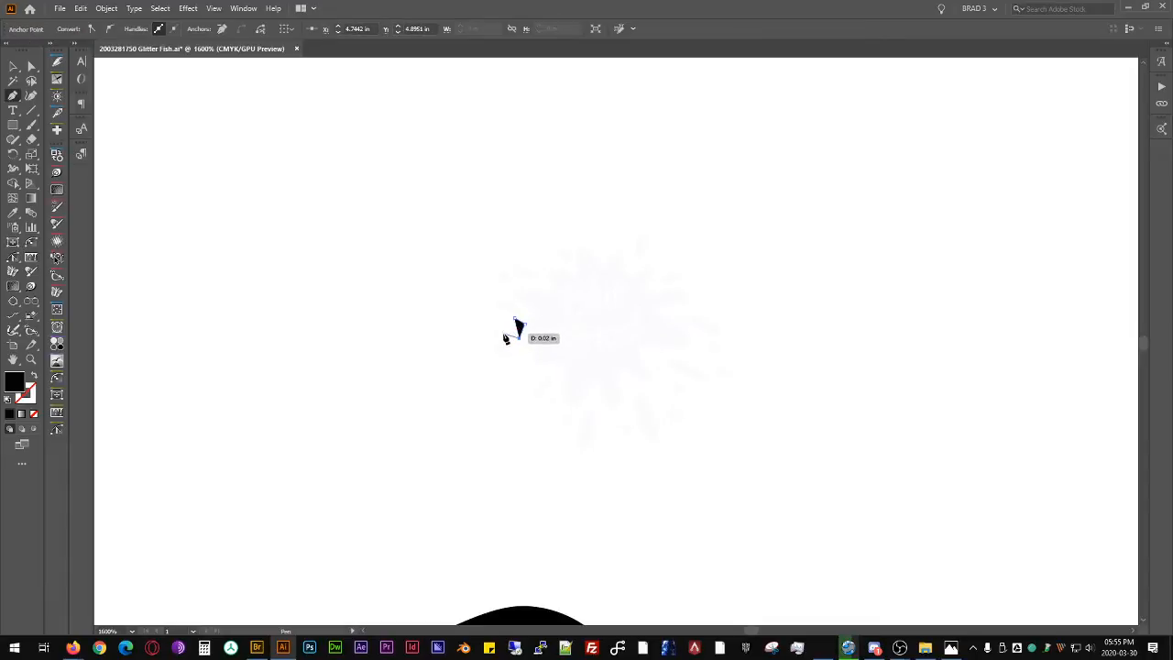
pyautogui.click(503, 338)
pyautogui.click(501, 324)
pyautogui.scroll(3, 509, 326)
pyautogui.click(523, 300)
pyautogui.press('v')
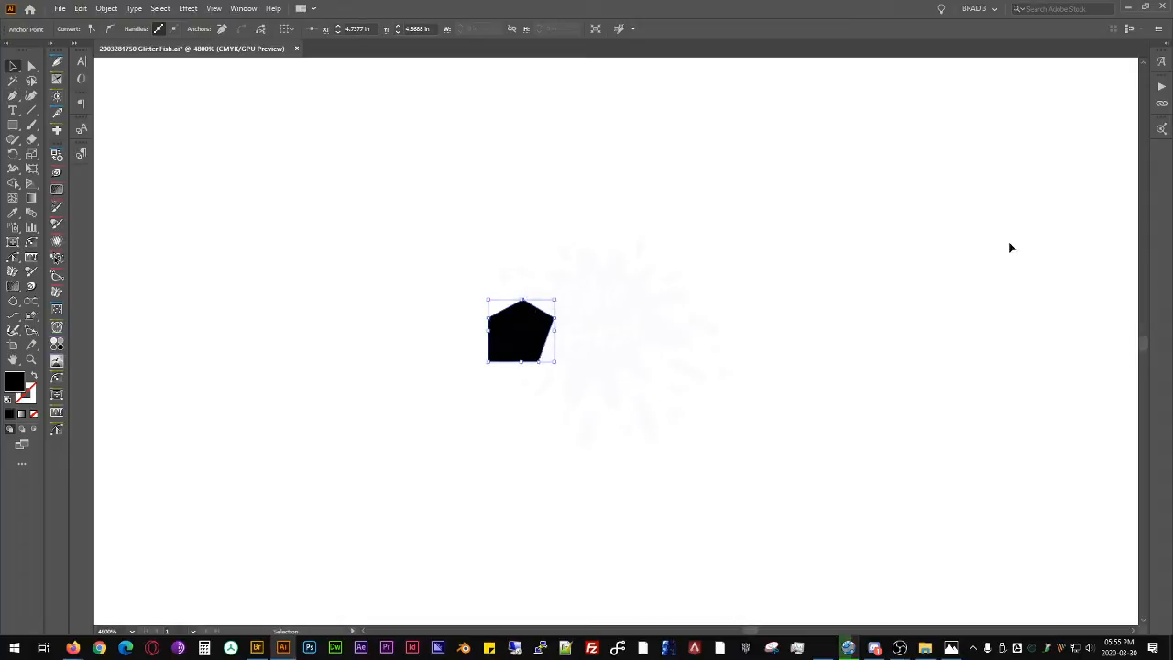
# Step: Recolor the pentagon blue, then place an enlarged, rotated teal copy overlapping its upper right side
pyautogui.click(602, 256)
pyautogui.moveTo(505, 343); pyautogui.dragTo(548, 322)
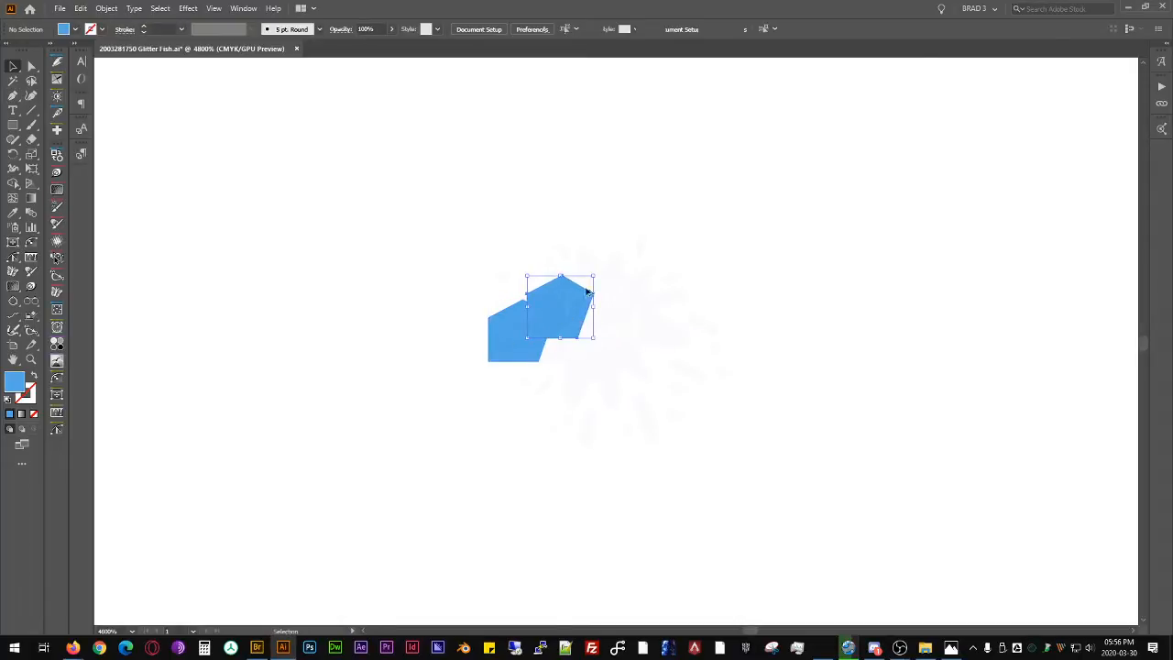
pyautogui.moveTo(596, 271); pyautogui.dragTo(582, 308)
pyautogui.press('a')
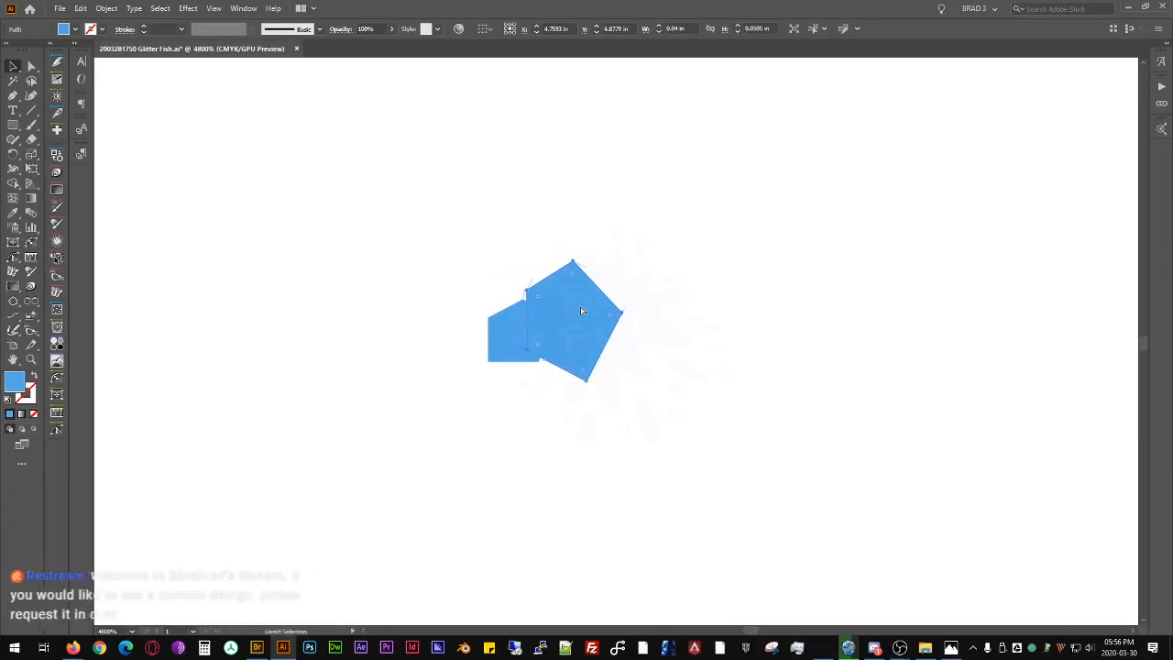
pyautogui.press('v')
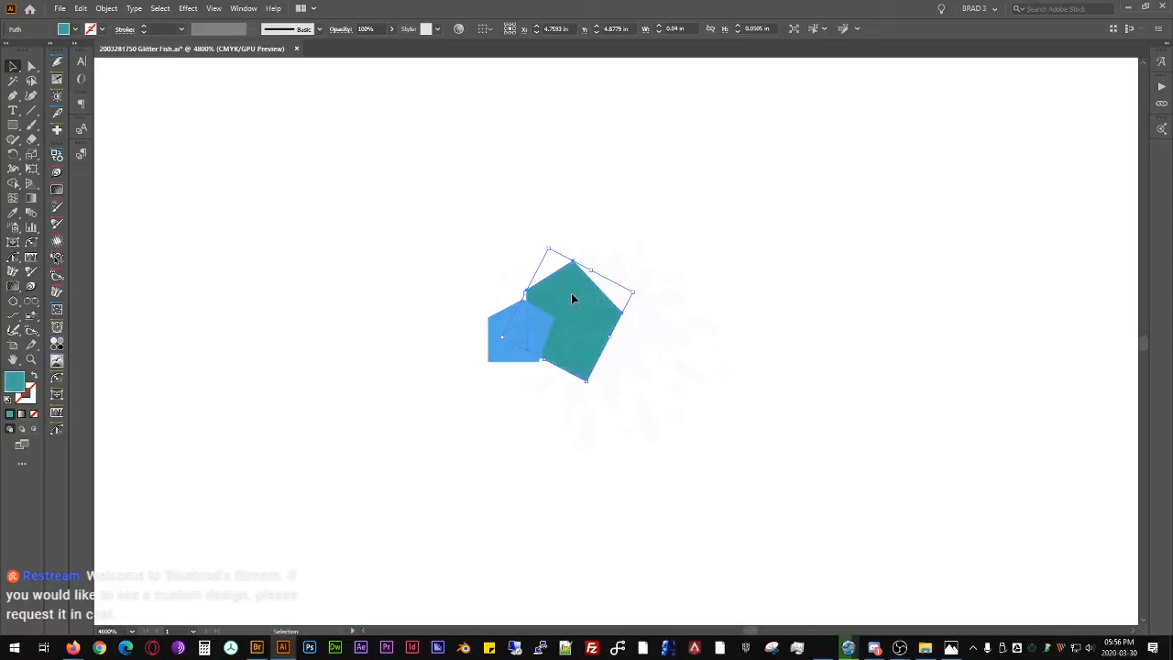
# Step: Recolor both pentagons to pale tints with Recolor Artwork, lowering the teal's saturation and setting the blue's saturation to 15%
pyautogui.moveTo(618, 221); pyautogui.dragTo(392, 405)
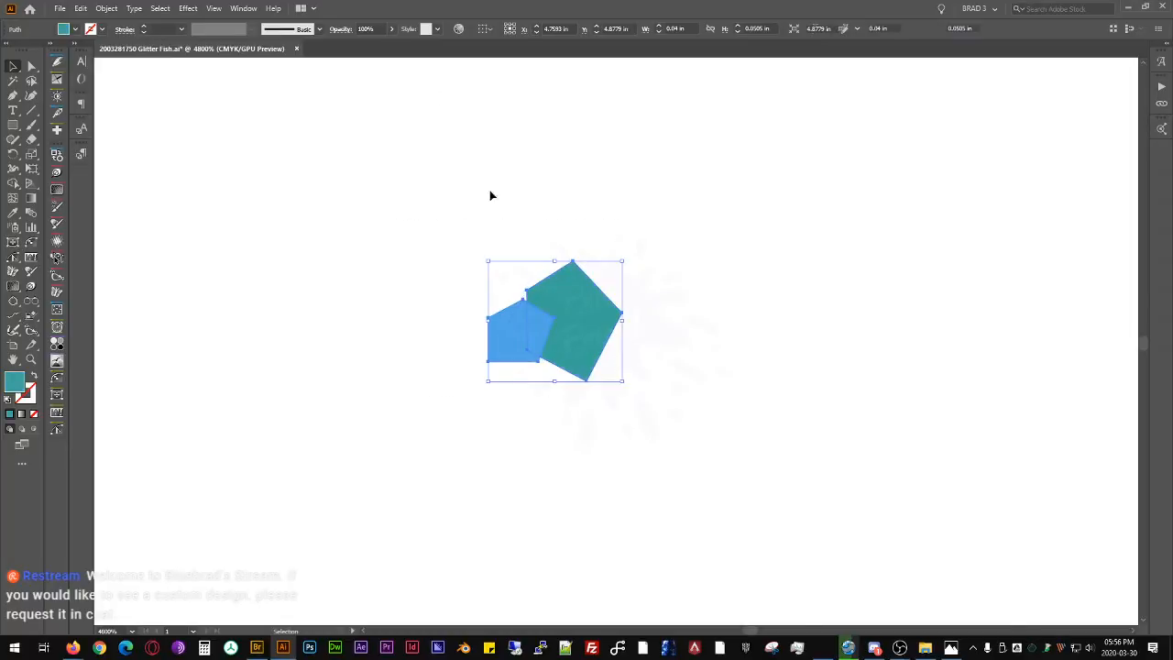
pyautogui.click(458, 29)
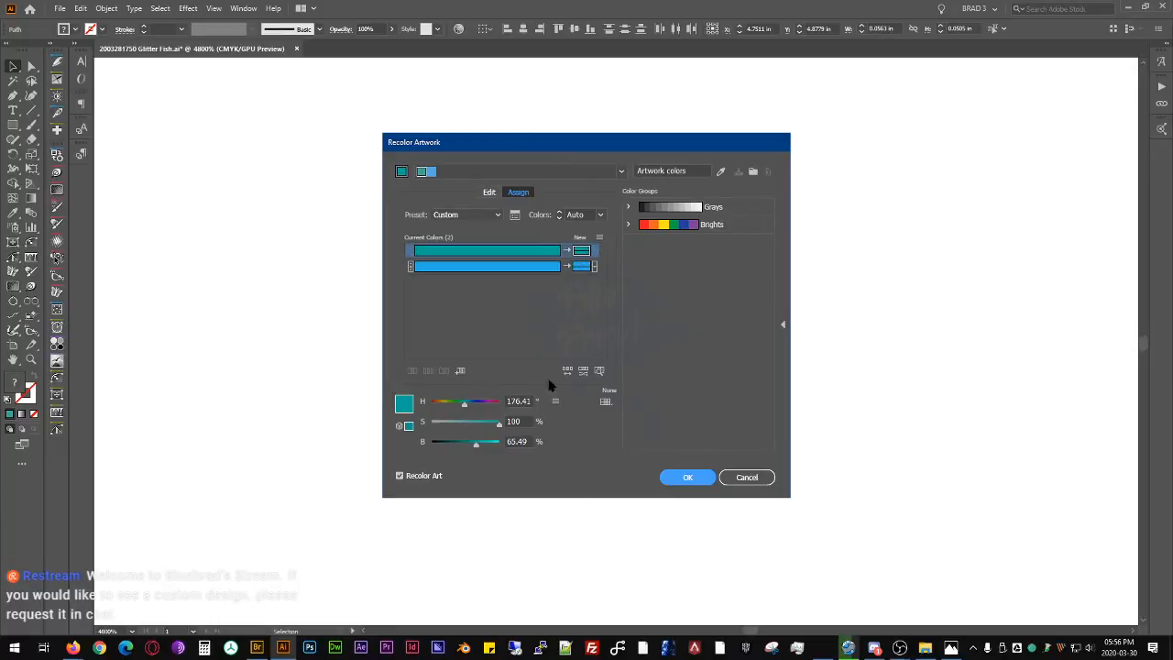
pyautogui.moveTo(490, 423)
pyautogui.mouseDown()
pyautogui.moveTo(438, 424)
pyautogui.moveTo(500, 442)
pyautogui.mouseUp()
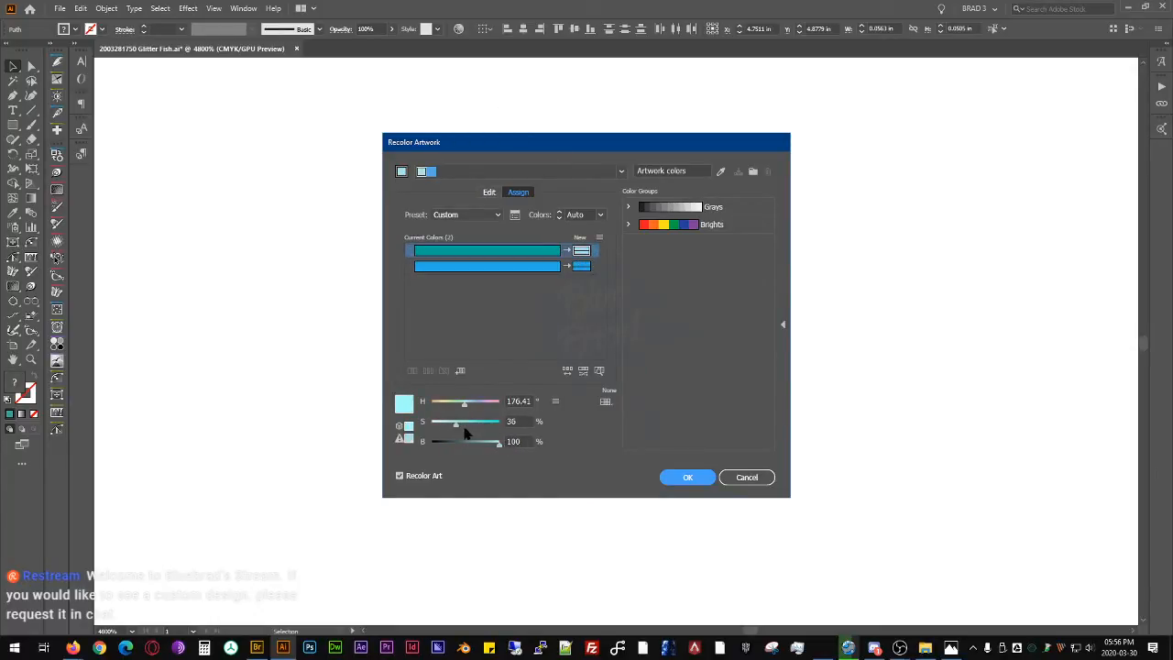
pyautogui.click(583, 267)
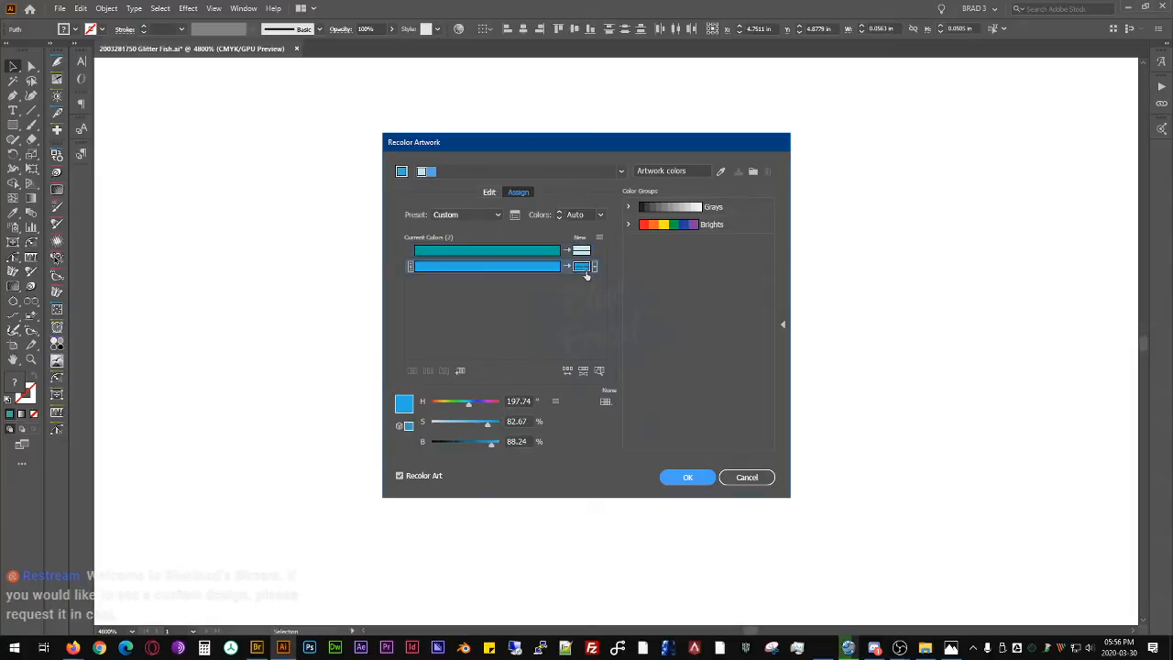
pyautogui.moveTo(486, 423); pyautogui.dragTo(441, 423)
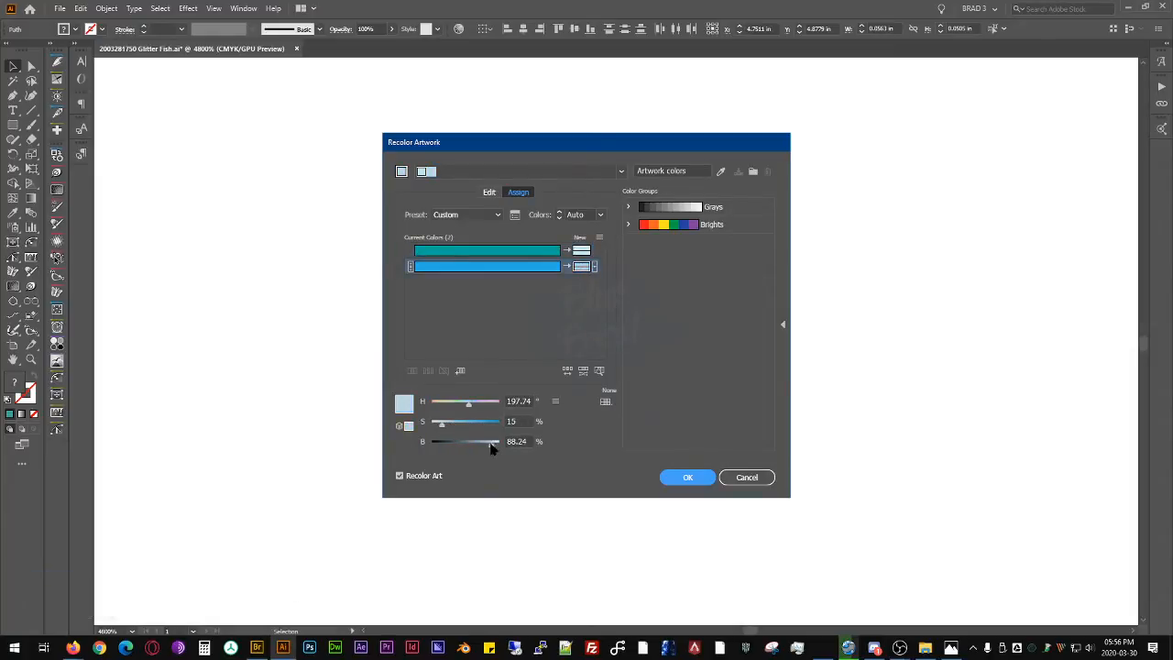
pyautogui.click(688, 476)
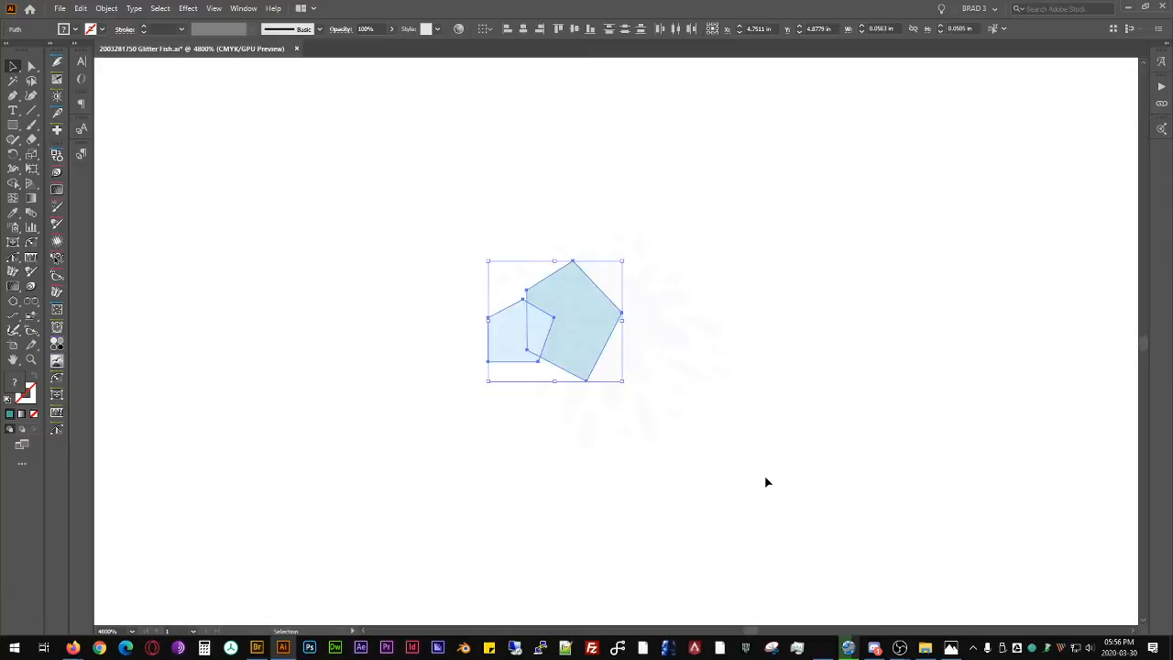
# Step: Copy the small pale blue pentagon to the upper right of the larger one and reshape its anchor points into a notched arrow-like piece
pyautogui.click(766, 482)
pyautogui.moveTo(513, 332); pyautogui.dragTo(636, 309)
pyautogui.press('p')
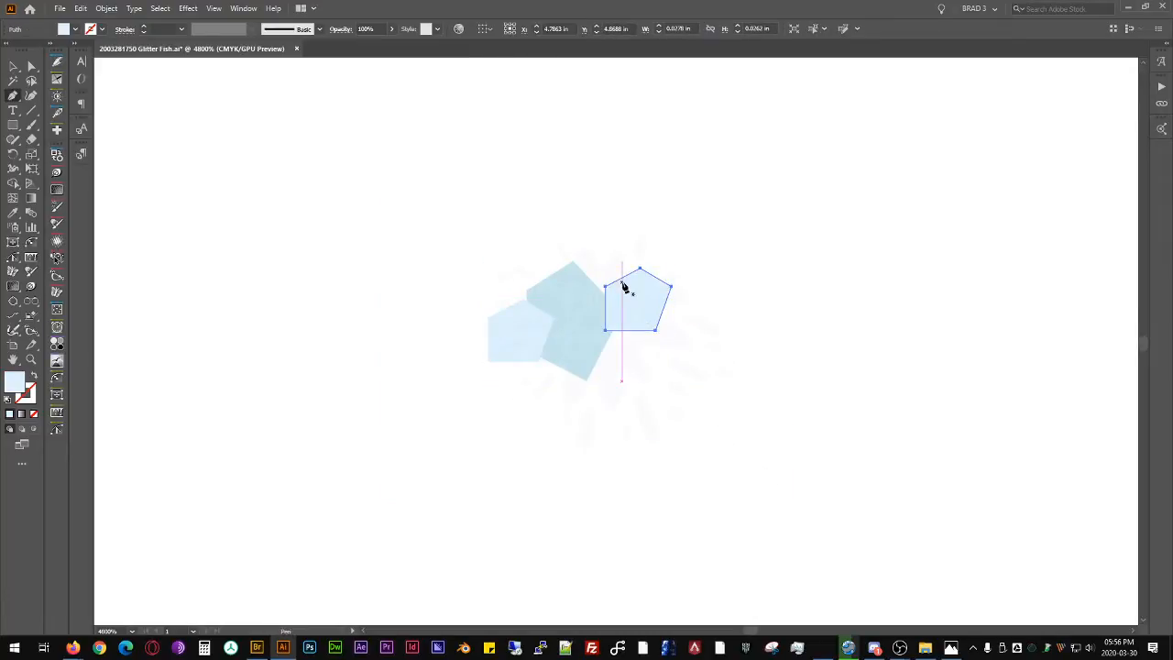
pyautogui.press('a')
pyautogui.click(617, 273)
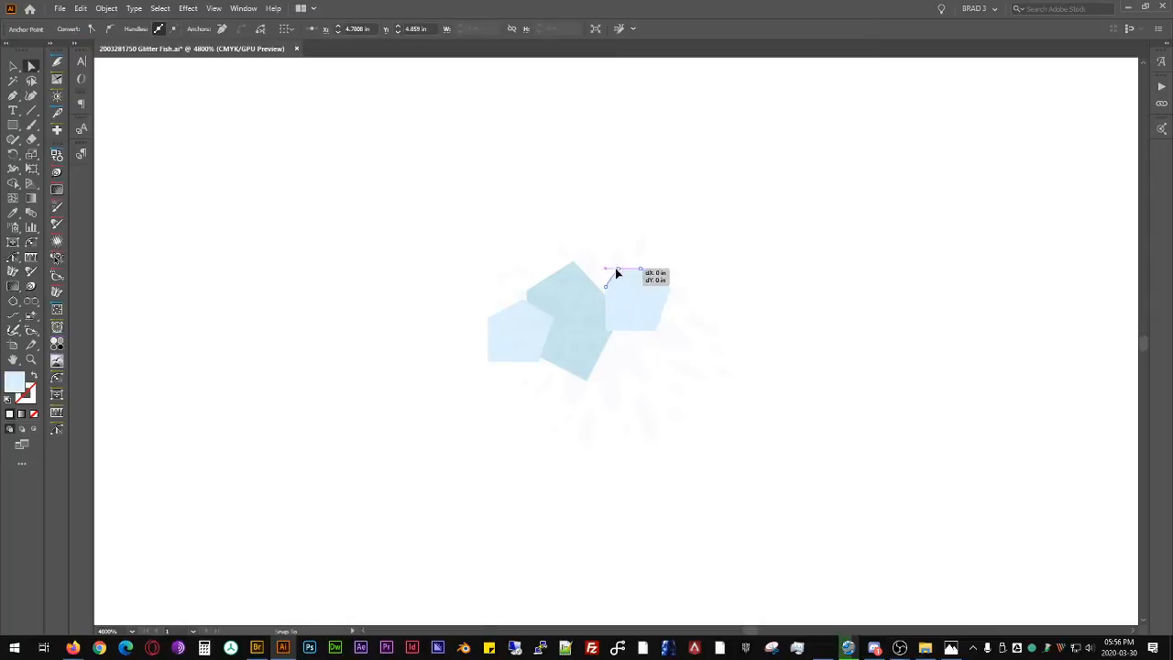
pyautogui.moveTo(616, 271); pyautogui.dragTo(635, 244)
pyautogui.moveTo(671, 289); pyautogui.dragTo(592, 240)
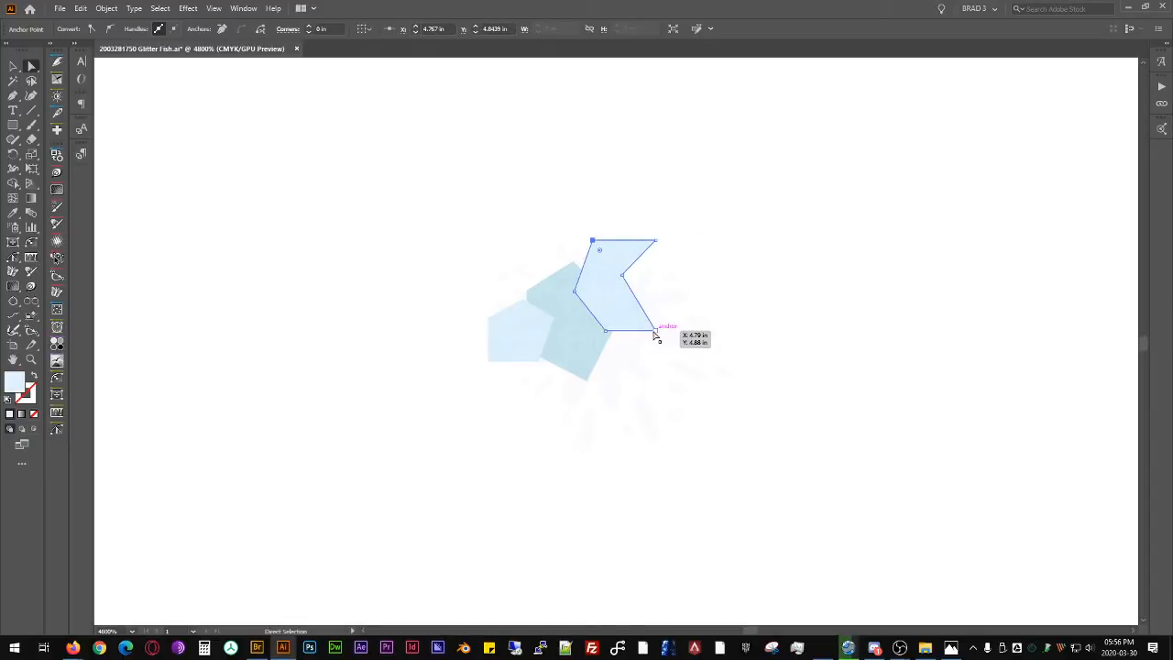
pyautogui.moveTo(654, 330); pyautogui.dragTo(673, 303)
pyautogui.moveTo(622, 274); pyautogui.dragTo(613, 281)
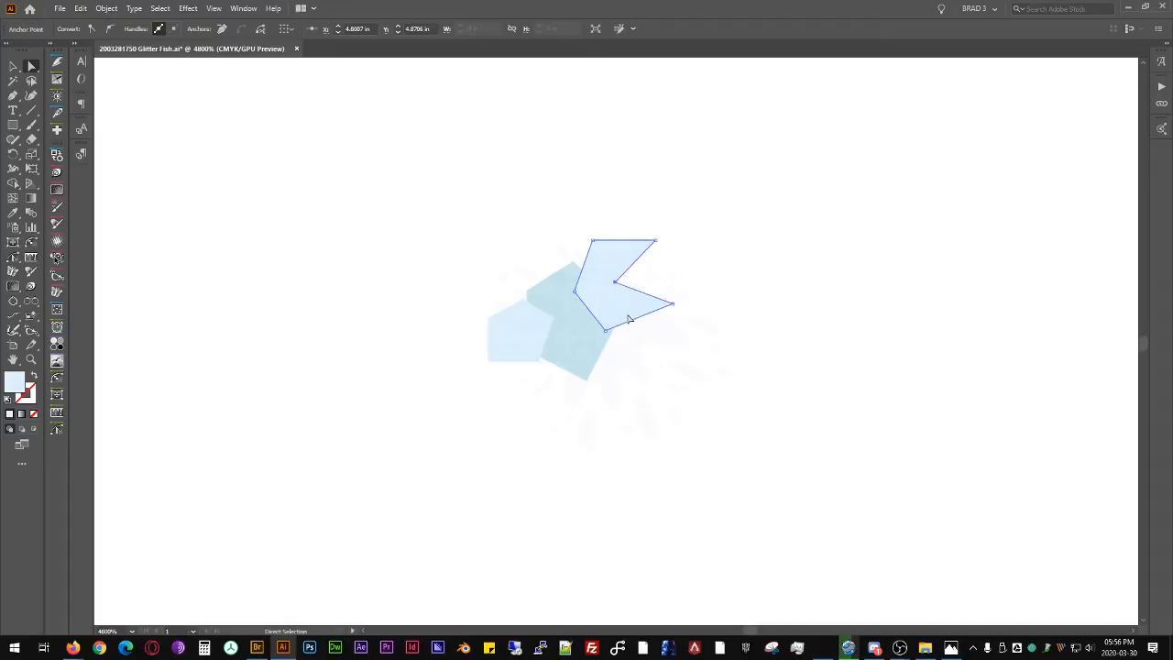
pyautogui.moveTo(606, 330); pyautogui.dragTo(606, 320)
pyautogui.click(654, 351)
pyautogui.press('v')
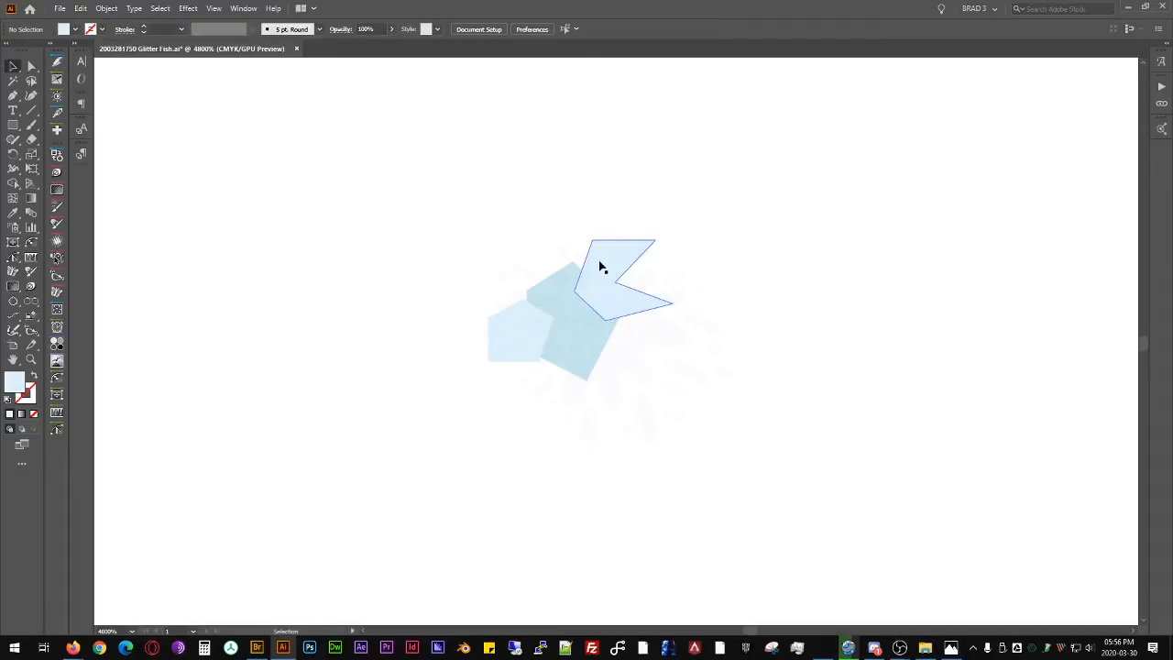
# Step: Make a rotated copy of the notched piece, color it pale pink, shrink it and place it above the small blue pentagon
pyautogui.moveTo(600, 267); pyautogui.dragTo(443, 231)
pyautogui.moveTo(521, 199); pyautogui.dragTo(466, 283)
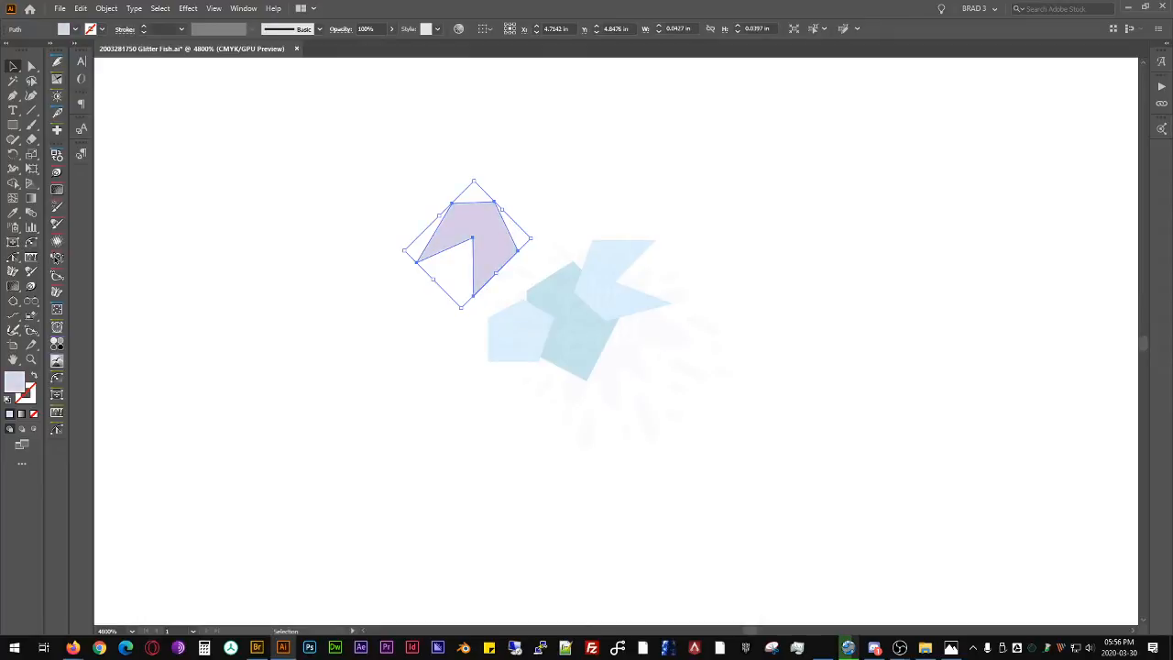
pyautogui.moveTo(504, 244); pyautogui.dragTo(522, 299)
pyautogui.press('a')
pyautogui.click(538, 214)
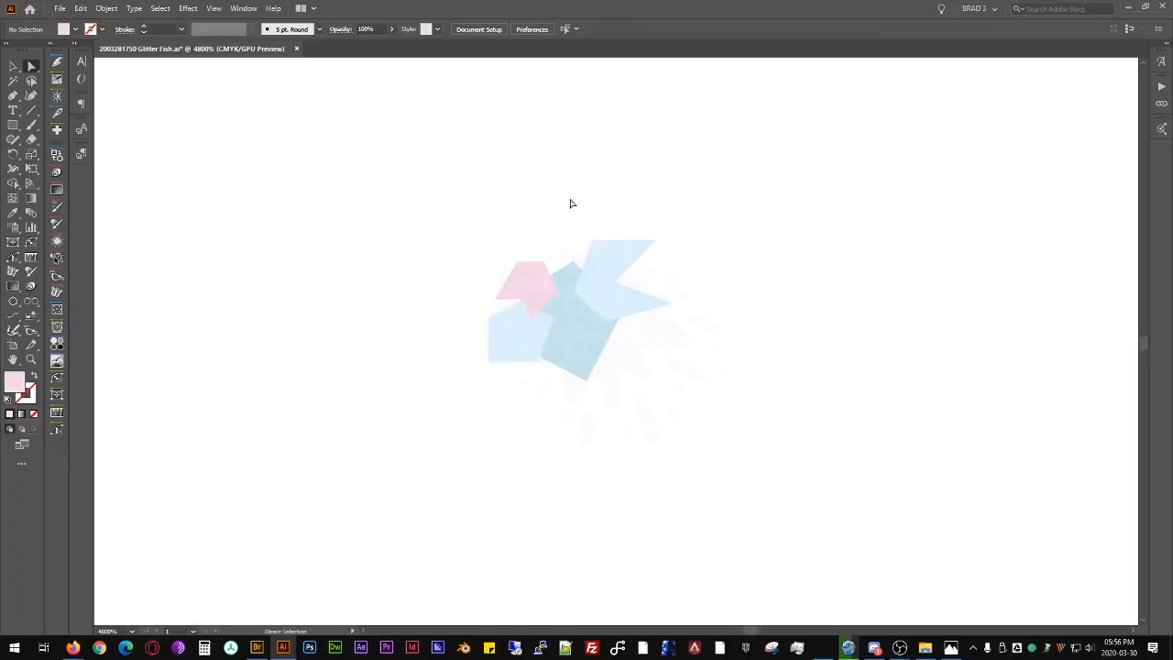
# Step: Select all four polygon pieces, open Pattern Options and dock it at the end of the plug-in tool column
pyautogui.press('v')
pyautogui.moveTo(696, 445); pyautogui.dragTo(499, 348)
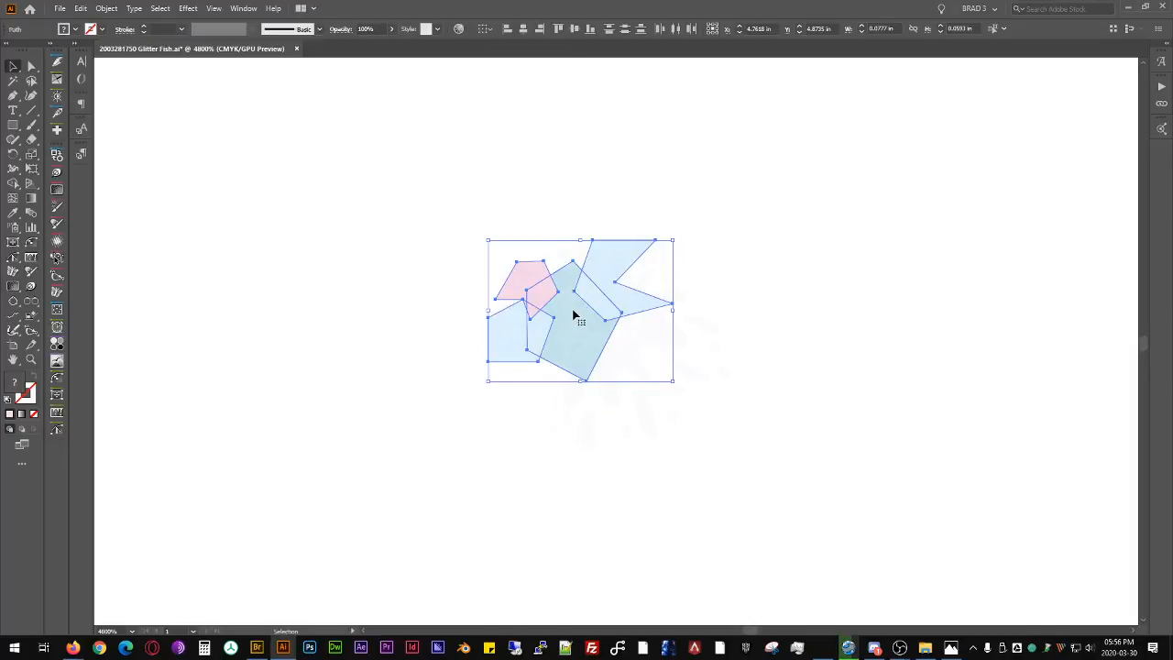
pyautogui.moveTo(777, 400); pyautogui.dragTo(439, 216)
pyautogui.click(244, 8)
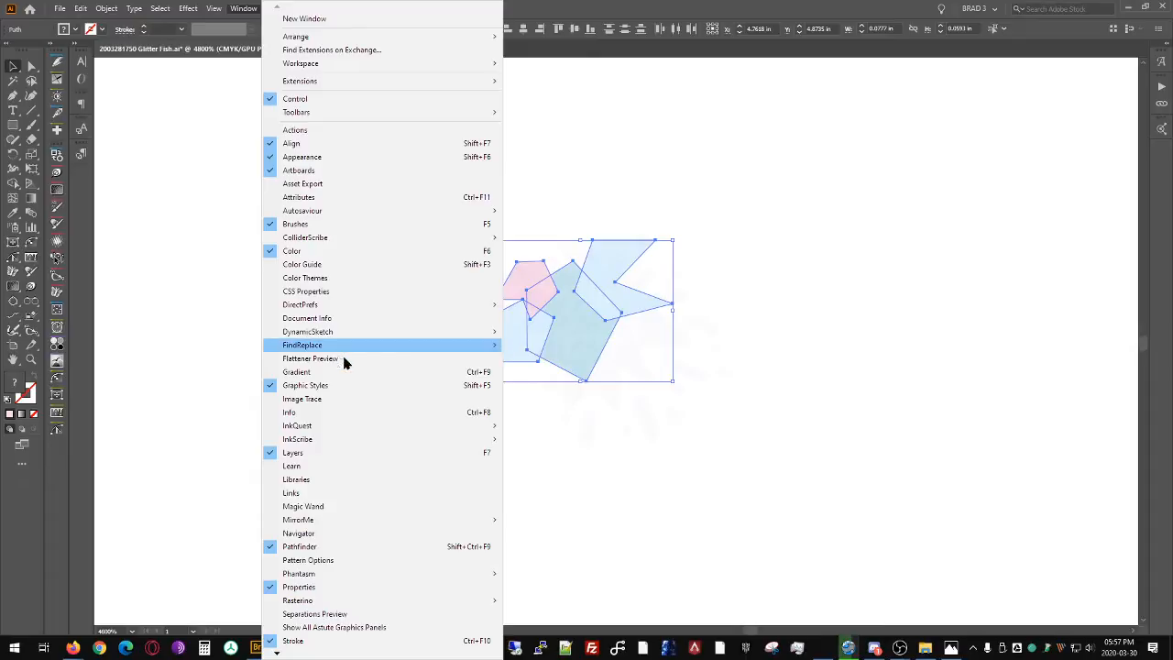
pyautogui.click(323, 560)
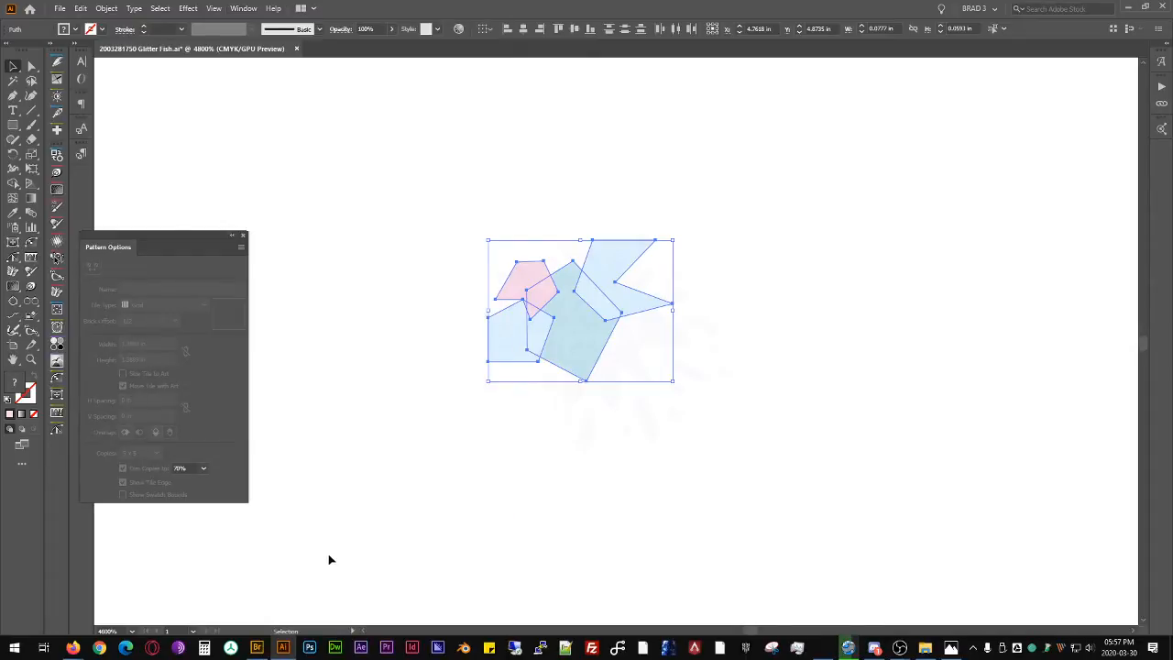
pyautogui.moveTo(103, 260); pyautogui.dragTo(57, 449)
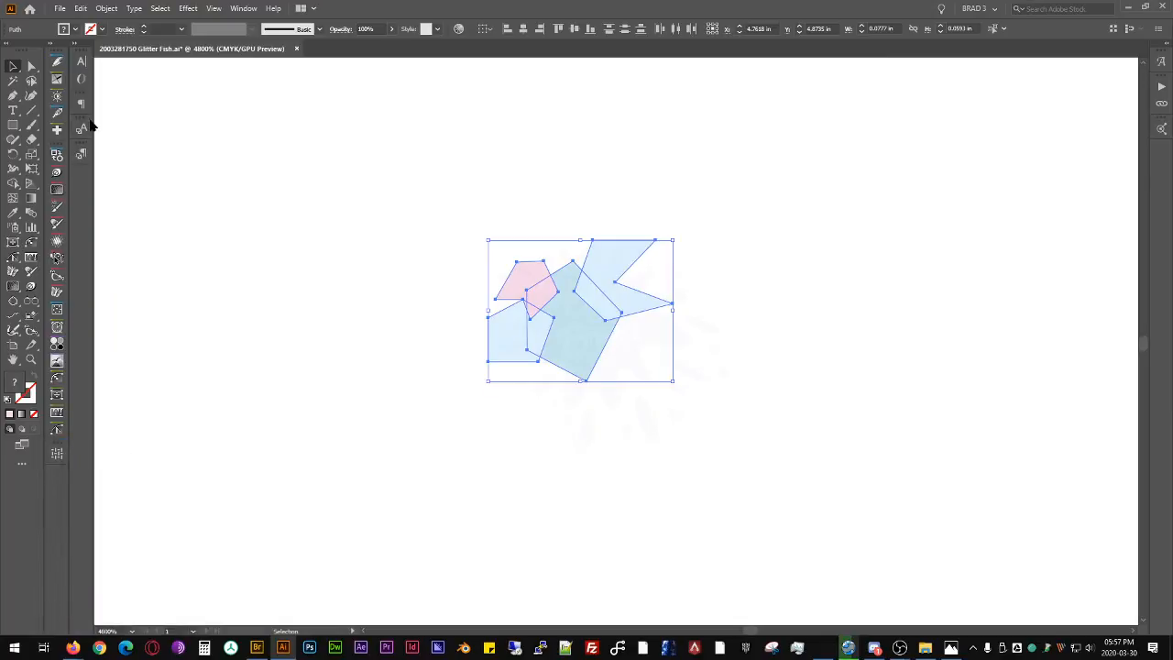
# Step: Remove the OpenType panel from the docked text panels and merge the remaining ones into the plug-in tool column
pyautogui.moveTo(82, 51)
pyautogui.mouseDown()
pyautogui.moveTo(53, 51)
pyautogui.moveTo(57, 94)
pyautogui.moveTo(83, 107)
pyautogui.moveTo(80, 54)
pyautogui.mouseUp()
pyautogui.moveTo(84, 103); pyautogui.dragTo(209, 116)
pyautogui.click(215, 105)
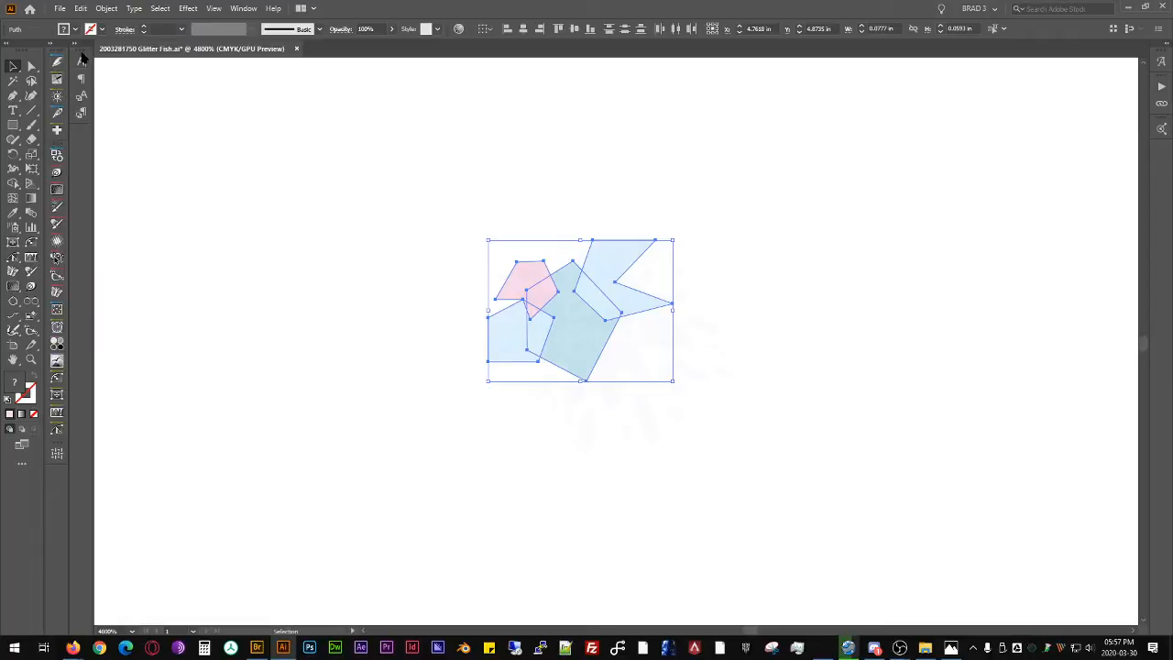
pyautogui.moveTo(80, 52); pyautogui.dragTo(55, 50)
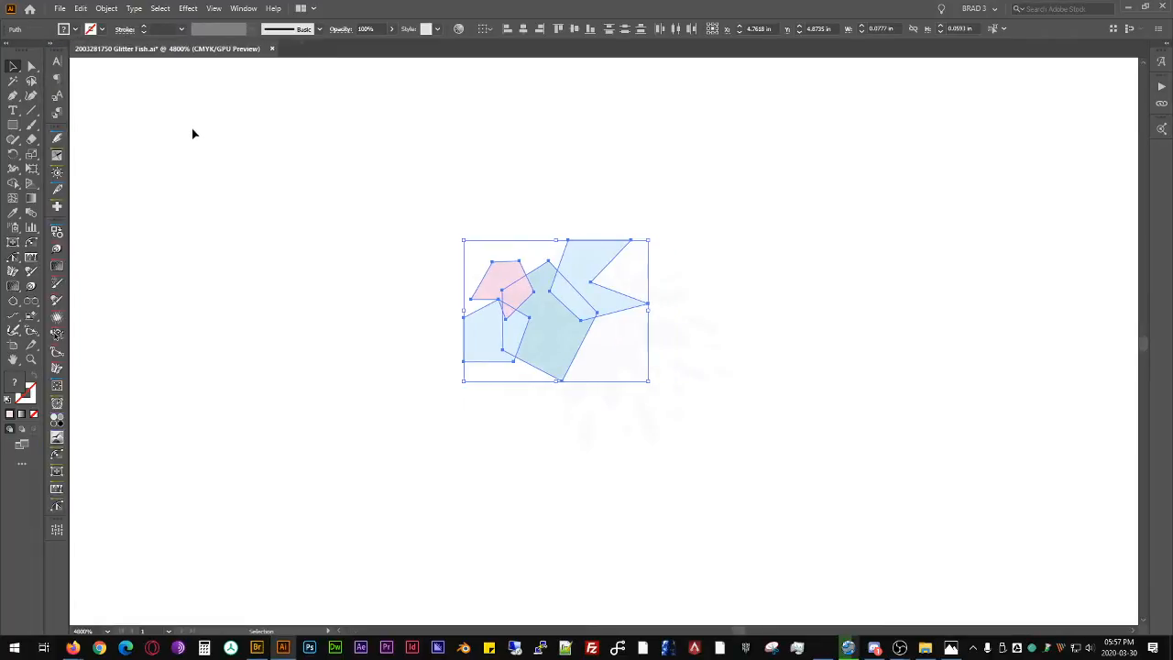
pyautogui.click(247, 221)
pyautogui.moveTo(387, 235); pyautogui.dragTo(654, 413)
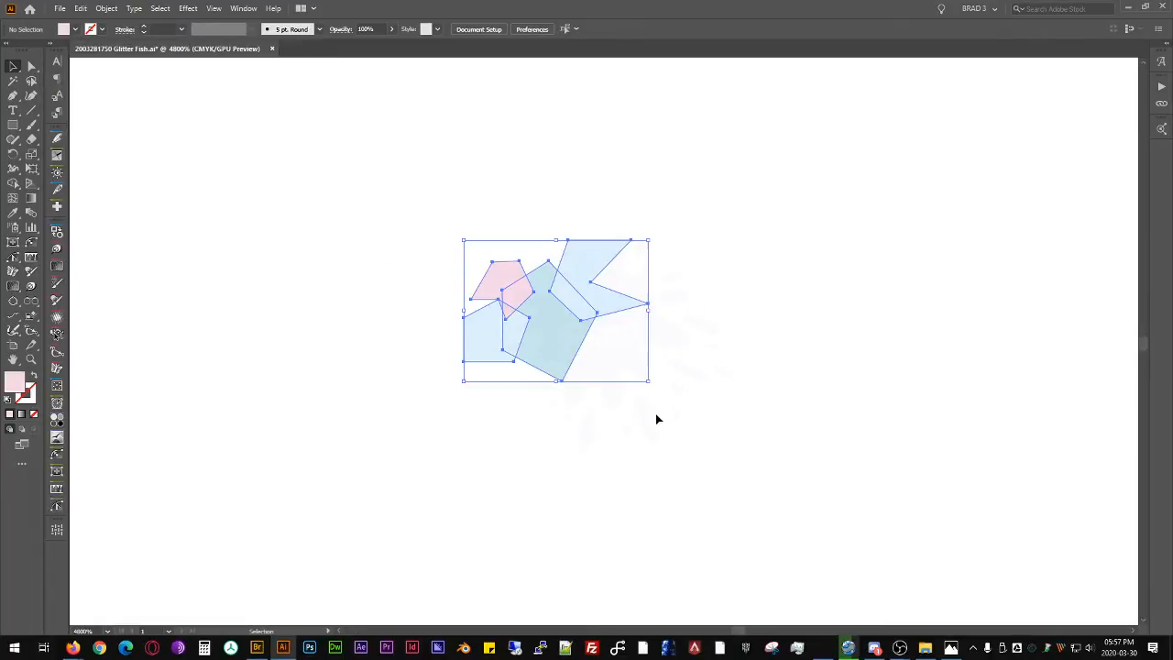
pyautogui.click(56, 529)
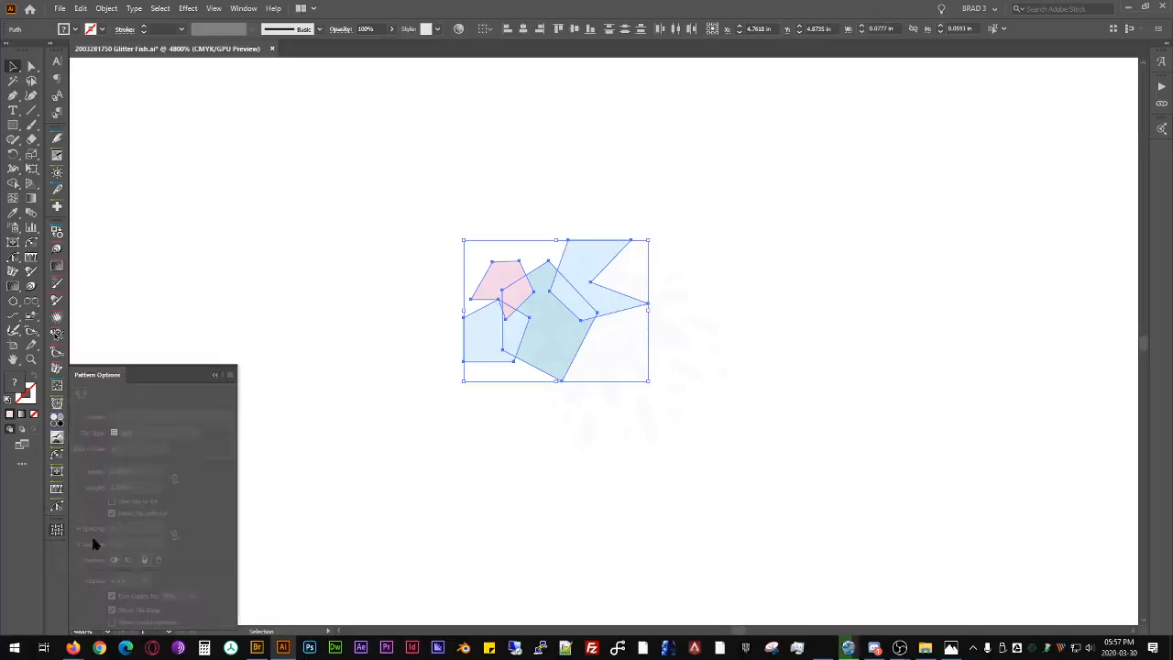
pyautogui.rightClick(563, 317)
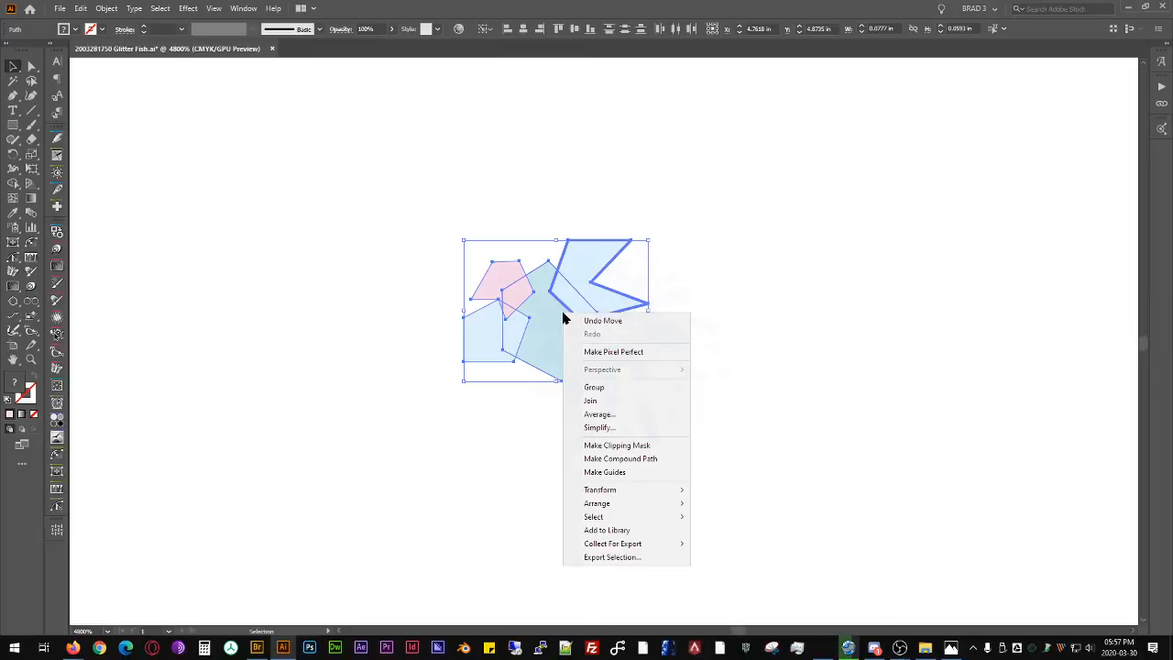
pyautogui.click(608, 307)
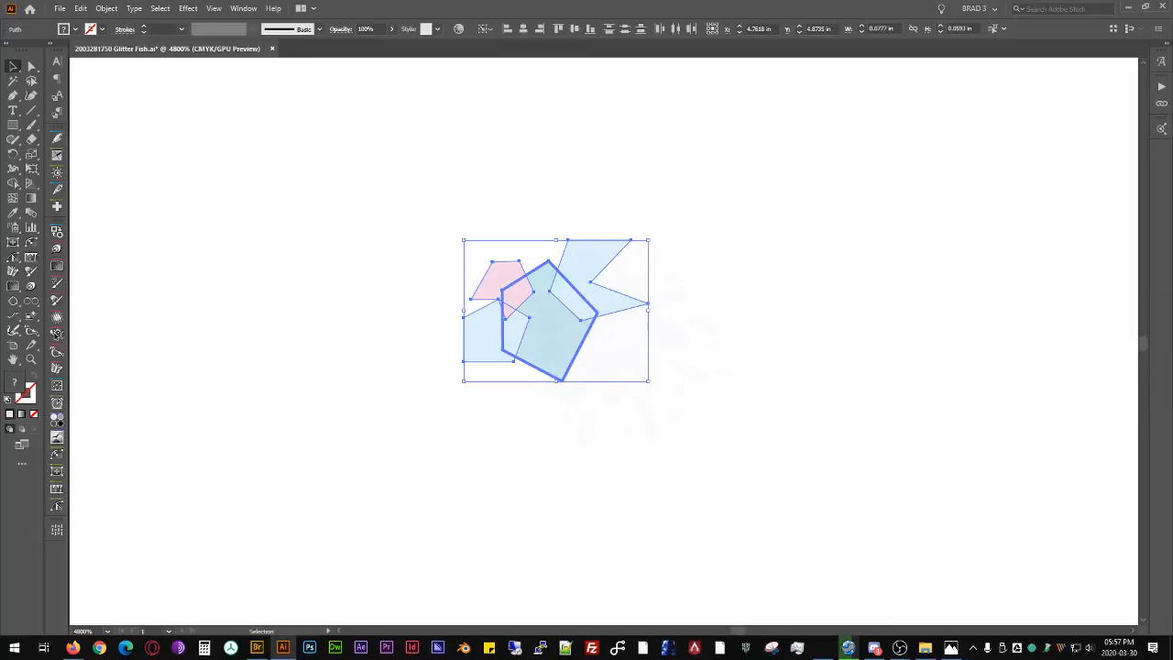
# Step: Bring up an enlarged Swatches panel, add the four polygon pieces to it as a pattern swatch, and move the panel off the canvas
pyautogui.moveTo(1172, 203); pyautogui.dragTo(647, 203)
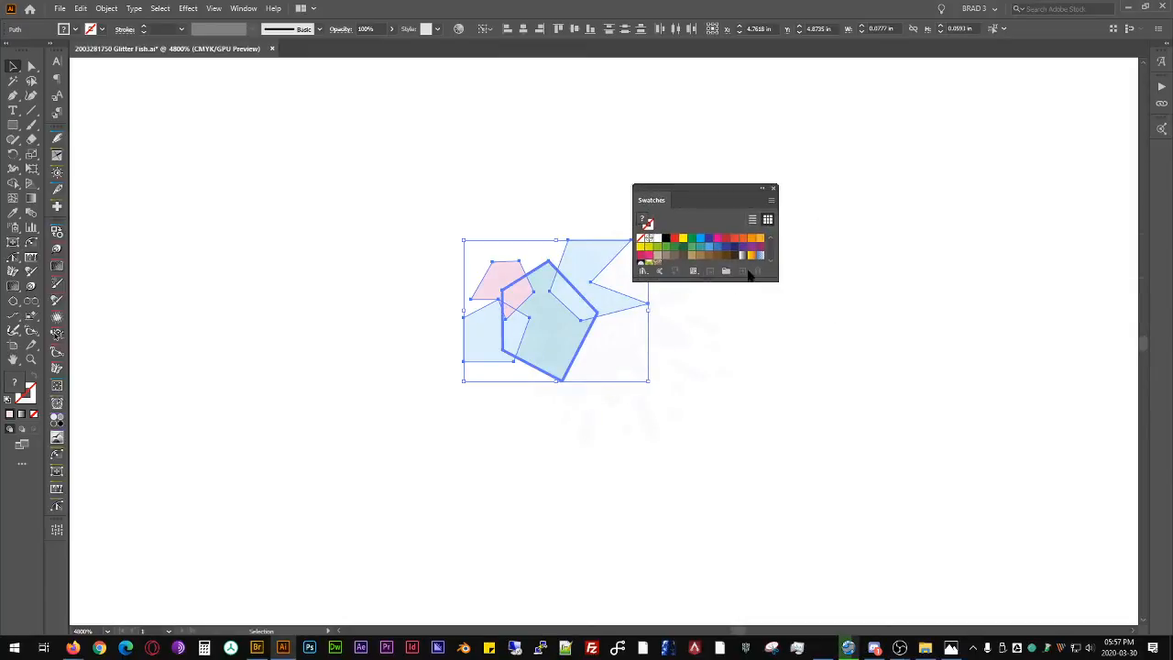
pyautogui.moveTo(769, 276); pyautogui.dragTo(778, 414)
pyautogui.click(774, 200)
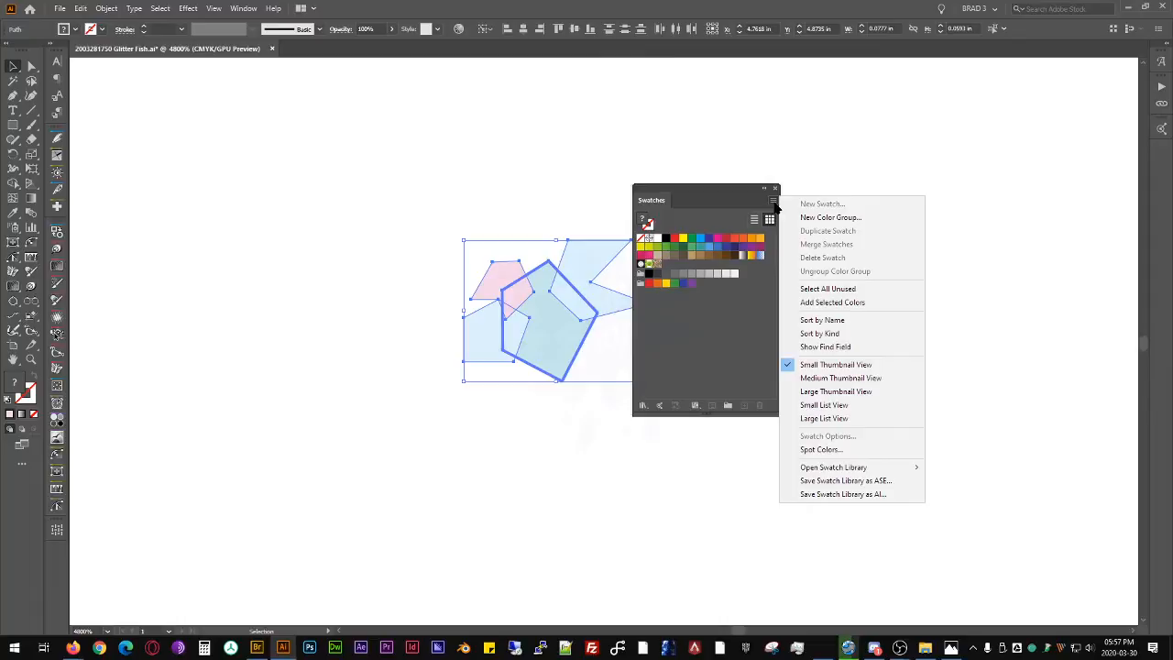
pyautogui.click(705, 188)
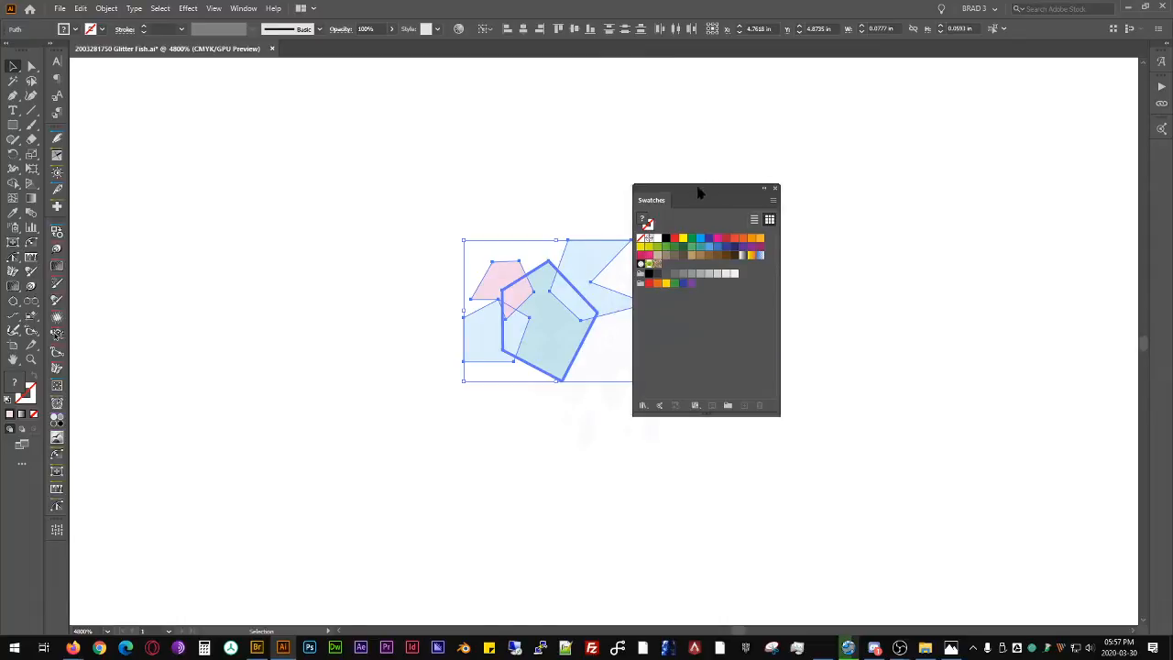
pyautogui.moveTo(702, 188); pyautogui.dragTo(750, 154)
pyautogui.moveTo(621, 249); pyautogui.dragTo(760, 276)
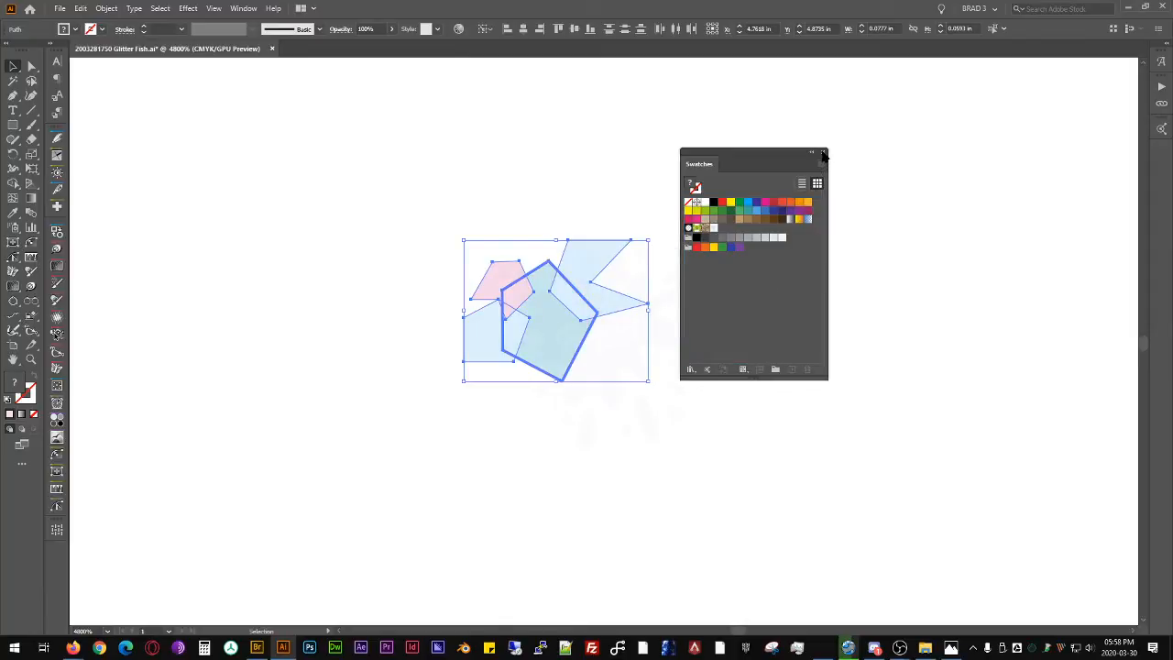
pyautogui.moveTo(751, 157); pyautogui.dragTo(1171, 165)
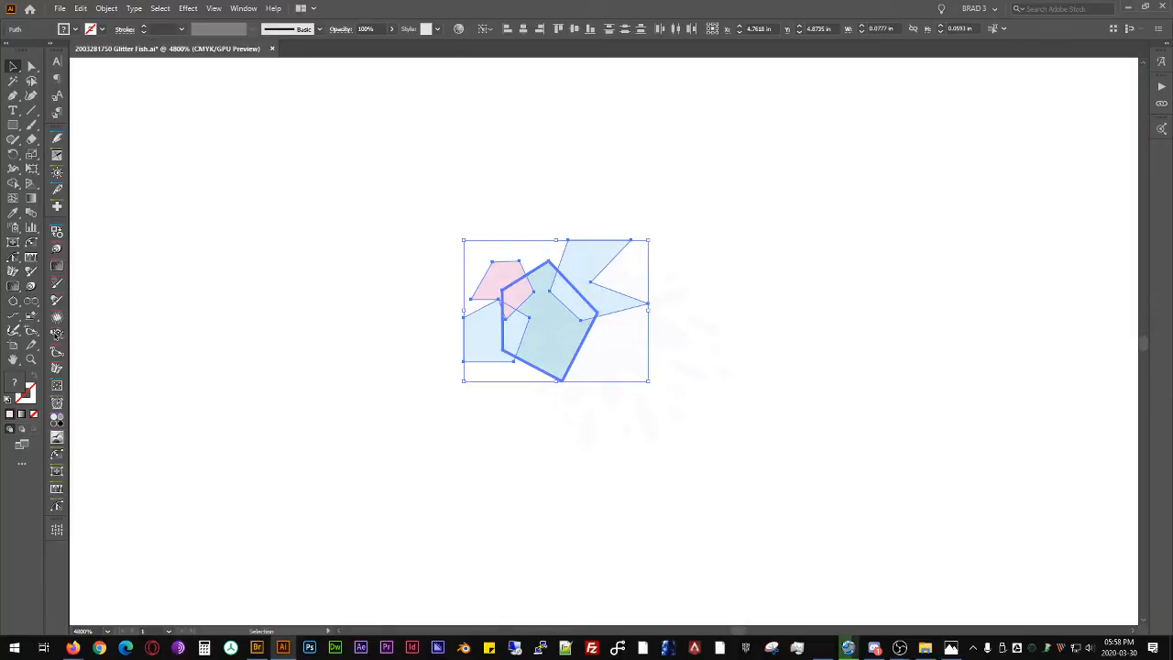
pyautogui.click(818, 311)
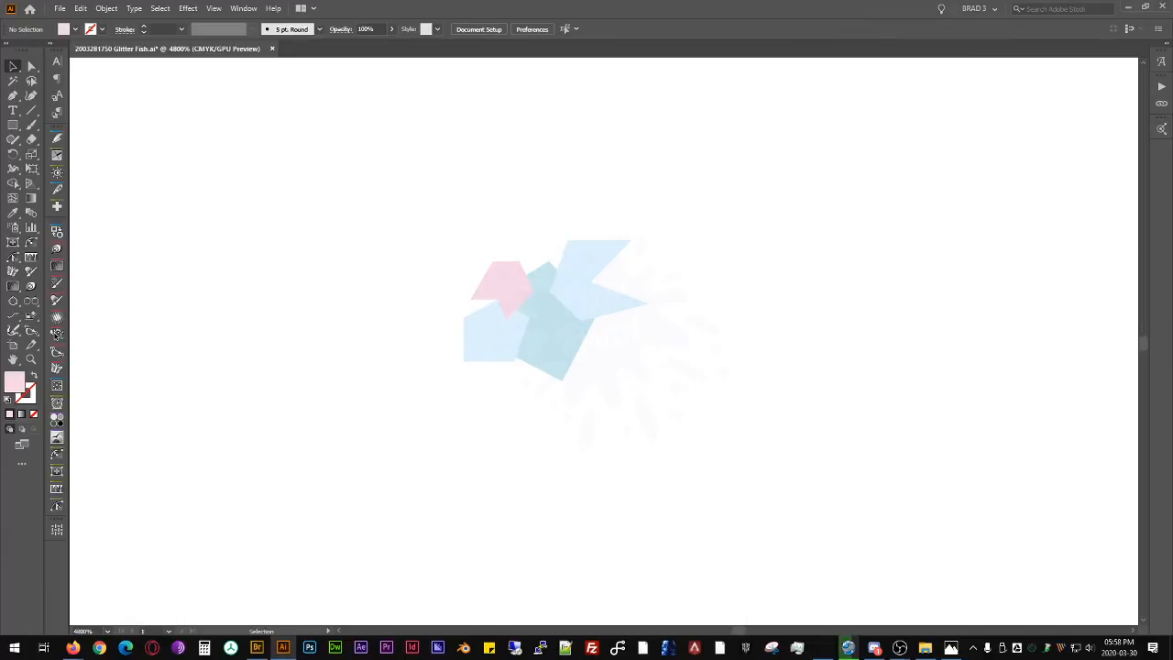
pyautogui.click(595, 316)
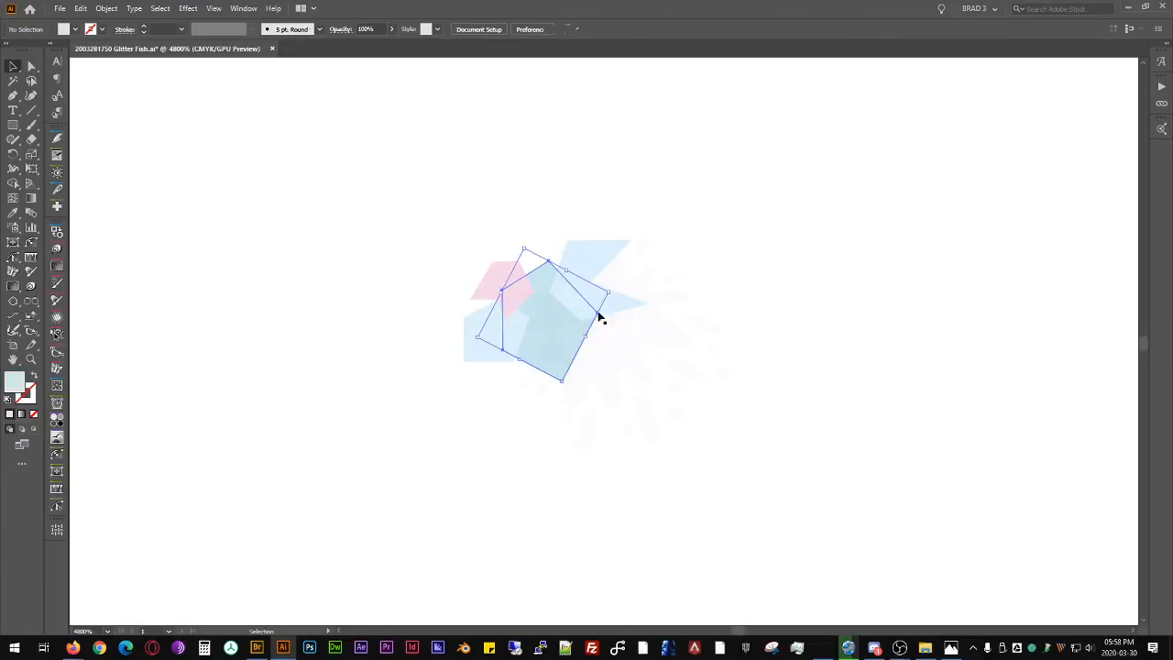
pyautogui.moveTo(656, 197); pyautogui.dragTo(445, 380)
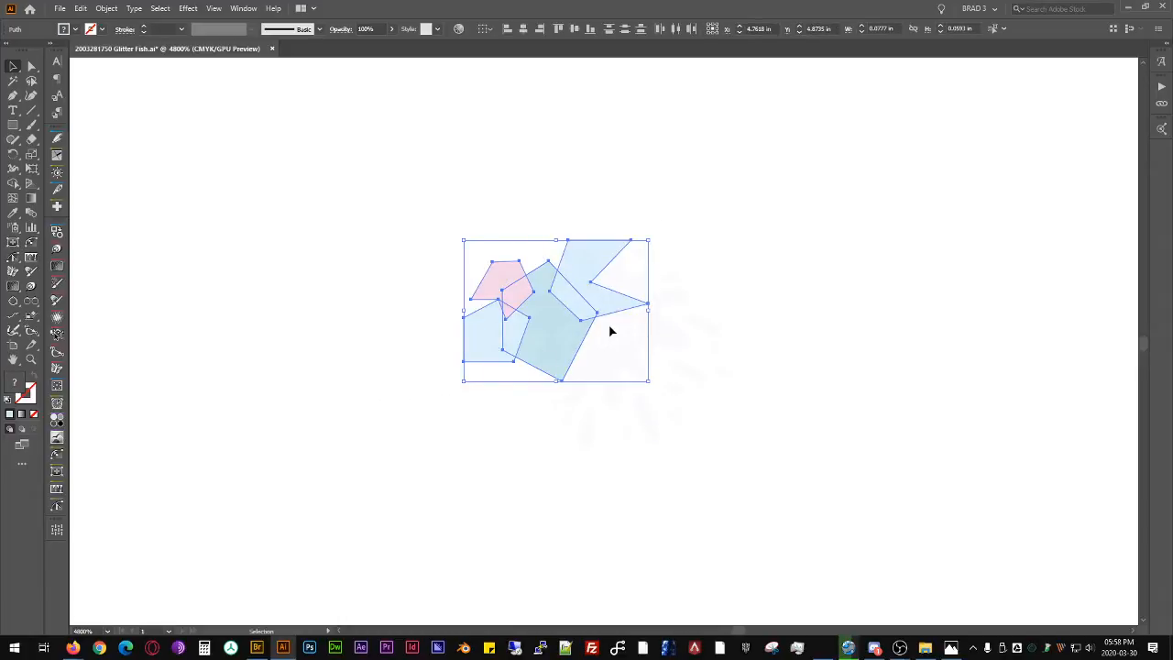
pyautogui.click(705, 268)
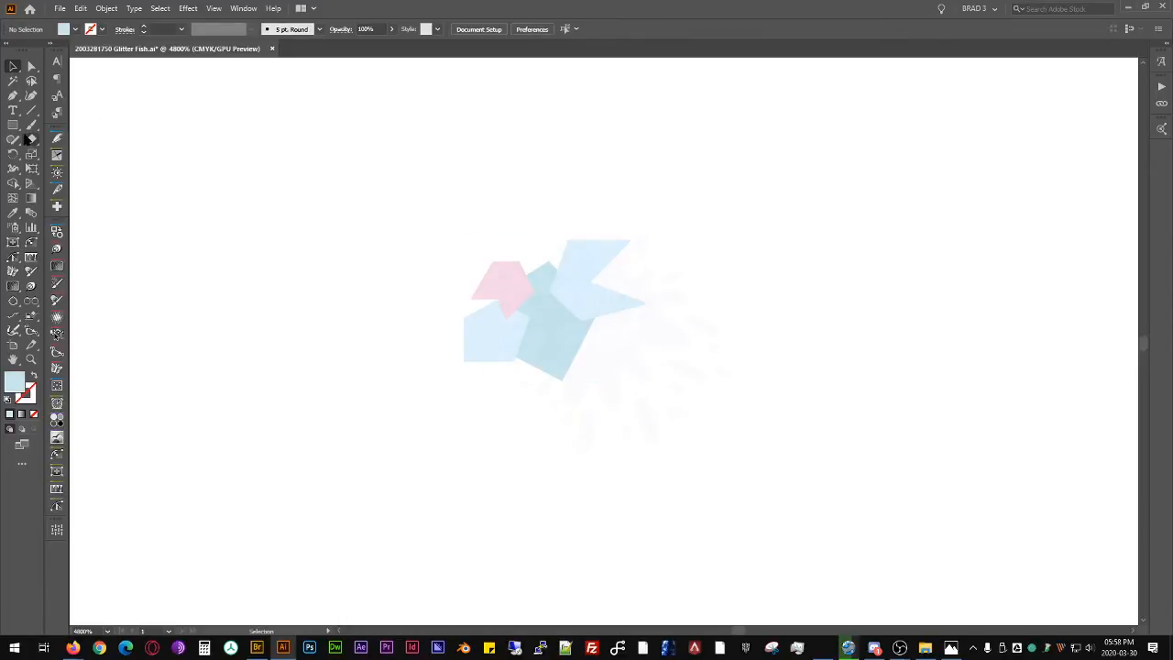
# Step: Draw a square about 0.10 in wide filled with the new pattern, and delete the four original polygon pieces
pyautogui.click(13, 125)
pyautogui.moveTo(161, 119); pyautogui.dragTo(403, 361)
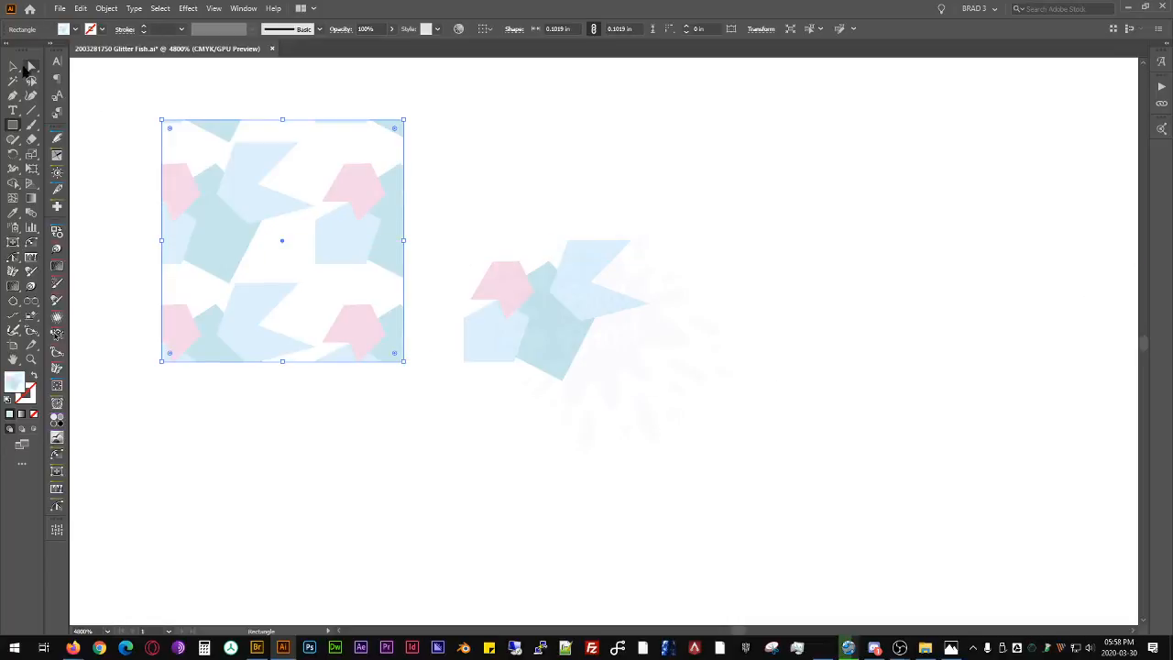
pyautogui.click(12, 66)
pyautogui.moveTo(656, 198); pyautogui.dragTo(445, 403)
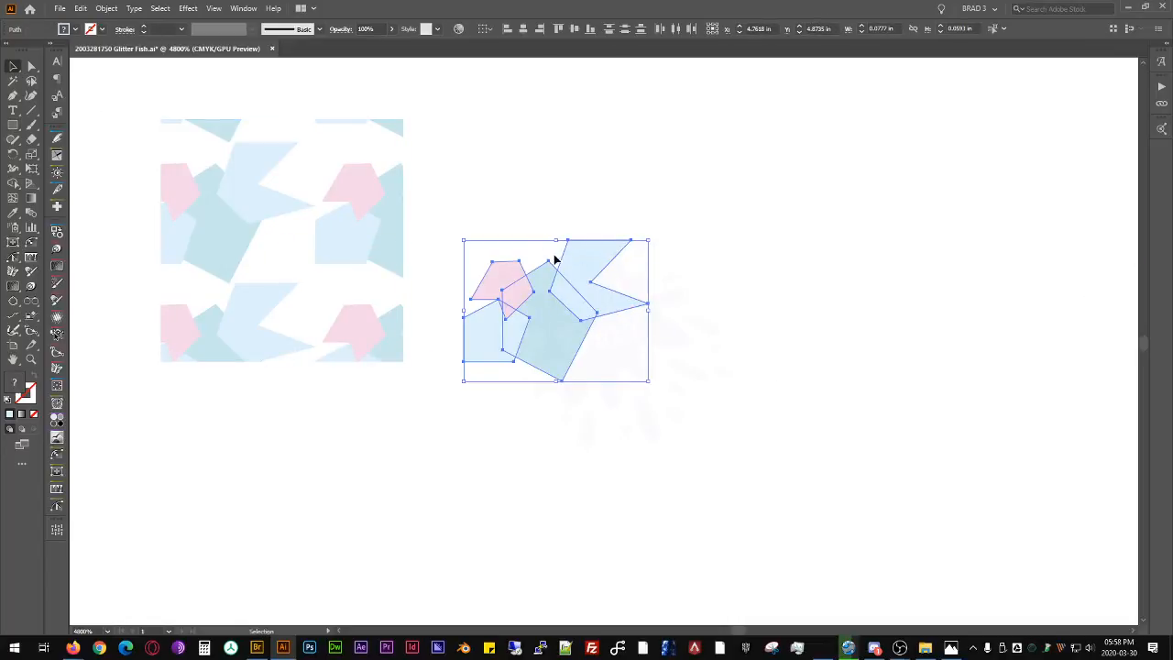
pyautogui.press('Delete')
# Step: Enlarge the pattern-filled square to more than twice its width so that it covers several pattern tiles
pyautogui.press('space')
pyautogui.moveTo(524, 244); pyautogui.dragTo(701, 209)
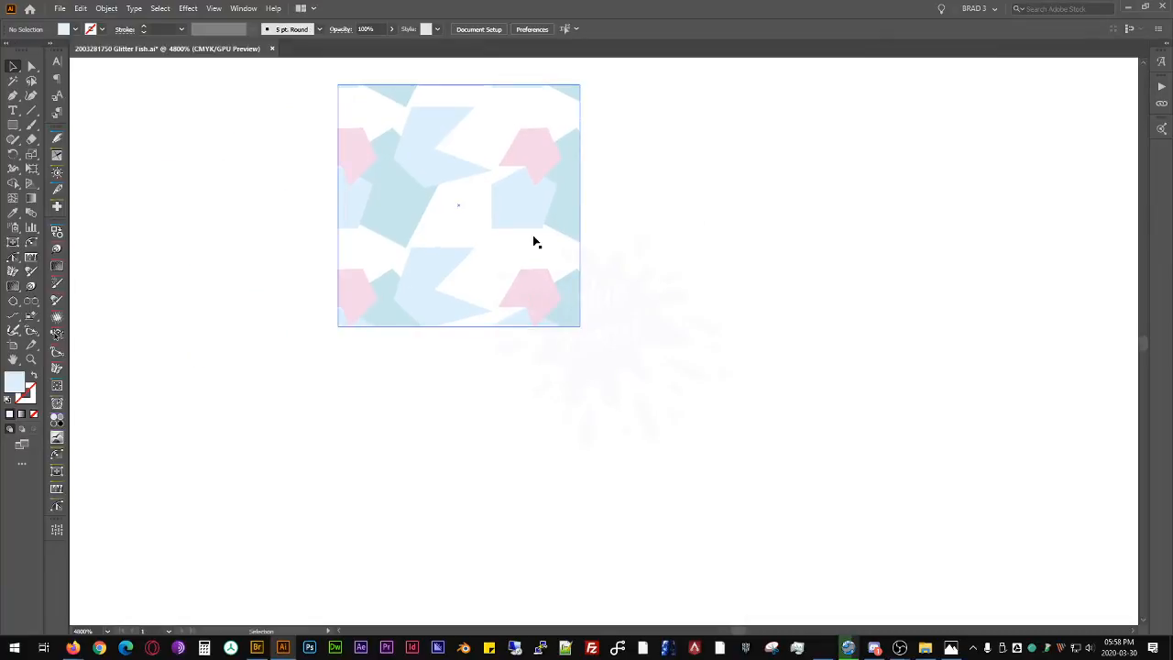
pyautogui.click(538, 245)
pyautogui.moveTo(580, 325); pyautogui.dragTo(804, 487)
pyautogui.press('space')
pyautogui.click(831, 346)
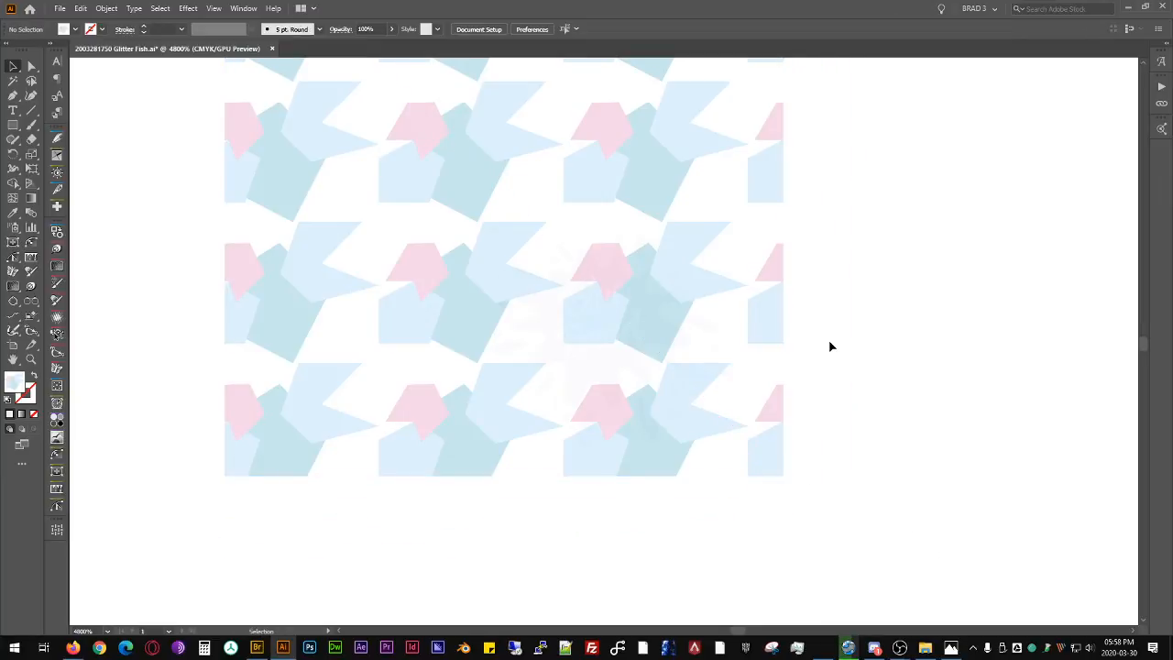
# Step: Check the General preferences and enlarge the pattern-filled rectangle to about 0.64 by 0.44 in
pyautogui.hotkey('ctrl', 'k')
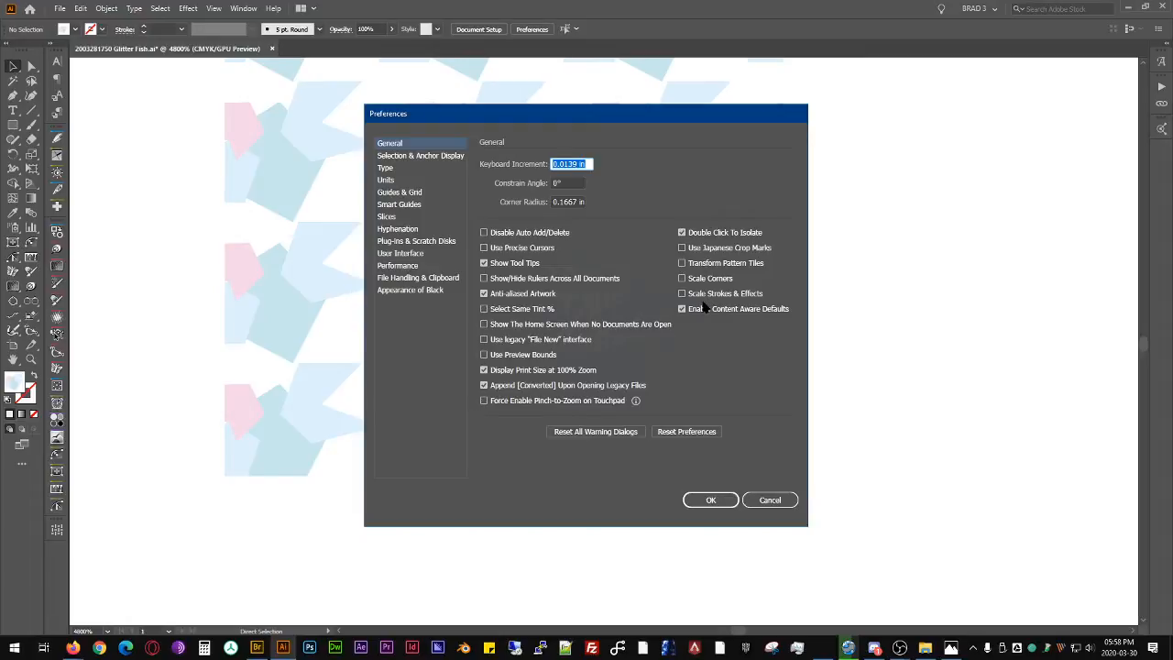
pyautogui.click(710, 499)
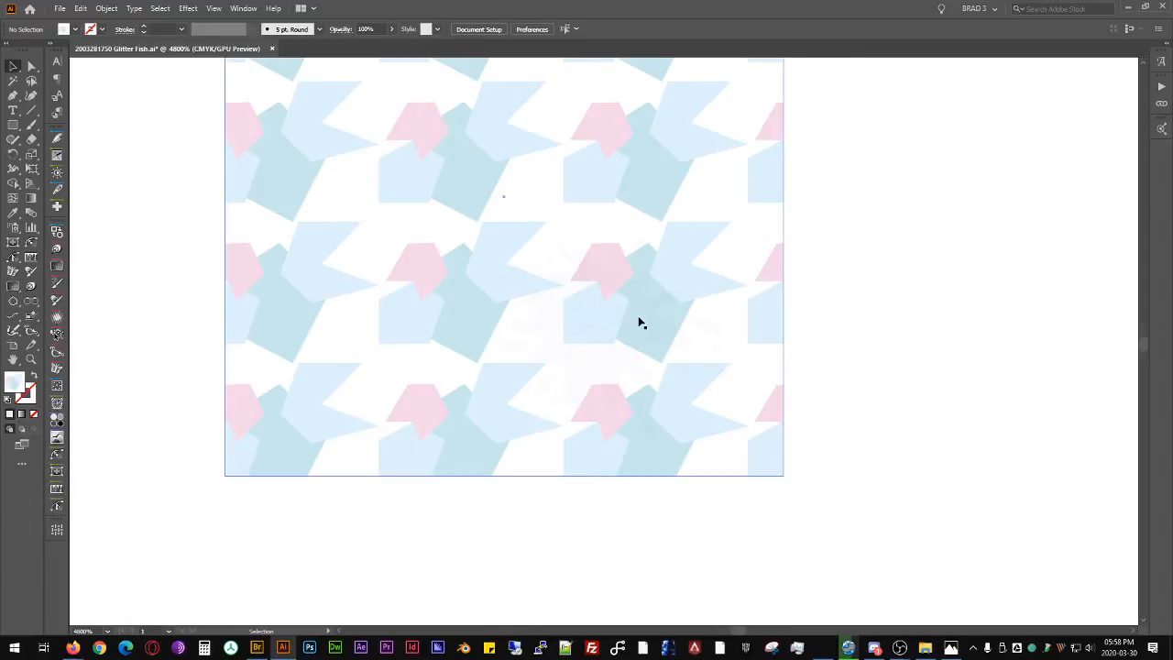
pyautogui.click(729, 395)
pyautogui.moveTo(785, 474); pyautogui.dragTo(1077, 595)
pyautogui.hotkey('ctrl', '-')
pyautogui.hotkey('ctrl', '-')
pyautogui.moveTo(635, 299); pyautogui.dragTo(555, 362)
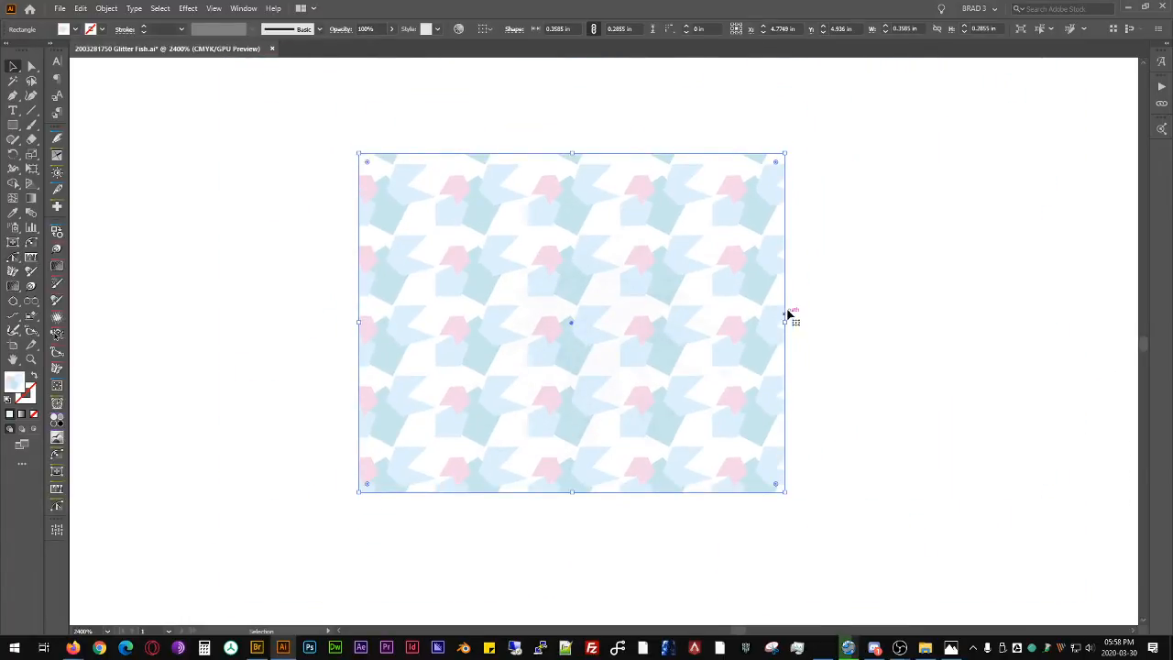
pyautogui.moveTo(788, 495); pyautogui.dragTo(949, 589)
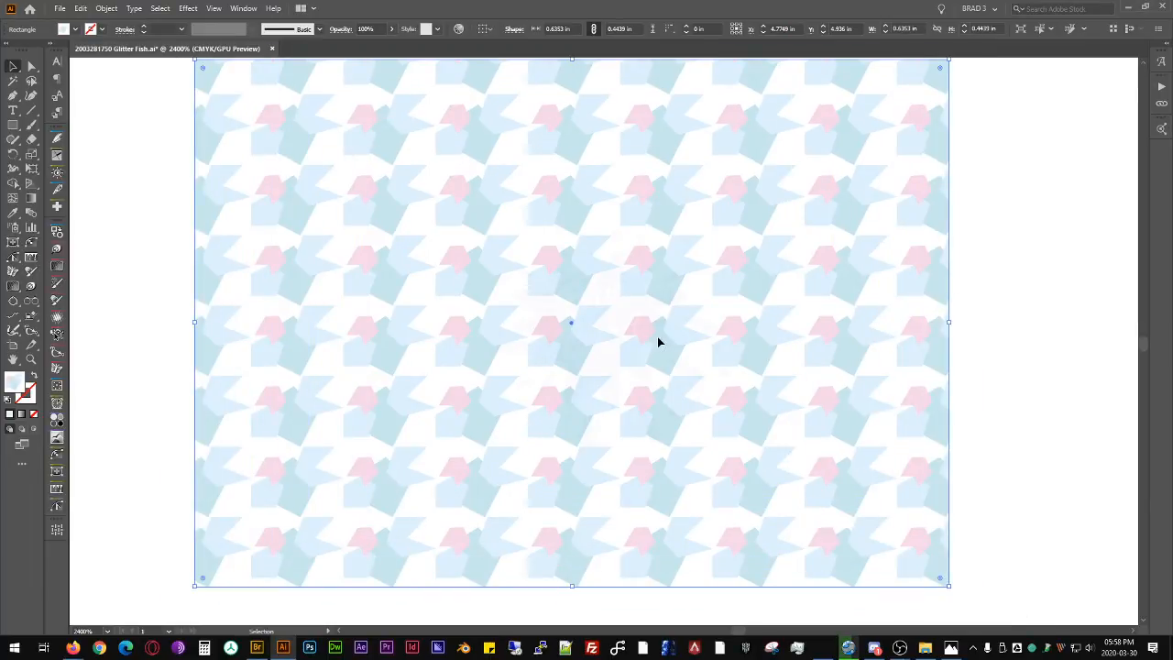
# Step: Open the rectangle's pattern swatch for editing and set its tile type to Hex by Column
pyautogui.click(57, 529)
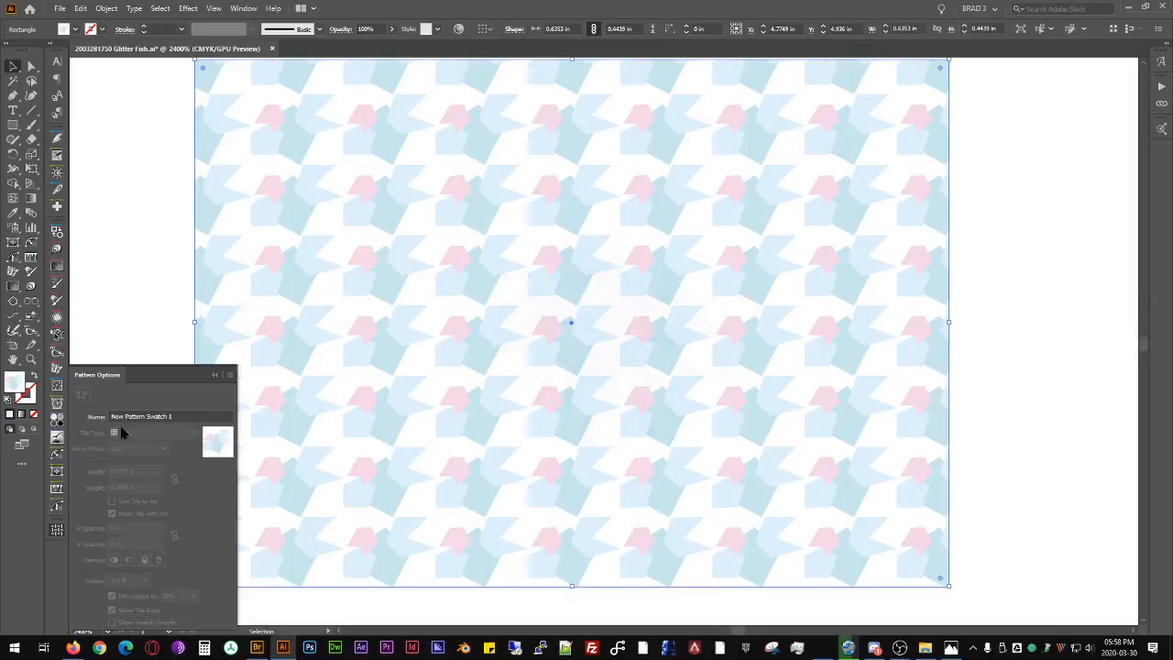
pyautogui.click(214, 442)
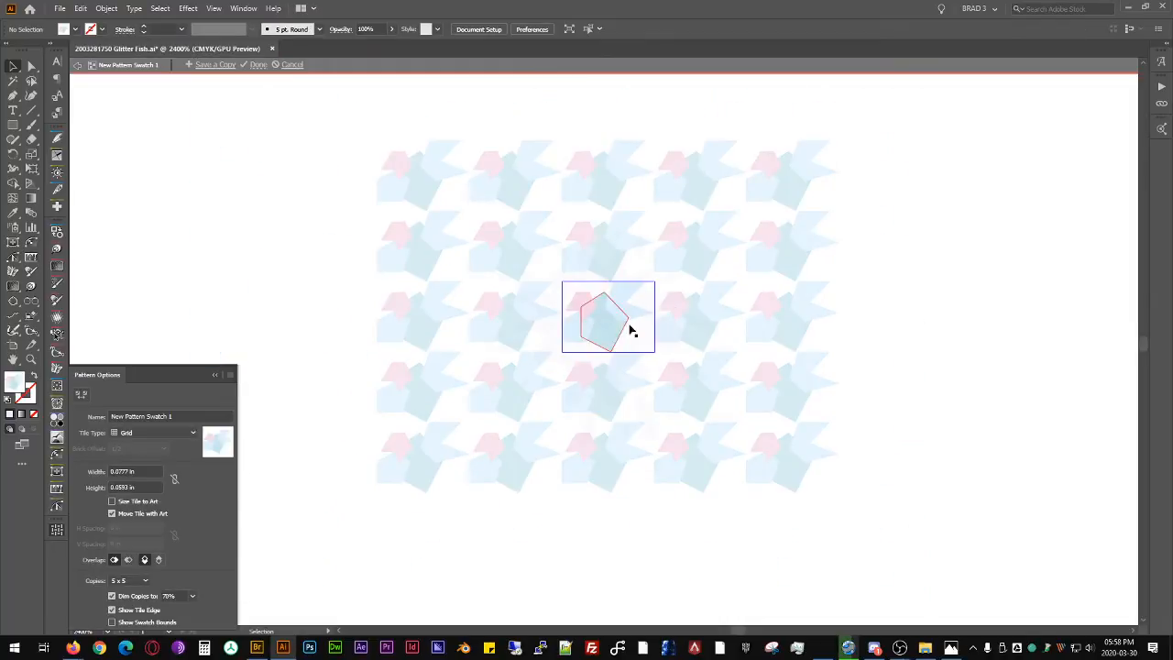
pyautogui.scroll(2, 688, 289)
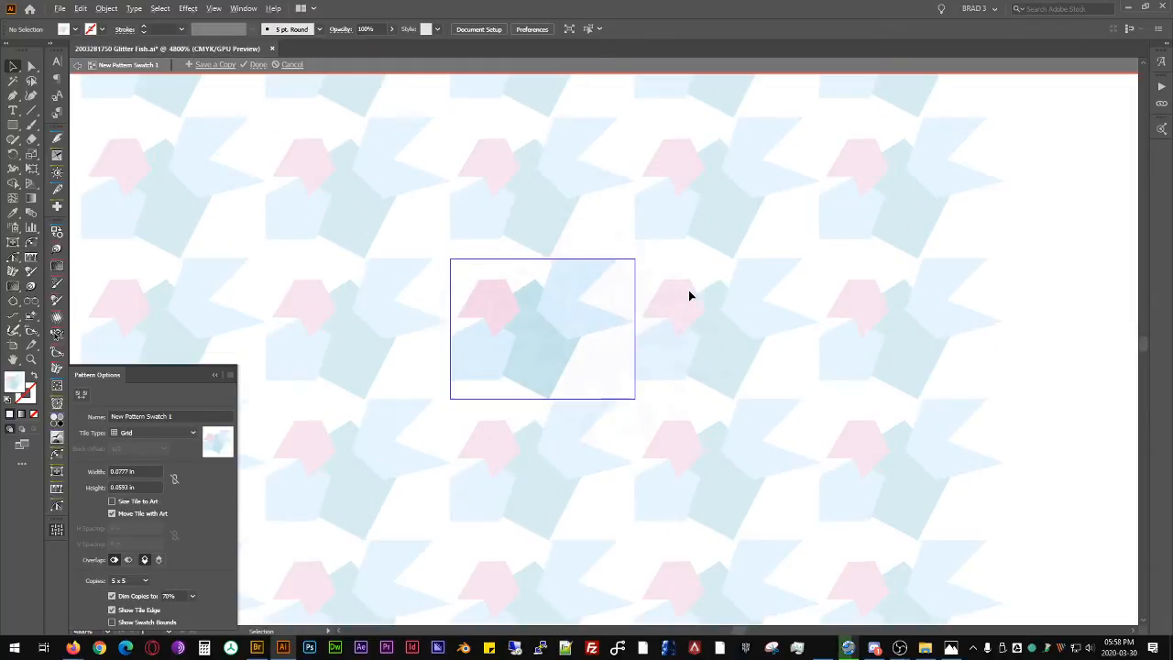
pyautogui.click(127, 439)
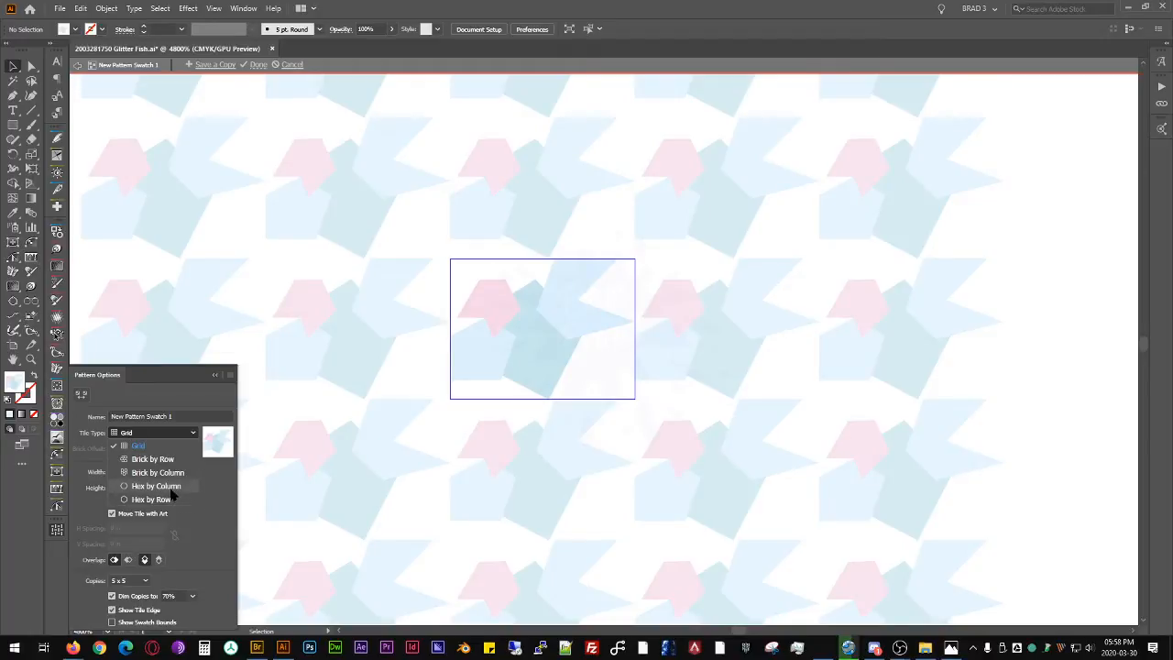
pyautogui.click(170, 488)
pyautogui.click(166, 435)
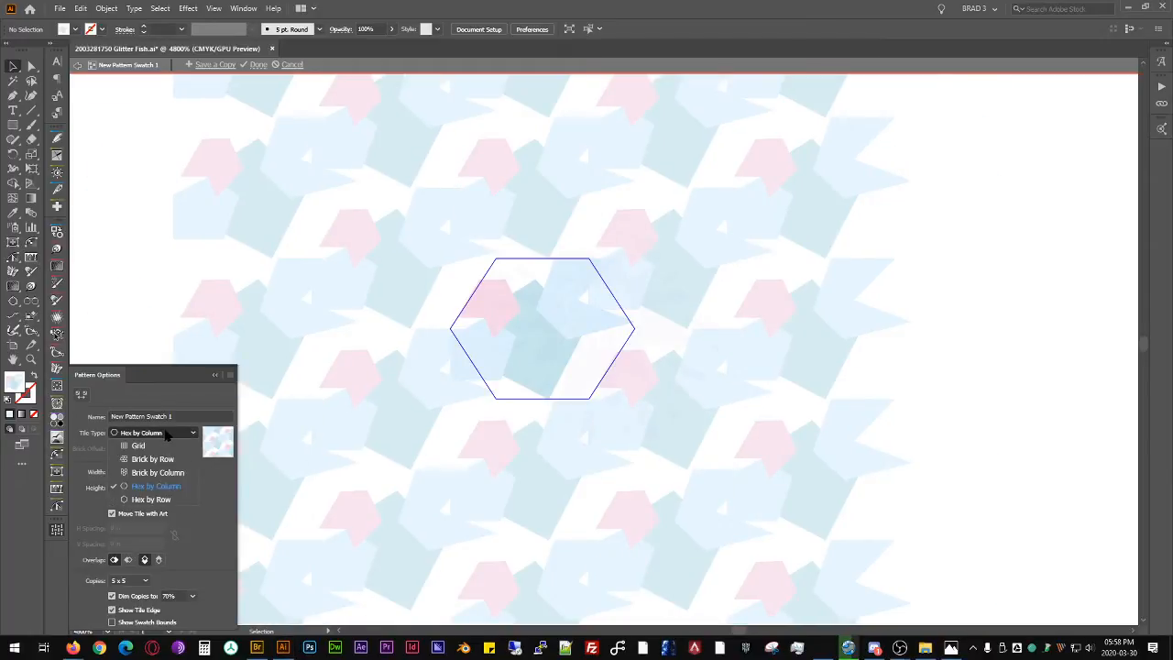
pyautogui.click(172, 488)
# Step: Shrink the notched blue piece to about 0.036 by 0.030 in and reposition it inside the upper part of the hexagonal tile
pyautogui.scroll(3, 539, 284)
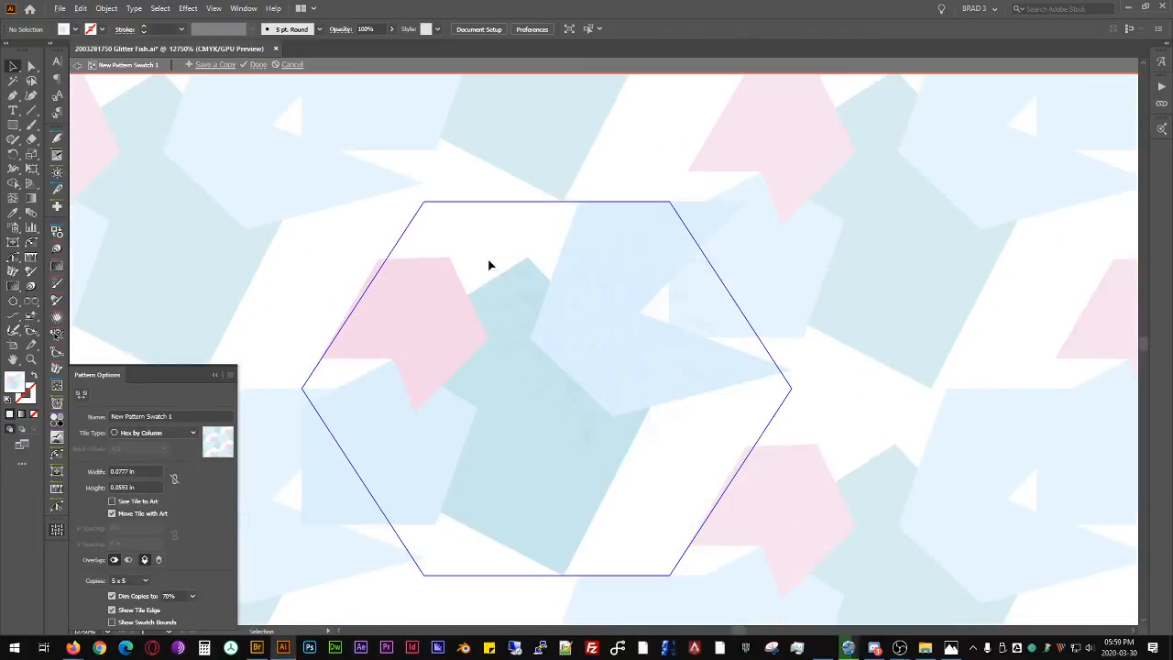
pyautogui.click(495, 253)
pyautogui.click(615, 270)
pyautogui.moveTo(793, 201); pyautogui.dragTo(772, 230)
pyautogui.moveTo(639, 262); pyautogui.dragTo(661, 245)
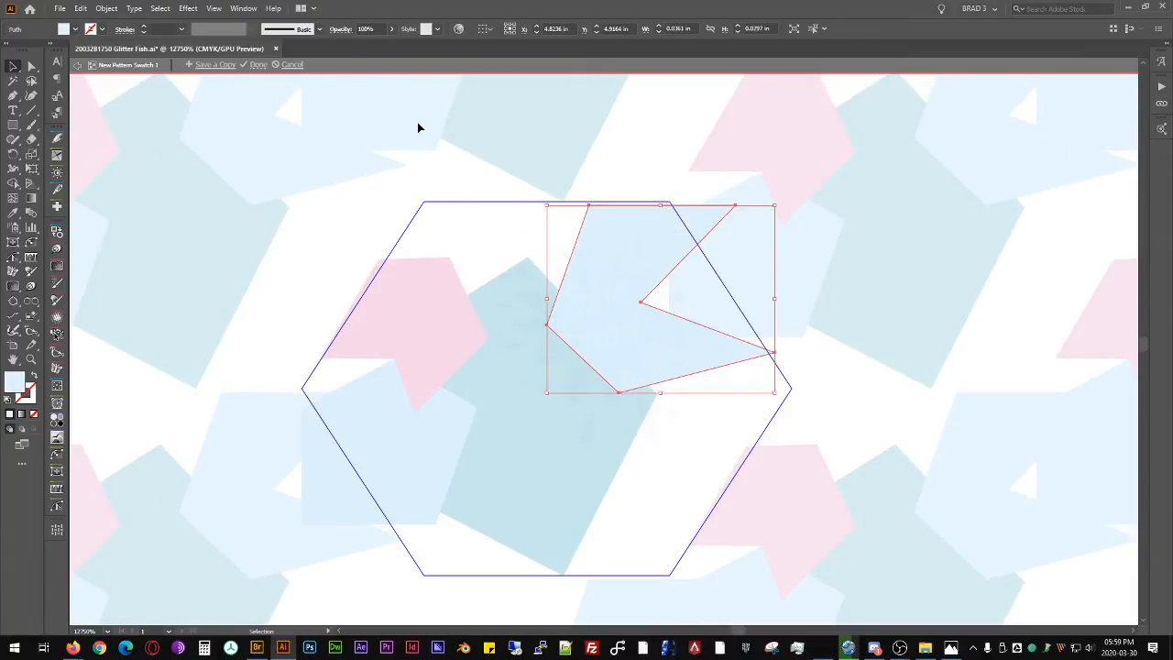
# Step: Examine the GPU and undo settings in the Performance preferences, leaving them as they are
pyautogui.press('a')
pyautogui.hotkey('ctrl', 'k')
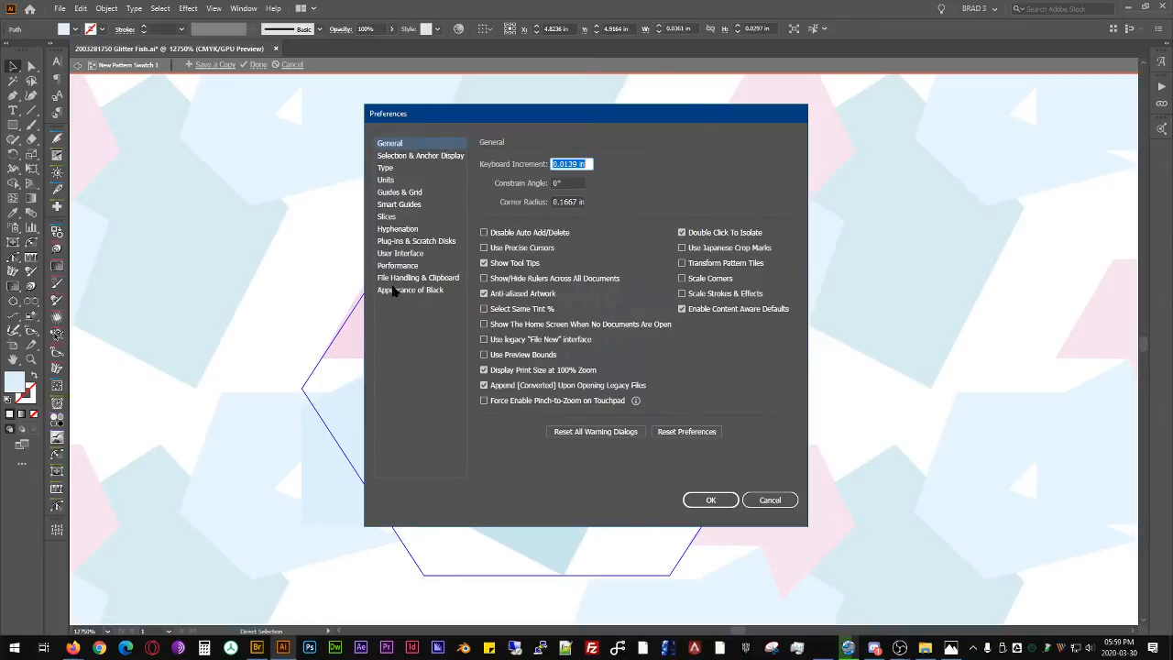
pyautogui.click(417, 265)
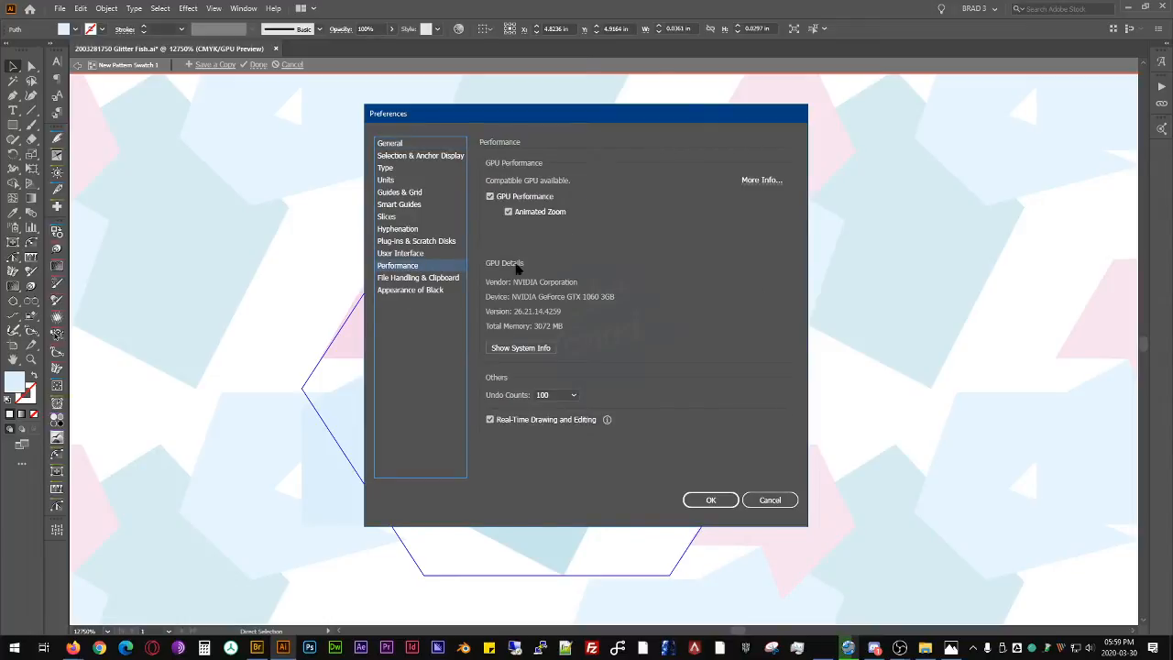
pyautogui.click(768, 498)
# Step: Copy the notched piece to the tile's lower edge, shrink the copy to about 0.026 by 0.021 in and color it pale peach
pyautogui.moveTo(649, 263); pyautogui.dragTo(642, 470)
pyautogui.moveTo(631, 523); pyautogui.dragTo(574, 363)
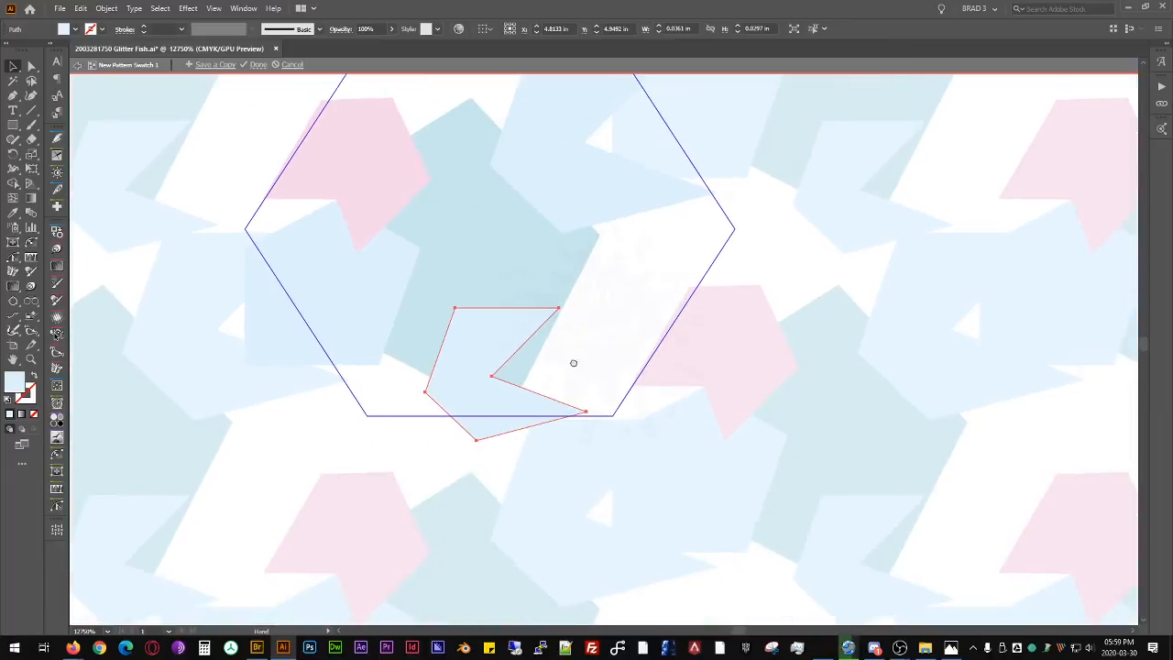
pyautogui.moveTo(461, 396); pyautogui.dragTo(452, 403)
pyautogui.press('i')
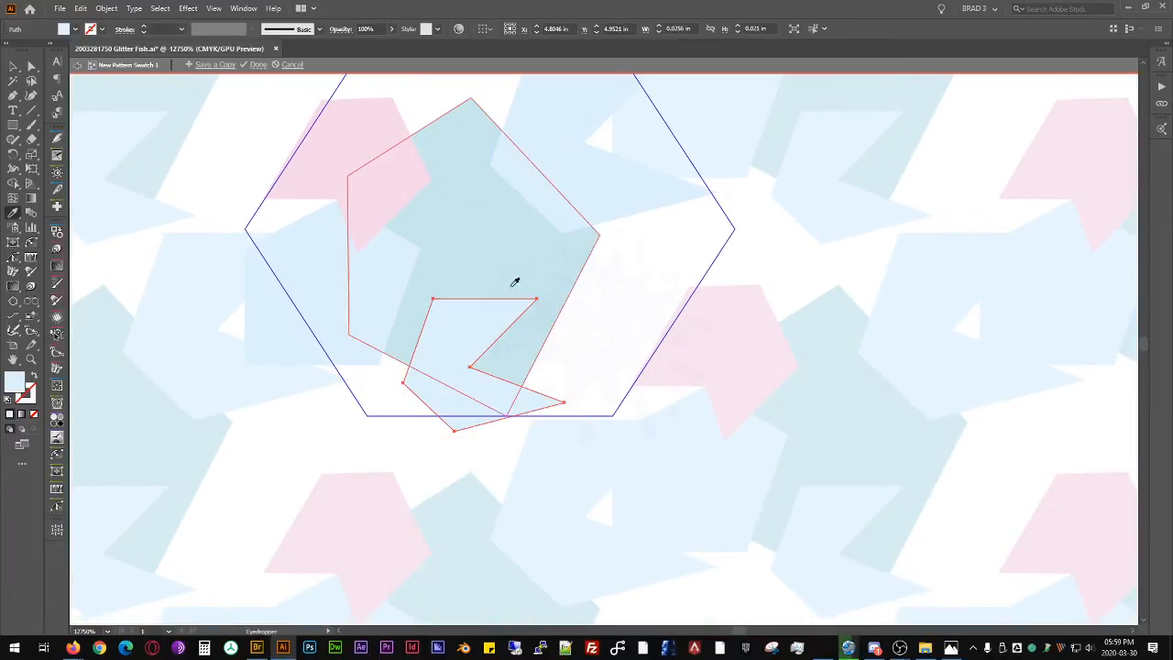
pyautogui.click(393, 180)
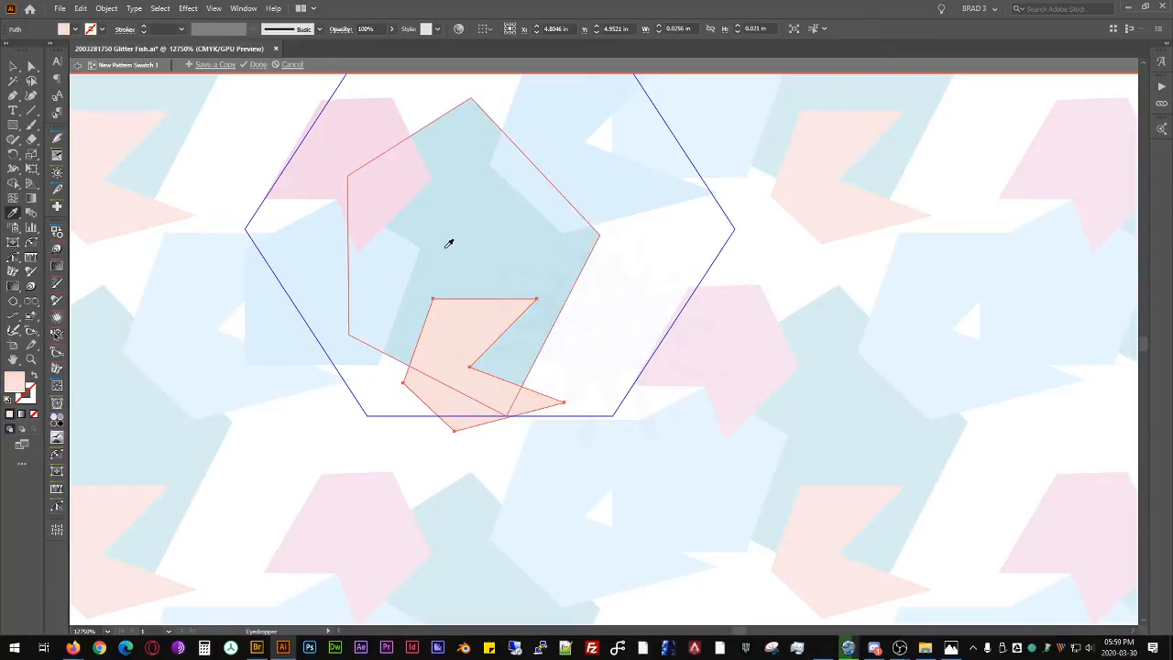
# Step: Copy the blue pentagon below the notched blue piece, shrink it to about 0.017 by 0.016 in, and make it pale green behind that piece
pyautogui.click(13, 66)
pyautogui.click(348, 273)
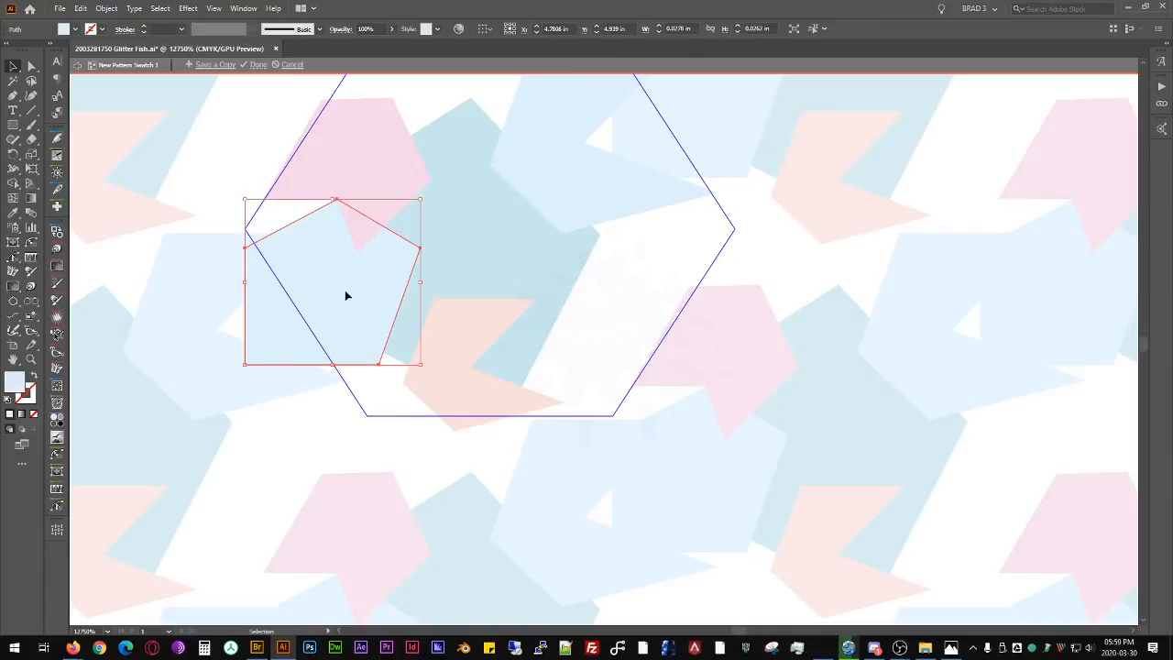
pyautogui.moveTo(346, 296); pyautogui.dragTo(618, 281)
pyautogui.moveTo(695, 187); pyautogui.dragTo(634, 253)
pyautogui.moveTo(591, 313); pyautogui.dragTo(666, 248)
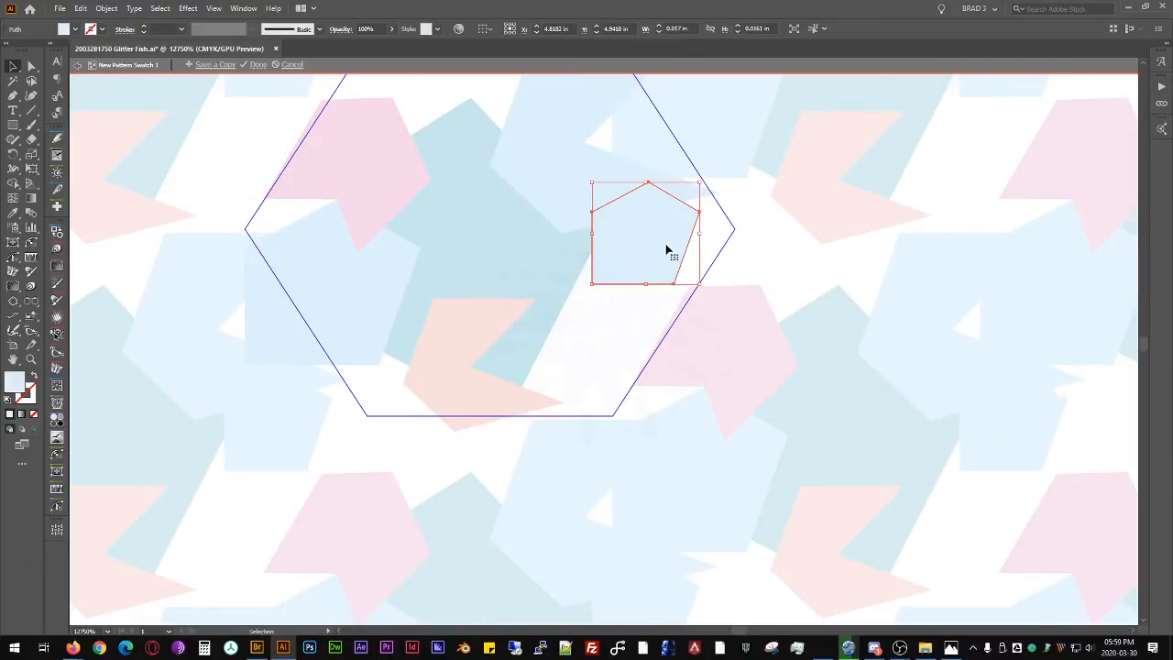
pyautogui.press('i')
pyautogui.click(497, 244)
pyautogui.press('v')
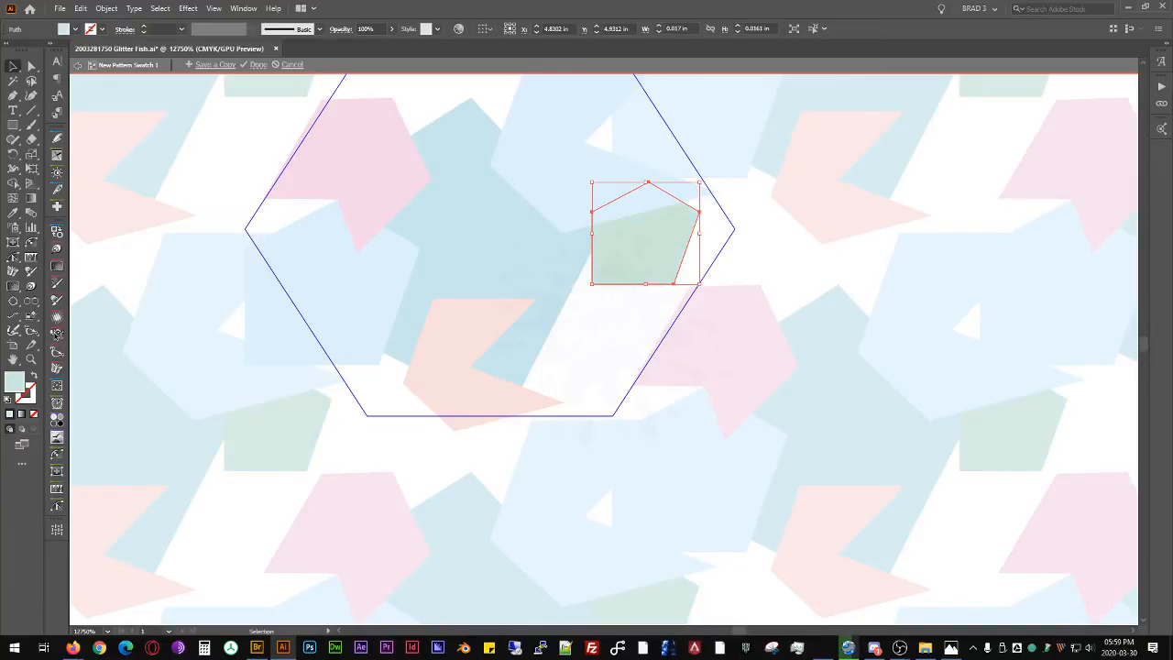
pyautogui.click(594, 321)
# Step: Copy the large notched blue piece over the upper-left part of the tile, overlapping the pink piece
pyautogui.scroll(-3, 613, 333)
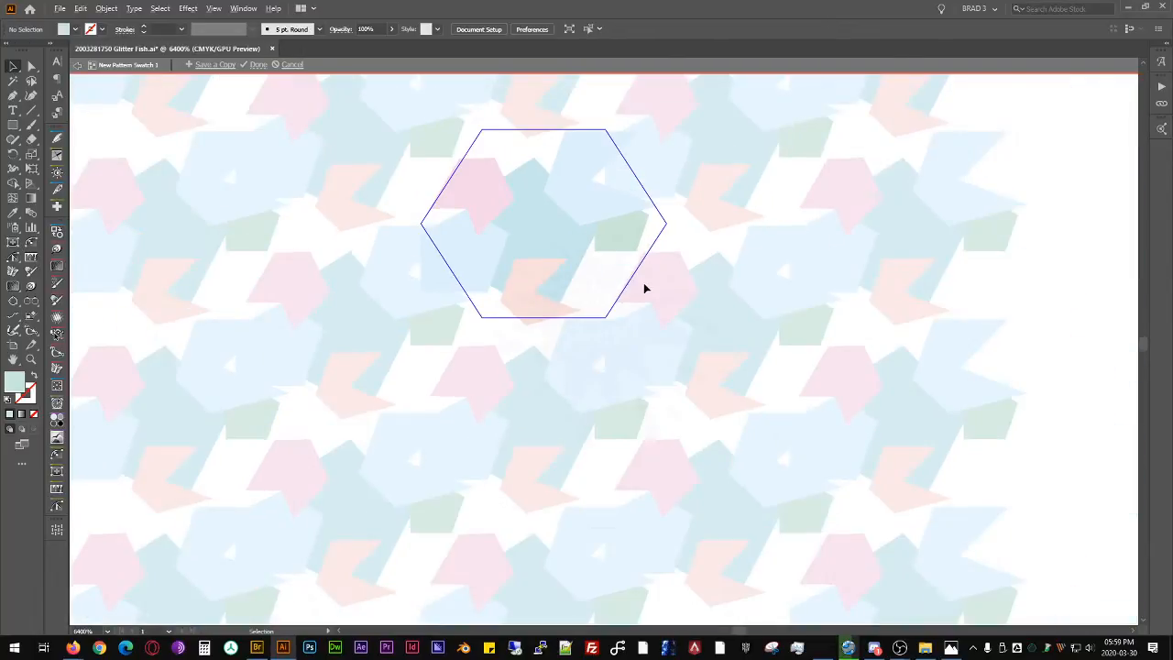
pyautogui.scroll(3, 628, 277)
pyautogui.scroll(5, 633, 251)
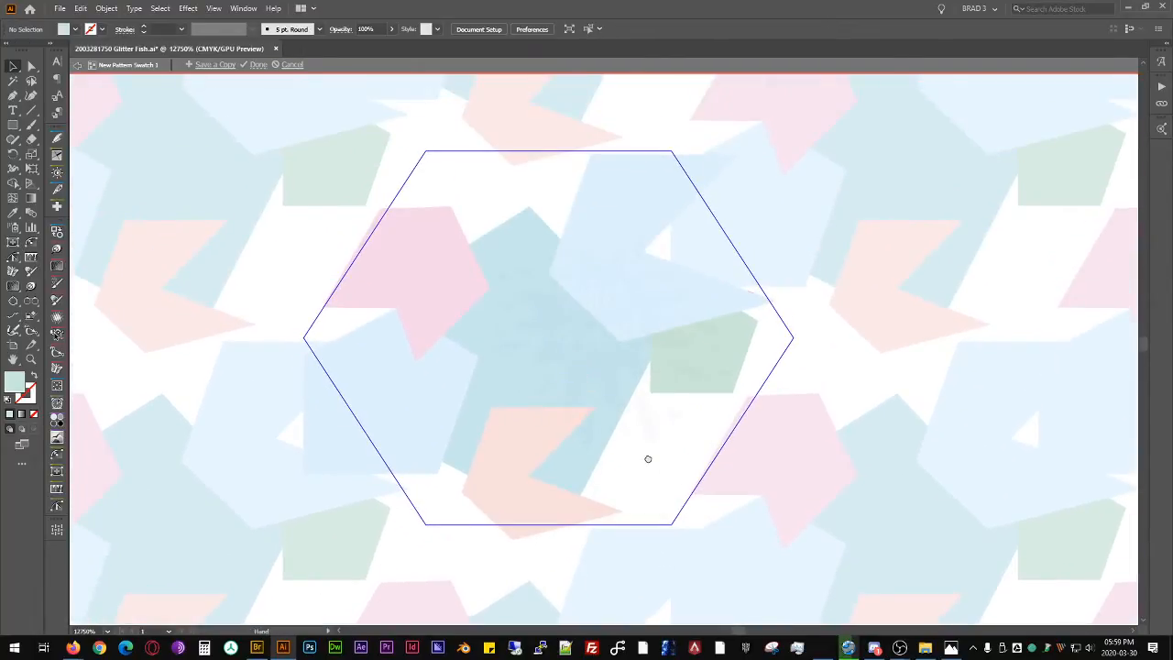
pyautogui.click(619, 275)
pyautogui.moveTo(636, 275); pyautogui.dragTo(500, 227)
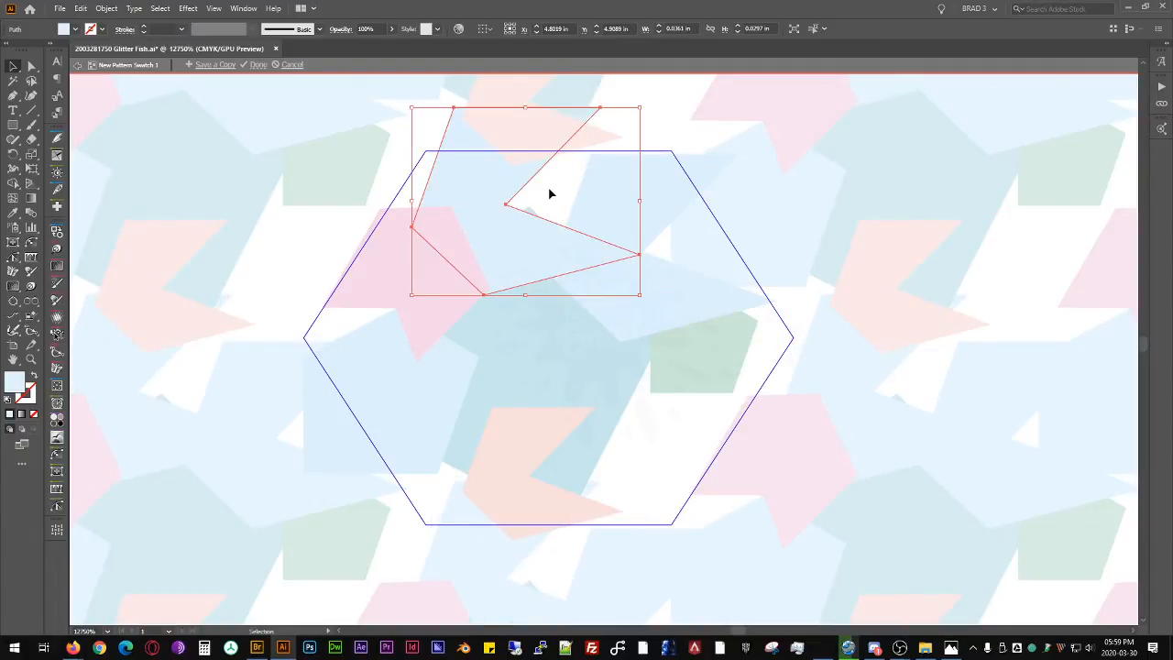
# Step: Delete the copied piece's two uppermost anchor points and pull its former notch point upward to form a four-sided shard
pyautogui.press('p')
pyautogui.click(600, 108)
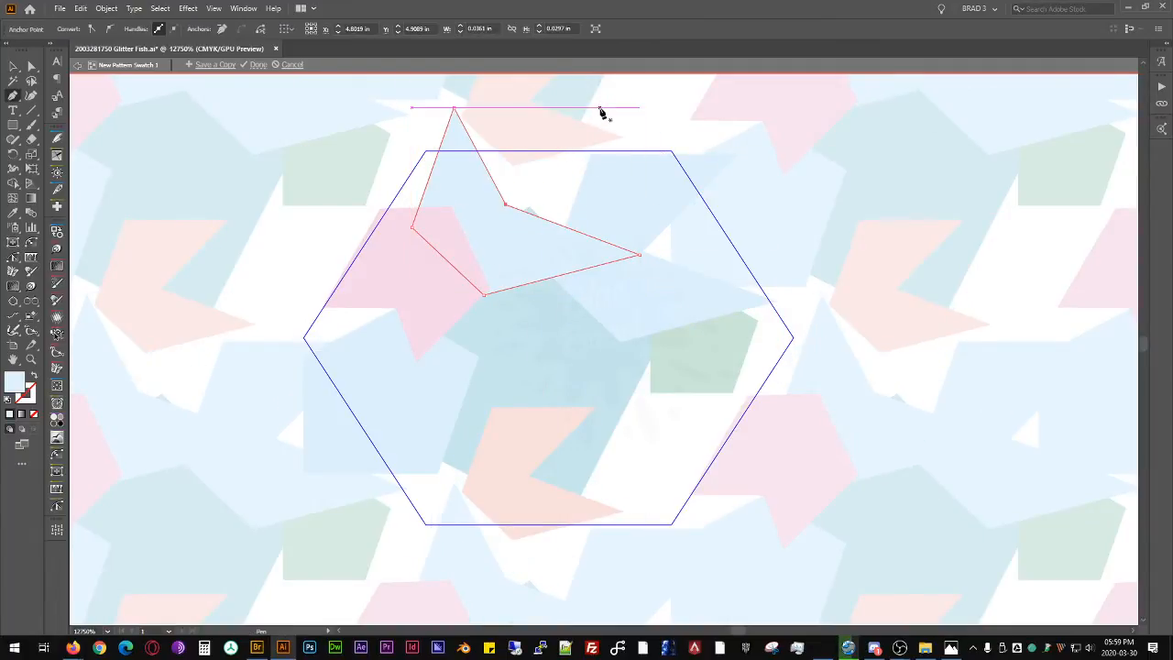
pyautogui.click(454, 110)
pyautogui.press('a')
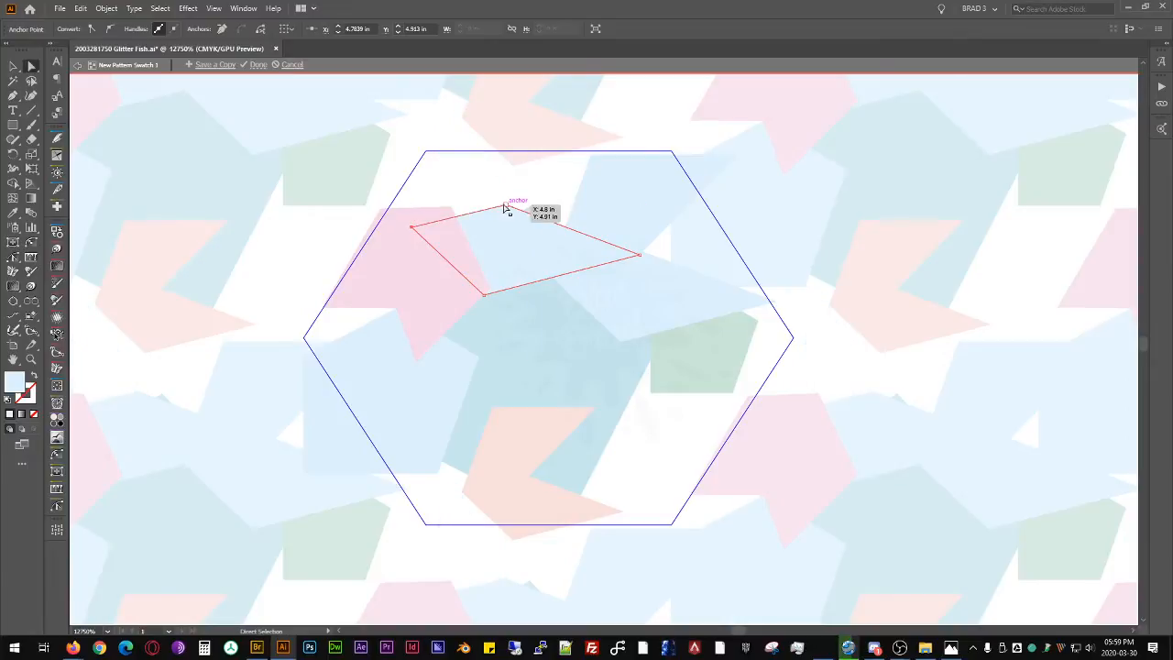
pyautogui.moveTo(506, 204); pyautogui.dragTo(491, 173)
# Step: Color the four-sided shard white, move it up to the tile's upper edge and rotate it slightly counterclockwise
pyautogui.press('v')
pyautogui.moveTo(519, 239); pyautogui.dragTo(515, 210)
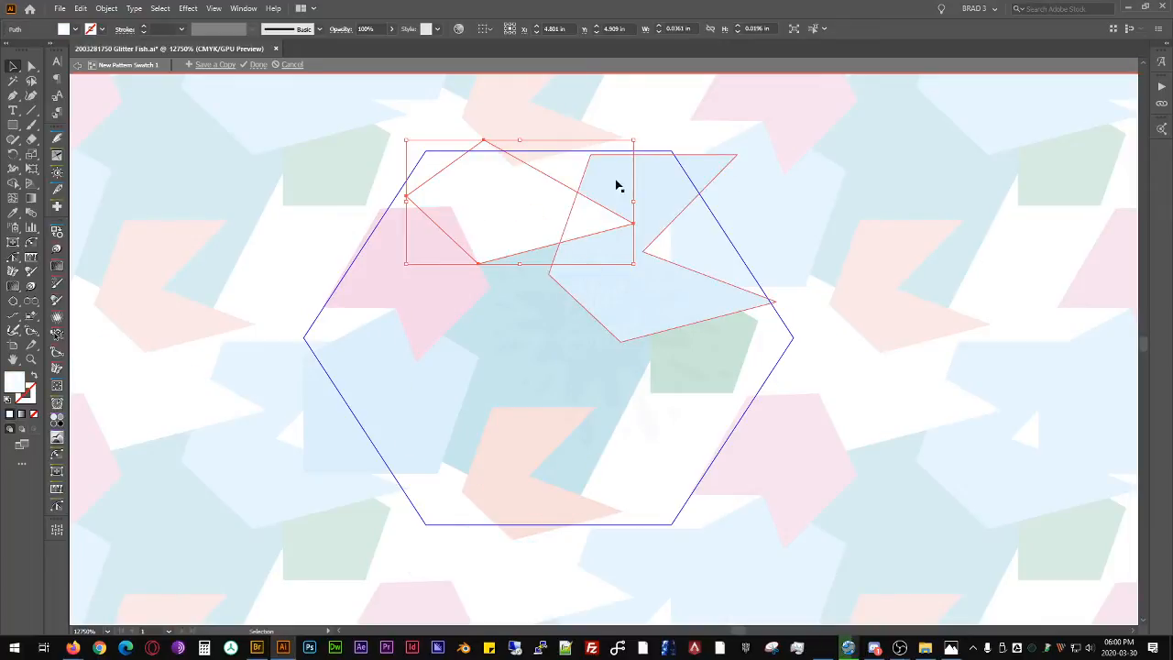
pyautogui.moveTo(636, 136)
pyautogui.mouseDown()
pyautogui.moveTo(629, 107)
pyautogui.moveTo(623, 117)
pyautogui.mouseUp()
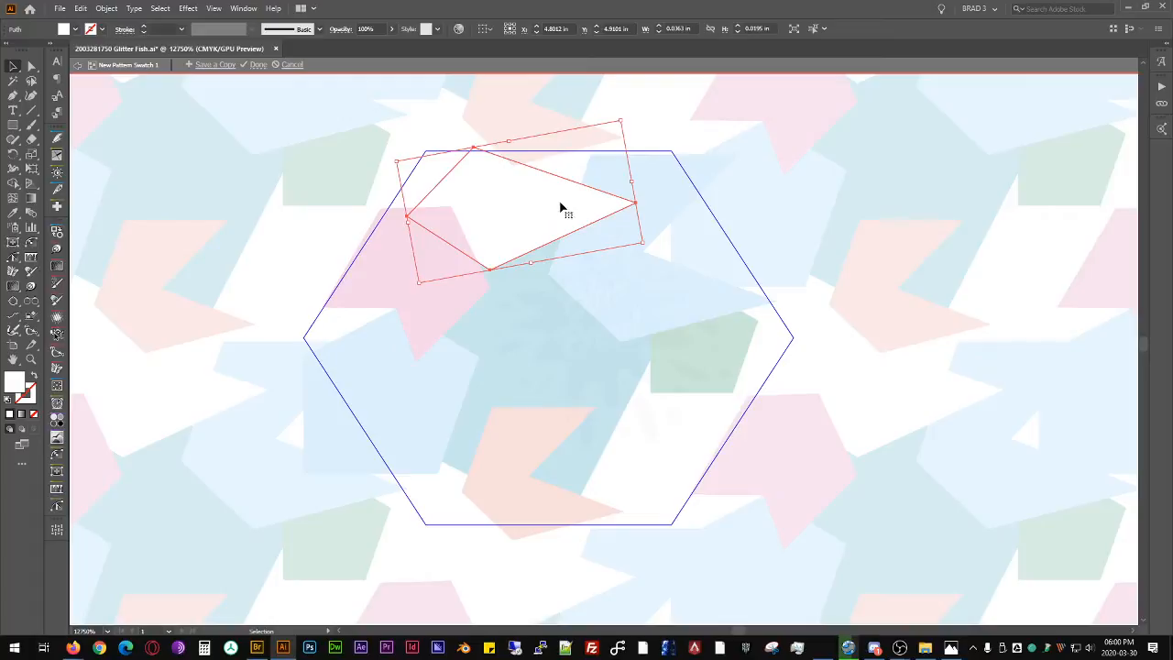
# Step: Show the transparency grid and copy the white shard into the gap between the green and peach pieces
pyautogui.scroll(-2, 609, 352)
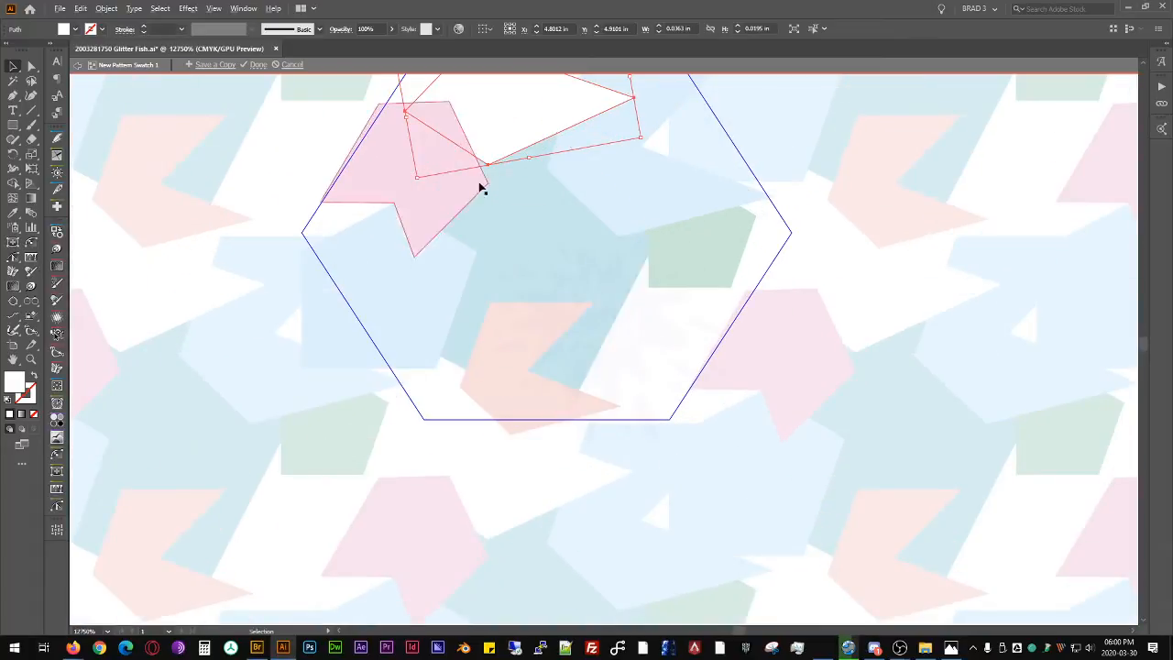
pyautogui.scroll(-1, 540, 192)
pyautogui.scroll(1, 528, 211)
pyautogui.scroll(5, 445, 165)
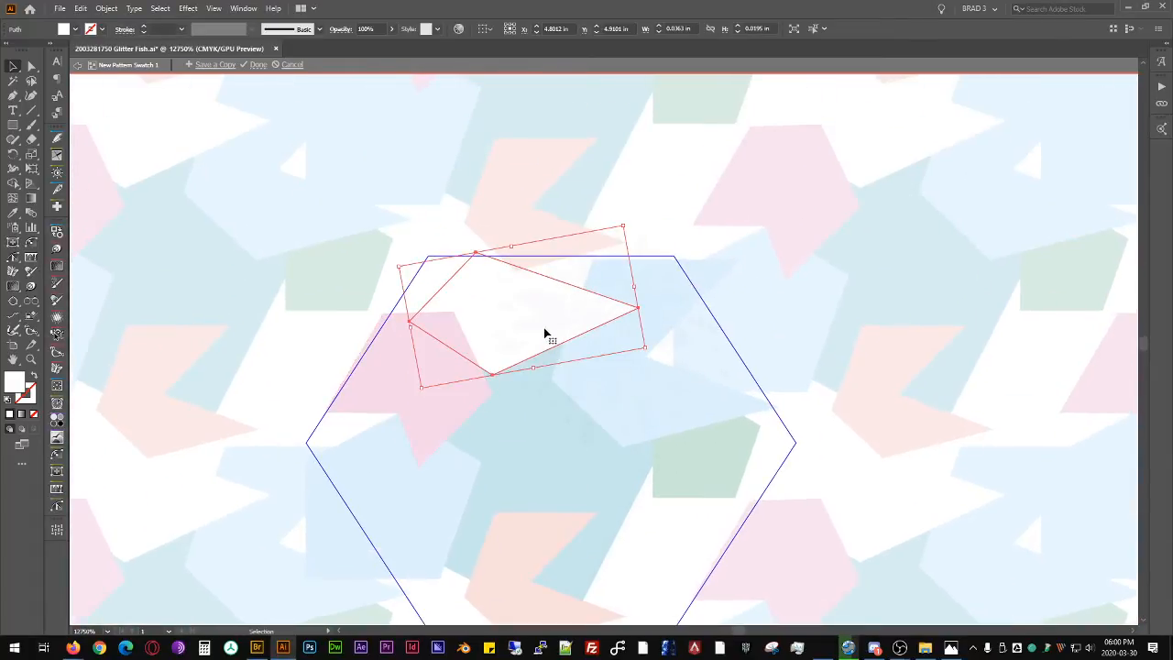
pyautogui.moveTo(548, 343); pyautogui.dragTo(601, 327)
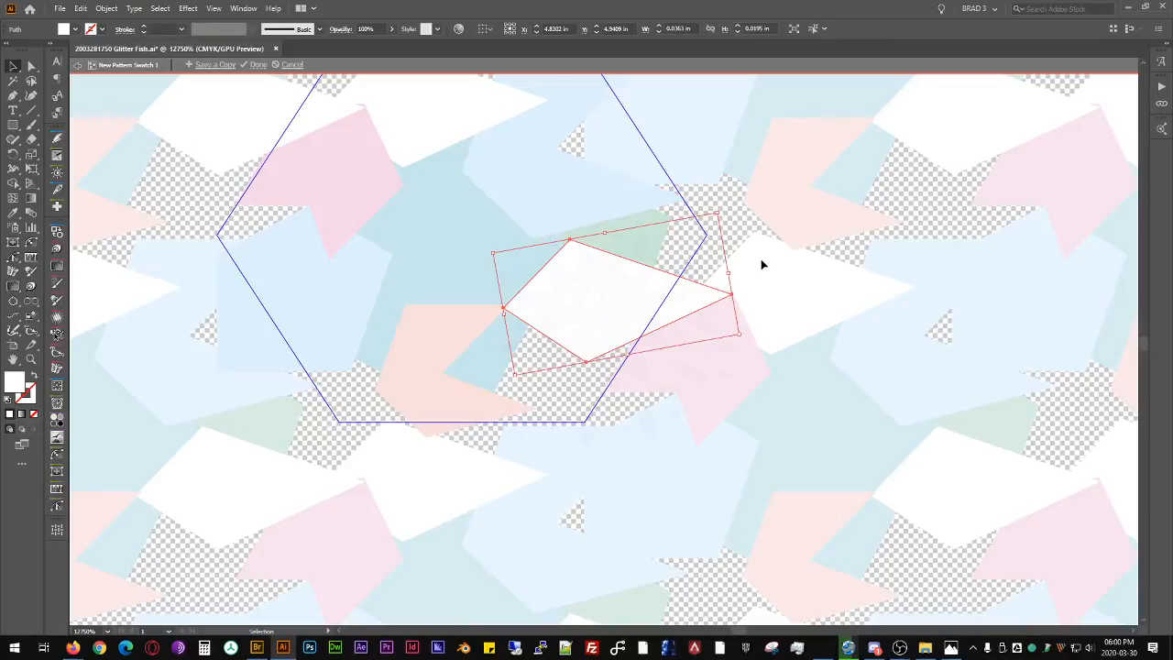
# Step: Rotate and shrink the copied white shard to about 0.028 by 0.023 in, place it above the peach piece, and exit pattern editing
pyautogui.moveTo(736, 267); pyautogui.dragTo(711, 187)
pyautogui.moveTo(665, 260); pyautogui.dragTo(596, 256)
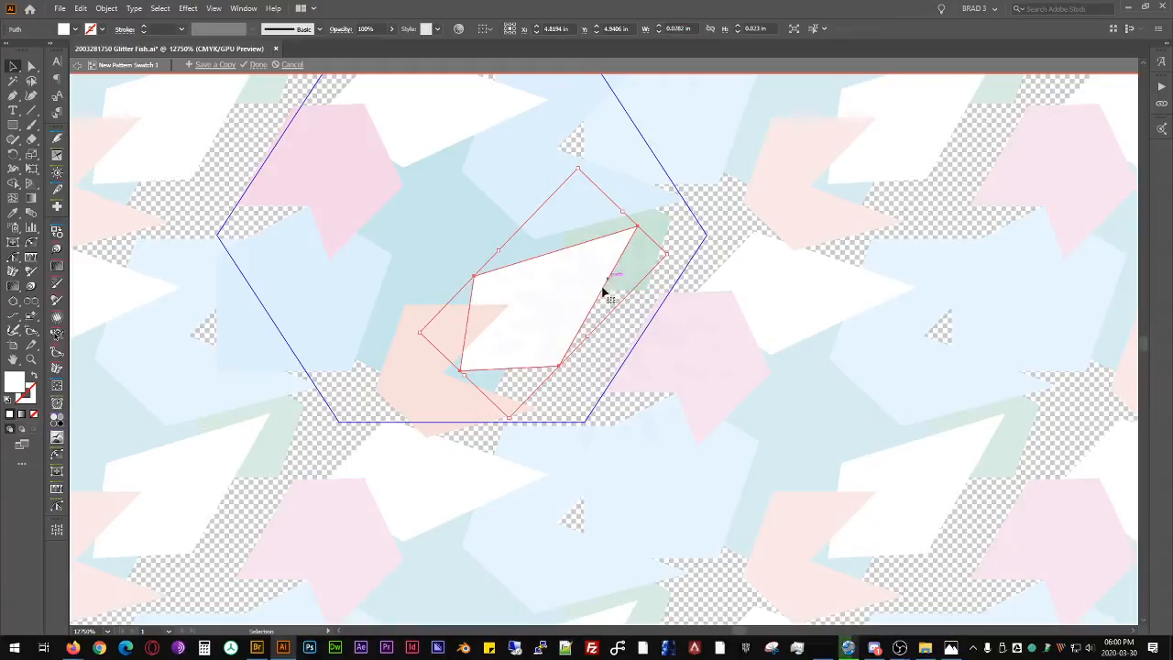
pyautogui.doubleClick(629, 328)
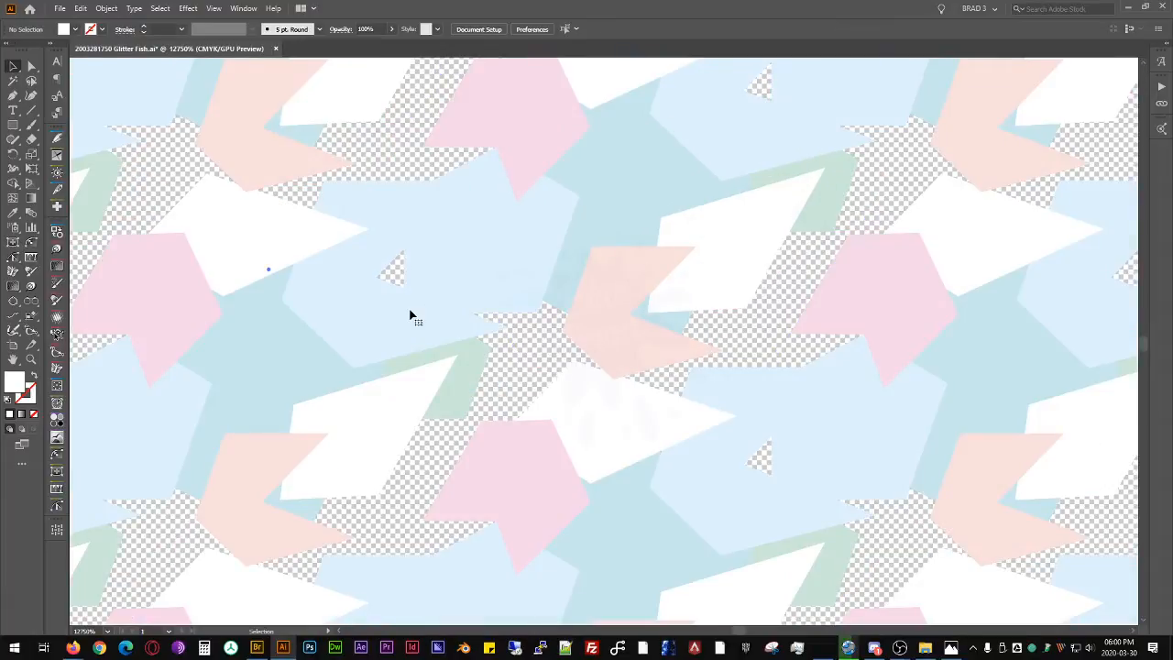
# Step: Reopen the fill pattern for editing and place a rotated, much smaller copy of the large teal pentagon over the tile's lower-left edge
pyautogui.click(411, 316)
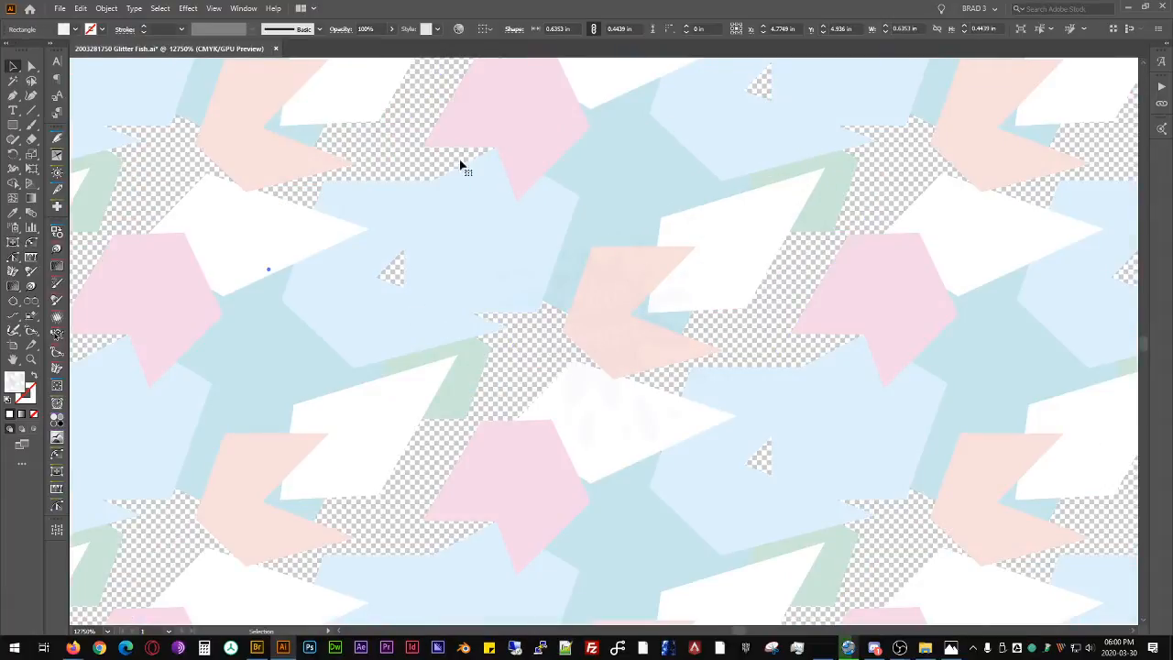
pyautogui.click(58, 539)
pyautogui.doubleClick(221, 444)
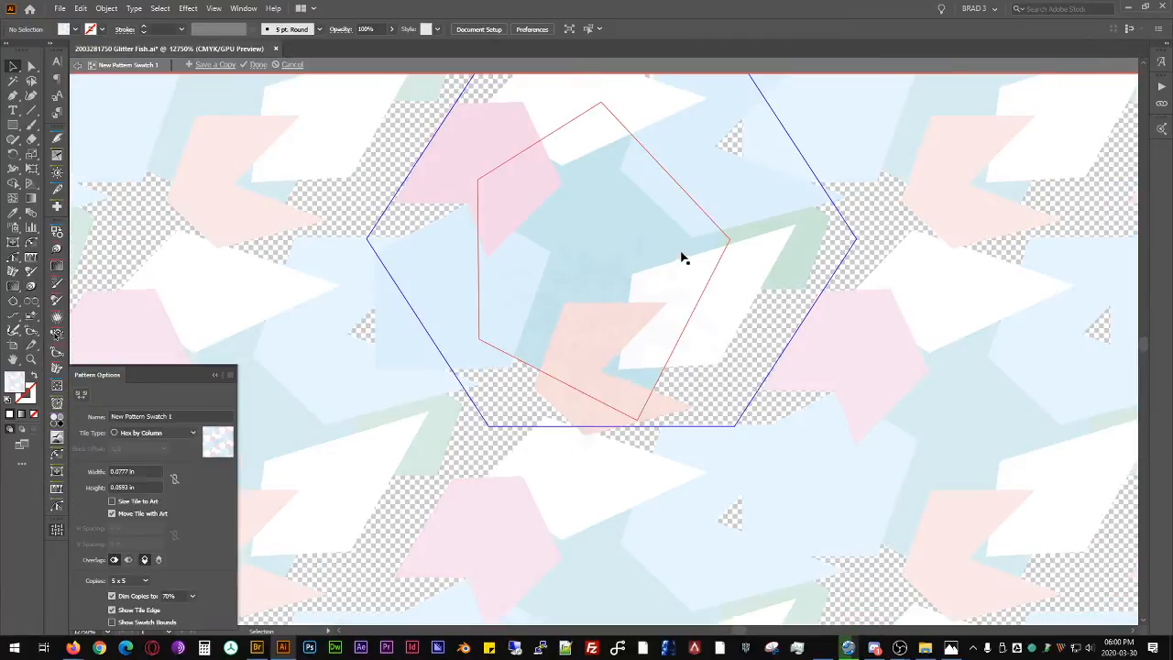
pyautogui.click(578, 375)
pyautogui.click(637, 241)
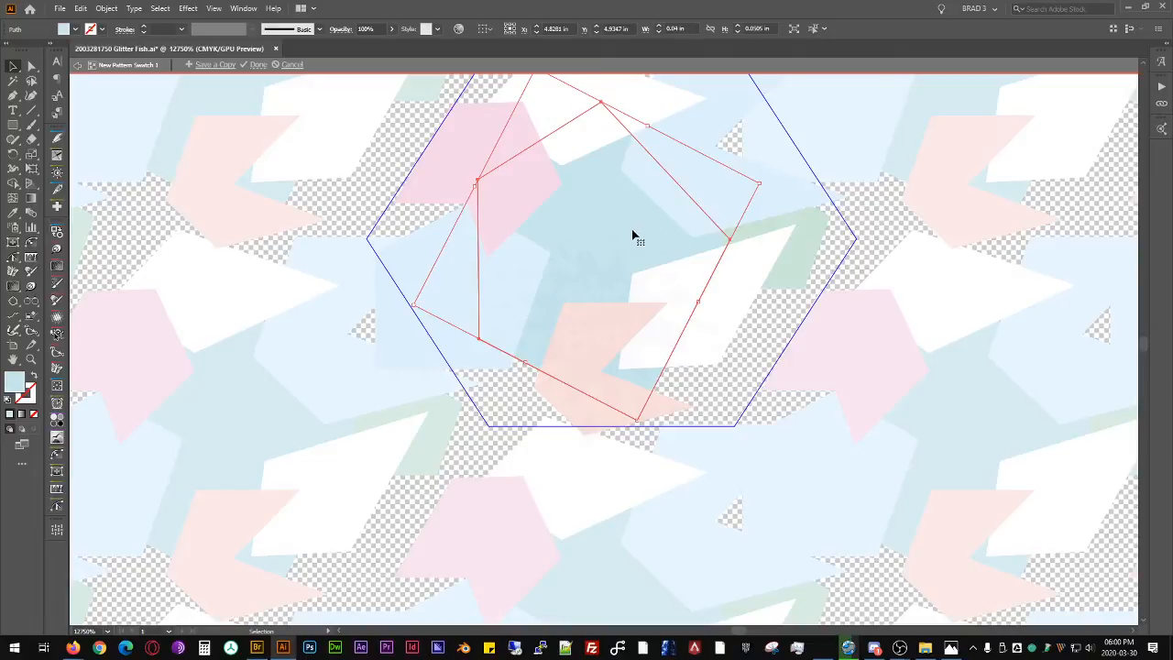
pyautogui.moveTo(624, 249); pyautogui.dragTo(698, 279)
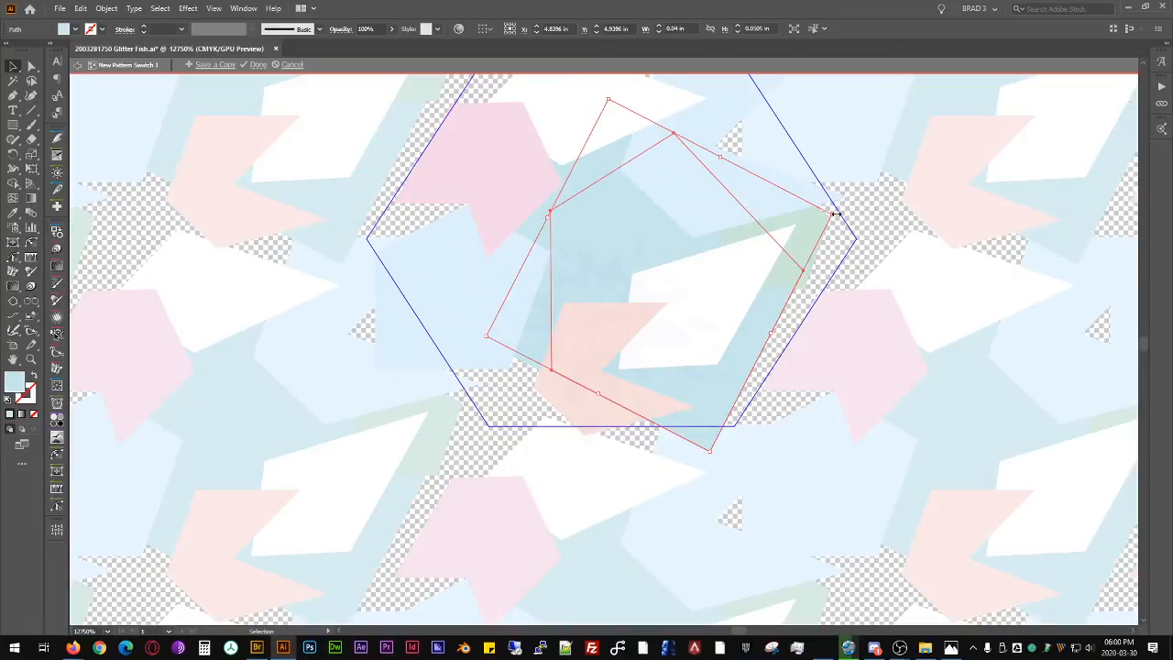
pyautogui.moveTo(835, 214); pyautogui.dragTo(470, 360)
pyautogui.moveTo(541, 347); pyautogui.dragTo(499, 294)
# Step: Reshape the small teal copy by pulling its lowest point downward and its right point out to the peach piece, then exit pattern editing
pyautogui.press('a')
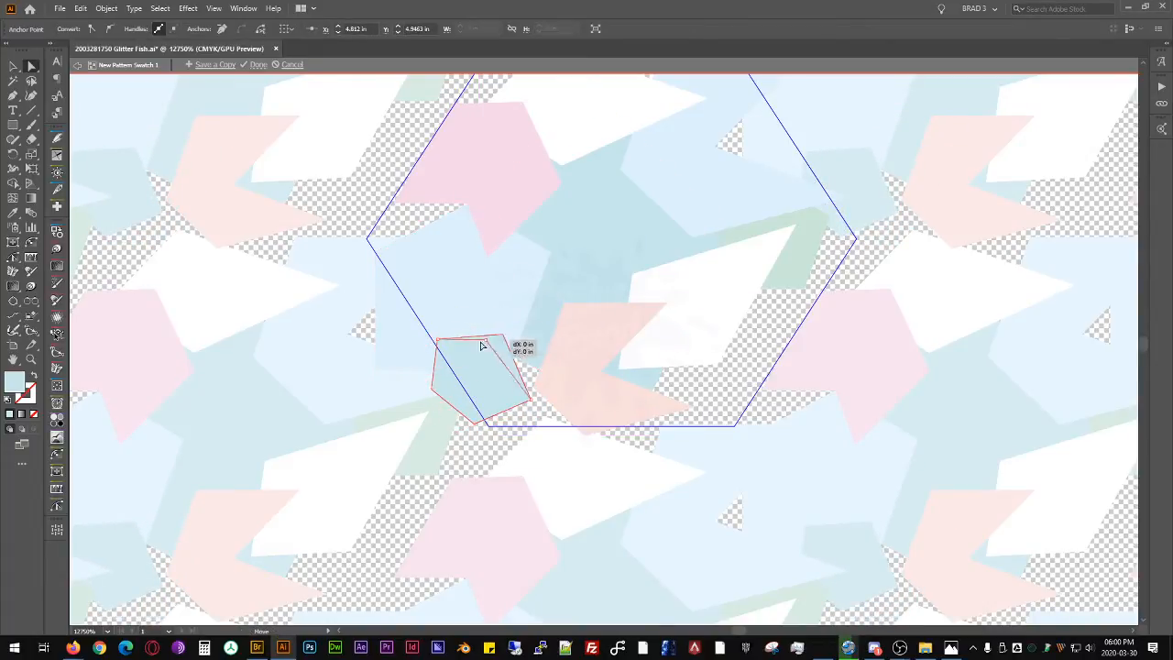
pyautogui.moveTo(502, 335); pyautogui.dragTo(472, 346)
pyautogui.moveTo(530, 403); pyautogui.dragTo(513, 370)
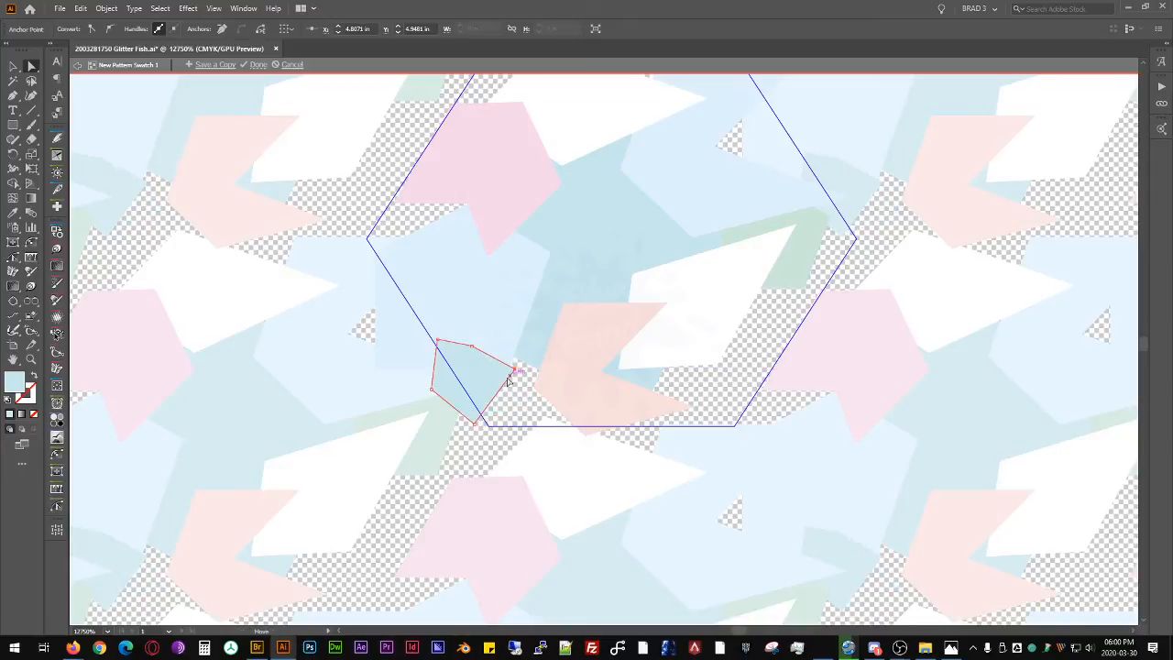
pyautogui.moveTo(473, 425); pyautogui.dragTo(495, 462)
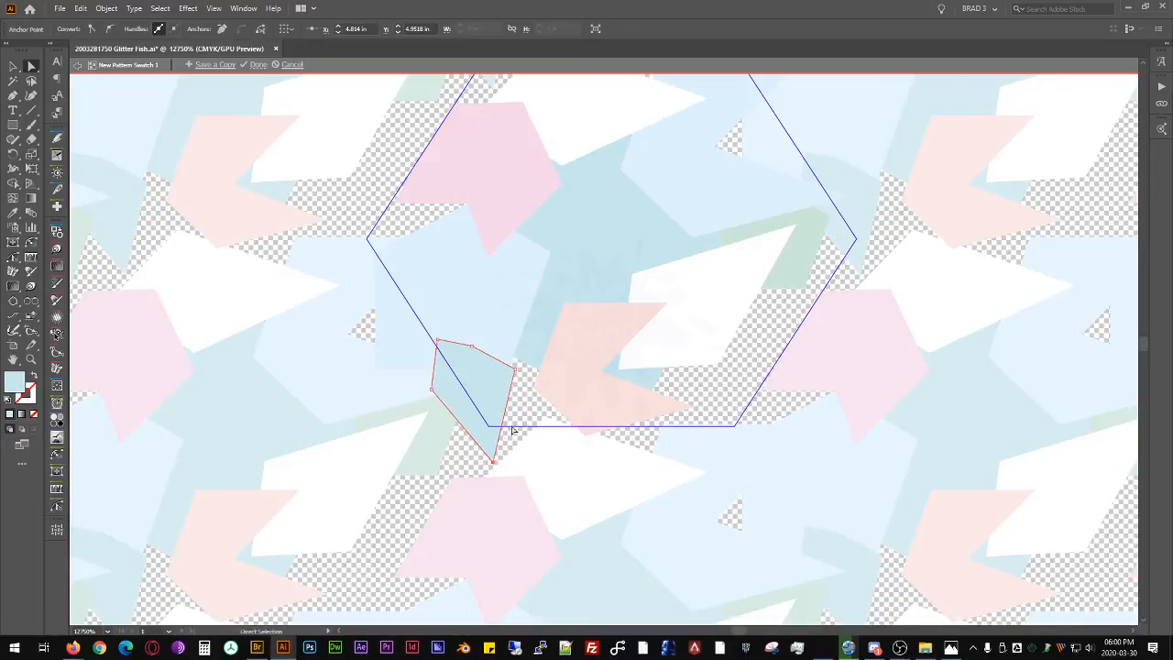
pyautogui.moveTo(515, 369); pyautogui.dragTo(562, 409)
pyautogui.click(723, 394)
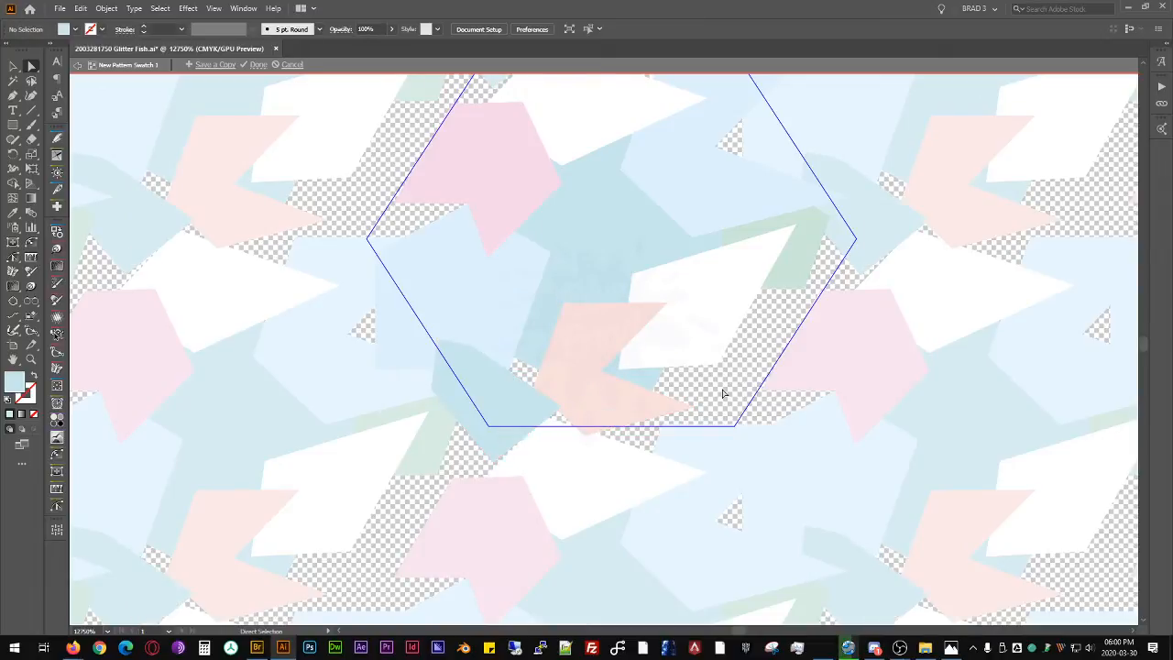
pyautogui.press('Escape')
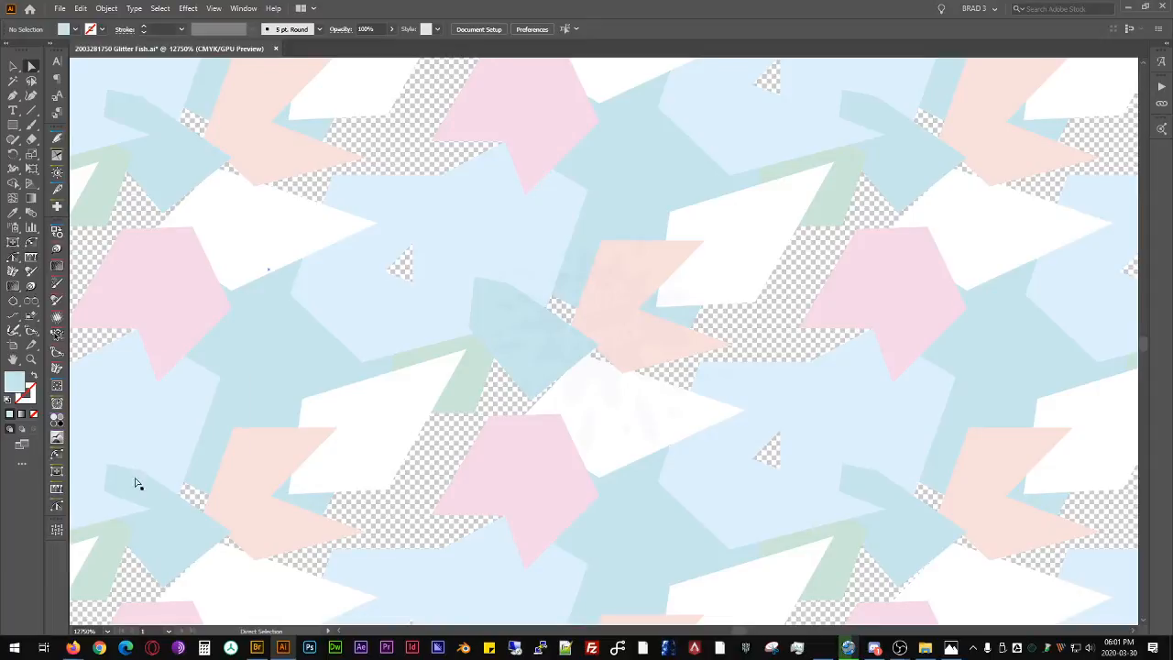
# Step: Reopen the rectangle's hexagonal pattern for editing
pyautogui.click(57, 529)
pyautogui.click(448, 385)
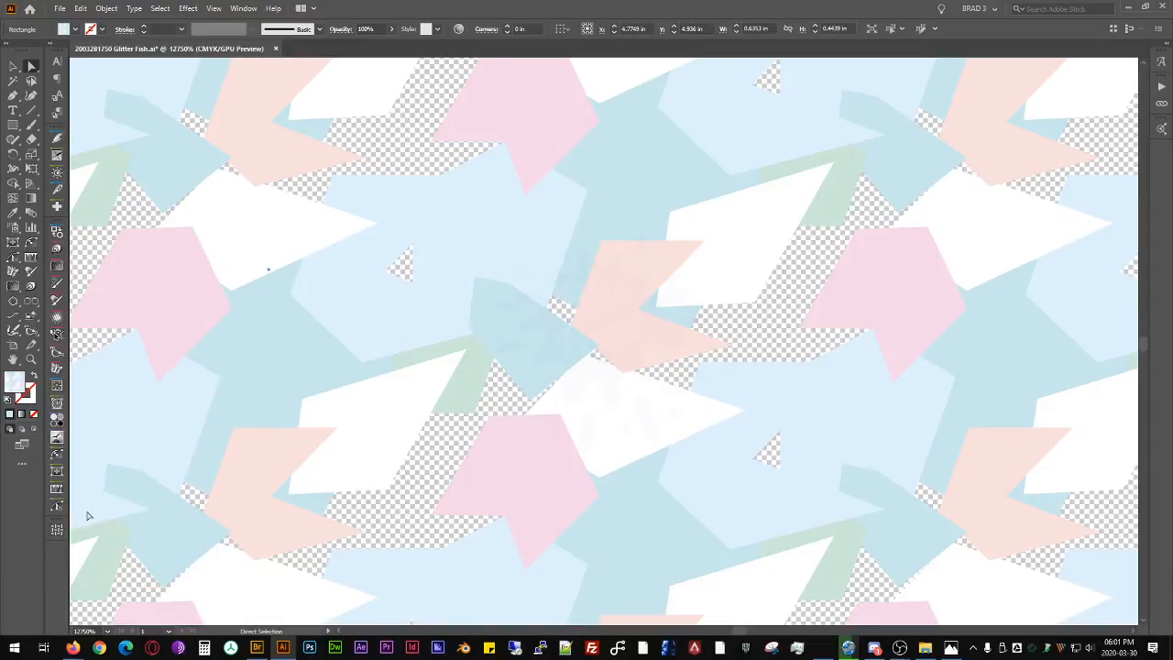
pyautogui.click(57, 529)
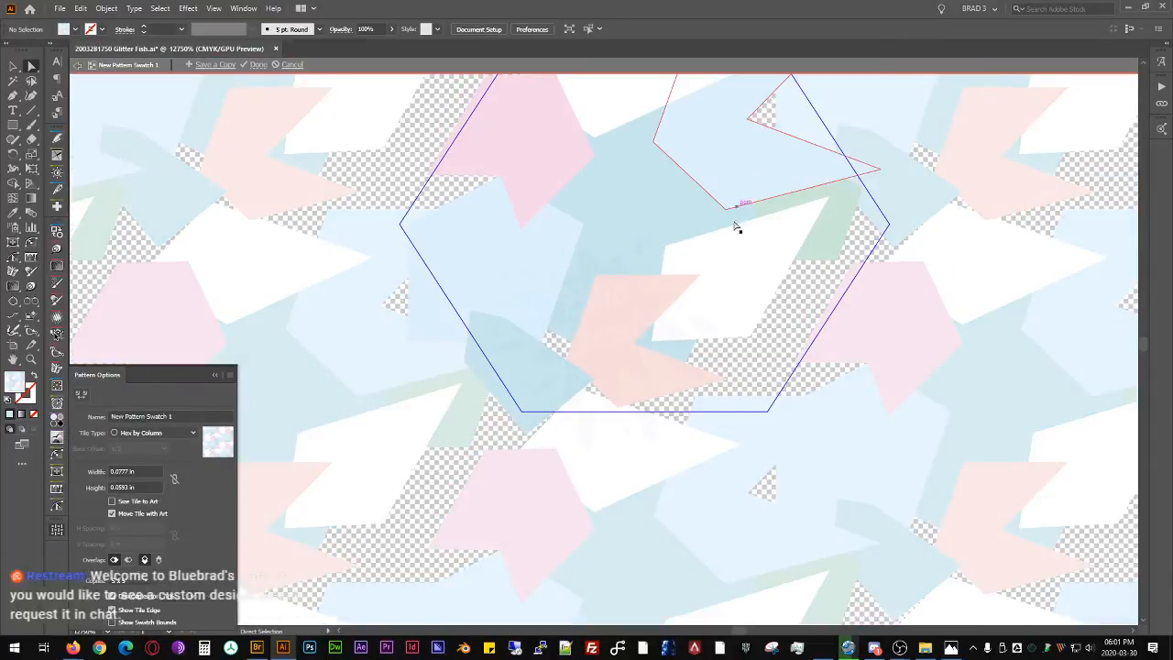
pyautogui.click(744, 379)
pyautogui.moveTo(800, 311); pyautogui.dragTo(669, 446)
pyautogui.press('v')
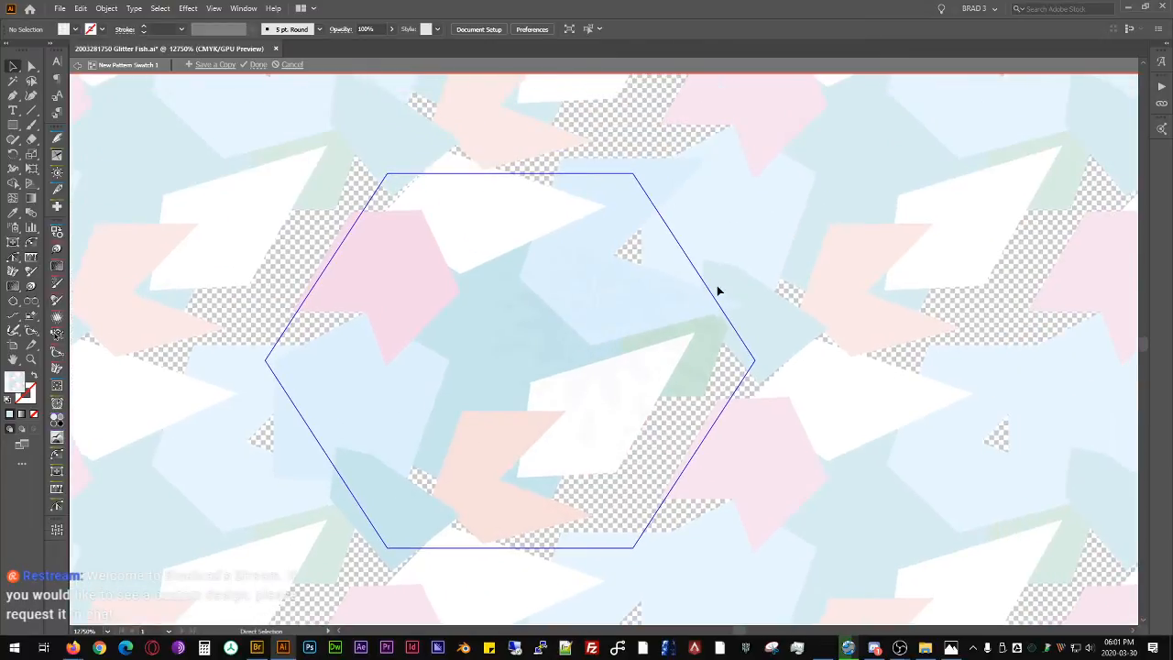
# Step: Recolor the light blue pentagon at the tile's left edge with the pale green of the piece behind the white shard
pyautogui.click(595, 262)
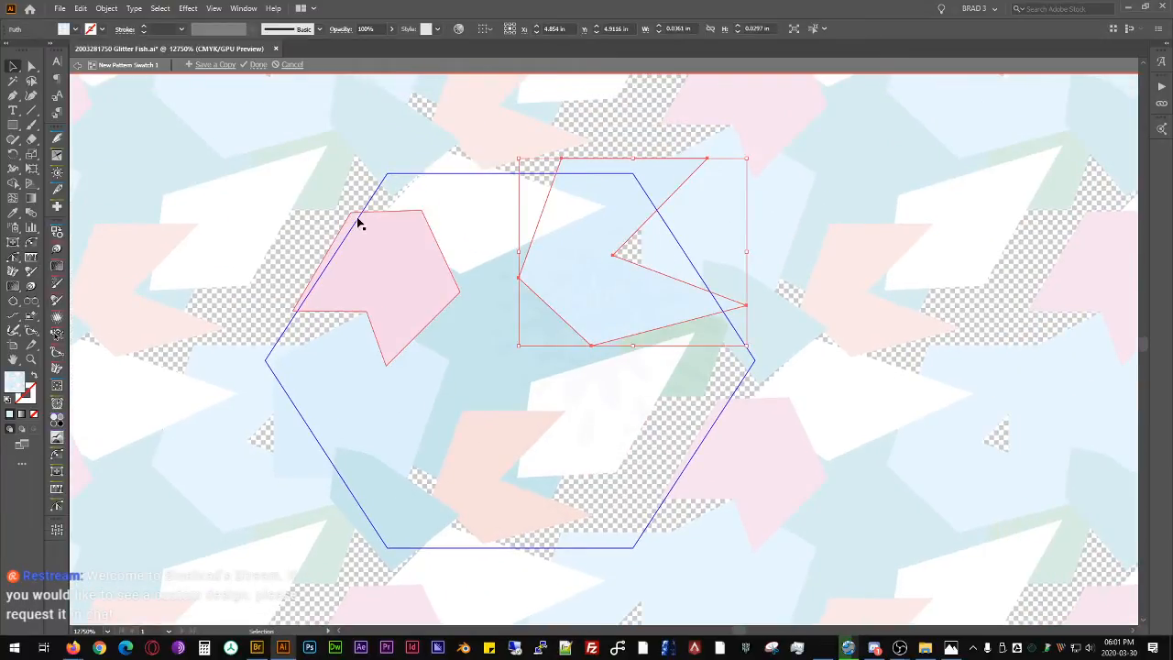
pyautogui.click(371, 427)
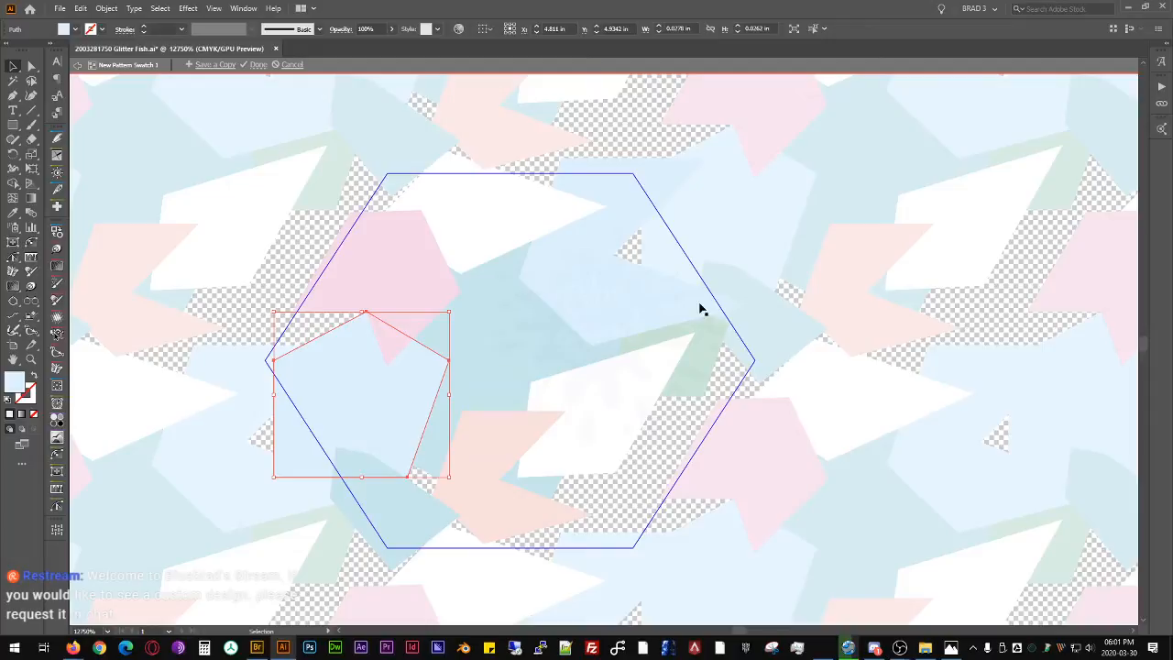
pyautogui.click(648, 251)
pyautogui.click(401, 393)
pyautogui.keyDown('shift'); pyautogui.click(600, 297); pyautogui.keyUp('shift')
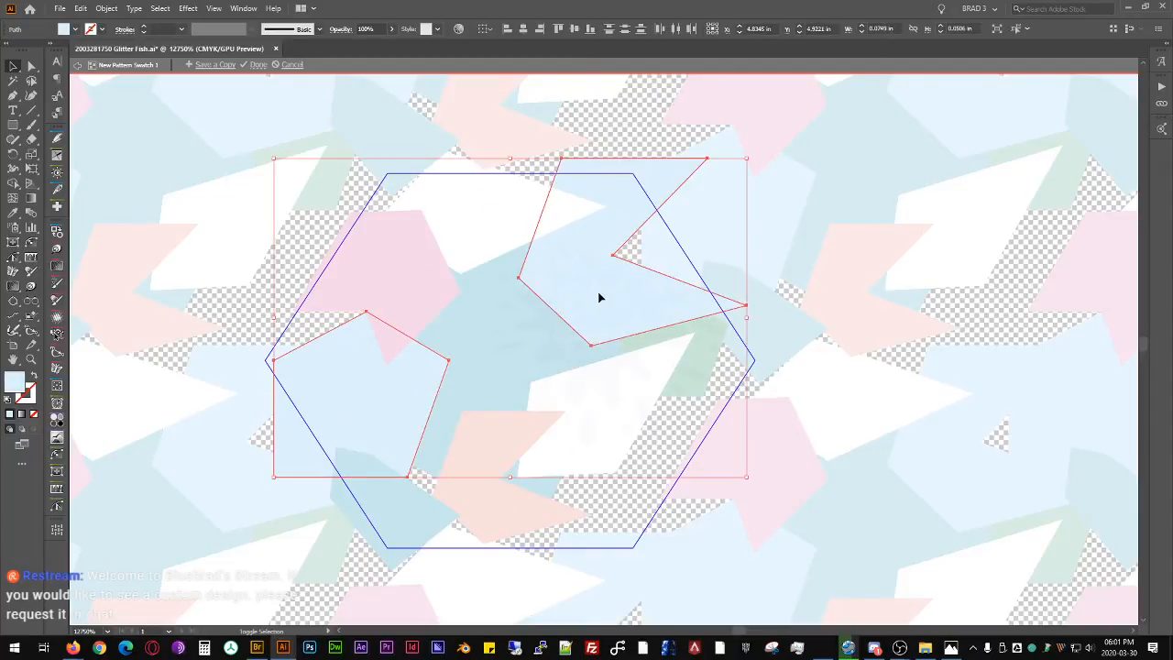
pyautogui.click(642, 393)
pyautogui.click(400, 393)
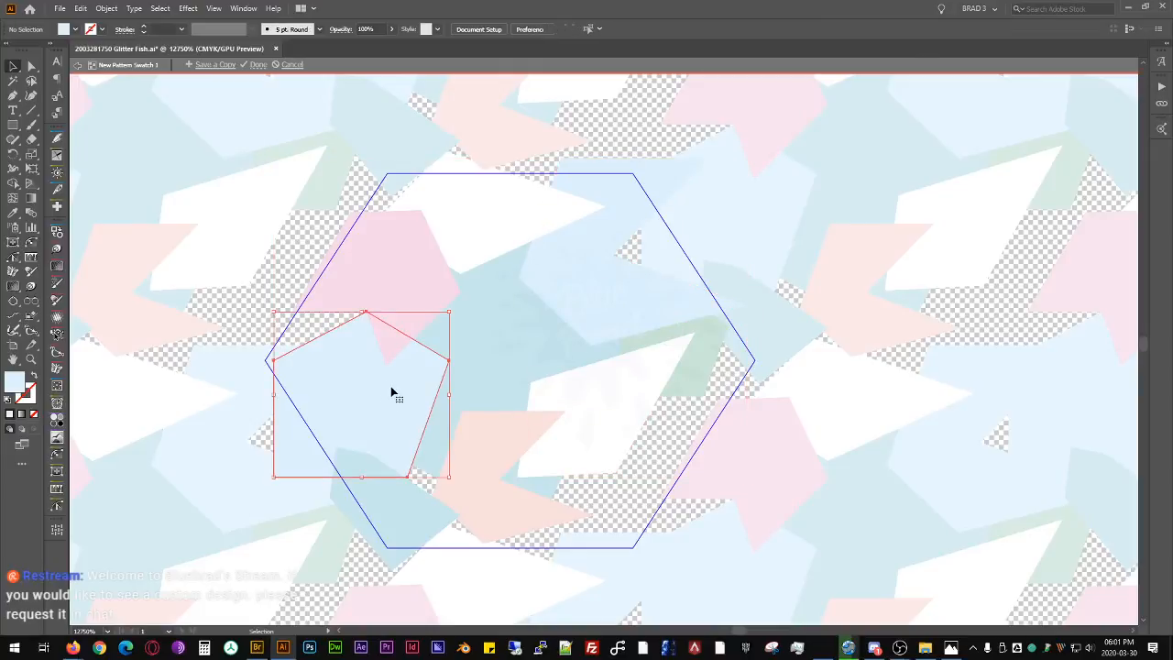
pyautogui.press('i')
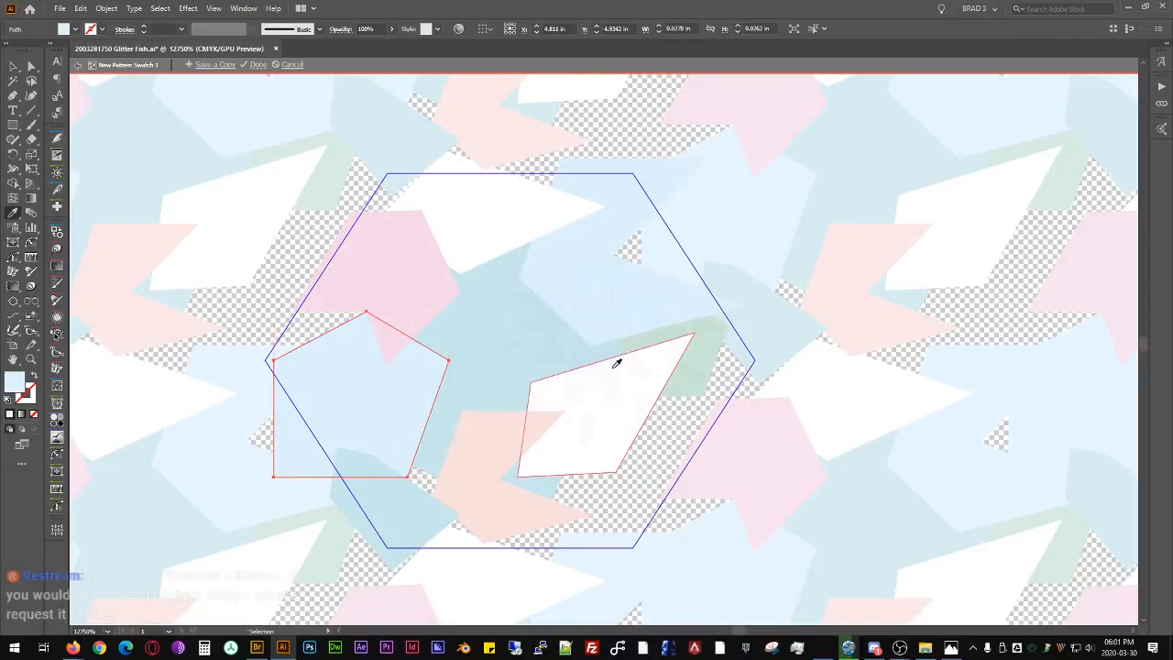
pyautogui.click(692, 327)
pyautogui.press('v')
pyautogui.click(662, 436)
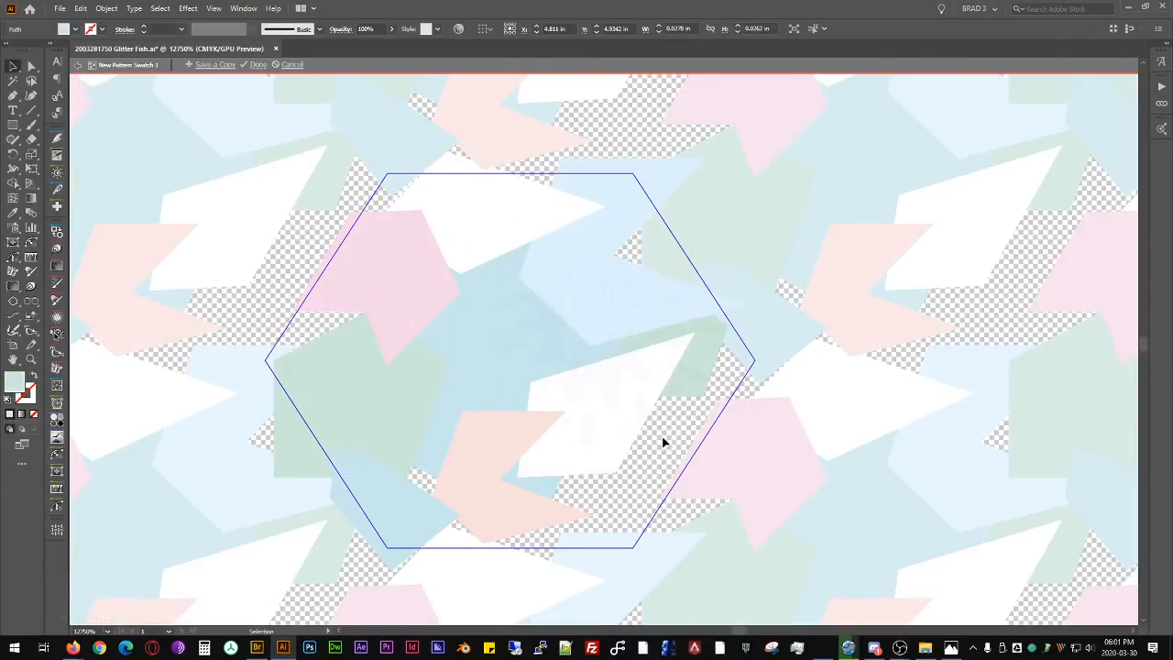
# Step: Shrink the peach piece to about 0.0154 by 0.0126 in and scale down the large teal pentagon in the tile's middle
pyautogui.scroll(-6, 527, 219)
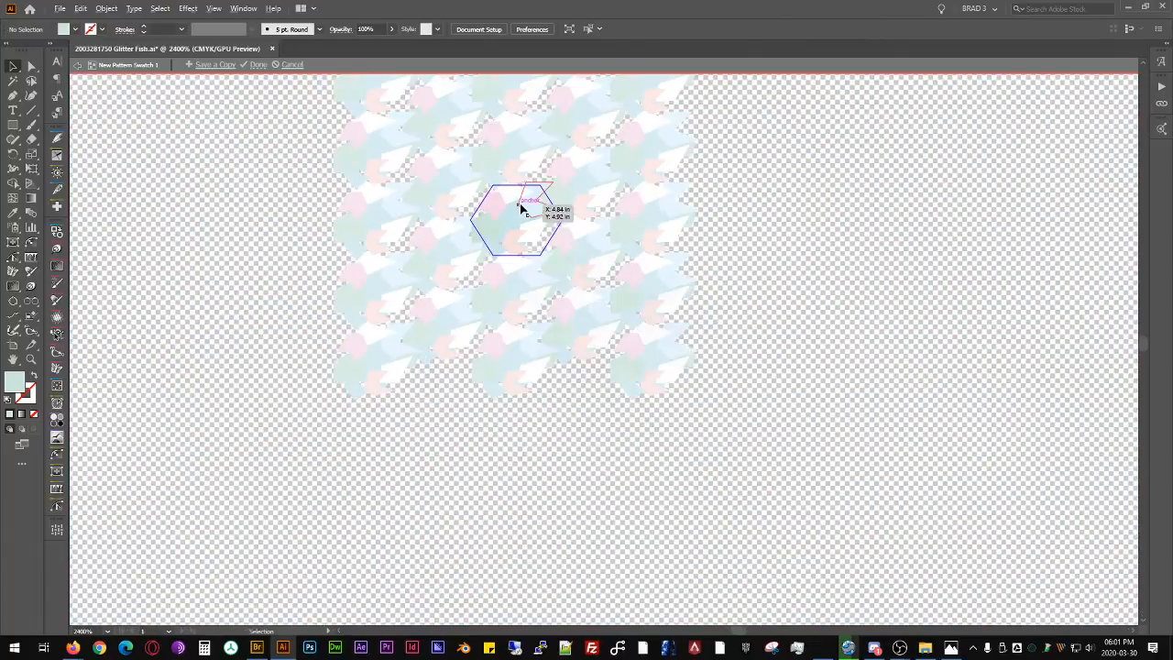
pyautogui.scroll(6, 521, 209)
pyautogui.moveTo(500, 283); pyautogui.dragTo(510, 481)
pyautogui.click(559, 438)
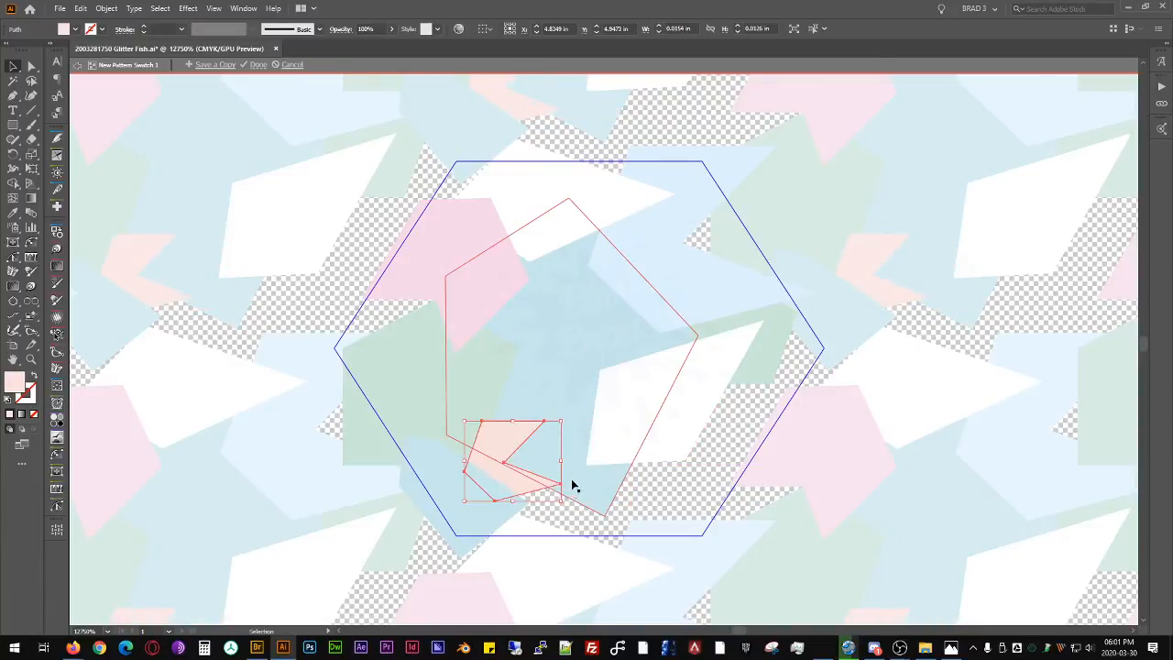
pyautogui.click(607, 514)
pyautogui.moveTo(605, 518); pyautogui.dragTo(581, 347)
# Step: Copy the green pentagon to the tile's lower middle behind the white shard and copy the pink piece to the tile's center
pyautogui.moveTo(453, 393); pyautogui.dragTo(652, 392)
pyautogui.click(694, 371)
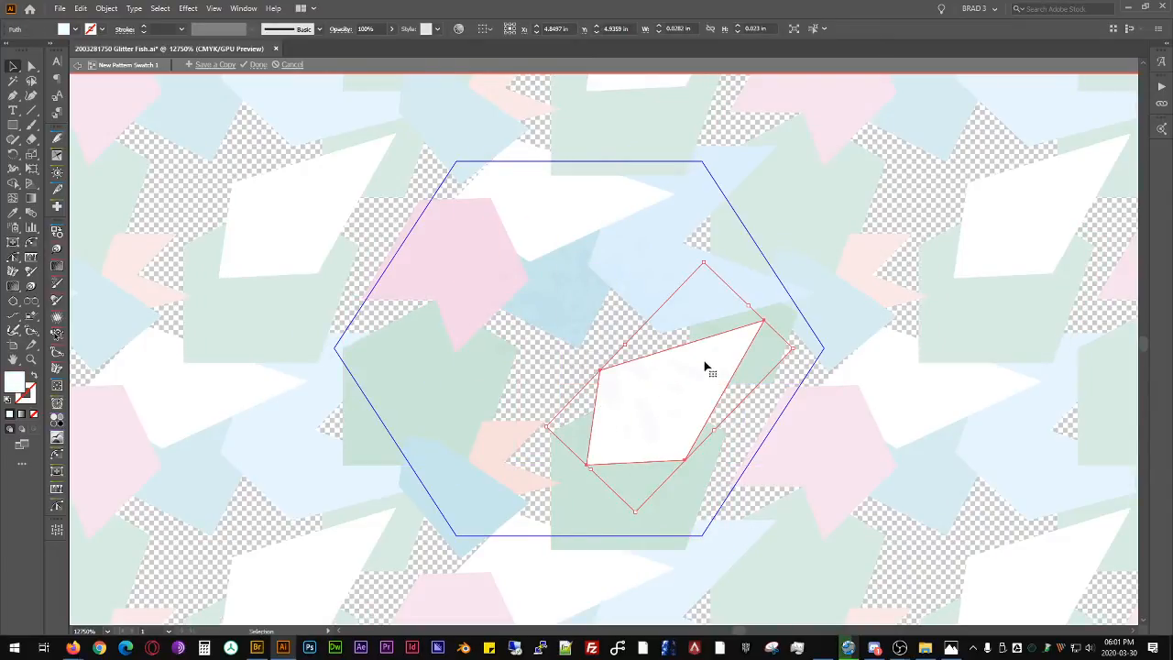
pyautogui.moveTo(470, 280); pyautogui.dragTo(665, 339)
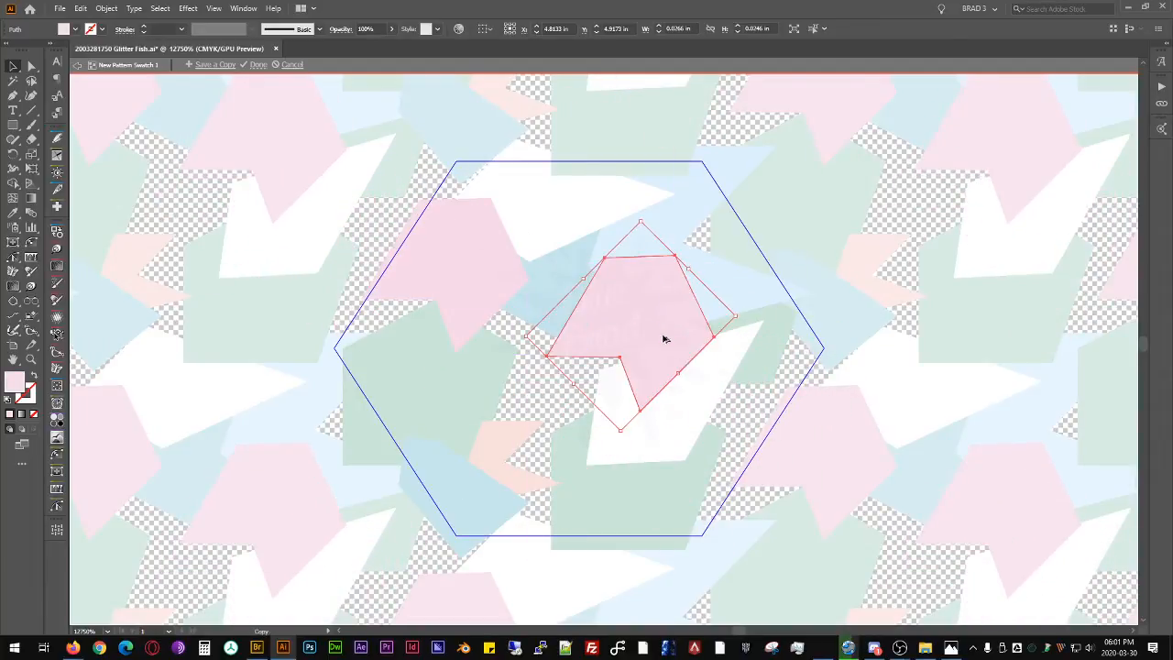
pyautogui.moveTo(680, 255); pyautogui.dragTo(699, 218)
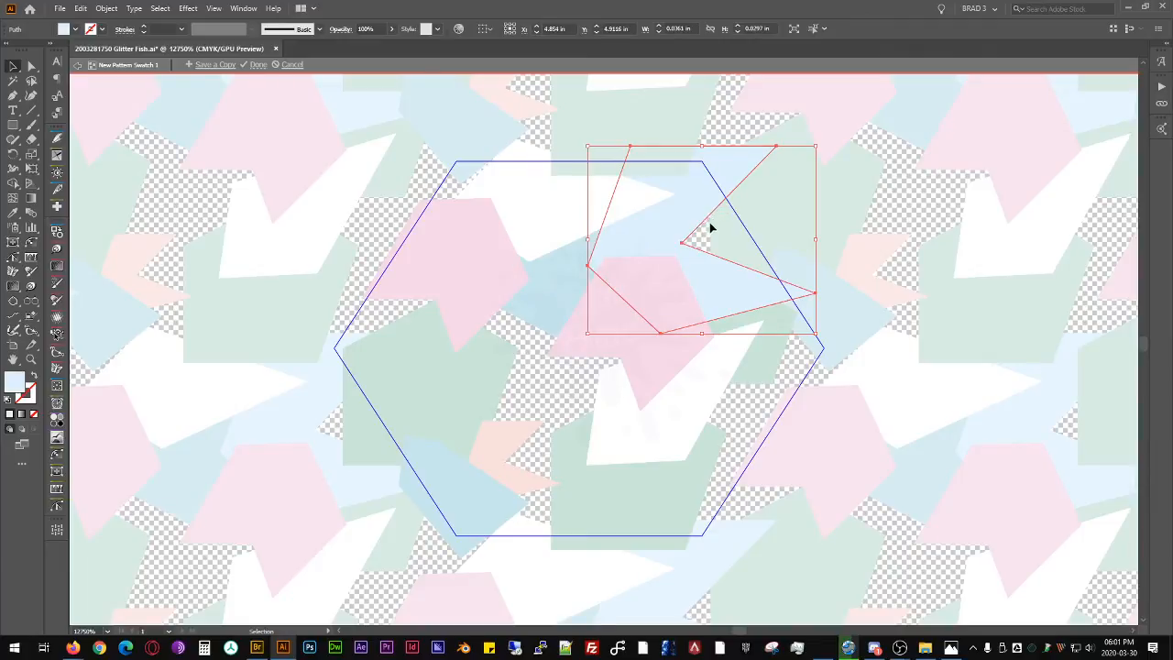
pyautogui.click(506, 280)
pyautogui.click(771, 340)
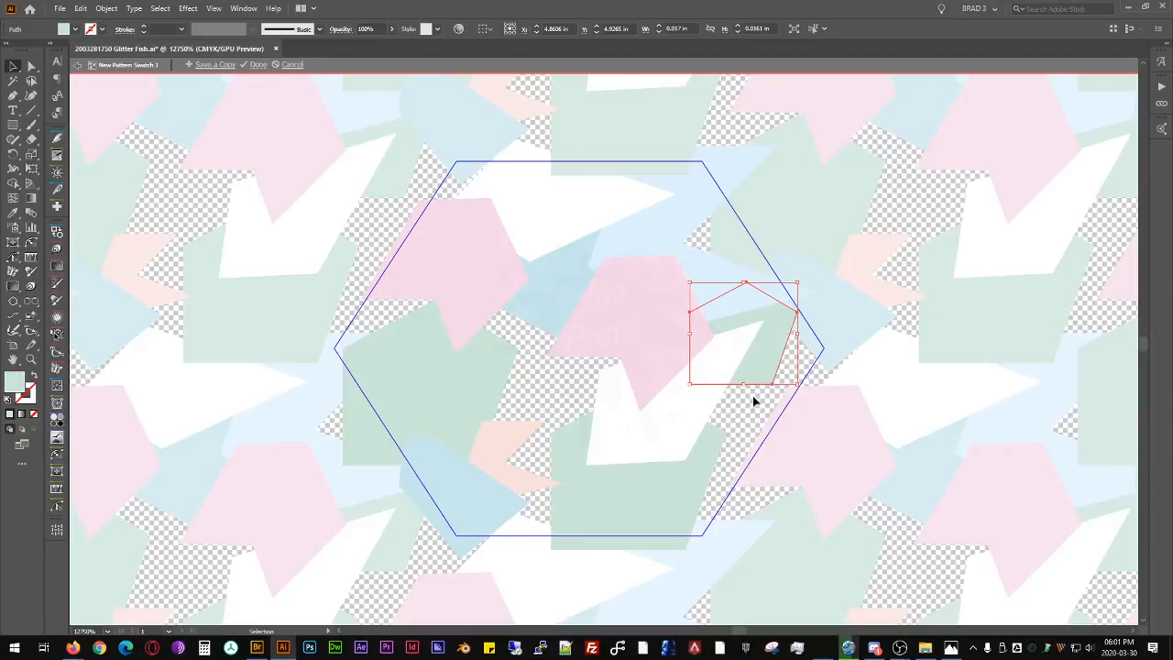
pyautogui.click(677, 238)
pyautogui.click(639, 290)
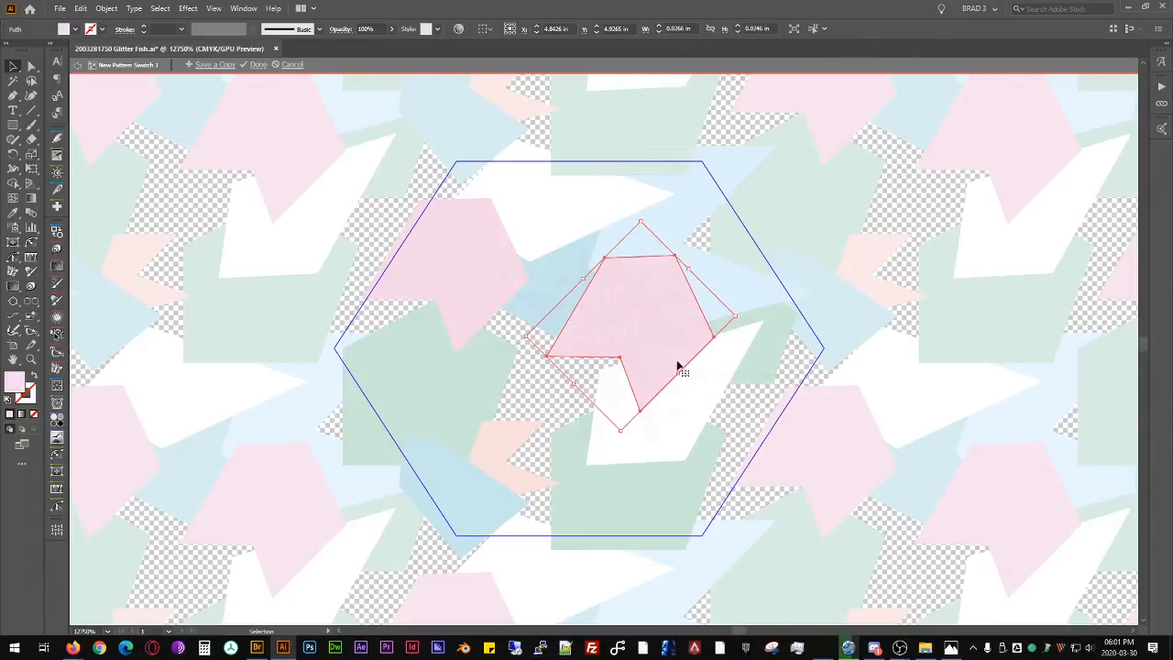
# Step: Place a rotated white shard copy of about 0.0278 by 0.015 in between the two pink pieces and color it lavender
pyautogui.click(720, 375)
pyautogui.moveTo(720, 375); pyautogui.dragTo(548, 354)
pyautogui.moveTo(593, 295); pyautogui.dragTo(441, 404)
pyautogui.moveTo(537, 333); pyautogui.dragTo(523, 318)
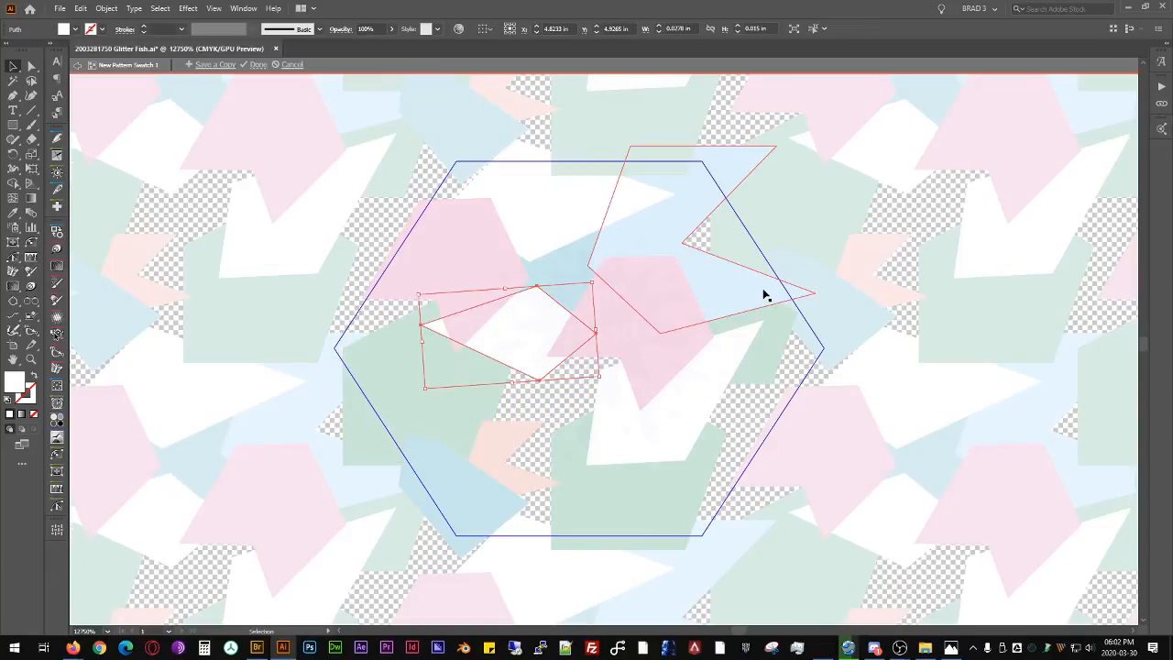
pyautogui.press('i')
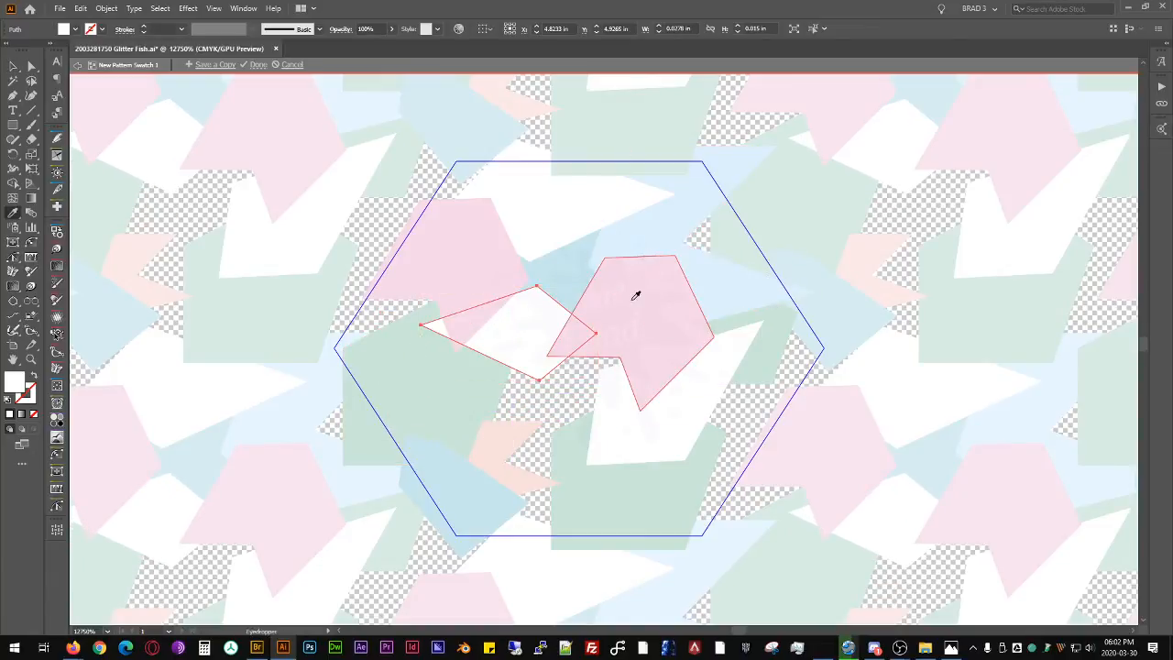
pyautogui.click(635, 294)
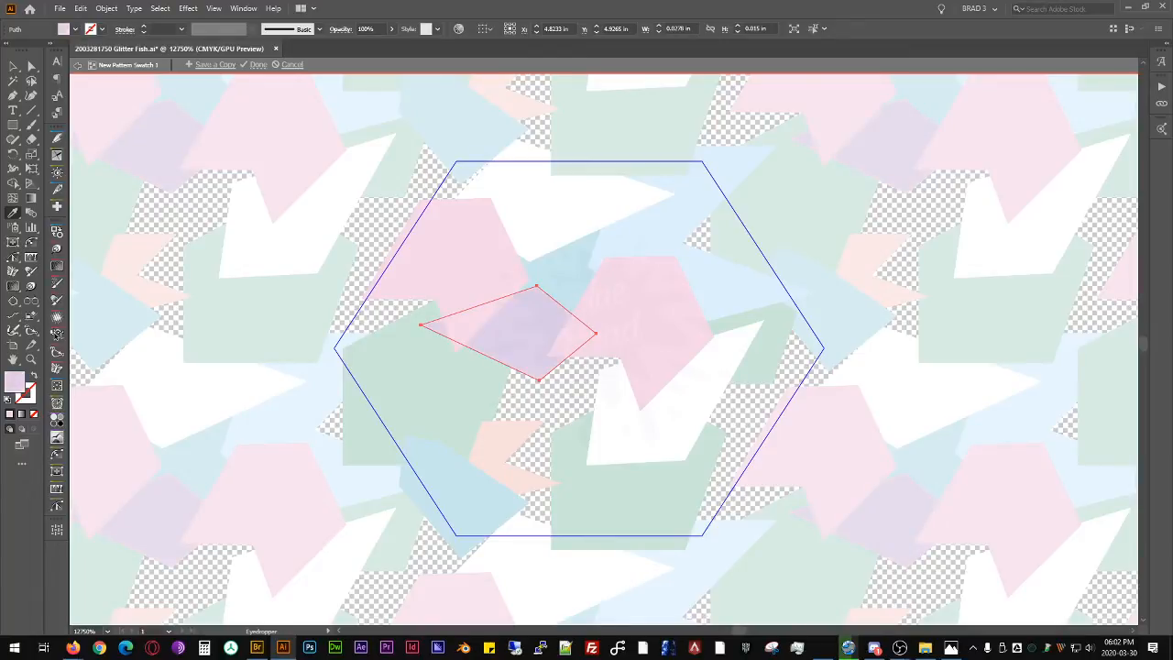
pyautogui.click(14, 67)
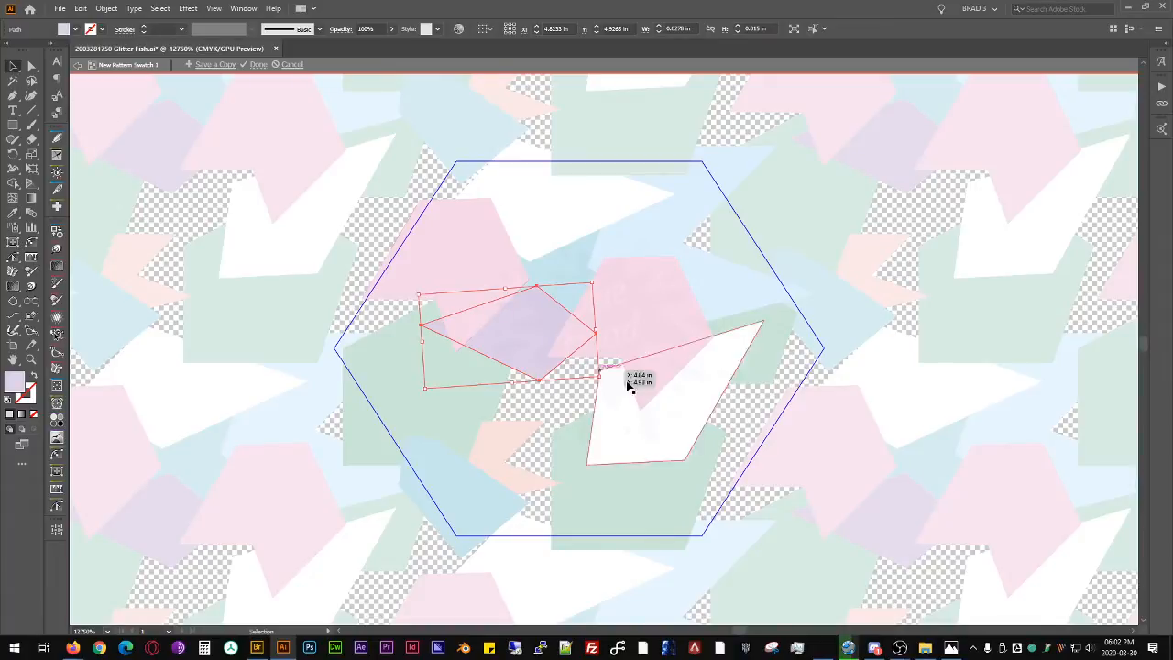
# Step: Copy the lavender shard onto the tile's right corner, rotate it to point outward and enlarge it slightly
pyautogui.moveTo(508, 335); pyautogui.dragTo(794, 357)
pyautogui.moveTo(877, 305); pyautogui.dragTo(666, 500)
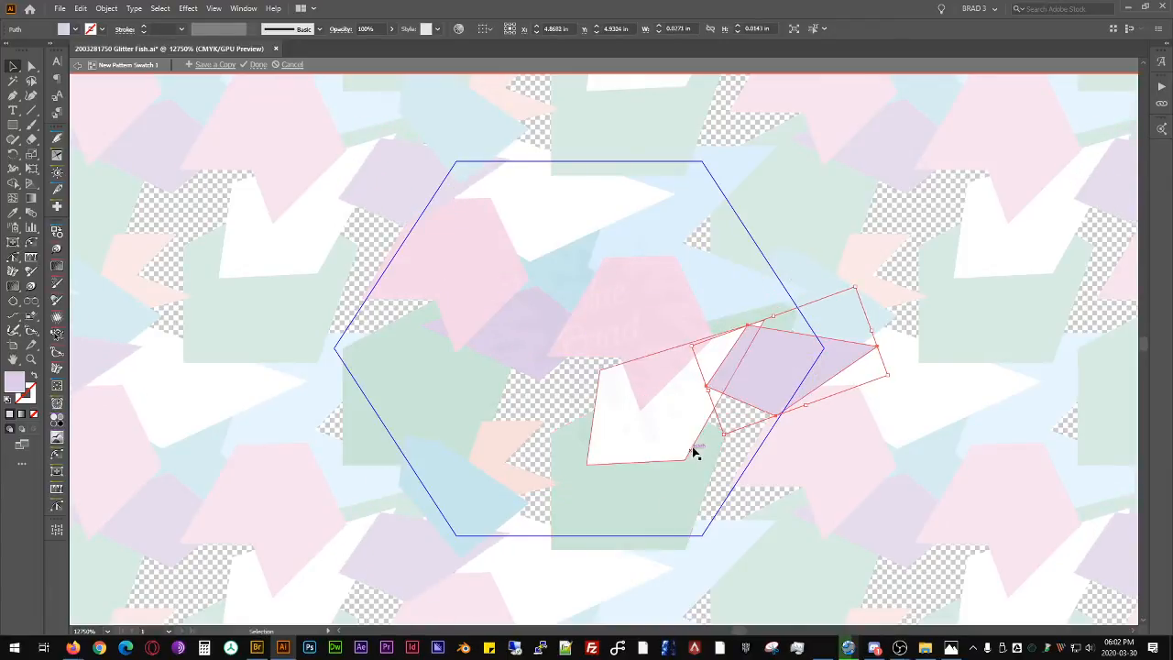
pyautogui.click(747, 423)
pyautogui.moveTo(784, 354); pyautogui.dragTo(786, 349)
pyautogui.moveTo(893, 369); pyautogui.dragTo(919, 370)
pyautogui.click(550, 405)
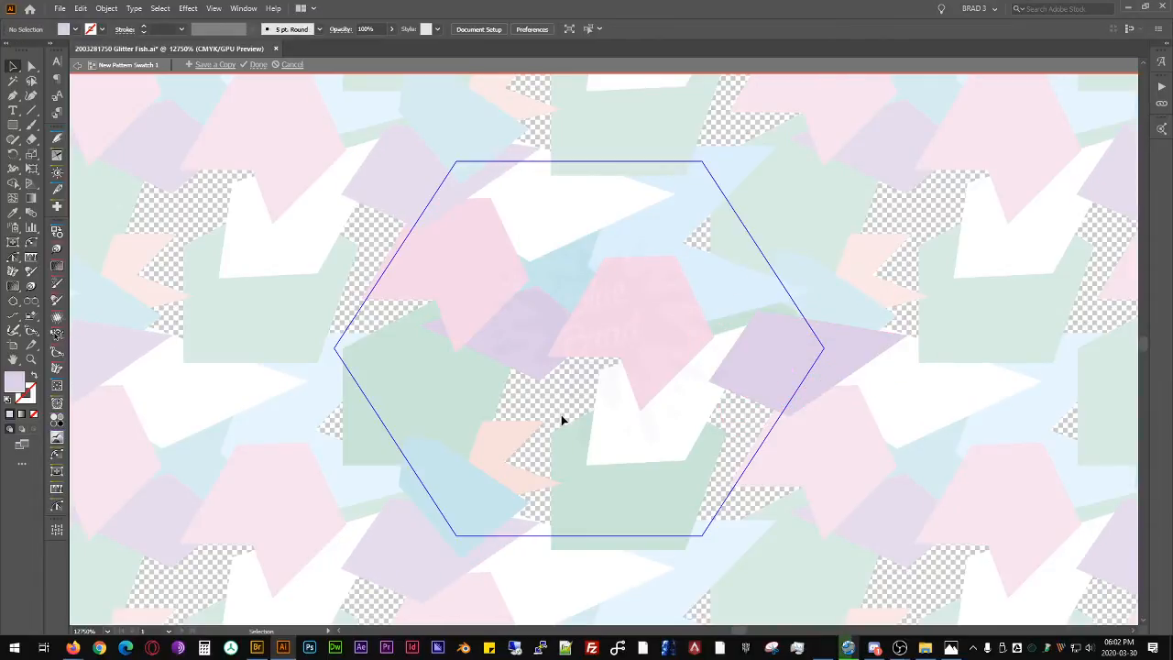
# Step: Reshape the pink piece at the tile's center into an uneven star-like shard with a long point extending left
pyautogui.moveTo(820, 458); pyautogui.dragTo(827, 498)
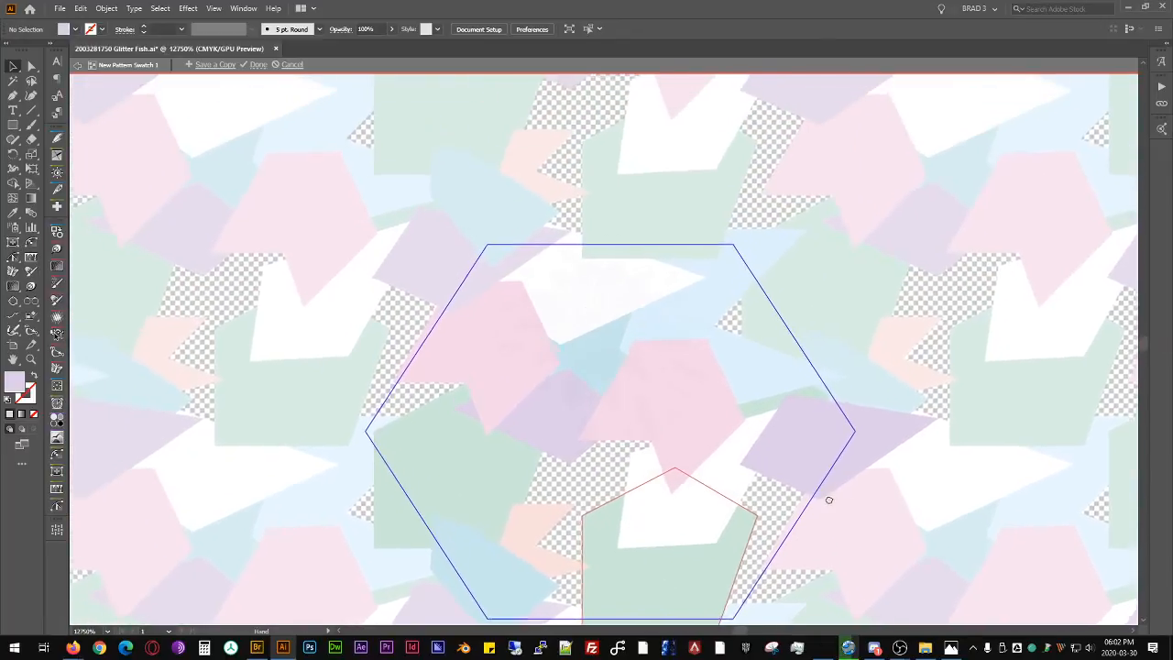
pyautogui.scroll(-3, 694, 411)
pyautogui.scroll(5, 714, 389)
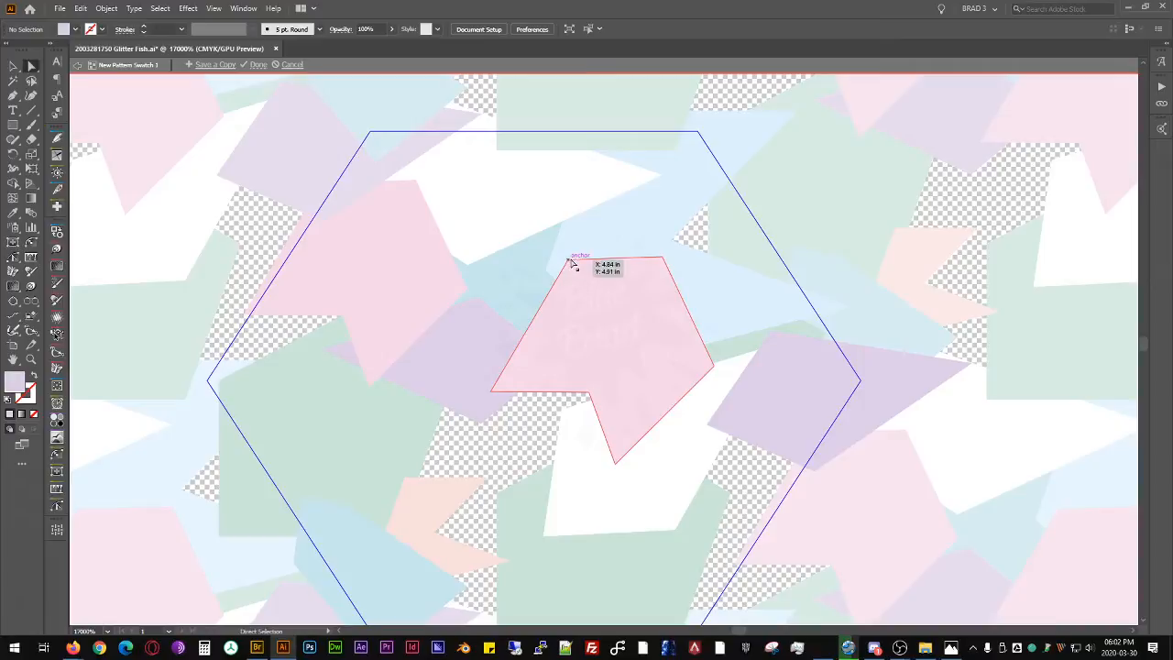
pyautogui.moveTo(569, 263); pyautogui.dragTo(641, 352)
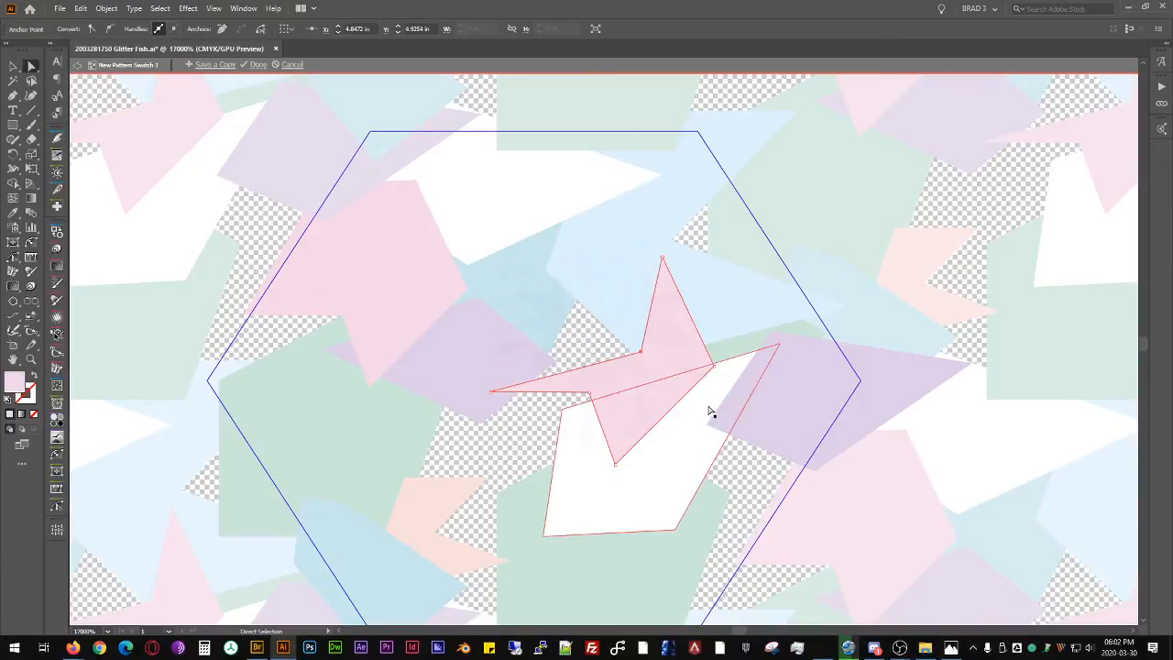
pyautogui.moveTo(498, 393); pyautogui.dragTo(432, 359)
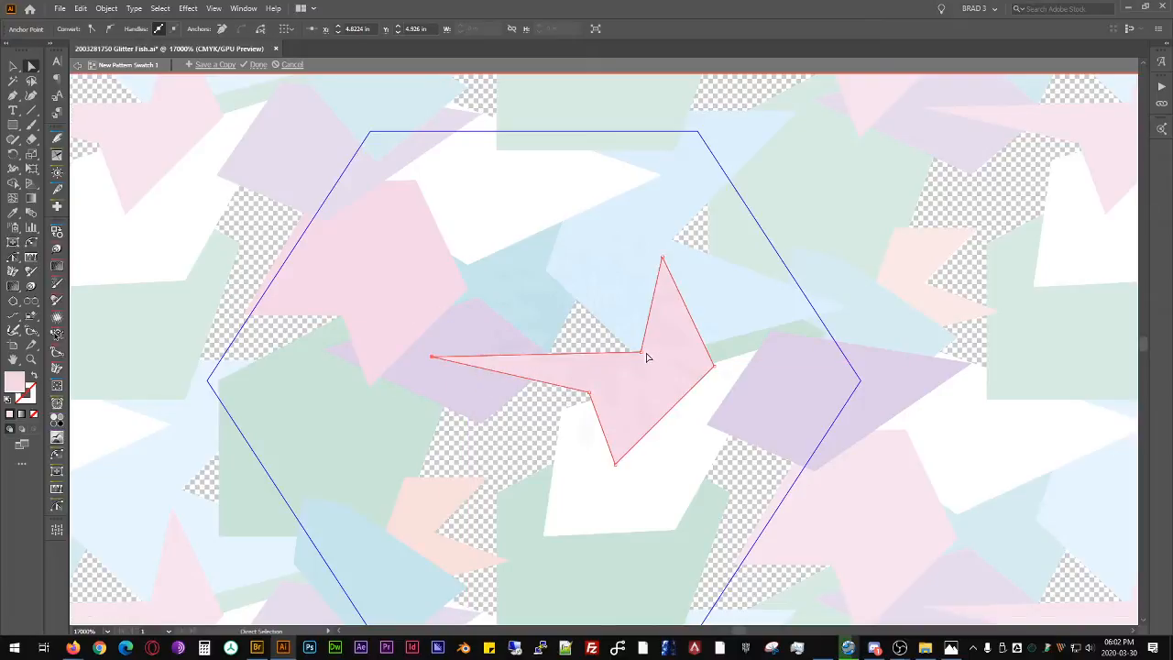
pyautogui.moveTo(647, 357); pyautogui.dragTo(611, 333)
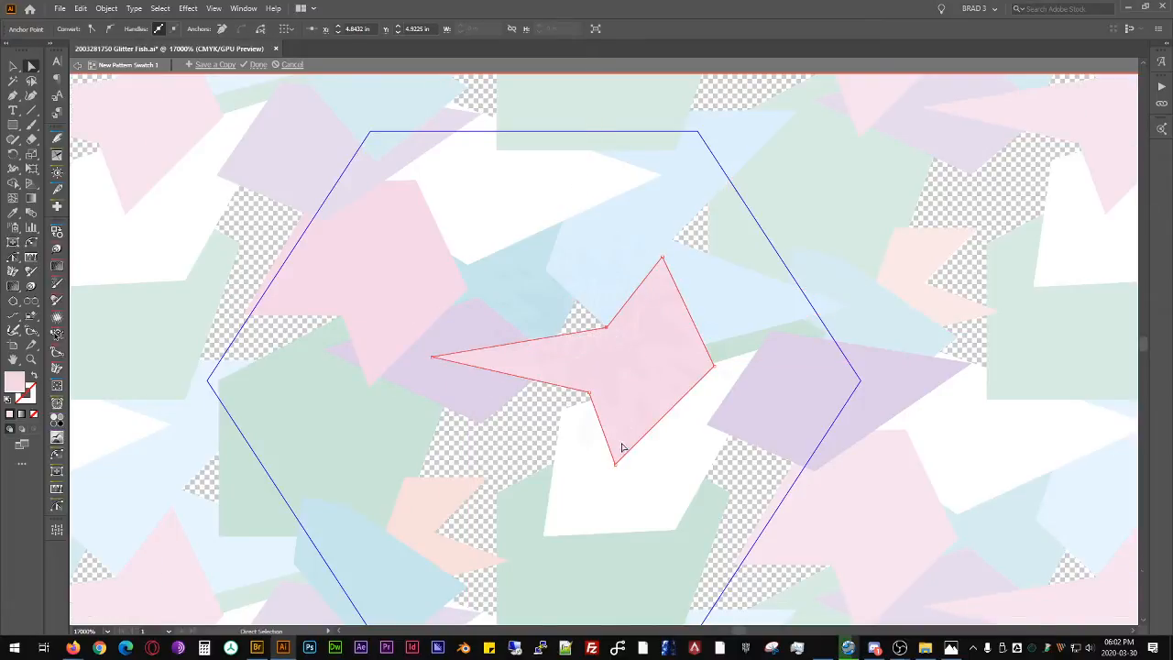
pyautogui.moveTo(617, 464); pyautogui.dragTo(588, 462)
pyautogui.moveTo(591, 394); pyautogui.dragTo(556, 394)
pyautogui.click(509, 442)
# Step: Copy the middle teal pentagon to the tile's lower right edge, behind the white, lavender and green pieces
pyautogui.click(531, 283)
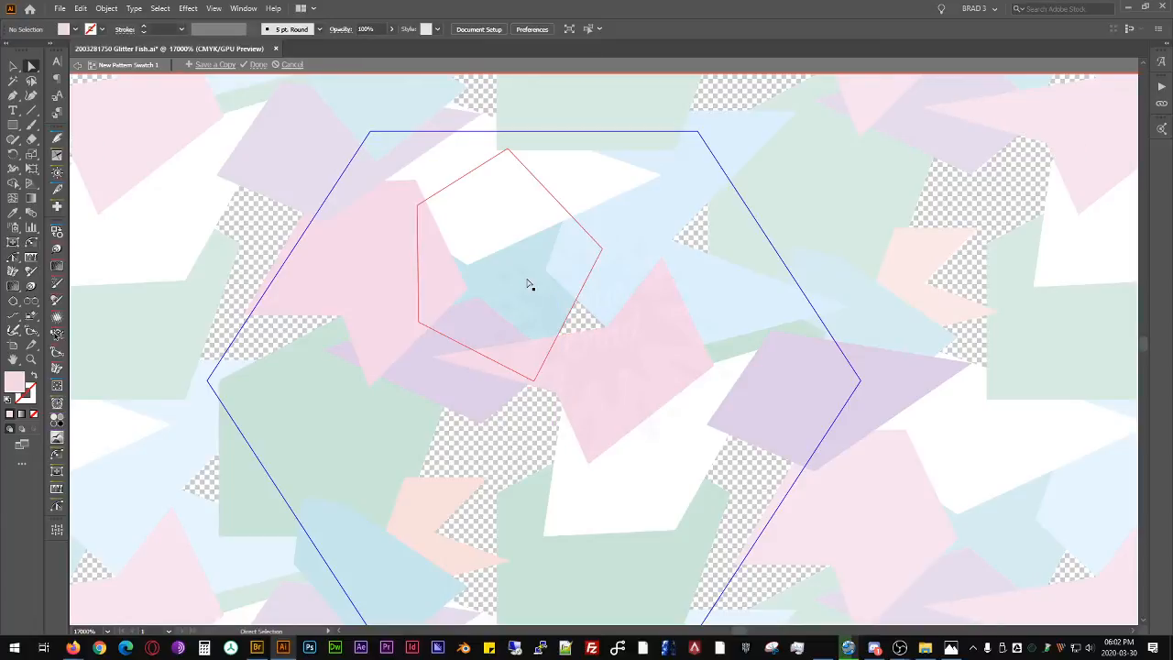
pyautogui.press('v')
pyautogui.moveTo(516, 284); pyautogui.dragTo(675, 420)
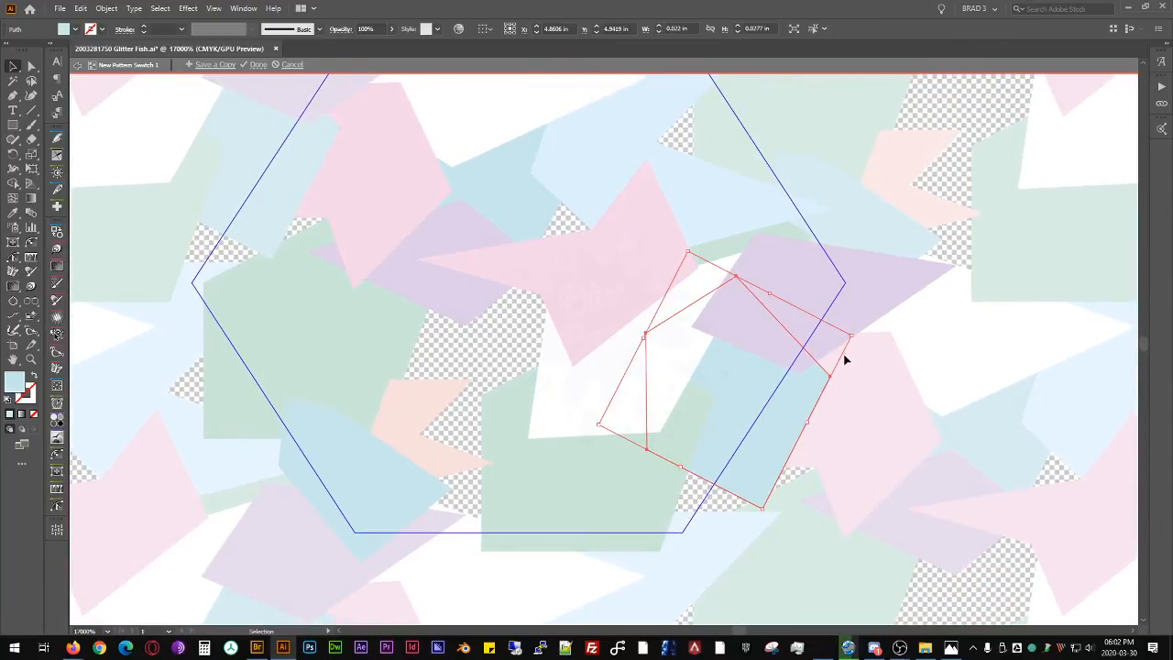
# Step: Widen the lower-right teal copy by spreading its corners and pulling two added anchor points outward to cover the surrounding gaps
pyautogui.press('a')
pyautogui.moveTo(736, 276); pyautogui.dragTo(844, 319)
pyautogui.moveTo(646, 335); pyautogui.dragTo(502, 399)
pyautogui.moveTo(646, 458); pyautogui.dragTo(643, 553)
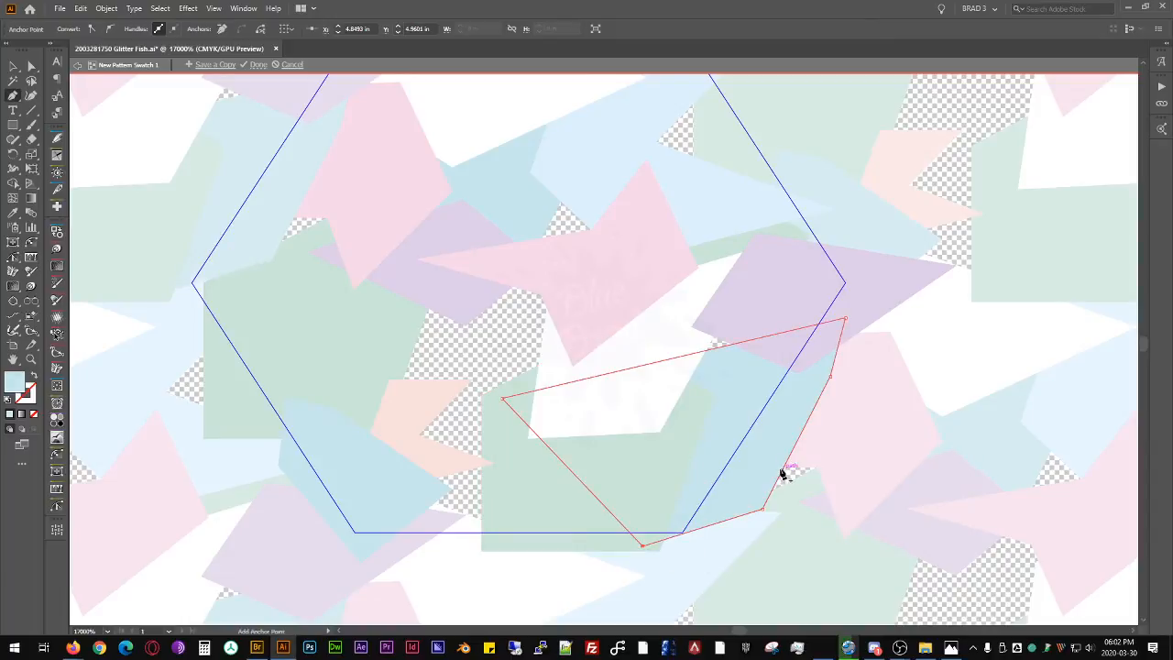
pyautogui.moveTo(801, 433); pyautogui.dragTo(855, 441)
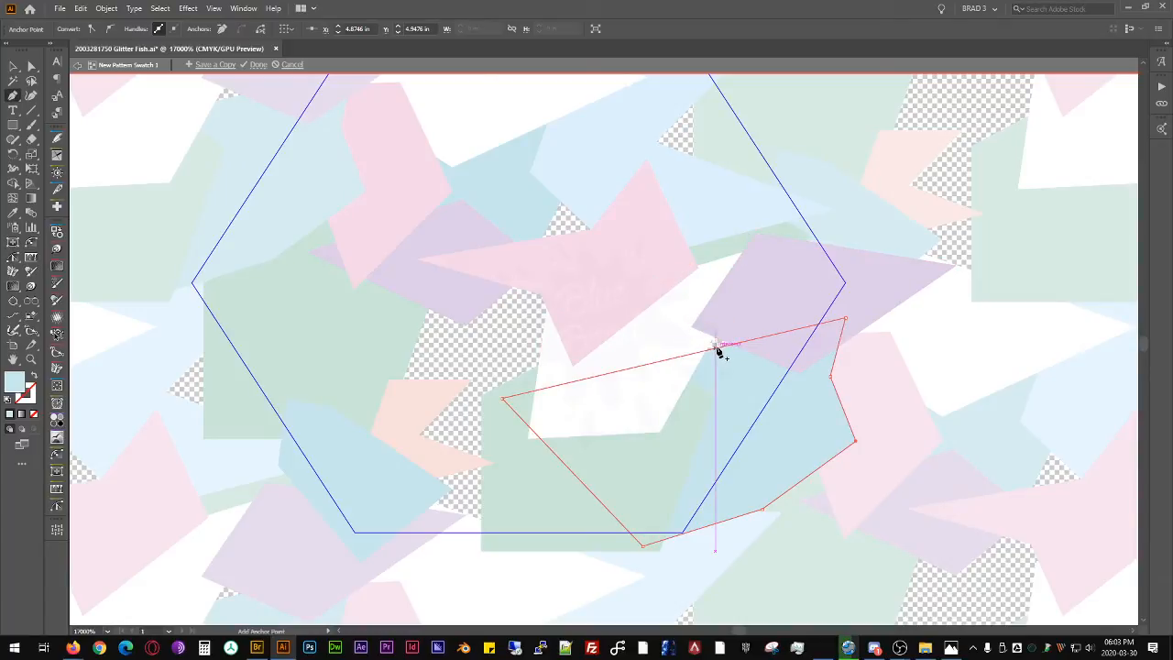
pyautogui.moveTo(716, 347); pyautogui.dragTo(703, 283)
pyautogui.press('v')
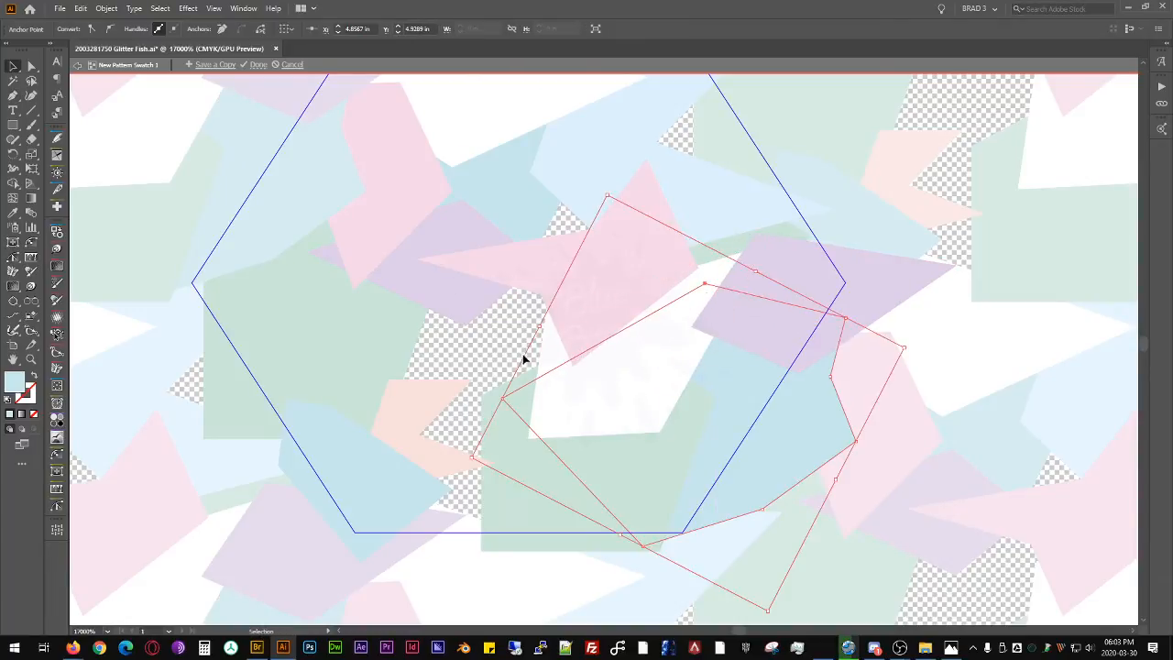
pyautogui.click(517, 340)
# Step: Copy the peach piece behind the central pink shard, remove its notch anchor point and pull its left corner outward
pyautogui.moveTo(574, 314); pyautogui.dragTo(631, 358)
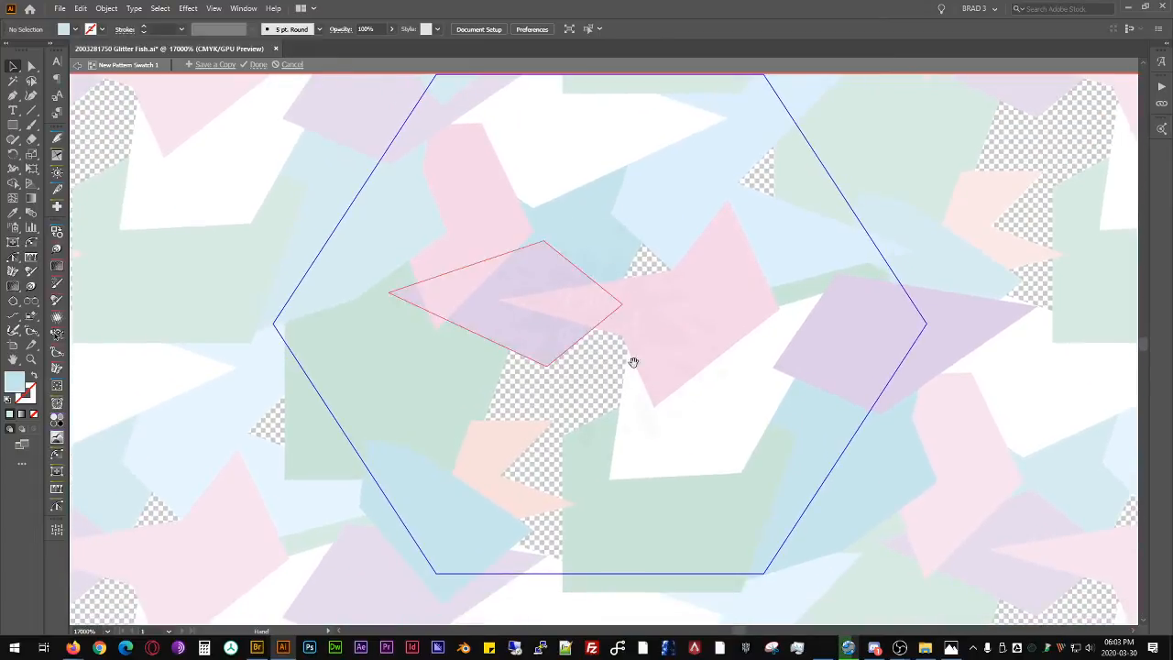
pyautogui.click(495, 448)
pyautogui.moveTo(496, 450); pyautogui.dragTo(678, 253)
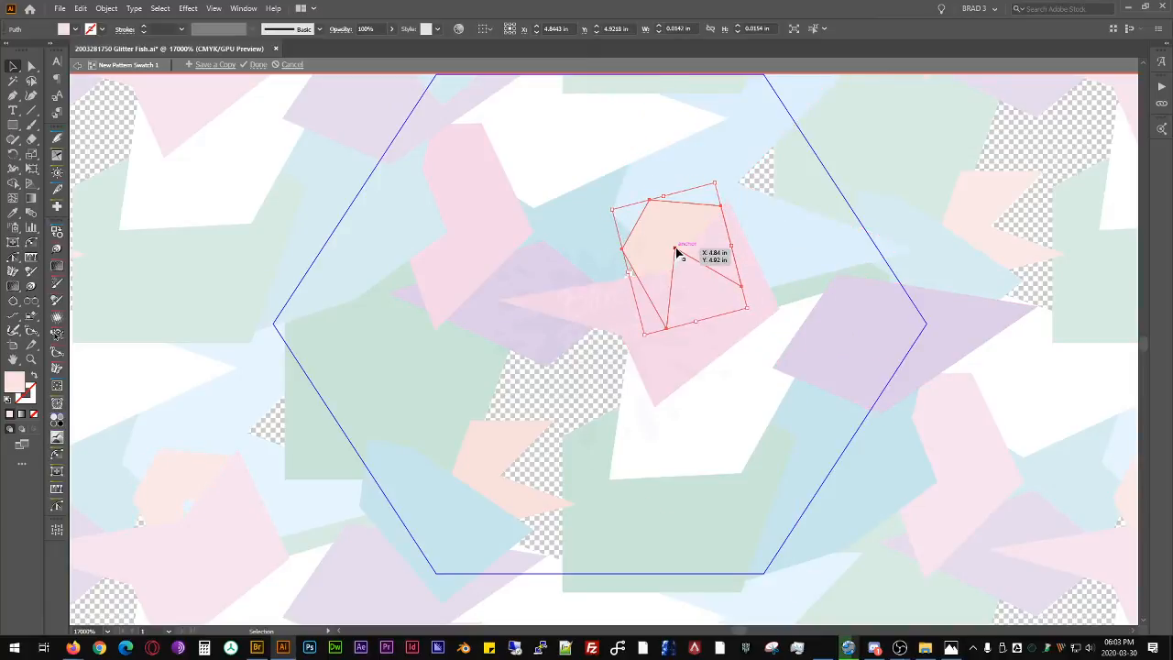
pyautogui.press('p')
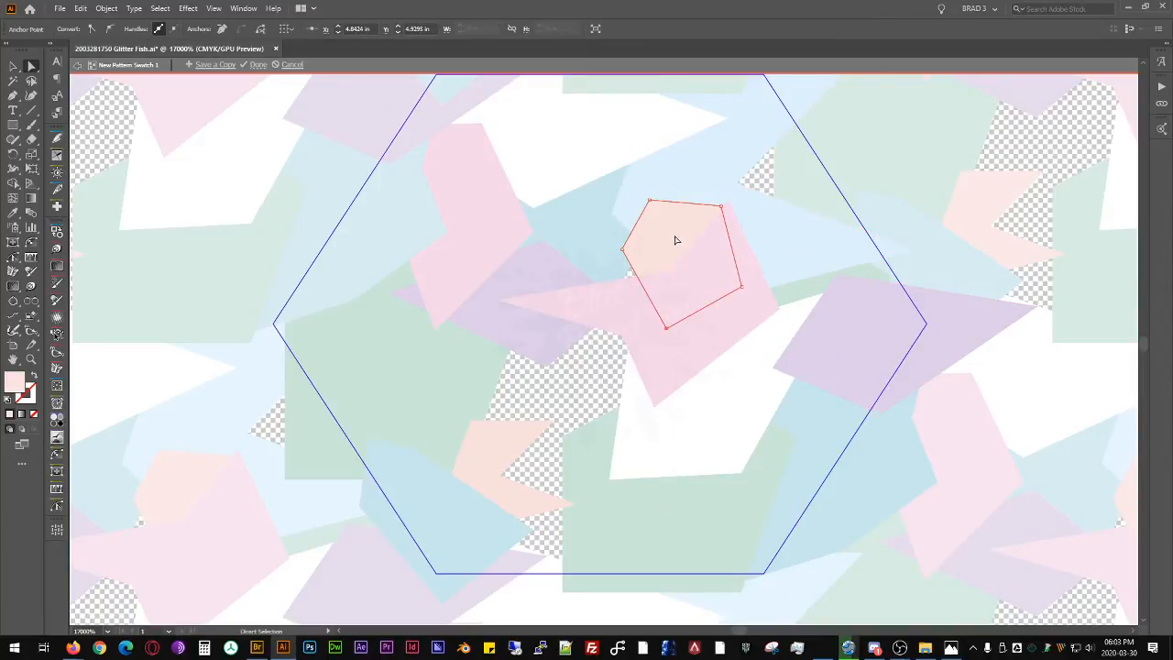
pyautogui.moveTo(623, 252); pyautogui.dragTo(577, 272)
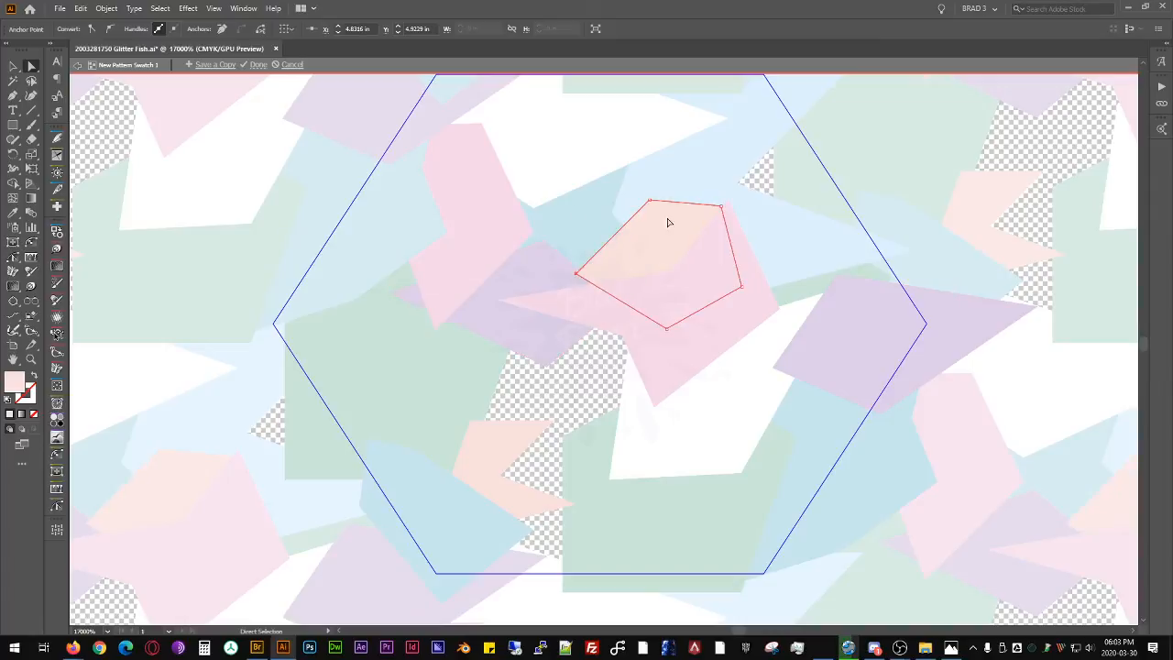
pyautogui.press('v')
pyautogui.click(665, 229)
# Step: Copy the teal pentagon to the tile's upper right and into the transparent gap between the green pieces
pyautogui.click(427, 406)
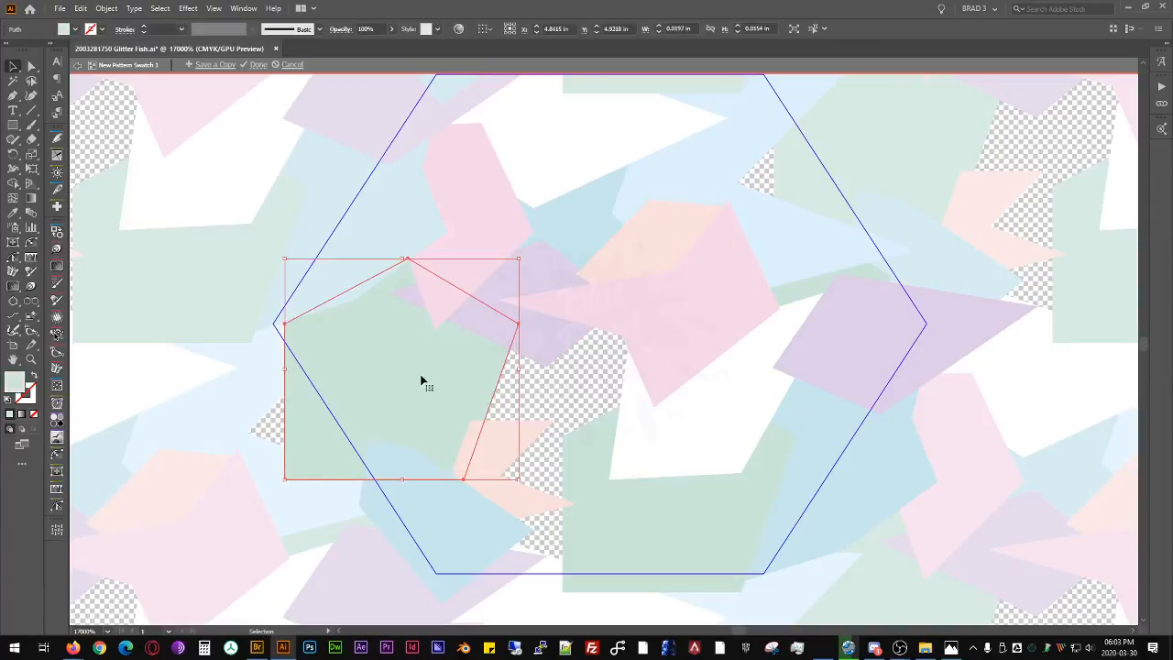
pyautogui.moveTo(452, 344); pyautogui.dragTo(786, 220)
pyautogui.press('space')
pyautogui.click(778, 236)
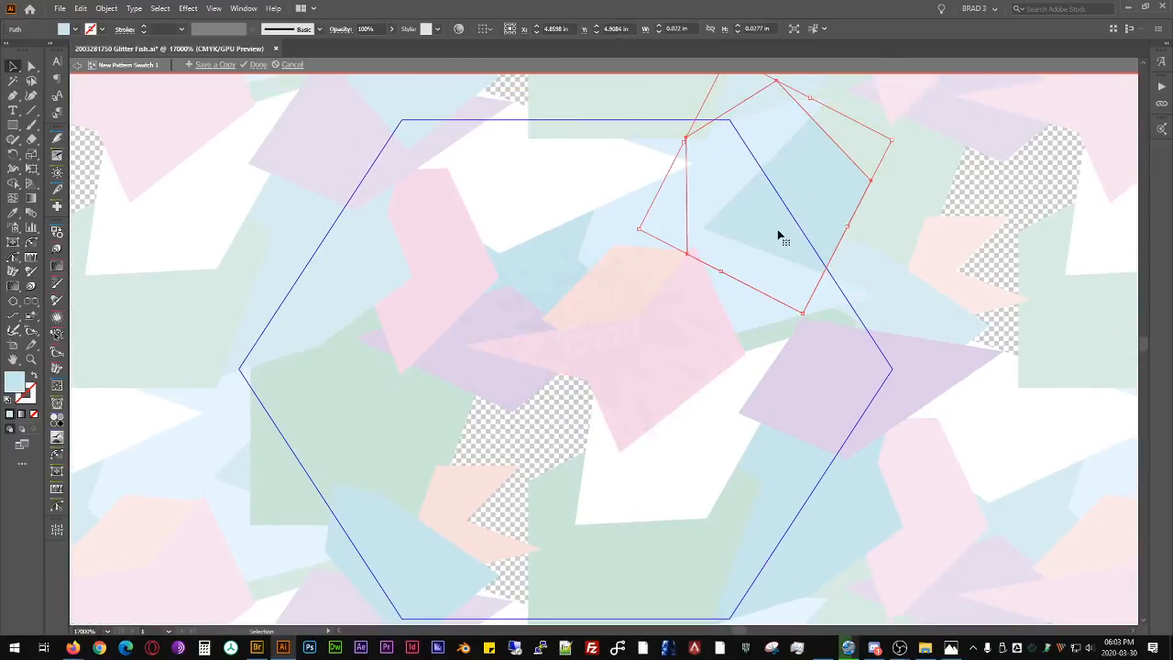
pyautogui.moveTo(785, 222); pyautogui.dragTo(579, 460)
pyautogui.click(500, 520)
pyautogui.moveTo(511, 517); pyautogui.dragTo(563, 429)
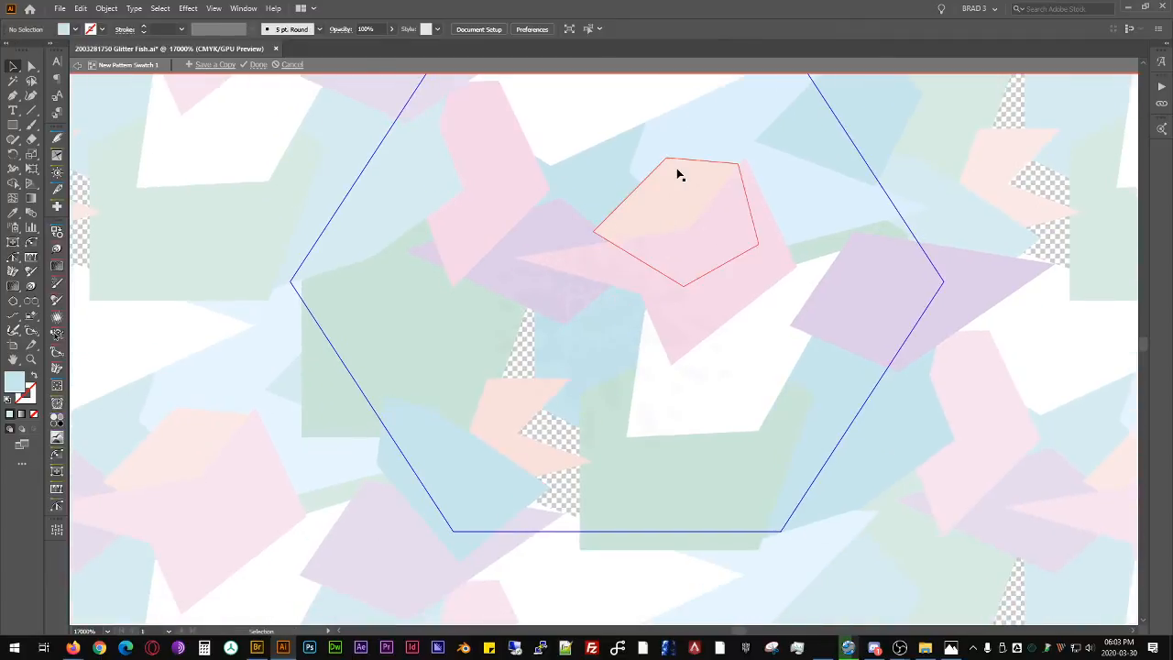
# Step: Copy the lavender shard from the tile's right corner to the lower middle, behind the peach piece
pyautogui.click(679, 173)
pyautogui.moveTo(678, 203); pyautogui.dragTo(727, 227)
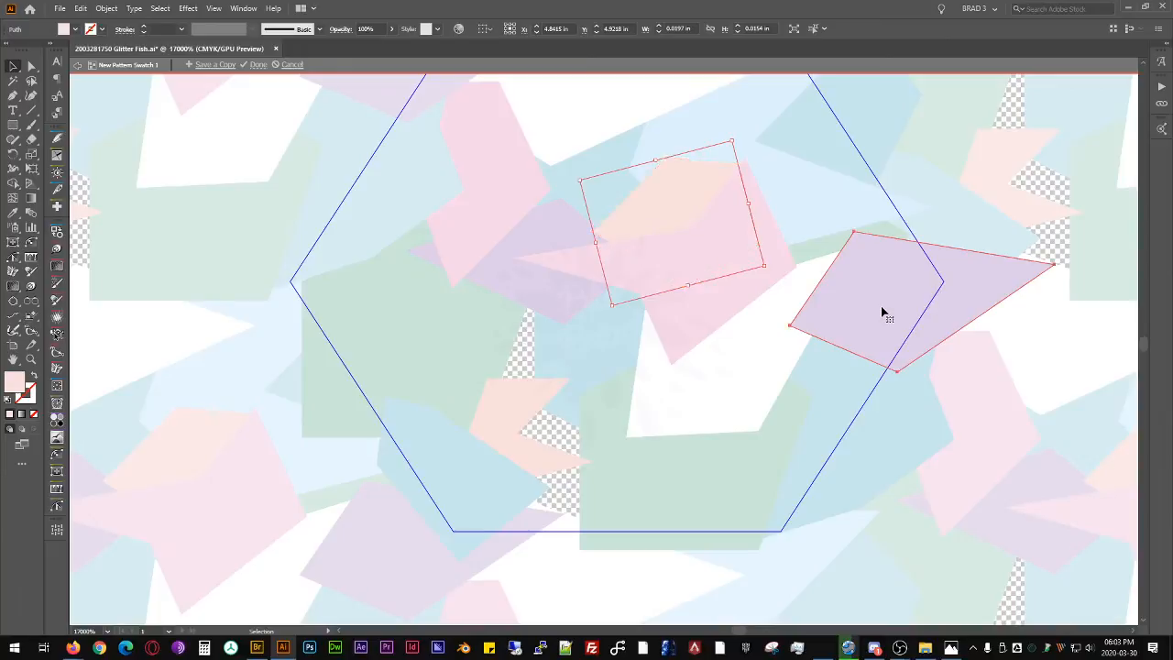
pyautogui.moveTo(877, 312); pyautogui.dragTo(581, 426)
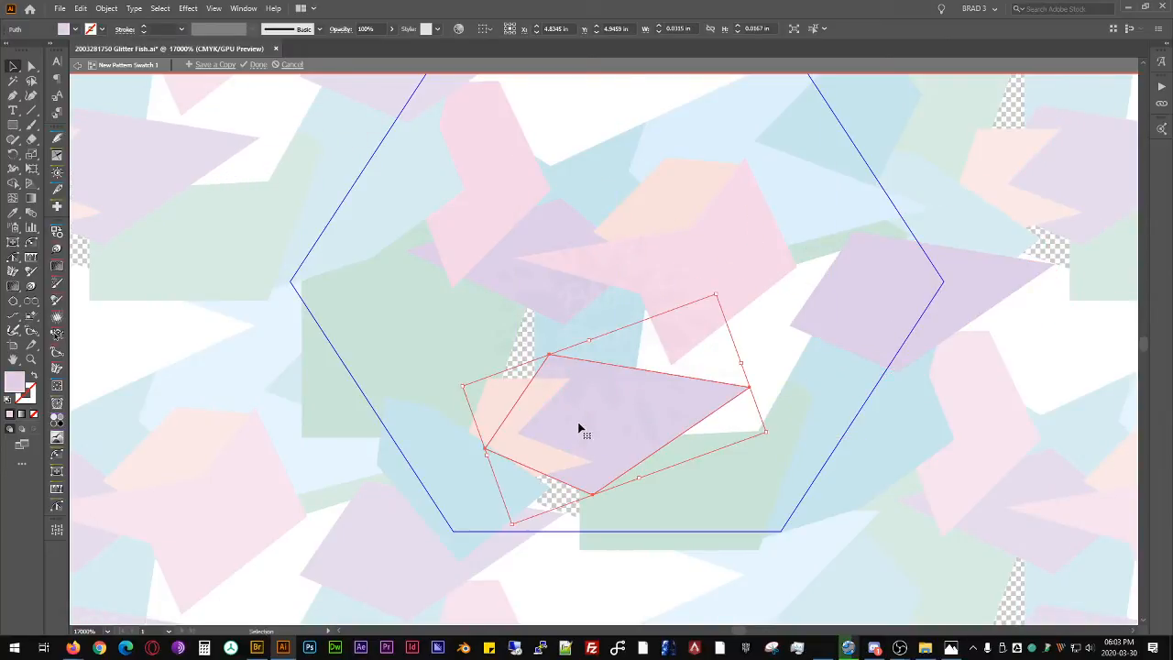
# Step: Trim the lavender copy's right point using two added anchor points and pull its upper-left corner further left
pyautogui.press('a')
pyautogui.press('p')
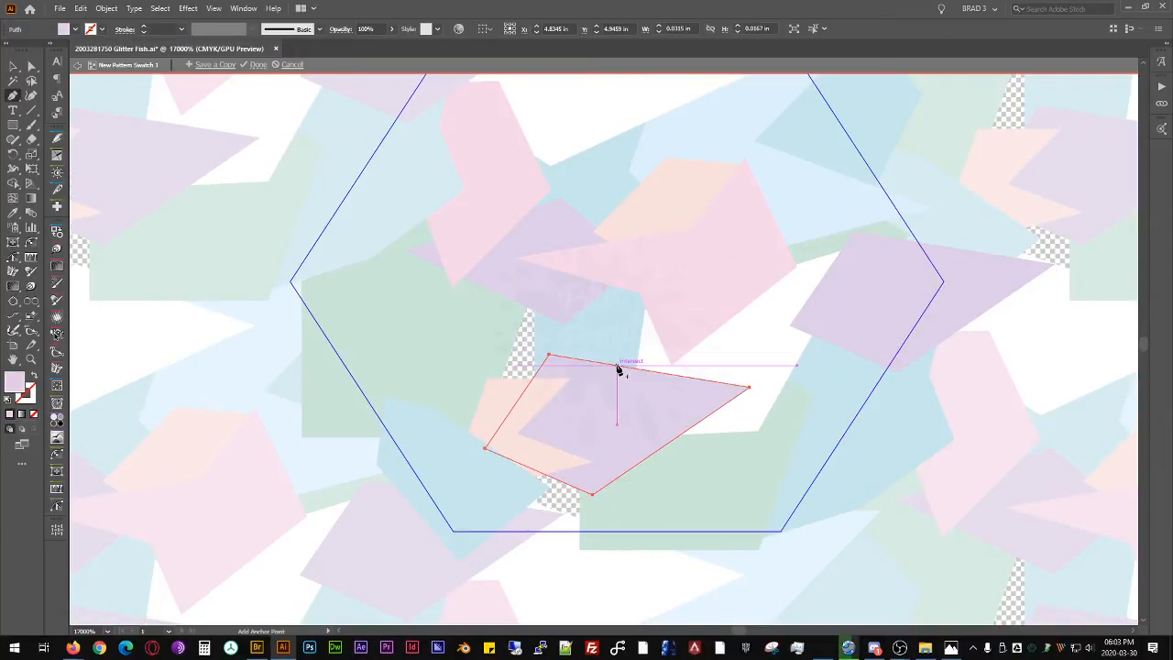
pyautogui.click(616, 364)
pyautogui.click(637, 465)
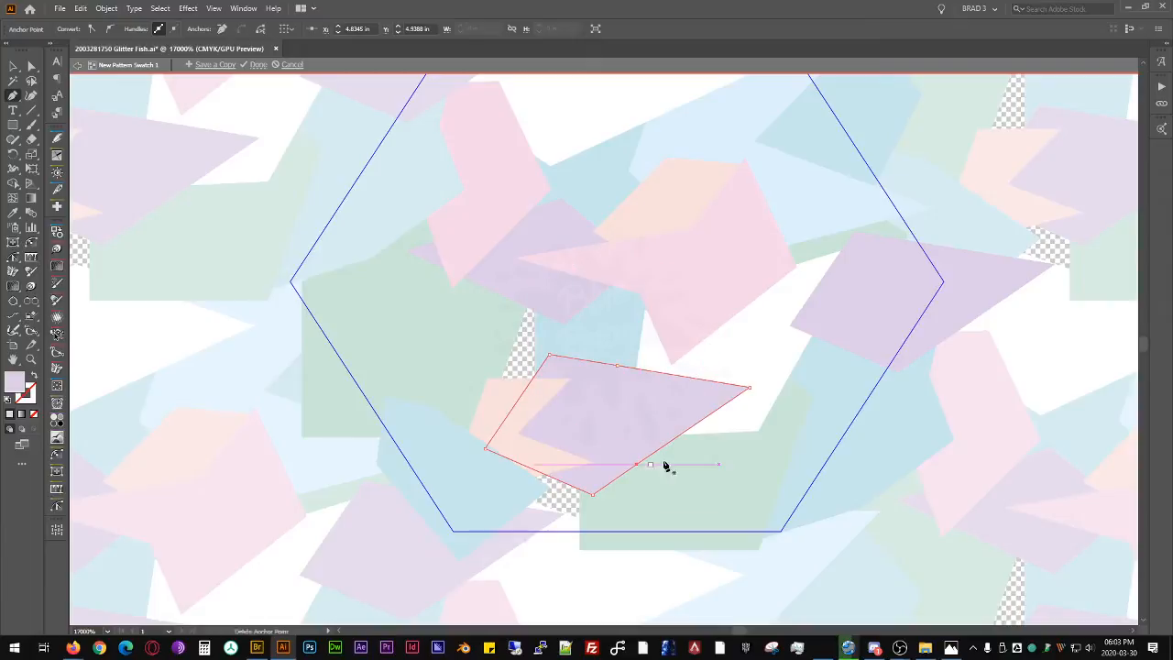
pyautogui.click(750, 387)
pyautogui.press('a')
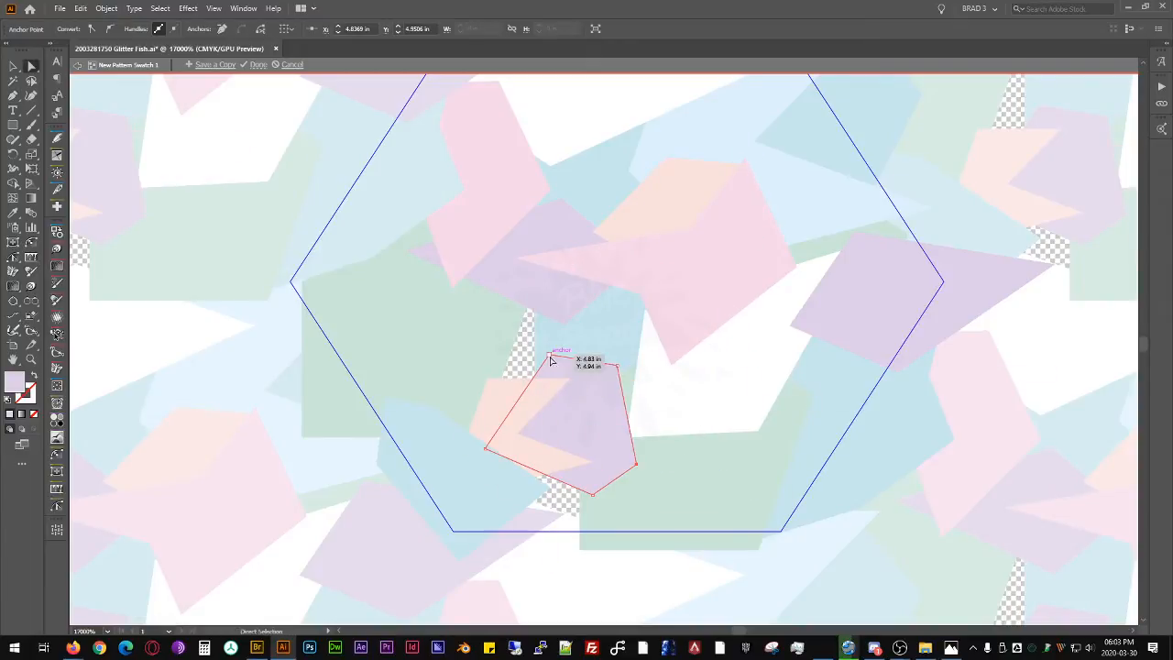
pyautogui.moveTo(549, 357); pyautogui.dragTo(486, 353)
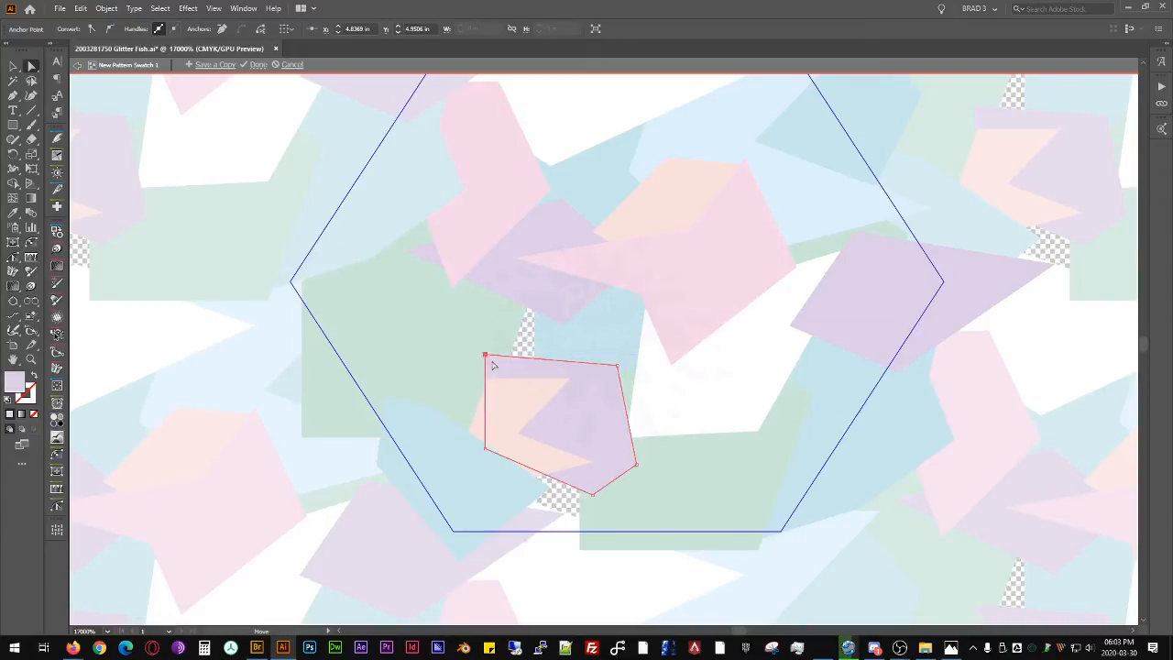
pyautogui.press('v')
pyautogui.click(560, 499)
# Step: Stretch the lower green pentagon's lower-left corner outward and pull the left green pentagon's right edge out to cover the remaining gaps
pyautogui.click(680, 489)
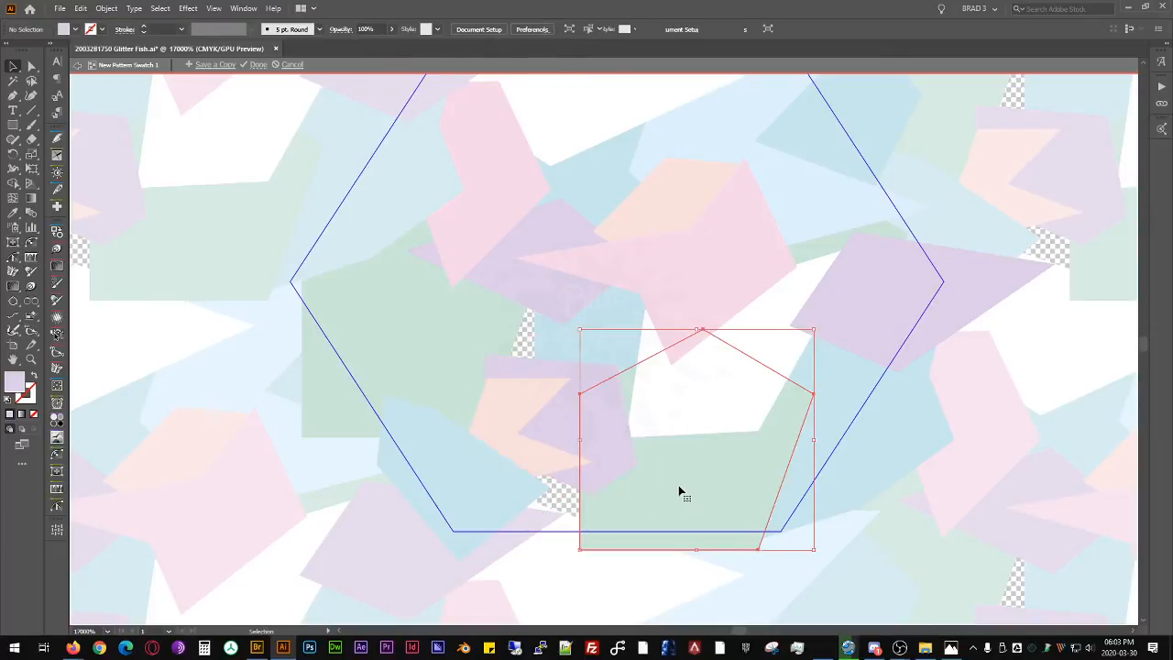
pyautogui.press('a')
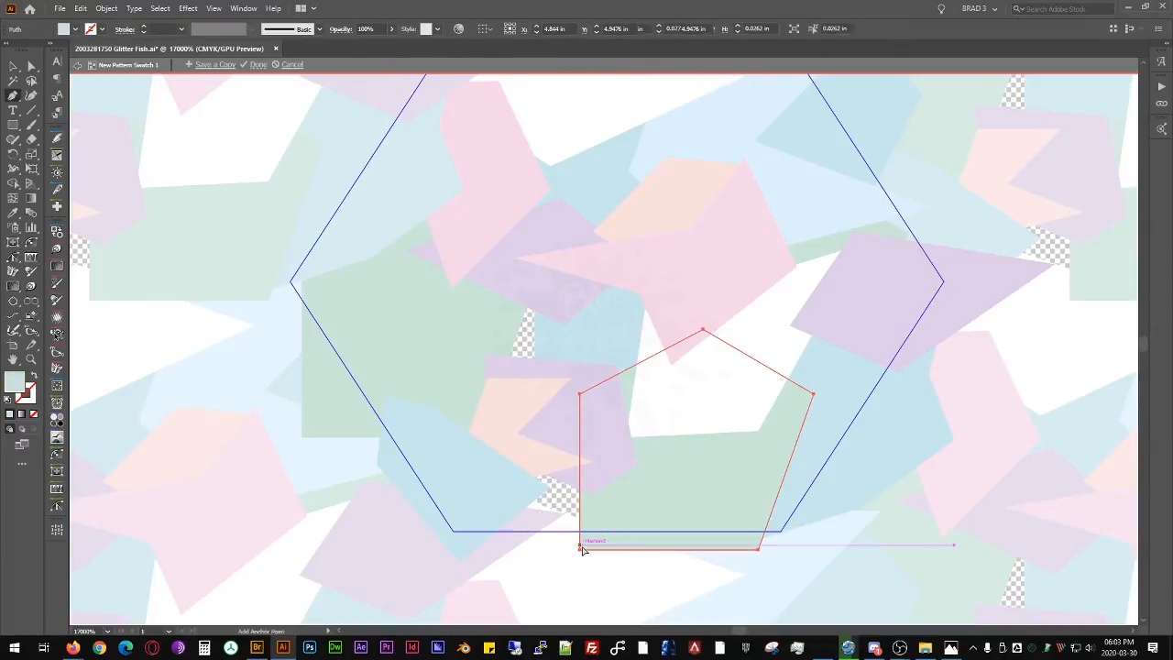
pyautogui.click(580, 549)
pyautogui.moveTo(581, 549); pyautogui.dragTo(479, 525)
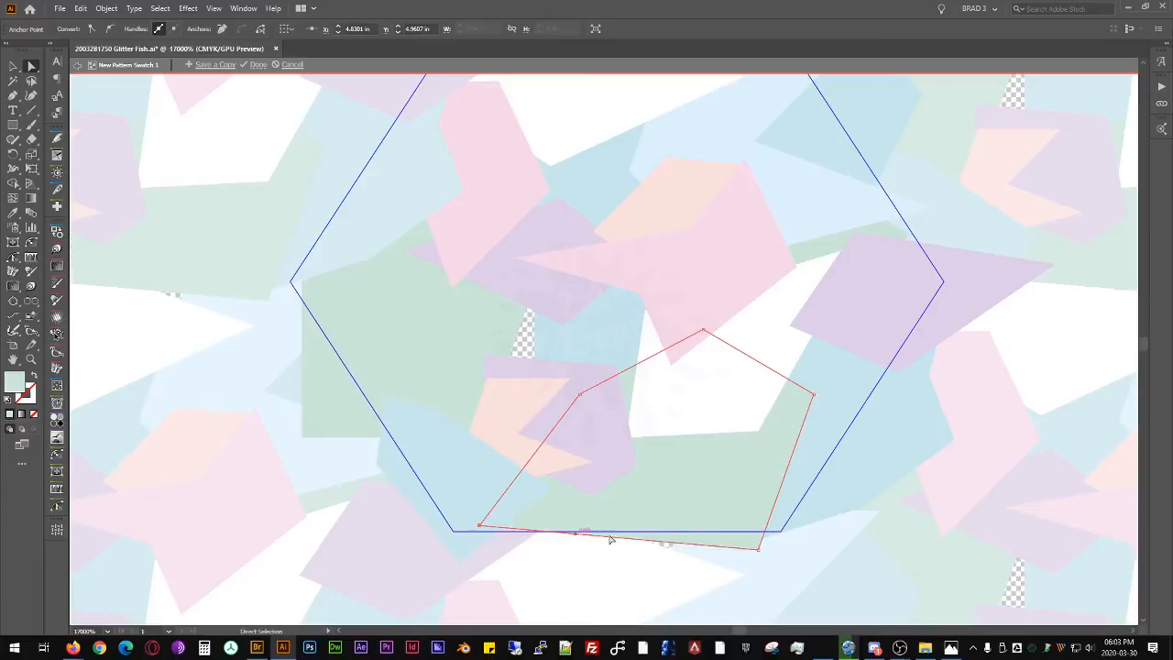
pyautogui.click(523, 330)
pyautogui.moveTo(523, 327); pyautogui.dragTo(540, 386)
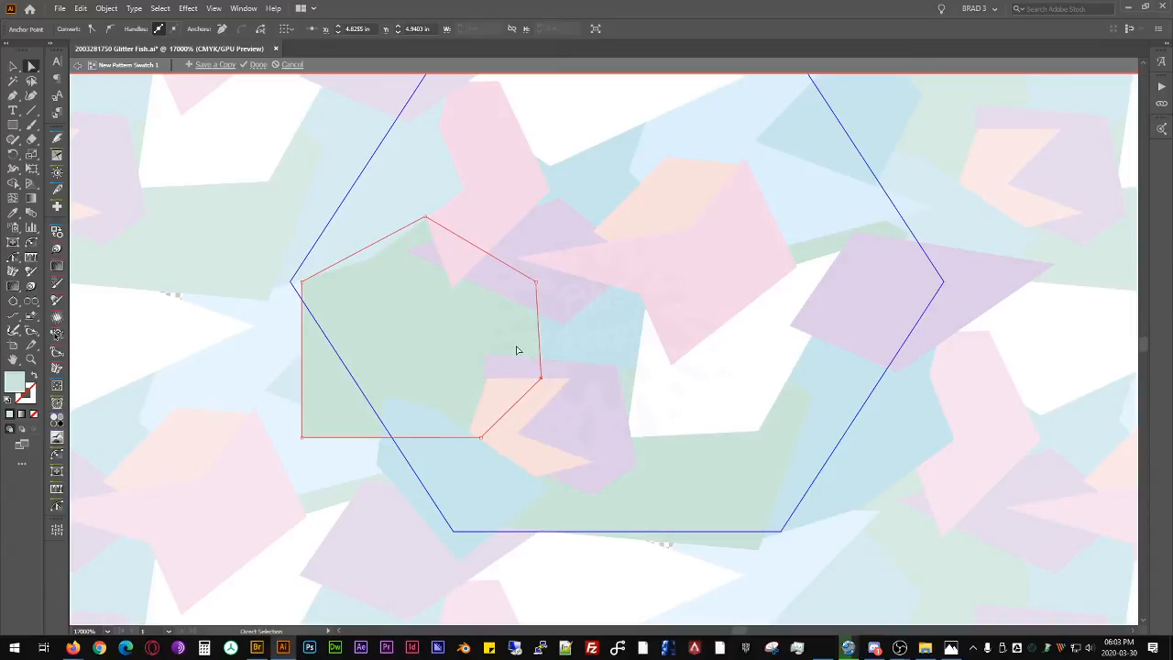
pyautogui.press('v')
# Step: Add an anchor point to the top edge of the upper white shard and pull it slightly upward over the small gap
pyautogui.hotkey('ctrl', '-')
pyautogui.moveTo(701, 258); pyautogui.dragTo(682, 329)
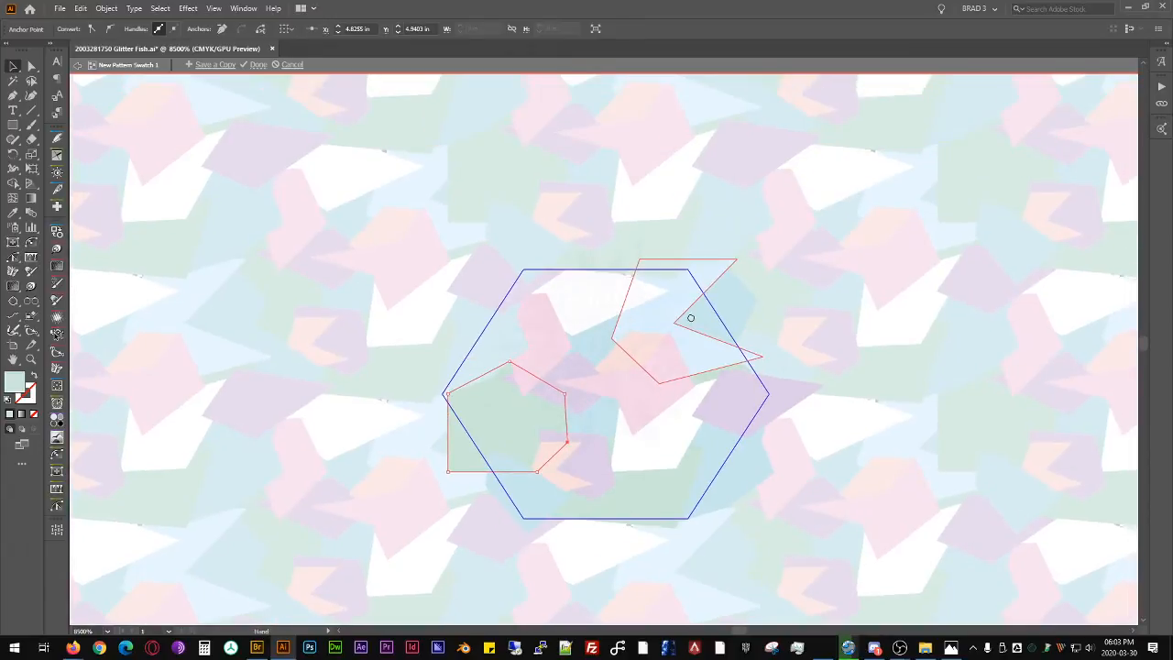
pyautogui.scroll(3, 659, 316)
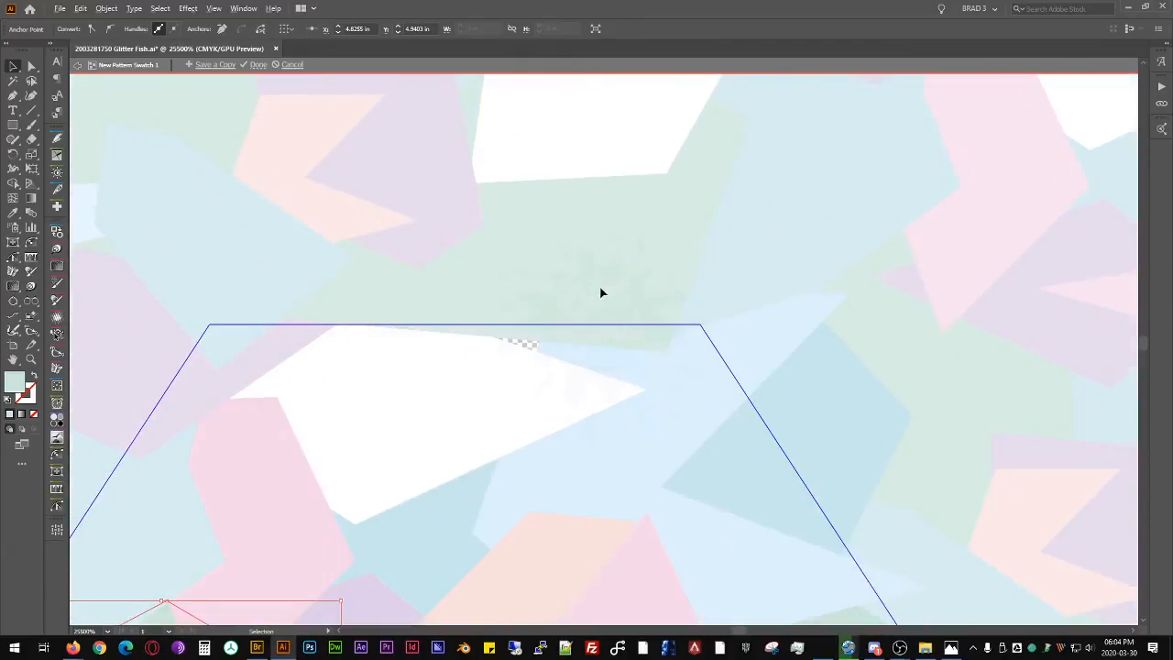
pyautogui.click(575, 367)
pyautogui.press('a')
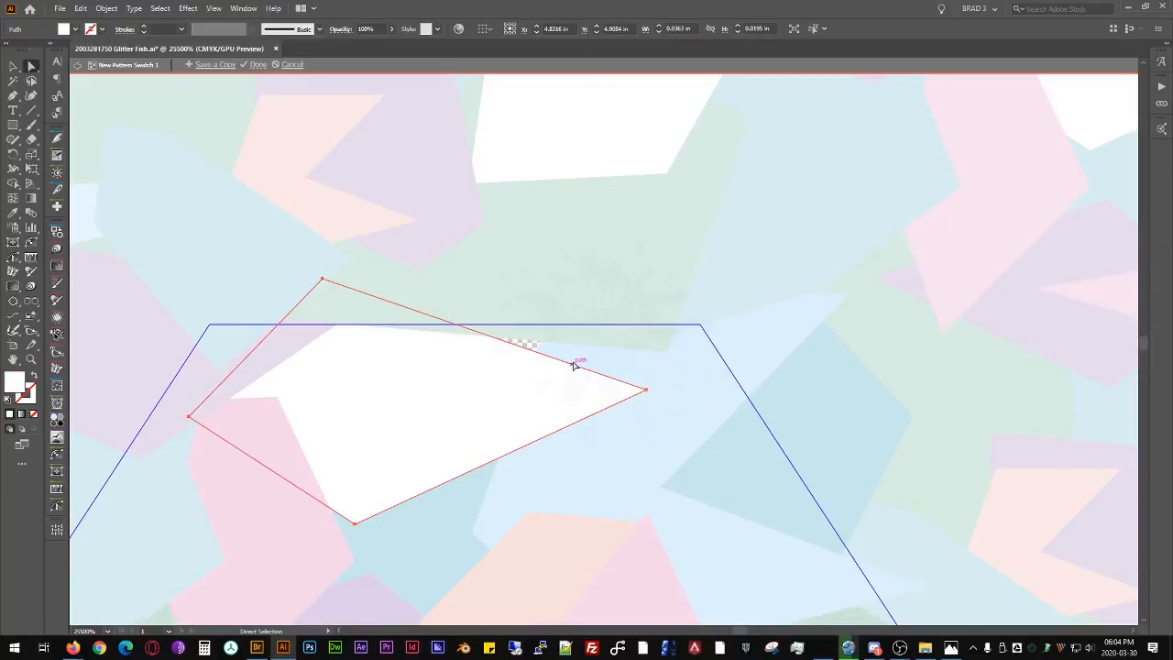
pyautogui.press('p')
pyautogui.click(573, 365)
pyautogui.press('a')
pyautogui.moveTo(574, 364); pyautogui.dragTo(573, 345)
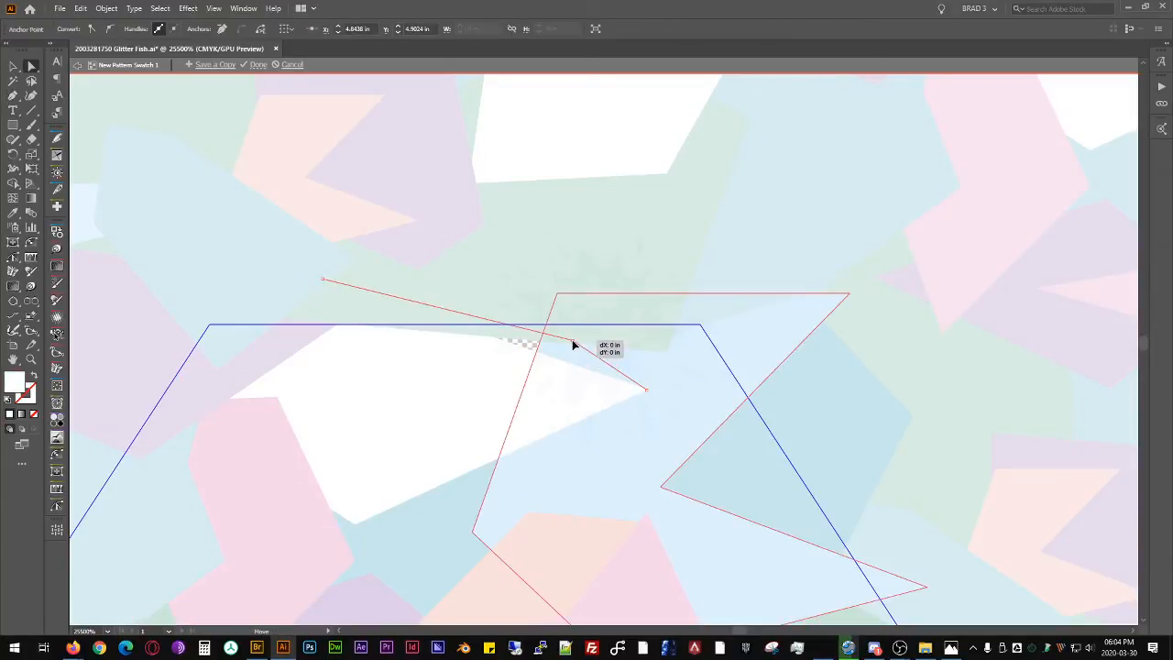
pyautogui.scroll(-5, 587, 413)
# Step: Finish editing the pattern tile and select the pattern-filled rectangle above the Glitter lettering
pyautogui.press('v')
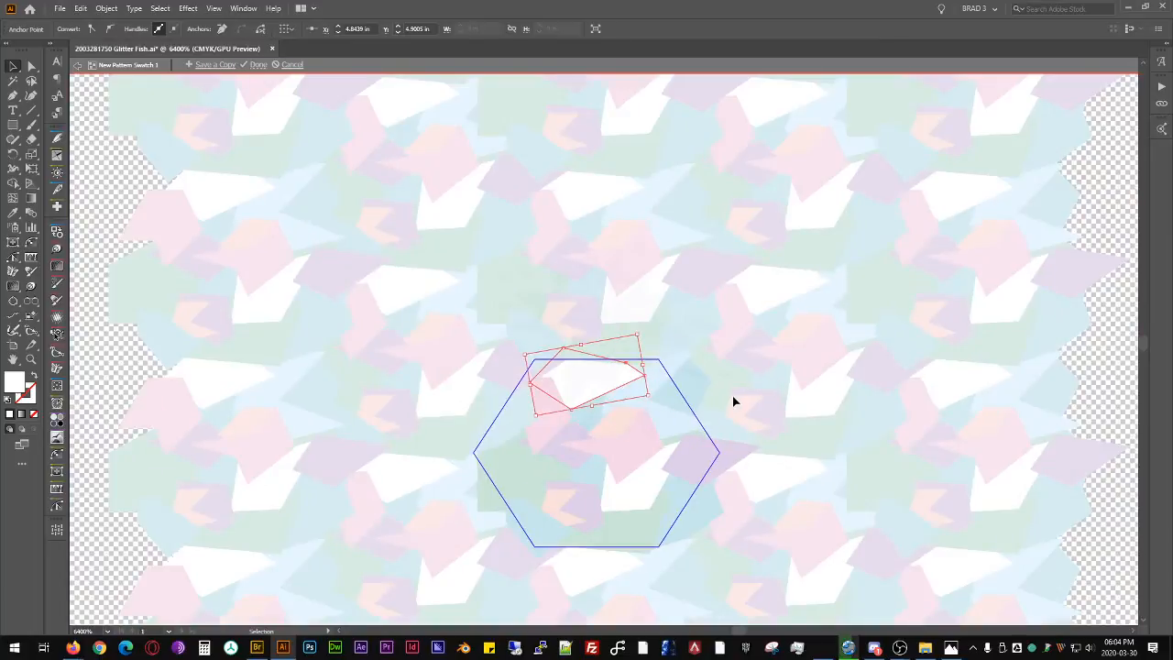
pyautogui.click(733, 401)
pyautogui.doubleClick(1098, 392)
pyautogui.scroll(-5, 689, 303)
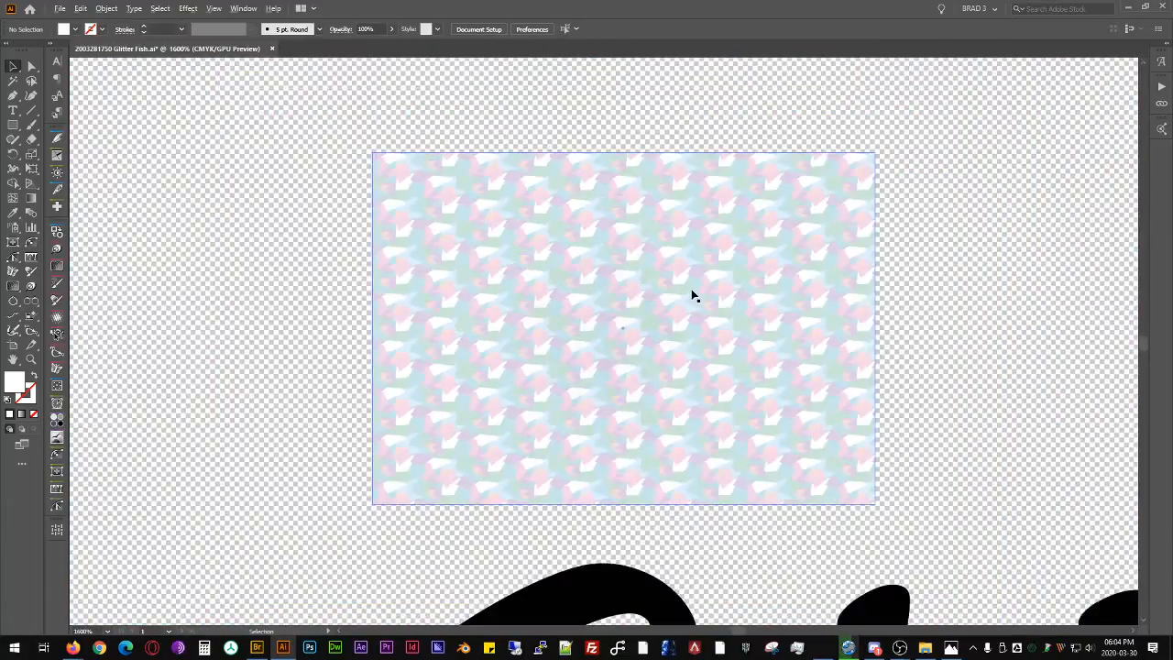
pyautogui.scroll(-2, 708, 221)
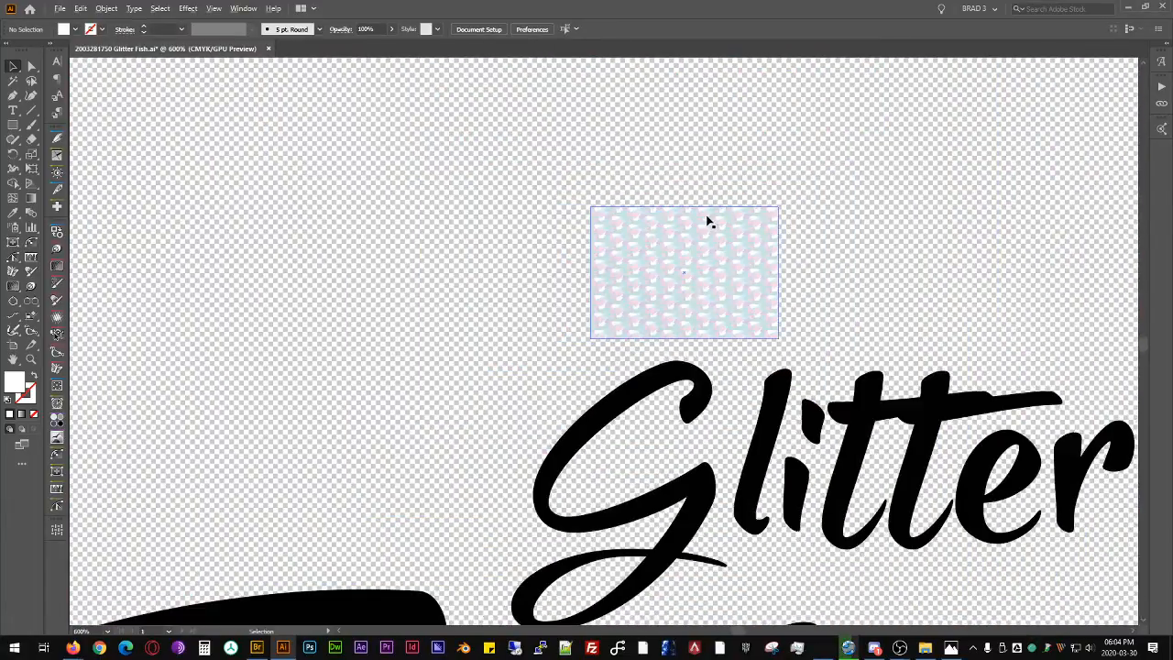
pyautogui.click(712, 240)
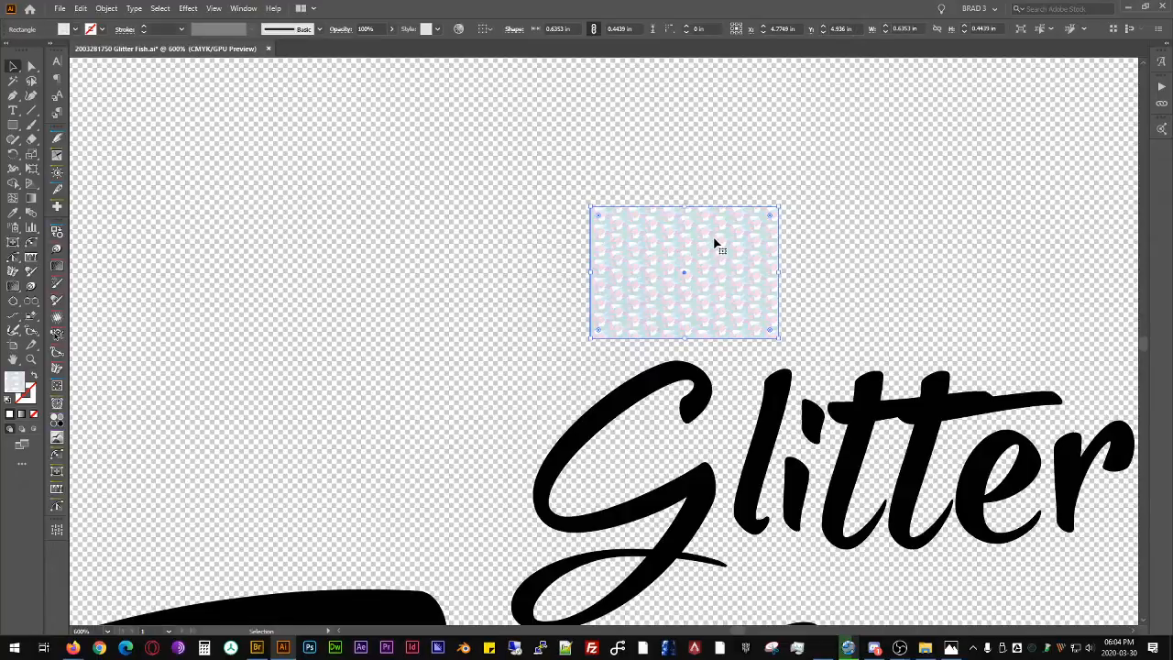
# Step: Enlarge the pattern-filled rectangle to about 1.72 by 1.21 in and move it beside the Glitter lettering, above Fish
pyautogui.scroll(4, 736, 263)
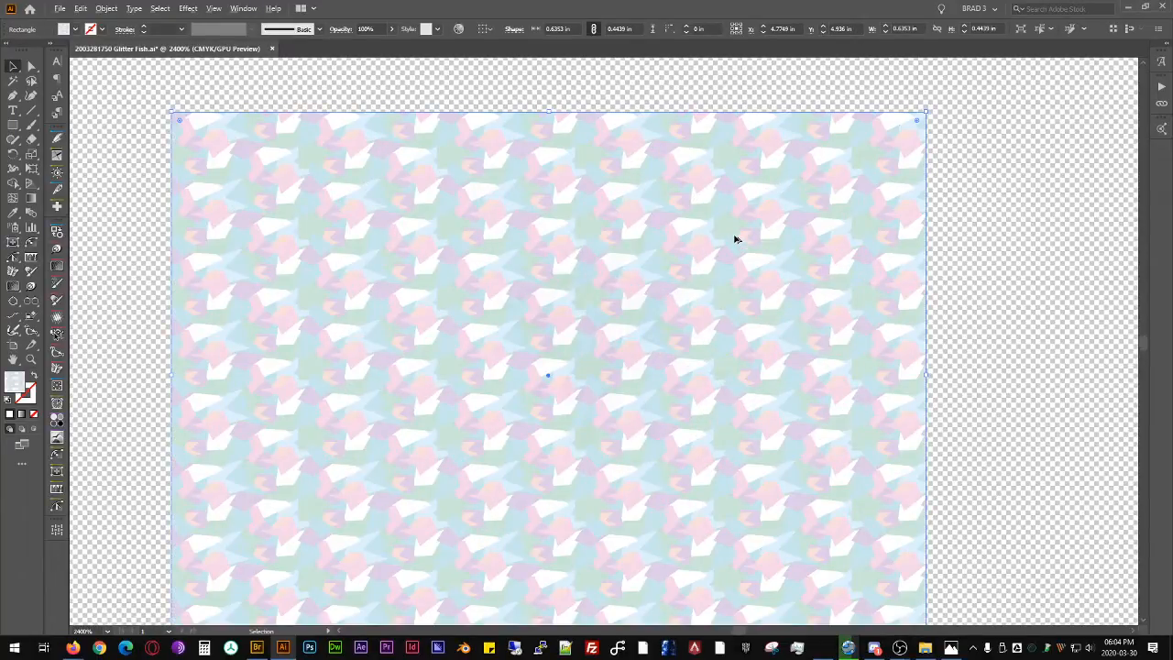
pyautogui.scroll(-3, 735, 239)
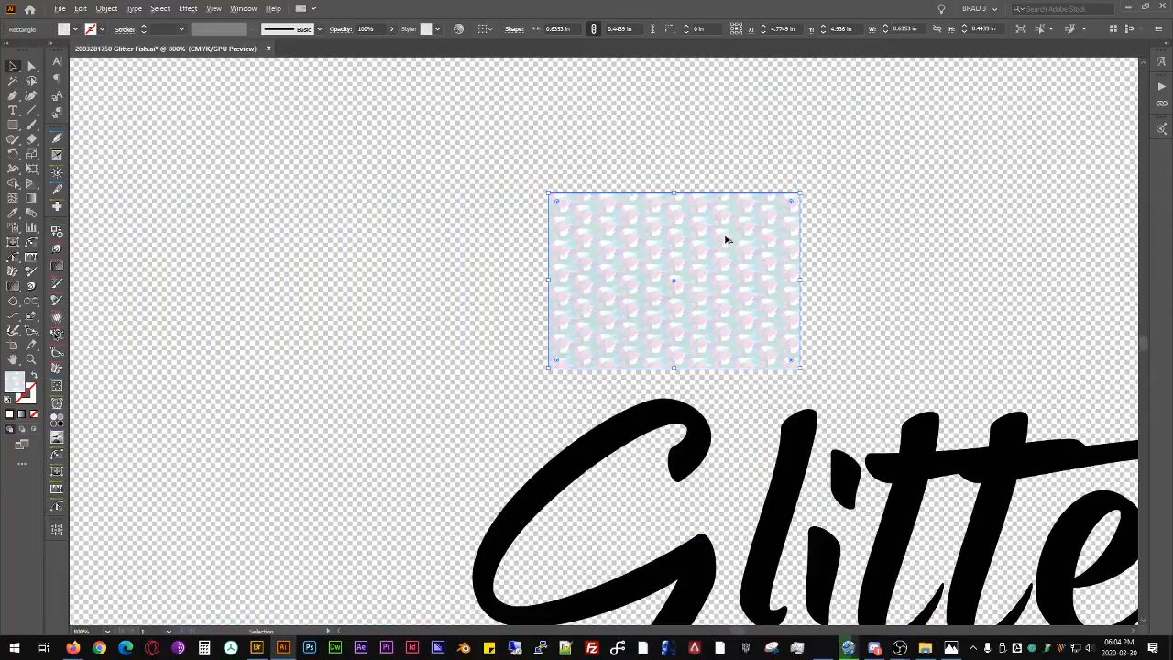
pyautogui.scroll(-5, 725, 239)
pyautogui.scroll(3, 725, 239)
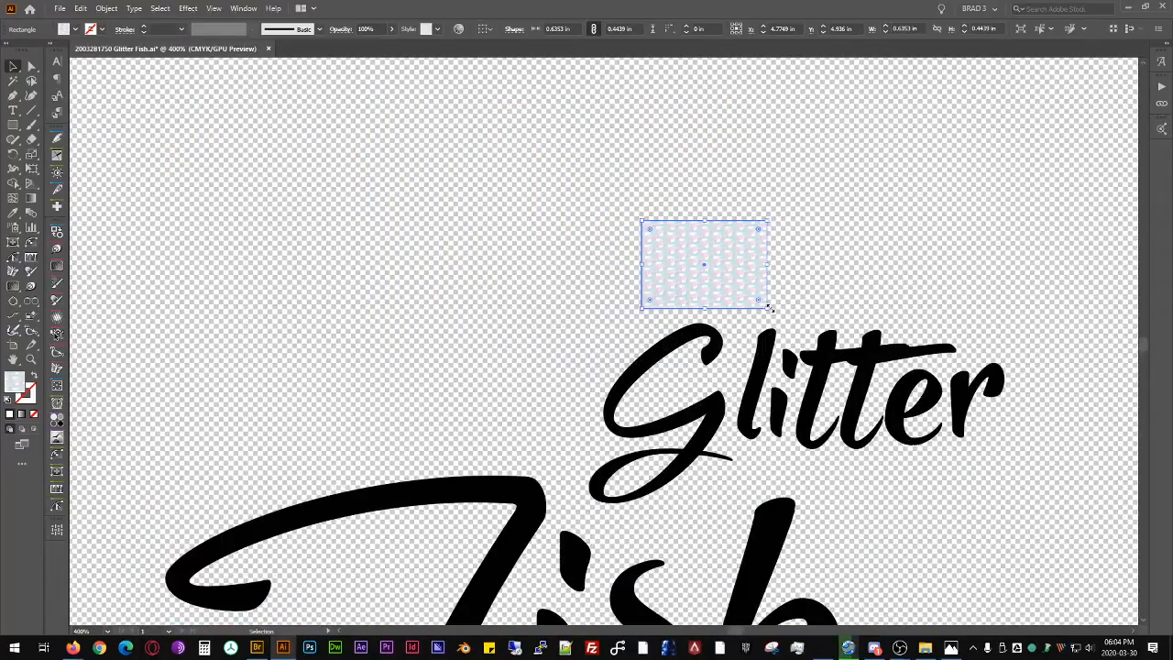
pyautogui.moveTo(768, 308); pyautogui.dragTo(875, 385)
pyautogui.moveTo(733, 289); pyautogui.dragTo(382, 326)
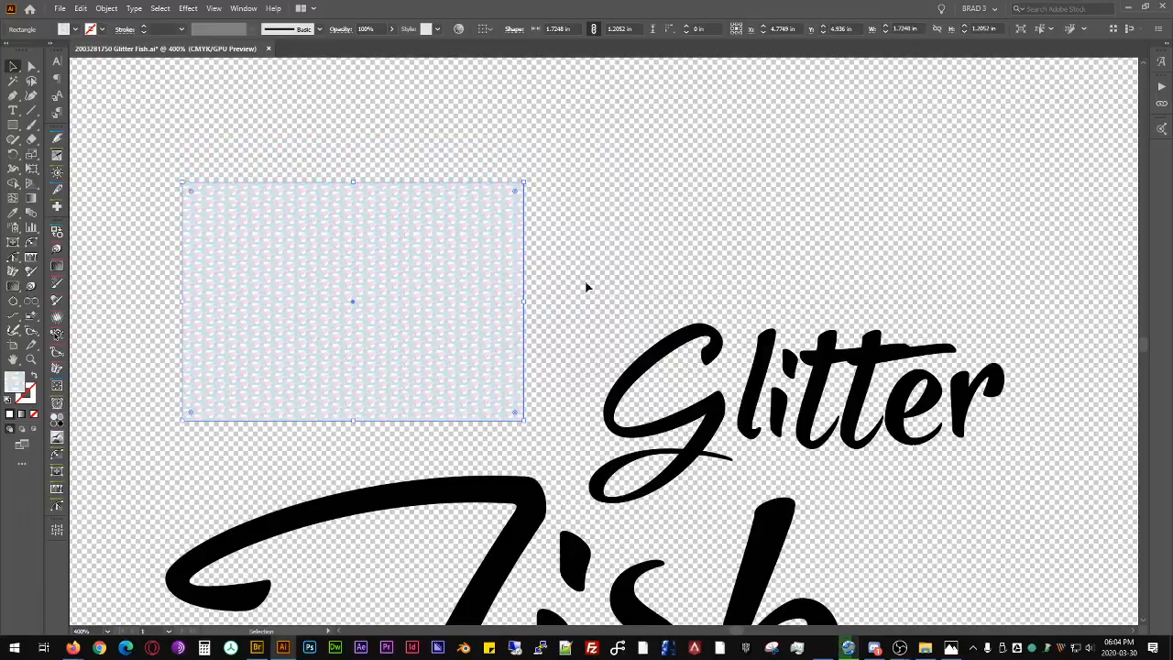
# Step: Fill the Fish lettering with the same glitter pattern as the rectangle
pyautogui.click(588, 294)
pyautogui.moveTo(598, 328); pyautogui.dragTo(615, 188)
pyautogui.click(536, 216)
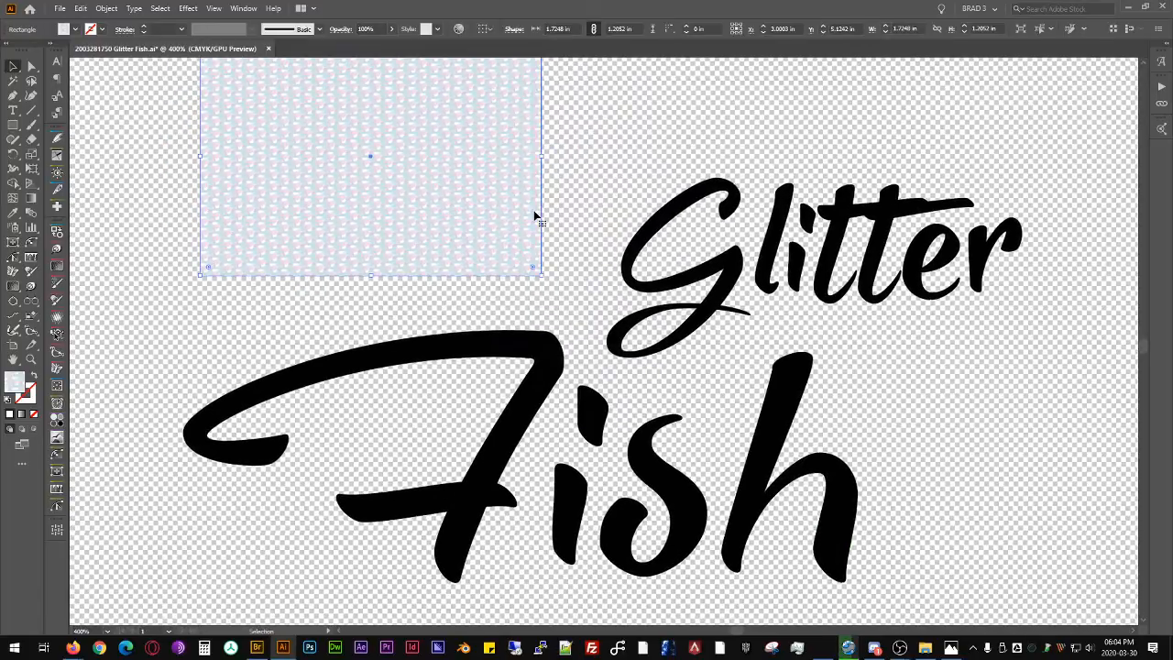
pyautogui.click(795, 229)
pyautogui.click(479, 199)
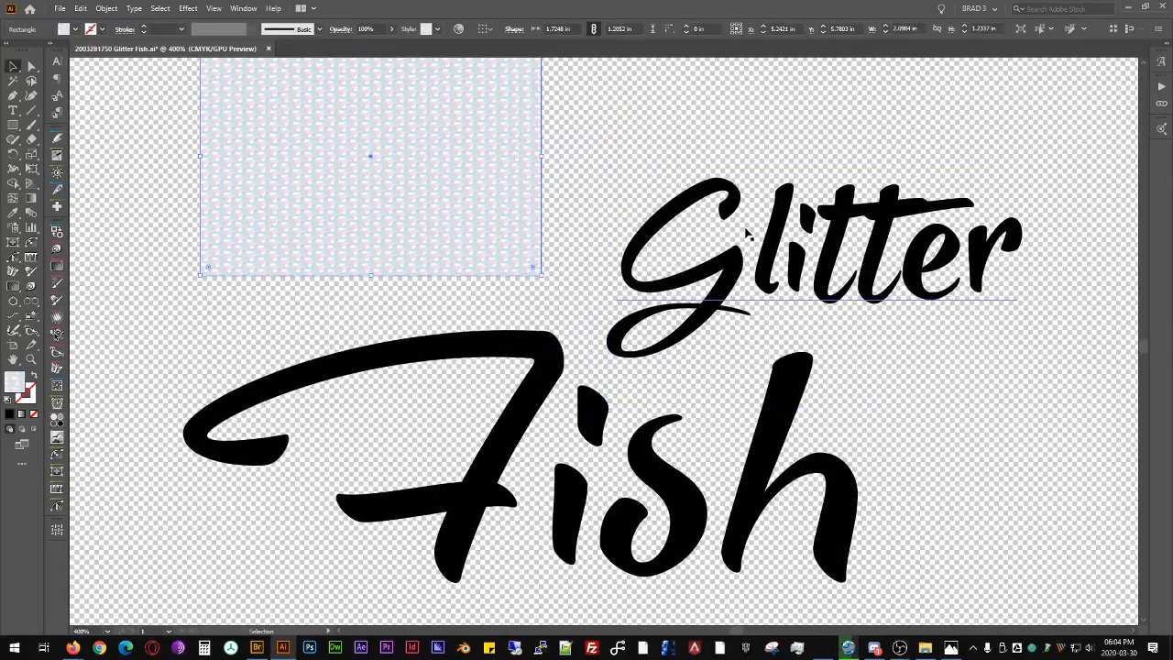
pyautogui.click(747, 234)
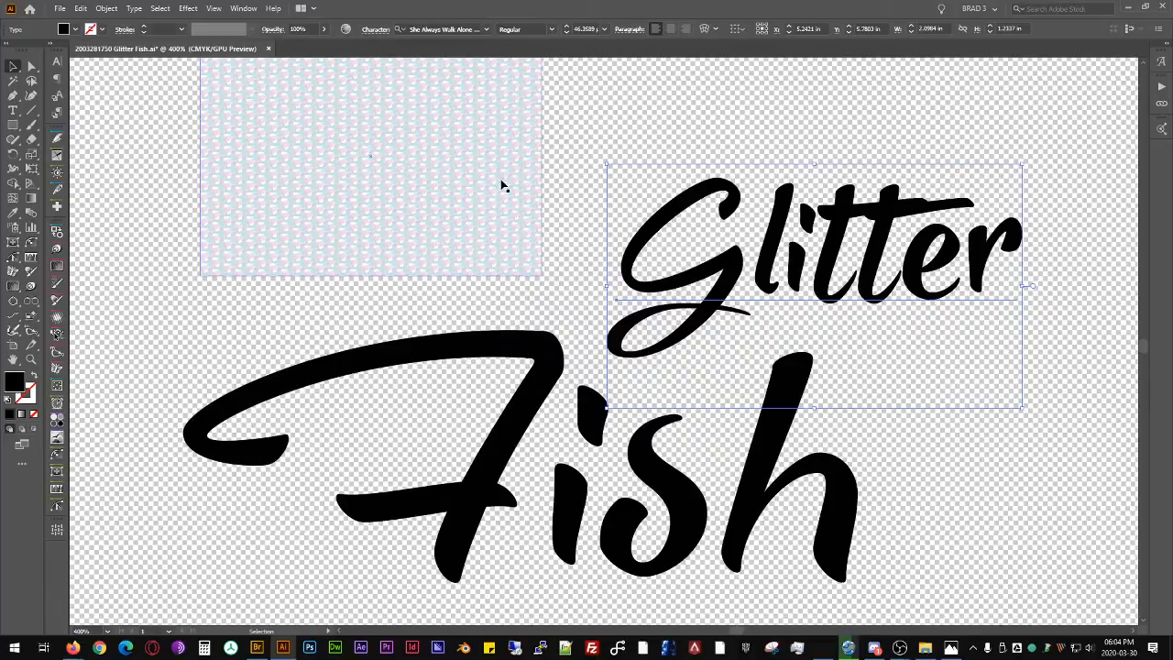
pyautogui.click(525, 342)
pyautogui.click(669, 233)
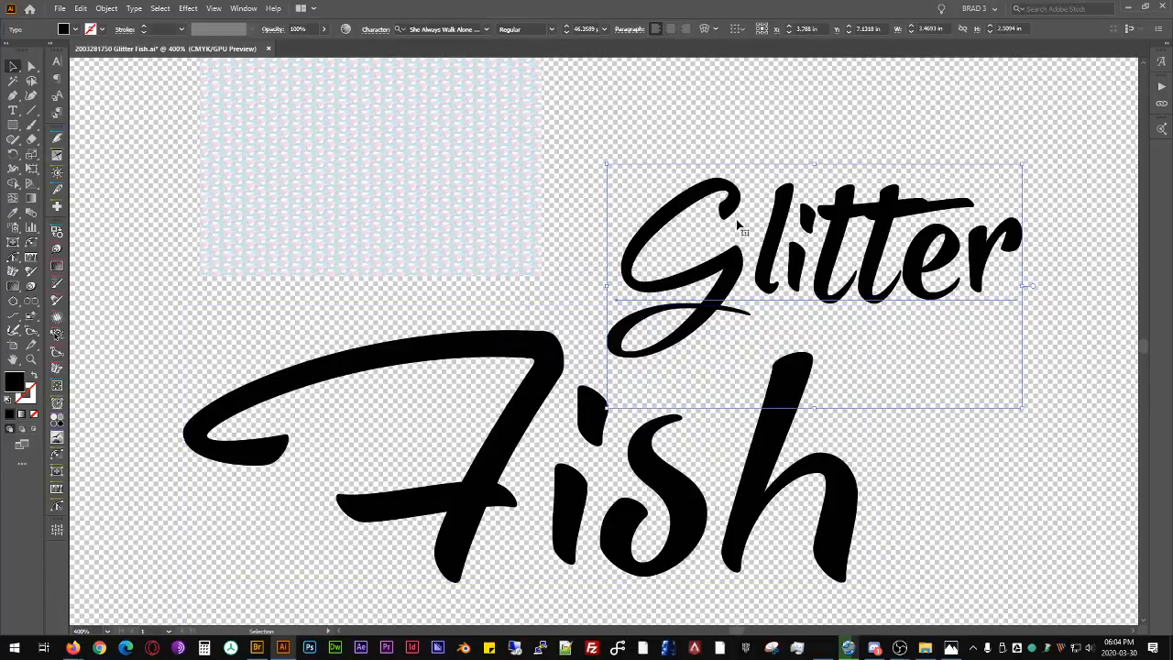
pyautogui.click(587, 383)
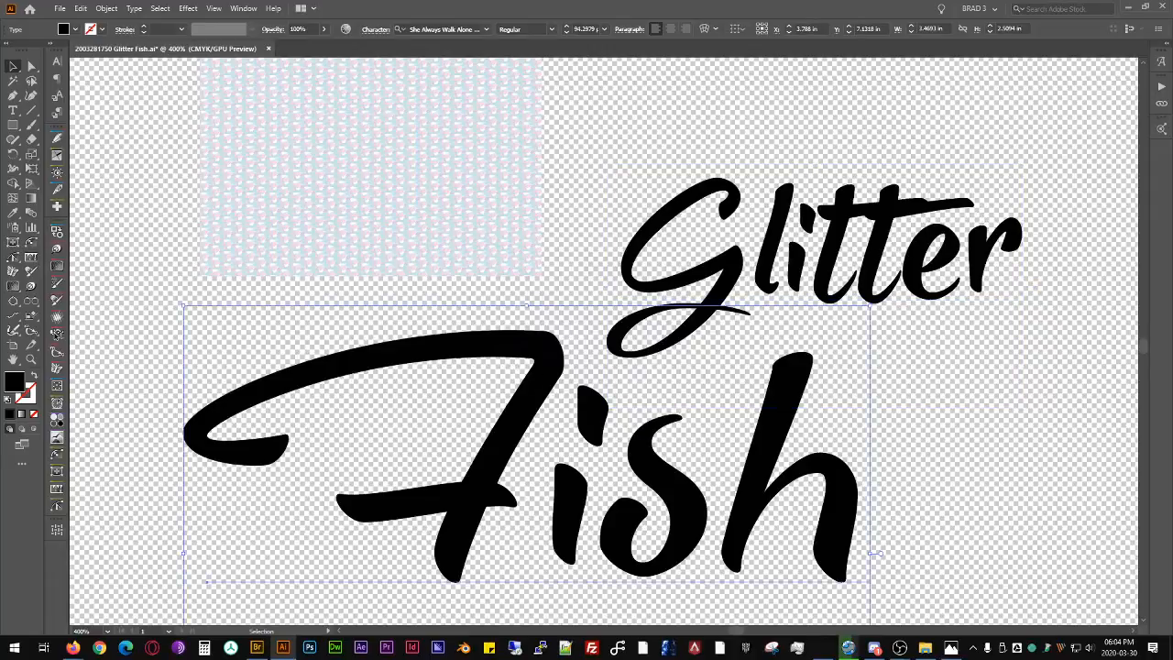
pyautogui.click(461, 173)
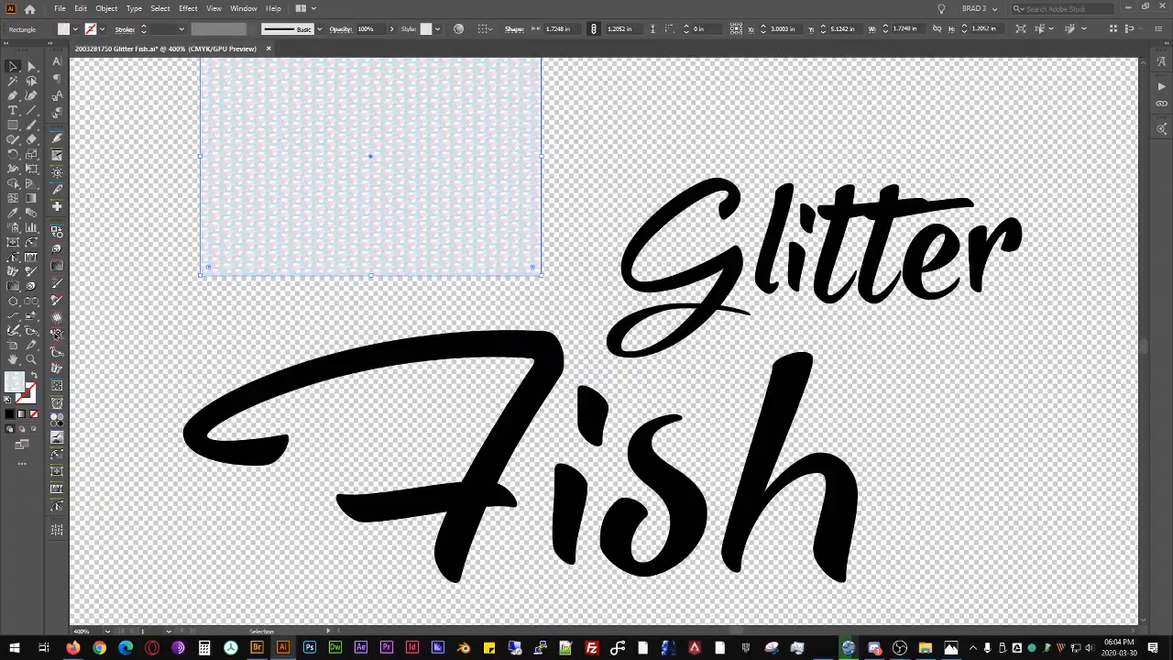
pyautogui.click(702, 435)
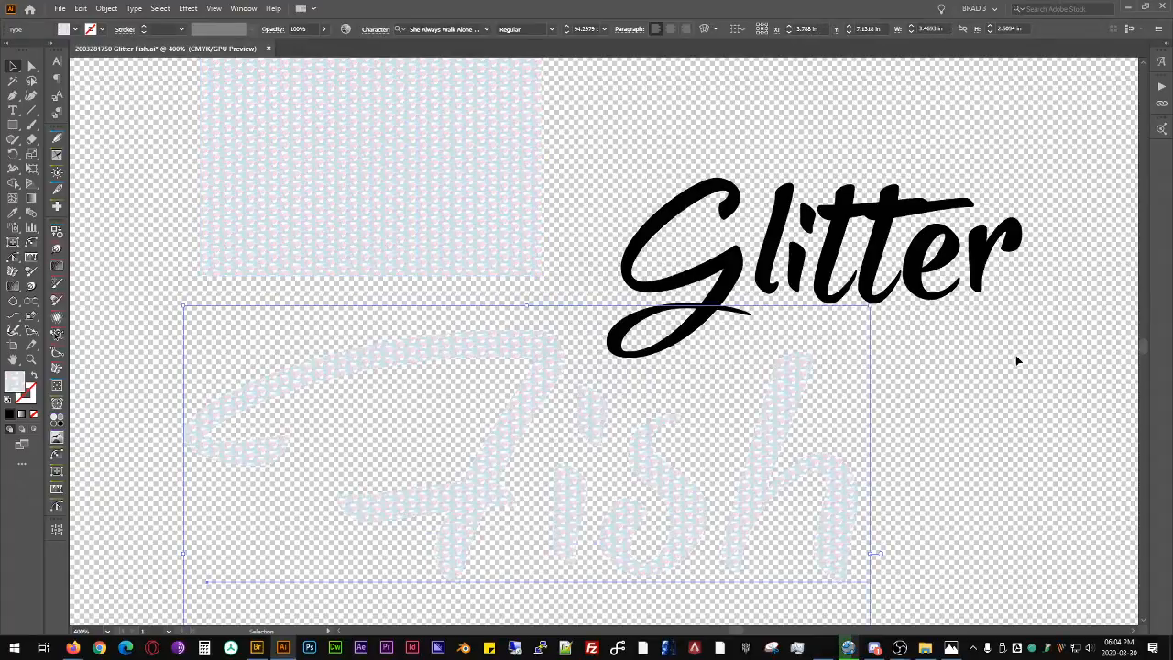
# Step: Rotate only the pattern inside the Fish lettering by 60°, leaving the letter shapes untransformed
pyautogui.click(957, 345)
pyautogui.press('r')
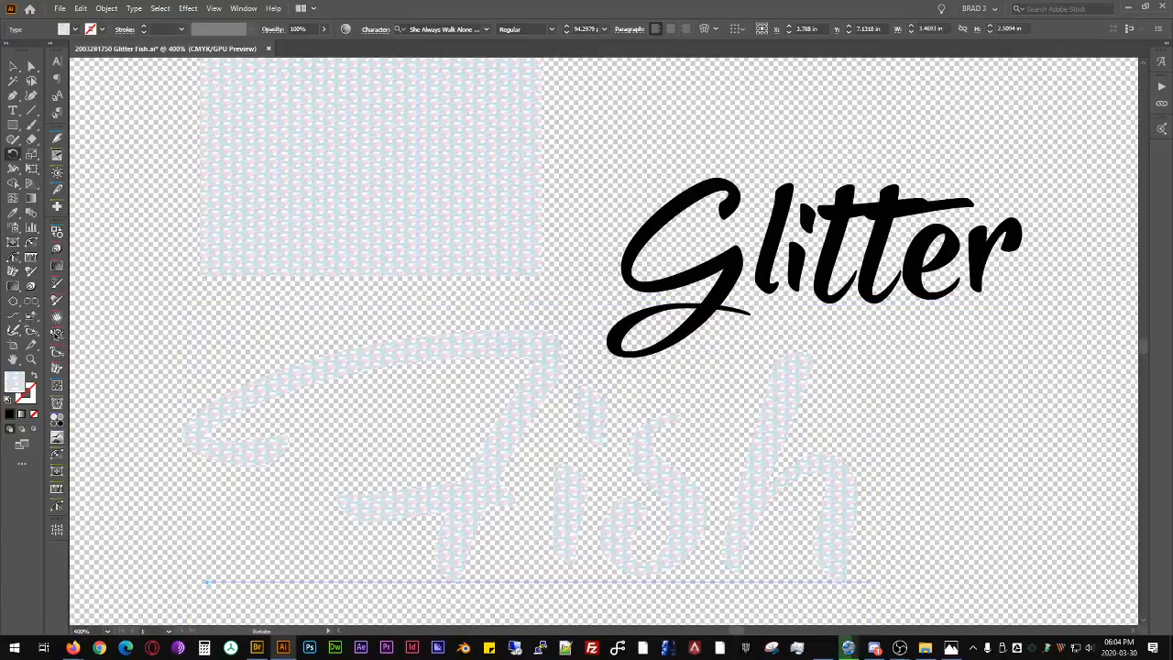
pyautogui.keyDown('alt'); pyautogui.click(856, 218); pyautogui.keyUp('alt')
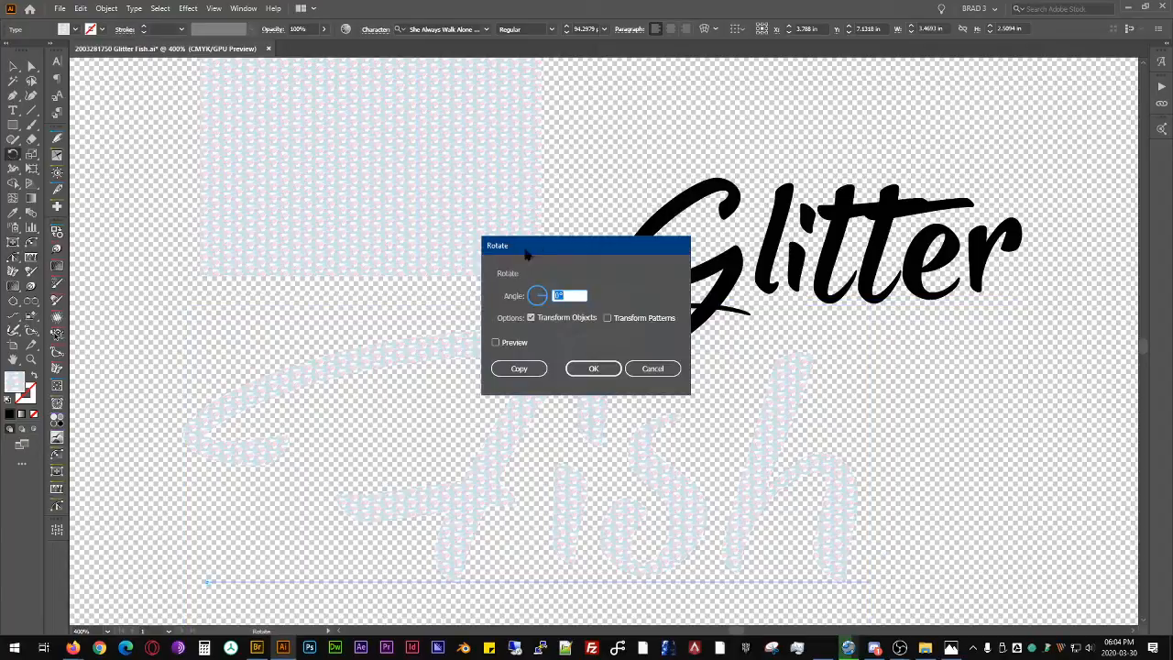
pyautogui.click(574, 322)
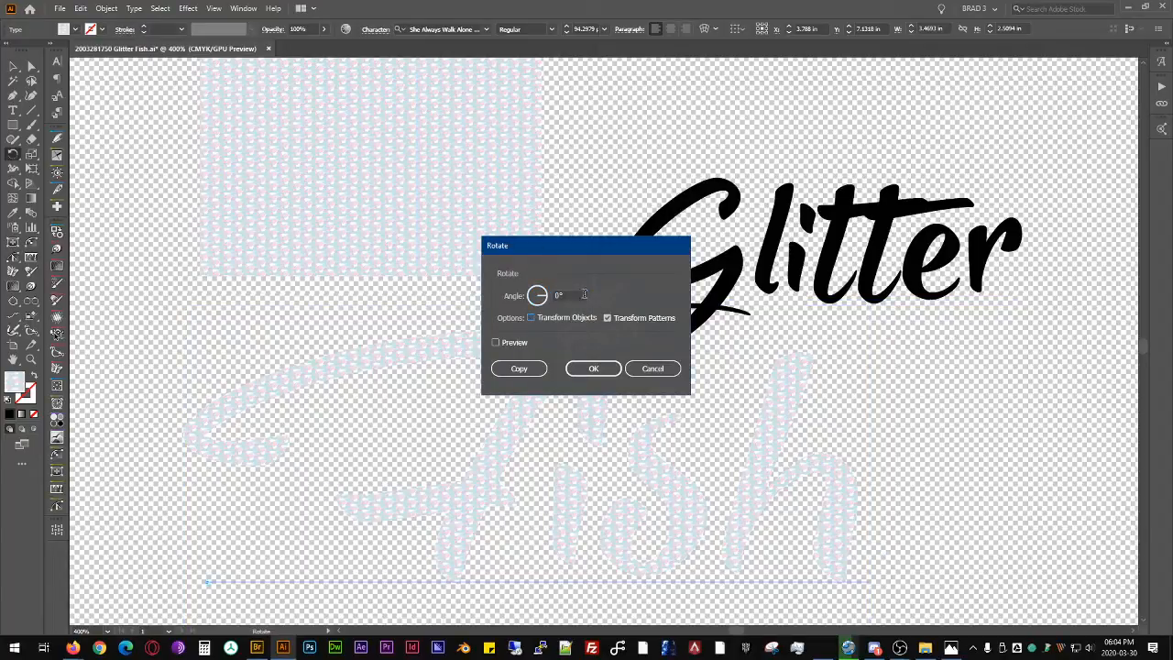
pyautogui.click(506, 343)
pyautogui.click(575, 295)
pyautogui.hotkey('shift', 'Up')
pyautogui.hotkey('shift', 'Up')
pyautogui.hotkey('shift', 'Up')
pyautogui.hotkey('shift', 'Up')
pyautogui.hotkey('shift', 'Up')
pyautogui.hotkey('shift', 'Up')
pyautogui.hotkey('shift', 'Up')
pyautogui.hotkey('shift', 'Up')
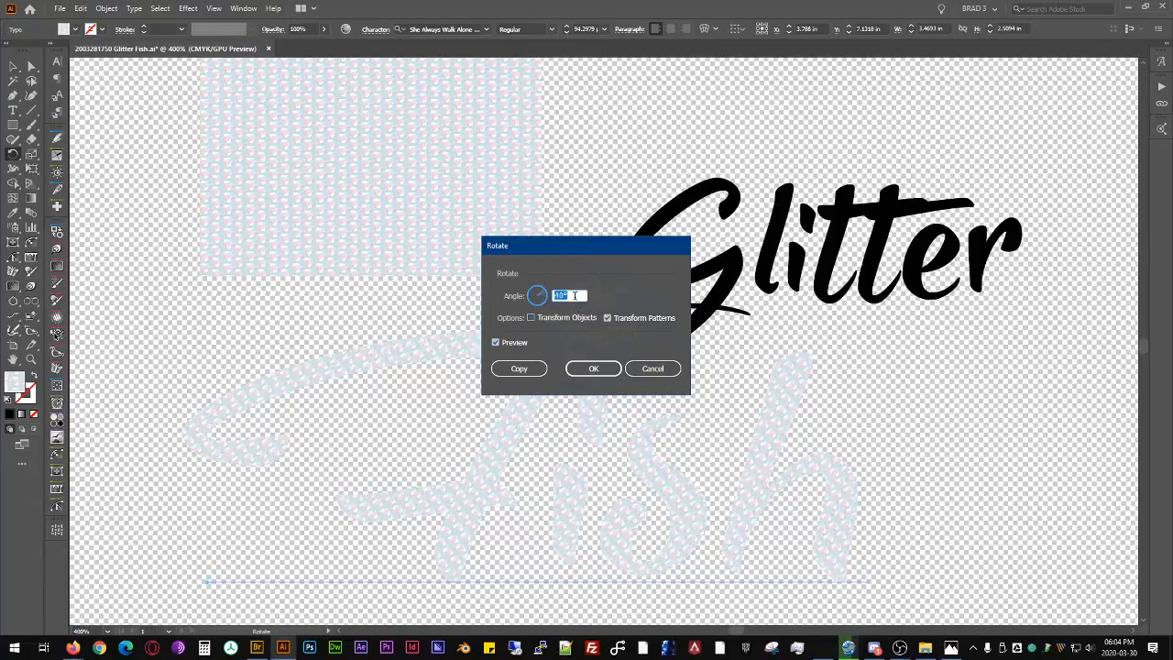
pyautogui.hotkey('shift', 'Down')
pyautogui.hotkey('shift', 'Down')
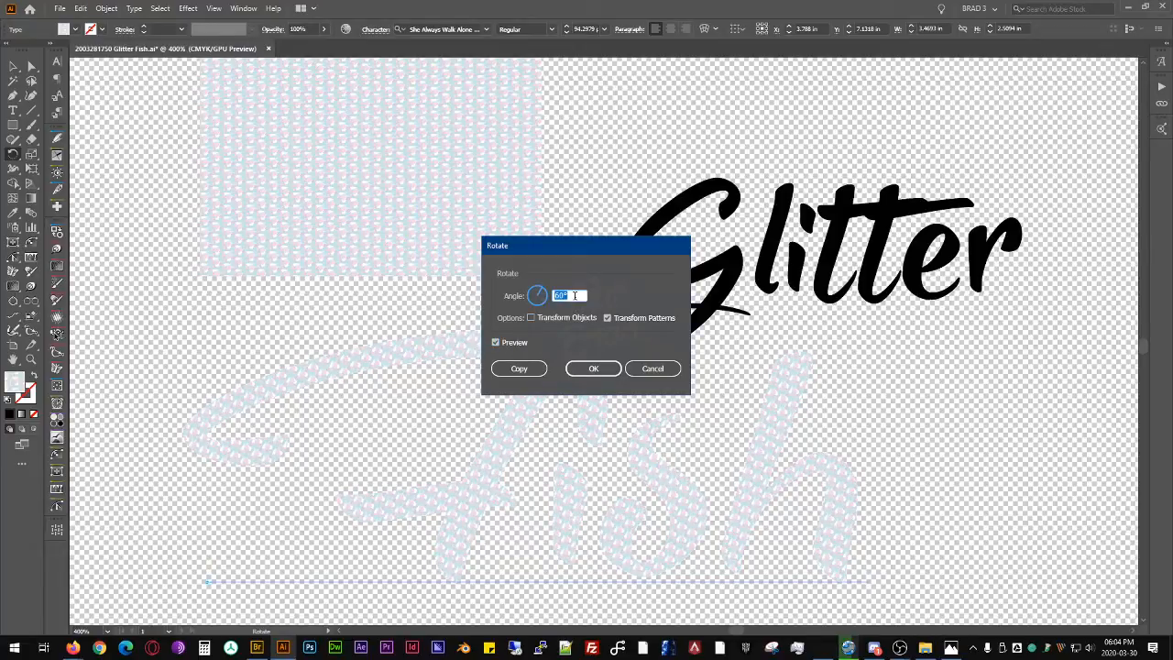
pyautogui.click(590, 368)
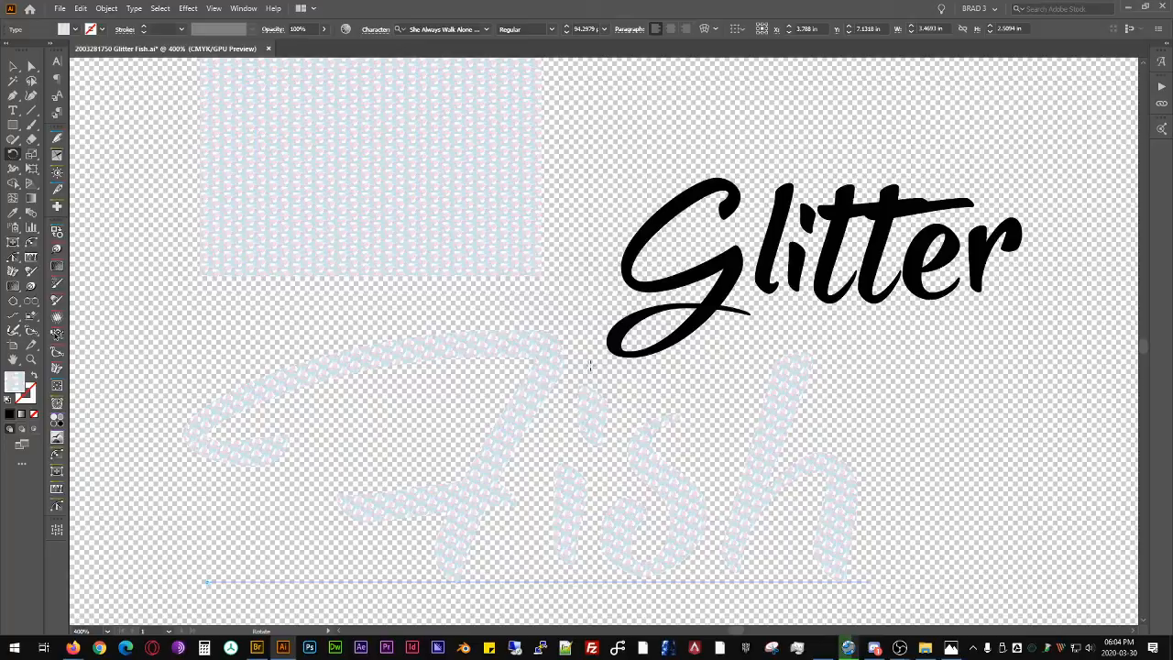
# Step: Scale only the pattern inside the Fish lettering uniformly to 200%
pyautogui.press('s')
pyautogui.press('Return')
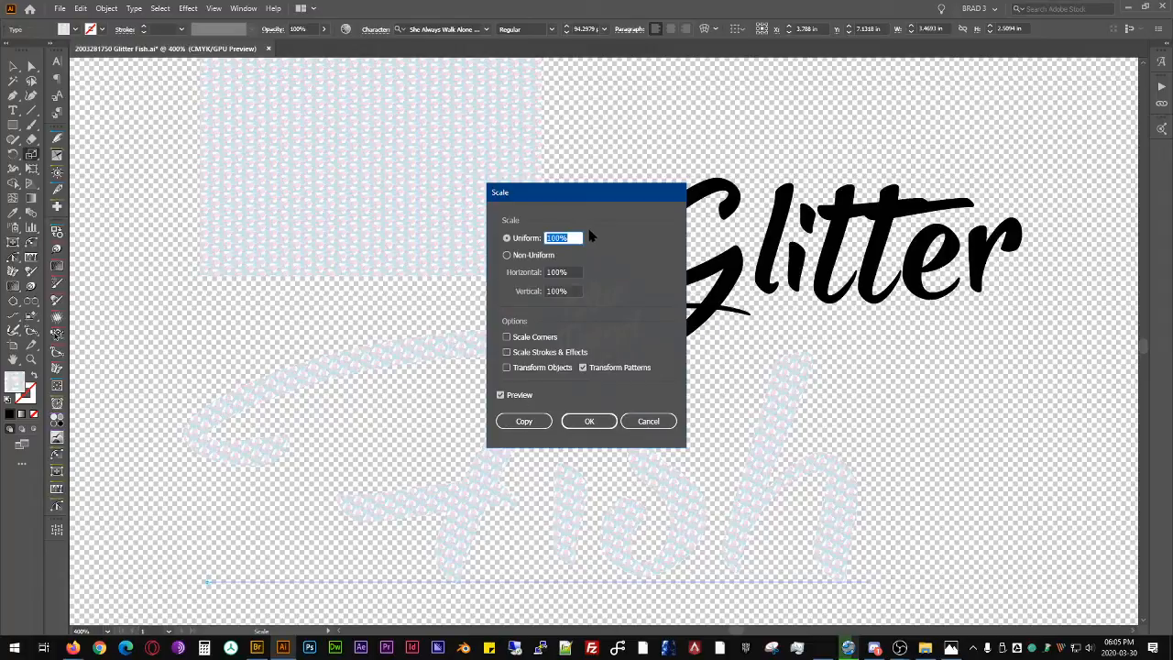
pyautogui.scroll(20, 577, 238)
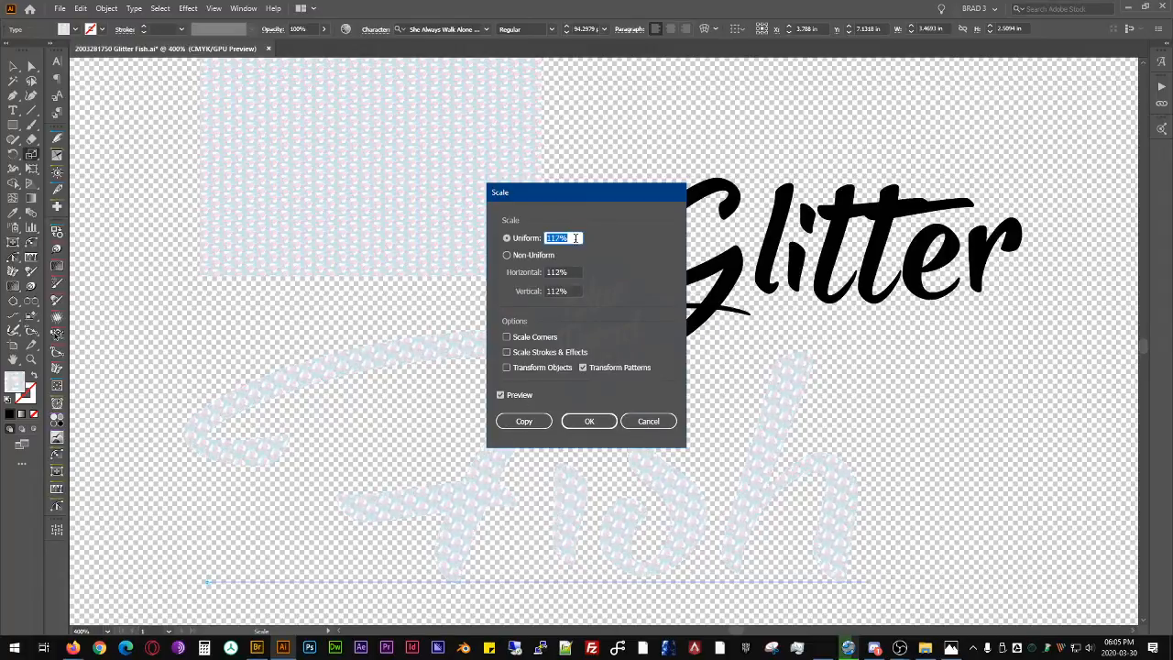
pyautogui.scroll(7, 575, 238)
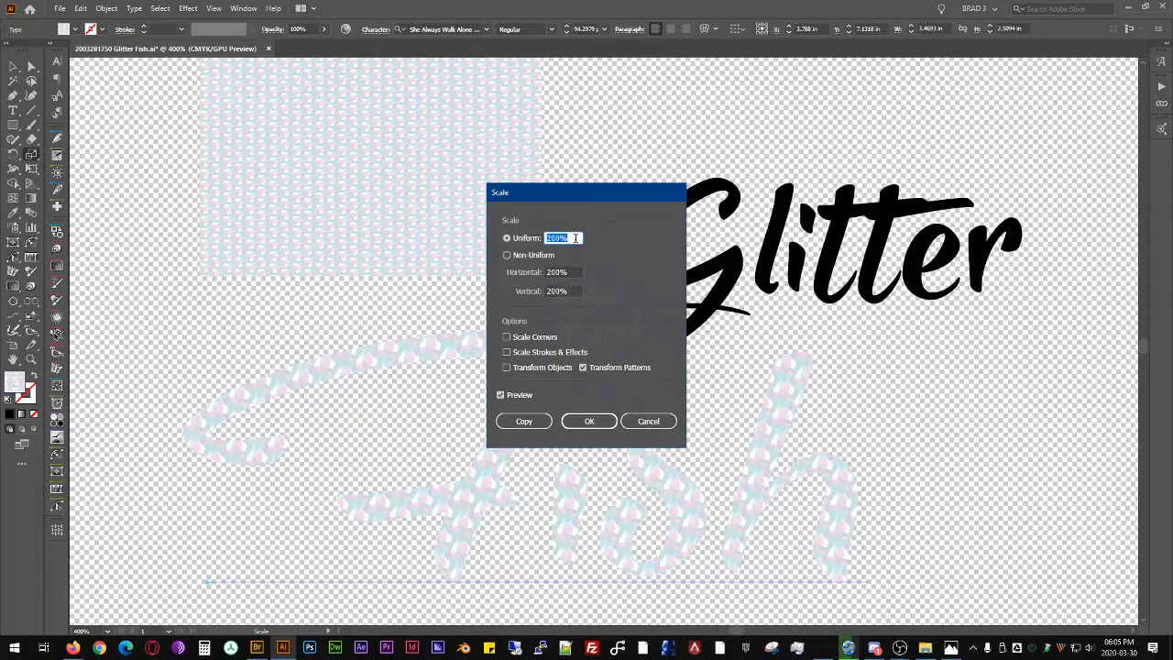
pyautogui.click(589, 420)
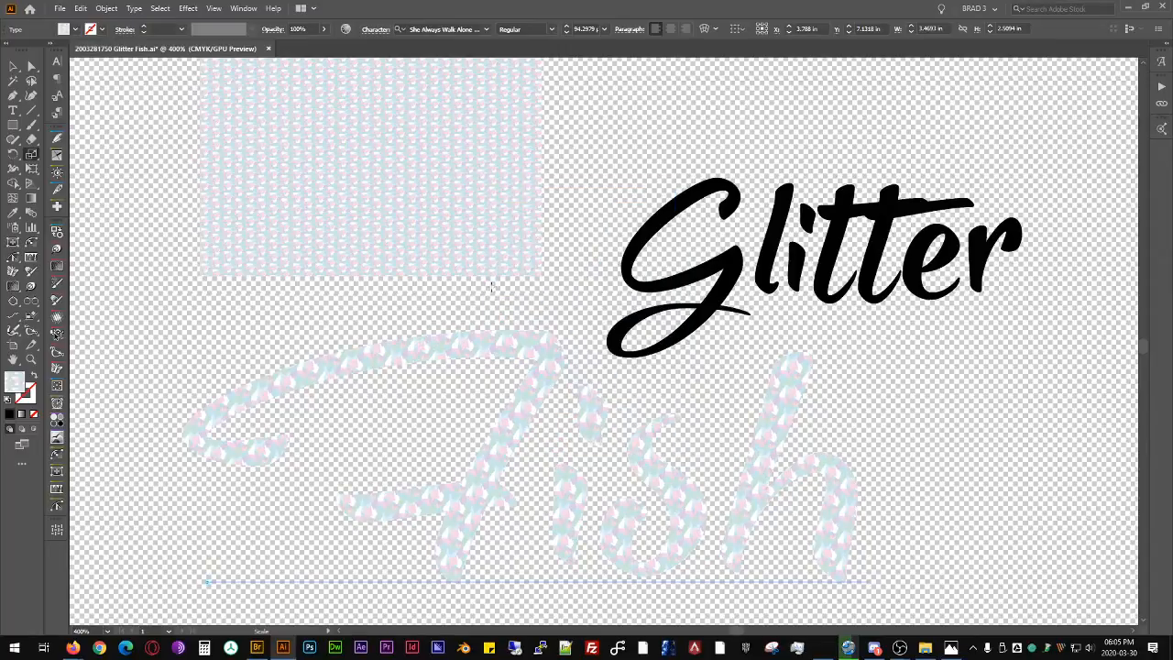
# Step: Delete the pattern-filled sample rectangle above the Fish lettering
pyautogui.press('v')
pyautogui.click(565, 286)
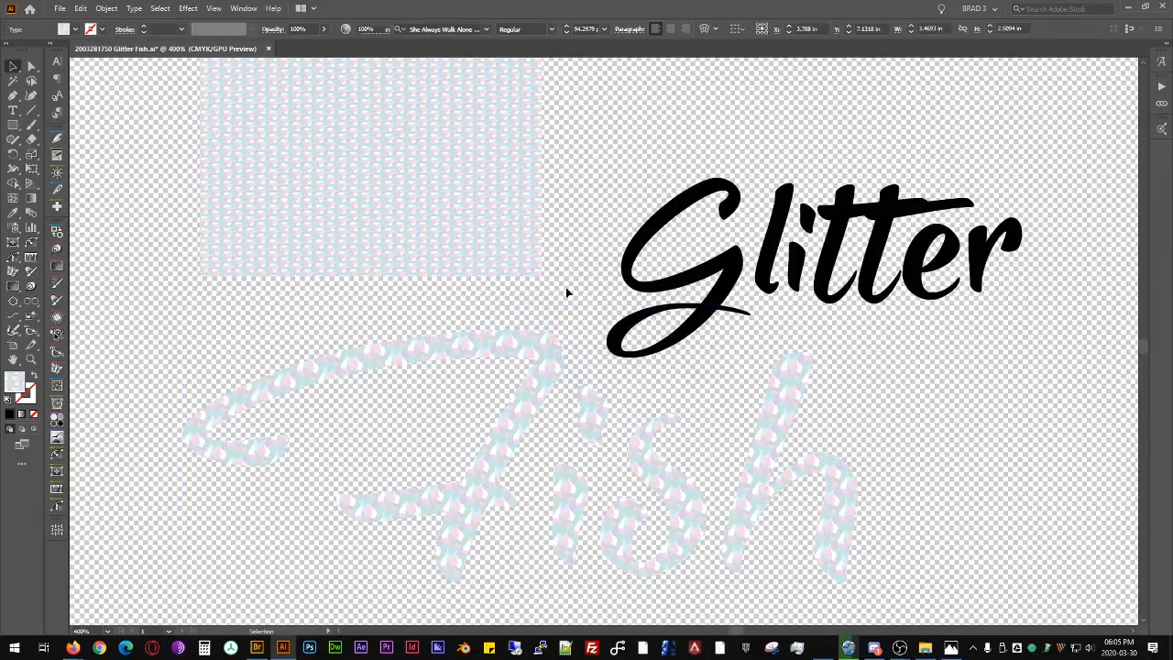
pyautogui.scroll(-2, 565, 286)
pyautogui.moveTo(584, 313); pyautogui.dragTo(561, 322)
pyautogui.scroll(3, 547, 329)
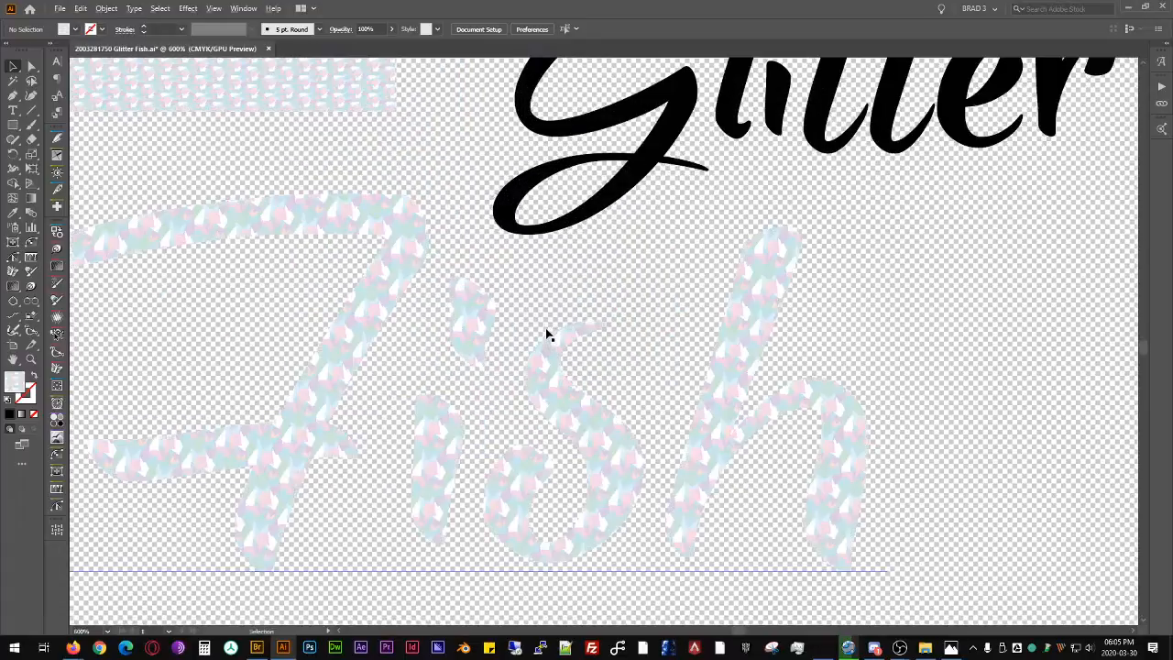
pyautogui.moveTo(505, 375); pyautogui.dragTo(629, 282)
pyautogui.scroll(-2, 606, 278)
pyautogui.scroll(1, 589, 262)
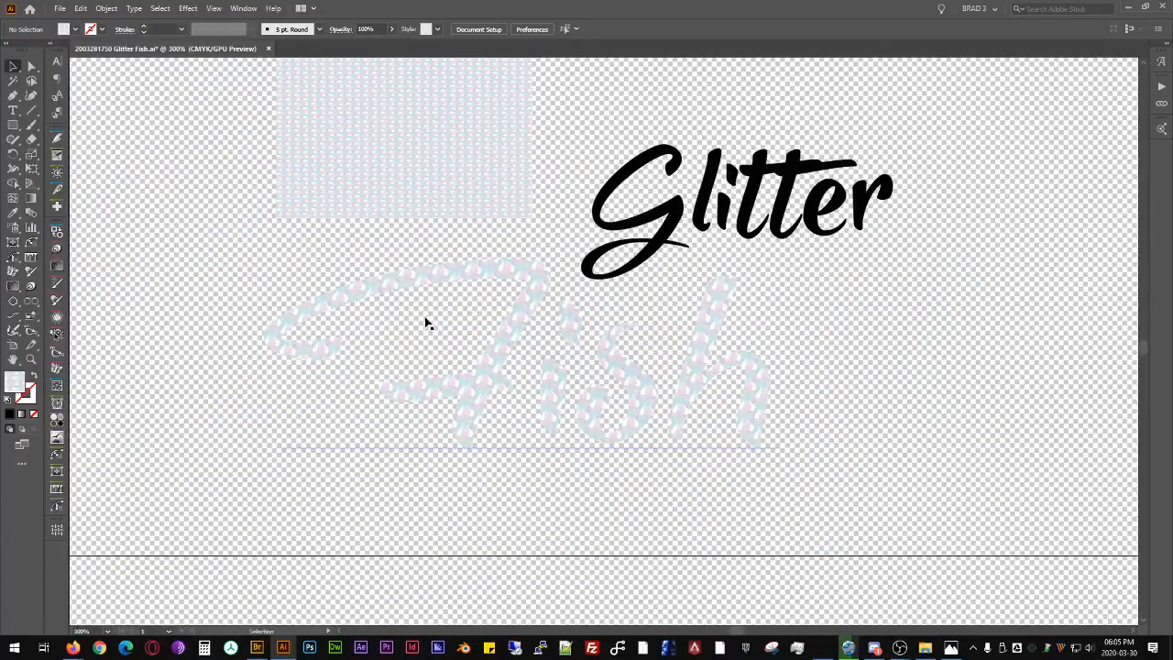
pyautogui.click(482, 122)
pyautogui.press('Delete')
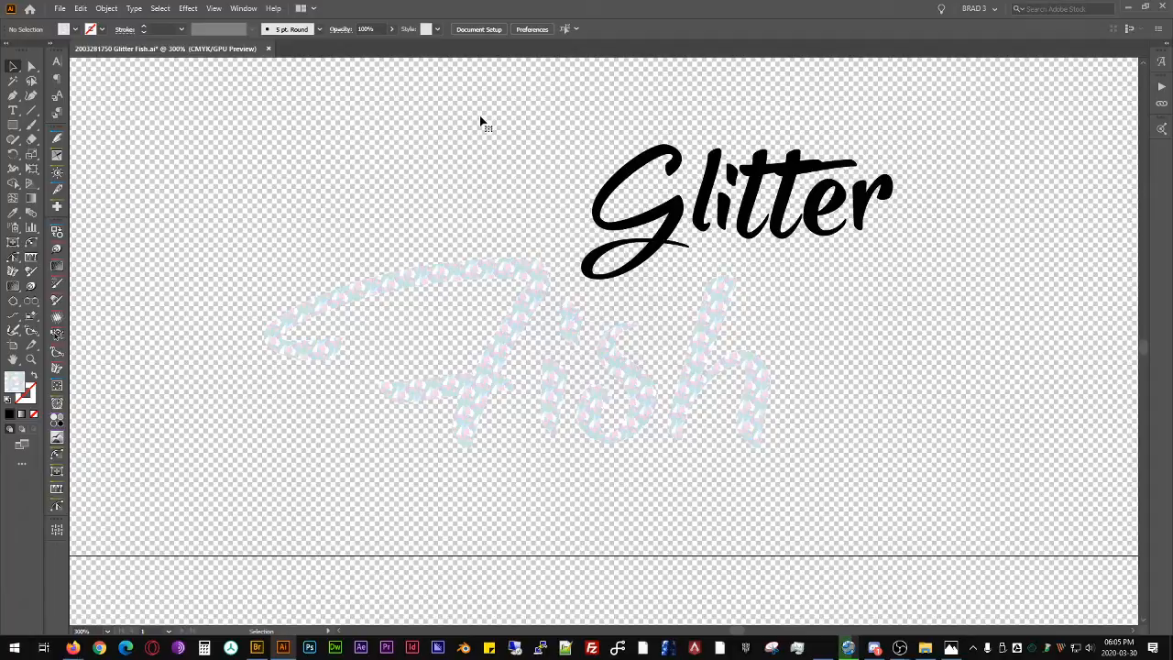
# Step: Move the grouped glitter tile artwork to the left, clear of the space above the Glitter lettering
pyautogui.click(630, 327)
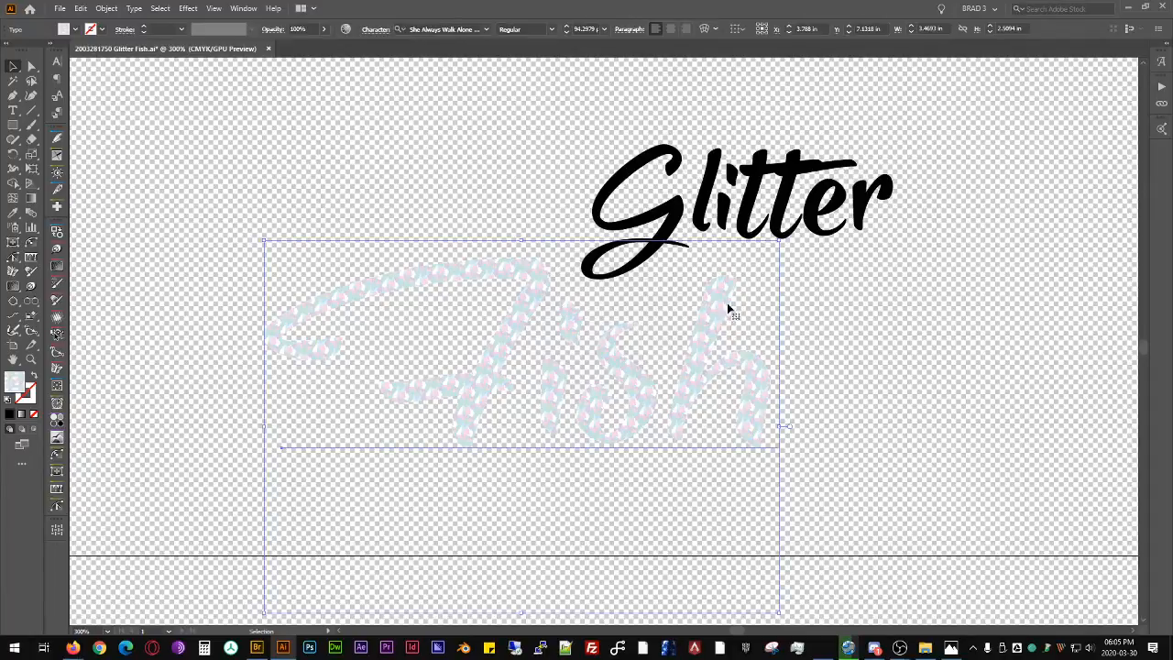
pyautogui.click(937, 281)
pyautogui.moveTo(973, 292); pyautogui.dragTo(880, 404)
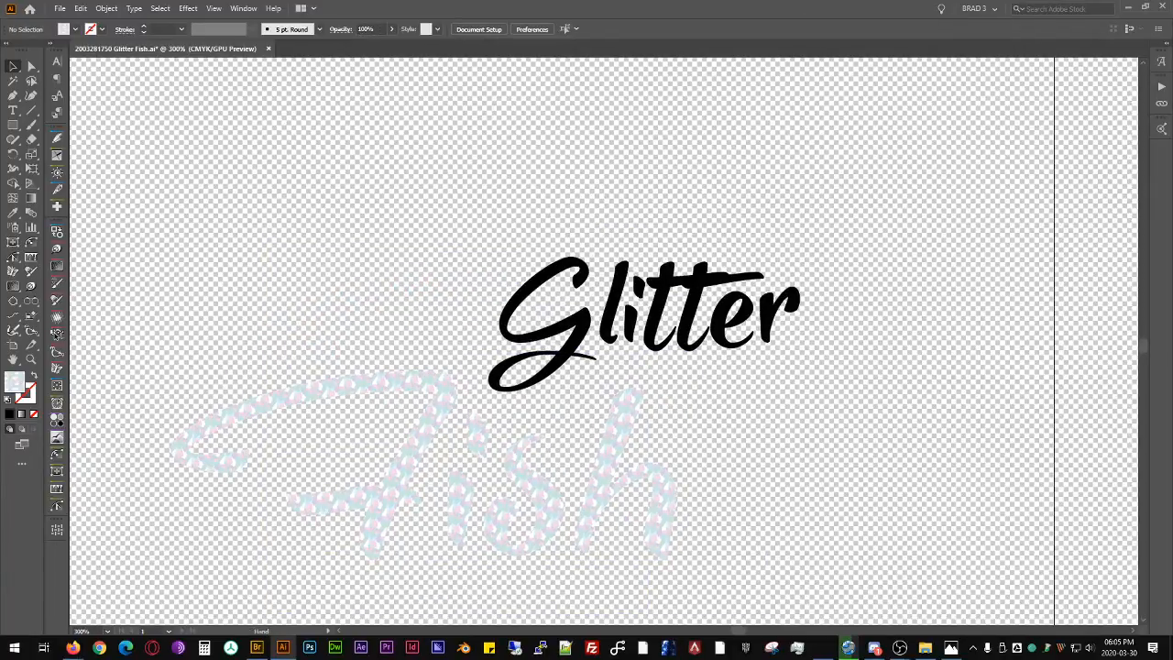
pyautogui.moveTo(623, 121); pyautogui.dragTo(839, 262)
pyautogui.click(809, 200)
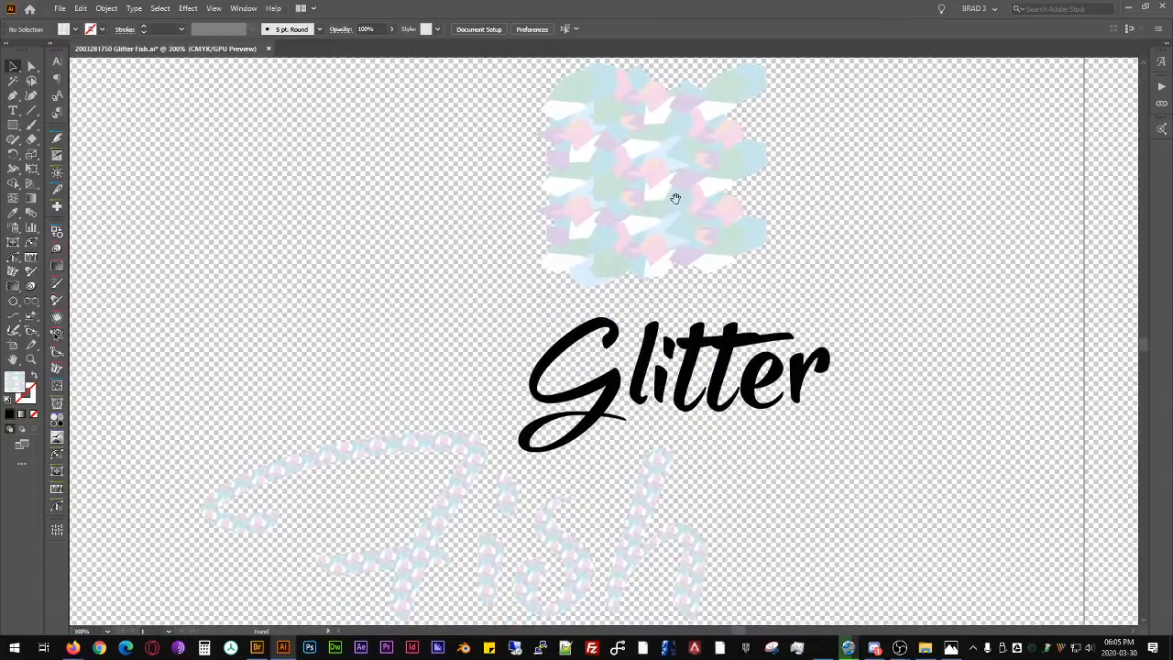
pyautogui.moveTo(623, 287); pyautogui.dragTo(621, 207)
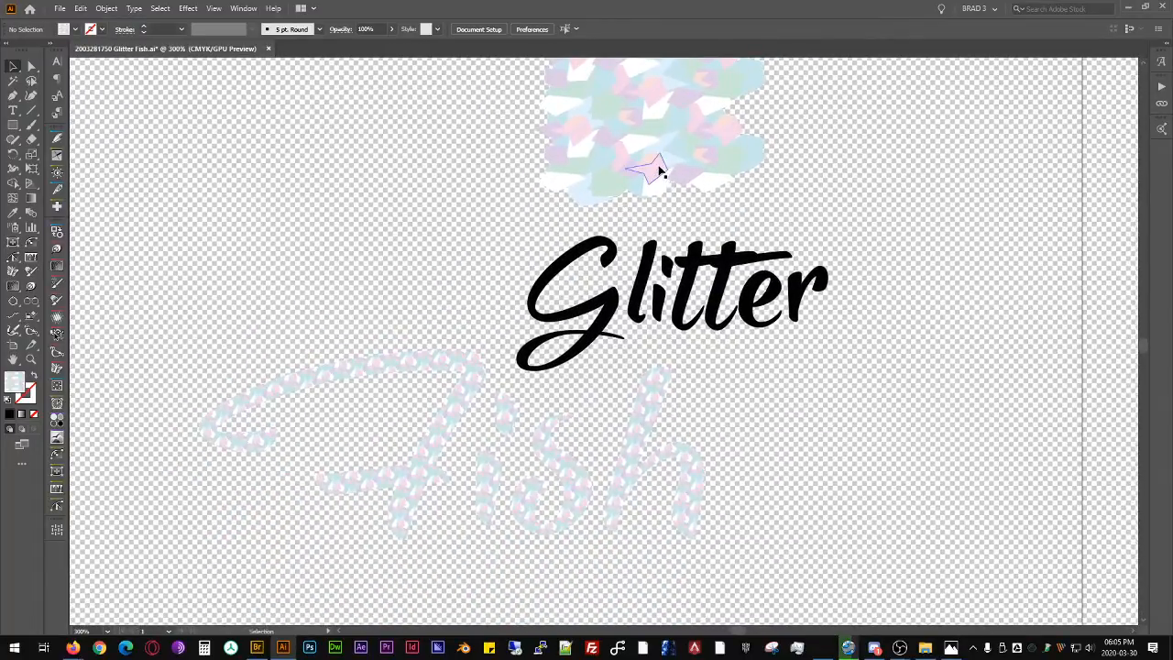
pyautogui.moveTo(654, 170); pyautogui.dragTo(494, 227)
pyautogui.click(629, 190)
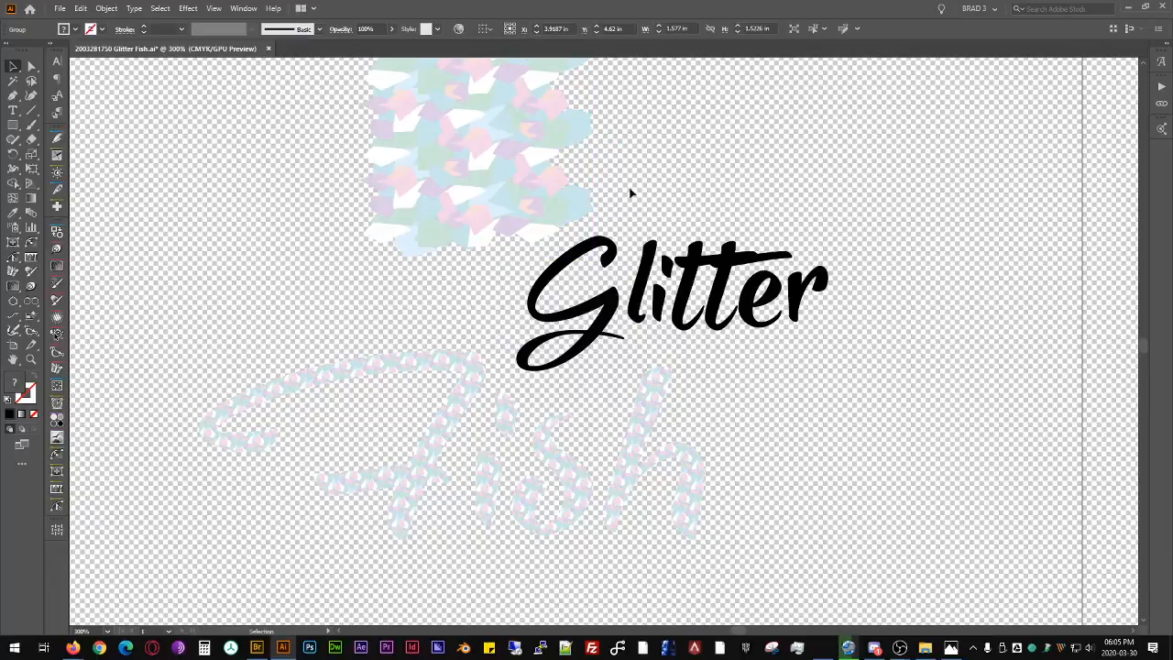
# Step: Place two enlarged copies of the pink pointed shard beside the tile artwork and fill the front one with bright magenta
pyautogui.keyDown('ctrl'); pyautogui.click(482, 219); pyautogui.keyUp('ctrl')
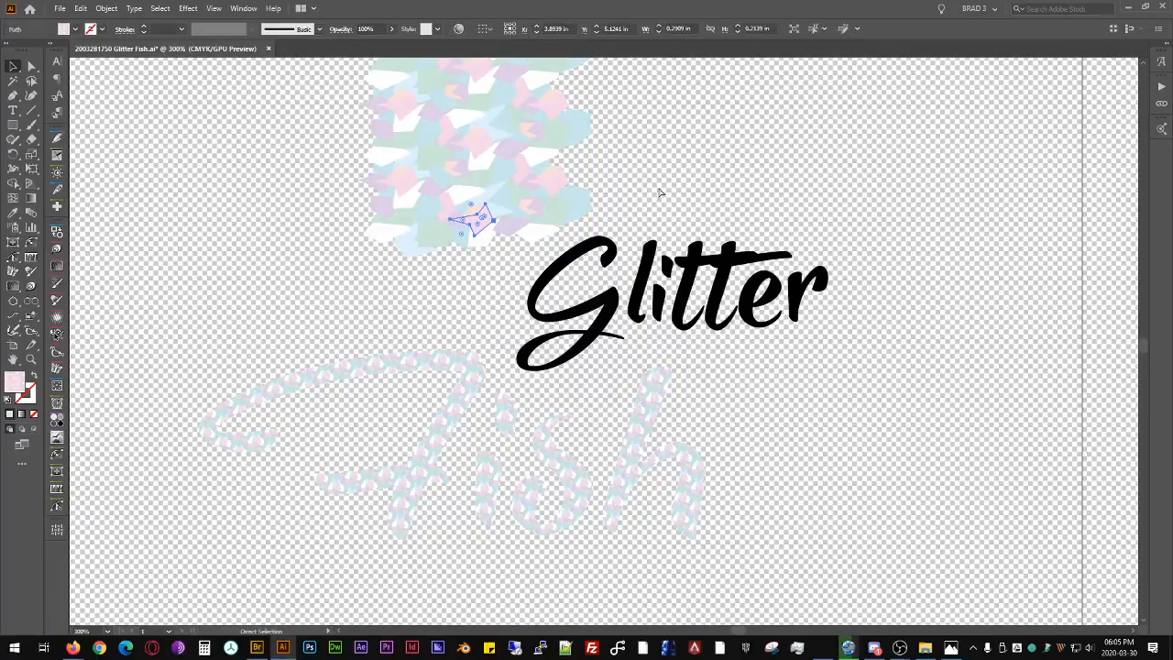
pyautogui.hotkey('ctrl', 'x')
pyautogui.hotkey('ctrl', 'v')
pyautogui.moveTo(612, 342); pyautogui.dragTo(746, 157)
pyautogui.click(729, 167)
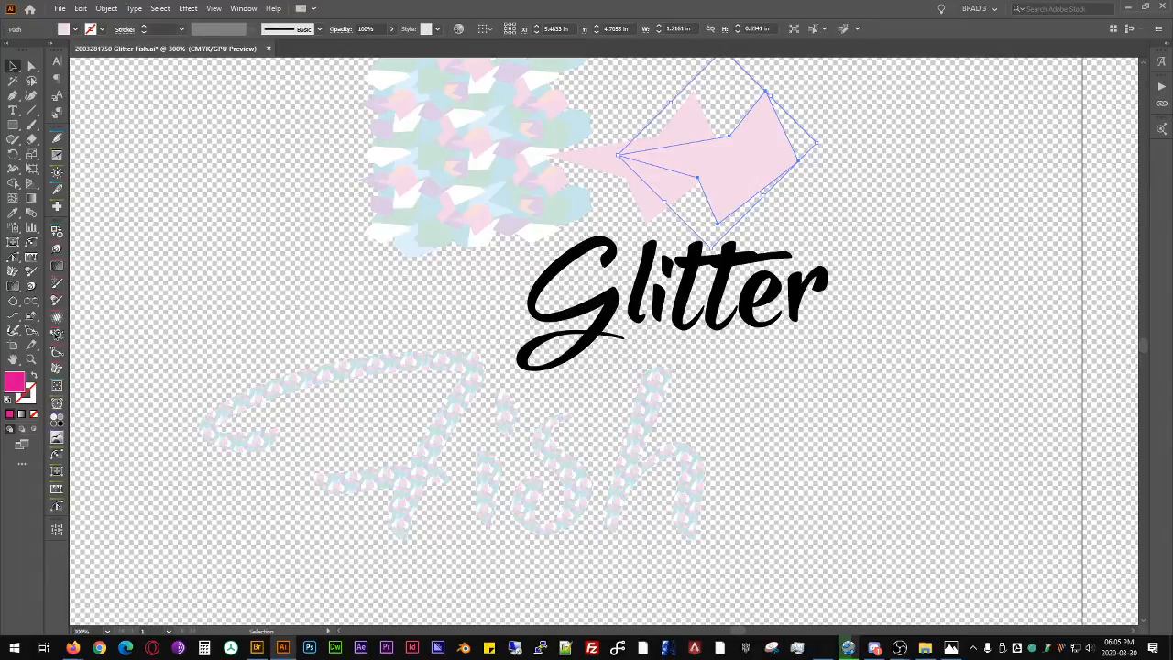
pyautogui.click(939, 206)
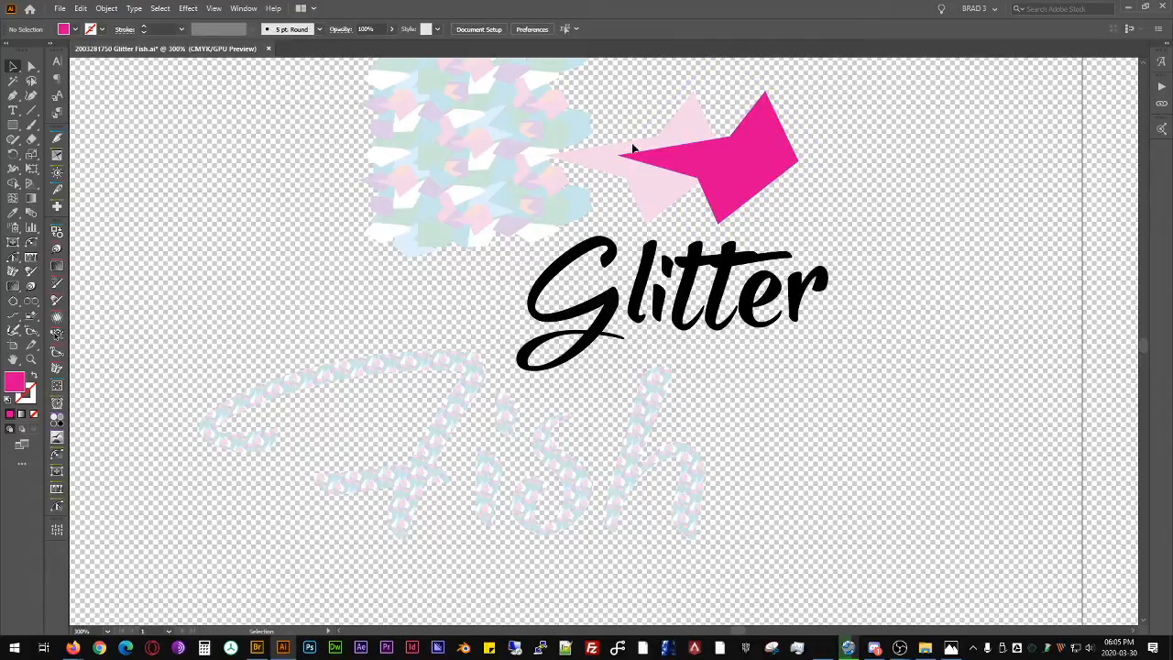
pyautogui.moveTo(793, 358); pyautogui.dragTo(844, 316)
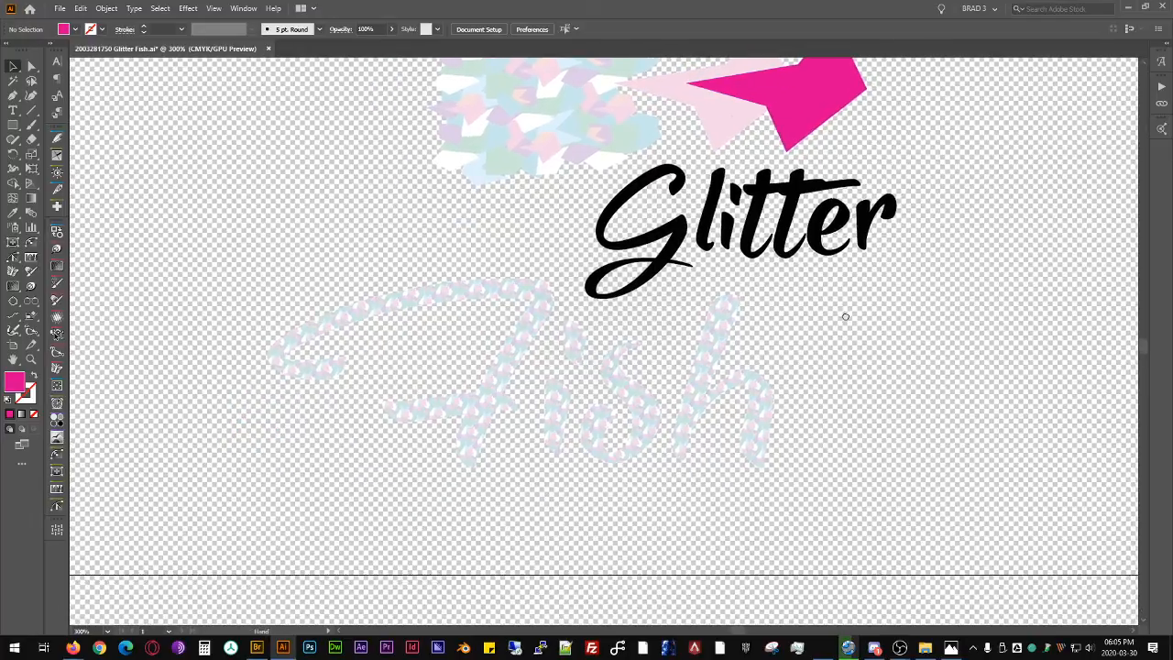
pyautogui.scroll(3, 1008, 120)
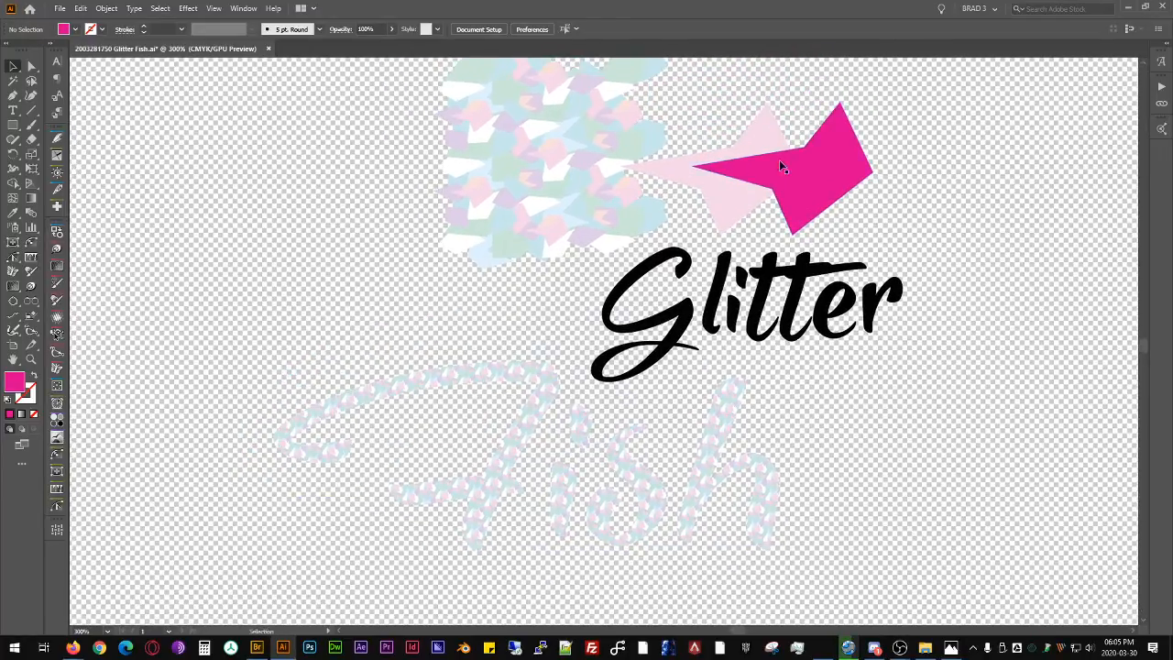
# Step: Save the pale pink shard's fill as a global process swatch C=0 M=18 Y=0 K=0
pyautogui.press('a')
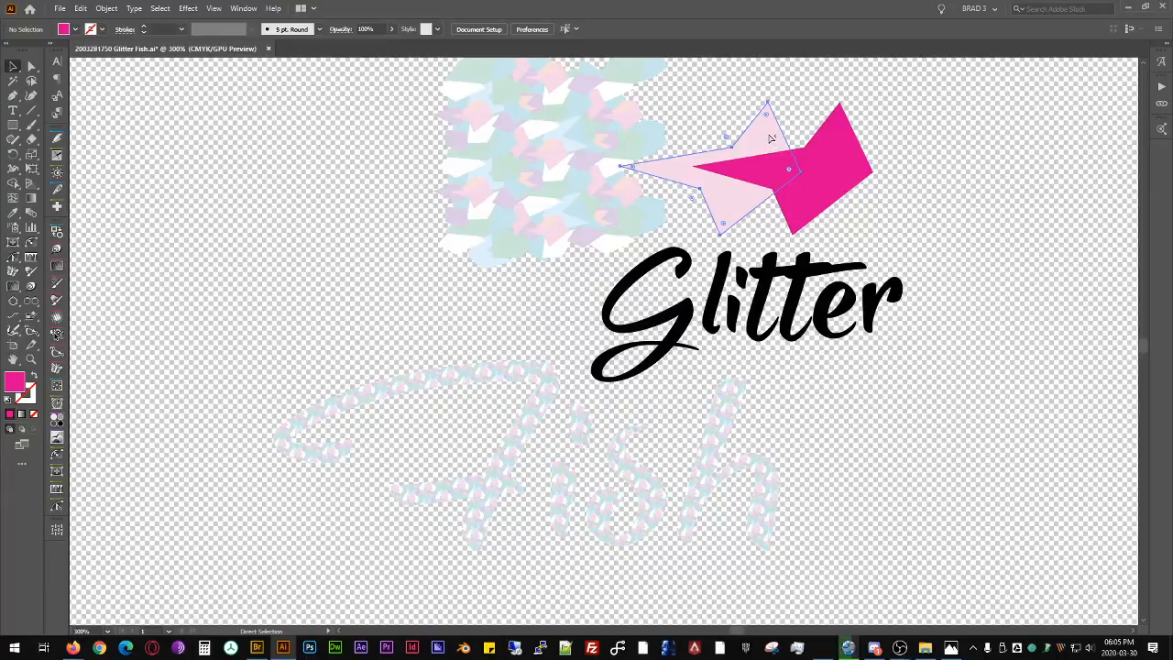
pyautogui.click(770, 137)
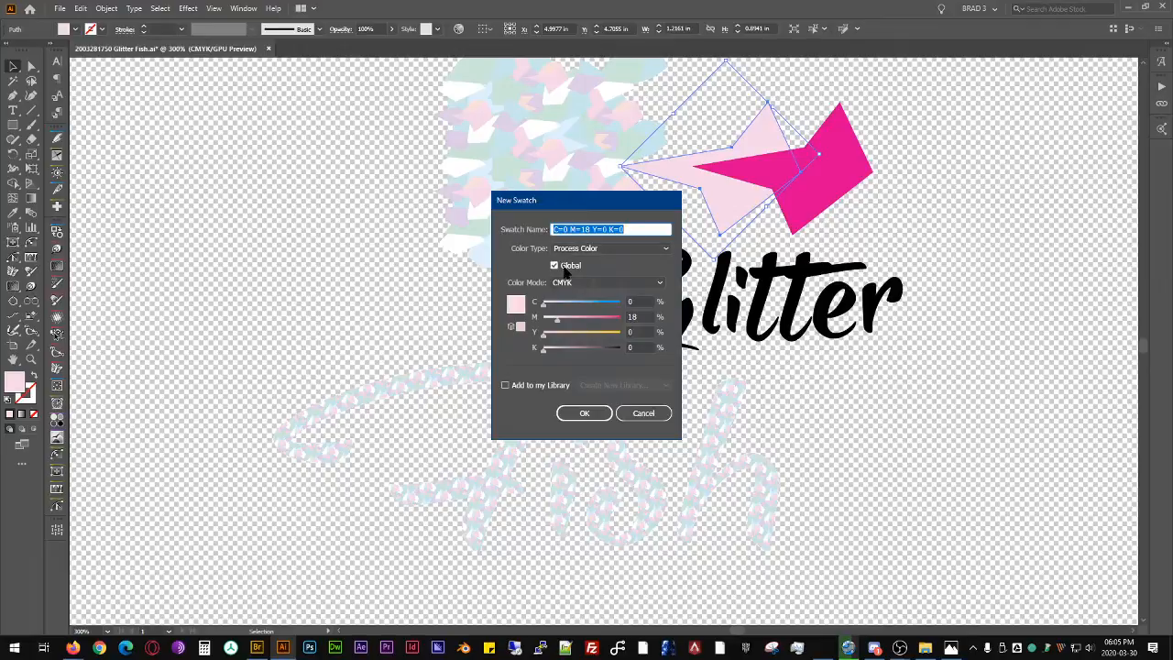
pyautogui.click(605, 413)
# Step: Make the CMYK Magenta swatch used by the front shard a global colour and deselect the shard
pyautogui.click(813, 193)
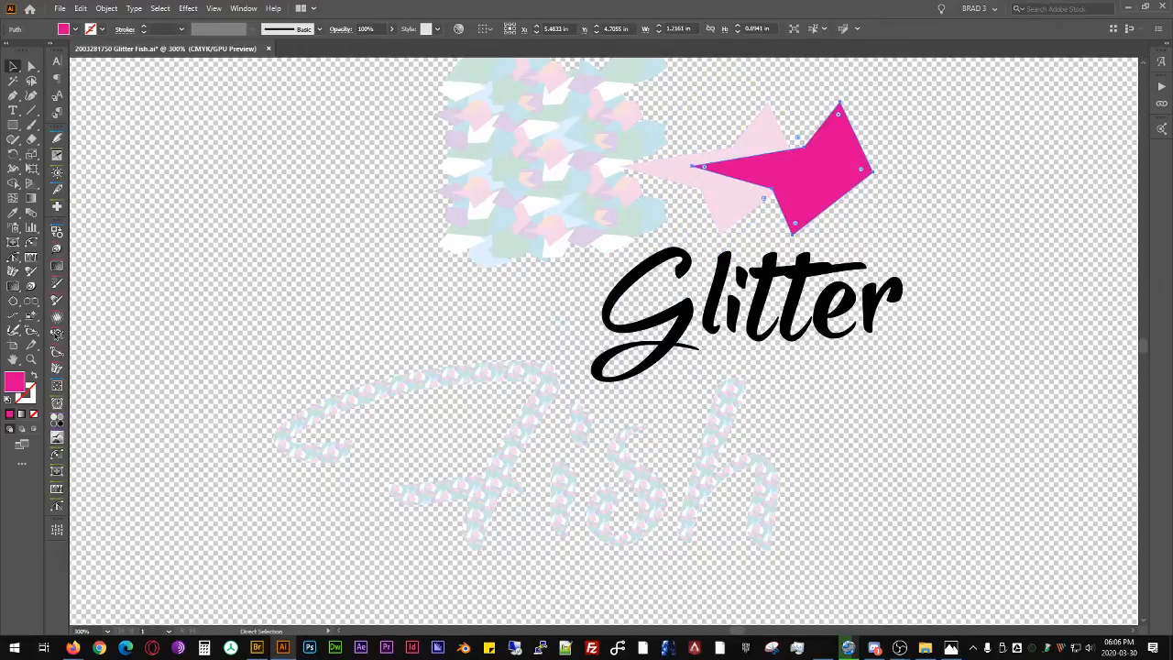
pyautogui.doubleClick(524, 300)
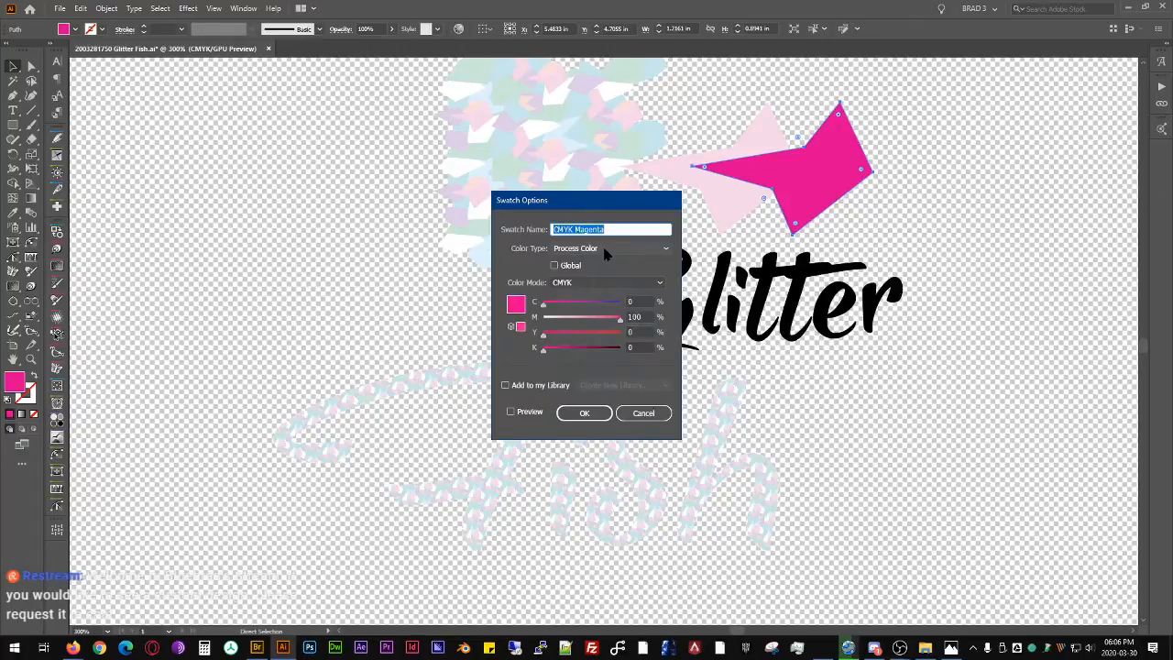
pyautogui.click(576, 271)
pyautogui.click(584, 413)
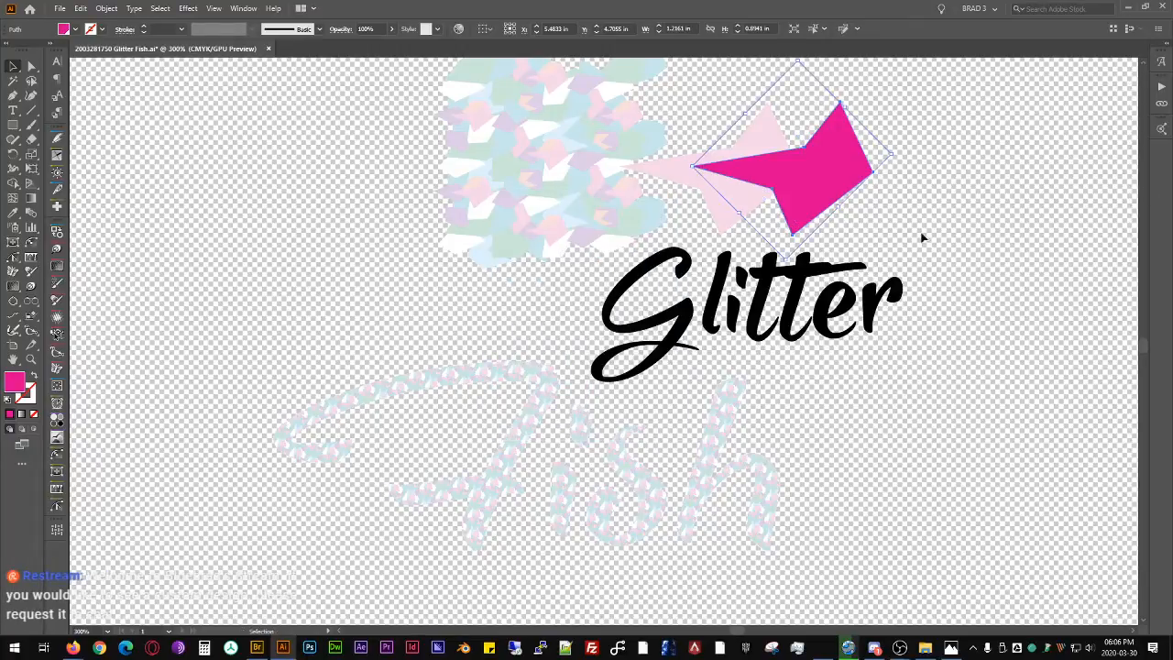
pyautogui.click(968, 199)
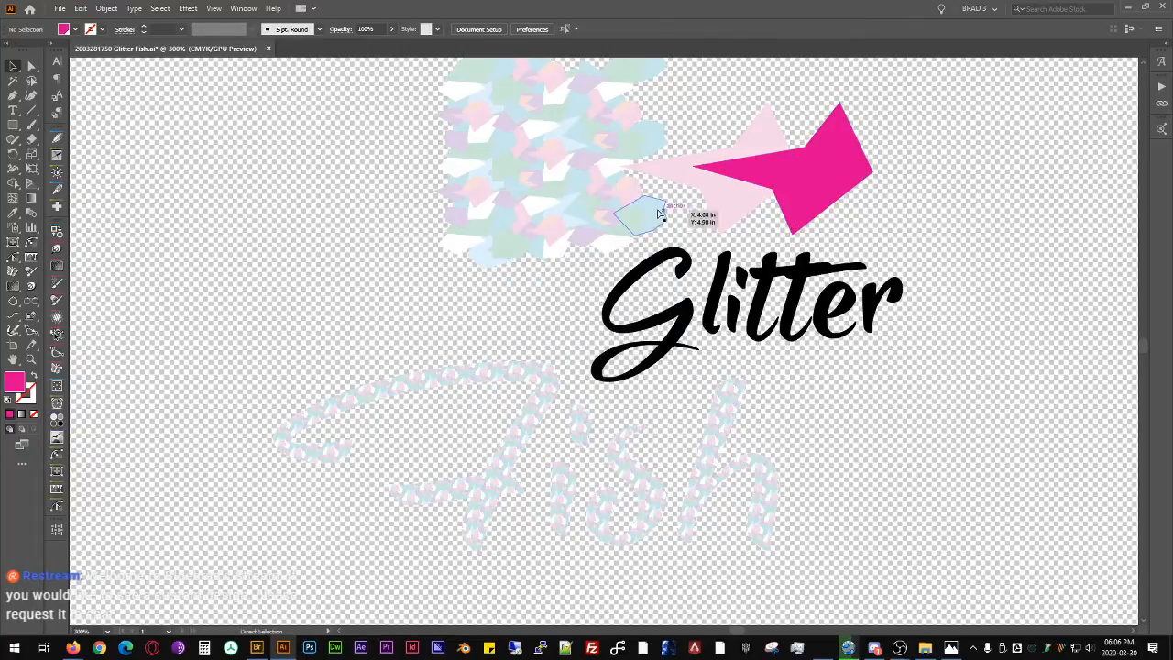
# Step: Place two enlarged copies of the tile's pale blue polygon above the pink shards and fill the front one with bright blue
pyautogui.click(664, 220)
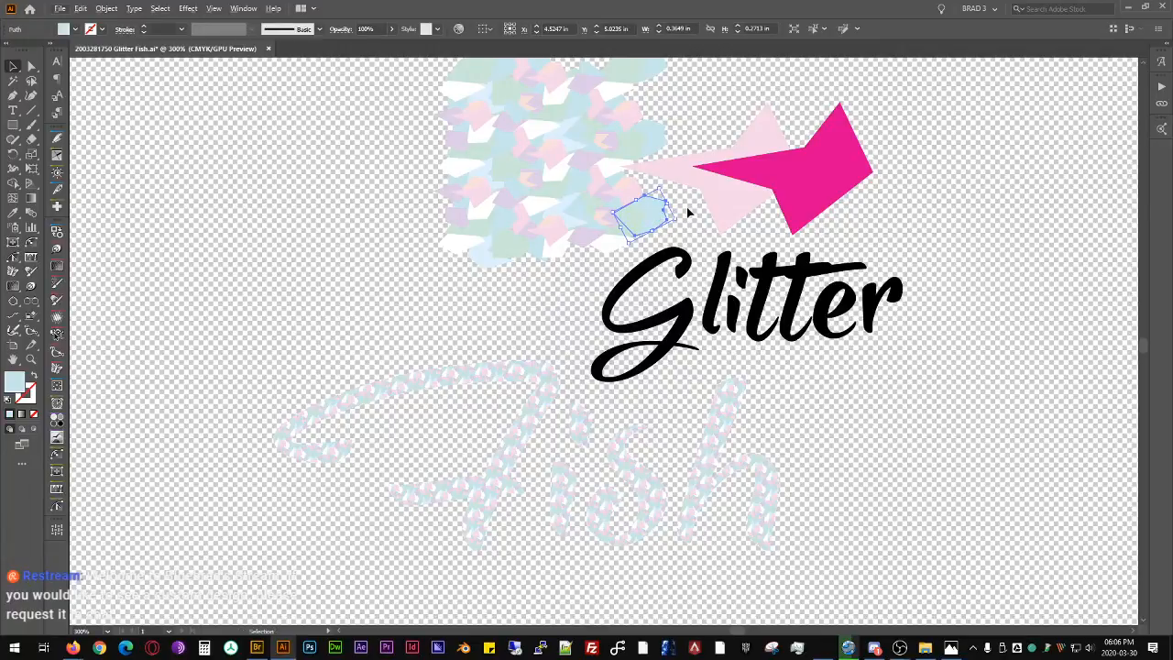
pyautogui.hotkey('ctrl', 'x')
pyautogui.hotkey('ctrl', 'v')
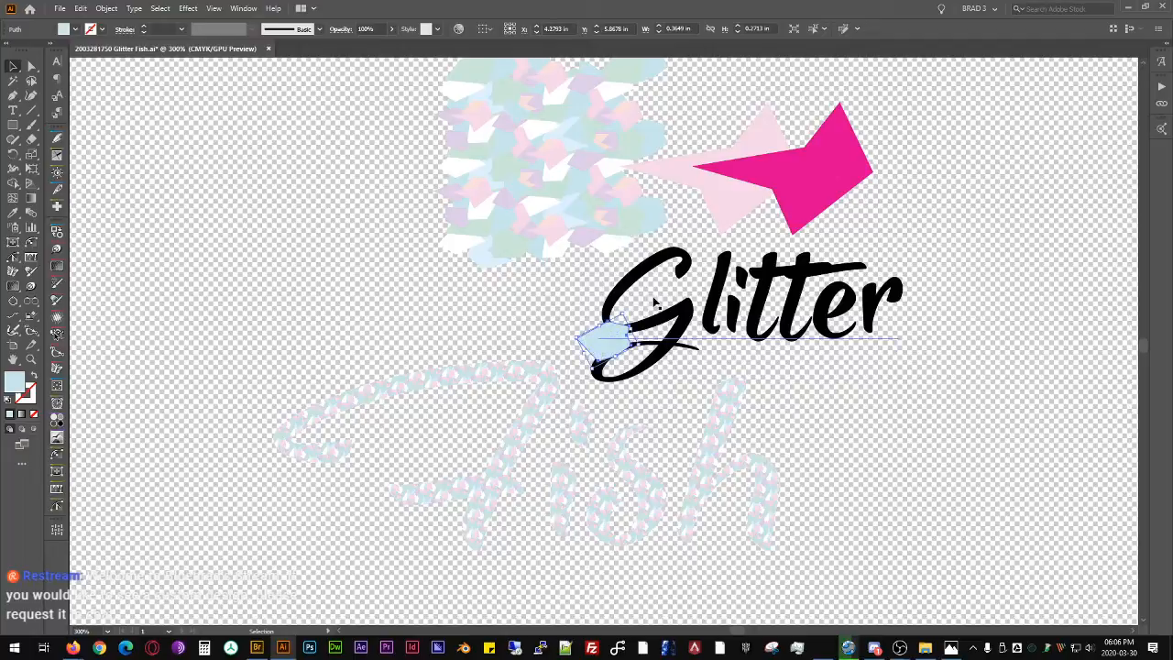
pyautogui.moveTo(619, 359); pyautogui.dragTo(903, 101)
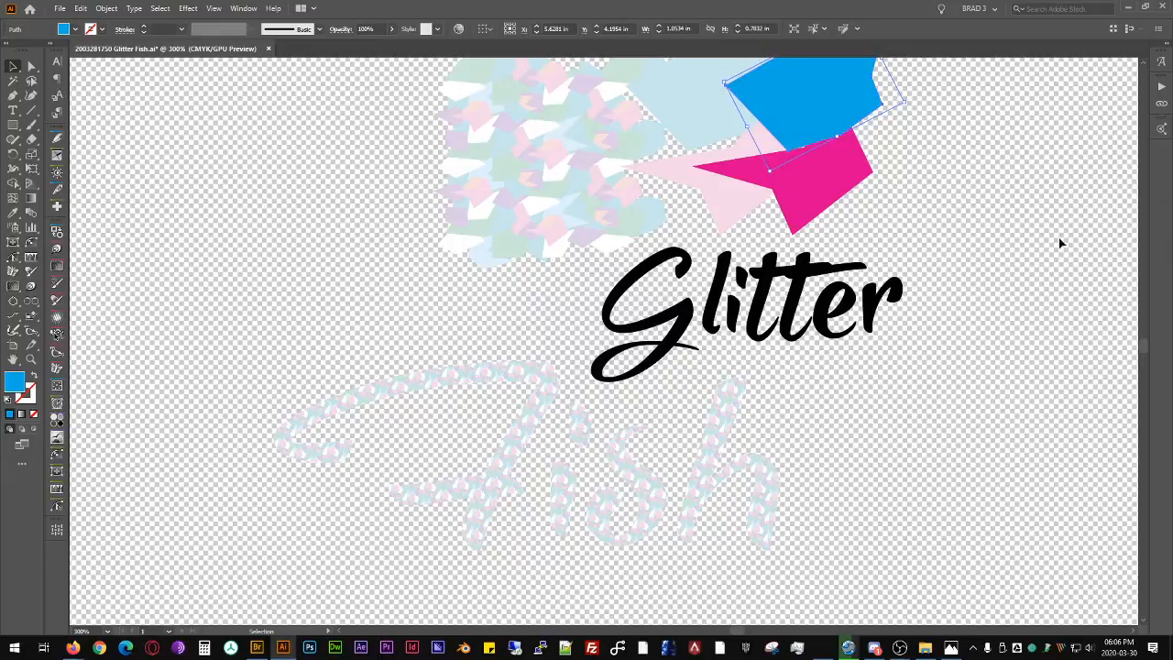
pyautogui.click(951, 167)
pyautogui.moveTo(949, 163); pyautogui.dragTo(847, 273)
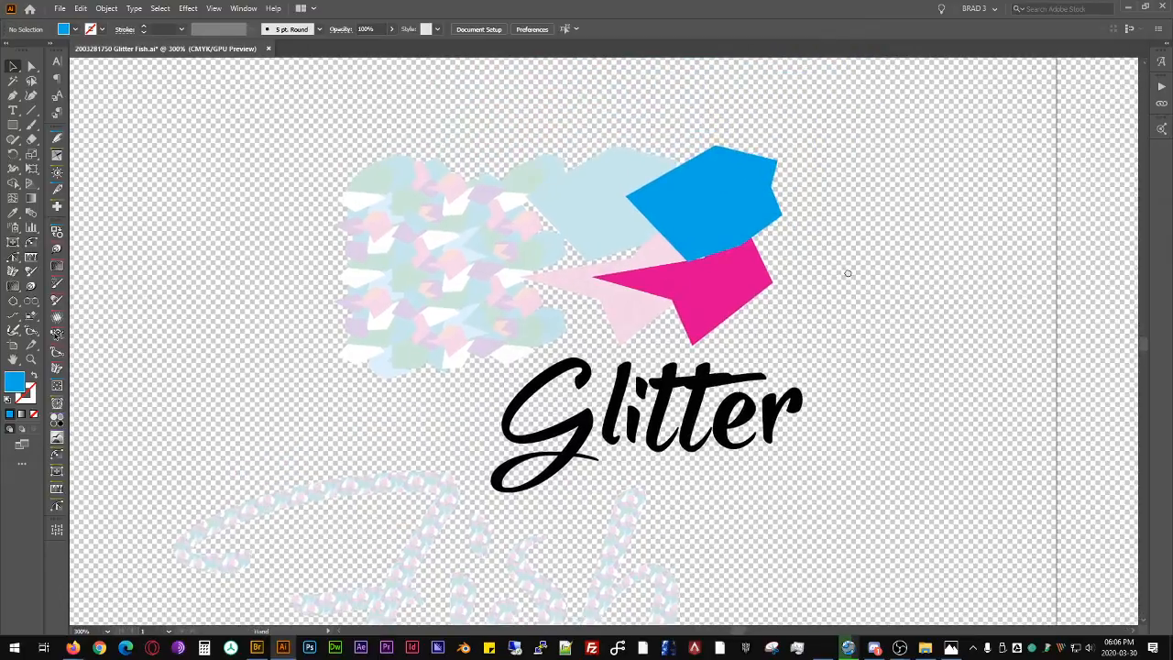
# Step: Change the front blue polygon to C=62 M=0 Y=7 K=16 and save both polygons' fills as swatches, the pale one as global C=22 M=0 Y=7 K=0
pyautogui.click(715, 189)
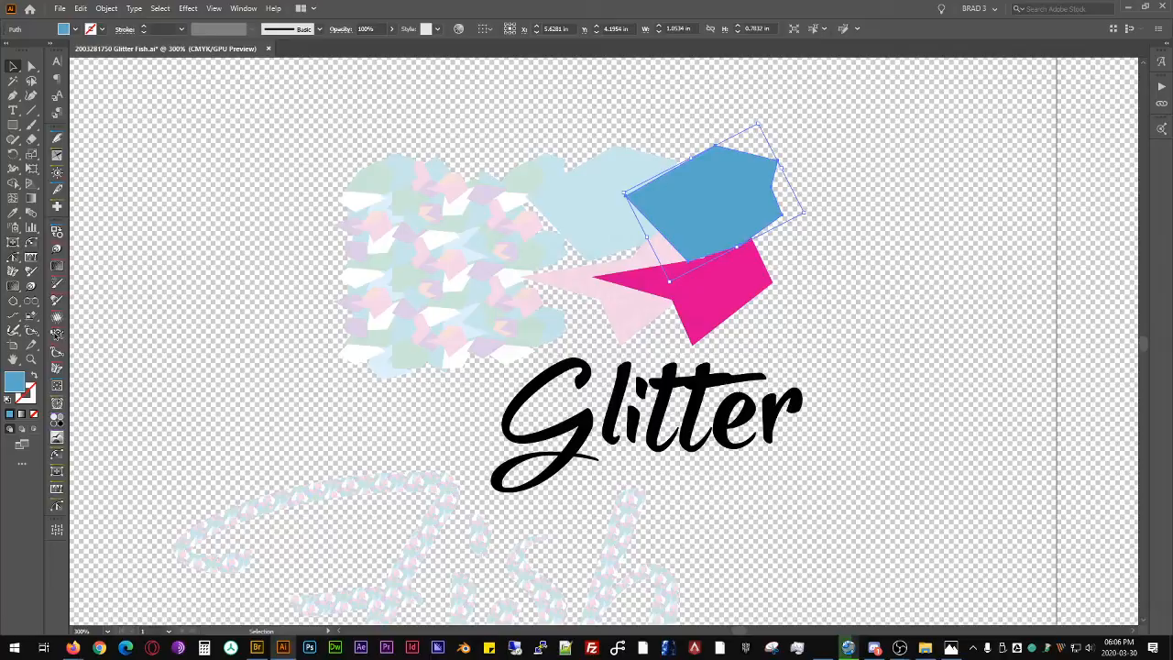
pyautogui.click(588, 411)
pyautogui.click(585, 172)
pyautogui.press('F2')
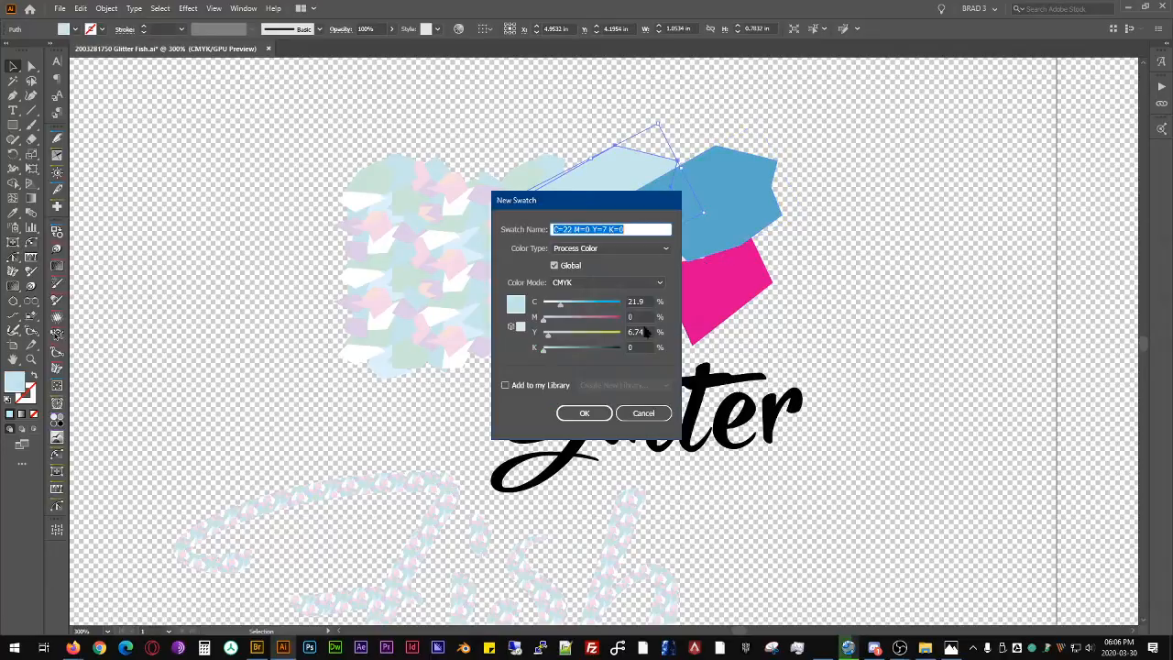
pyautogui.click(585, 415)
pyautogui.click(852, 298)
# Step: Start Recolor Artwork on the Fish lettering and assign the C=22 M=0 Y=7 K=0 swatch to its pale blue
pyautogui.press('space')
pyautogui.moveTo(799, 345); pyautogui.dragTo(875, 263)
pyautogui.press('space')
pyautogui.moveTo(741, 199); pyautogui.dragTo(842, 35)
pyautogui.click(565, 296)
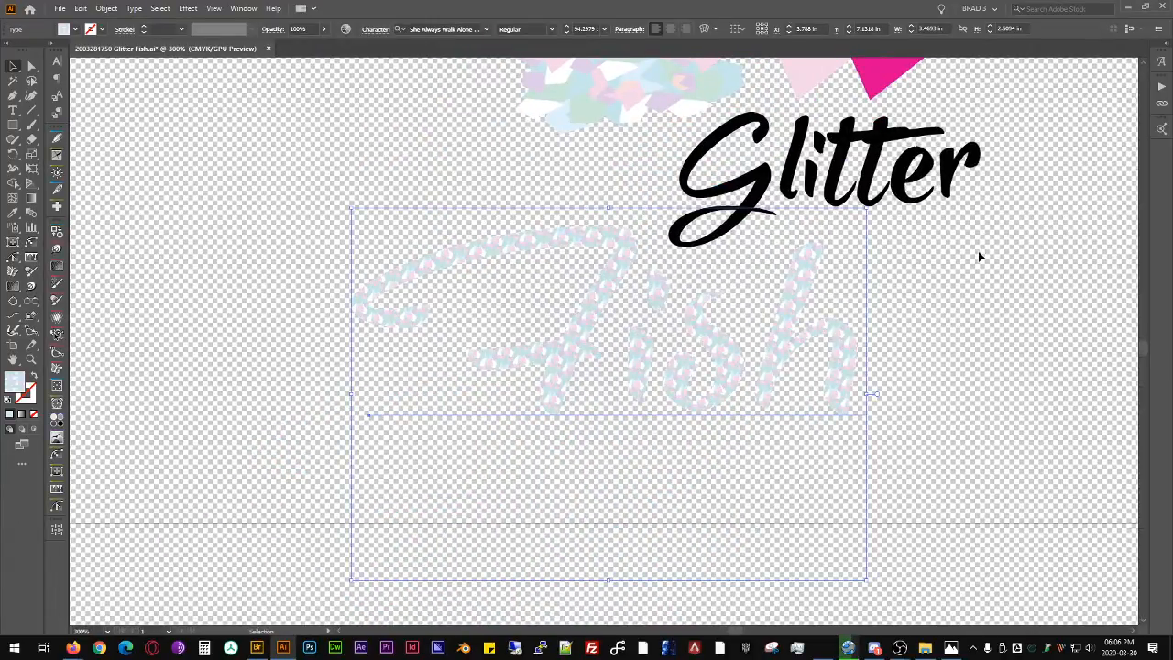
pyautogui.click(347, 29)
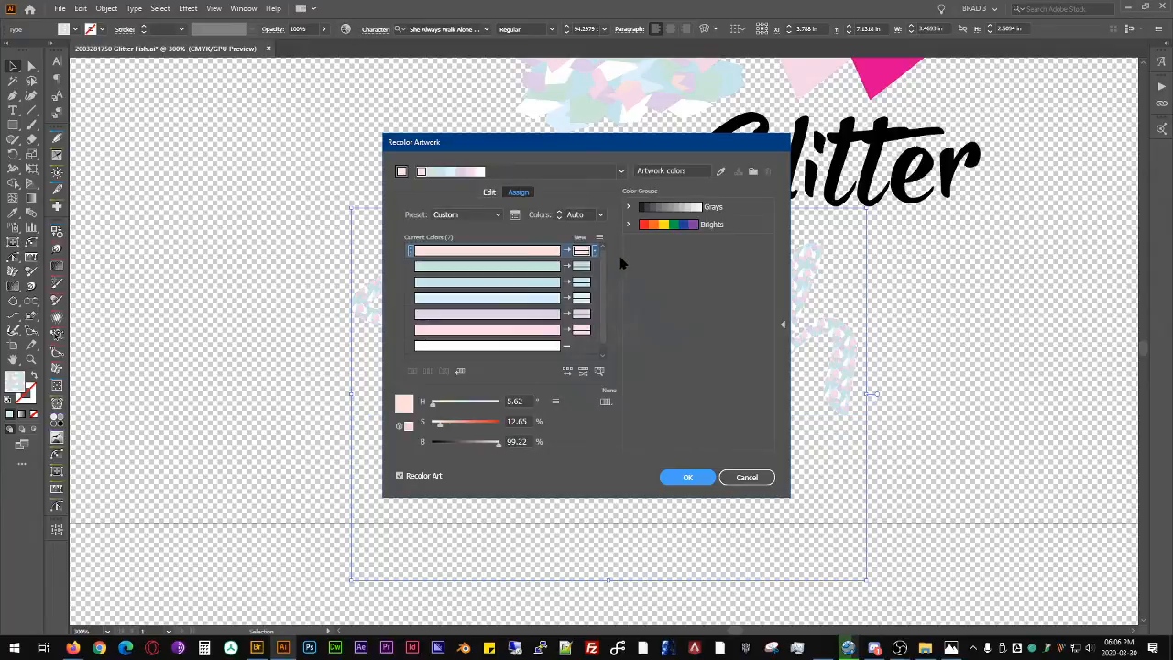
pyautogui.click(581, 283)
pyautogui.click(716, 281)
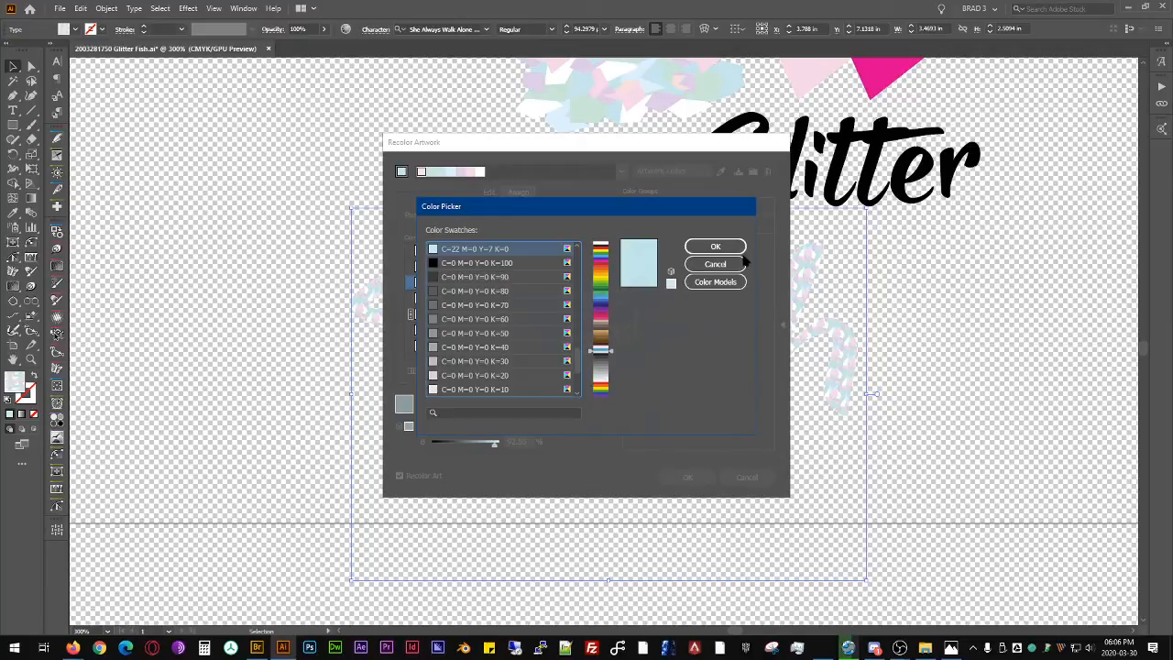
pyautogui.click(715, 248)
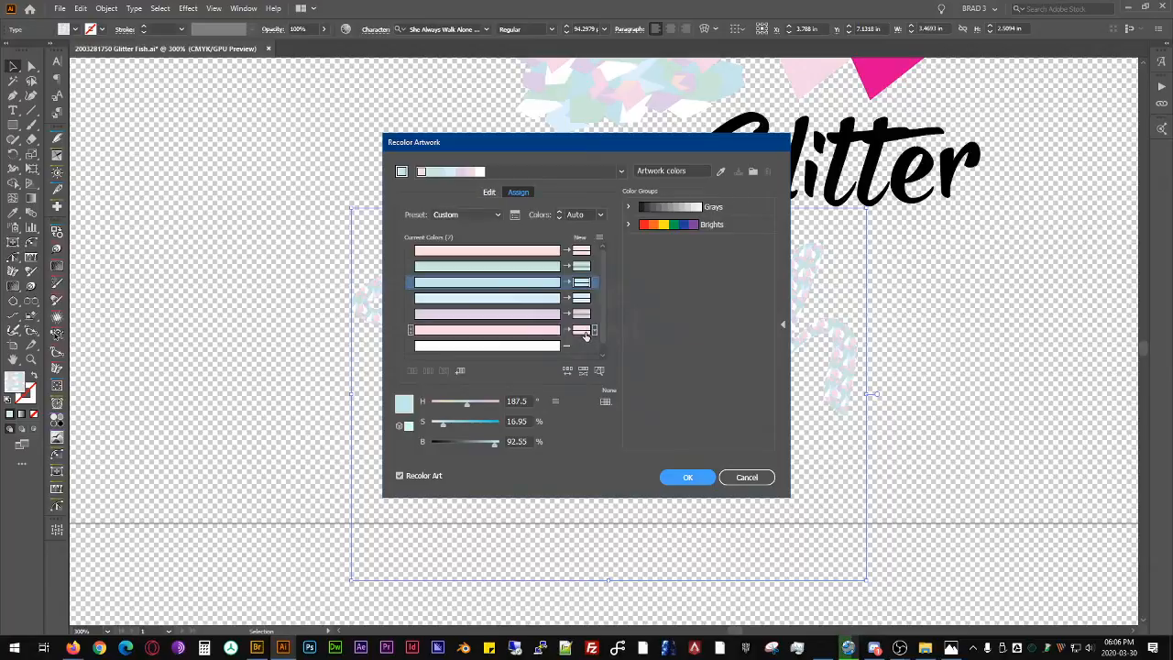
# Step: Assign the C=0 M=18 Y=0 K=0 swatch to the pattern's pink, apply the recolouring and deselect the Fish lettering
pyautogui.doubleClick(583, 332)
pyautogui.click(715, 282)
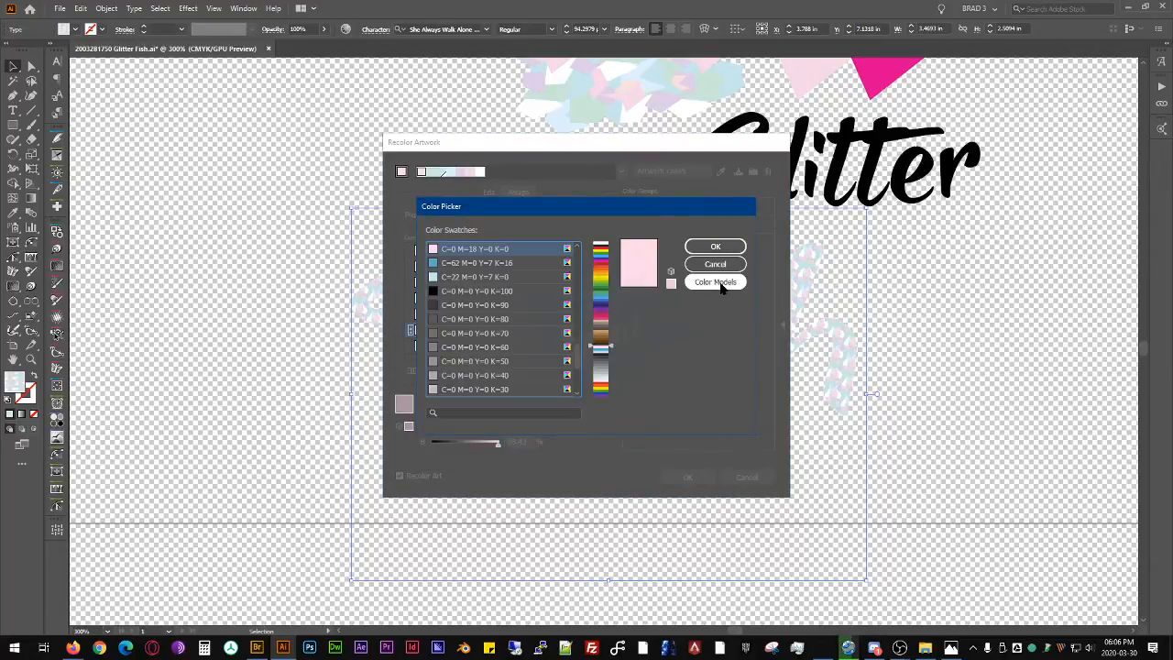
pyautogui.click(707, 247)
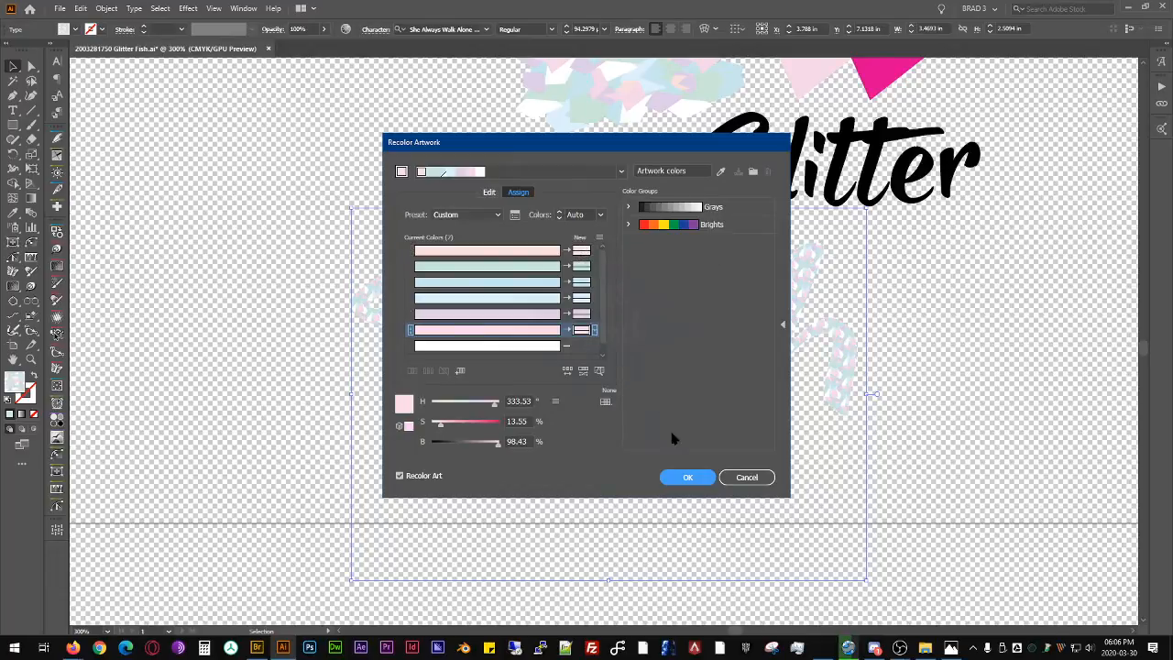
pyautogui.click(687, 478)
pyautogui.click(983, 369)
pyautogui.moveTo(927, 326); pyautogui.dragTo(807, 381)
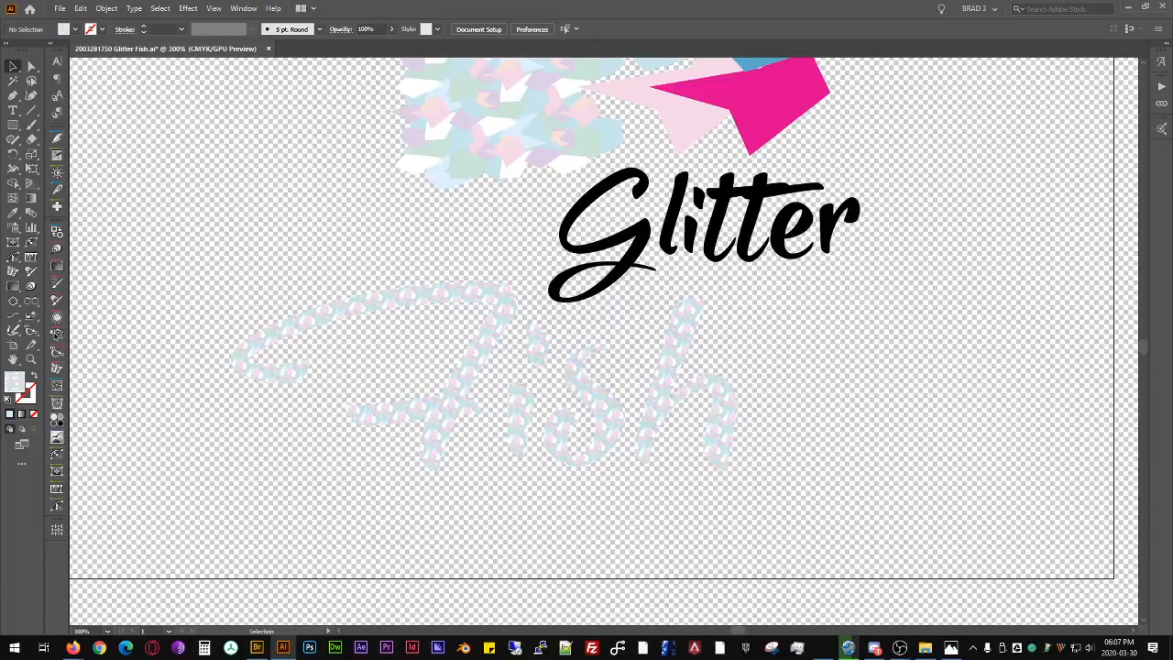
# Step: Try changing the C=22 M=0 Y=7 K=0 global swatch to 100% yellow with preview on, and discard the change
pyautogui.moveTo(1171, 174); pyautogui.dragTo(883, 254)
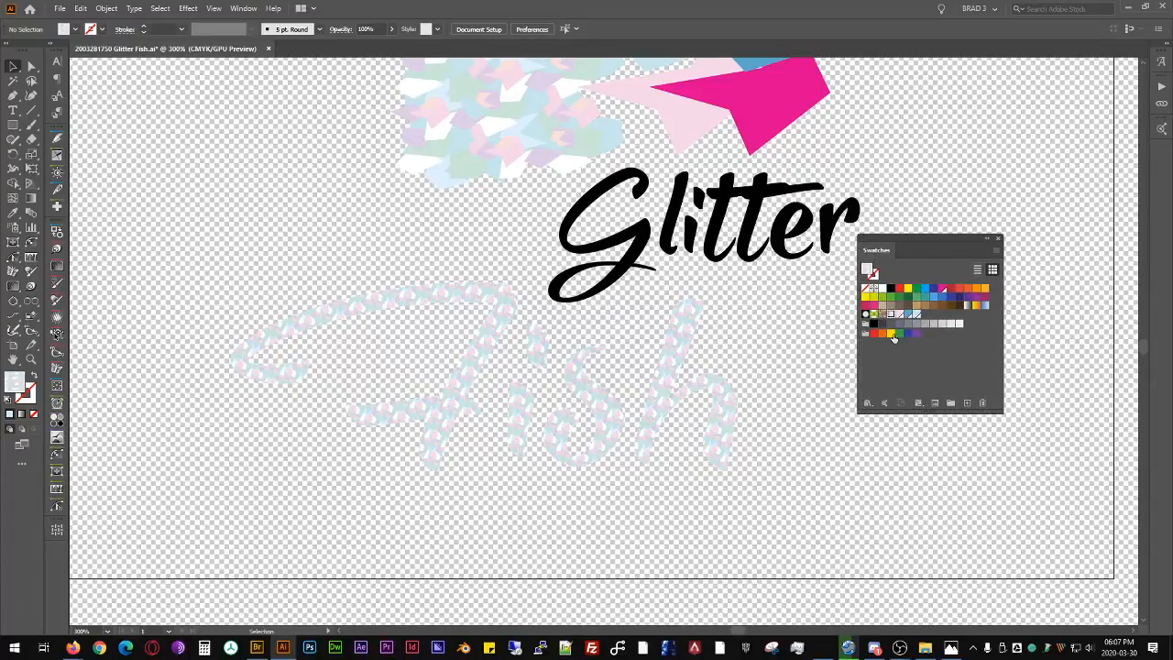
pyautogui.doubleClick(916, 313)
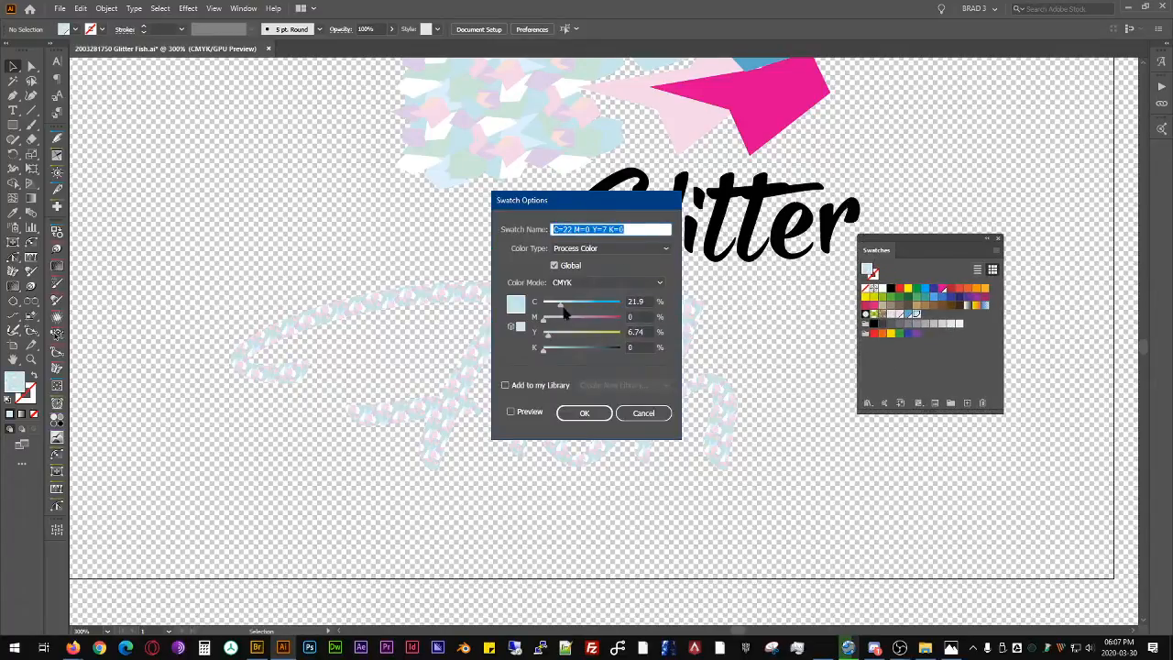
pyautogui.moveTo(564, 317); pyautogui.dragTo(671, 341)
pyautogui.click(524, 412)
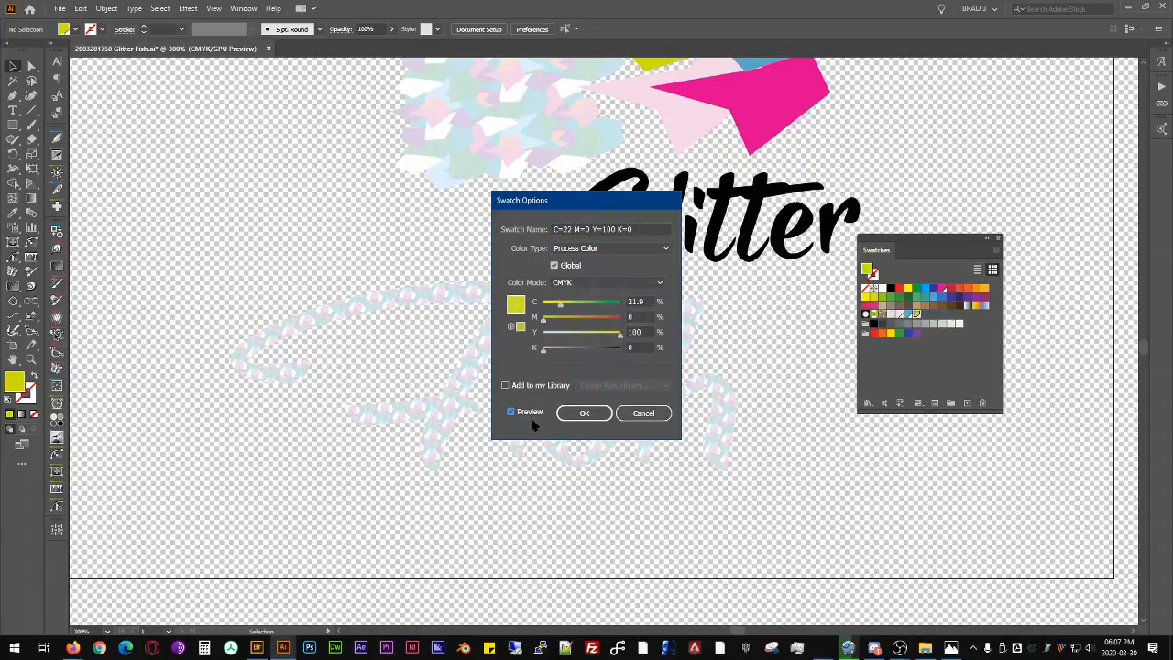
pyautogui.moveTo(593, 207); pyautogui.dragTo(797, 273)
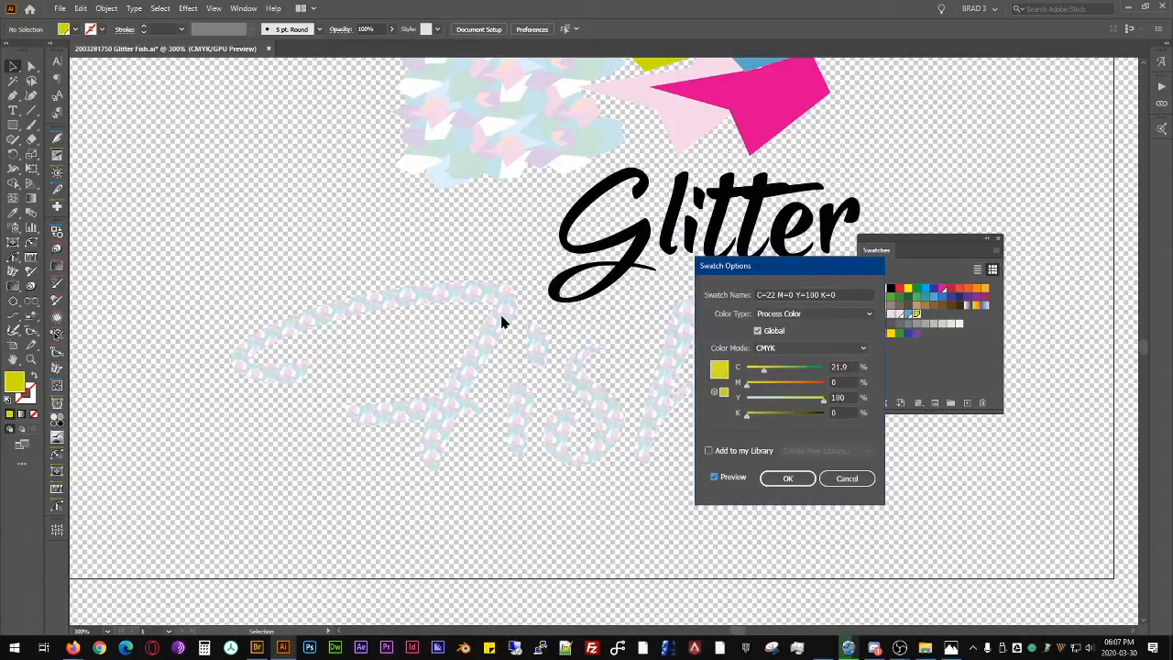
pyautogui.click(846, 477)
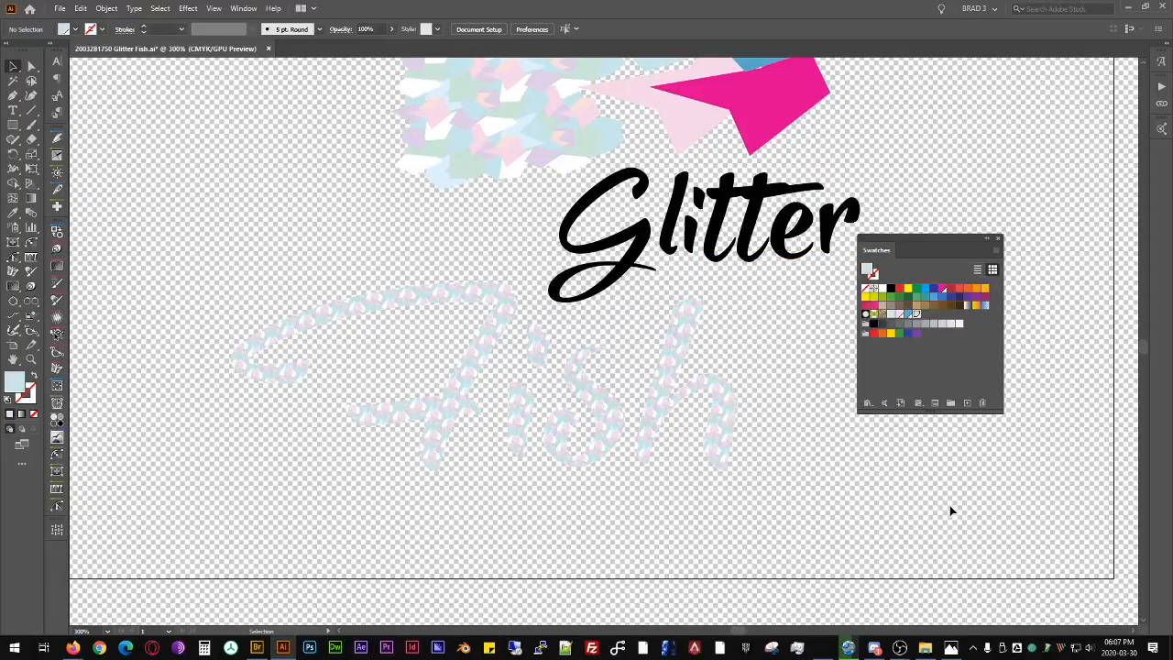
# Step: Add a new object-level fill to the Fish lettering
pyautogui.click(262, 371)
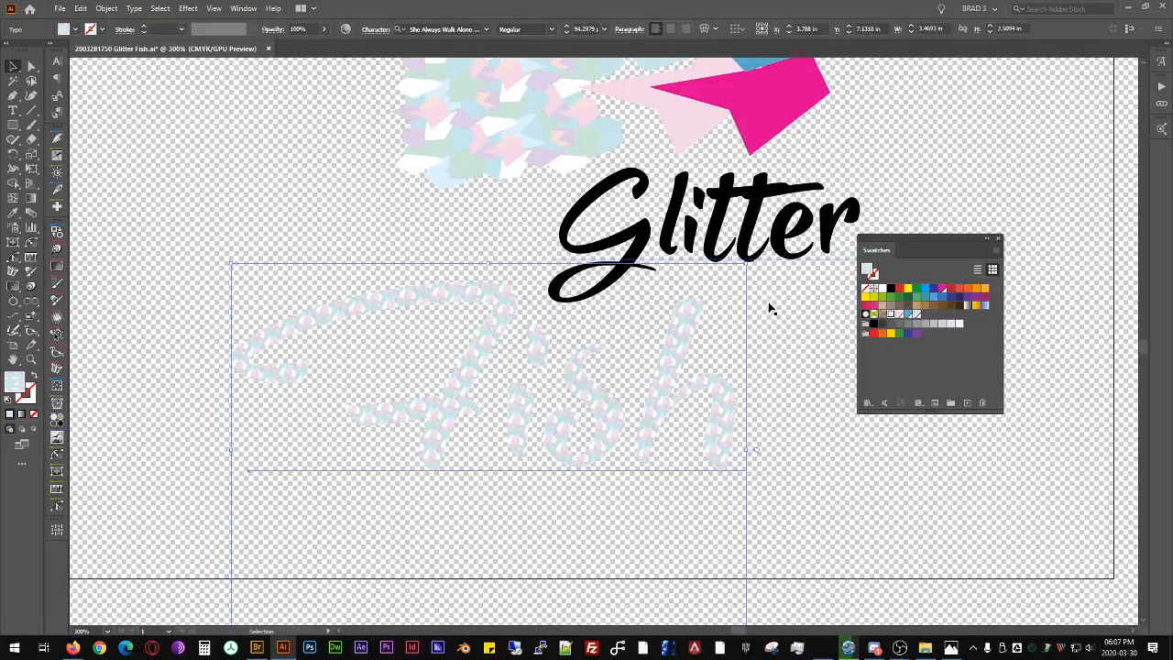
pyautogui.scroll(-2, 578, 458)
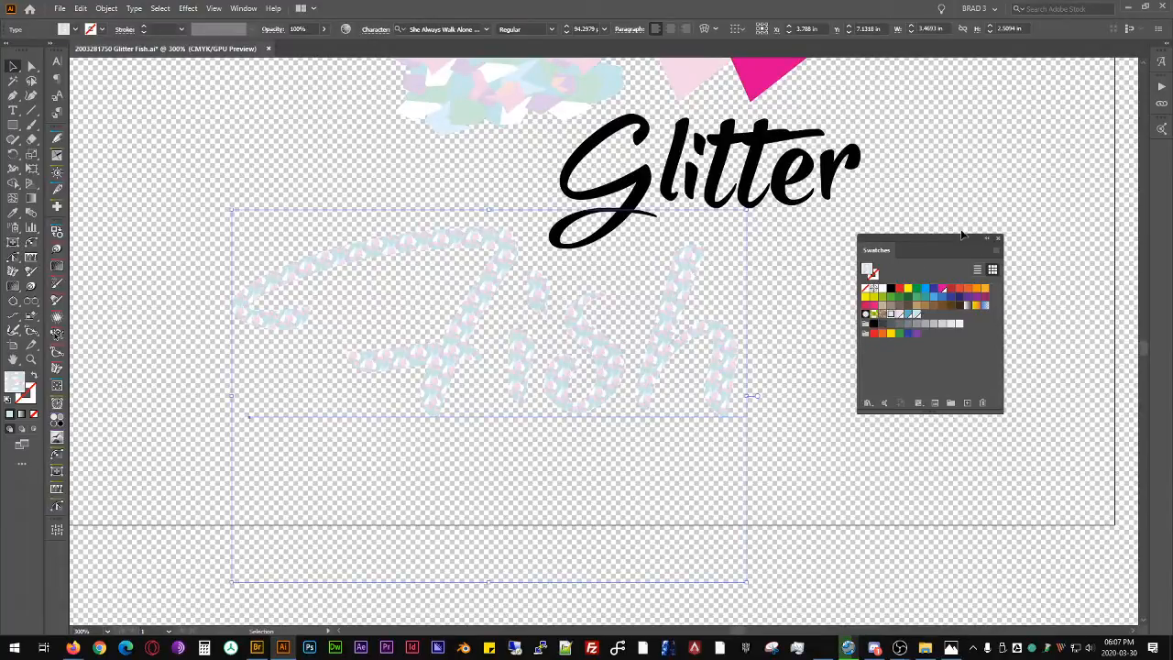
pyautogui.moveTo(956, 240); pyautogui.dragTo(973, 240)
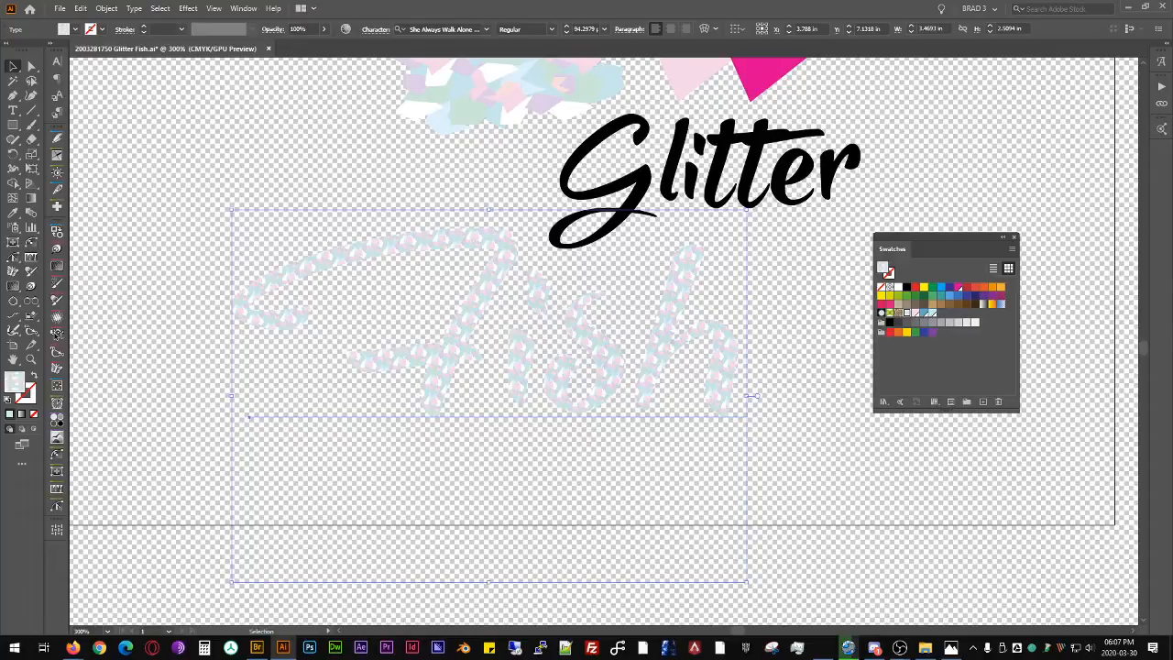
pyautogui.hotkey('shift', 'F6')
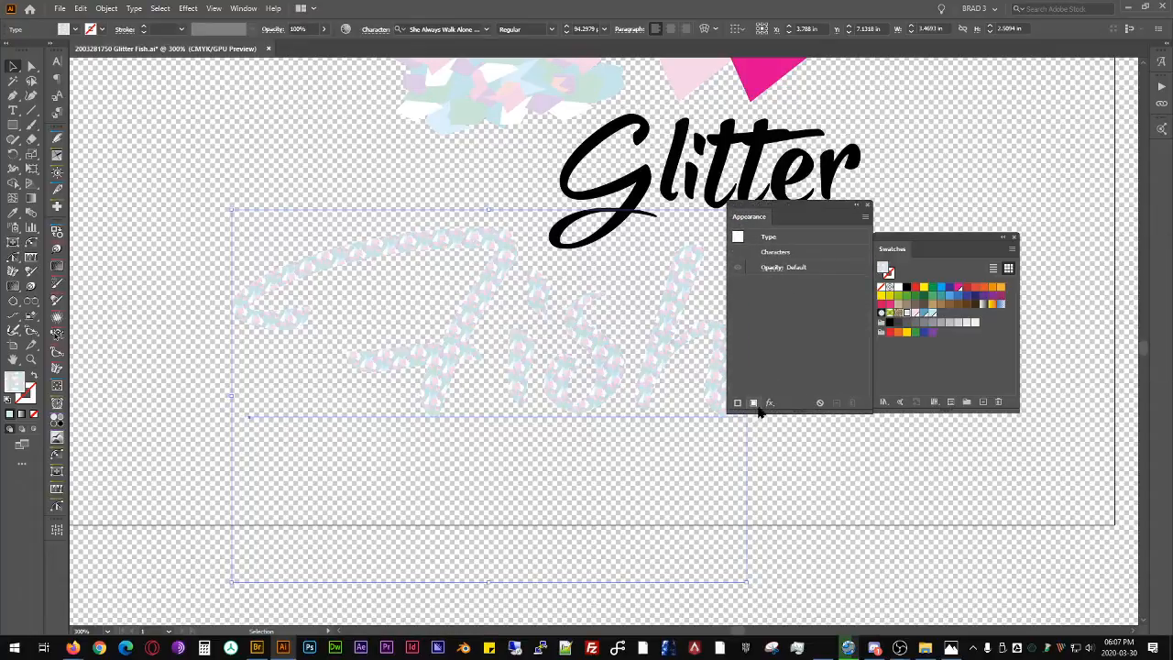
pyautogui.click(754, 403)
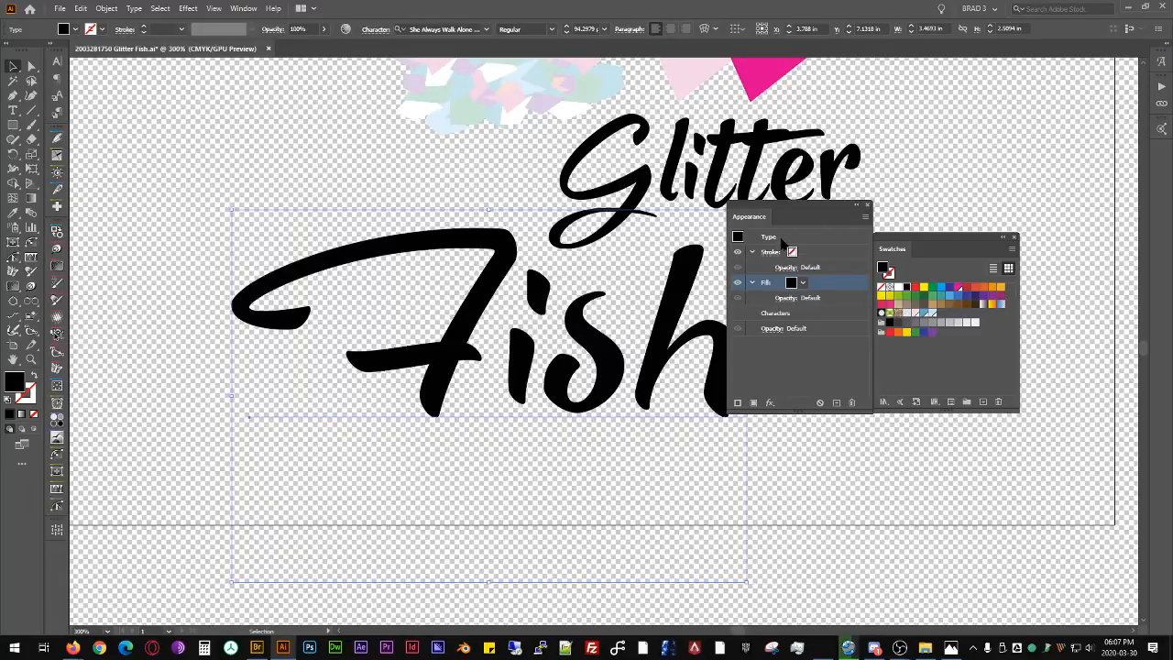
# Step: Check the Fish characters' own fill and apply the glitter pattern swatch to the type object's fill
pyautogui.click(787, 240)
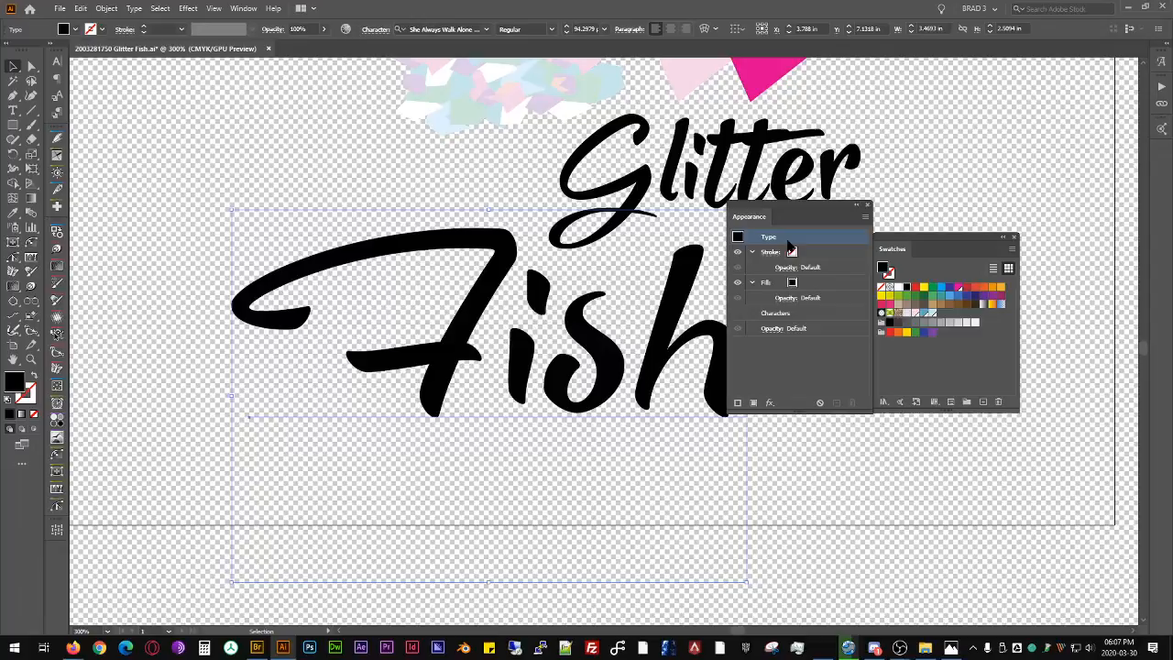
pyautogui.doubleClick(807, 314)
pyautogui.click(820, 285)
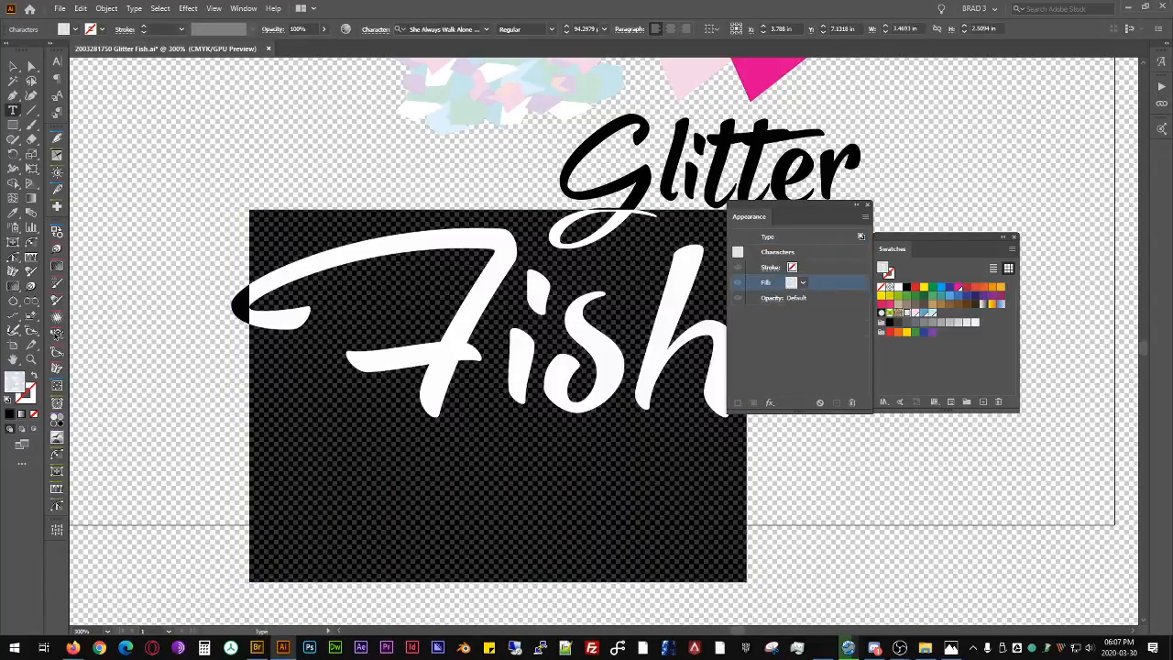
pyautogui.click(809, 237)
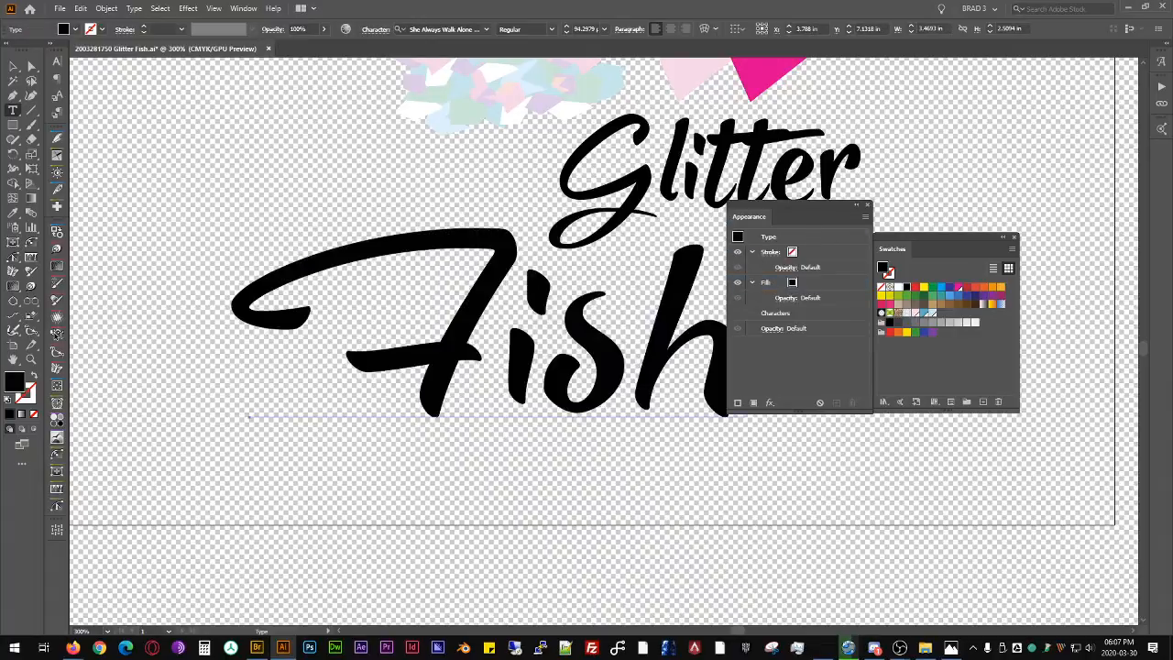
pyautogui.click(907, 313)
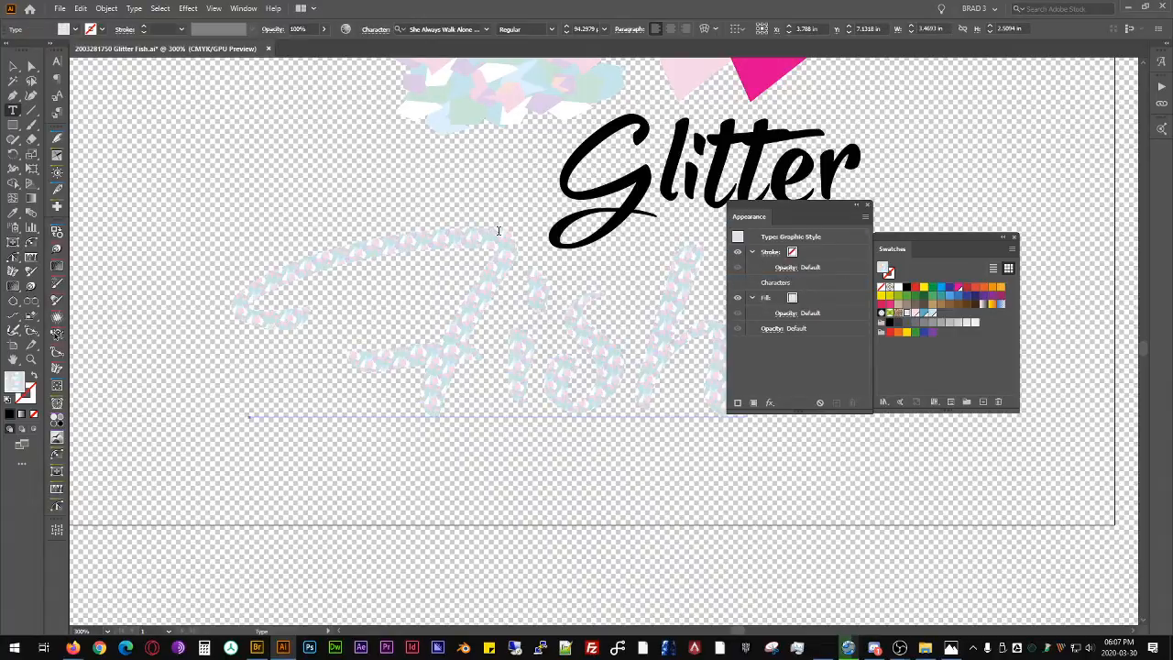
# Step: Try a 1 pt magenta stroke on the Fish characters themselves and remove it
pyautogui.moveTo(484, 242); pyautogui.dragTo(693, 315)
pyautogui.click(825, 286)
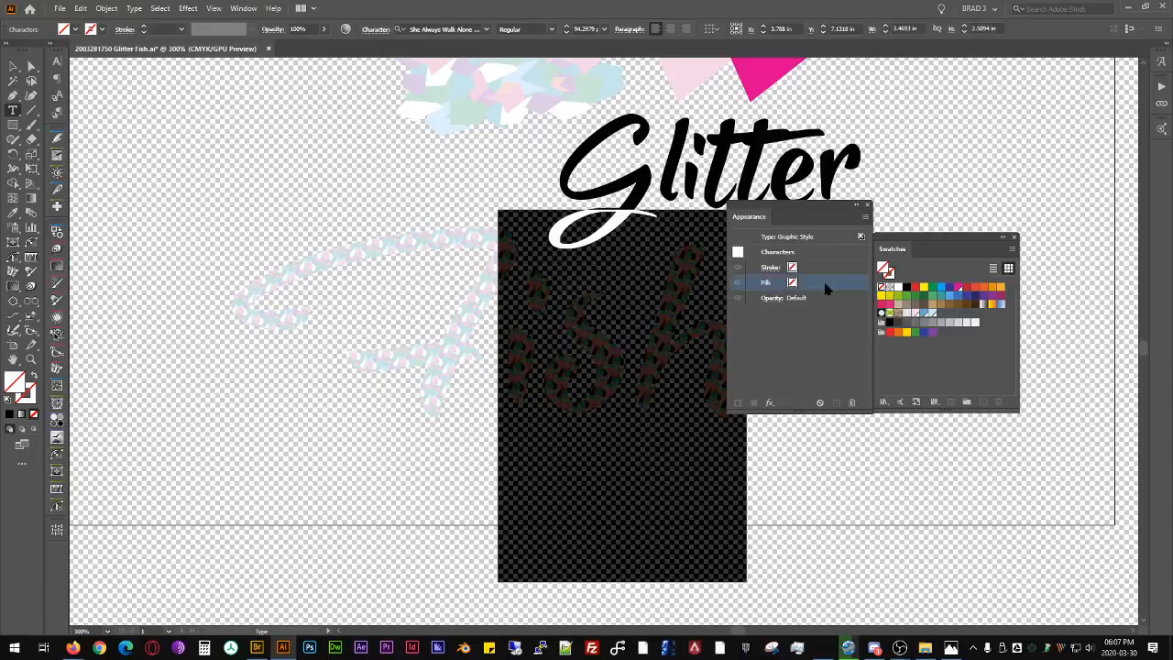
pyautogui.click(794, 270)
pyautogui.click(792, 269)
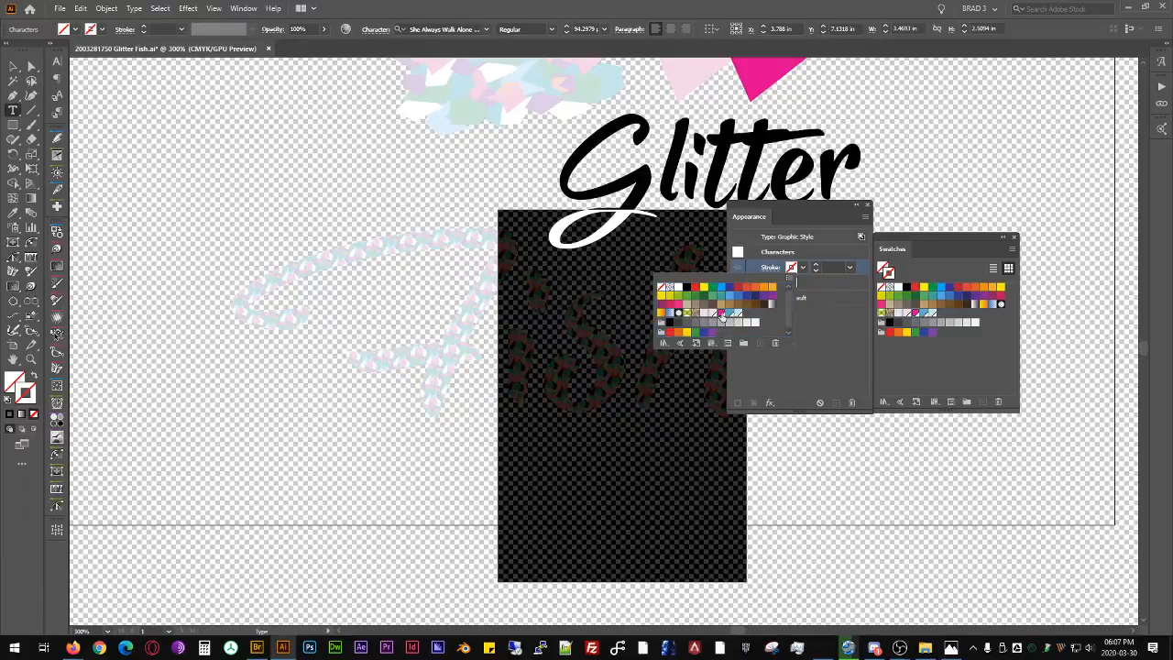
pyautogui.click(726, 317)
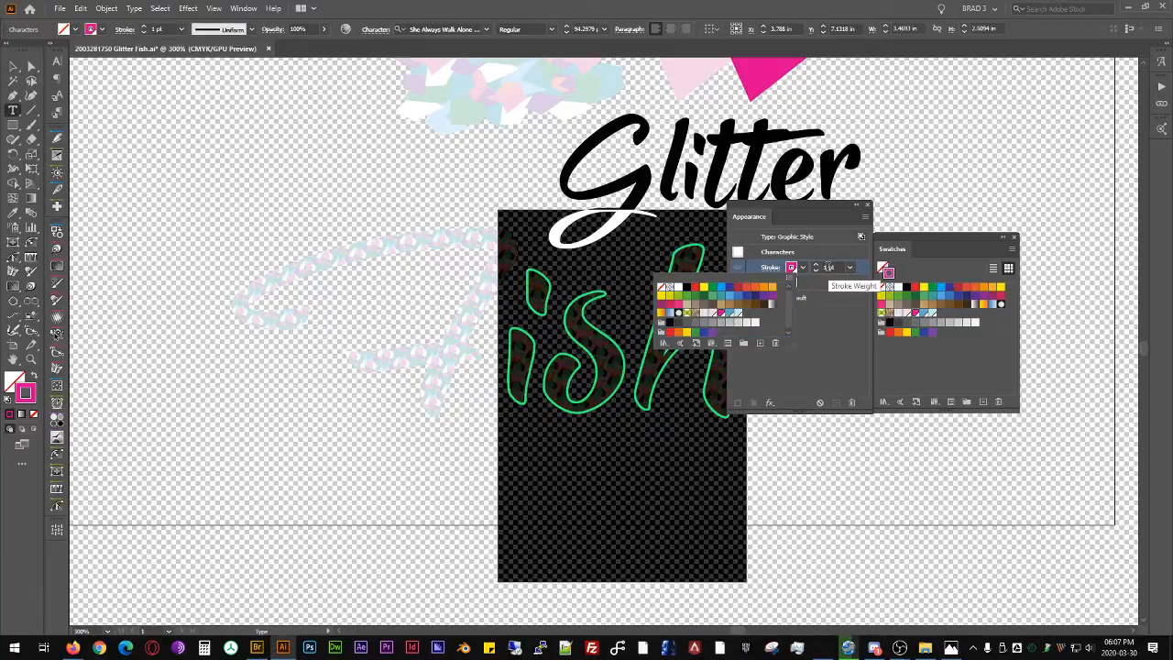
pyautogui.click(852, 380)
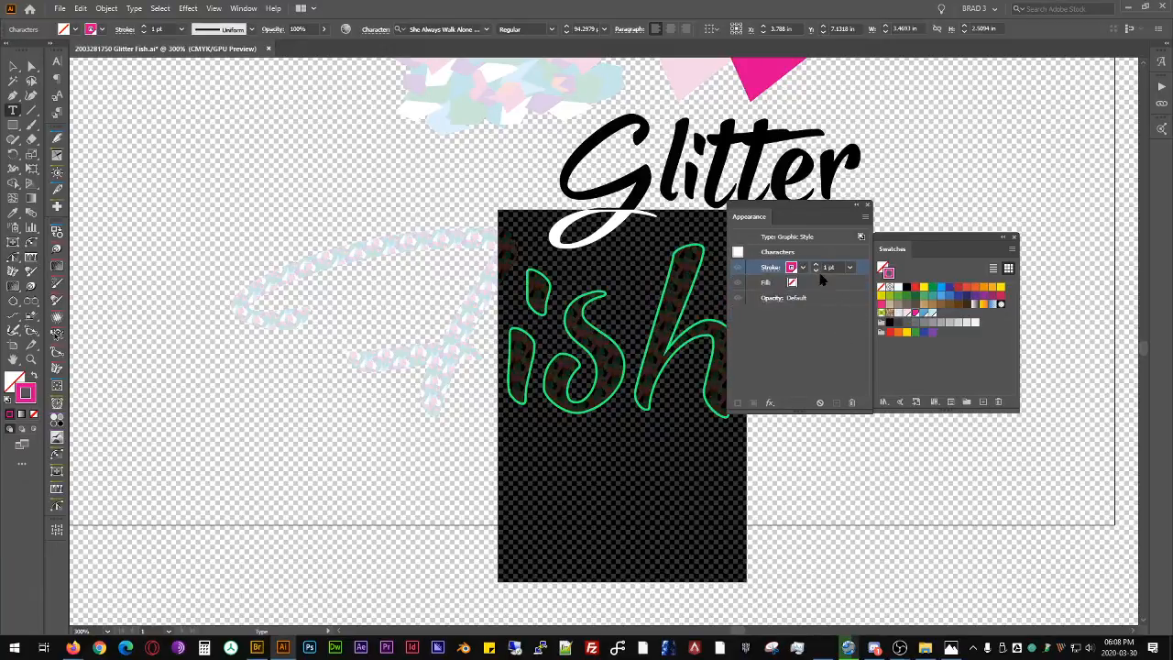
pyautogui.click(851, 404)
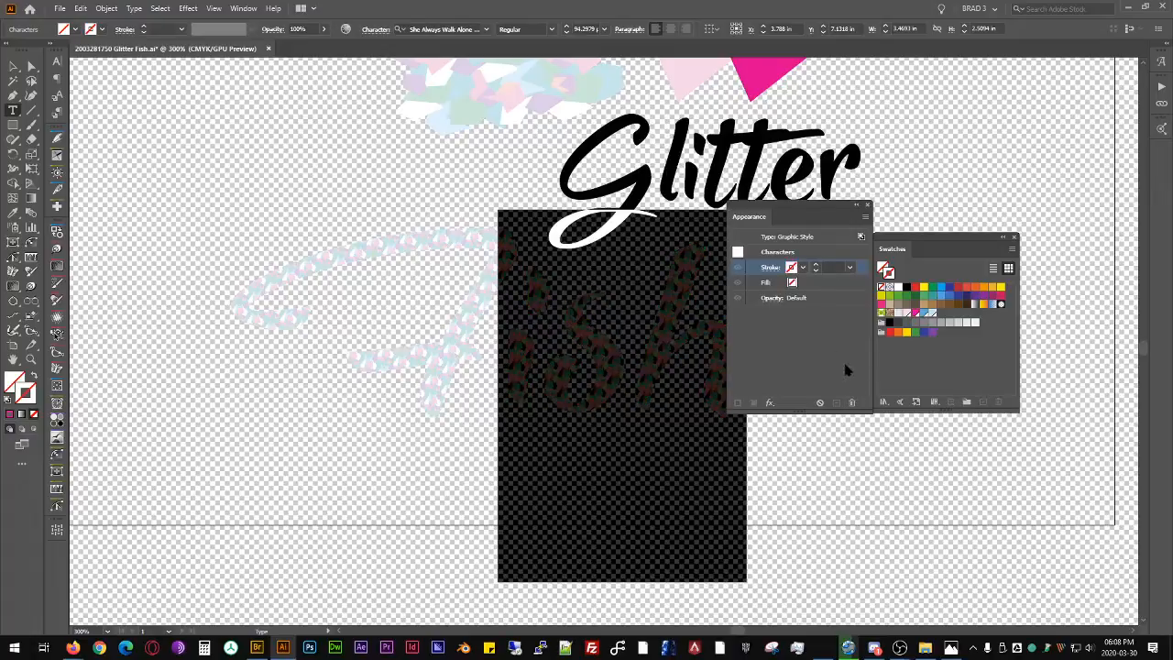
# Step: Apply the magenta swatch to the Fish type object's stroke at 1 pt
pyautogui.click(803, 252)
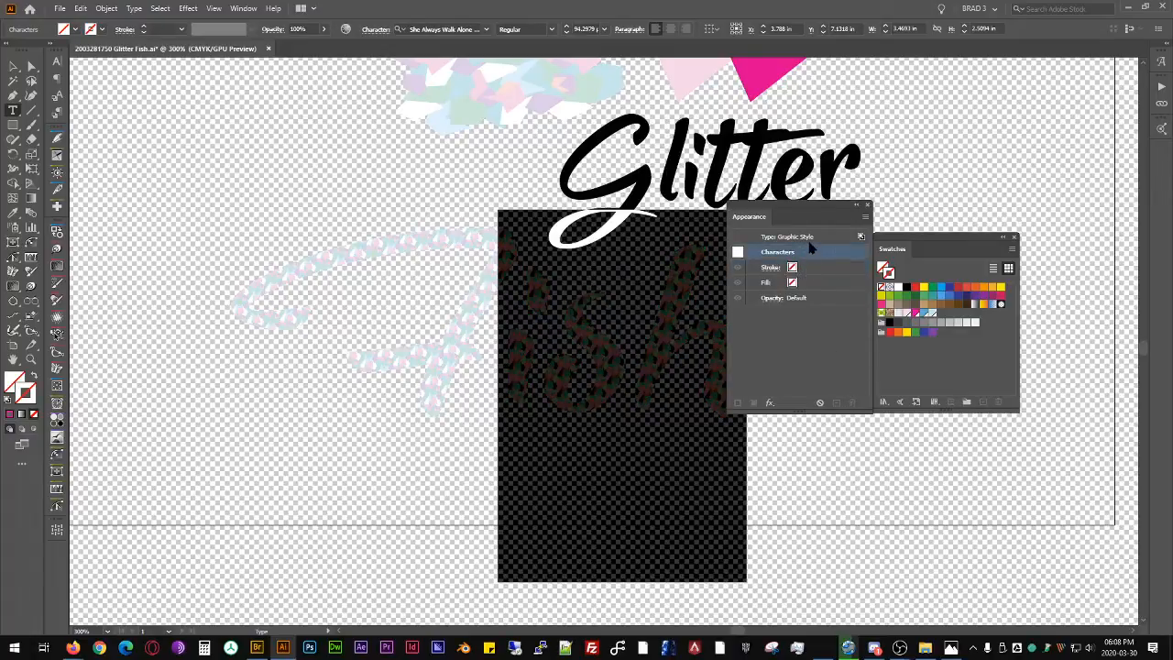
pyautogui.click(808, 240)
pyautogui.click(813, 252)
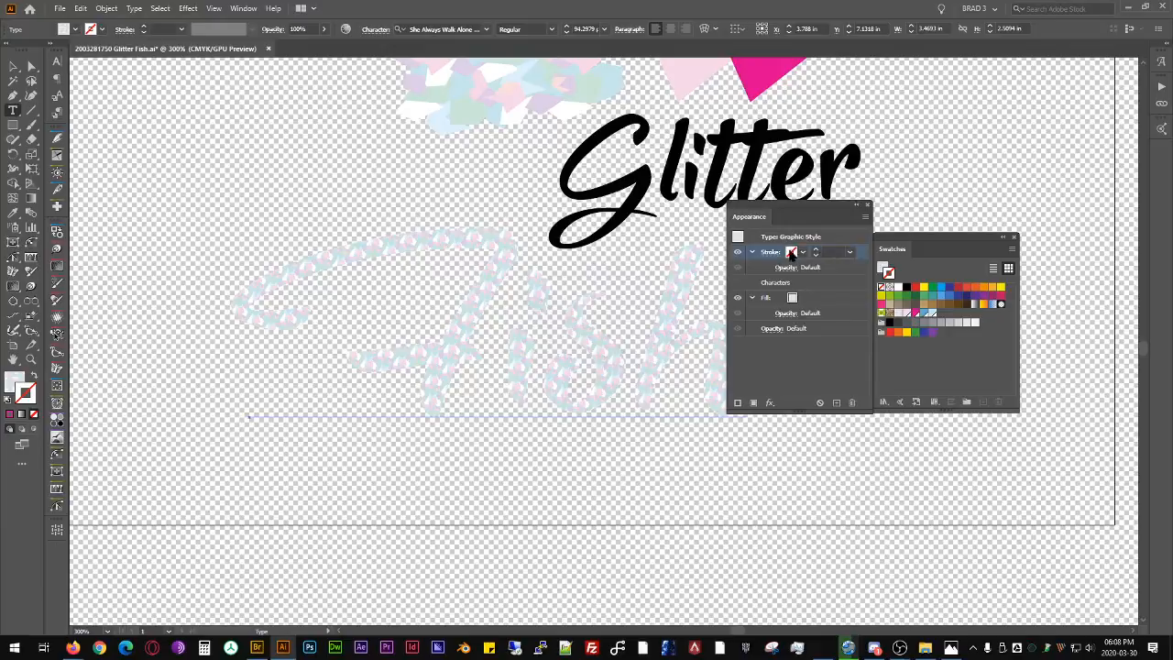
pyautogui.click(791, 252)
pyautogui.click(718, 300)
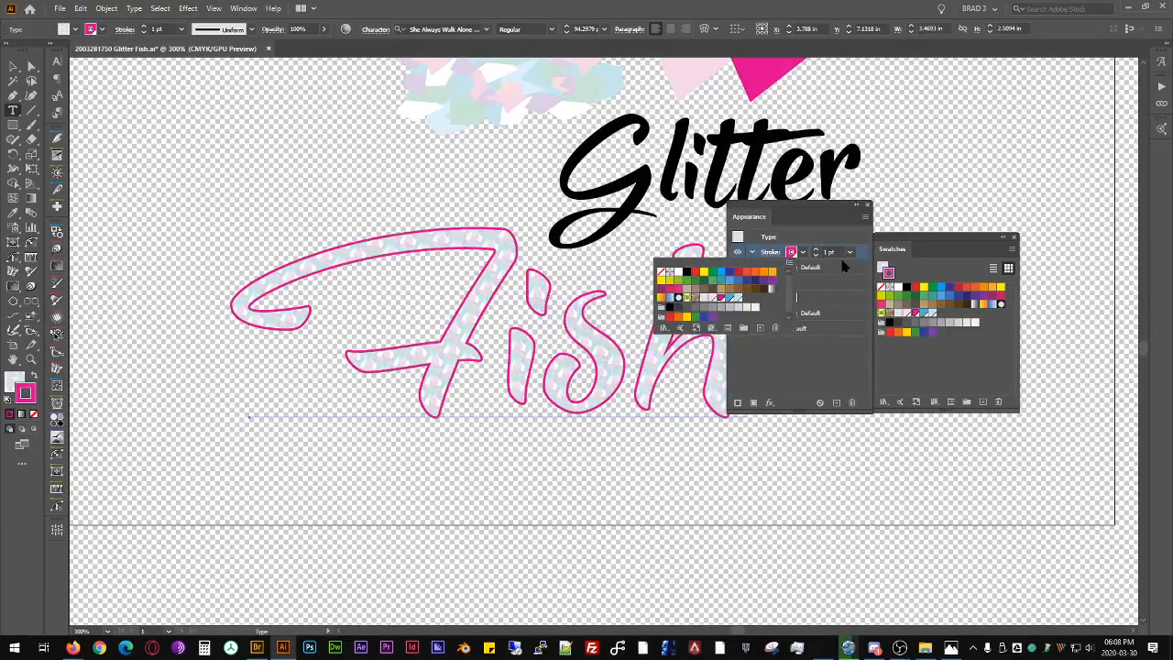
pyautogui.click(865, 263)
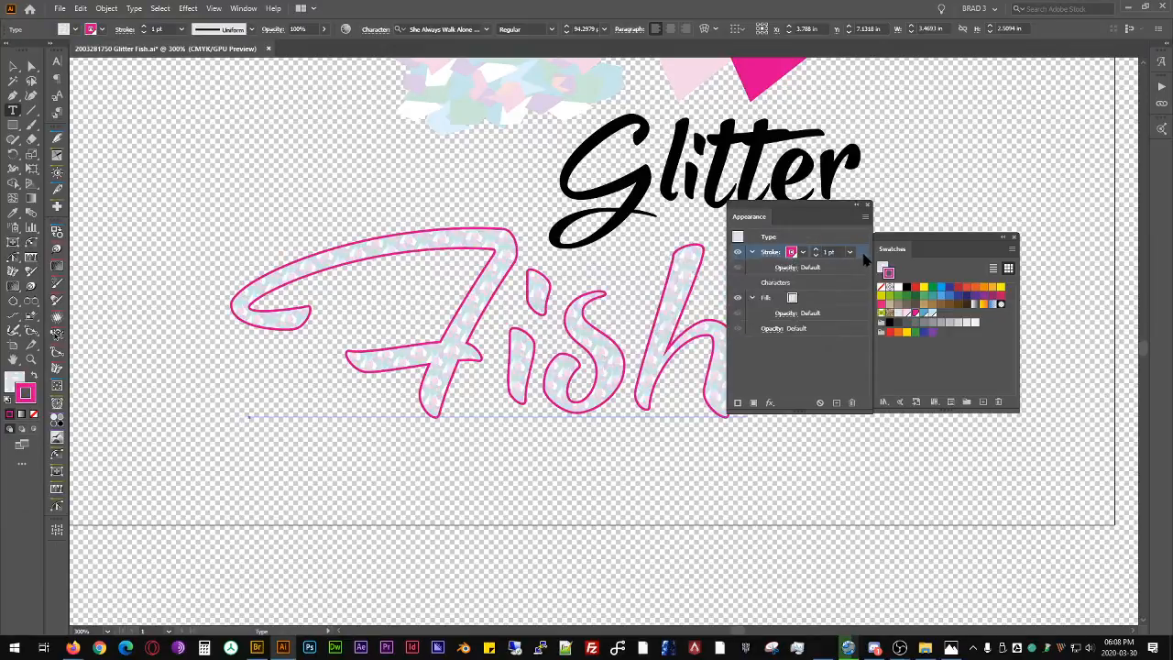
# Step: Duplicate the magenta stroke beneath the glitter fill, set the copy to 4 pt, and duplicate that lower stroke
pyautogui.click(837, 403)
pyautogui.moveTo(851, 284); pyautogui.dragTo(810, 330)
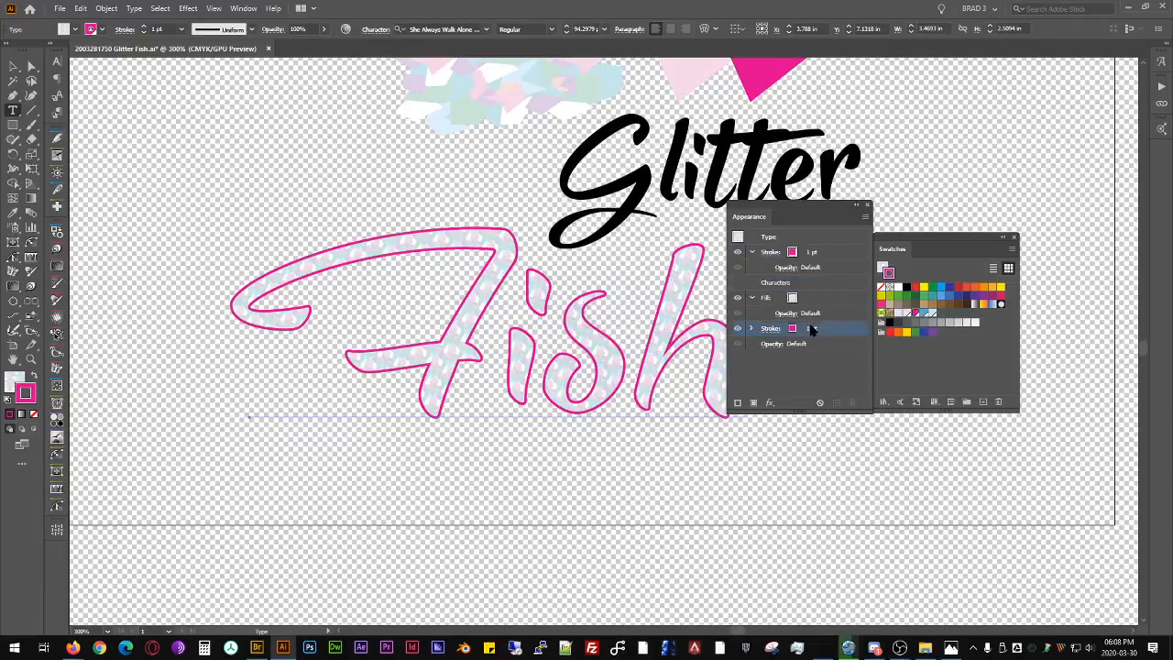
pyautogui.click(816, 326)
pyautogui.click(816, 326)
pyautogui.click(815, 326)
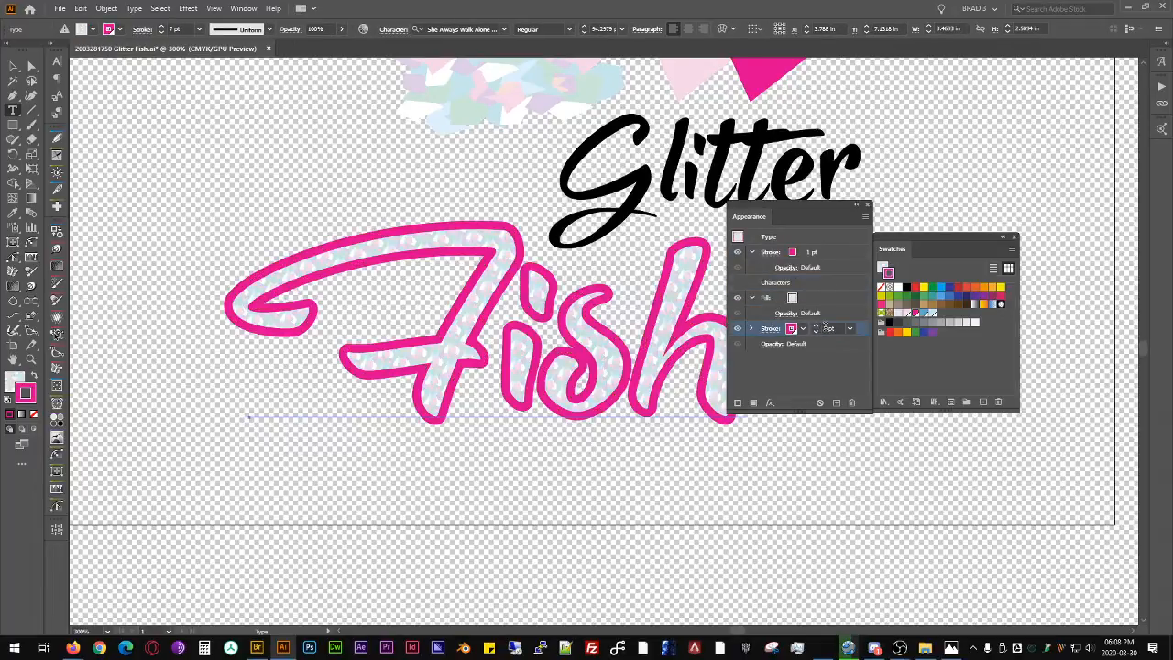
pyautogui.scroll(-2, 826, 327)
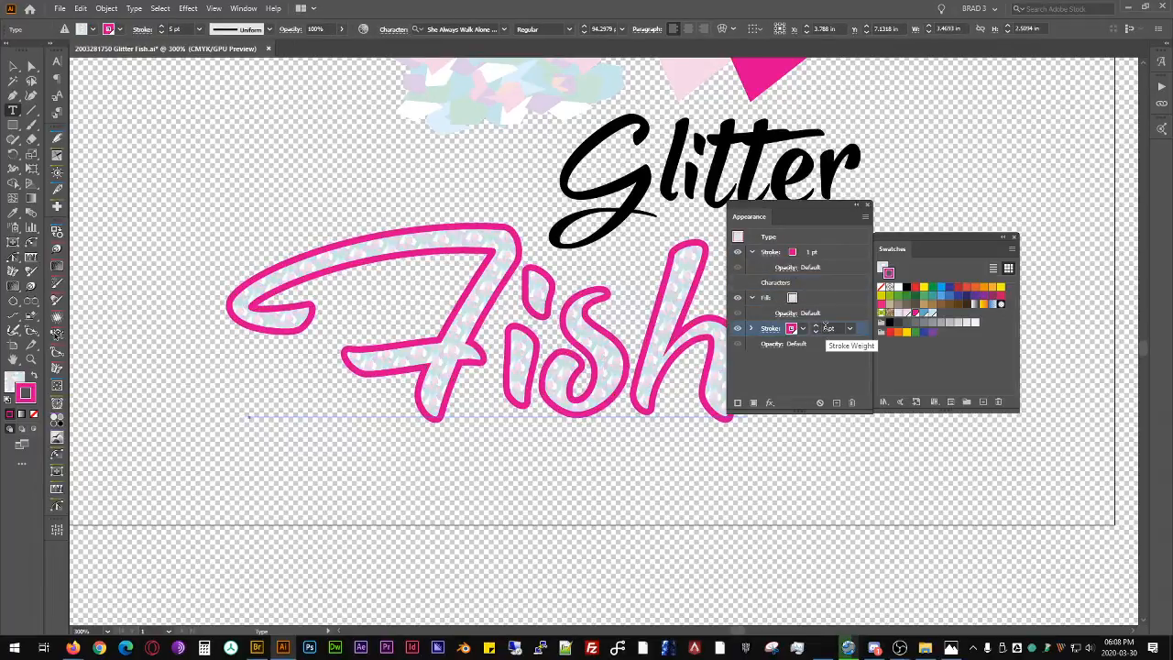
pyautogui.scroll(-1, 825, 327)
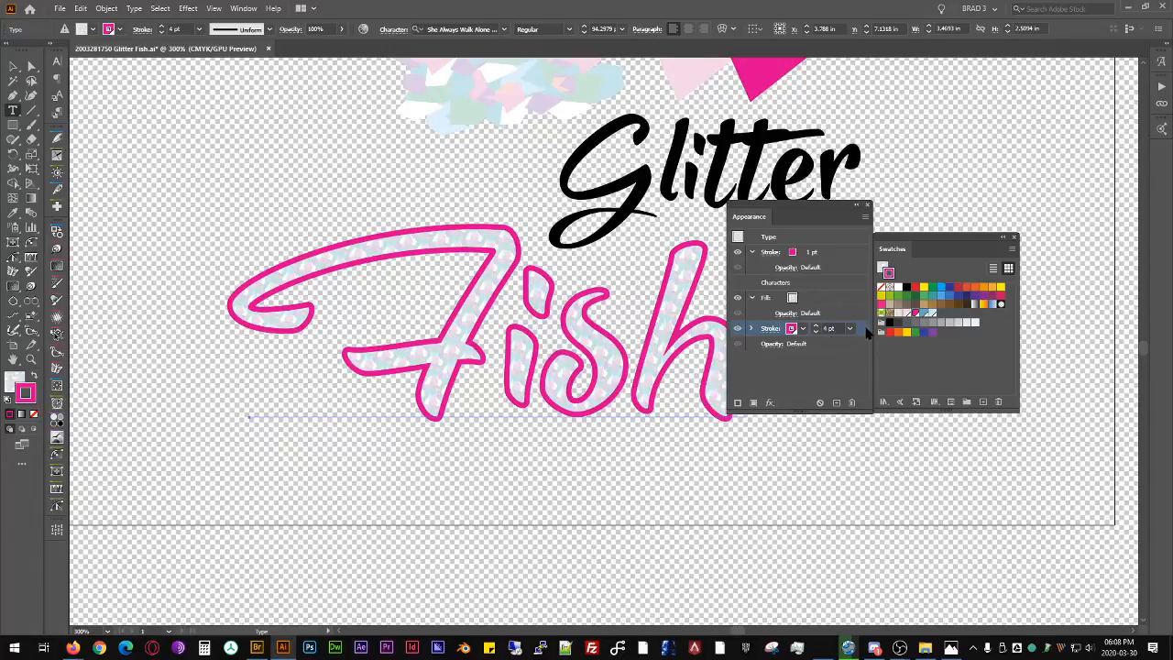
pyautogui.click(836, 402)
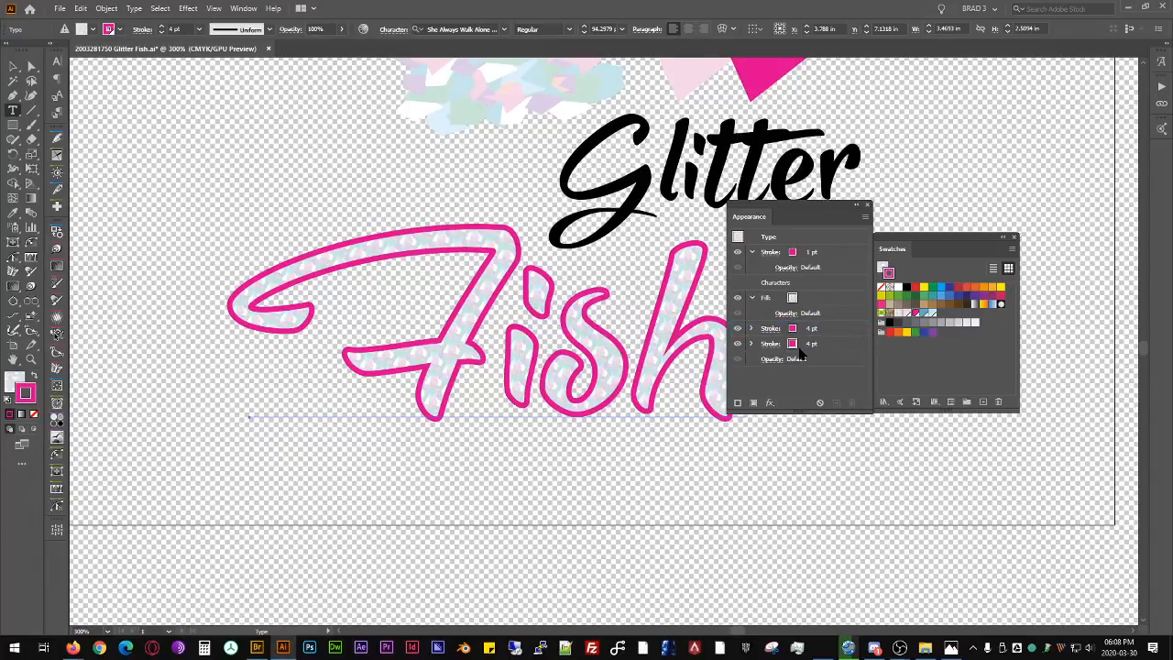
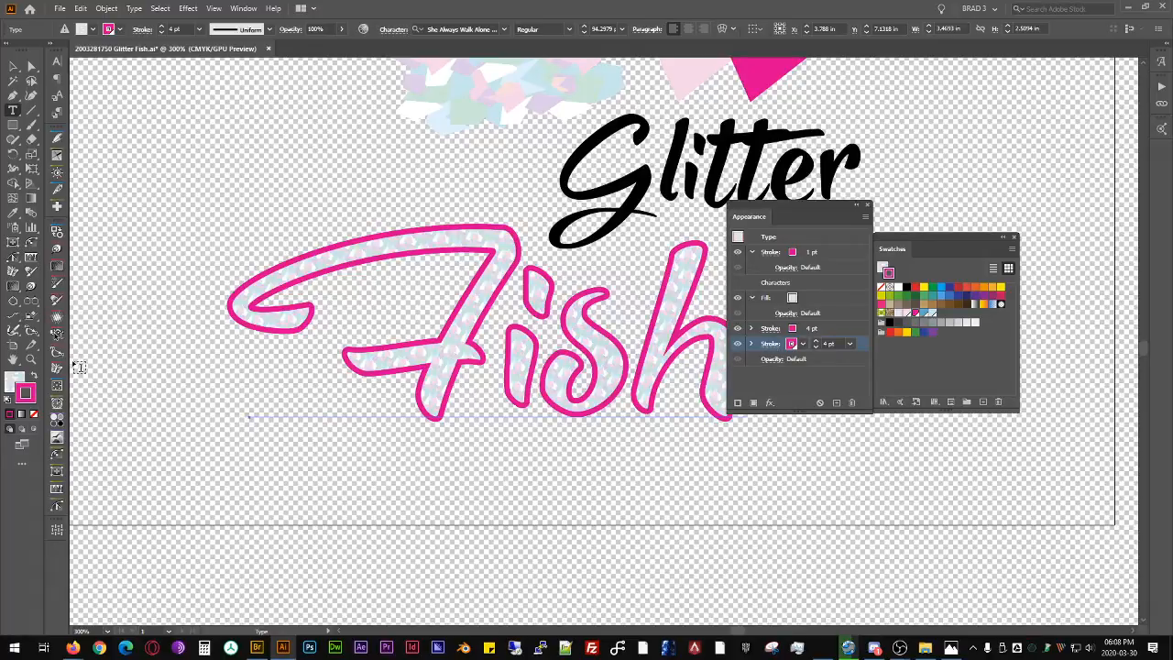
# Step: Apply a Stylism Drop Shadow to the Fish lettering and try adjusting its curve
pyautogui.click(56, 253)
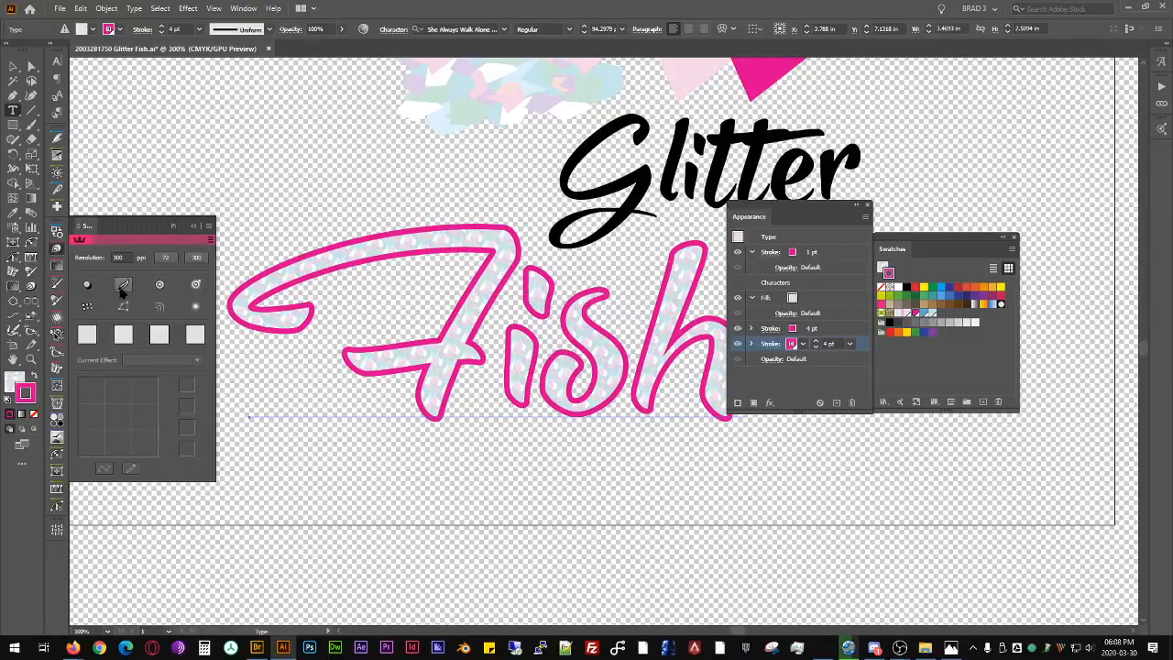
pyautogui.click(87, 287)
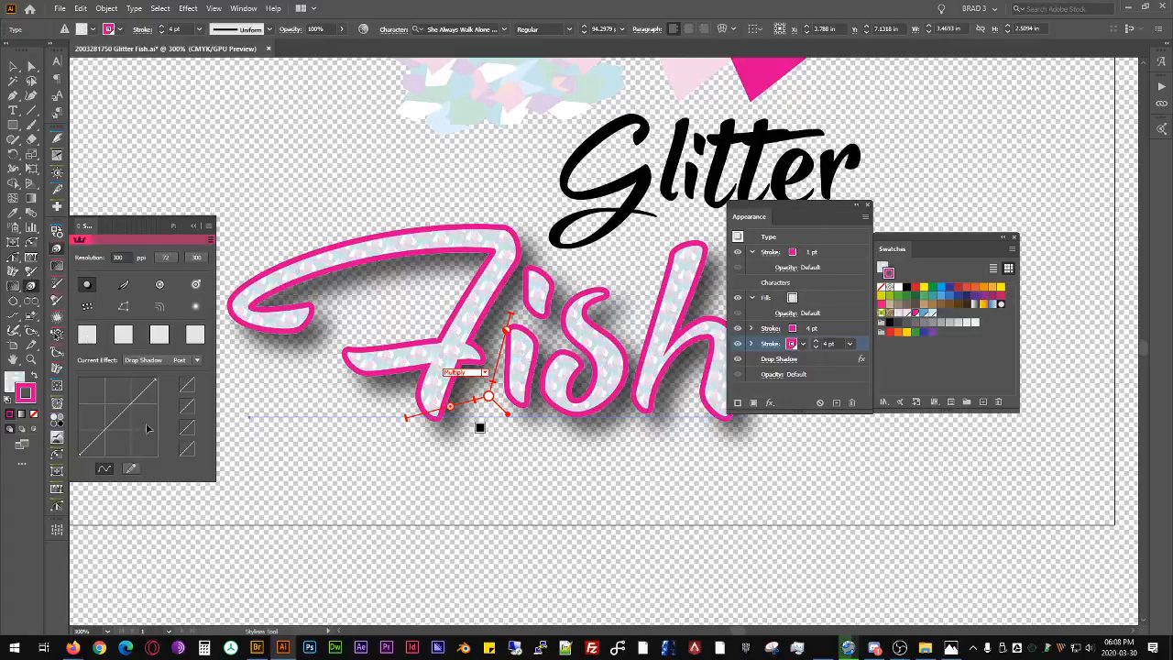
pyautogui.moveTo(122, 418); pyautogui.dragTo(166, 461)
pyautogui.click(182, 448)
pyautogui.click(120, 418)
pyautogui.click(187, 385)
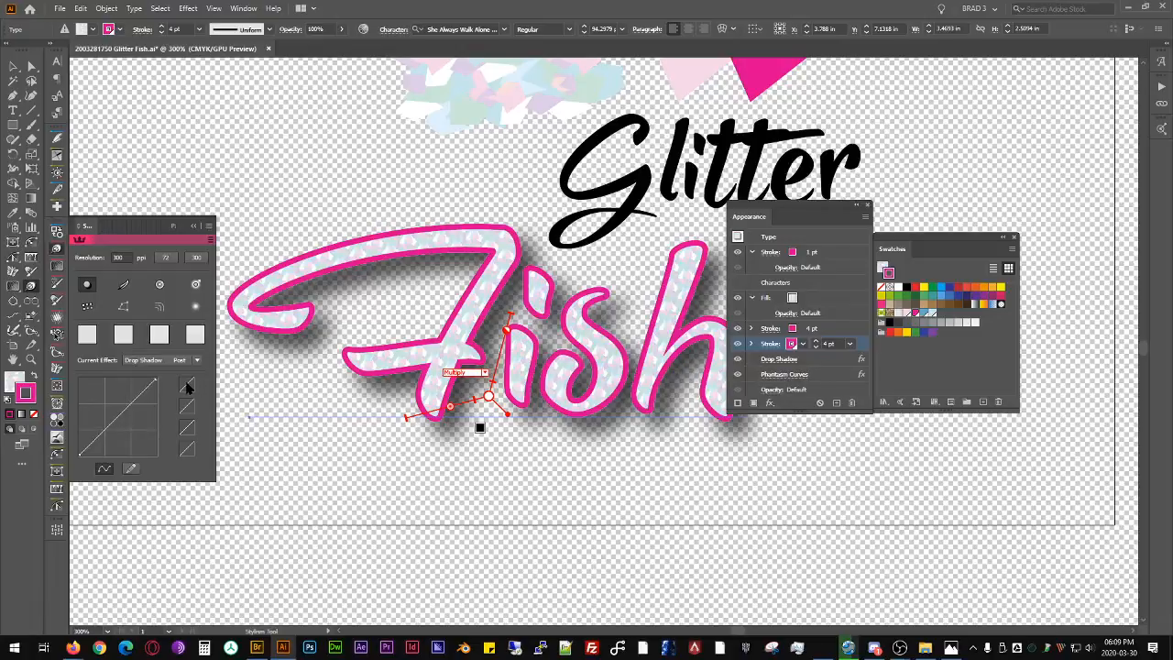
# Step: Harden the post drop shadow's edge with its curve, raise its opacity to the maximum and shorten its offset
pyautogui.click(176, 360)
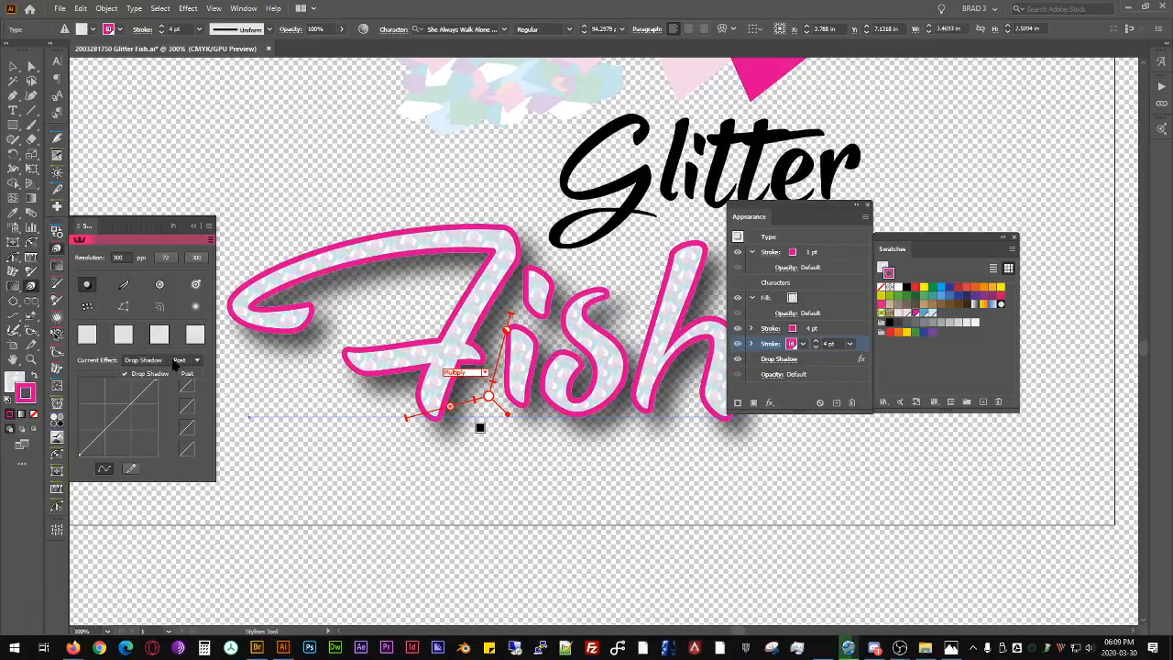
pyautogui.click(149, 374)
pyautogui.moveTo(110, 423); pyautogui.dragTo(158, 461)
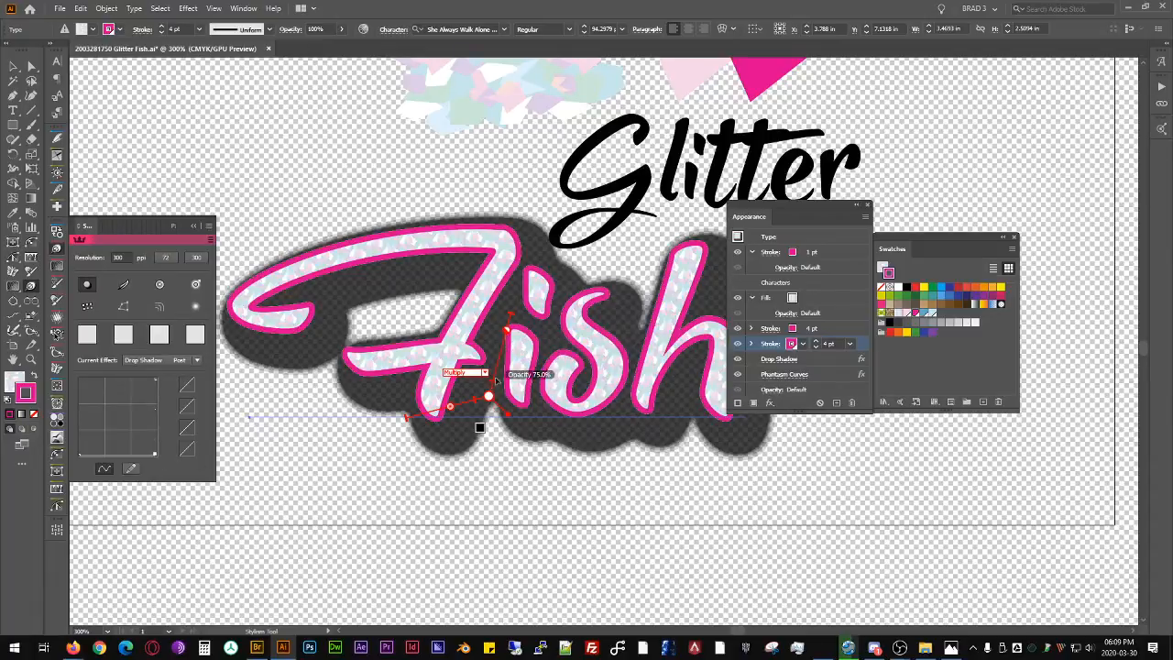
pyautogui.moveTo(506, 328)
pyautogui.mouseDown()
pyautogui.moveTo(492, 388)
pyautogui.moveTo(511, 315)
pyautogui.mouseUp()
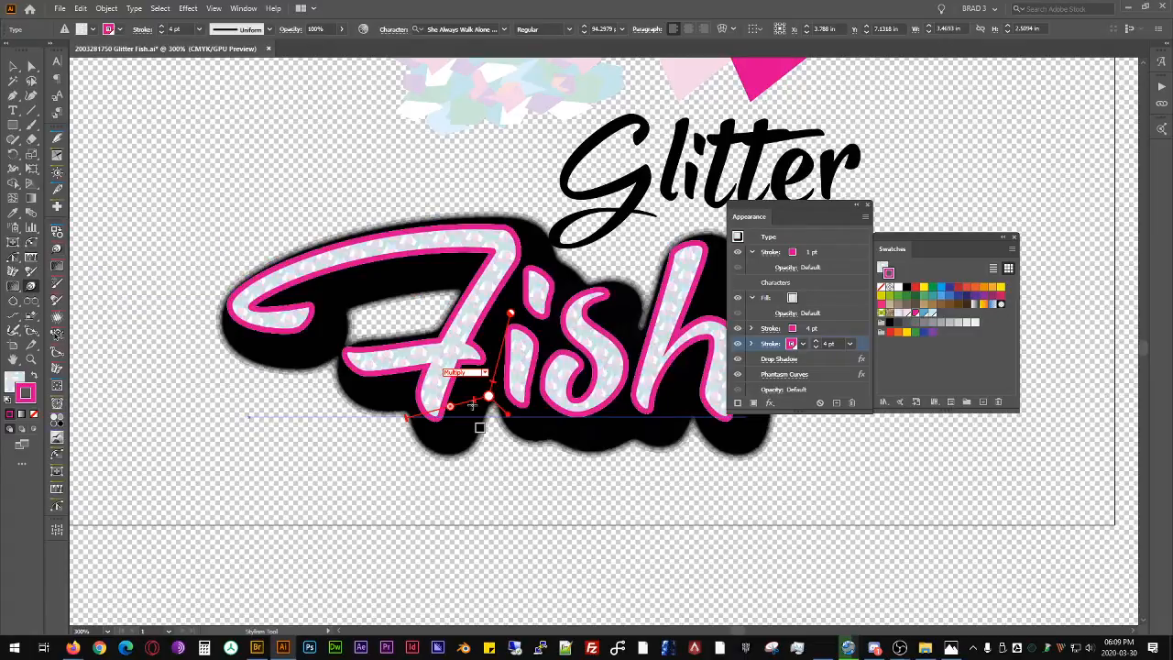
pyautogui.moveTo(449, 405); pyautogui.dragTo(492, 403)
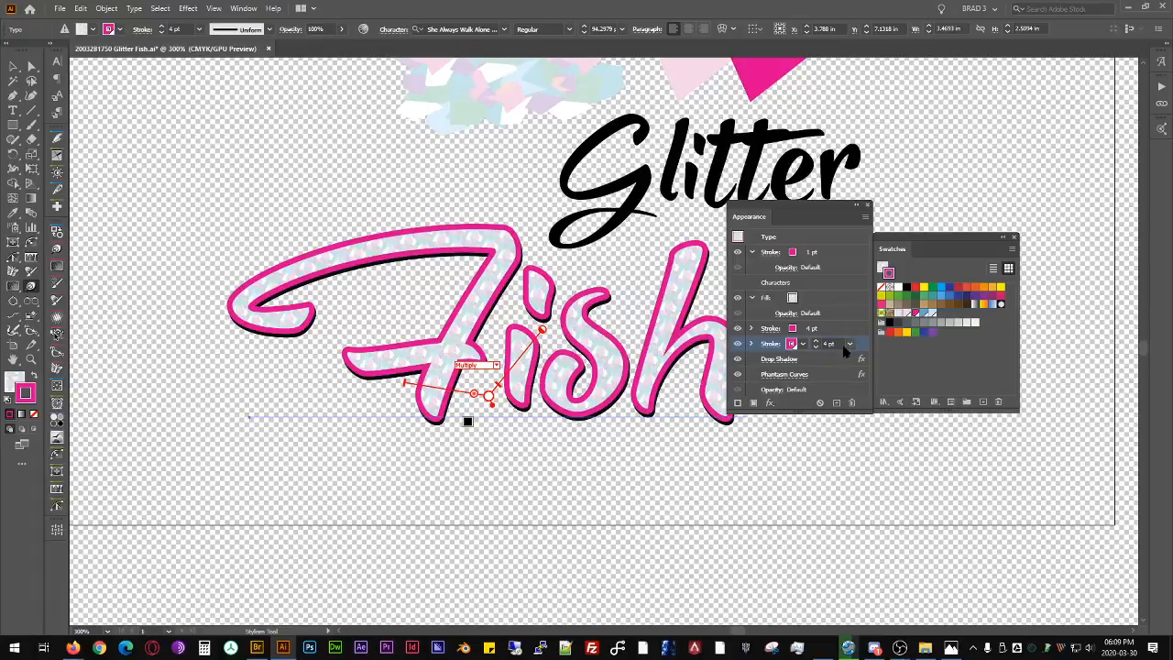
# Step: Delete the Drop Shadow and Phantasm Curves effects from the Fish lettering's appearance
pyautogui.click(820, 364)
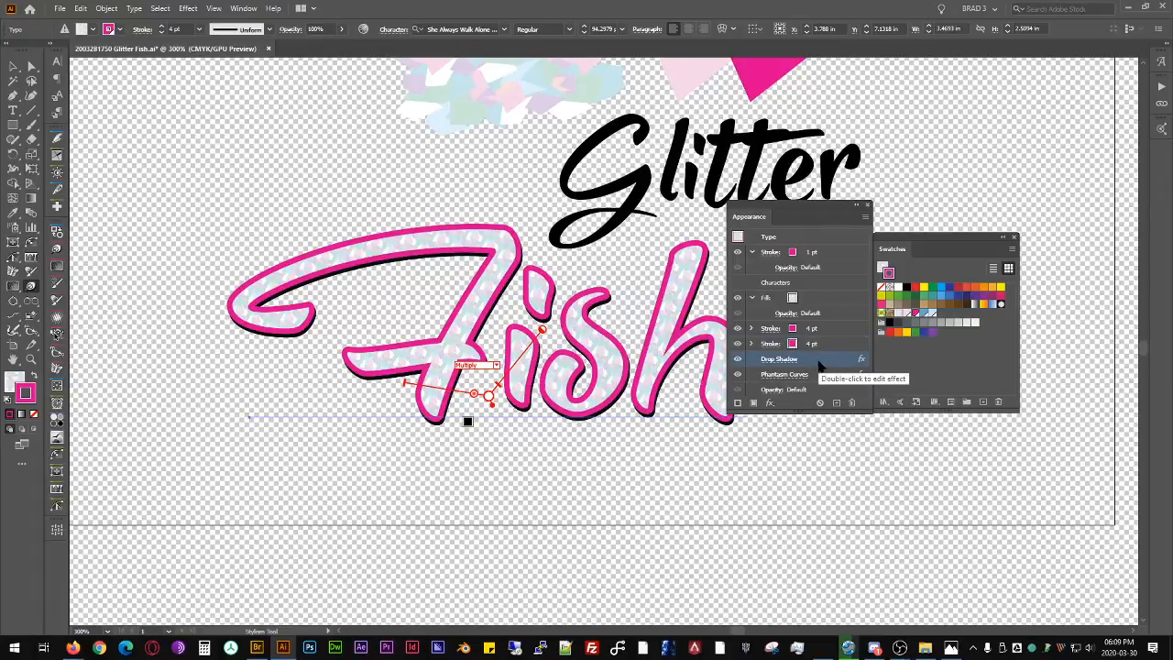
pyautogui.keyDown('shift'); pyautogui.click(819, 374); pyautogui.keyUp('shift')
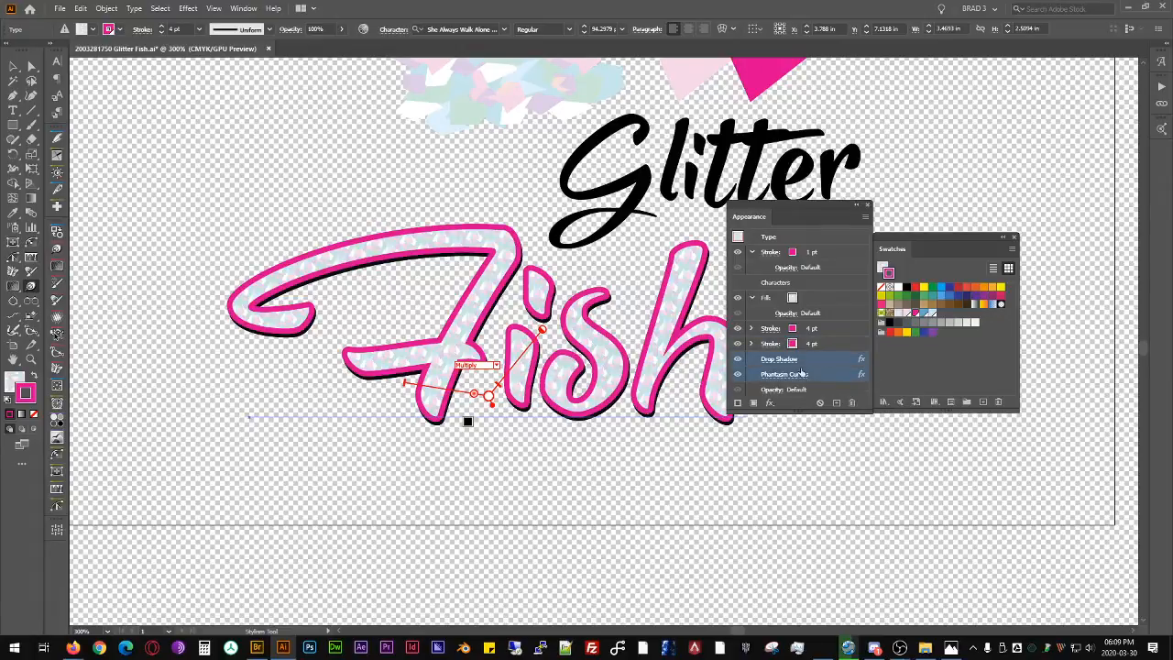
pyautogui.click(851, 402)
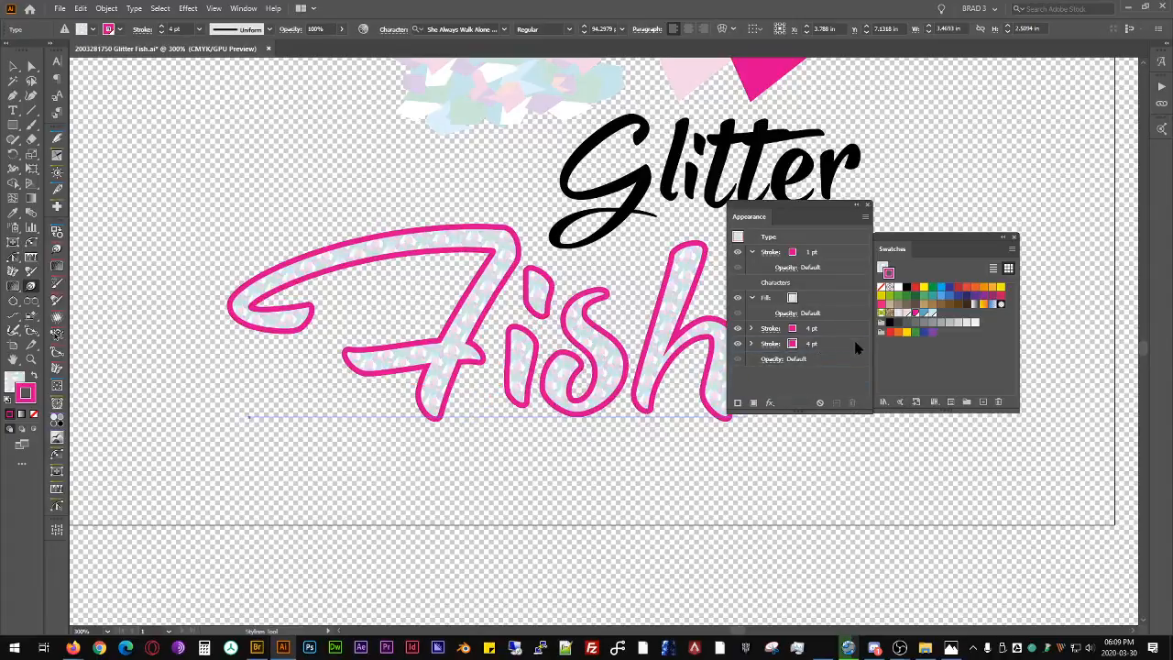
# Step: Add a Transform effect to the lowest 4 pt stroke with Scale Strokes & Effects enabled and 101% horizontal and vertical scale
pyautogui.click(770, 403)
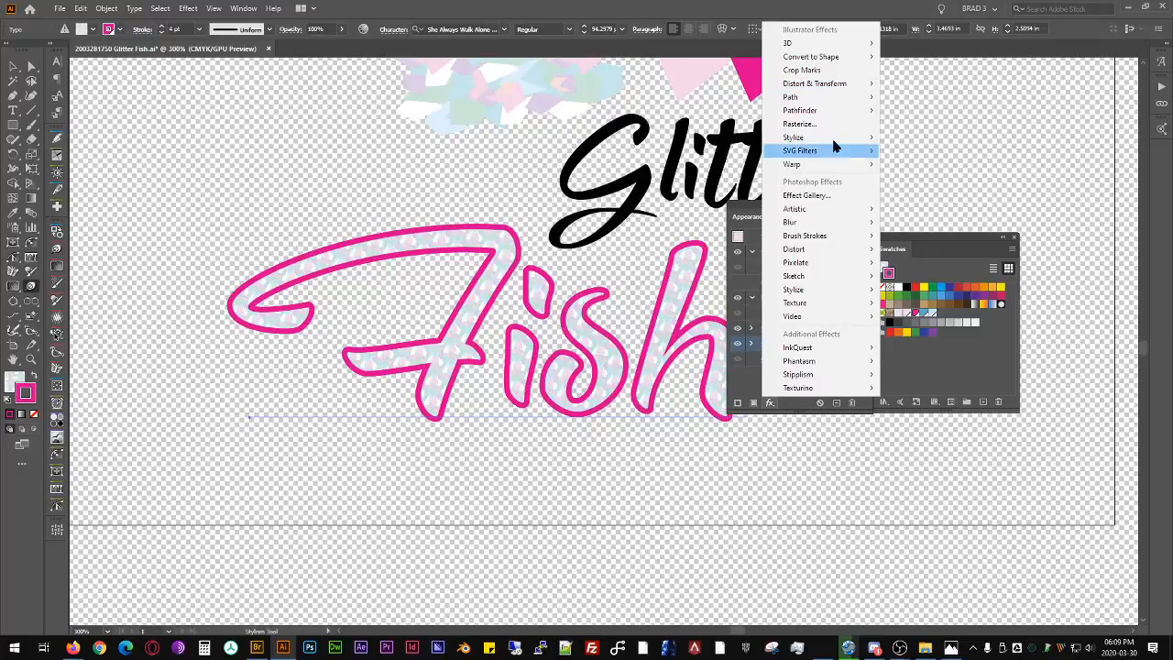
pyautogui.moveTo(837, 138)
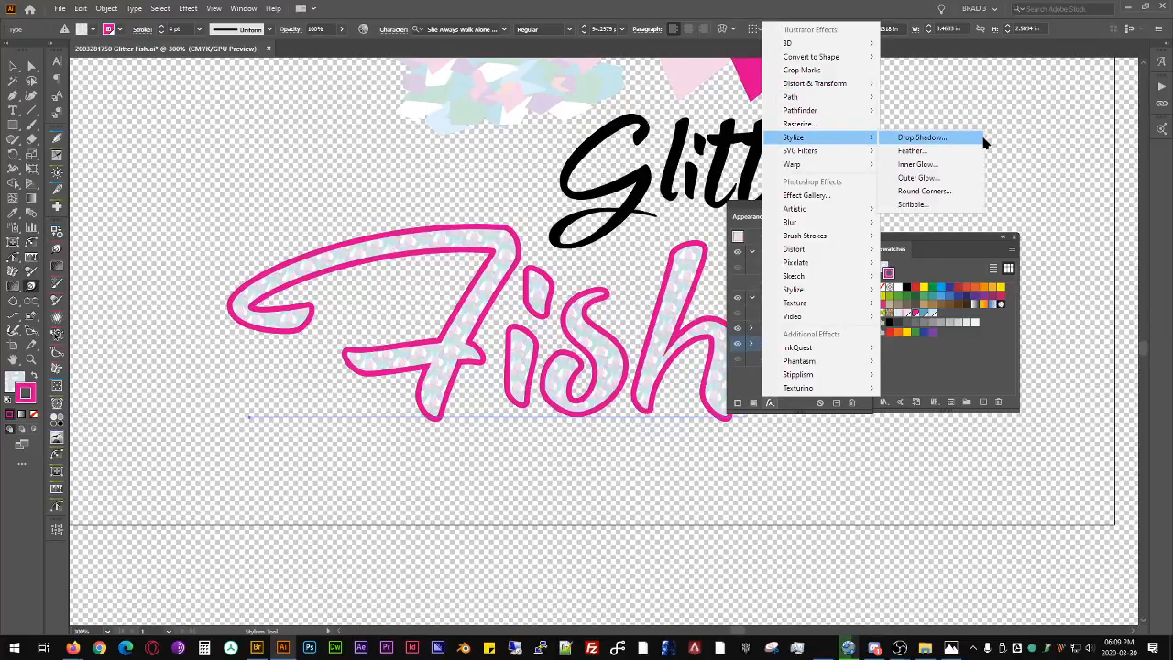
pyautogui.moveTo(864, 85)
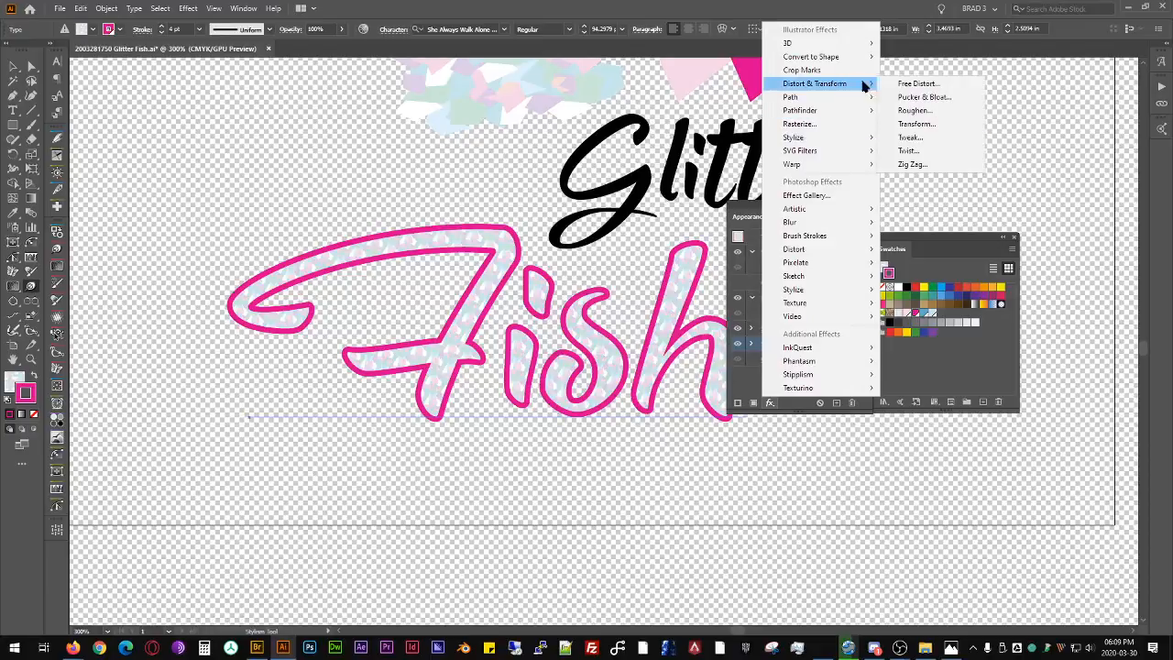
pyautogui.click(916, 123)
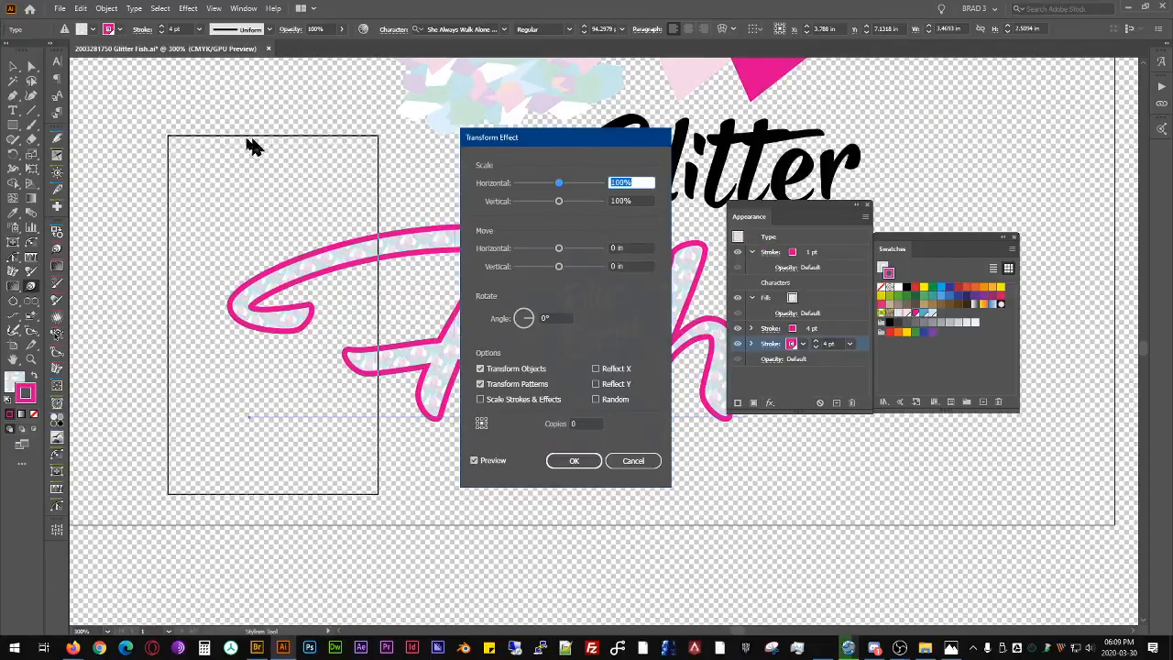
pyautogui.moveTo(253, 147); pyautogui.dragTo(198, 137)
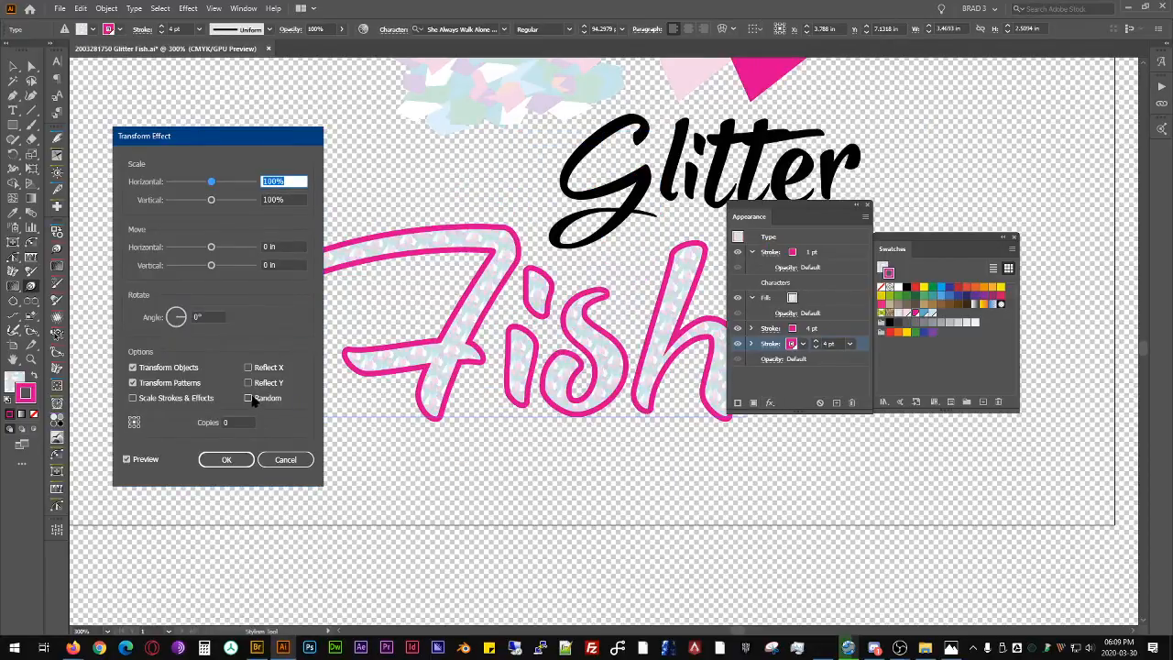
pyautogui.click(189, 399)
pyautogui.click(235, 422)
pyautogui.click(294, 182)
pyautogui.press('Up')
pyautogui.click(289, 196)
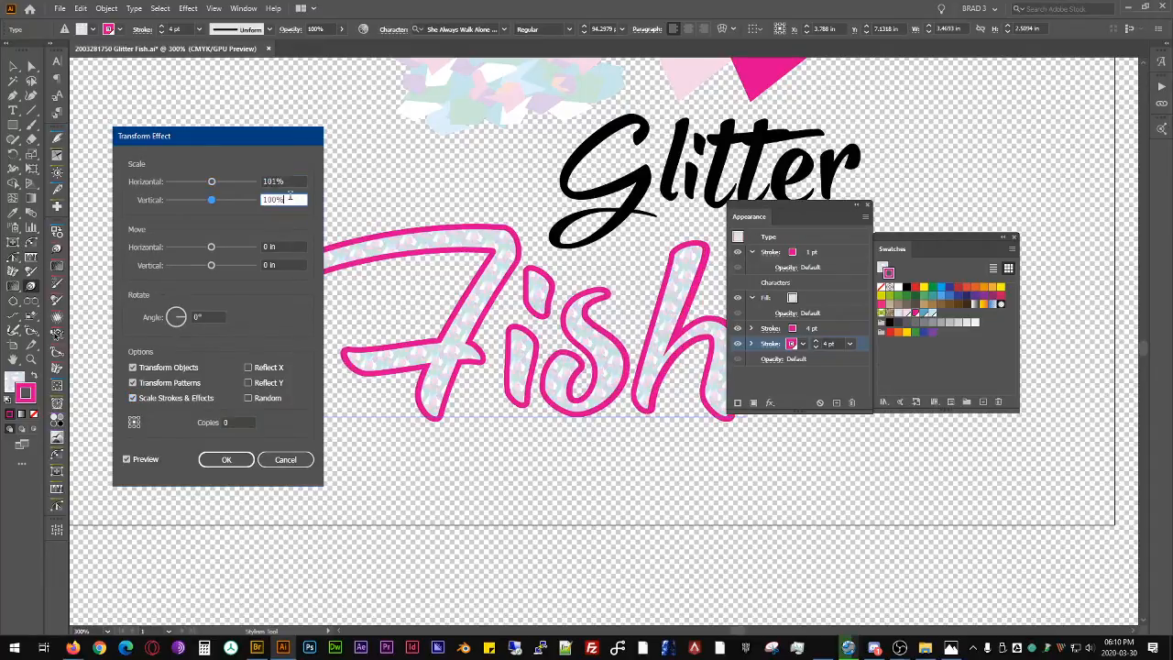
pyautogui.press('Up')
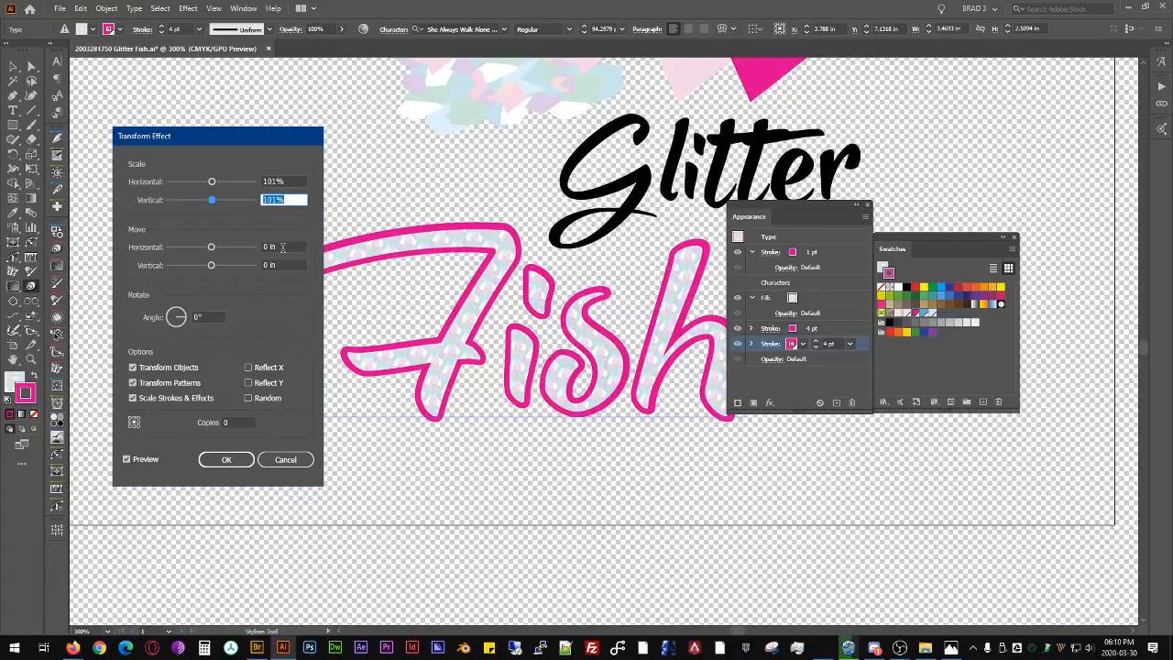
# Step: Set the Transform effect's horizontal and vertical move to 0.0113 in each
pyautogui.click(283, 247)
pyautogui.press('Up')
pyautogui.click(284, 264)
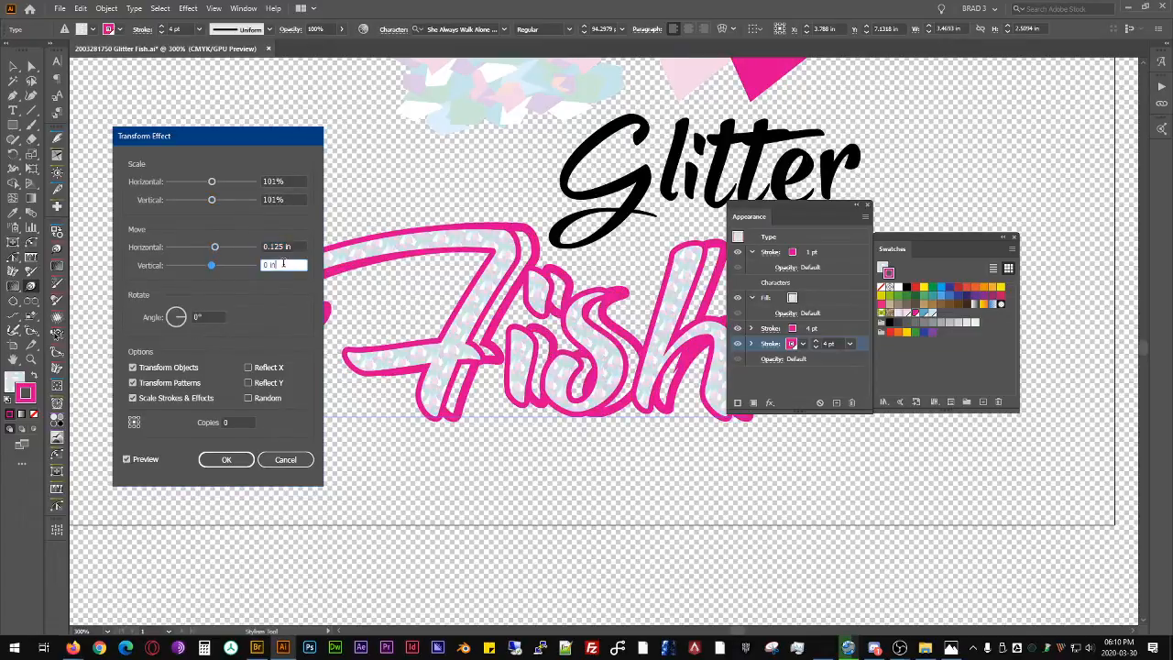
pyautogui.press('Up')
pyautogui.click(268, 247)
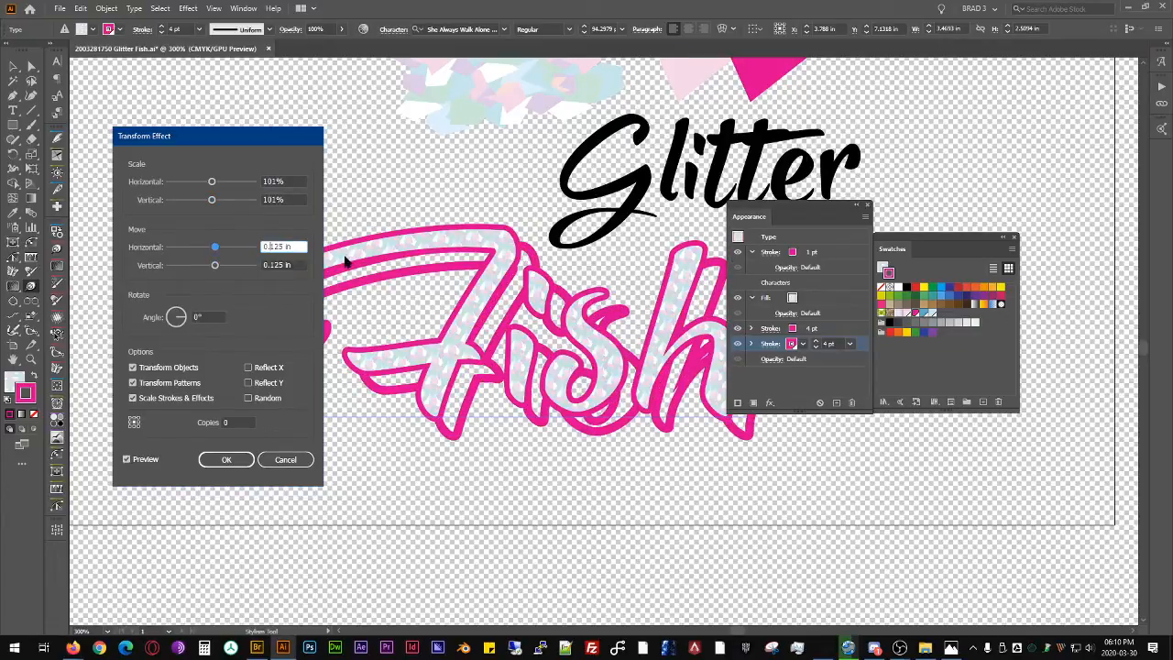
pyautogui.write('01')
pyautogui.press('Tab')
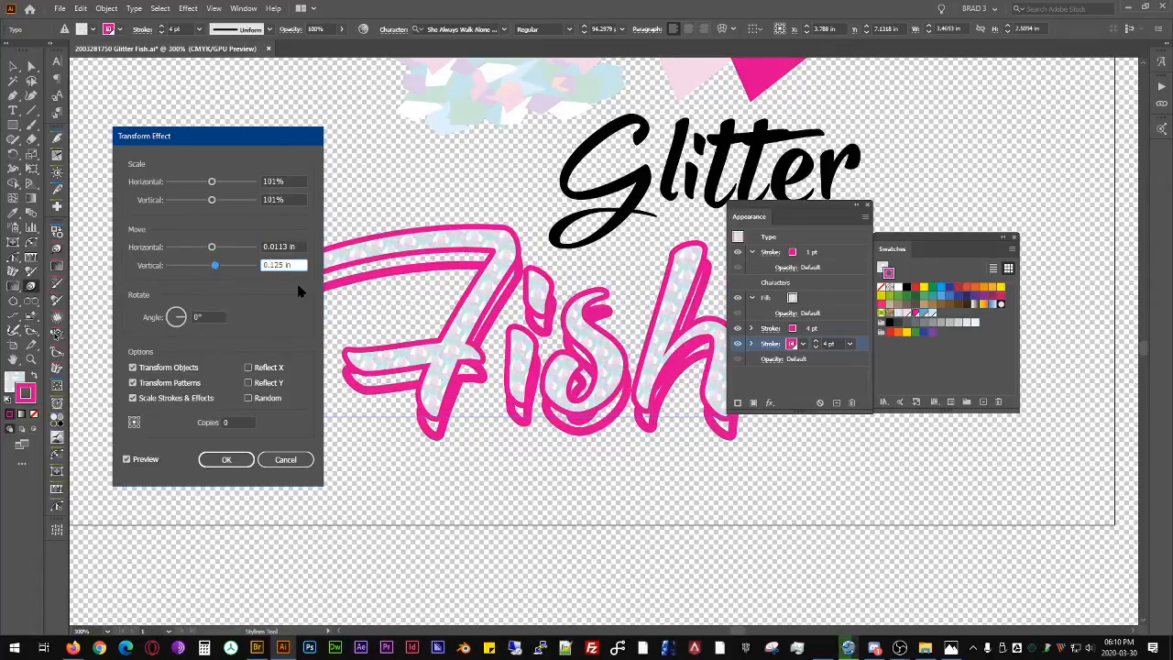
pyautogui.write('01')
pyautogui.click(291, 245)
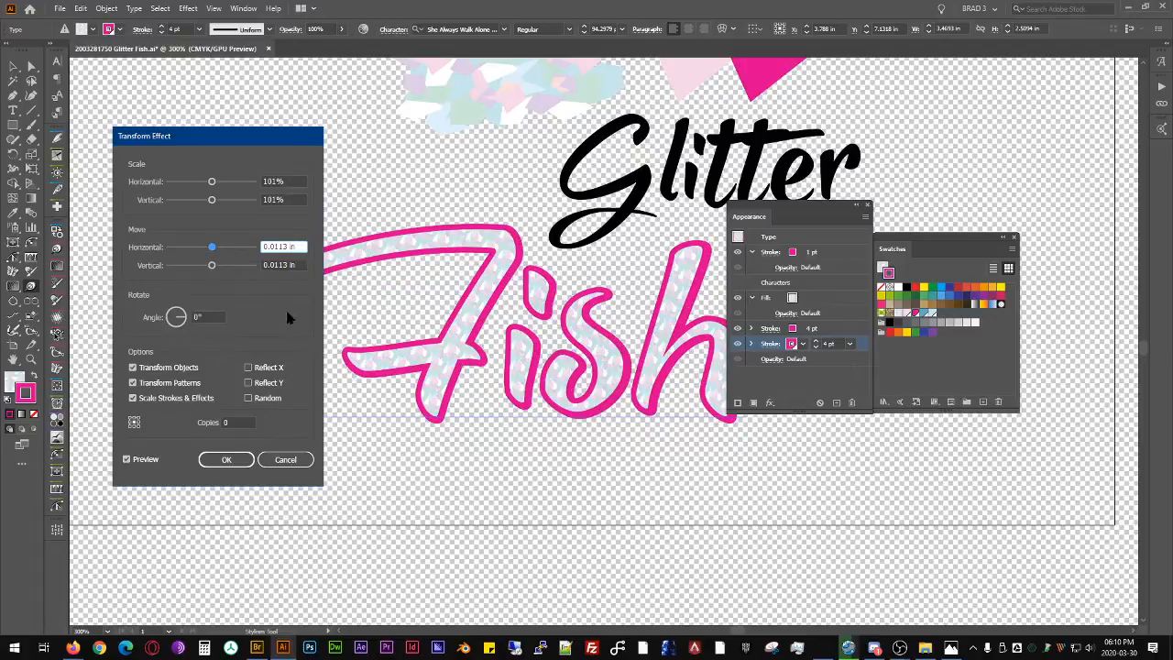
# Step: Give the Transform effect 6 copies and apply it to the lowest 4 pt stroke
pyautogui.click(245, 423)
pyautogui.press('Up')
pyautogui.press('Up')
pyautogui.press('Up')
pyautogui.press('Up')
pyautogui.press('Up')
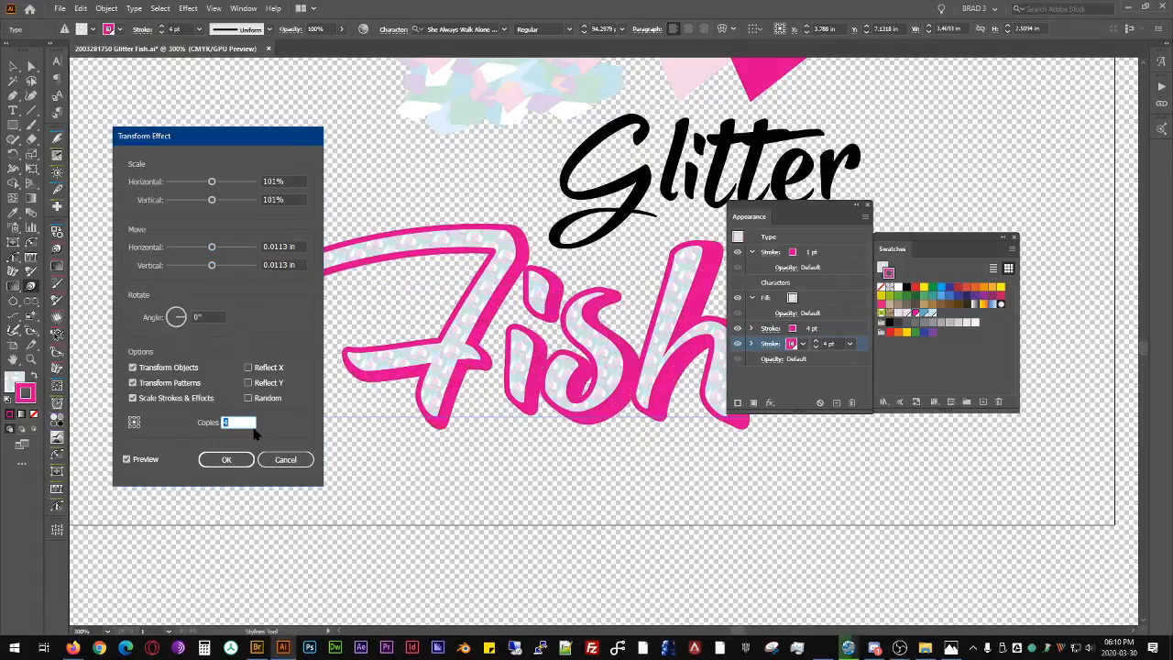
pyautogui.press('Up')
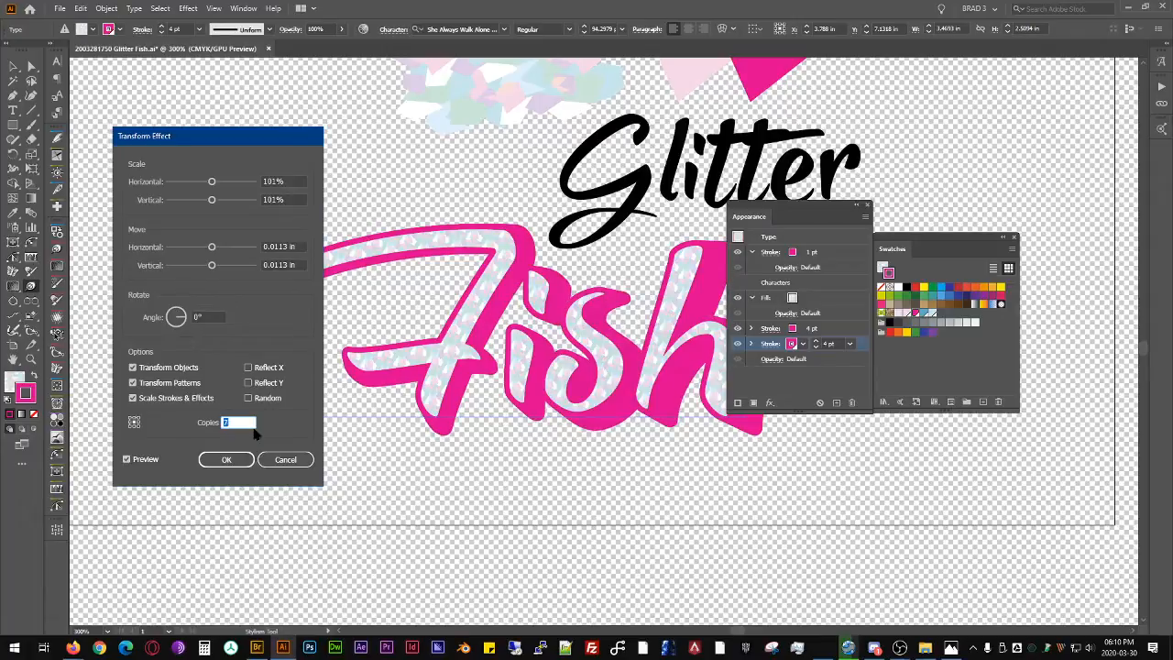
pyautogui.press('Up')
pyautogui.press('Up')
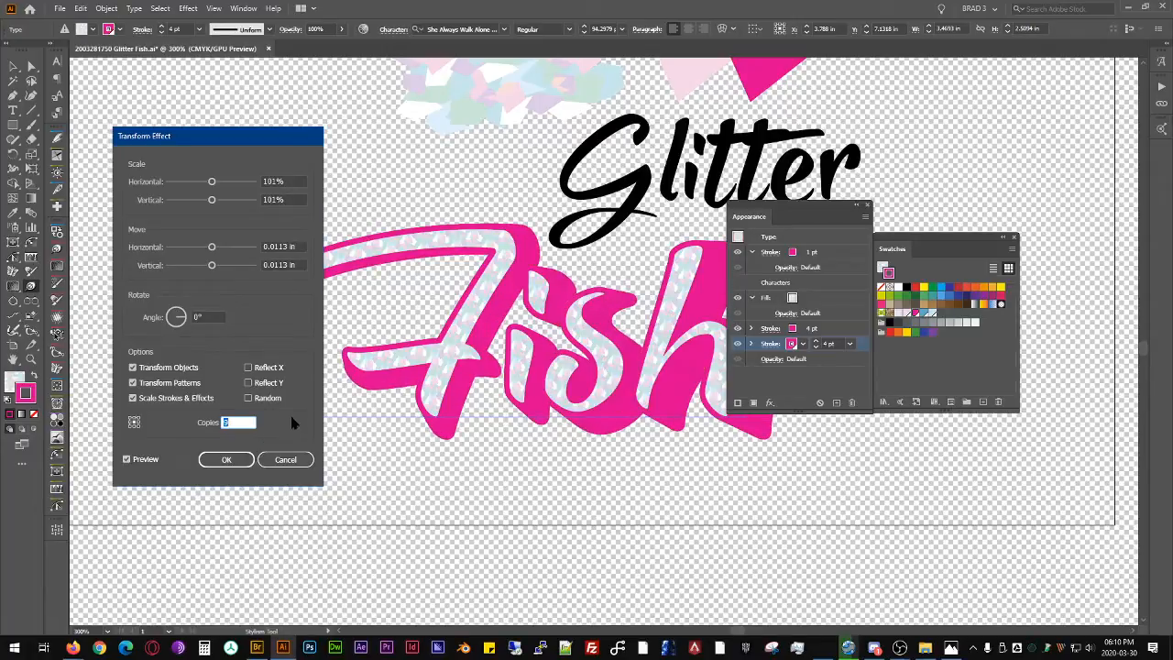
pyautogui.press('Down')
pyautogui.press('Down')
pyautogui.press('Down')
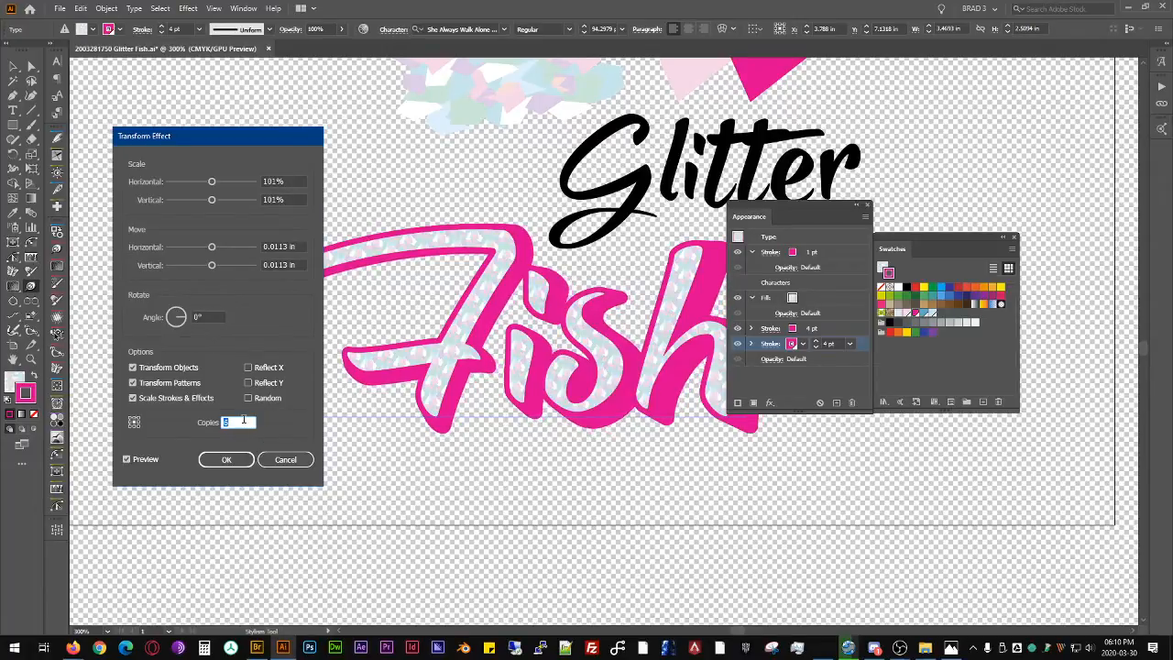
pyautogui.click(230, 459)
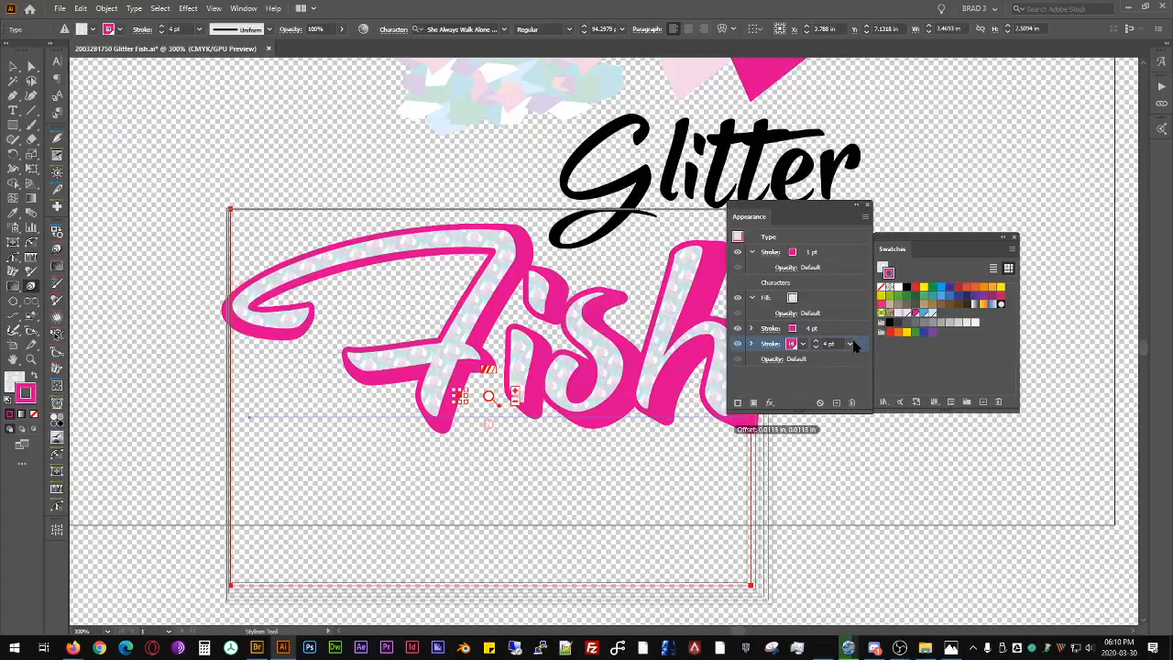
# Step: Adjust the transform's scale directly on the Fish artwork and enlarge its offset to 0.0242 in horizontally and 0.0323 in vertically
pyautogui.moveTo(230, 210)
pyautogui.mouseDown()
pyautogui.moveTo(216, 186)
pyautogui.moveTo(230, 189)
pyautogui.moveTo(210, 220)
pyautogui.moveTo(204, 285)
pyautogui.moveTo(258, 292)
pyautogui.moveTo(275, 357)
pyautogui.moveTo(316, 419)
pyautogui.moveTo(431, 495)
pyautogui.moveTo(235, 218)
pyautogui.mouseUp()
pyautogui.moveTo(458, 325); pyautogui.dragTo(451, 319)
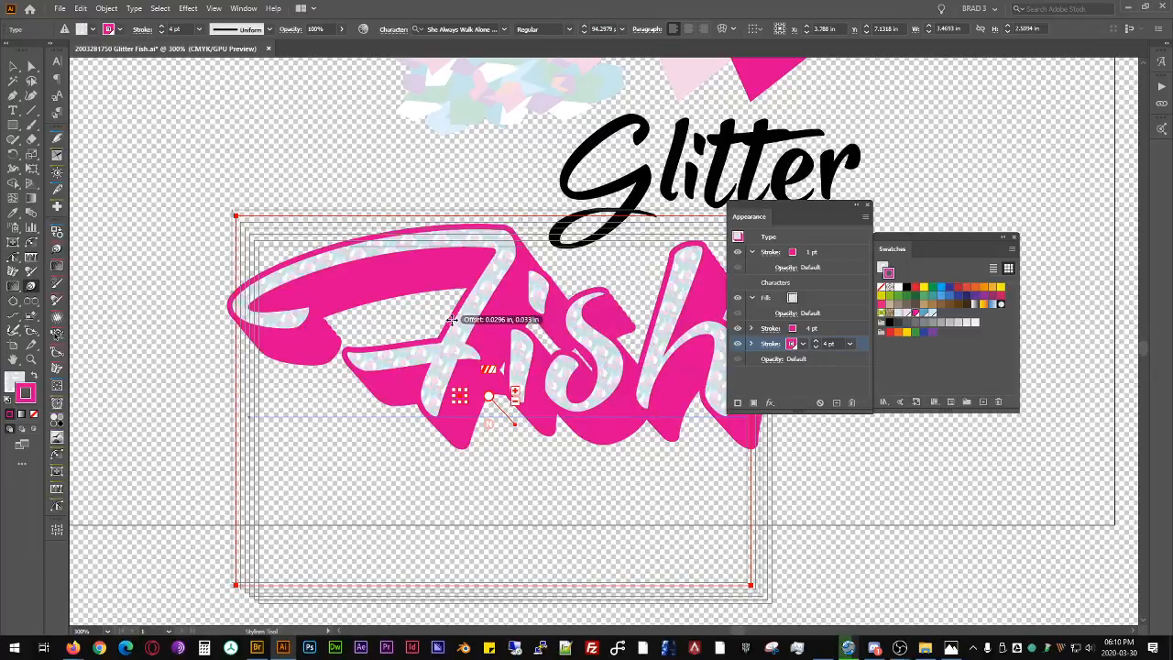
pyautogui.moveTo(750, 585)
pyautogui.mouseDown()
pyautogui.moveTo(740, 557)
pyautogui.moveTo(757, 565)
pyautogui.moveTo(751, 555)
pyautogui.moveTo(750, 586)
pyautogui.mouseUp()
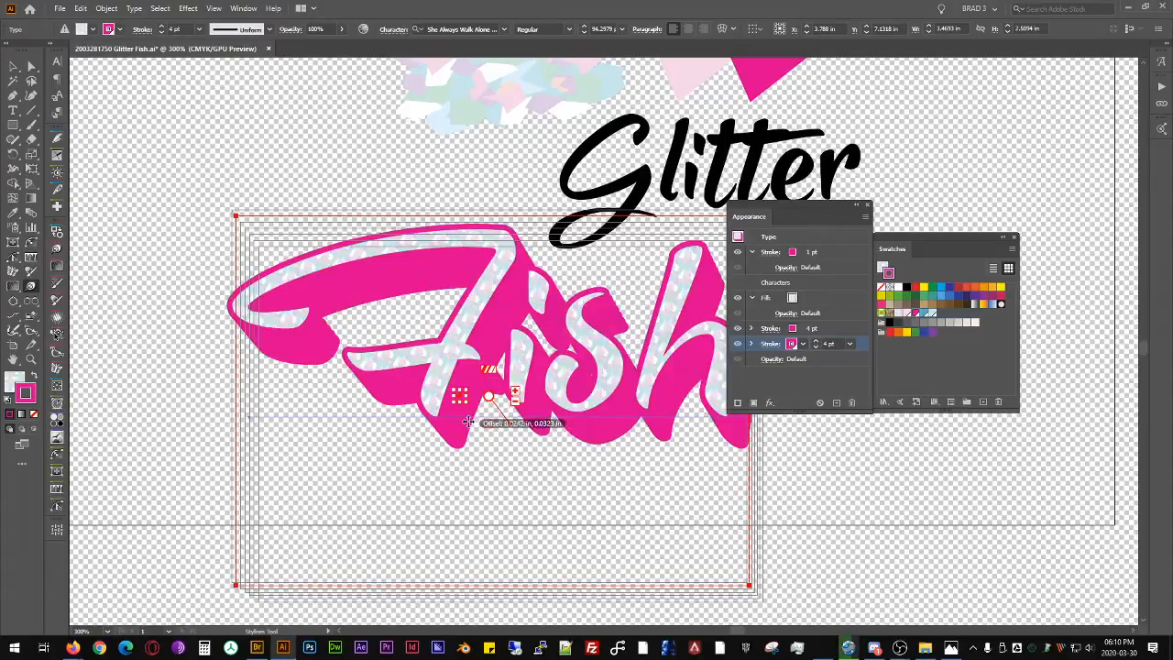
# Step: Try the Scale Strokes & Effects toggle on the Fish transform and reduce its number of copies
pyautogui.moveTo(491, 373); pyautogui.dragTo(494, 376)
pyautogui.click(492, 375)
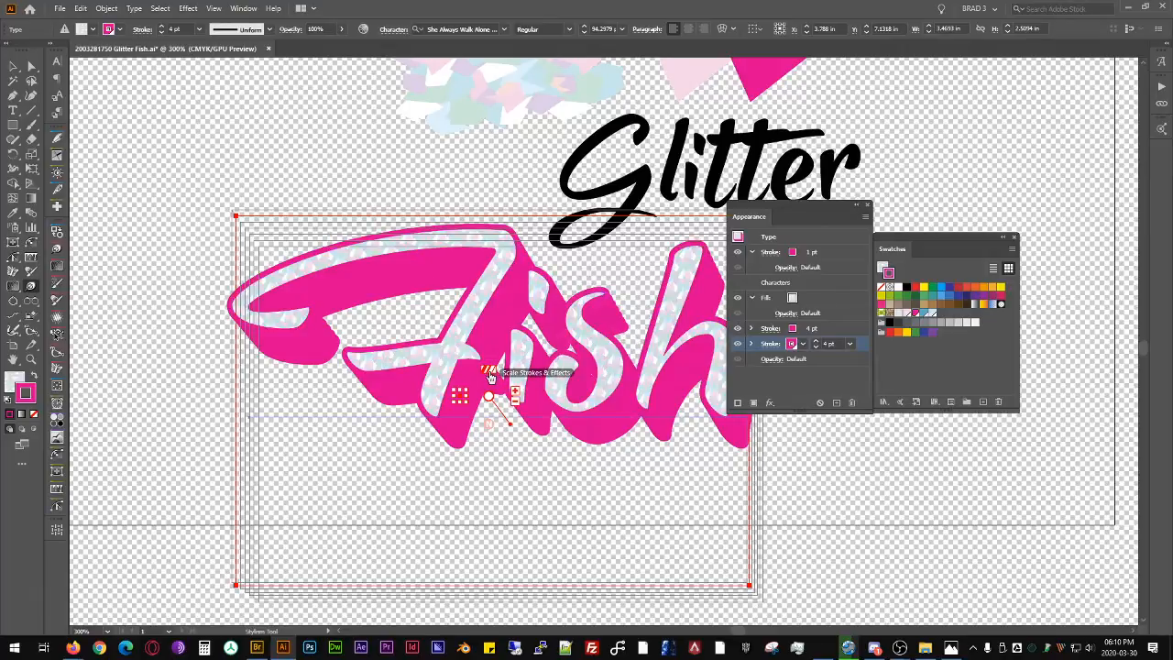
pyautogui.click(494, 376)
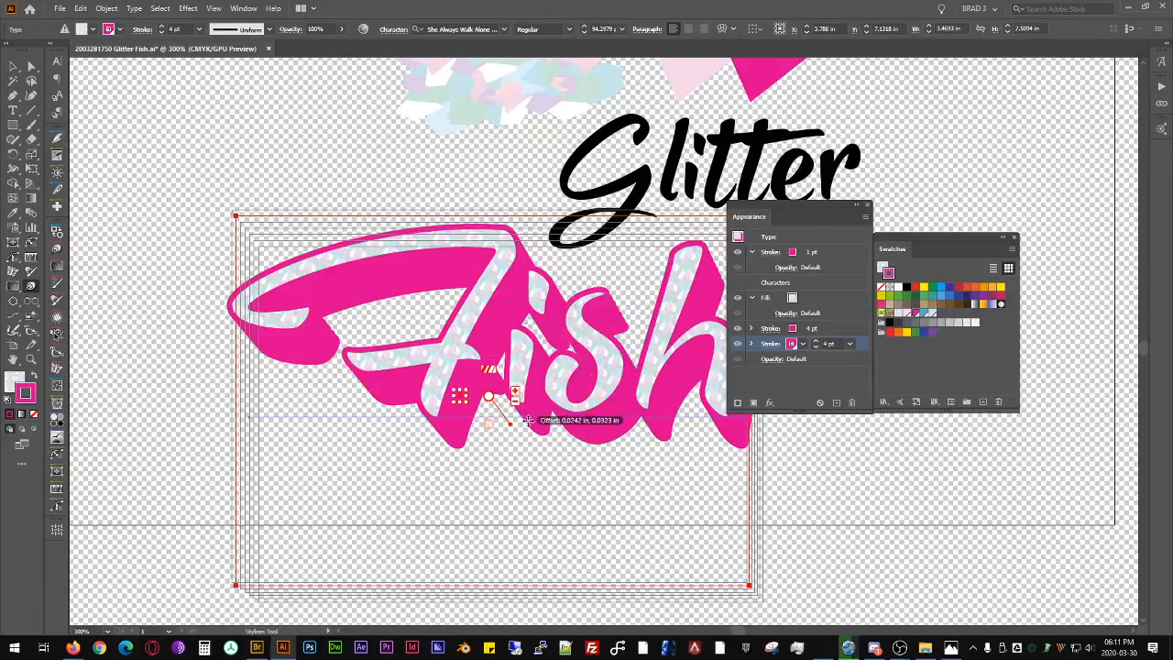
pyautogui.moveTo(510, 427)
pyautogui.mouseDown()
pyautogui.moveTo(586, 493)
pyautogui.moveTo(600, 509)
pyautogui.moveTo(593, 524)
pyautogui.moveTo(604, 519)
pyautogui.moveTo(463, 445)
pyautogui.moveTo(504, 399)
pyautogui.moveTo(503, 415)
pyautogui.mouseUp()
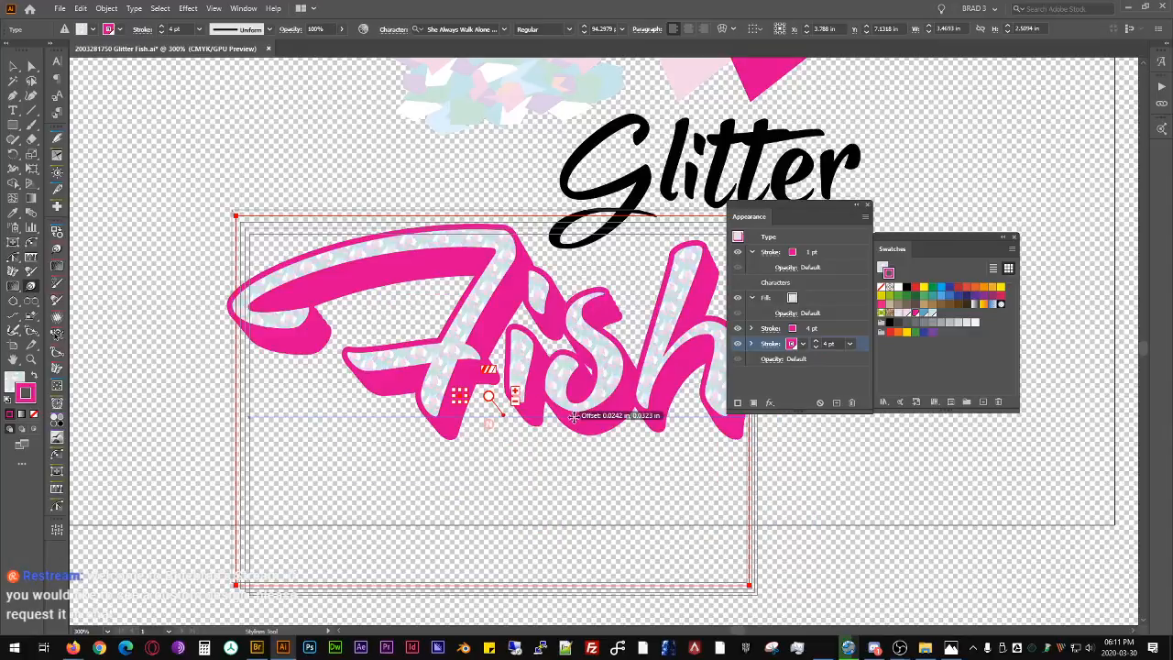
# Step: Try the SE and NW reference points for the Fish transform and restore the centre reference point
pyautogui.click(463, 403)
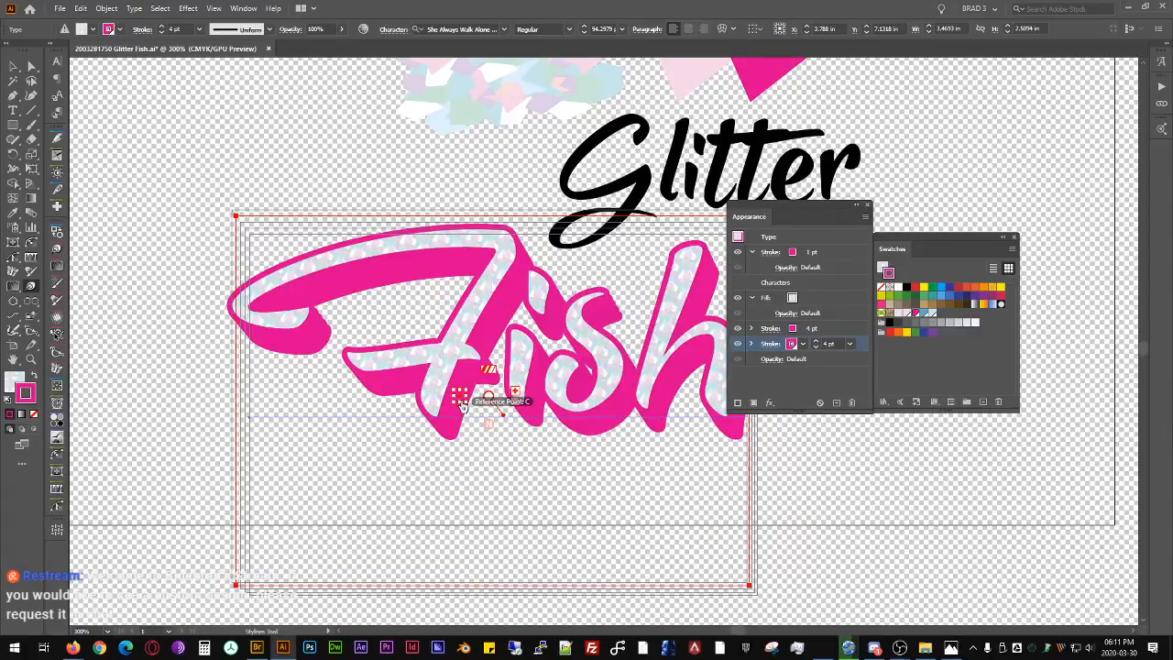
pyautogui.click(465, 403)
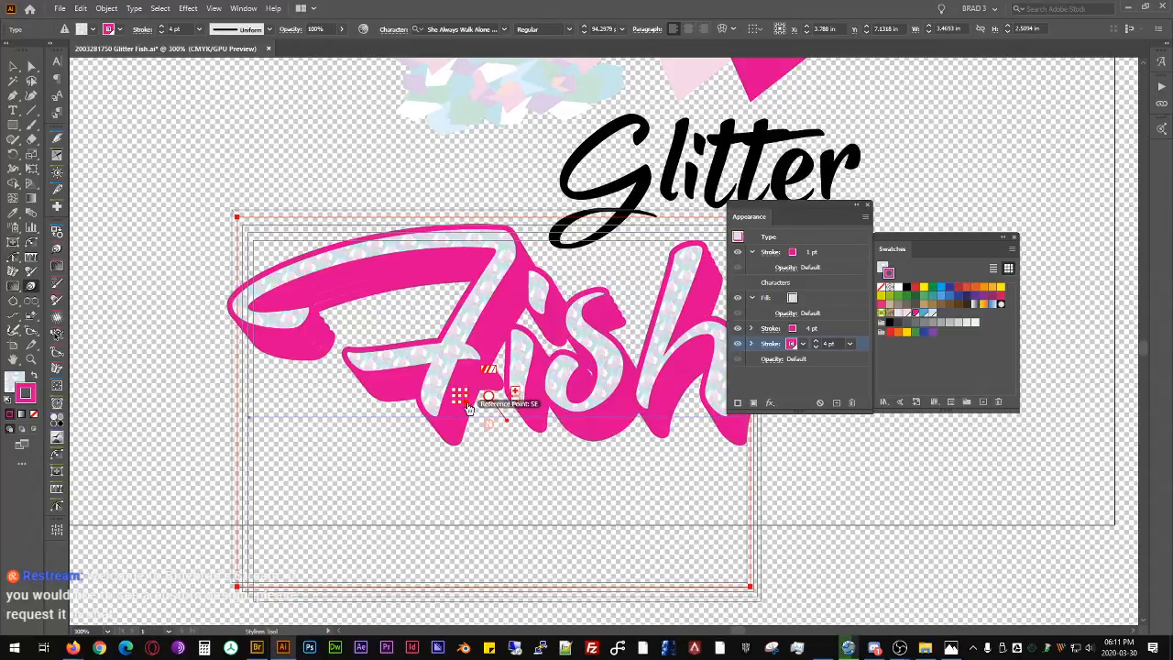
pyautogui.click(465, 404)
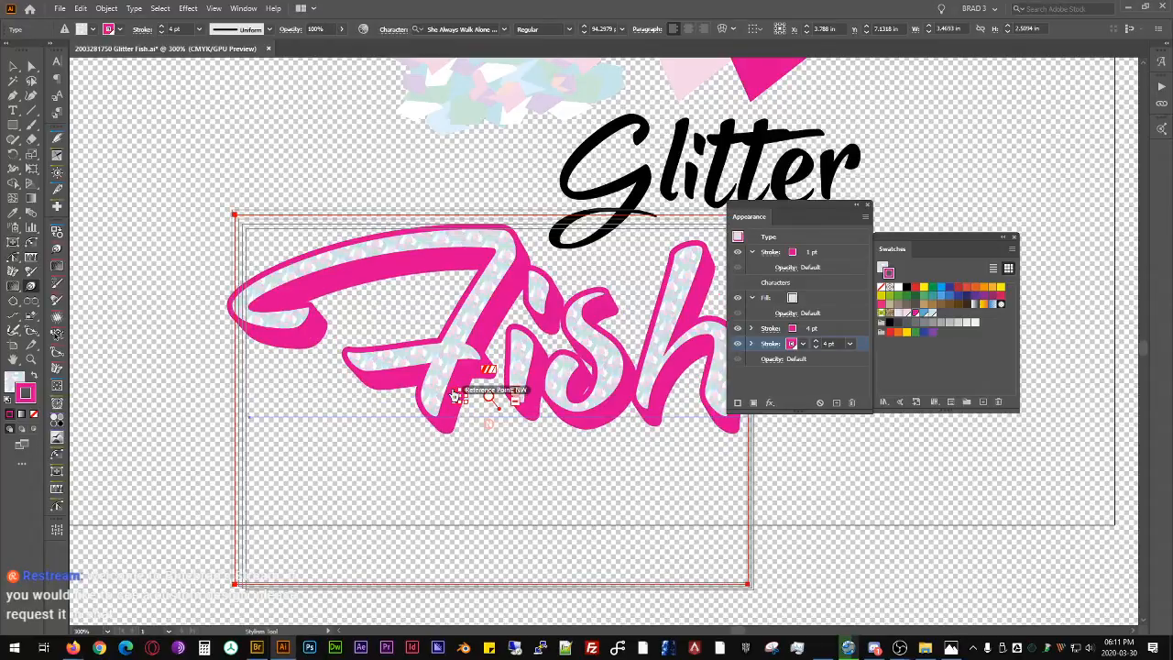
pyautogui.click(460, 397)
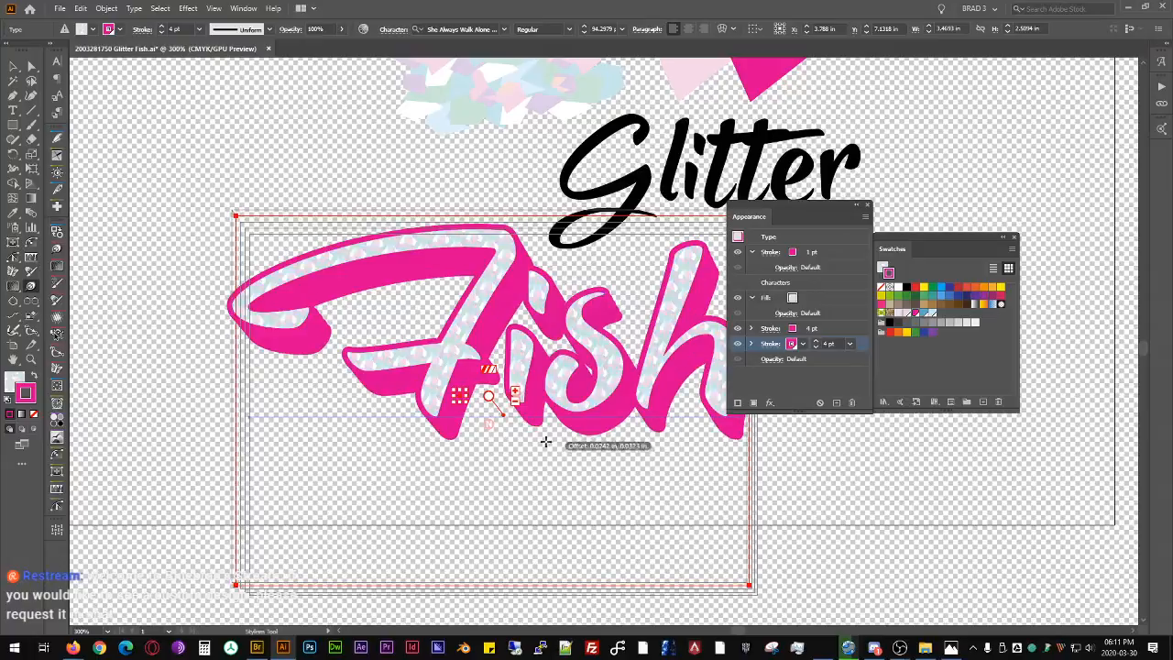
# Step: Vary the transform's number of copies directly on the artwork and settle on 3
pyautogui.click(515, 393)
pyautogui.click(515, 393)
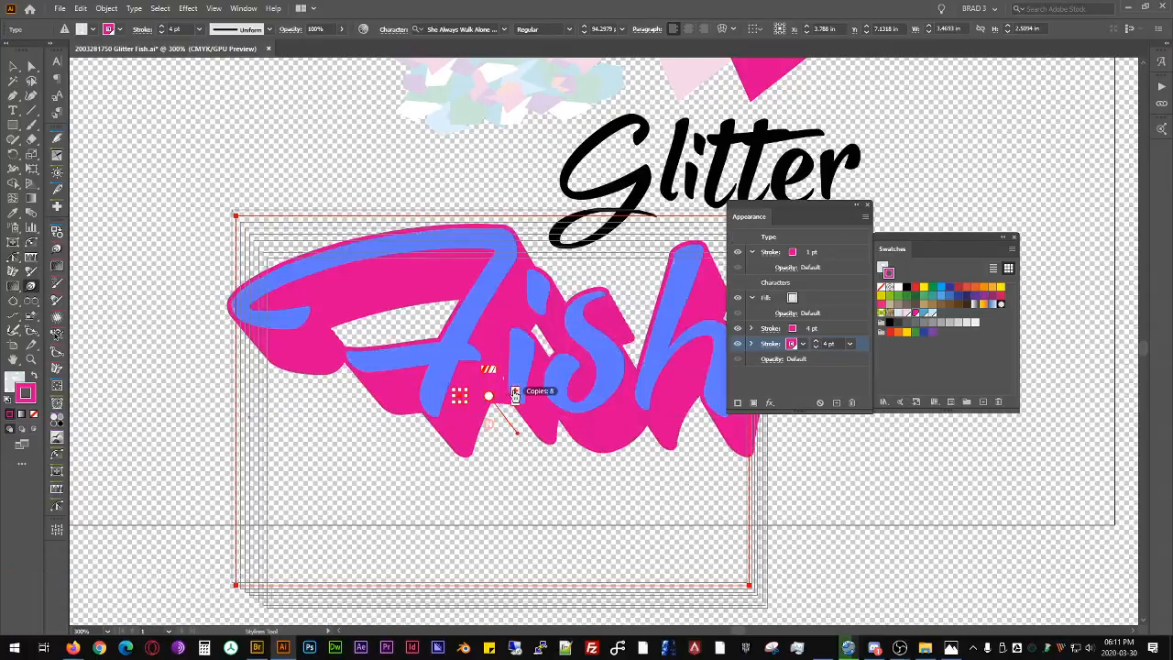
pyautogui.click(515, 393)
pyautogui.click(516, 404)
pyautogui.click(517, 403)
pyautogui.click(516, 404)
pyautogui.click(517, 404)
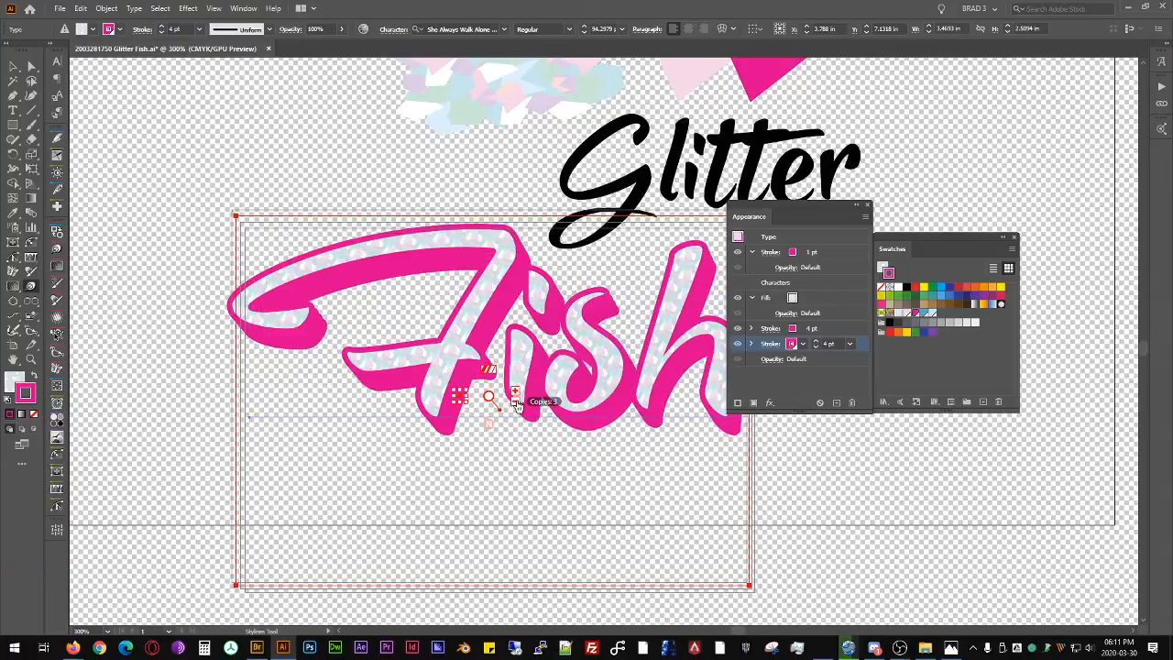
pyautogui.click(516, 404)
pyautogui.click(516, 404)
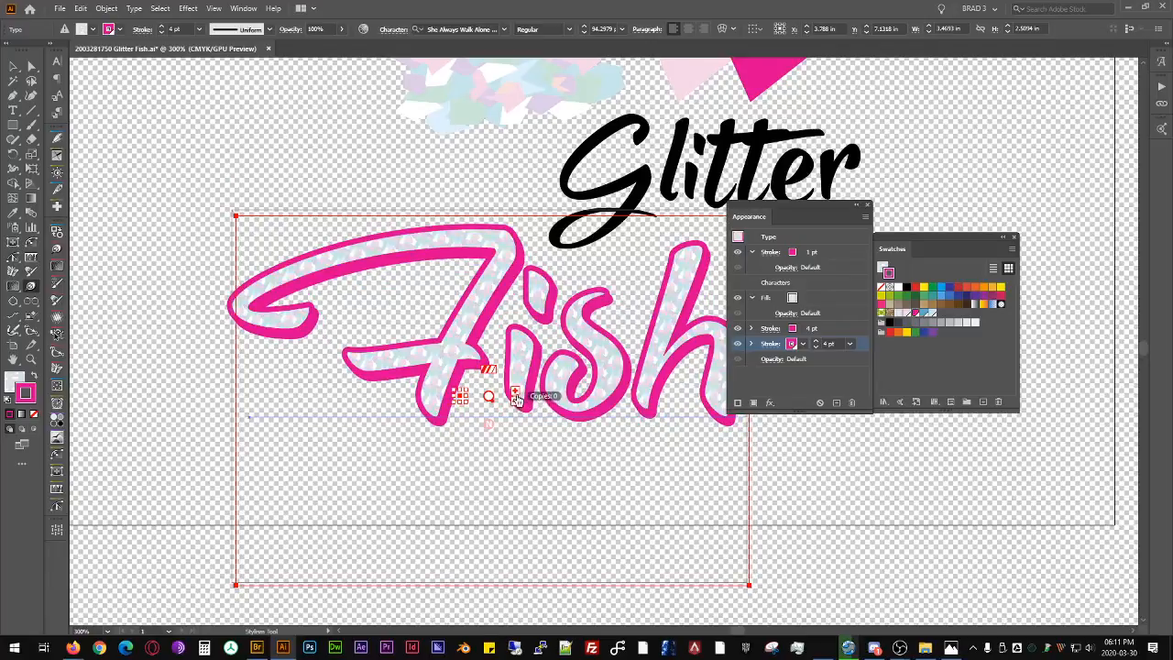
pyautogui.click(515, 393)
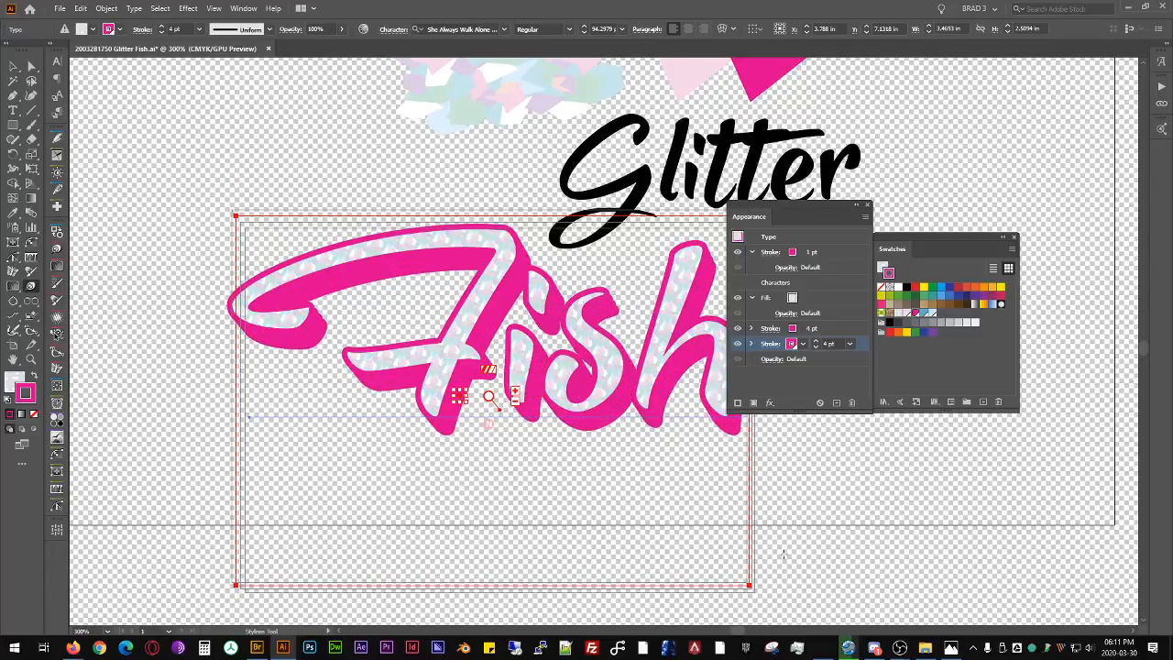
# Step: Inspect the two 4 pt strokes, briefly hiding the lower one to identify the transformed stroke, and deselect the lettering to view the result
pyautogui.moveTo(825, 345); pyautogui.dragTo(822, 329)
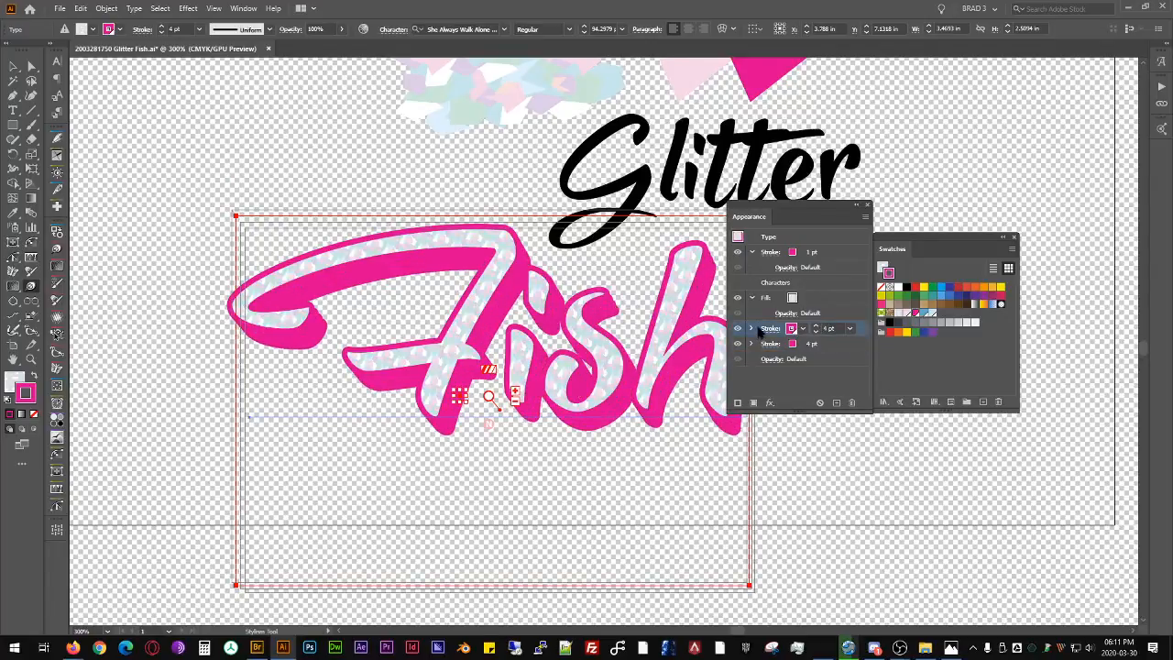
pyautogui.click(738, 358)
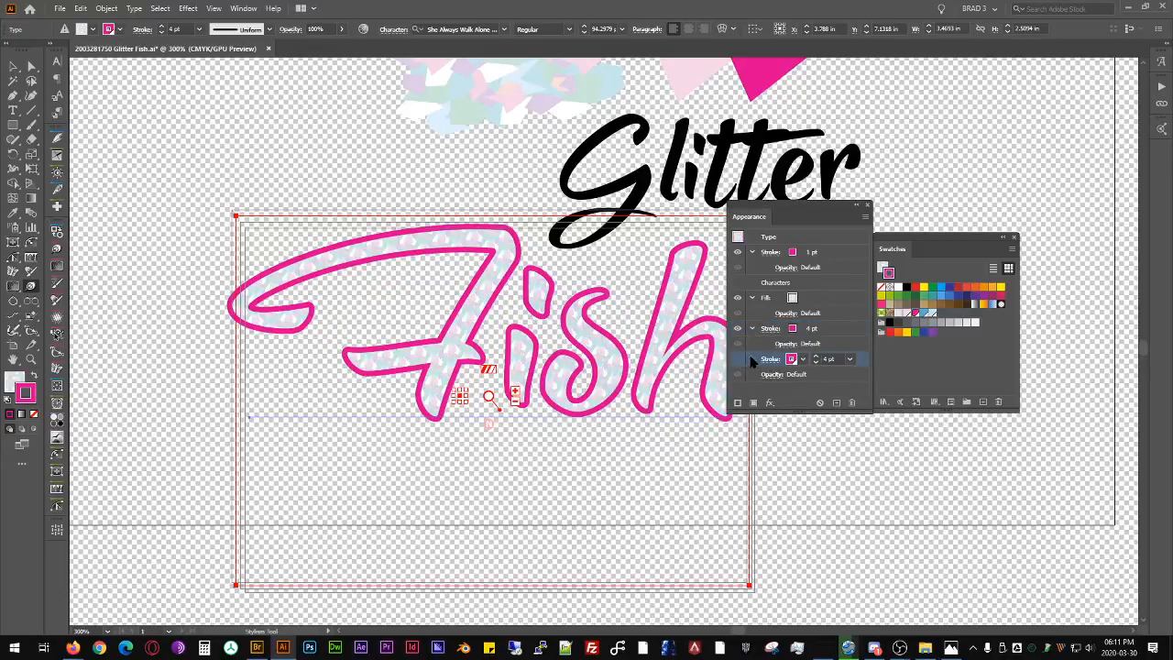
pyautogui.click(752, 359)
pyautogui.click(738, 358)
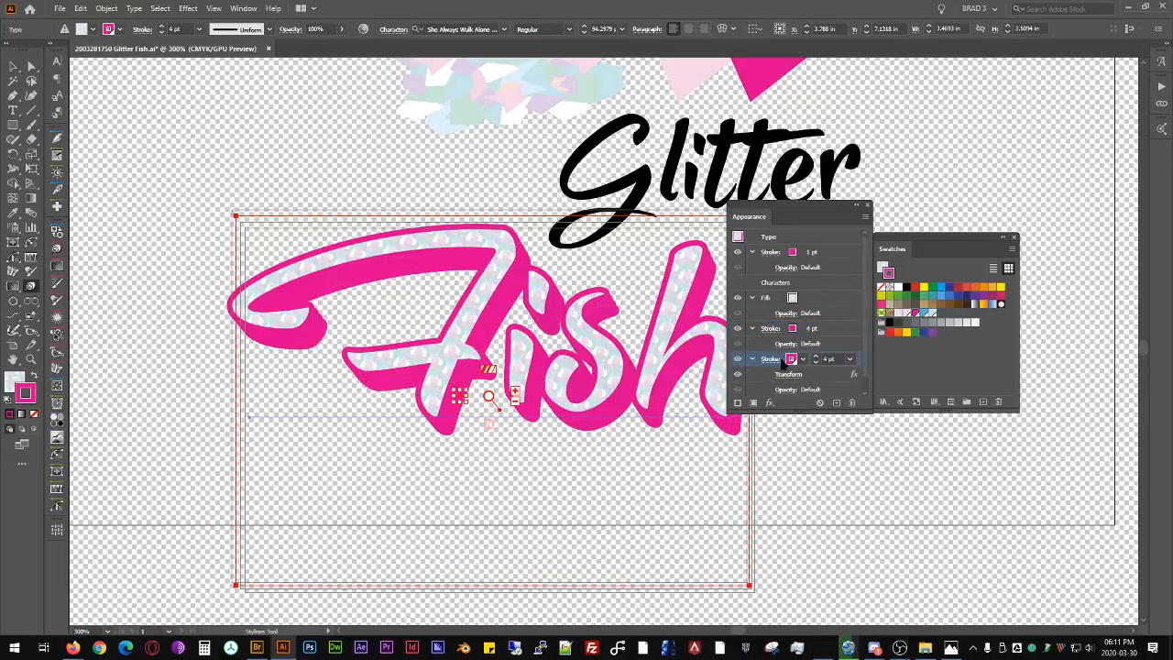
pyautogui.click(753, 359)
pyautogui.click(810, 344)
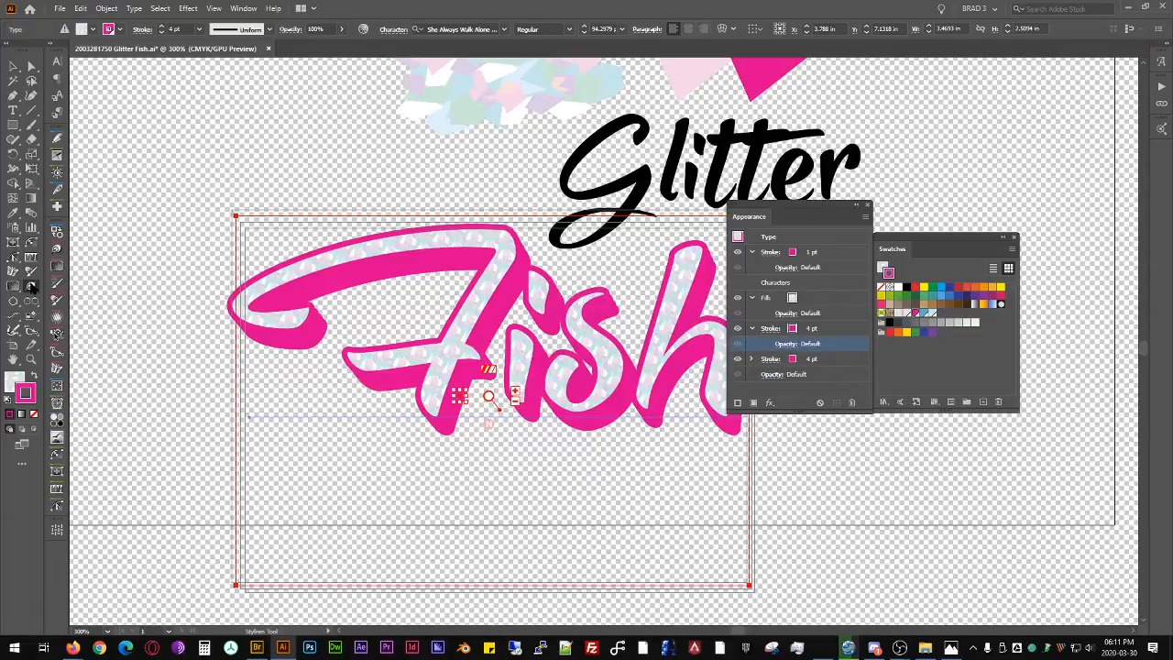
pyautogui.click(14, 67)
pyautogui.click(97, 183)
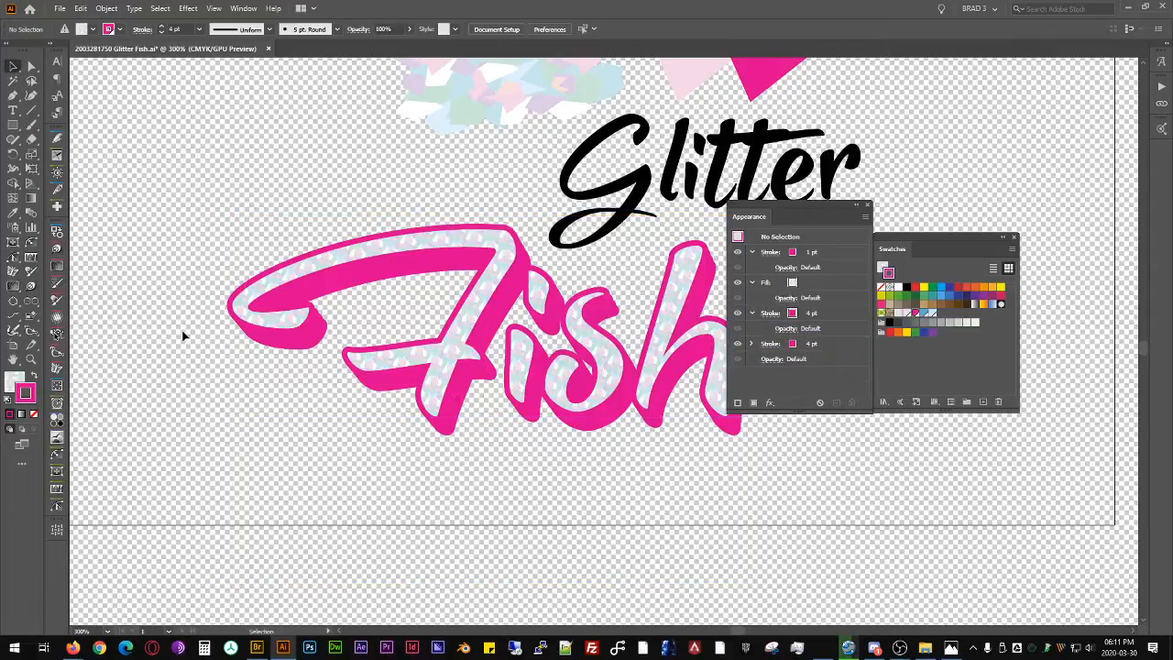
# Step: Select the Fish lettering again and expand its lowest 4 pt stroke down to the Transform effect
pyautogui.click(502, 360)
pyautogui.moveTo(722, 344); pyautogui.dragTo(665, 342)
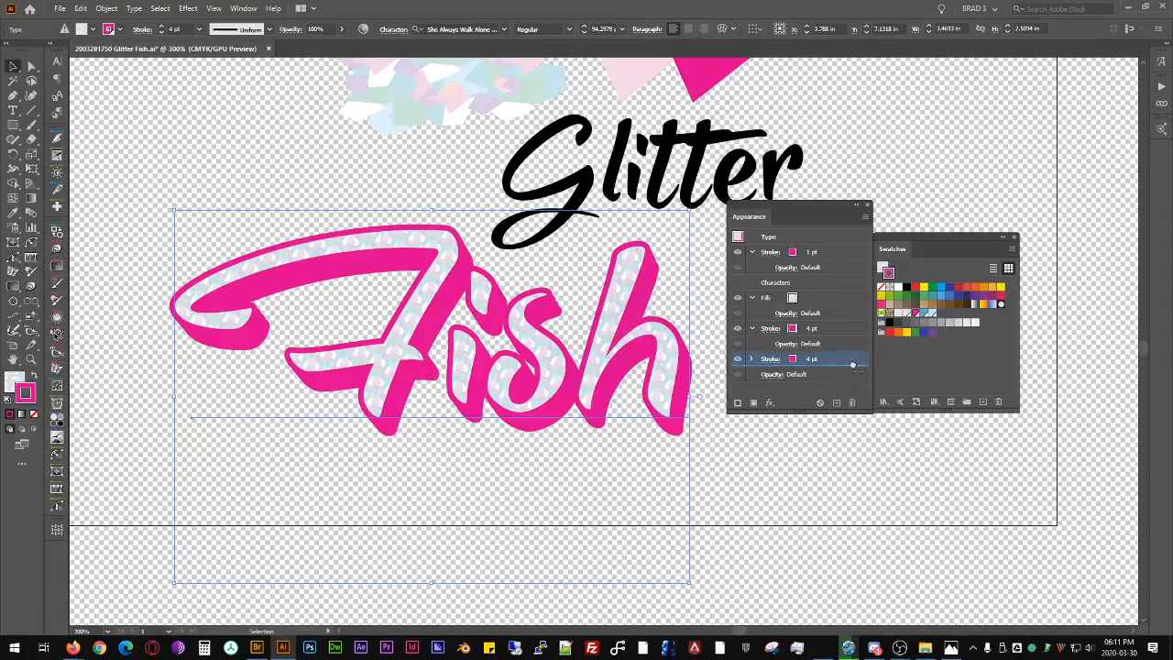
pyautogui.click(777, 363)
pyautogui.click(749, 362)
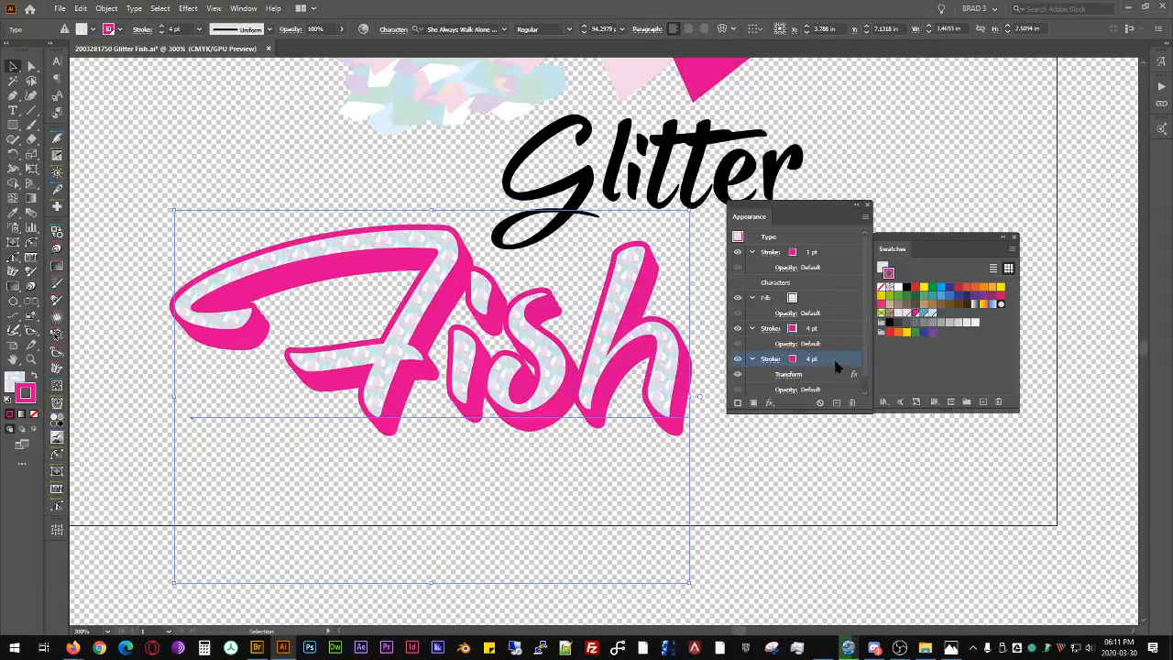
pyautogui.click(815, 362)
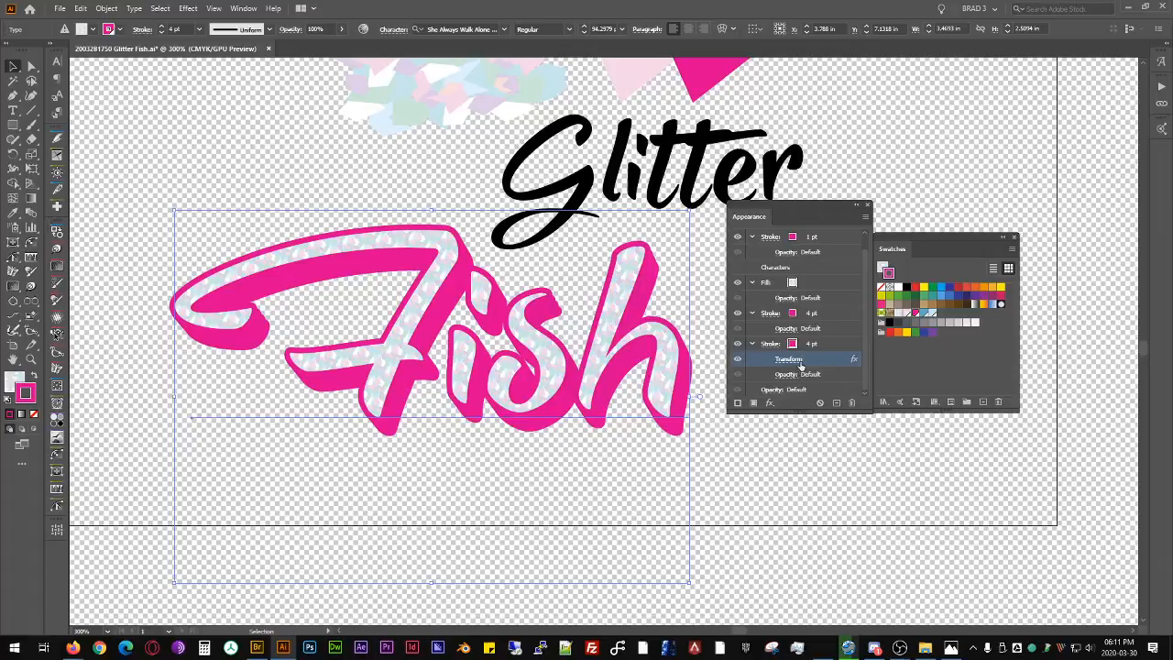
# Step: Try the blue swatch as the color of the transformed 4 pt stroke and undo it
pyautogui.click(794, 344)
pyautogui.click(791, 343)
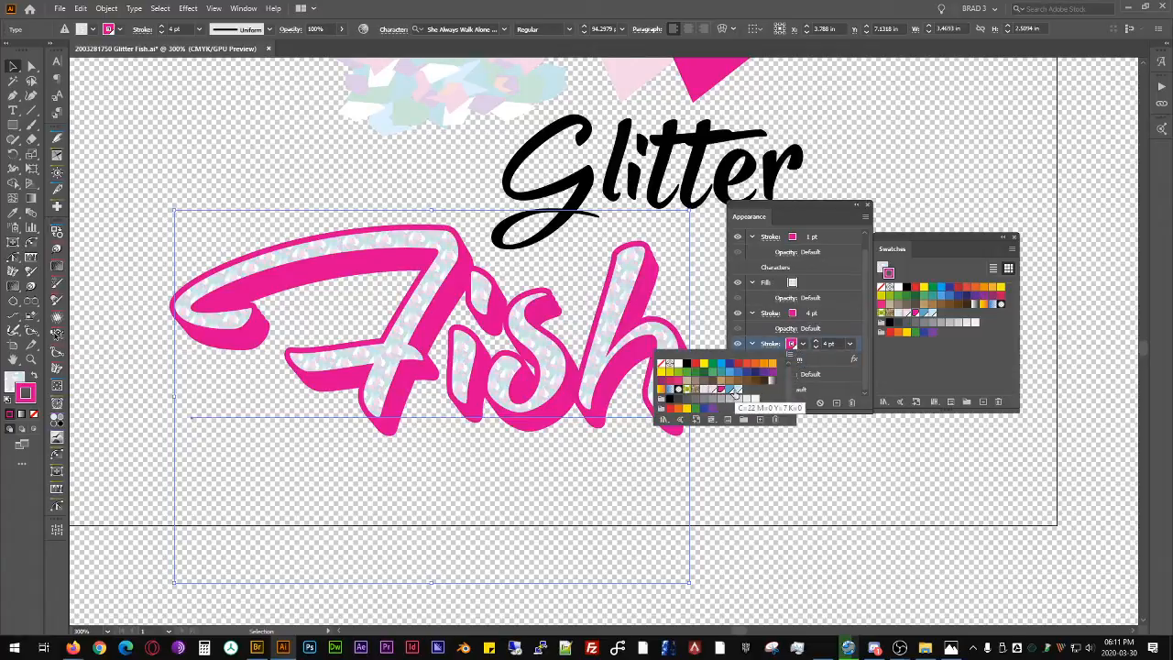
pyautogui.click(730, 390)
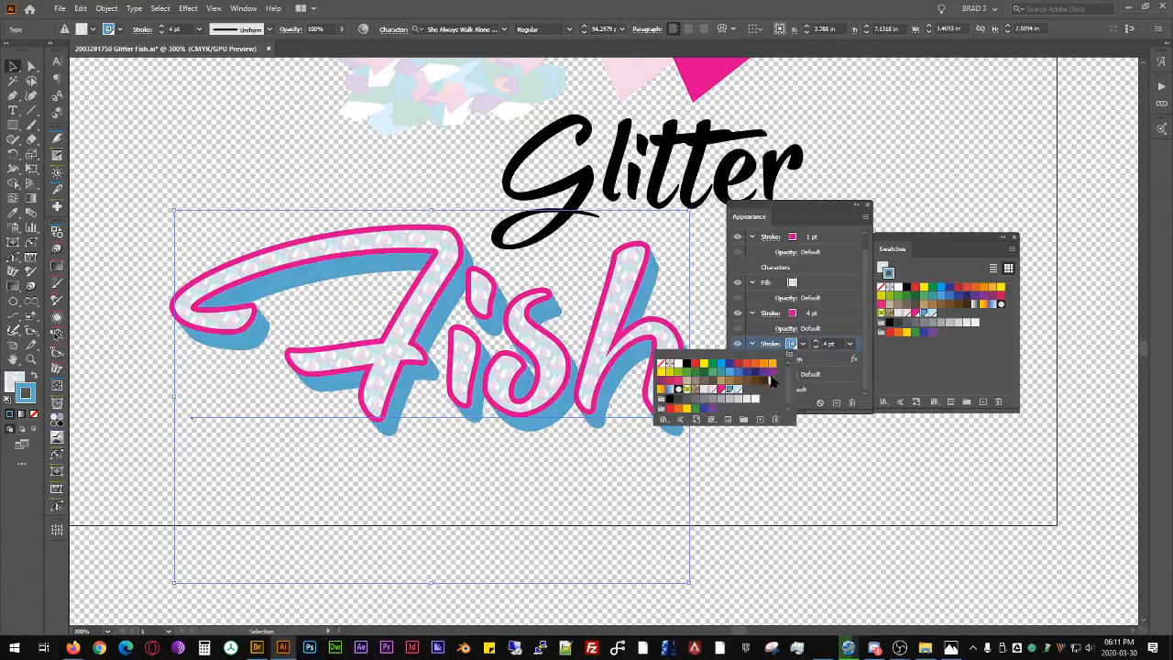
pyautogui.click(837, 355)
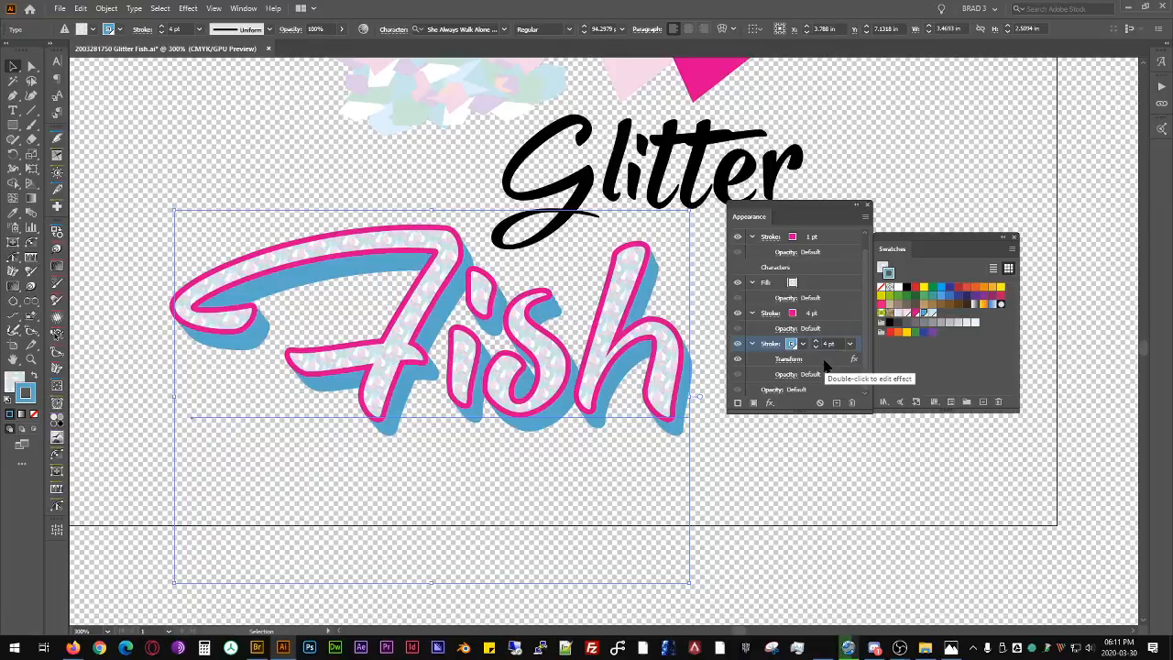
pyautogui.hotkey('ctrl', 'z')
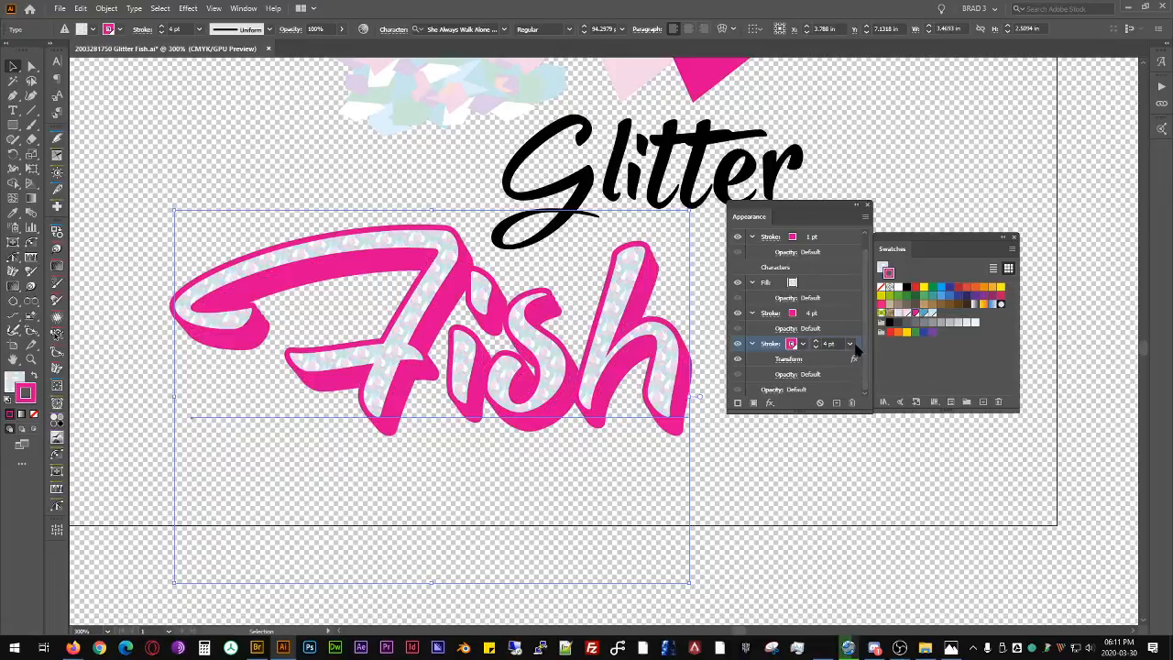
# Step: Duplicate the transformed 4 pt stroke of the Fish lettering
pyautogui.click(835, 402)
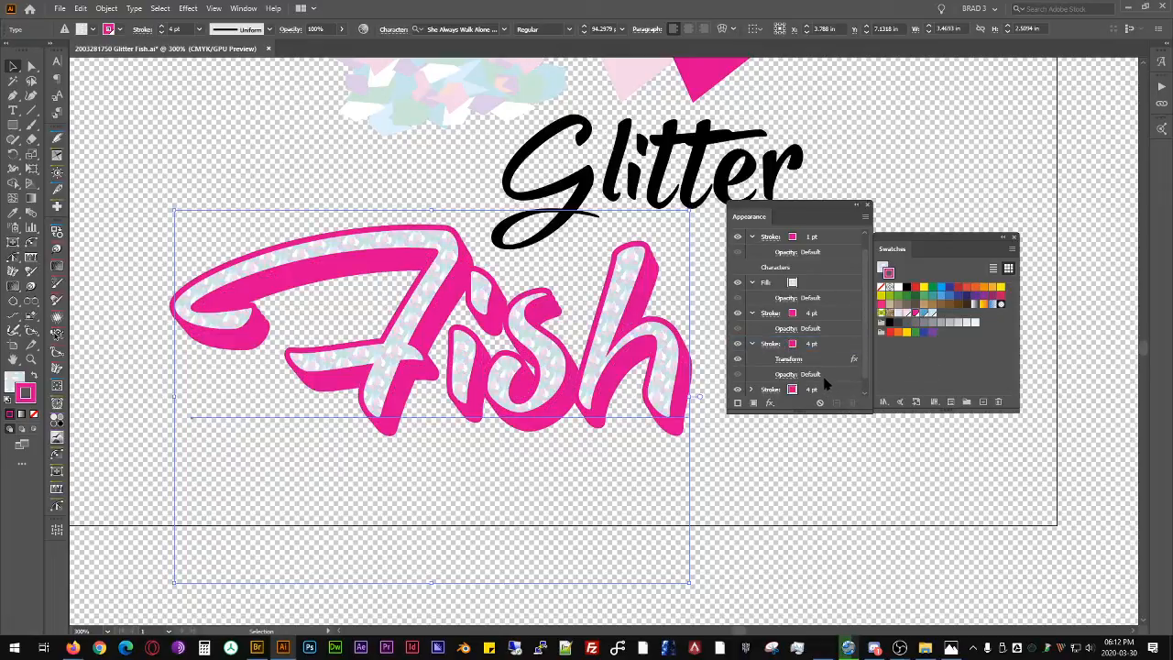
# Step: Color the lowest duplicated stroke of the Fish lettering with the blue swatch and set its weight to 5 pt
pyautogui.click(793, 390)
pyautogui.click(732, 436)
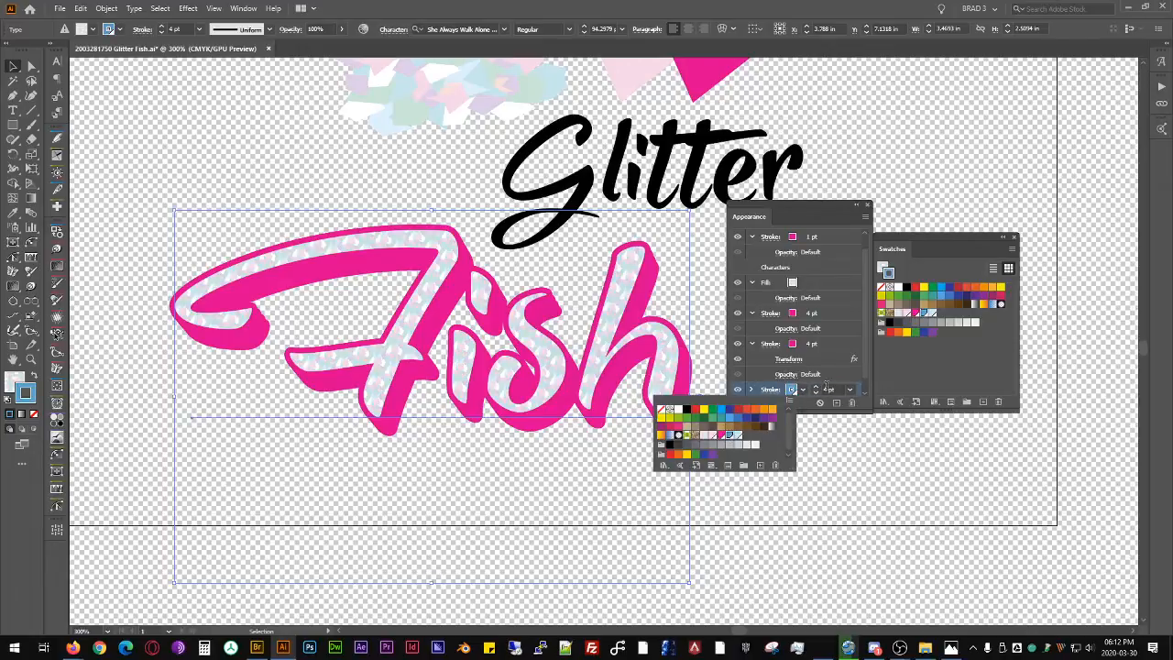
pyautogui.click(833, 389)
pyautogui.click(832, 389)
pyautogui.press('Down')
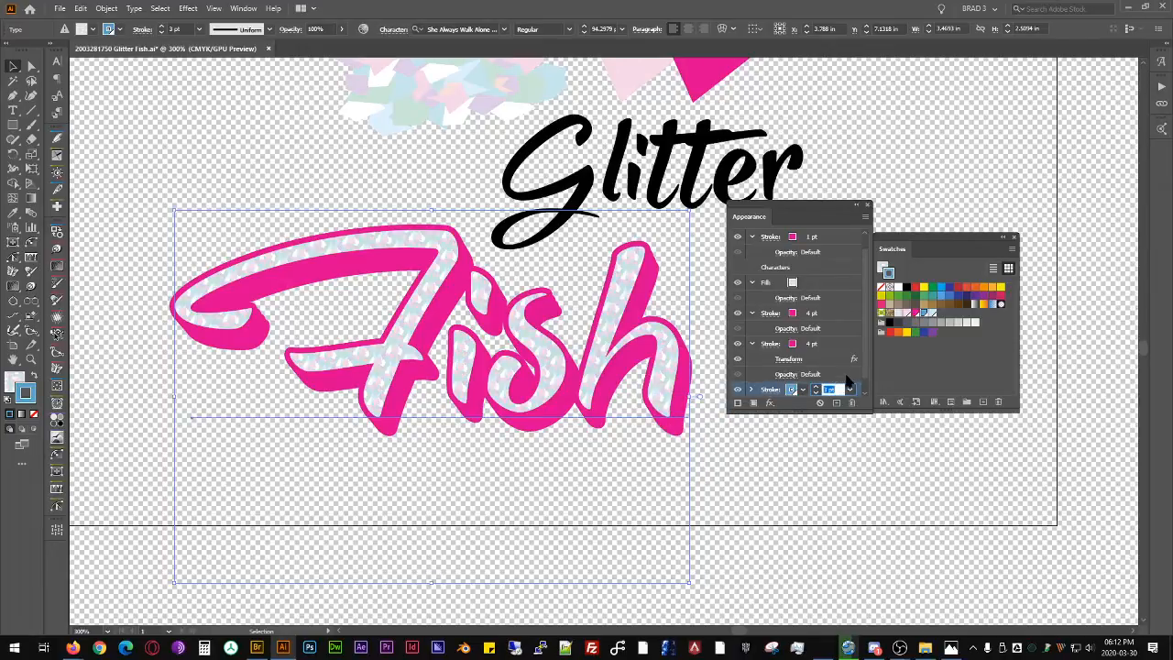
pyautogui.press('Up')
pyautogui.press('Up')
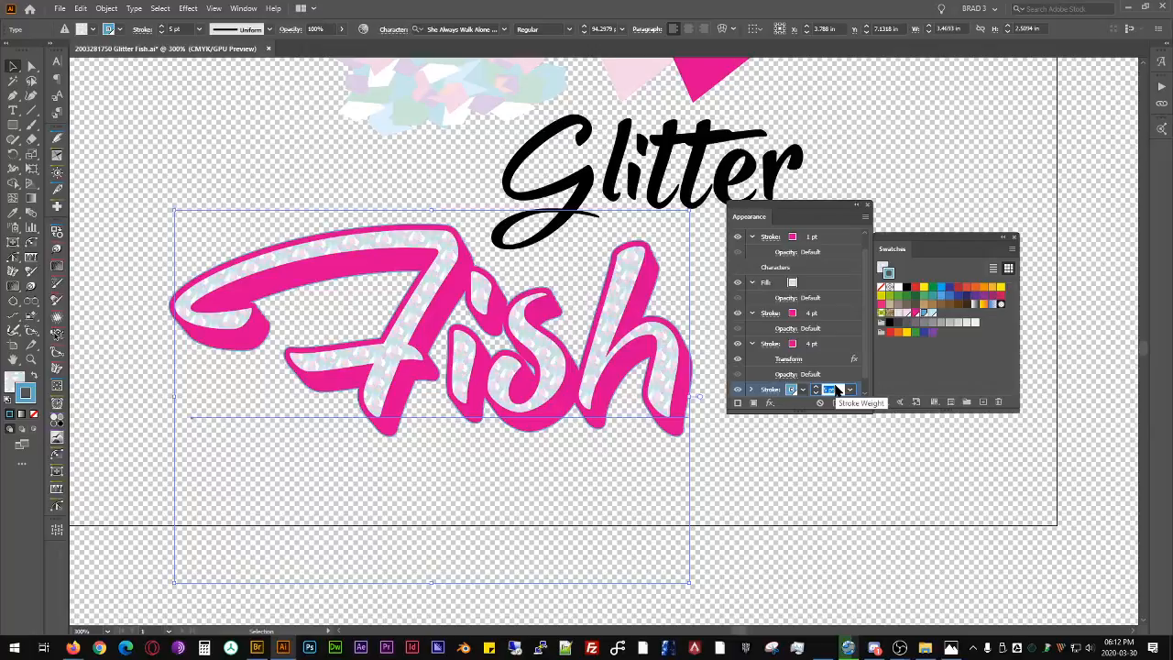
pyautogui.moveTo(866, 332); pyautogui.dragTo(867, 382)
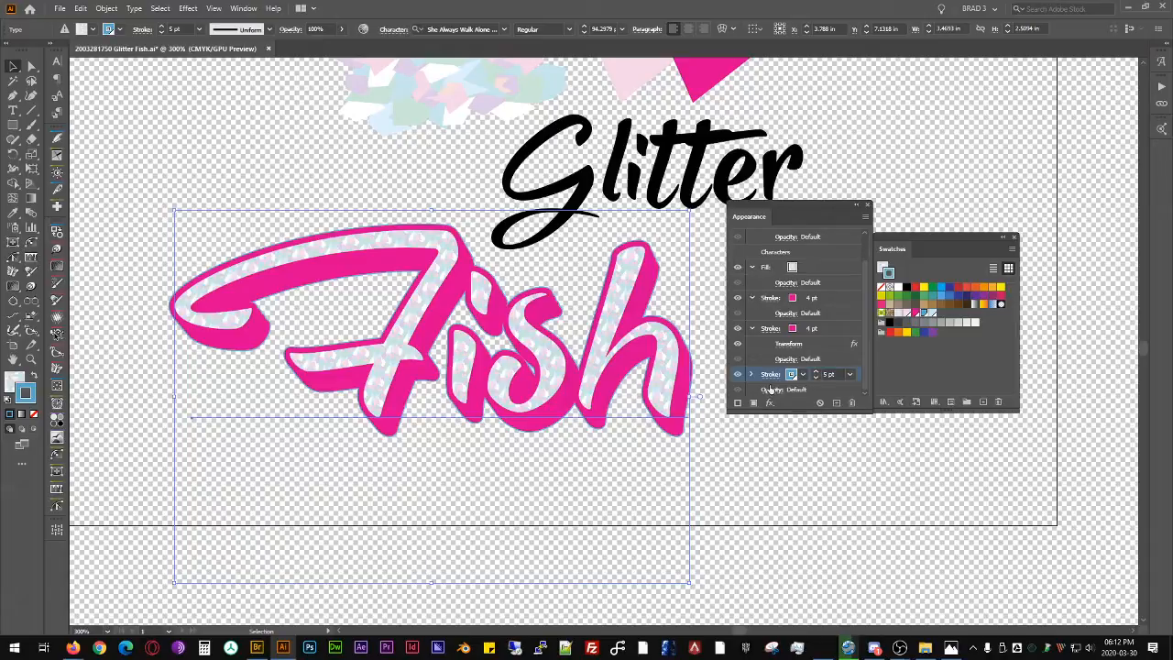
# Step: Deselect the Fish lettering and examine the blue edge around its magenta shadow together with the surrounding artwork
pyautogui.click(742, 456)
pyautogui.scroll(-3, 742, 456)
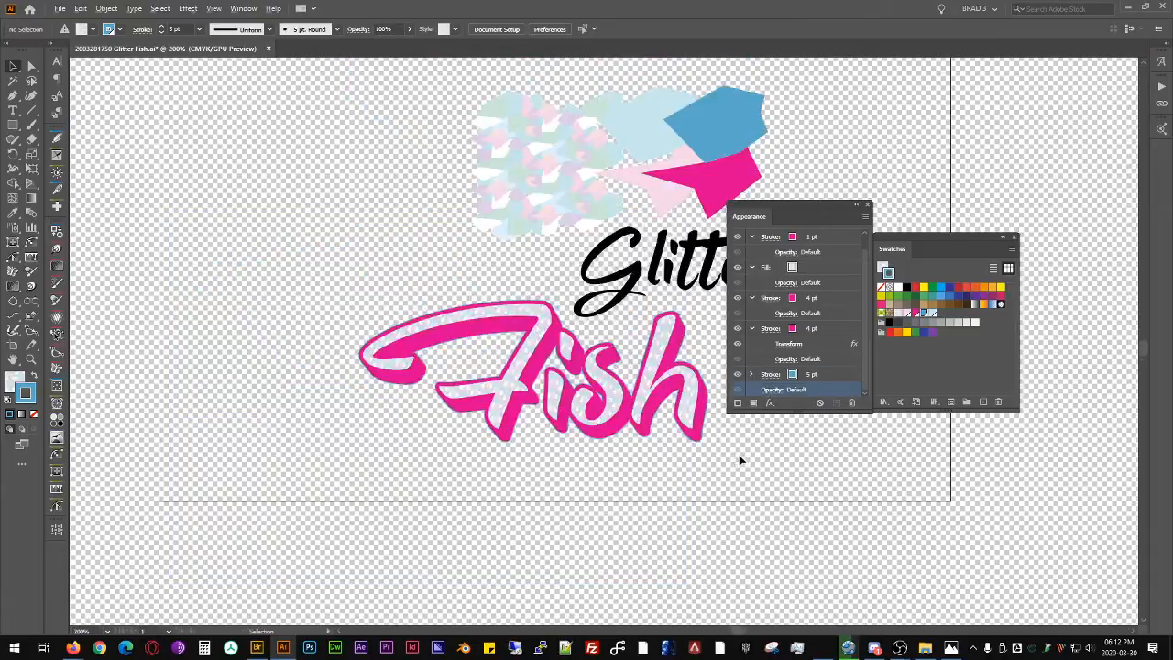
pyautogui.moveTo(748, 459); pyautogui.dragTo(627, 496)
pyautogui.scroll(2, 603, 414)
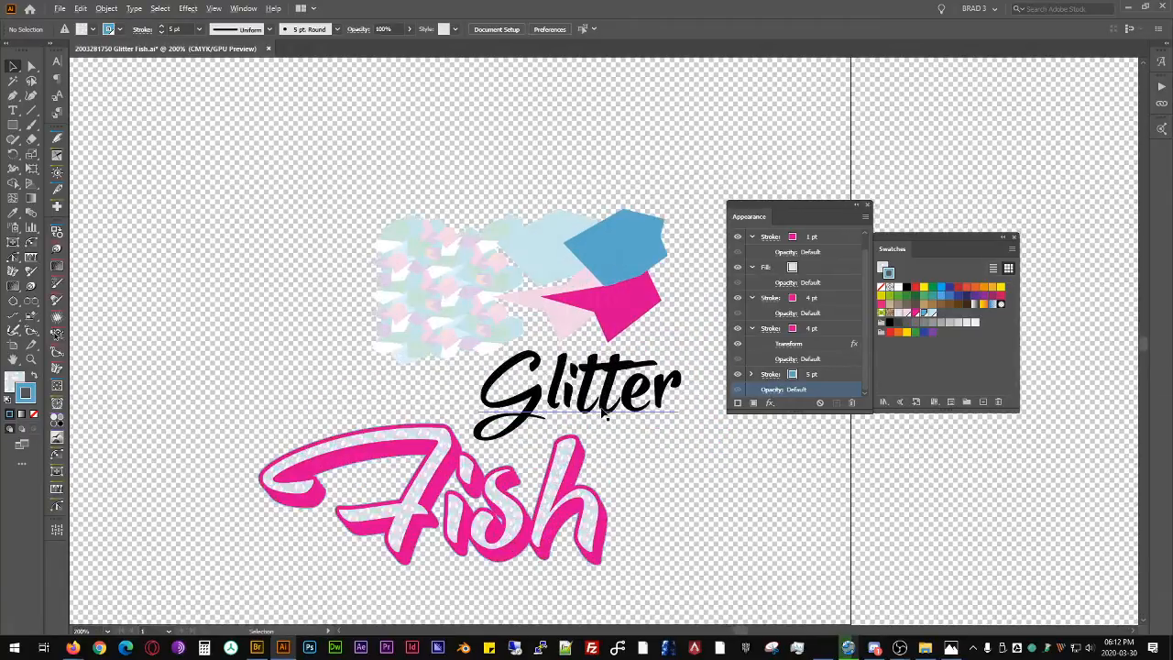
pyautogui.click(603, 509)
pyautogui.click(649, 508)
pyautogui.moveTo(628, 530); pyautogui.dragTo(613, 397)
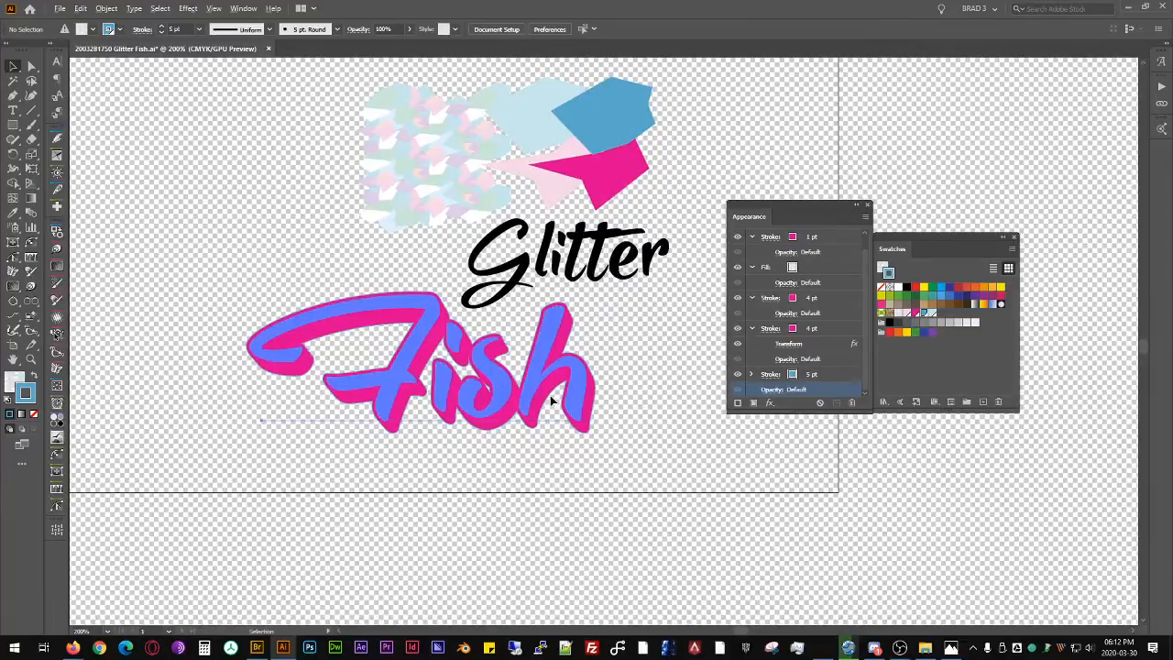
# Step: Apply the Pathfinder Merge effect to the transformed 4 pt magenta stroke of the Fish lettering
pyautogui.click(557, 405)
pyautogui.click(837, 376)
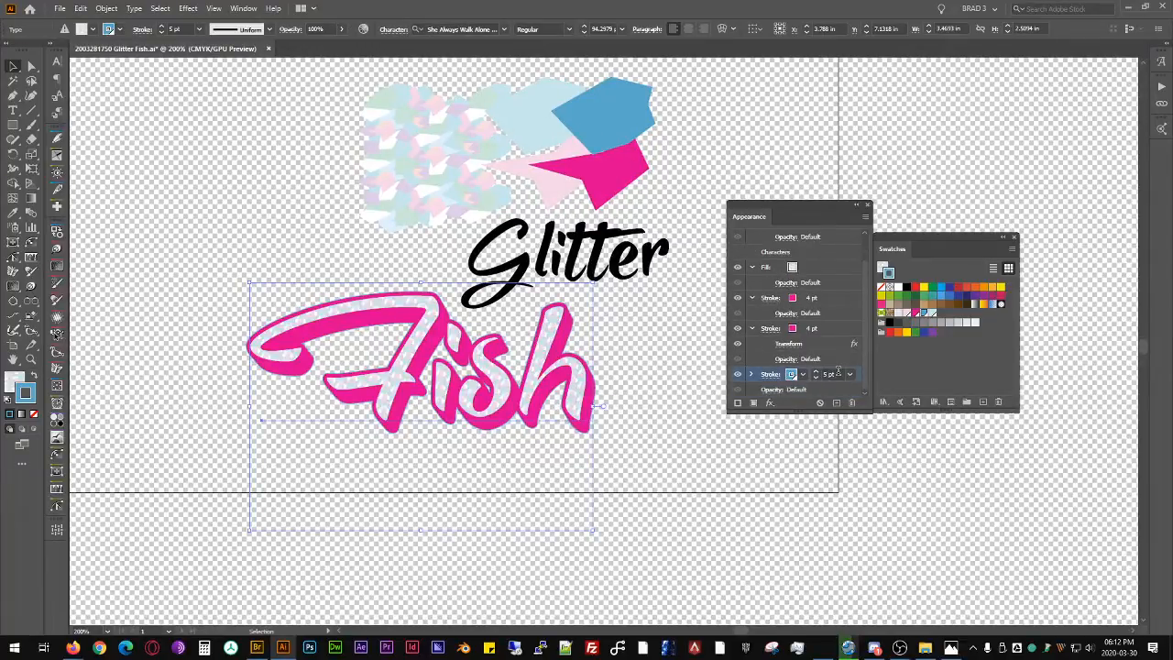
pyautogui.click(842, 330)
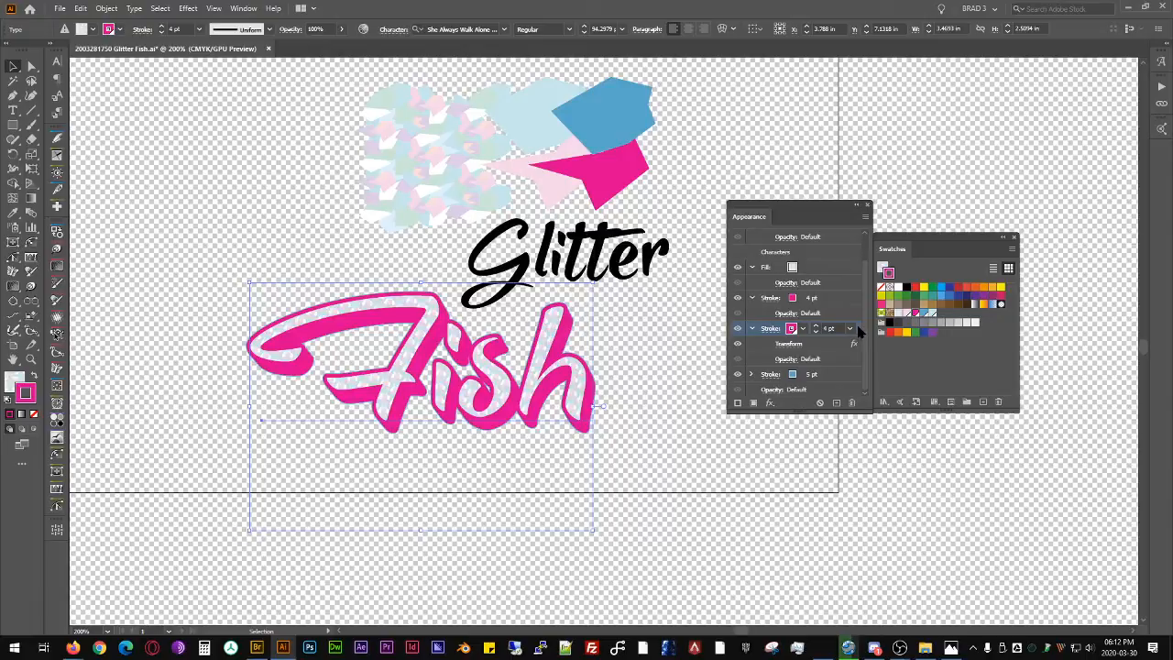
pyautogui.click(769, 403)
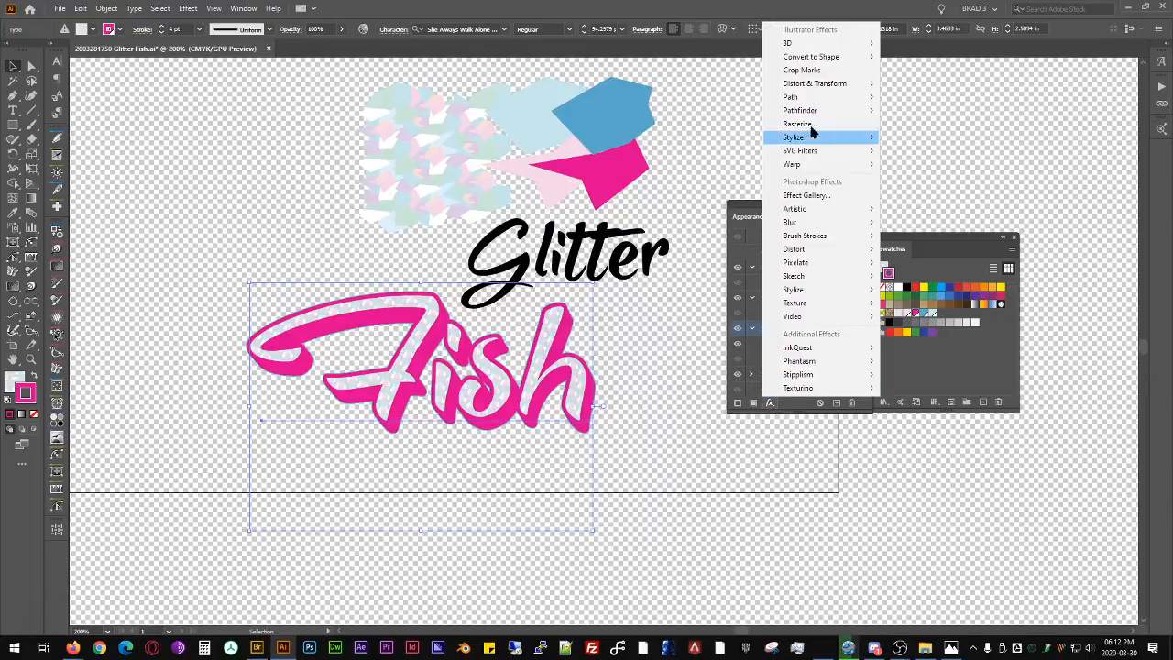
pyautogui.moveTo(814, 102)
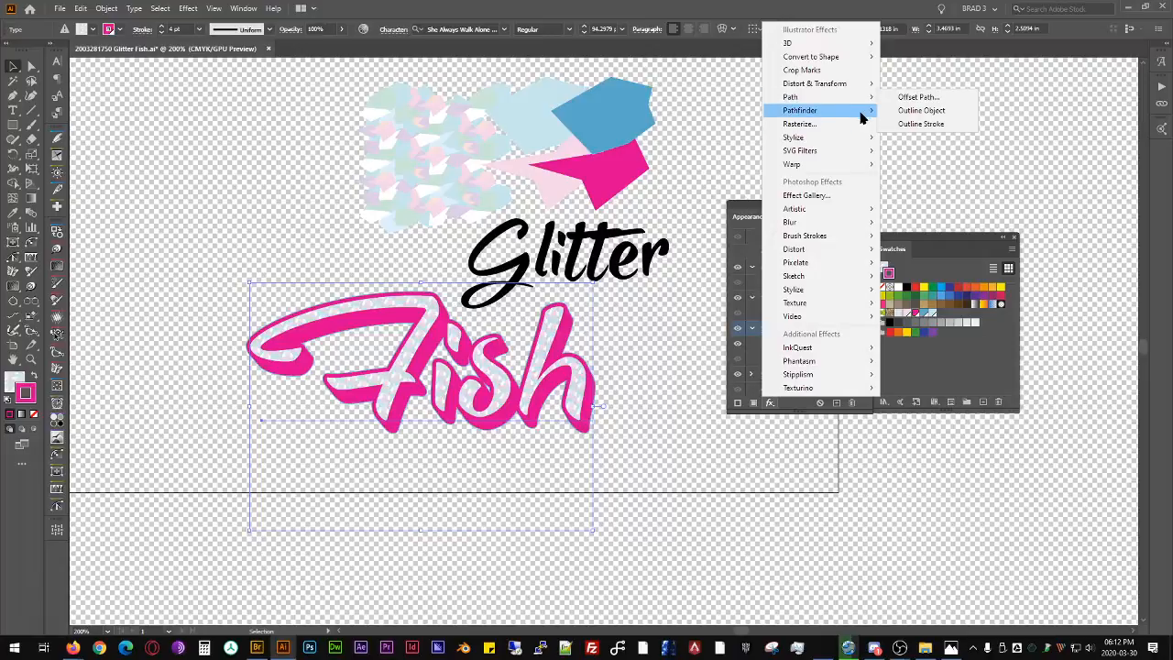
pyautogui.moveTo(867, 114)
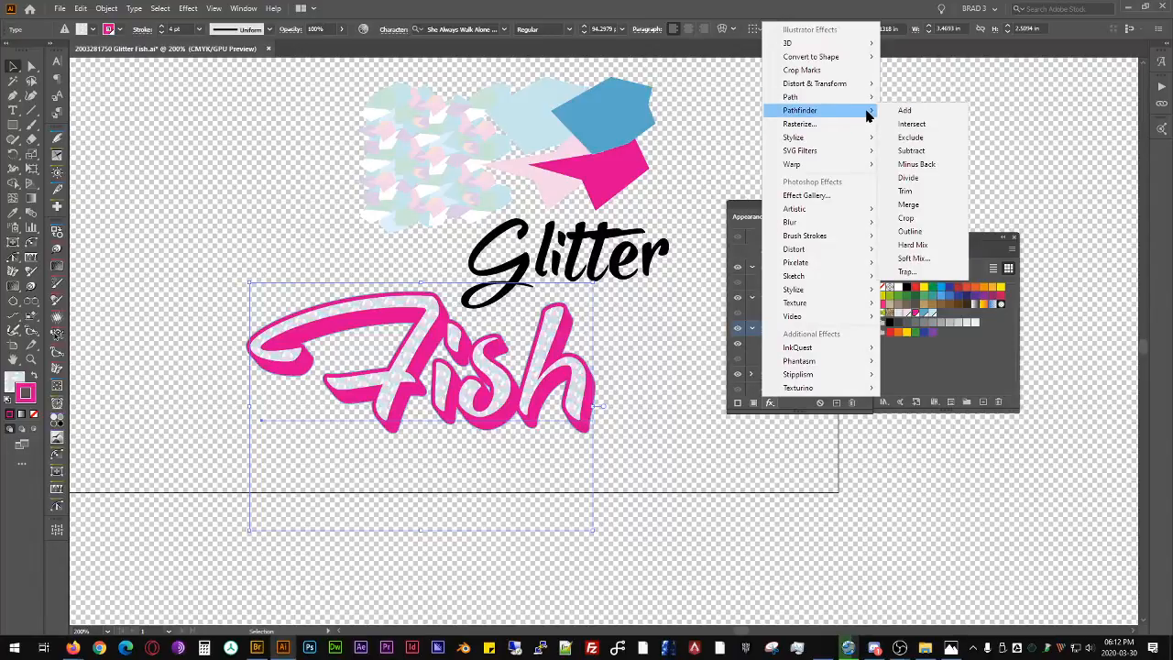
pyautogui.click(930, 214)
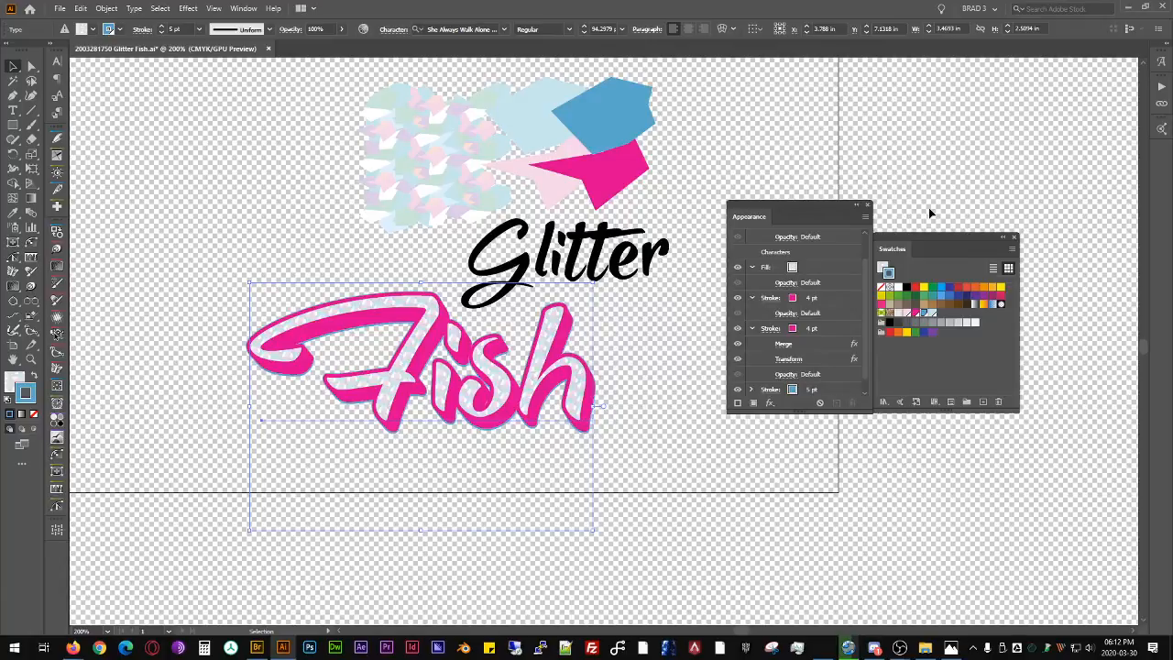
pyautogui.moveTo(864, 360); pyautogui.dragTo(866, 373)
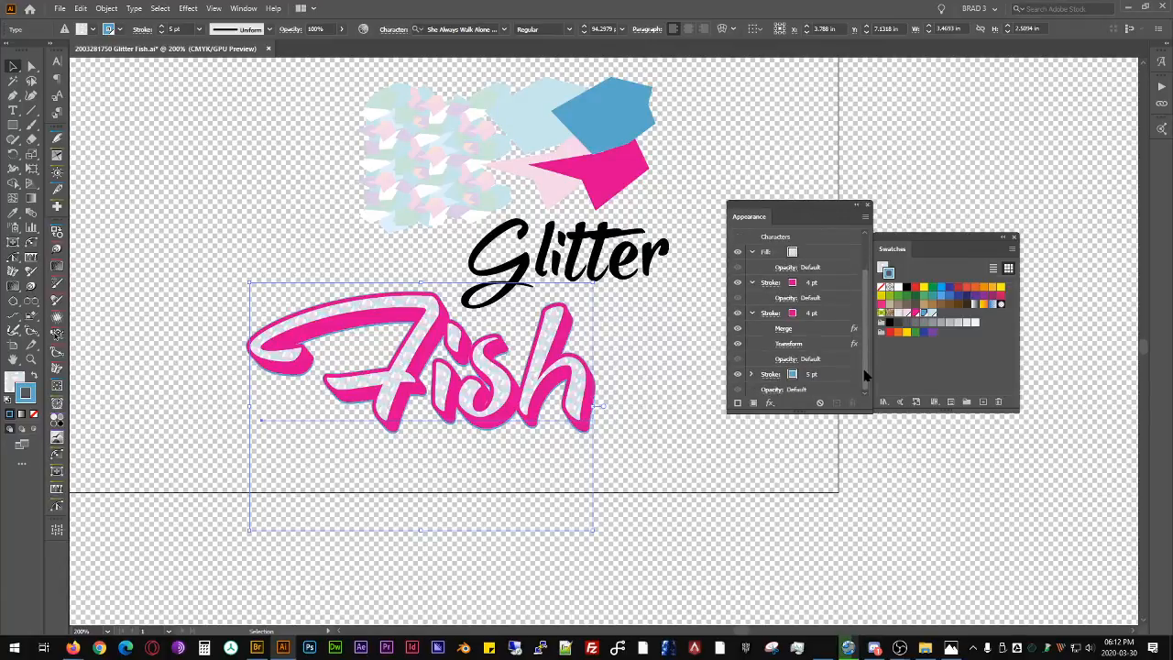
pyautogui.click(739, 334)
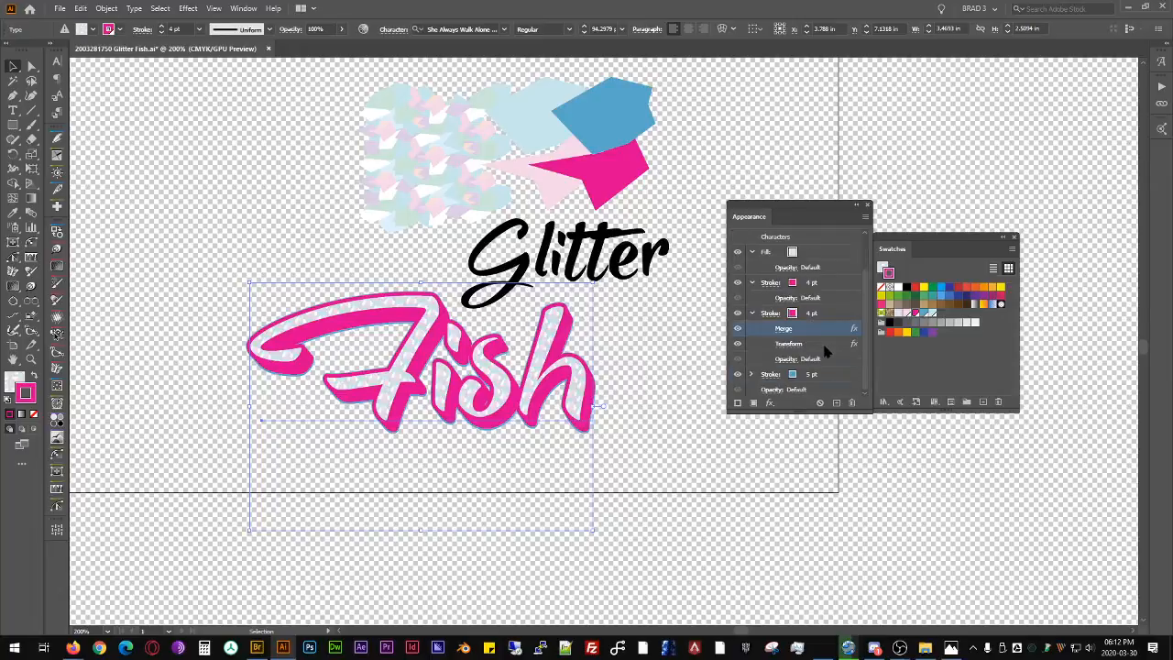
pyautogui.click(771, 403)
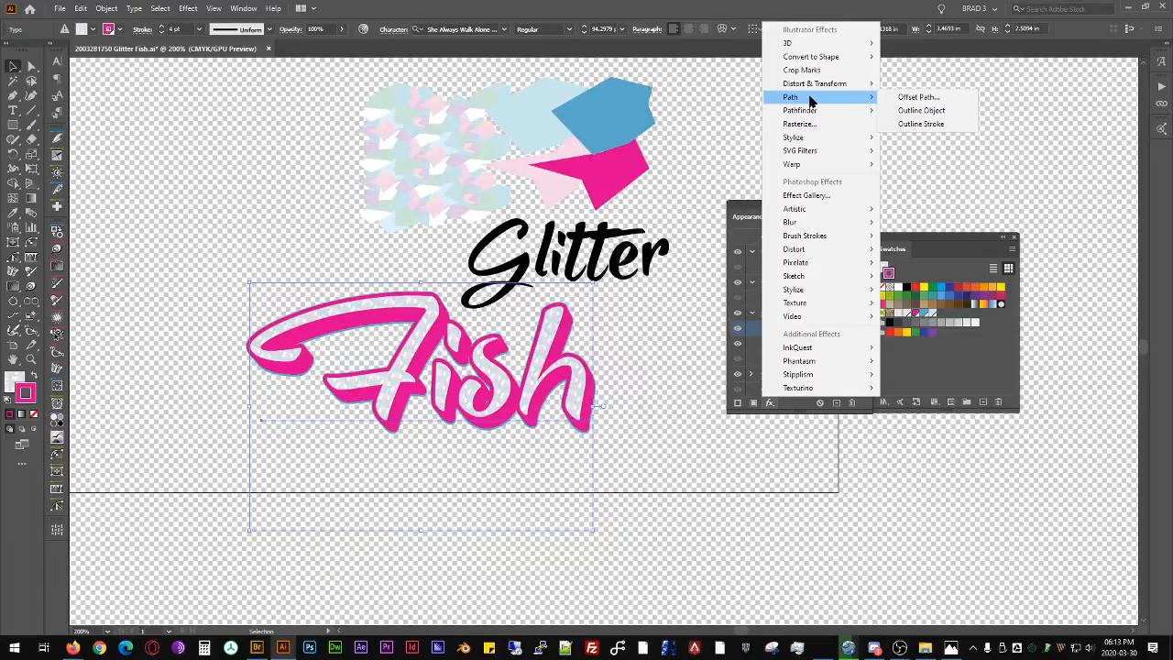
pyautogui.moveTo(820, 145)
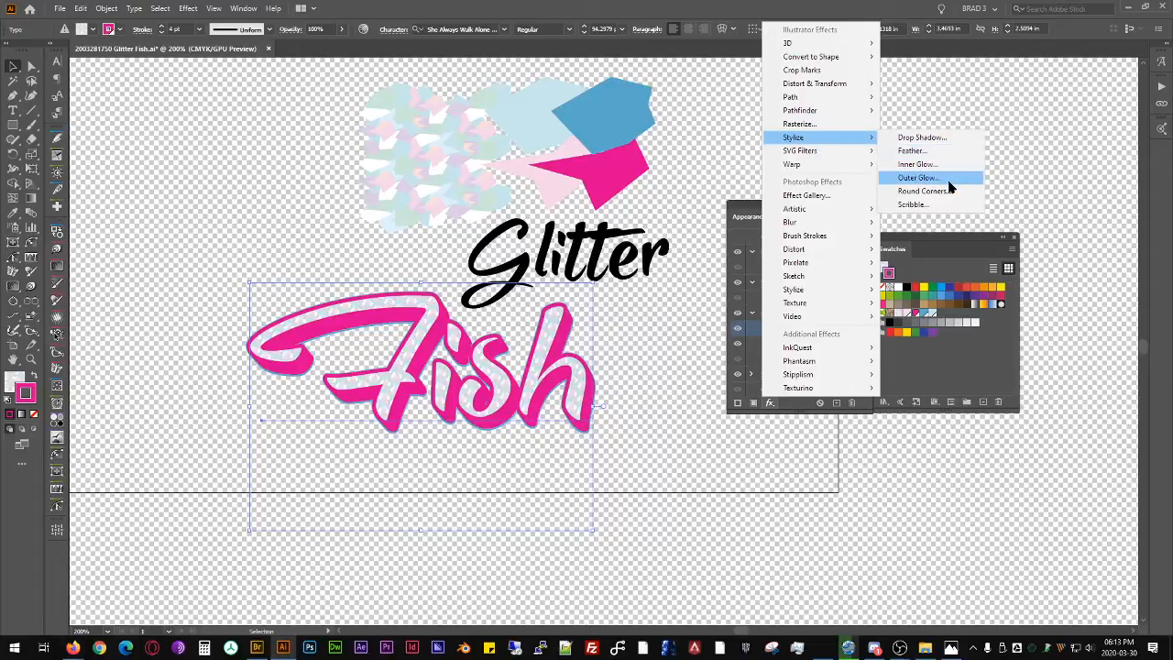
pyautogui.click(917, 178)
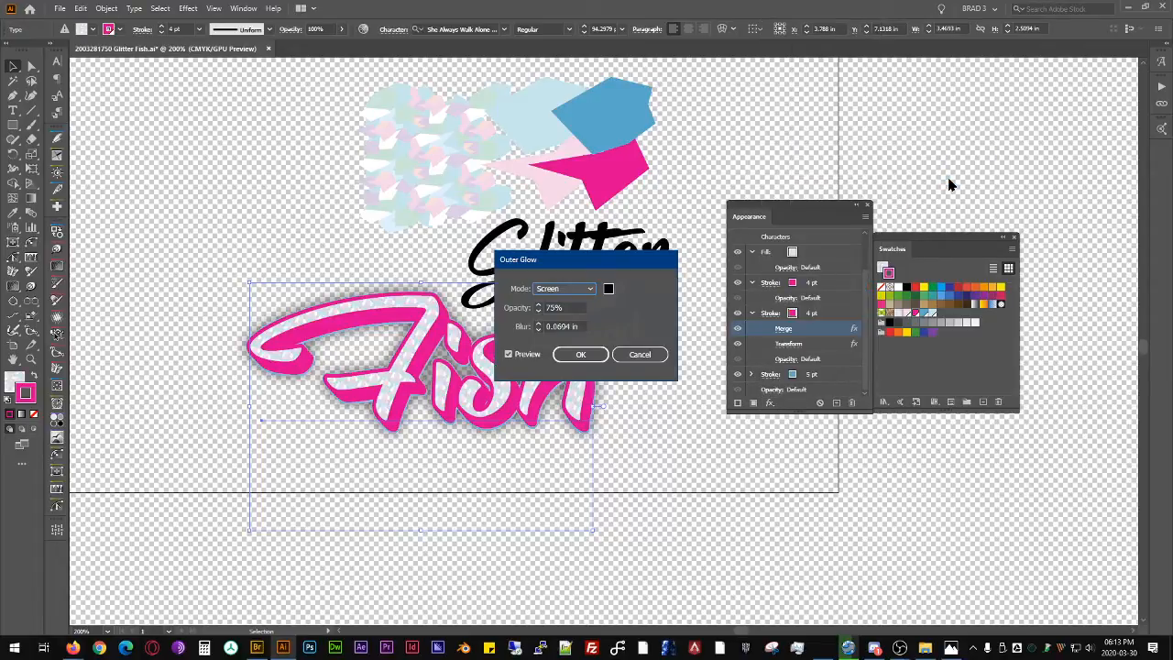
pyautogui.click(640, 353)
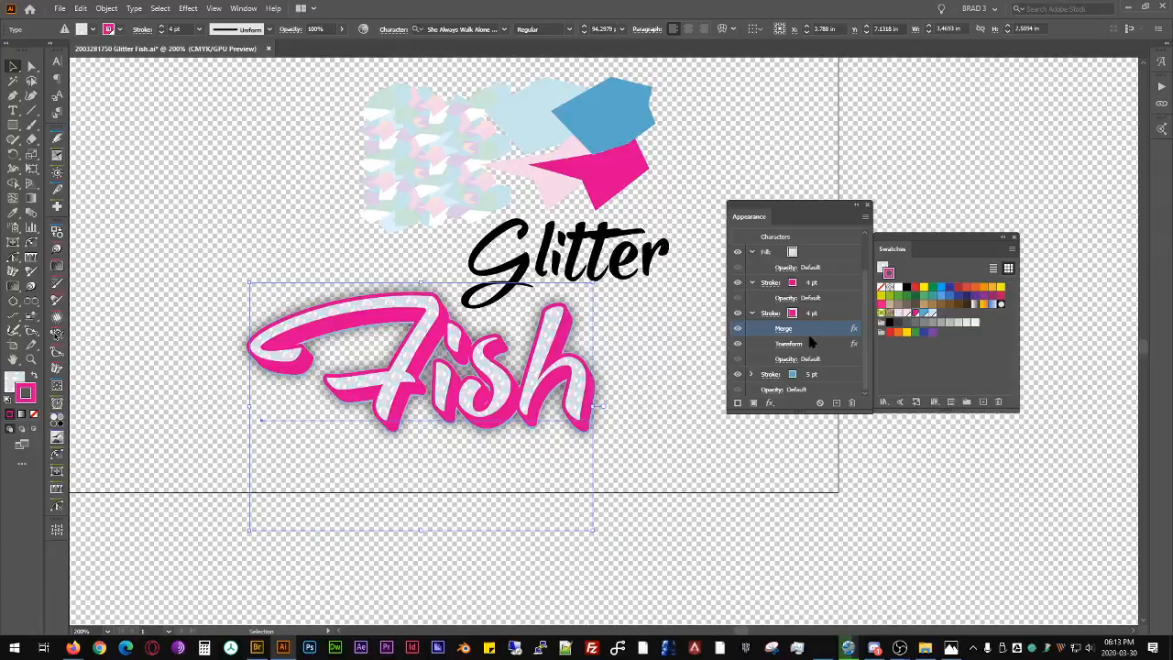
# Step: Try an Inner Glow effect on the Fish lettering in Multiply mode with the blue swatch C=62 M=0 Y=7 K=16
pyautogui.click(770, 403)
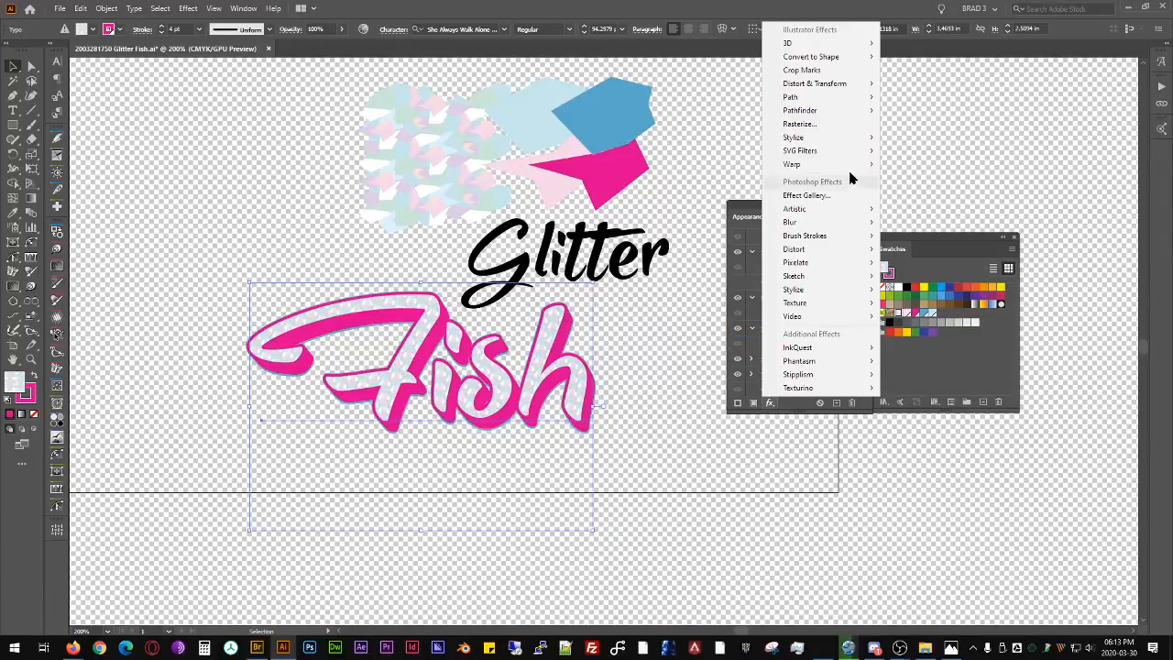
pyautogui.moveTo(859, 143)
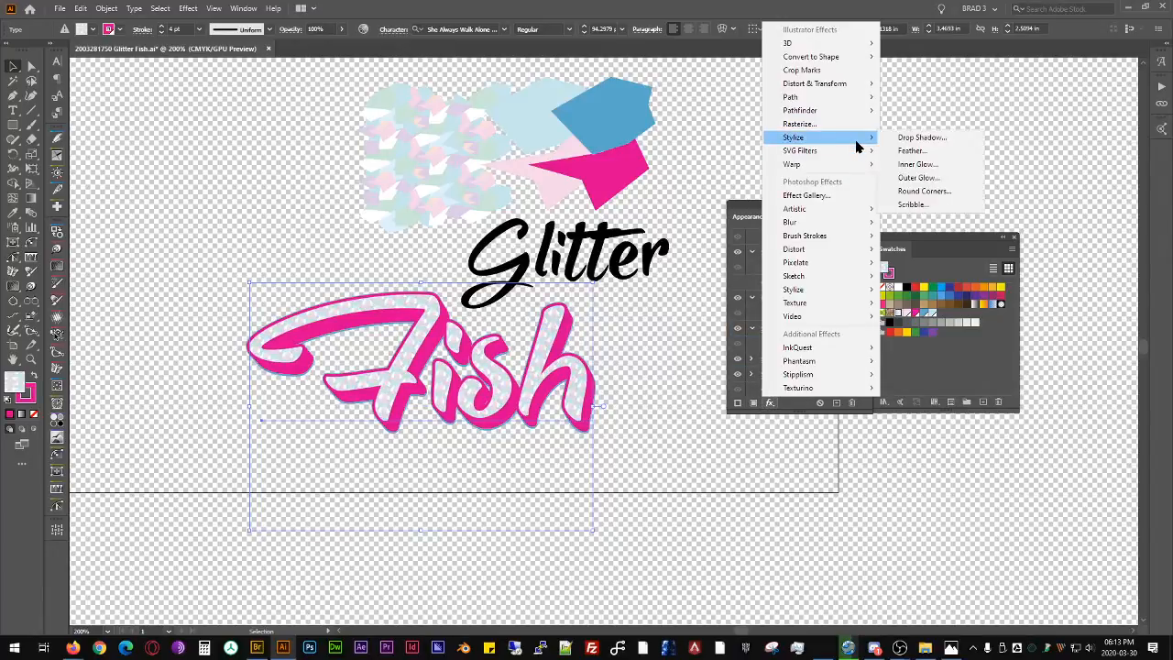
pyautogui.click(960, 170)
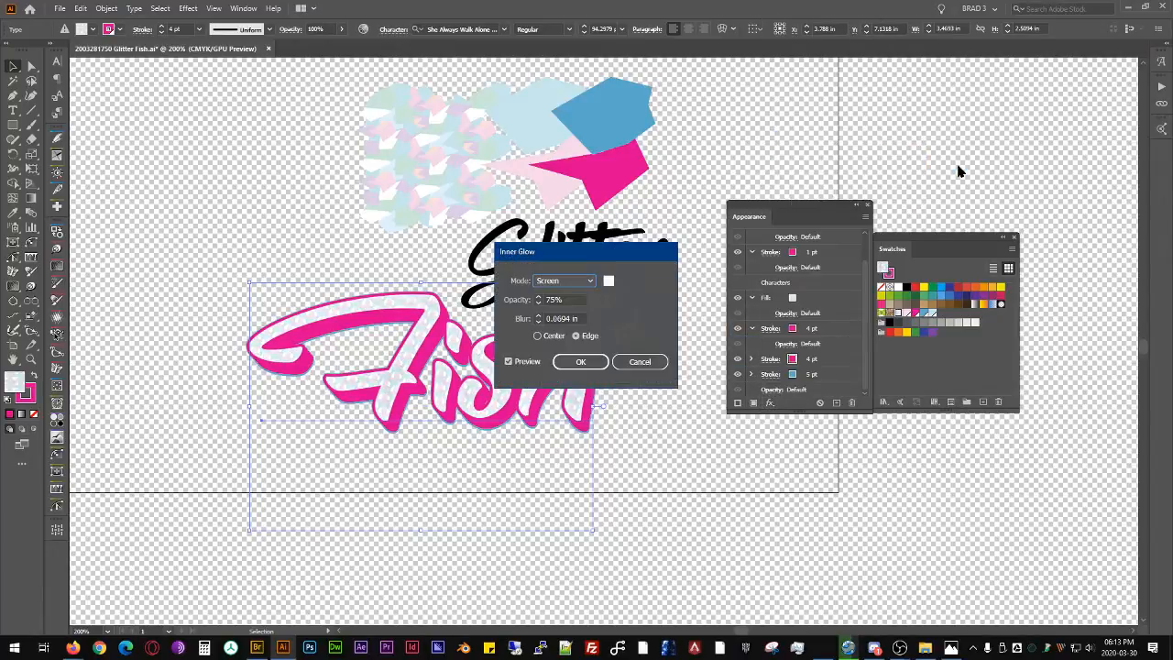
pyautogui.click(609, 283)
pyautogui.click(716, 282)
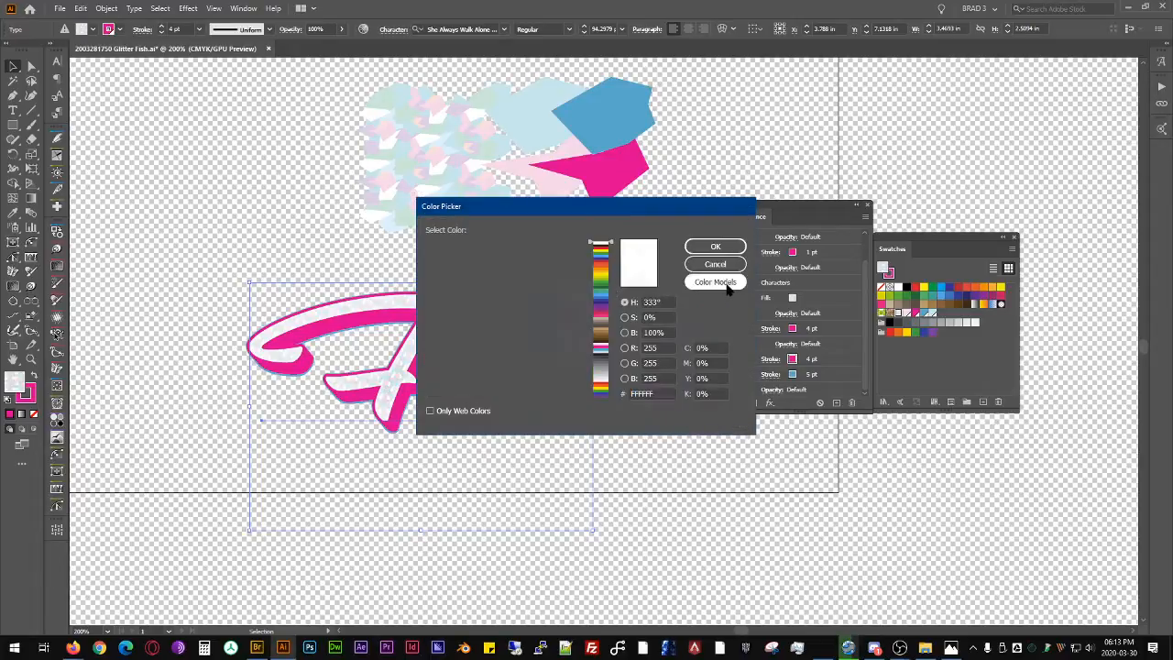
pyautogui.click(607, 351)
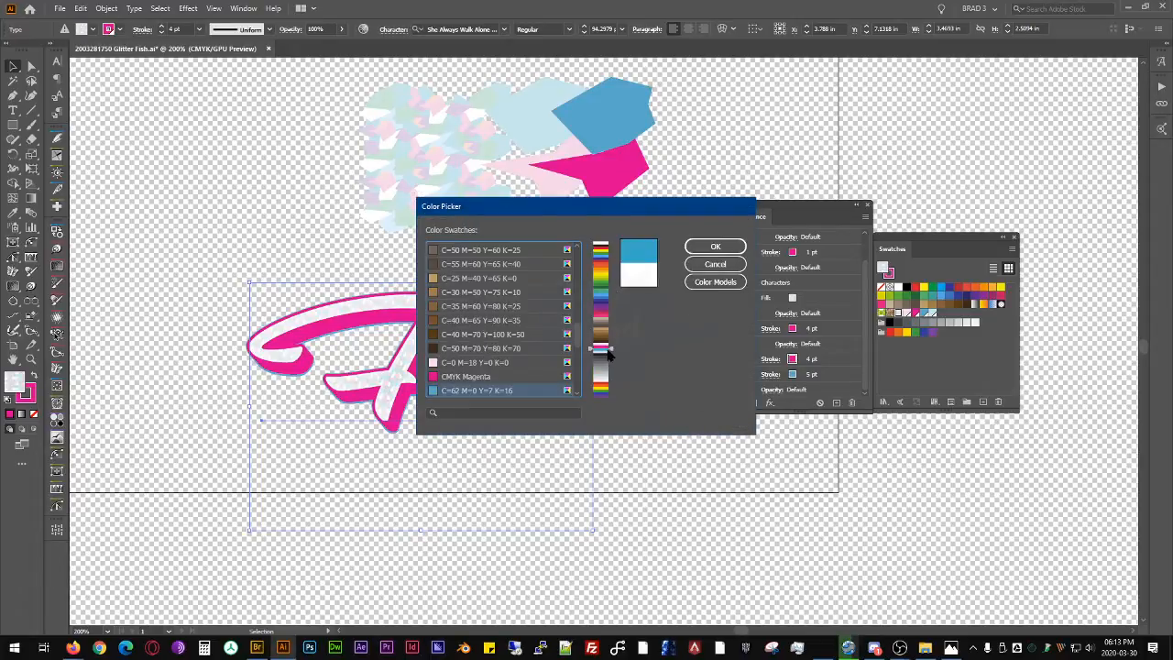
pyautogui.click(715, 247)
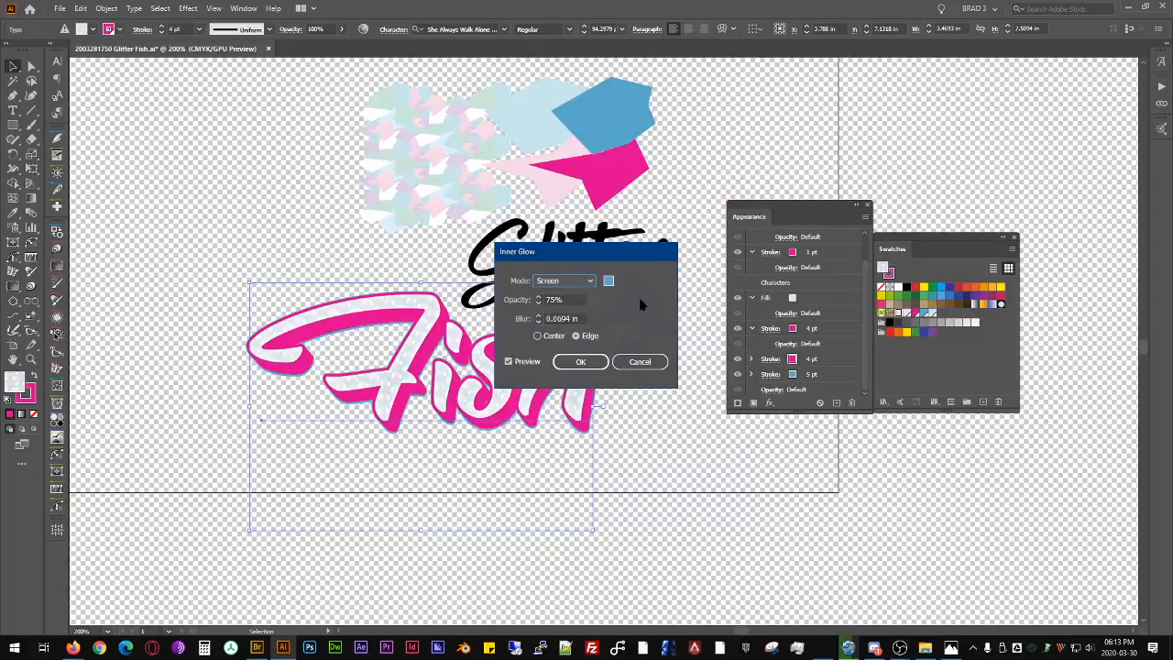
pyautogui.click(566, 281)
pyautogui.click(559, 310)
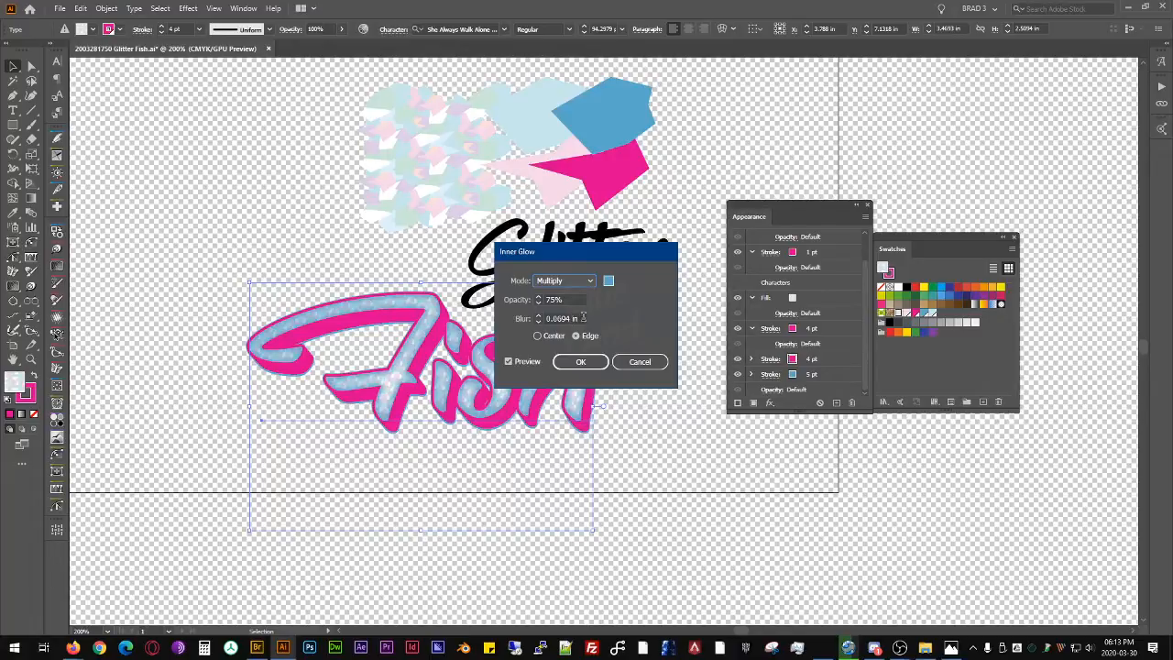
# Step: Try the inner glow starting from the center with a blur of 0 in
pyautogui.click(552, 338)
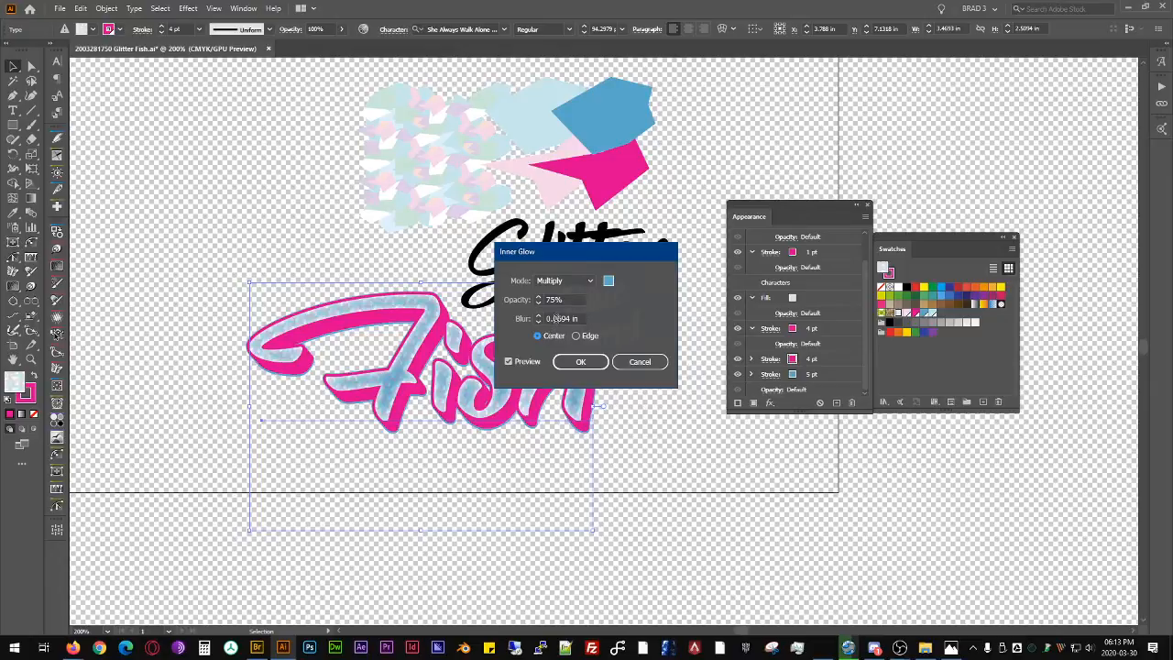
pyautogui.click(557, 318)
pyautogui.moveTo(579, 317); pyautogui.dragTo(519, 330)
pyautogui.write('0')
pyautogui.click(577, 299)
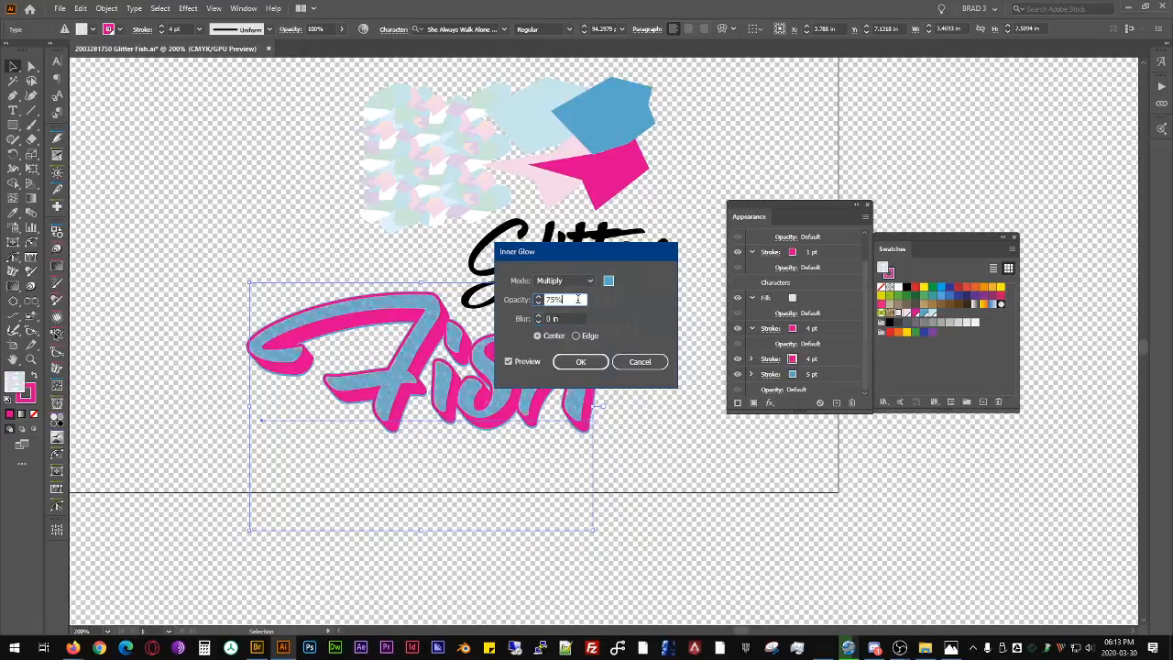
pyautogui.click(570, 320)
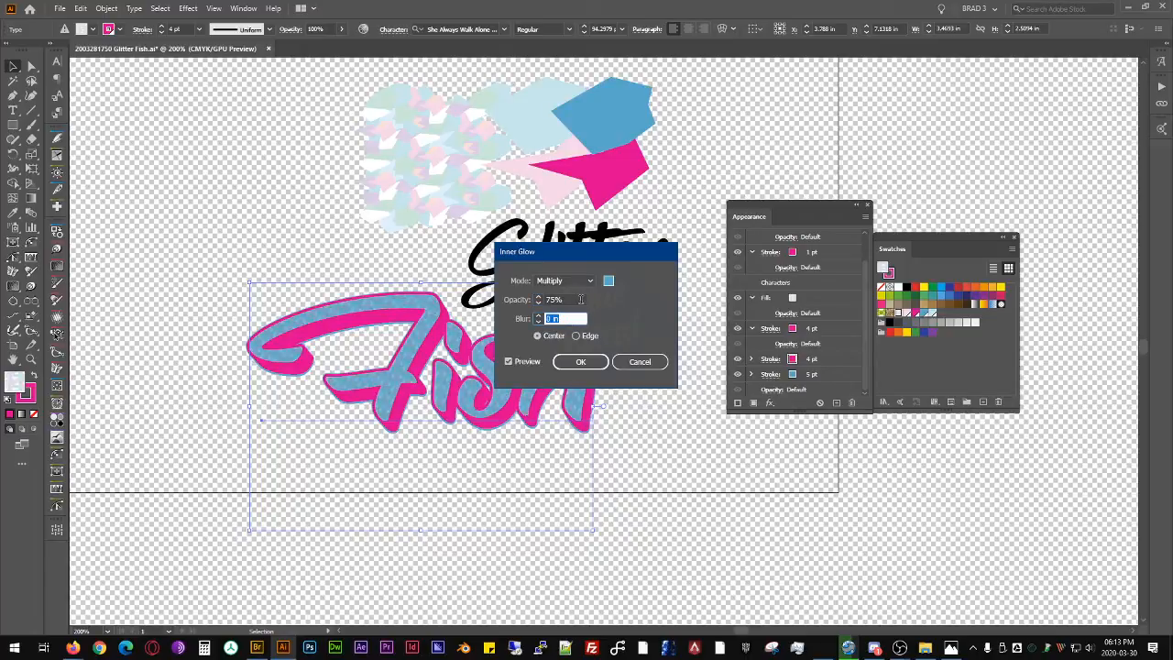
# Step: Try the inner glow at 100% opacity, compare it with the preview off, and lower the opacity to 43%
pyautogui.click(580, 300)
pyautogui.press('Up')
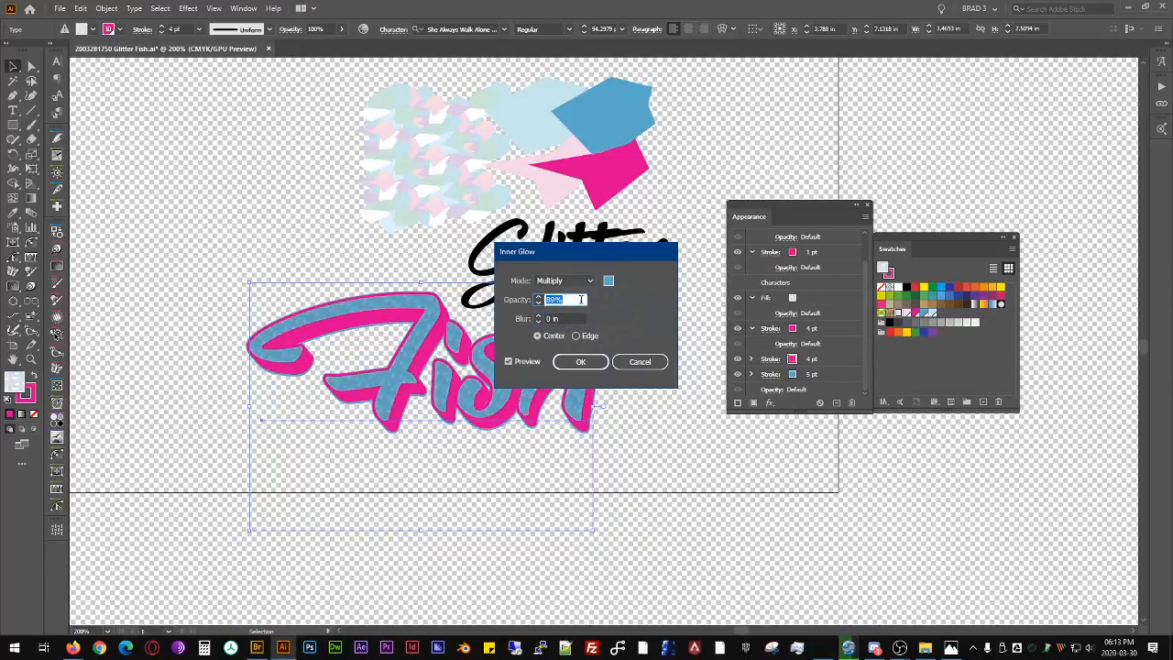
pyautogui.press('Up')
pyautogui.click(521, 363)
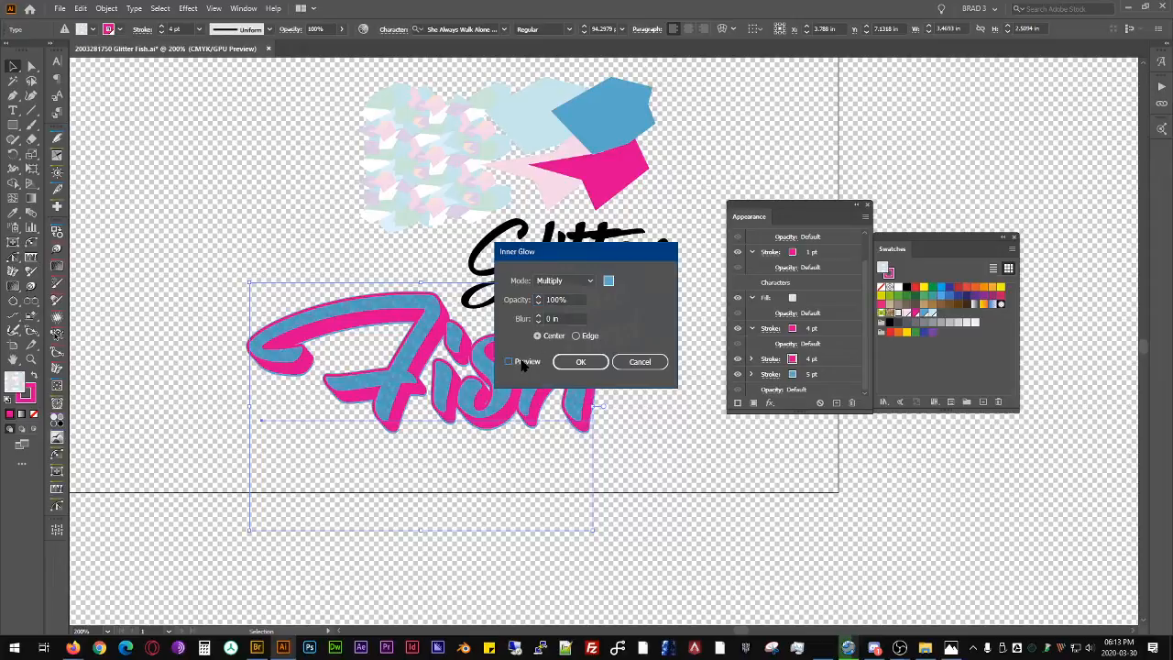
pyautogui.click(562, 317)
pyautogui.click(578, 301)
pyautogui.press('Down')
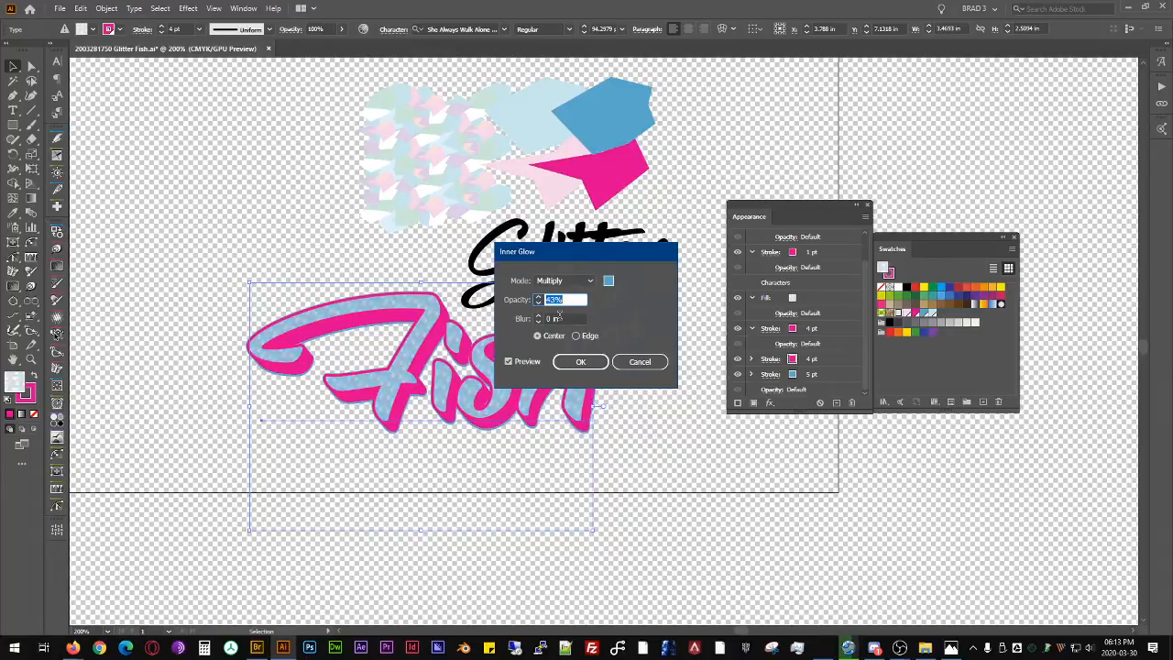
# Step: Try larger blur values for the inner glow and discard the effect
pyautogui.click(563, 317)
pyautogui.hotkey('shift', 'Up')
pyautogui.press('Down')
pyautogui.press('Down')
pyautogui.press('Down')
pyautogui.press('Down')
pyautogui.press('Down')
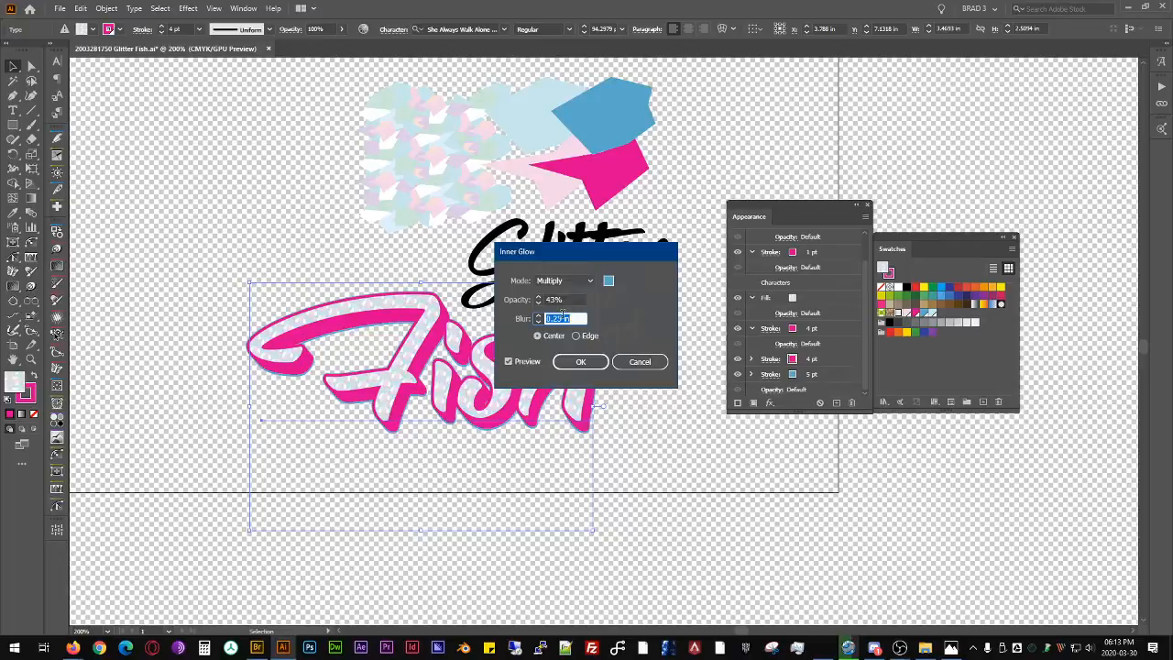
pyautogui.press('Up')
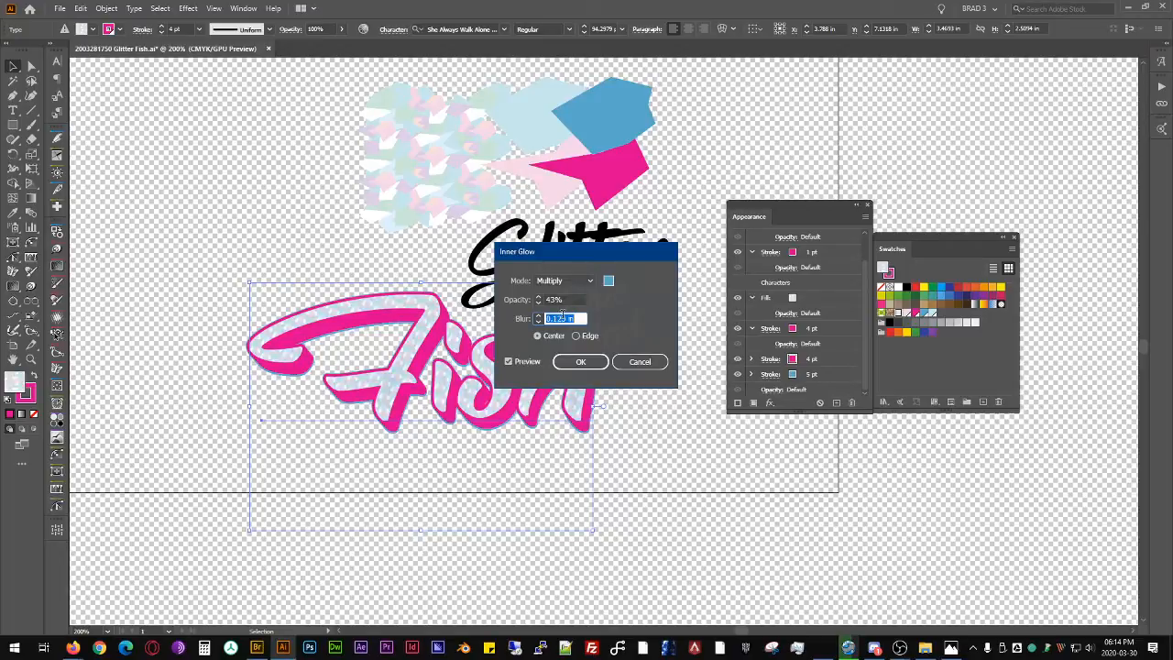
pyautogui.click(641, 361)
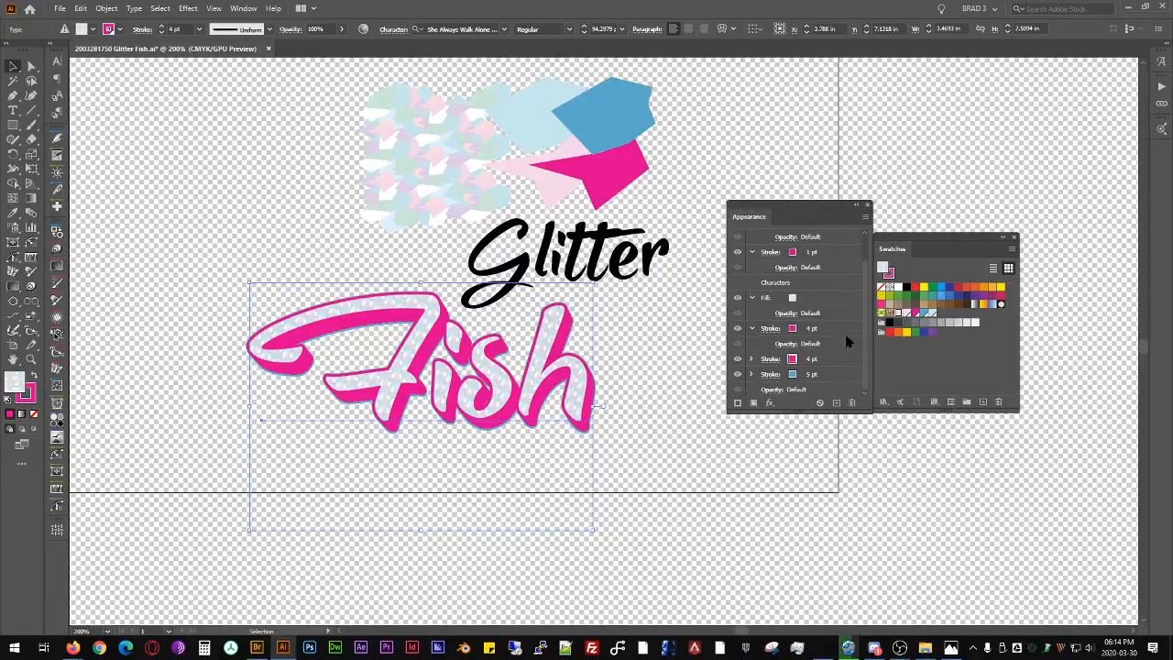
# Step: Try adding a Pathfinder Minus Back effect after Merge on the Fish text's lower pink 4 pt stroke
pyautogui.click(839, 331)
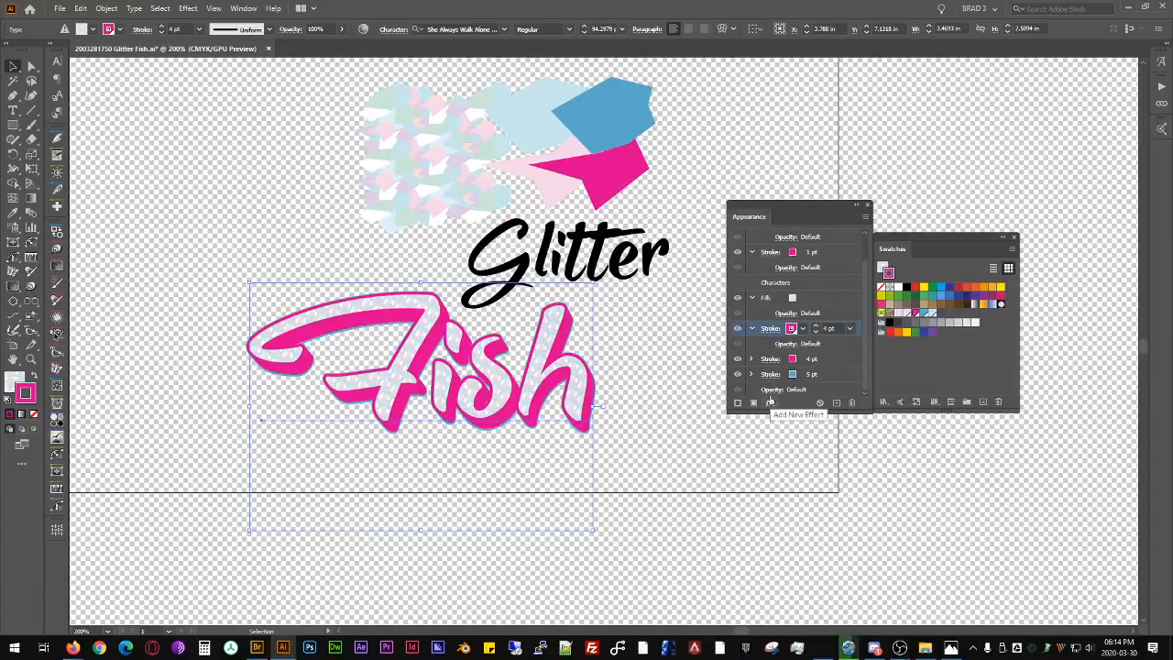
pyautogui.click(839, 358)
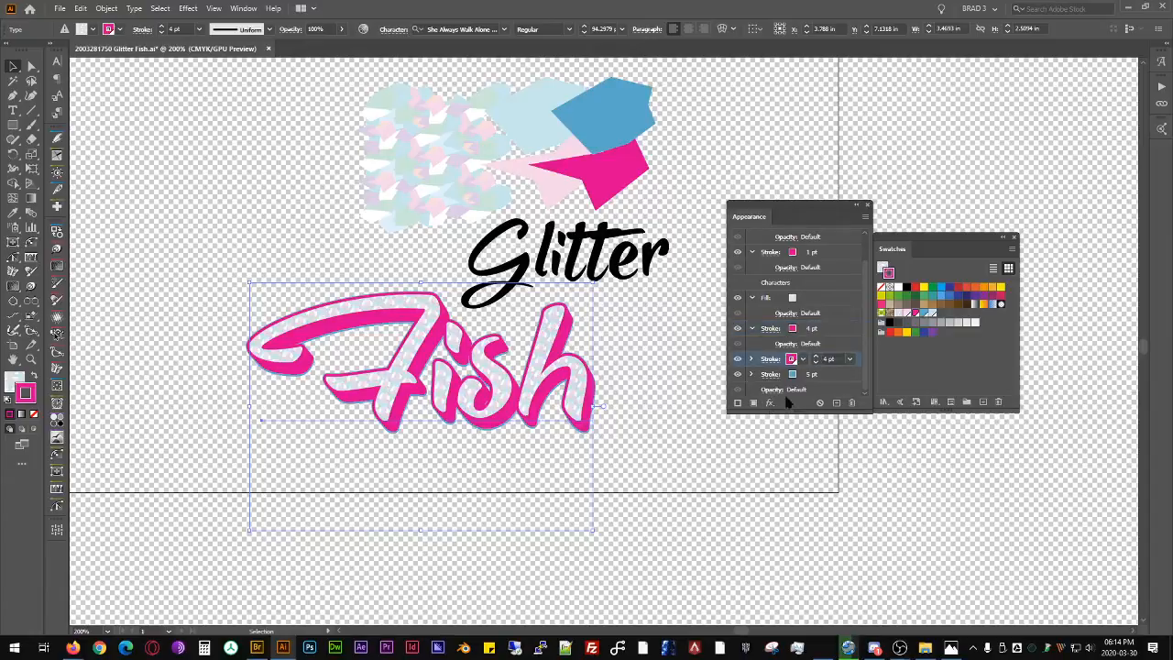
pyautogui.click(751, 358)
pyautogui.click(824, 330)
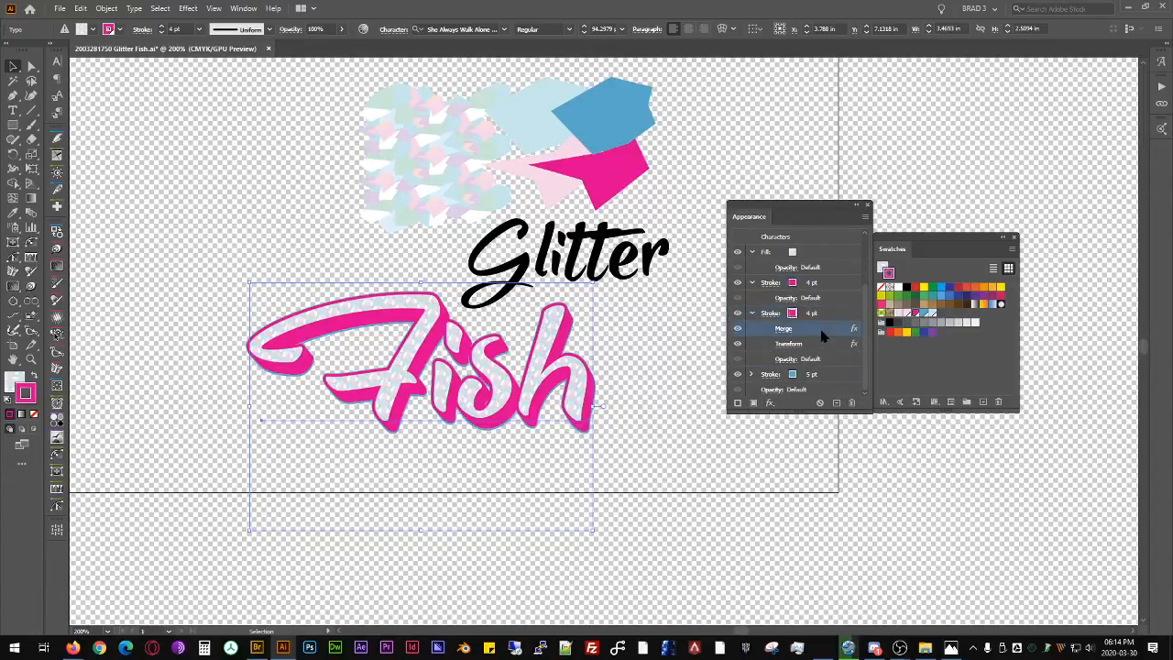
pyautogui.click(769, 403)
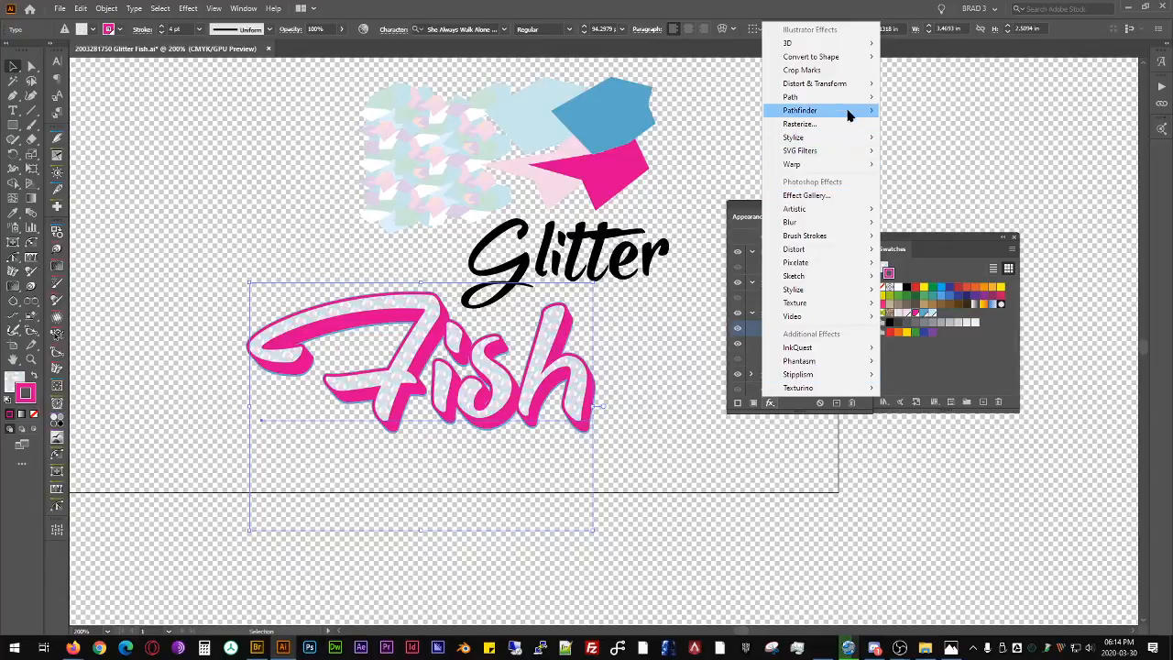
pyautogui.moveTo(847, 115)
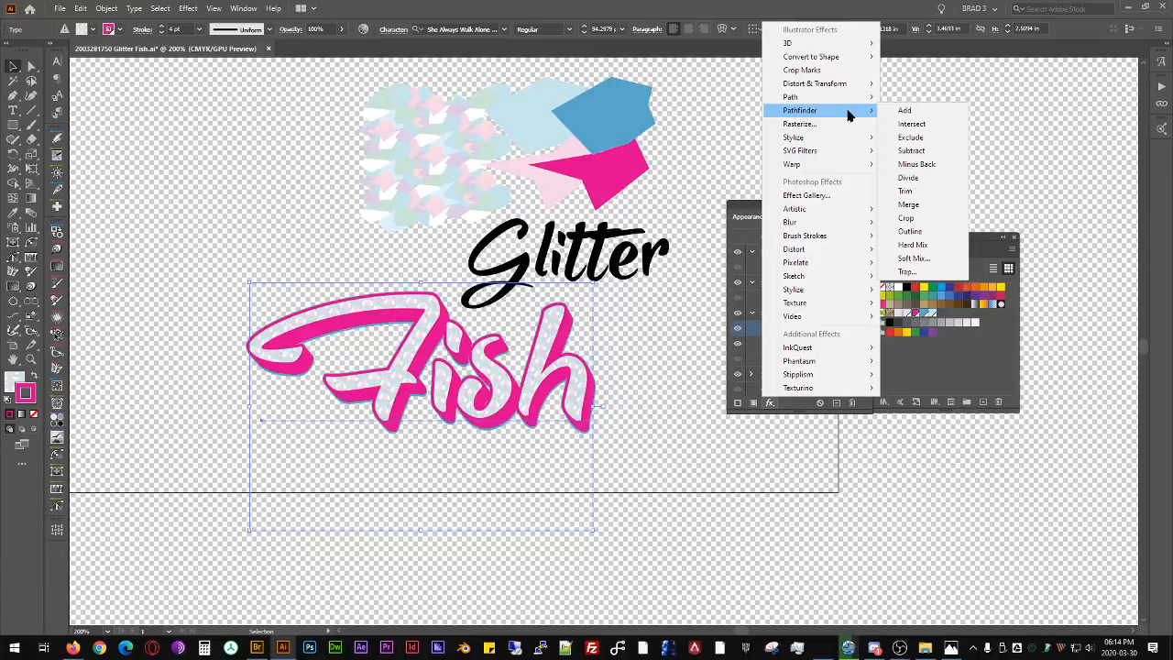
pyautogui.click(943, 173)
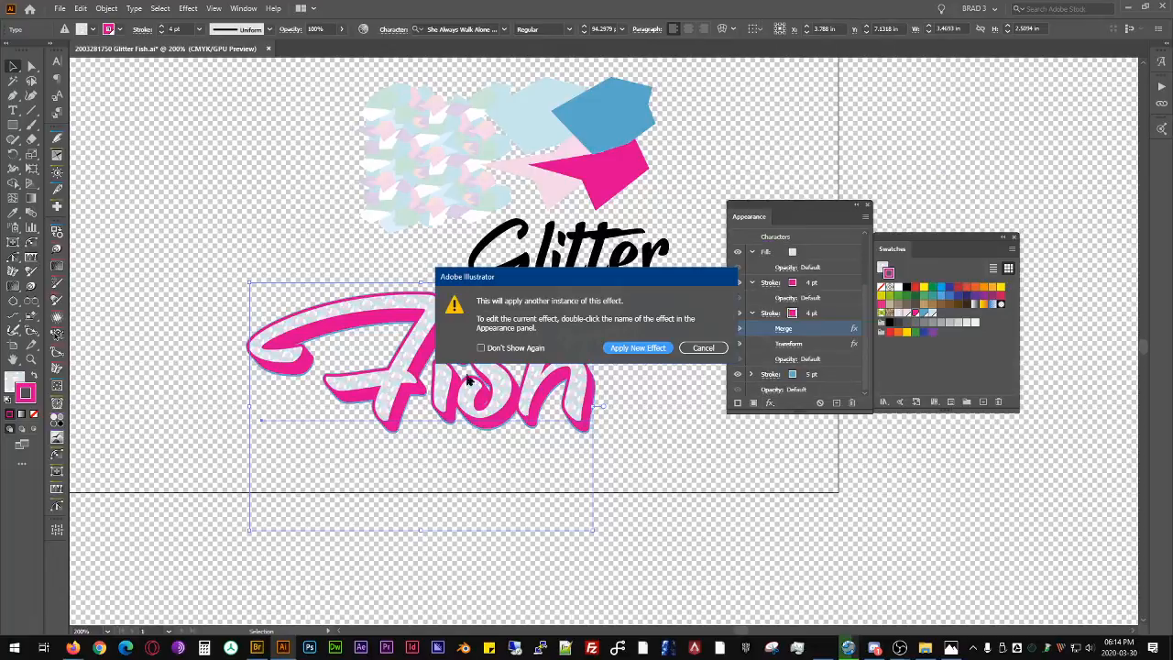
pyautogui.click(634, 350)
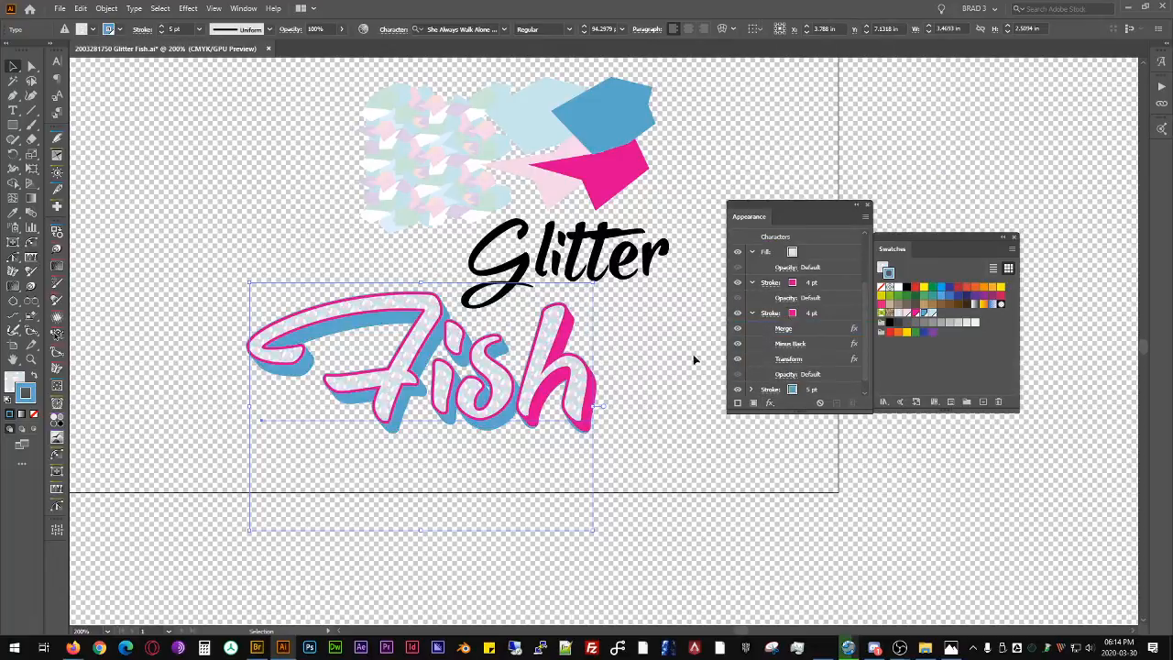
# Step: Delete the Minus Back effect from the lower pink 4 pt stroke
pyautogui.click(823, 344)
pyautogui.moveTo(826, 325)
pyautogui.mouseDown()
pyautogui.moveTo(804, 324)
pyautogui.moveTo(815, 368)
pyautogui.moveTo(828, 357)
pyautogui.moveTo(815, 284)
pyautogui.moveTo(827, 300)
pyautogui.moveTo(820, 335)
pyautogui.mouseUp()
pyautogui.click(852, 403)
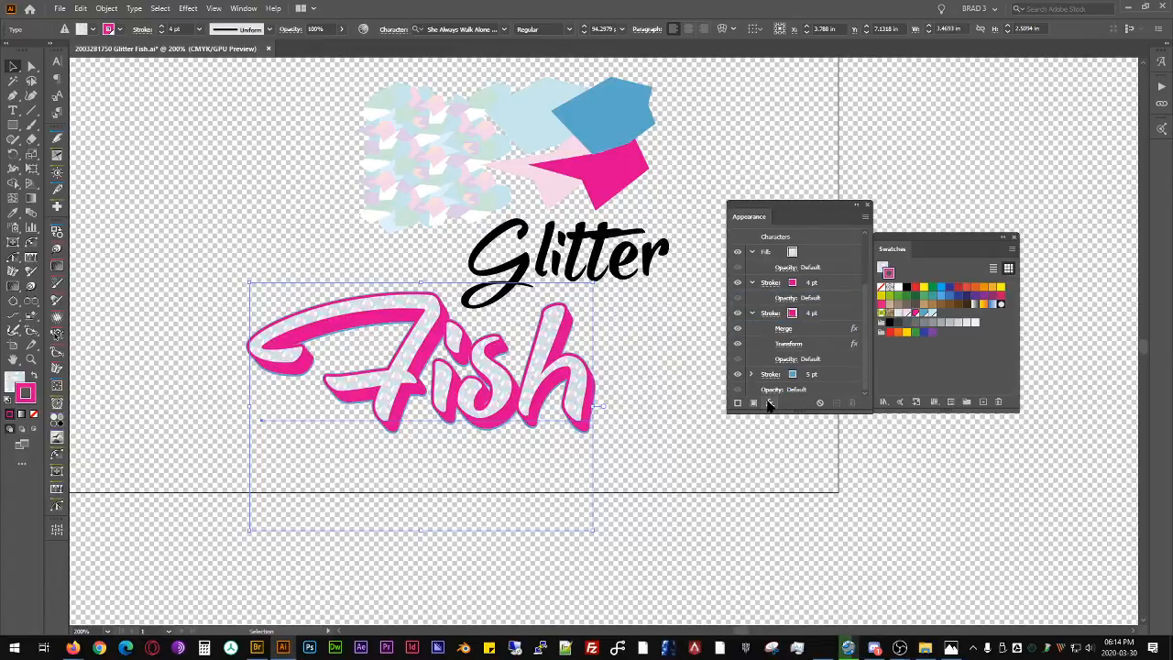
pyautogui.click(769, 403)
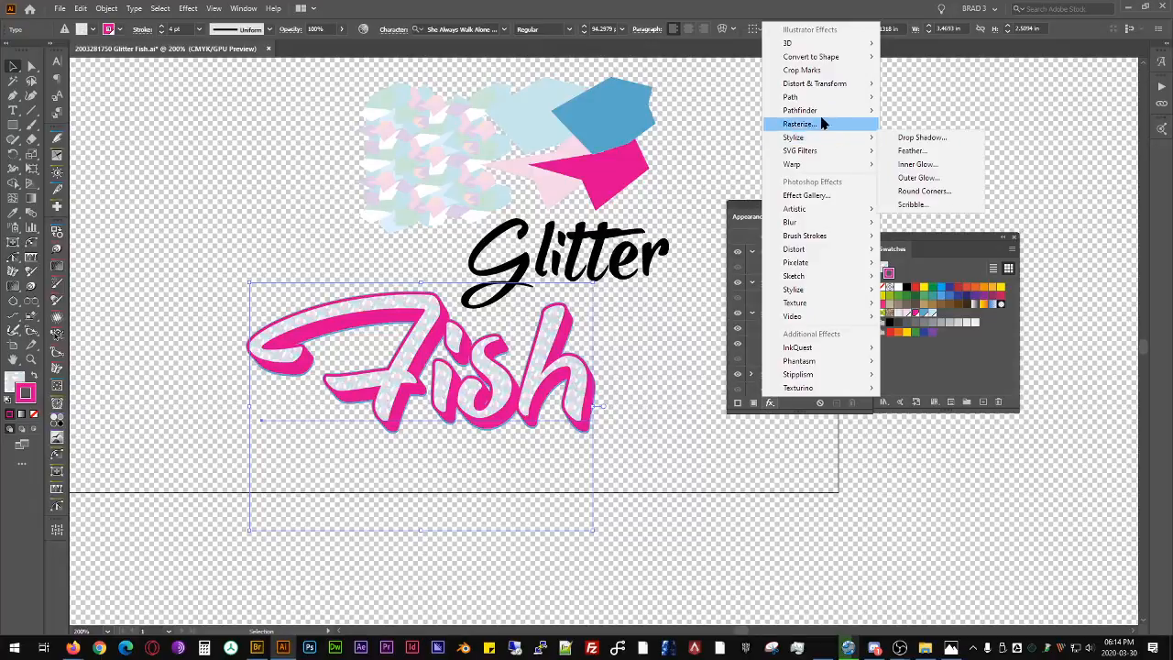
pyautogui.moveTo(826, 92)
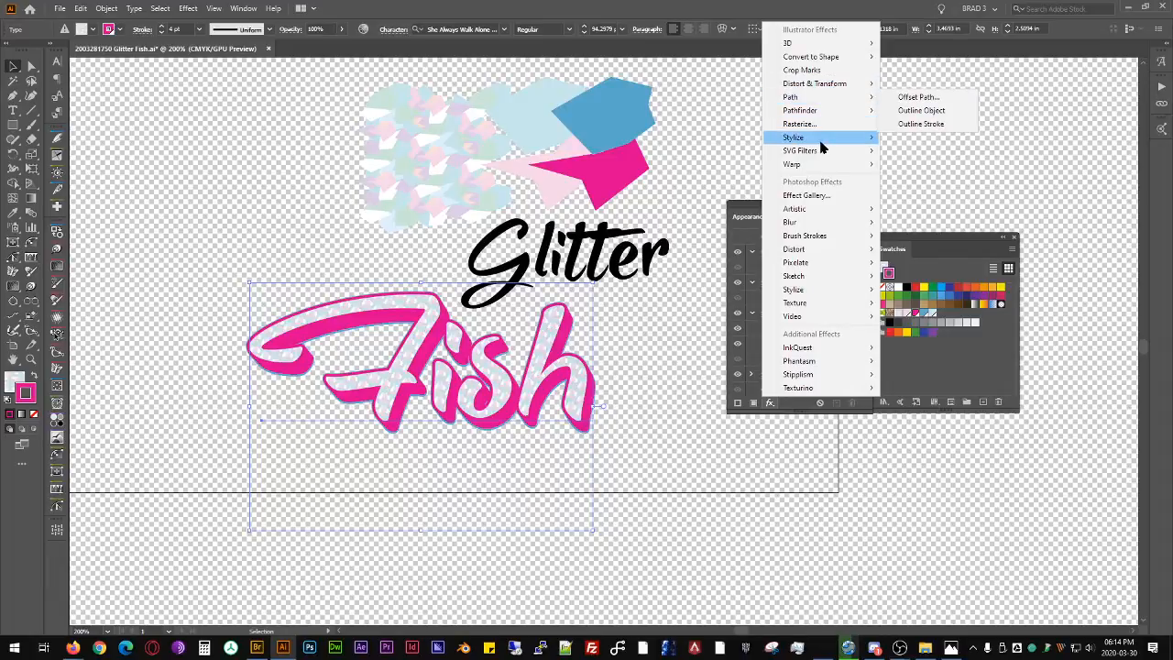
pyautogui.moveTo(822, 146)
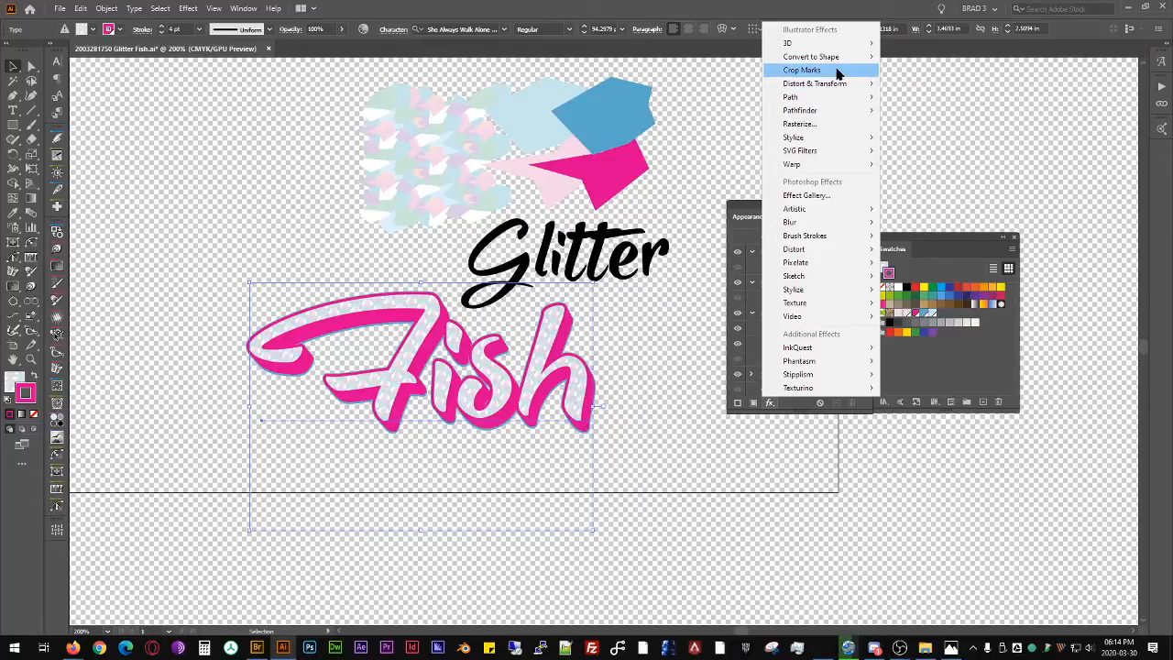
pyautogui.moveTo(833, 60)
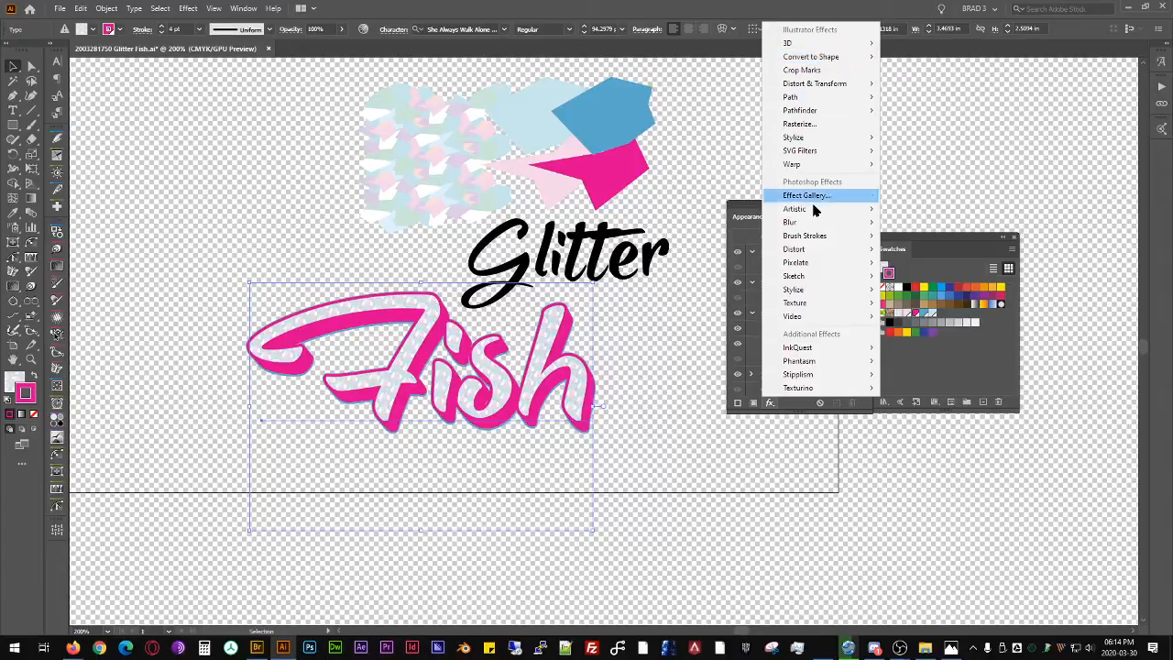
pyautogui.moveTo(820, 256)
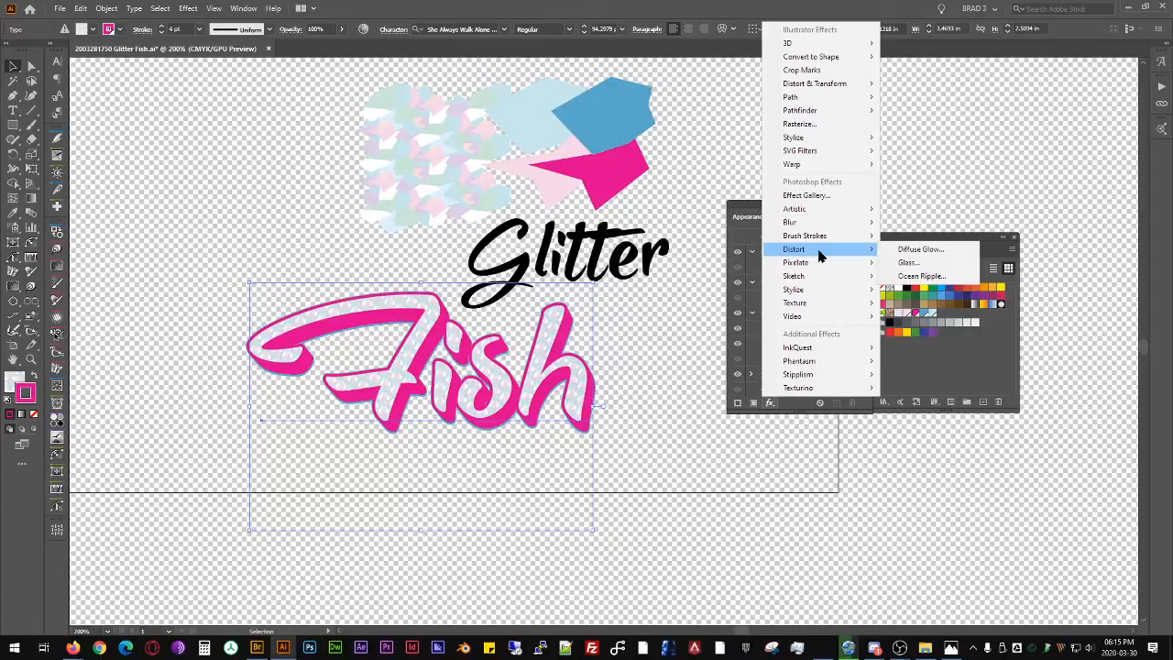
pyautogui.click(746, 206)
# Step: Try a green colour on the Fish text's lower pink 4 pt stroke
pyautogui.click(799, 303)
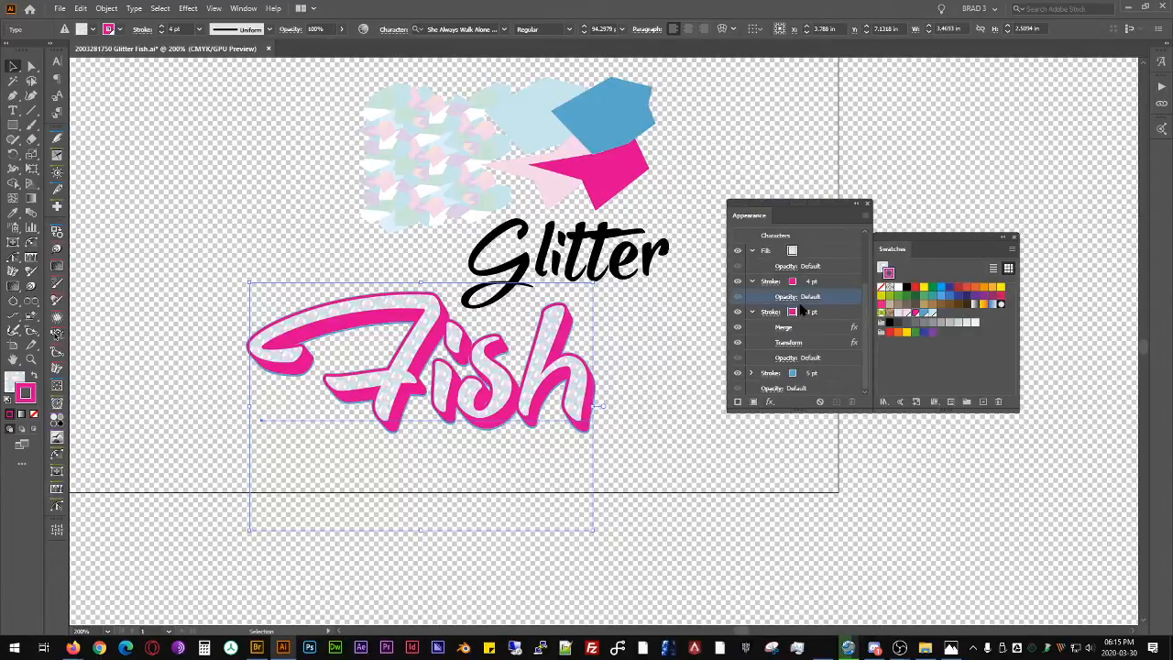
pyautogui.click(791, 311)
pyautogui.click(791, 311)
pyautogui.click(711, 334)
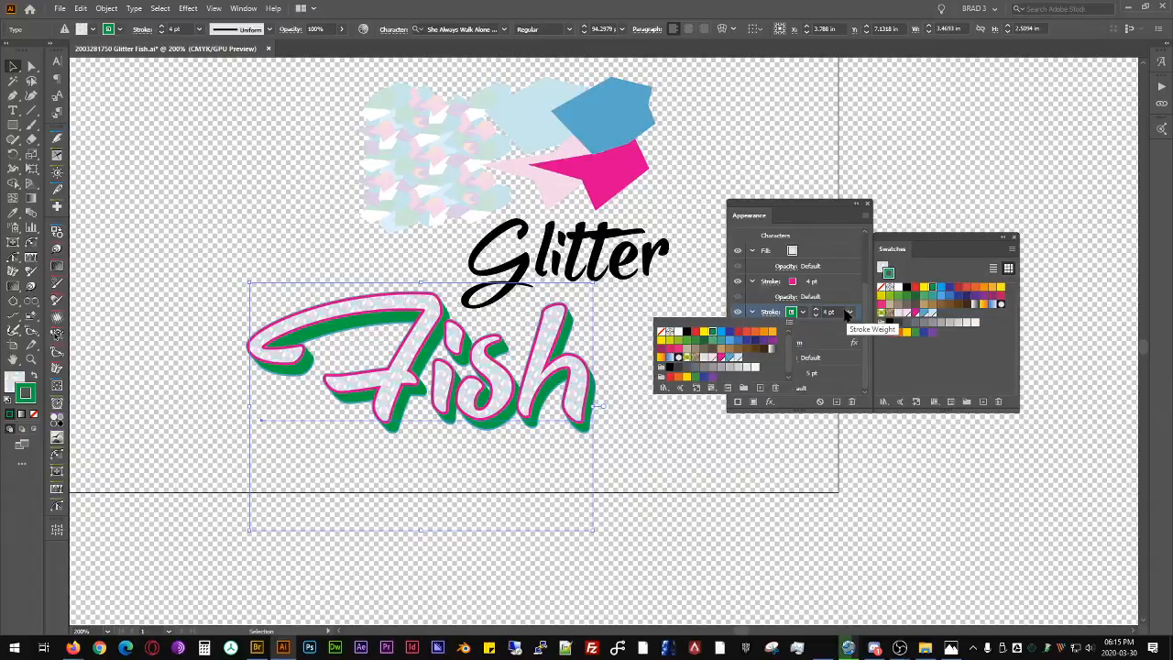
pyautogui.click(849, 316)
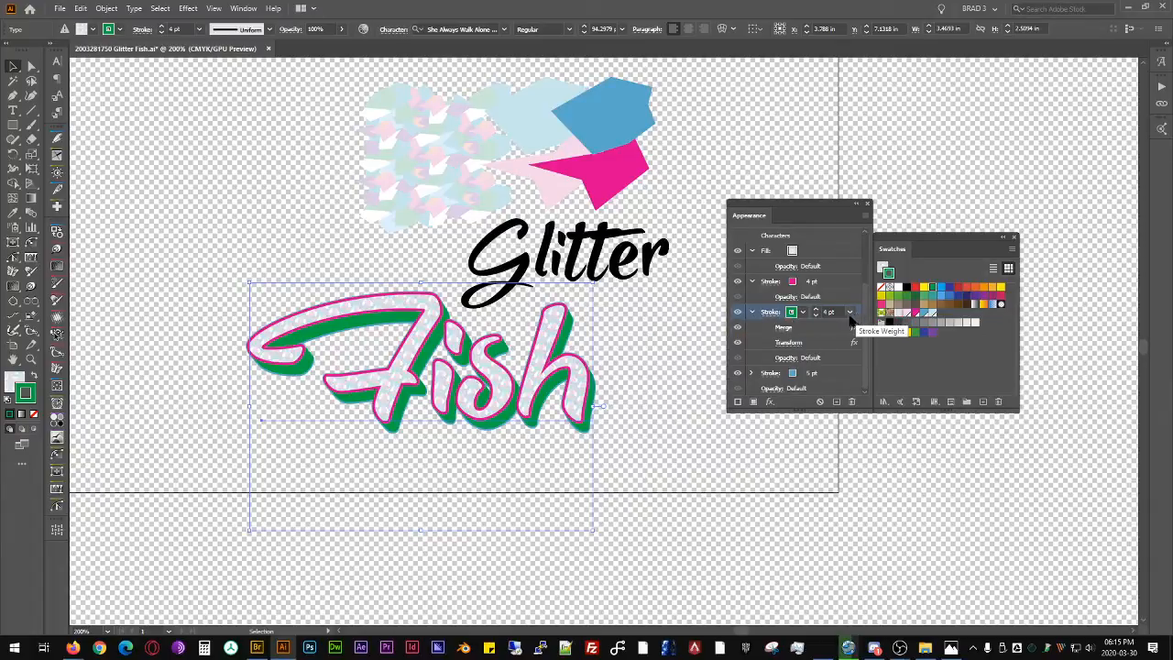
pyautogui.click(791, 311)
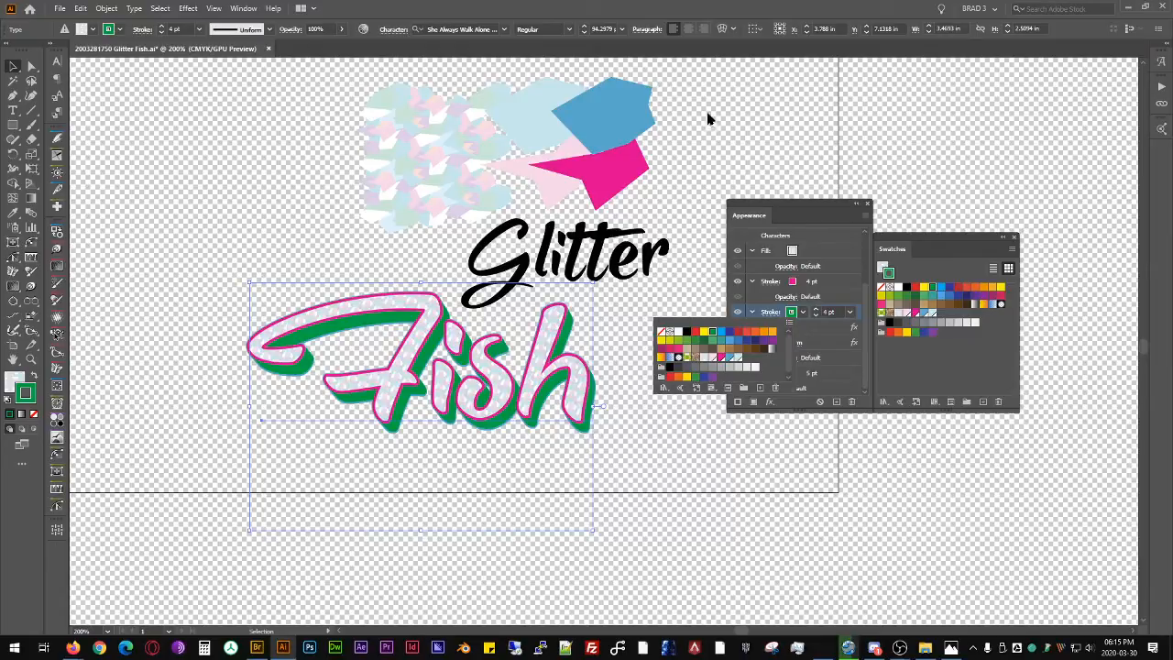
# Step: Look through the available gradient presets for the green 4 pt stroke and put the gradient settings away
pyautogui.click(230, 4)
pyautogui.click(237, 7)
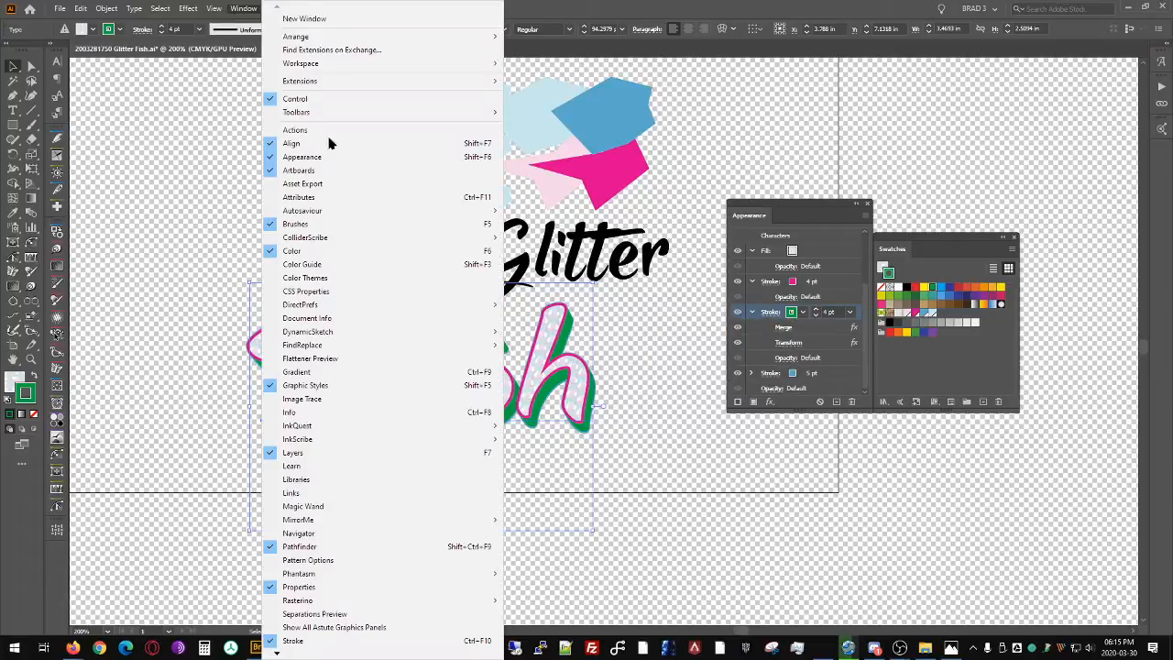
pyautogui.moveTo(374, 241)
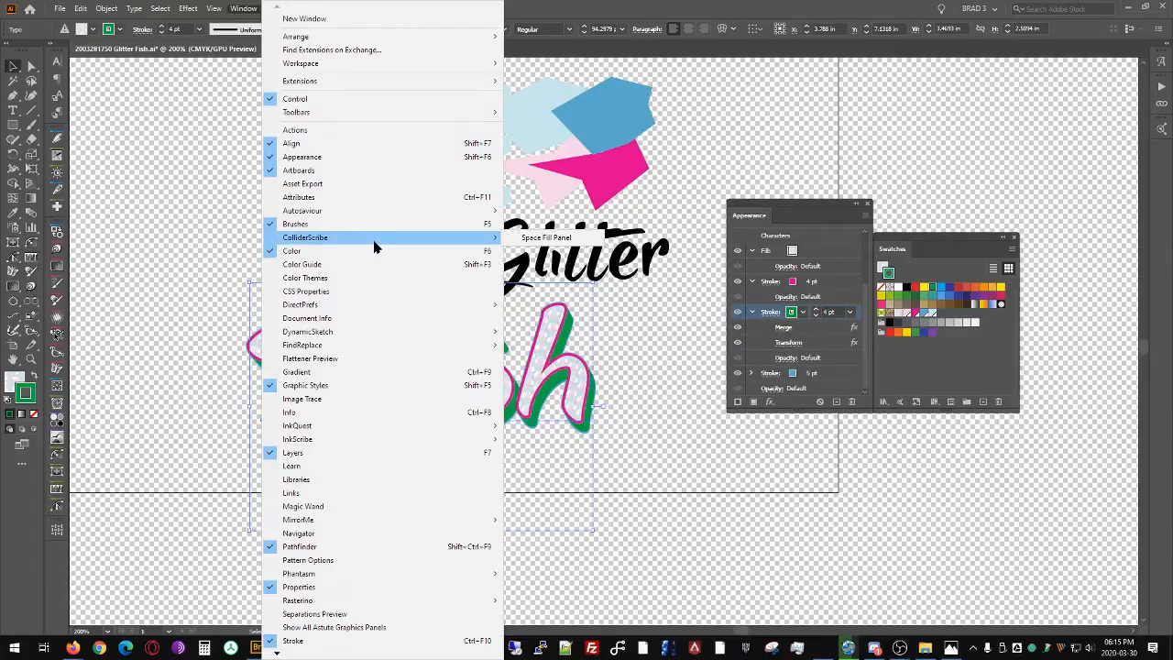
pyautogui.click(357, 372)
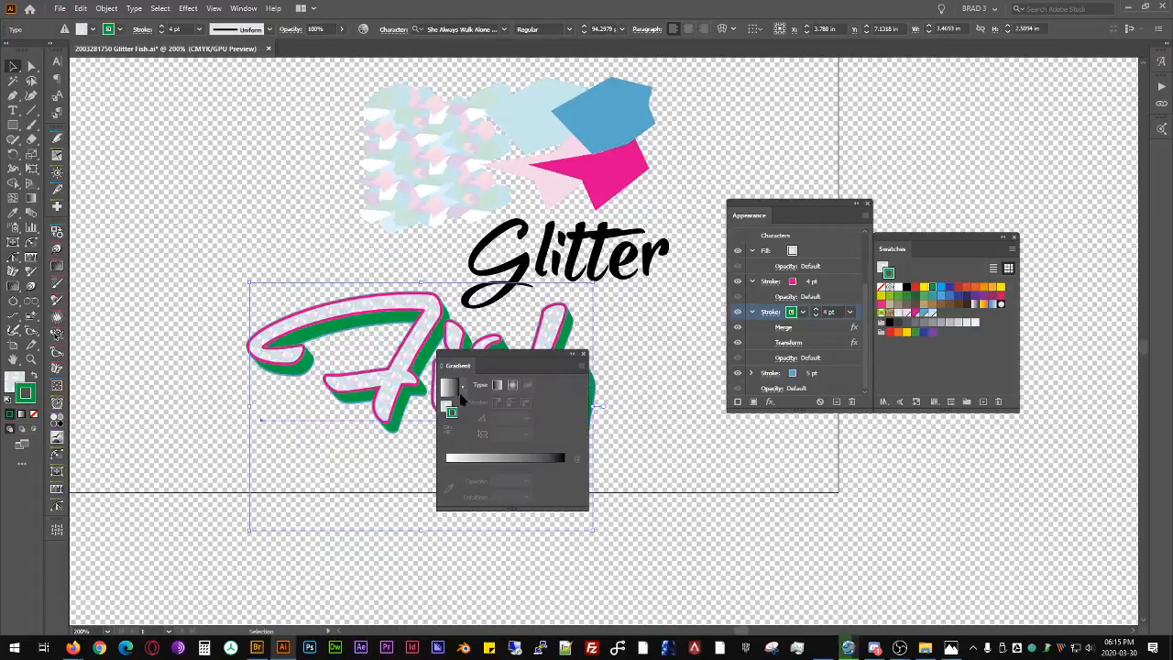
pyautogui.moveTo(487, 355); pyautogui.dragTo(639, 358)
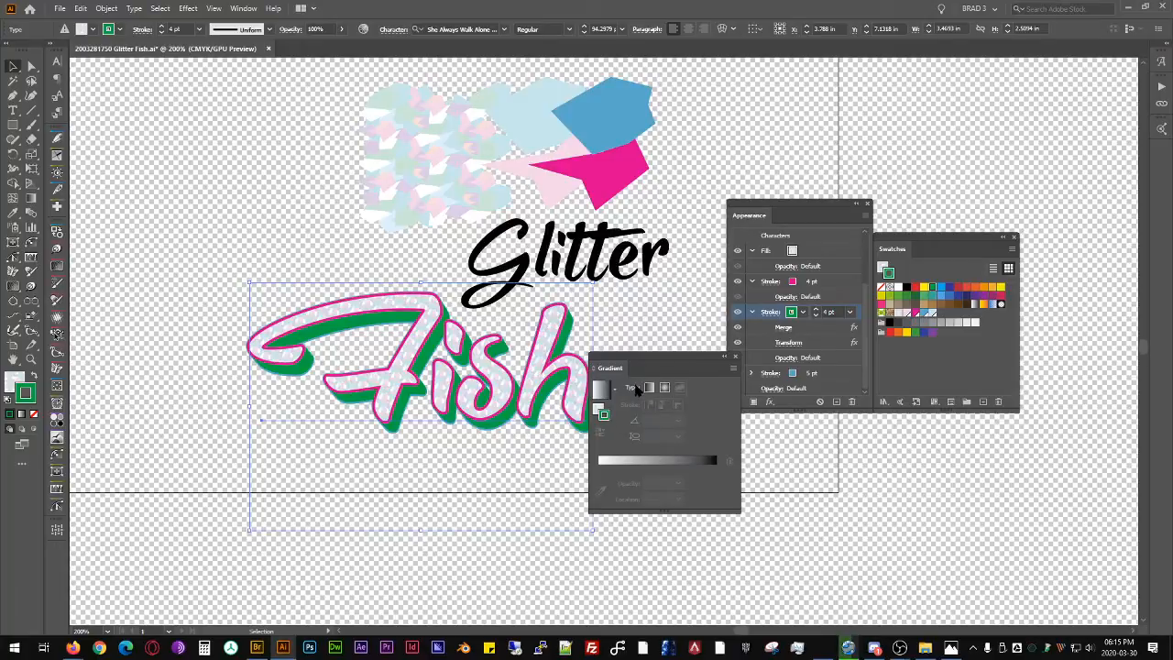
pyautogui.click(615, 390)
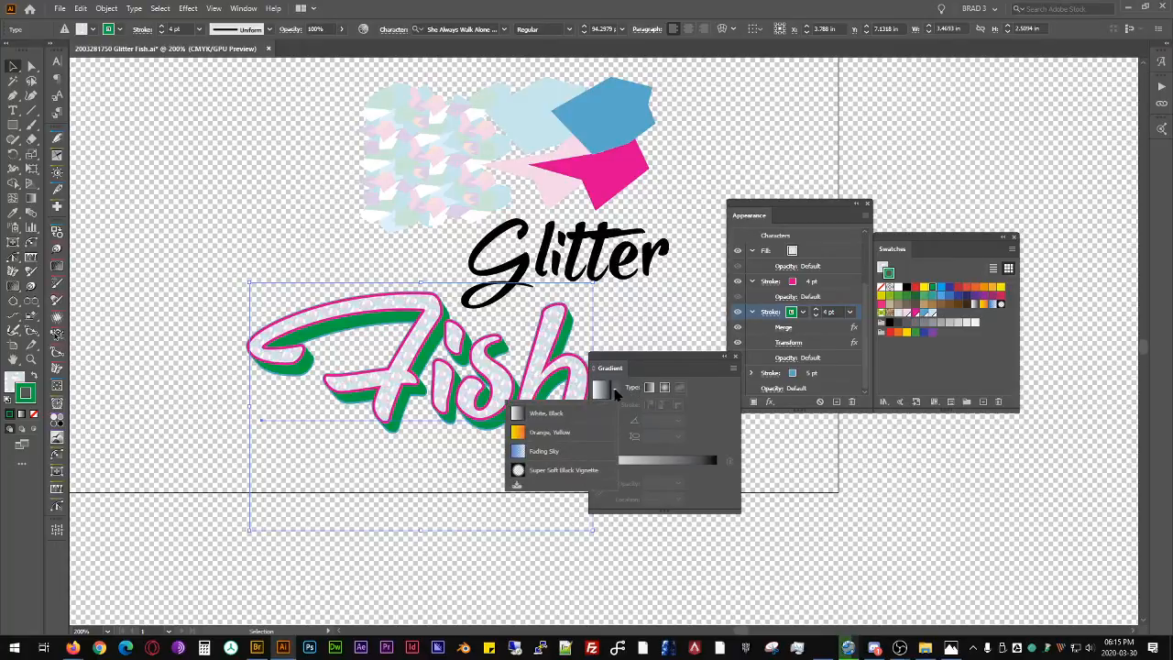
pyautogui.click(615, 390)
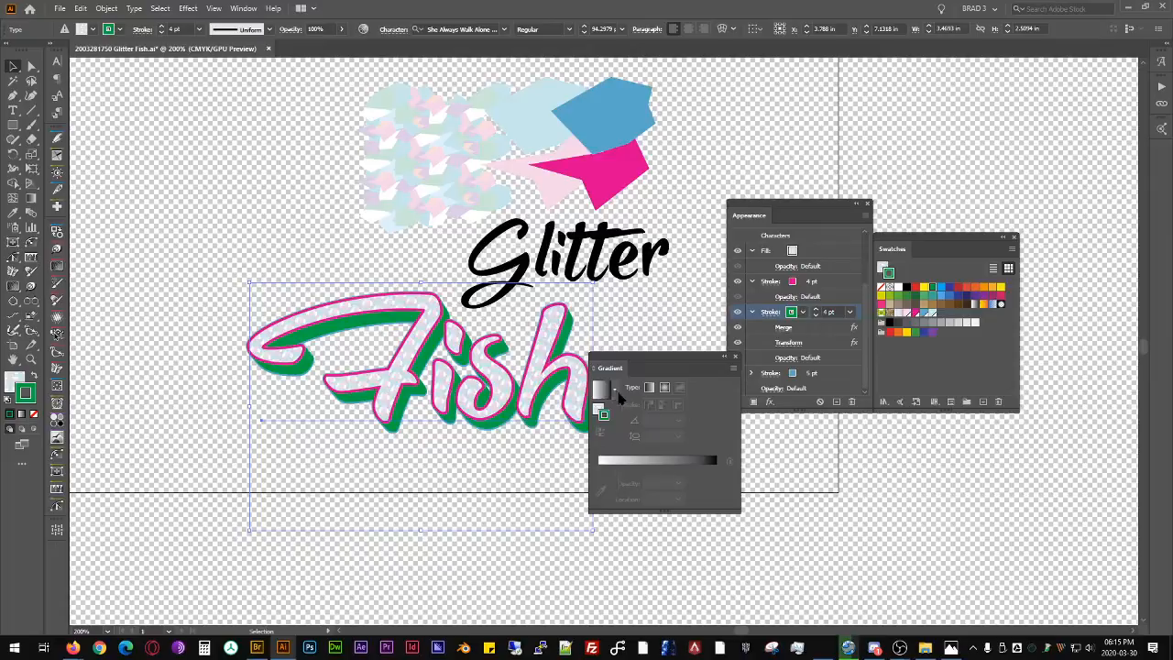
pyautogui.click(821, 330)
pyautogui.moveTo(692, 355); pyautogui.dragTo(1171, 355)
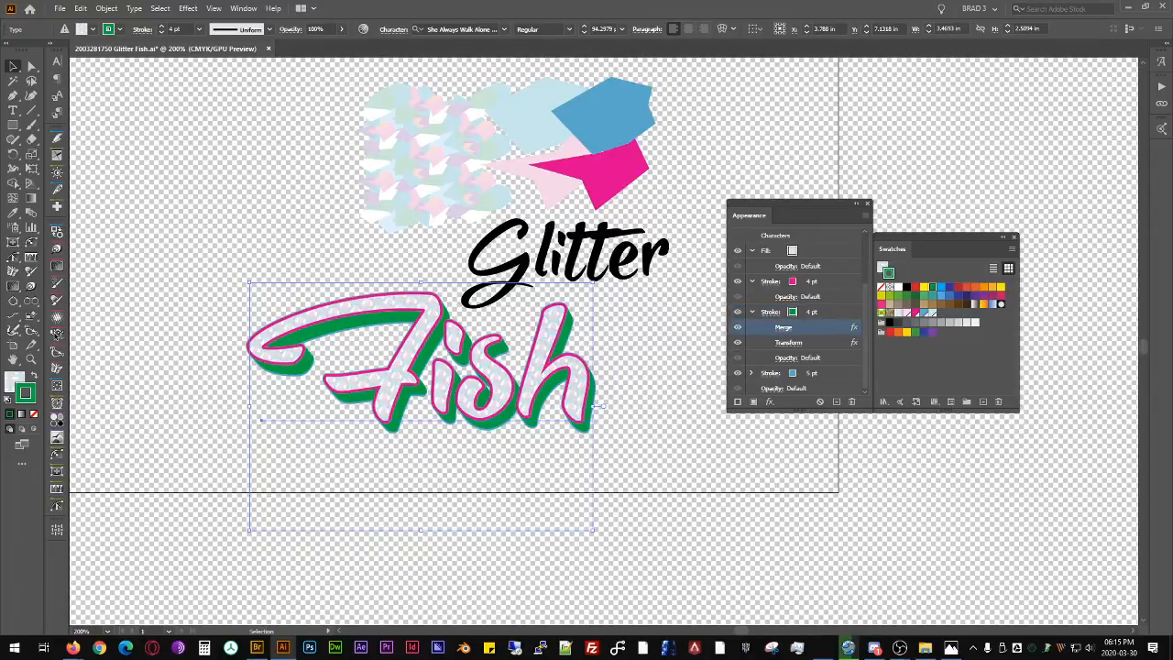
# Step: Recolour the green 4 pt stroke back to pink
pyautogui.click(794, 313)
pyautogui.click(720, 358)
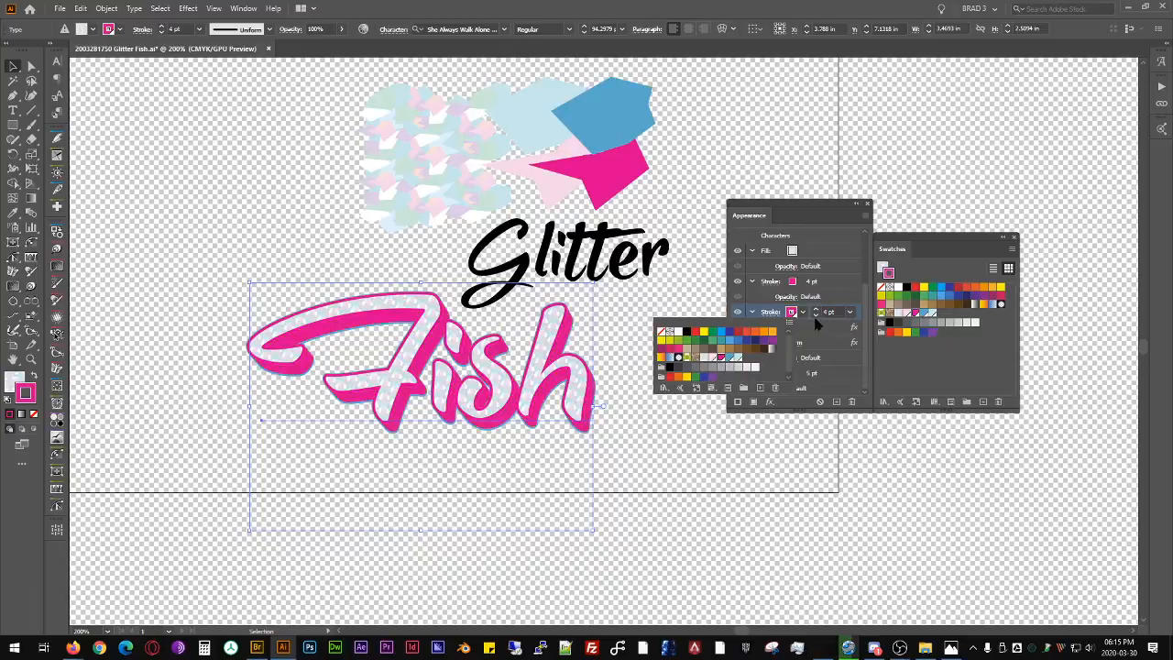
# Step: Try a Stylize Glowing Edges effect on the lower pink 4 pt stroke and discard it
pyautogui.click(771, 402)
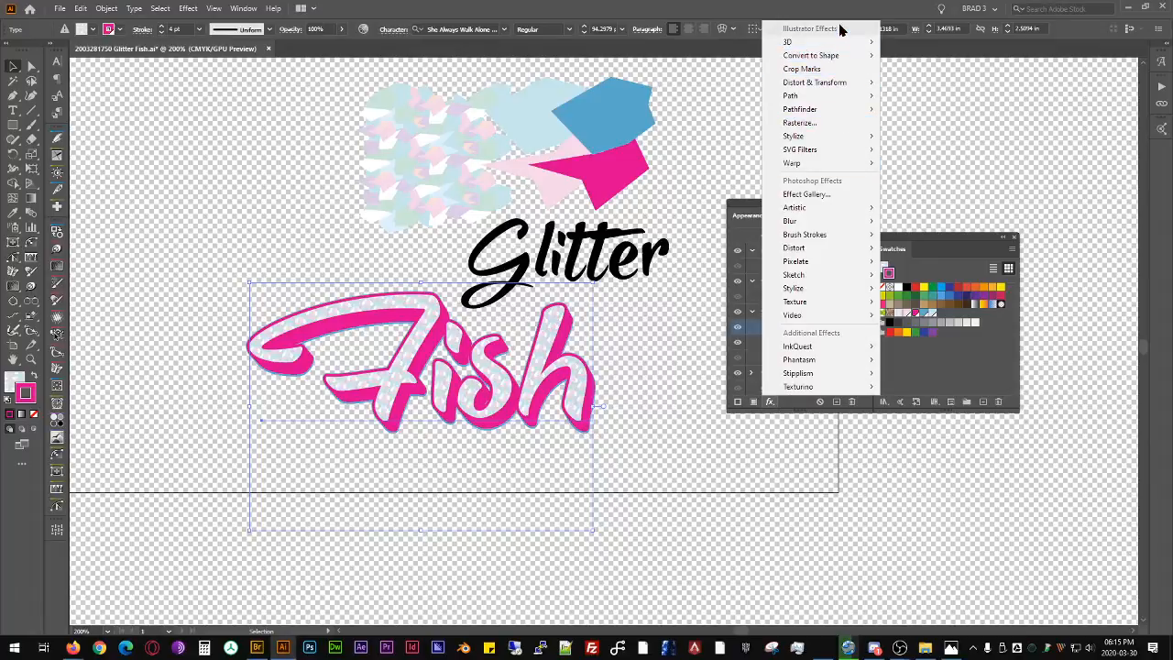
pyautogui.moveTo(835, 142)
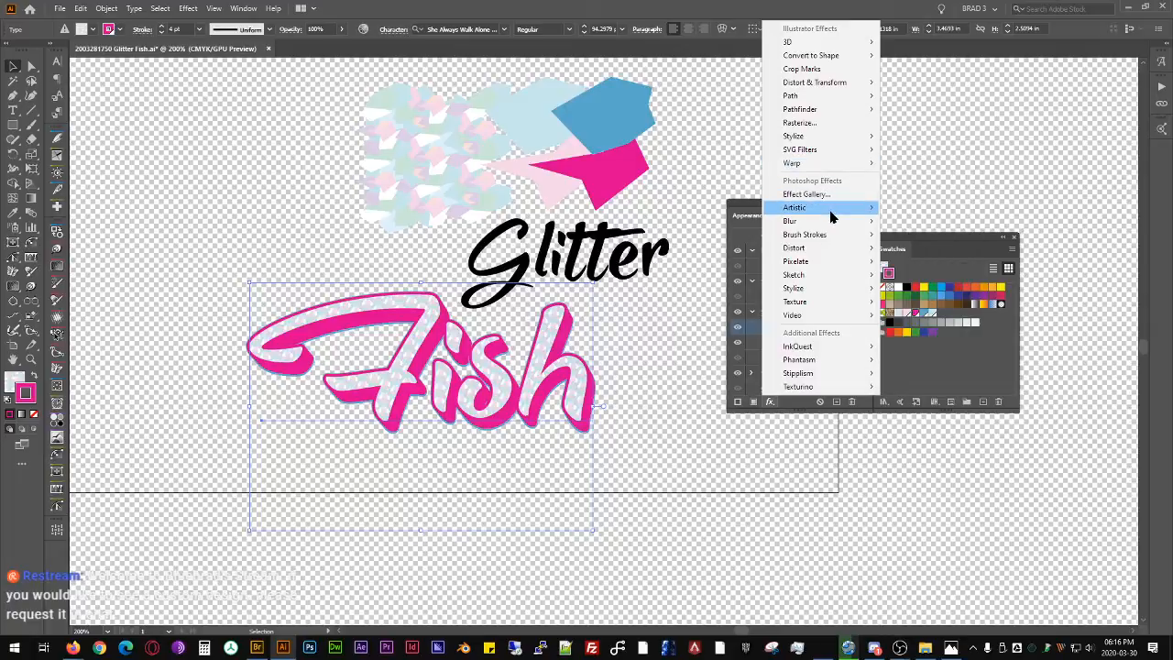
pyautogui.moveTo(831, 215)
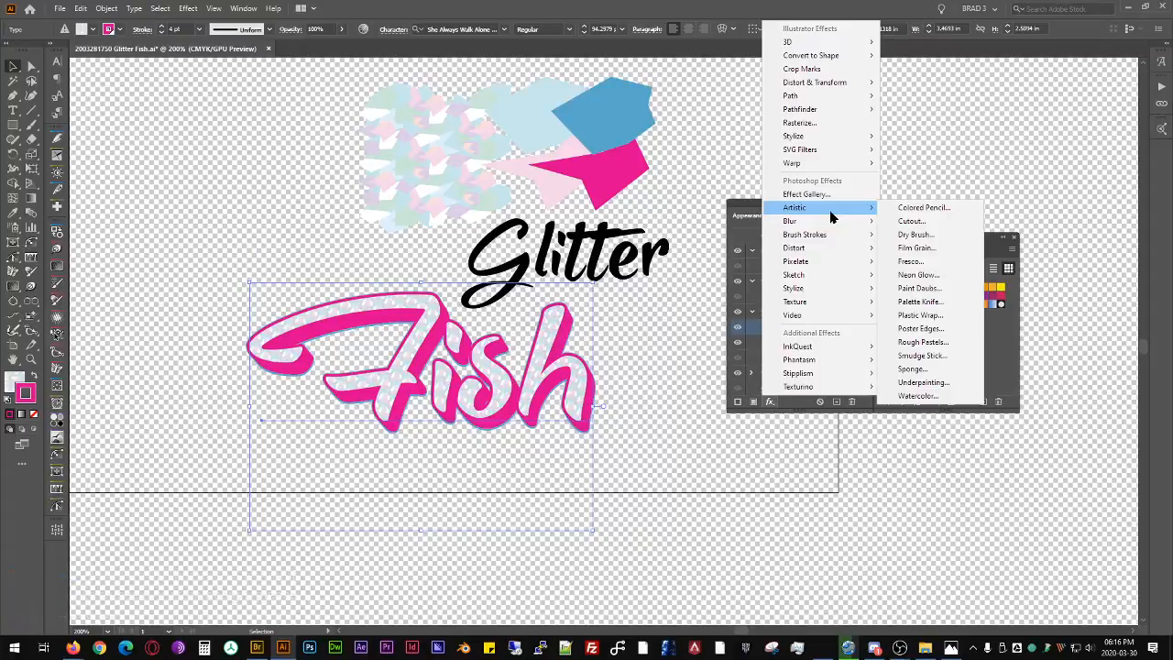
pyautogui.moveTo(834, 293)
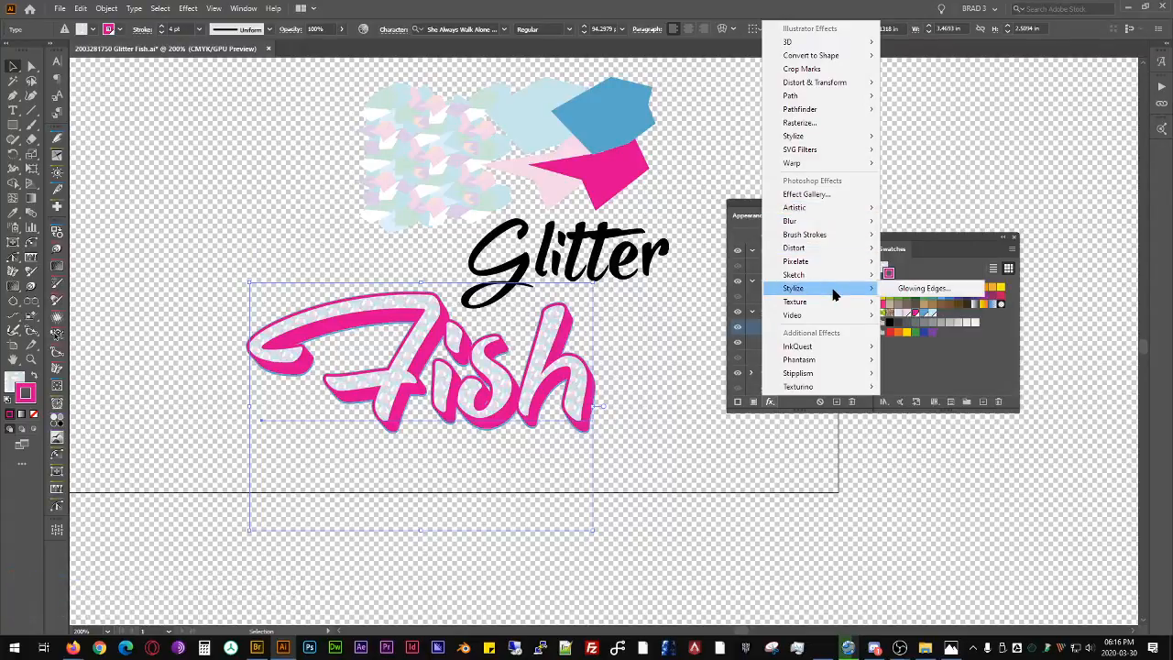
pyautogui.click(927, 290)
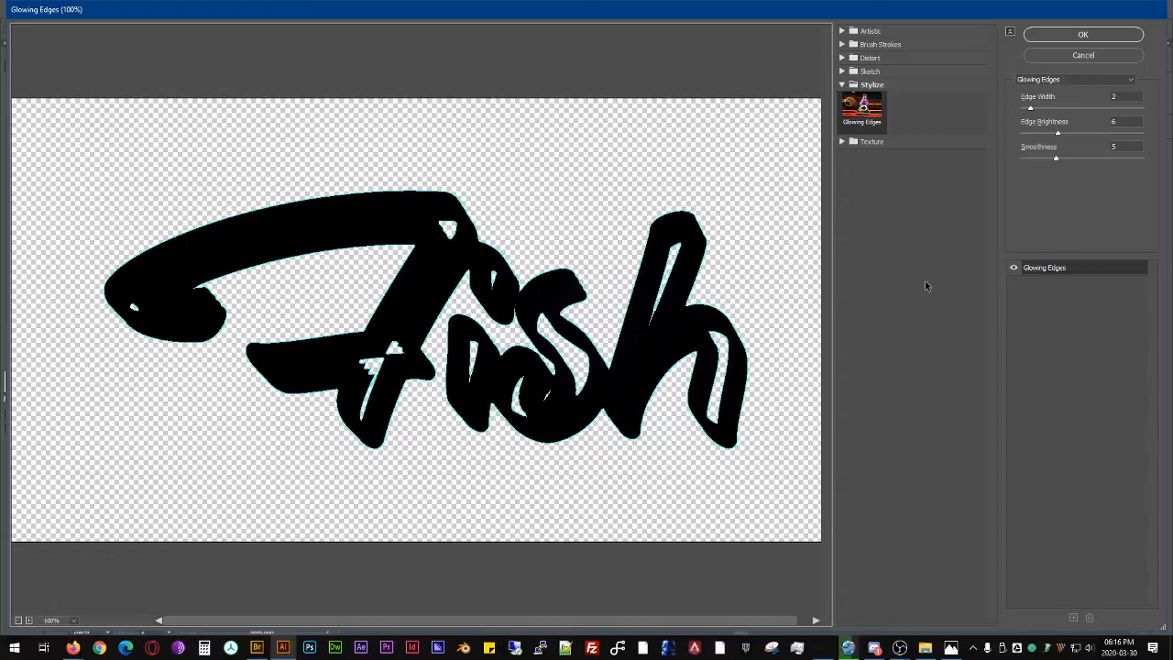
pyautogui.click(1083, 57)
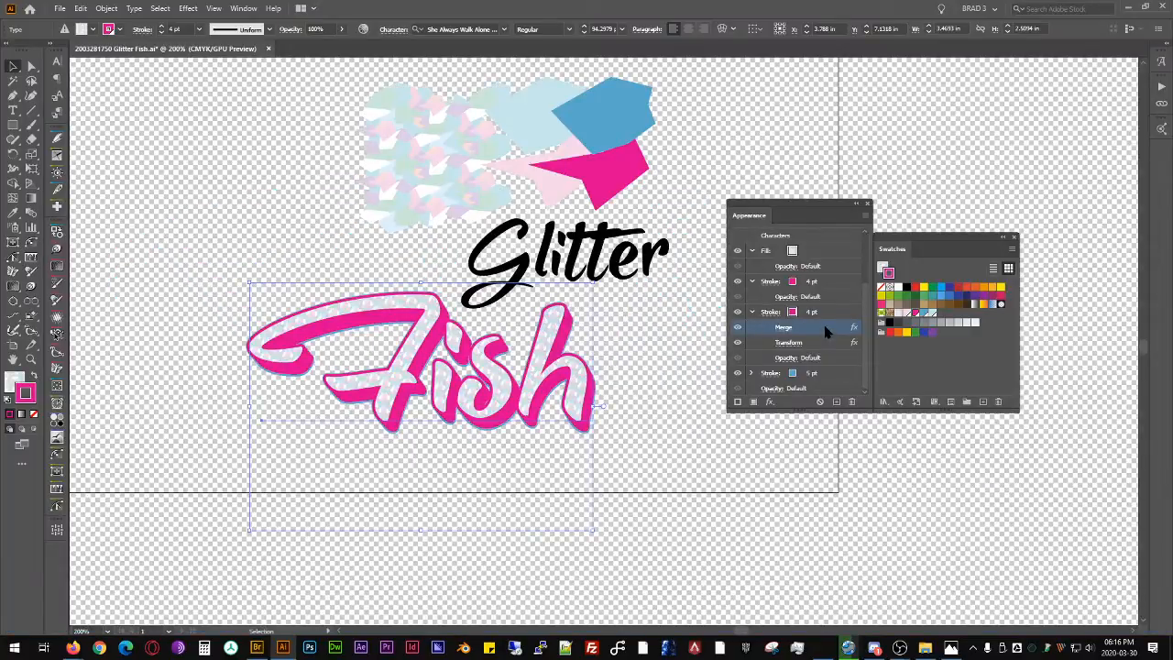
# Step: Duplicate the Merge effect on the lower pink 4 pt stroke and change the upper copy's Pathfinder operation to Add
pyautogui.click(835, 402)
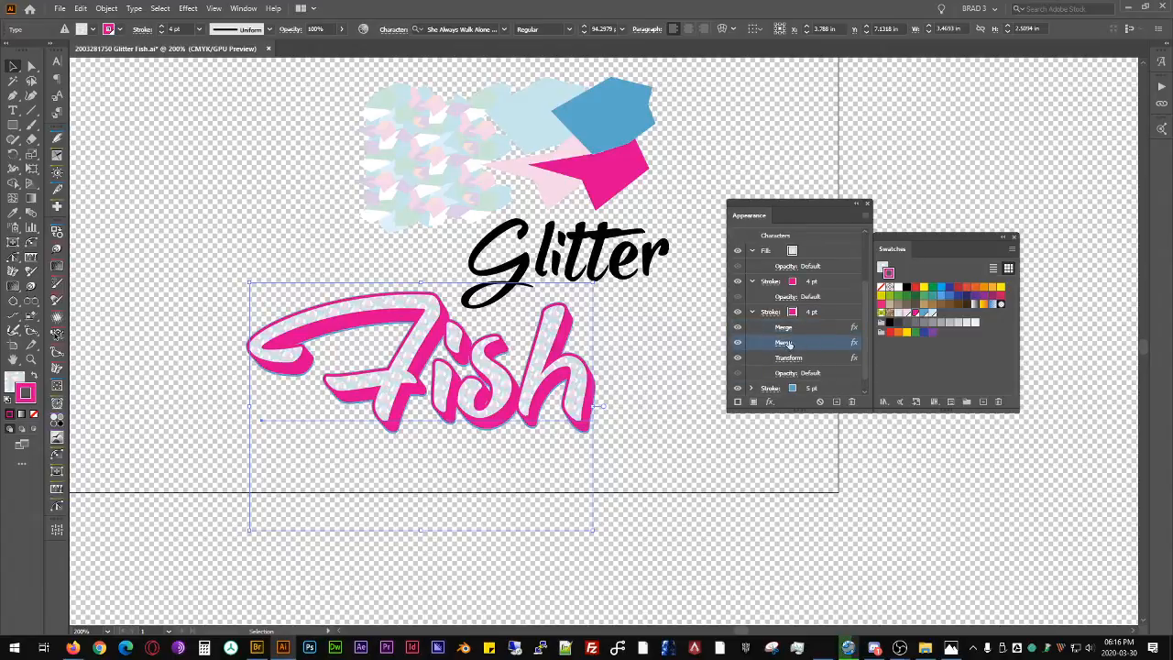
pyautogui.doubleClick(786, 330)
pyautogui.click(577, 187)
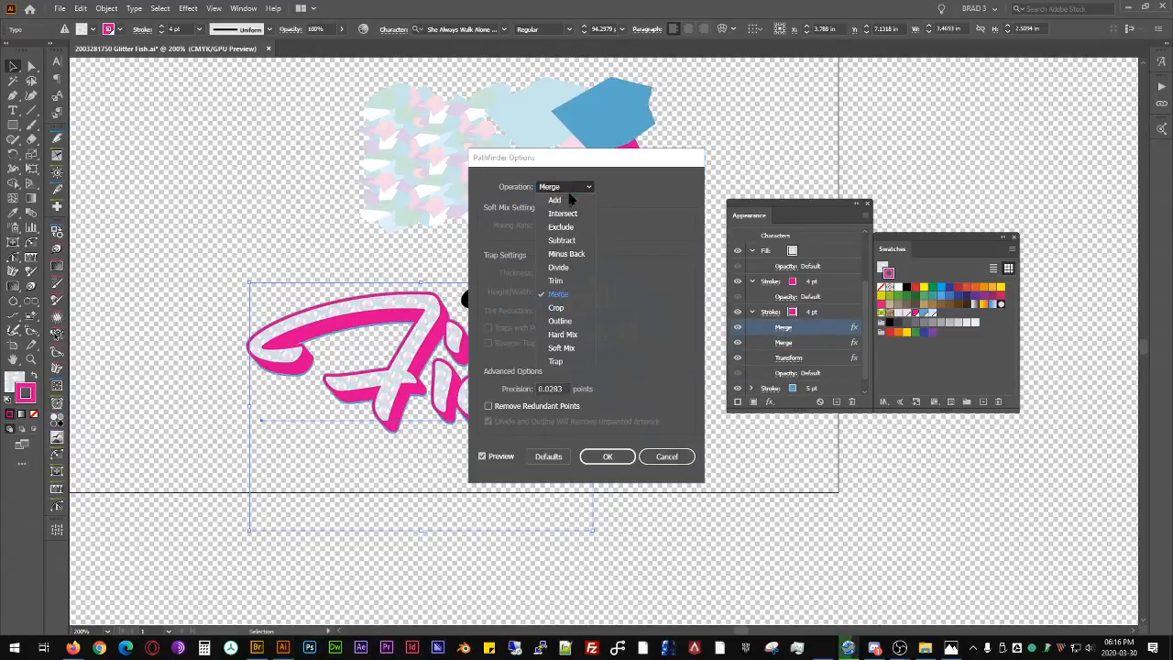
pyautogui.click(568, 200)
pyautogui.click(604, 456)
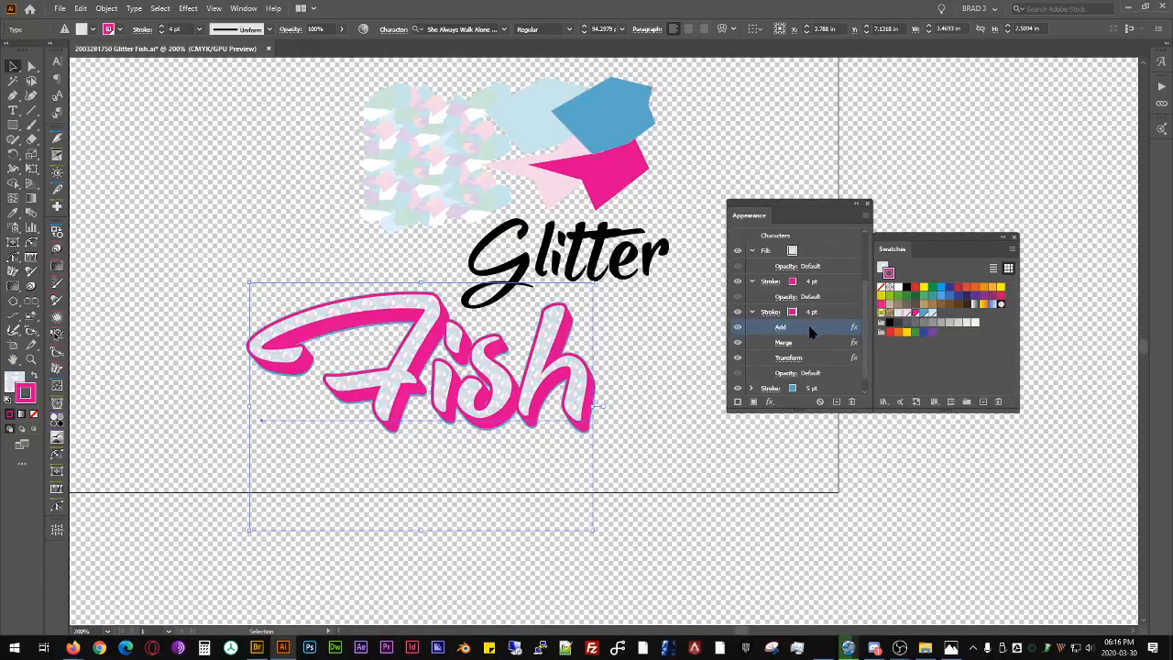
# Step: Preview Glowing Edges again with the Add effect placed before Merge on the lower pink stroke, and cancel it
pyautogui.click(770, 401)
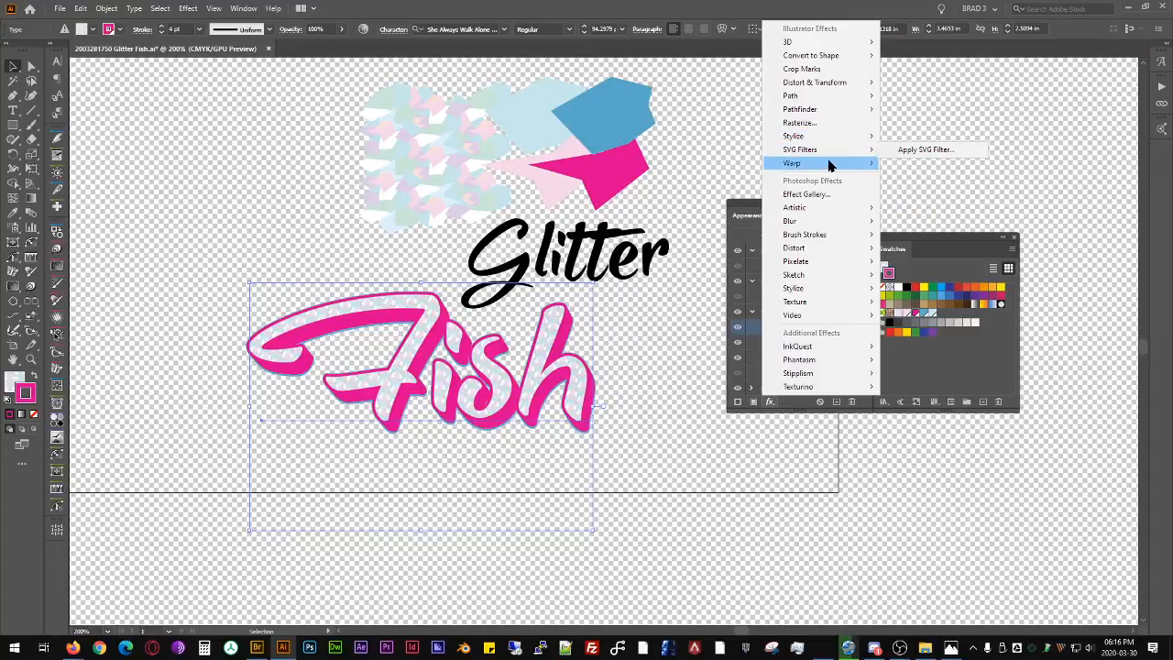
pyautogui.moveTo(829, 165)
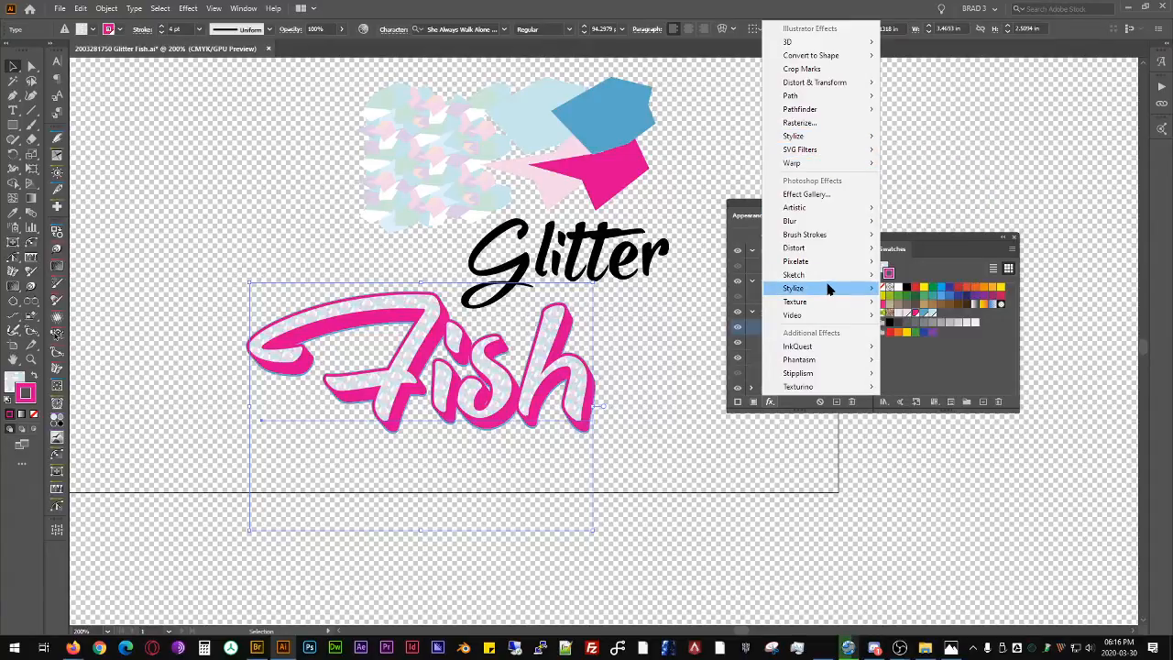
pyautogui.moveTo(830, 288)
pyautogui.click(905, 288)
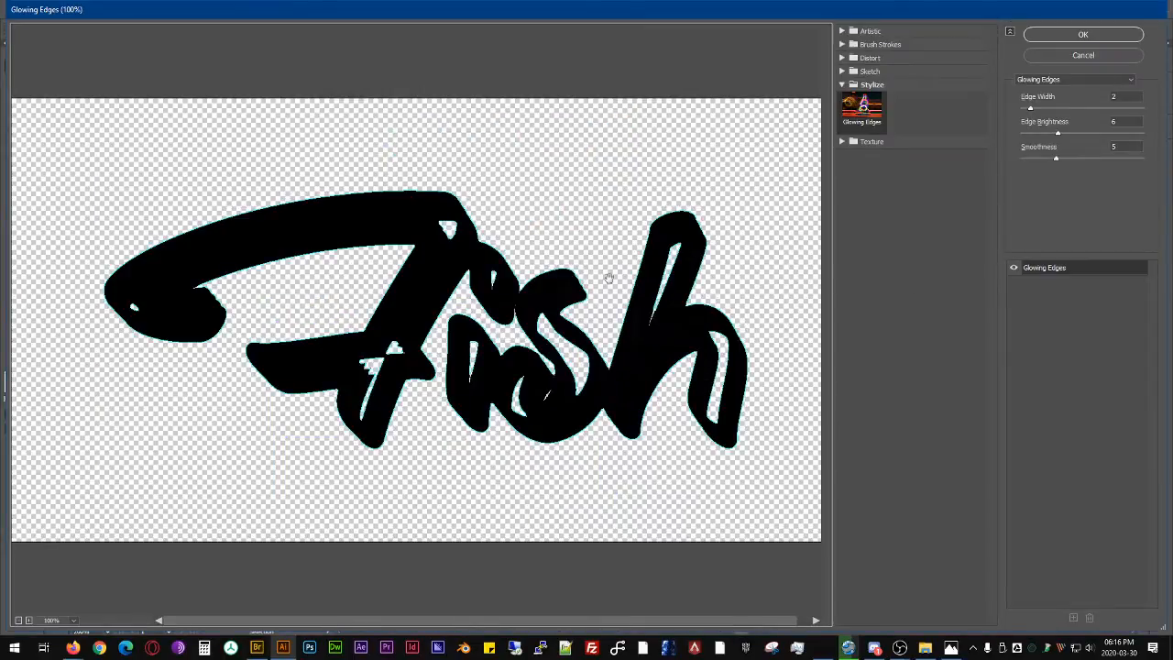
pyautogui.click(1081, 58)
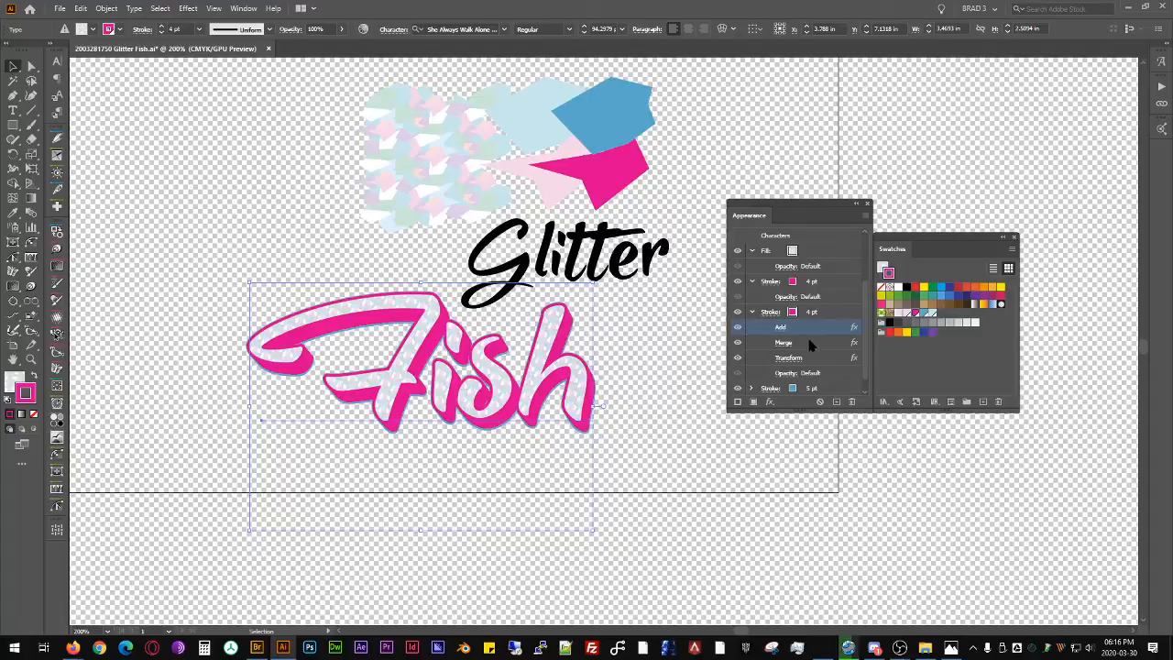
# Step: Reorder the lower pink stroke's effects so that Merge sits above Add
pyautogui.click(812, 344)
pyautogui.moveTo(818, 325); pyautogui.dragTo(813, 330)
pyautogui.click(769, 402)
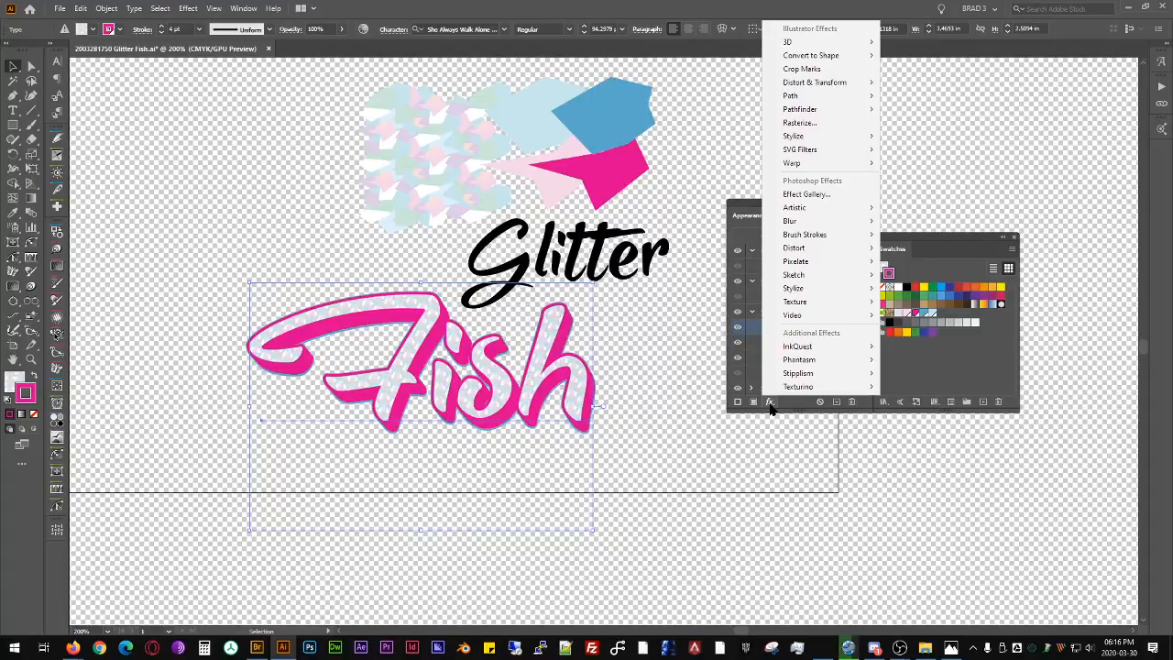
pyautogui.click(770, 403)
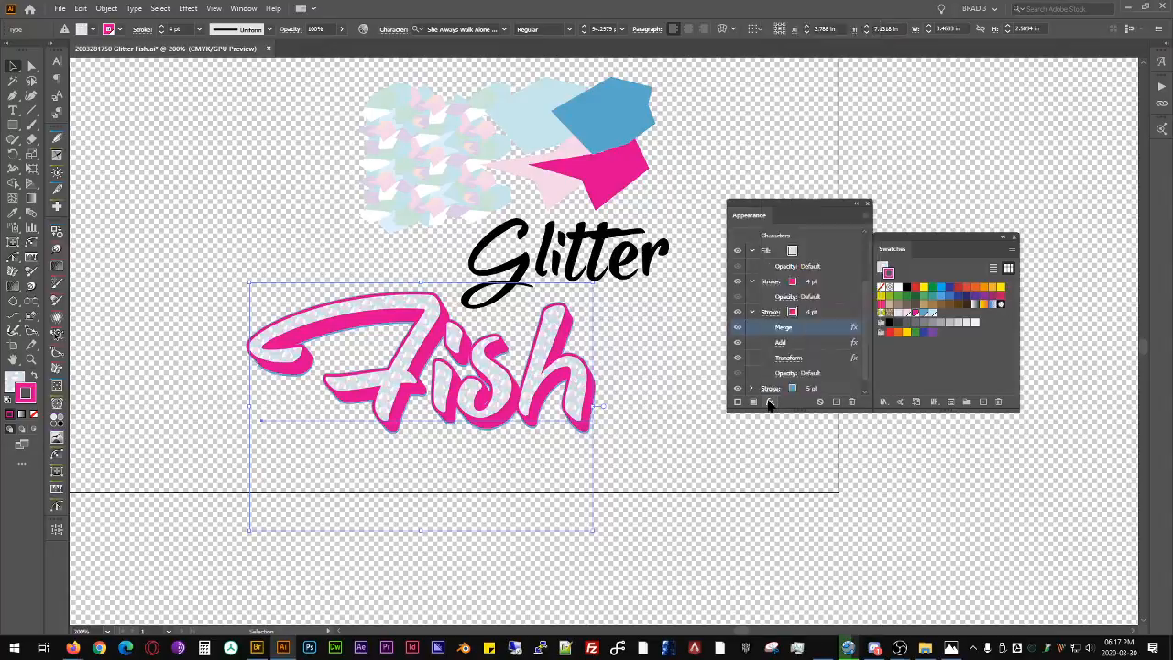
pyautogui.click(770, 402)
pyautogui.click(787, 402)
# Step: Preview Stylize Glowing Edges on the lower pink 4 pt stroke with Merge above Add, and cancel it
pyautogui.click(810, 313)
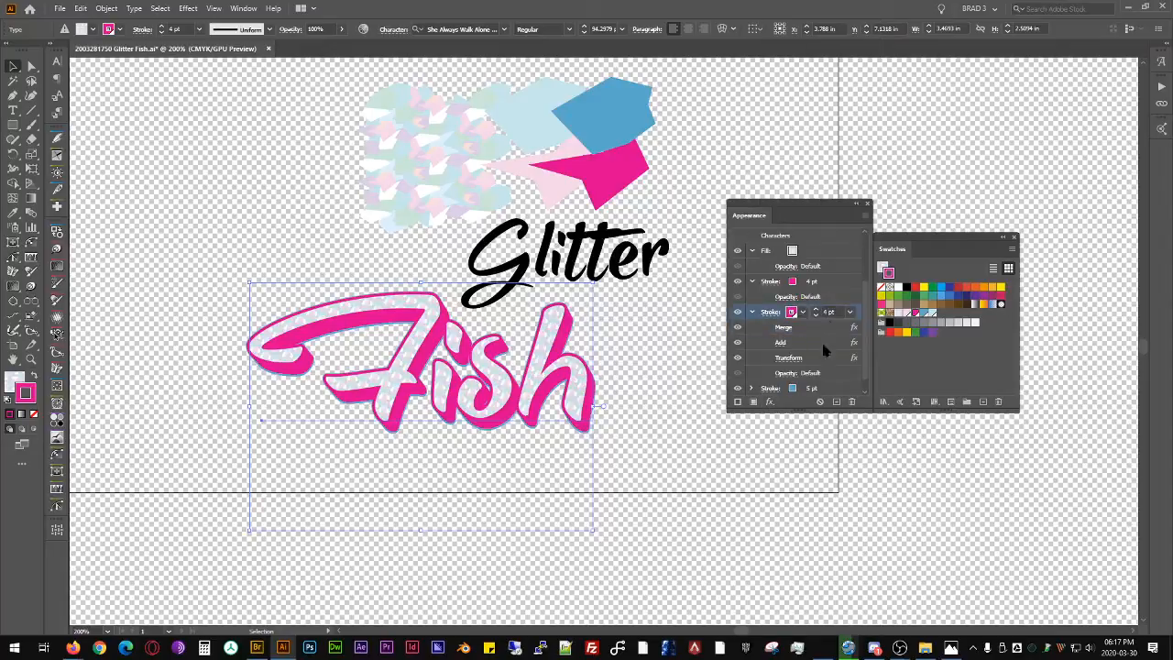
pyautogui.click(774, 401)
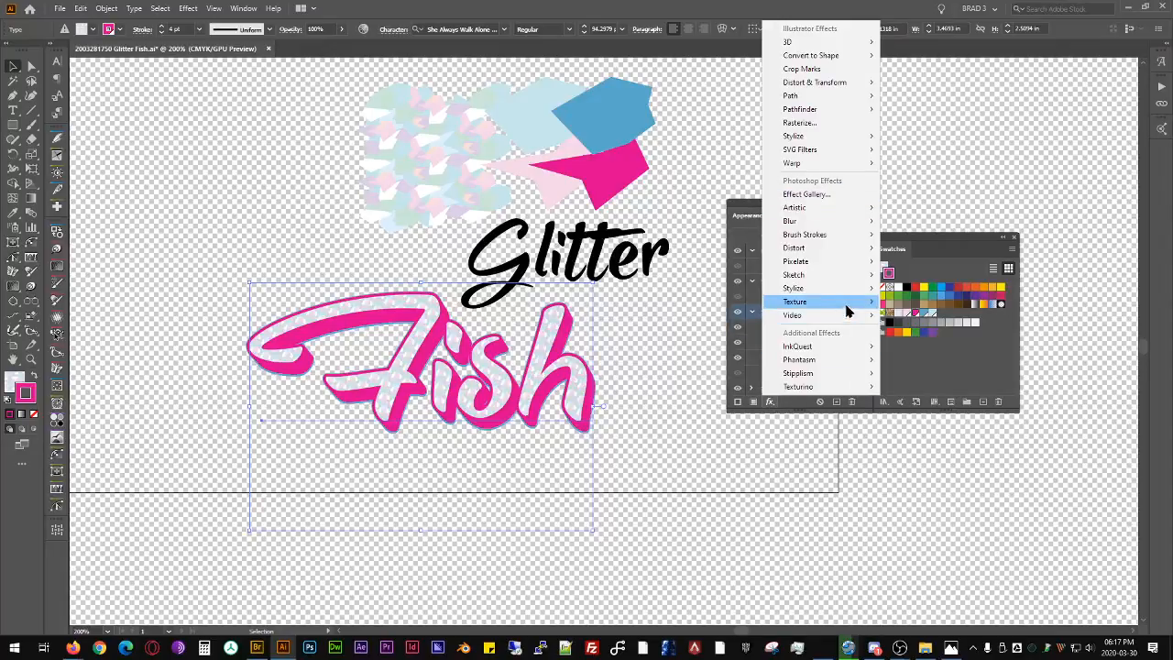
pyautogui.moveTo(850, 290)
pyautogui.click(925, 288)
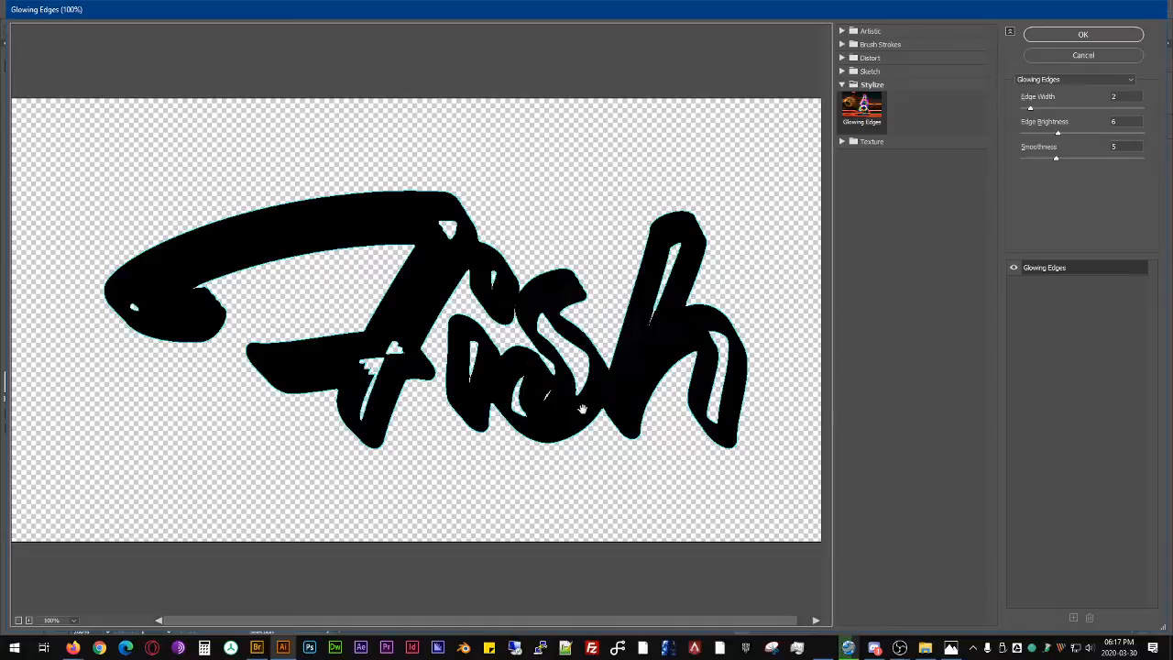
pyautogui.click(1052, 57)
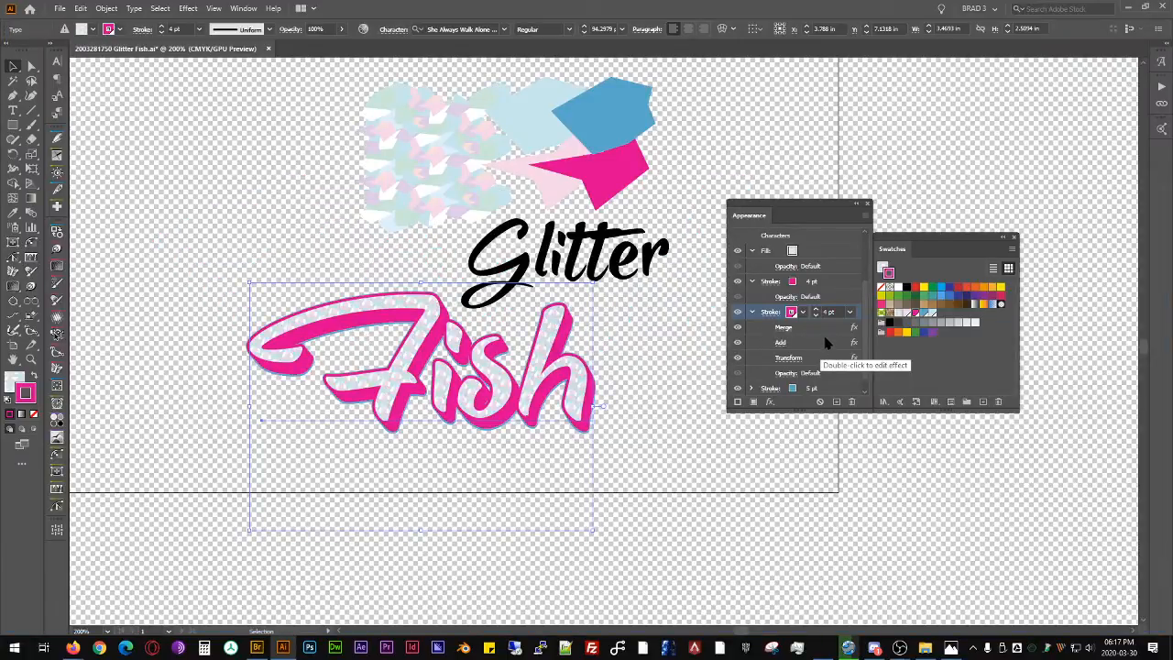
# Step: Add a Pathfinder Divide effect to the lower pink 4 pt stroke and move it between Merge and Add
pyautogui.click(769, 402)
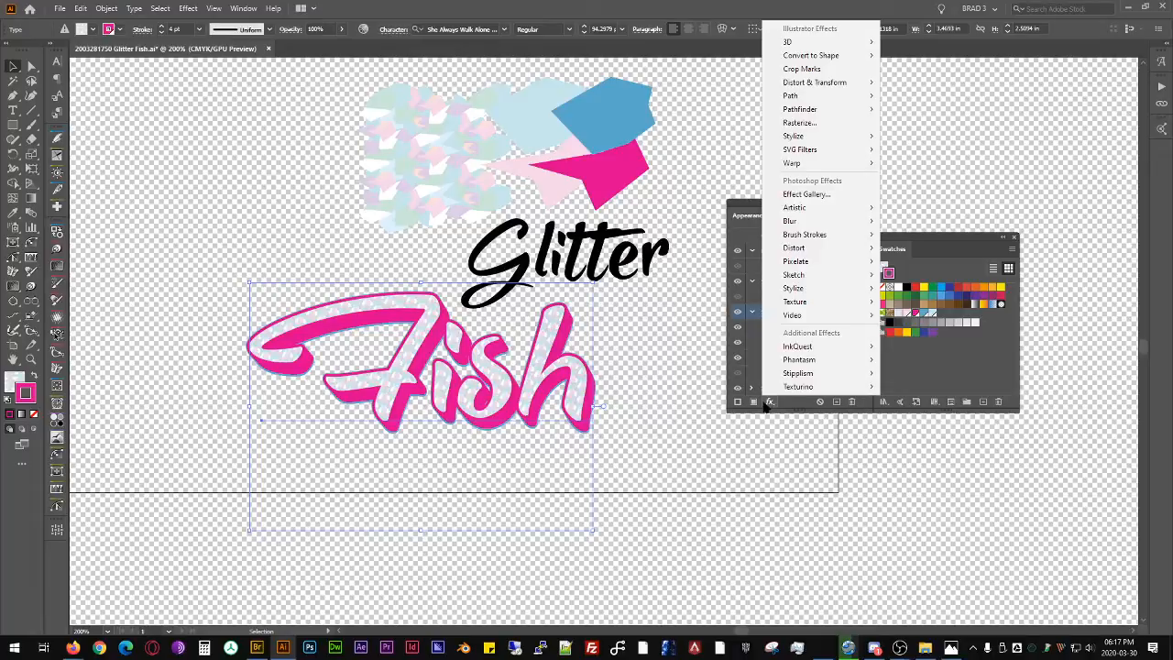
pyautogui.moveTo(840, 206)
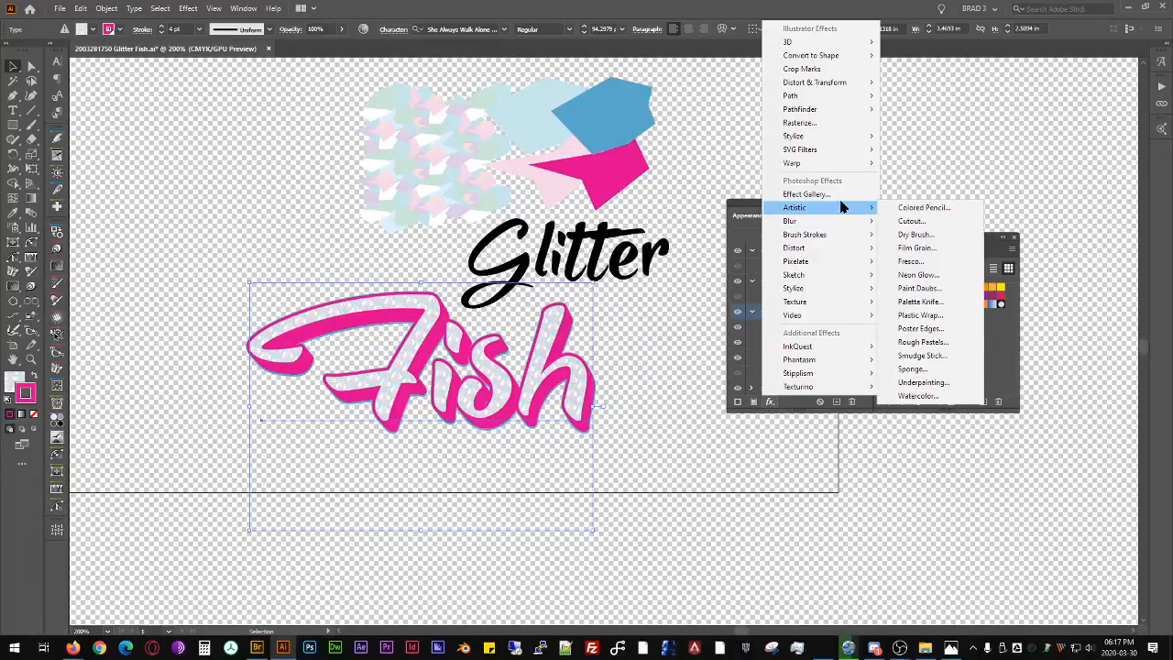
pyautogui.moveTo(845, 114)
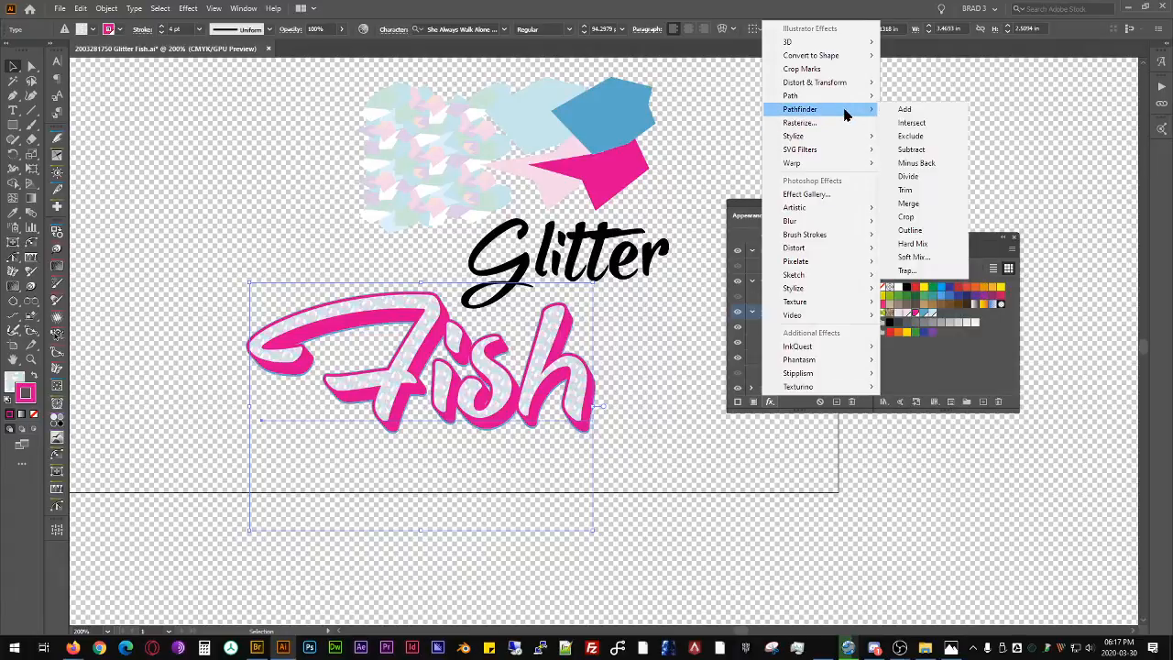
pyautogui.click(926, 177)
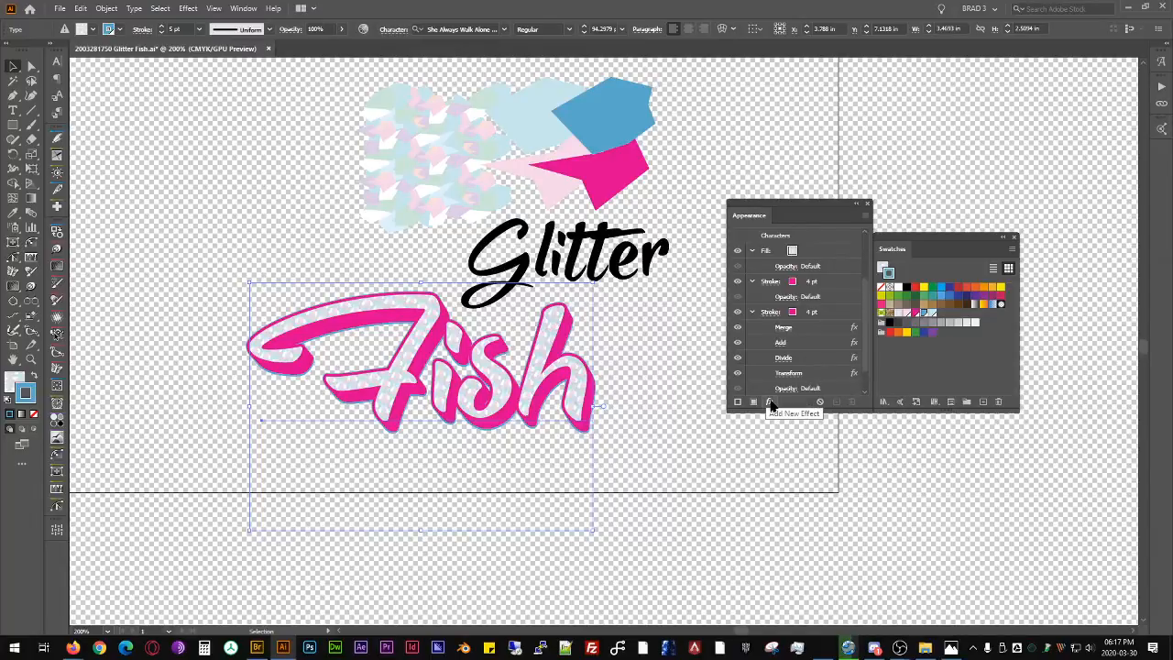
pyautogui.moveTo(811, 360); pyautogui.dragTo(810, 340)
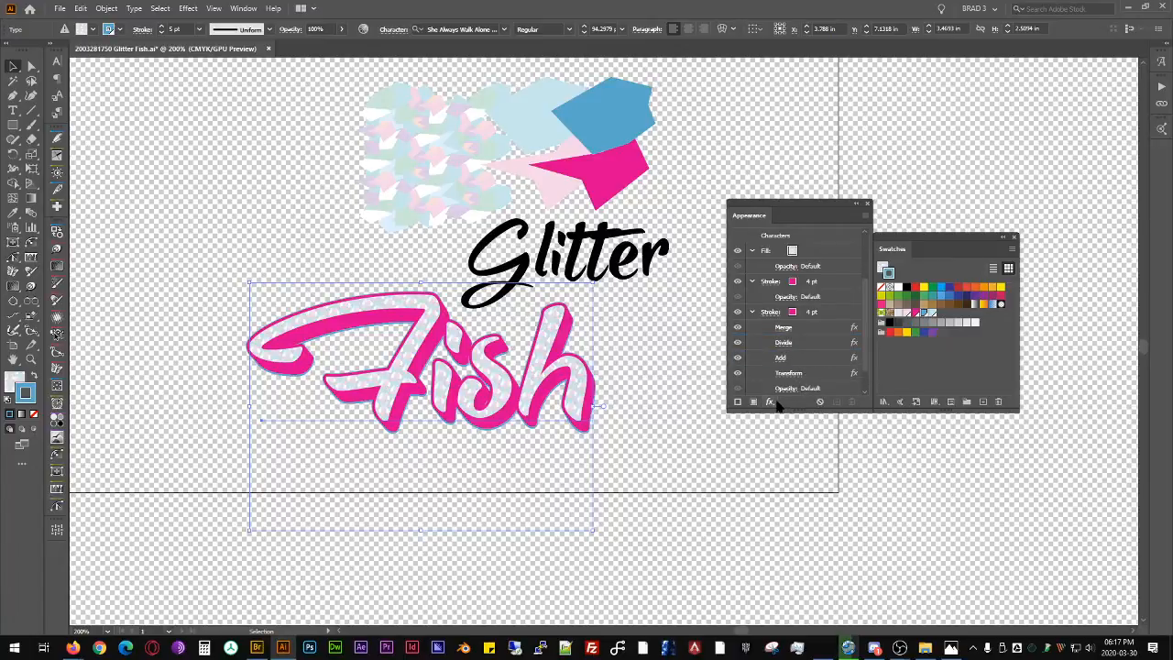
# Step: Start a Stylize Inner Glow effect with preview on the lower pink 4 pt stroke, keeping its settings clear of the lettering
pyautogui.click(847, 311)
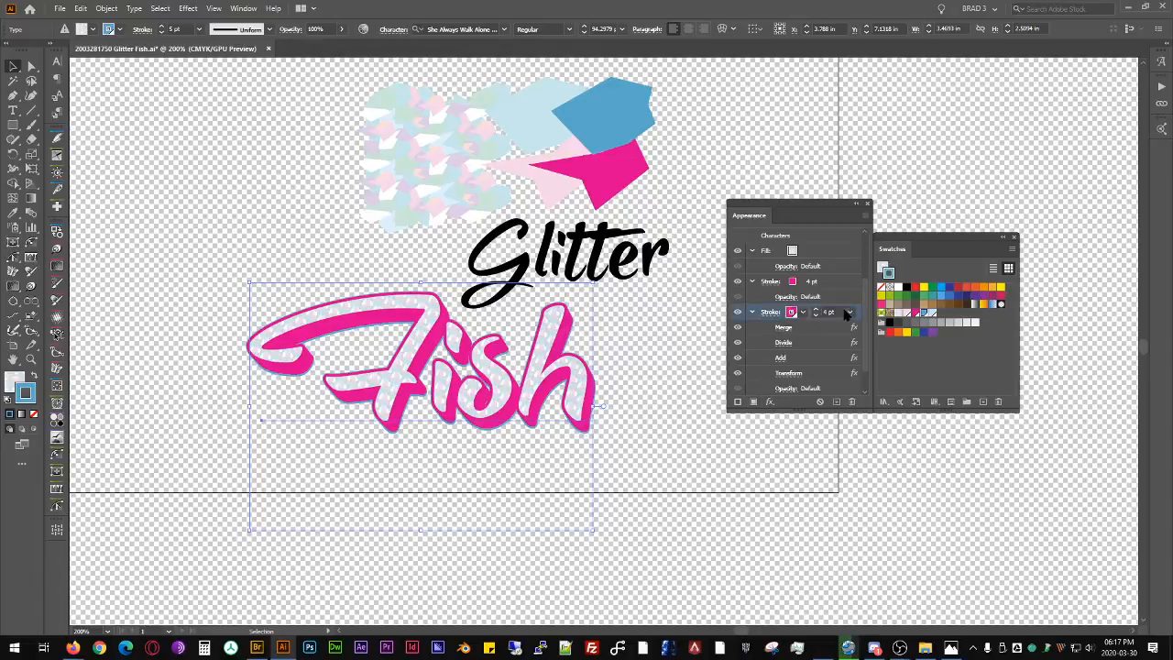
pyautogui.click(769, 403)
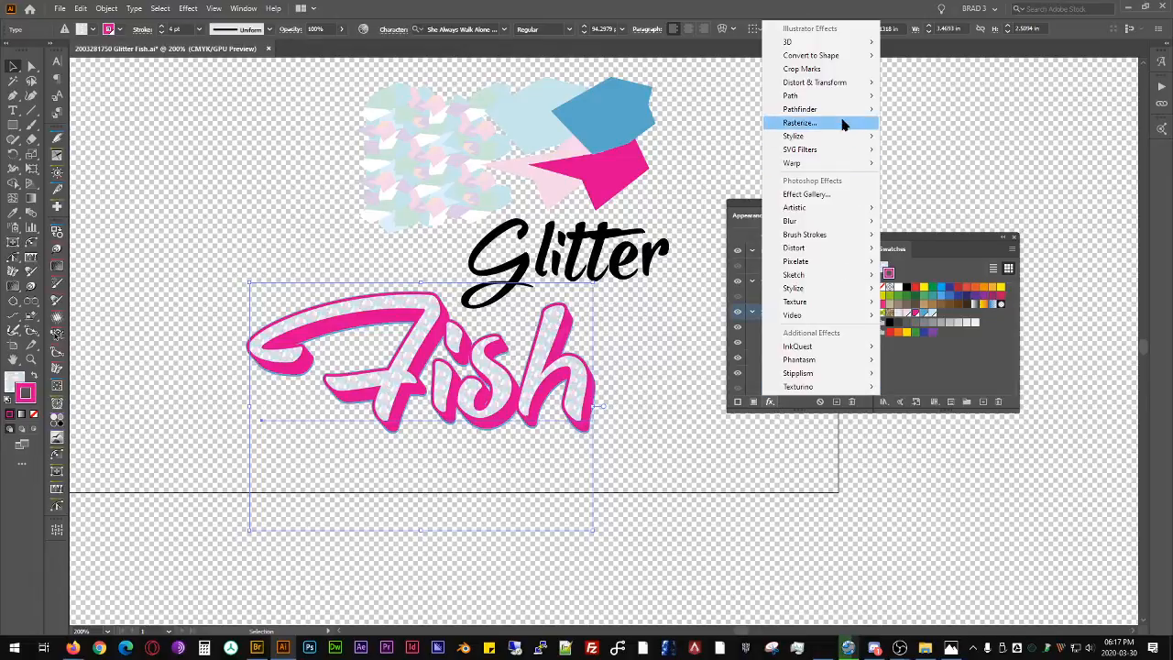
pyautogui.moveTo(846, 92)
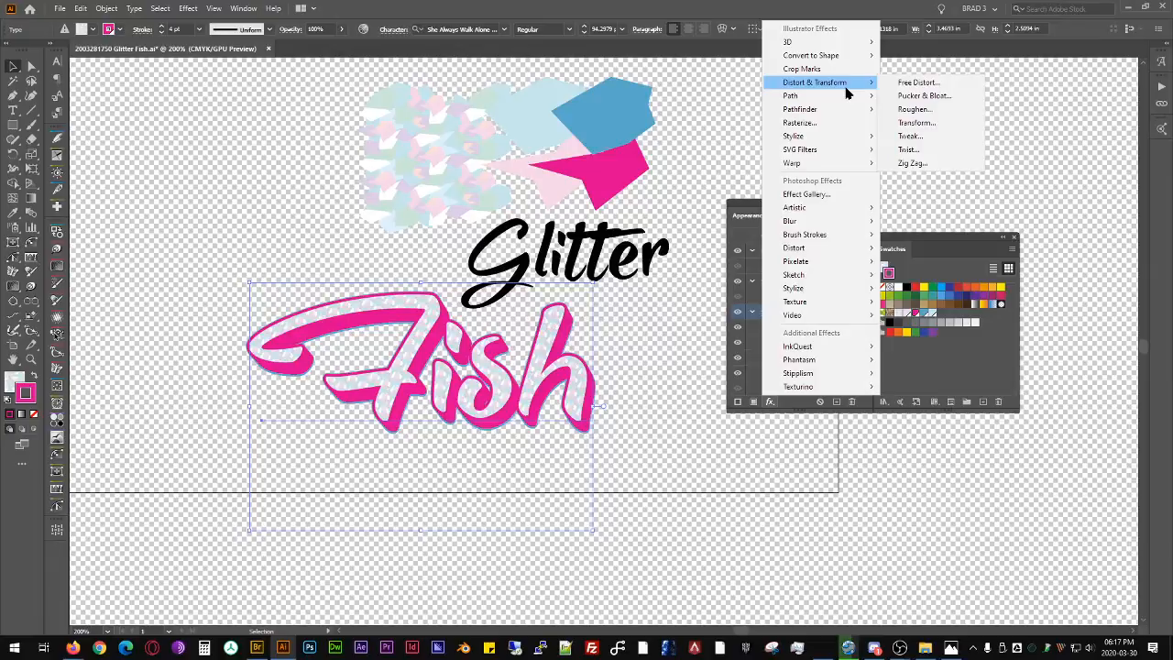
pyautogui.moveTo(835, 142)
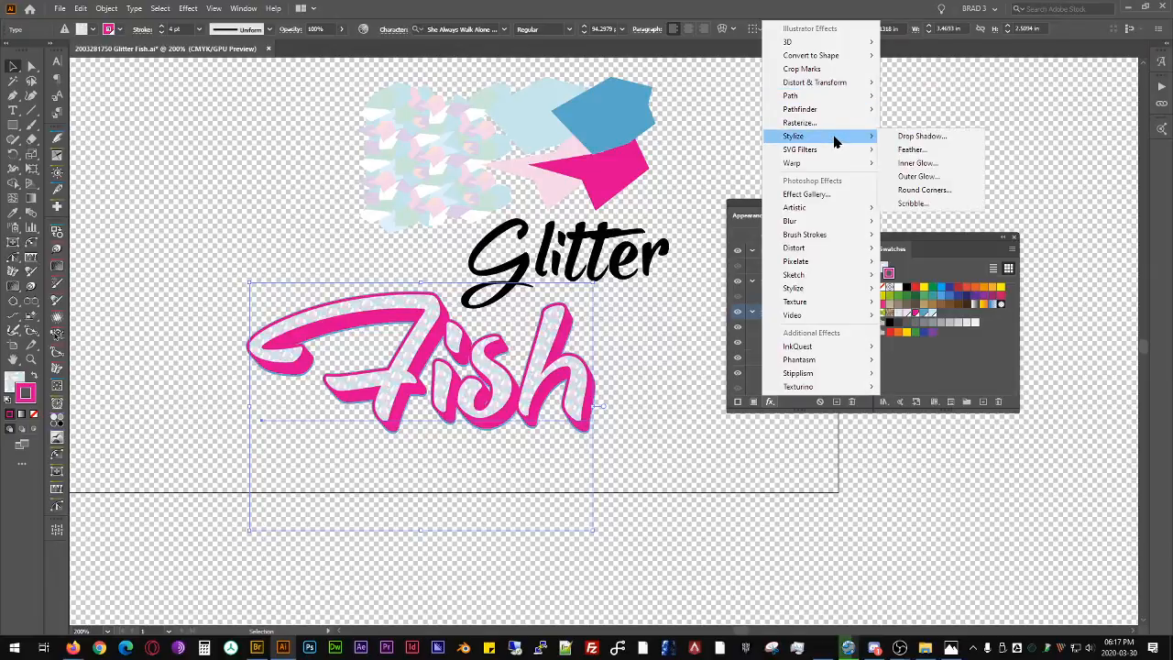
pyautogui.click(949, 164)
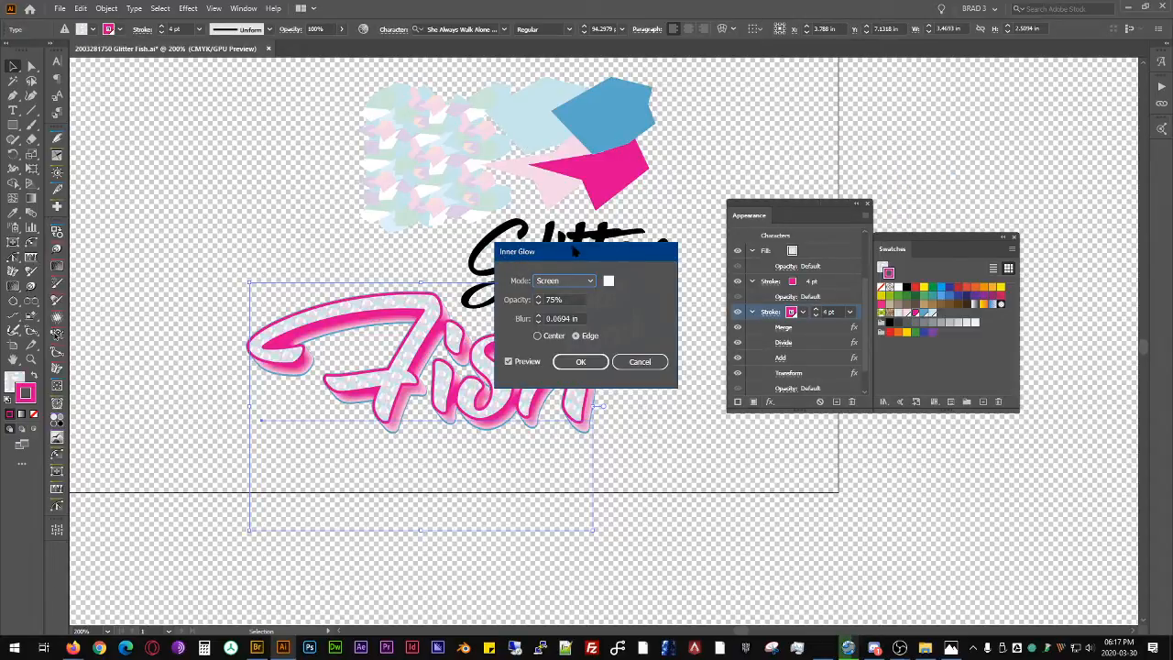
pyautogui.moveTo(574, 252); pyautogui.dragTo(596, 119)
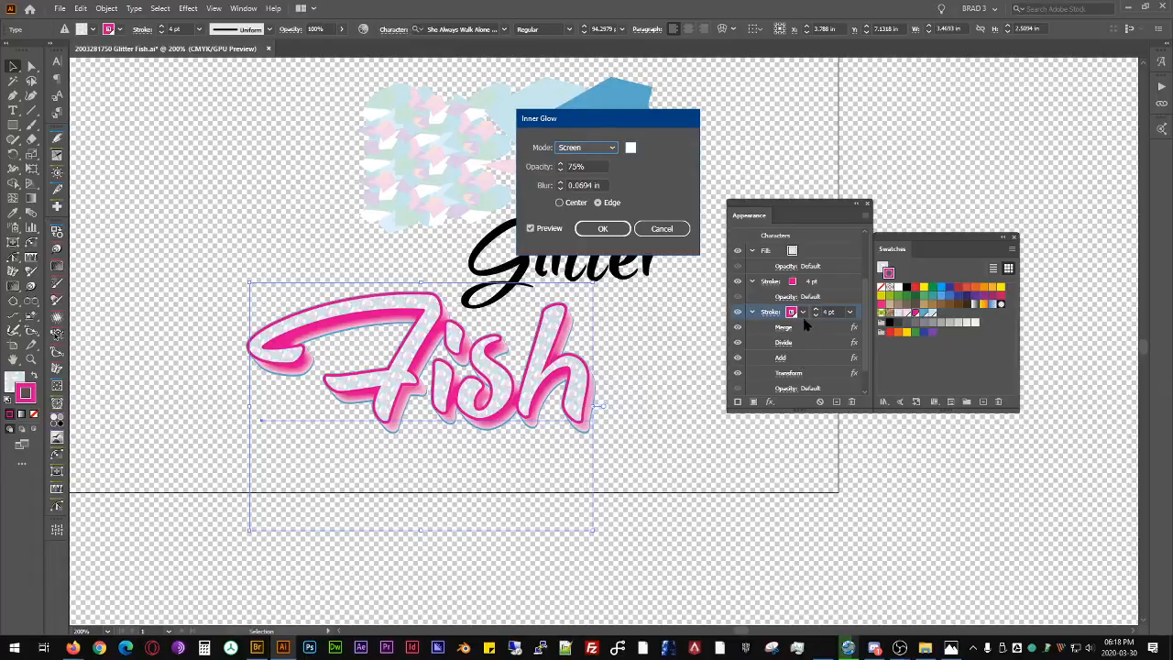
# Step: Set the Inner Glow's mode to Multiply and its color to the C=62 M=0 Y=7 K=16 swatch, and apply it
pyautogui.click(605, 149)
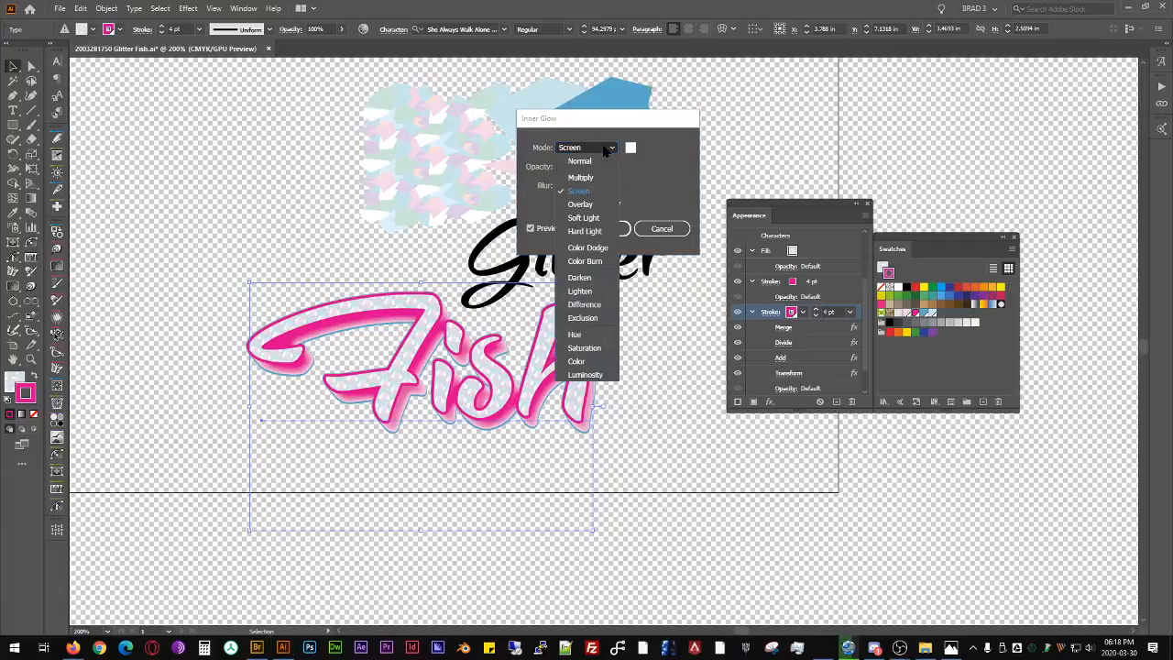
pyautogui.click(586, 177)
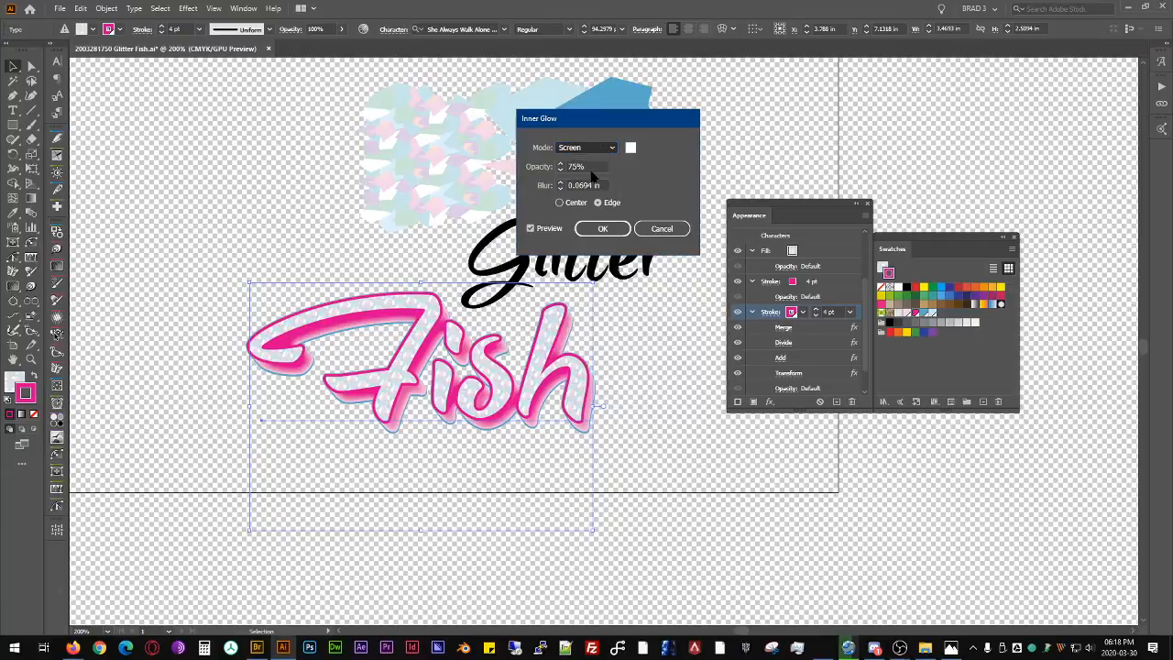
pyautogui.click(630, 148)
pyautogui.click(717, 282)
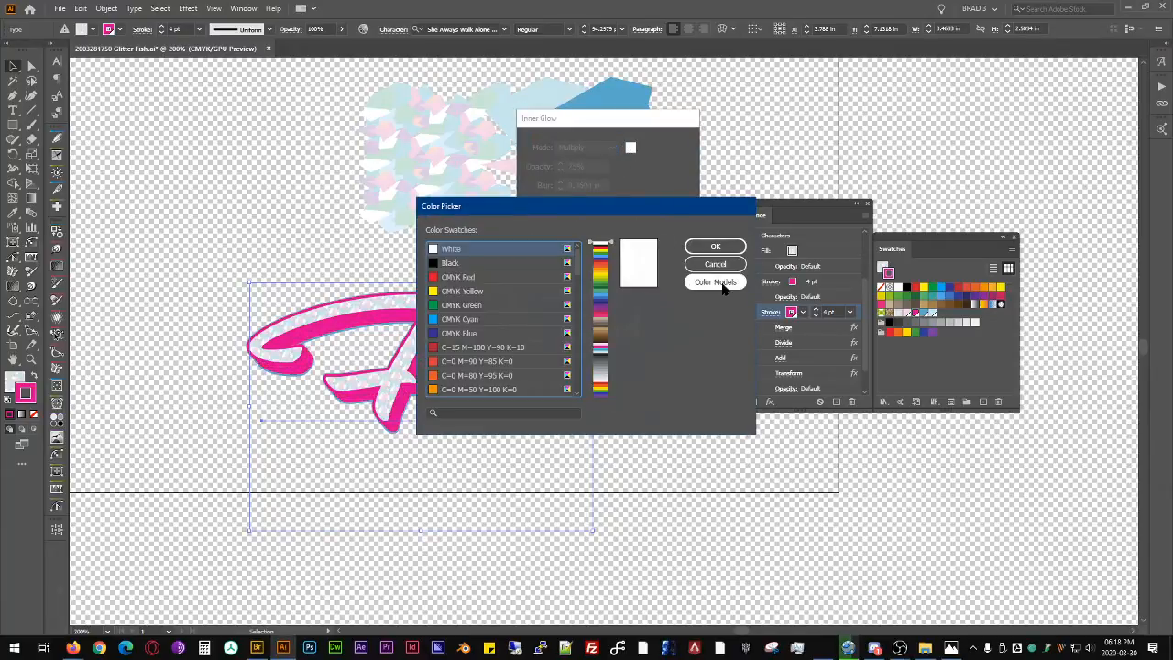
pyautogui.click(603, 355)
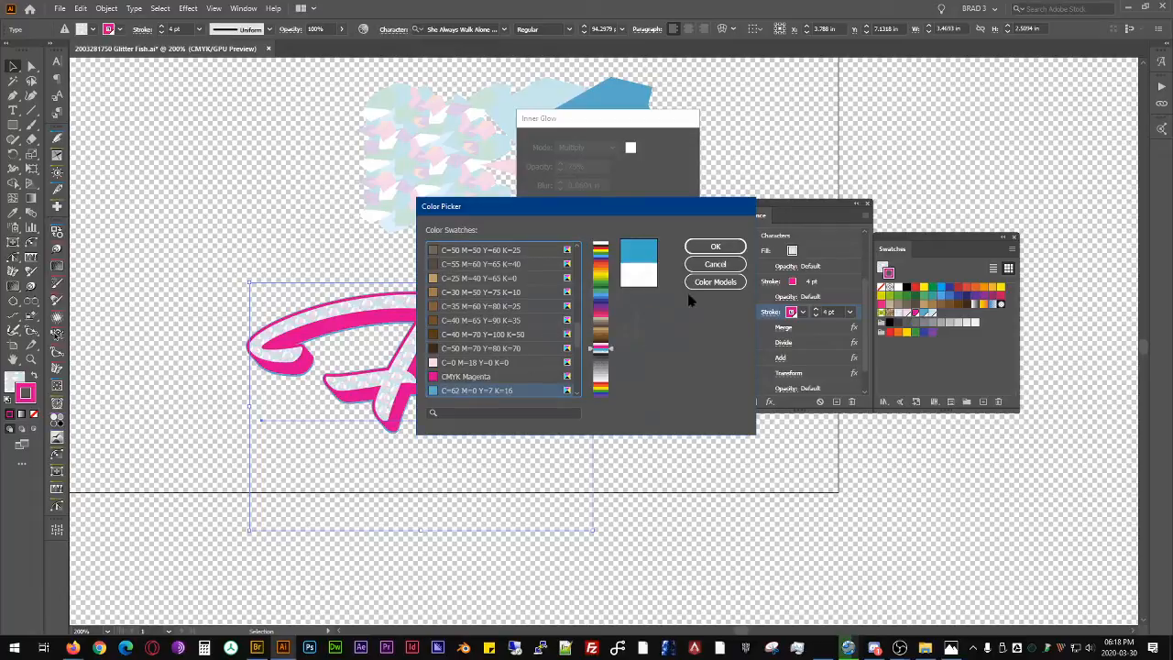
pyautogui.click(715, 247)
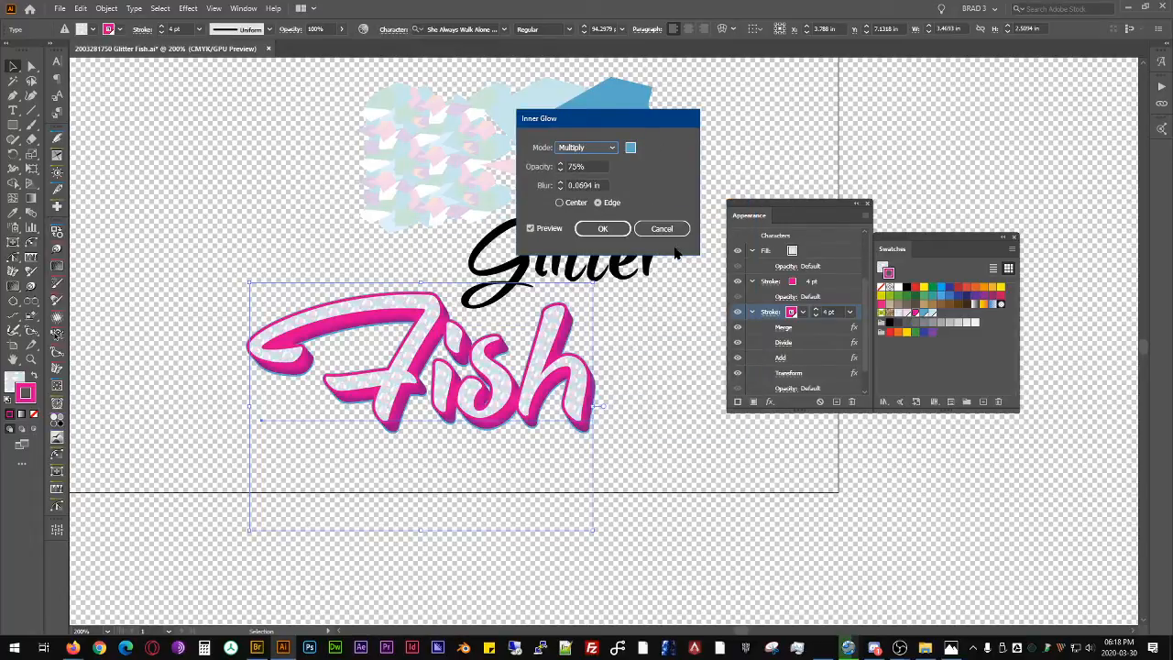
pyautogui.click(602, 228)
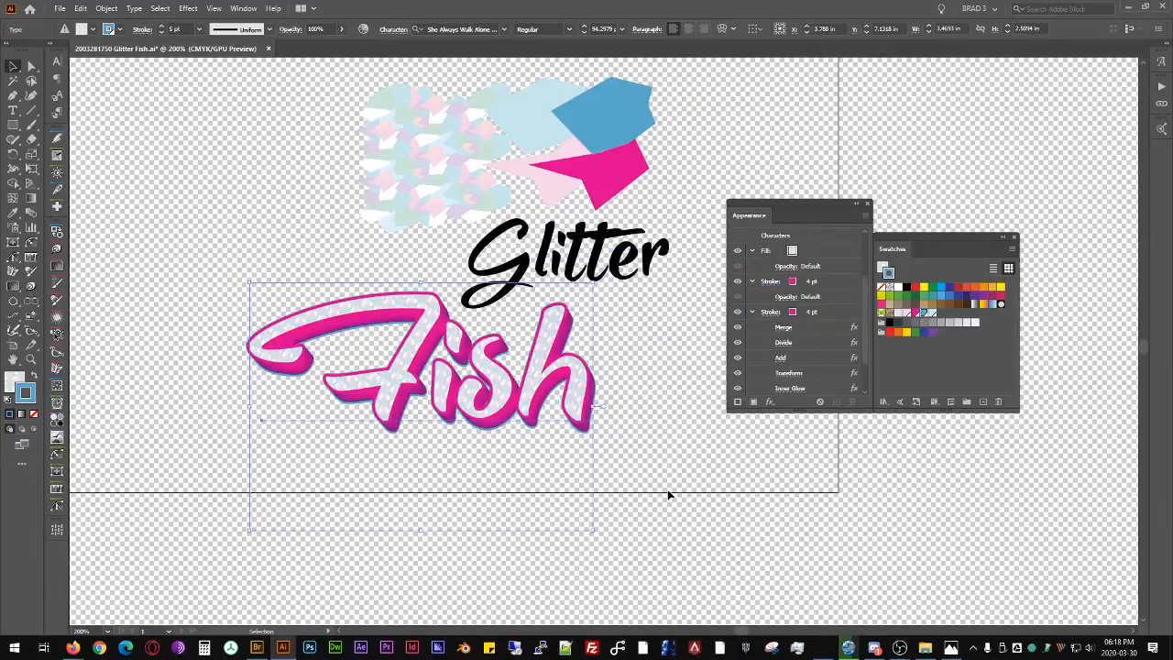
# Step: Copy the Fish lettering about 2.43 in left and 1.3 in up, and change the original's text to Name
pyautogui.click(671, 461)
pyautogui.moveTo(468, 383); pyautogui.dragTo(226, 248)
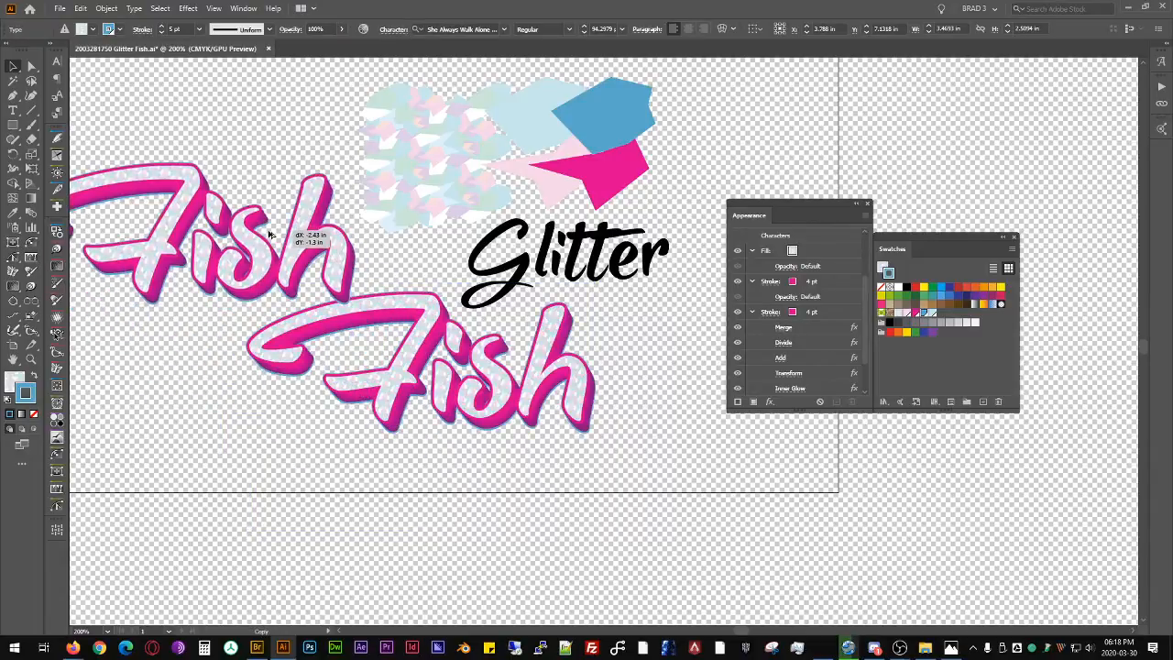
pyautogui.click(354, 298)
pyautogui.doubleClick(488, 373)
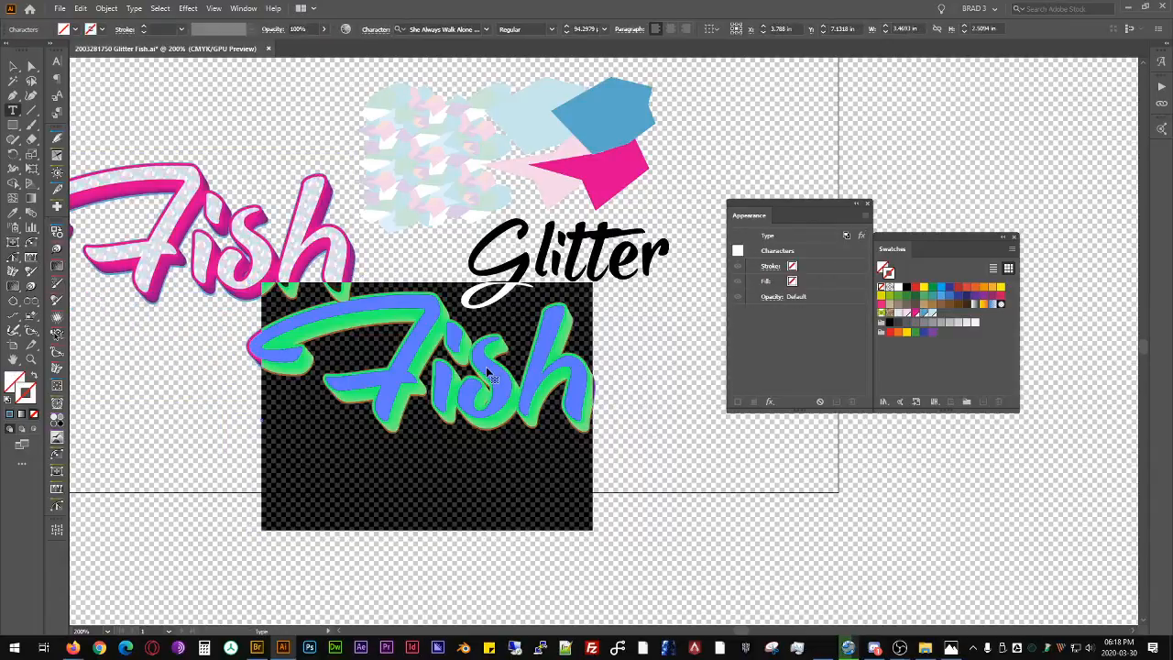
pyautogui.write('Name')
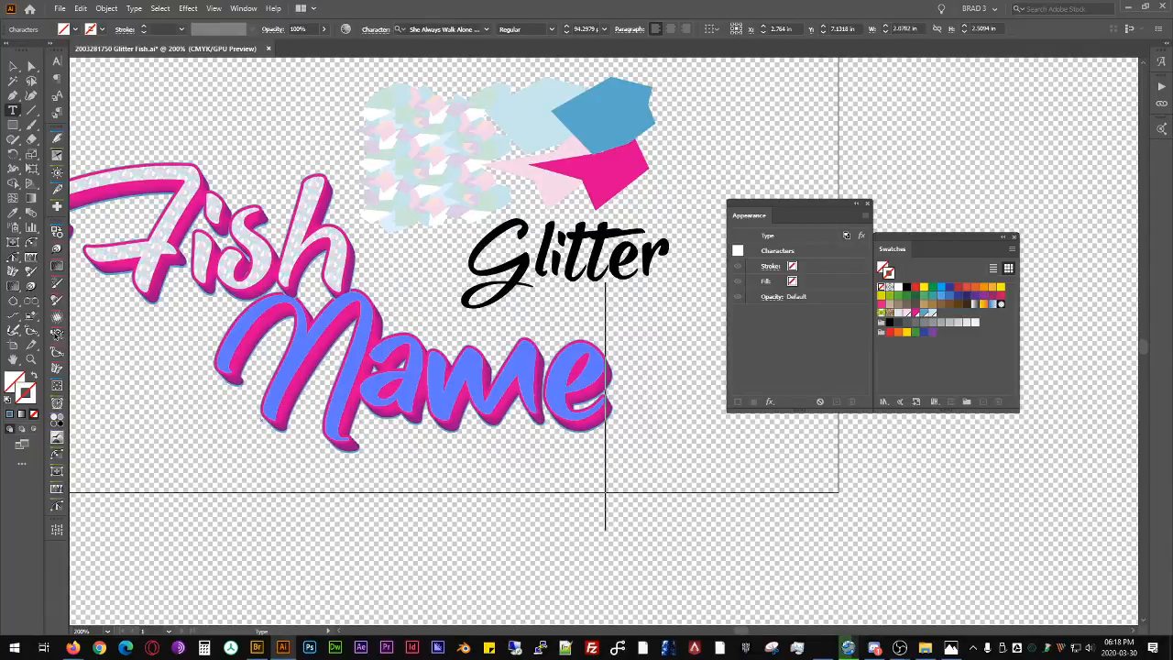
pyautogui.press('Escape')
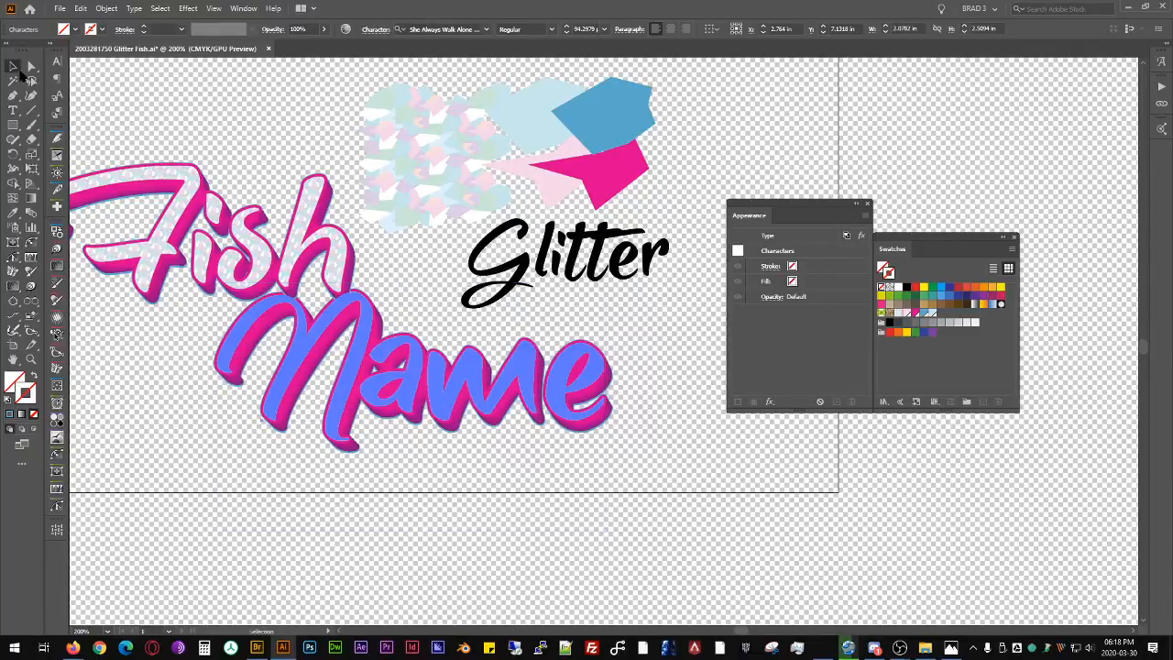
pyautogui.click(154, 102)
pyautogui.click(563, 492)
# Step: Check the shading on the Name lettering, undo its text change back to Fish, and delete the extra Fish copy
pyautogui.scroll(7, 632, 369)
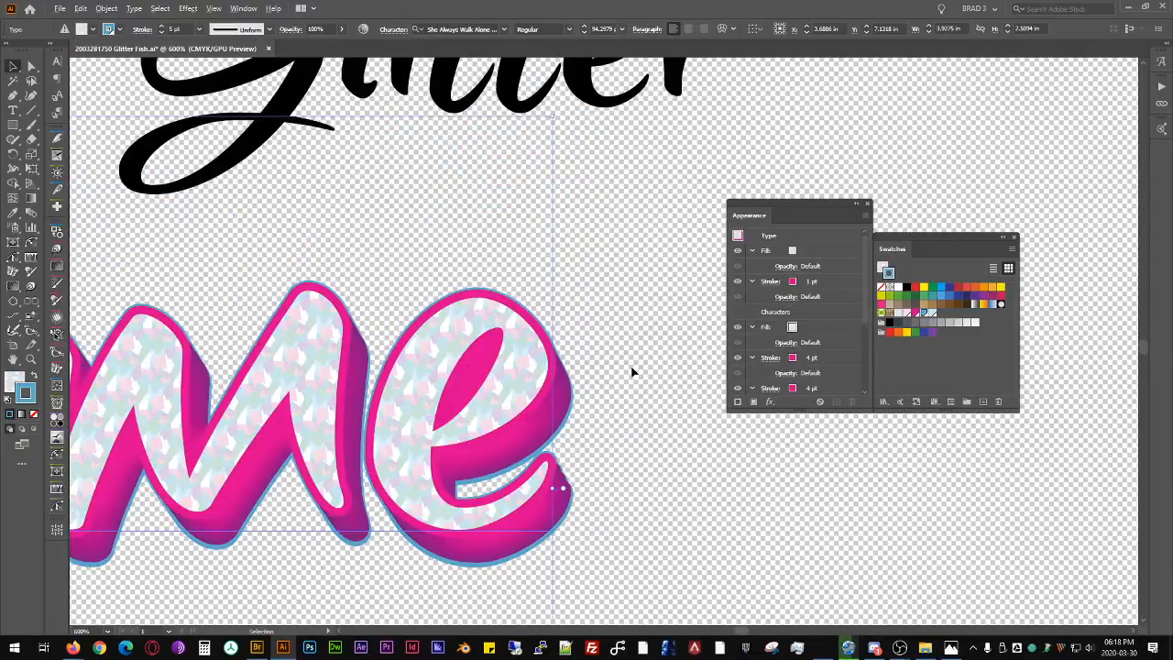
pyautogui.moveTo(522, 500); pyautogui.dragTo(774, 260)
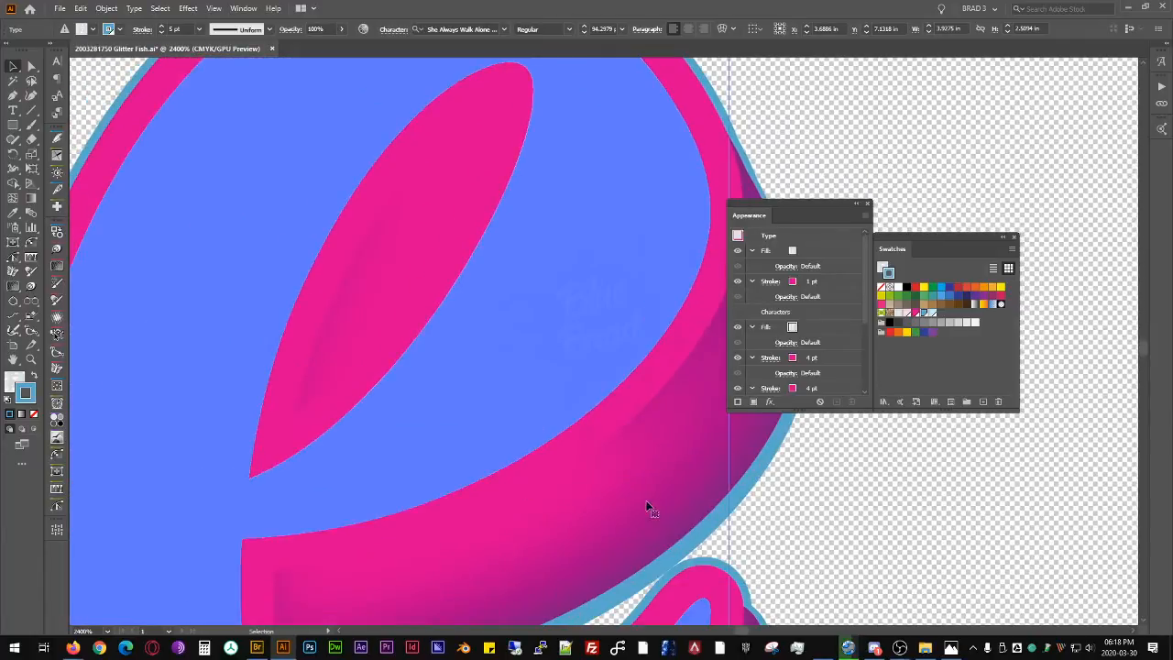
pyautogui.click(923, 507)
pyautogui.scroll(-9, 923, 445)
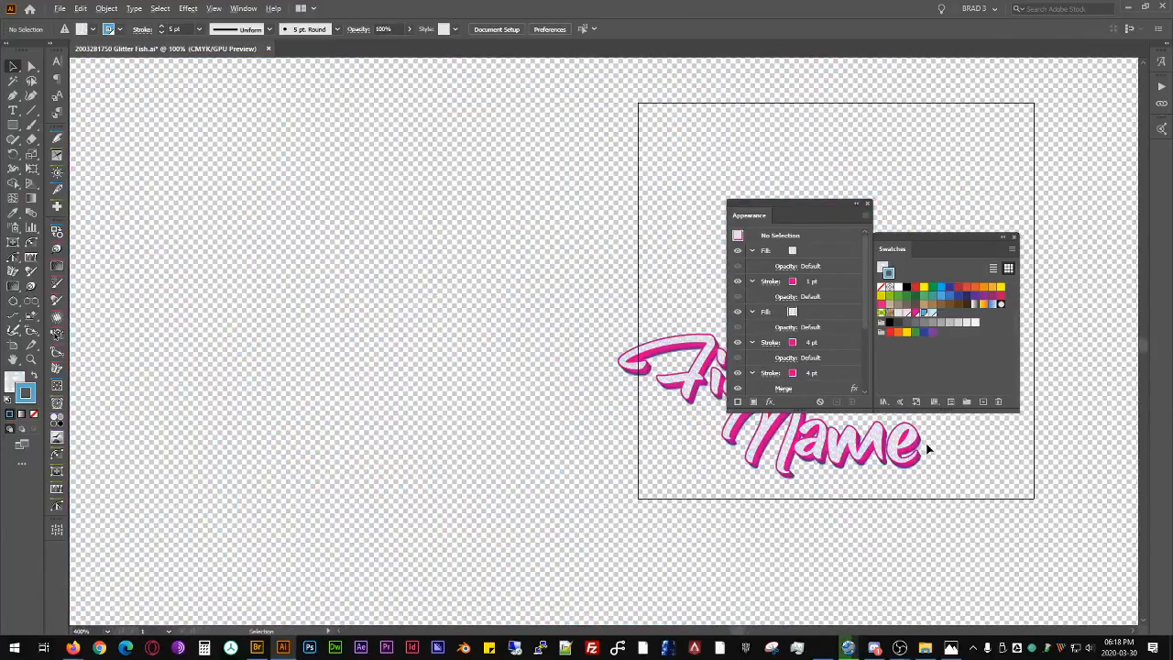
pyautogui.moveTo(781, 416); pyautogui.dragTo(322, 385)
pyautogui.click(255, 303)
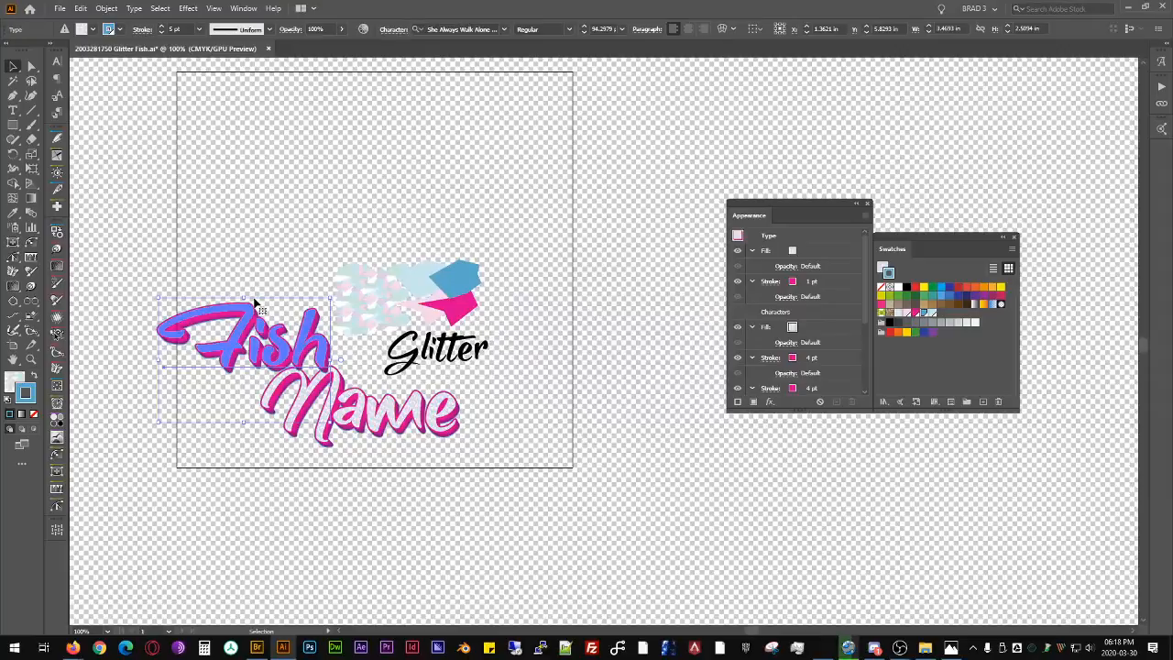
pyautogui.hotkey('ctrl', 'x')
pyautogui.hotkey('ctrl', 'f')
pyautogui.hotkey('ctrl', 'z')
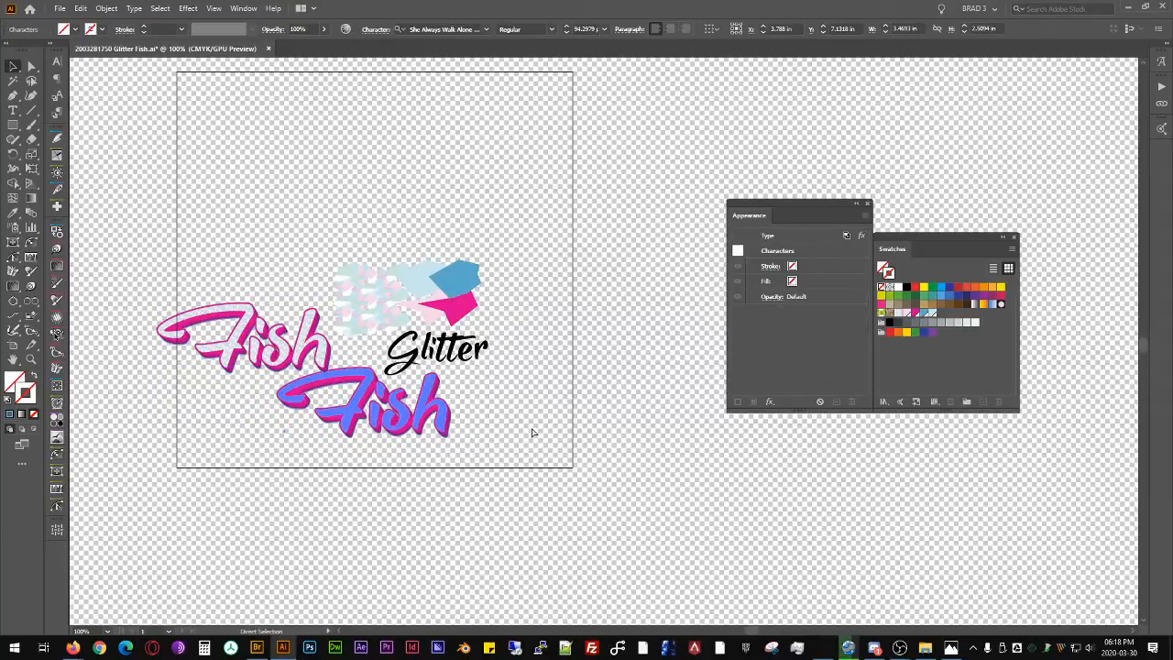
pyautogui.click(259, 344)
pyautogui.press('Delete')
# Step: Collapse the expanded fill and stroke entries in the lettering's appearance stack
pyautogui.scroll(4, 419, 411)
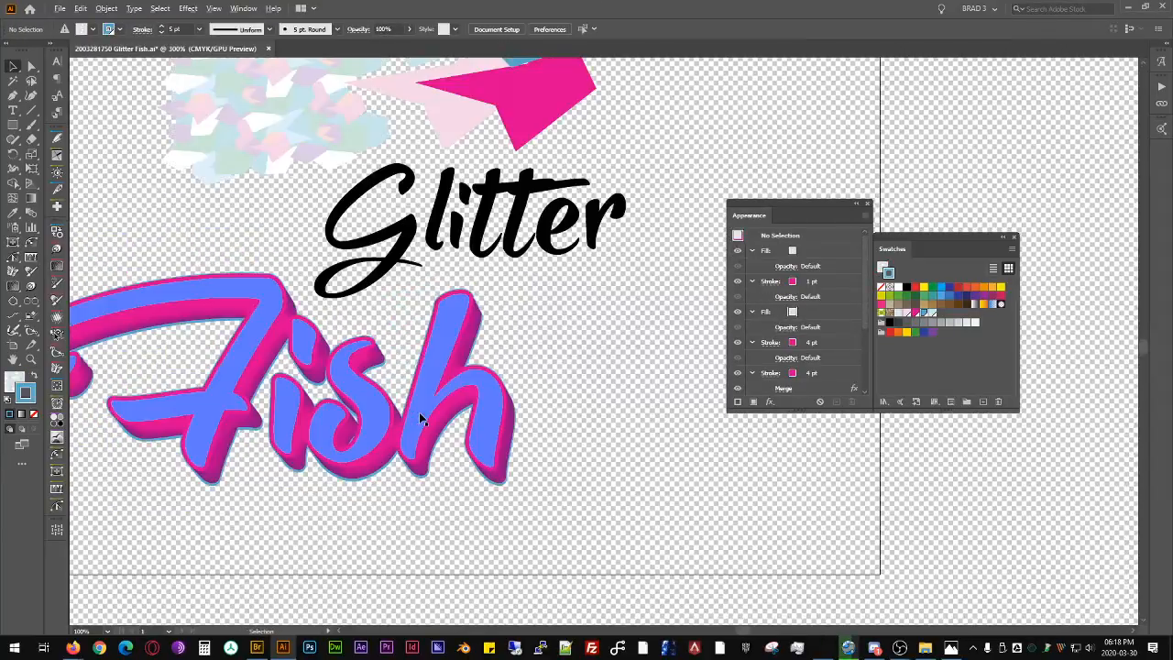
pyautogui.moveTo(504, 284)
pyautogui.mouseDown()
pyautogui.moveTo(519, 295)
pyautogui.moveTo(671, 240)
pyautogui.moveTo(708, 247)
pyautogui.mouseUp()
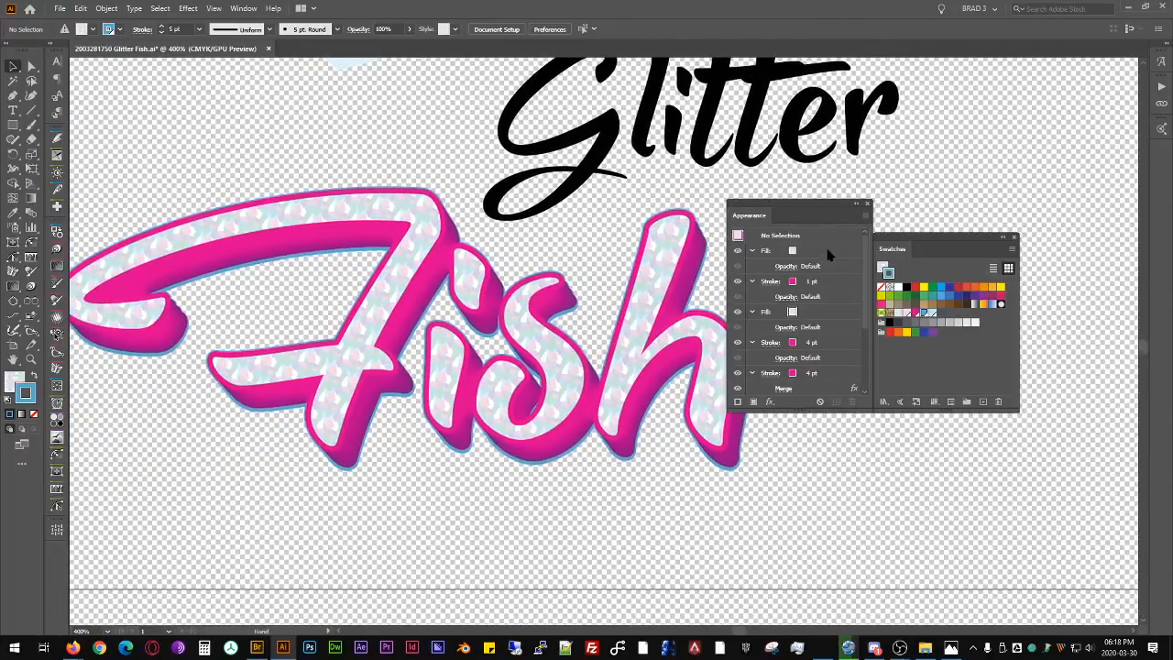
pyautogui.scroll(-4, 824, 267)
pyautogui.click(771, 268)
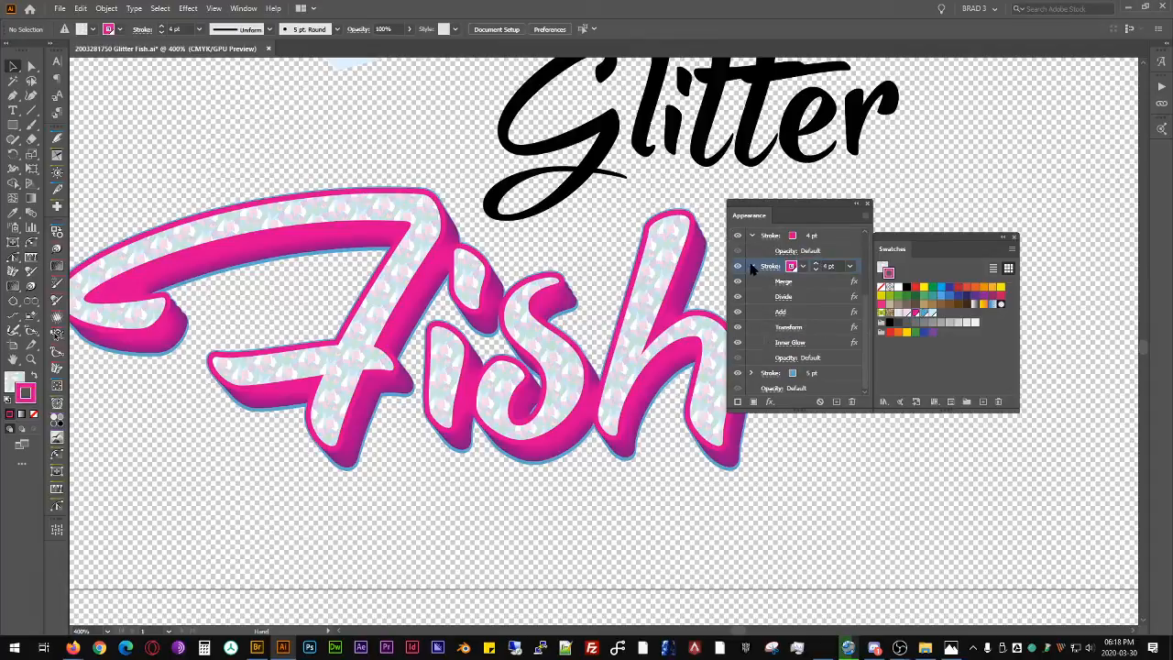
pyautogui.click(751, 266)
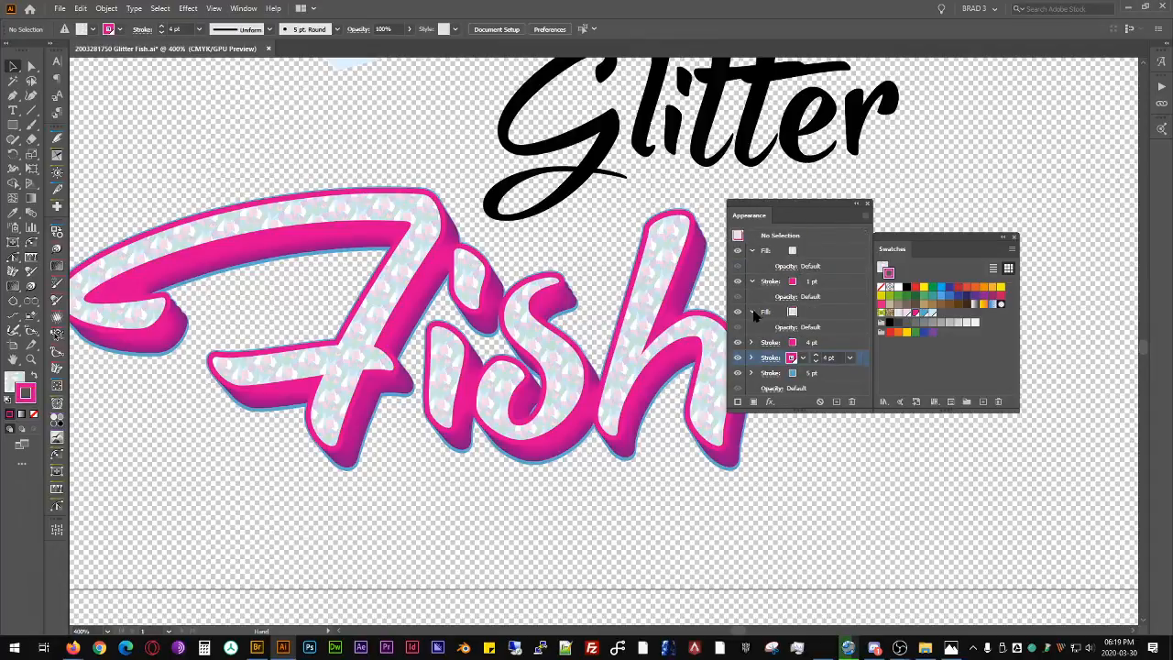
pyautogui.click(752, 313)
pyautogui.click(751, 281)
pyautogui.click(752, 250)
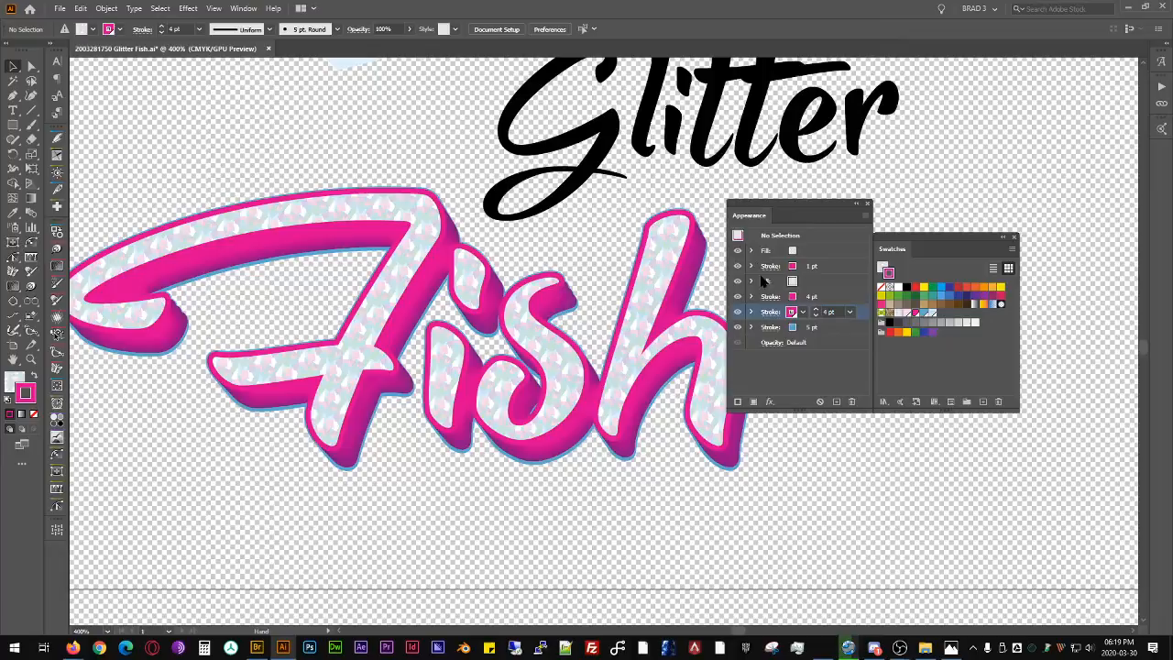
pyautogui.click(823, 345)
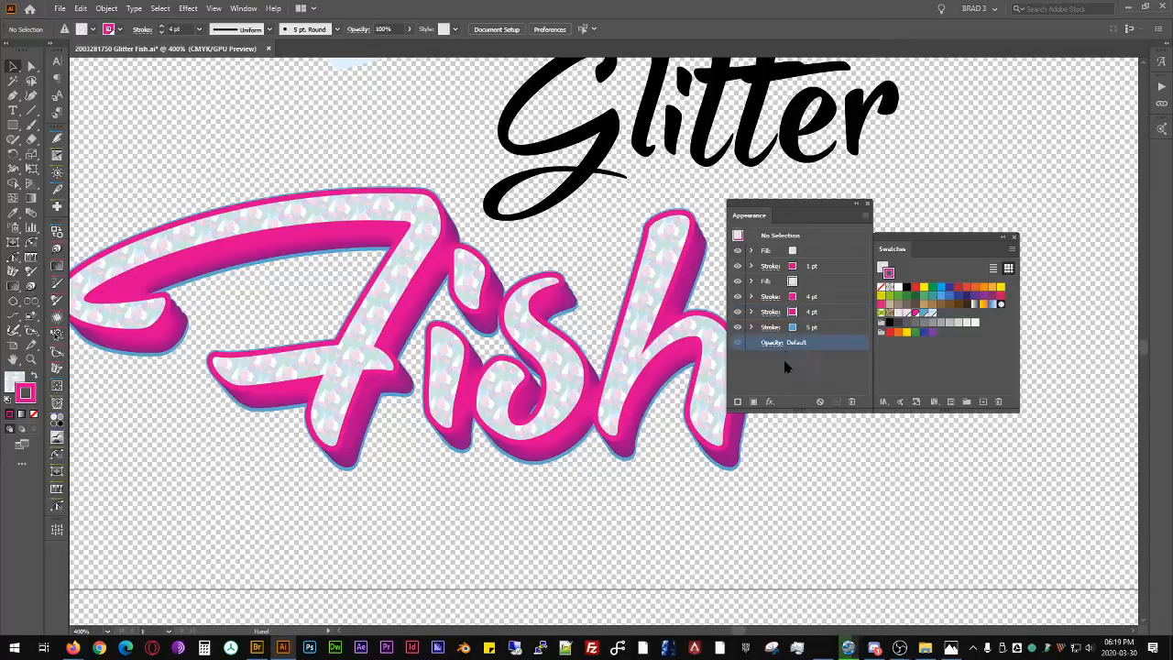
pyautogui.click(770, 402)
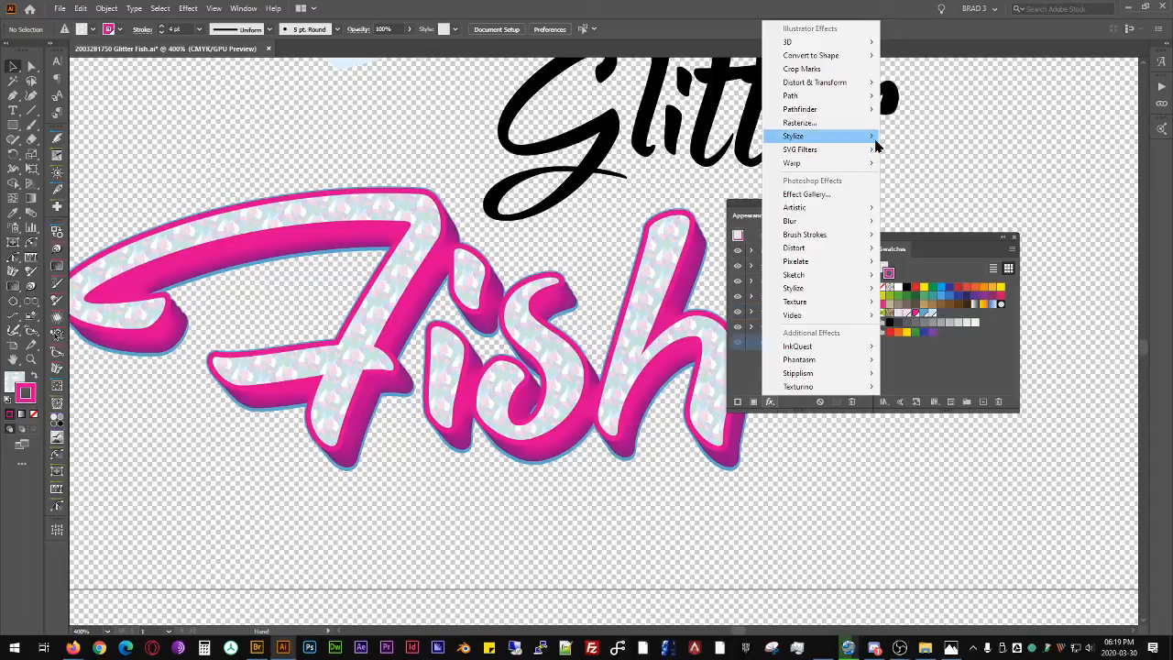
pyautogui.moveTo(872, 143)
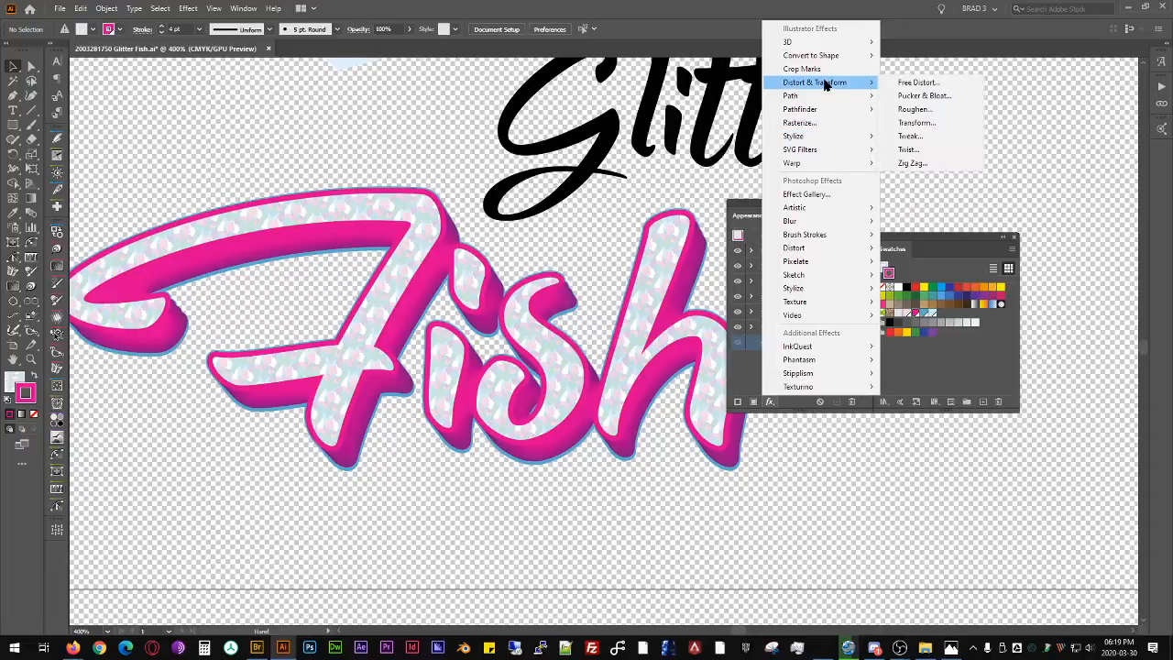
pyautogui.moveTo(827, 82)
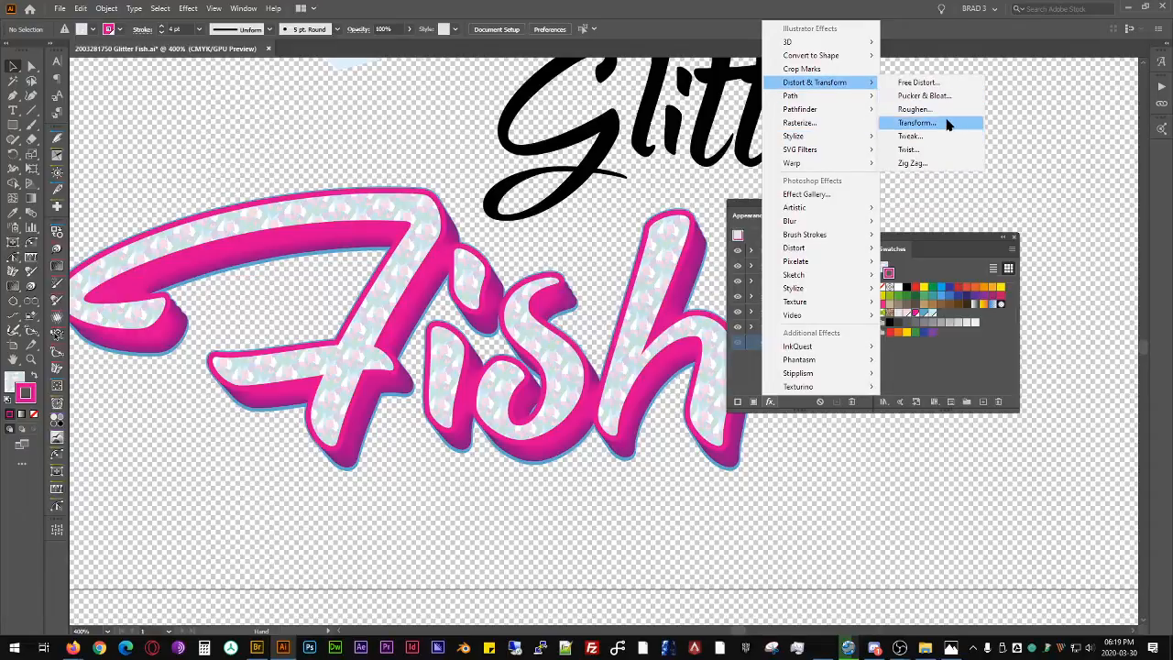
pyautogui.click(947, 124)
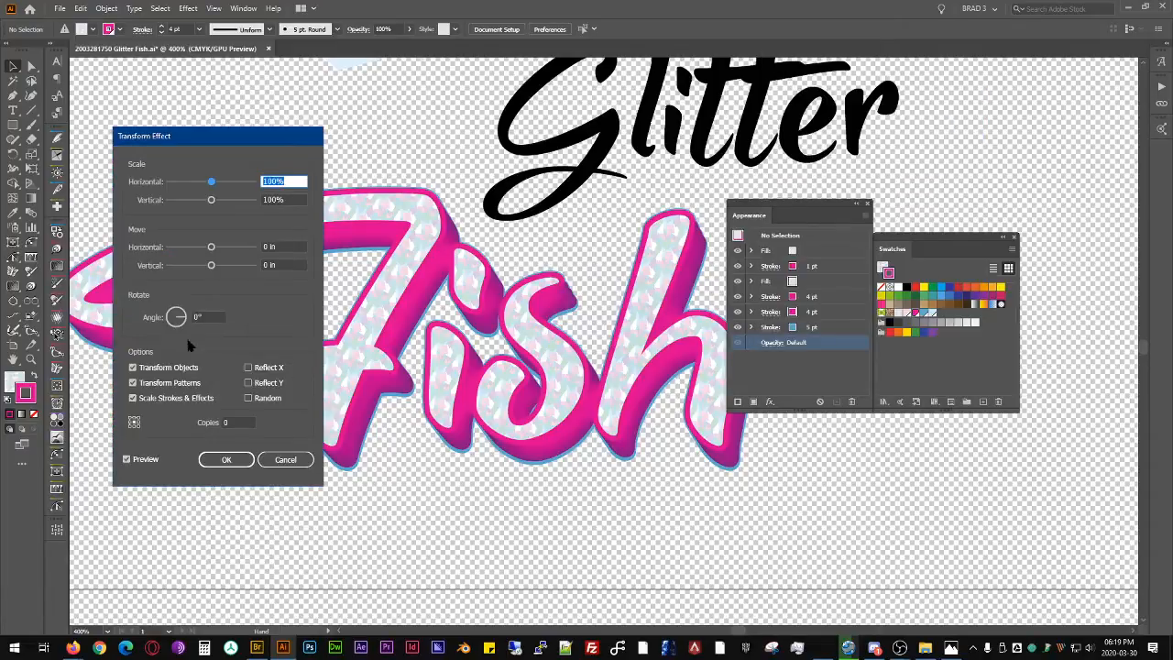
pyautogui.click(169, 367)
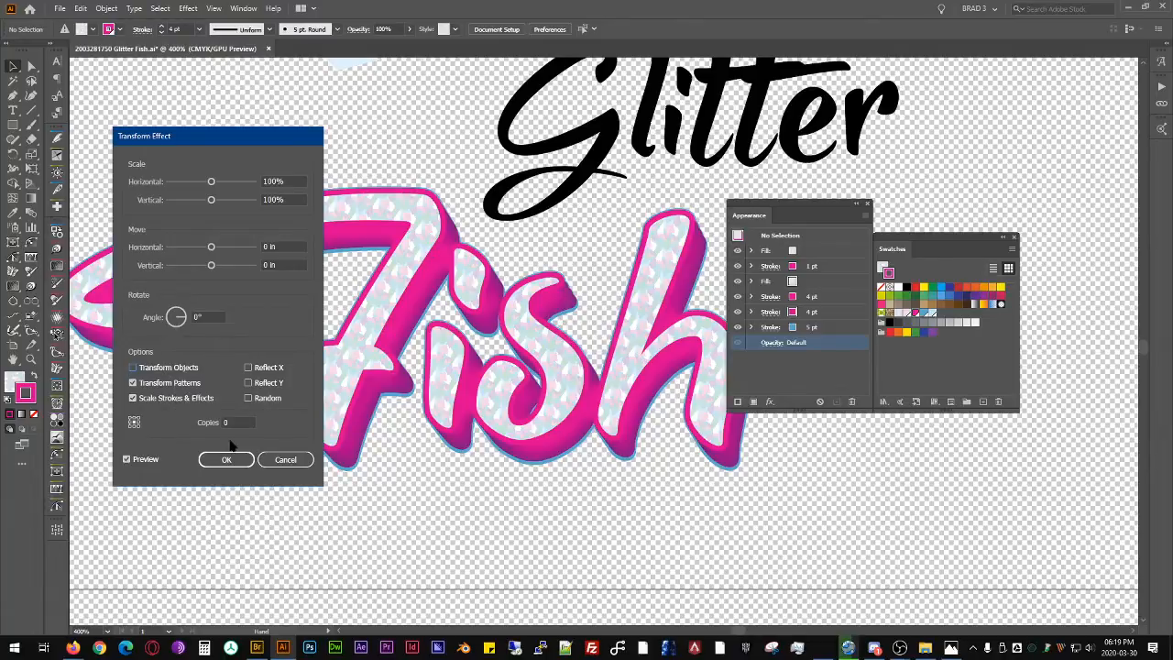
pyautogui.click(293, 180)
pyautogui.hotkey('shift', 'Up')
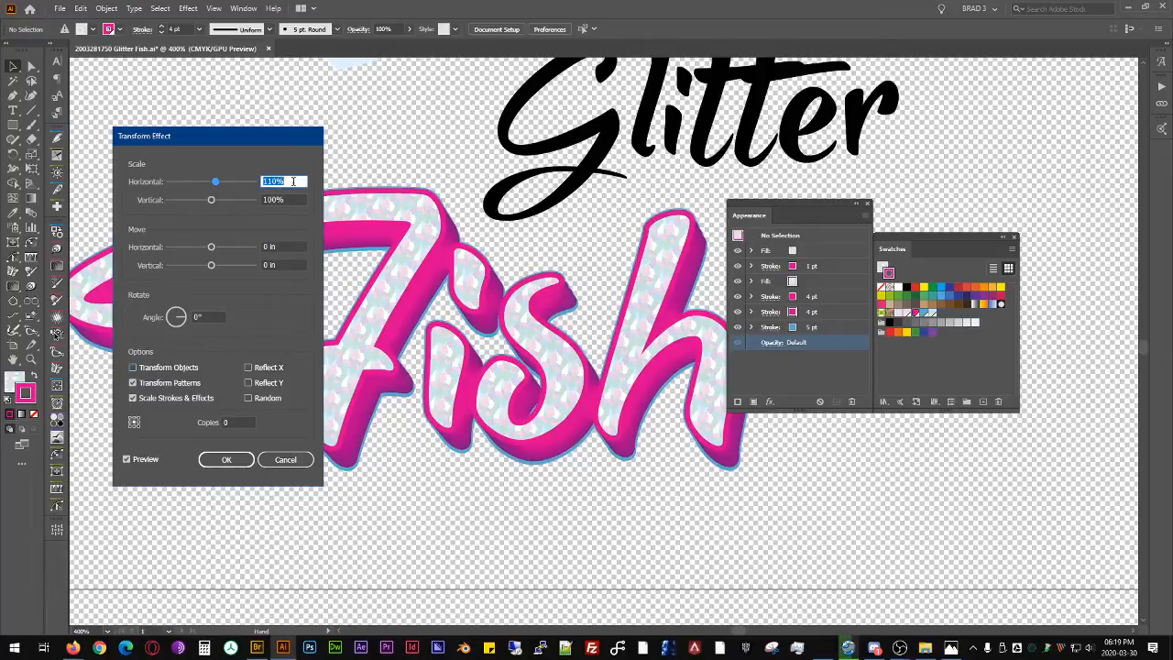
pyautogui.click(154, 461)
pyautogui.click(154, 461)
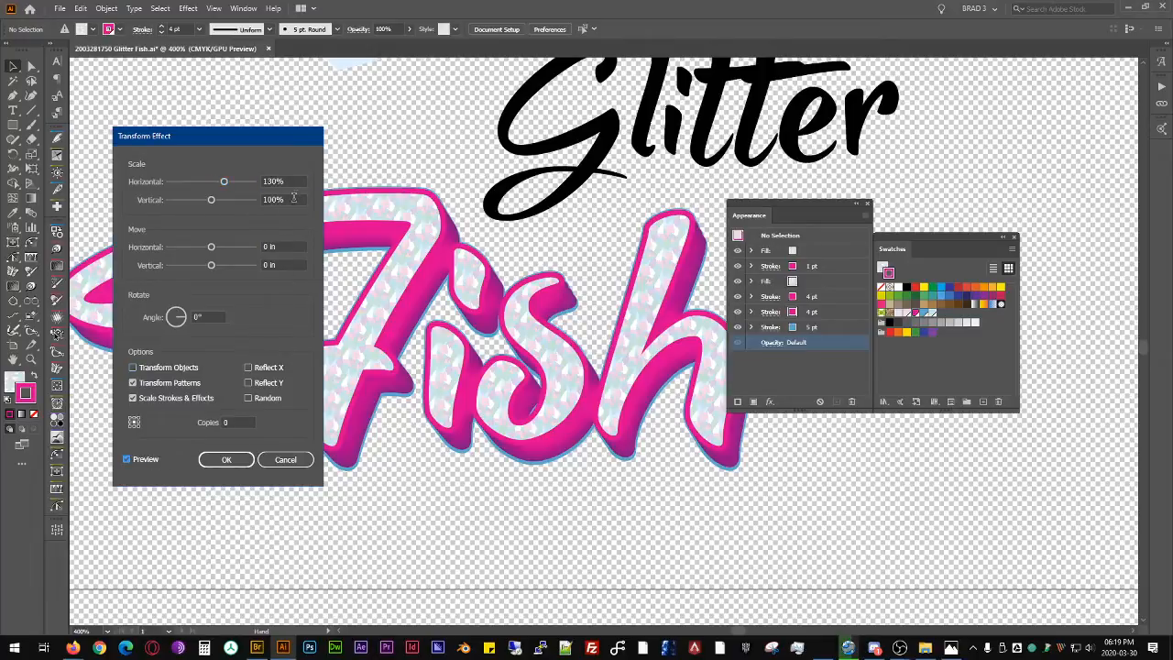
pyautogui.click(294, 199)
pyautogui.hotkey('shift', 'Up')
pyautogui.hotkey('shift', 'Up')
pyautogui.press('Return')
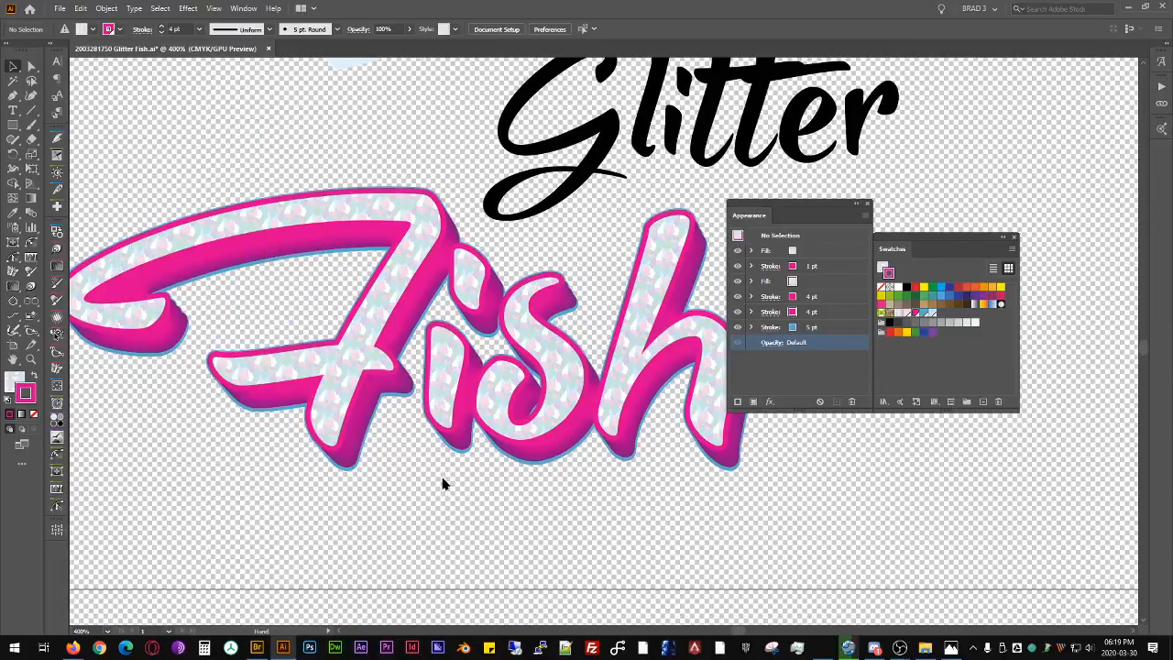
# Step: Try a Transform effect on the Fish lettering with Transform Objects off and a 120% horizontal scale, so that only its patterns scale
pyautogui.click(550, 388)
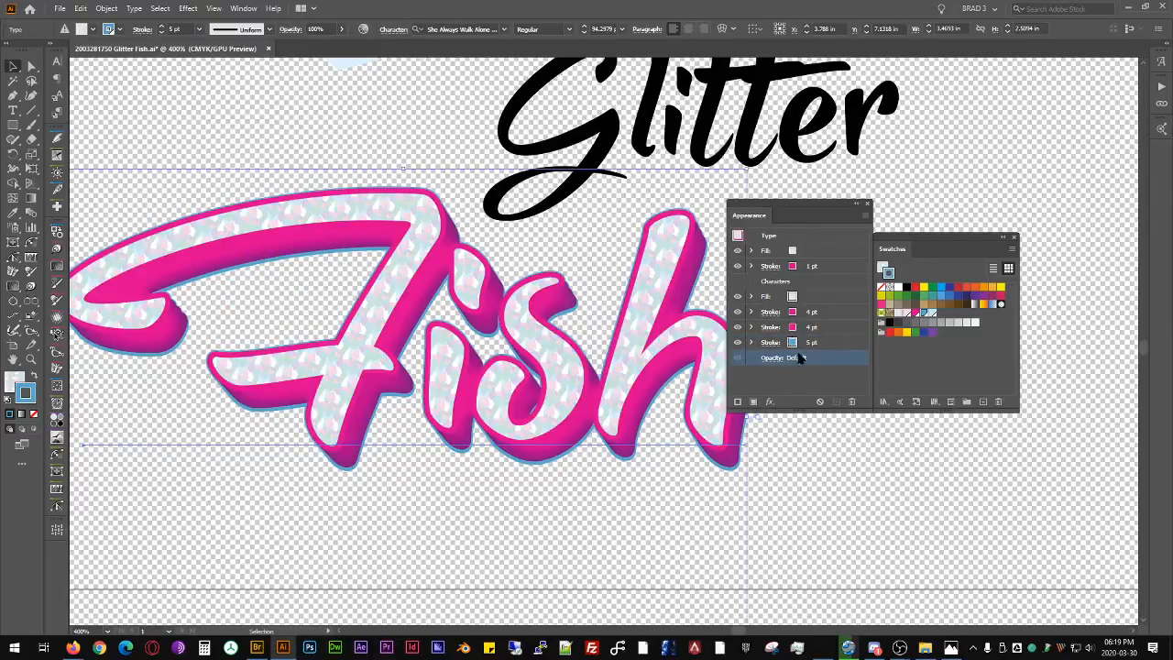
pyautogui.click(771, 402)
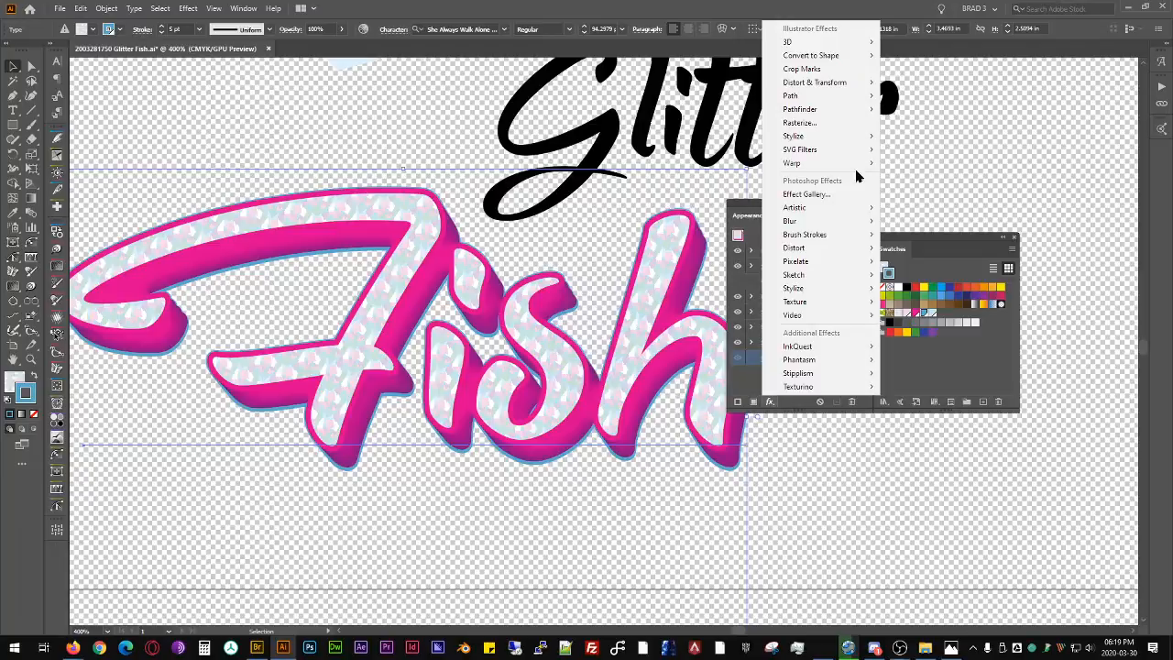
pyautogui.moveTo(820, 81)
pyautogui.click(938, 129)
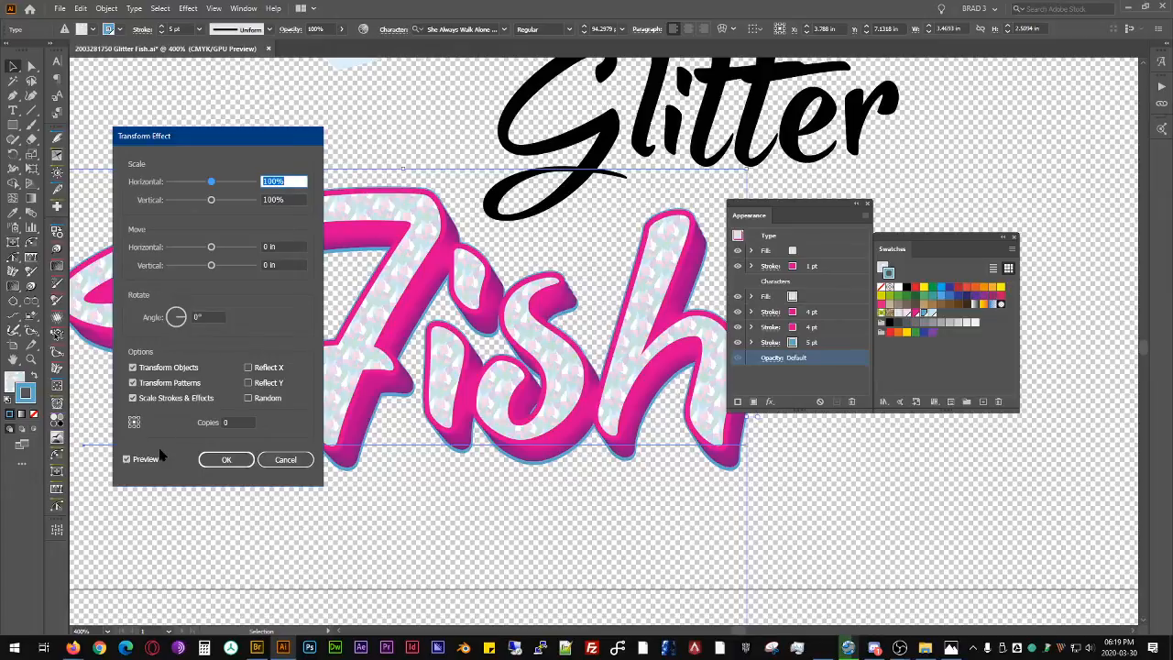
pyautogui.press('Up')
pyautogui.press('Up')
pyautogui.press('Up')
pyautogui.press('Up')
pyautogui.press('Up')
pyautogui.press('Up')
pyautogui.press('Up')
pyautogui.press('Up')
pyautogui.press('Up')
pyautogui.press('Up')
pyautogui.press('Up')
pyautogui.press('Up')
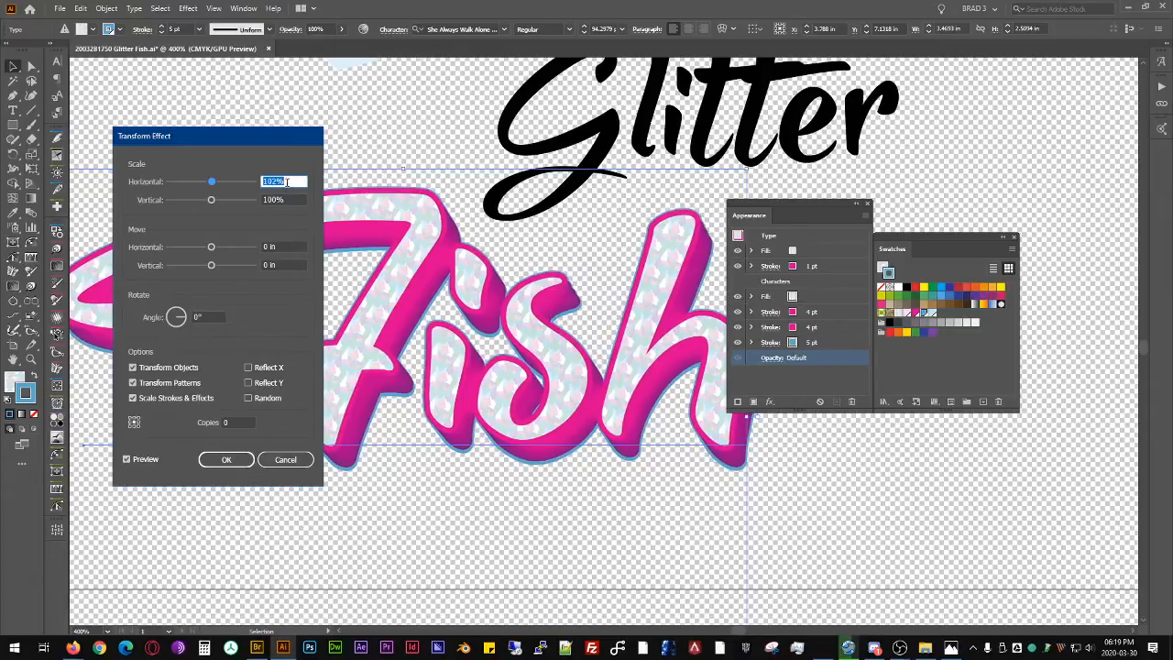
pyautogui.click(188, 369)
pyautogui.click(292, 180)
pyautogui.press('Up')
pyautogui.press('Up')
pyautogui.press('Up')
pyautogui.press('Up')
pyautogui.press('Up')
pyautogui.press('Up')
pyautogui.press('Up')
pyautogui.press('Up')
pyautogui.press('Up')
pyautogui.press('Up')
pyautogui.press('Up')
pyautogui.press('Up')
pyautogui.press('Up')
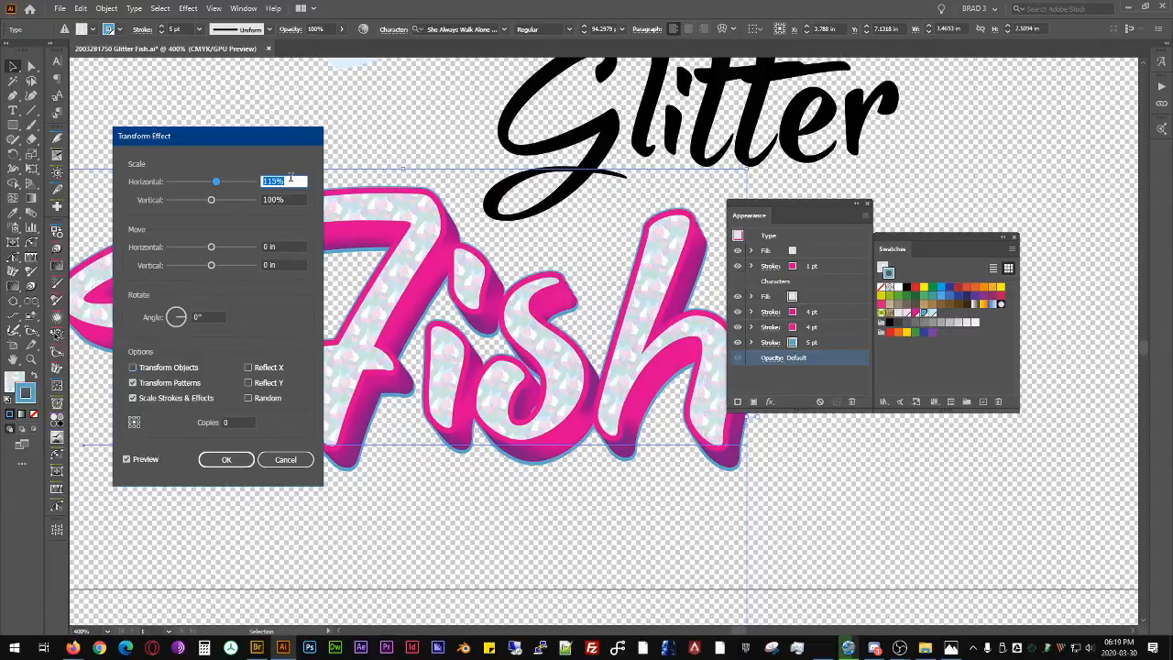
pyautogui.press('Up')
pyautogui.press('Up')
pyautogui.press('Up')
pyautogui.press('Up')
pyautogui.press('Up')
pyautogui.press('Up')
pyautogui.press('Up')
pyautogui.press('Up')
pyautogui.press('Up')
pyautogui.press('Up')
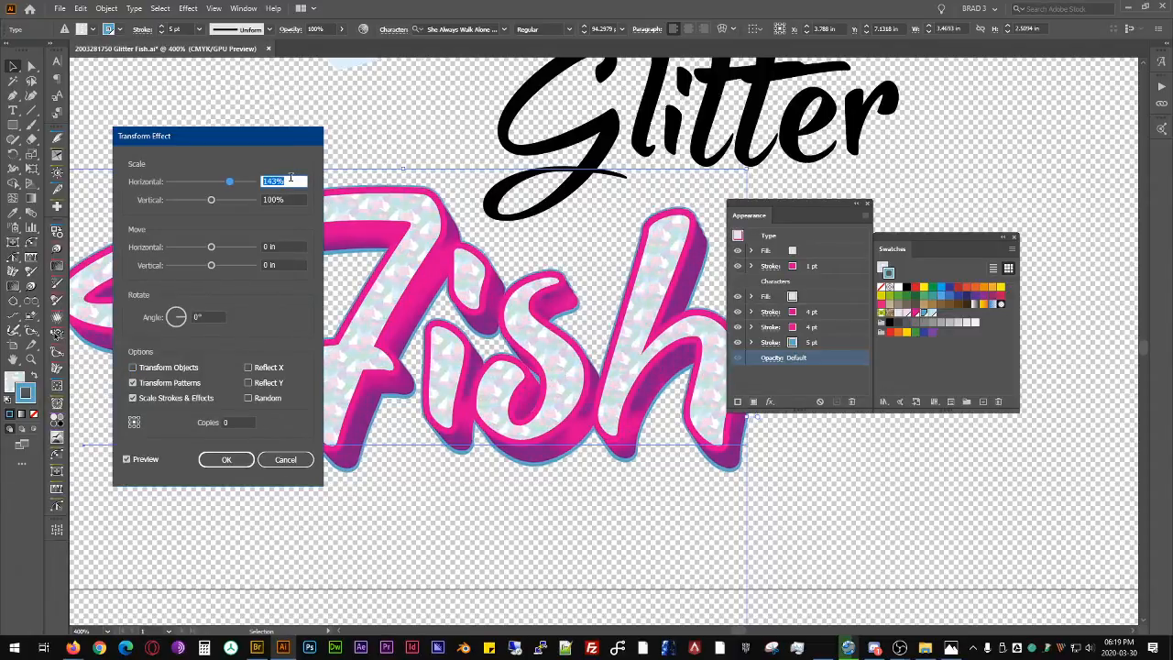
pyautogui.press('Down')
pyautogui.press('Down')
pyautogui.press('Down')
pyautogui.press('Down')
pyautogui.press('Down')
pyautogui.press('Down')
pyautogui.press('Down')
pyautogui.press('Down')
pyautogui.press('Down')
pyautogui.press('Down')
pyautogui.press('Down')
pyautogui.press('Down')
pyautogui.press('Down')
pyautogui.press('Down')
pyautogui.press('Down')
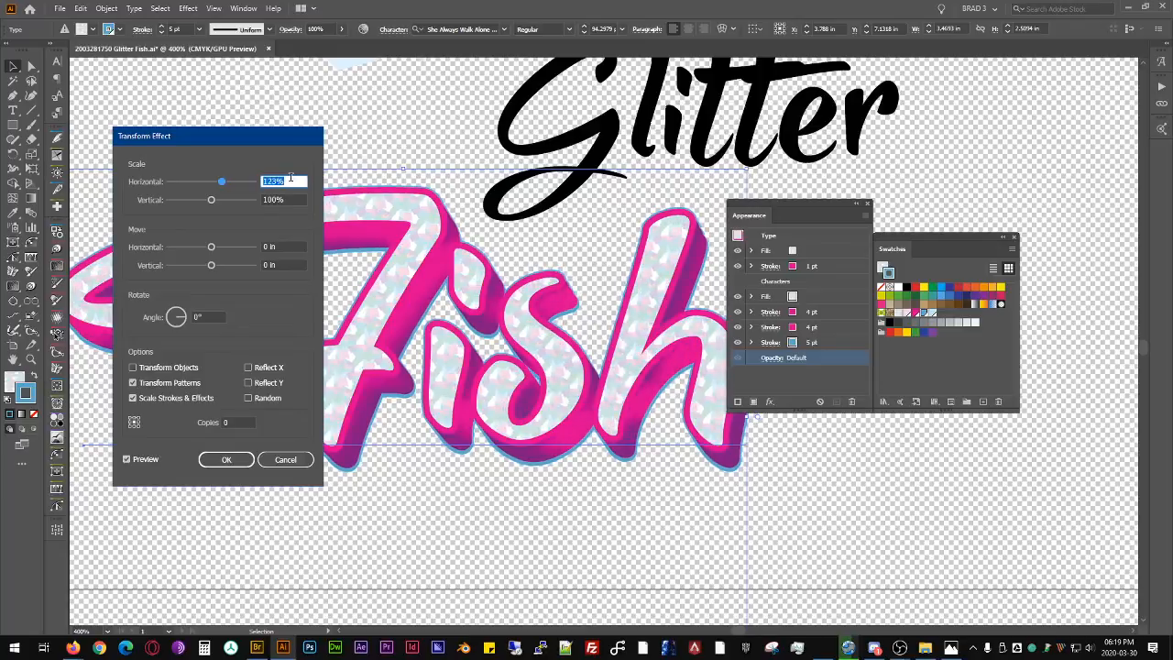
# Step: Try a 120% vertical scale in the Transform effect, and cancel the effect
pyautogui.click(293, 199)
pyautogui.press('Up')
pyautogui.press('Up')
pyautogui.press('Up')
pyautogui.press('Up')
pyautogui.press('Up')
pyautogui.press('Up')
pyautogui.press('Up')
pyautogui.press('Up')
pyautogui.press('Up')
pyautogui.press('Up')
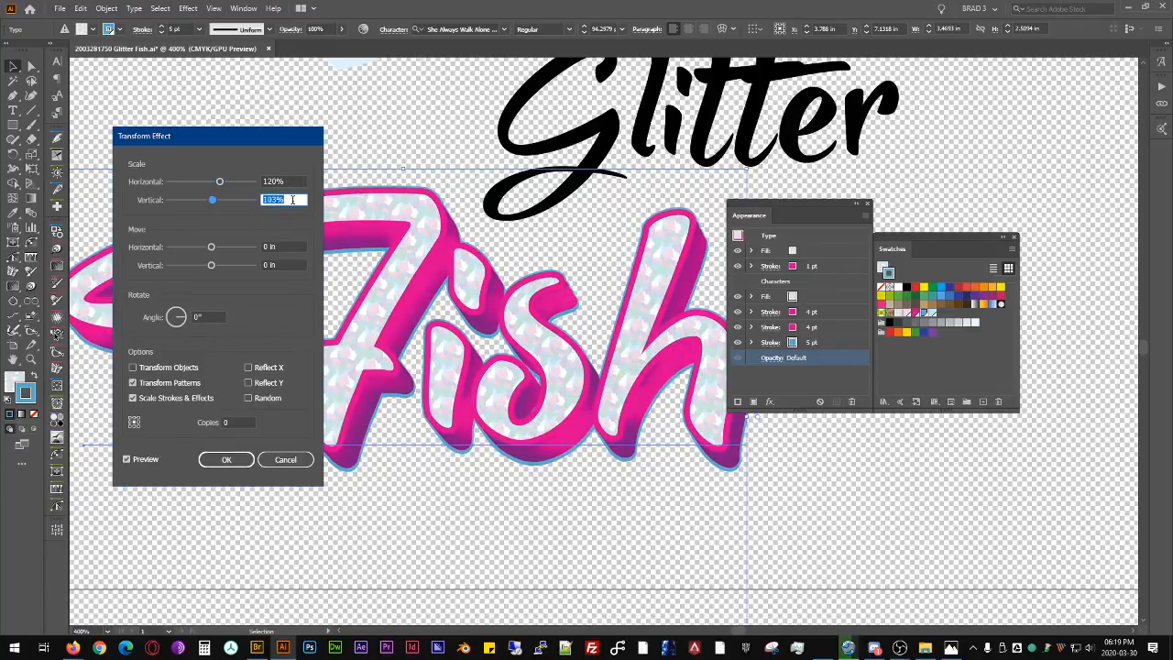
pyautogui.press('Up')
pyautogui.press('Up')
pyautogui.press('Up')
pyautogui.press('Up')
pyautogui.press('Up')
pyautogui.press('Up')
pyautogui.press('Up')
pyautogui.press('Up')
pyautogui.press('Up')
pyautogui.press('Up')
pyautogui.press('Up')
pyautogui.press('Up')
pyautogui.press('Up')
pyautogui.press('Up')
pyautogui.press('Up')
pyautogui.press('Up')
pyautogui.press('Up')
pyautogui.press('Up')
pyautogui.press('Up')
pyautogui.press('Up')
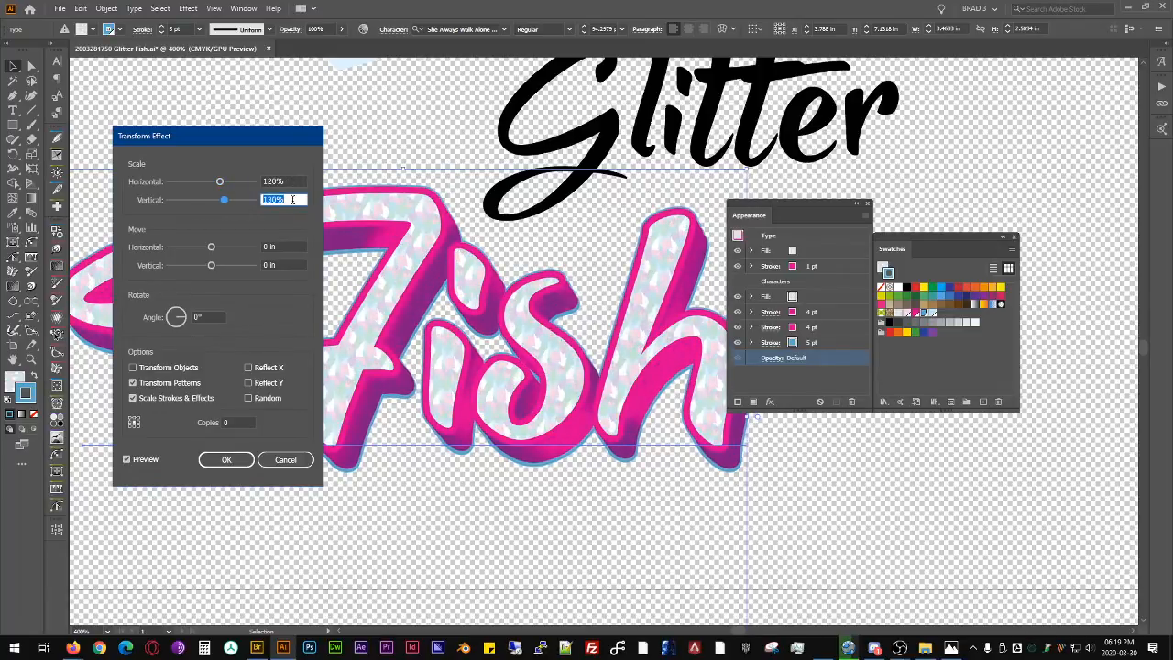
pyautogui.press('Down')
pyautogui.press('Down')
pyautogui.press('Down')
pyautogui.press('Down')
pyautogui.press('Down')
pyautogui.press('Down')
pyautogui.press('Down')
pyautogui.press('Down')
pyautogui.press('Down')
pyautogui.press('Down')
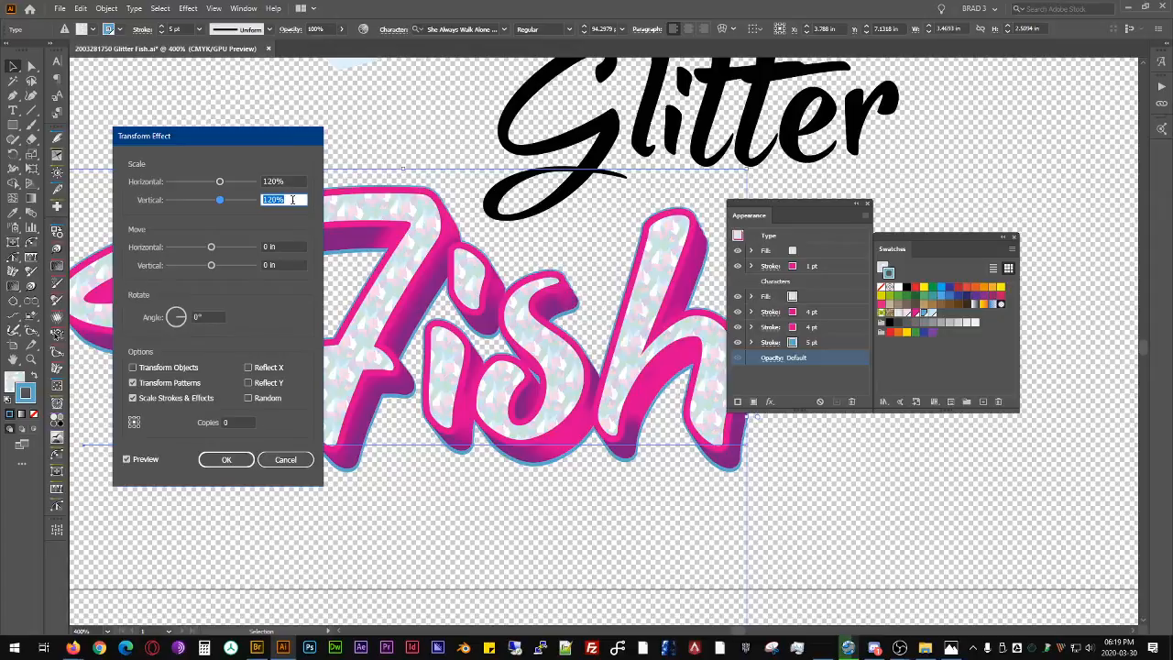
pyautogui.click(295, 458)
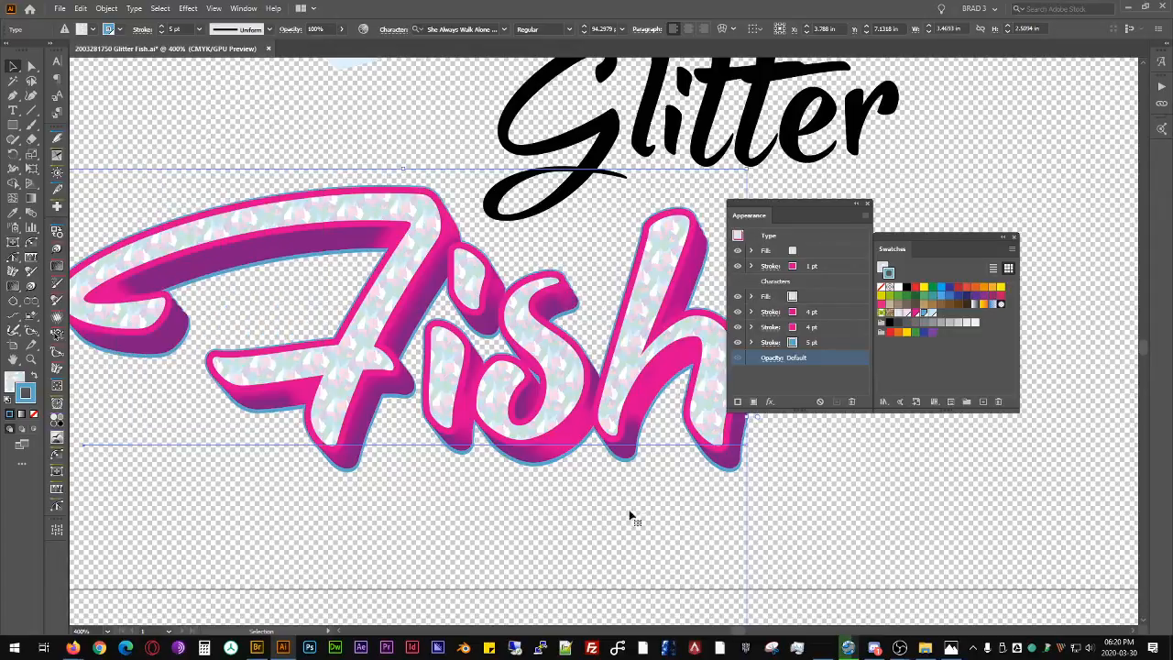
# Step: Hide the 1 pt pink stroke of the Fish lettering
pyautogui.click(825, 473)
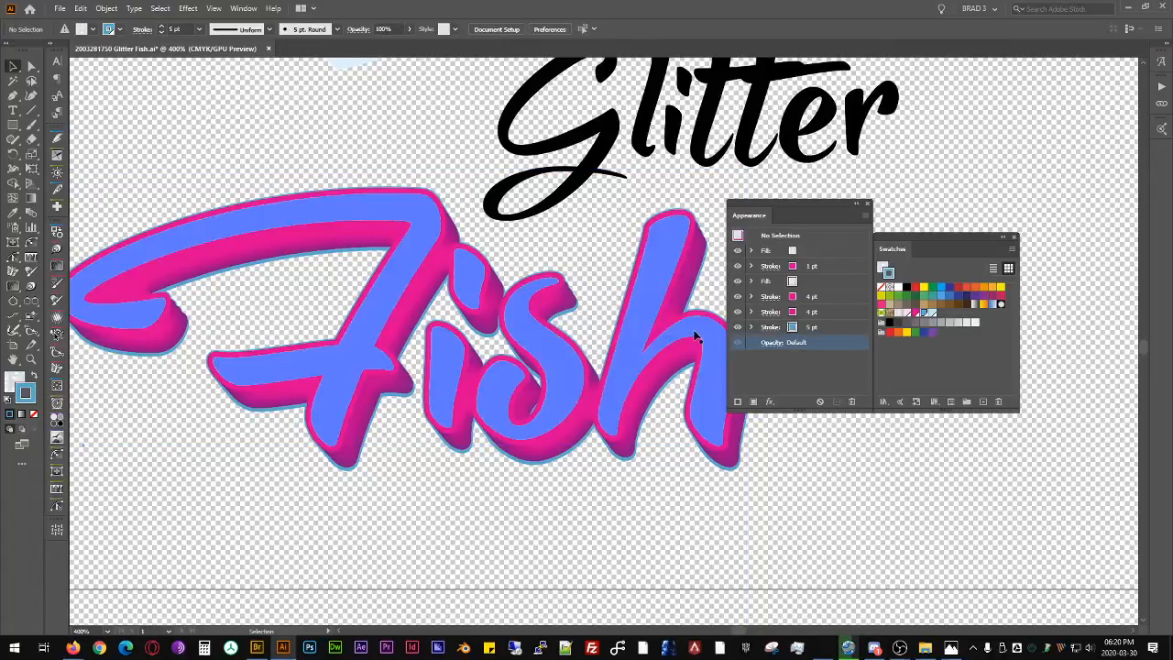
pyautogui.scroll(-1, 866, 440)
pyautogui.moveTo(879, 489); pyautogui.dragTo(753, 472)
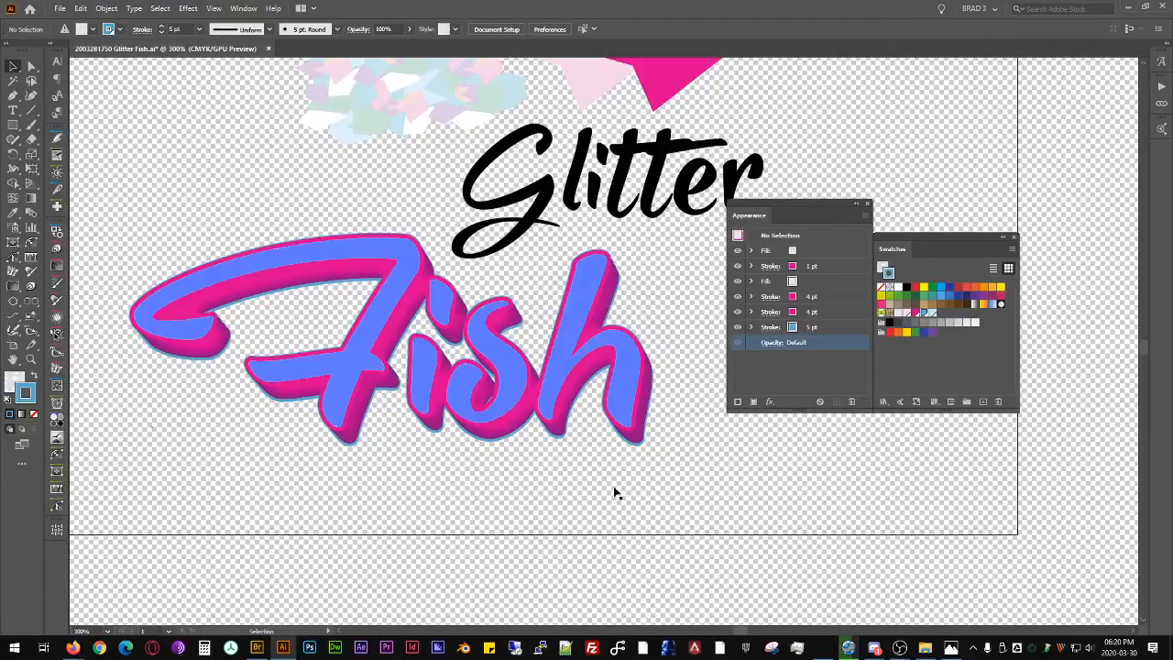
pyautogui.click(523, 340)
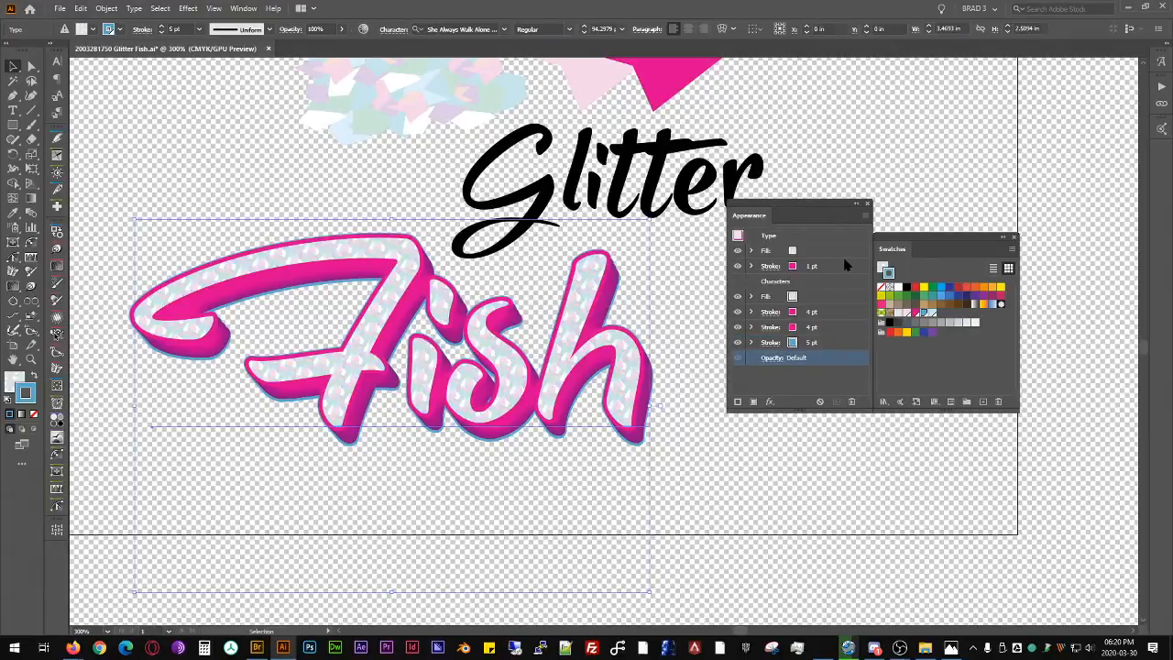
pyautogui.click(742, 266)
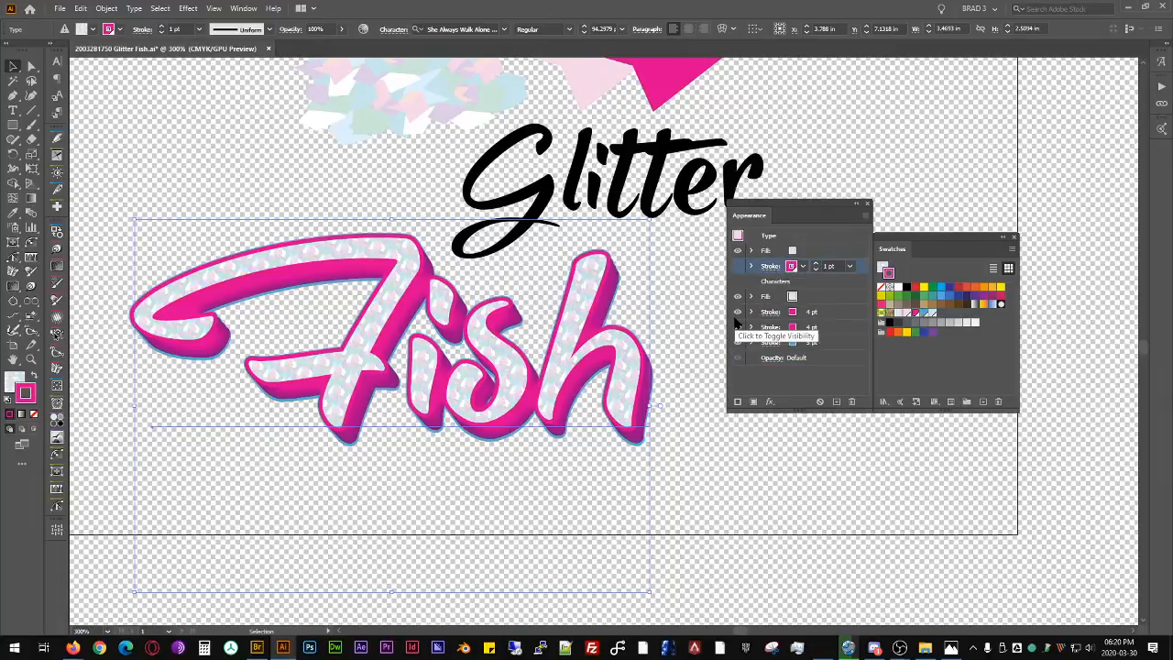
# Step: Switch the two 4 pt pink strokes and the 5 pt blue stroke off and on to check what each contributes
pyautogui.click(736, 314)
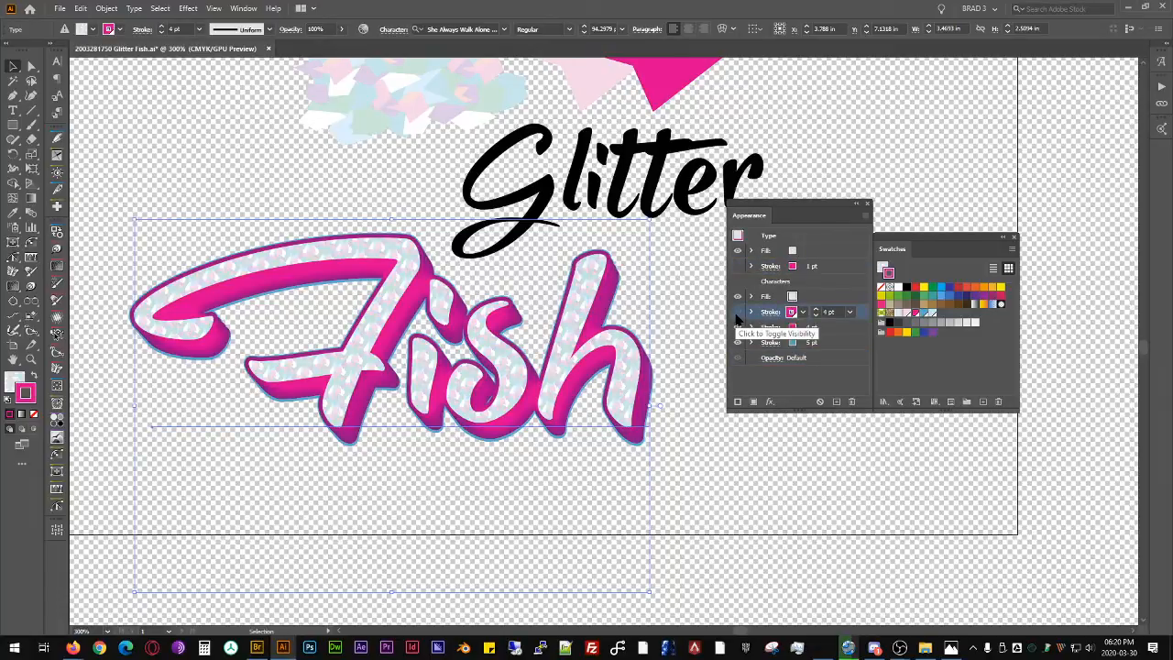
pyautogui.click(737, 327)
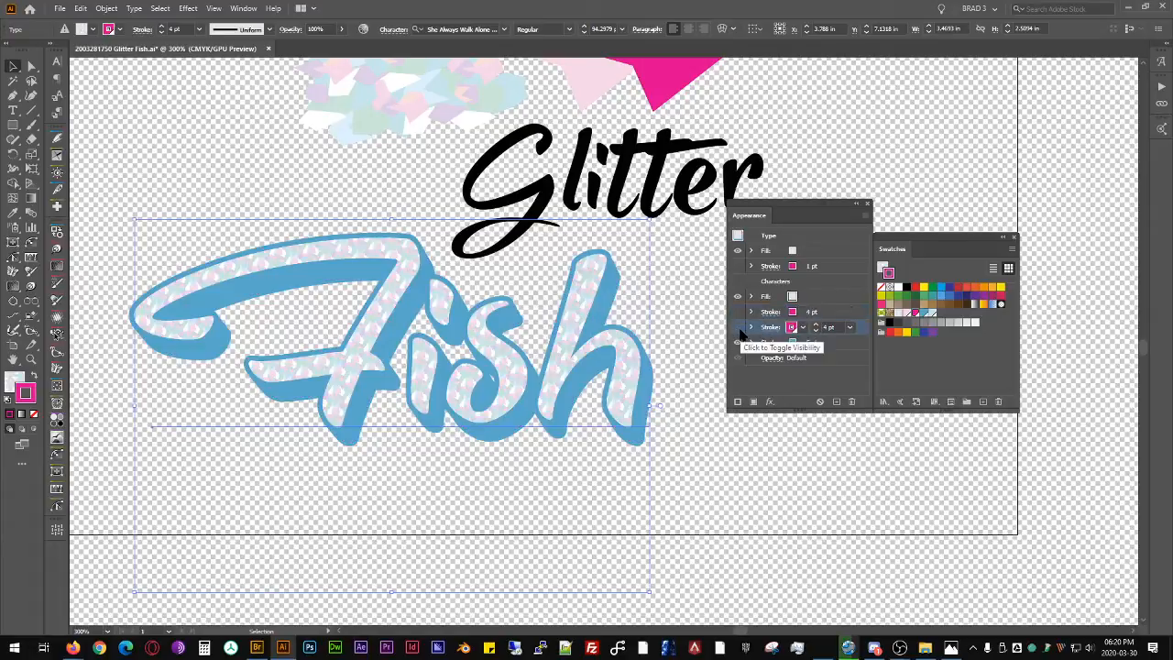
pyautogui.click(738, 329)
pyautogui.click(736, 343)
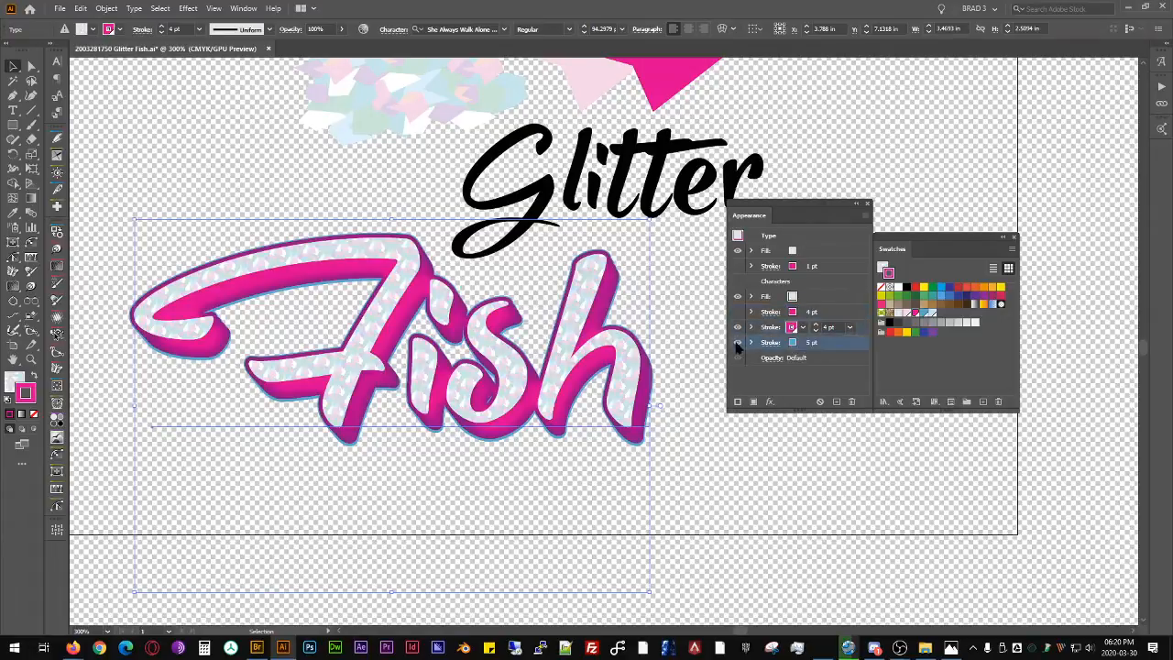
pyautogui.click(736, 344)
pyautogui.click(760, 313)
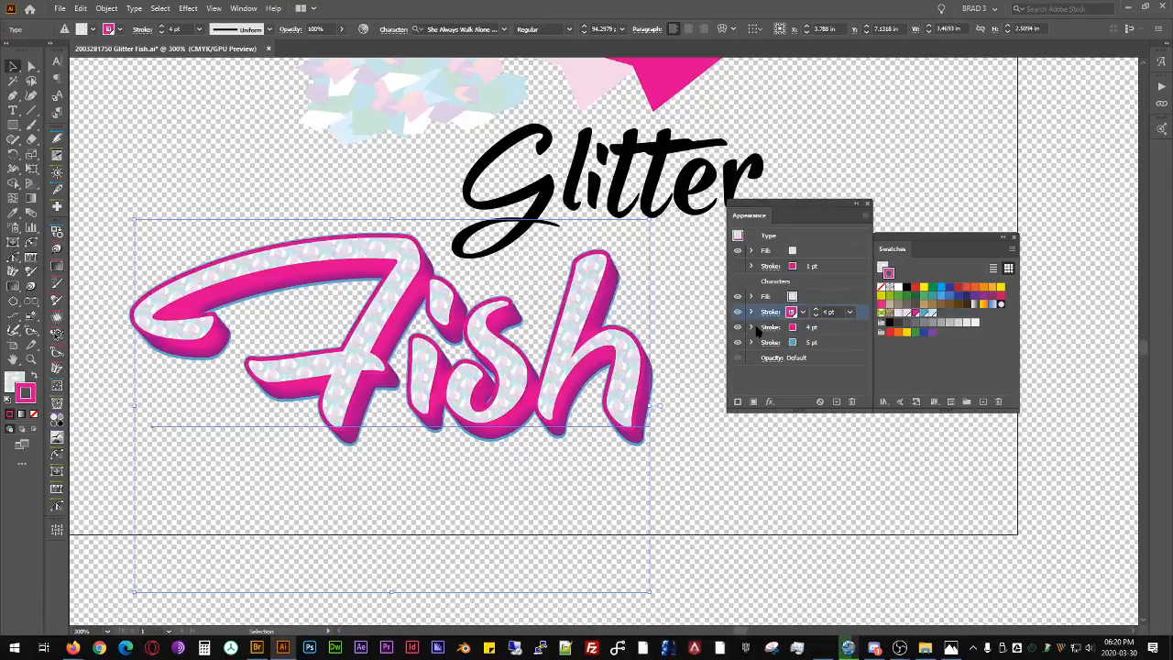
# Step: Delete the Divide and Add effects from the lower 4 pt pink stroke
pyautogui.click(752, 327)
pyautogui.click(742, 359)
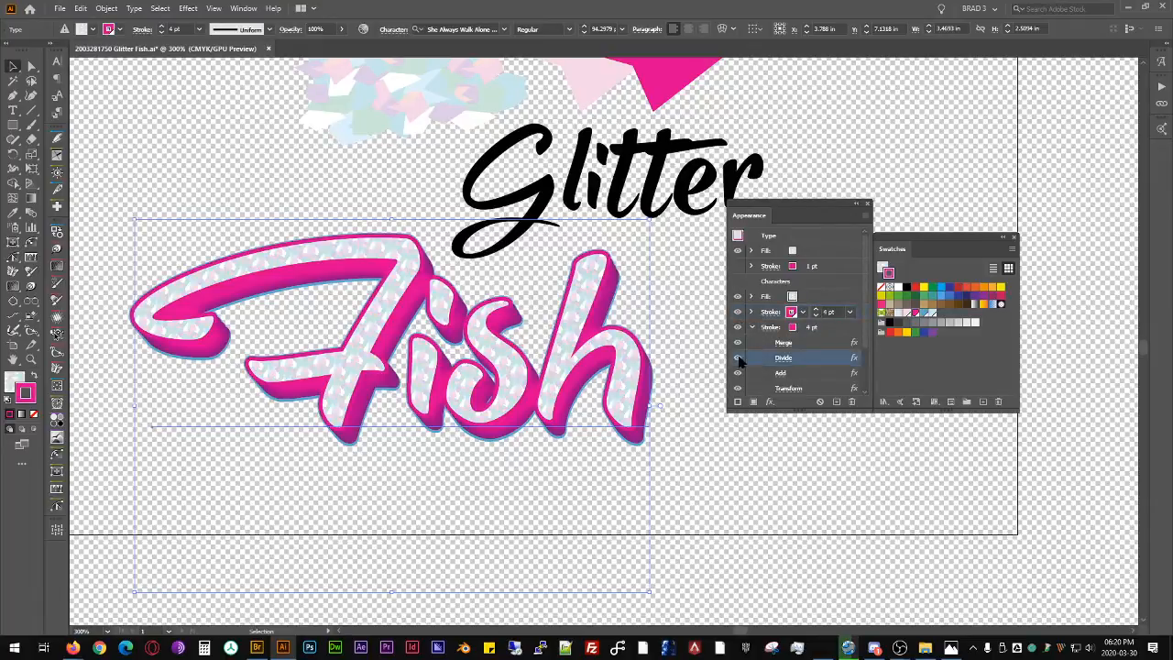
pyautogui.click(851, 402)
pyautogui.click(735, 360)
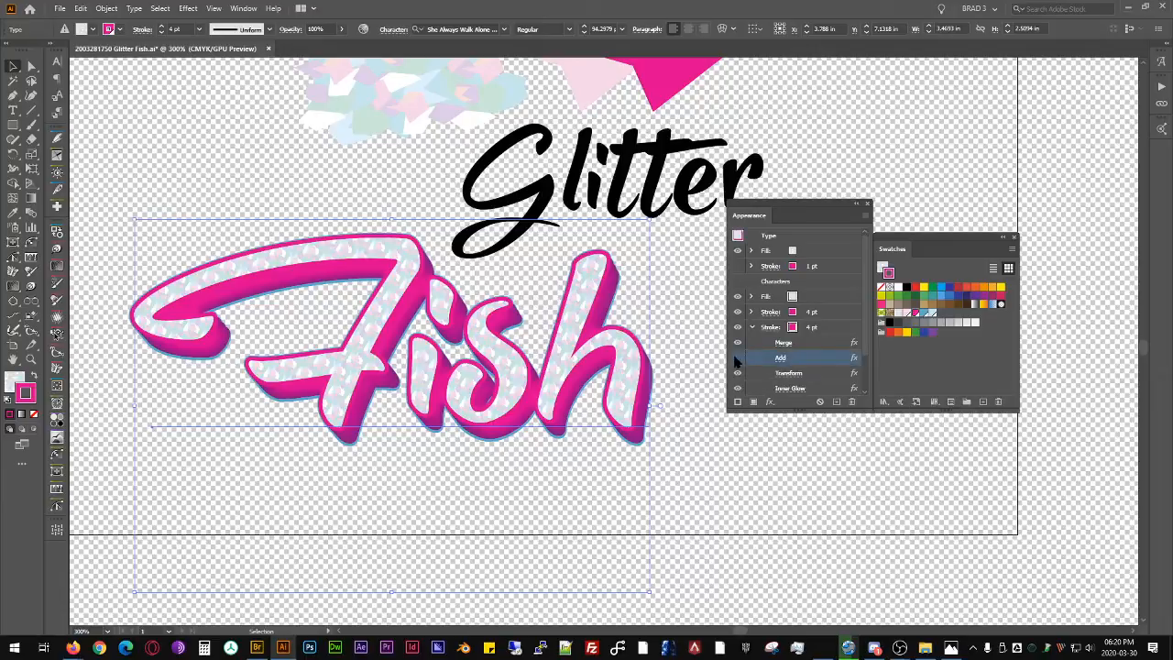
pyautogui.click(851, 402)
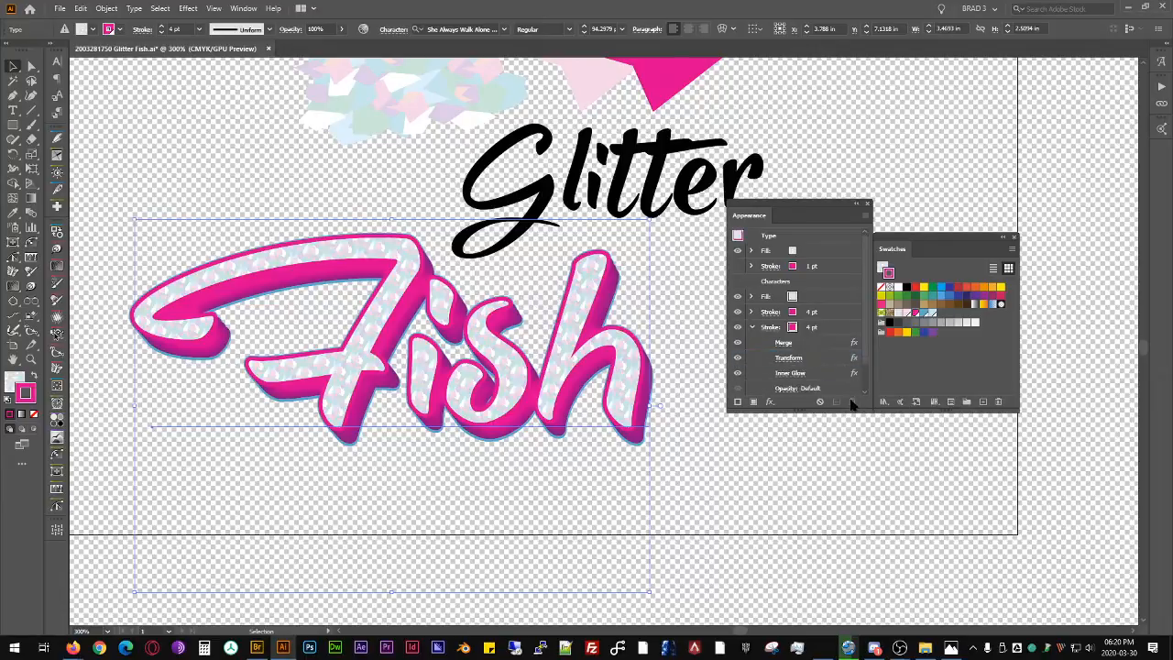
# Step: Compare the lower 4 pt stroke with its Merge effect off and on, and select its Transform effect
pyautogui.click(738, 344)
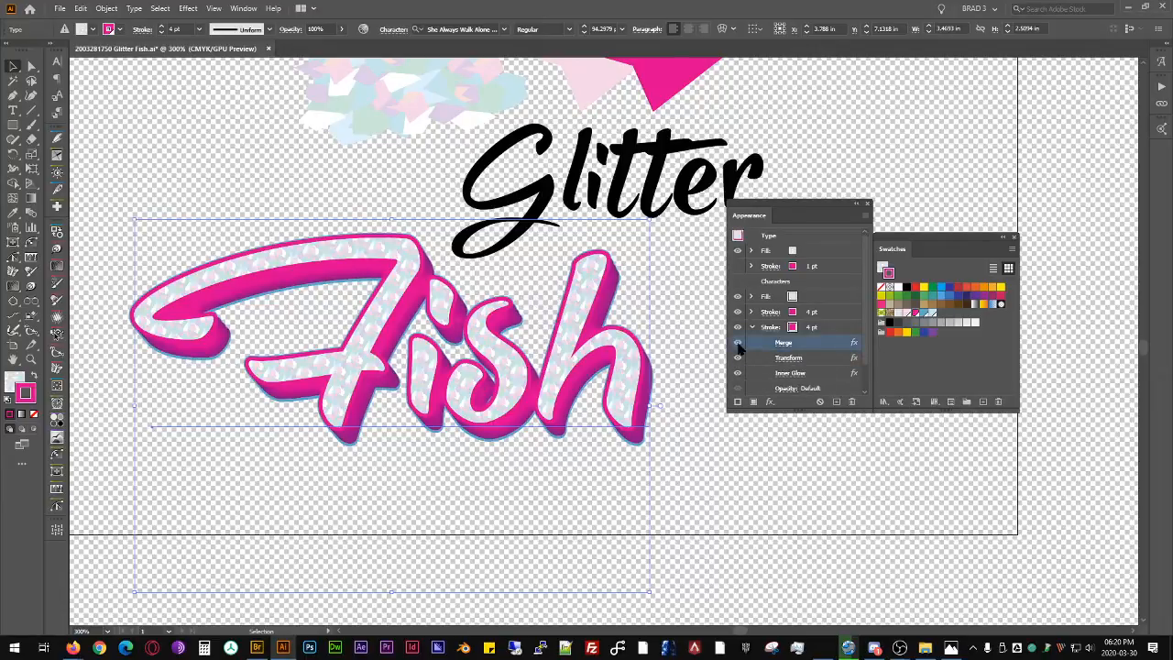
pyautogui.click(739, 345)
pyautogui.click(738, 344)
pyautogui.click(738, 344)
pyautogui.click(738, 344)
pyautogui.click(740, 345)
pyautogui.click(738, 344)
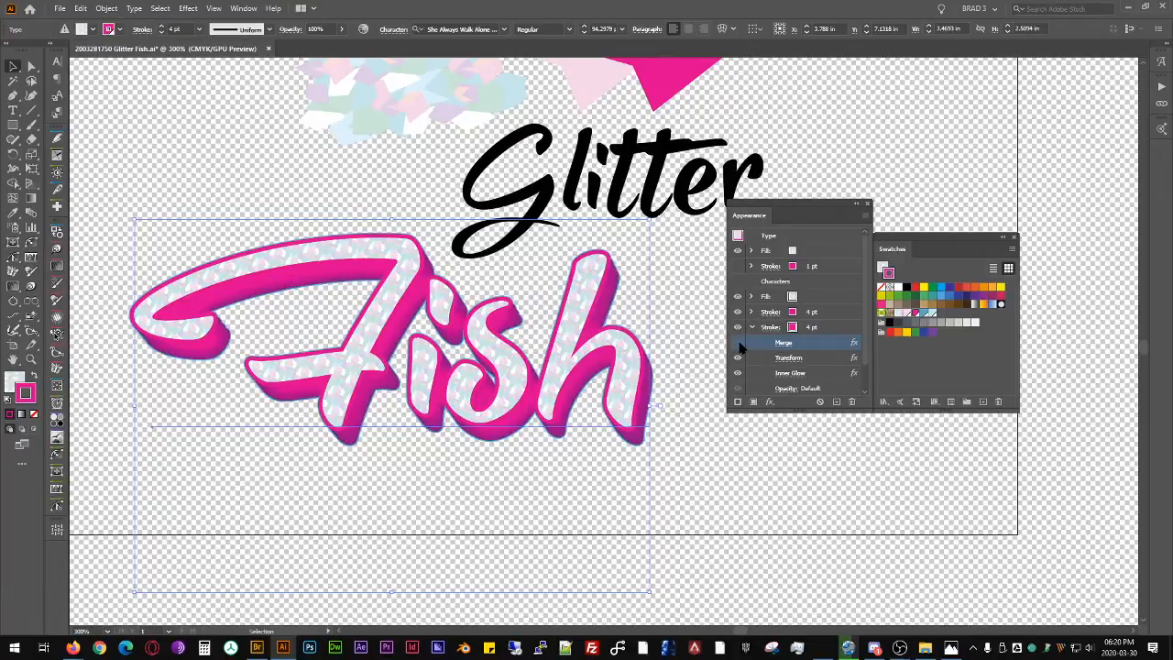
pyautogui.click(739, 345)
pyautogui.click(739, 345)
pyautogui.click(738, 345)
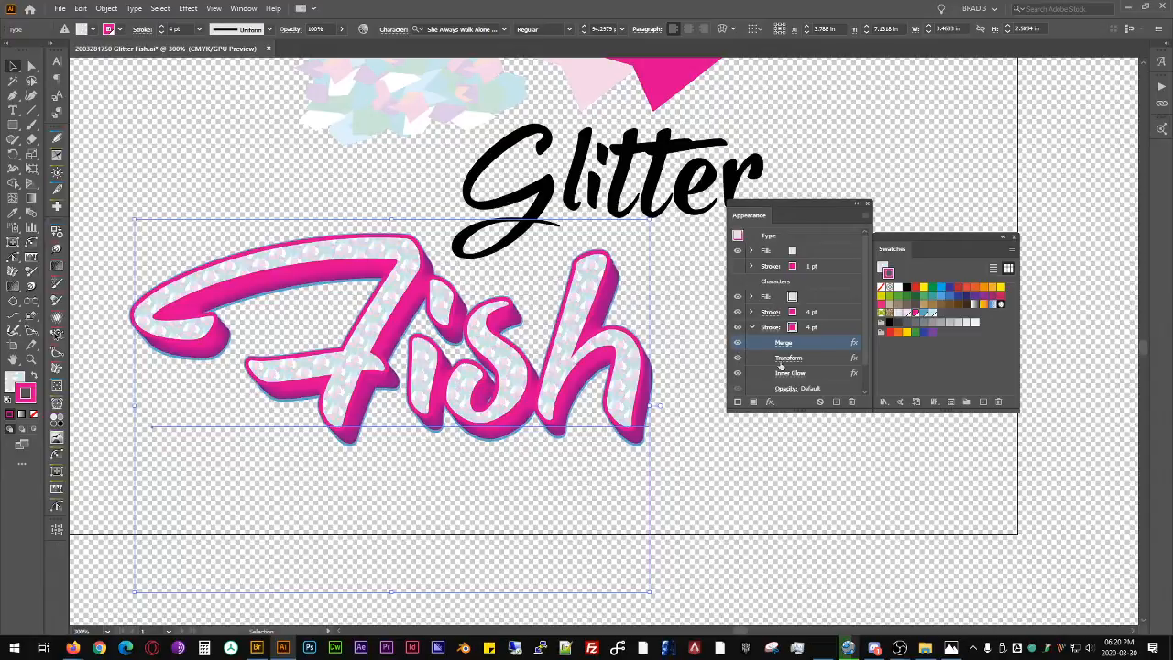
pyautogui.click(836, 359)
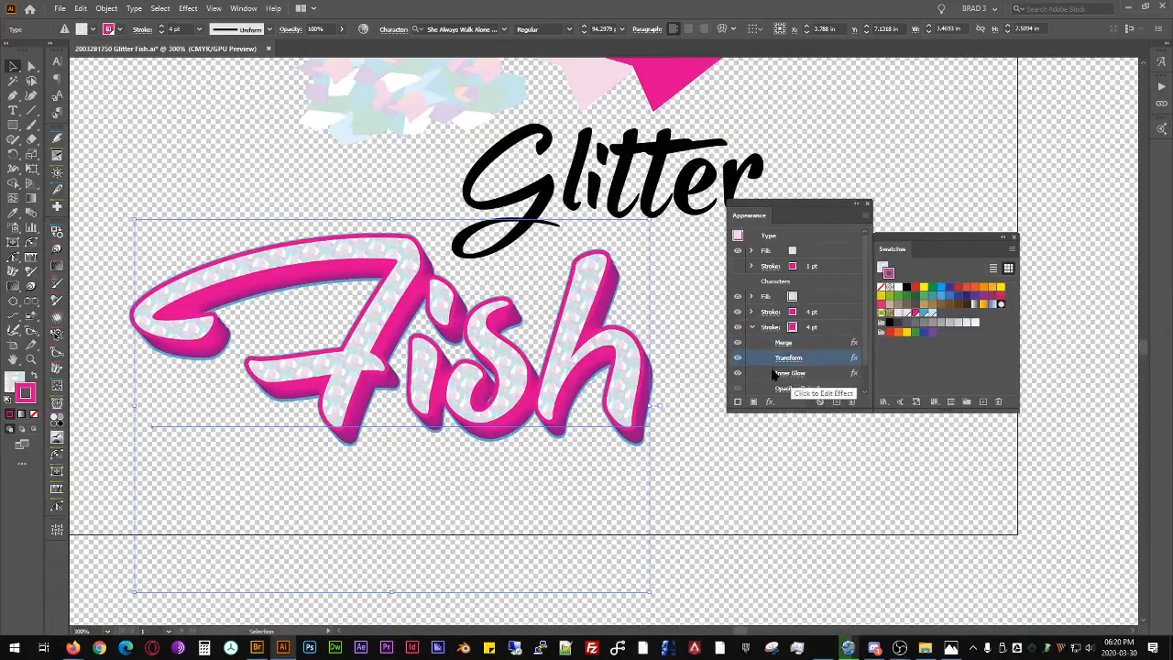
# Step: Compare the lower 4 pt pink stroke with its Transform and Inner Glow effects switched off and on
pyautogui.click(737, 357)
pyautogui.click(738, 357)
pyautogui.scroll(-2, 837, 359)
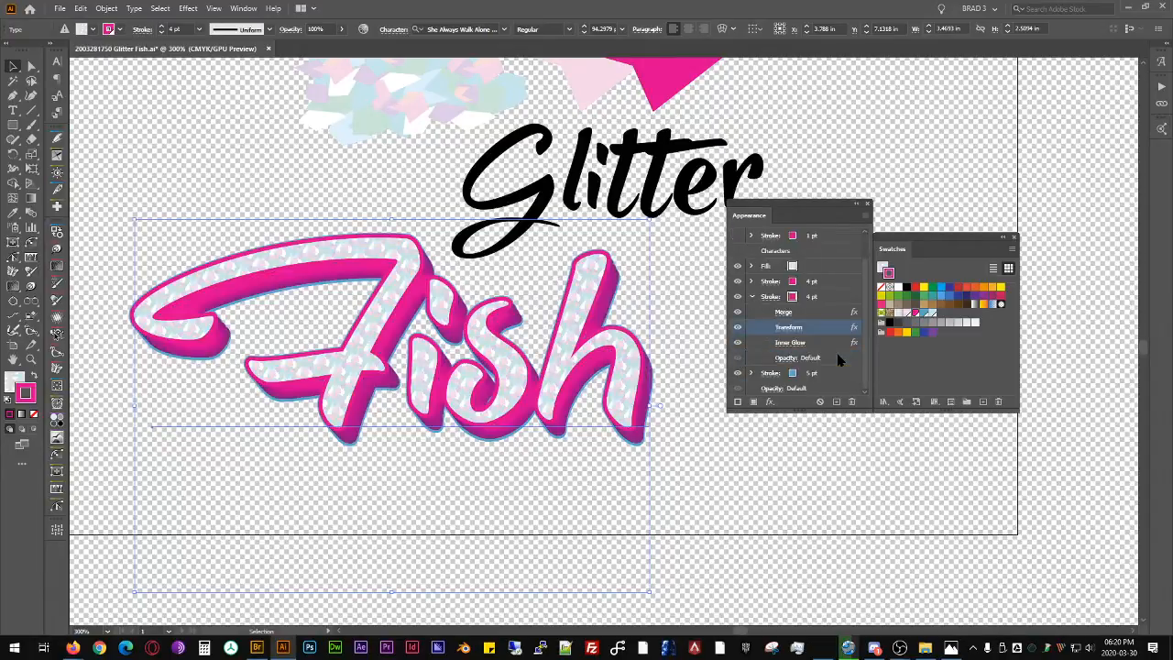
pyautogui.click(744, 344)
pyautogui.click(738, 343)
pyautogui.click(739, 343)
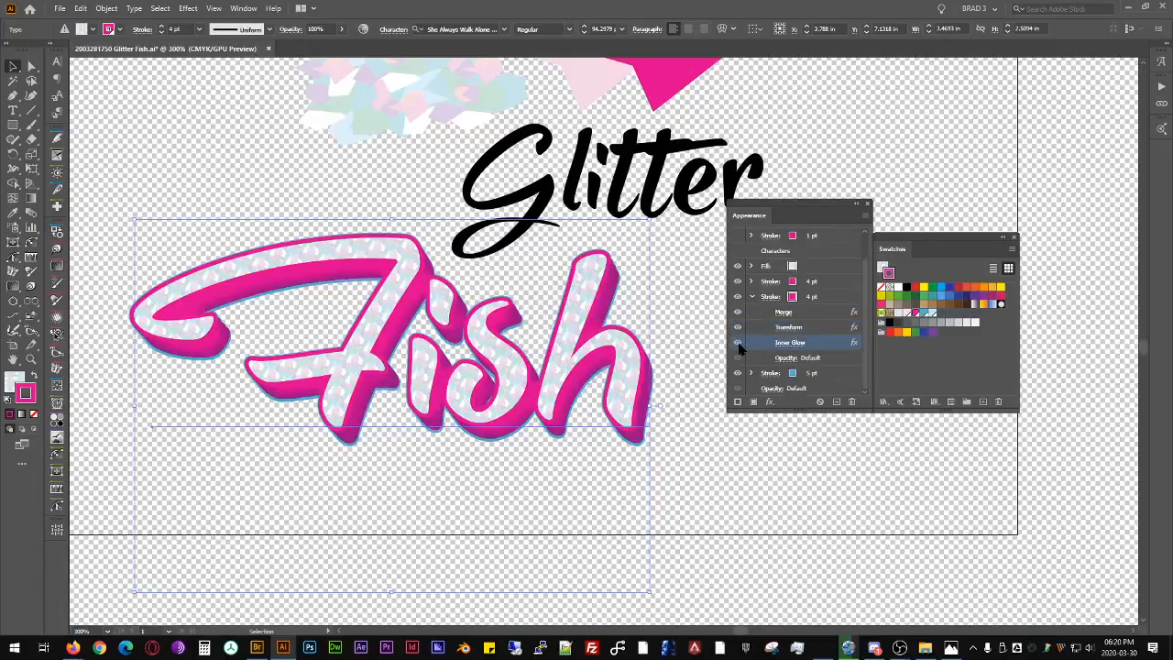
# Step: Try moving Inner Glow and then Transform above Merge in the lower 4 pt stroke, and put the original order back
pyautogui.moveTo(837, 348); pyautogui.dragTo(822, 310)
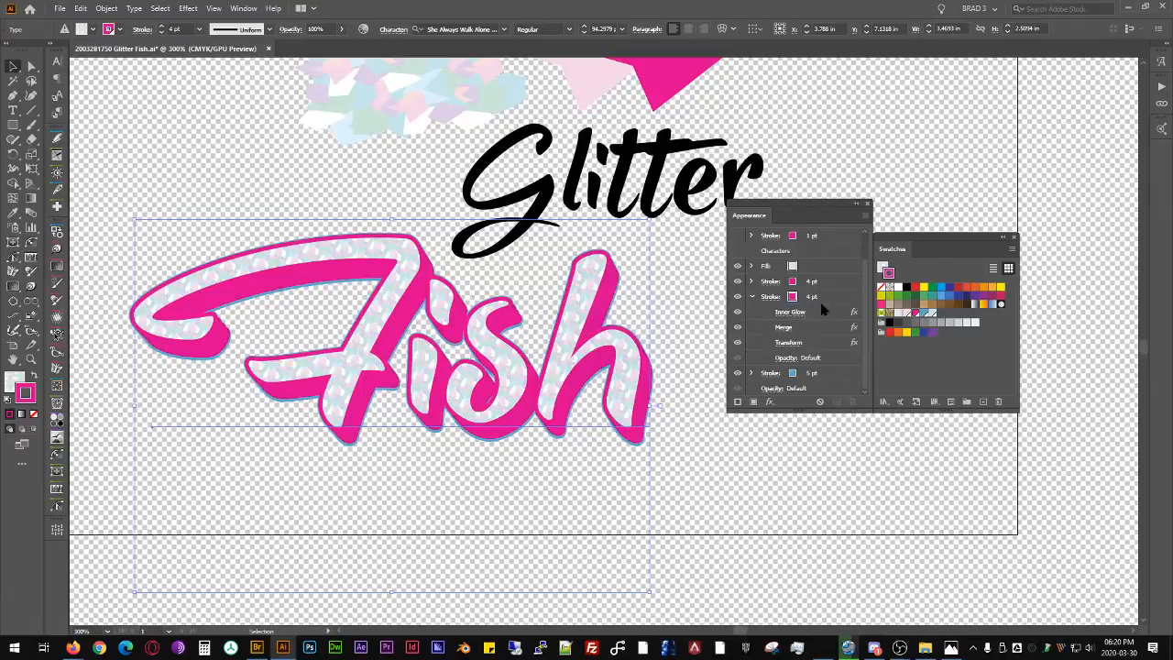
pyautogui.hotkey('ctrl', 'z')
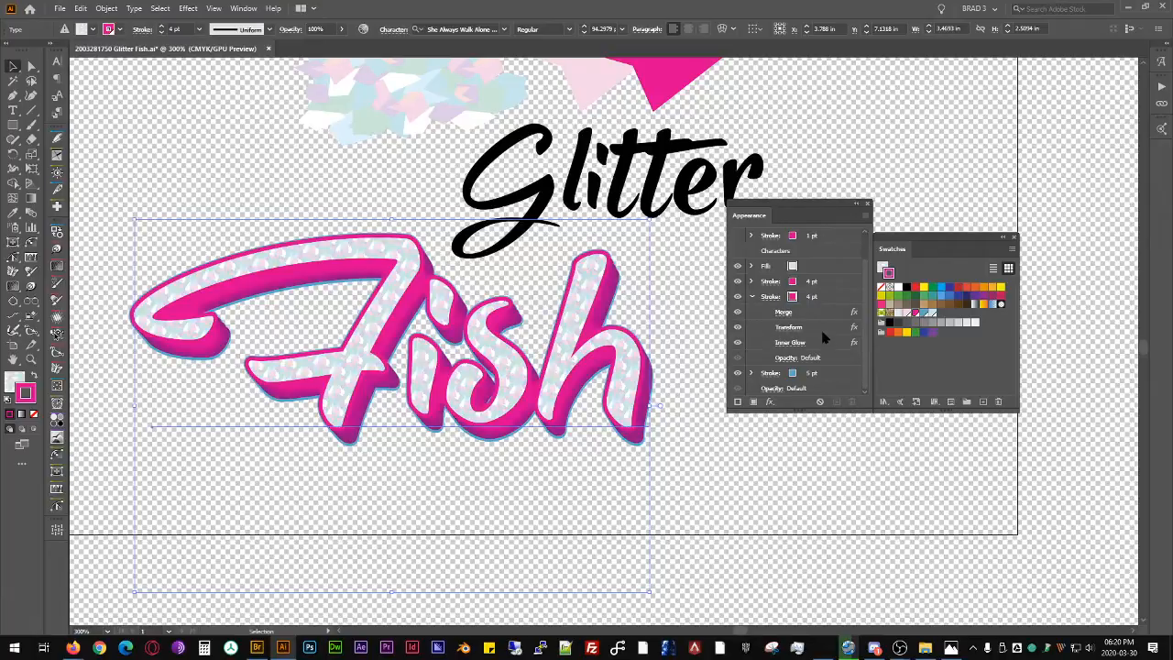
pyautogui.moveTo(820, 312); pyautogui.dragTo(822, 339)
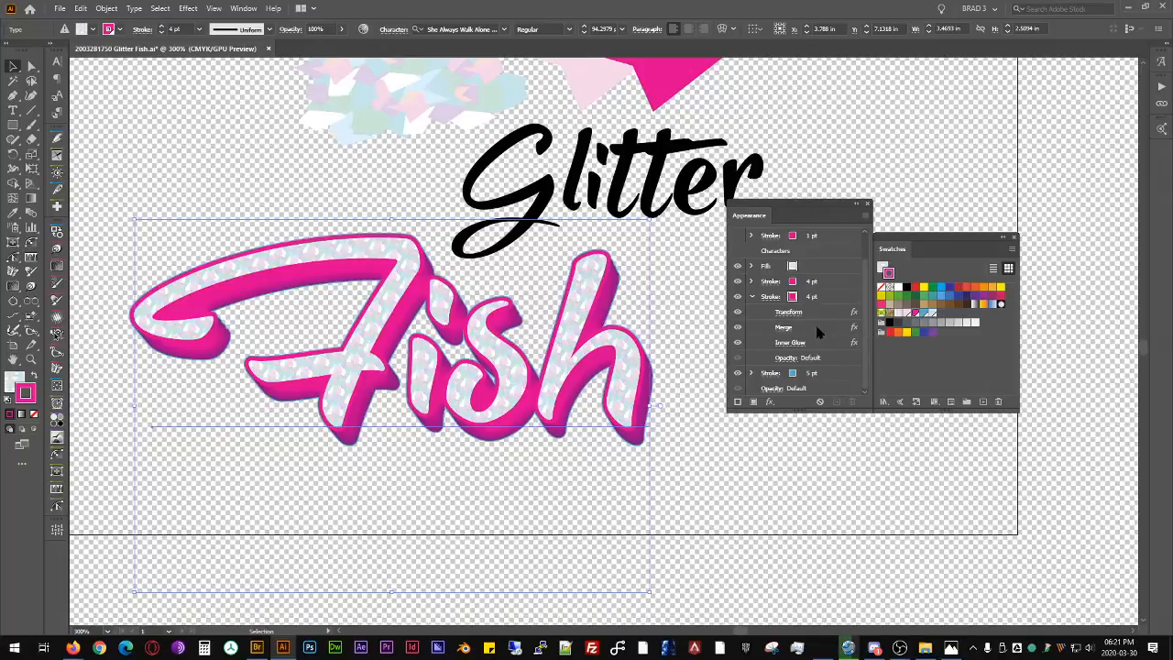
pyautogui.moveTo(817, 327); pyautogui.dragTo(820, 312)
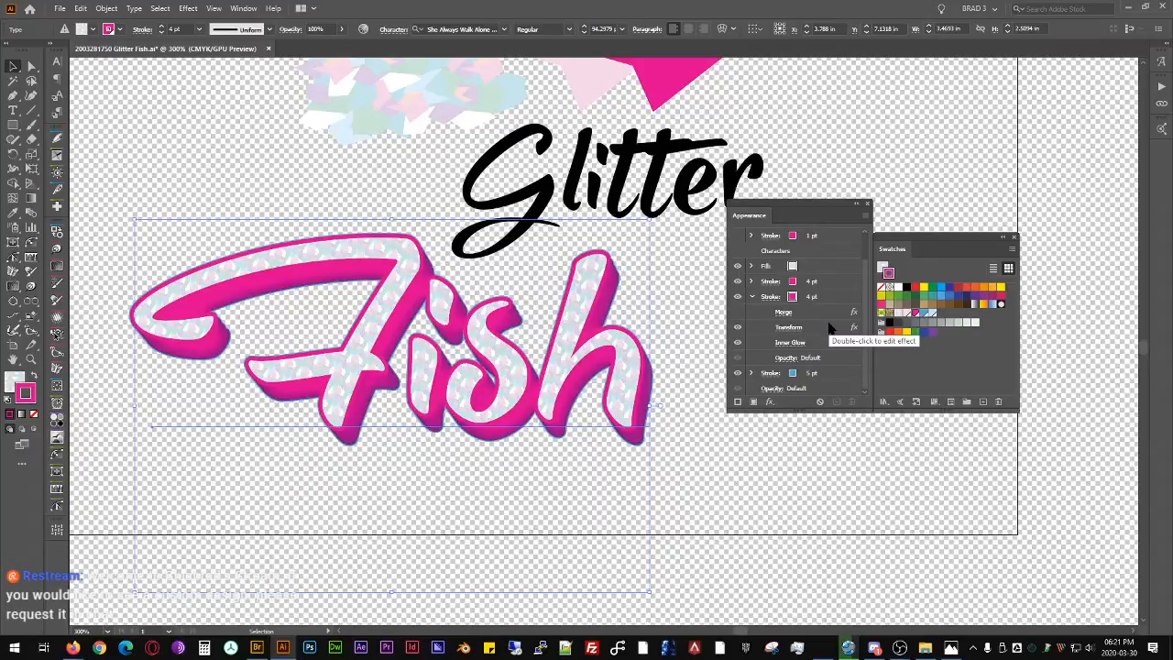
# Step: Undo the recent effect changes on the lower 4 pt stroke until its deleted Add effect is back
pyautogui.hotkey('ctrl', 'z')
pyautogui.hotkey('ctrl', 'z')
pyautogui.hotkey('ctrl', 'z')
pyautogui.hotkey('ctrl', 'z')
pyautogui.hotkey('ctrl', 'z')
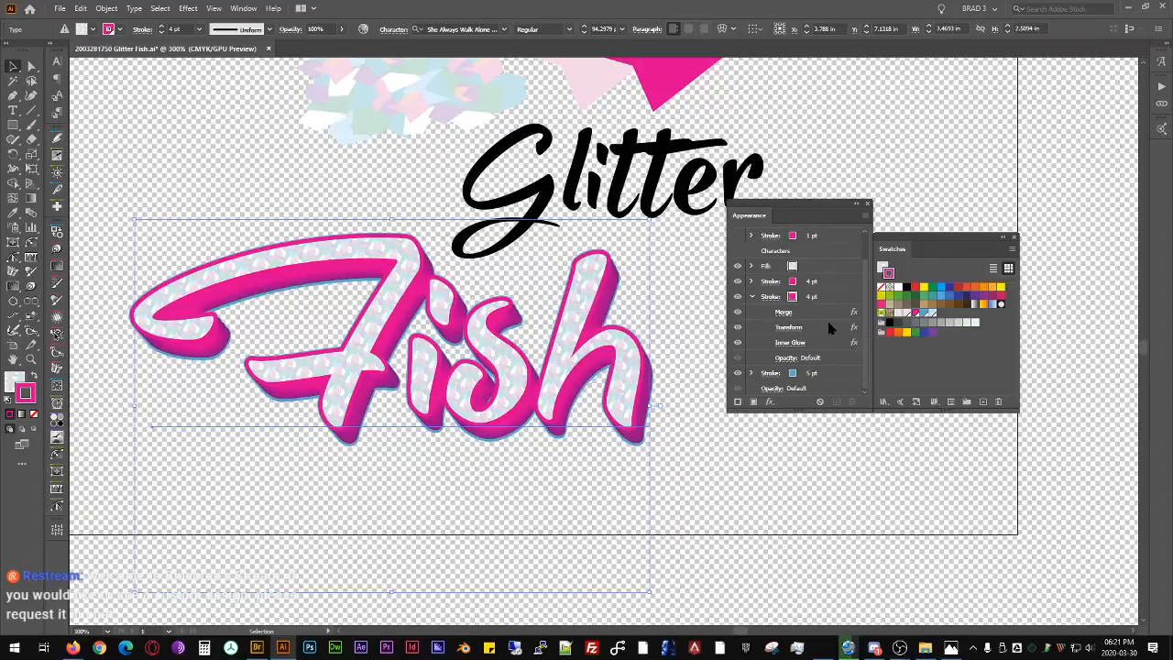
pyautogui.click(799, 328)
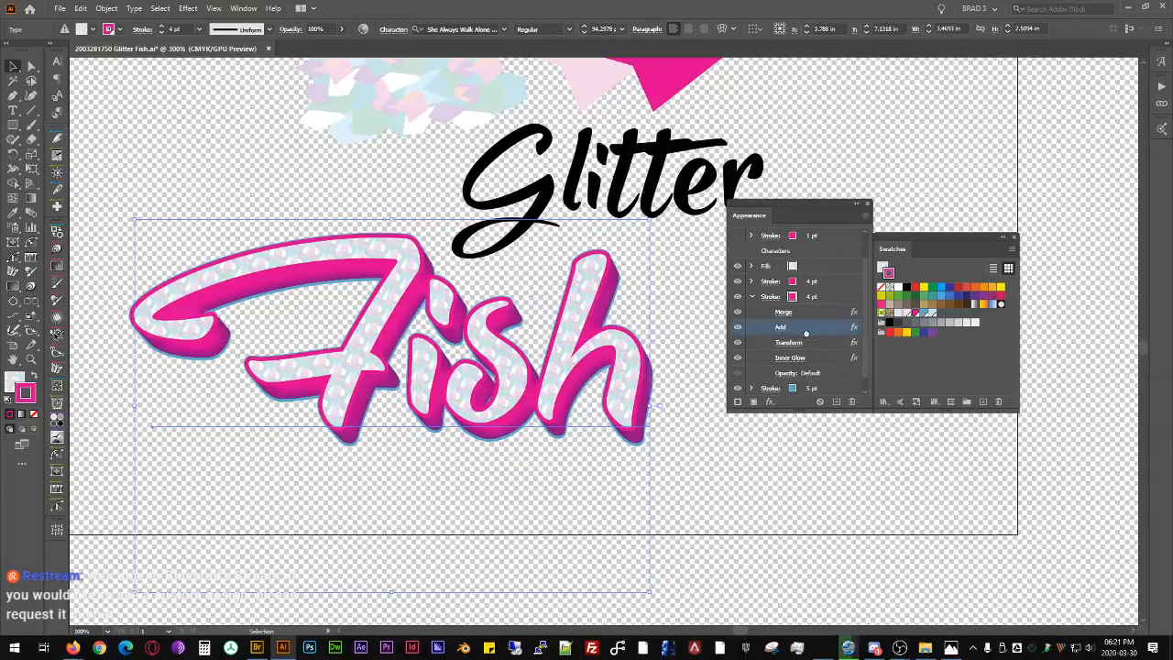
# Step: Move the Add effect above Merge and compare the lower 4 pt stroke with Add and Inner Glow off and on
pyautogui.moveTo(805, 332)
pyautogui.mouseDown()
pyautogui.moveTo(817, 355)
pyautogui.moveTo(822, 314)
pyautogui.mouseUp()
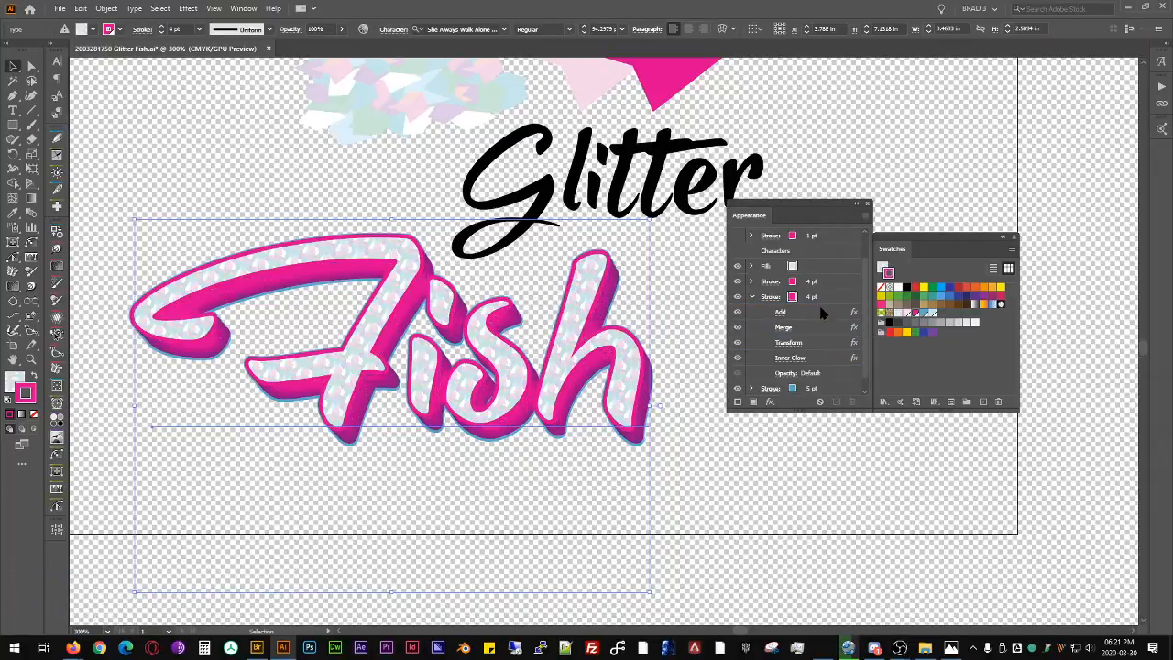
pyautogui.click(738, 315)
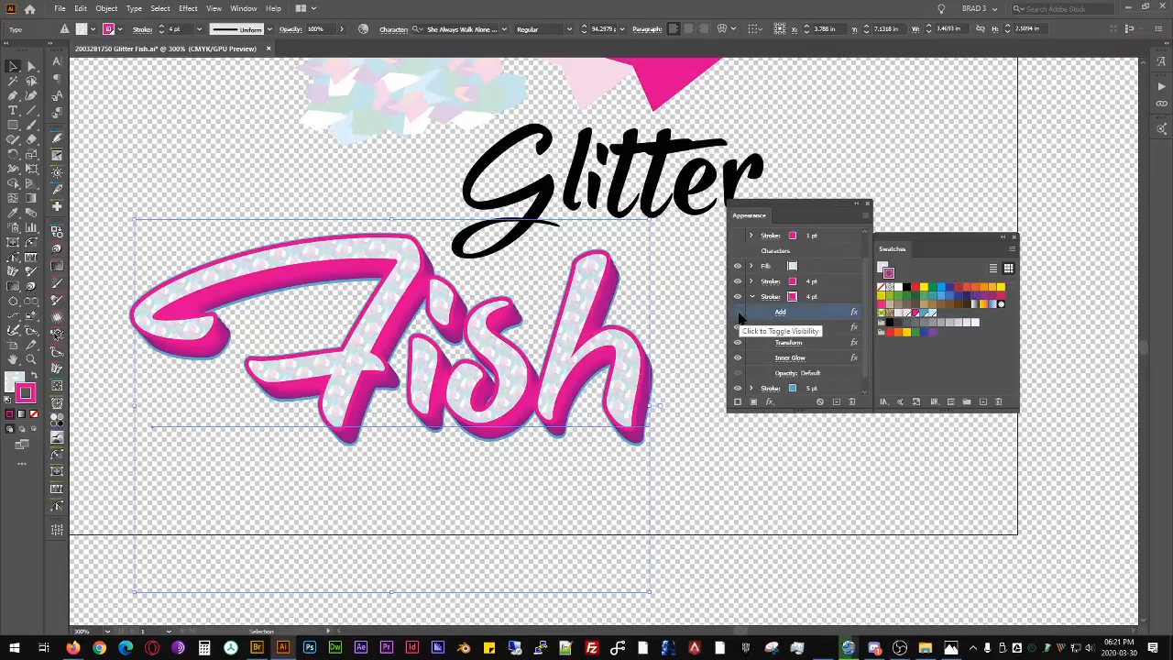
pyautogui.click(738, 313)
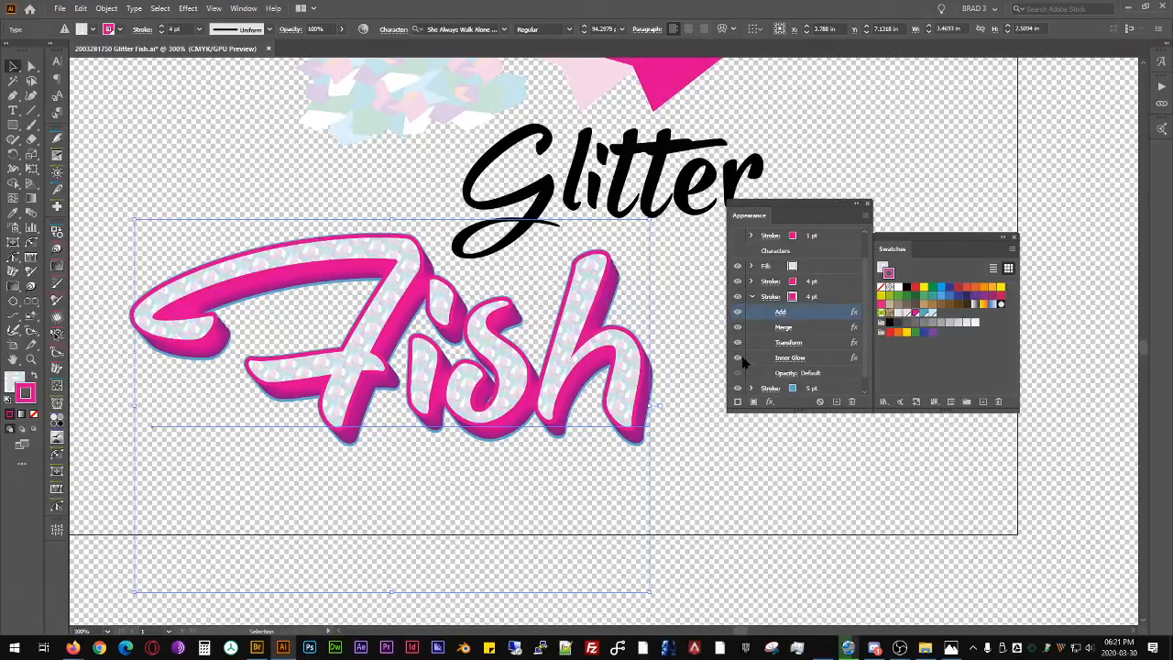
pyautogui.click(738, 357)
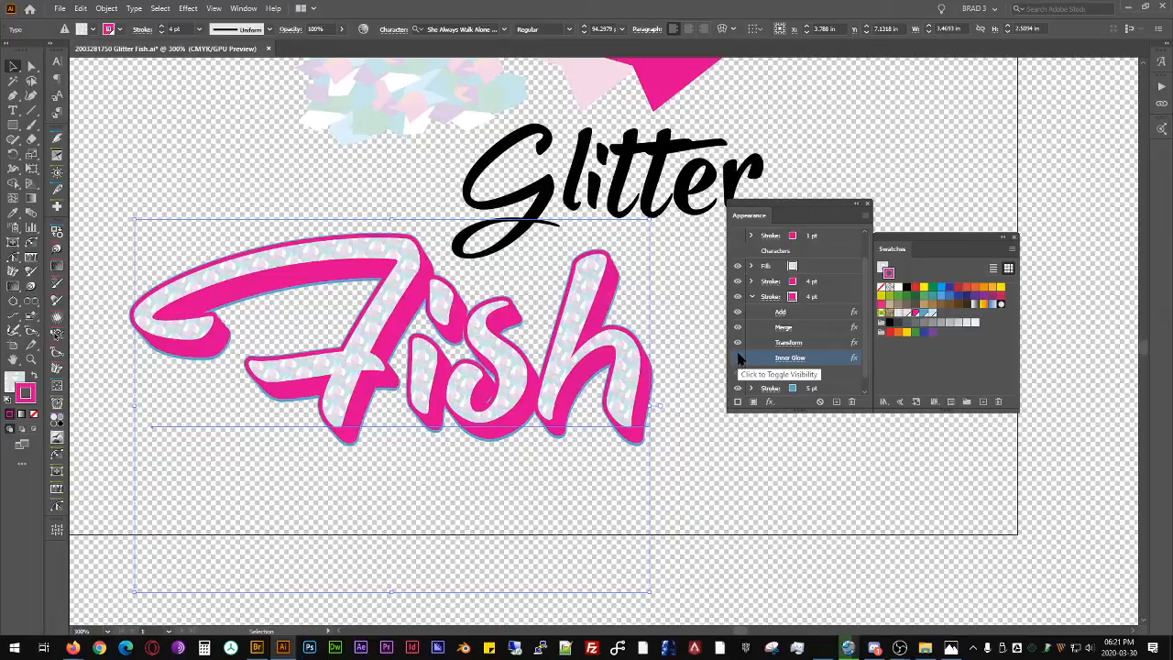
pyautogui.click(739, 358)
# Step: Undo the reordering of the Add effect and the deletion of the Divide effect on the lower 4 pt stroke
pyautogui.hotkey('ctrl', 'z')
pyautogui.hotkey('ctrl', 'z')
pyautogui.hotkey('ctrl', 'z')
pyautogui.hotkey('ctrl', 'z')
pyautogui.hotkey('ctrl', 'z')
pyautogui.hotkey('ctrl', 'z')
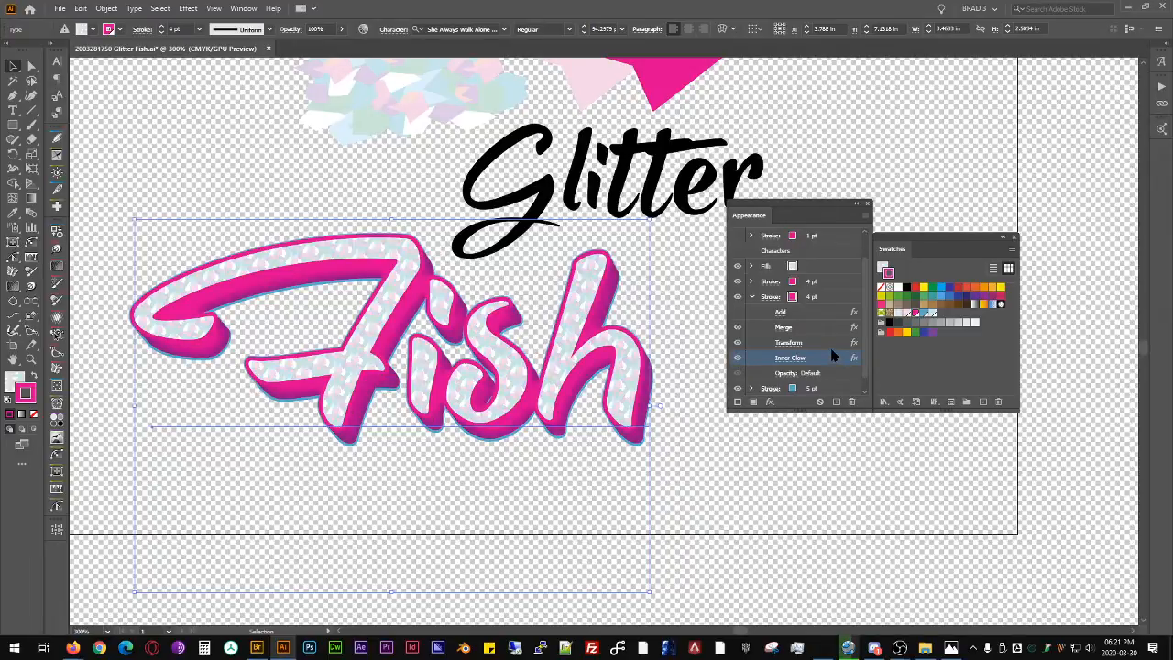
pyautogui.hotkey('ctrl', 'z')
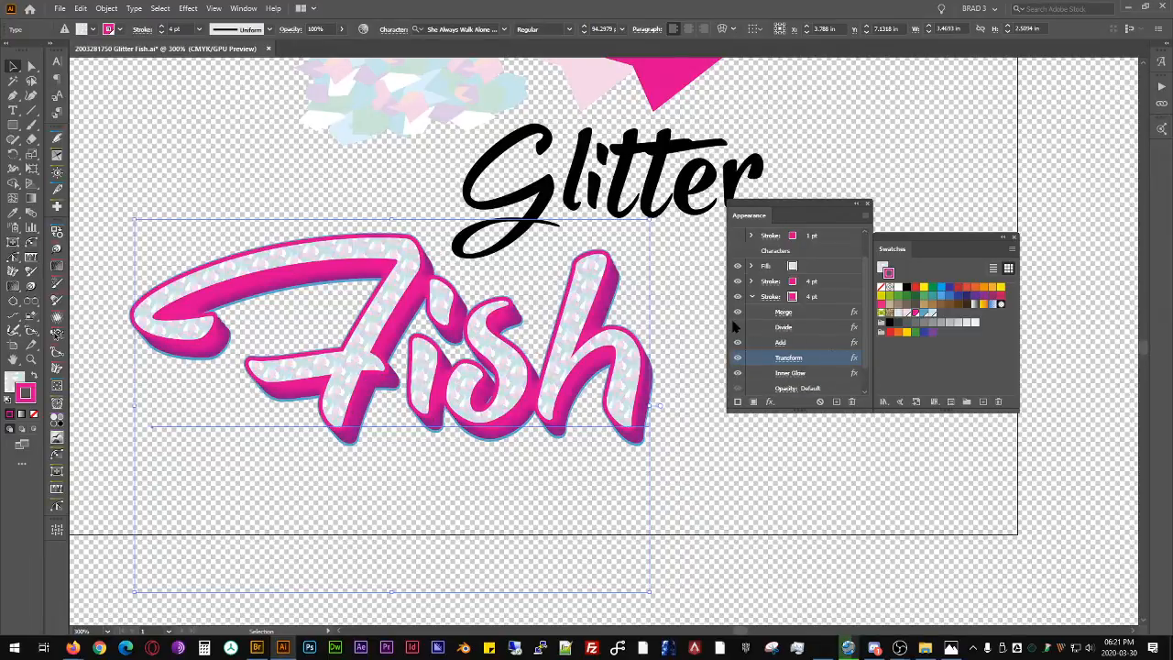
# Step: Rearrange the lower 4 pt stroke's effects so that Add sits between Merge and Divide
pyautogui.click(734, 324)
pyautogui.moveTo(826, 315); pyautogui.dragTo(812, 354)
pyautogui.click(813, 328)
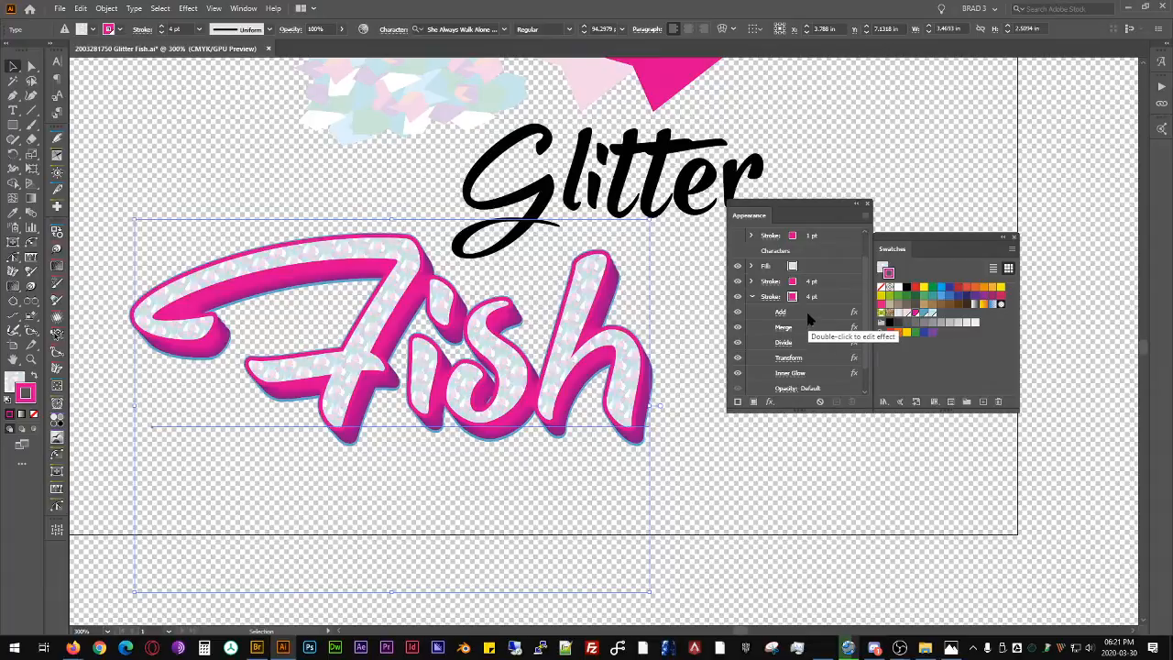
pyautogui.moveTo(809, 318); pyautogui.dragTo(809, 327)
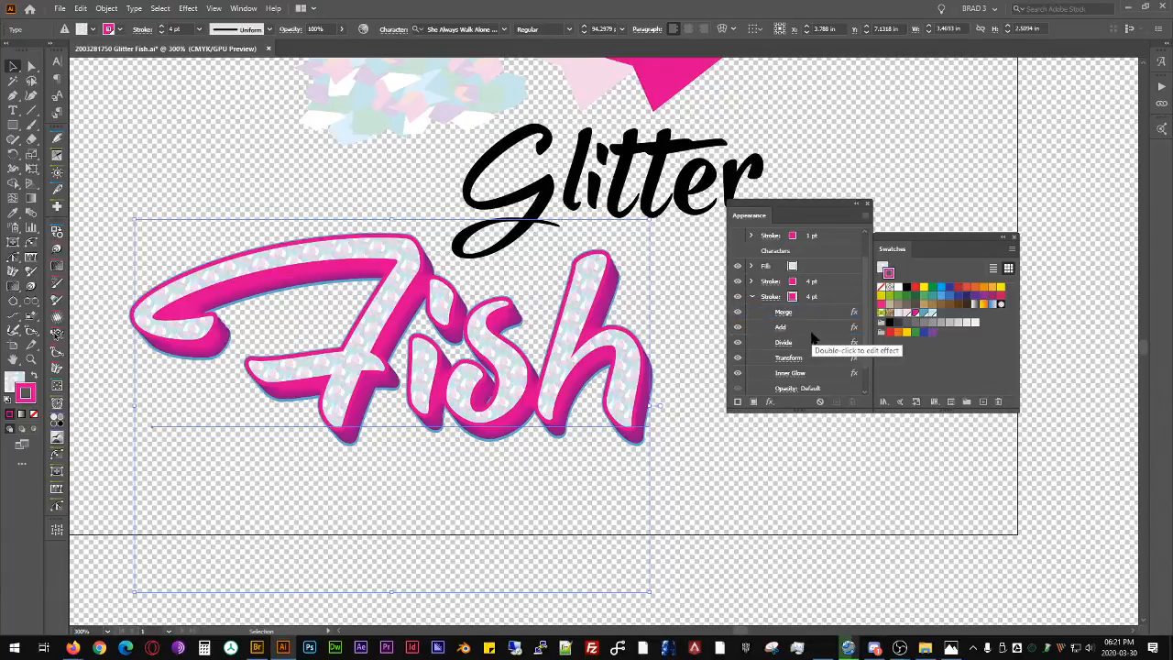
# Step: Hide the Merge and Divide effects of the lower 4 pt stroke and delete both
pyautogui.click(738, 344)
pyautogui.click(738, 314)
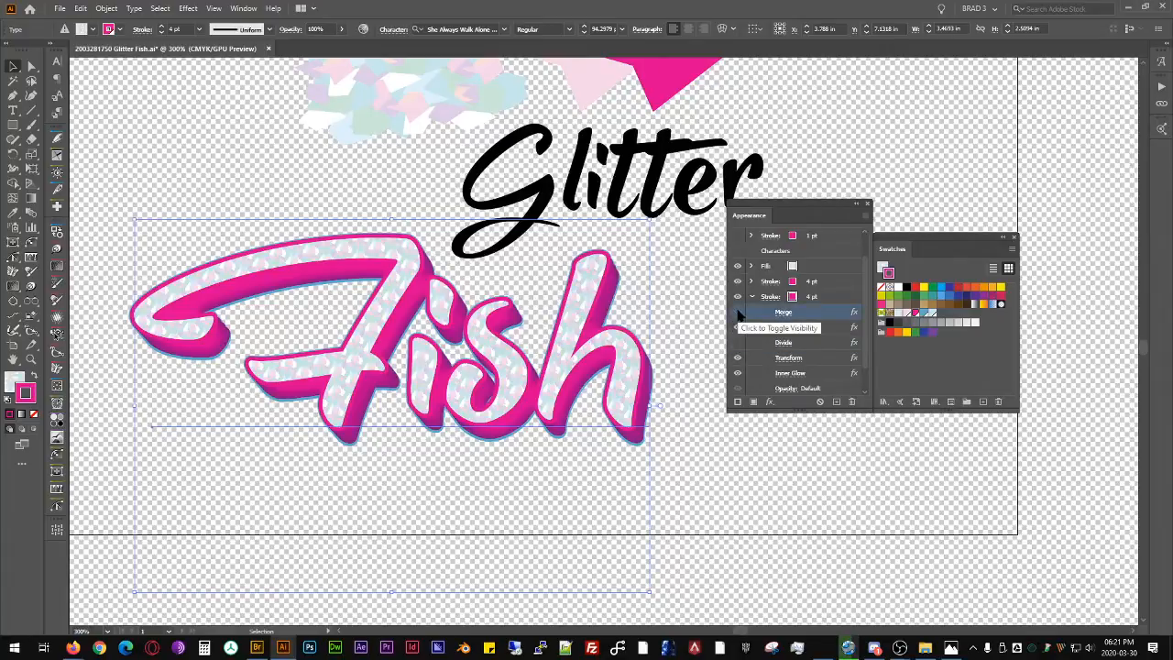
pyautogui.keyDown('ctrl'); pyautogui.click(812, 341); pyautogui.keyUp('ctrl')
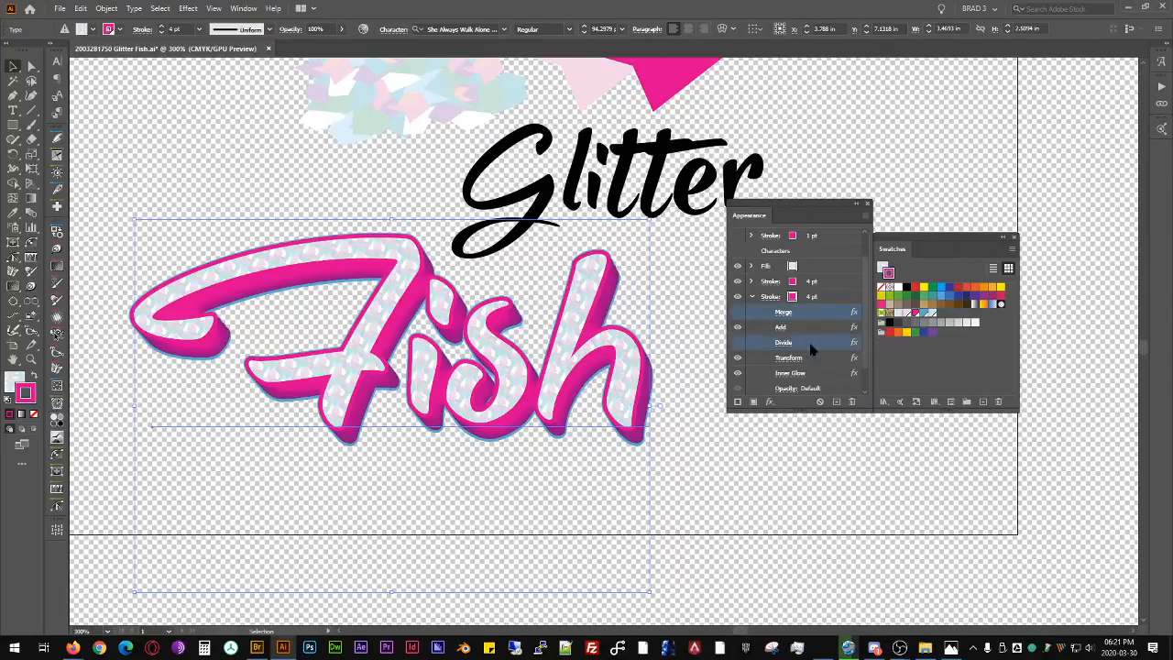
pyautogui.click(851, 401)
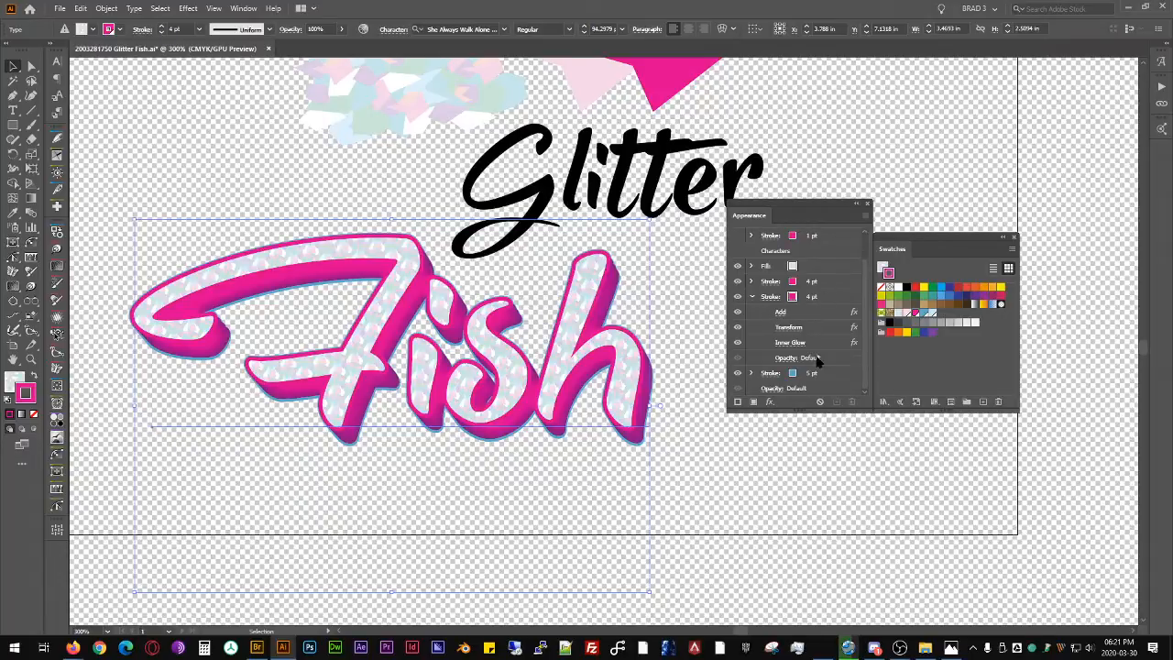
# Step: Delete the glitter pattern artwork and the blue and pink shapes above the lettering
pyautogui.click(758, 460)
pyautogui.moveTo(719, 415); pyautogui.dragTo(697, 440)
pyautogui.scroll(-2, 670, 398)
pyautogui.moveTo(605, 307); pyautogui.dragTo(553, 369)
pyautogui.click(644, 320)
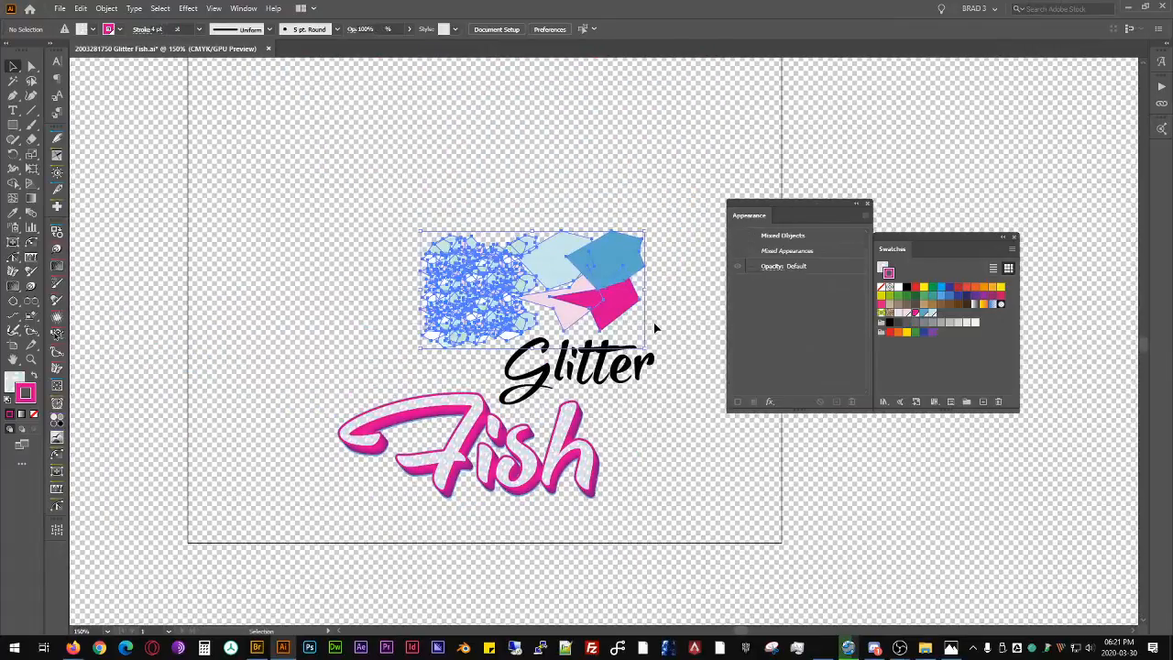
pyautogui.press('Delete')
# Step: Draw a background rectangle about 7.24 by 5.02 in, fill it with the light blue swatch and send it behind the lettering
pyautogui.moveTo(634, 377); pyautogui.dragTo(609, 253)
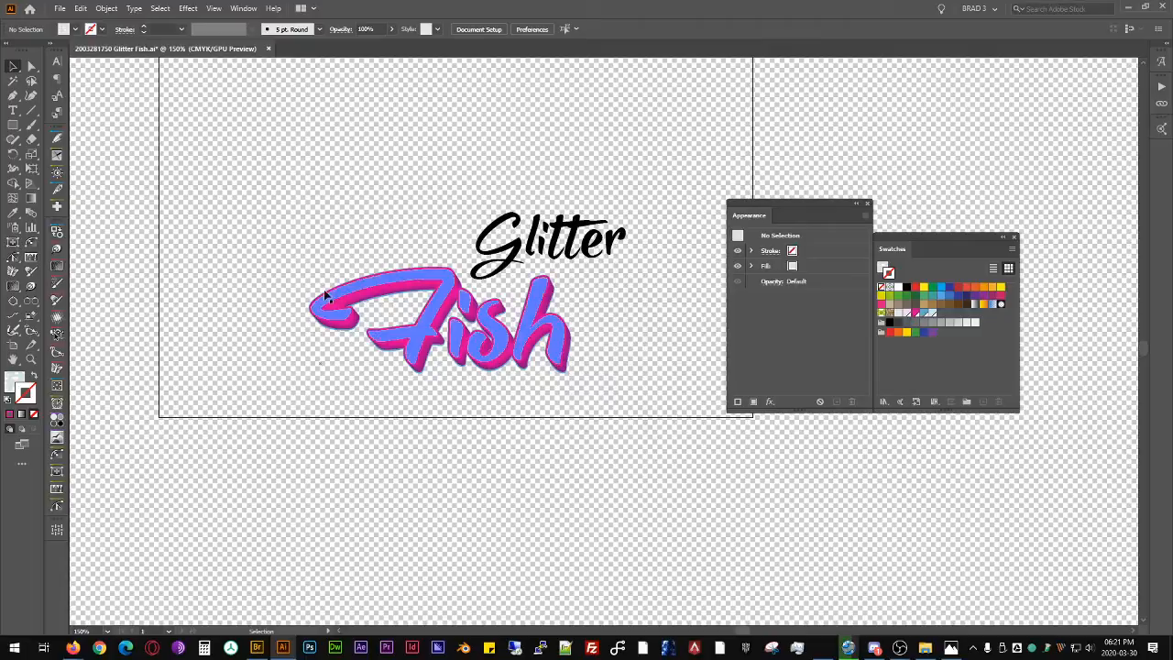
pyautogui.click(13, 125)
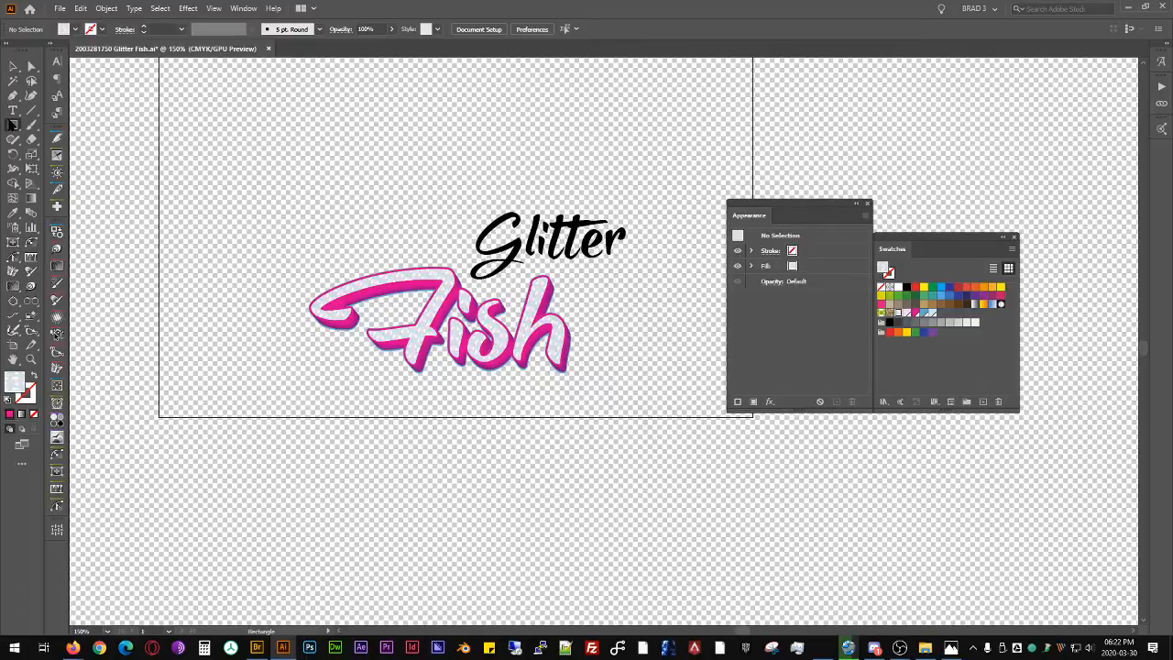
pyautogui.moveTo(177, 86); pyautogui.dragTo(715, 458)
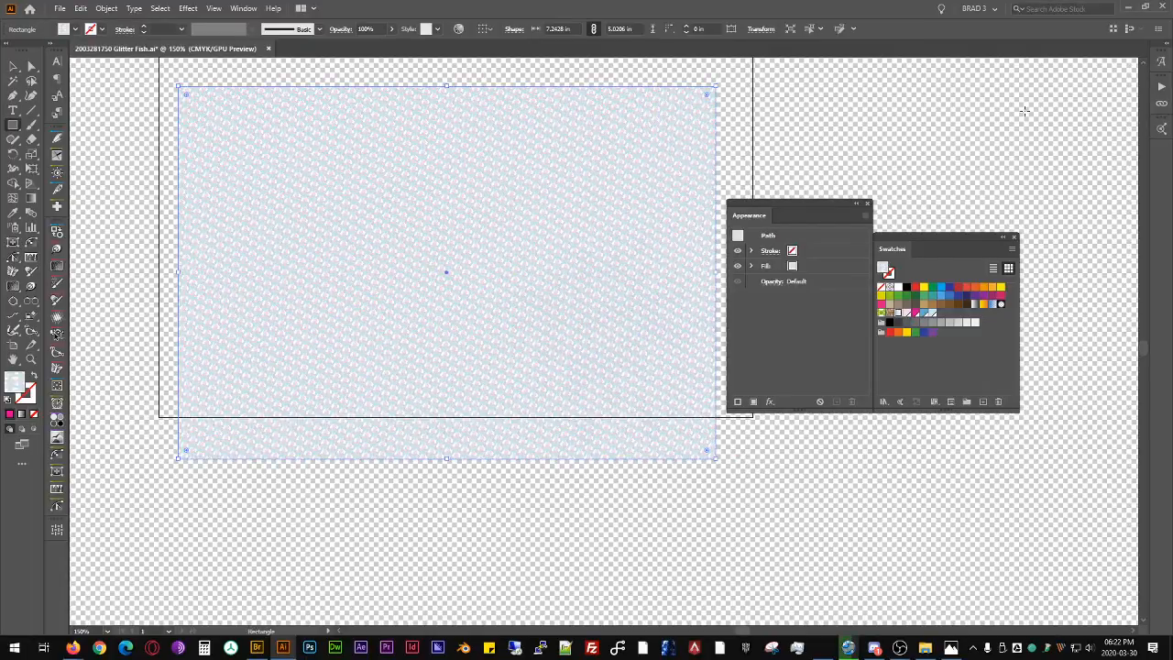
pyautogui.click(930, 312)
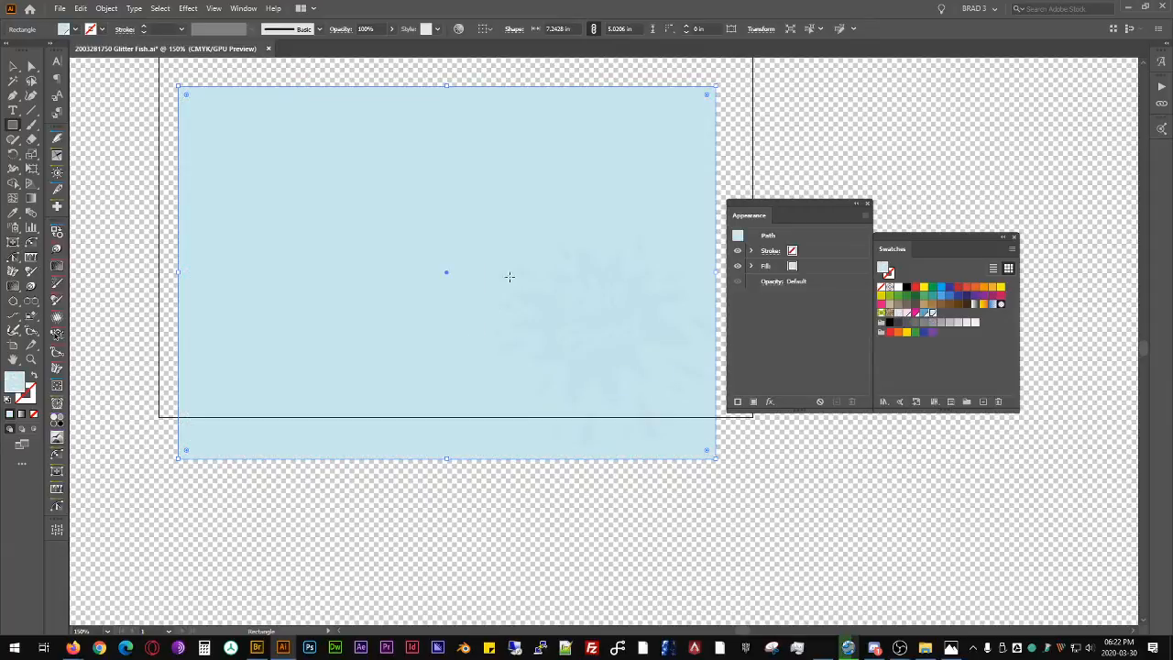
pyautogui.hotkey('ctrl', 'shift', '[')
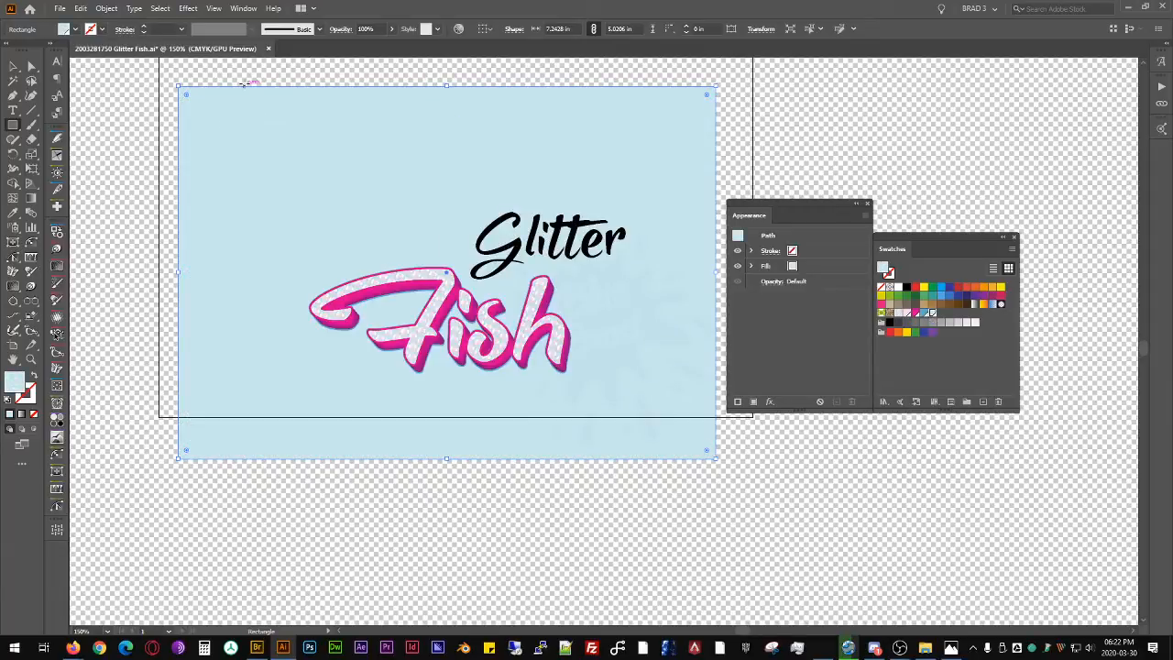
# Step: Set the background rectangle's alignment reference to the artboard and deselect it
pyautogui.click(17, 66)
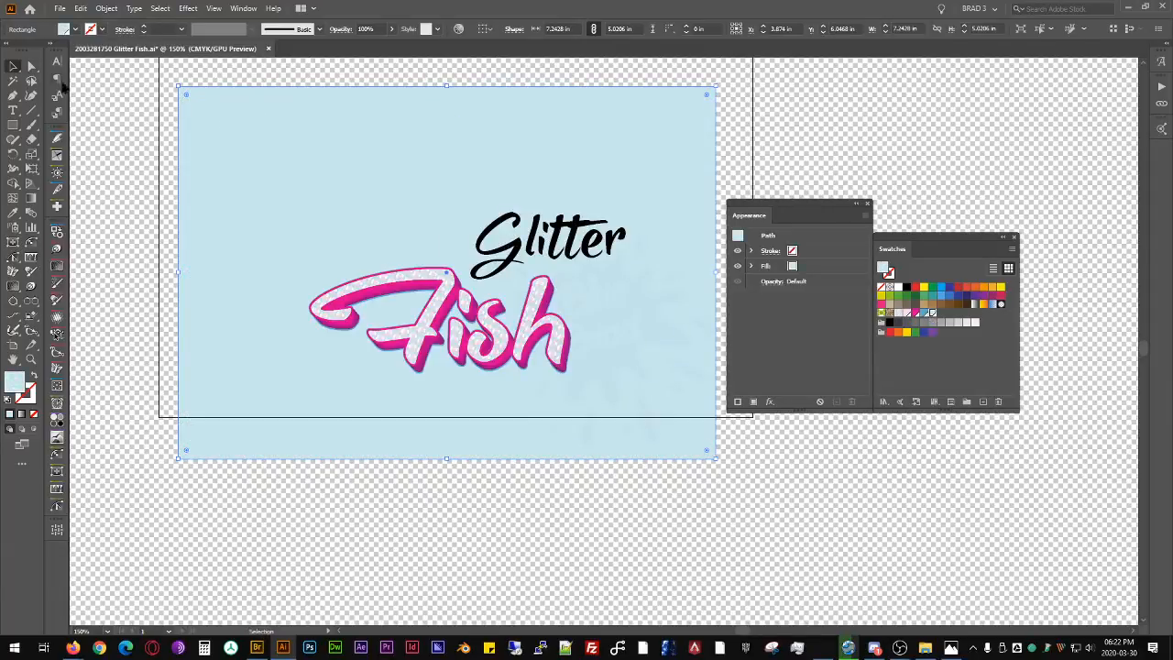
pyautogui.click(484, 29)
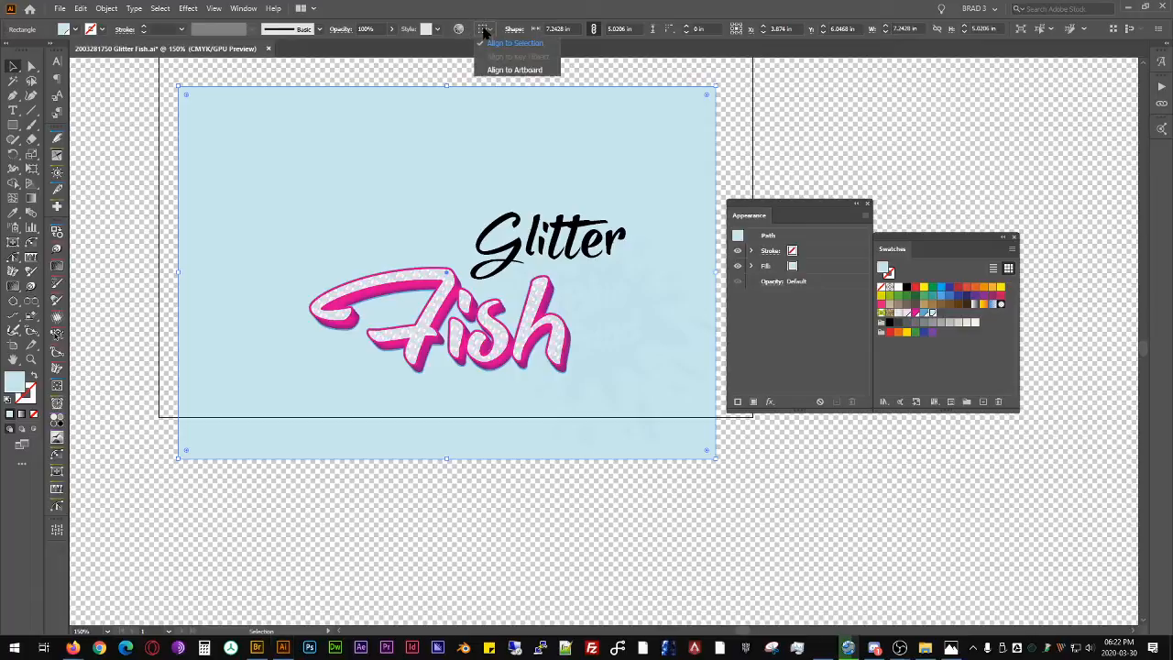
pyautogui.click(514, 71)
pyautogui.click(751, 114)
pyautogui.moveTo(803, 115); pyautogui.dragTo(731, 161)
# Step: Delete all graphic styles except the default one and the pink-edged Fish style
pyautogui.click(502, 272)
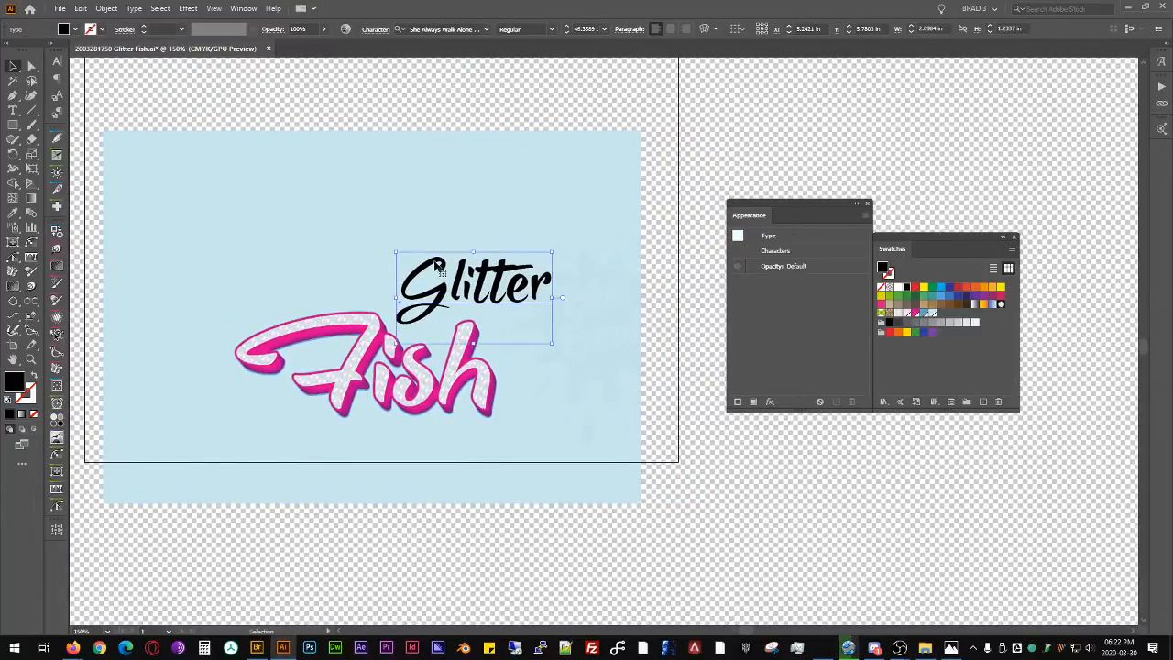
pyautogui.click(438, 383)
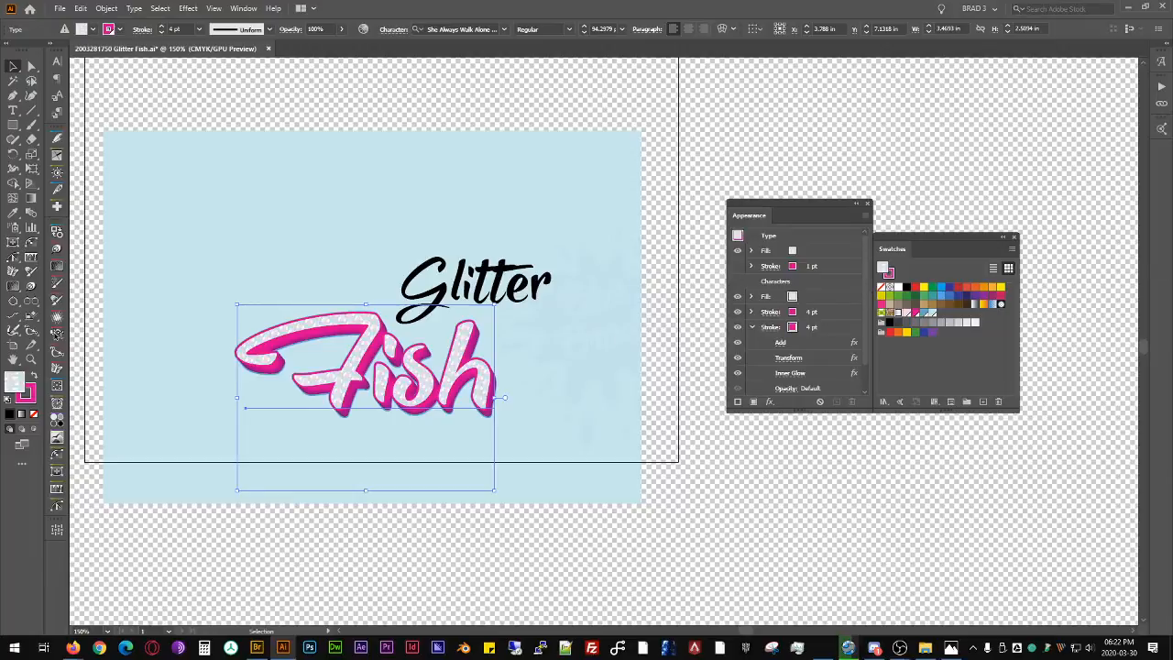
pyautogui.scroll(-2, 749, 284)
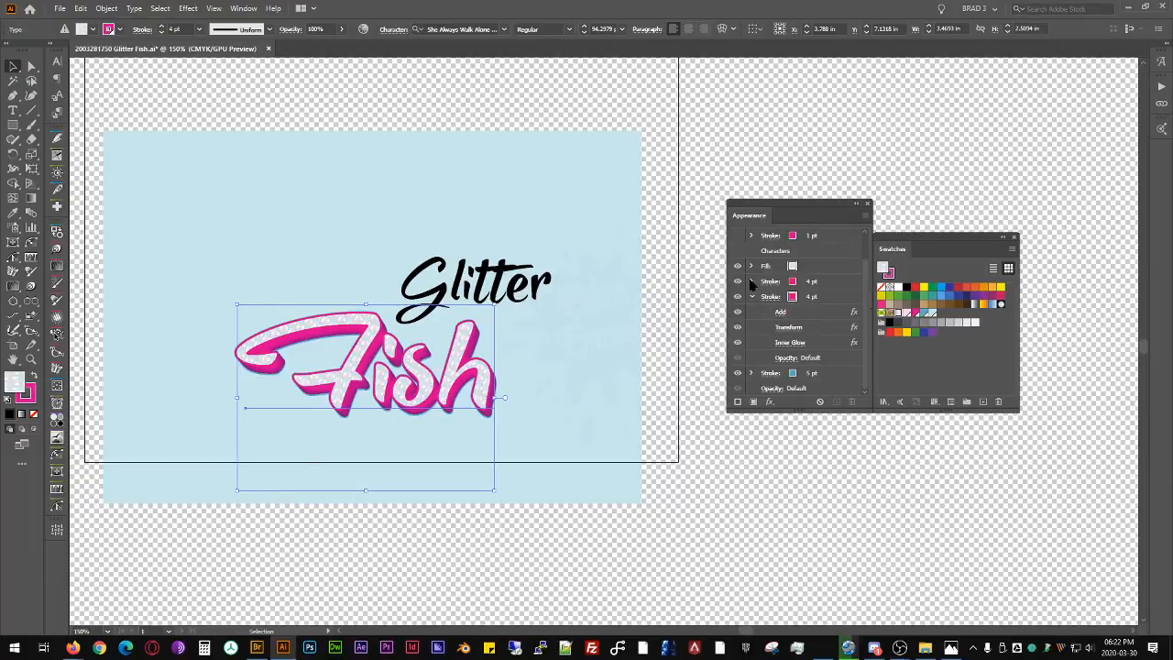
pyautogui.hotkey('shift', 'F5')
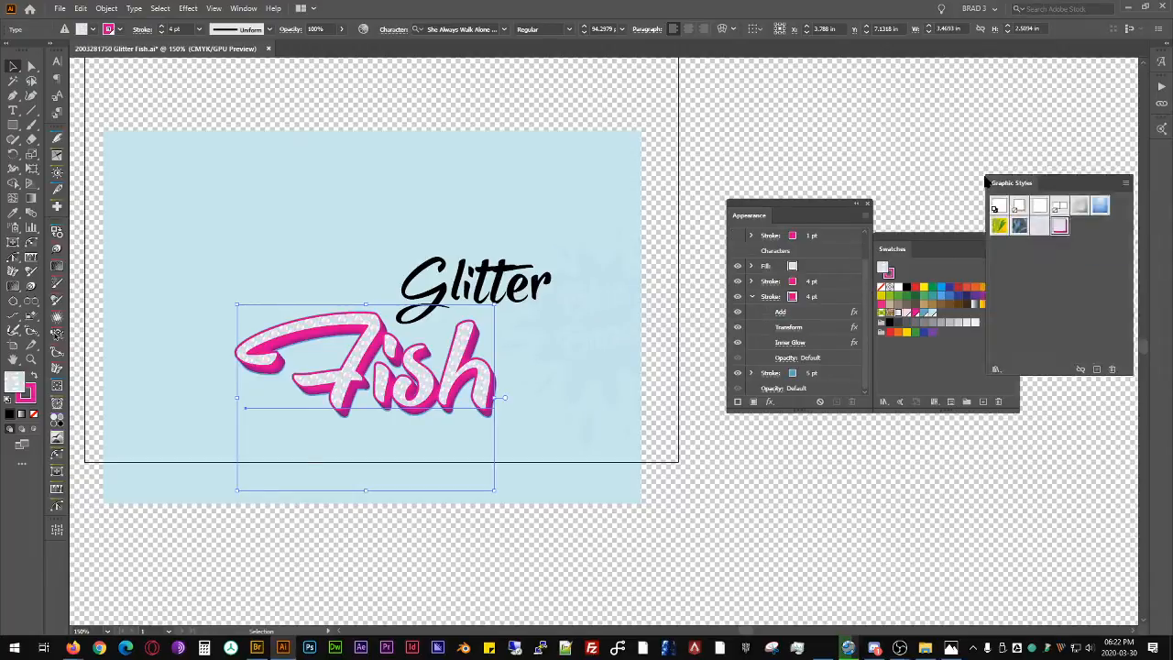
pyautogui.moveTo(990, 181); pyautogui.dragTo(556, 222)
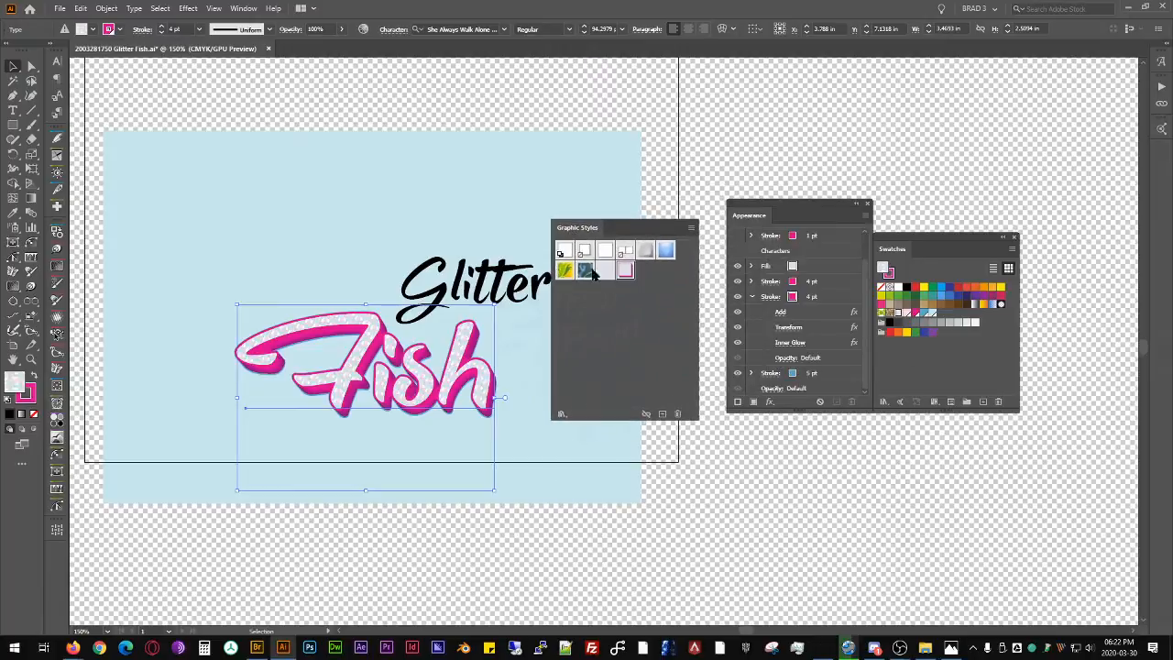
pyautogui.click(686, 180)
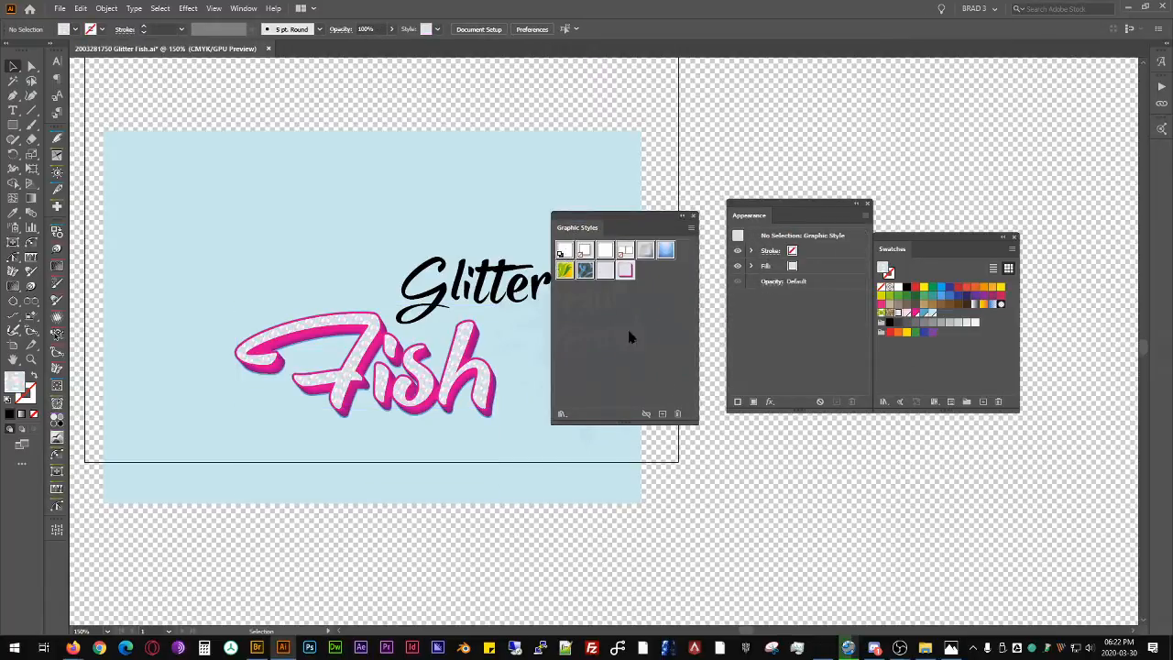
pyautogui.click(677, 413)
pyautogui.click(578, 343)
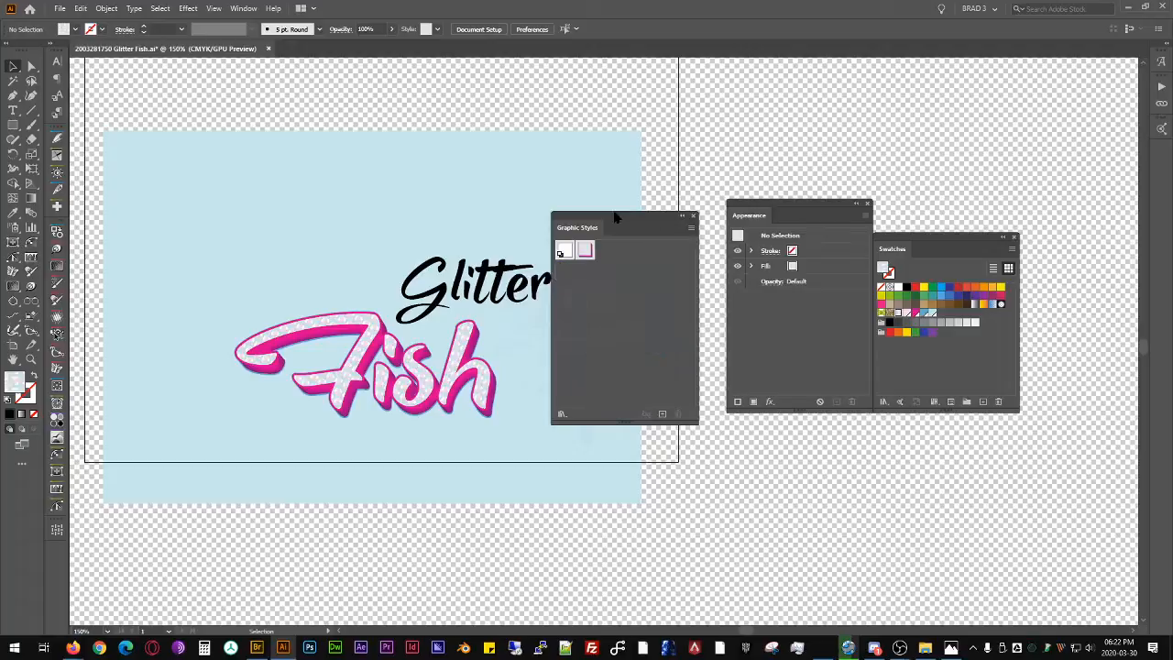
# Step: Group Graphic Styles with Appearance and move the combined group beside the light blue background
pyautogui.moveTo(607, 216); pyautogui.dragTo(794, 401)
pyautogui.moveTo(798, 213); pyautogui.dragTo(698, 110)
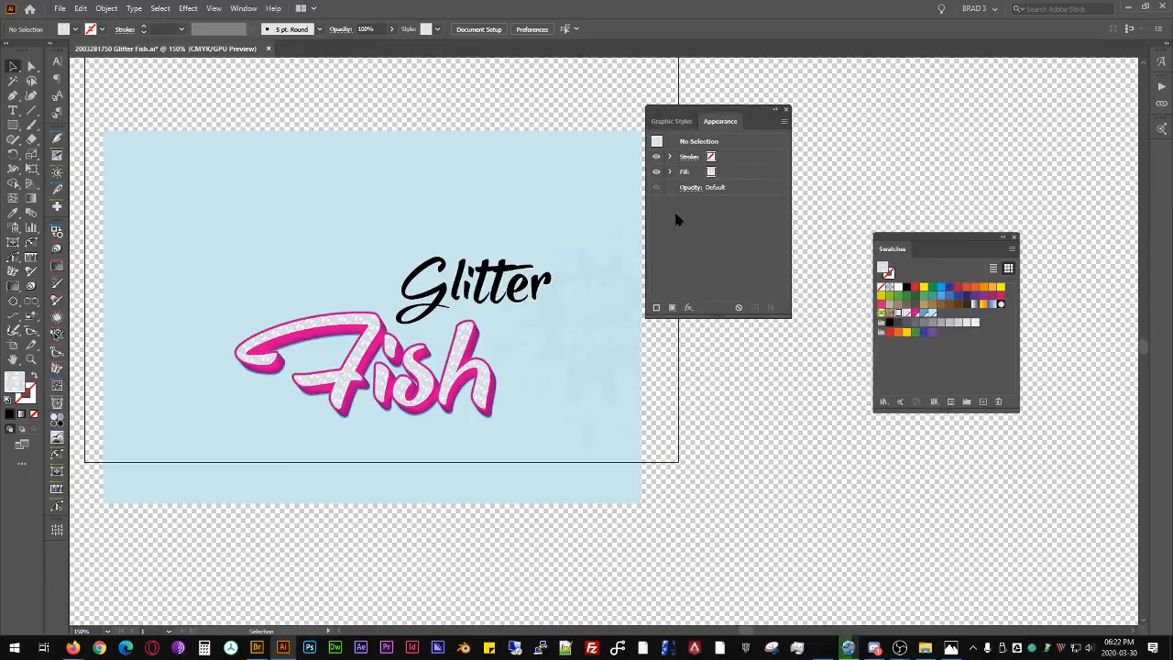
# Step: Show the graphic styles, select the Fish lettering and check the corner, stroke and effect scaling options in the general preferences
pyautogui.click(669, 121)
pyautogui.moveTo(679, 144); pyautogui.dragTo(385, 349)
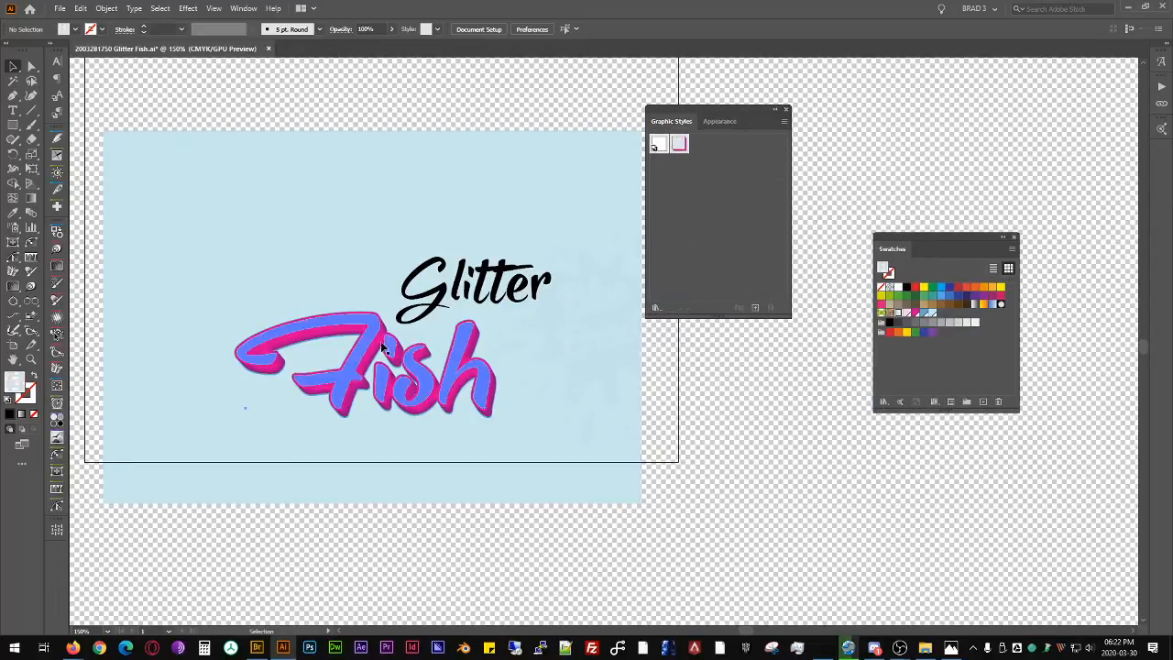
pyautogui.click(387, 348)
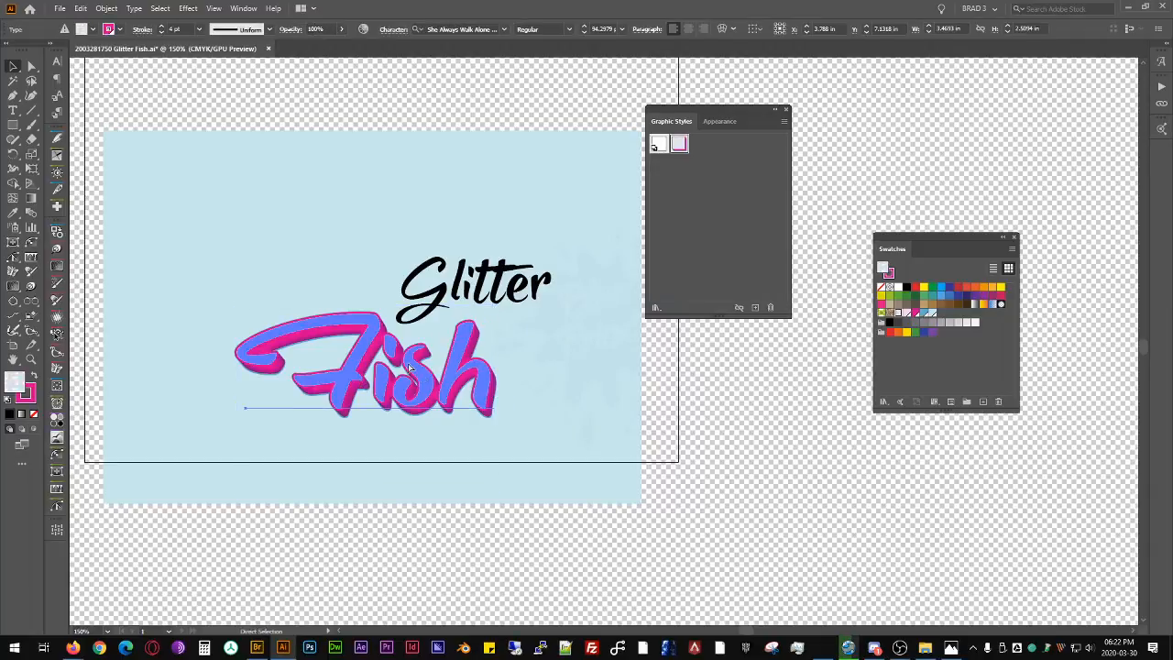
pyautogui.hotkey('ctrl', 'k')
pyautogui.click(712, 279)
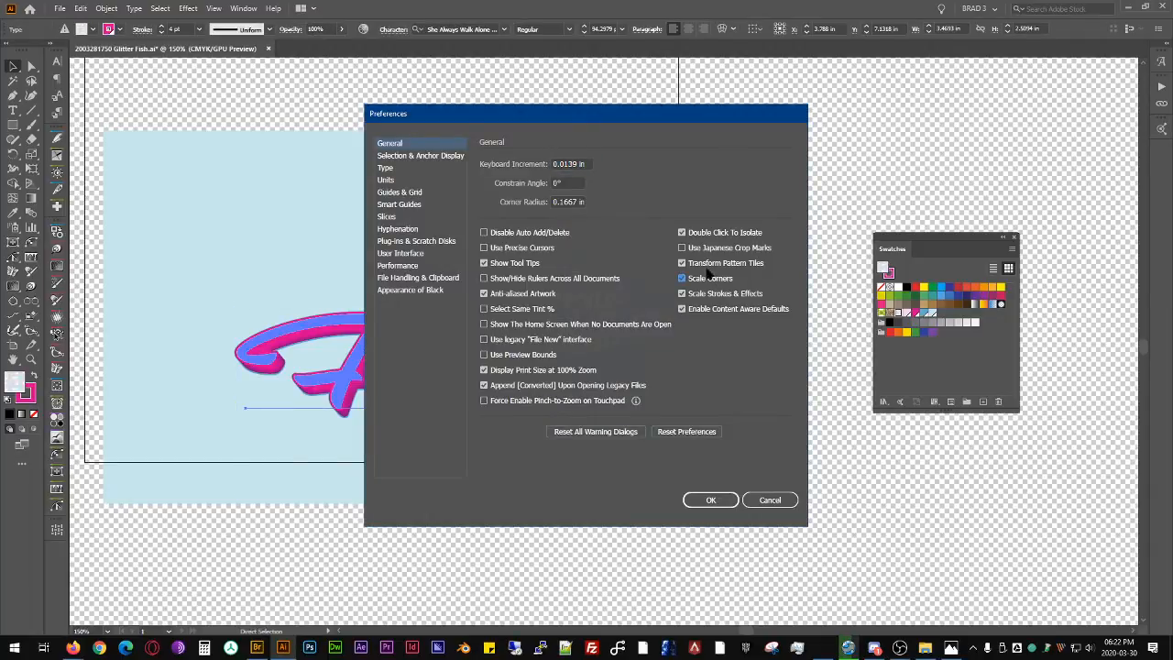
pyautogui.click(710, 500)
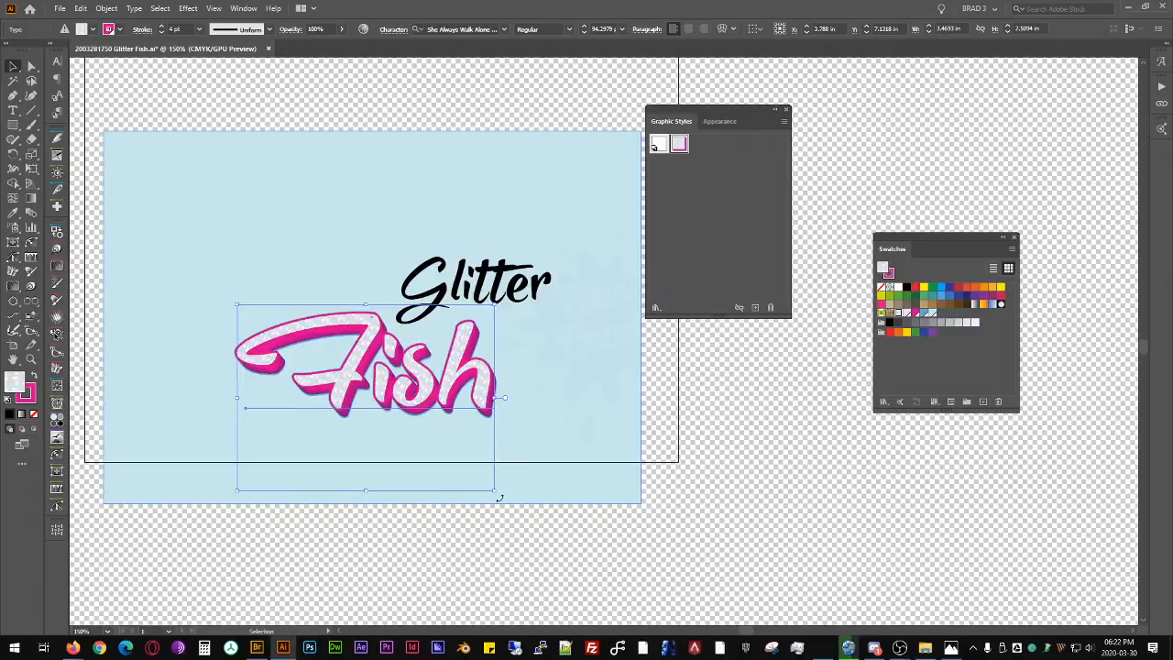
# Step: Save a new graphic style from a duplicate of the Fish lettering enlarged to about 7.25 by 5.24 in
pyautogui.moveTo(459, 394); pyautogui.dragTo(773, 479)
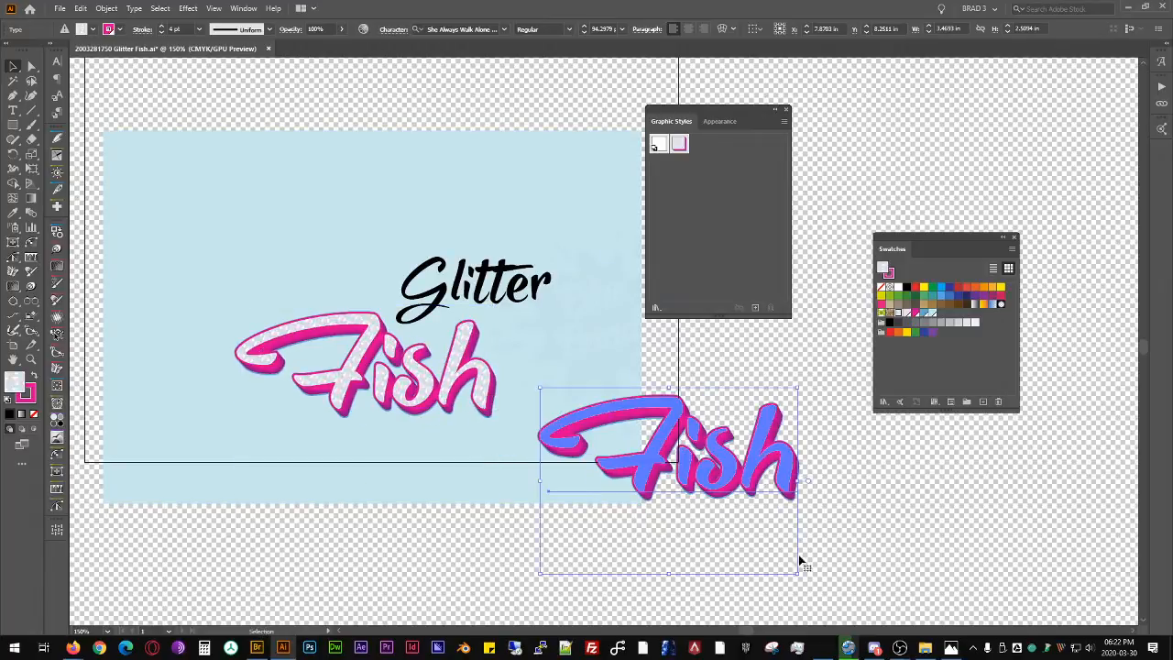
pyautogui.moveTo(797, 573); pyautogui.dragTo(848, 427)
pyautogui.press('space')
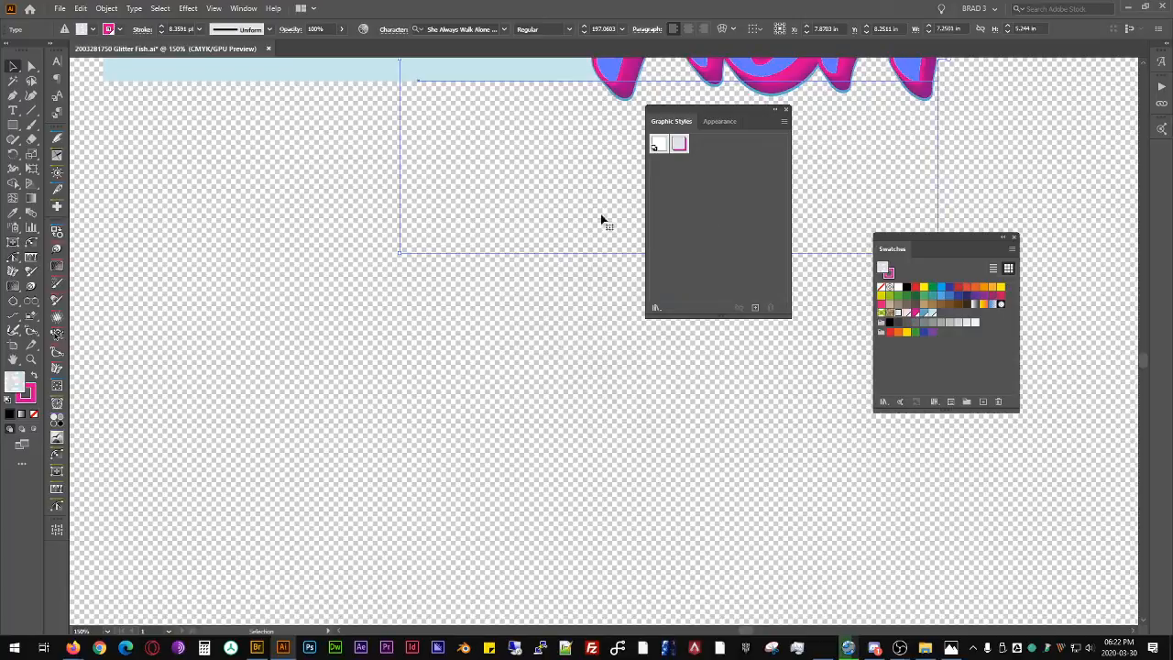
pyautogui.moveTo(602, 220); pyautogui.dragTo(532, 479)
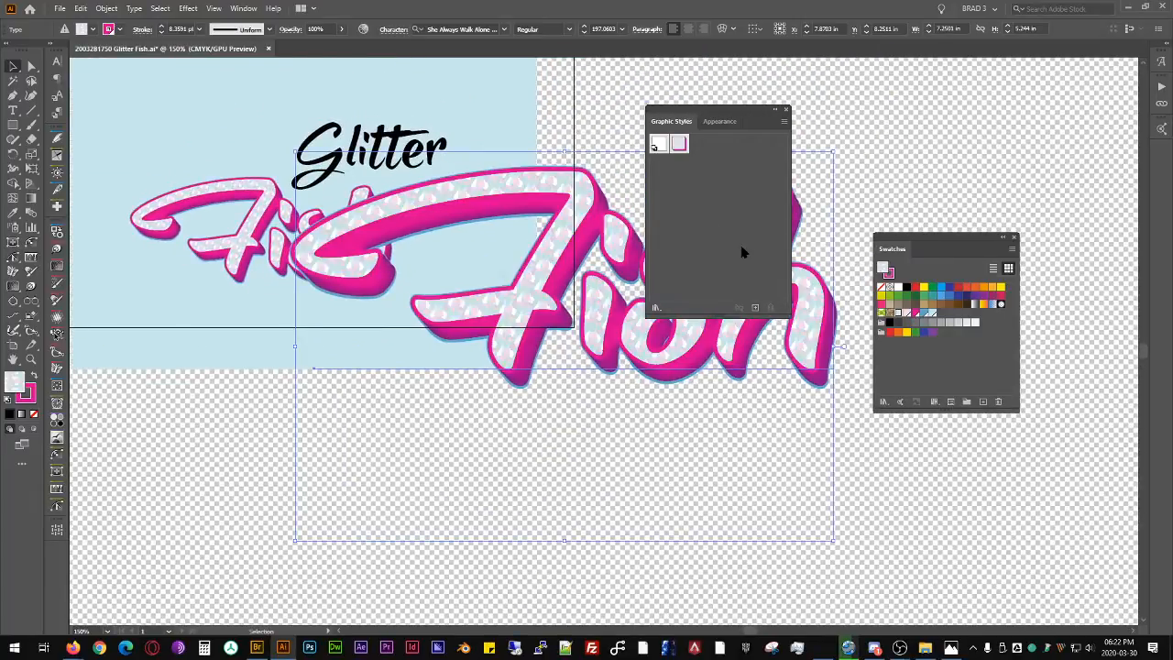
pyautogui.click(755, 307)
pyautogui.click(853, 157)
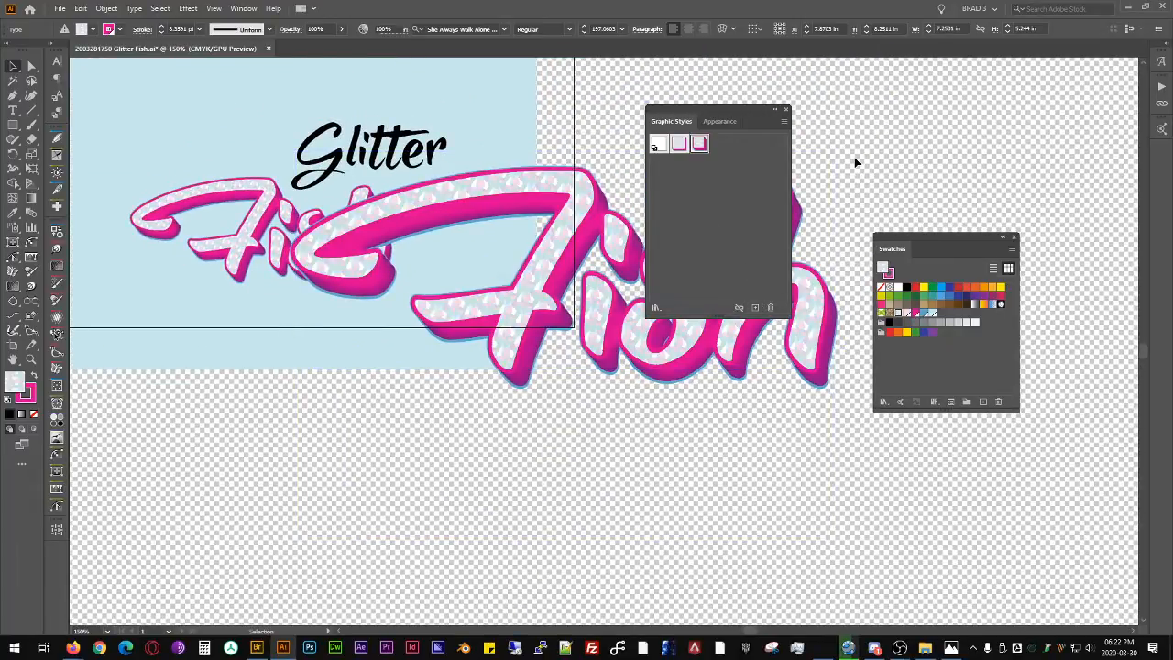
# Step: Enlarge the Fish copy to about 28.4 by 20.6 in, save its look as another graphic style and delete the copy
pyautogui.click(529, 279)
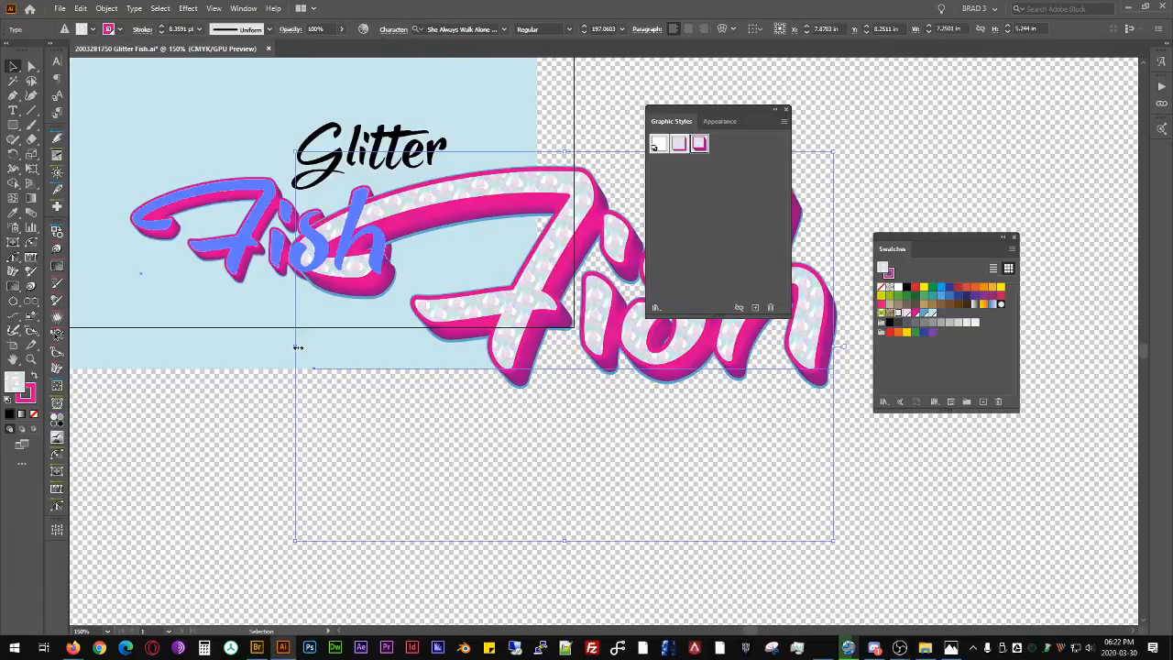
pyautogui.moveTo(295, 346); pyautogui.dragTo(33, 302)
pyautogui.moveTo(108, 308); pyautogui.dragTo(140, 312)
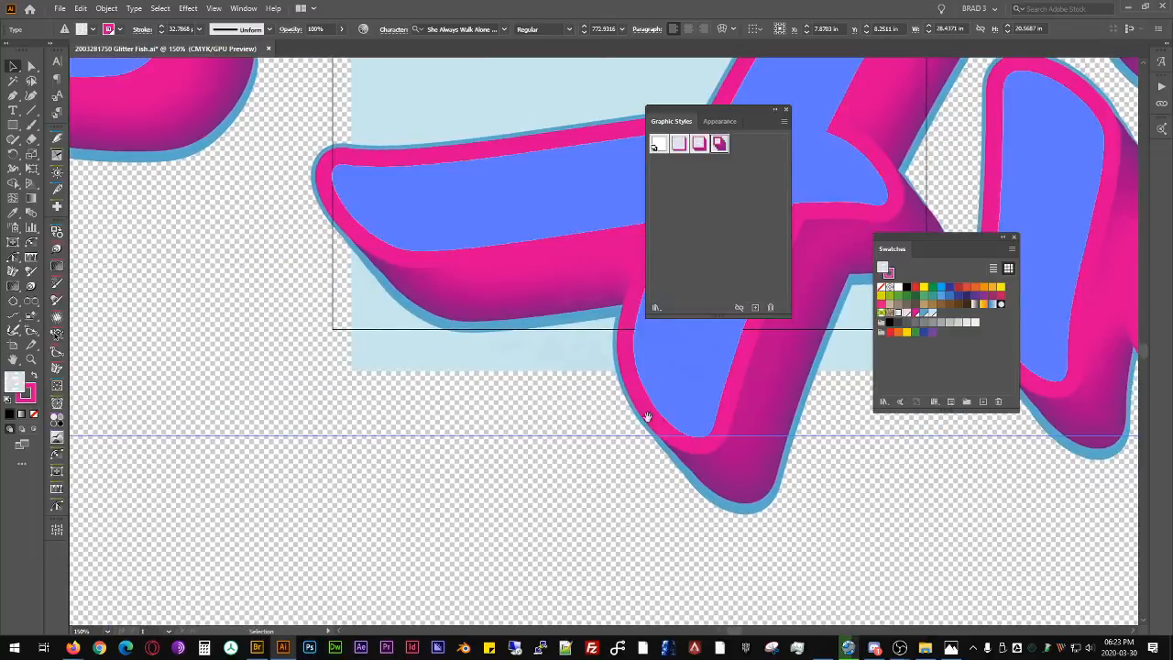
pyautogui.moveTo(646, 417); pyautogui.dragTo(529, 420)
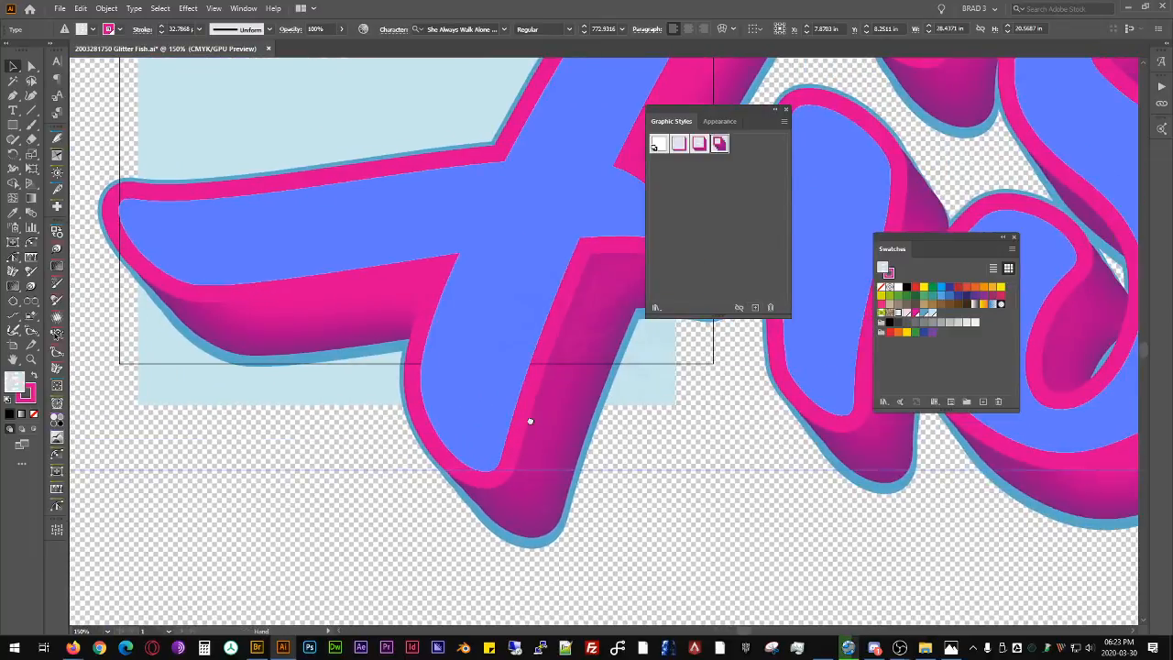
pyautogui.press('Delete')
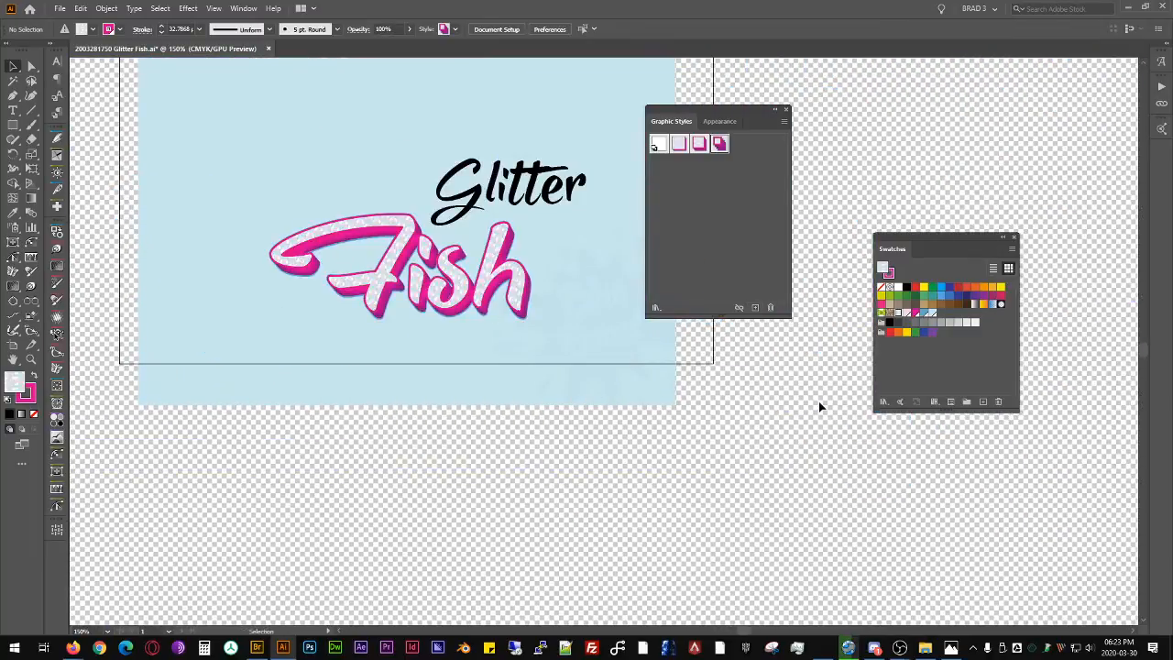
# Step: Select the light blue background rectangle and save its look as a graphic style
pyautogui.moveTo(692, 347); pyautogui.dragTo(708, 492)
pyautogui.click(564, 437)
pyautogui.click(733, 464)
pyautogui.moveTo(709, 492); pyautogui.dragTo(672, 276)
# Step: Move the background rectangle to the artboard's upper-left corner and stretch it to cover the artboard at 8 by 8 in
pyautogui.scroll(-2, 435, 260)
pyautogui.moveTo(367, 175); pyautogui.dragTo(451, 298)
pyautogui.moveTo(402, 313); pyautogui.dragTo(419, 210)
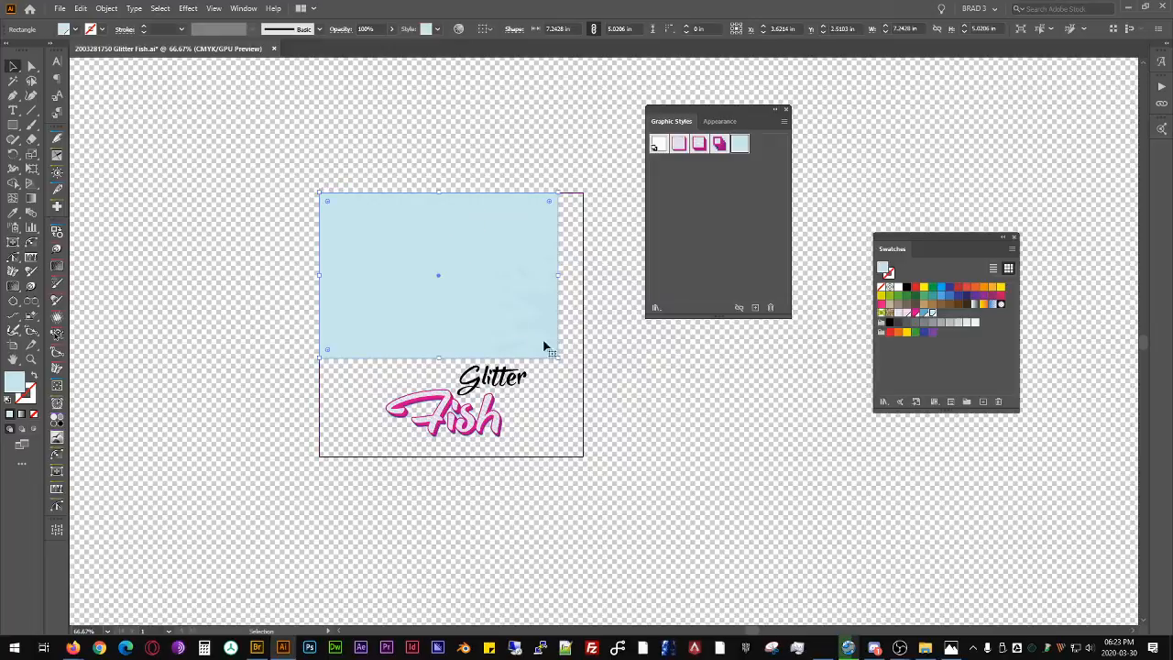
pyautogui.moveTo(558, 359); pyautogui.dragTo(582, 457)
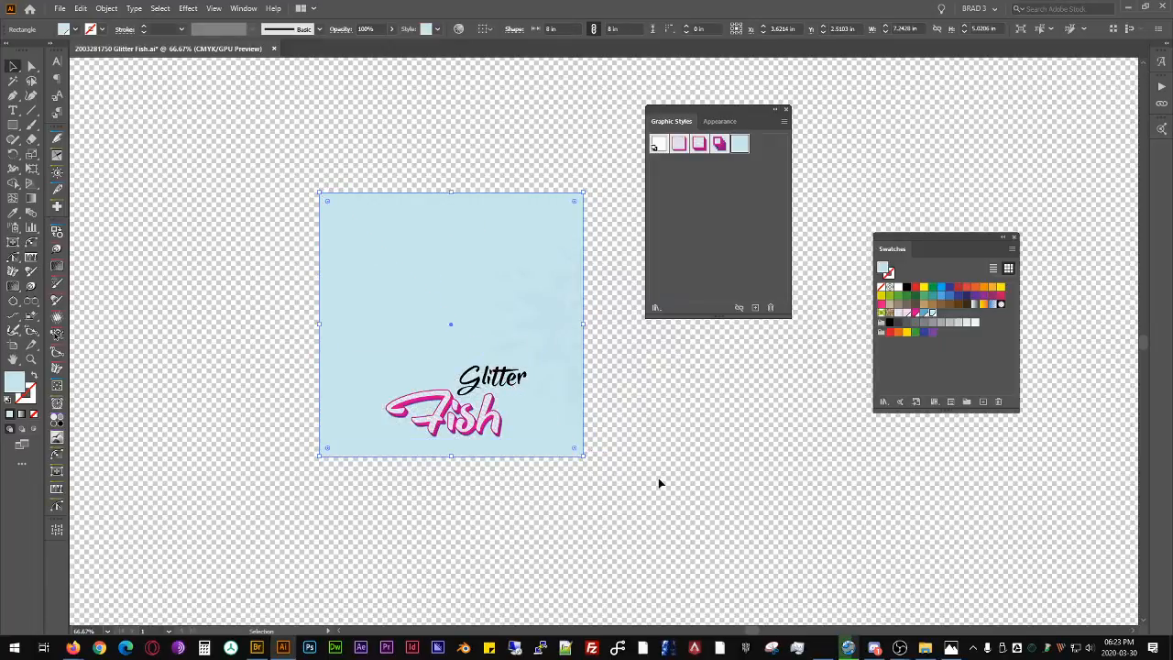
pyautogui.click(658, 477)
pyautogui.click(542, 235)
pyautogui.press('Delete')
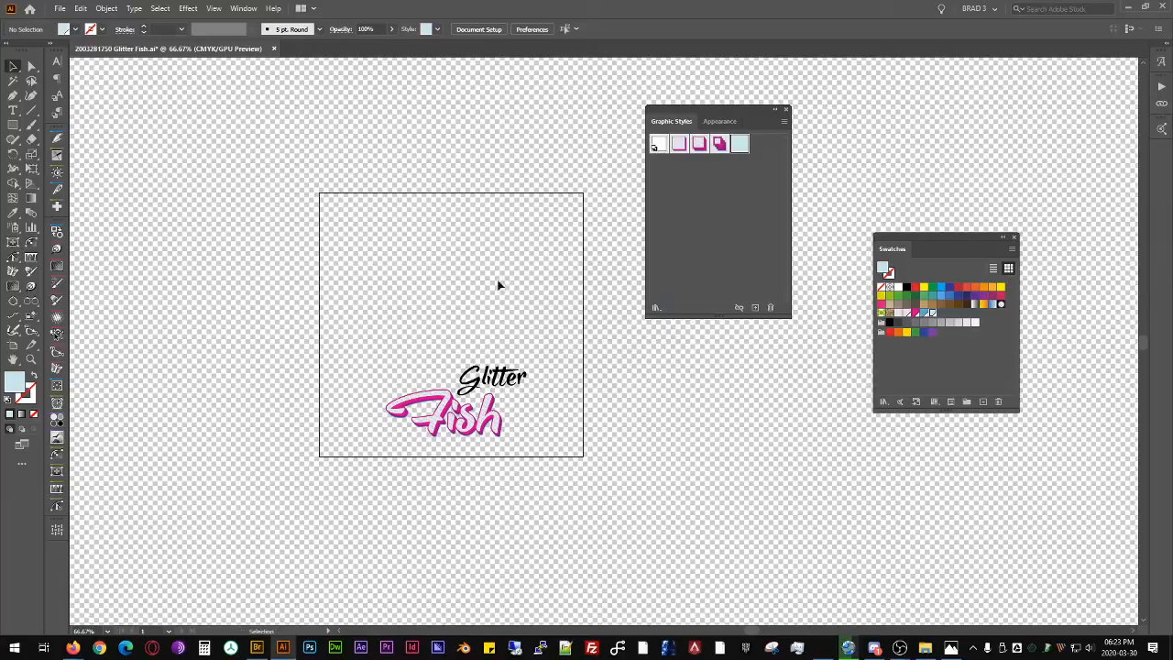
pyautogui.hotkey('ctrl', 'v')
pyautogui.moveTo(536, 295); pyautogui.dragTo(445, 283)
pyautogui.click(691, 445)
pyautogui.hotkey('ctrl', '0')
# Step: Move the Glitter and Fish lettering to the artboard's upper area and enlarge them together until Fish is about 5.58 in wide
pyautogui.click(454, 411)
pyautogui.moveTo(454, 411); pyautogui.dragTo(447, 457)
pyautogui.keyDown('shift'); pyautogui.click(595, 413); pyautogui.keyUp('shift')
pyautogui.scroll(-2, 600, 410)
pyautogui.moveTo(616, 421); pyautogui.dragTo(566, 261)
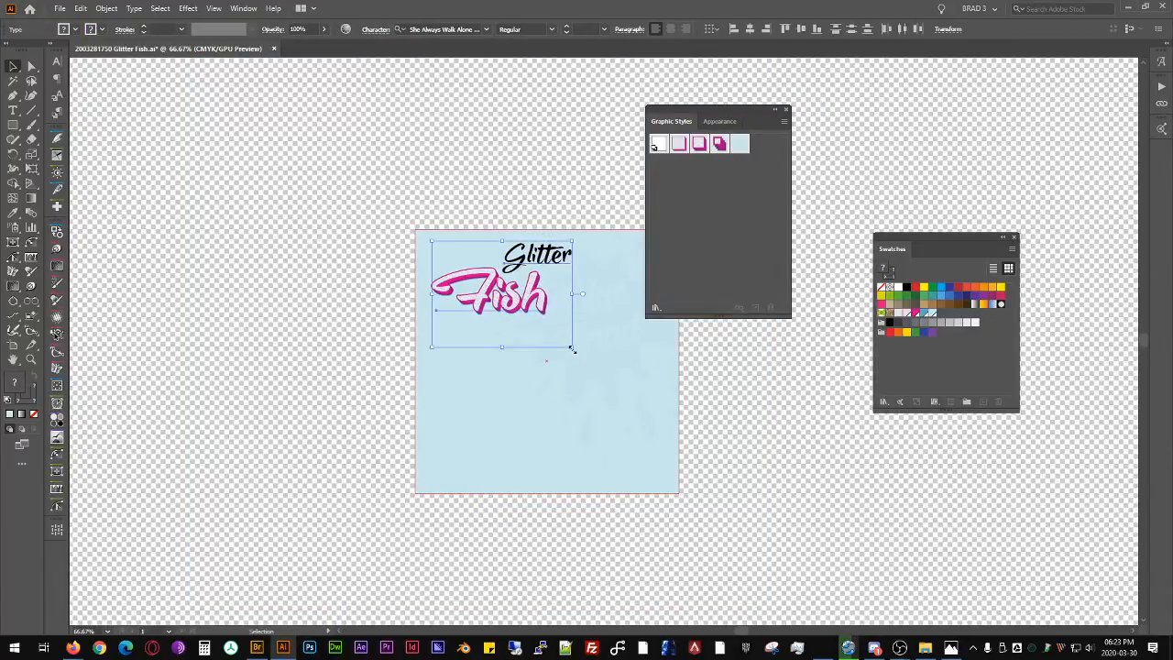
pyautogui.moveTo(571, 349); pyautogui.dragTo(672, 414)
# Step: Apply the thinnest pink-edged graphic style, with its 4 pt stroke, to the enlarged Fish lettering and deselect it
pyautogui.scroll(2, 604, 350)
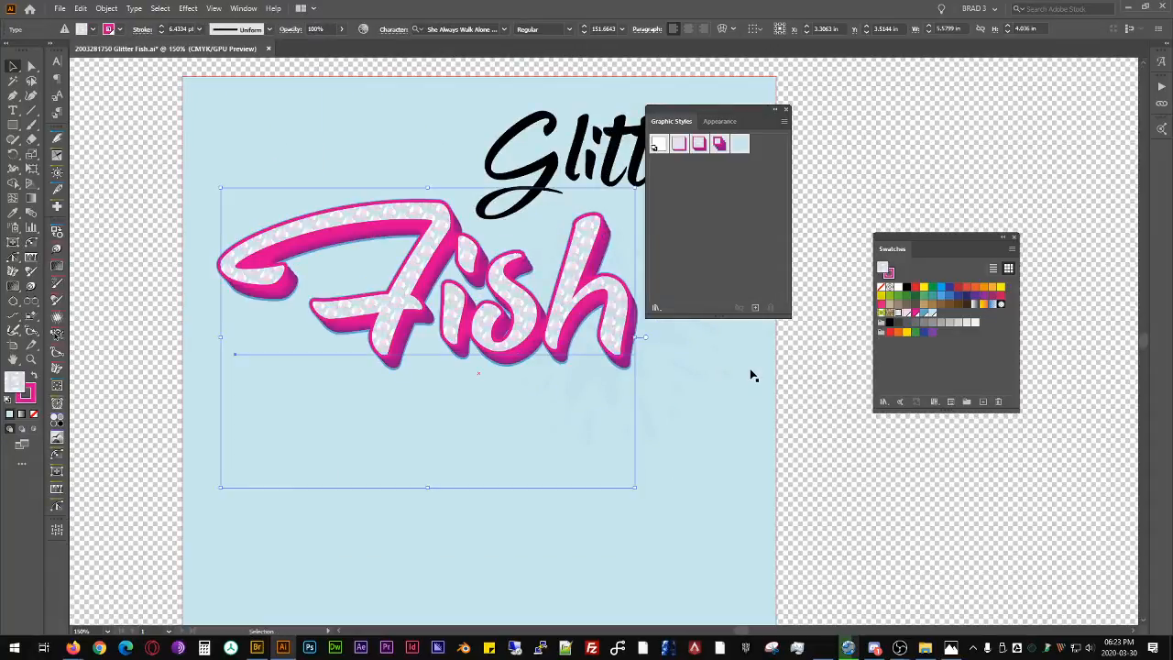
pyautogui.click(684, 146)
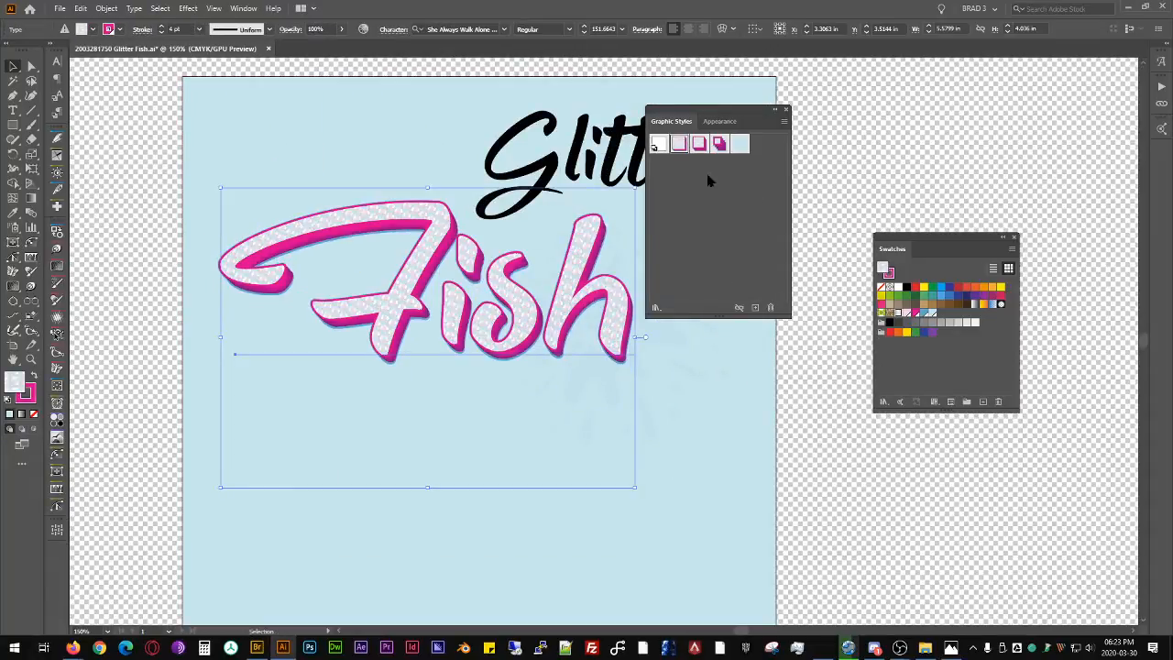
pyautogui.click(842, 487)
pyautogui.moveTo(770, 444); pyautogui.dragTo(542, 385)
pyautogui.scroll(-2, 702, 419)
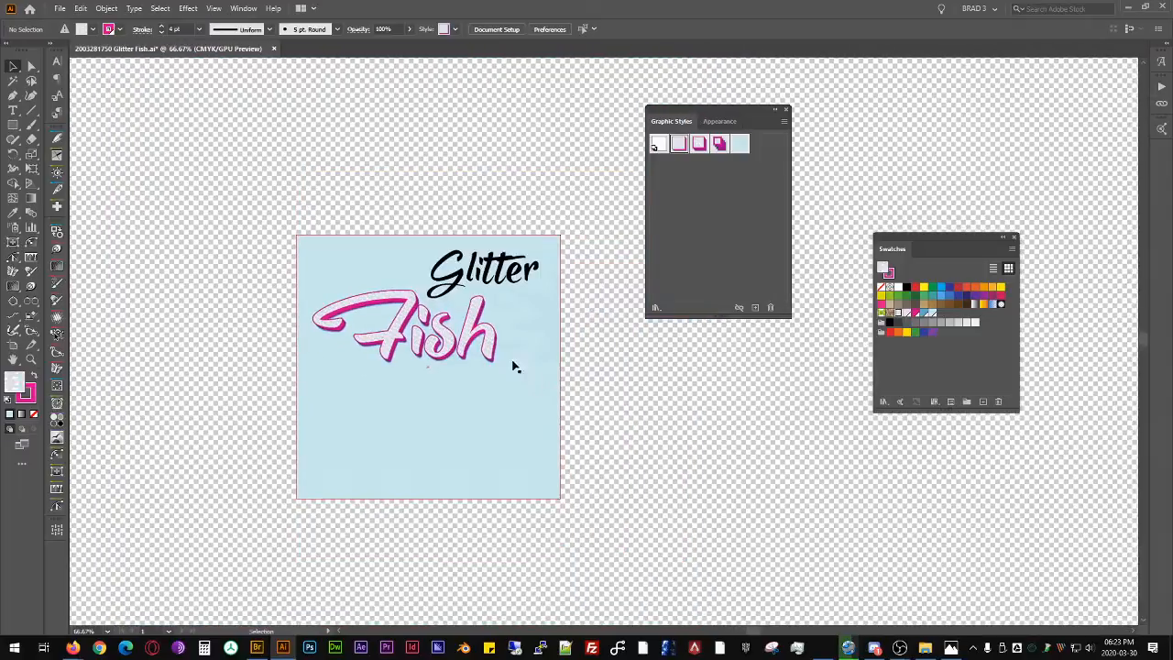
# Step: Try the deepest pink graphic style on the Fish lettering, settle on the medium-depth one and deselect it
pyautogui.click(490, 346)
pyautogui.click(699, 144)
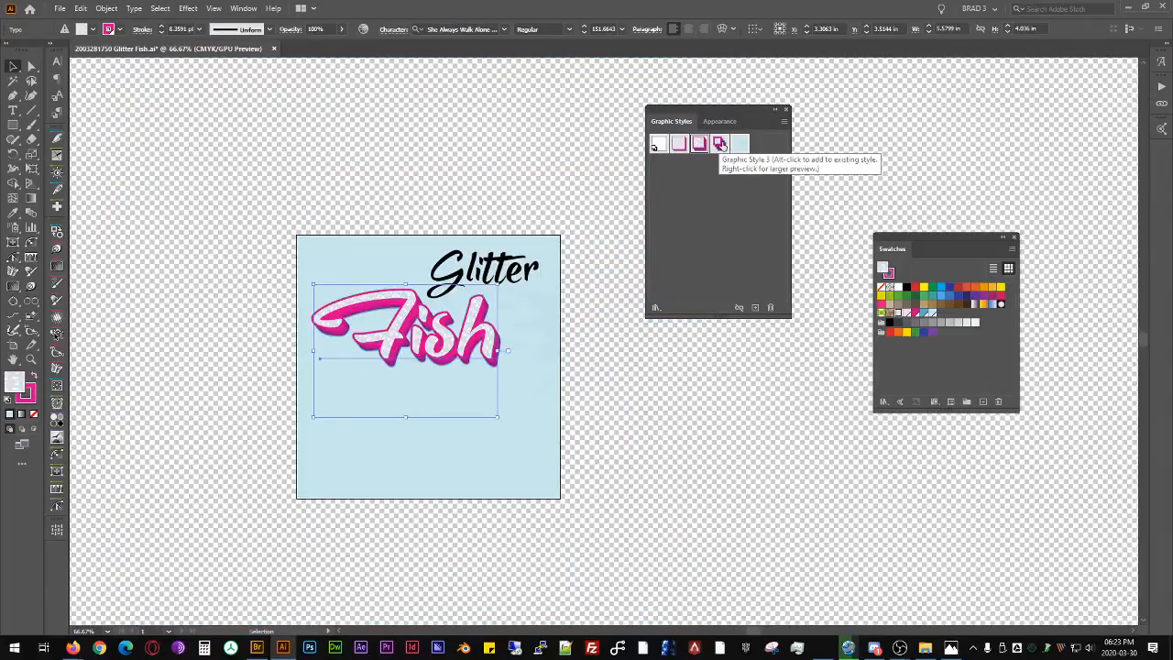
pyautogui.click(719, 144)
pyautogui.click(698, 144)
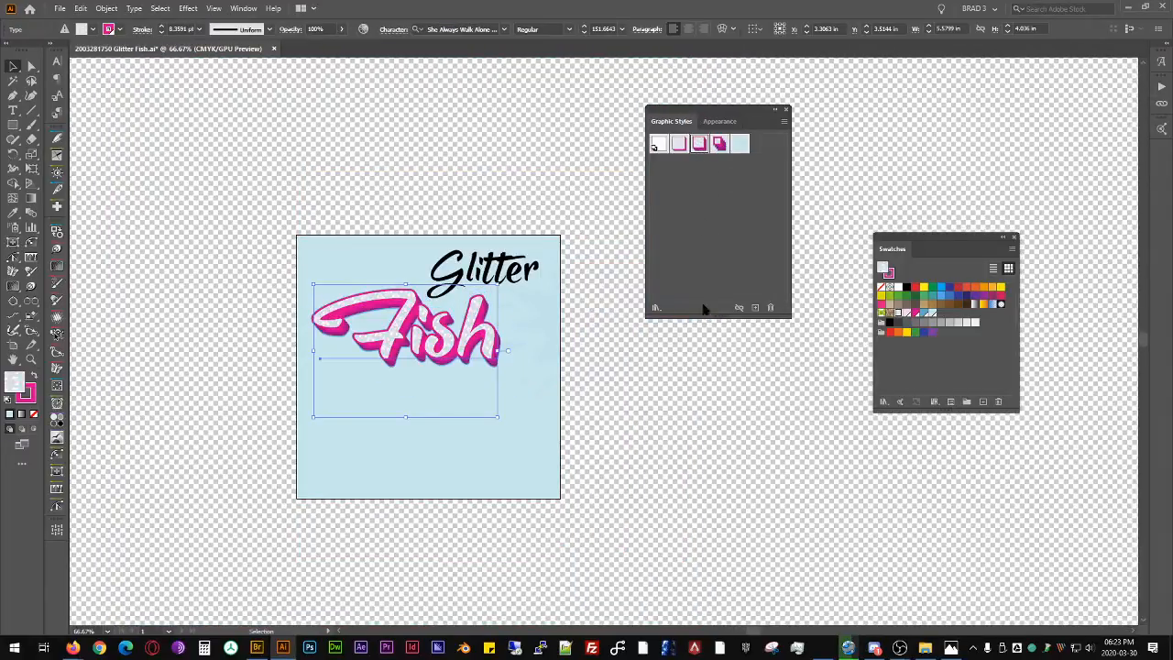
pyautogui.click(678, 448)
# Step: Apply Graphic Style 2, the thin pink-edged style, to the Glitter lettering and deselect it
pyautogui.scroll(1, 458, 346)
pyautogui.click(472, 351)
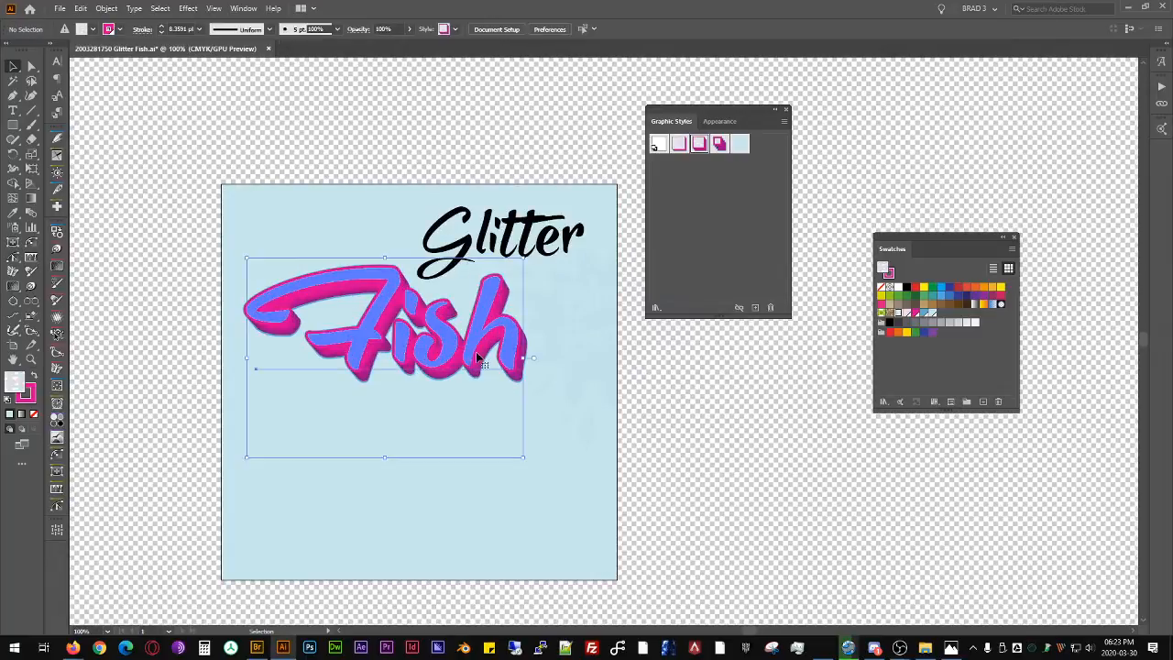
pyautogui.click(678, 144)
pyautogui.click(504, 240)
pyautogui.click(675, 144)
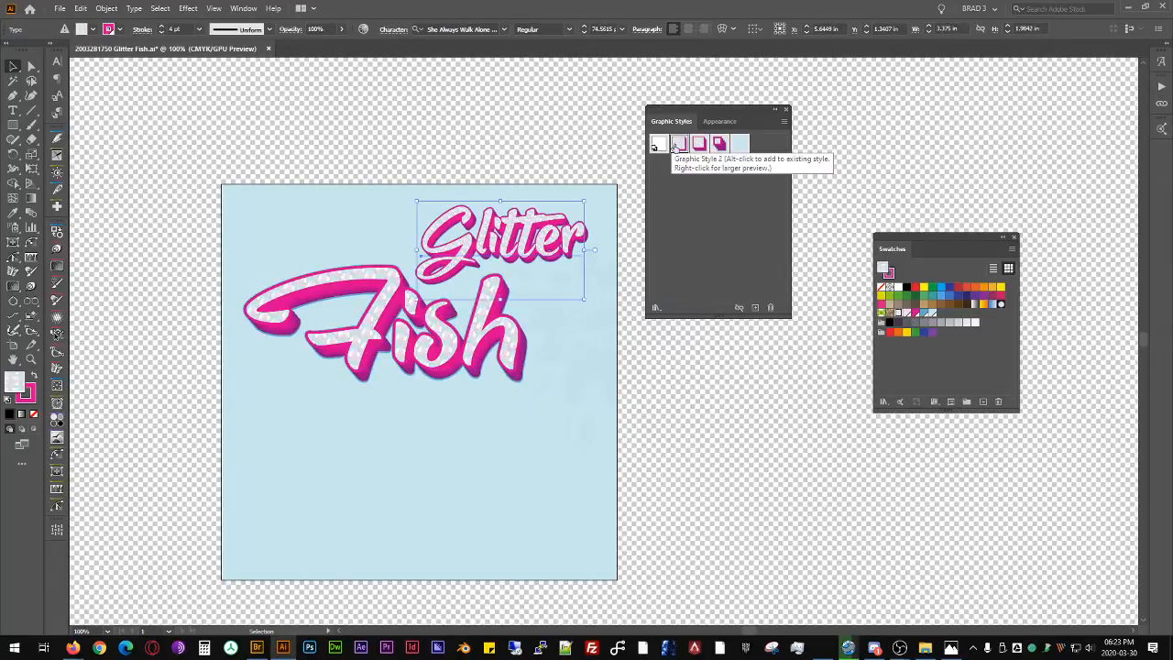
pyautogui.click(744, 365)
# Step: Display the Glitter lettering's appearance attributes and extend the panel so the whole list fits
pyautogui.scroll(1, 506, 222)
pyautogui.click(522, 243)
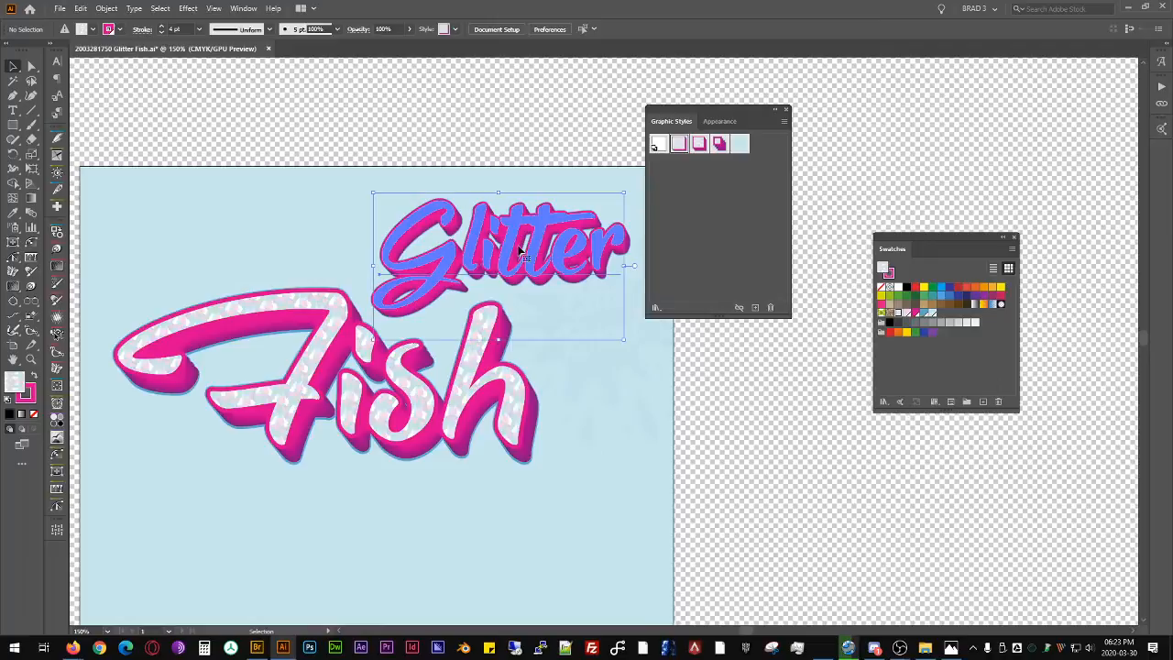
pyautogui.click(719, 121)
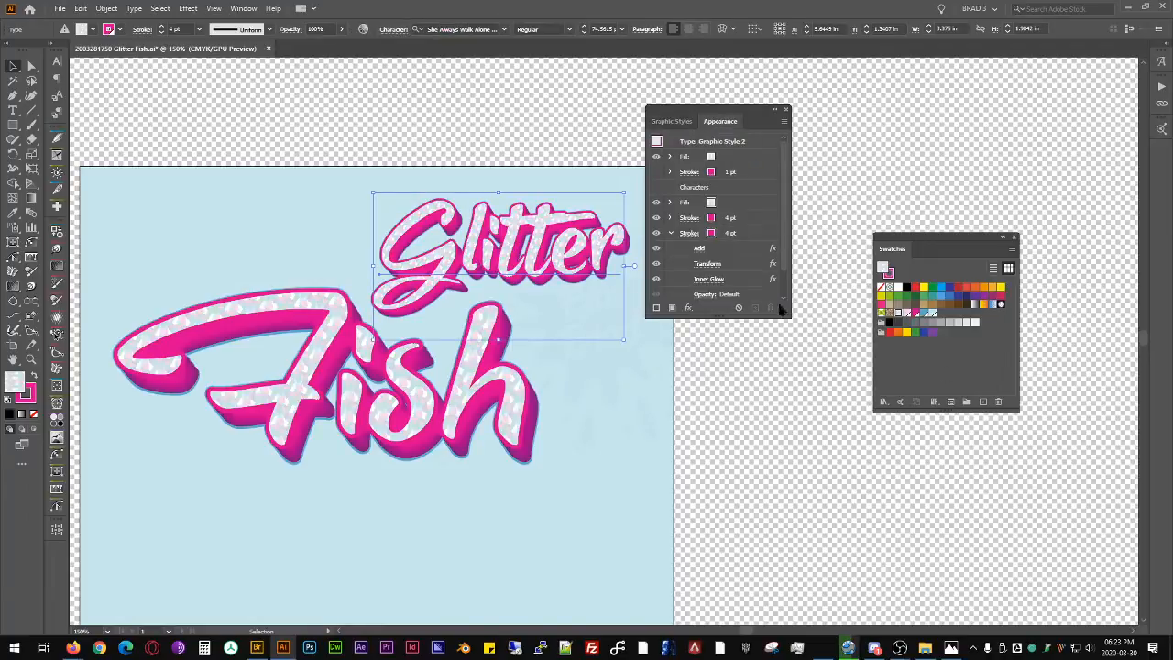
pyautogui.moveTo(765, 314); pyautogui.dragTo(763, 500)
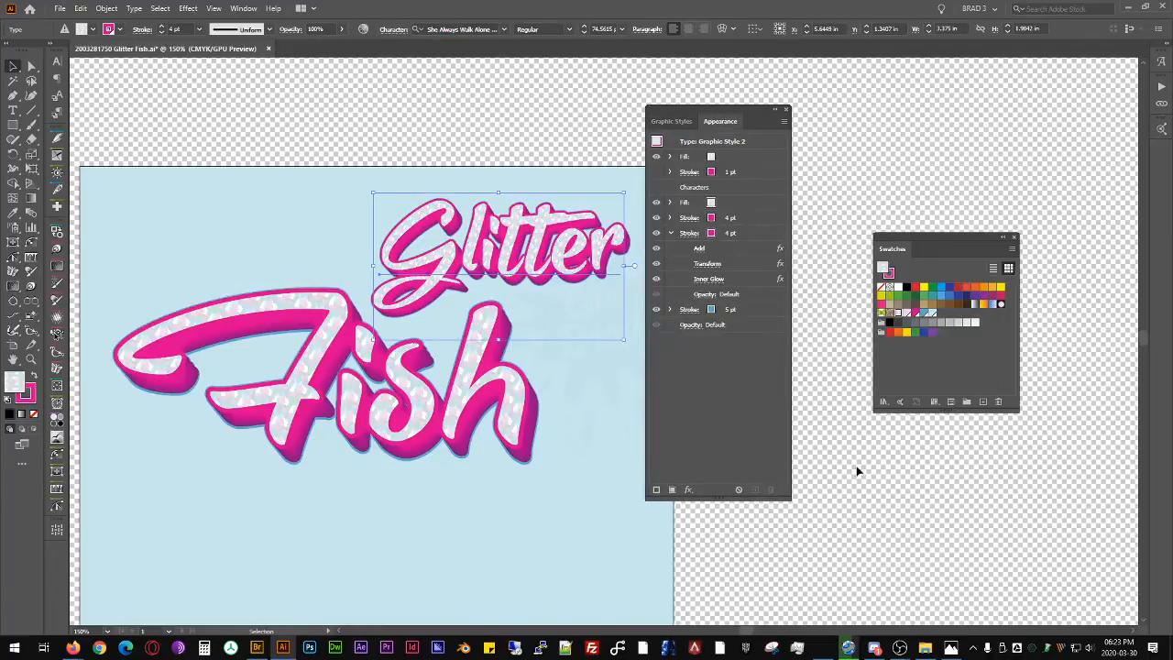
pyautogui.click(851, 436)
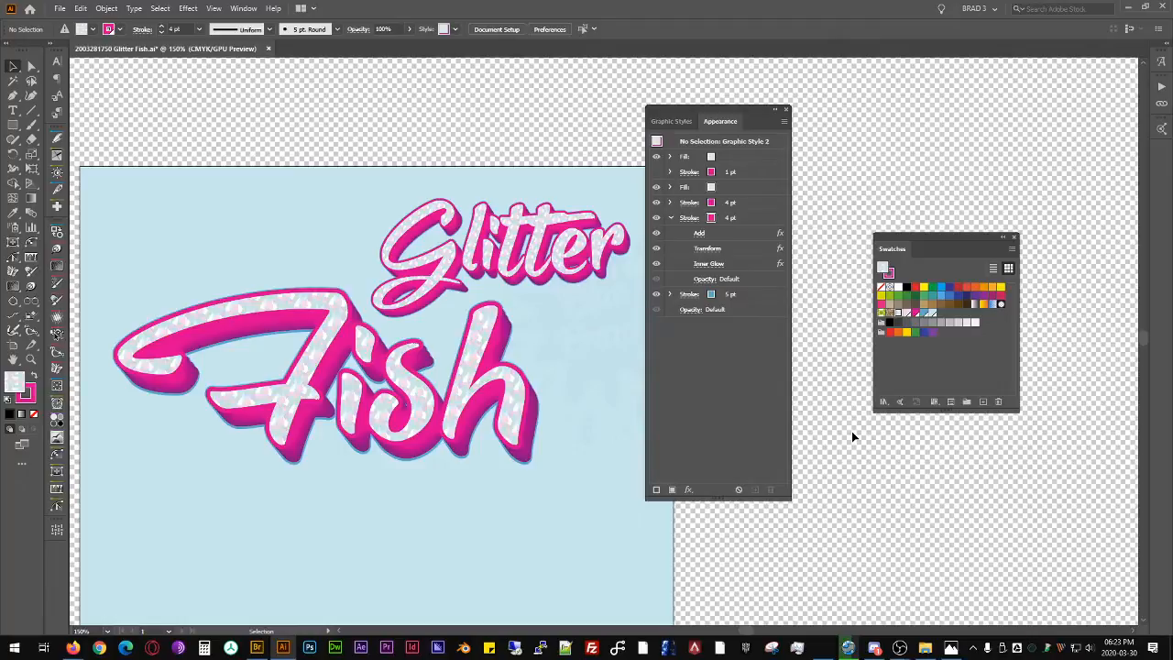
# Step: Recolour Glitter's 4 pt extrusion stroke, the one with the Transform and Inner Glow effects, with a dark violet swatch
pyautogui.click(605, 260)
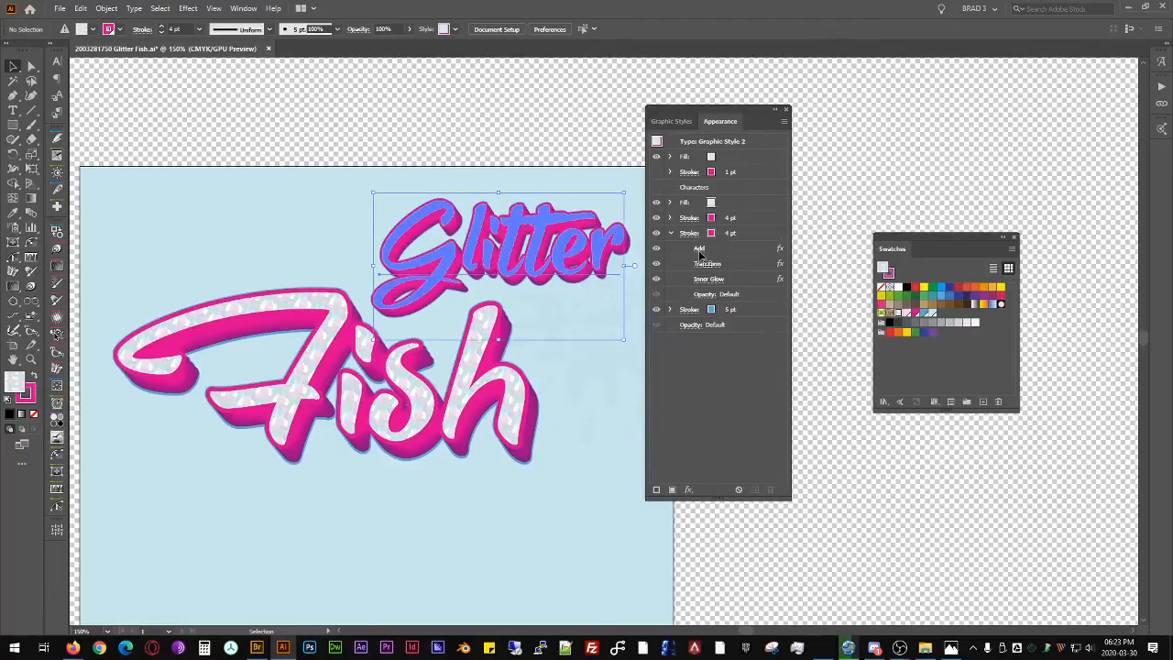
pyautogui.click(710, 235)
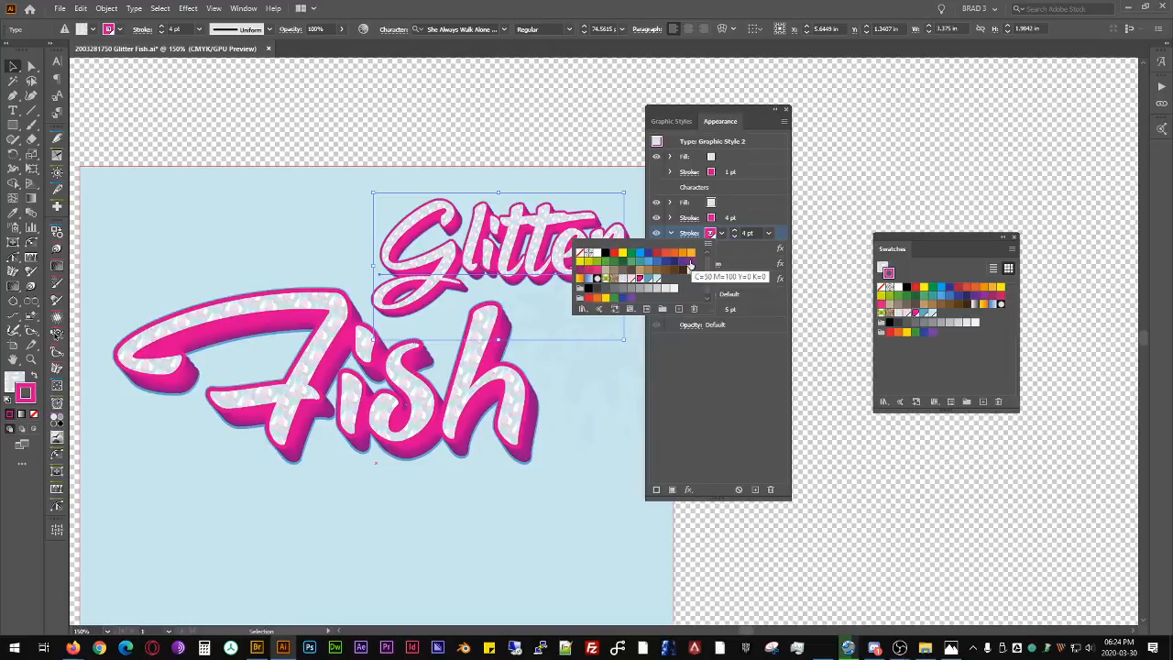
pyautogui.click(682, 263)
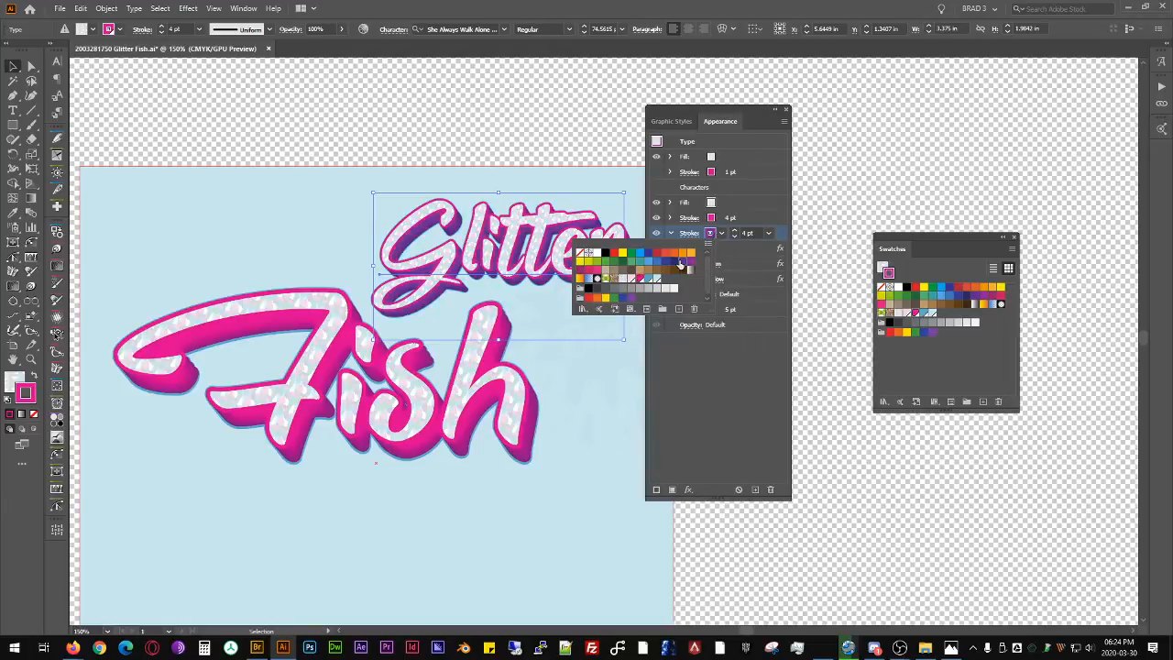
pyautogui.click(765, 219)
# Step: Recolour Glitter's hidden 1 pt stroke and its front 4 pt outline stroke with the purple swatch
pyautogui.click(711, 172)
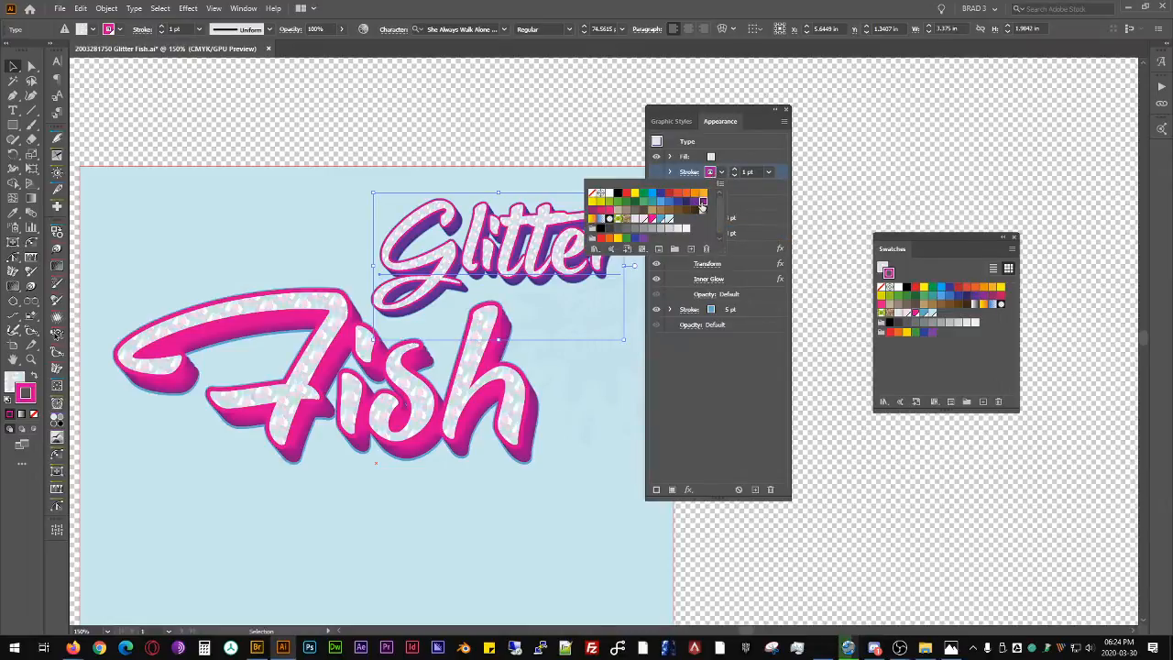
pyautogui.click(702, 201)
pyautogui.click(711, 219)
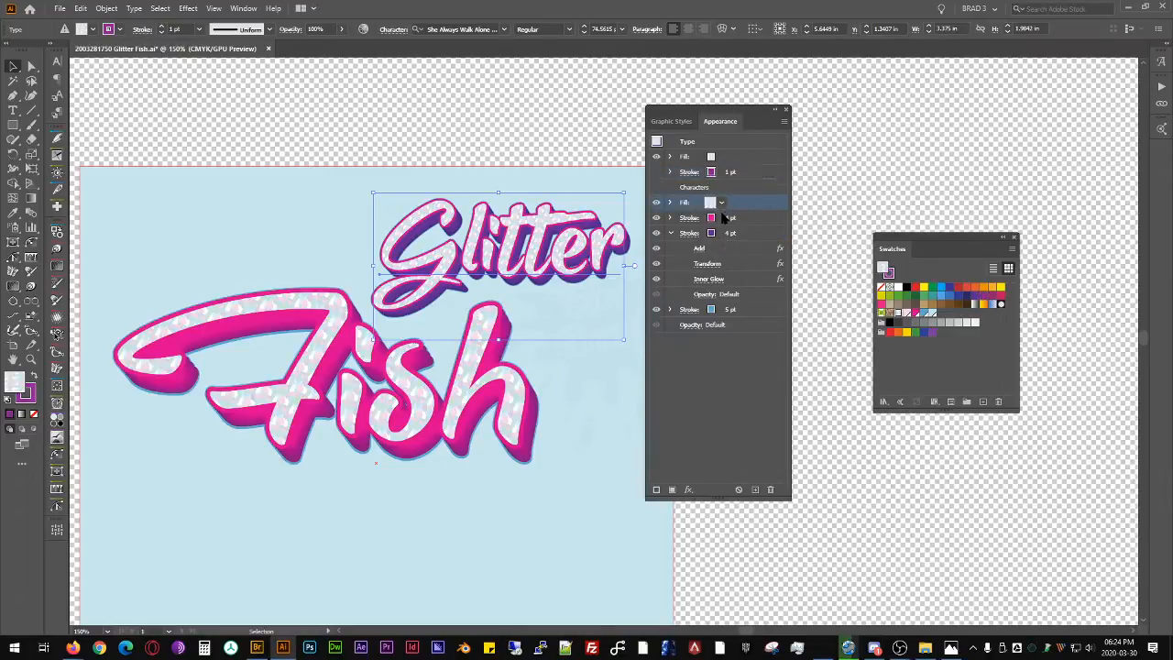
pyautogui.click(712, 219)
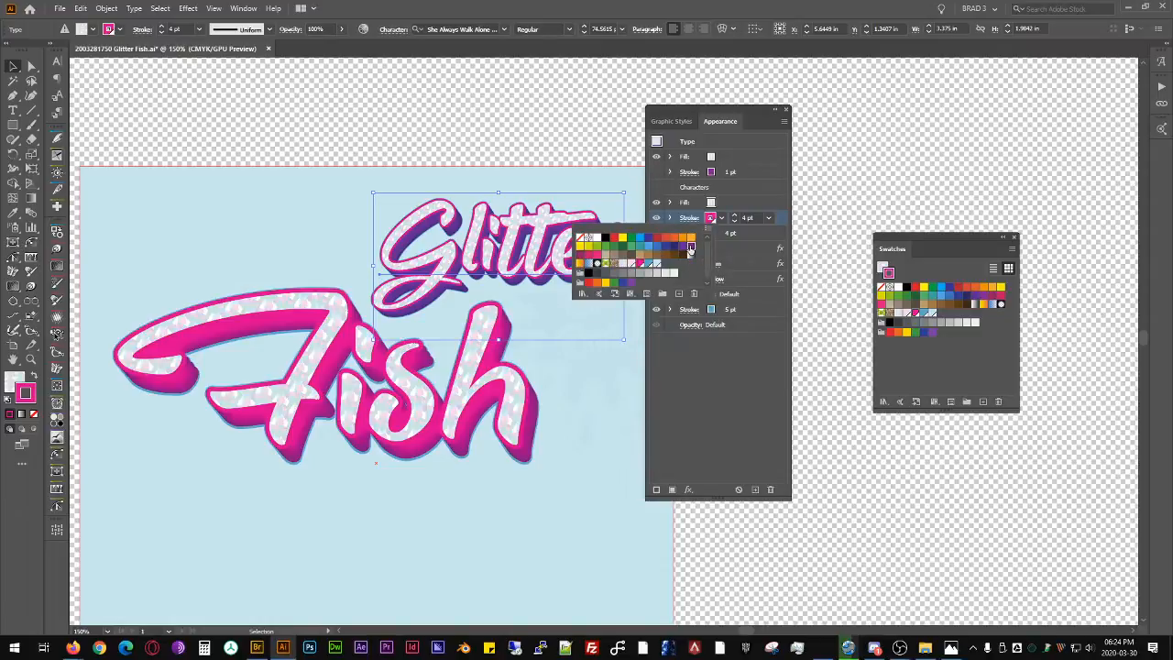
# Step: Delete the hidden 1 pt stroke from the Glitter lettering and deselect it
pyautogui.click(751, 178)
pyautogui.click(766, 180)
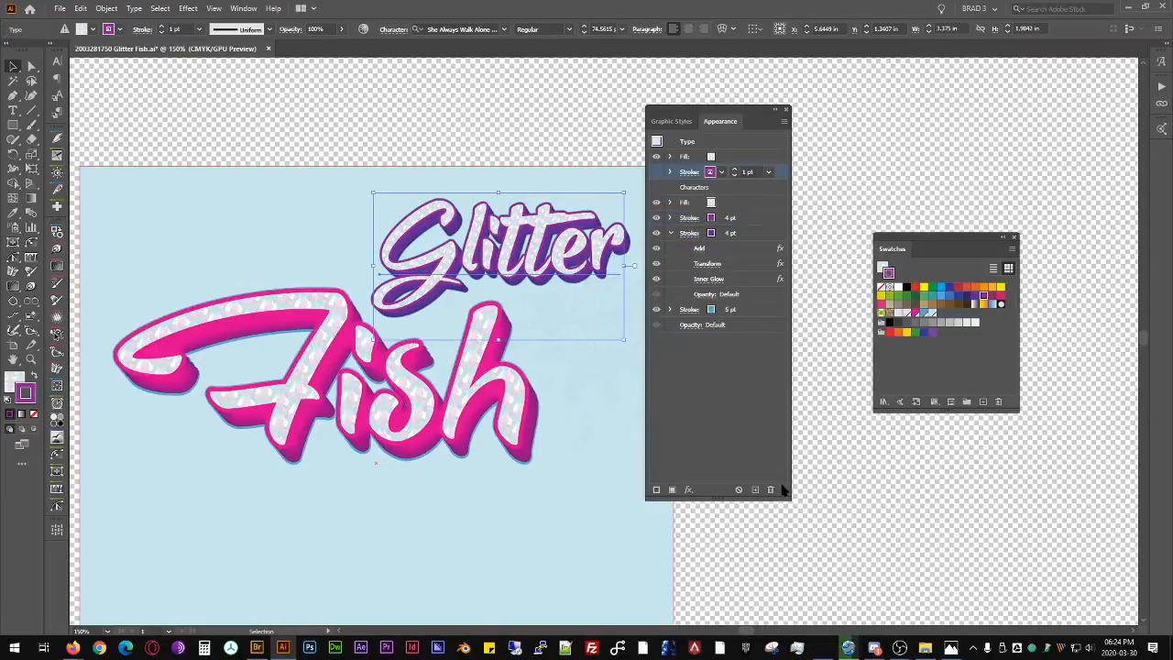
pyautogui.click(882, 496)
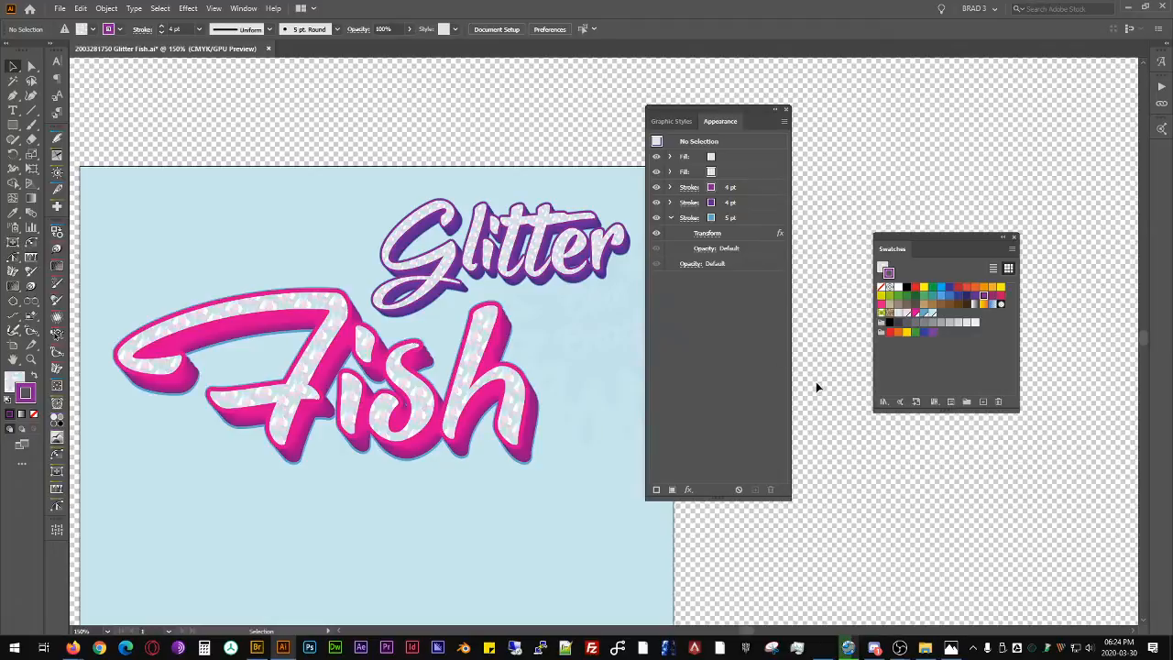
# Step: Duplicate Glitter's glitter-pattern fill, recolour the copy with the blue swatch, and move it to the front of the appearance stack
pyautogui.click(585, 284)
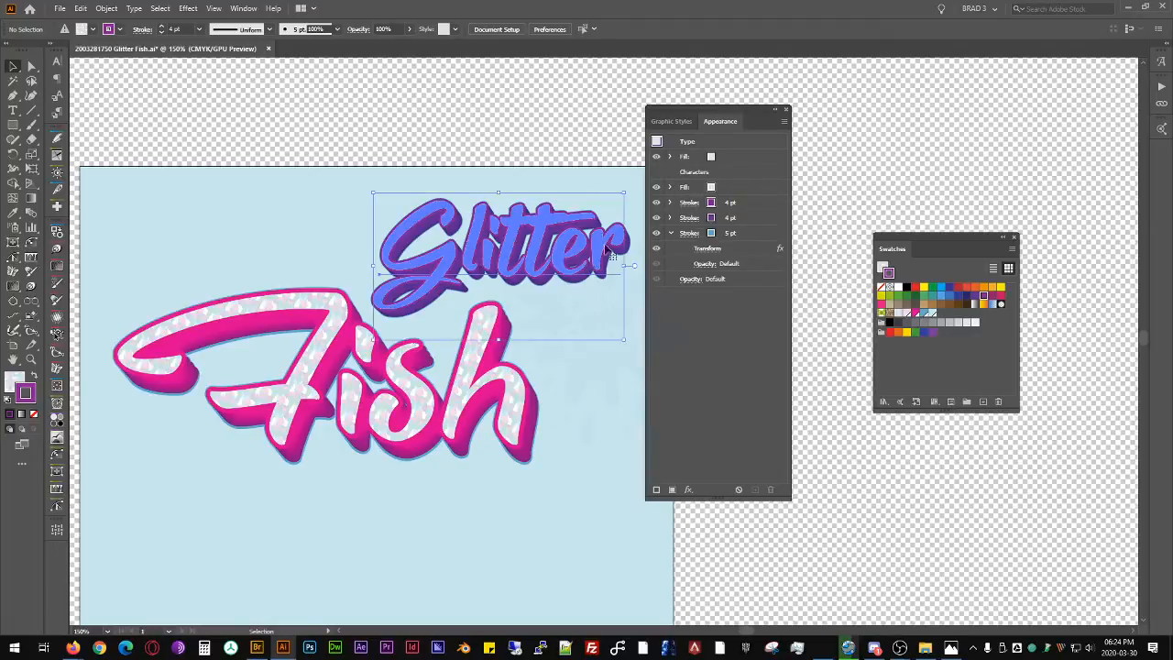
pyautogui.click(736, 189)
pyautogui.click(756, 491)
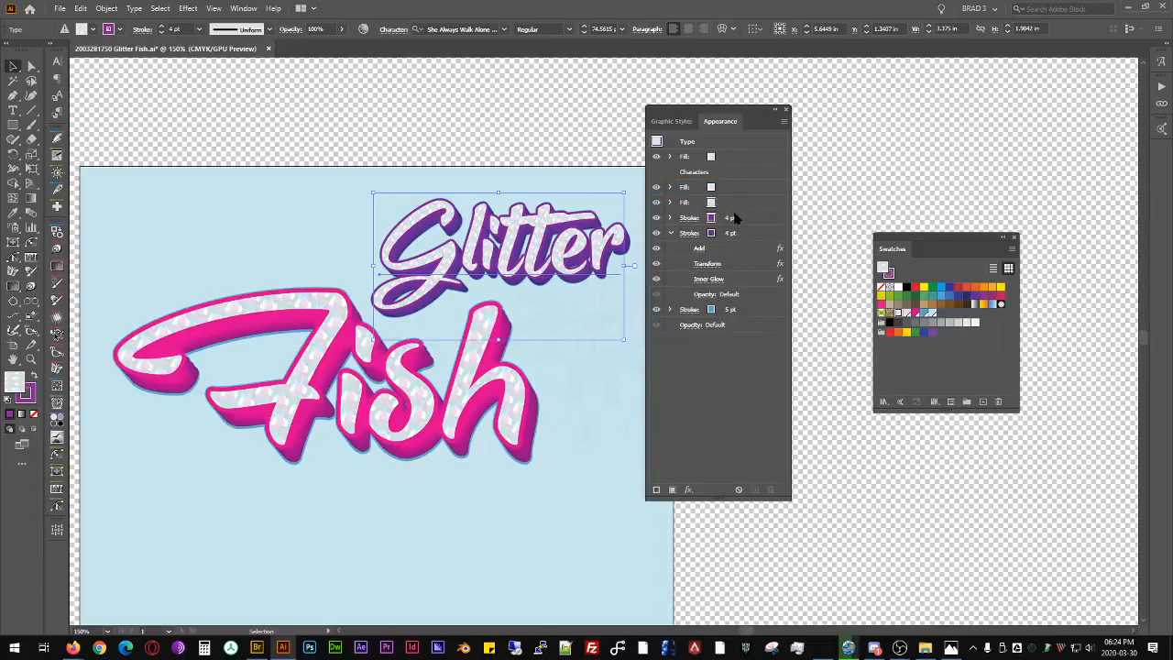
pyautogui.click(722, 189)
pyautogui.click(715, 188)
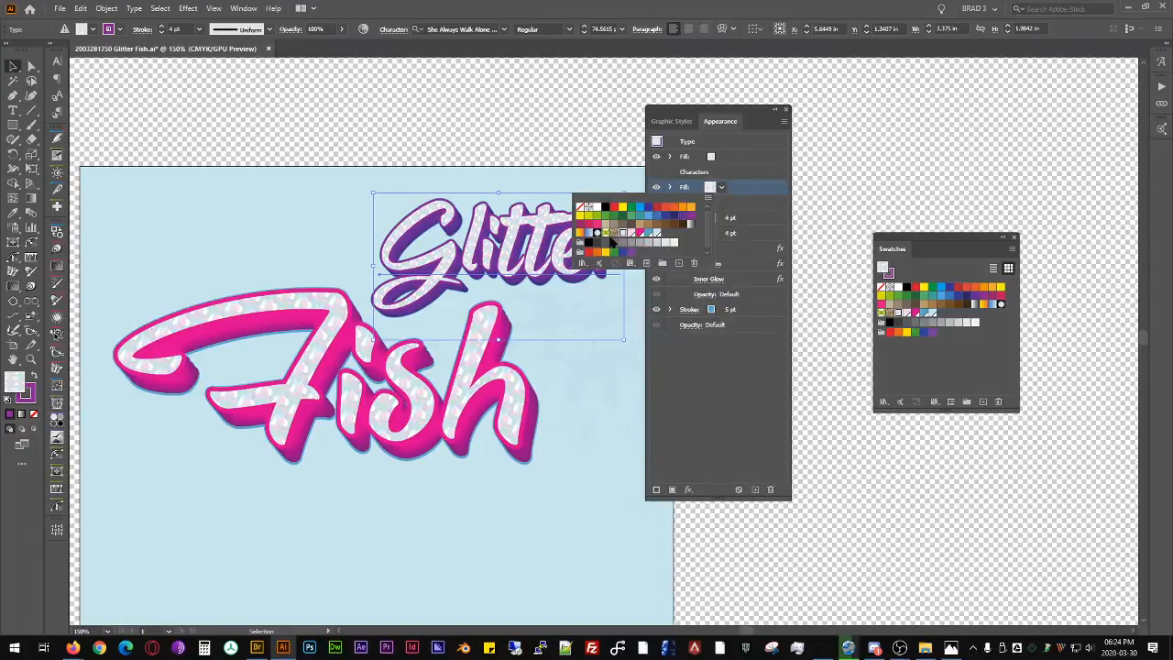
pyautogui.click(655, 233)
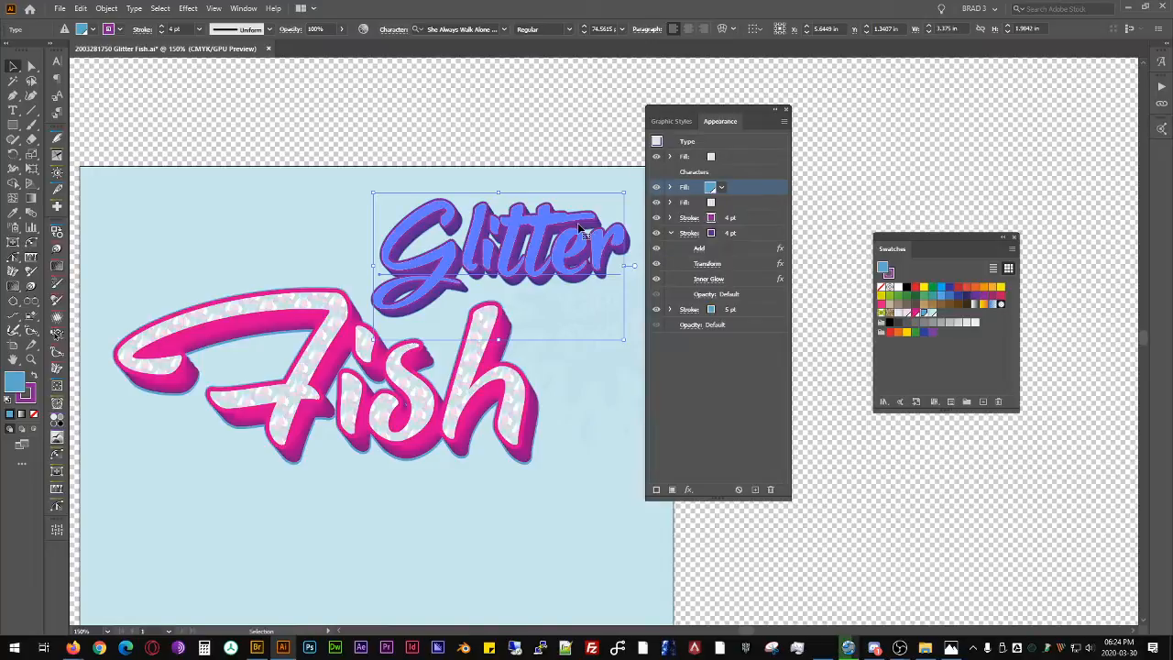
pyautogui.moveTo(759, 188); pyautogui.dragTo(743, 153)
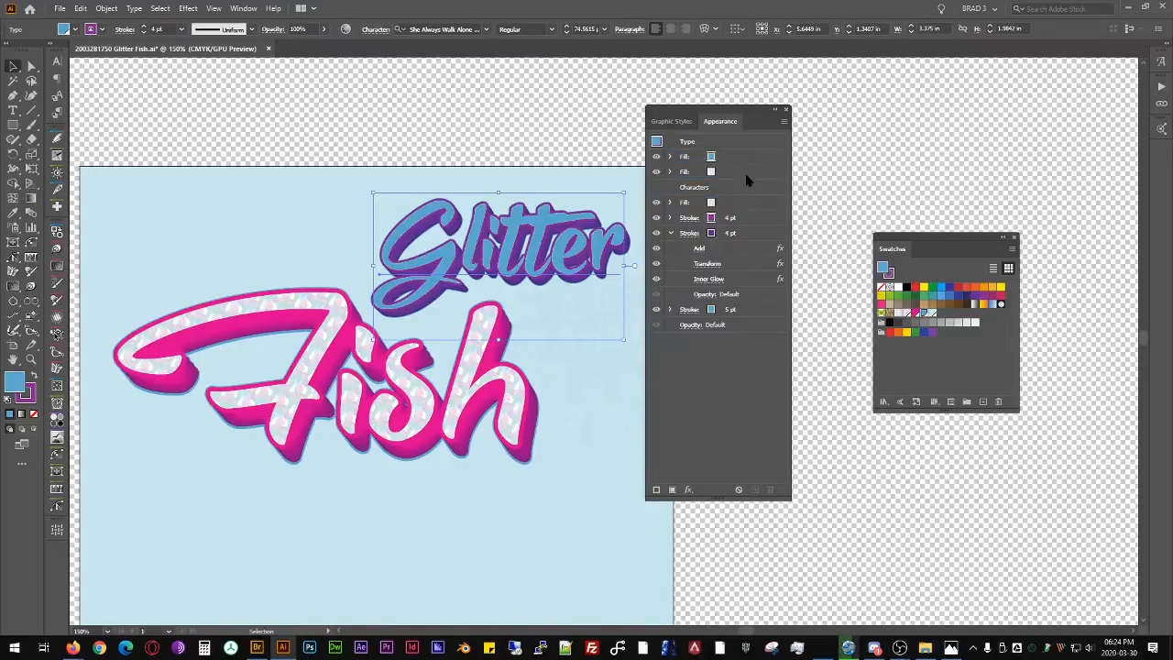
# Step: Delete the surplus glitter-pattern fill listed below Characters in Glitter's appearance
pyautogui.click(744, 173)
pyautogui.click(741, 204)
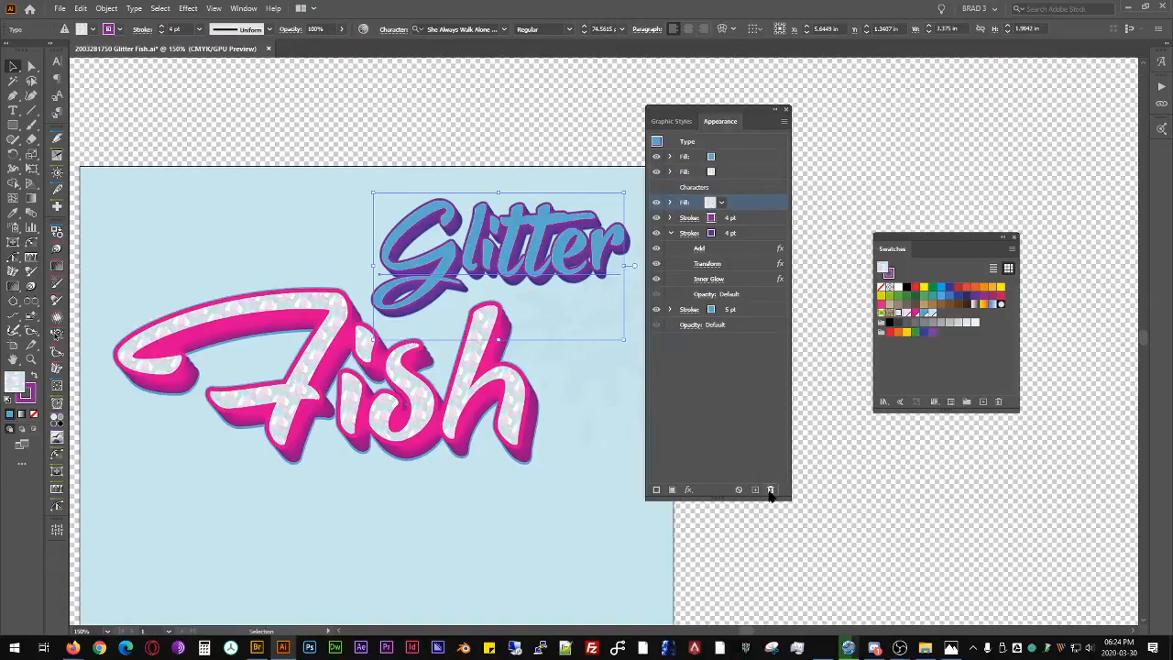
pyautogui.click(770, 490)
pyautogui.click(739, 160)
pyautogui.click(732, 171)
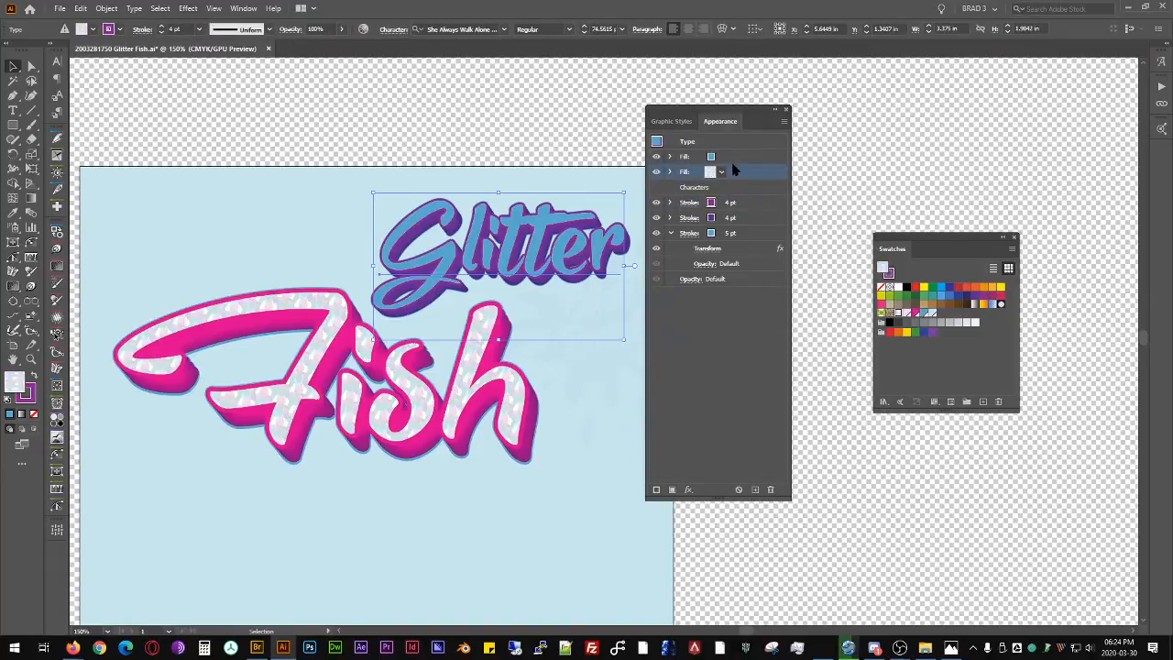
# Step: Try the Multiply, Lighten, Overlay, Difference and Screen blending modes on Glitter's front blue fill
pyautogui.click(738, 159)
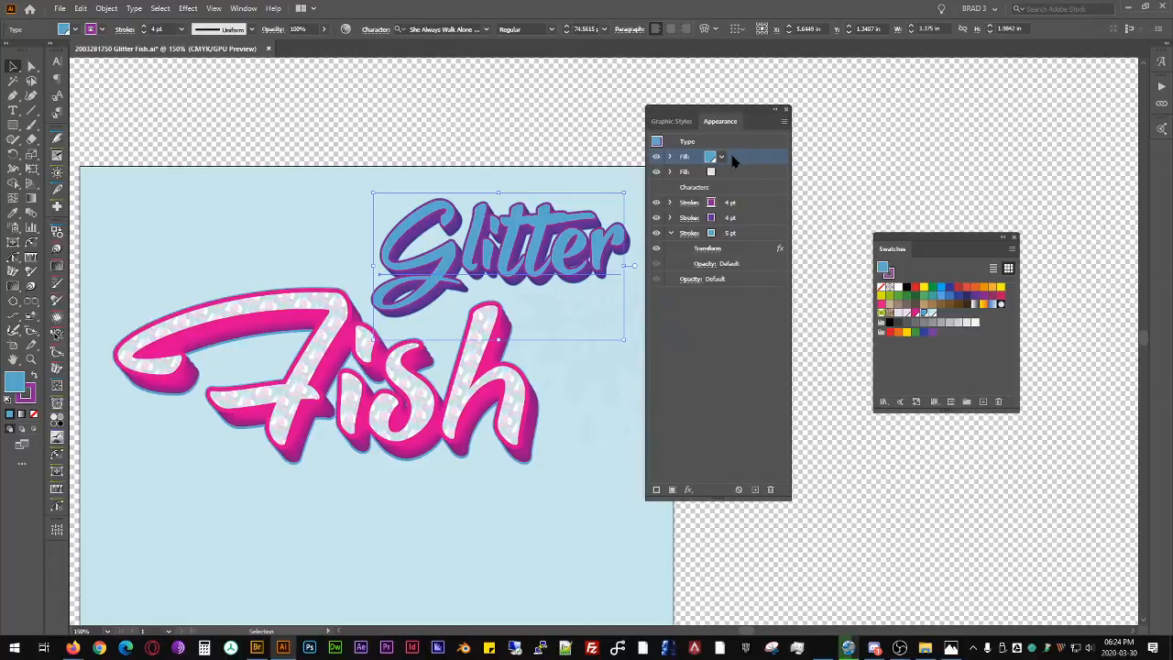
pyautogui.click(688, 489)
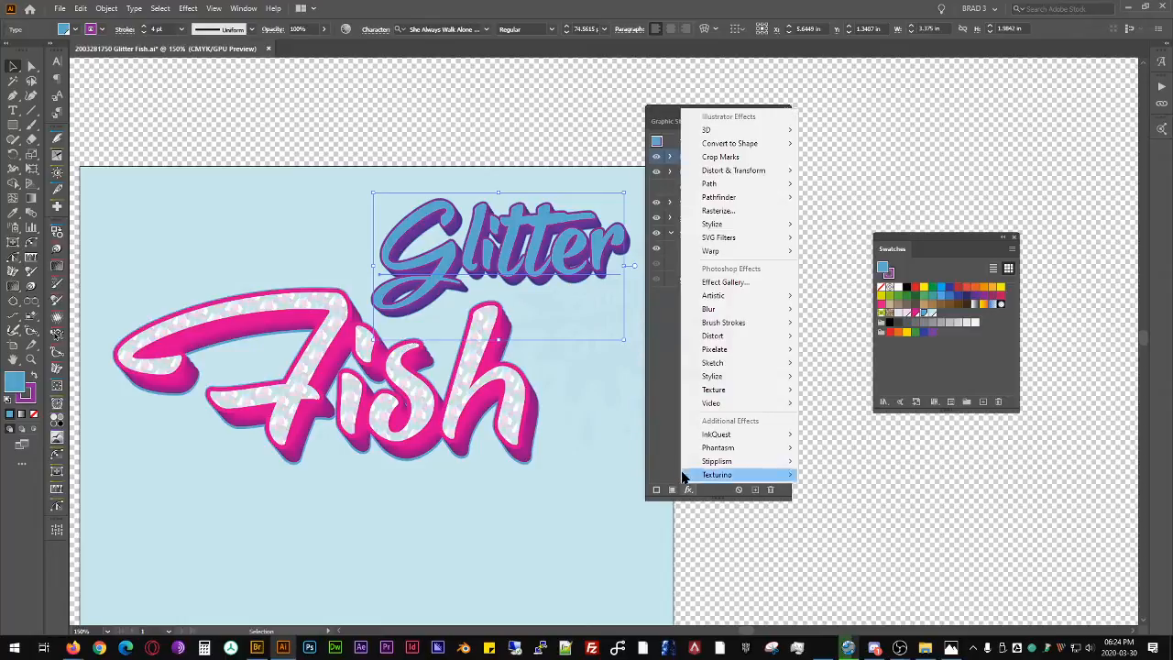
pyautogui.click(670, 430)
pyautogui.click(670, 157)
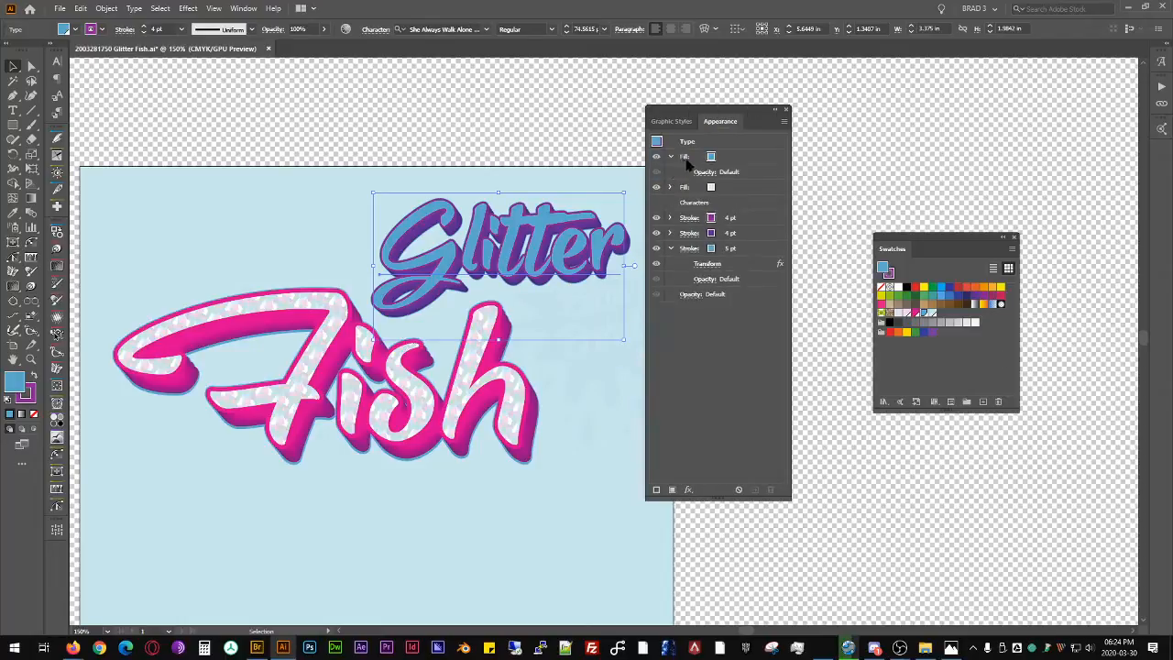
pyautogui.click(704, 173)
pyautogui.click(612, 197)
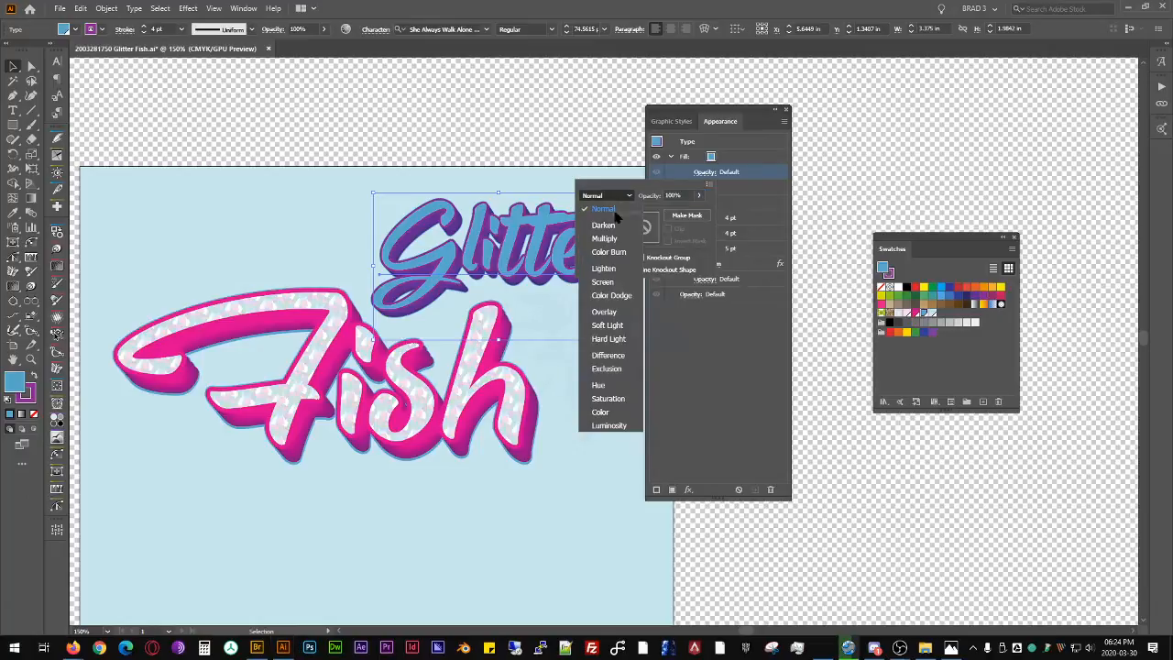
pyautogui.click(617, 238)
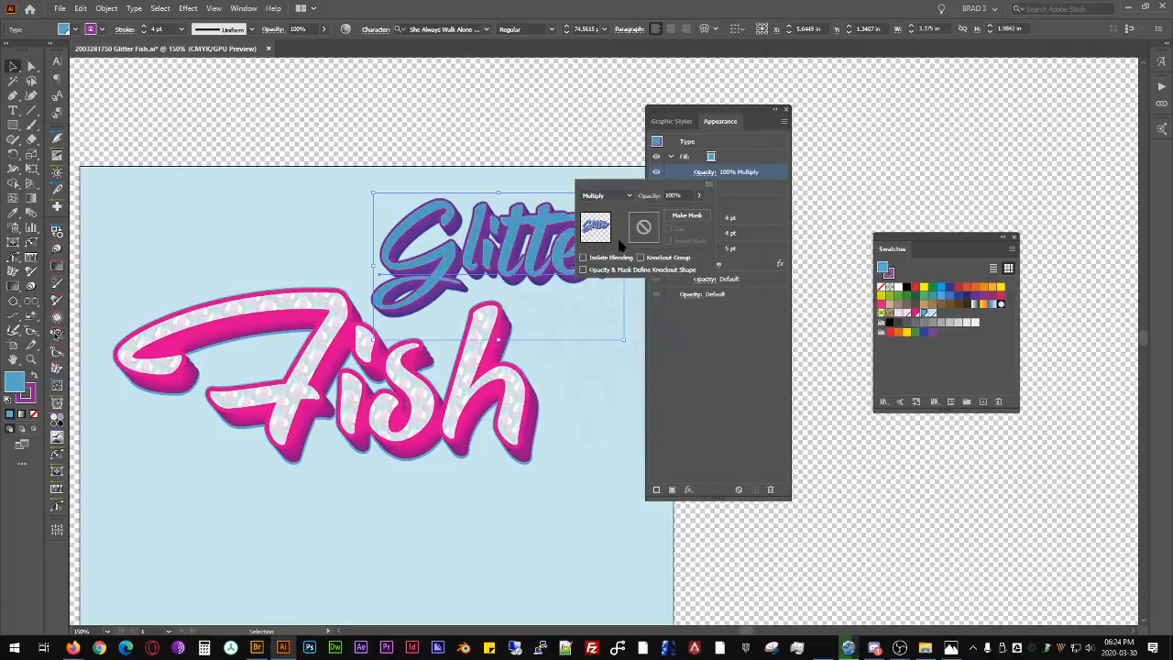
pyautogui.click(625, 195)
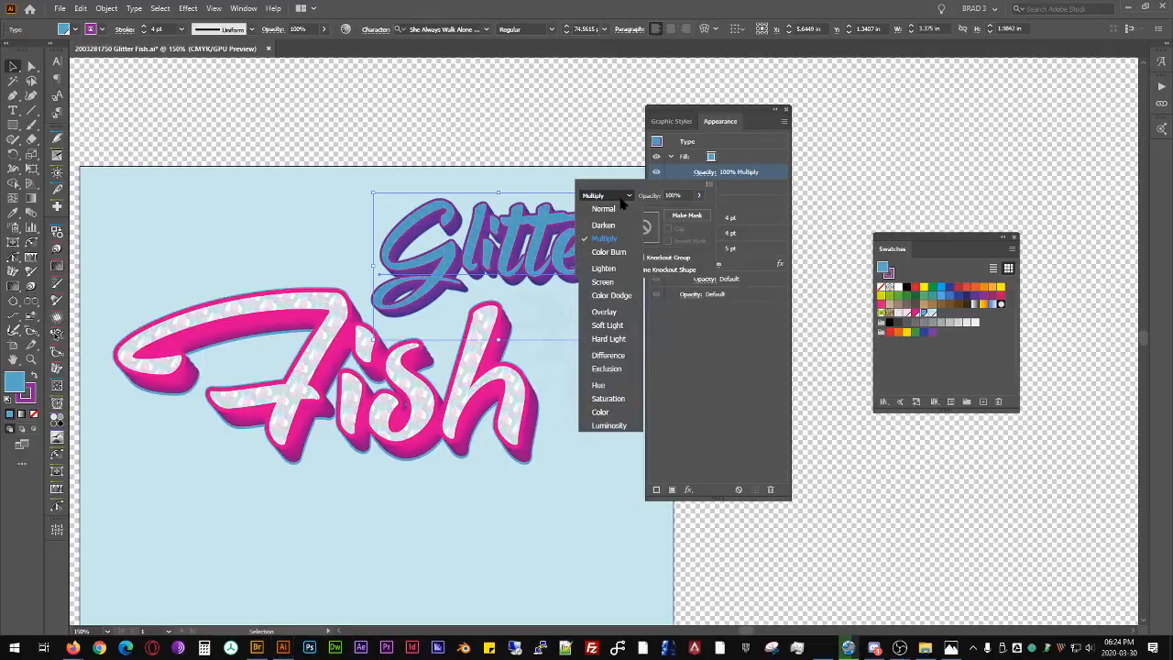
pyautogui.click(616, 268)
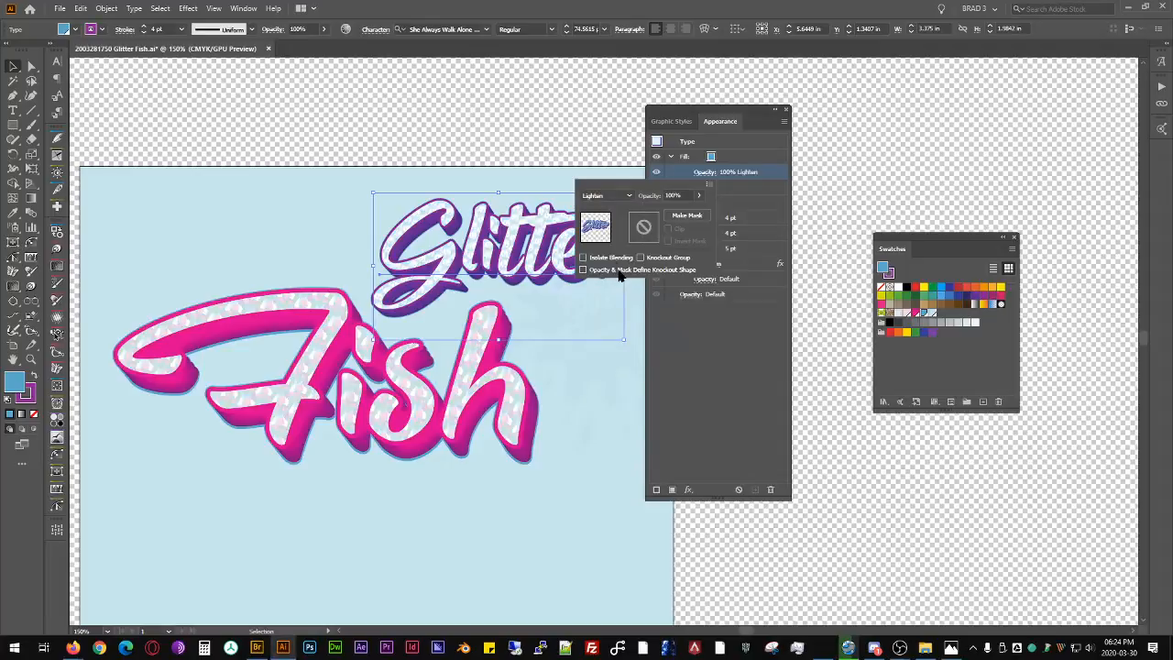
pyautogui.click(613, 196)
pyautogui.click(611, 295)
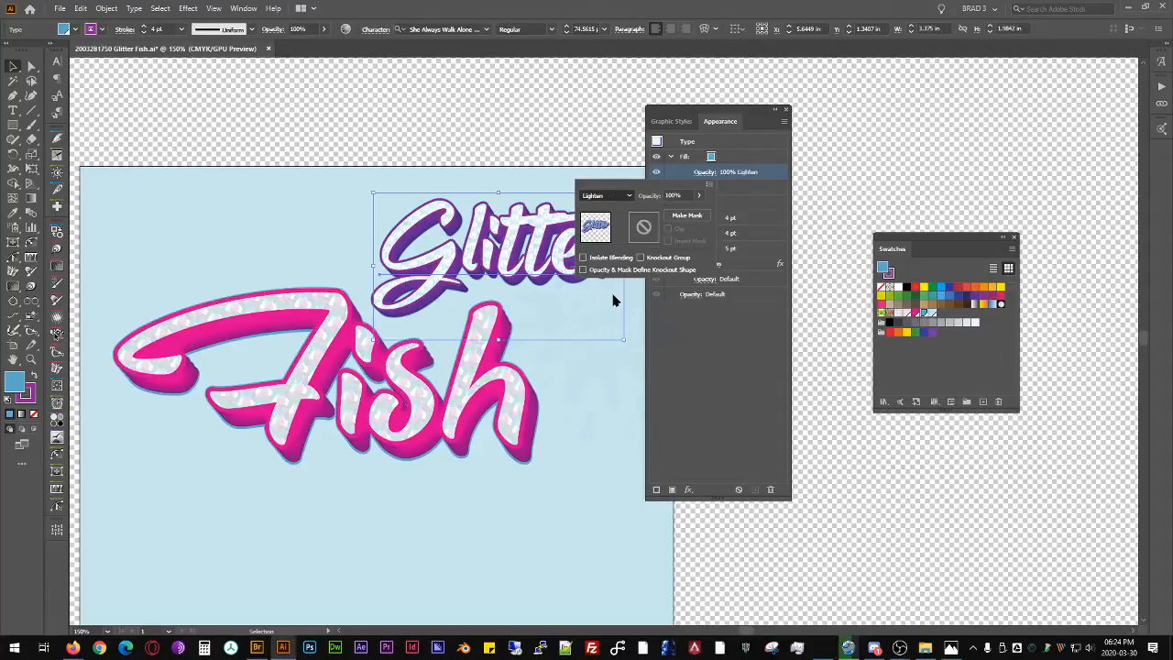
pyautogui.click(605, 196)
pyautogui.click(604, 314)
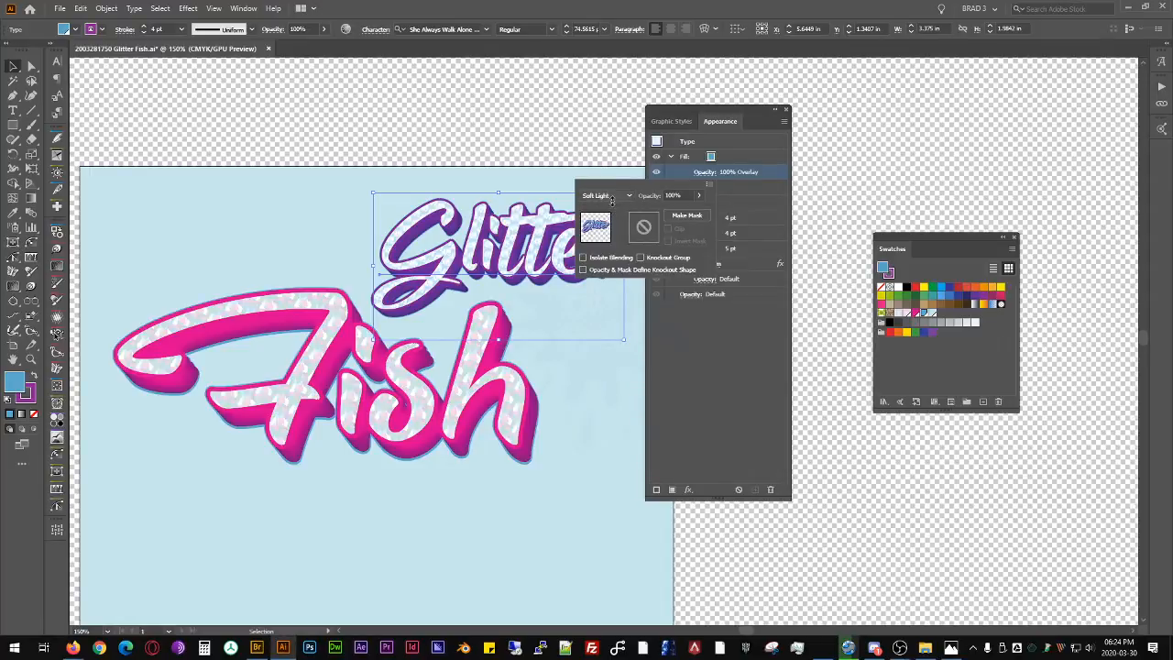
pyautogui.scroll(-3, 612, 200)
pyautogui.scroll(2, 612, 199)
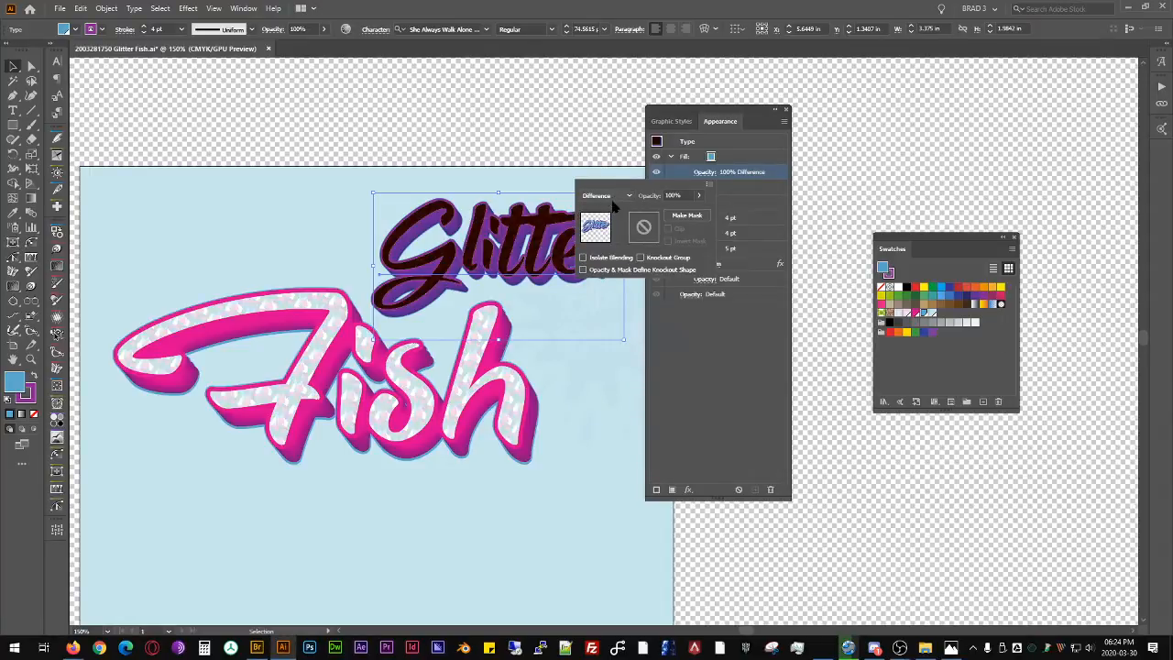
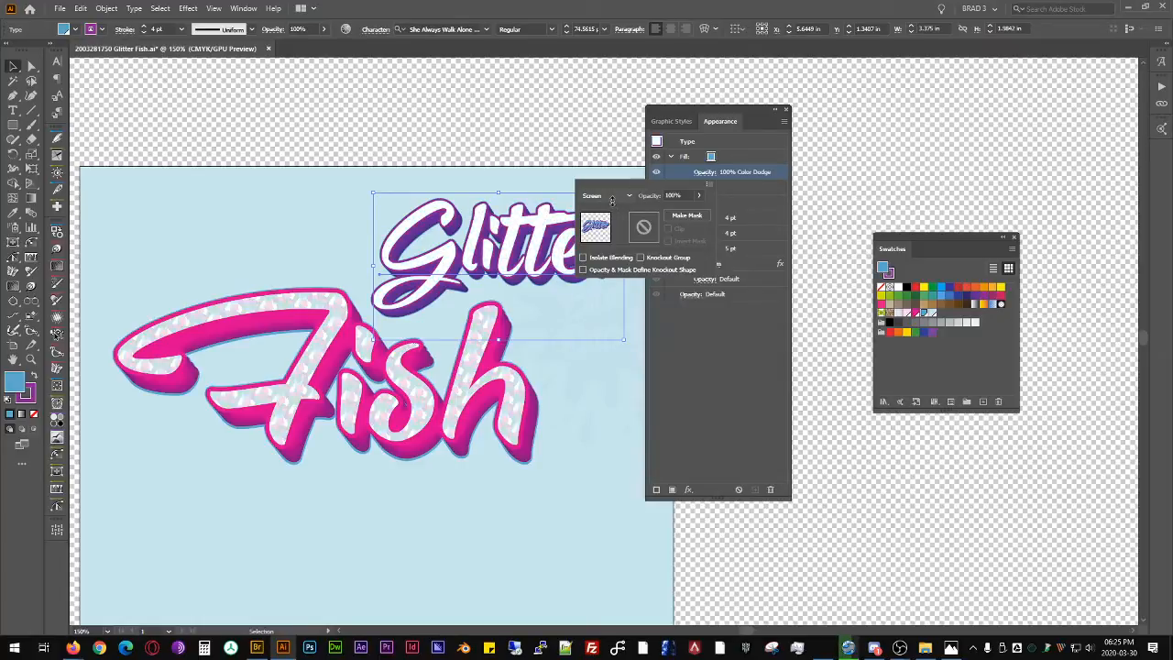
# Step: Set the blending mode of Glitter's front blue fill to Color
pyautogui.click(608, 196)
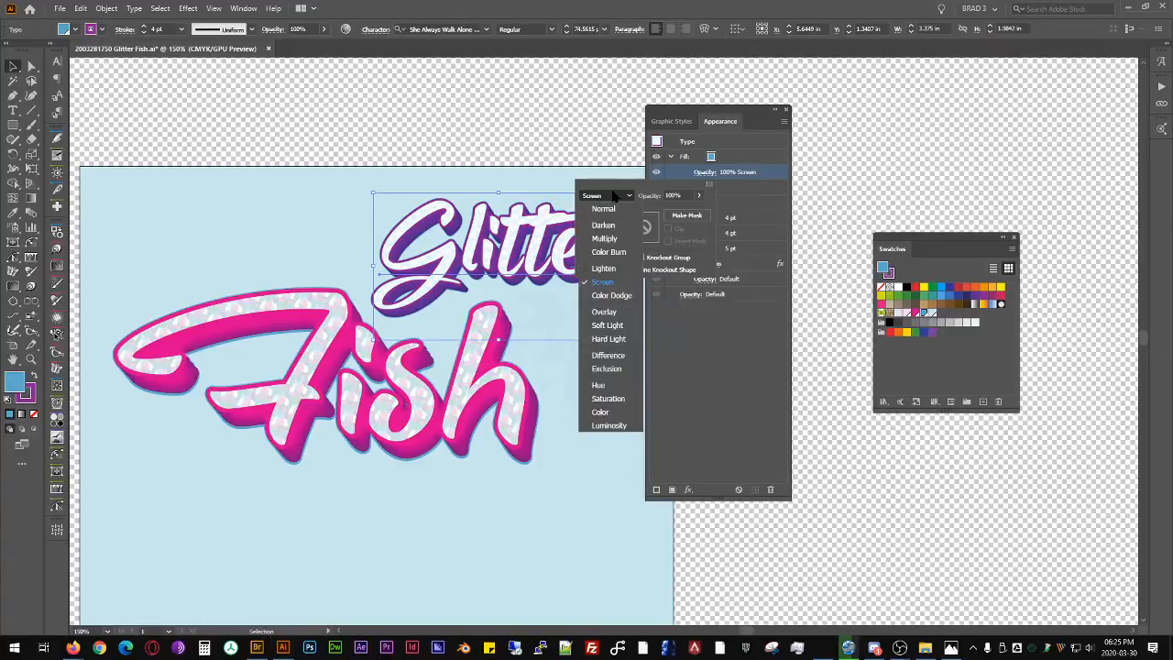
pyautogui.click(630, 414)
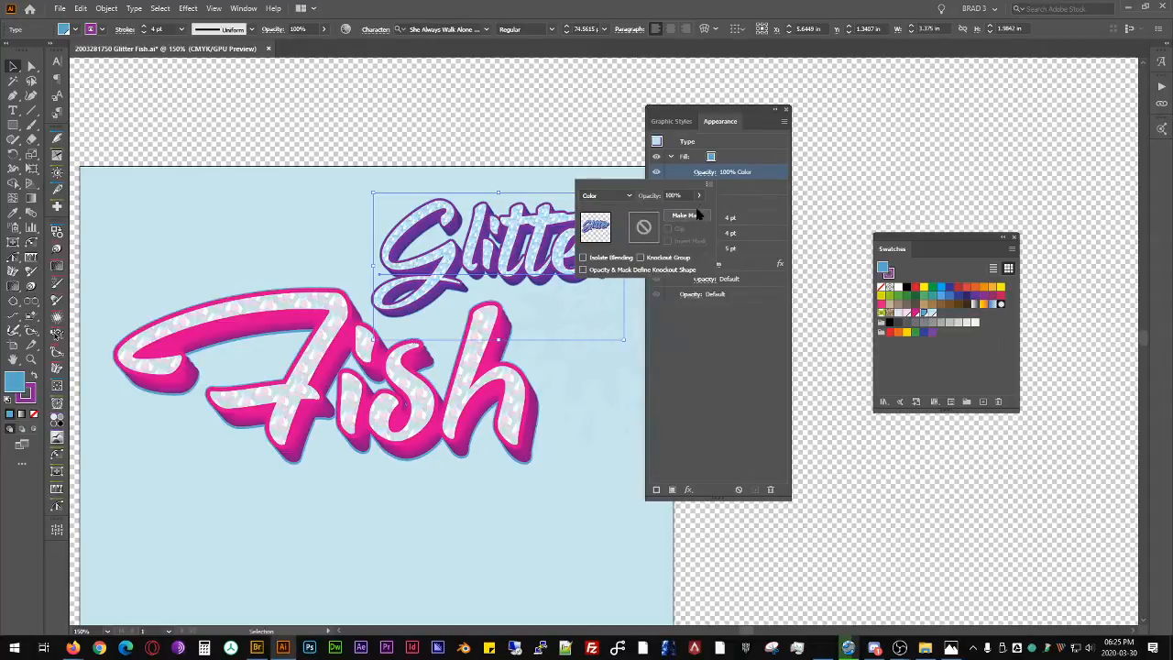
pyautogui.click(758, 162)
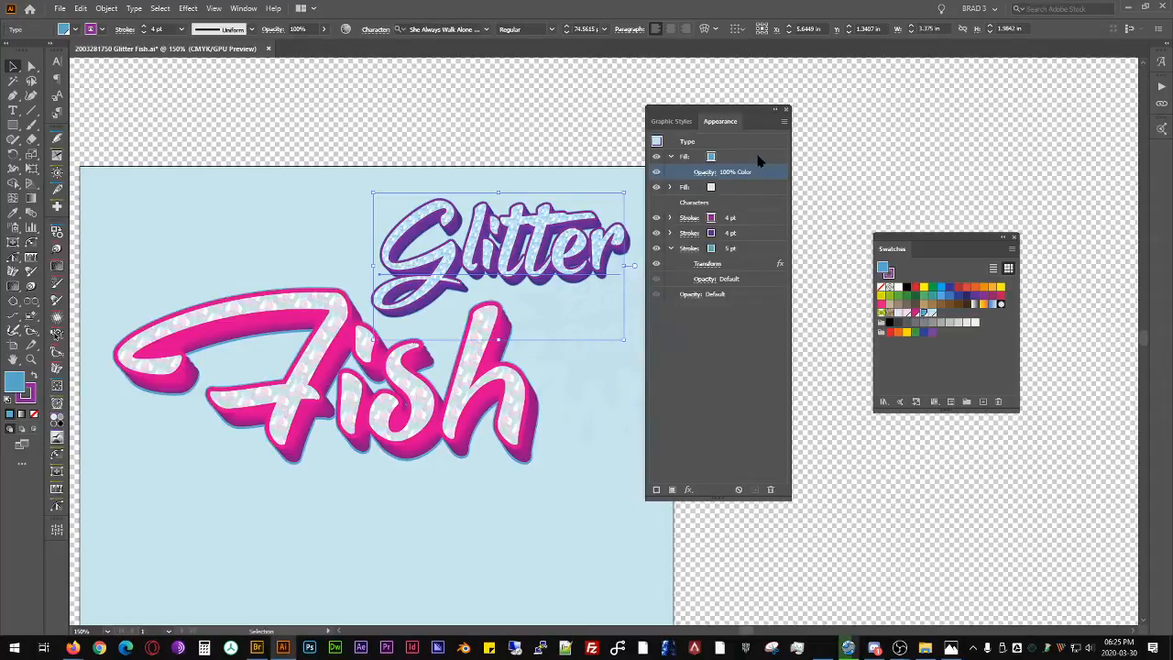
# Step: Recolour Glitter's 5 pt stroke, the one with the Transform effect, with the pink swatch and deselect the lettering
pyautogui.click(758, 254)
pyautogui.click(712, 248)
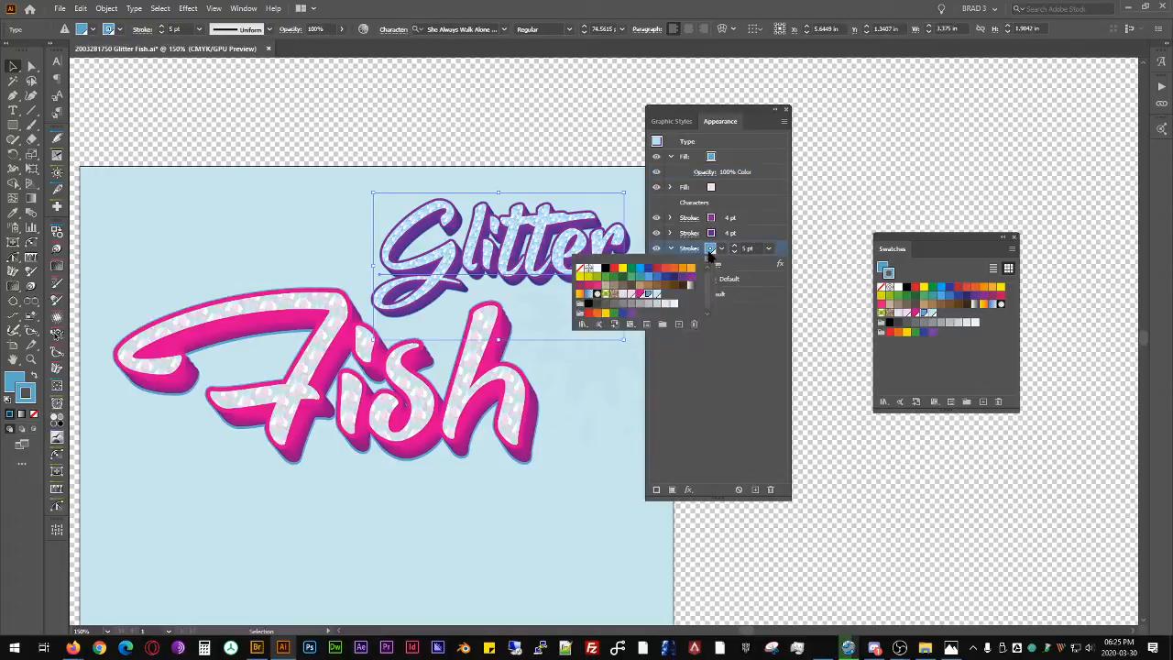
pyautogui.click(639, 294)
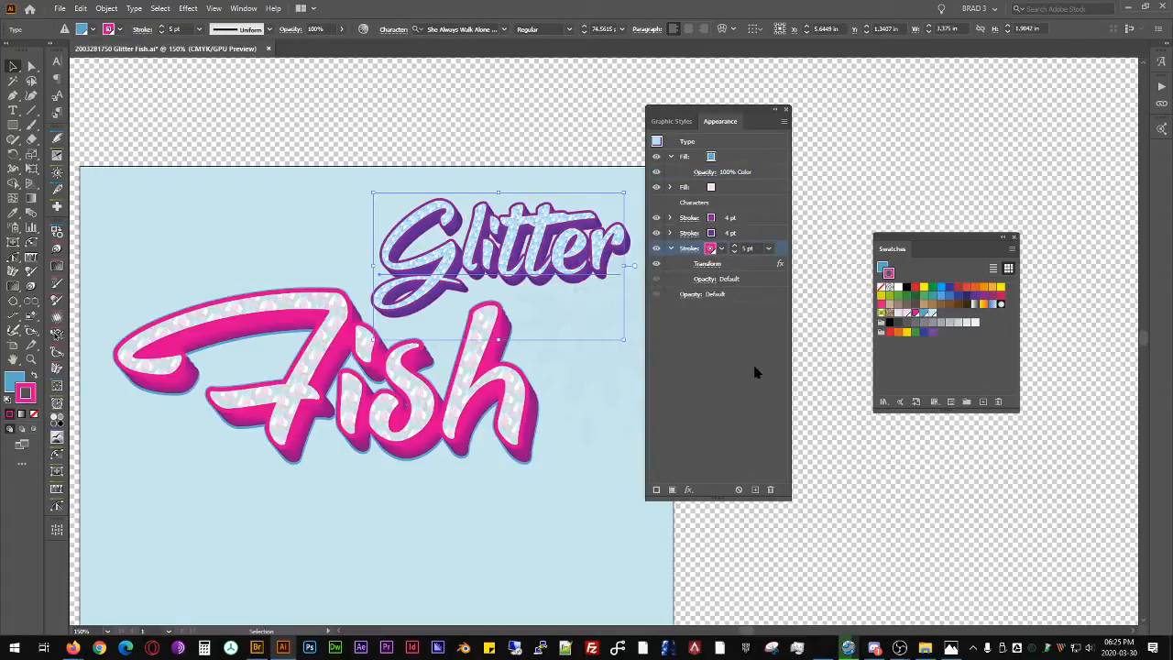
pyautogui.click(873, 441)
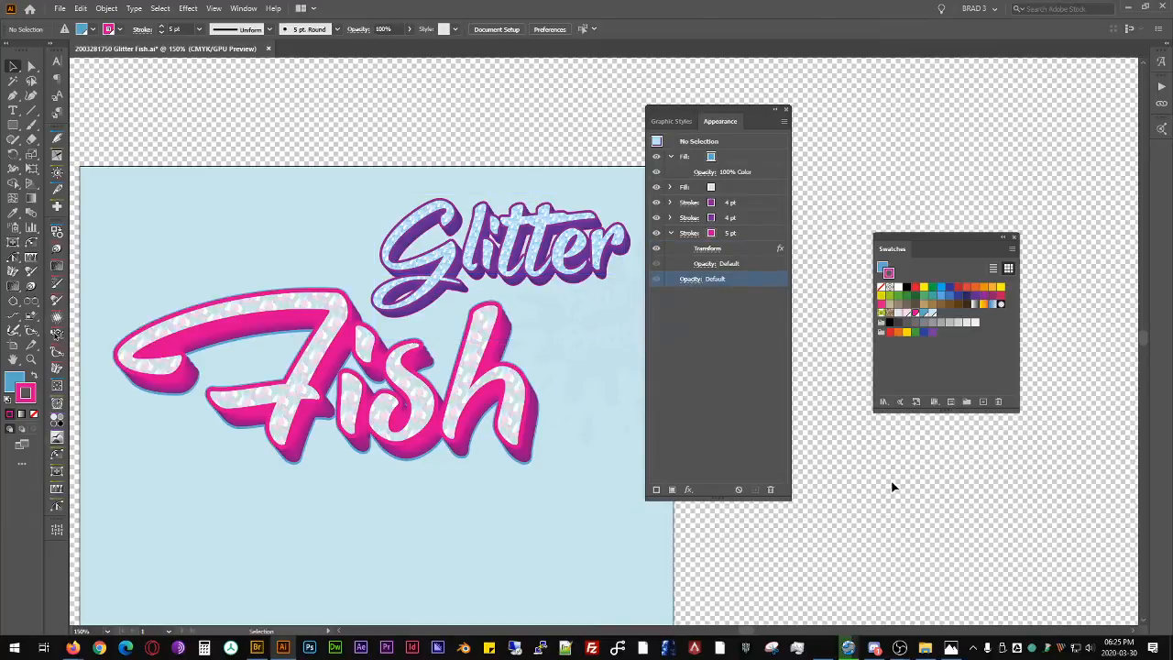
# Step: Save the Glitter lettering's appearance as a new graphic style and deselect it
pyautogui.hotkey('ctrl', '-')
pyautogui.hotkey('ctrl', '-')
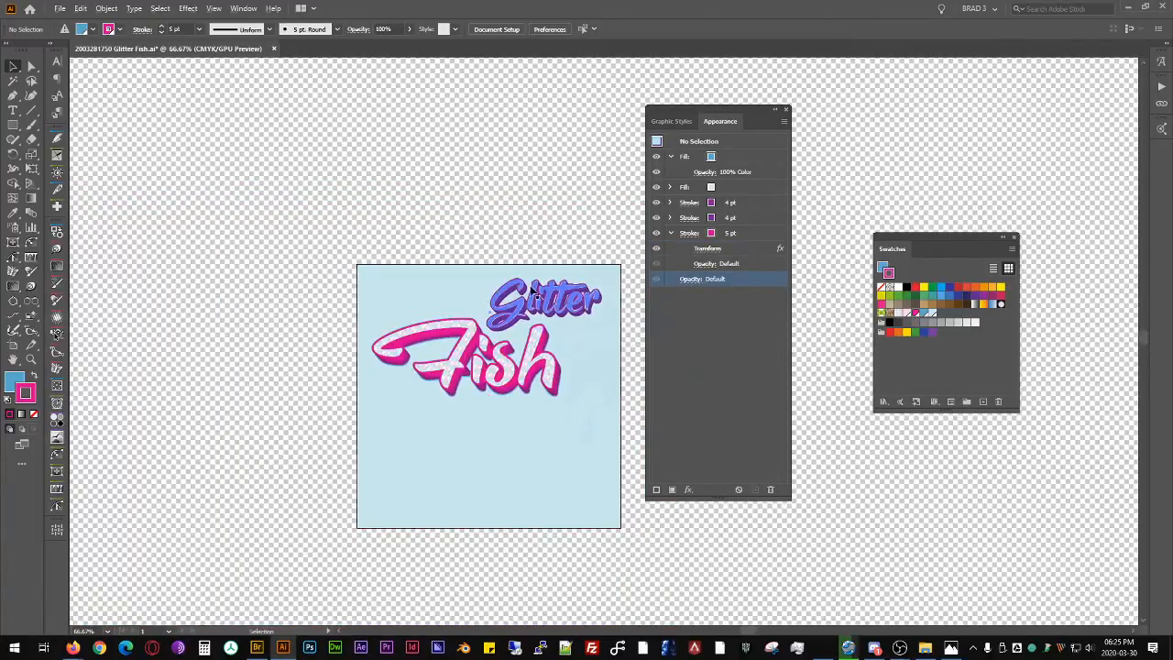
pyautogui.scroll(2, 531, 289)
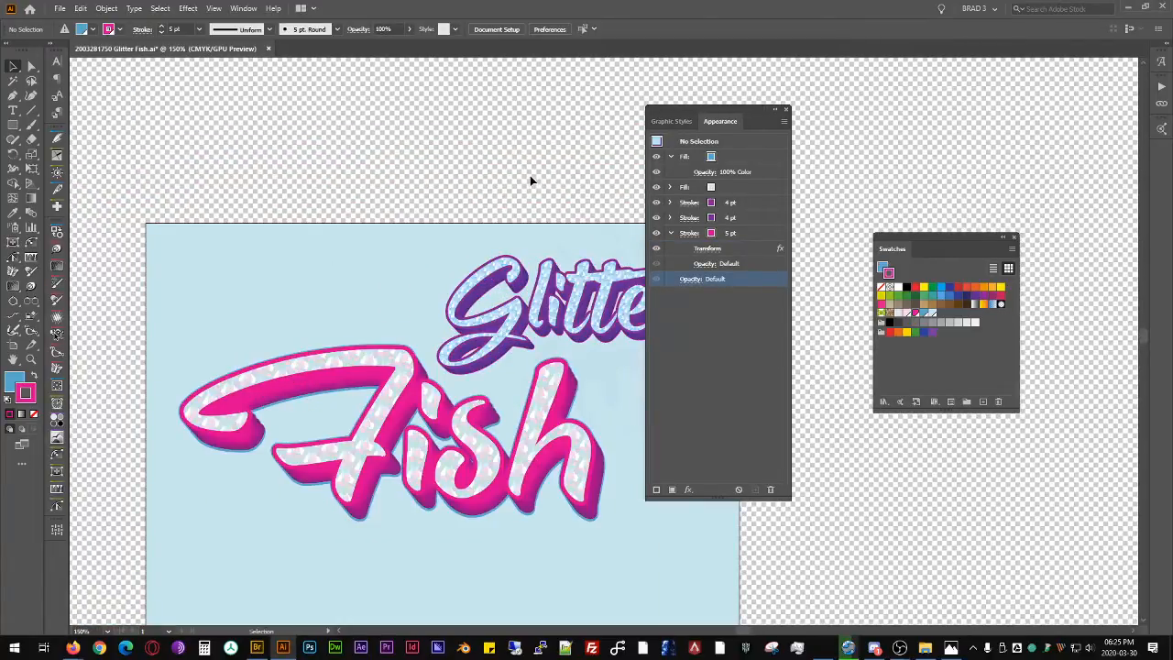
pyautogui.scroll(-1, 533, 228)
pyautogui.moveTo(533, 229); pyautogui.dragTo(463, 184)
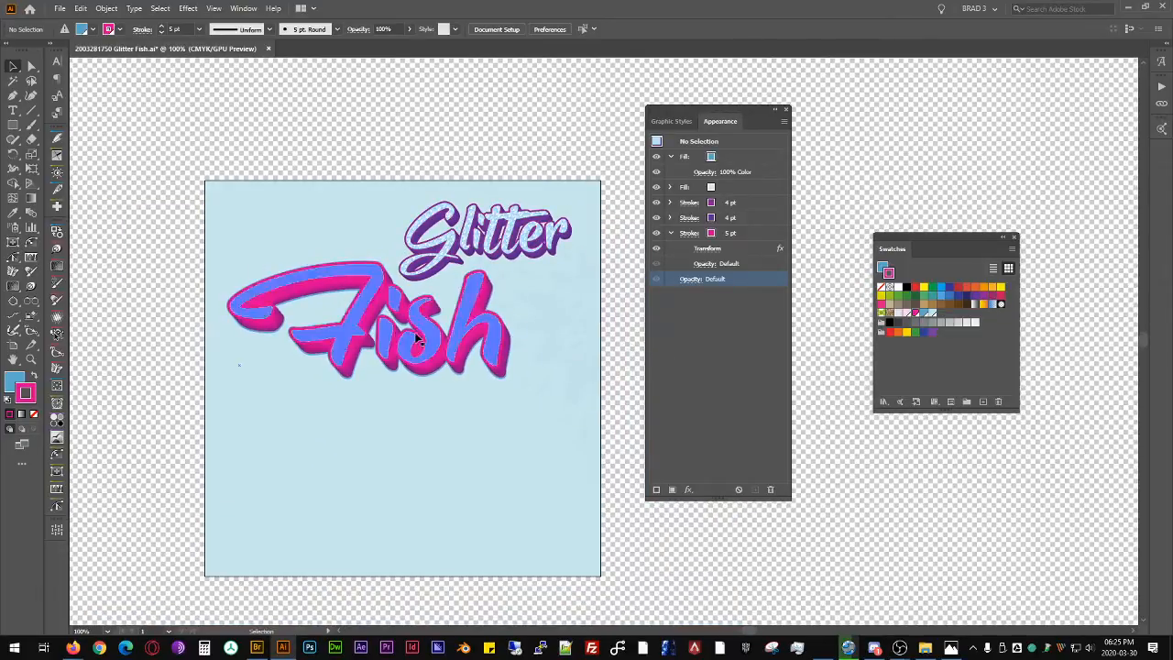
pyautogui.click(395, 233)
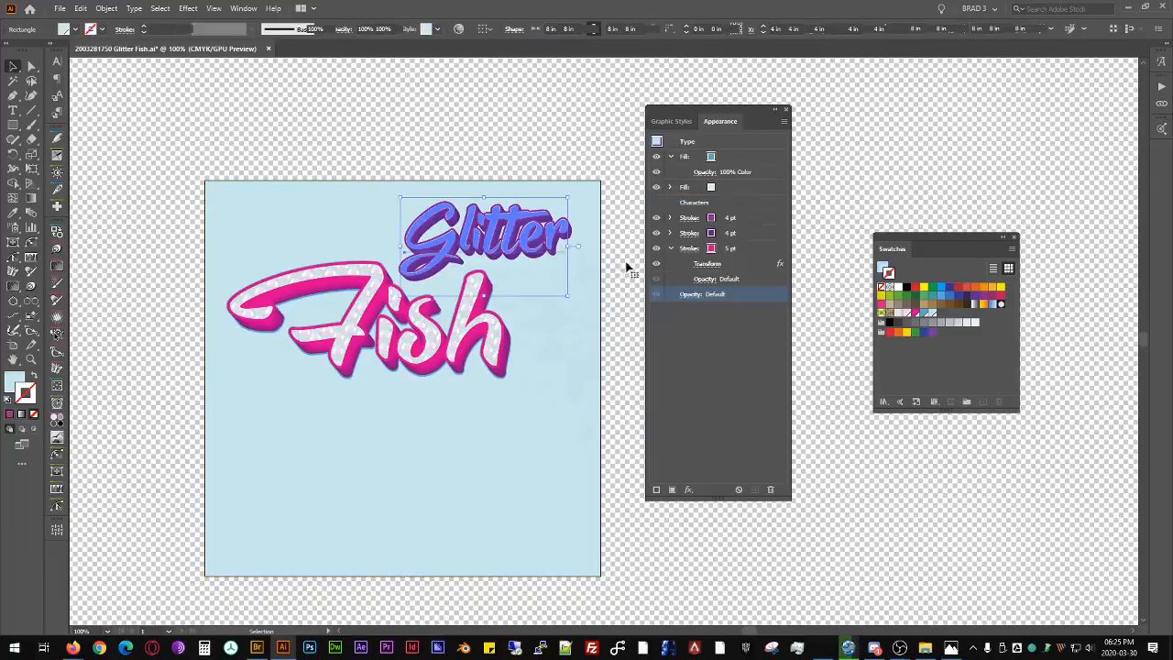
pyautogui.click(670, 121)
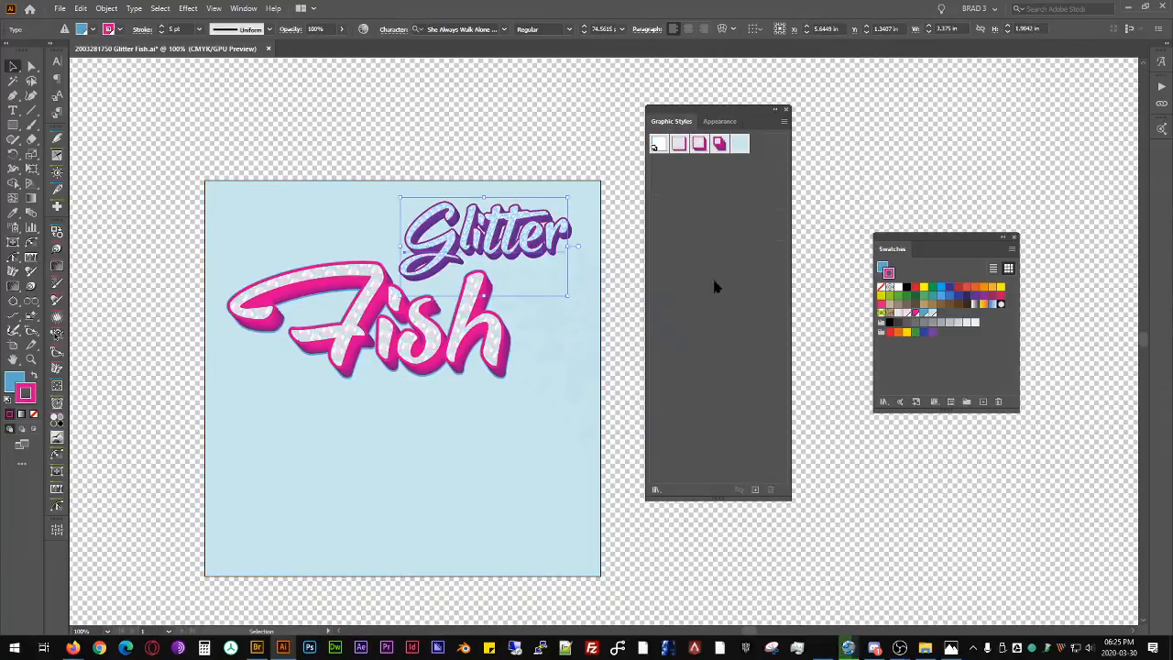
pyautogui.click(755, 489)
pyautogui.click(760, 490)
pyautogui.click(840, 344)
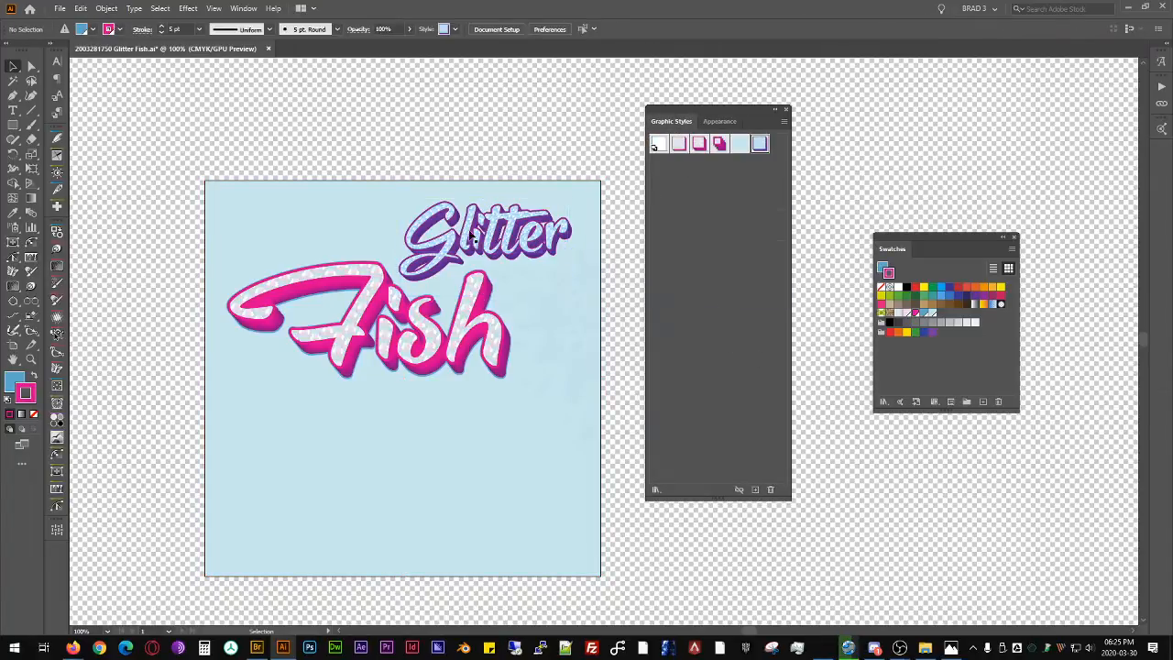
# Step: Place a copy of the Glitter lettering overlapping the artboard's upper edge and enlarge it to about 6.05 in wide
pyautogui.click(504, 235)
pyautogui.moveTo(453, 175); pyautogui.dragTo(423, 145)
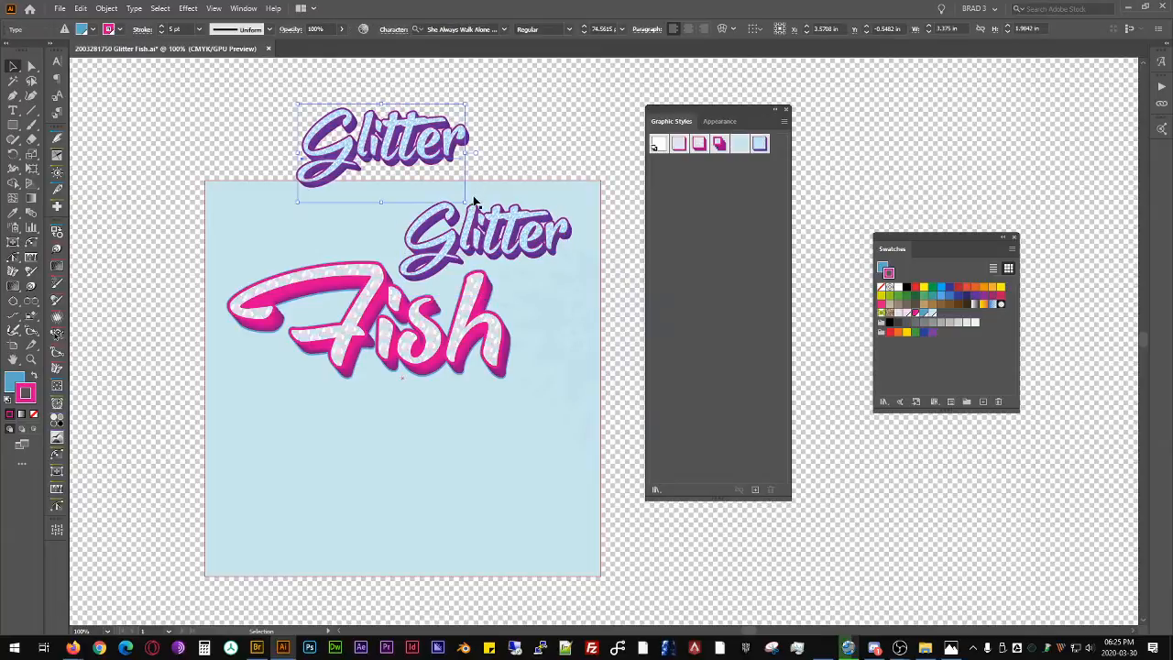
pyautogui.moveTo(466, 203); pyautogui.dragTo(602, 276)
pyautogui.click(739, 143)
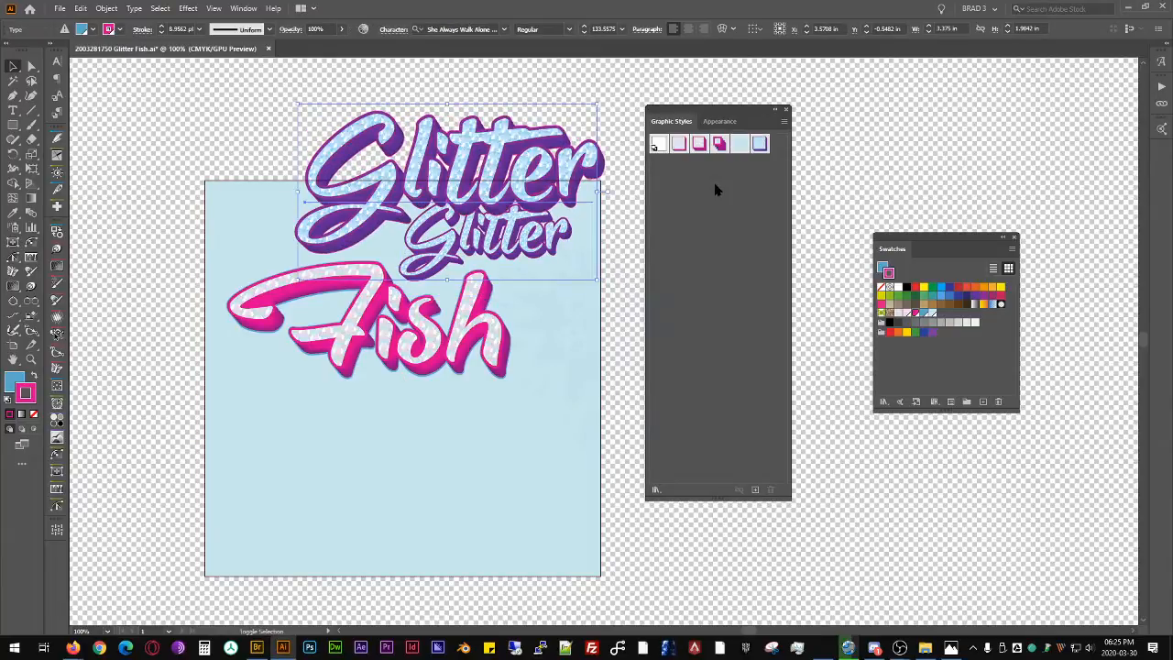
pyautogui.hotkey('ctrl', 'z')
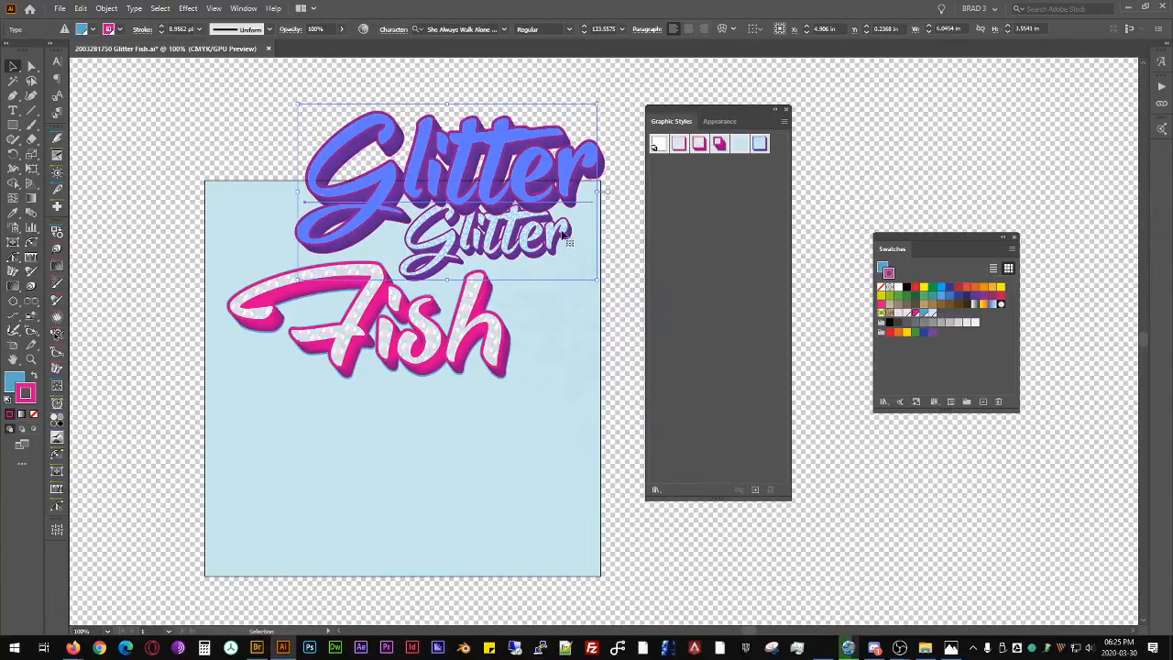
pyautogui.hotkey('ctrl', 'shift', 'z')
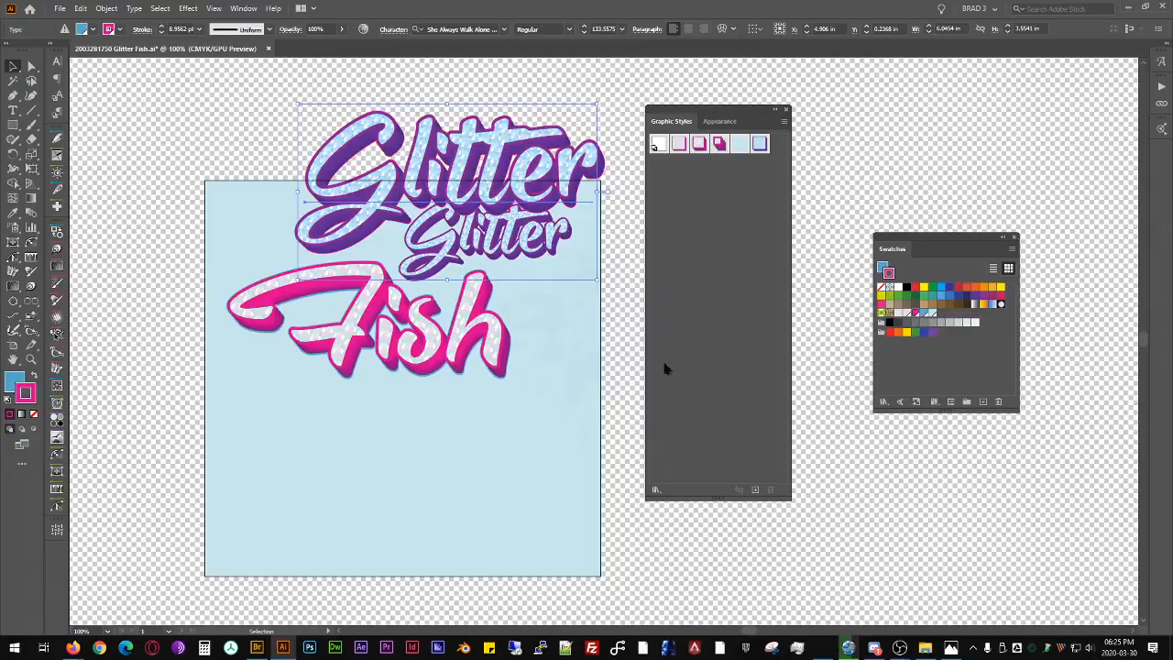
# Step: Save the enlarged Glitter copy's appearance as another graphic style, and scale the copy up to about 11.06 in wide
pyautogui.click(754, 489)
pyautogui.moveTo(597, 278); pyautogui.dragTo(844, 442)
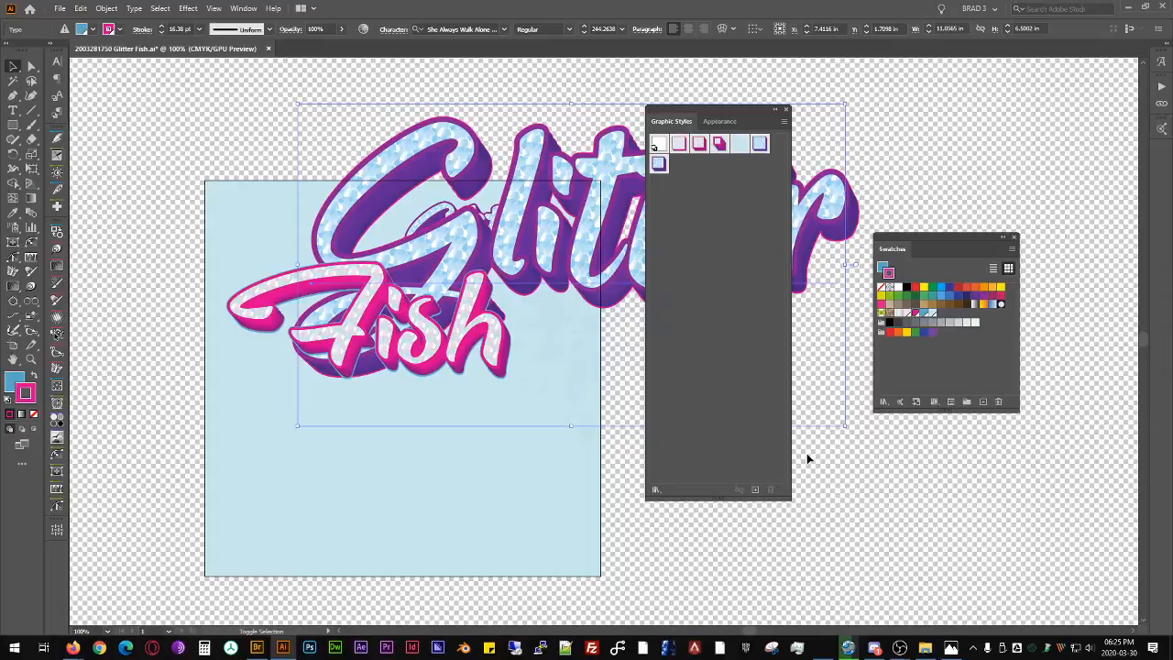
# Step: Save the further enlarged Glitter copy's appearance as a graphic style and undo the copy and its enlargement
pyautogui.click(755, 489)
pyautogui.hotkey('ctrl', 'z')
pyautogui.hotkey('ctrl', 'z')
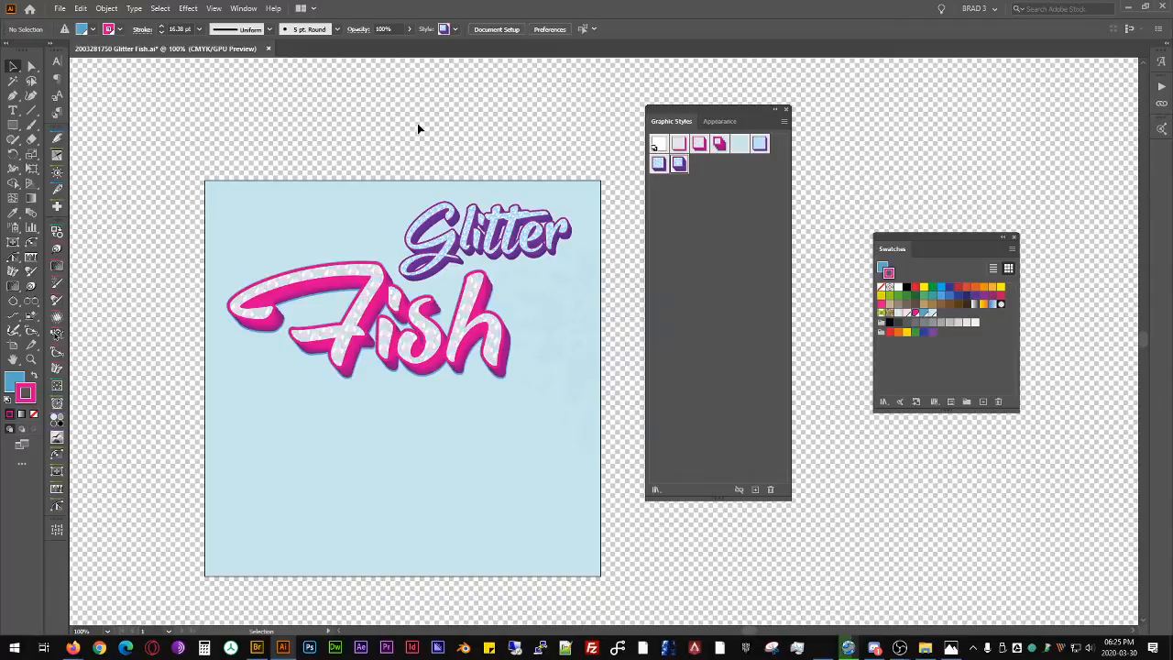
# Step: Draw a square about 1.48 in wide below the Fish lettering and strongly round its upper-left corner
pyautogui.moveTo(416, 454); pyautogui.dragTo(458, 403)
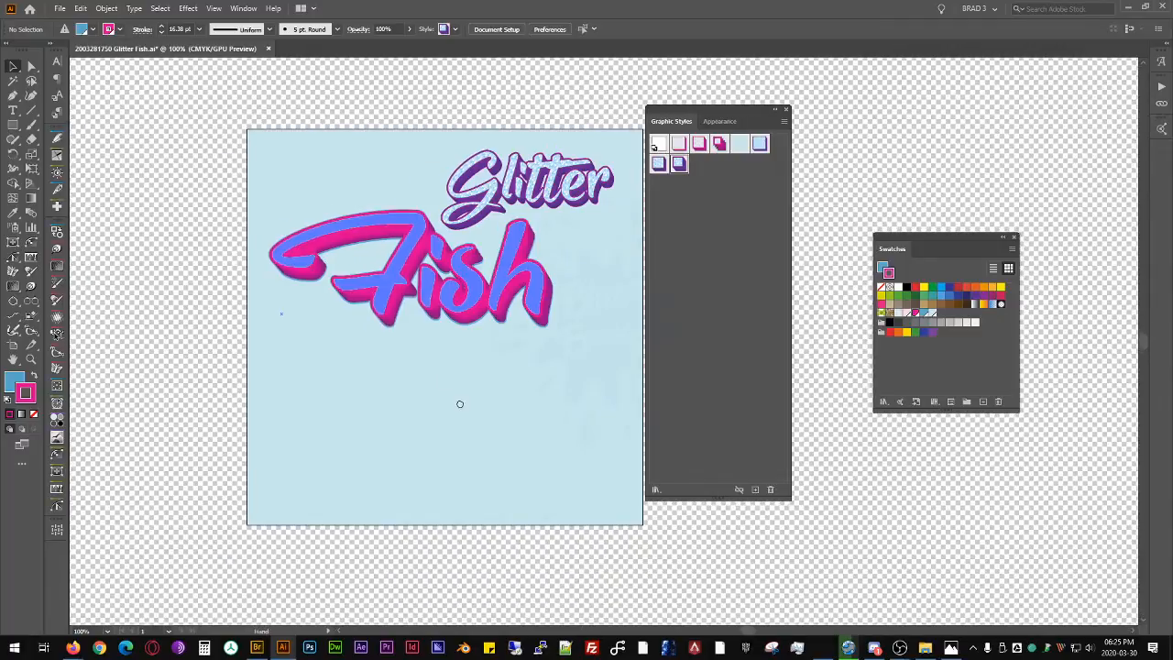
pyautogui.click(14, 125)
pyautogui.scroll(2, 359, 395)
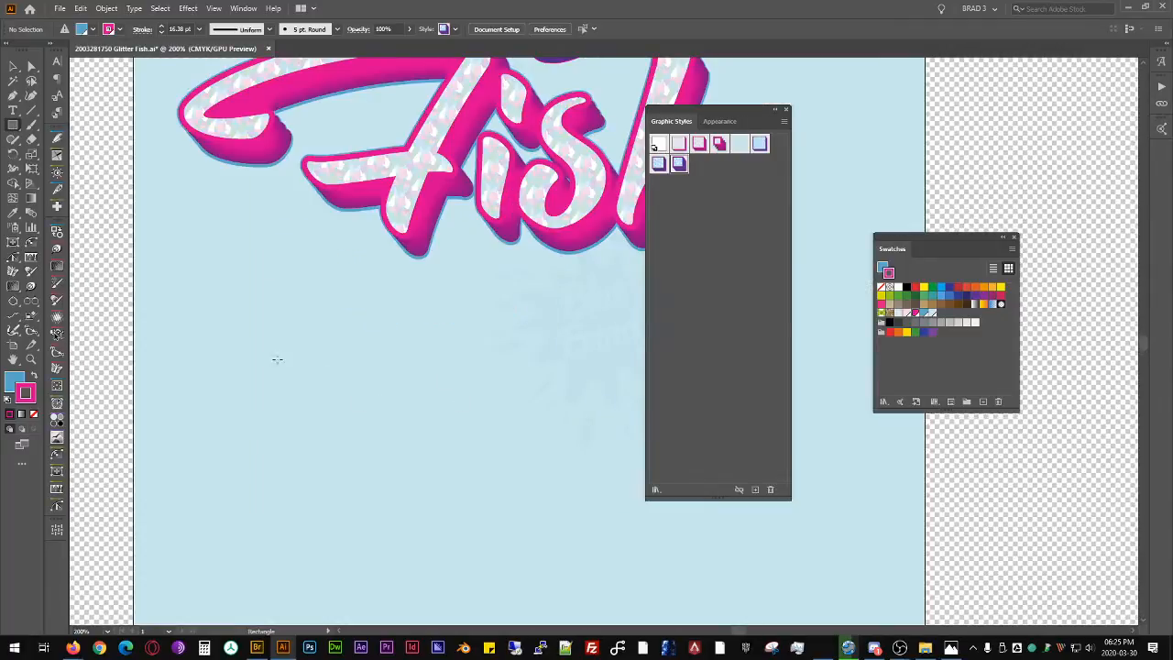
pyautogui.moveTo(194, 298); pyautogui.dragTo(354, 456)
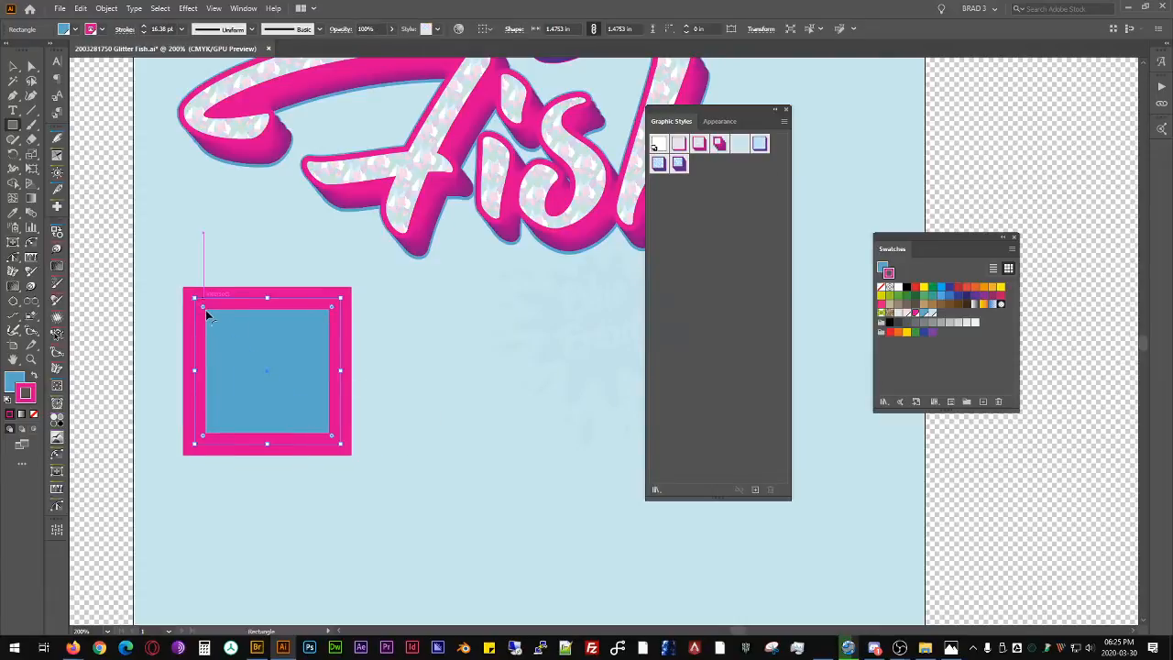
pyautogui.moveTo(206, 316); pyautogui.dragTo(263, 358)
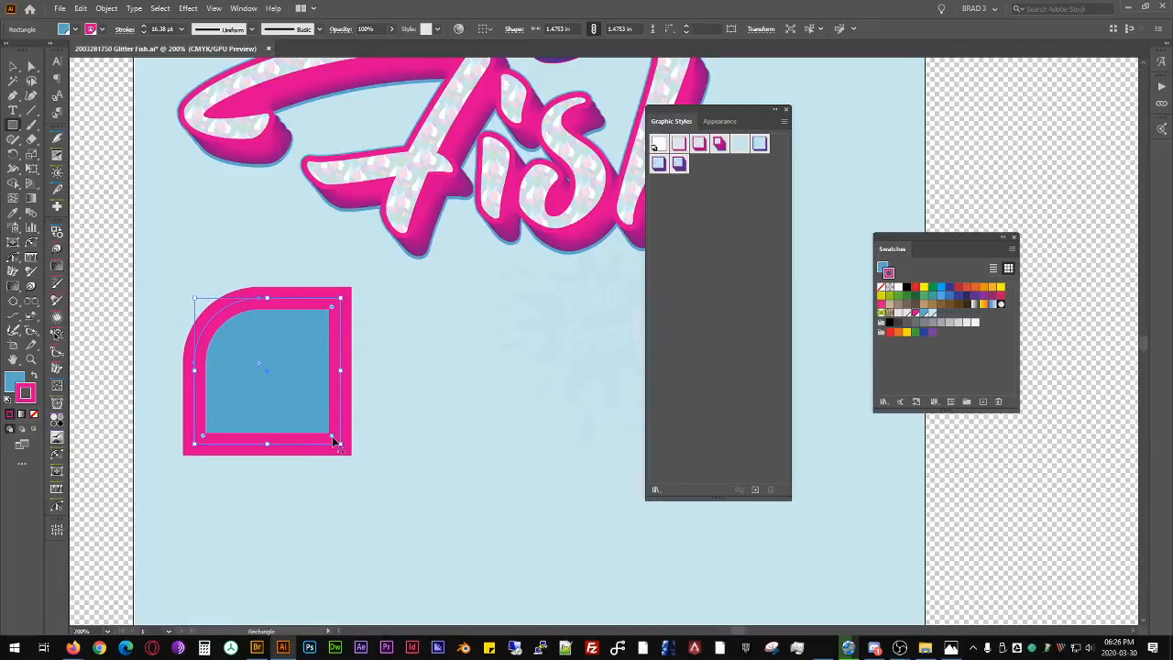
# Step: Change the rounded upper-left corner of the square to the Inverted Round corner type
pyautogui.doubleClick(330, 434)
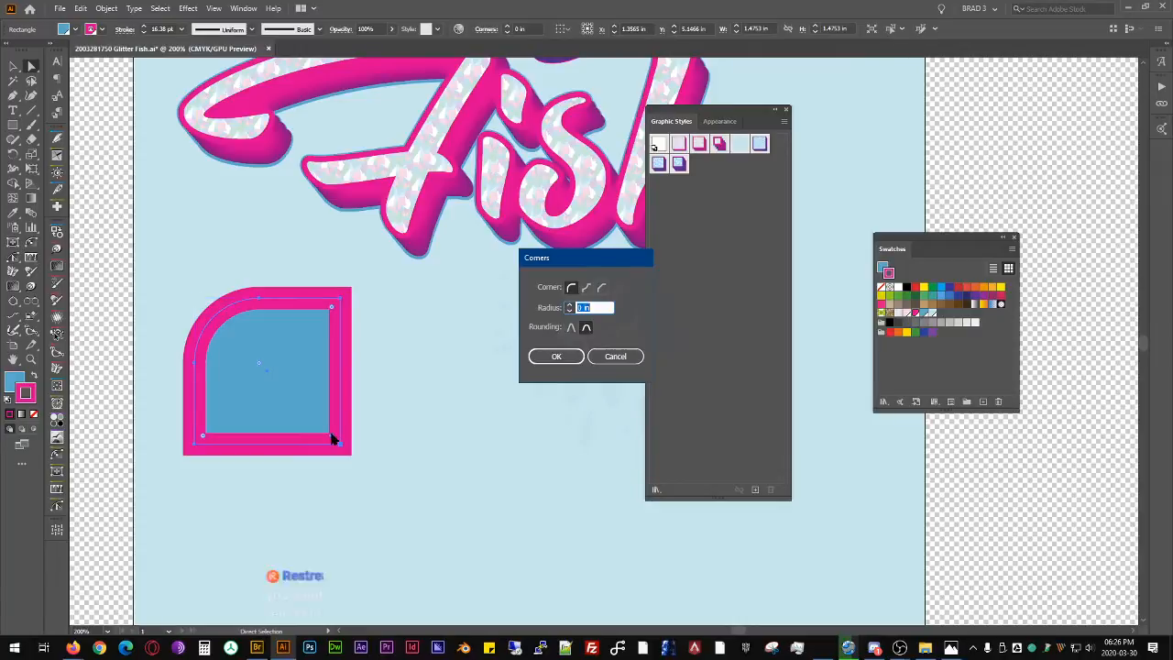
pyautogui.click(586, 287)
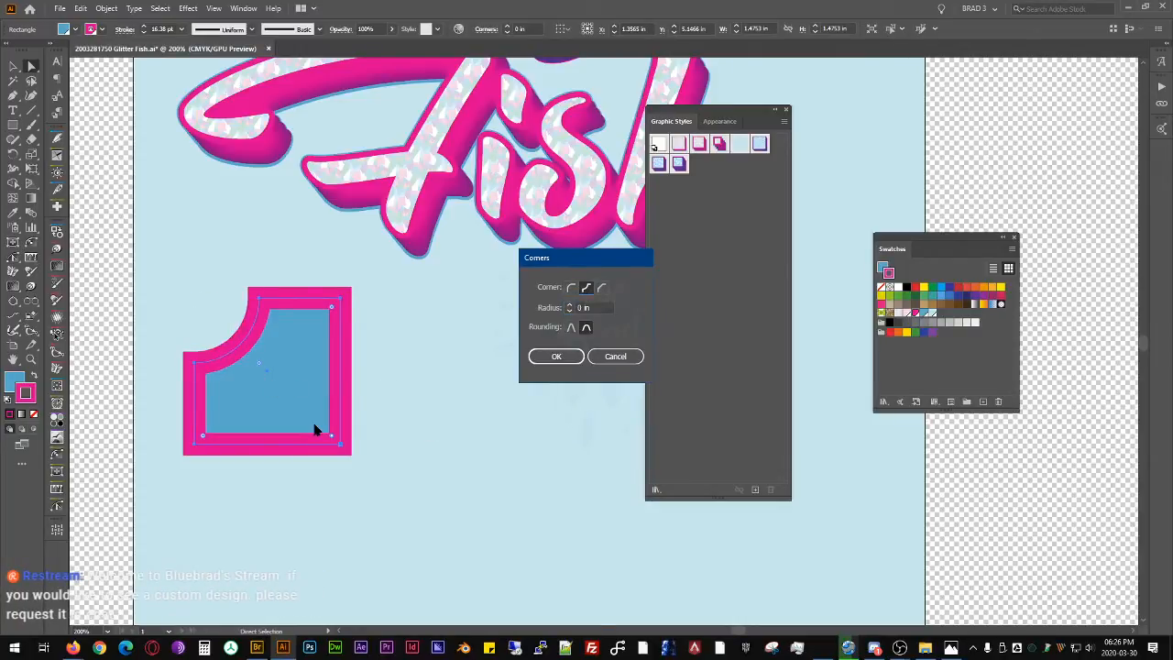
pyautogui.click(571, 287)
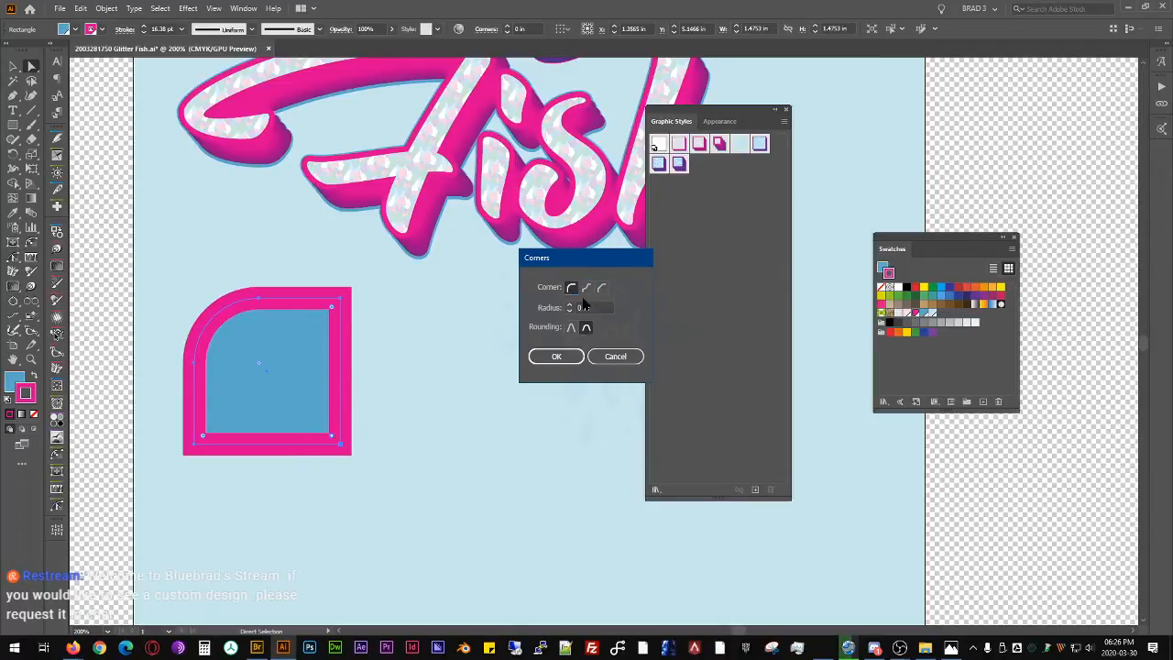
pyautogui.click(586, 288)
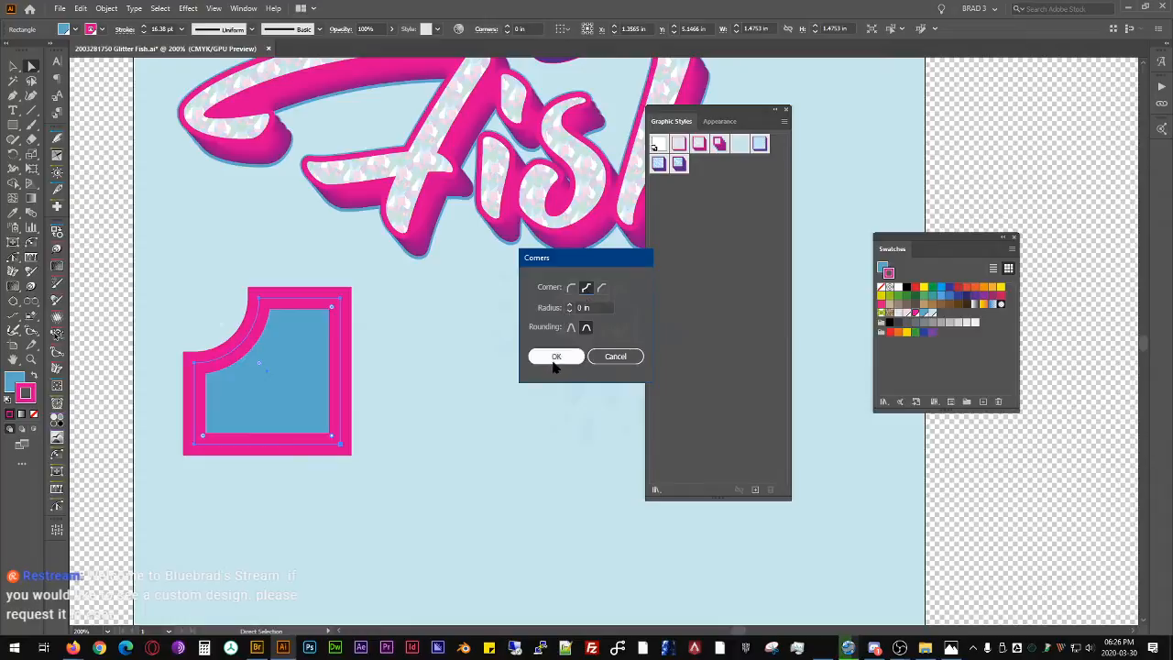
pyautogui.click(556, 357)
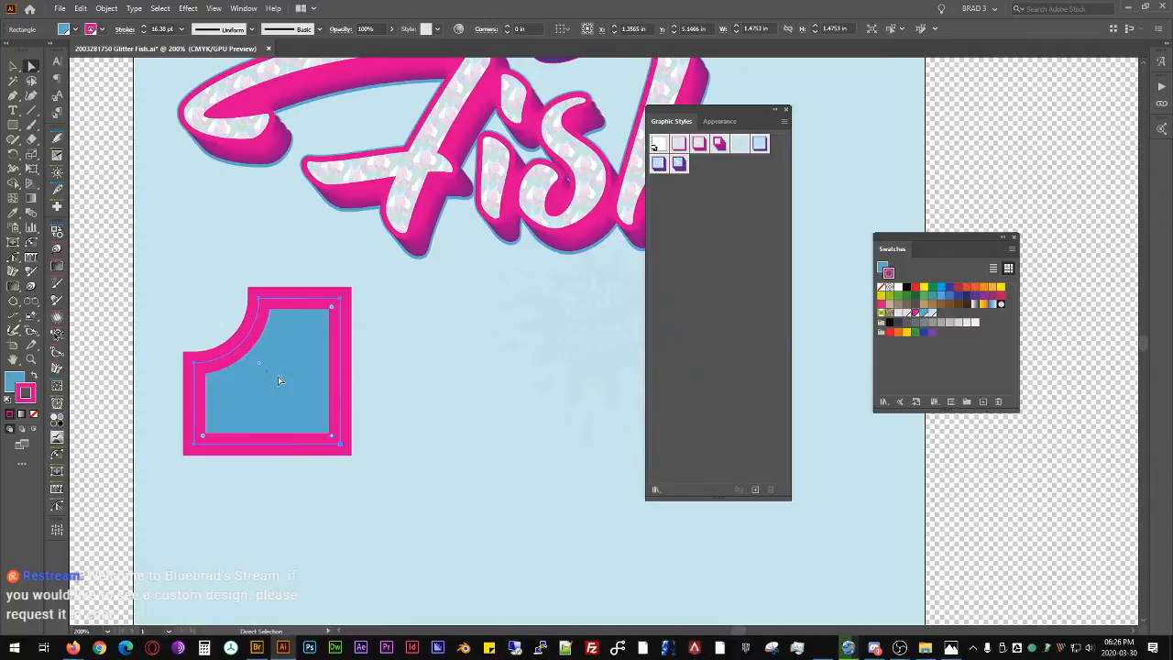
pyautogui.doubleClick(333, 441)
pyautogui.click(586, 287)
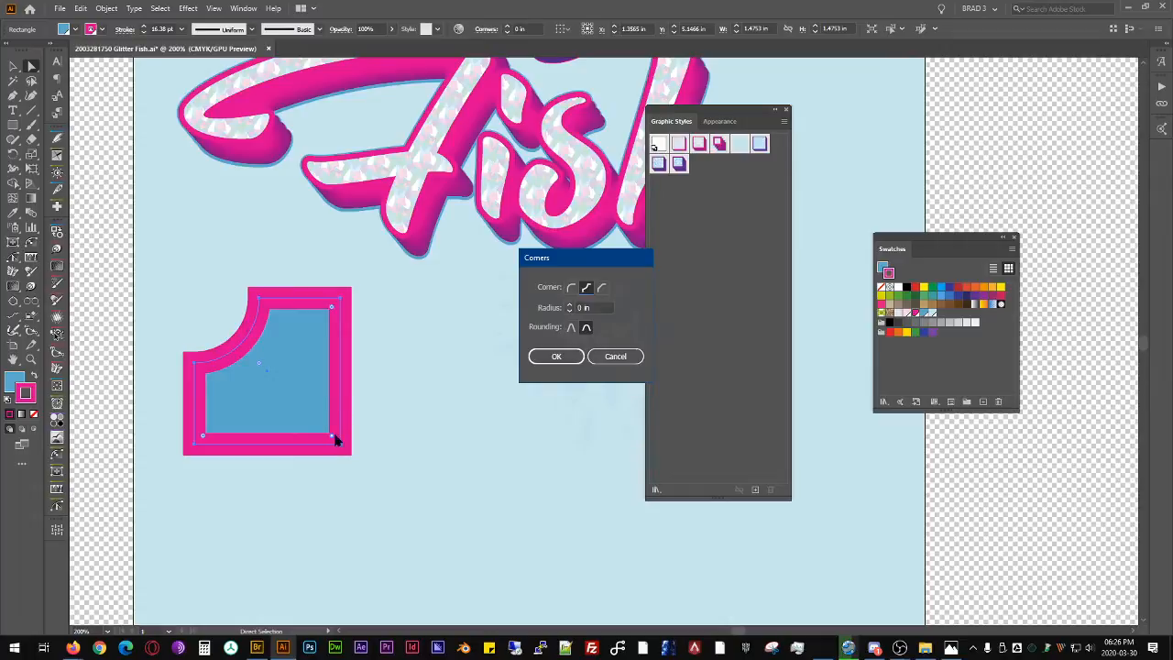
pyautogui.click(551, 357)
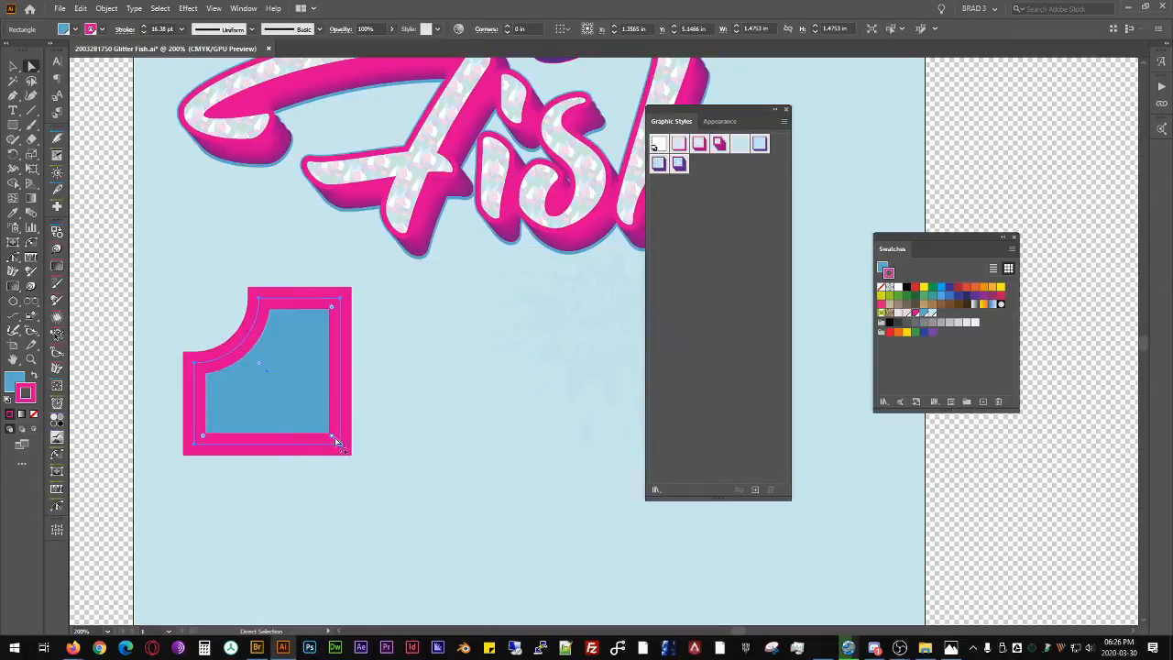
# Step: Round the square's lower-right corner by about 0.85 in and rotate the shape 180°
pyautogui.moveTo(335, 441); pyautogui.dragTo(260, 363)
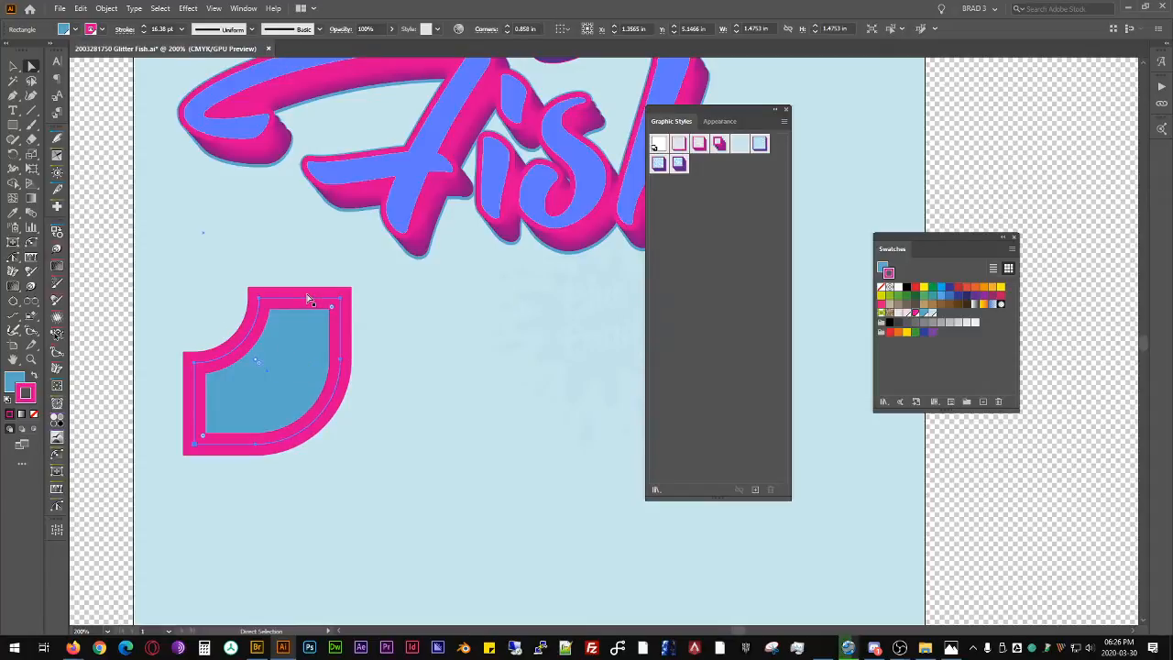
pyautogui.press('v')
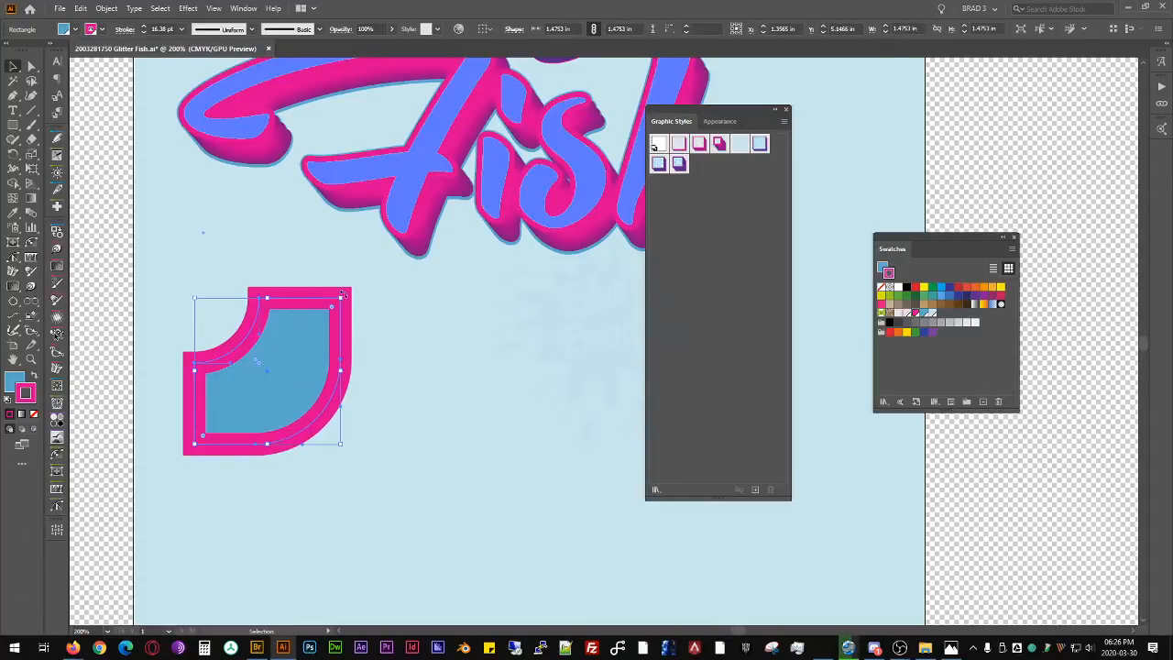
pyautogui.moveTo(344, 293); pyautogui.dragTo(197, 485)
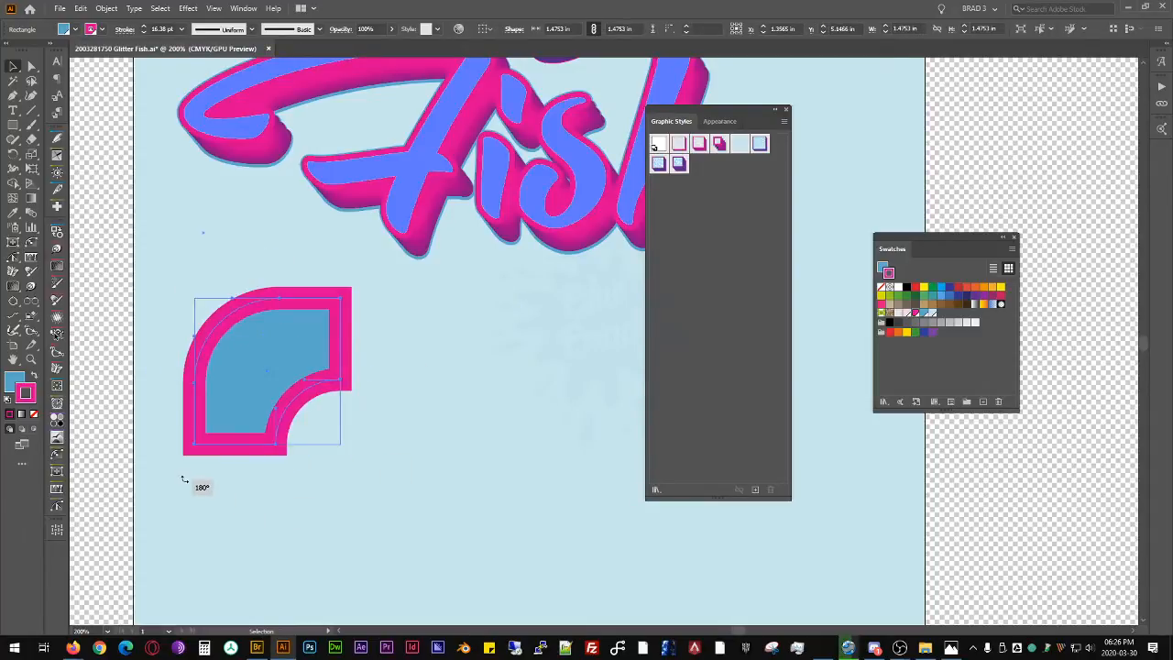
# Step: Style the shape and two copies beside it with the three pink glitter graphic styles, from smallest to largest scale
pyautogui.click(687, 143)
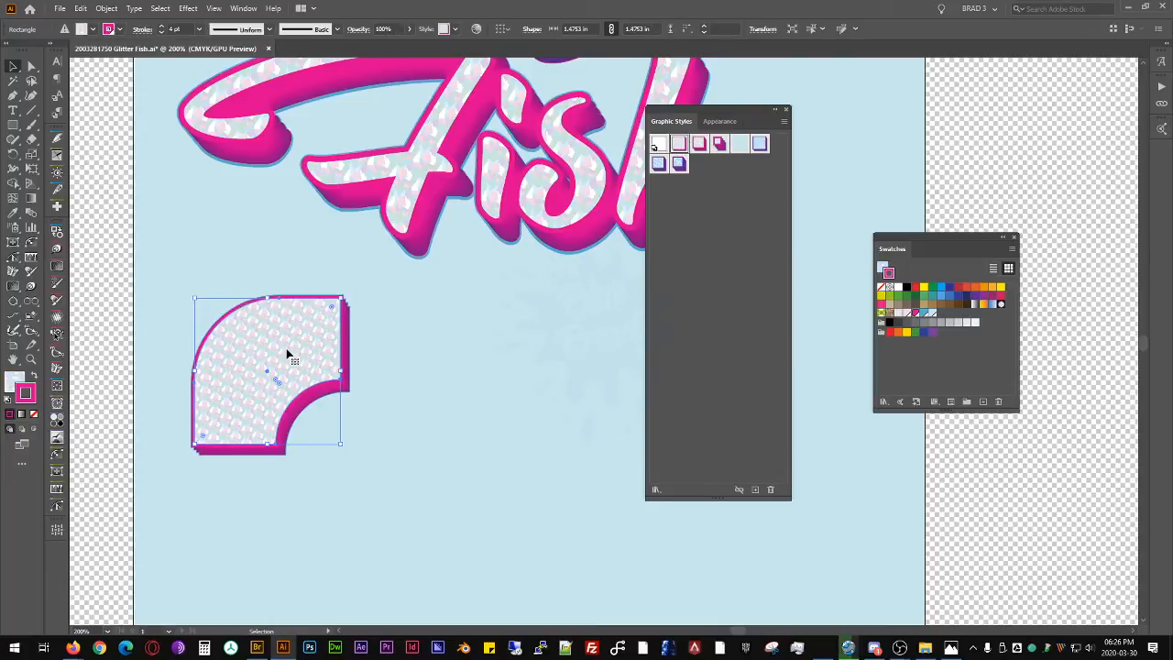
pyautogui.moveTo(288, 349); pyautogui.dragTo(599, 382)
pyautogui.click(698, 144)
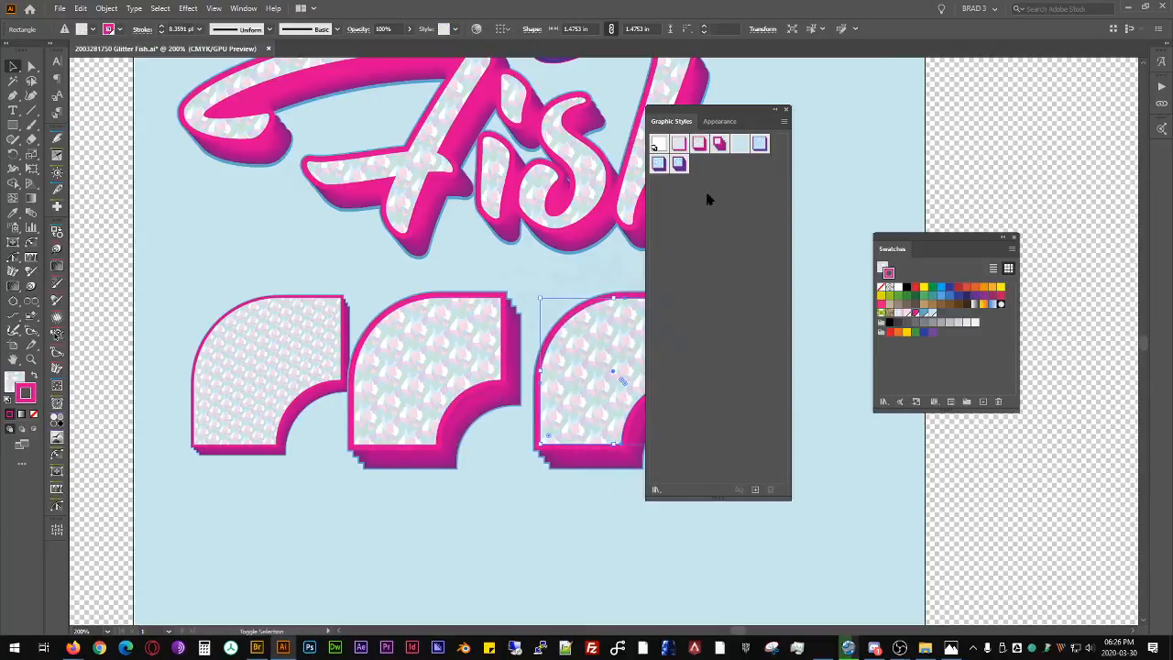
pyautogui.click(719, 144)
# Step: Space the three pink sample shapes apart in a row below the Fish lettering
pyautogui.scroll(-1, 533, 300)
pyautogui.moveTo(545, 317); pyautogui.dragTo(362, 302)
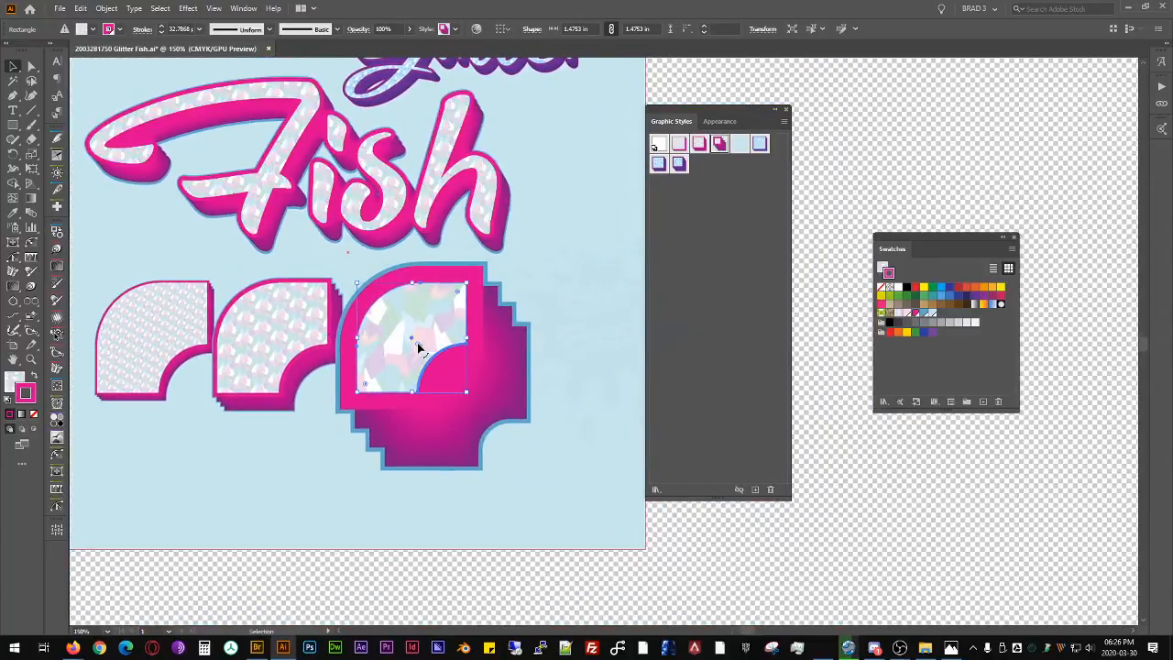
pyautogui.moveTo(418, 345); pyautogui.dragTo(449, 319)
pyautogui.hotkey('ctrl', 'z')
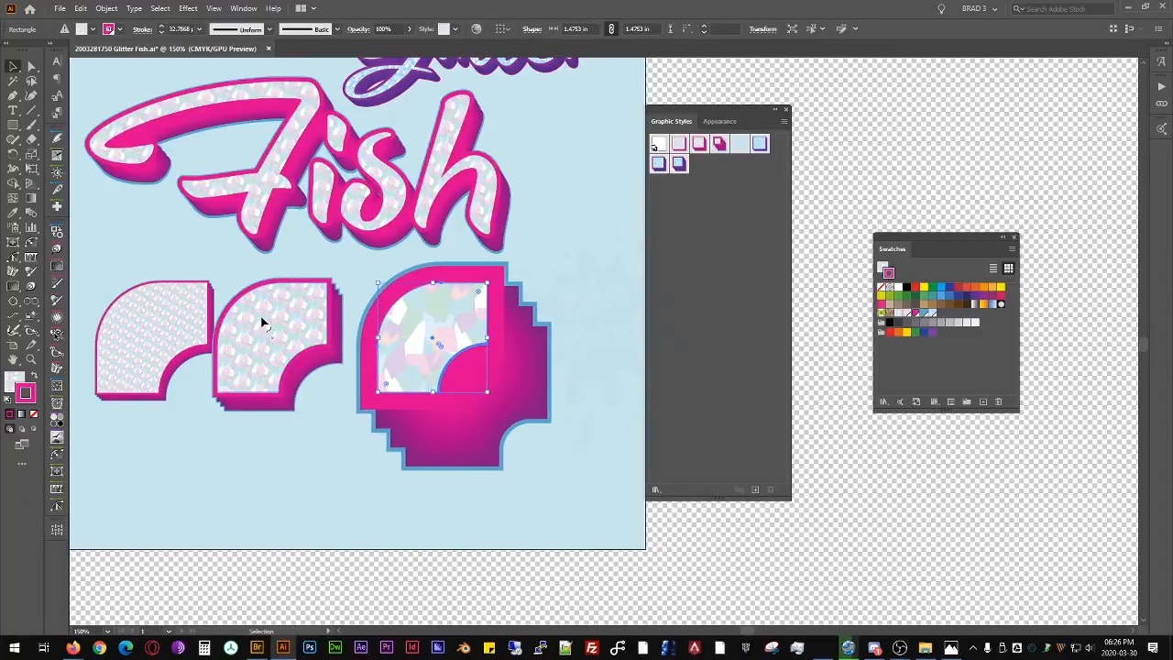
# Step: Duplicate the row of pink samples below and apply the three purple-and-blue graphic styles to the copies, from smallest to largest scale
pyautogui.moveTo(283, 339); pyautogui.dragTo(336, 475)
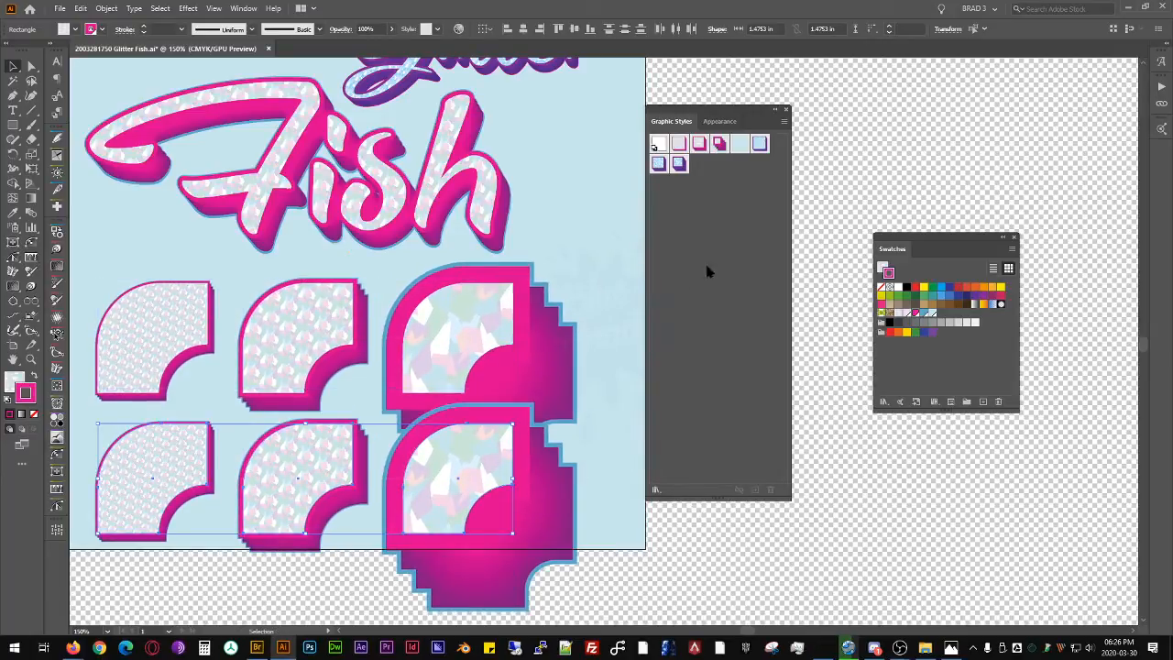
pyautogui.click(763, 144)
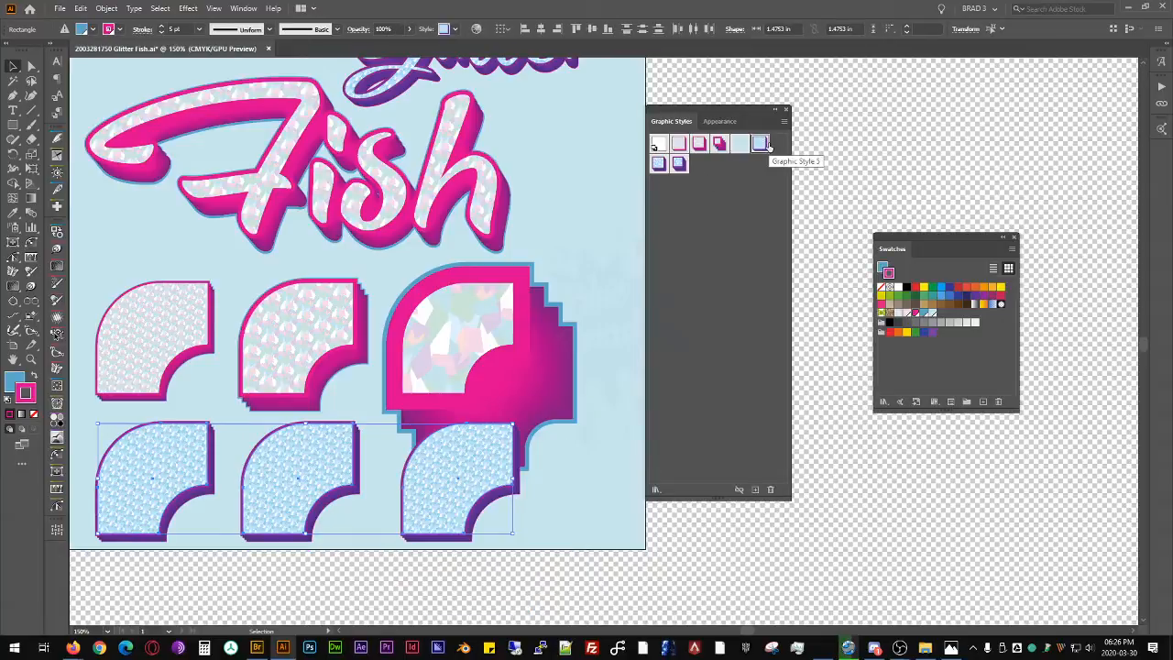
pyautogui.click(385, 568)
pyautogui.click(362, 478)
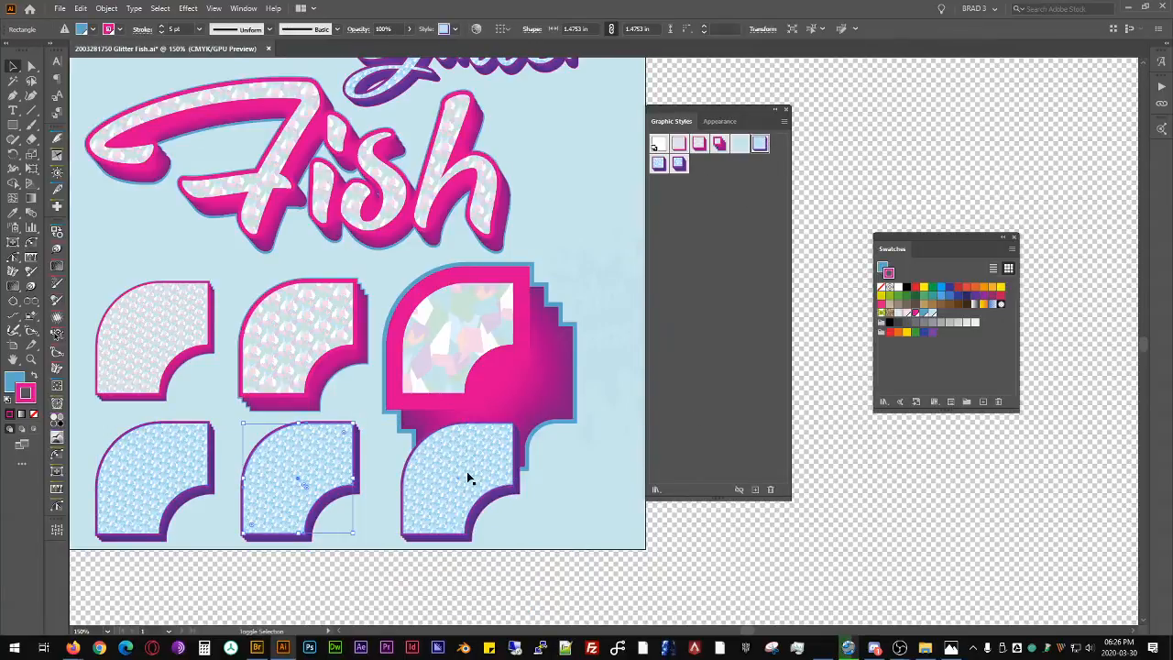
pyautogui.keyDown('shift'); pyautogui.click(466, 479); pyautogui.keyUp('shift')
pyautogui.click(658, 163)
pyautogui.click(471, 503)
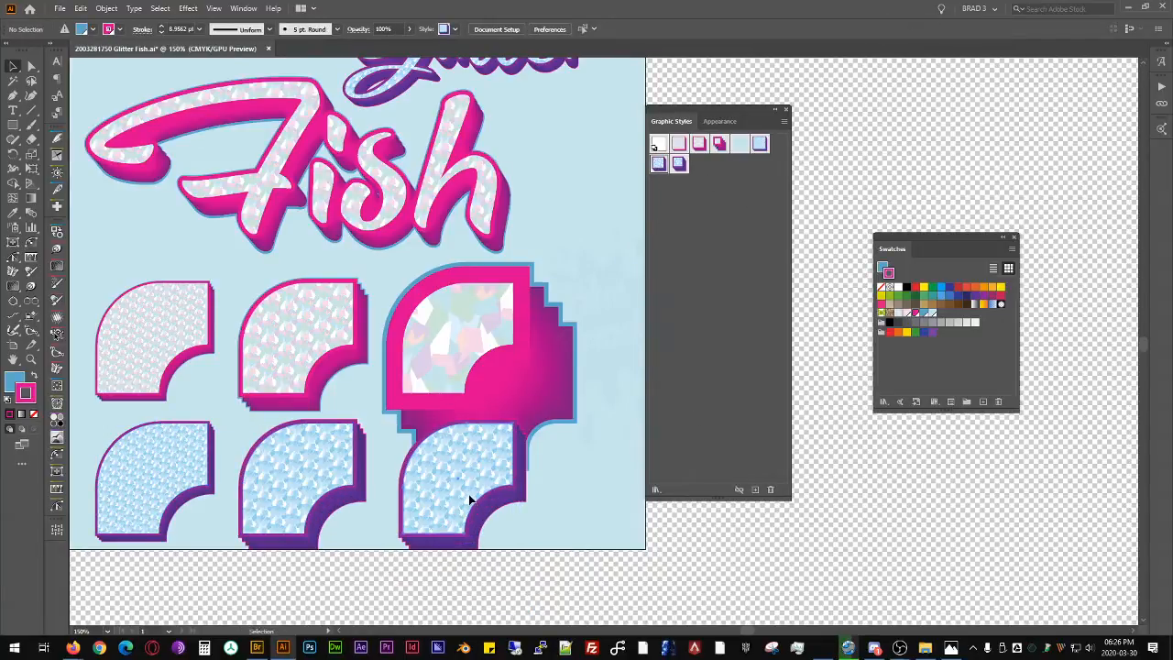
pyautogui.click(677, 163)
pyautogui.click(888, 539)
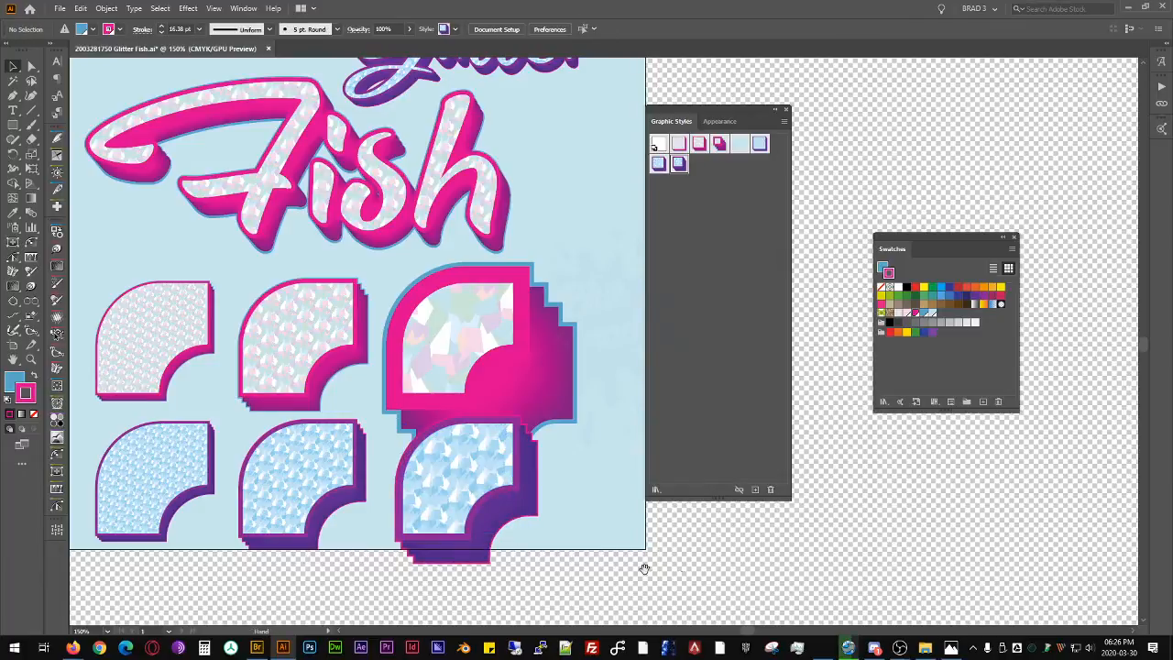
# Step: Move the largest-scale pink sample further right to leave a gap in the upper row
pyautogui.moveTo(644, 568); pyautogui.dragTo(615, 509)
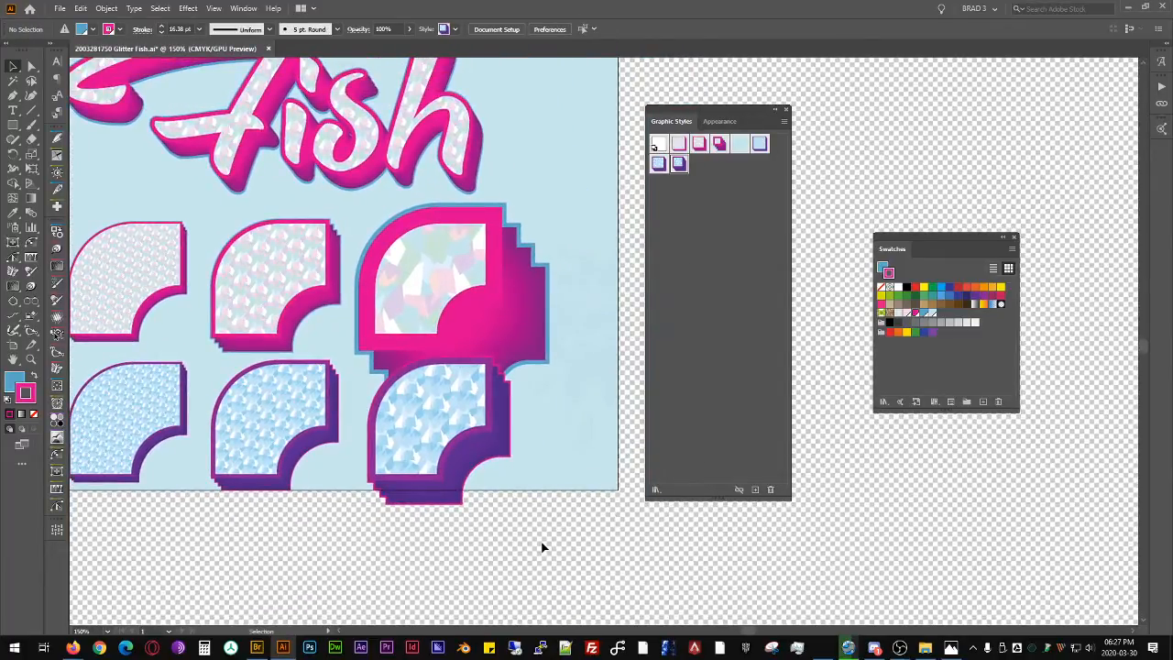
pyautogui.click(434, 259)
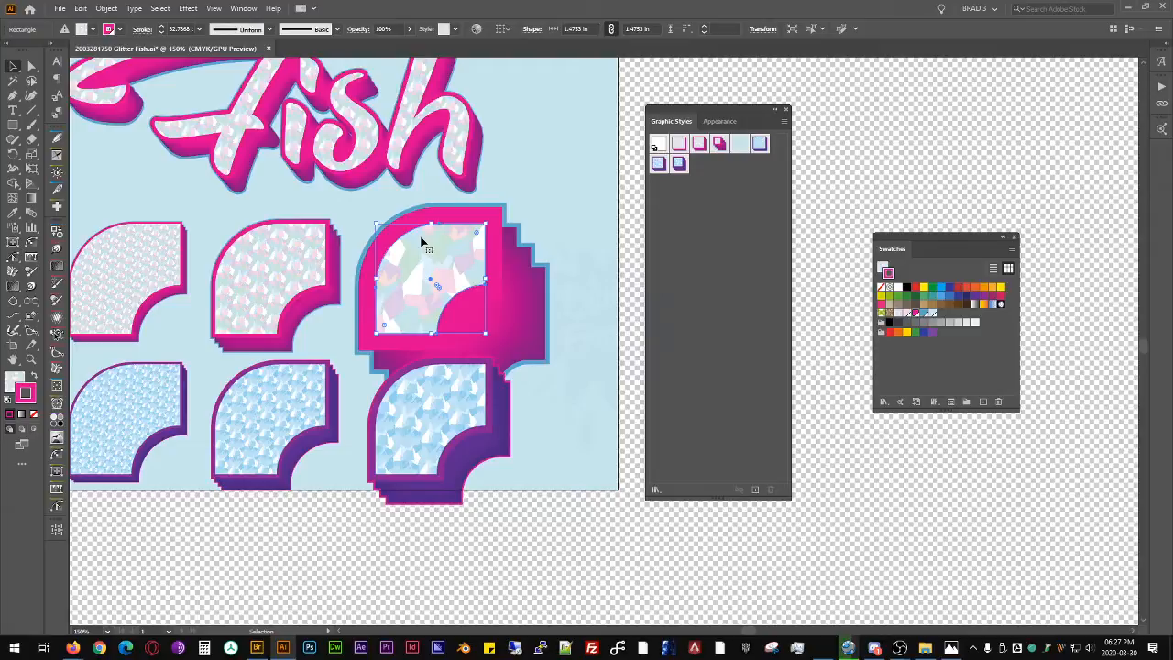
pyautogui.moveTo(421, 241); pyautogui.dragTo(548, 237)
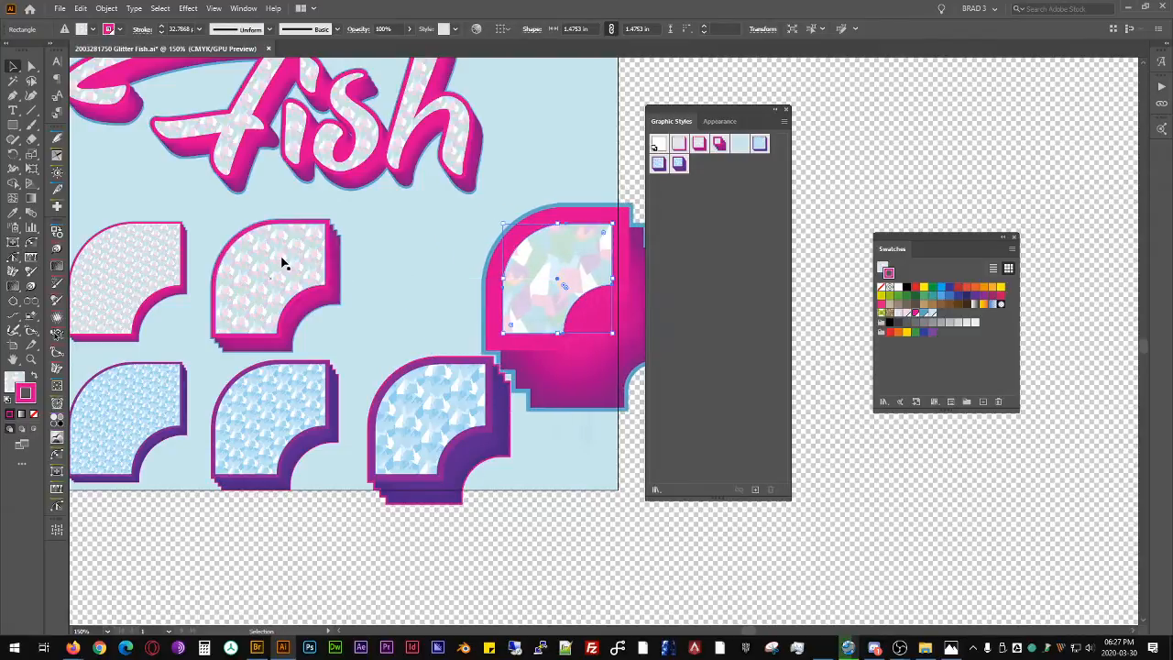
# Step: Enlarge a copy of the middle pink sample to about 2.42 in, save its appearance as a graphic style, and delete the copy
pyautogui.moveTo(293, 263); pyautogui.dragTo(435, 267)
pyautogui.moveTo(467, 335); pyautogui.dragTo(506, 369)
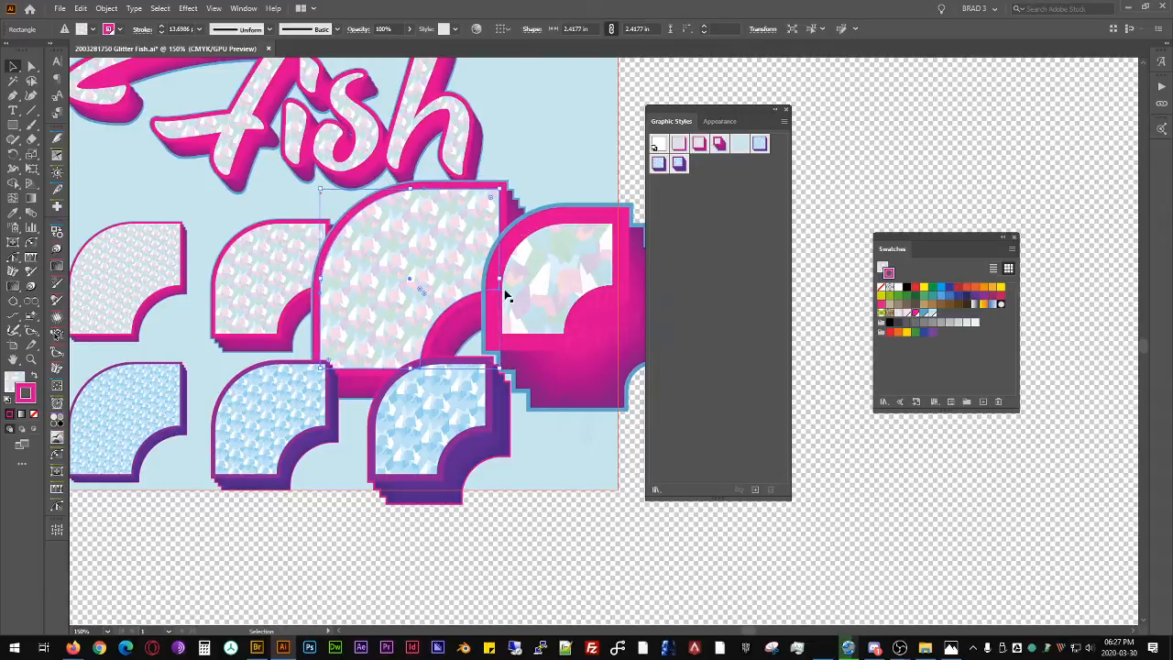
pyautogui.click(754, 490)
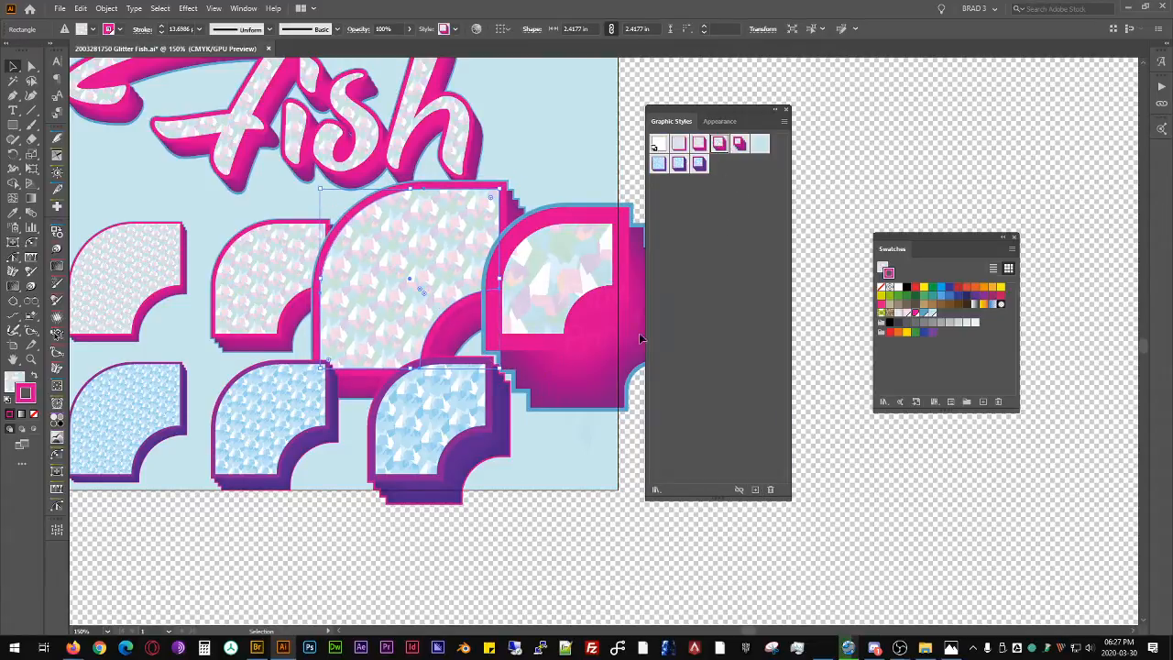
pyautogui.press('Delete')
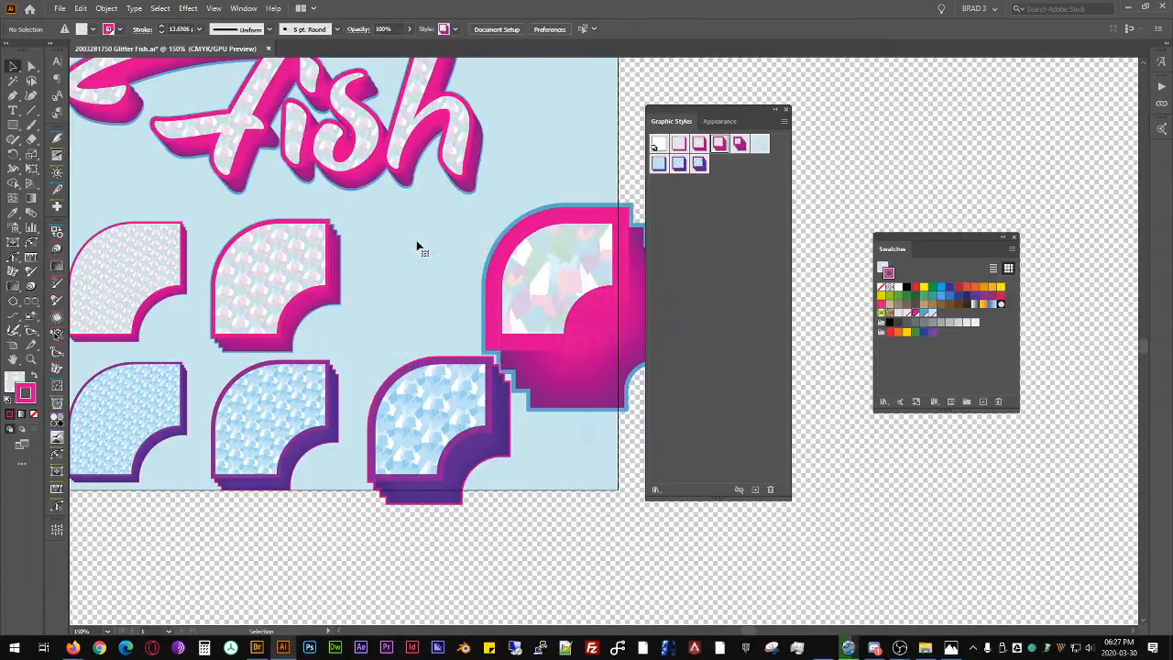
# Step: Place a copy of the middle pink sample in the row's gap and apply the newly saved pink style to it
pyautogui.moveTo(300, 264); pyautogui.dragTo(436, 264)
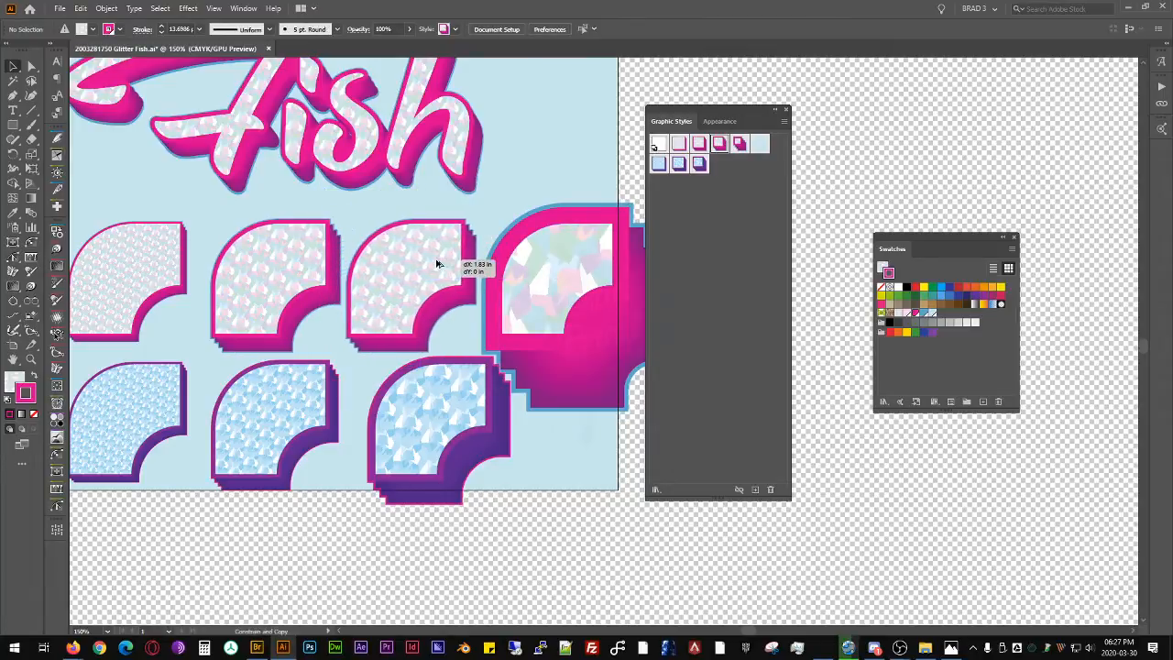
pyautogui.click(719, 147)
pyautogui.click(482, 571)
# Step: Select all seven sample shapes, shift them together left and slightly up on the artboard, and deselect them
pyautogui.scroll(-1, 534, 492)
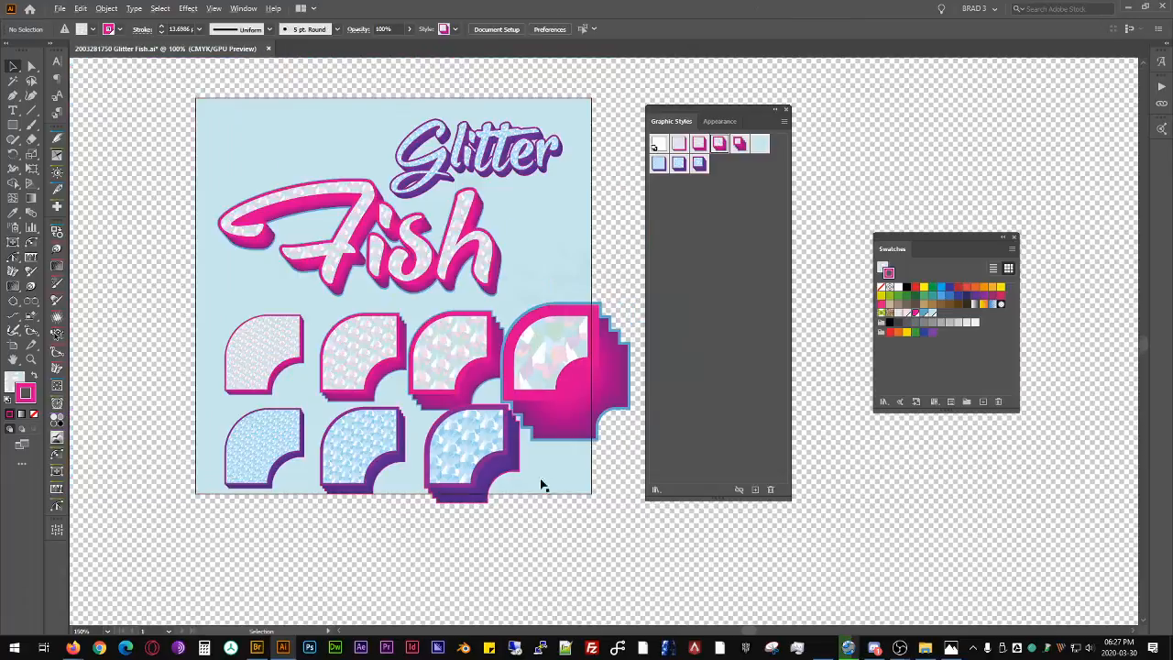
pyautogui.moveTo(522, 486); pyautogui.dragTo(476, 445)
pyautogui.moveTo(502, 375); pyautogui.dragTo(573, 464)
pyautogui.click(573, 425)
pyautogui.keyDown('shift'); pyautogui.click(516, 486); pyautogui.keyUp('shift')
pyautogui.keyDown('shift'); pyautogui.click(505, 398); pyautogui.keyUp('shift')
pyautogui.keyDown('shift'); pyautogui.click(417, 485); pyautogui.keyUp('shift')
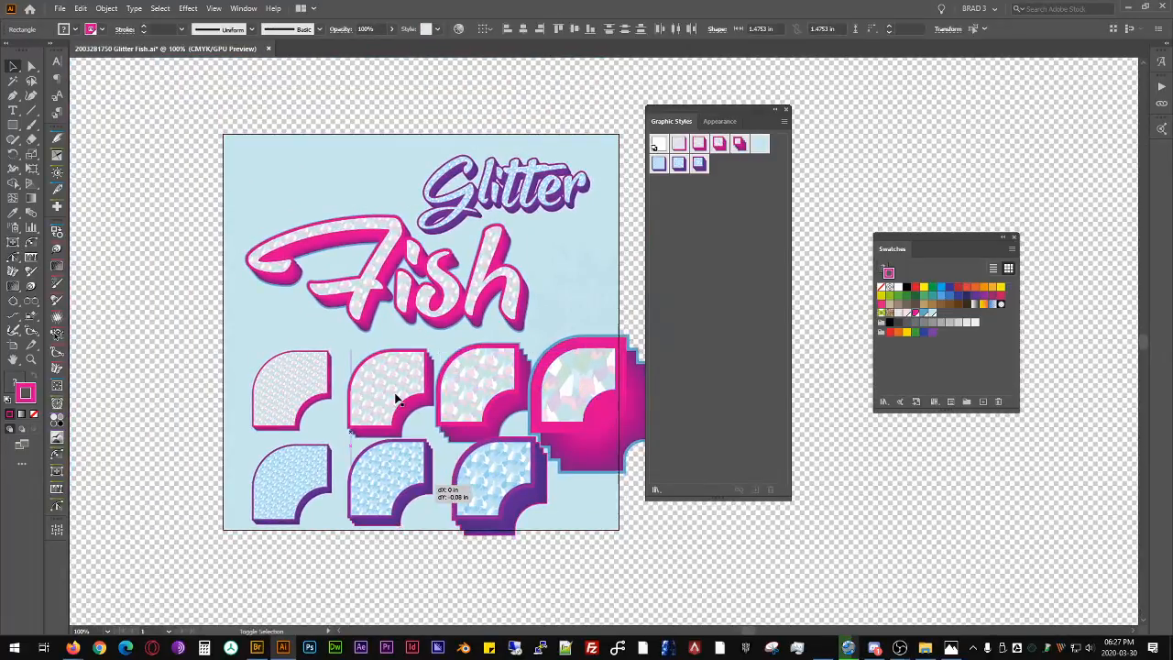
pyautogui.keyDown('shift'); pyautogui.click(395, 398); pyautogui.keyUp('shift')
pyautogui.keyDown('shift'); pyautogui.click(315, 400); pyautogui.keyUp('shift')
pyautogui.keyDown('shift'); pyautogui.click(313, 489); pyautogui.keyUp('shift')
pyautogui.moveTo(396, 412); pyautogui.dragTo(380, 409)
pyautogui.click(661, 578)
# Step: Move the Fish lettering slightly up and right, and shift the Glitter lettering straight down about 0.28 in
pyautogui.moveTo(586, 547)
pyautogui.mouseDown()
pyautogui.moveTo(580, 532)
pyautogui.moveTo(572, 555)
pyautogui.mouseUp()
pyautogui.moveTo(454, 268)
pyautogui.mouseDown()
pyautogui.moveTo(494, 261)
pyautogui.moveTo(464, 265)
pyautogui.mouseUp()
pyautogui.click(497, 209)
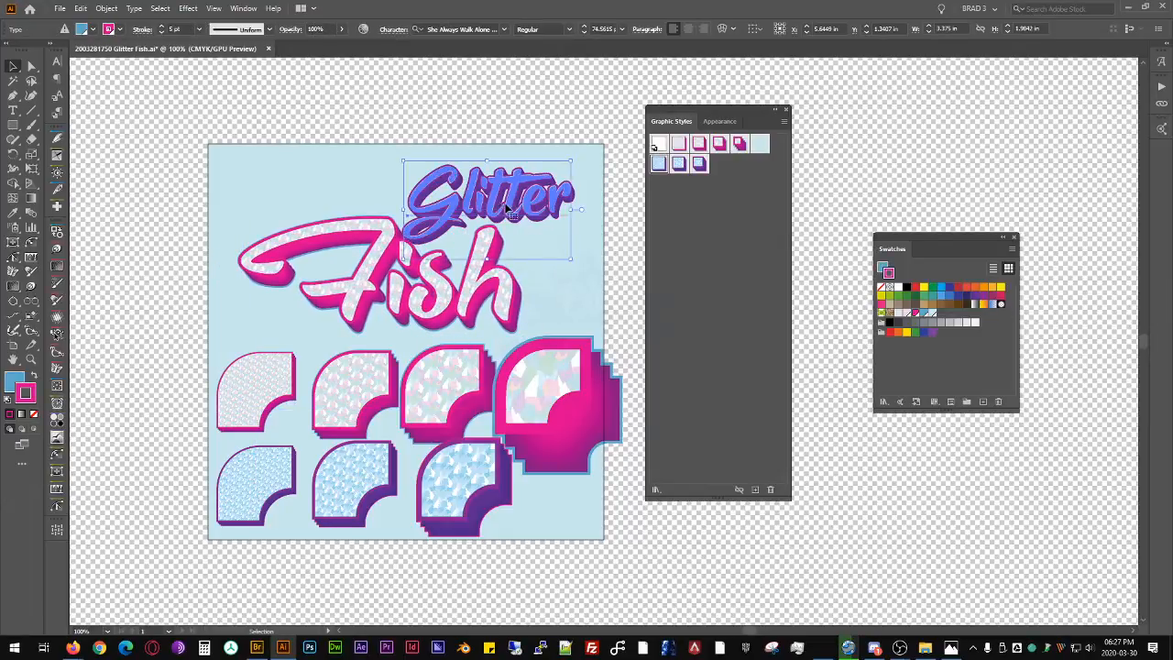
pyautogui.moveTo(523, 211)
pyautogui.mouseDown()
pyautogui.moveTo(509, 224)
pyautogui.moveTo(542, 222)
pyautogui.moveTo(506, 222)
pyautogui.mouseUp()
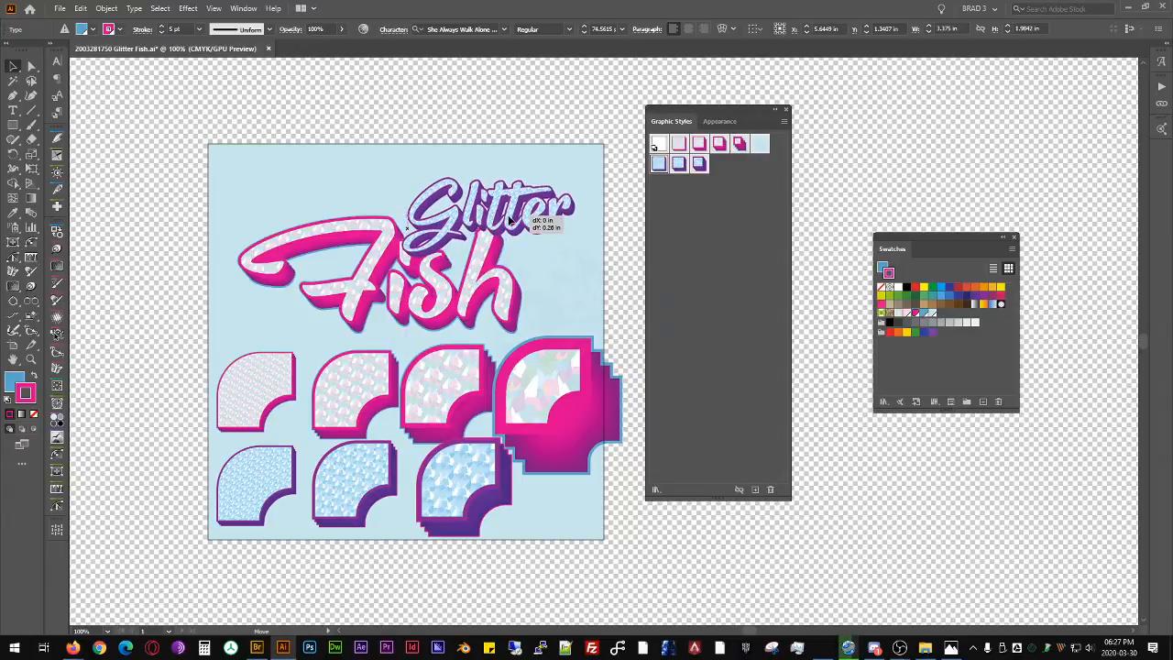
# Step: Rotate the Glitter and Fish lettering together slightly counterclockwise so the logo slopes upward, and deselect it
pyautogui.click(494, 297)
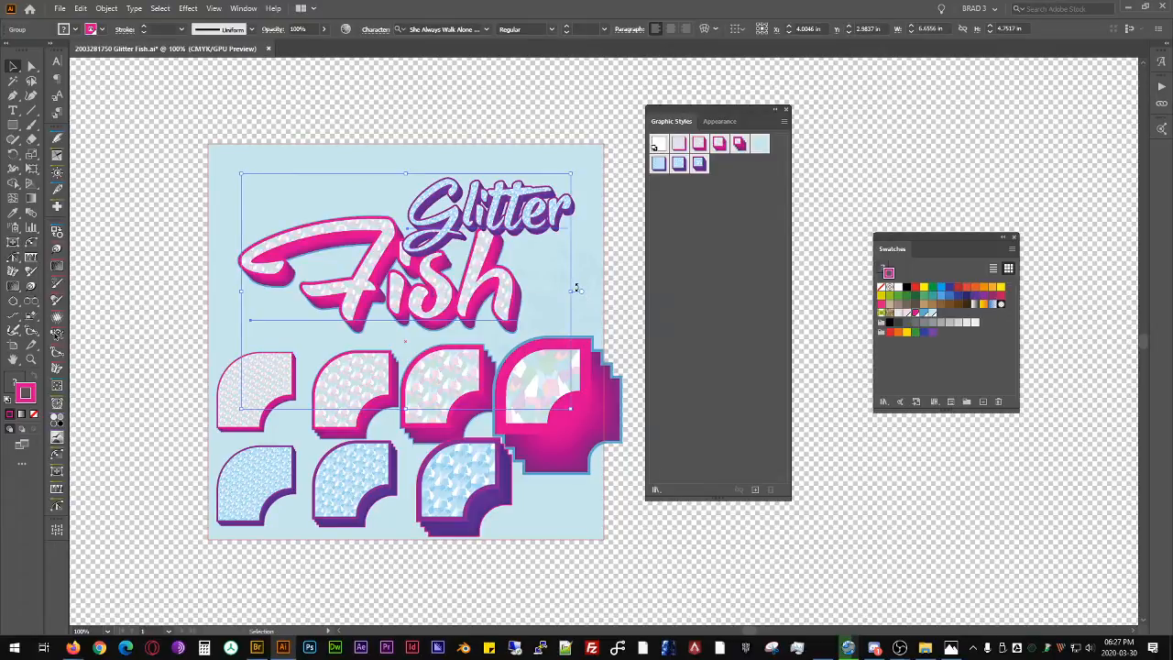
pyautogui.moveTo(574, 290); pyautogui.dragTo(580, 252)
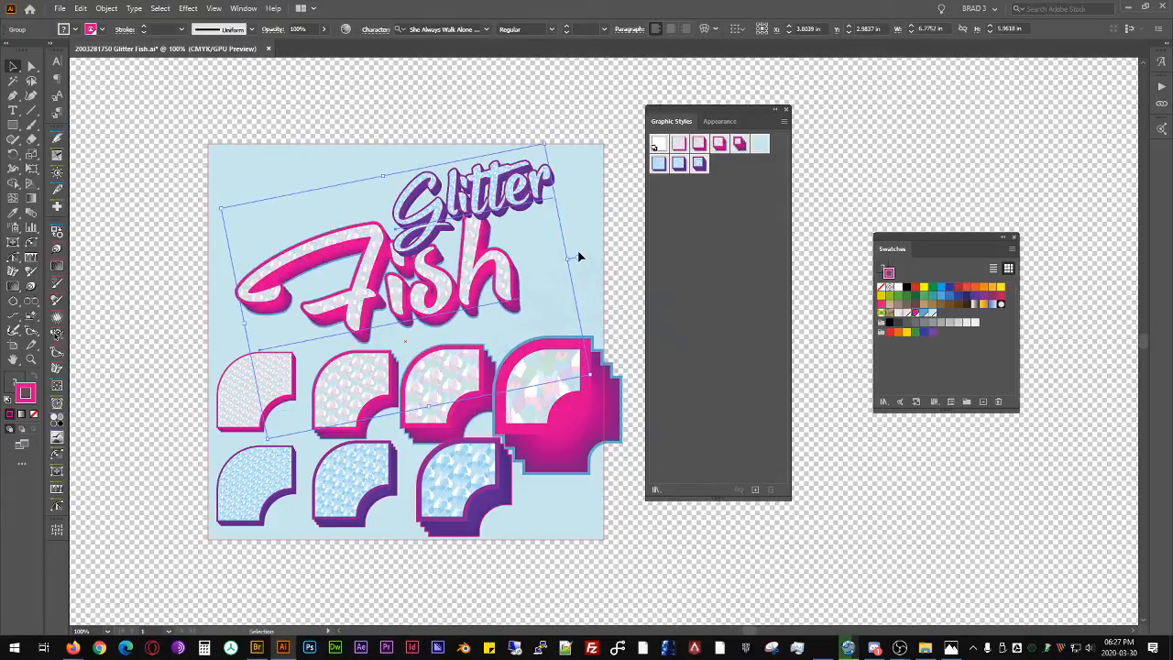
pyautogui.click(628, 262)
pyautogui.press('space')
pyautogui.moveTo(605, 324)
pyautogui.mouseDown()
pyautogui.moveTo(566, 301)
pyautogui.moveTo(594, 317)
pyautogui.mouseUp()
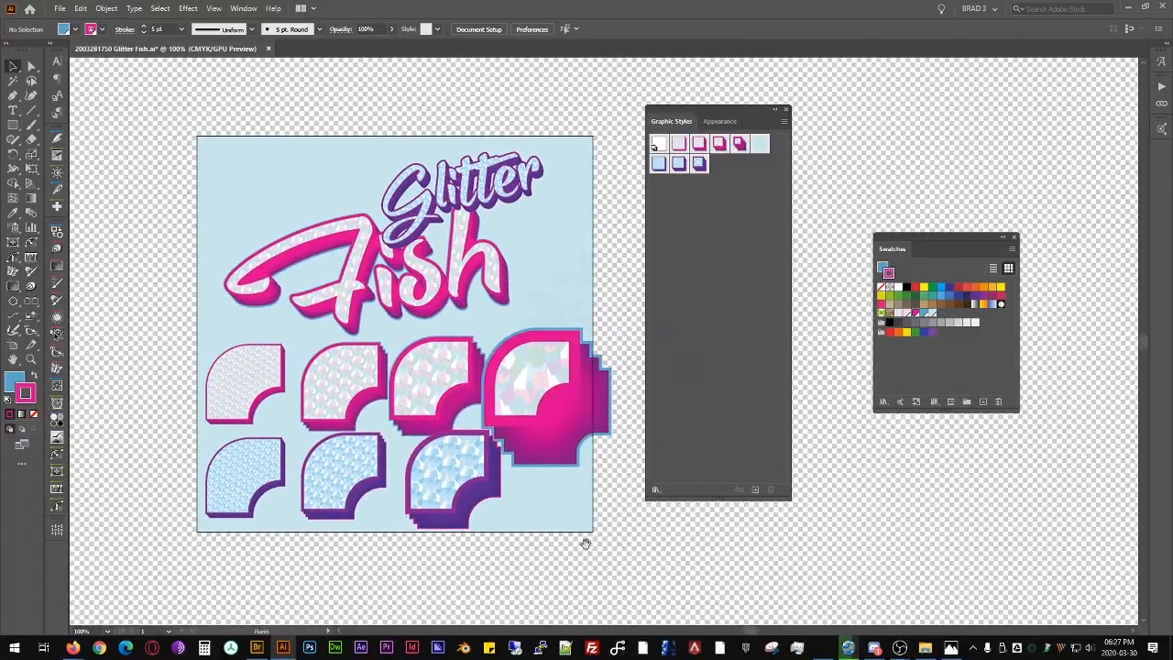
pyautogui.moveTo(581, 540); pyautogui.dragTo(607, 536)
# Step: Clear the floating Graphic Styles and Swatches panels out of the workspace and save the document
pyautogui.moveTo(711, 110); pyautogui.dragTo(1172, 156)
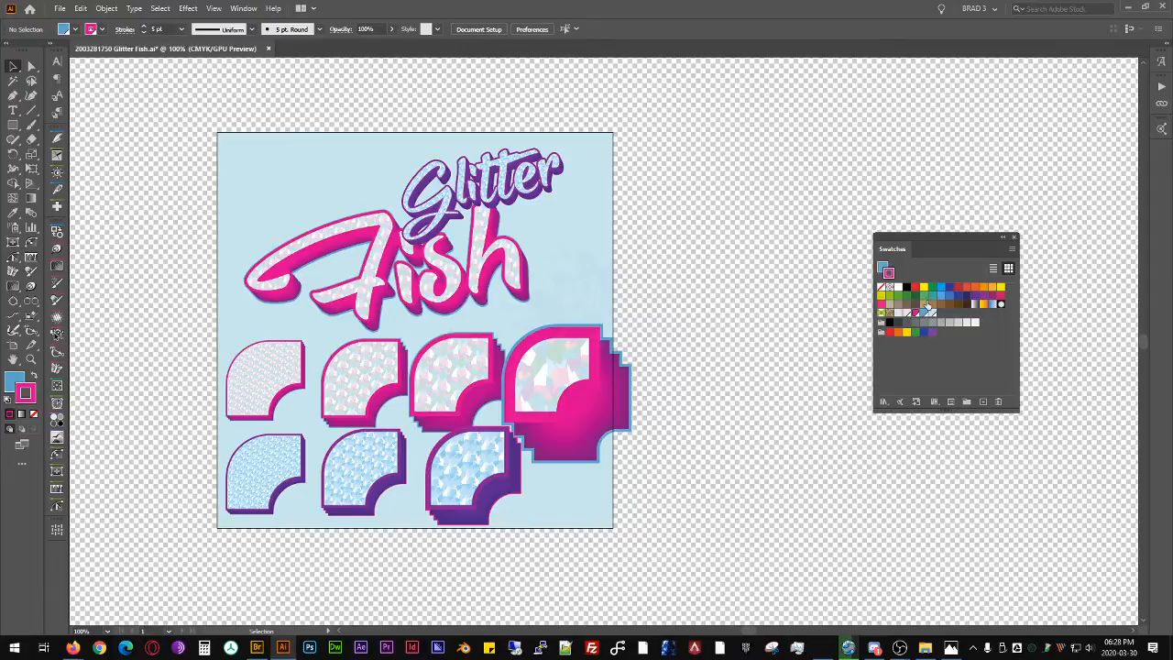
pyautogui.moveTo(919, 239); pyautogui.dragTo(1171, 234)
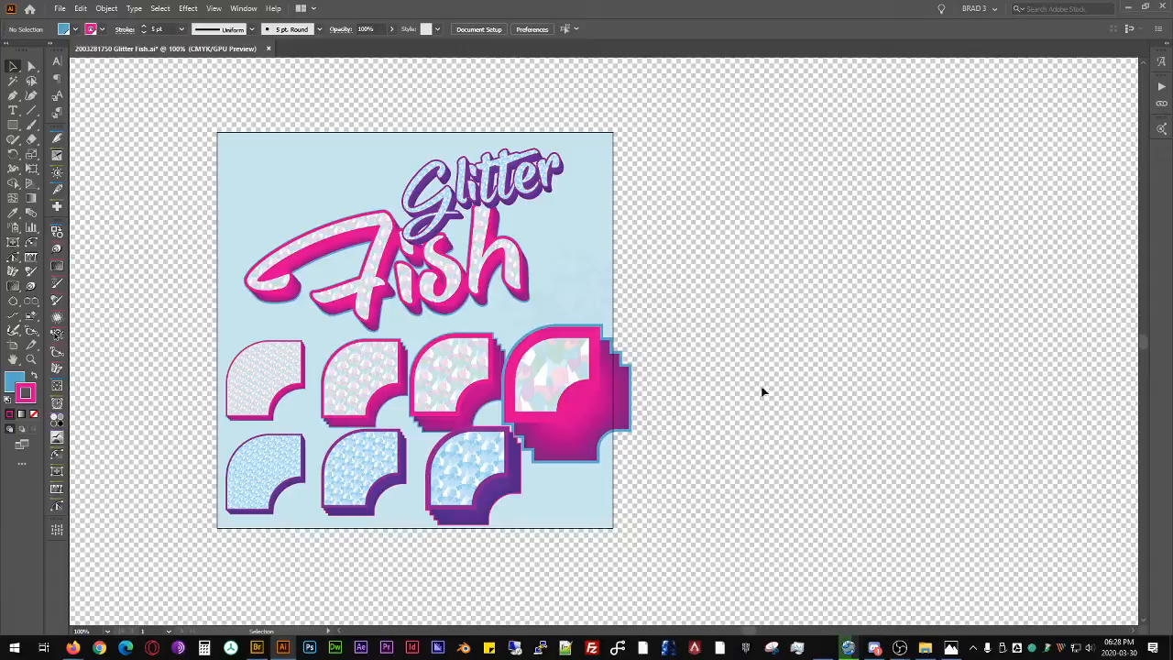
pyautogui.moveTo(673, 349); pyautogui.dragTo(762, 307)
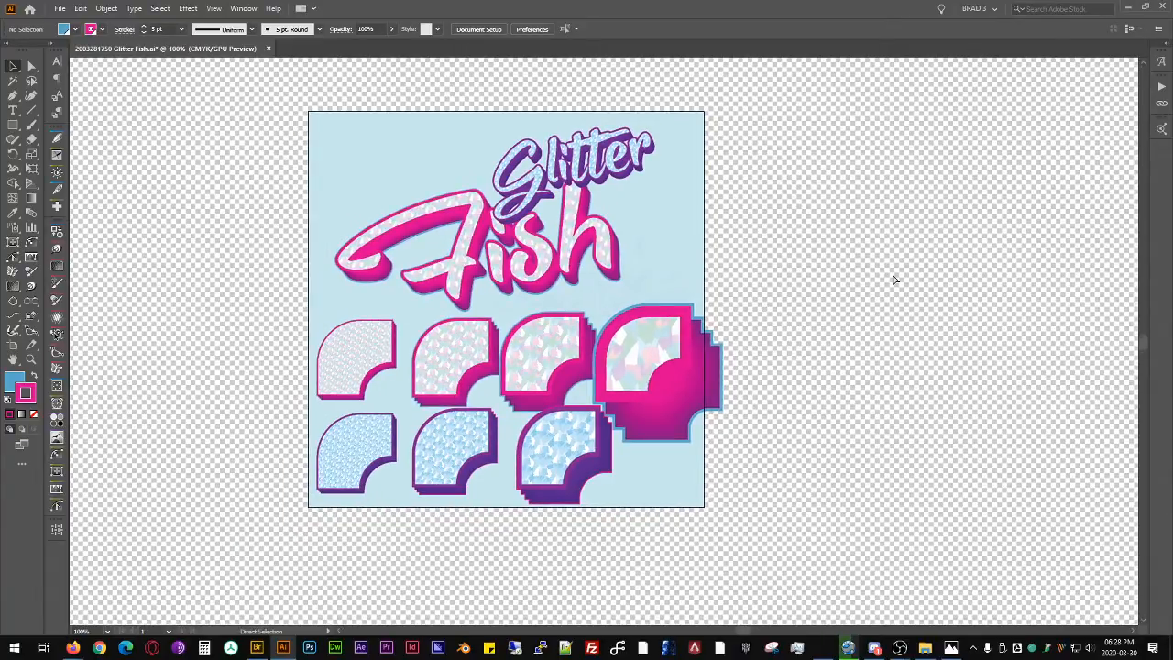
pyautogui.hotkey('ctrl', 's')
# Step: Cover the artboard with a rectangle about 8.33 by 8.44 in and apply the Bluebrad Proof watermark style from the Bluebrad library to it
pyautogui.hotkey('ctrl', 'F5')
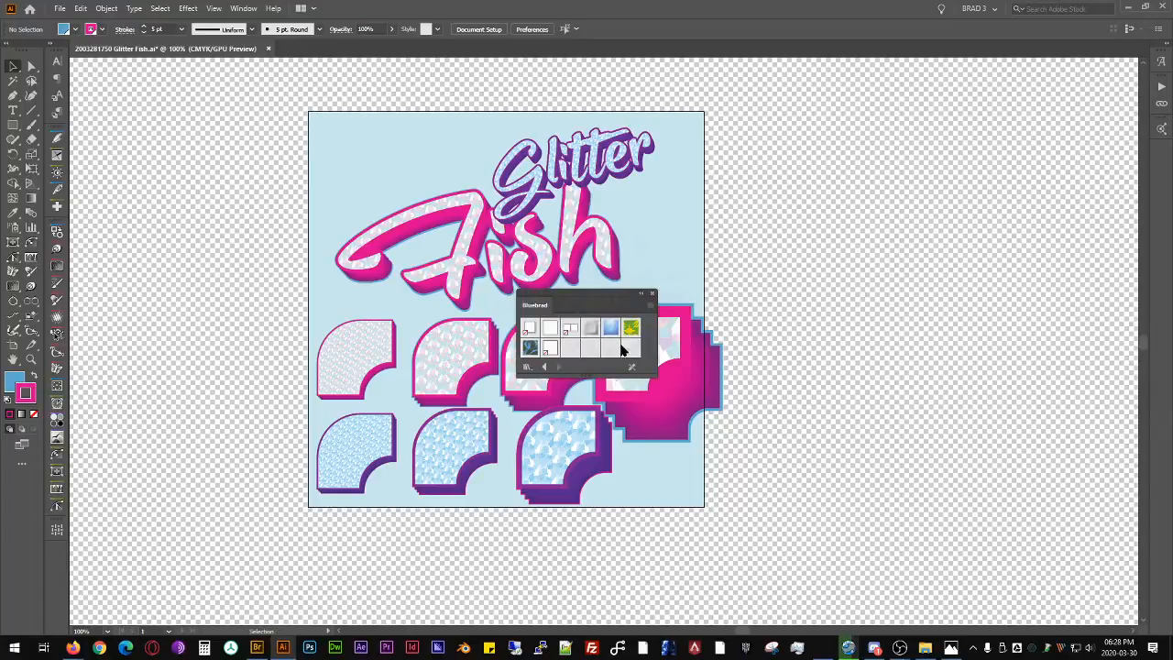
pyautogui.press('m')
pyautogui.moveTo(301, 102); pyautogui.dragTo(715, 520)
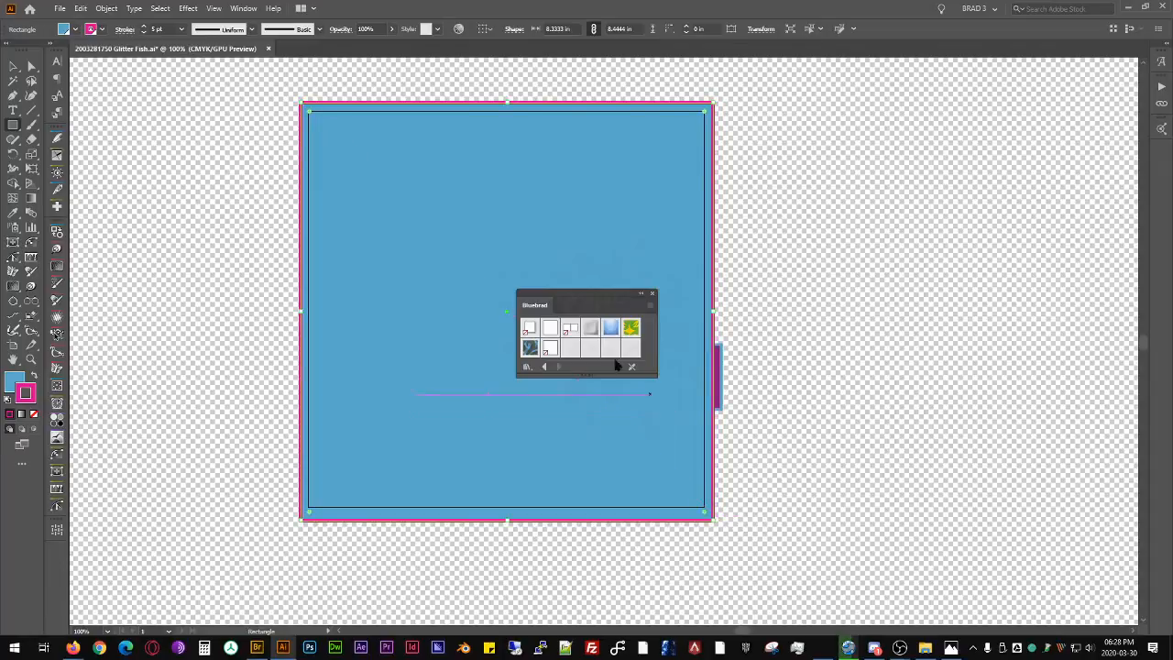
pyautogui.click(610, 348)
pyautogui.click(591, 348)
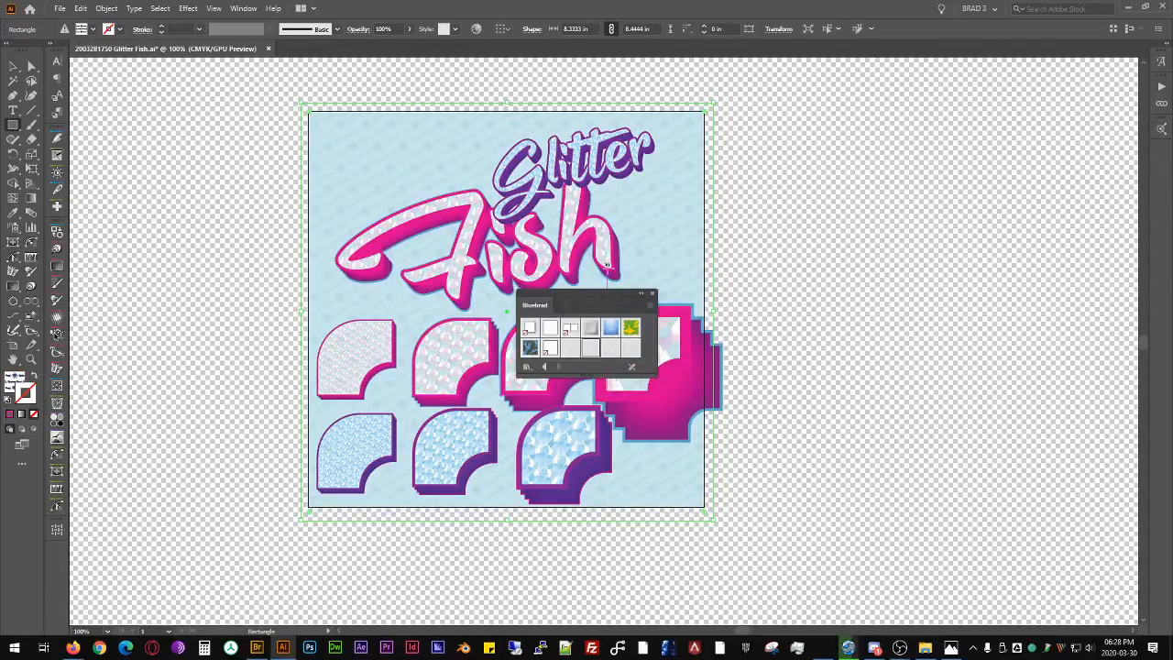
pyautogui.click(652, 293)
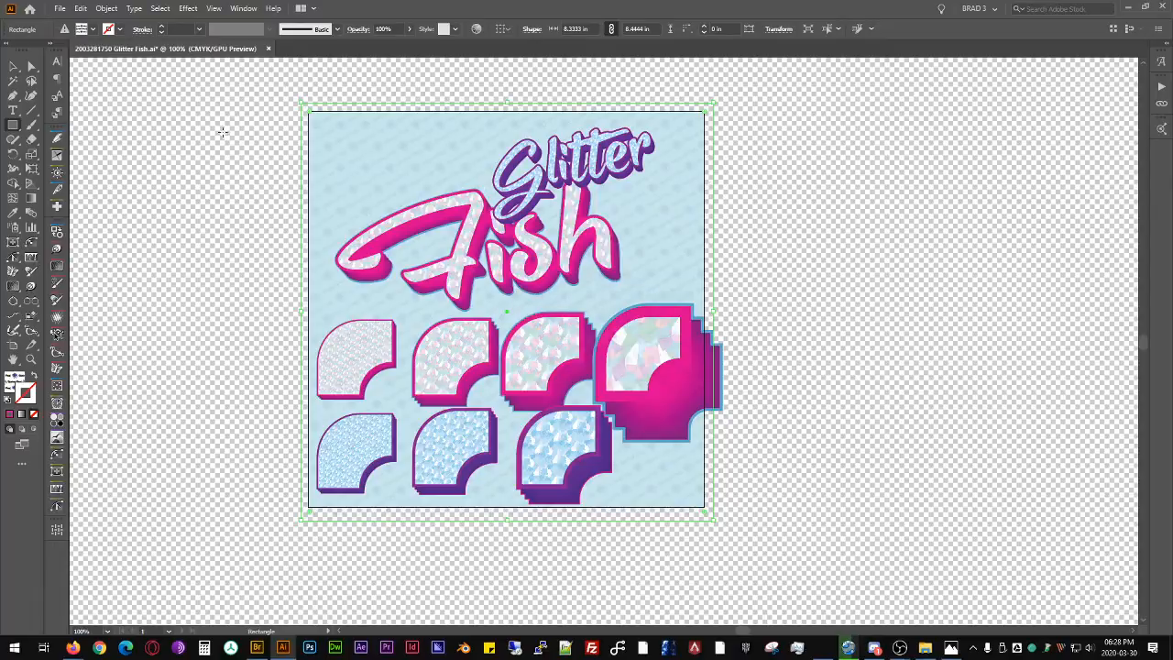
pyautogui.click(13, 66)
pyautogui.click(149, 146)
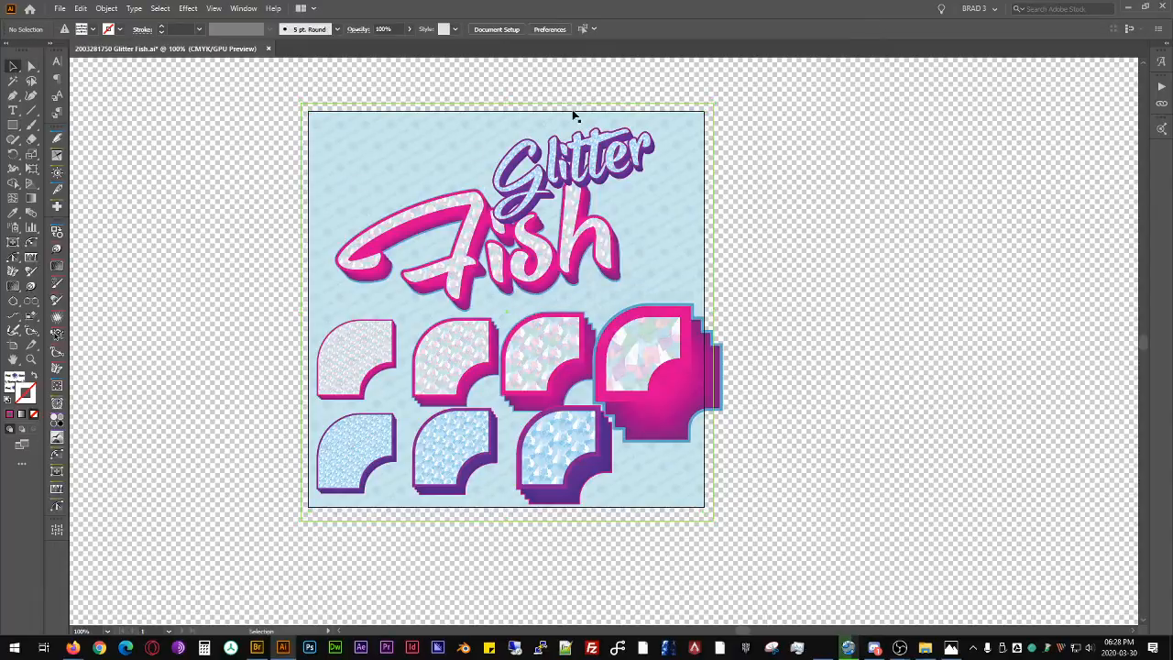
# Step: Examine the proof watermark up close over the Fish lettering, the largest pink sample and the background
pyautogui.click(672, 133)
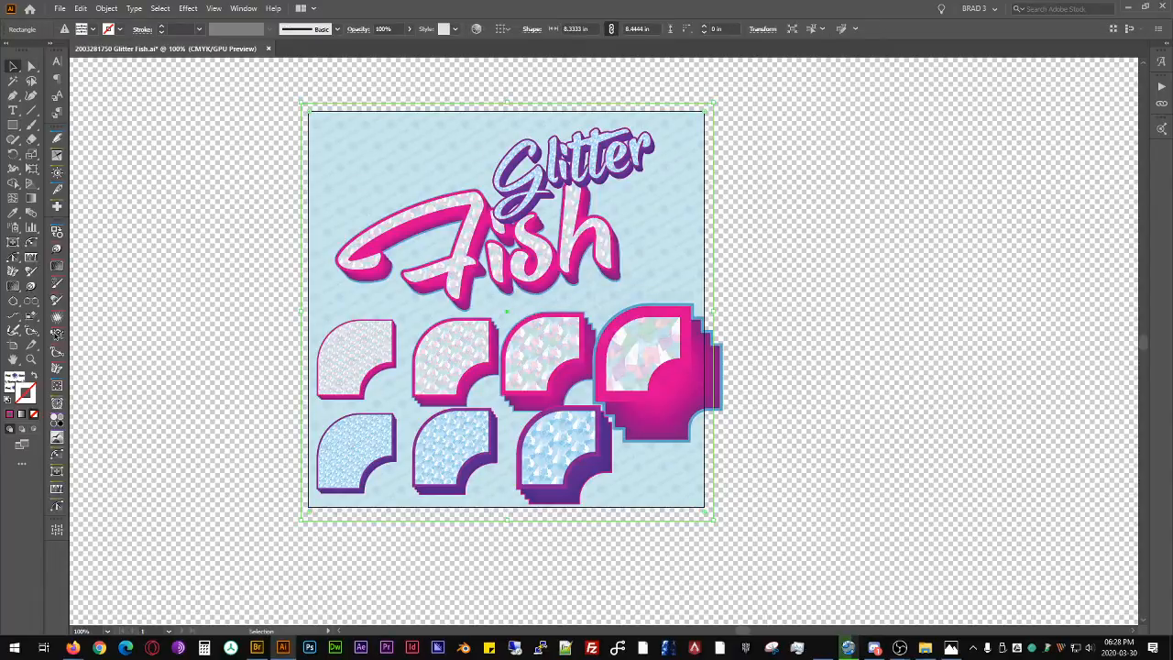
pyautogui.click(827, 278)
pyautogui.scroll(5, 472, 226)
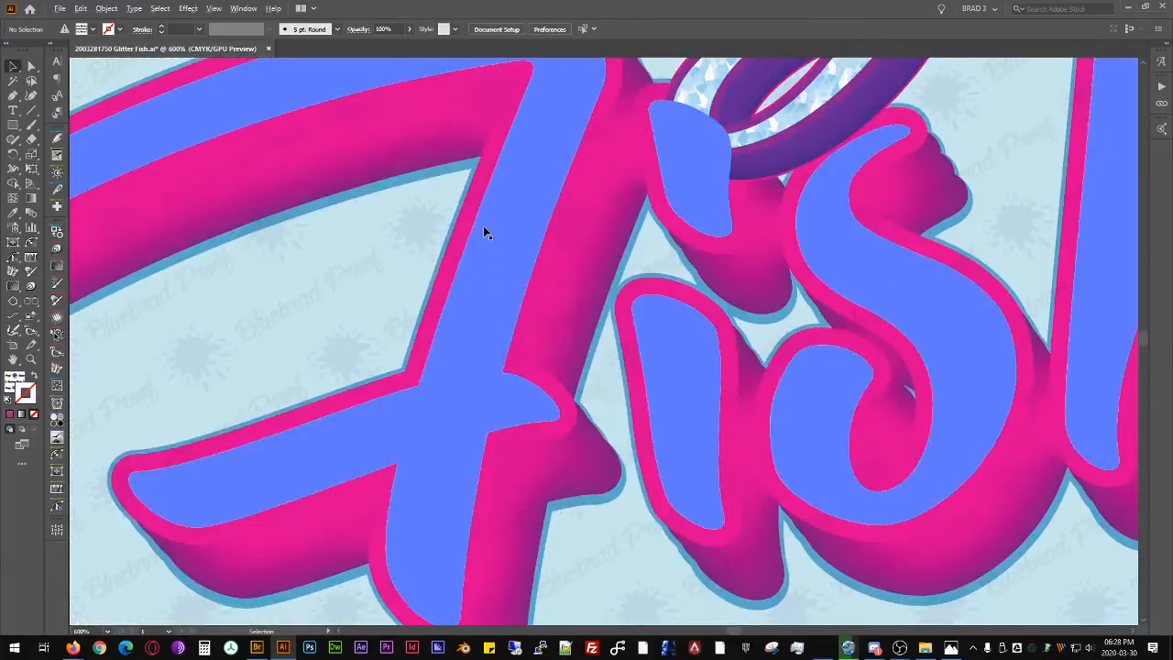
pyautogui.scroll(-6, 485, 224)
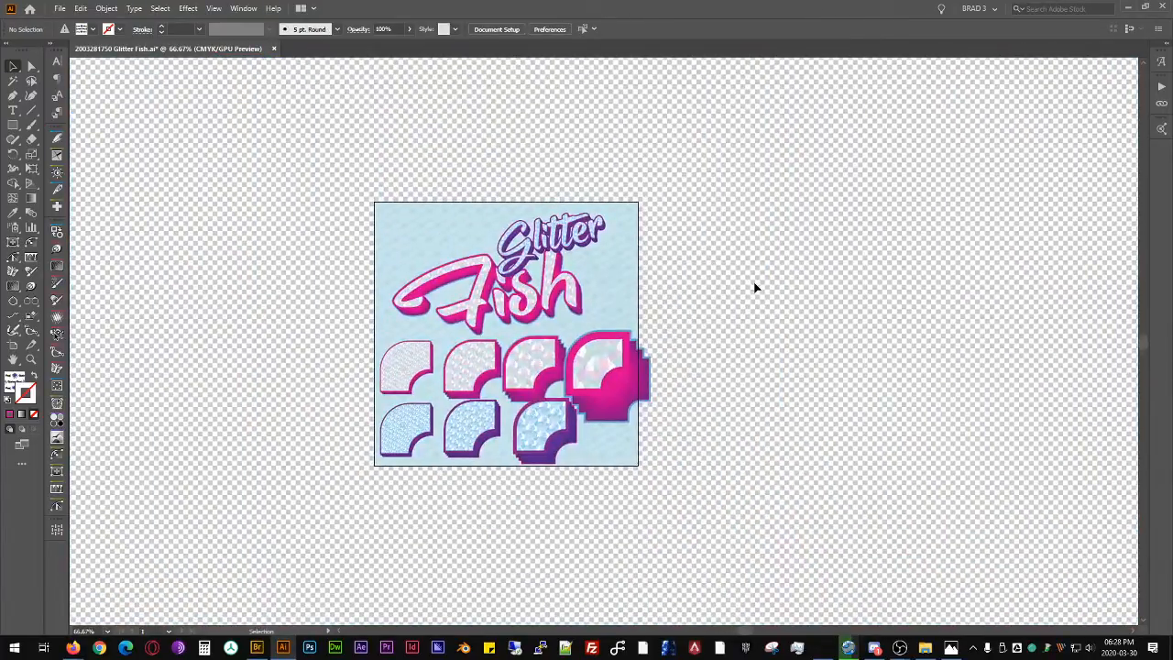
pyautogui.scroll(4, 618, 338)
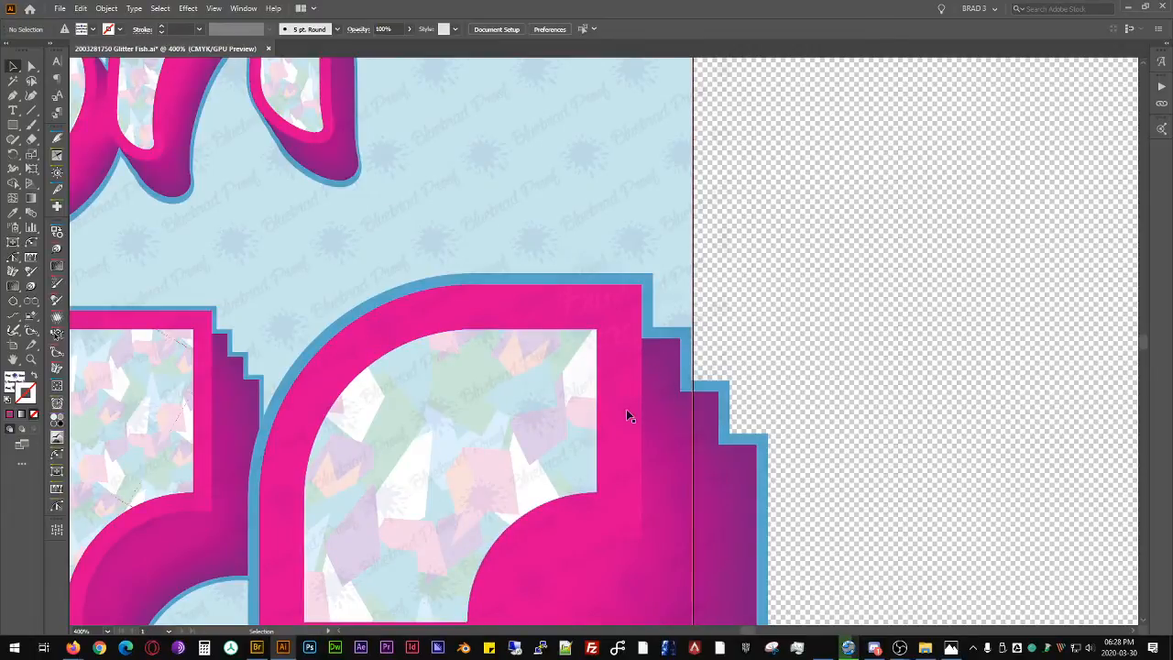
pyautogui.scroll(-3, 892, 269)
pyautogui.scroll(2, 803, 256)
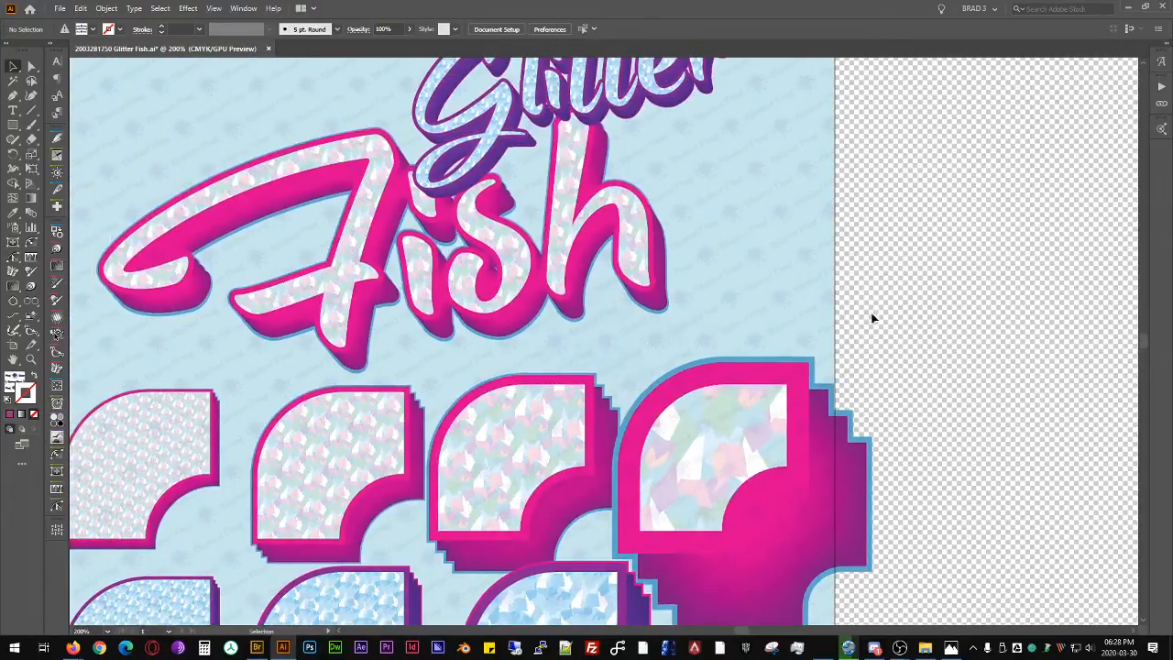
pyautogui.moveTo(852, 283); pyautogui.dragTo(753, 325)
pyautogui.scroll(-1, 803, 287)
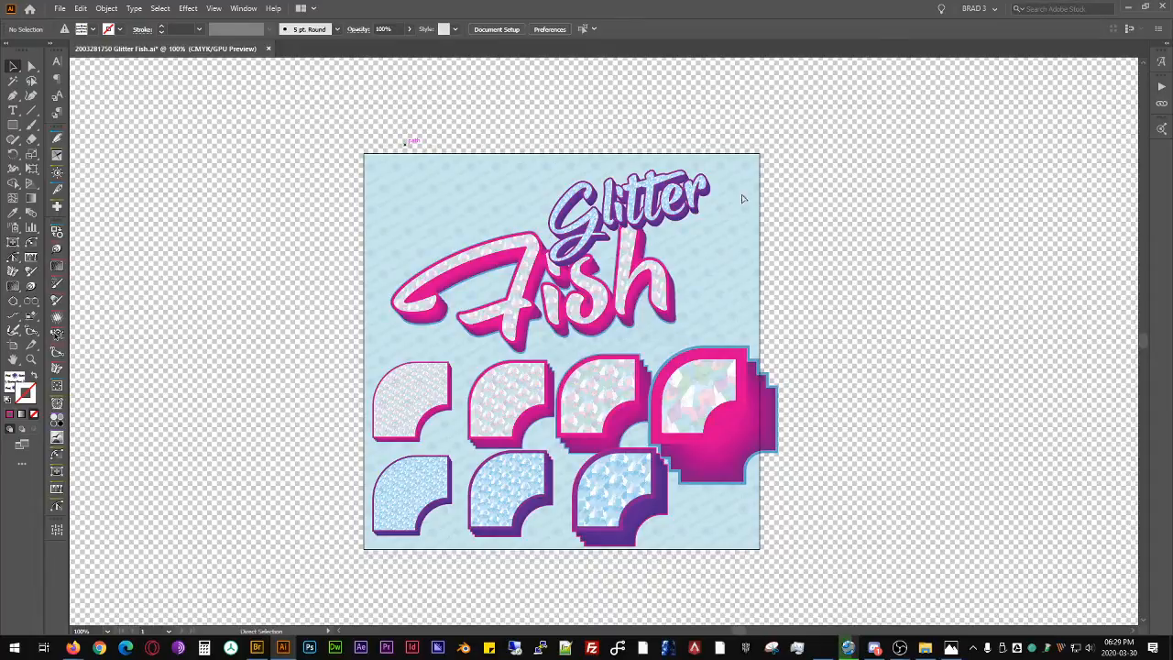
# Step: Save the watermarked Glitter Fish document and close it
pyautogui.hotkey('ctrl', 's')
pyautogui.click(266, 49)
pyautogui.hotkey('alt', 'Tab')
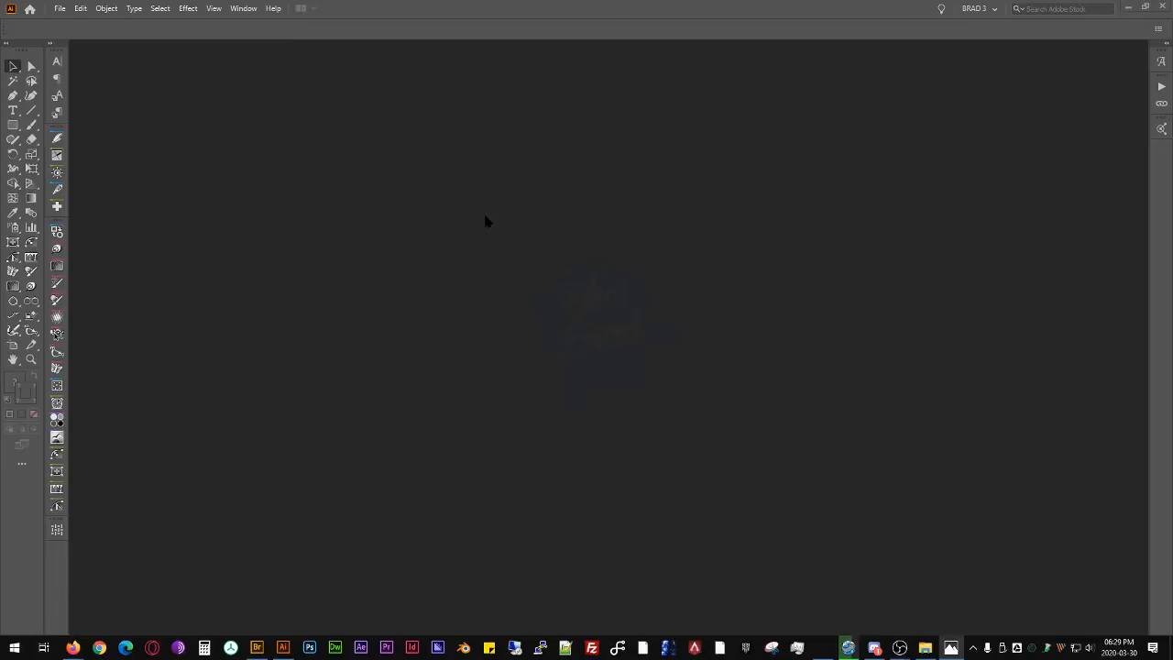
# Step: Create a new 8 by 8 in CMYK document with one artboard
pyautogui.click(60, 8)
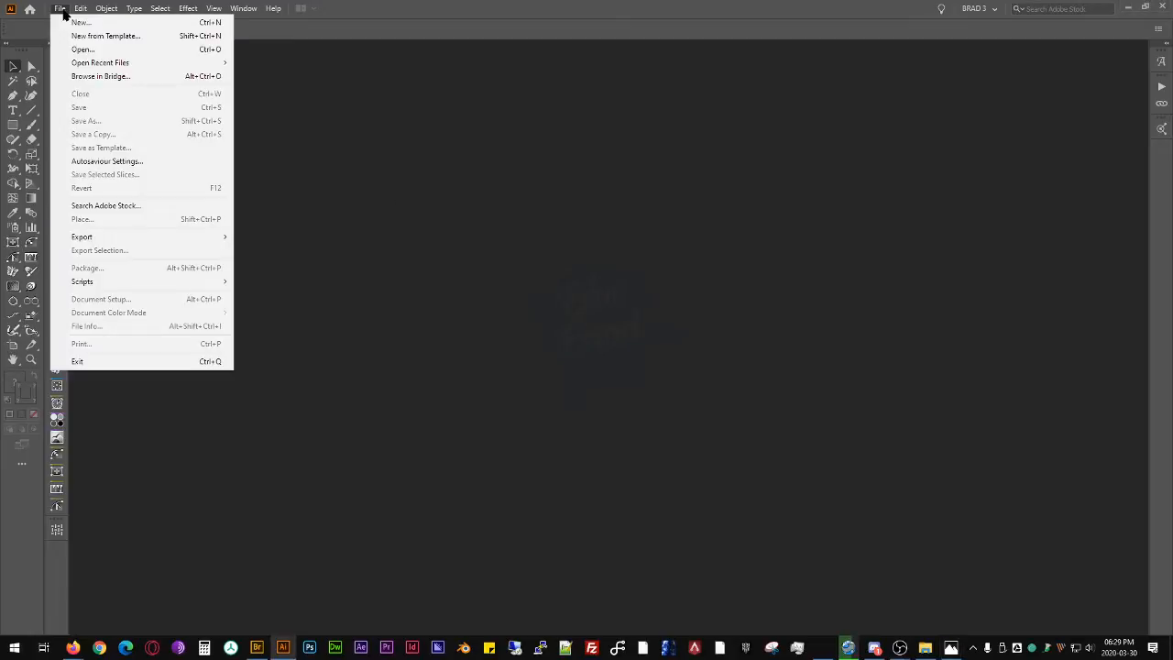
pyautogui.click(85, 23)
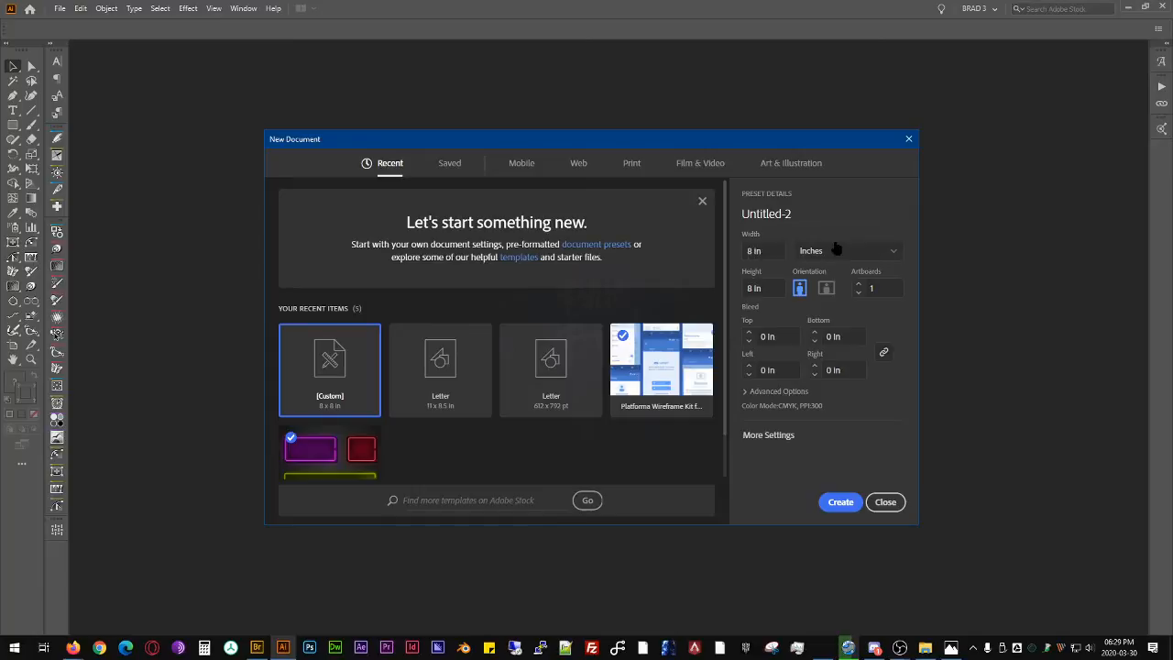
pyautogui.click(841, 503)
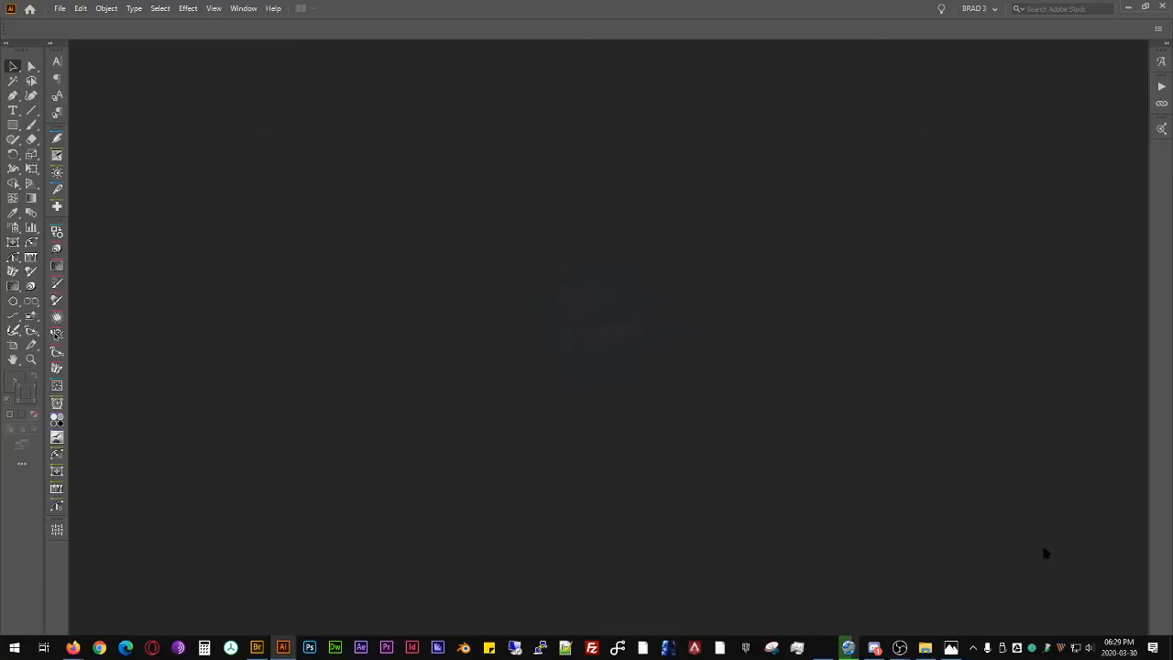
pyautogui.hotkey('ctrl', 's')
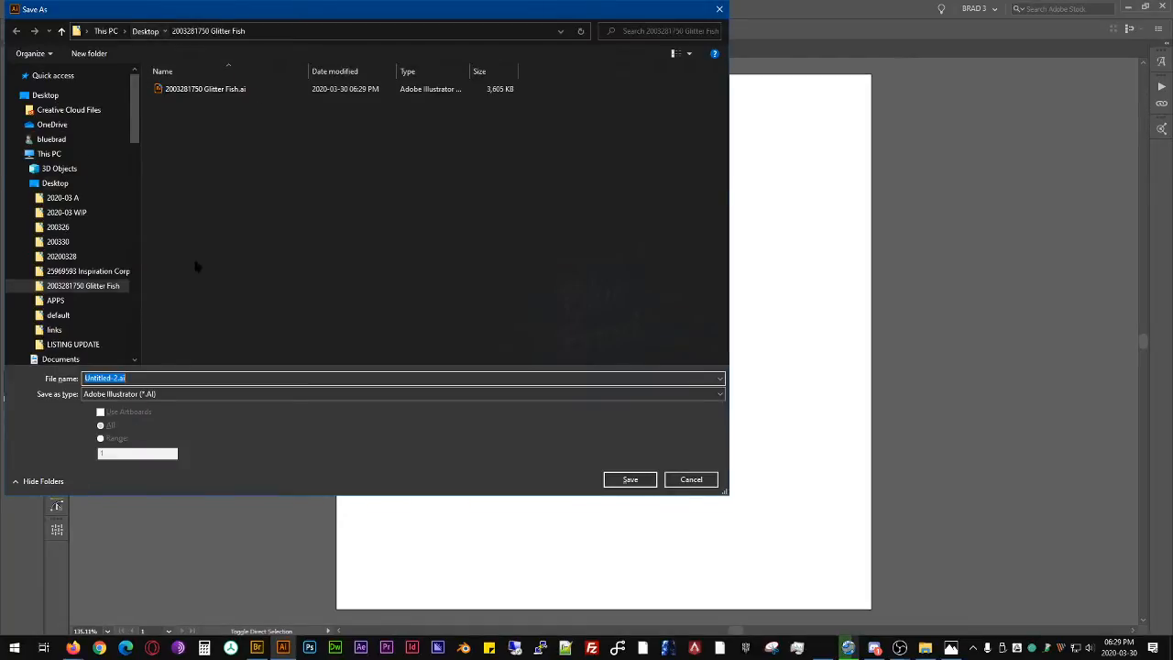
pyautogui.click(56, 184)
pyautogui.click(94, 53)
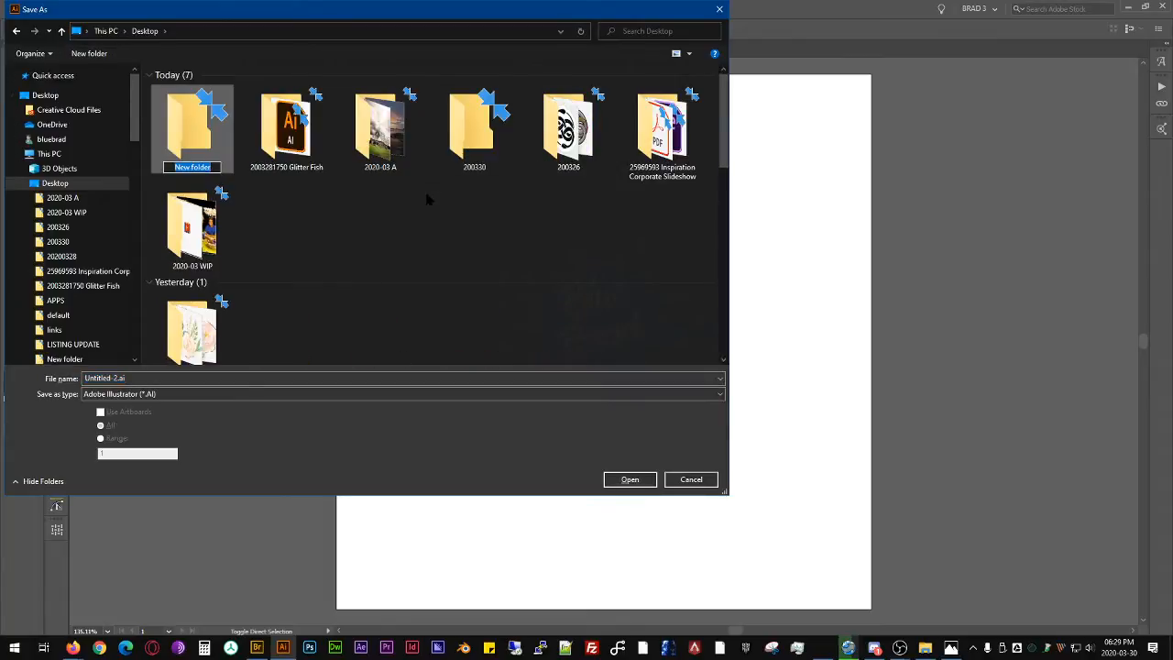
pyautogui.write('200330')
pyautogui.write('18')
pyautogui.write('29')
pyautogui.write(' G')
pyautogui.write('S-')
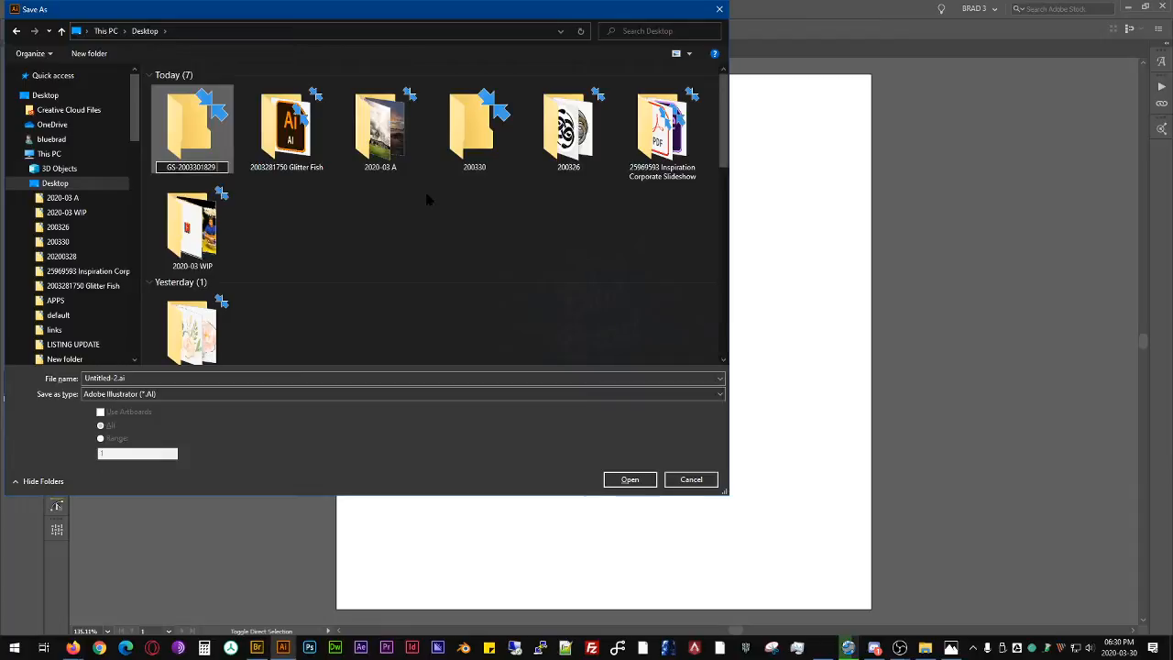
pyautogui.write('70s')
pyautogui.press('Return')
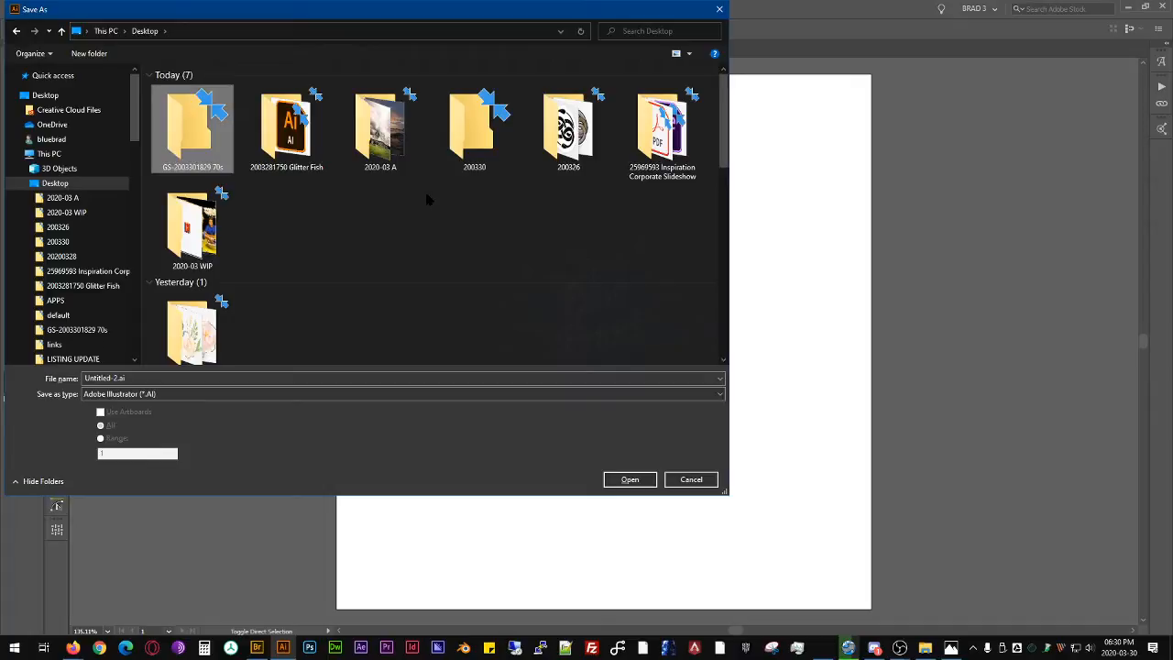
pyautogui.press('Return')
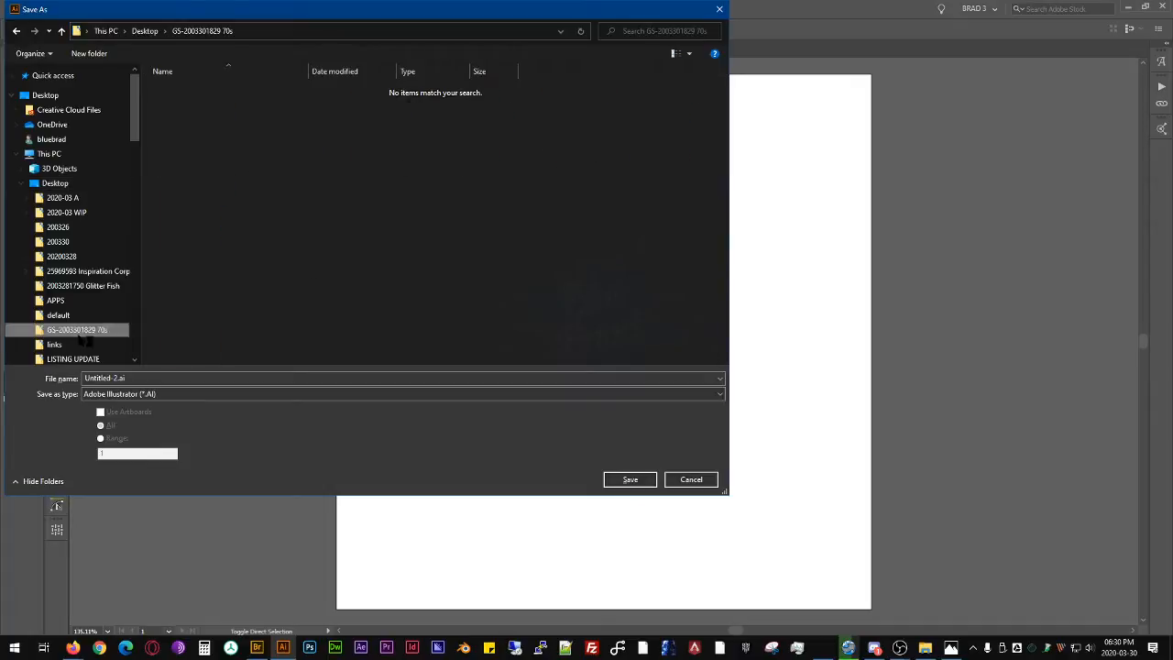
pyautogui.click(72, 648)
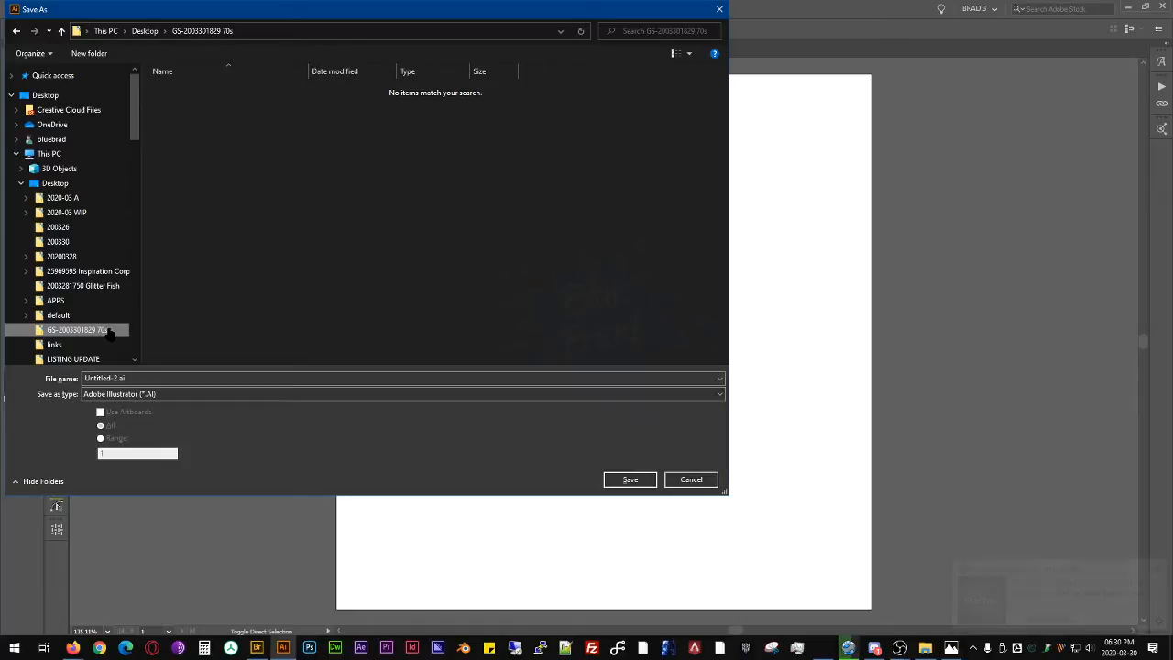
pyautogui.rightClick(233, 305)
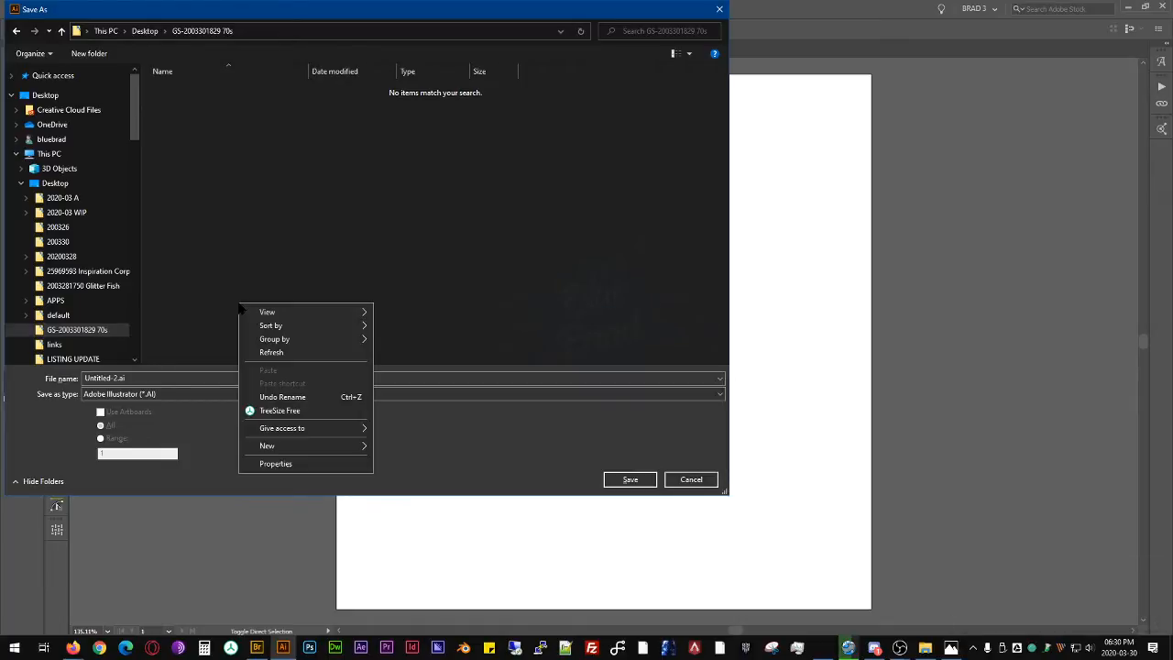
pyautogui.click(268, 463)
pyautogui.doubleClick(136, 53)
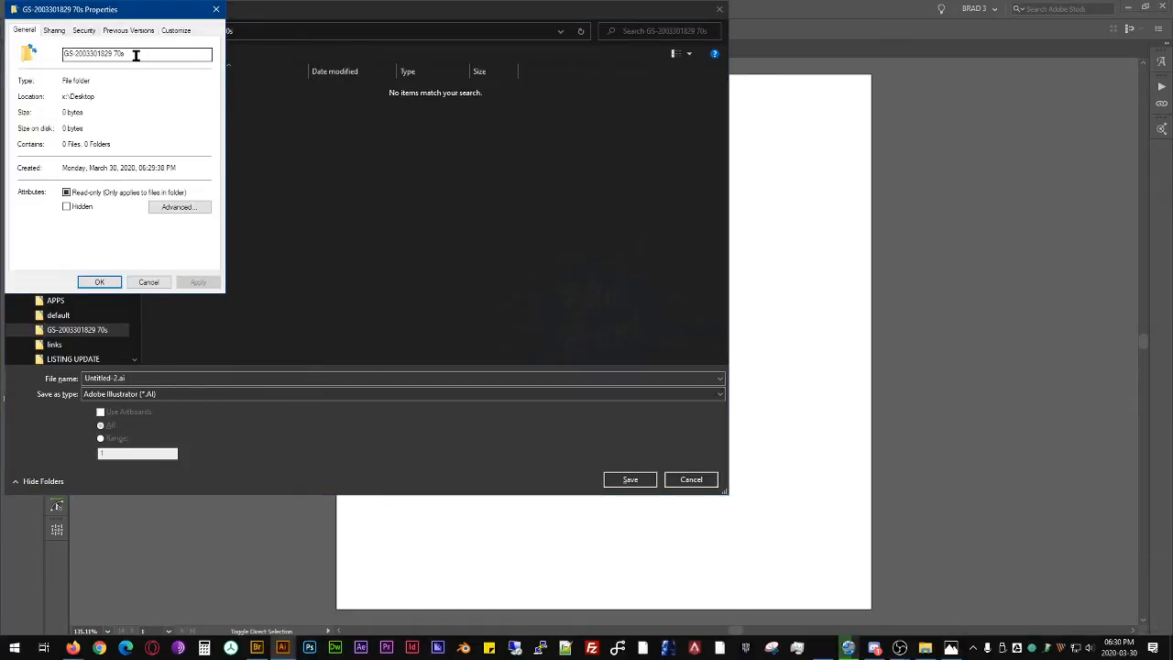
pyautogui.write('seventies')
pyautogui.press('Delete')
pyautogui.write('S')
pyautogui.hotkey('ctrl', 'a')
pyautogui.hotkey('ctrl', 'c')
pyautogui.click(108, 282)
pyautogui.click(133, 377)
pyautogui.hotkey('ctrl', 'v')
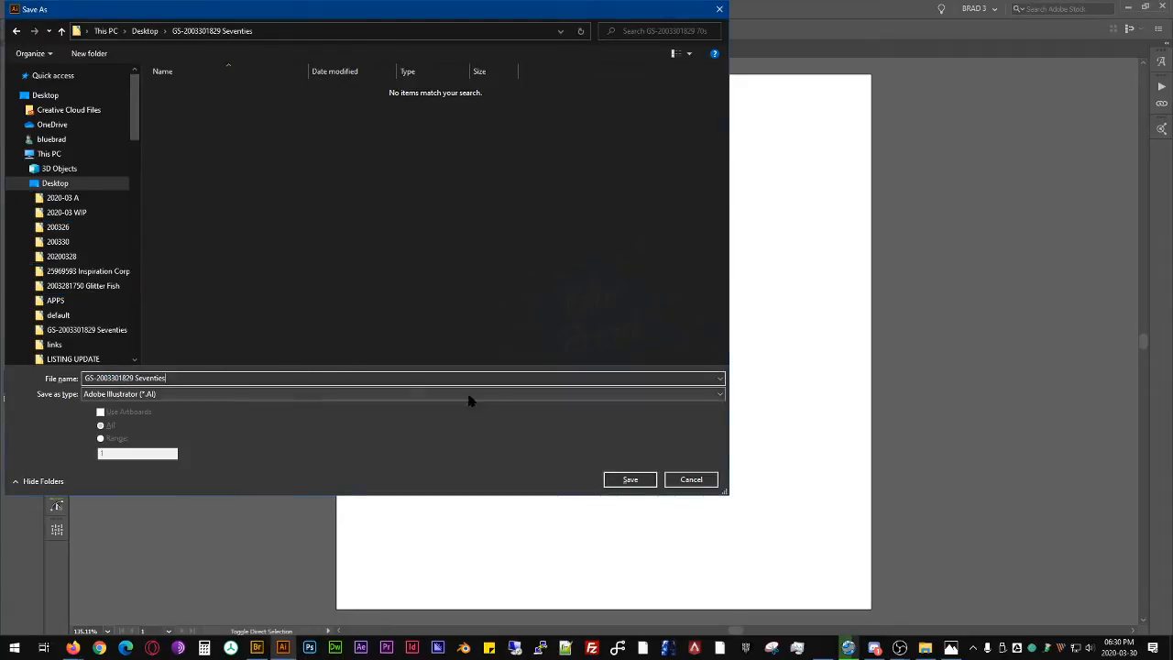
pyautogui.click(649, 476)
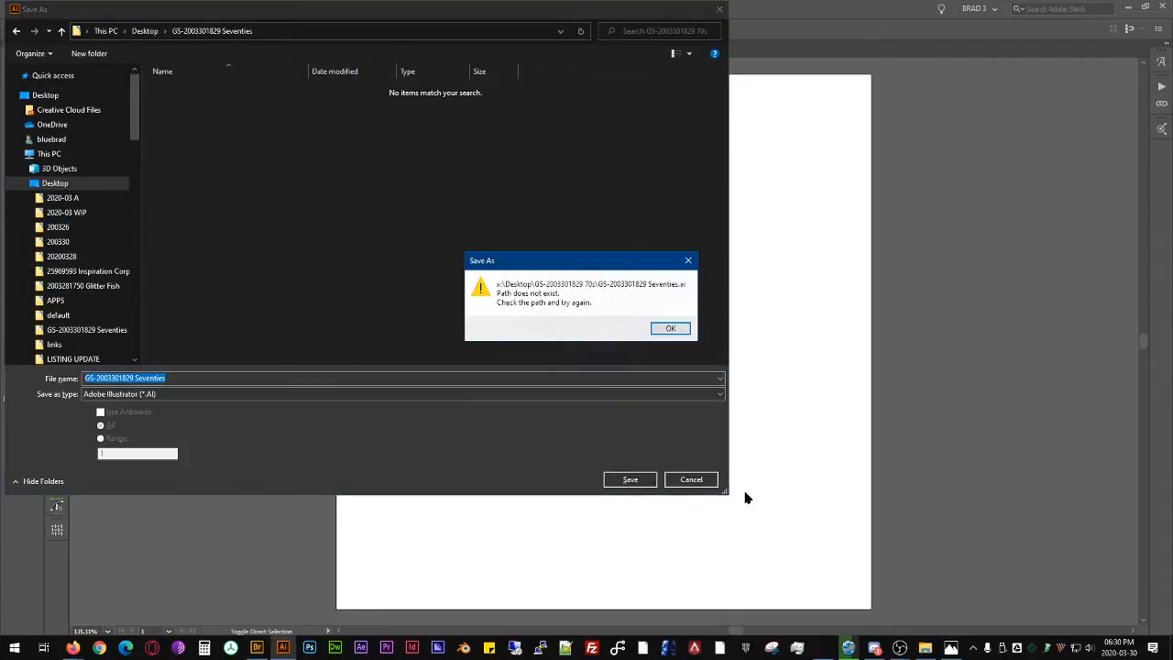
pyautogui.click(669, 331)
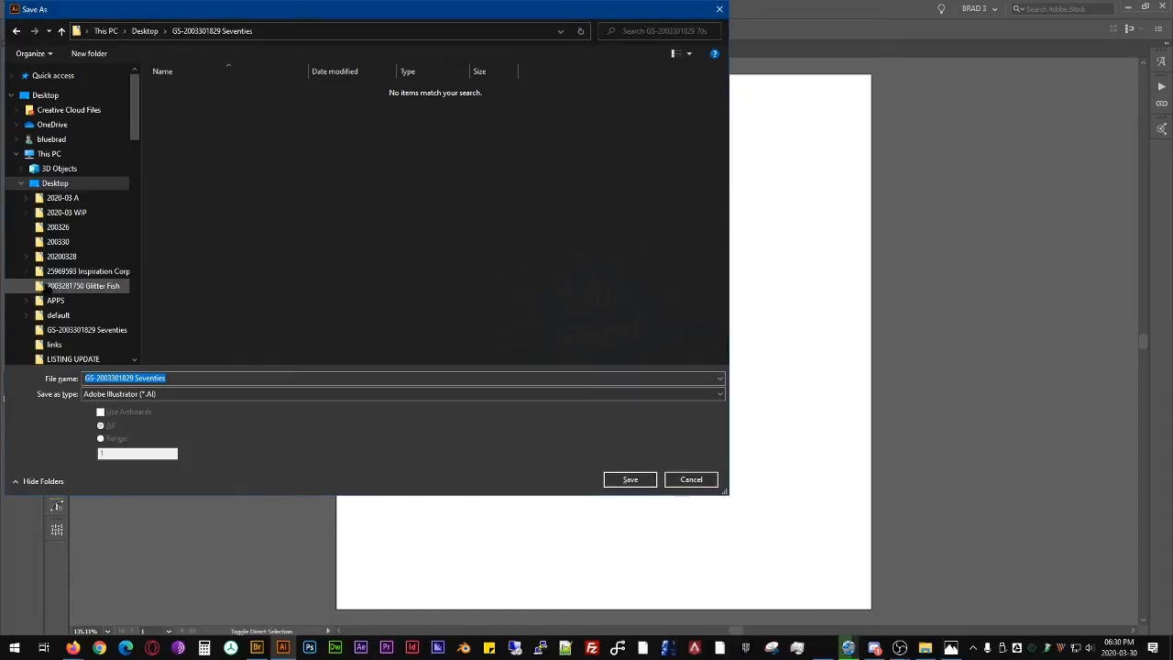
pyautogui.scroll(-1, 131, 312)
pyautogui.click(114, 292)
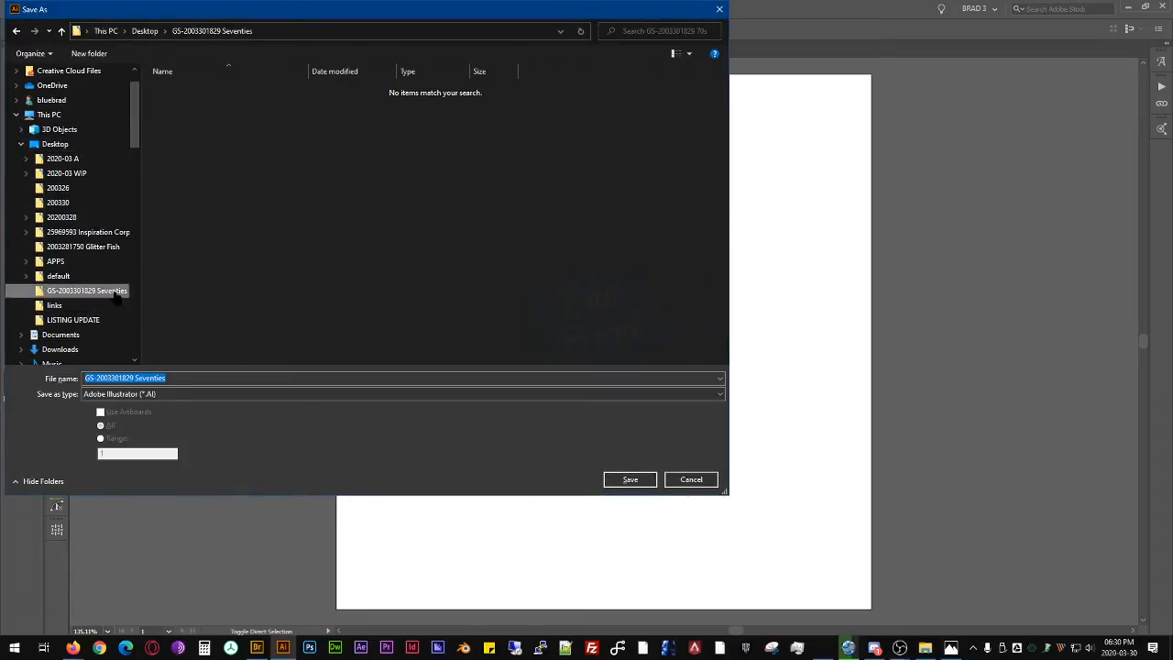
pyautogui.click(629, 480)
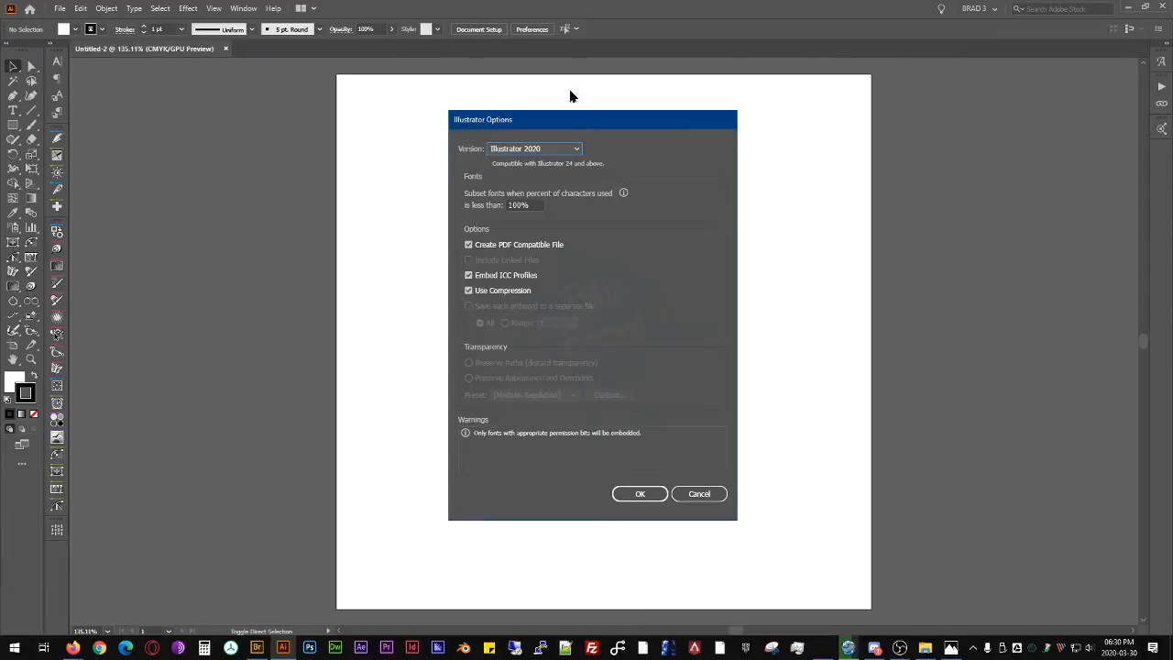
pyautogui.click(639, 494)
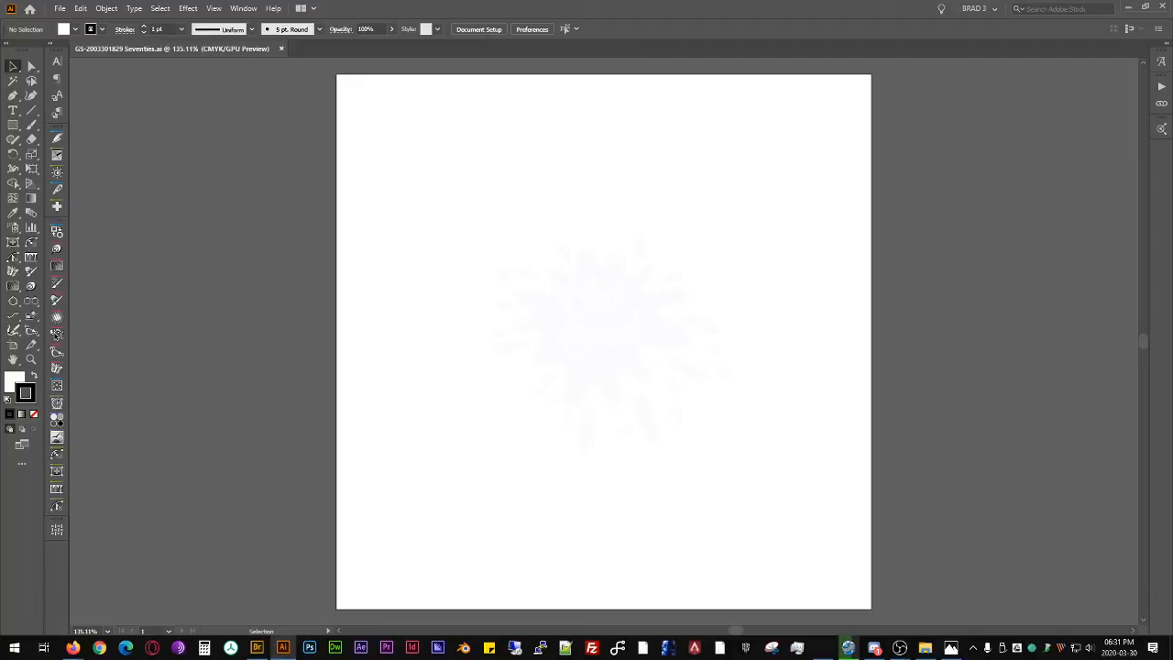
# Step: Draw an 8 by 8 in rectangle covering the whole artboard and remove its stroke
pyautogui.moveTo(578, 364); pyautogui.dragTo(542, 390)
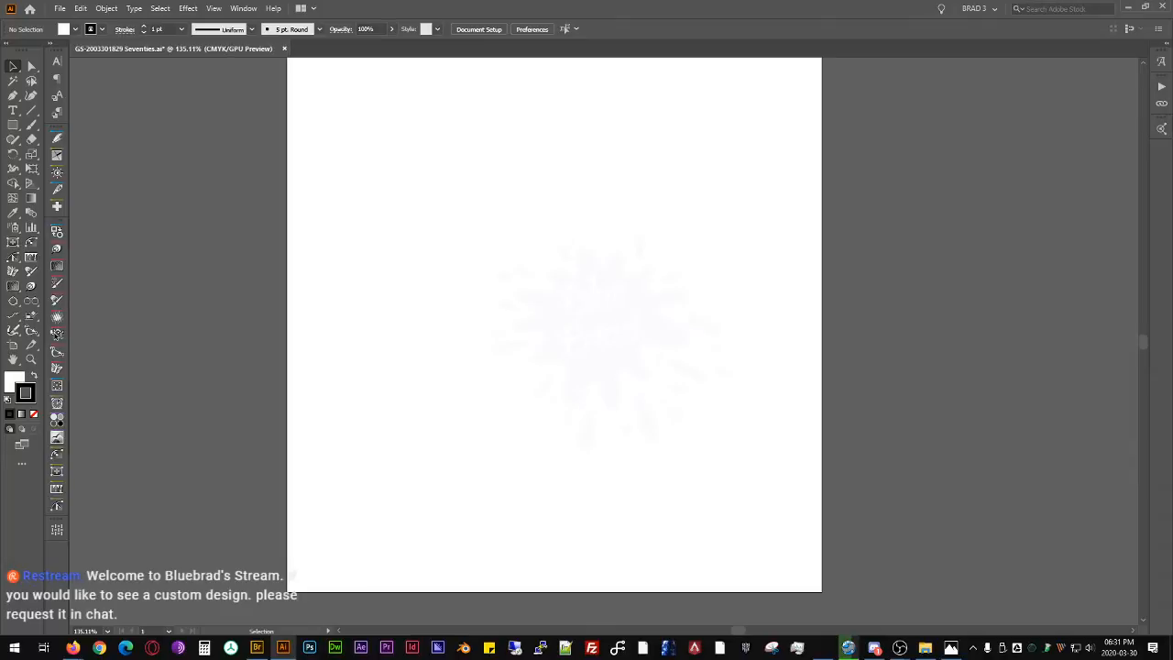
pyautogui.click(13, 125)
pyautogui.moveTo(295, 63)
pyautogui.mouseDown()
pyautogui.moveTo(764, 565)
pyautogui.moveTo(831, 598)
pyautogui.mouseUp()
pyautogui.press('v')
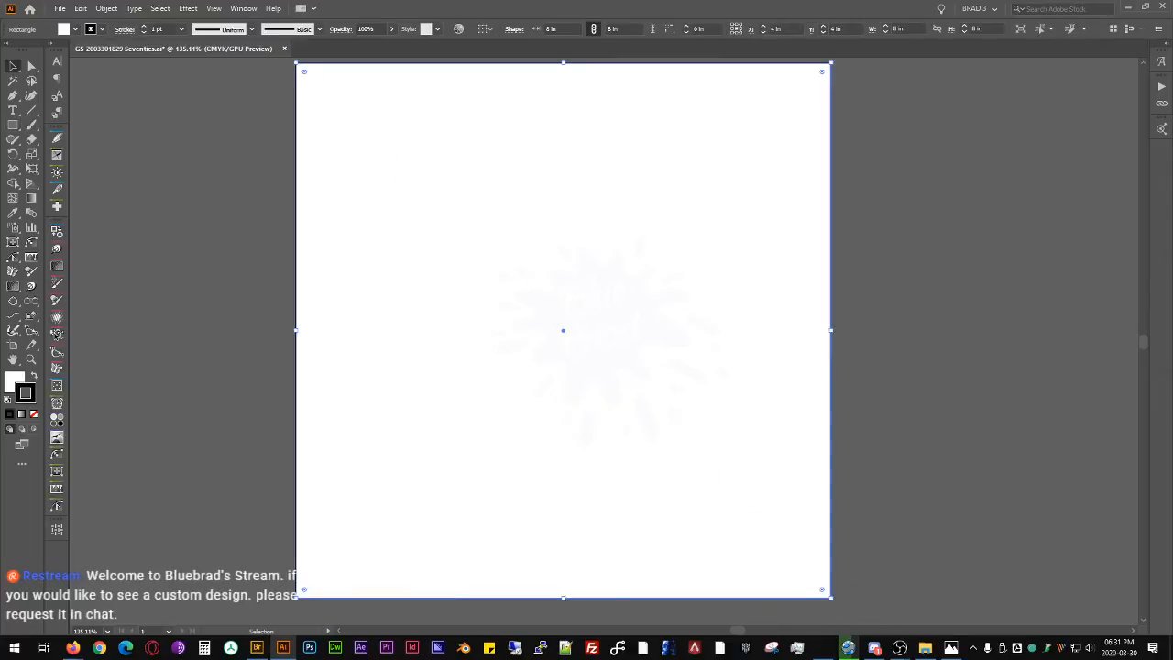
pyautogui.press('/')
# Step: Show the rectangle's appearance attributes beside the artboard and fill it with the pure yellow swatch
pyautogui.hotkey('shift', 'F6')
pyautogui.moveTo(1076, 274); pyautogui.dragTo(923, 167)
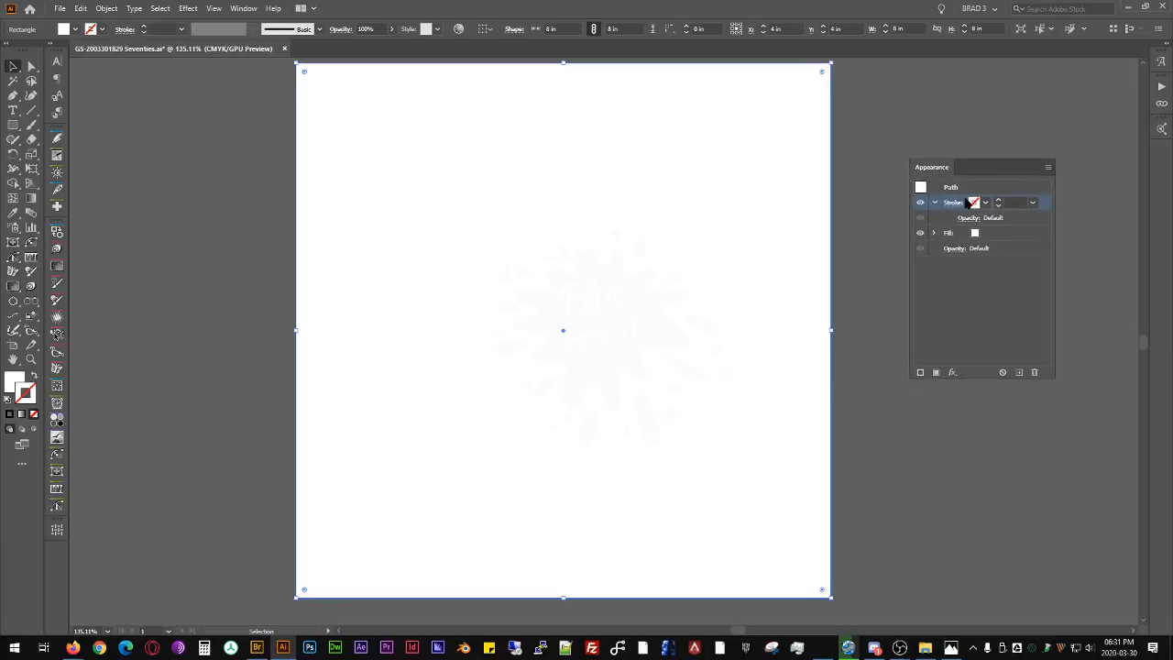
pyautogui.click(973, 232)
pyautogui.click(974, 231)
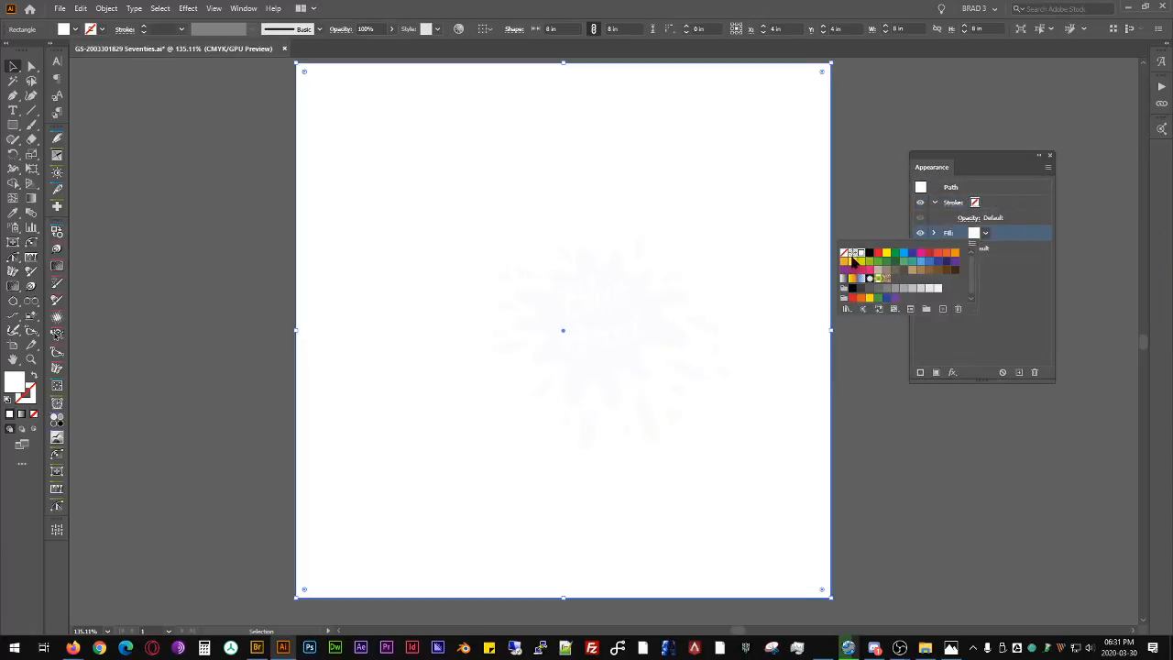
pyautogui.click(893, 253)
pyautogui.click(886, 252)
pyautogui.click(977, 232)
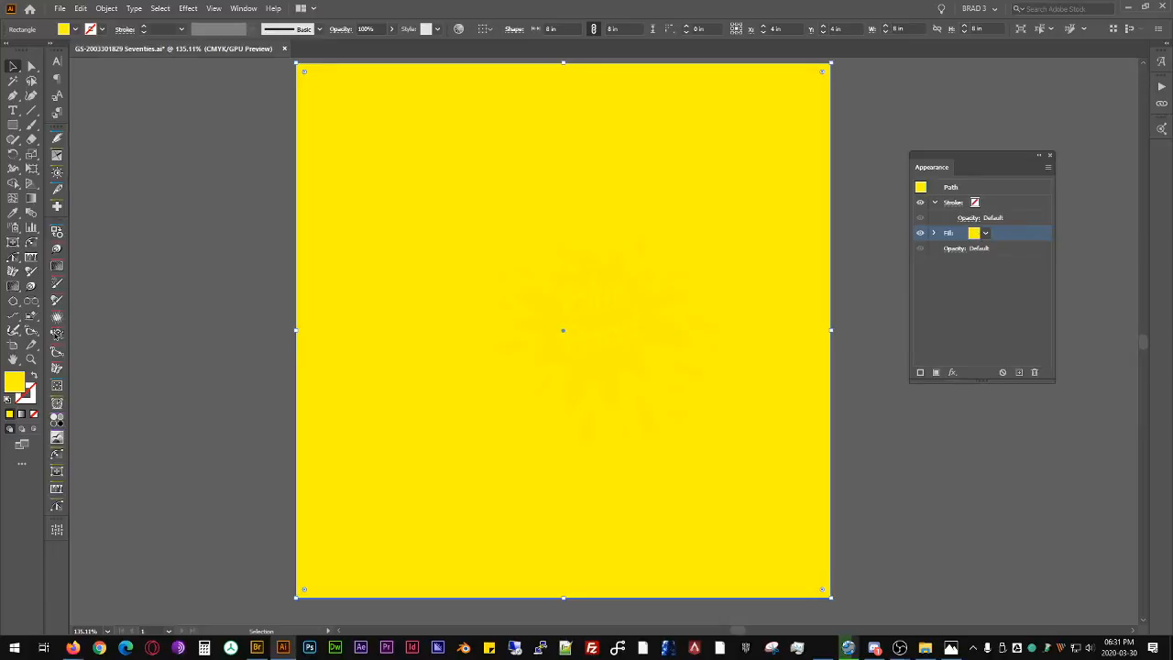
# Step: Lighten the rectangle's fill to pale yellow FFFBC5 and move the appearance attributes closer to the artboard
pyautogui.doubleClick(15, 381)
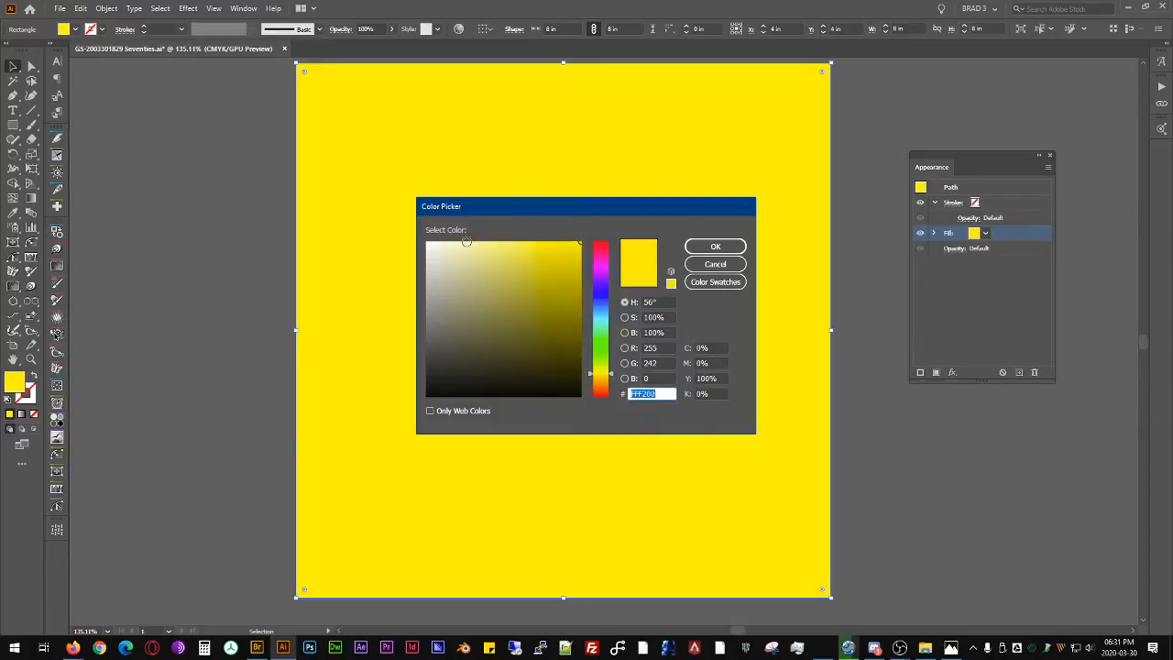
pyautogui.moveTo(466, 241)
pyautogui.mouseDown()
pyautogui.moveTo(437, 235)
pyautogui.moveTo(447, 253)
pyautogui.moveTo(459, 229)
pyautogui.mouseUp()
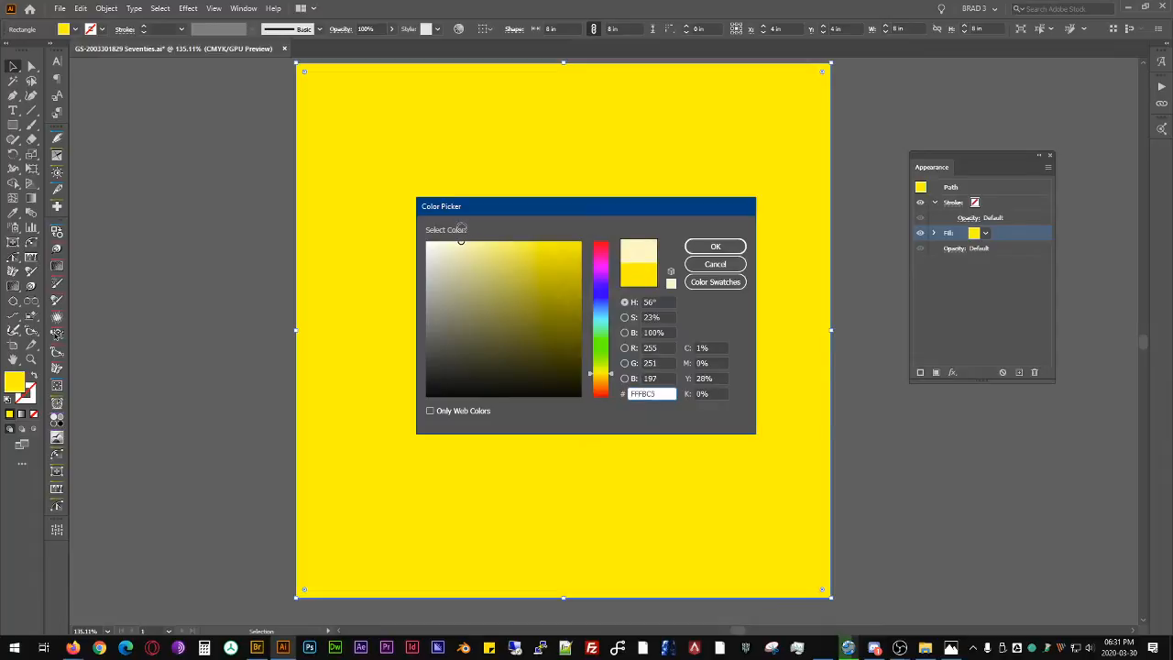
pyautogui.click(716, 248)
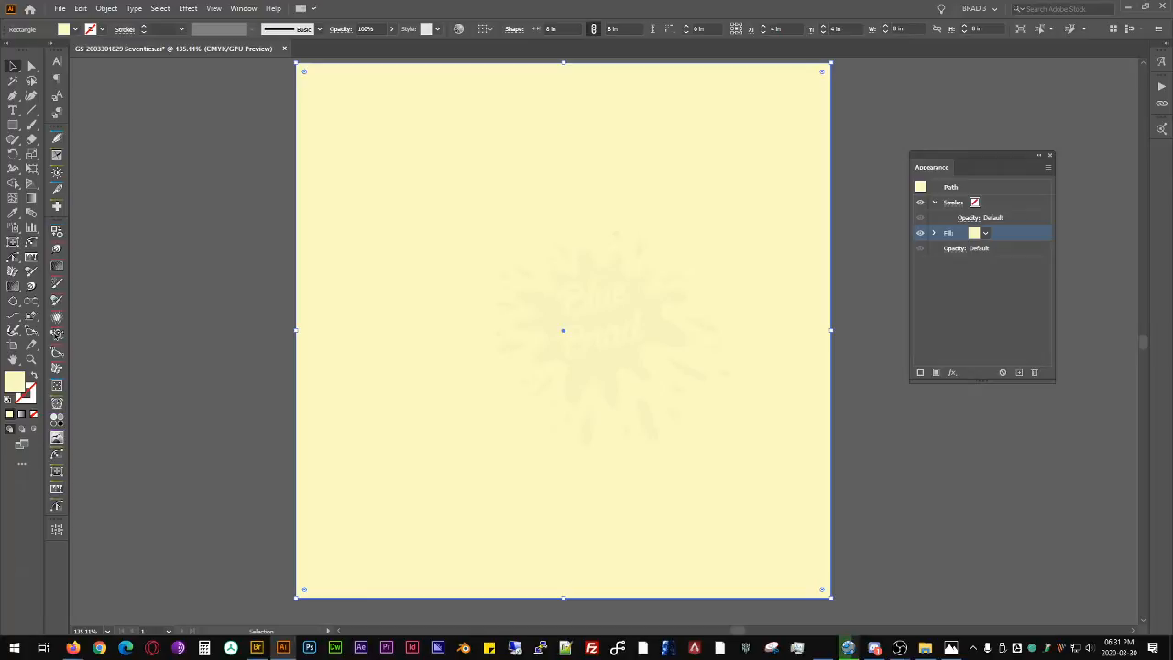
pyautogui.click(577, 415)
pyautogui.moveTo(1000, 156); pyautogui.dragTo(957, 153)
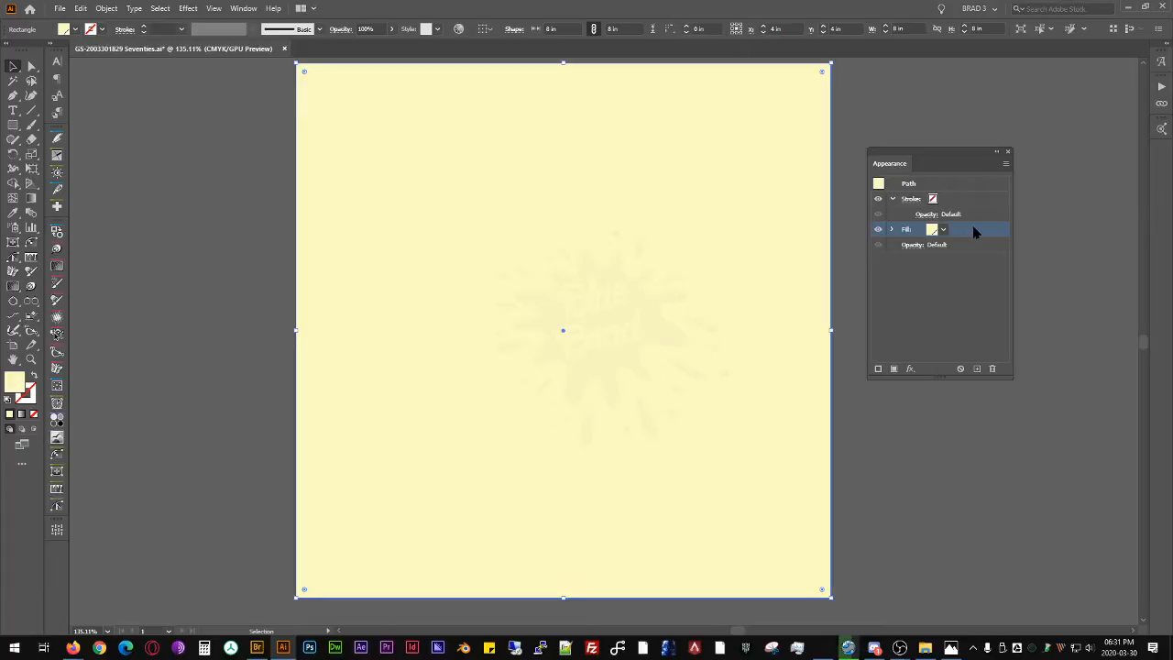
# Step: Add point text near the artboard's upper-left area from the copied folder name, keeping only the word Seventies
pyautogui.click(13, 110)
pyautogui.click(376, 138)
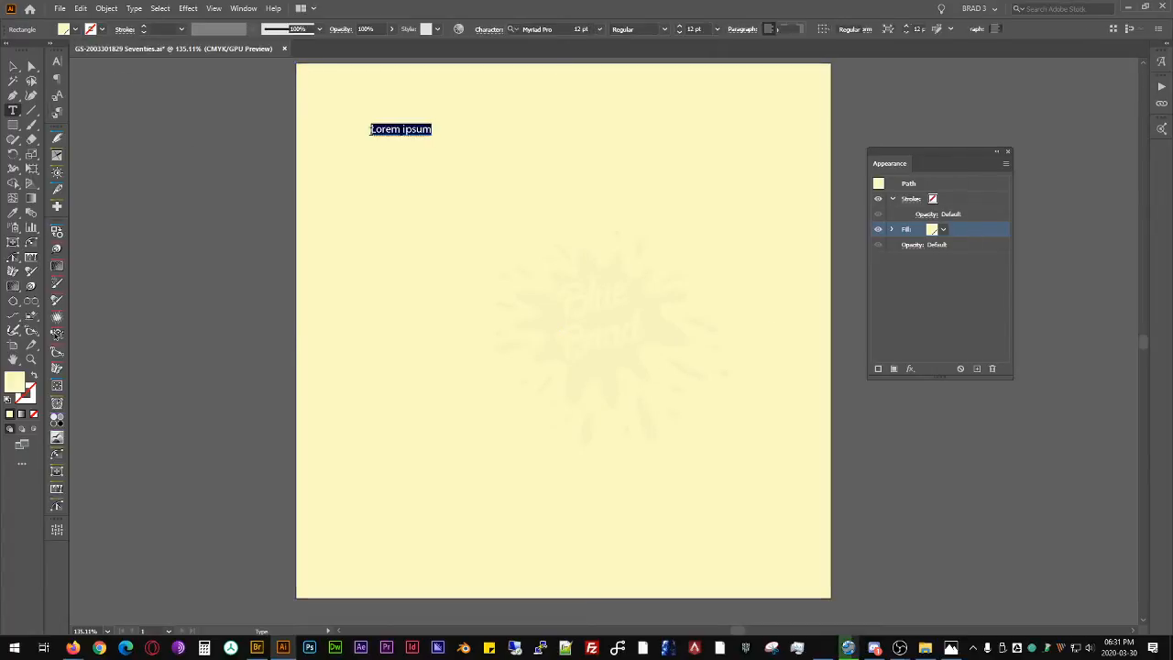
pyautogui.hotkey('ctrl', 'v')
pyautogui.hotkey('shift', 'Home')
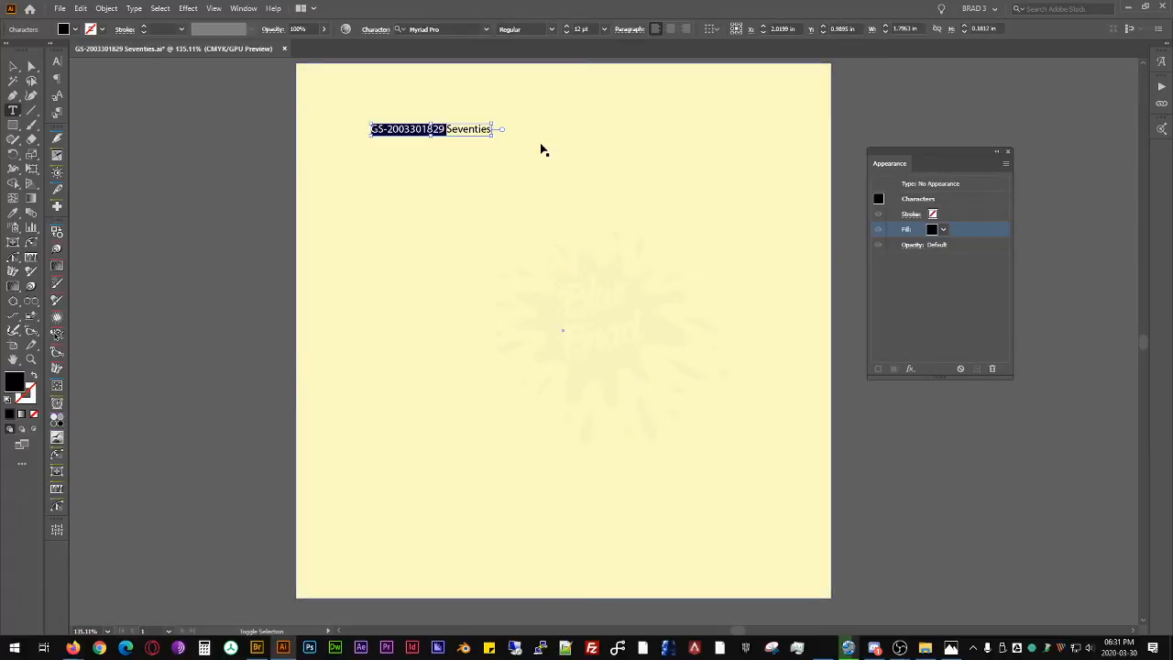
pyautogui.press('BackSpace')
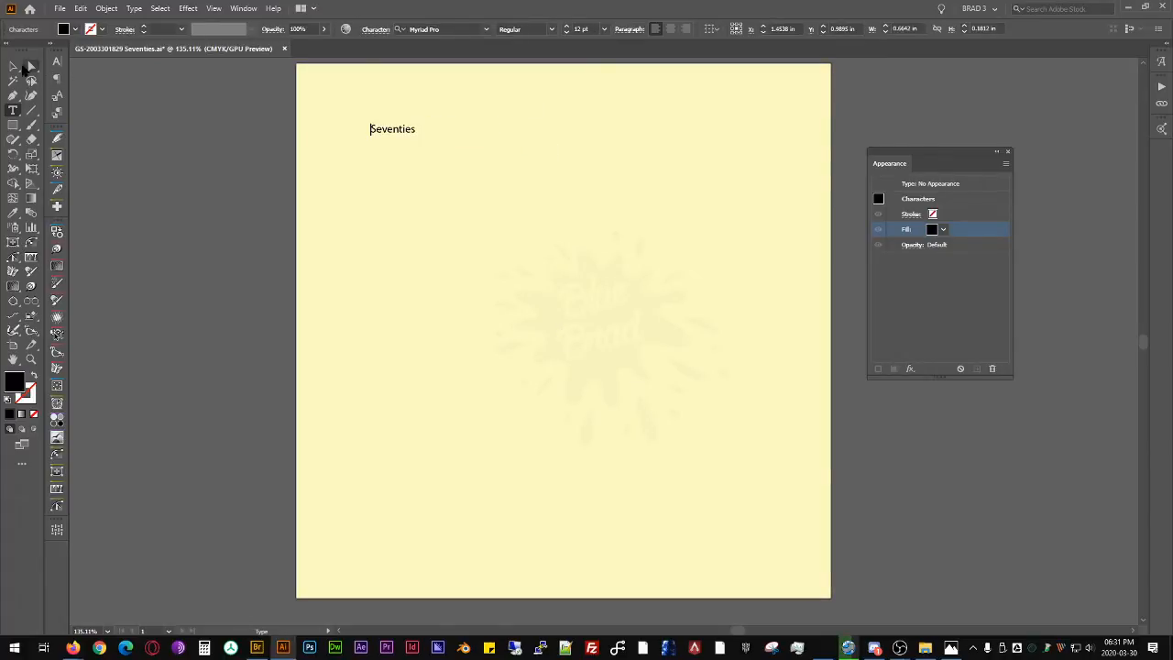
# Step: Scale the Seventies text up to about 111.6 pt and place it near the artboard's upper edge
pyautogui.click(13, 67)
pyautogui.moveTo(418, 136); pyautogui.dragTo(779, 234)
pyautogui.moveTo(707, 194); pyautogui.dragTo(699, 213)
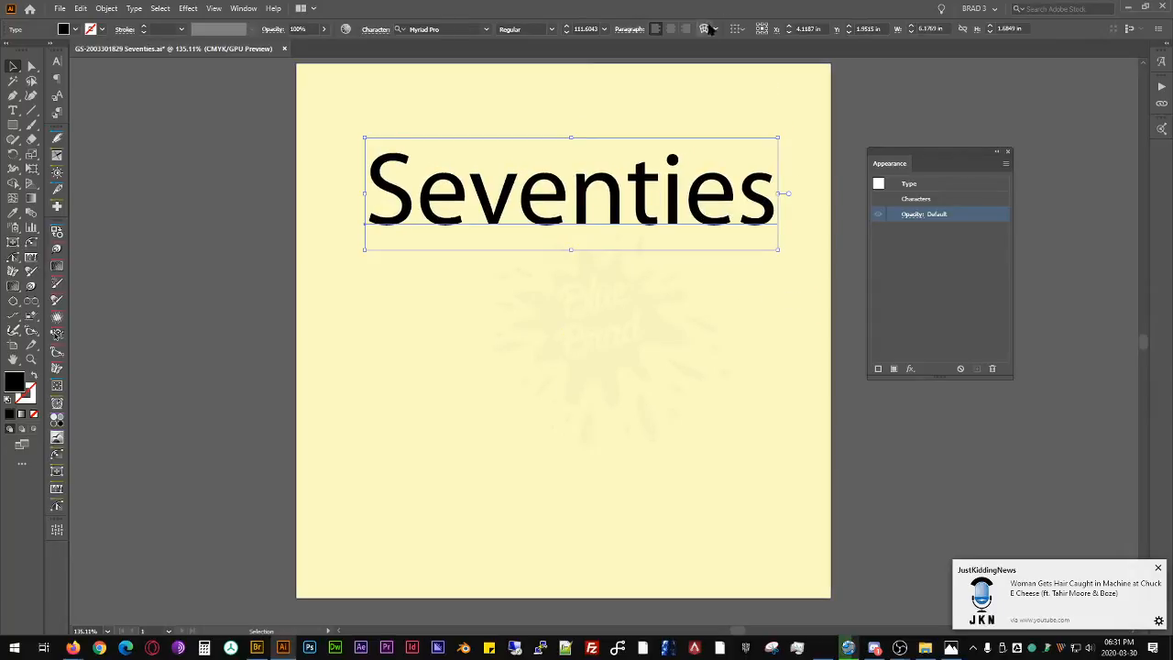
# Step: Center-align the Seventies text's paragraph and center the text horizontally on the artboard
pyautogui.click(670, 28)
pyautogui.click(715, 29)
pyautogui.click(736, 29)
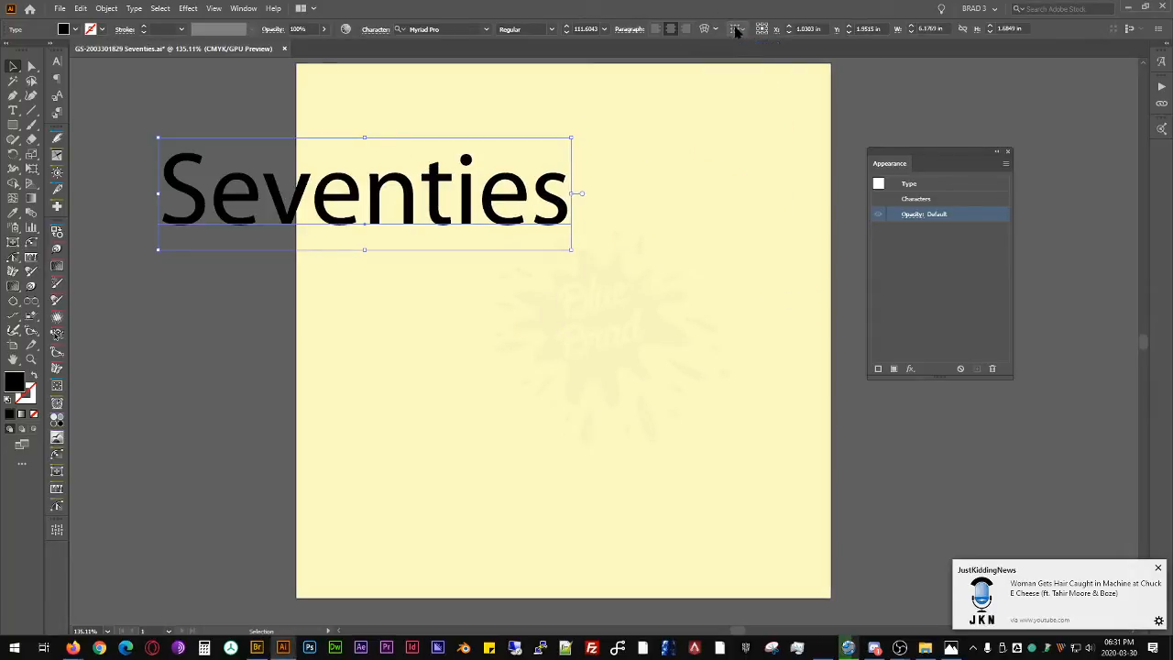
pyautogui.click(737, 31)
pyautogui.click(771, 72)
pyautogui.click(774, 29)
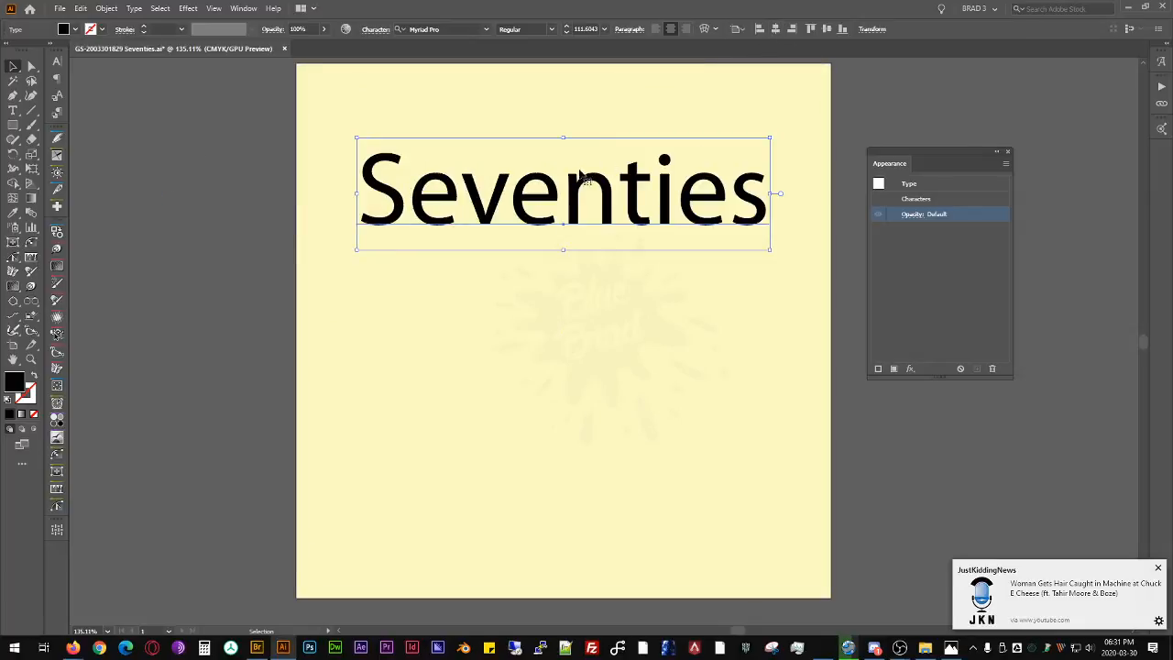
# Step: Try the Musicals font on the Seventies text
pyautogui.click(486, 29)
pyautogui.scroll(-10, 576, 306)
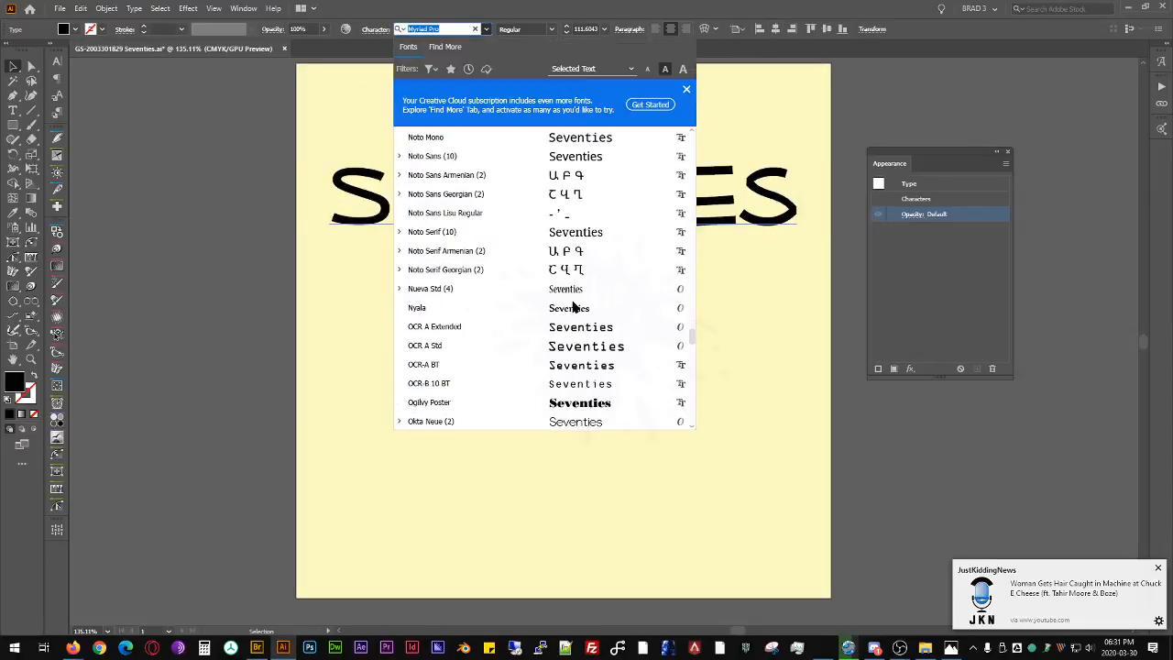
pyautogui.scroll(5, 602, 233)
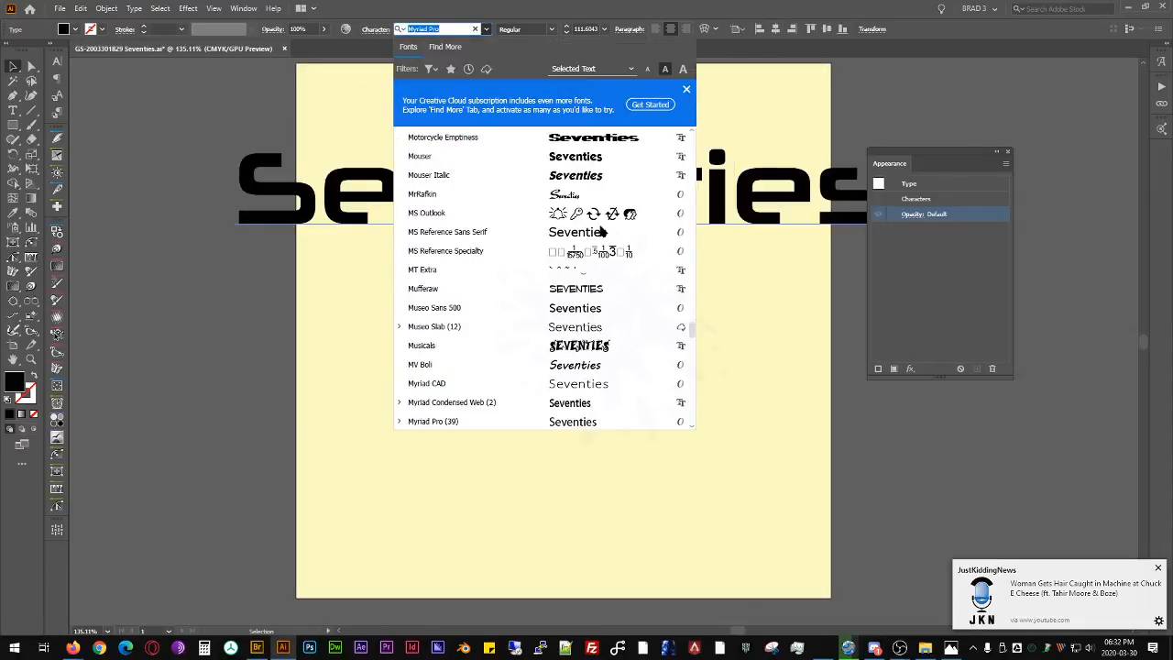
pyautogui.click(595, 345)
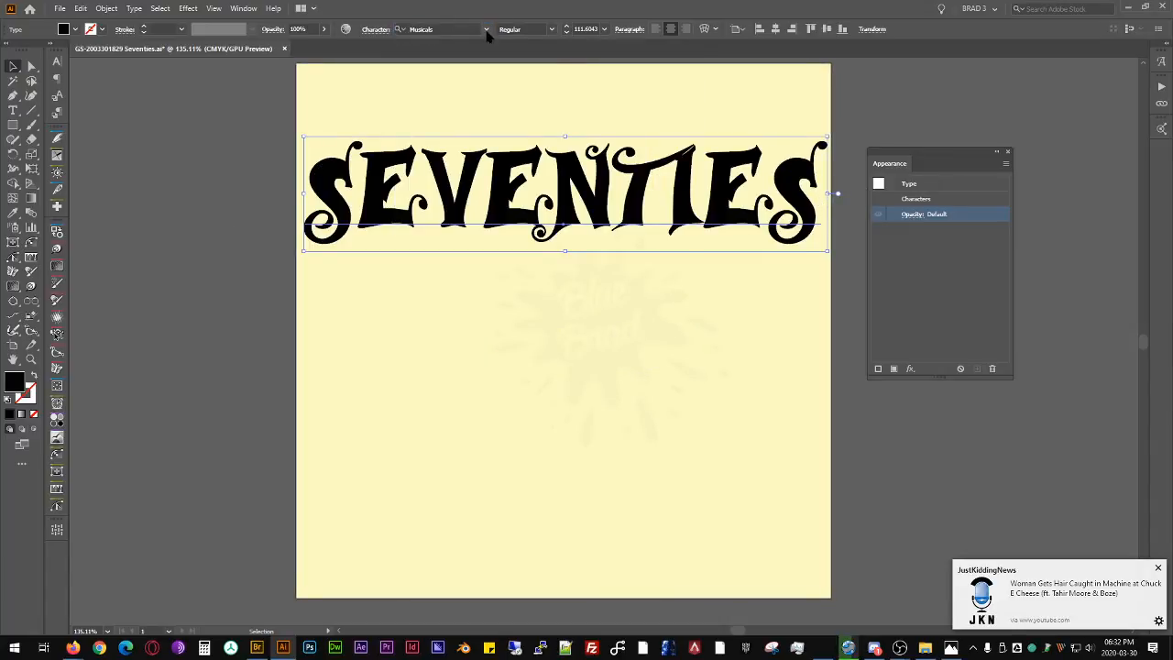
# Step: Set the Seventies text in Brisk Extended Italic and enlarge it to about 156 pt
pyautogui.click(449, 29)
pyautogui.scroll(-10, 639, 341)
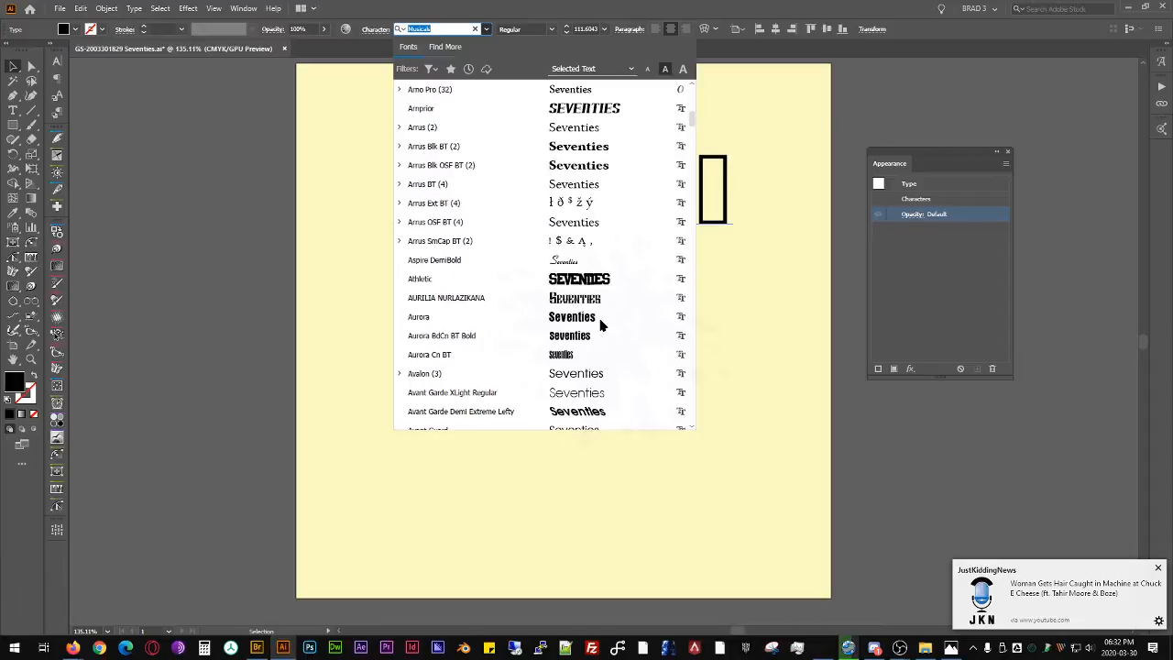
pyautogui.scroll(-10, 607, 314)
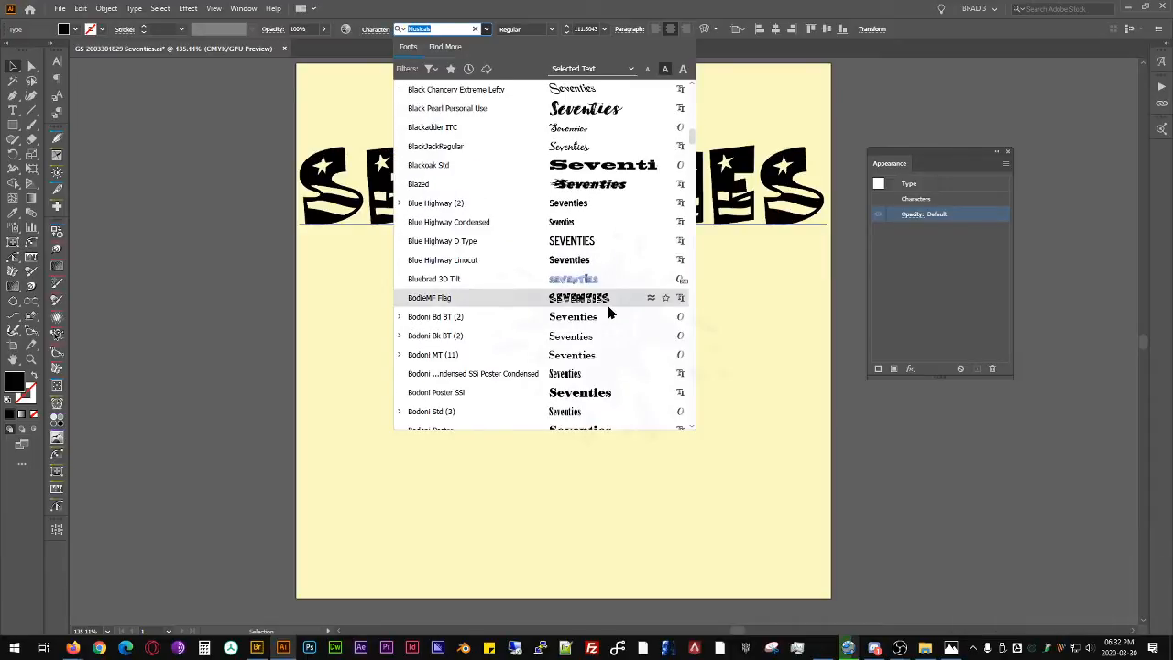
pyautogui.scroll(-10, 607, 309)
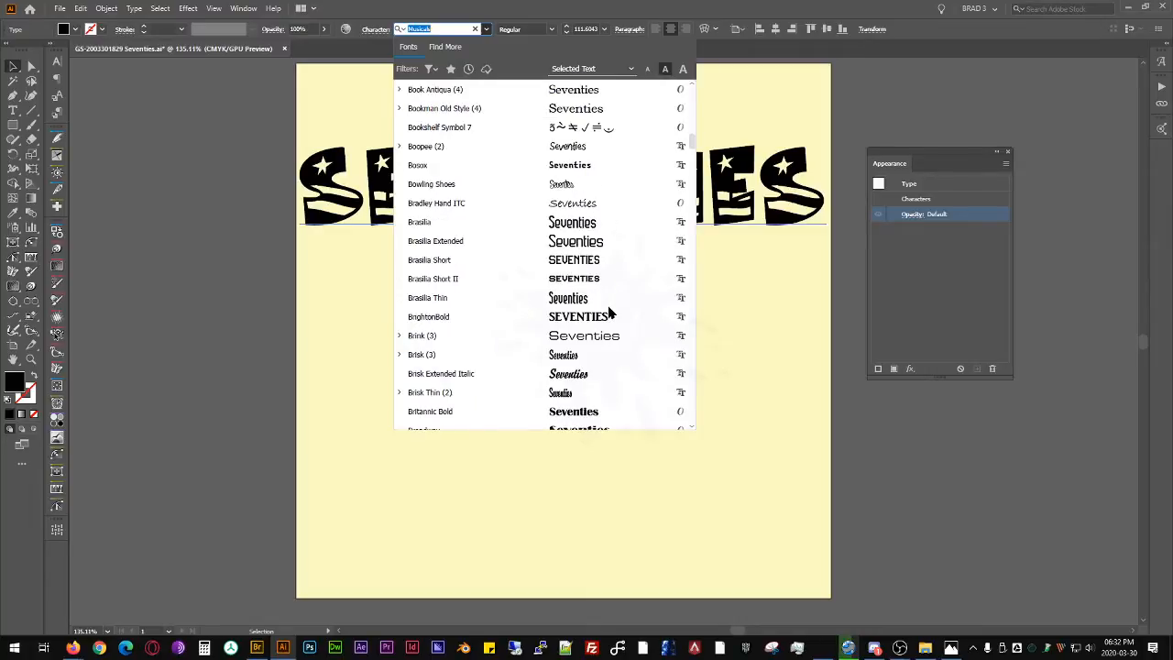
pyautogui.click(607, 374)
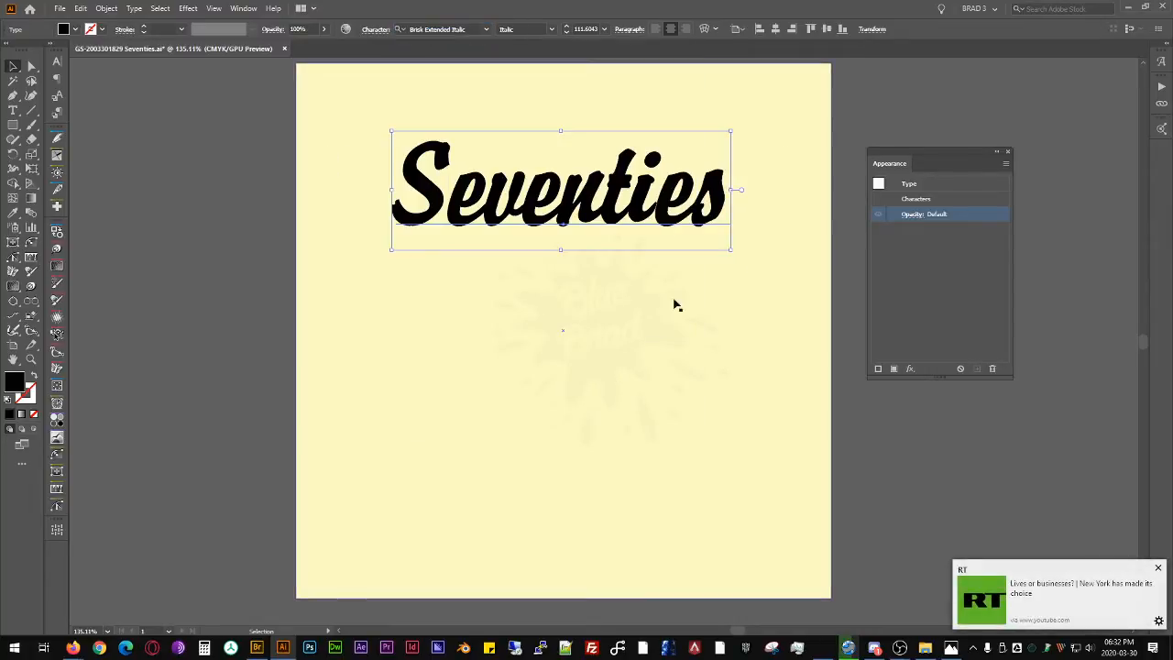
pyautogui.moveTo(730, 250); pyautogui.dragTo(798, 273)
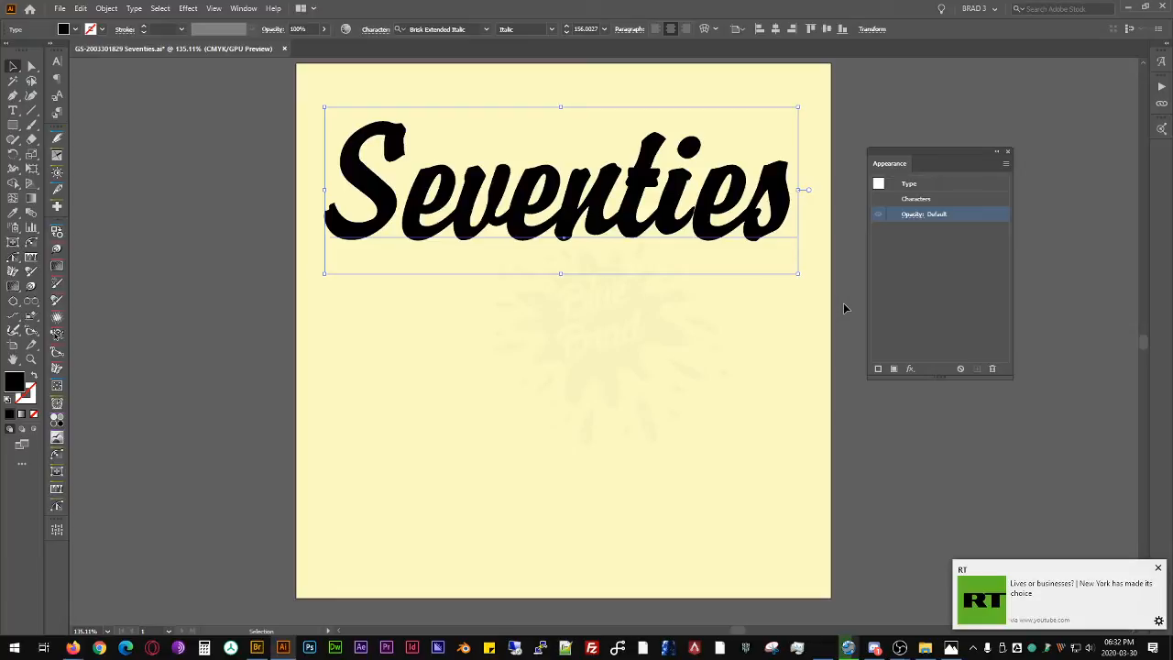
# Step: With nothing selected, create a global CMYK yellow swatch with C=0, M=0, Y=50, K=10
pyautogui.click(937, 88)
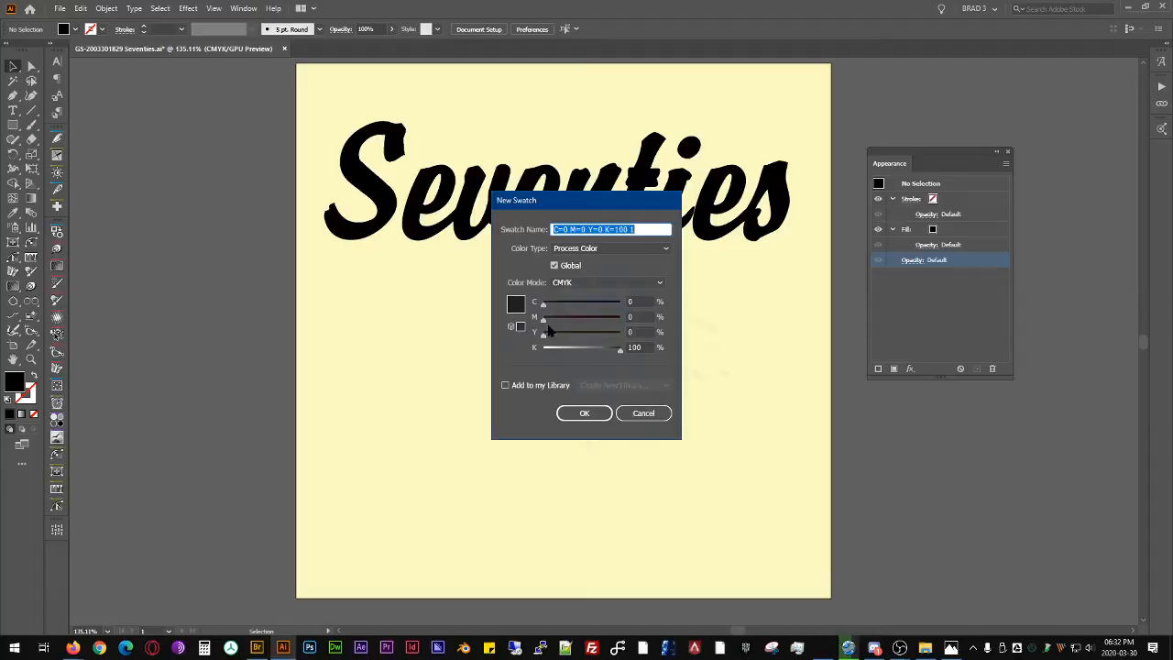
pyautogui.click(644, 412)
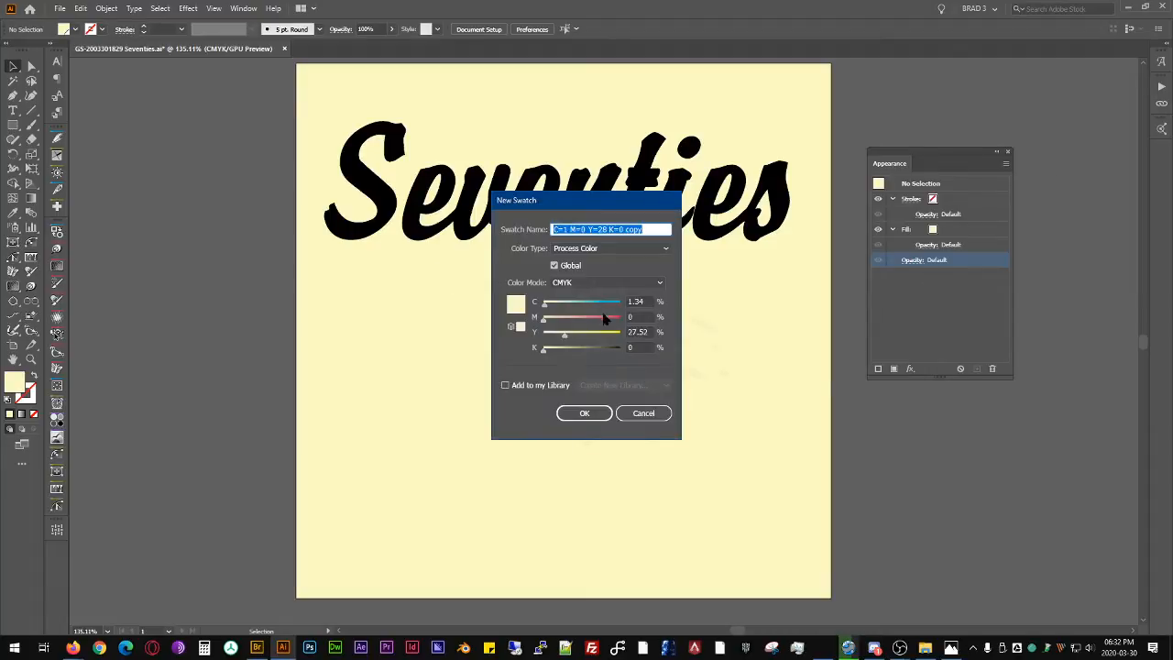
pyautogui.moveTo(566, 333); pyautogui.dragTo(550, 353)
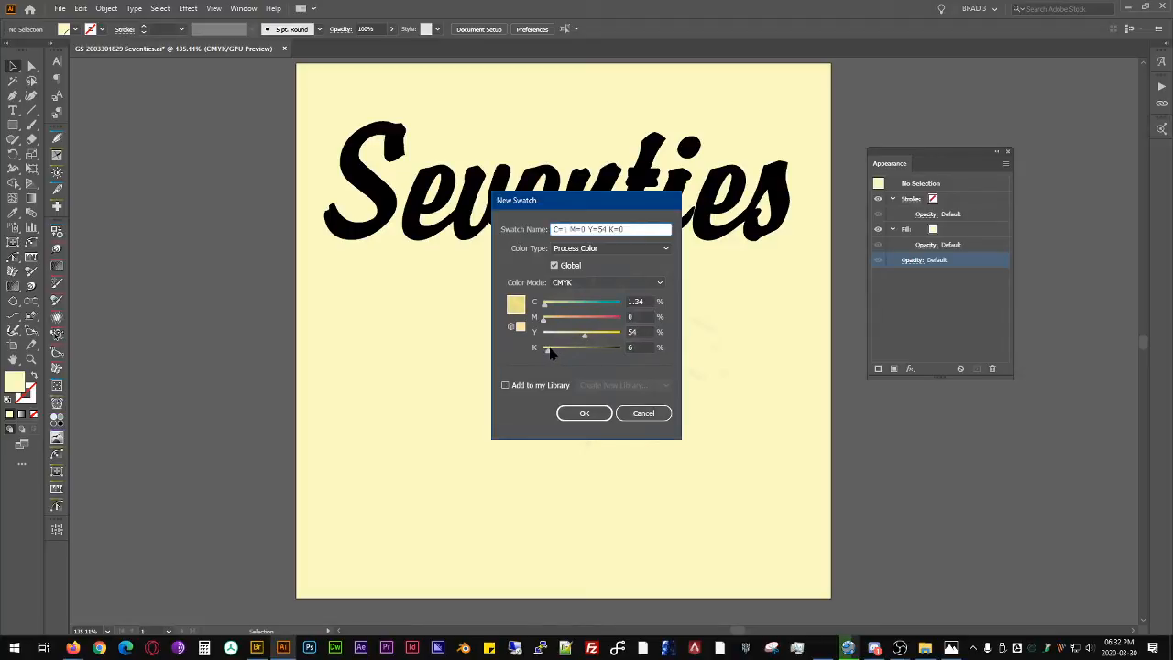
pyautogui.click(584, 414)
pyautogui.moveTo(546, 306); pyautogui.dragTo(504, 310)
pyautogui.doubleClick(629, 331)
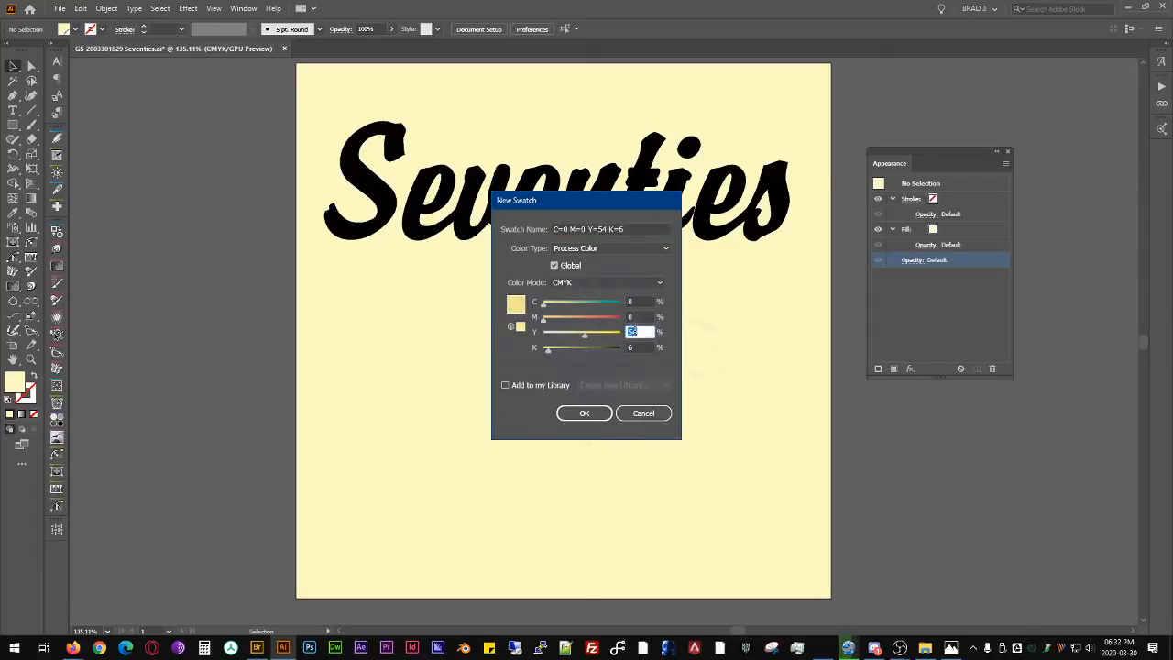
pyautogui.write('50')
pyautogui.press('Tab')
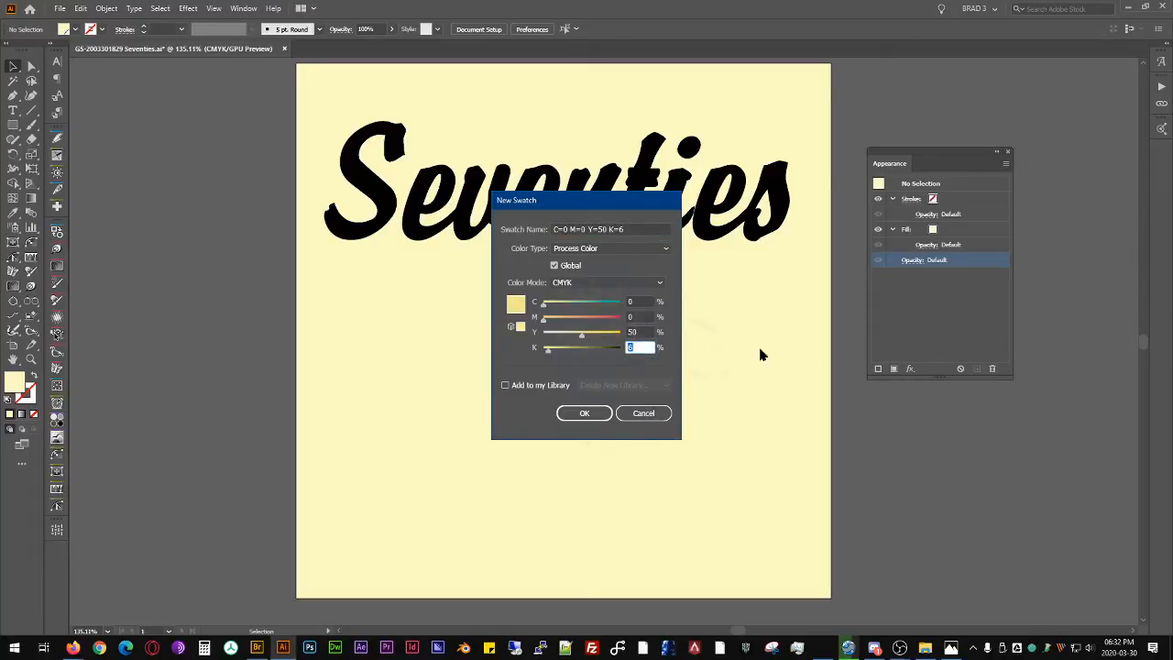
pyautogui.click(565, 412)
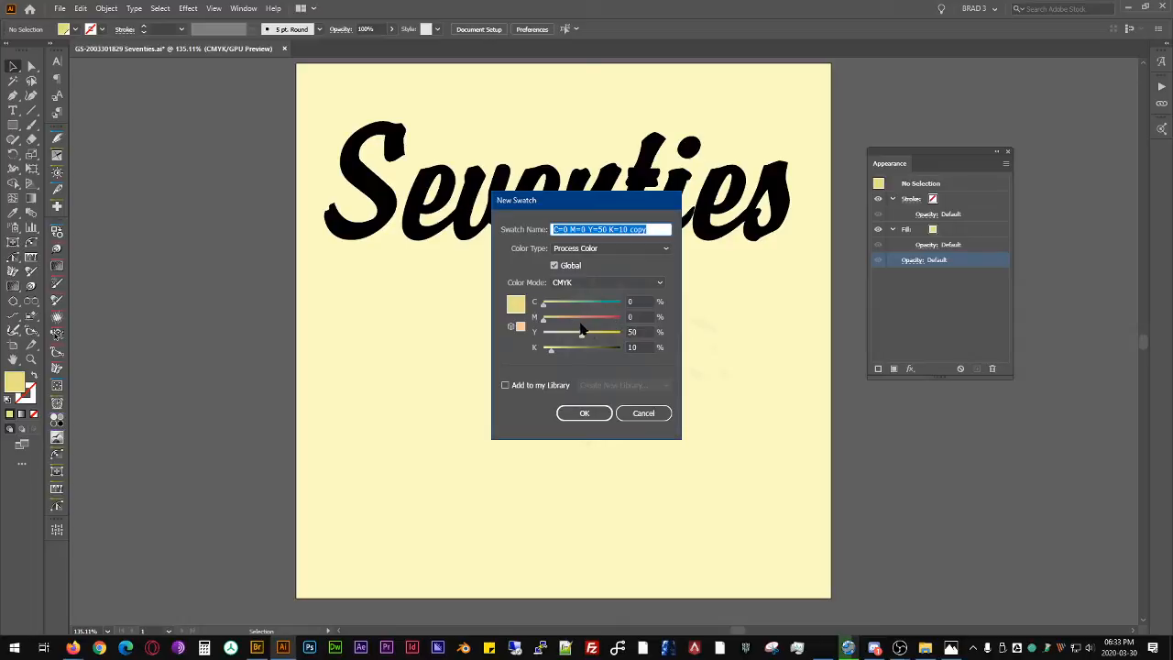
# Step: Create a global CMYK pink swatch with C=0, M=50, Y=5, K=10
pyautogui.click(653, 317)
pyautogui.write('50')
pyautogui.press('Tab')
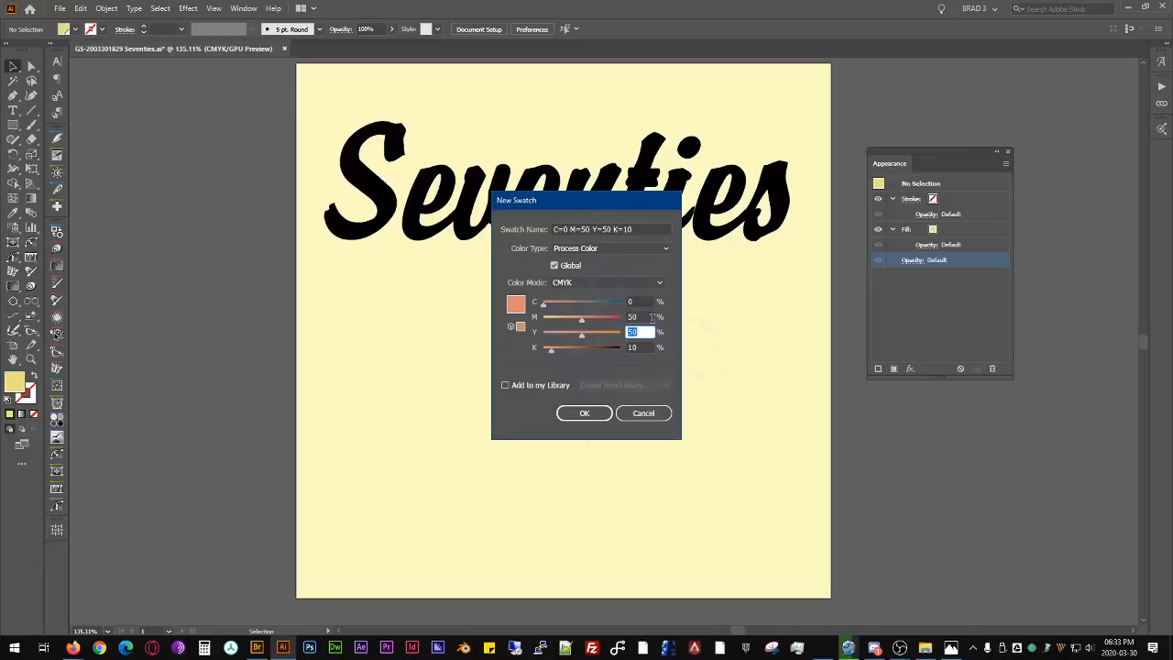
pyautogui.write('5')
pyautogui.press('Tab')
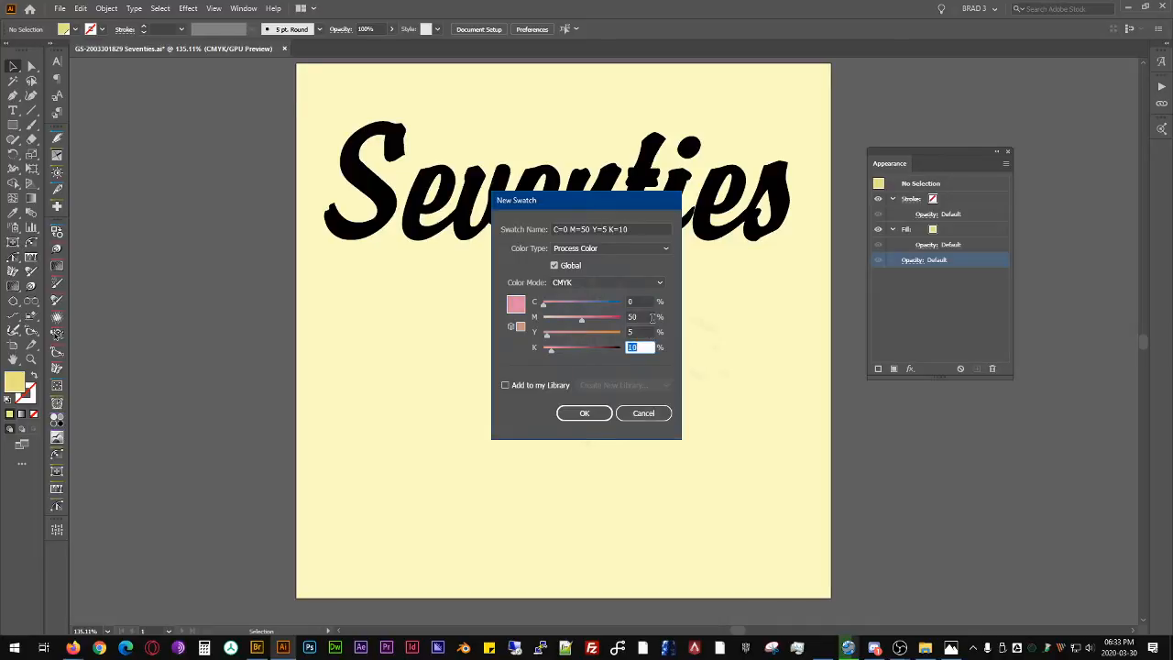
pyautogui.click(572, 413)
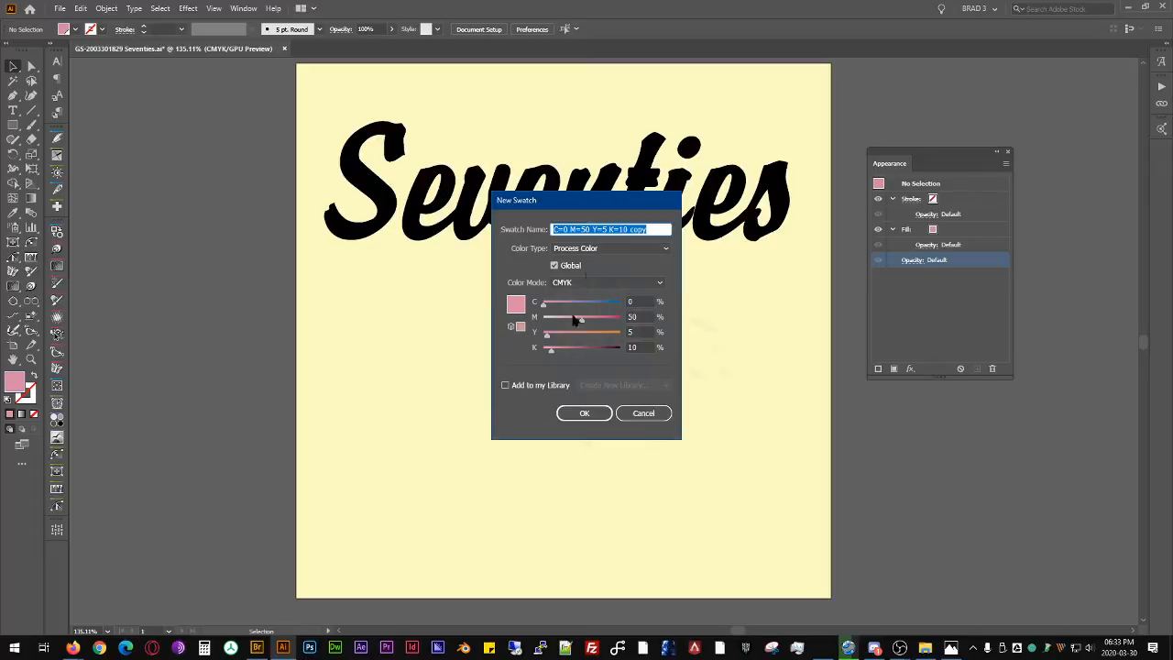
pyautogui.doubleClick(639, 229)
pyautogui.press('BackSpace')
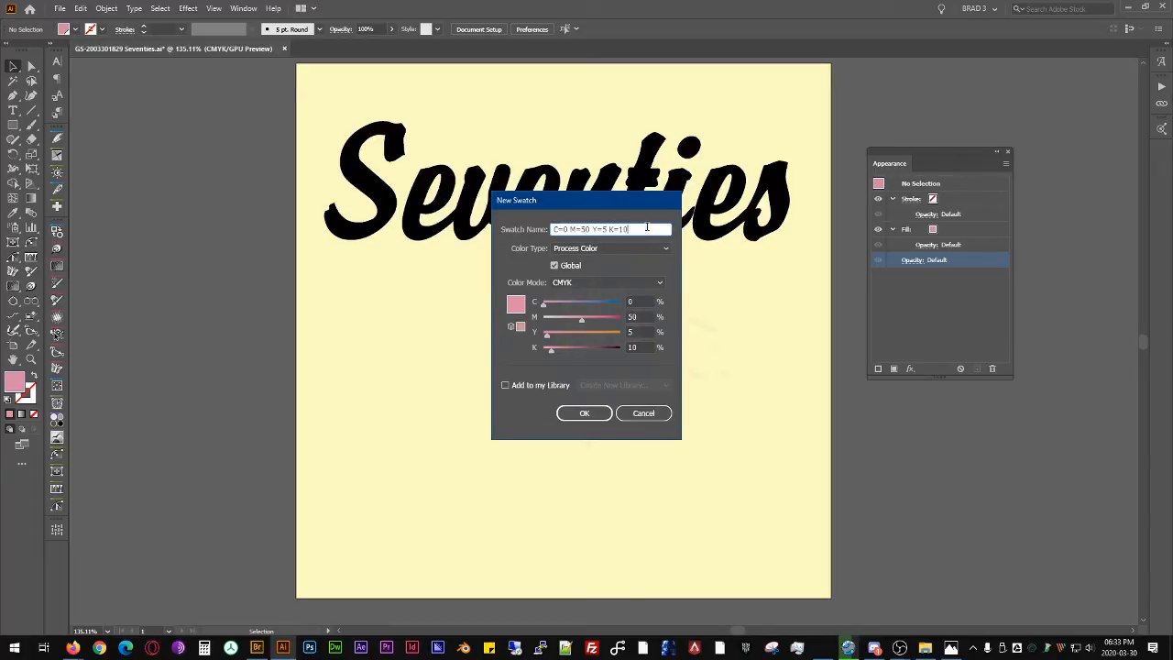
pyautogui.hotkey('ctrl', 'a')
pyautogui.press('BackSpace')
pyautogui.press('Tab')
pyautogui.moveTo(604, 319); pyautogui.dragTo(609, 319)
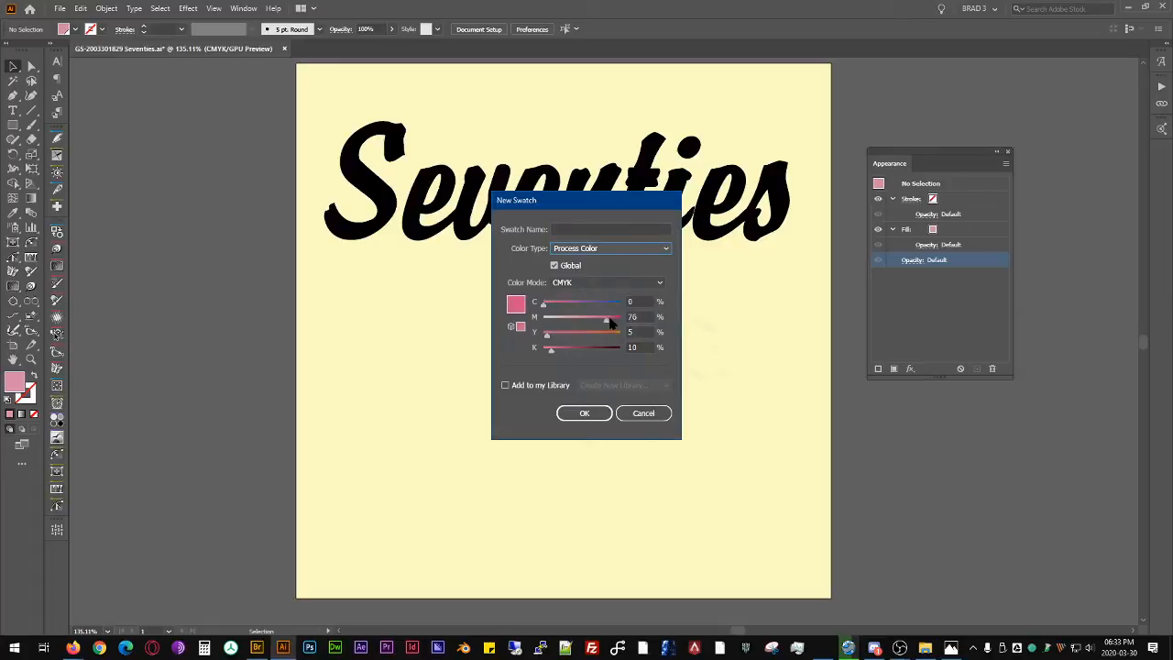
pyautogui.click(643, 412)
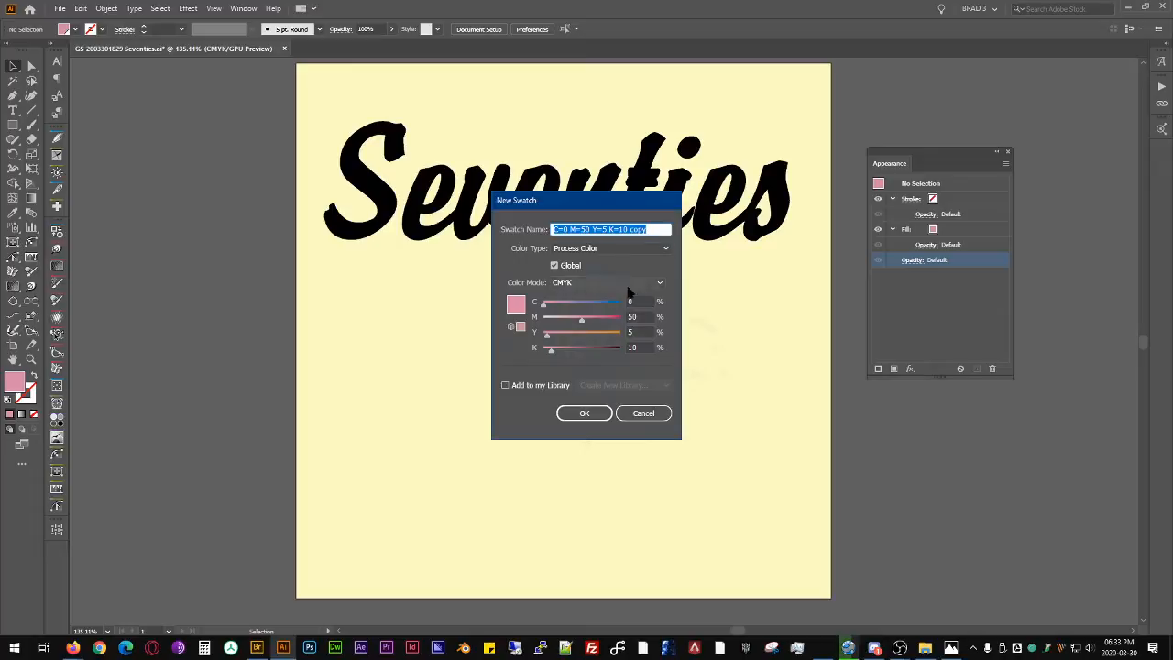
# Step: Mix a blue for another new global CMYK swatch with C=50, M=0, Y=5, K=0
pyautogui.moveTo(581, 320); pyautogui.dragTo(543, 320)
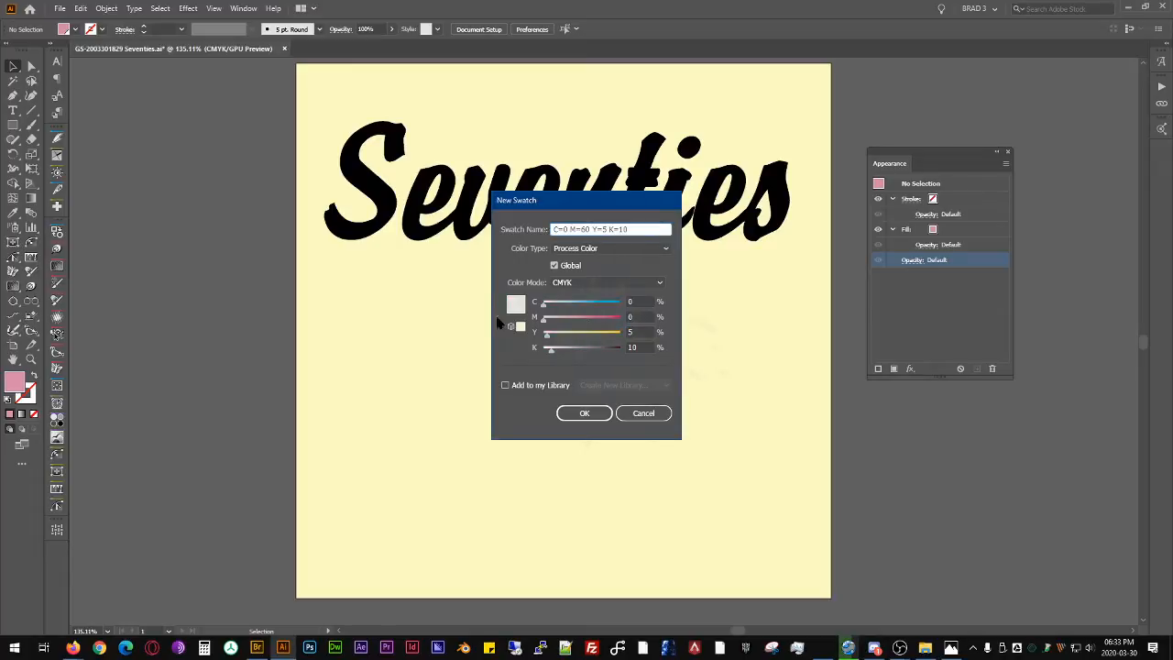
pyautogui.click(648, 299)
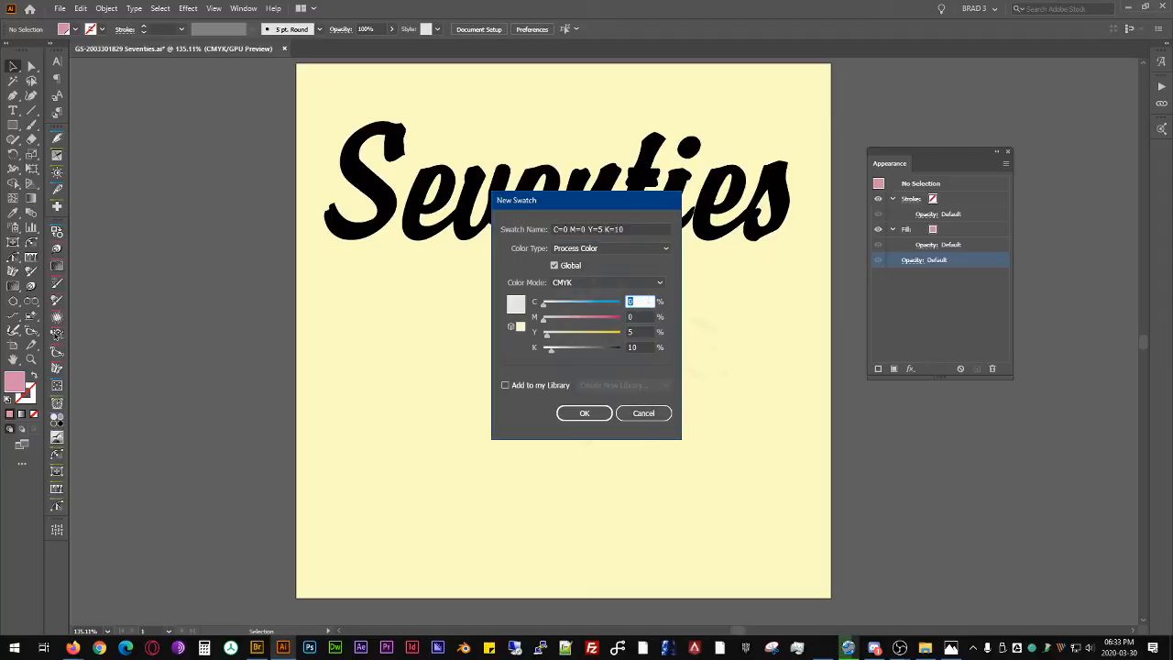
pyautogui.write('50')
pyautogui.press('Tab')
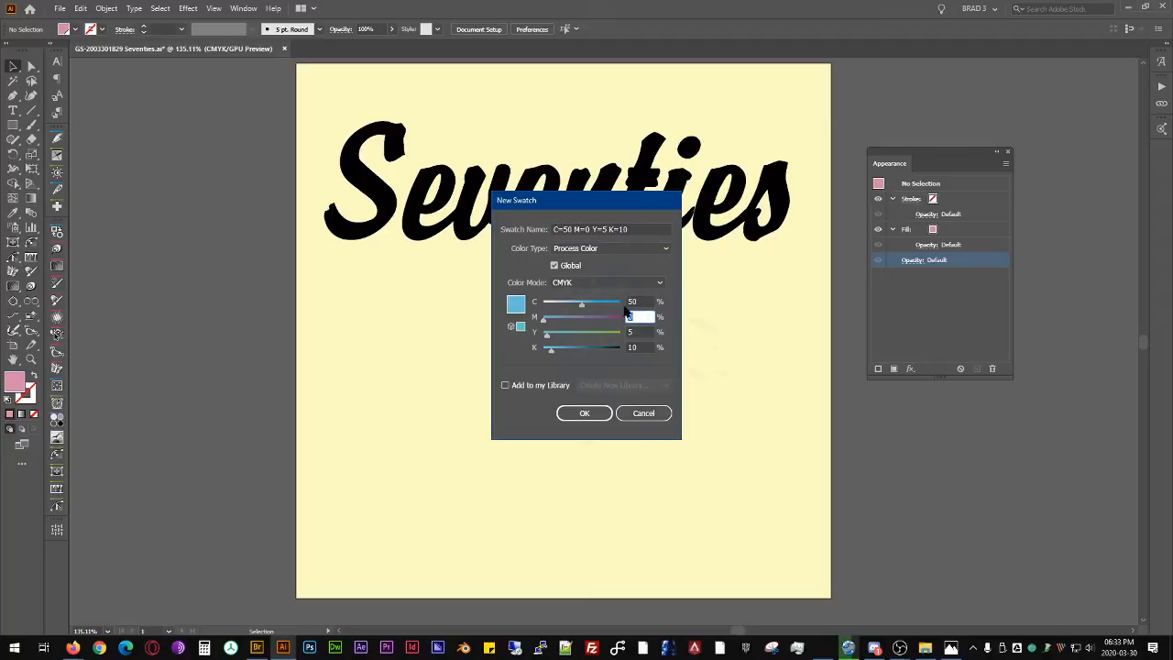
pyautogui.click(638, 333)
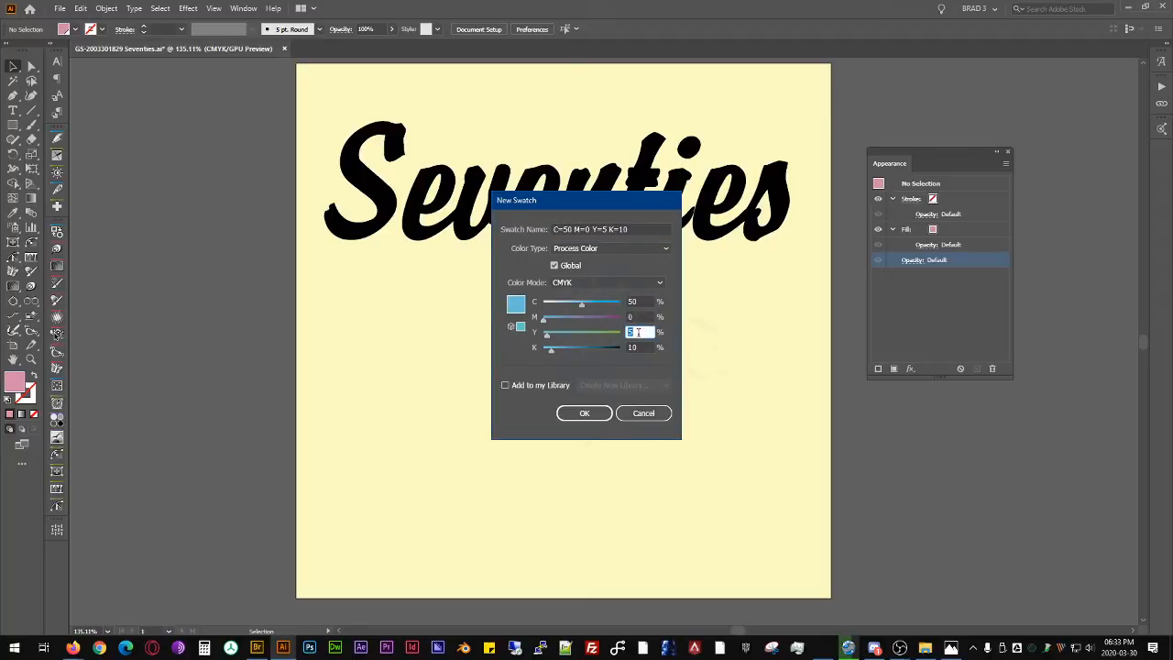
pyautogui.press('Tab')
pyautogui.write('0')
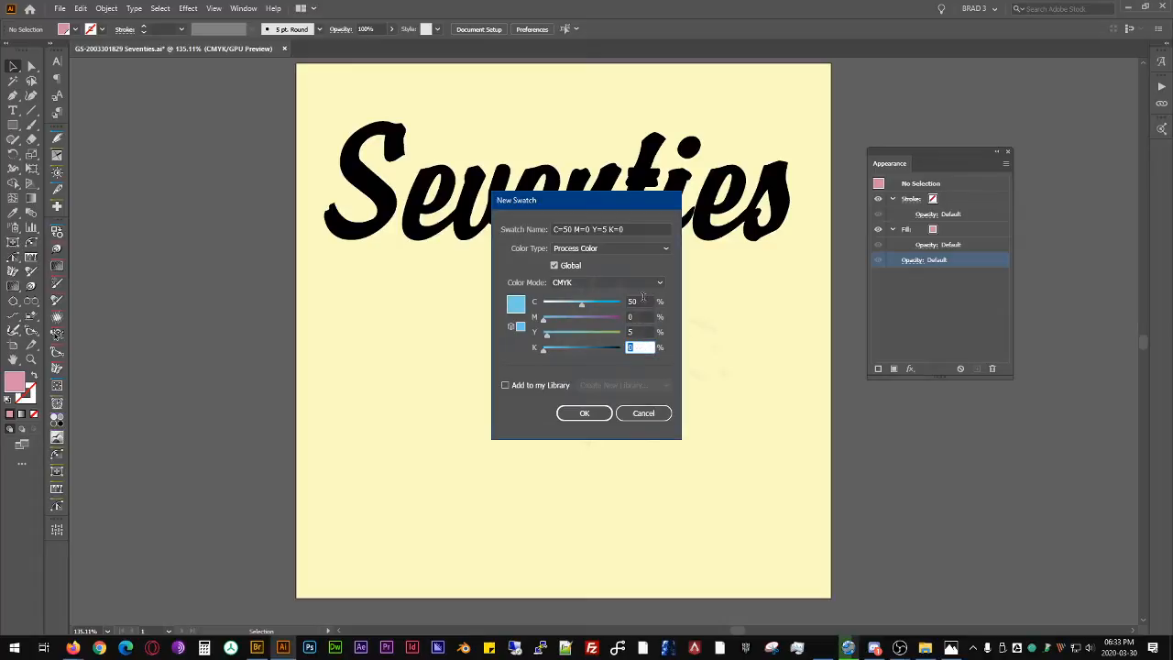
# Step: Lighten the new blue swatch to C=35 and Y=10, and save it
pyautogui.click(643, 297)
pyautogui.hotkey('shift', 'Down')
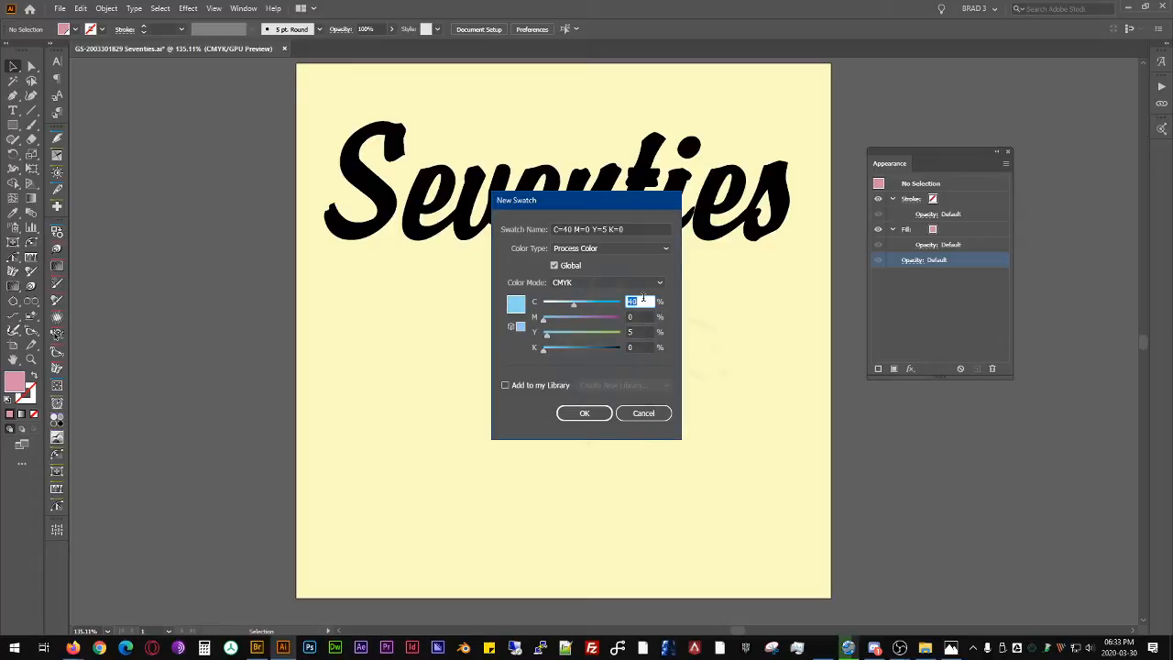
pyautogui.click(638, 332)
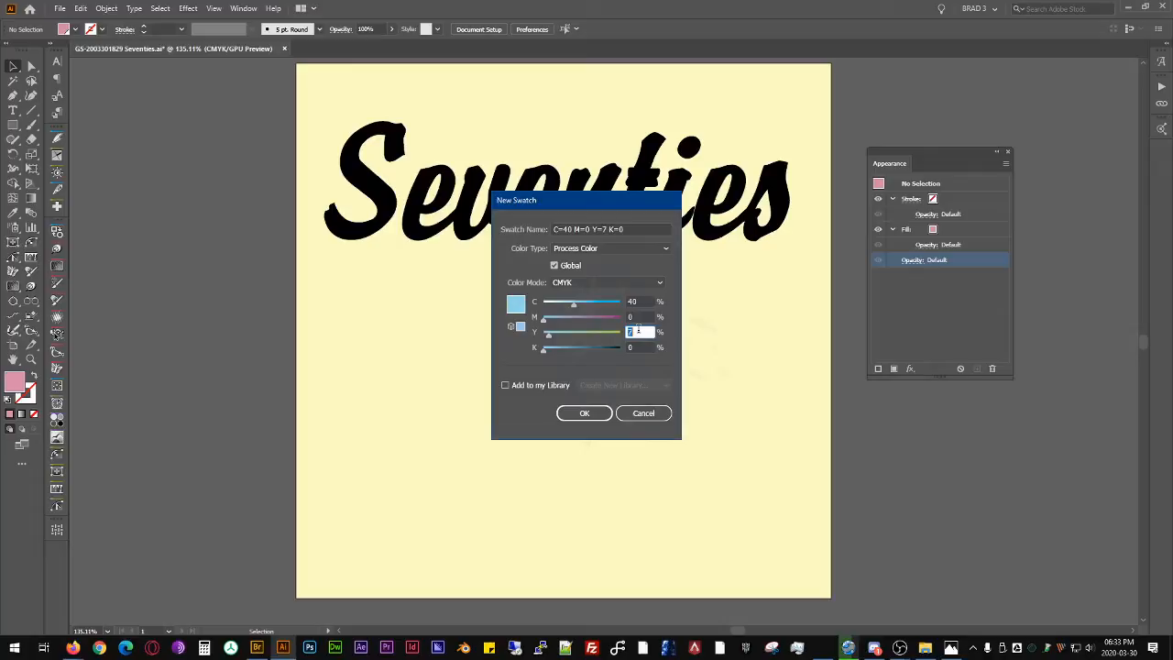
pyautogui.press('Up')
pyautogui.click(645, 300)
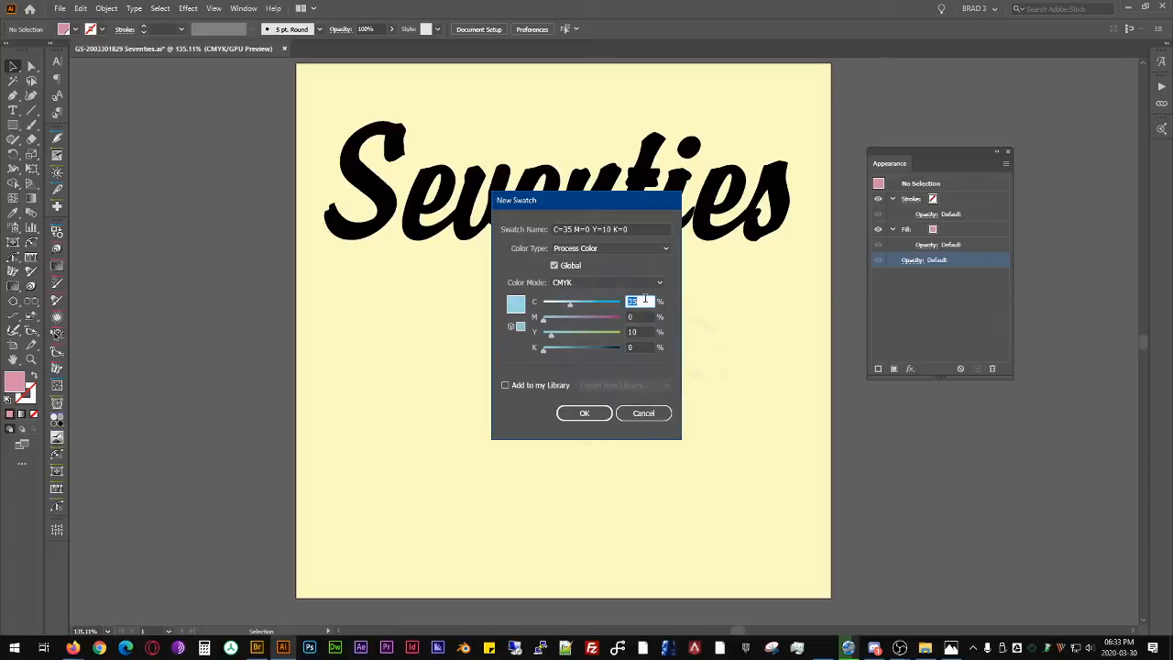
pyautogui.click(584, 413)
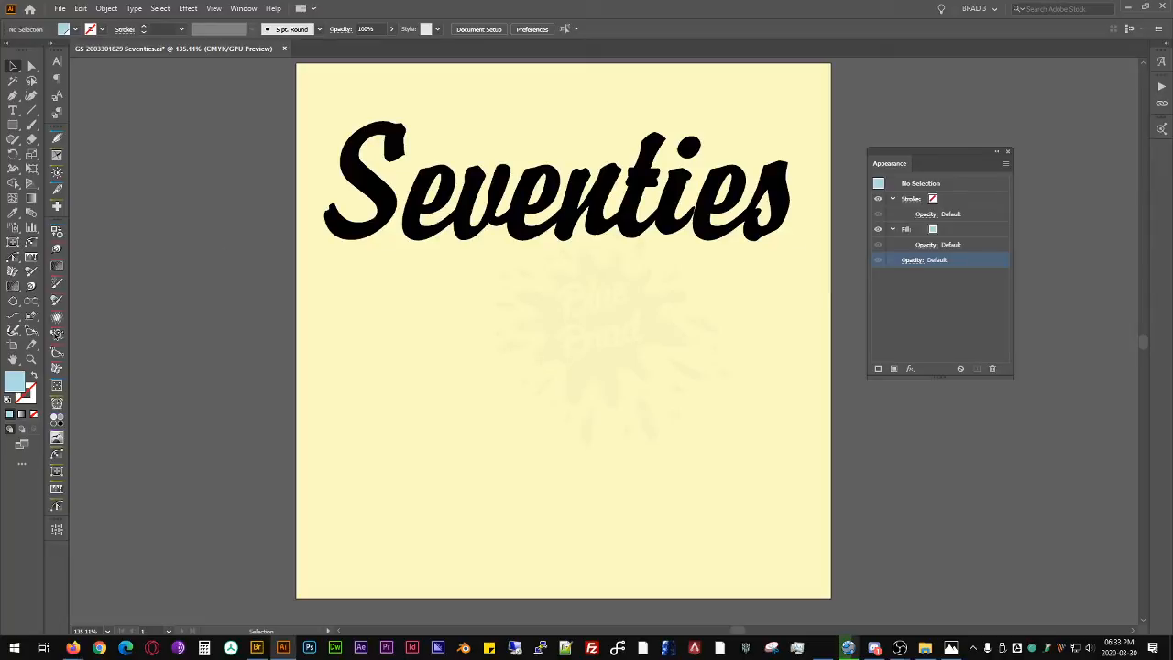
pyautogui.click(575, 211)
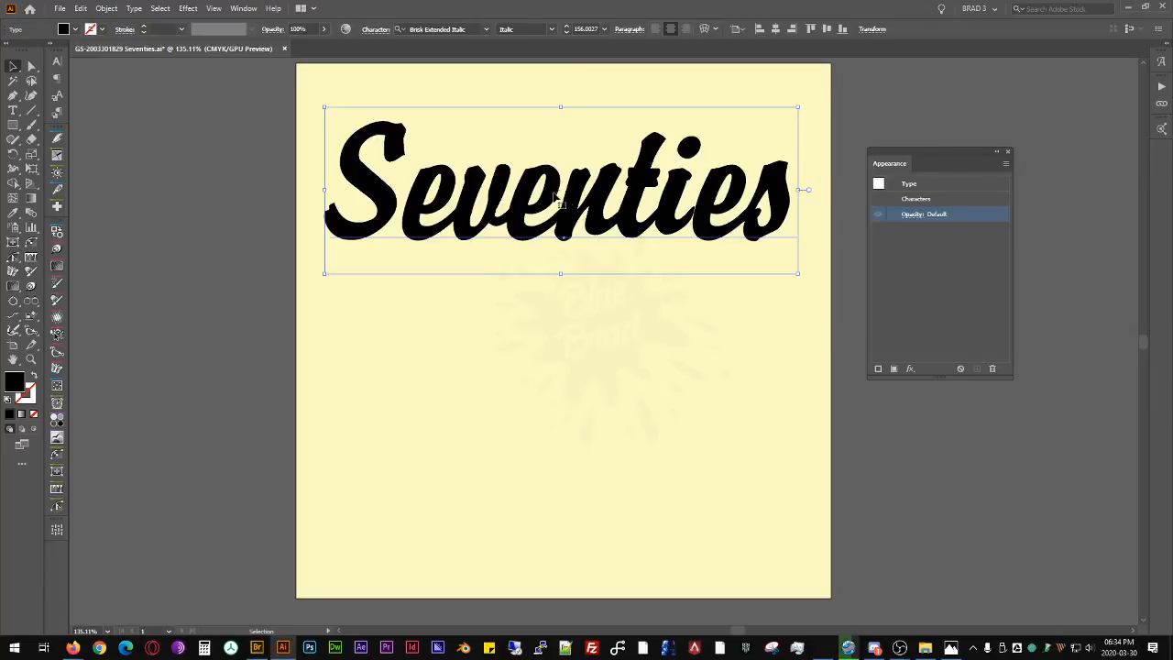
pyautogui.moveTo(611, 218); pyautogui.dragTo(593, 424)
pyautogui.press('Delete')
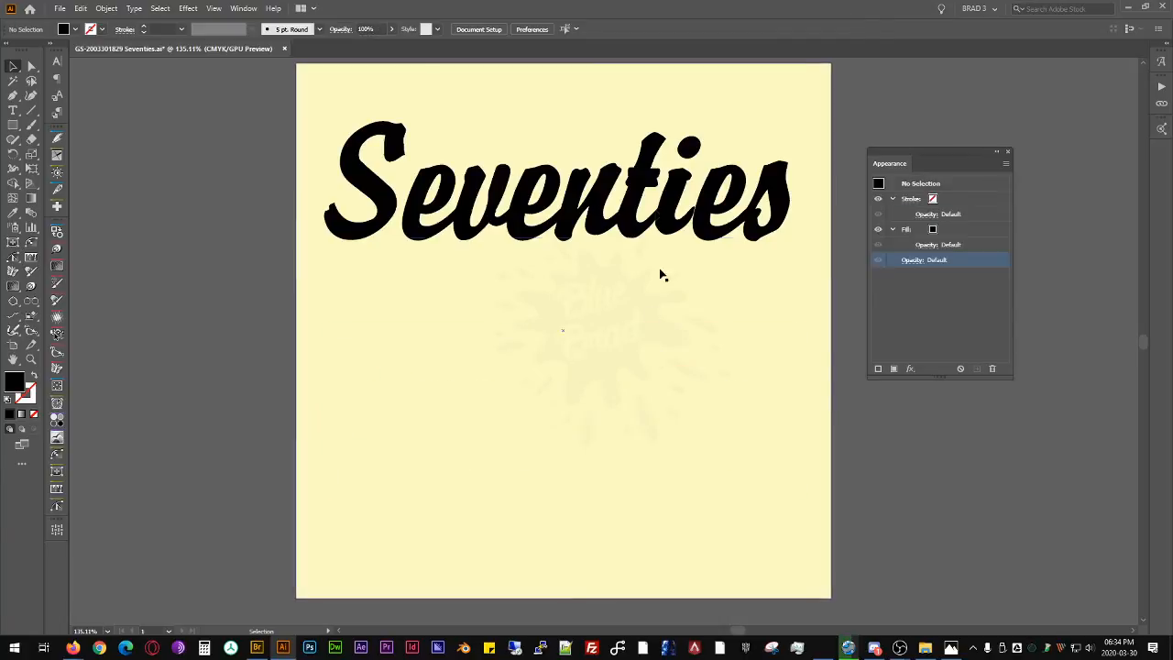
# Step: Remove the black fill from the characters of the "Seventies" text and reselect it as a type object
pyautogui.click(560, 168)
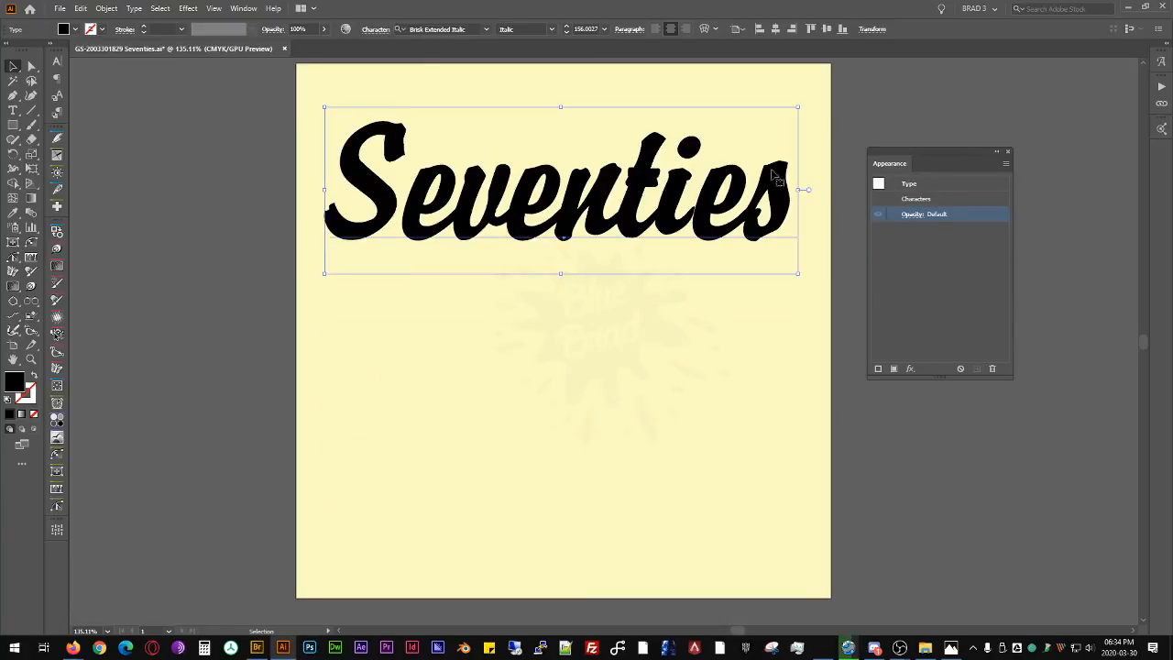
pyautogui.click(968, 188)
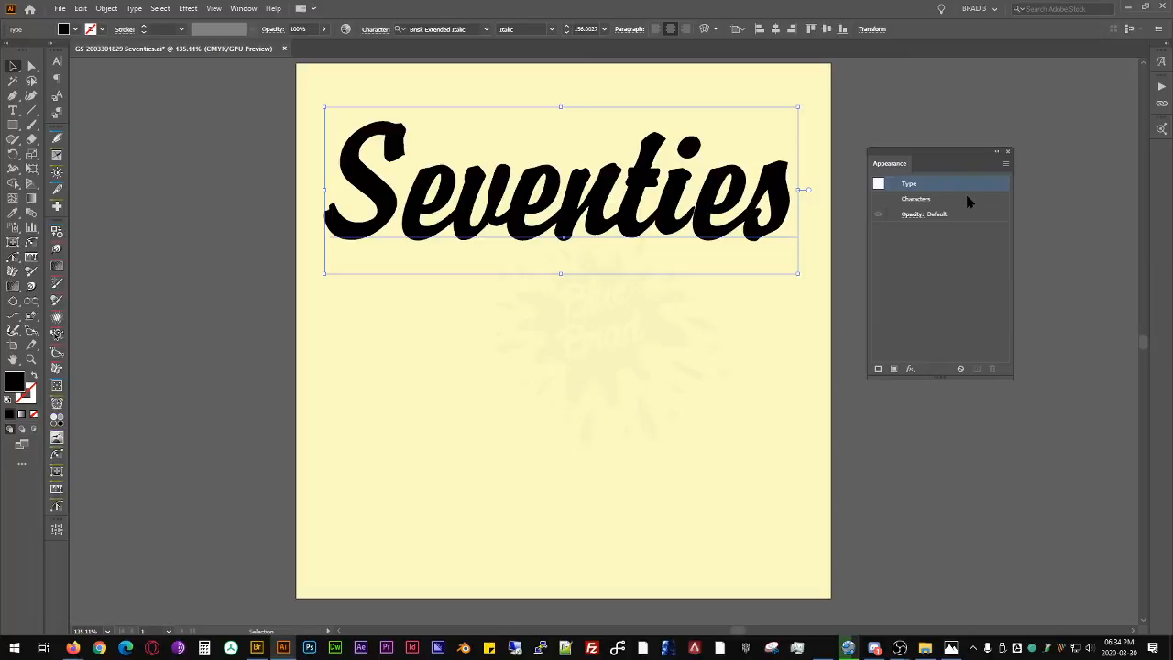
pyautogui.doubleClick(940, 200)
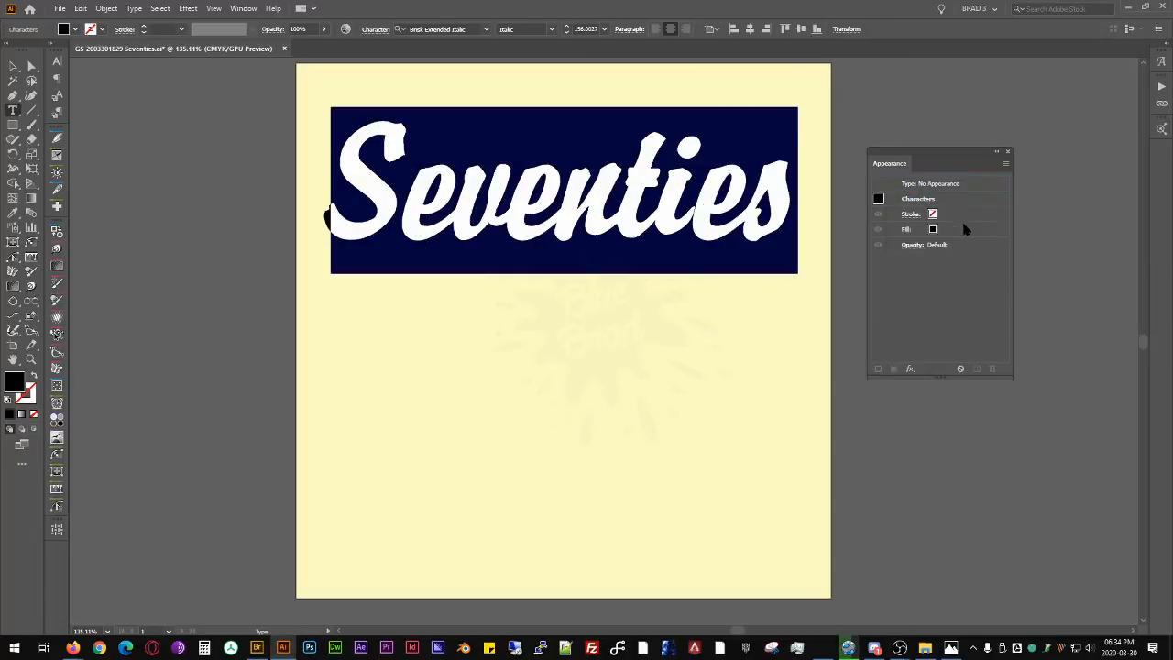
pyautogui.click(966, 229)
pyautogui.click(991, 366)
pyautogui.click(948, 187)
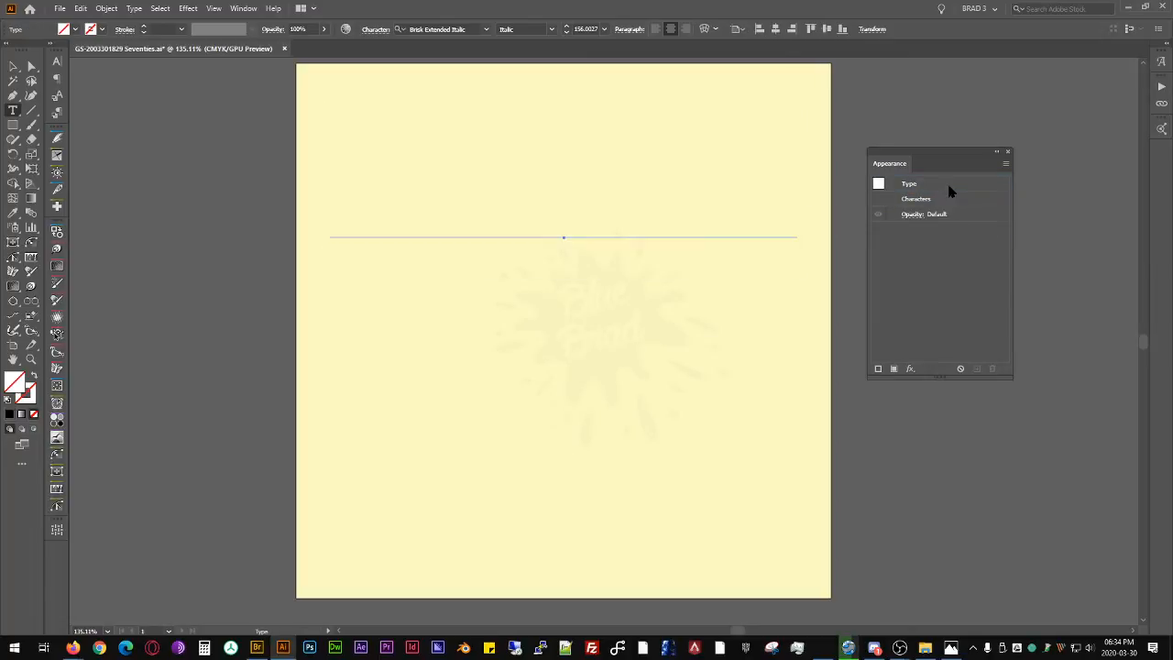
pyautogui.press('Escape')
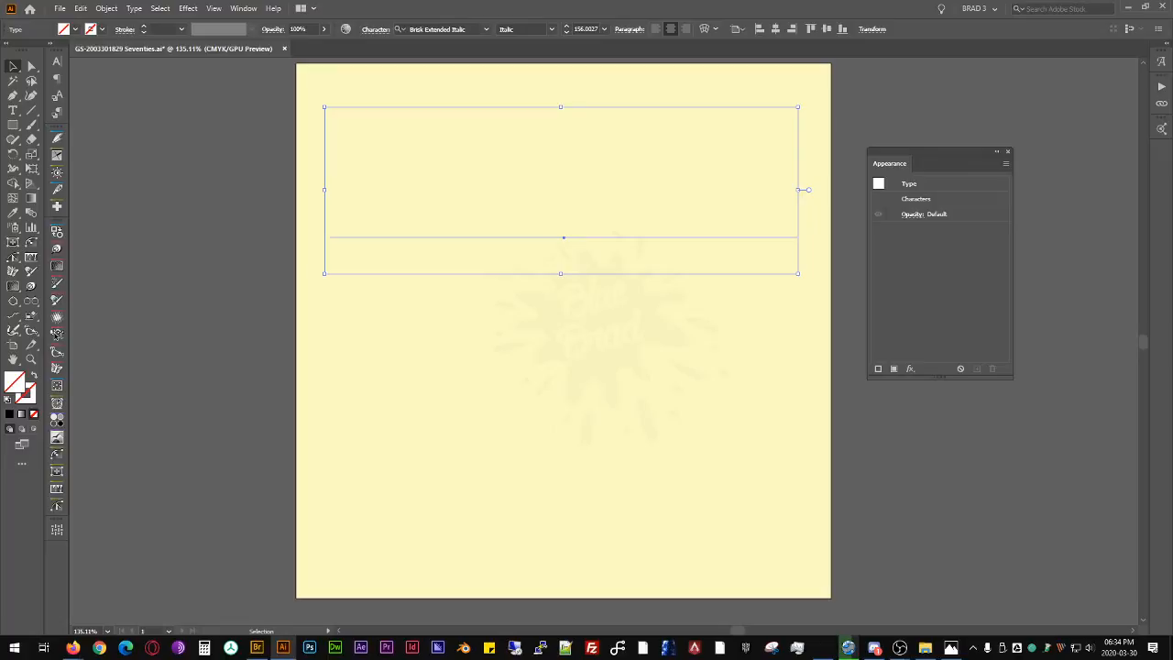
# Step: Add a new fill to the "Seventies" type object and make it a linear gradient angled at 90°
pyautogui.moveTo(883, 401); pyautogui.dragTo(279, 338)
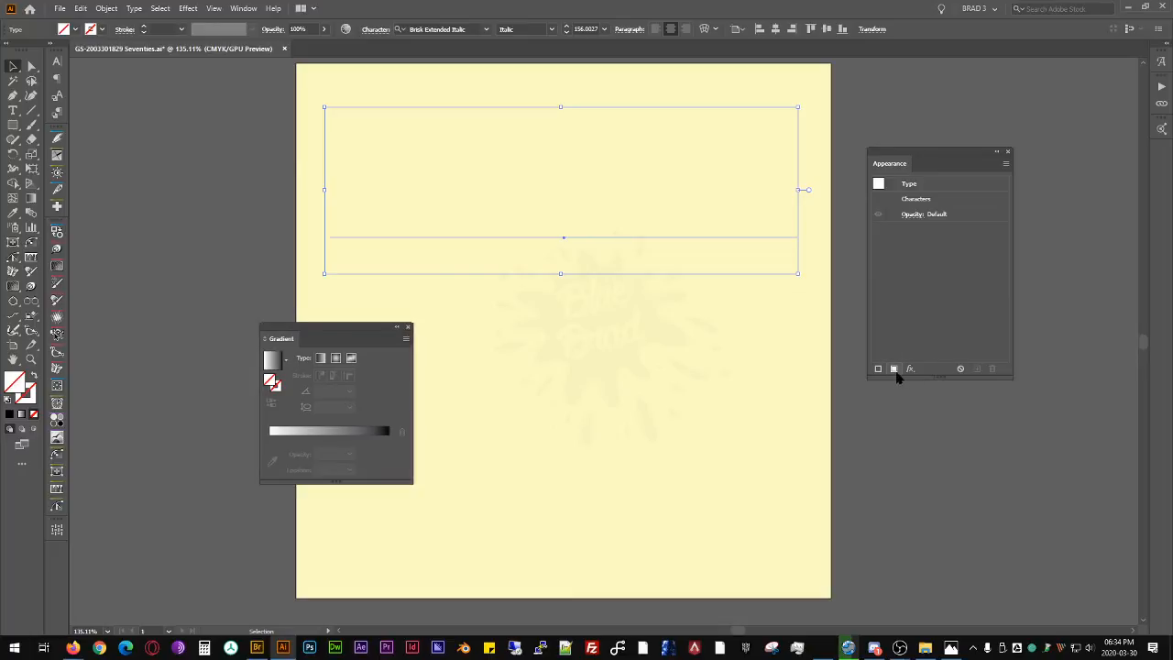
pyautogui.click(893, 370)
pyautogui.click(273, 362)
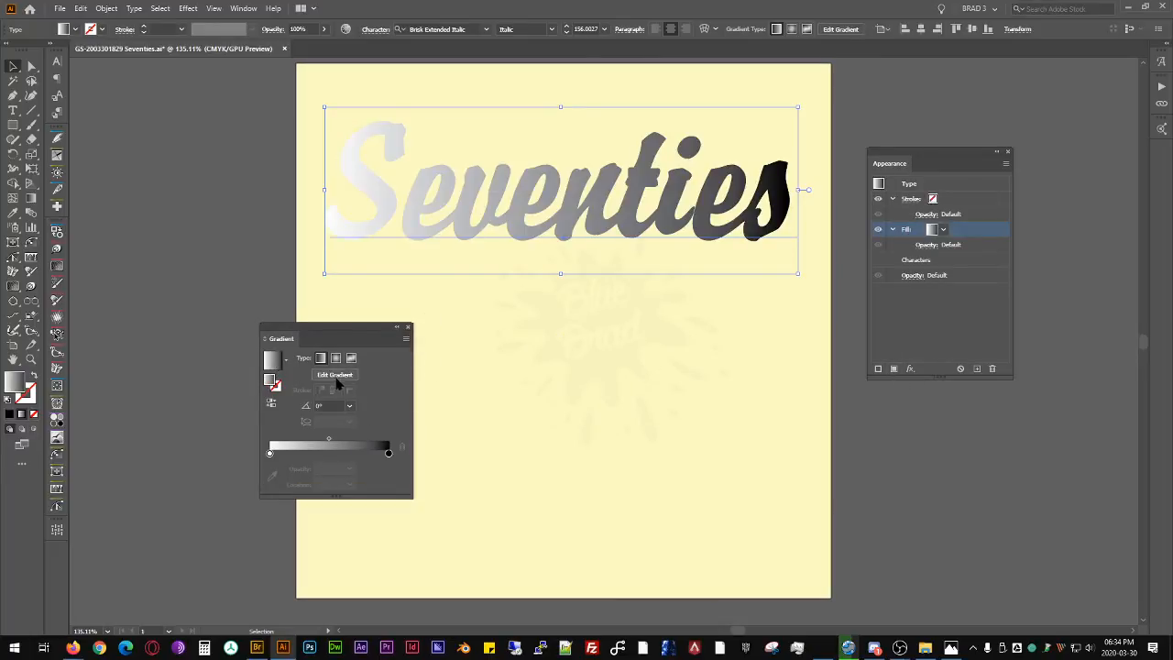
pyautogui.click(323, 405)
pyautogui.write('90')
pyautogui.press('Return')
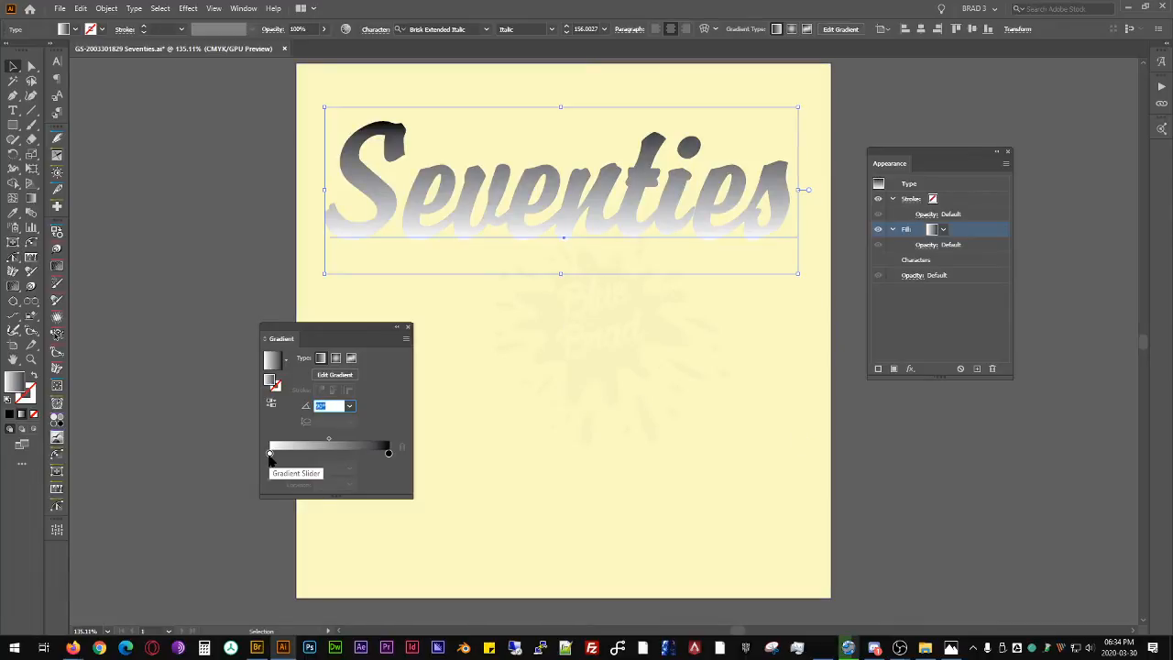
# Step: Set the gradient's starting stop to the light blue swatch
pyautogui.doubleClick(269, 454)
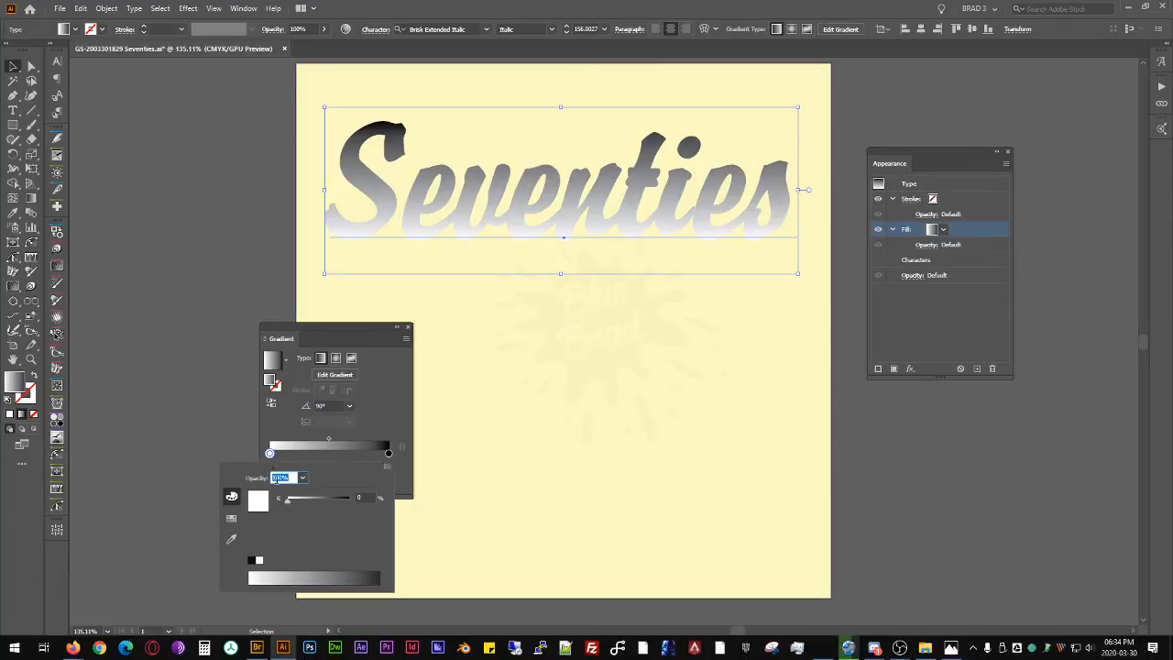
pyautogui.click(232, 519)
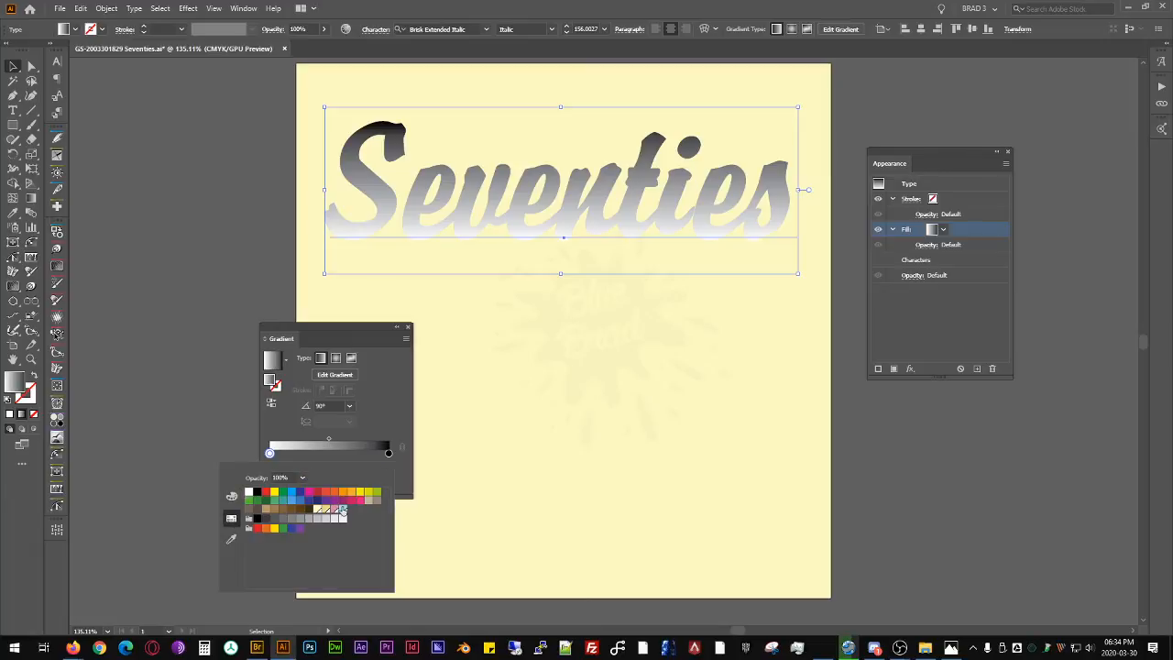
pyautogui.click(342, 511)
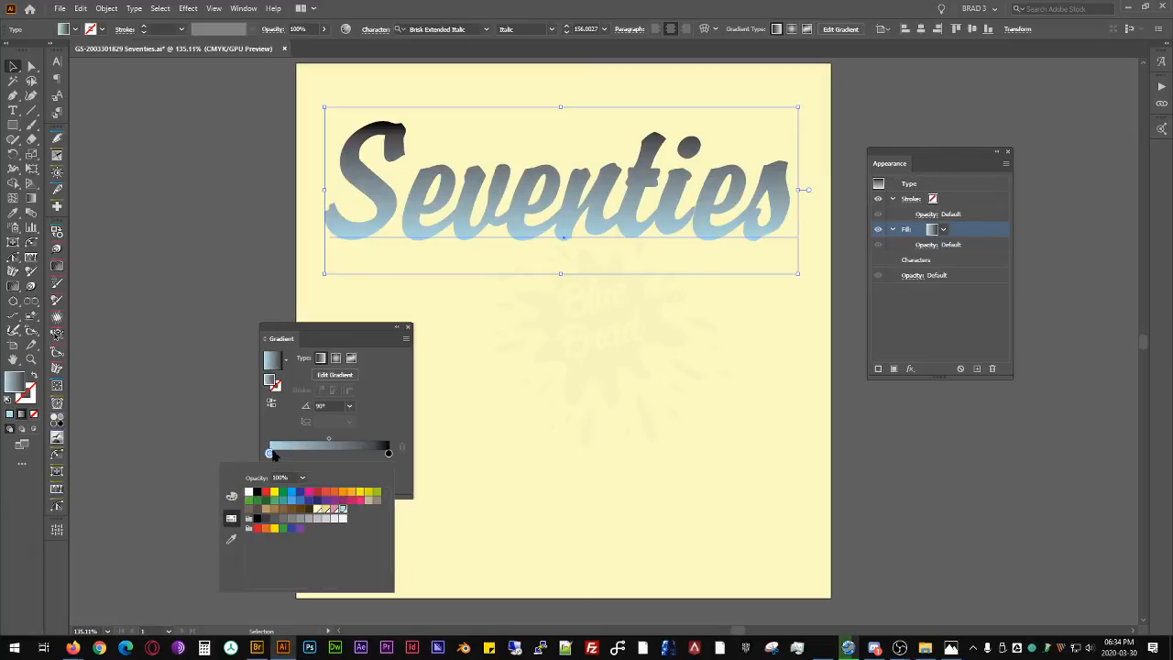
# Step: Add a pink swatch stop at about 22% of the gradient and sharpen the blue-to-pink blend by shifting its midpoint toward pink
pyautogui.click(273, 452)
pyautogui.click(286, 454)
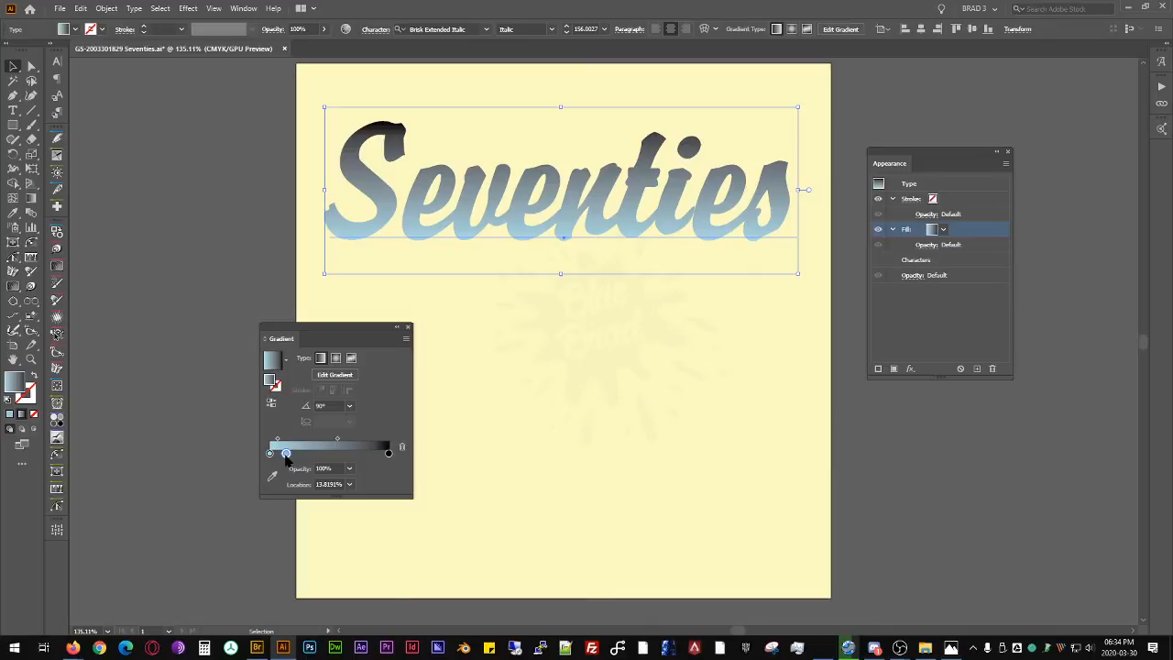
pyautogui.doubleClick(286, 453)
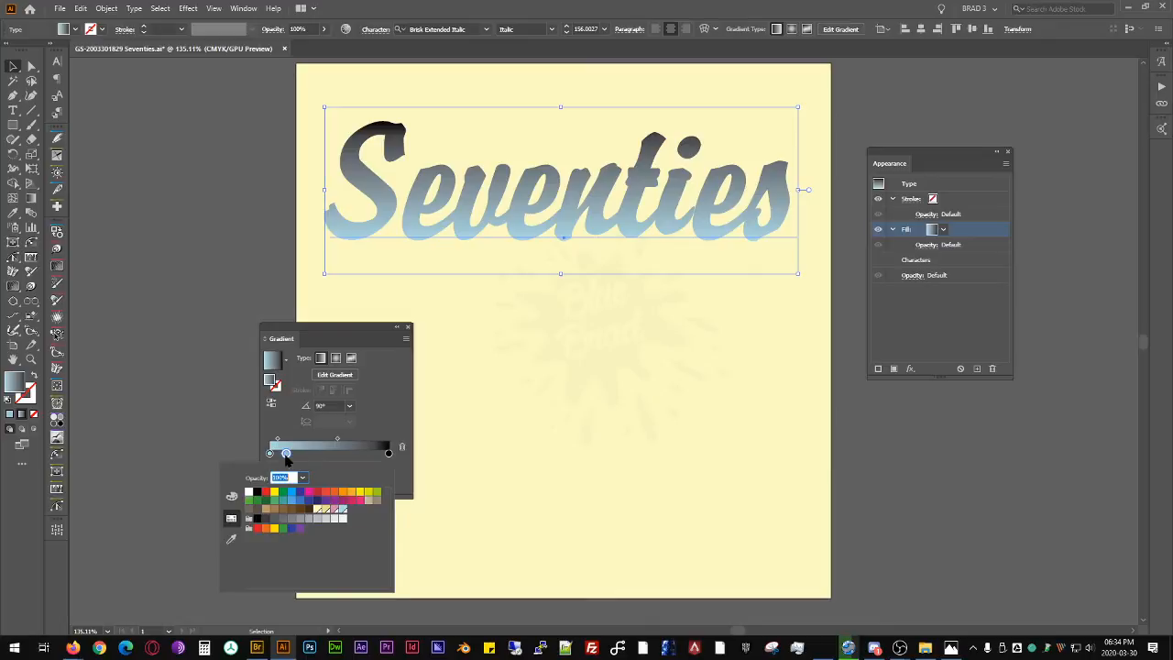
pyautogui.click(334, 510)
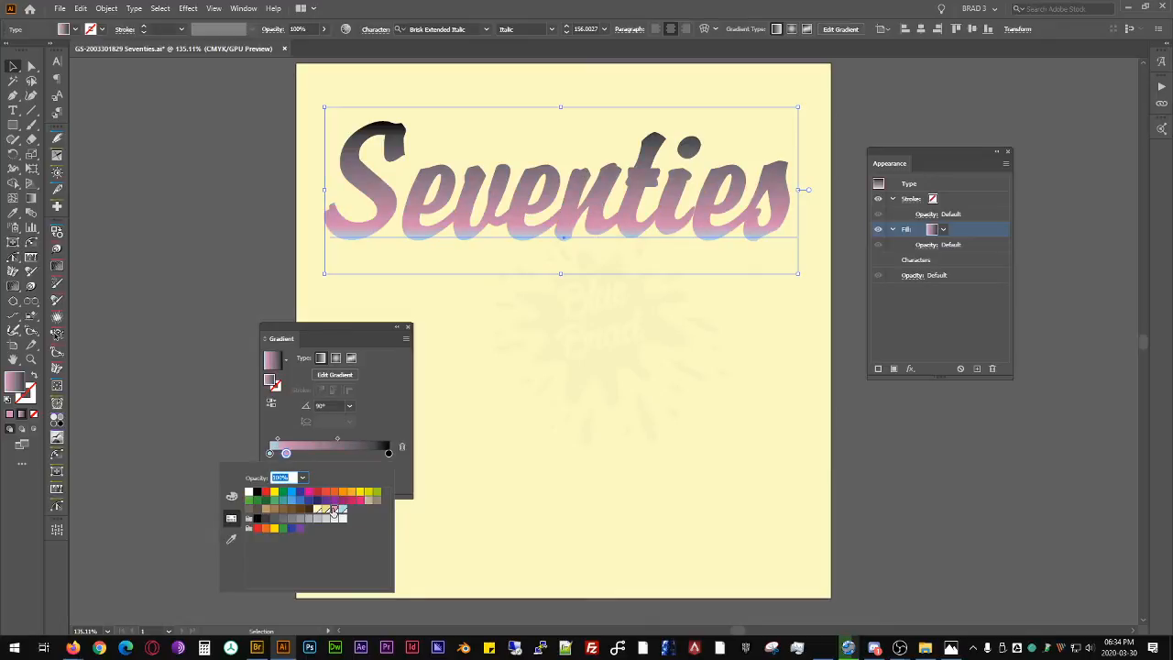
pyautogui.click(293, 462)
pyautogui.click(278, 439)
pyautogui.moveTo(281, 444); pyautogui.dragTo(295, 452)
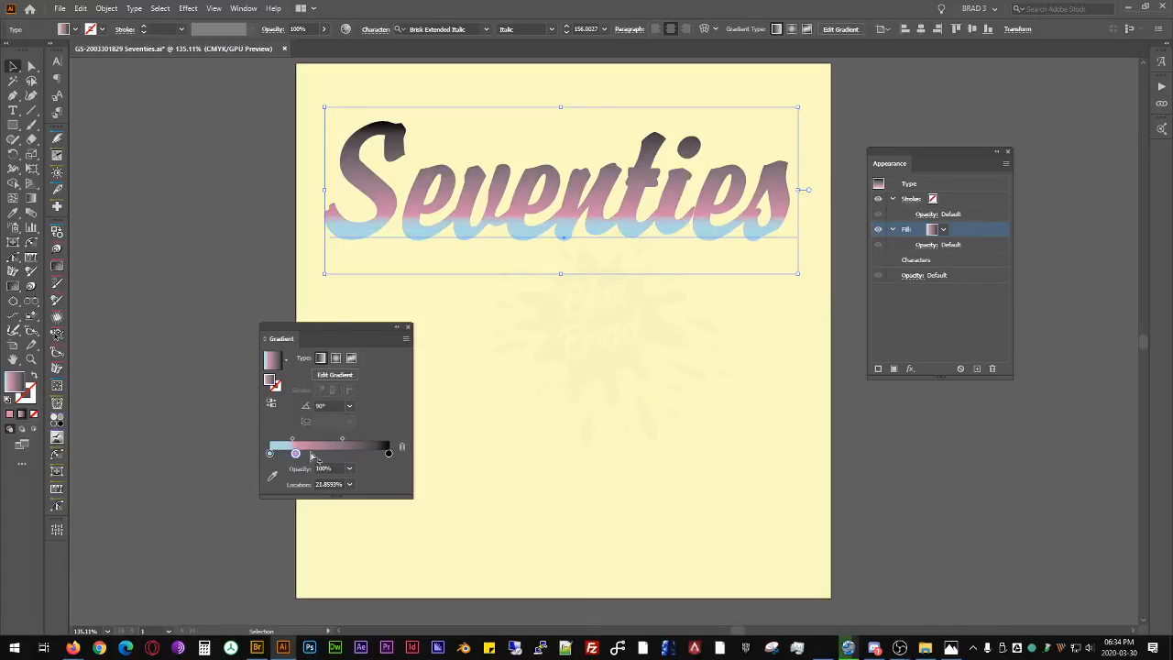
# Step: Add a gradient stop with the yellow C=0 M=0 Y=50 K=10 swatch and place it just past the pink stop
pyautogui.click(320, 454)
pyautogui.doubleClick(321, 454)
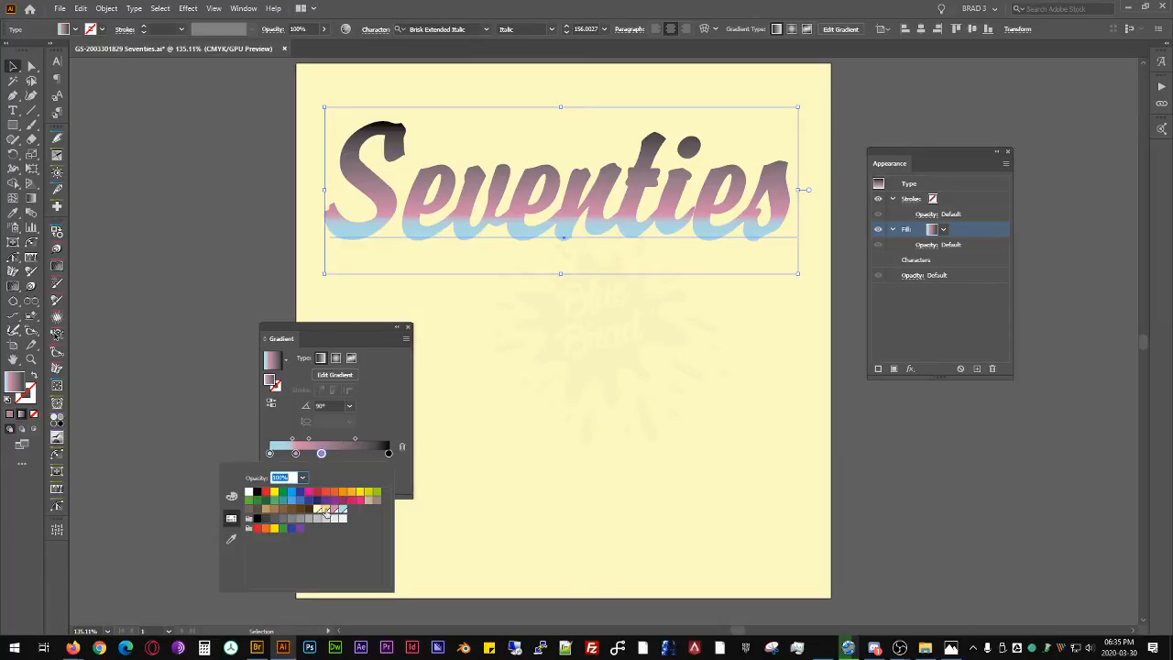
pyautogui.click(326, 512)
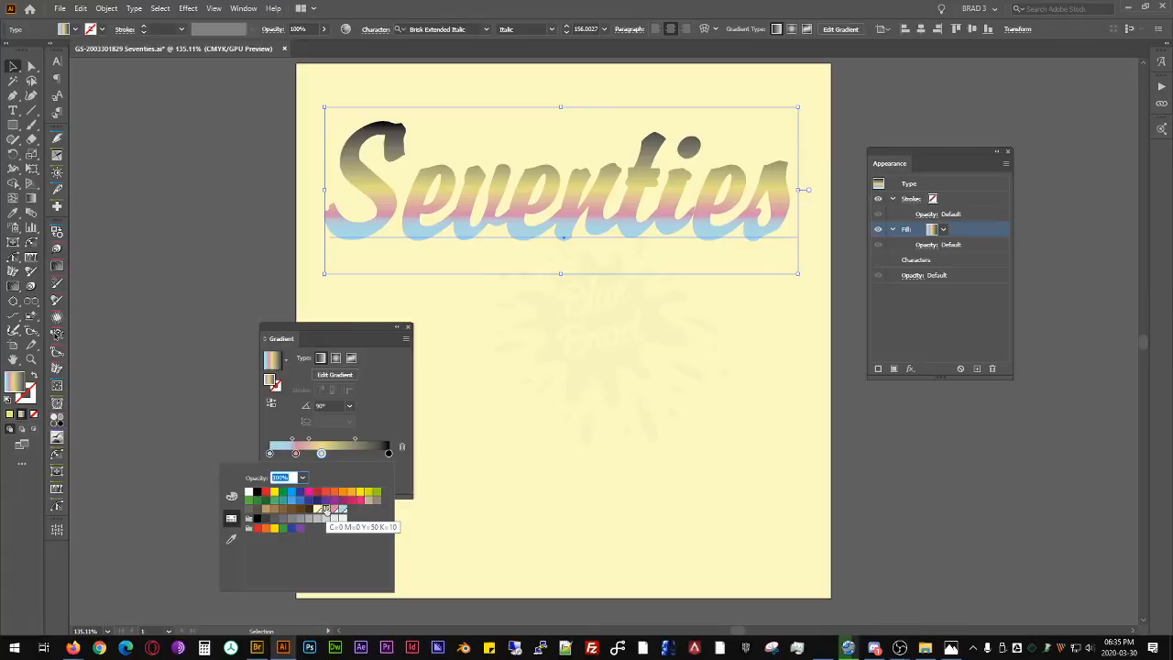
pyautogui.click(320, 454)
pyautogui.moveTo(321, 455); pyautogui.dragTo(309, 455)
# Step: Add a cream swatch stop at about 47% after the yellow one and remove the black end stop
pyautogui.click(326, 454)
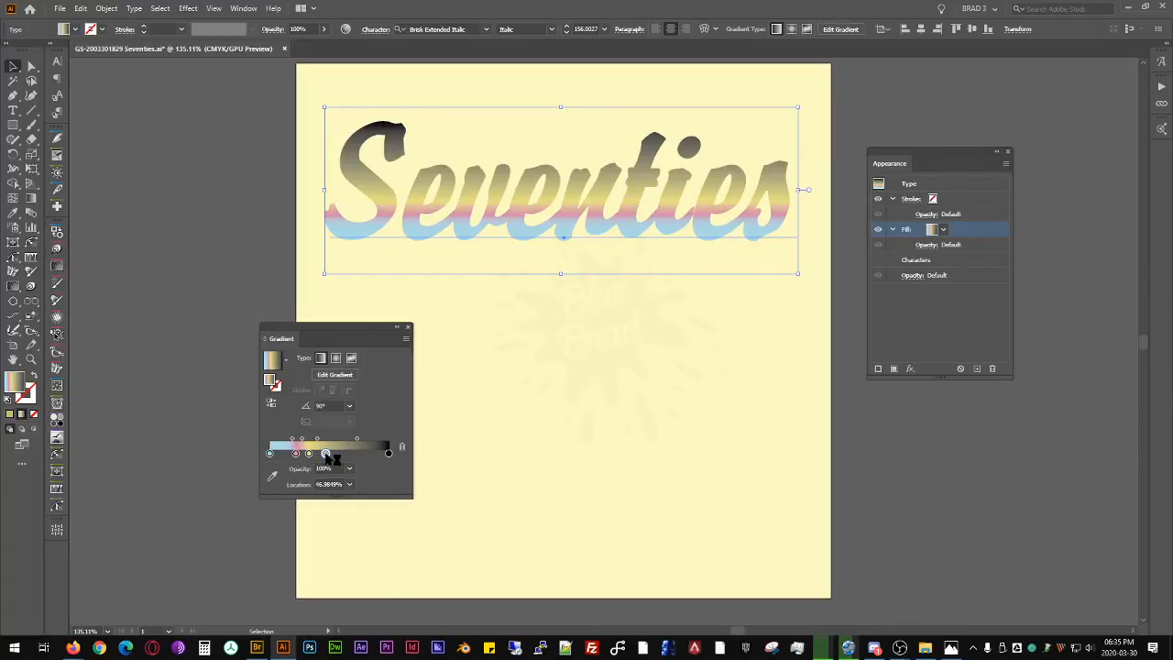
pyautogui.doubleClick(326, 454)
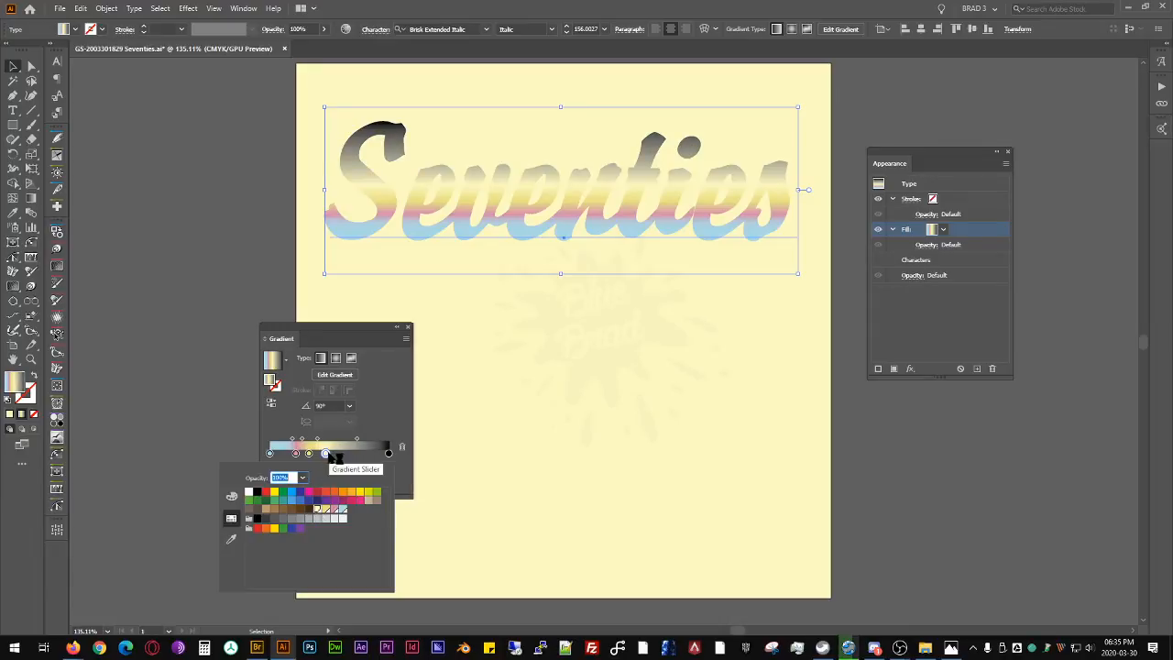
pyautogui.moveTo(388, 454); pyautogui.dragTo(387, 503)
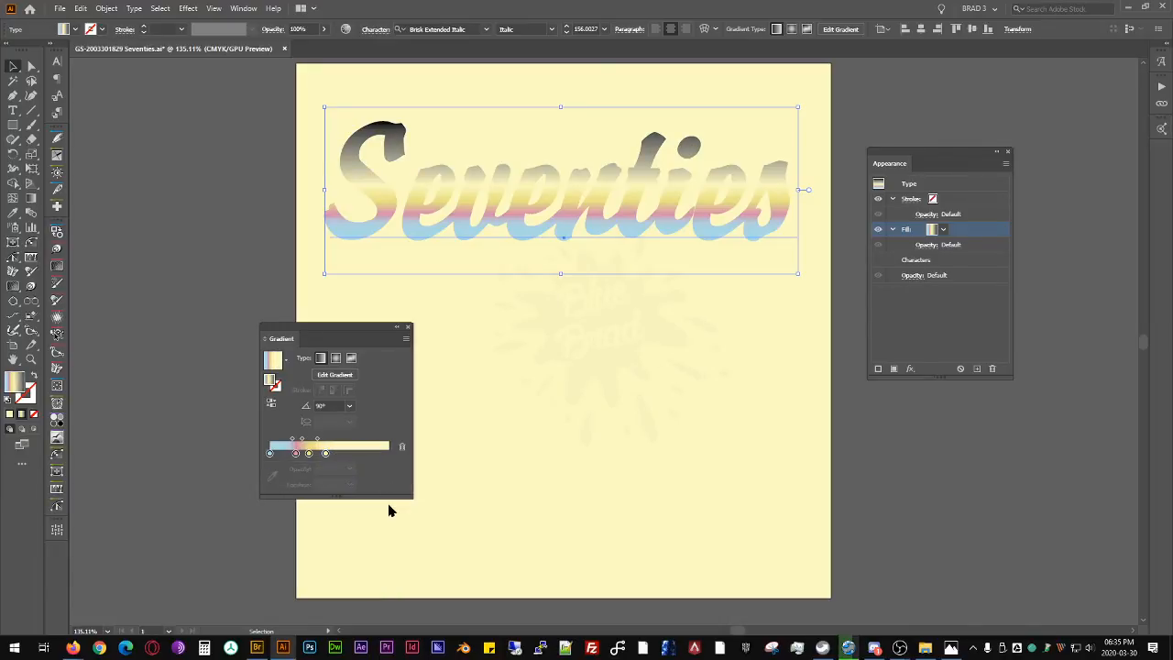
# Step: Sharpen the pink-to-yellow and yellow-to-cream transitions by moving their blend midpoints to about 13%
pyautogui.click(296, 453)
pyautogui.click(303, 441)
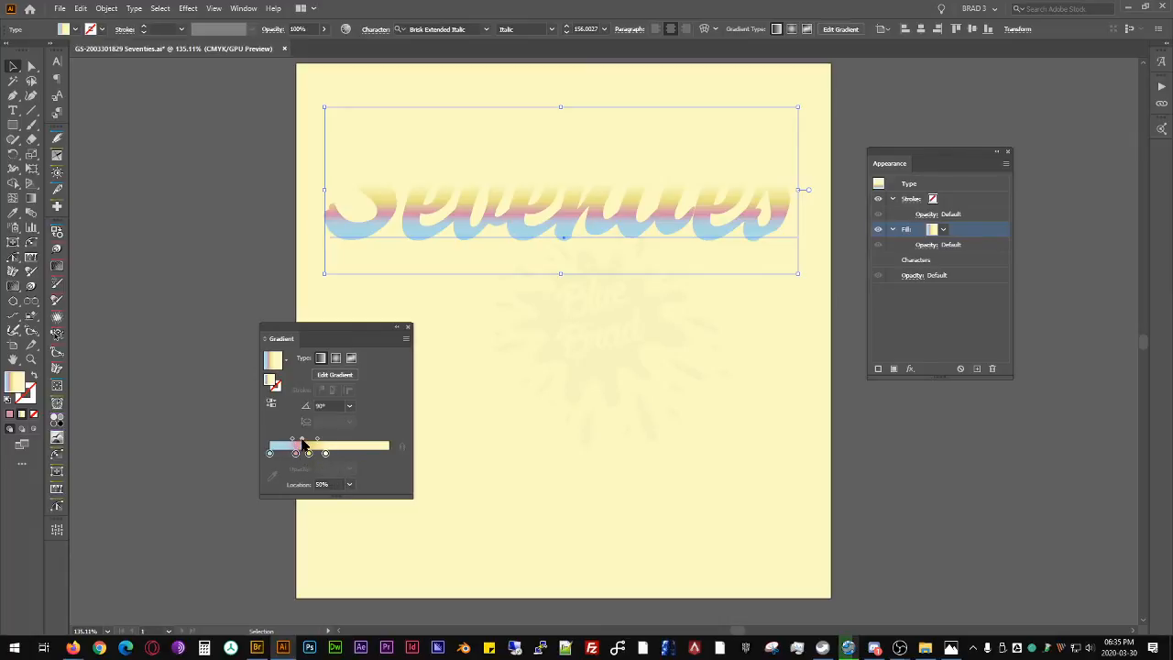
pyautogui.moveTo(298, 439); pyautogui.dragTo(311, 439)
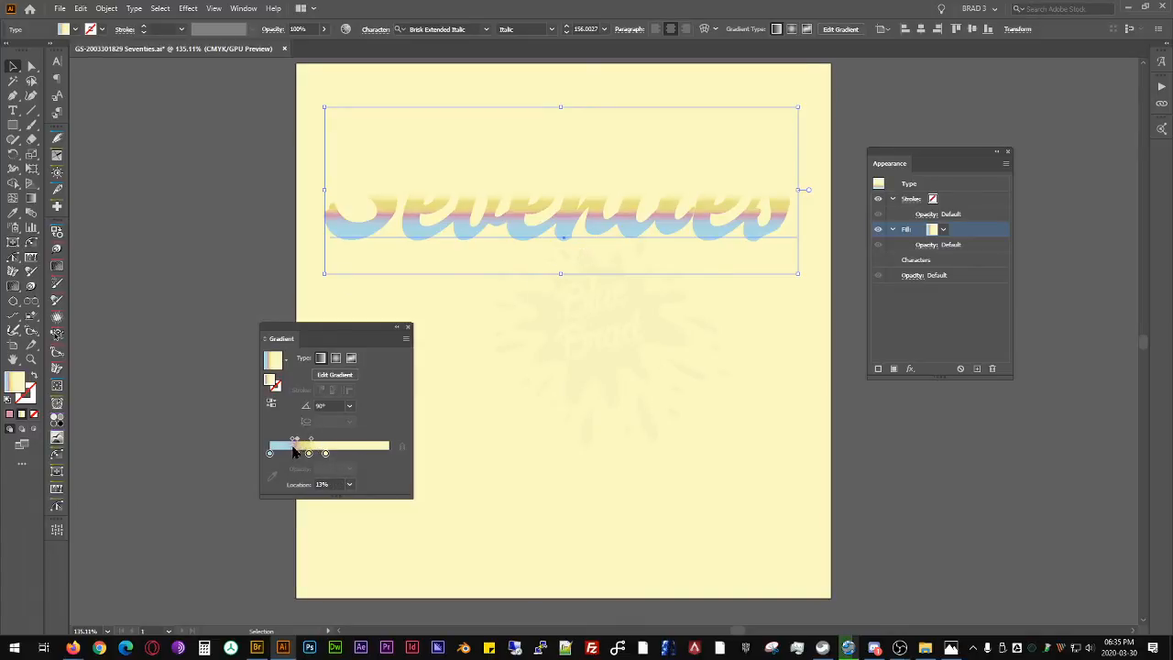
pyautogui.click(295, 439)
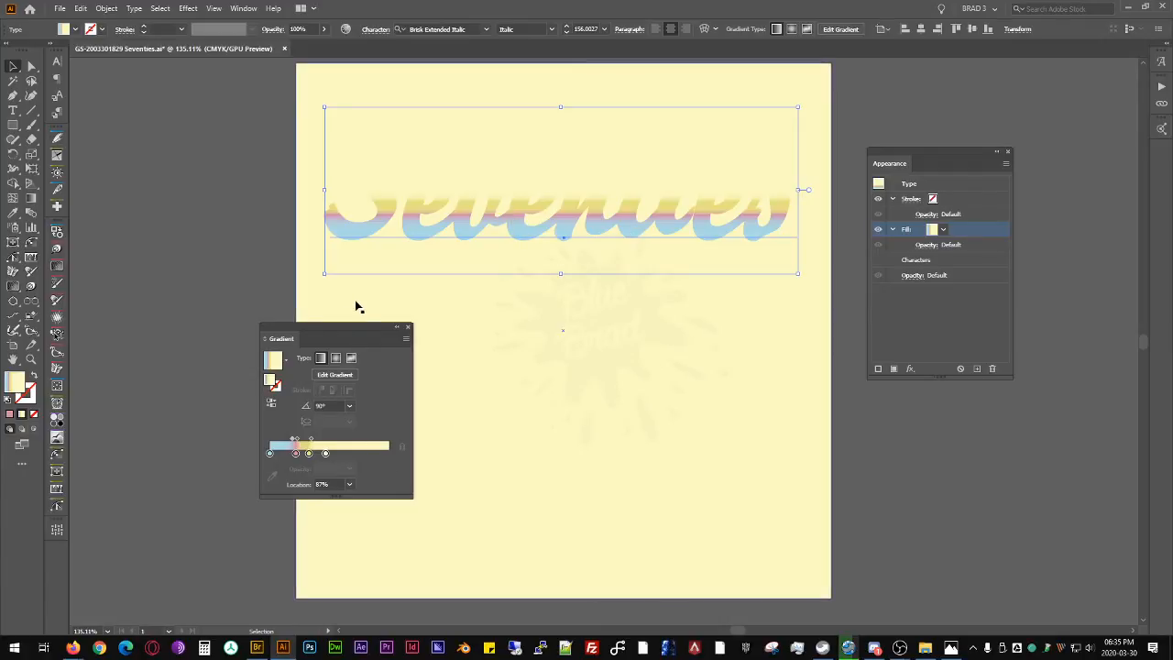
# Step: Dock the Gradient controls beneath Appearance and duplicate the gradient "Seventies" text directly below the original
pyautogui.moveTo(372, 331); pyautogui.dragTo(990, 375)
pyautogui.click(846, 419)
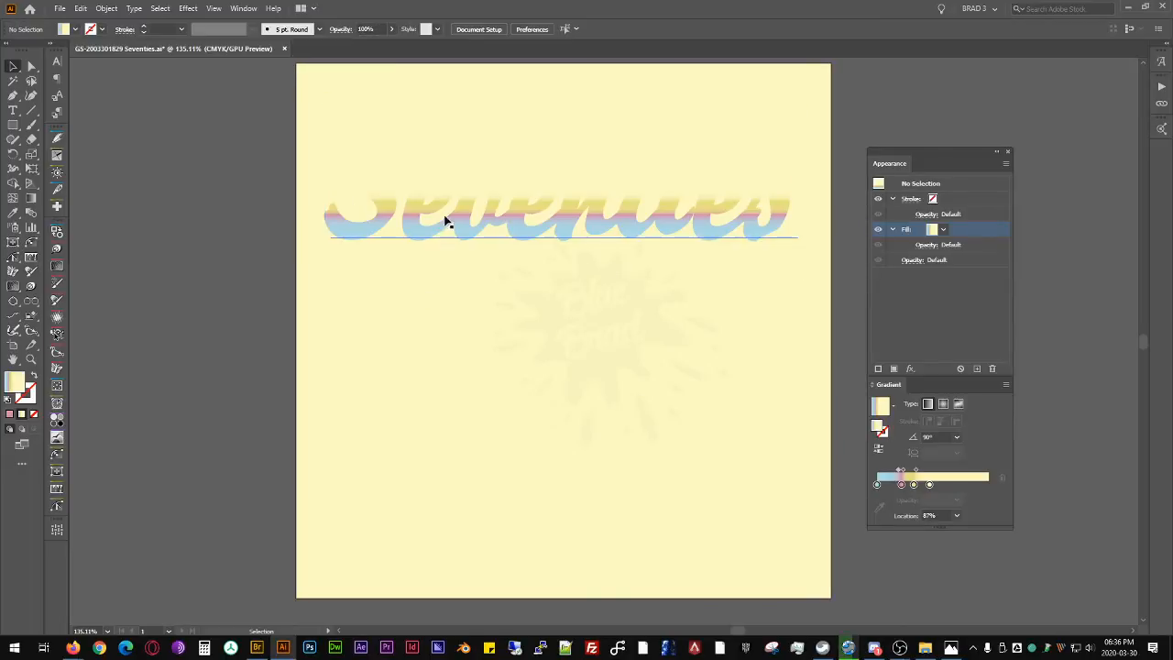
pyautogui.click(538, 215)
pyautogui.keyDown('alt'); pyautogui.moveTo(538, 215); pyautogui.dragTo(539, 371); pyautogui.keyUp('alt')
pyautogui.click(232, 407)
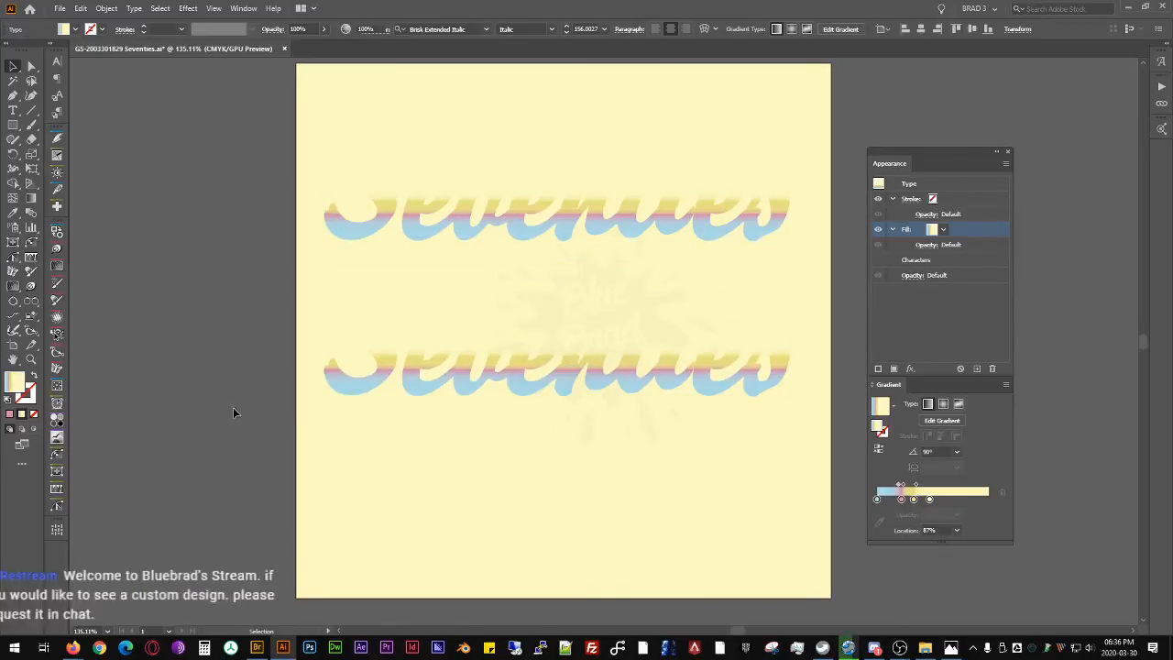
# Step: Draw a rectangle about 1.19 by 1 in beside the artboard and give it a solid cream fill
pyautogui.click(13, 125)
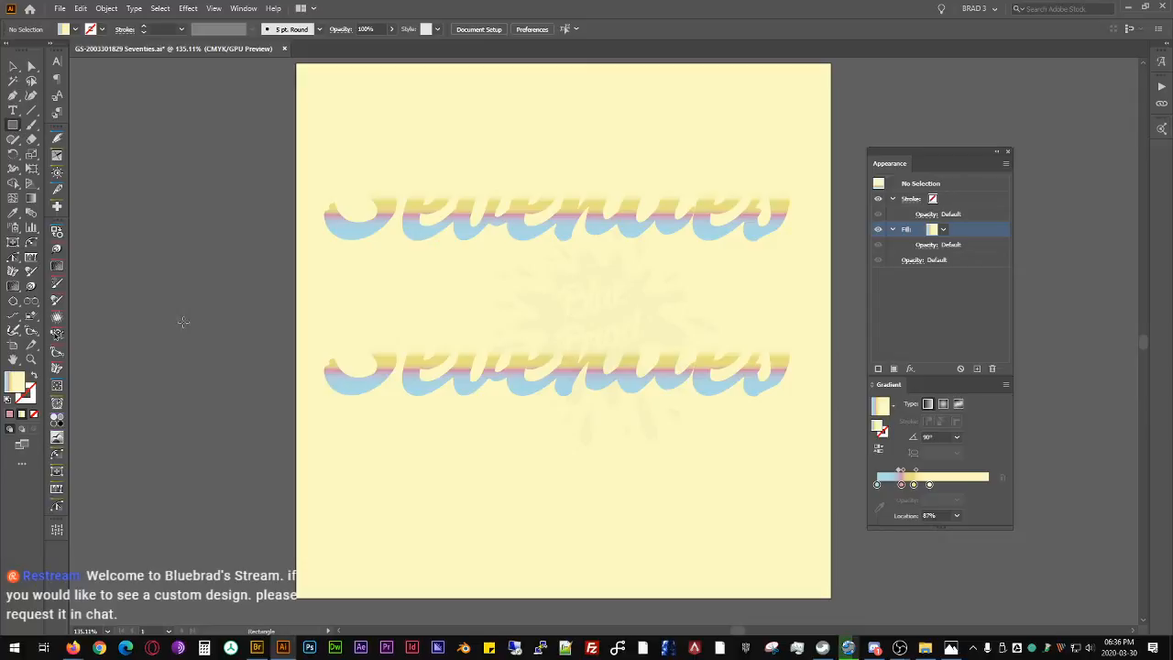
pyautogui.keyDown('alt'); pyautogui.scroll(2, 184, 322); pyautogui.keyUp('alt')
pyautogui.moveTo(174, 261); pyautogui.dragTo(291, 358)
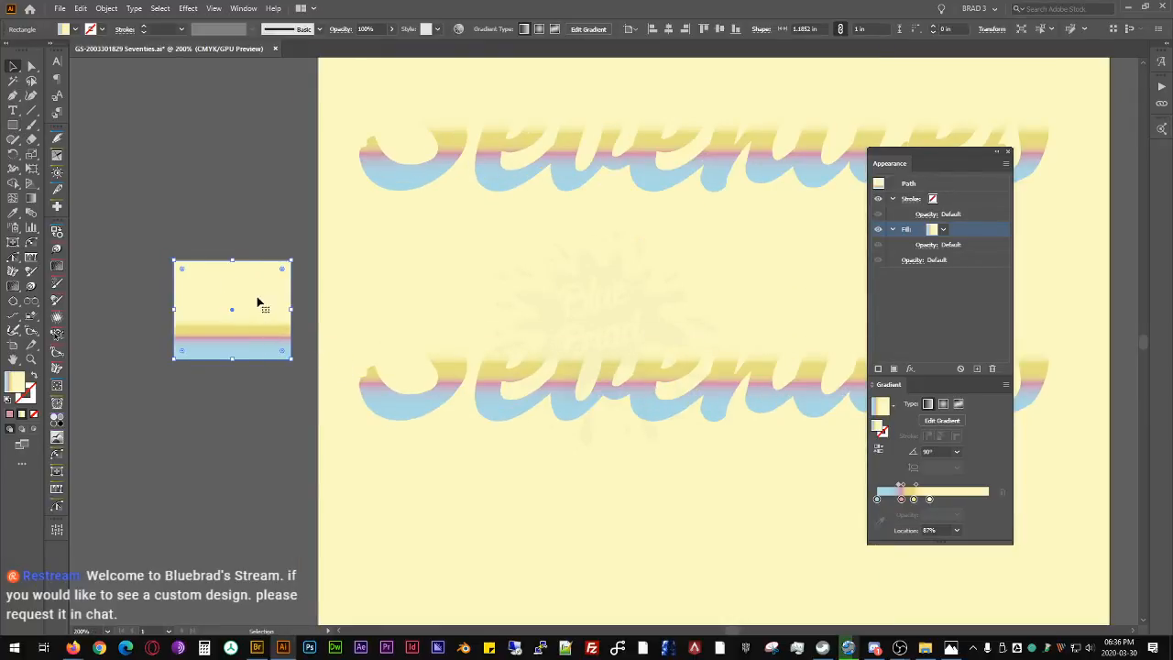
pyautogui.press('v')
pyautogui.press(',')
# Step: Duplicate the cream rectangle directly beneath itself and reduce the copy to a strip about 0.18 in high
pyautogui.keyDown('alt'); pyautogui.keyDown('shift'); pyautogui.moveTo(251, 283); pyautogui.dragTo(248, 391); pyautogui.keyUp('shift'); pyautogui.keyUp('alt')
pyautogui.hotkey('ctrl', 'shift', 'a')
pyautogui.moveTo(231, 451); pyautogui.dragTo(381, 375)
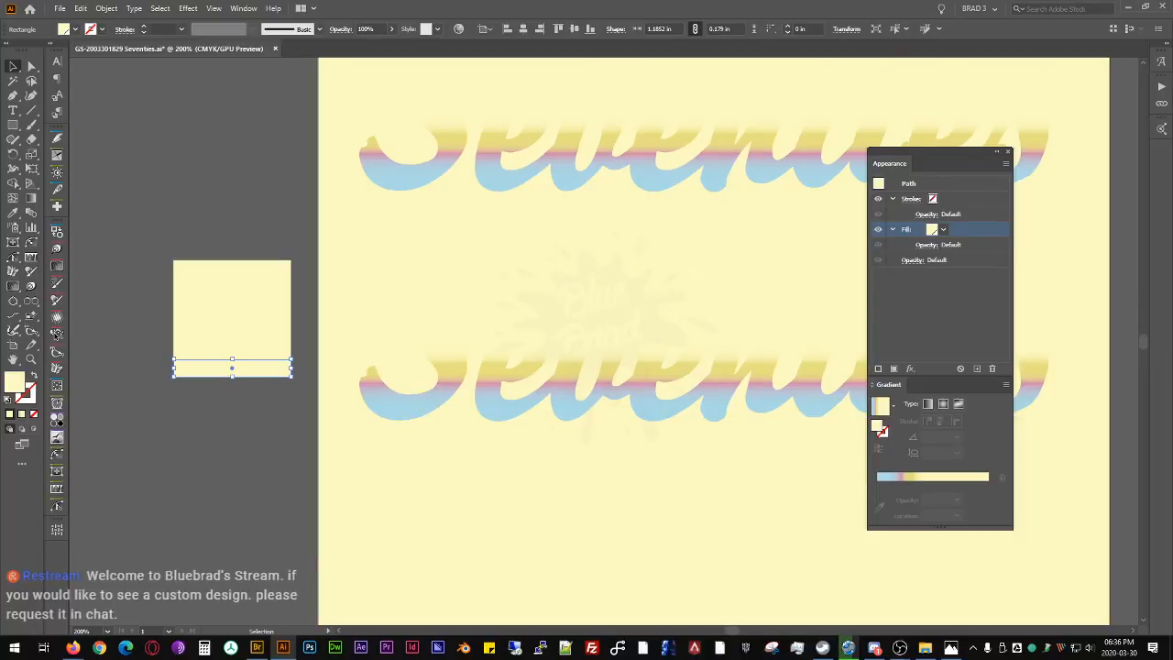
# Step: Duplicate the thin strip downward to make three stacked stripes coloured yellow, pink and blue, sampling the colours from the text
pyautogui.keyDown('alt'); pyautogui.moveTo(281, 369); pyautogui.dragTo(260, 395); pyautogui.keyUp('alt')
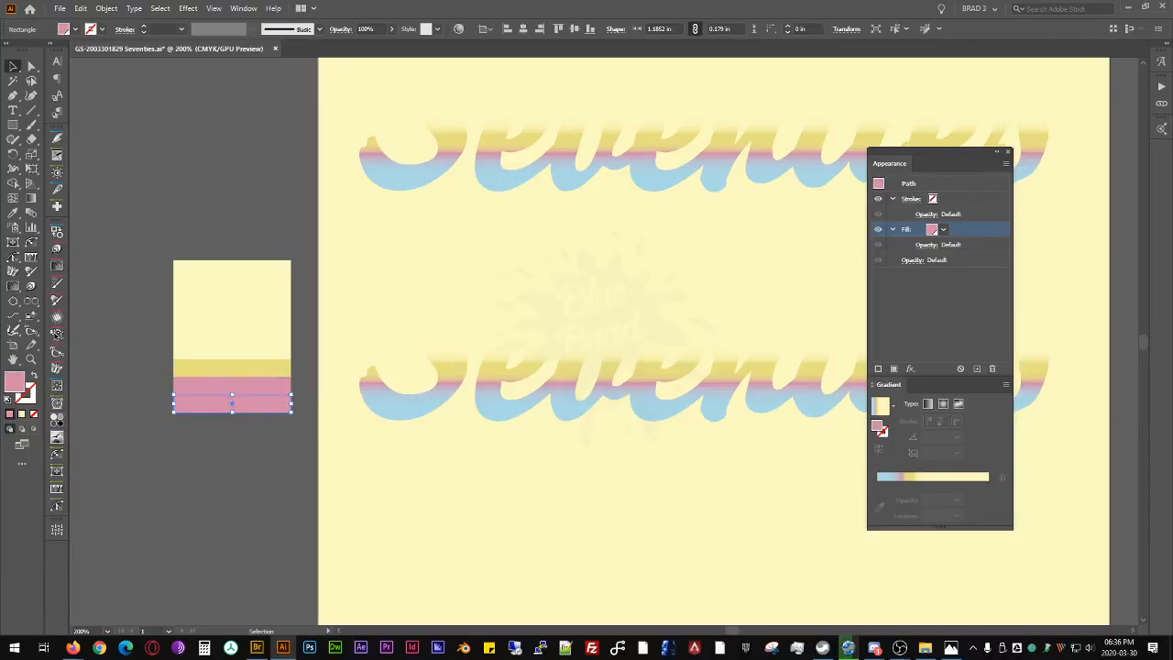
pyautogui.press('i')
pyautogui.keyDown('shift'); pyautogui.click(401, 182); pyautogui.keyUp('shift')
pyautogui.press('v')
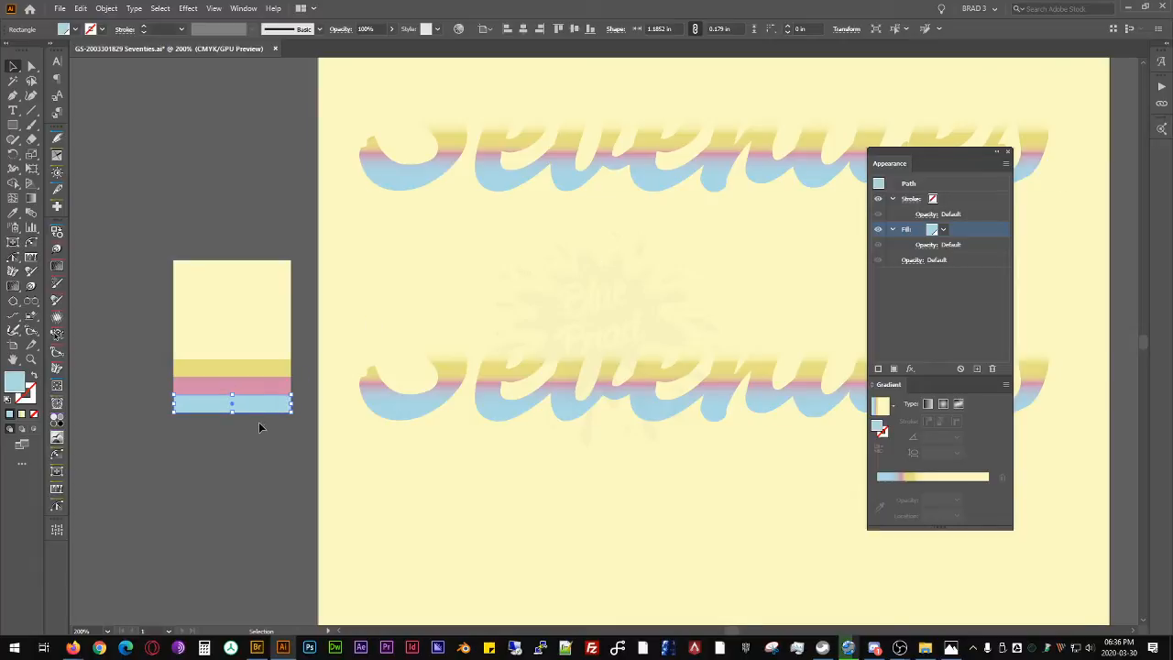
# Step: Extend the blue stripe downward to about 1.05 in high and stretch the cream rectangle slightly upward
pyautogui.click(258, 424)
pyautogui.click(233, 410)
pyautogui.moveTo(232, 410); pyautogui.dragTo(234, 499)
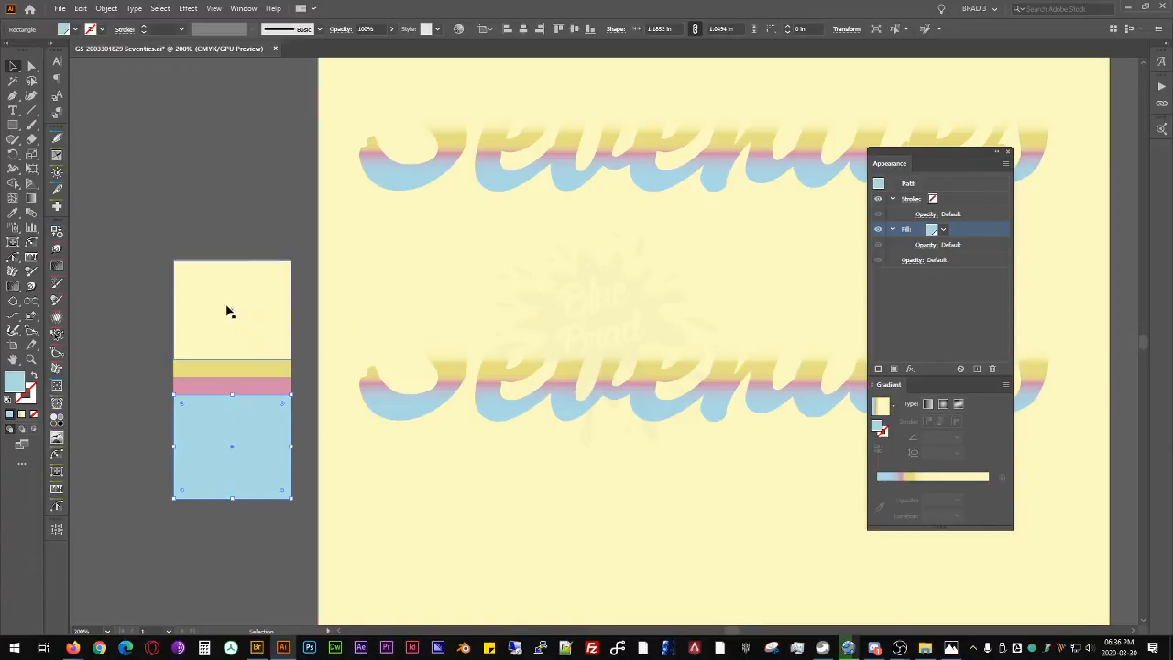
pyautogui.click(233, 261)
pyautogui.moveTo(234, 261); pyautogui.dragTo(234, 226)
pyautogui.click(105, 339)
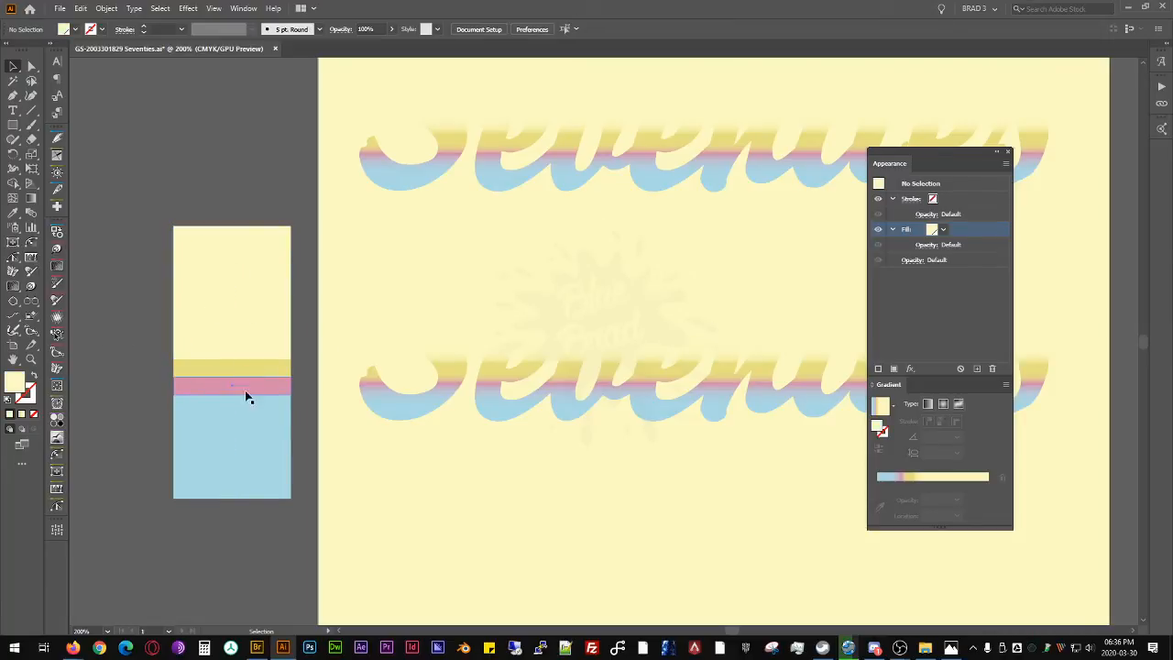
# Step: Select all four colour blocks beside the artboard and reduce the height of the whole stack
pyautogui.moveTo(268, 524); pyautogui.dragTo(233, 245)
pyautogui.moveTo(234, 497); pyautogui.dragTo(232, 471)
pyautogui.click(266, 519)
# Step: Try moving the colour stack across to the opposite side of the artboard, and undo the move
pyautogui.moveTo(279, 540); pyautogui.dragTo(1132, 249)
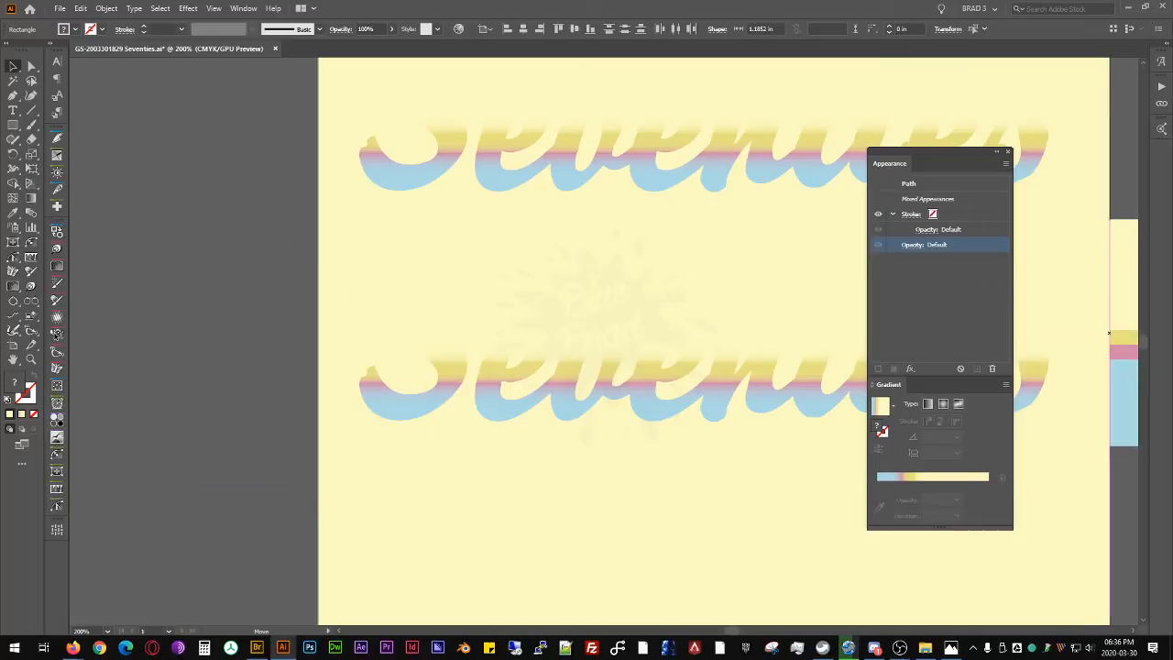
pyautogui.hotkey('ctrl', 'z')
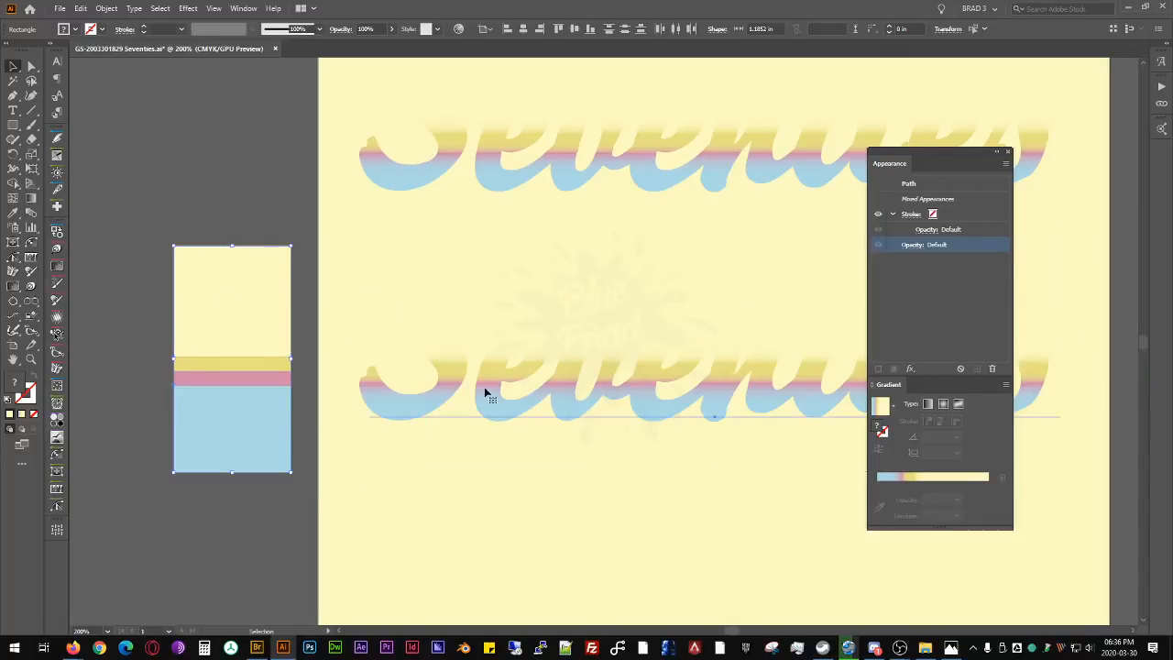
# Step: Fill the lower "Seventies" text with the striped pattern swatch of solid yellow, pink and blue bands
pyautogui.click(484, 393)
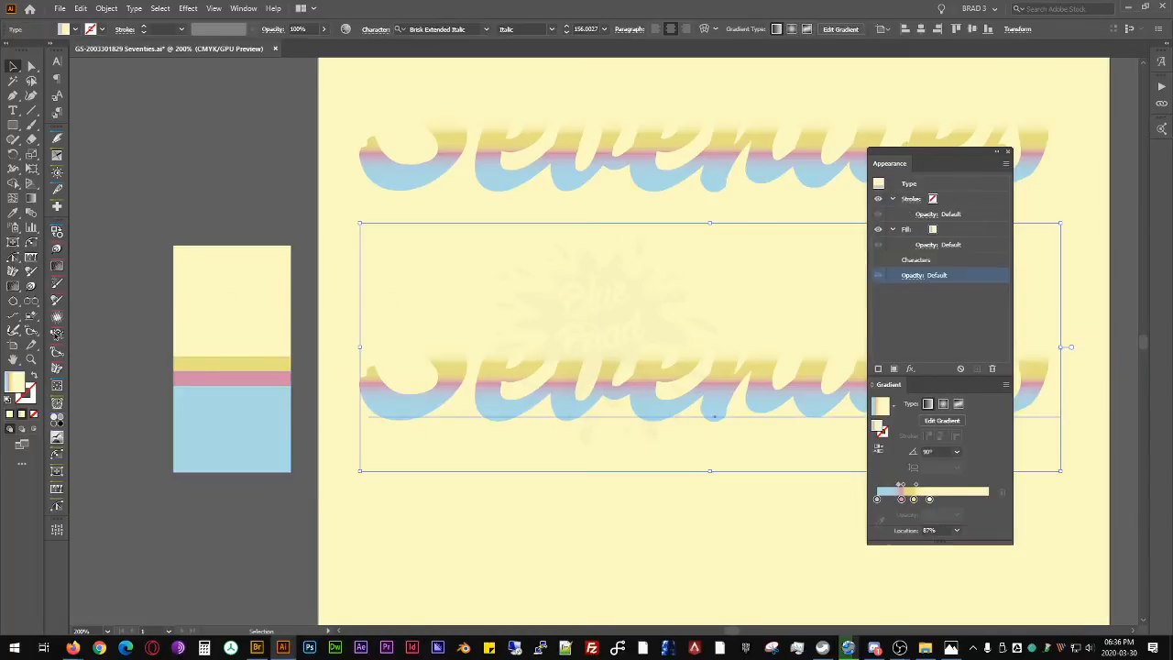
pyautogui.click(943, 230)
pyautogui.click(932, 229)
pyautogui.click(886, 276)
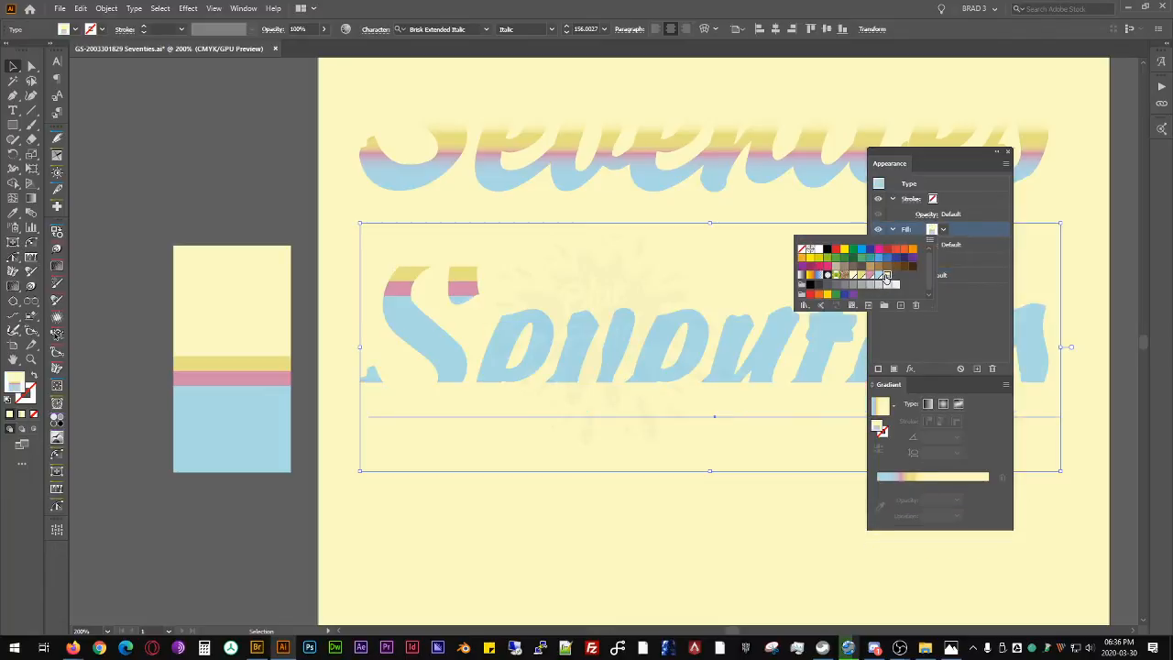
pyautogui.click(729, 337)
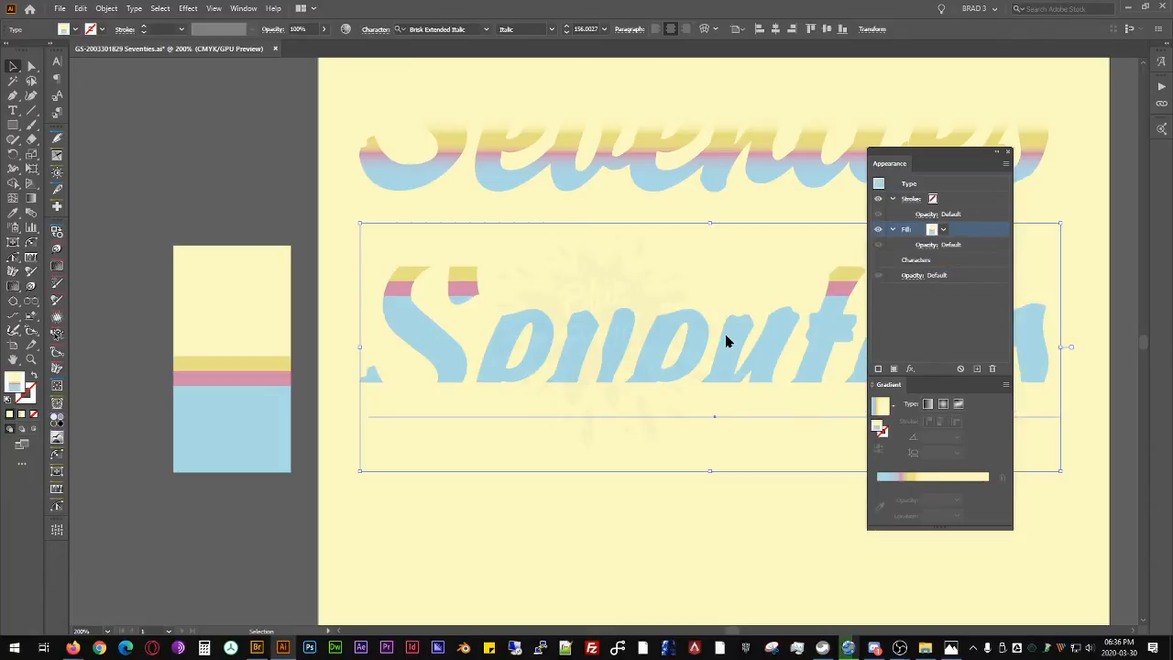
# Step: Add a Transform effect to the text's pattern fill with preview on, a 0.125 in horizontal move, and only Transform Patterns enabled
pyautogui.click(910, 369)
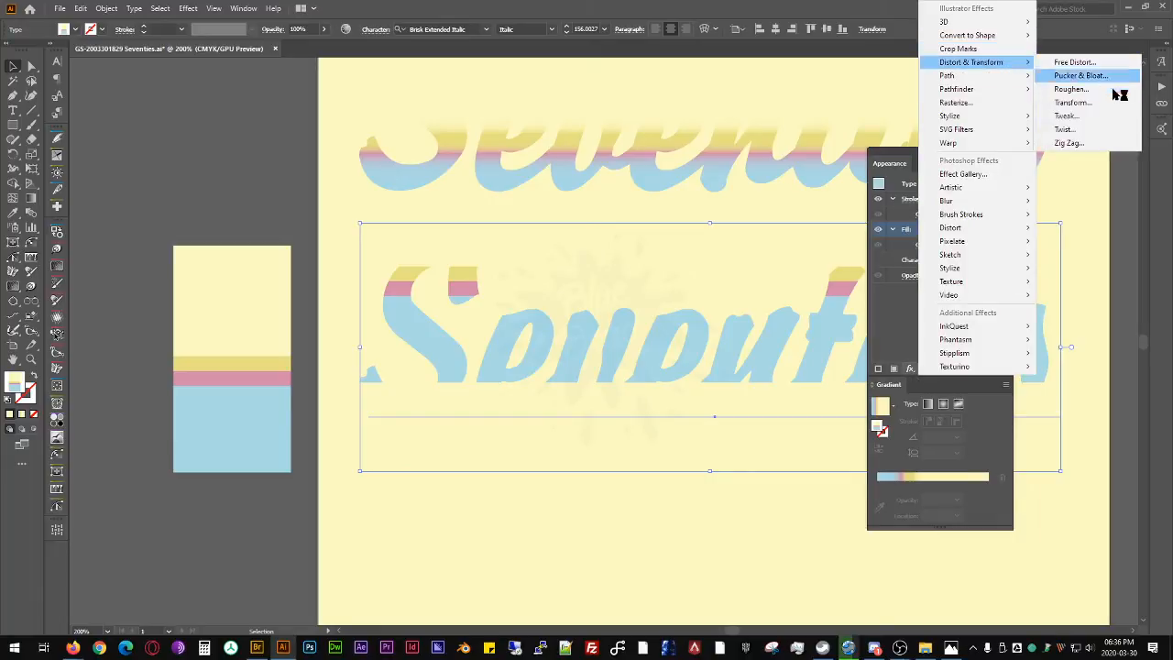
pyautogui.click(1067, 101)
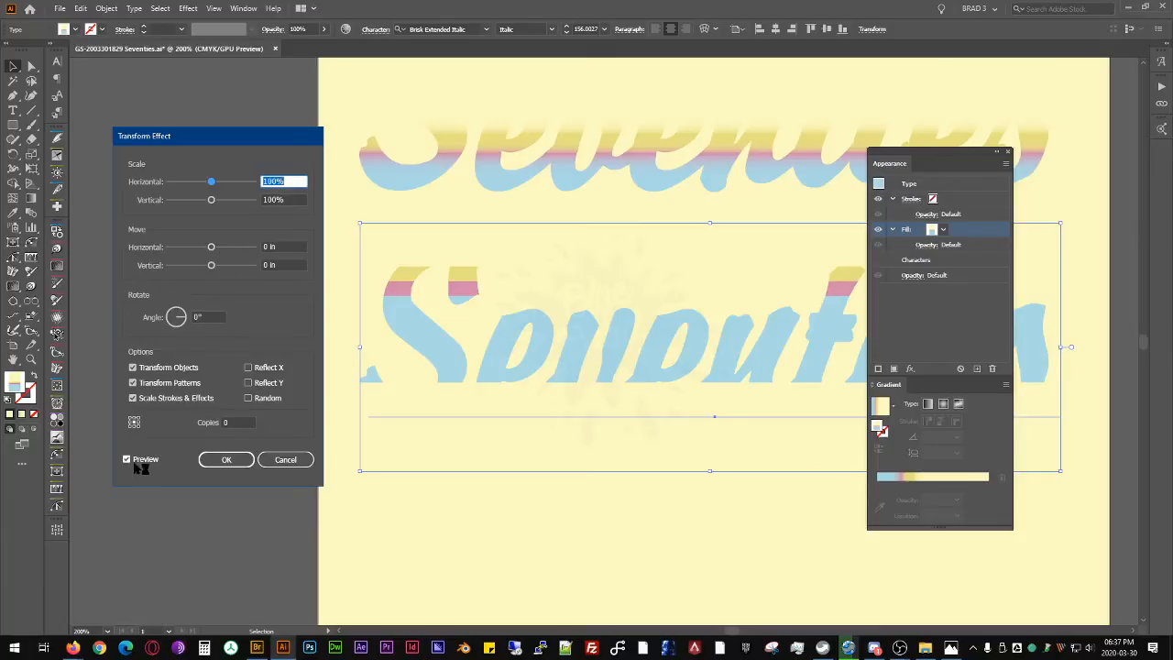
pyautogui.click(277, 248)
pyautogui.press('Down')
pyautogui.press('Up')
pyautogui.press('Up')
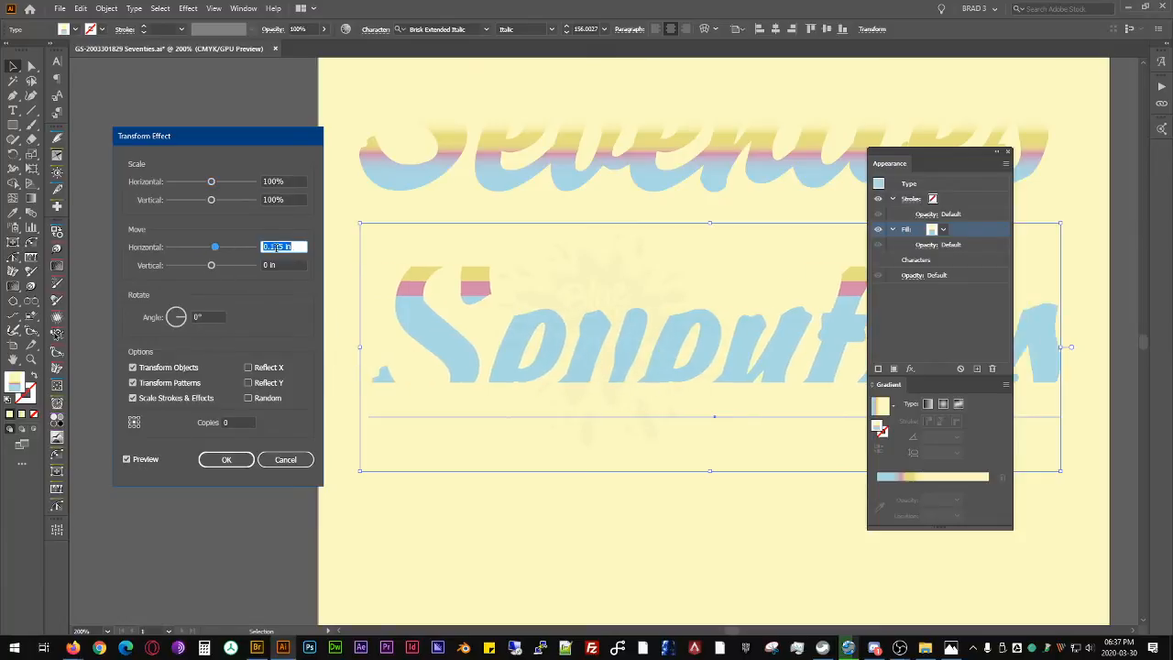
pyautogui.click(196, 401)
pyautogui.click(185, 368)
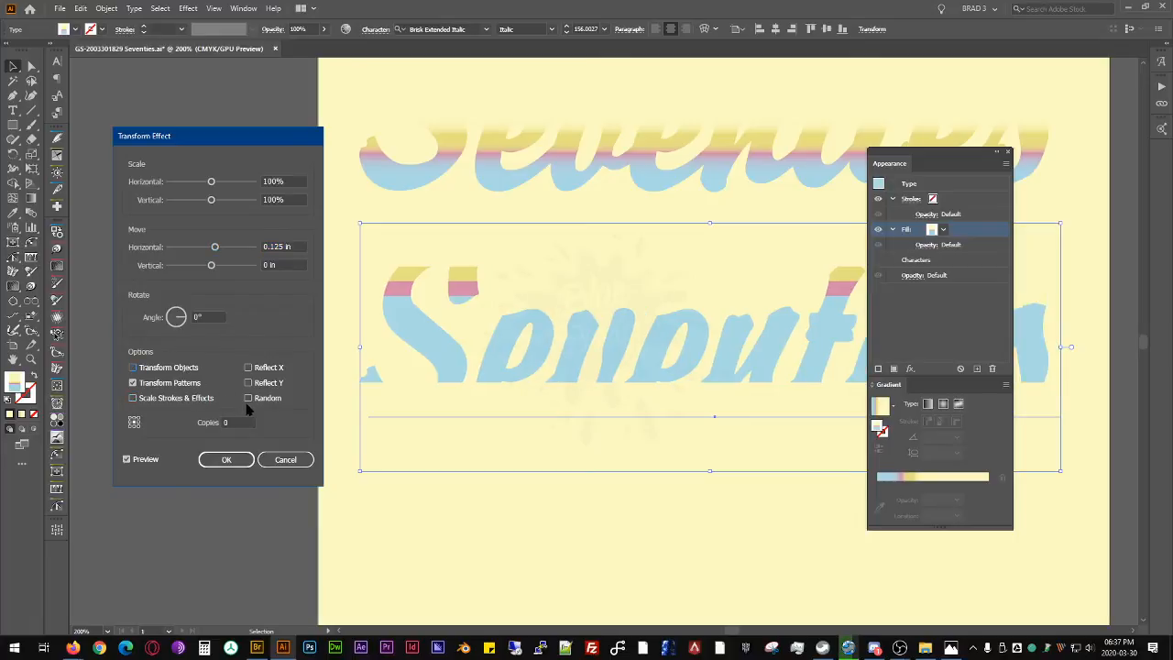
# Step: Set the effect's horizontal move to 0 in and vertical move to 0.875 in, and apply it
pyautogui.click(299, 246)
pyautogui.tripleClick(300, 245)
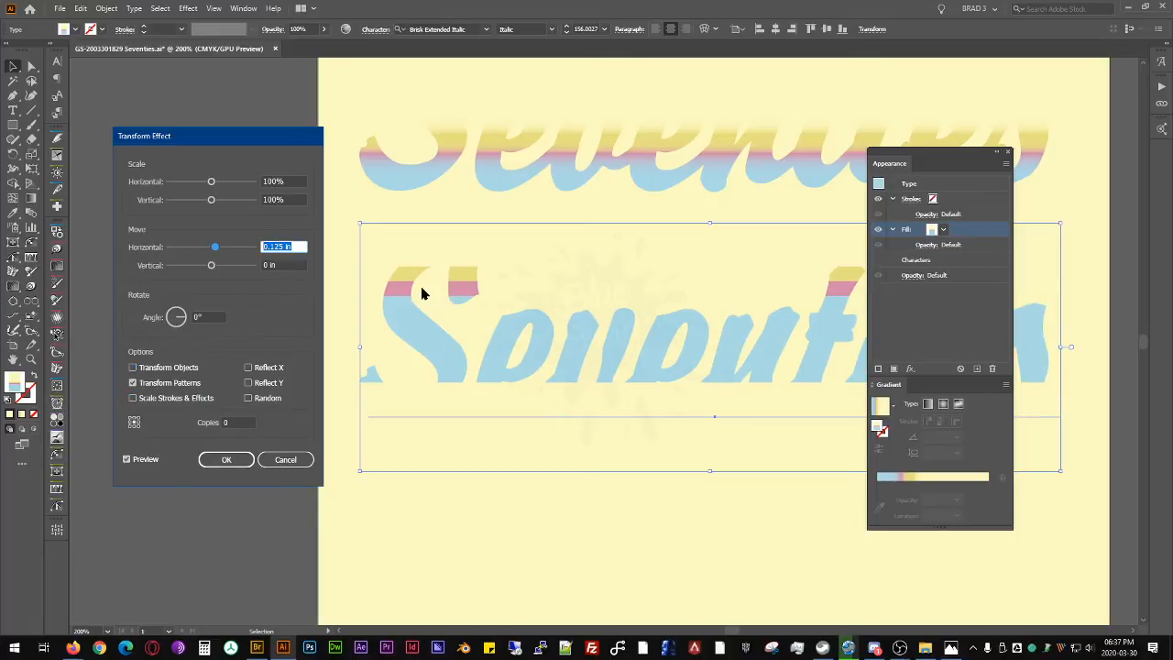
pyautogui.write('0')
pyautogui.press('Tab')
pyautogui.scroll(-2, 297, 265)
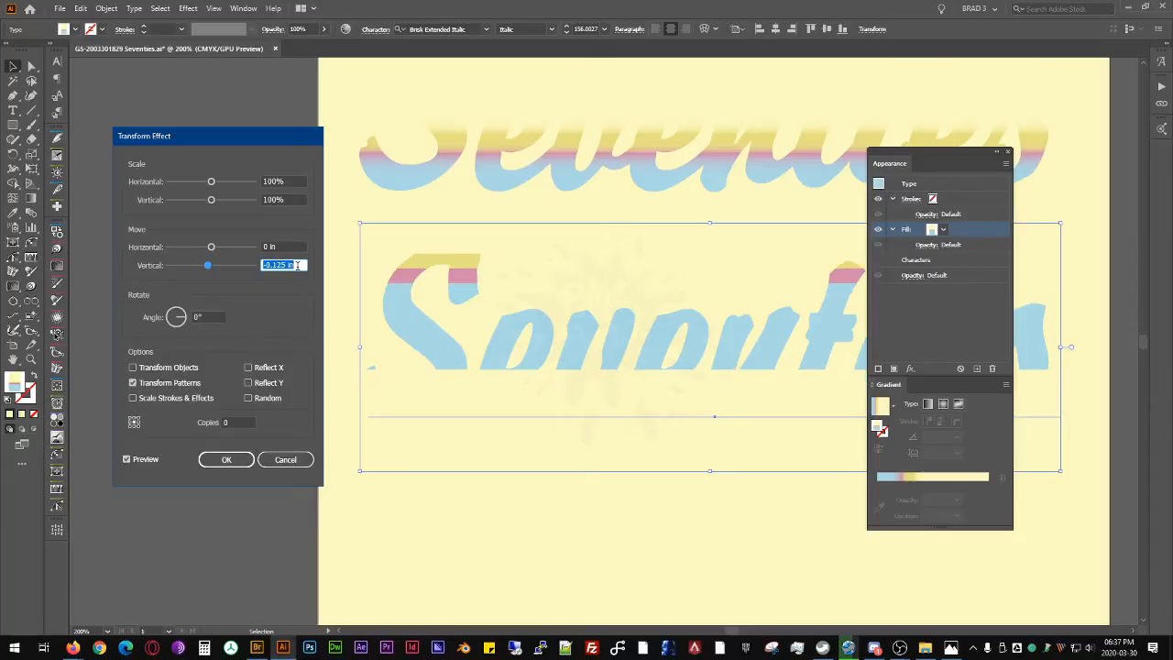
pyautogui.scroll(7, 297, 265)
pyautogui.scroll(3, 297, 265)
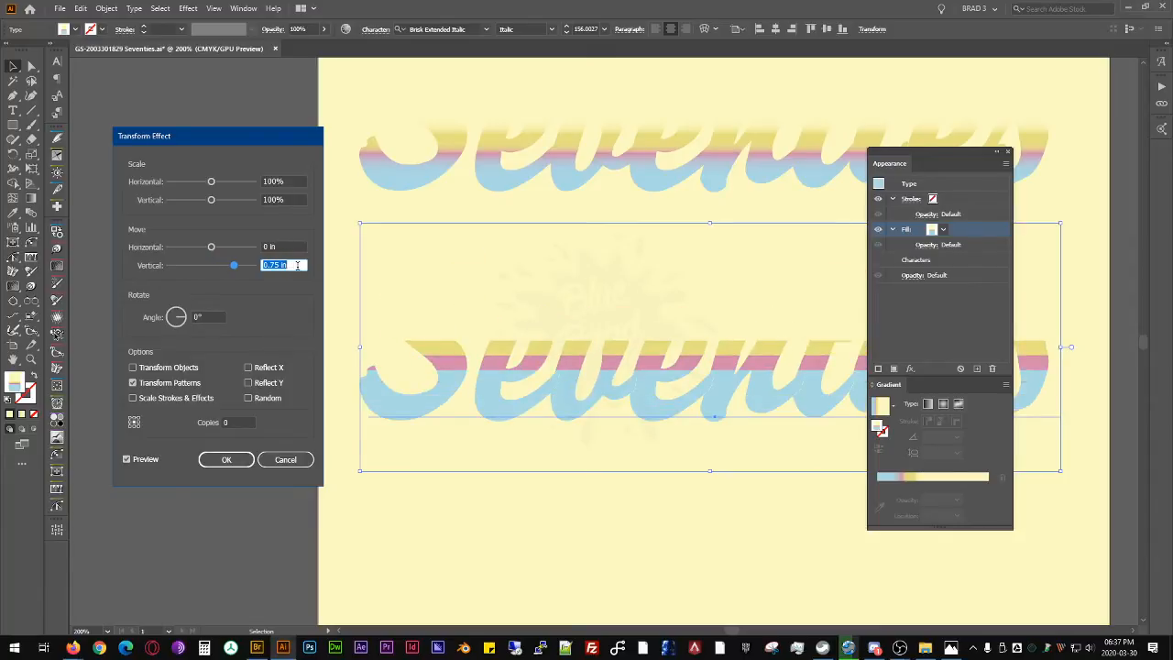
pyautogui.scroll(-4, 297, 265)
pyautogui.scroll(2, 296, 265)
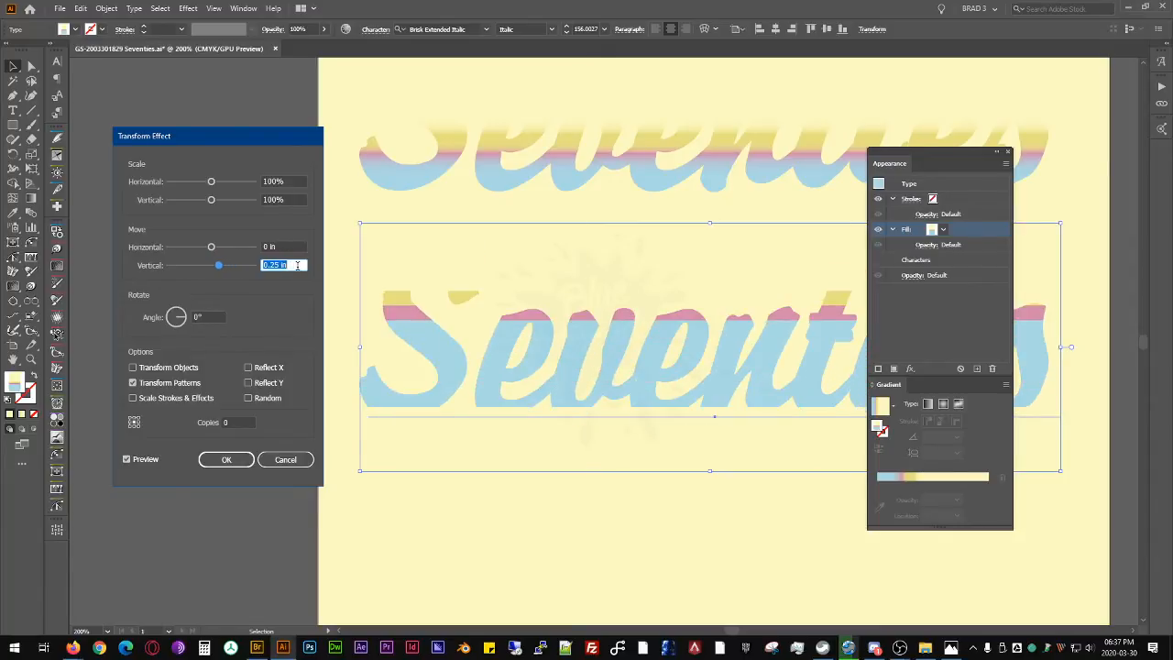
pyautogui.scroll(2, 297, 264)
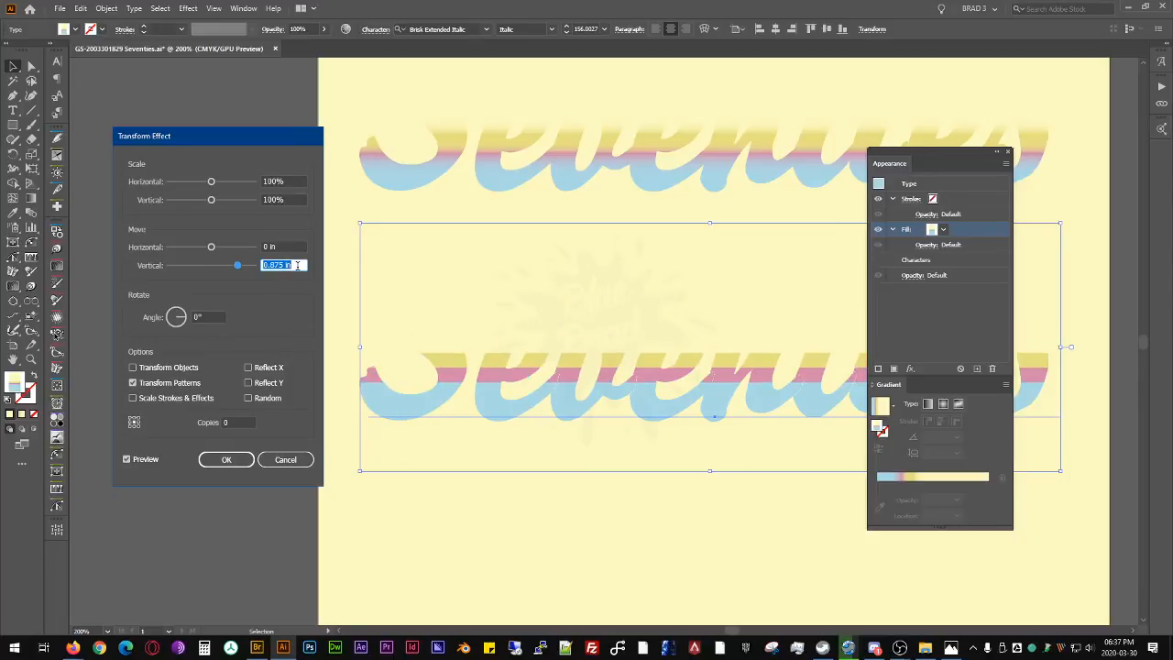
pyautogui.scroll(-1, 297, 265)
pyautogui.click(226, 459)
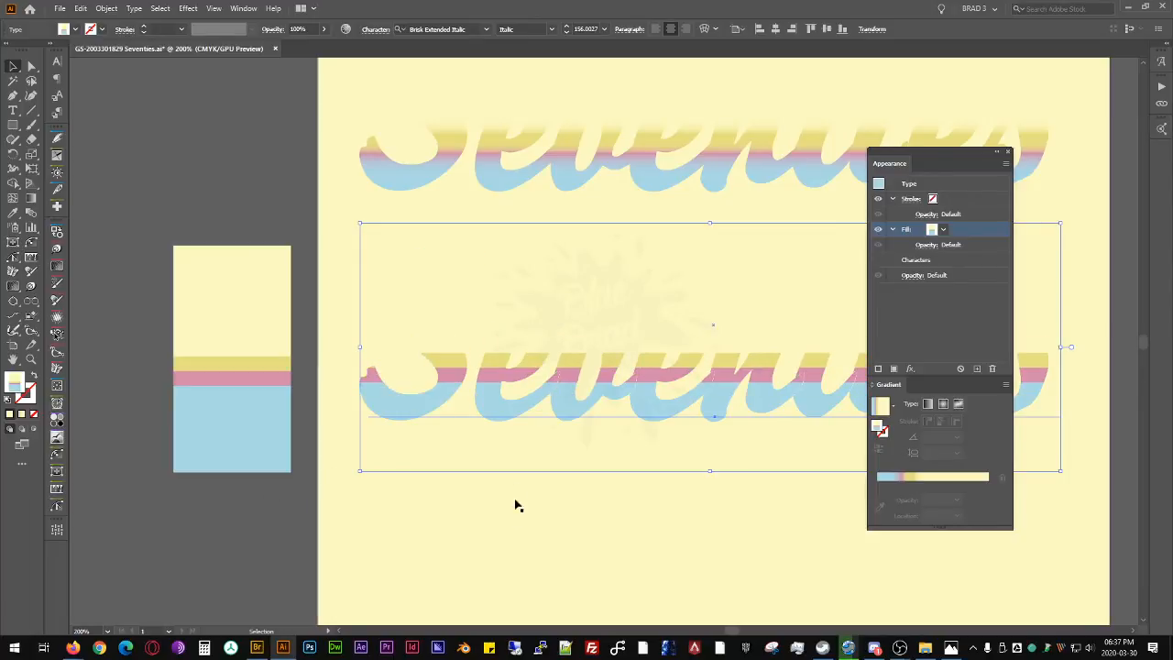
# Step: Select the upper gradient-filled "Seventies" text and move its stroke beneath its fill in the appearance stack
pyautogui.hotkey('ctrl', '-')
pyautogui.hotkey('ctrl', '-')
pyautogui.moveTo(483, 413); pyautogui.dragTo(233, 361)
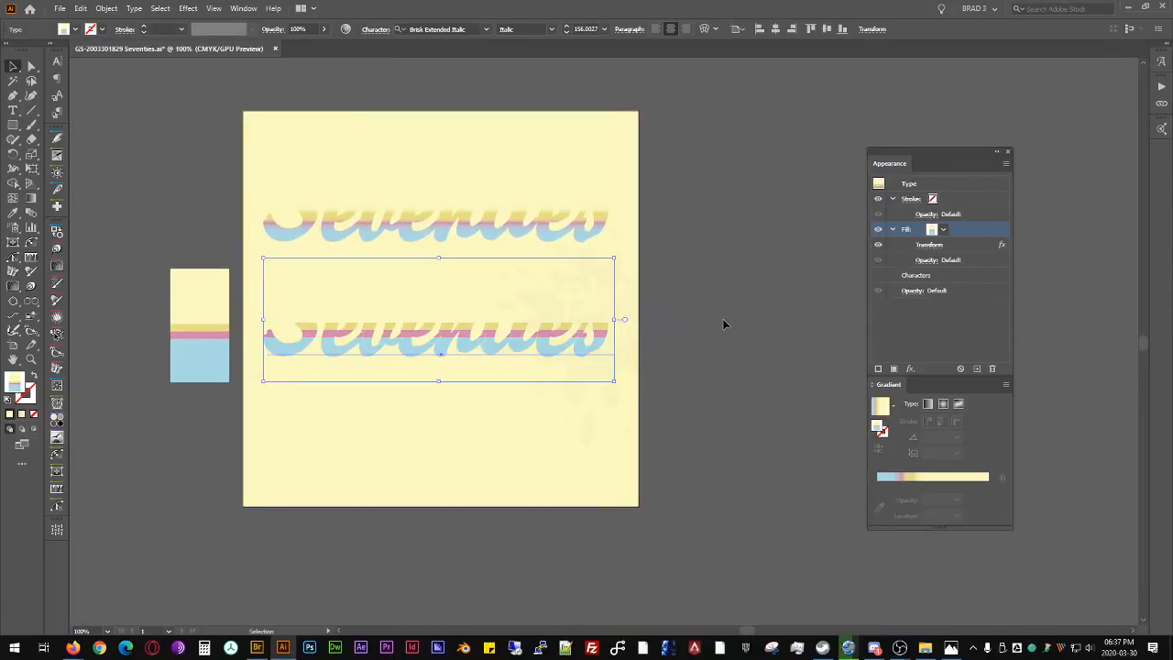
pyautogui.click(723, 321)
pyautogui.click(565, 314)
pyautogui.click(559, 217)
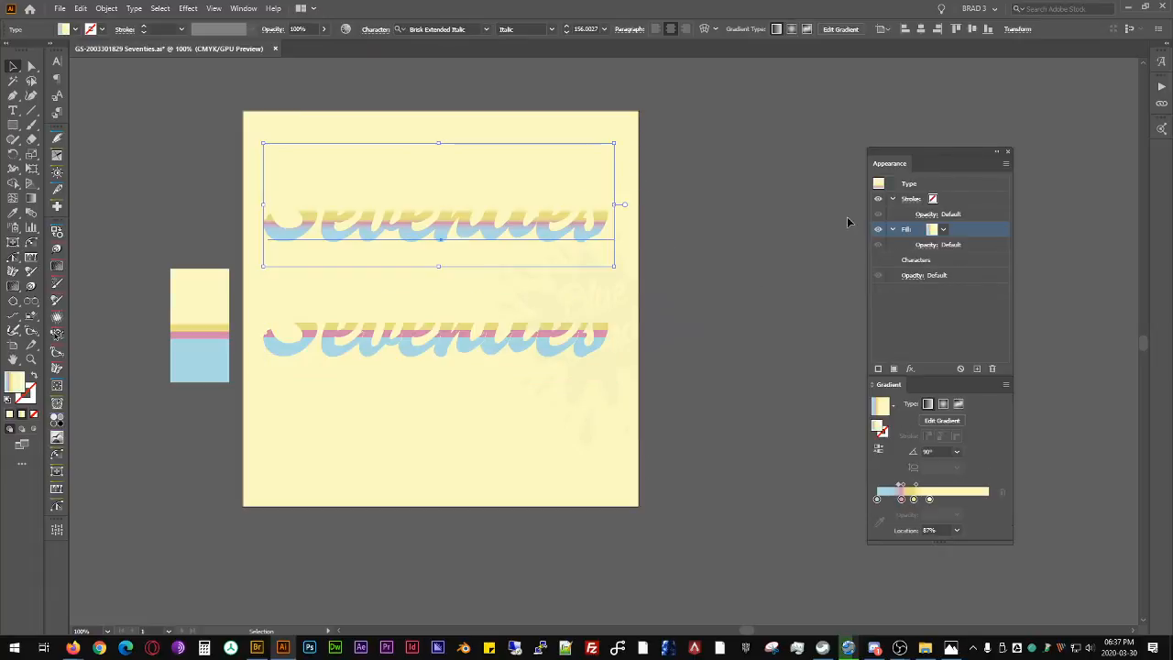
pyautogui.click(998, 200)
pyautogui.click(991, 200)
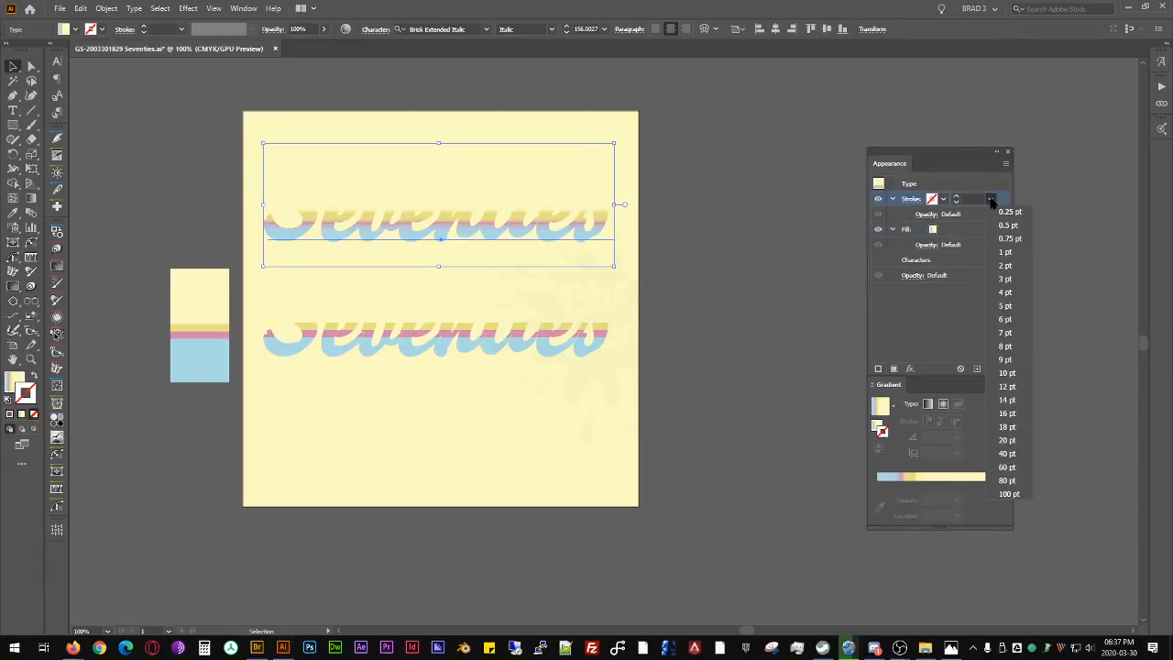
pyautogui.click(1002, 202)
pyautogui.moveTo(1003, 201)
pyautogui.mouseDown()
pyautogui.moveTo(978, 266)
pyautogui.moveTo(974, 241)
pyautogui.moveTo(971, 253)
pyautogui.mouseUp()
# Step: Colour the upper text's stroke with the Black swatch and open that swatch's options
pyautogui.click(930, 230)
pyautogui.click(932, 230)
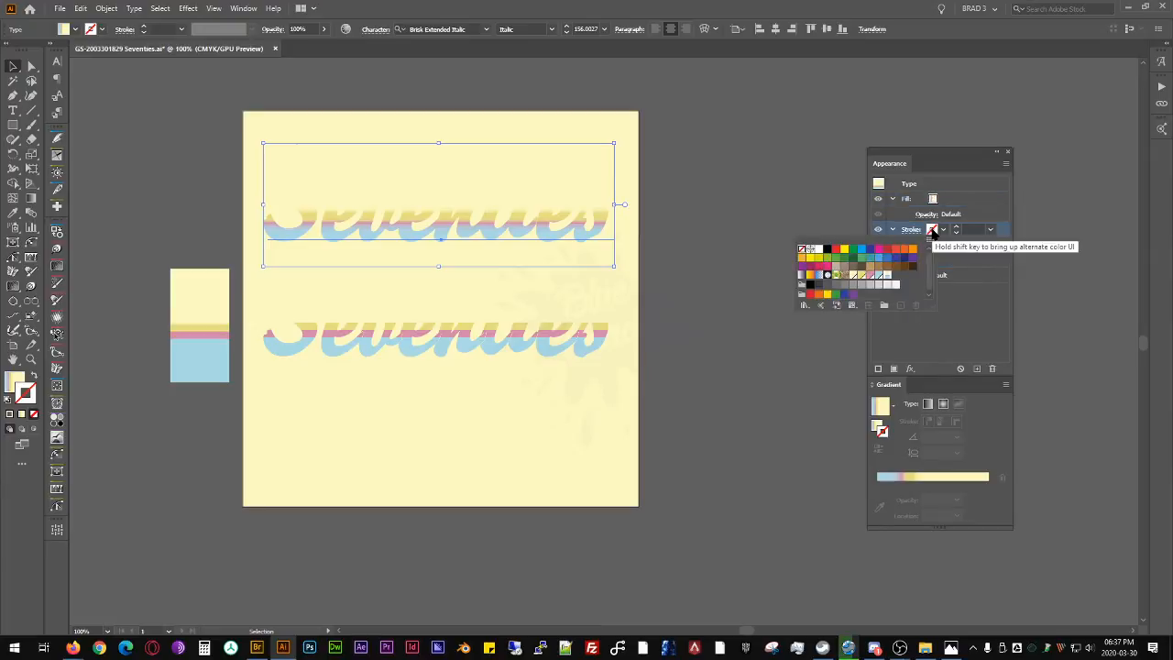
pyautogui.doubleClick(826, 249)
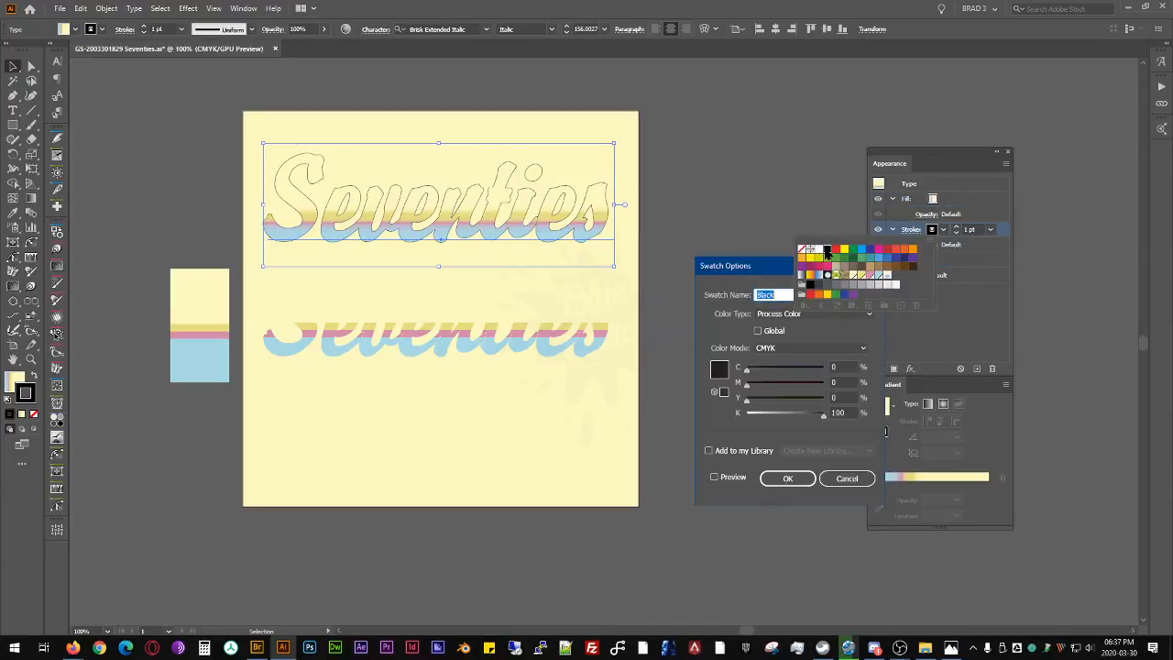
# Step: Make the Black swatch global with K at 92%, and move it beside the custom colour swatches
pyautogui.moveTo(764, 267); pyautogui.dragTo(552, 267)
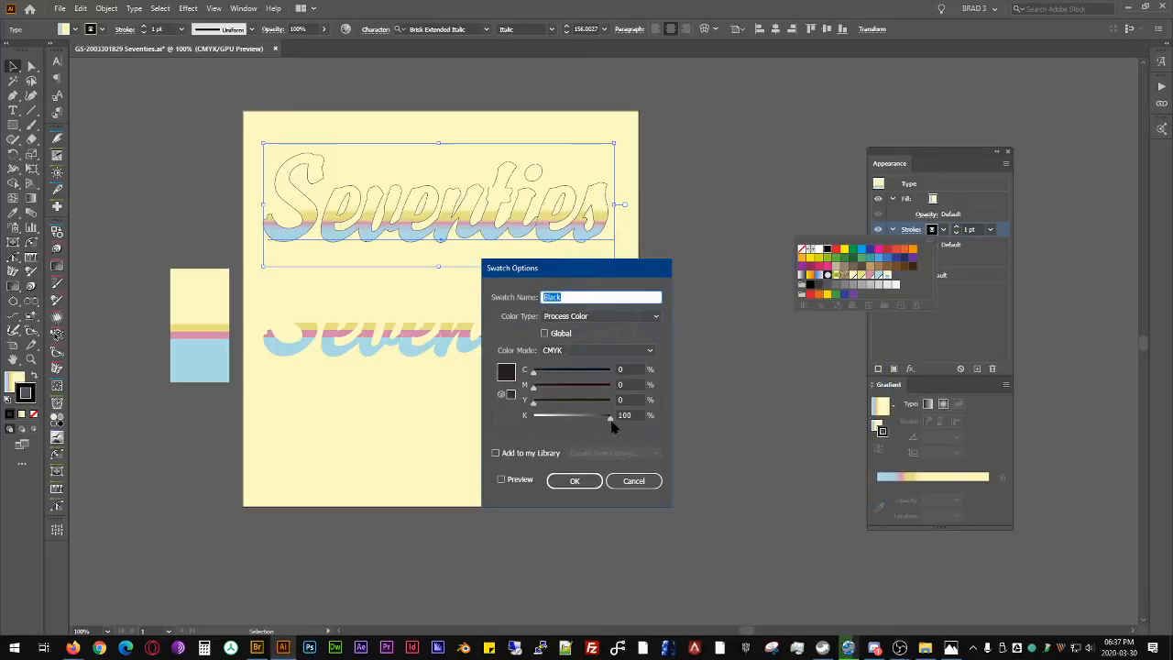
pyautogui.click(599, 419)
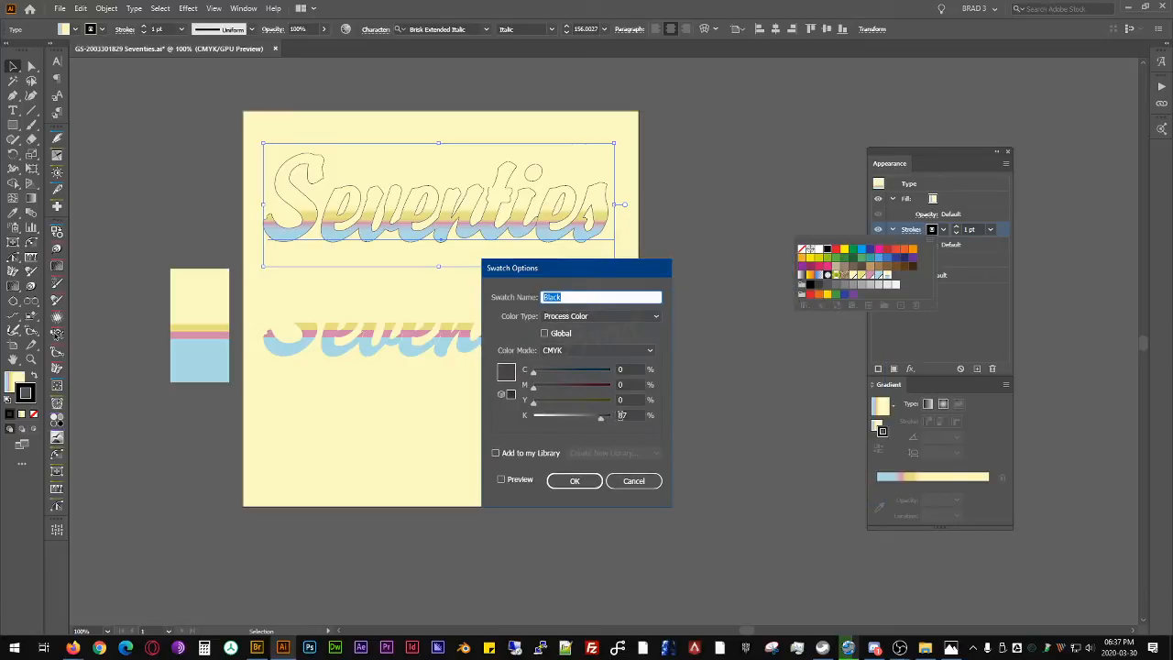
pyautogui.doubleClick(632, 415)
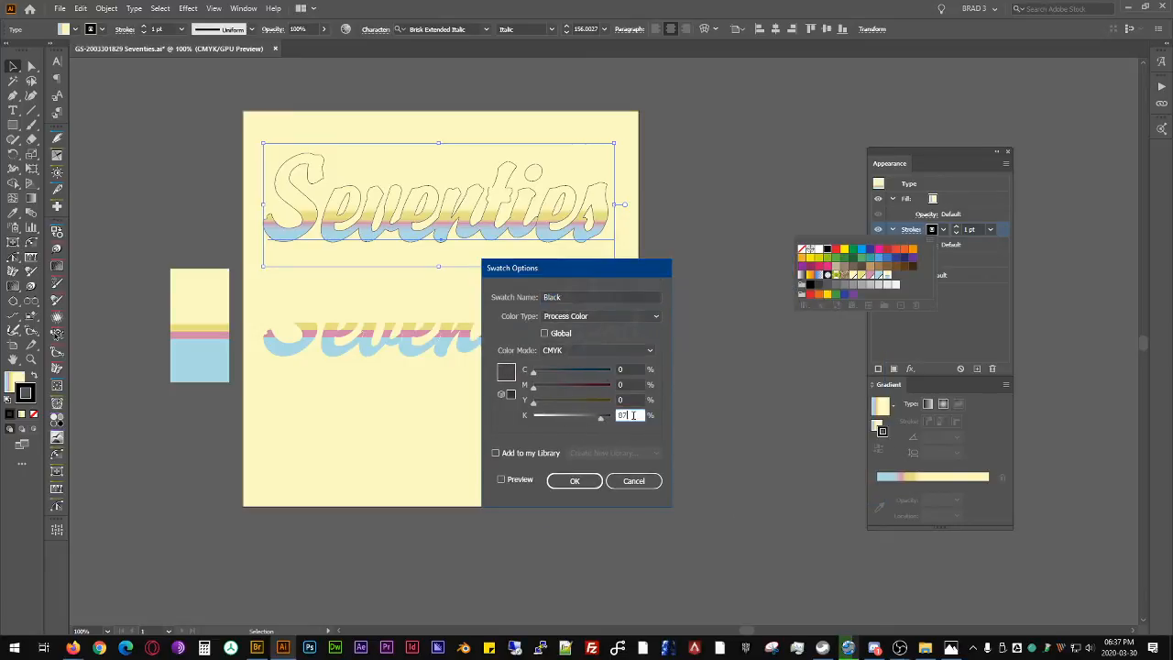
pyautogui.press('Up')
pyautogui.press('Up')
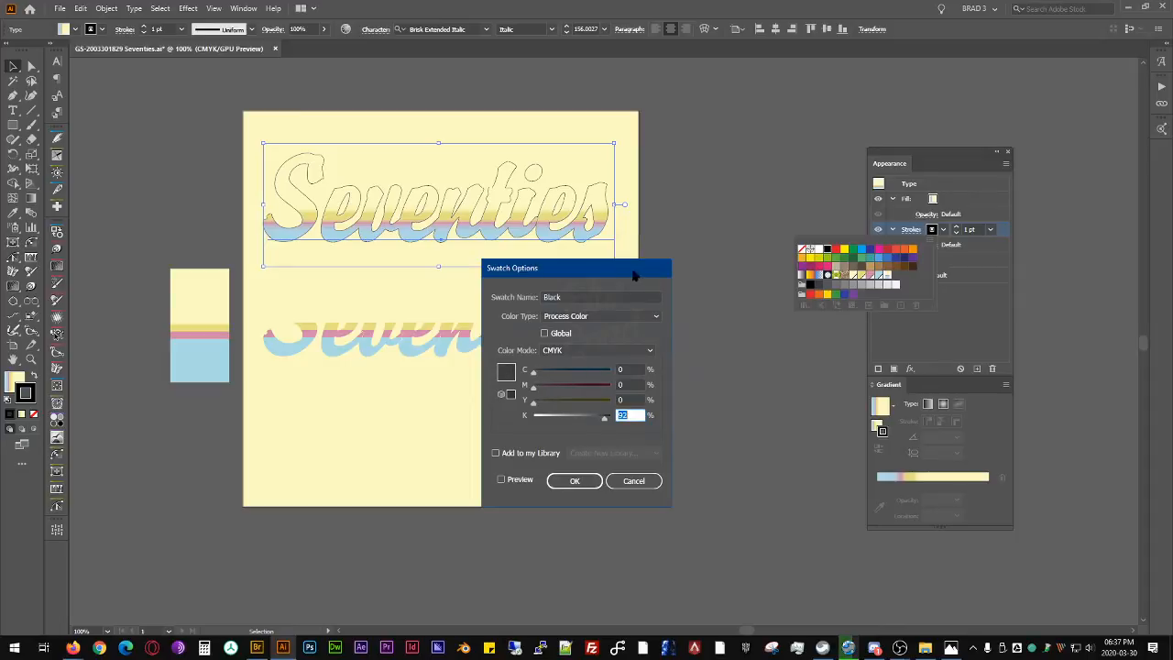
pyautogui.click(548, 334)
pyautogui.click(589, 482)
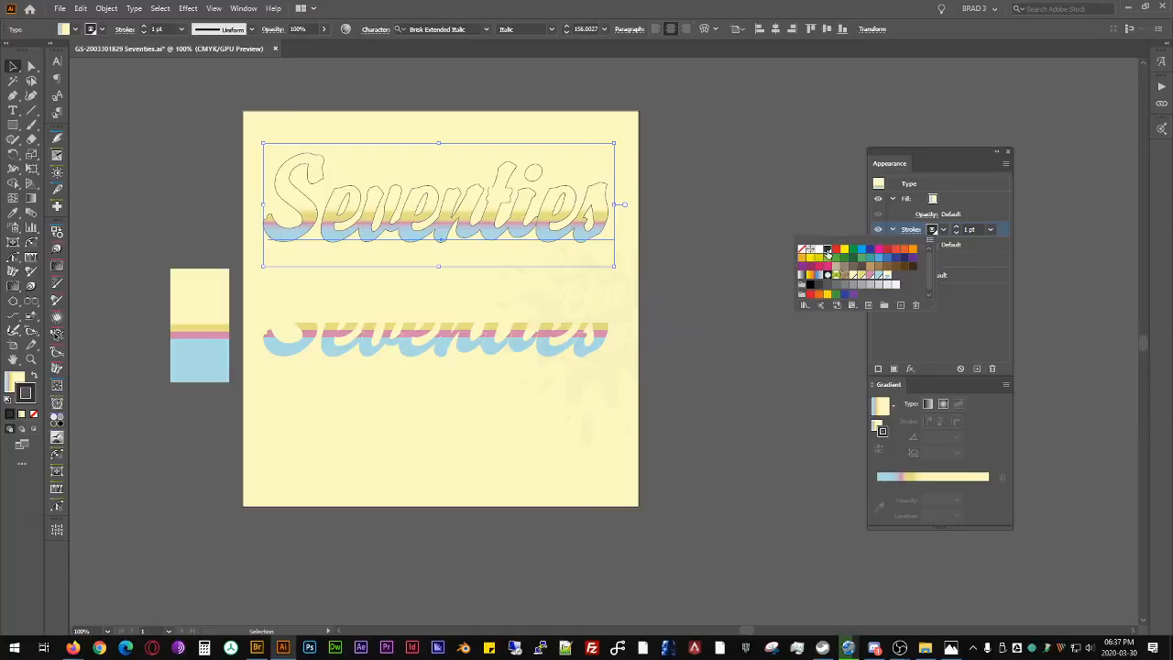
pyautogui.moveTo(827, 250); pyautogui.dragTo(884, 276)
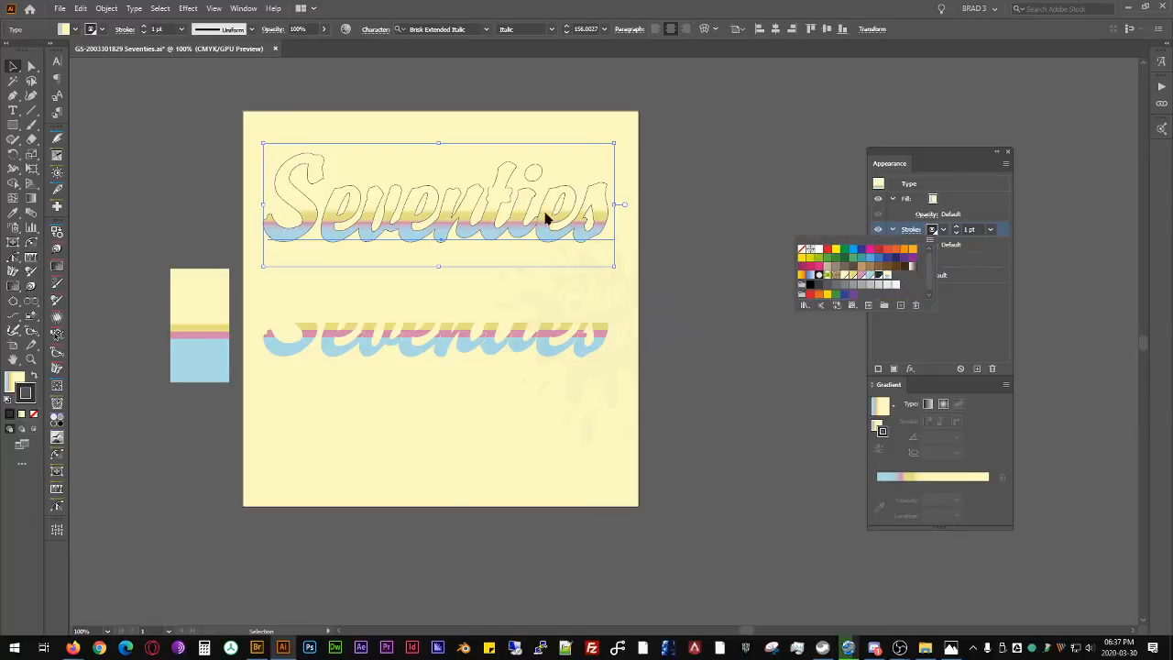
# Step: Increase the upper text's stroke weight to 12 pt
pyautogui.click(951, 223)
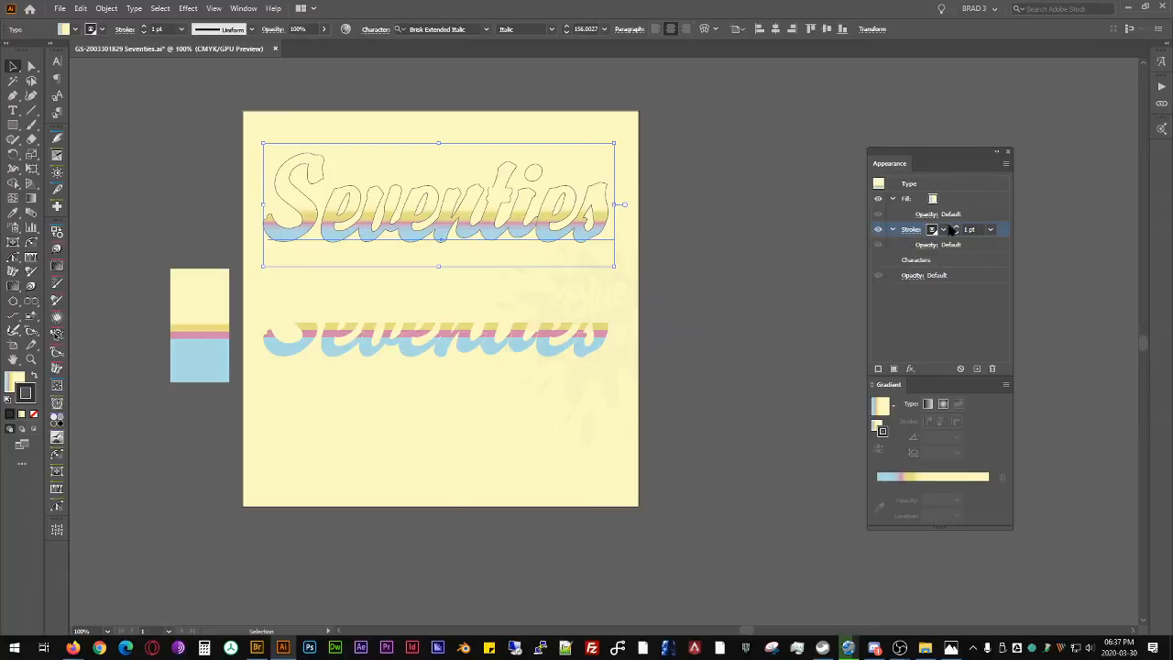
pyautogui.click(917, 230)
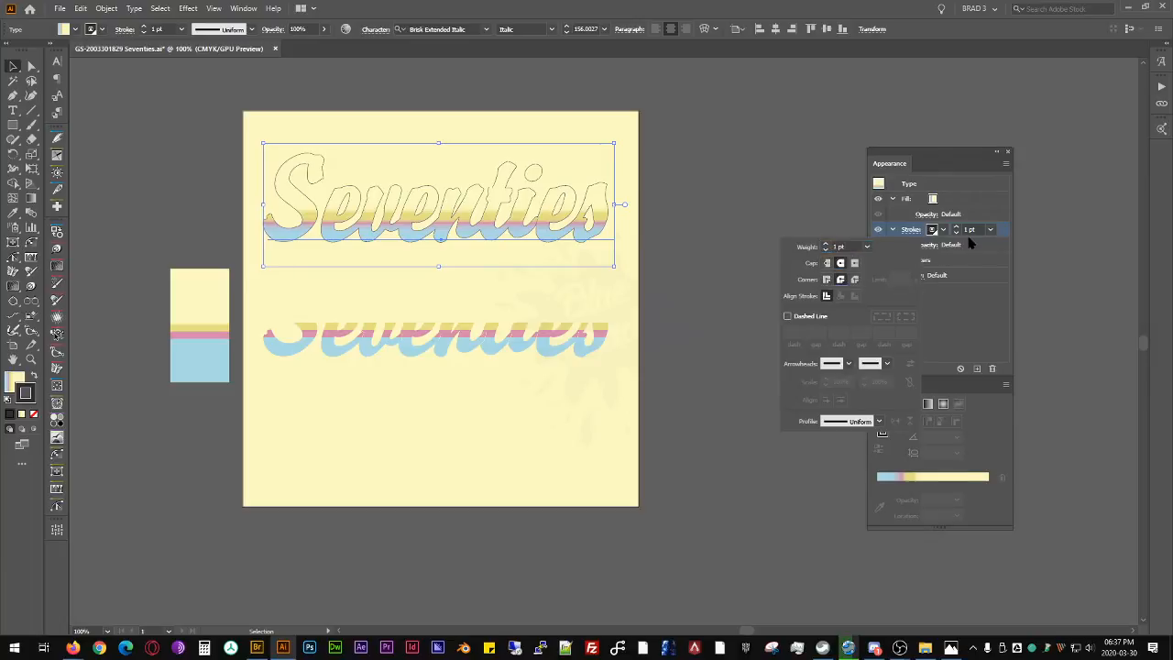
pyautogui.press('Up')
pyautogui.press('Up')
pyautogui.press('Up')
pyautogui.press('Up')
pyautogui.press('Up')
pyautogui.press('Up')
pyautogui.press('Up')
pyautogui.press('Up')
pyautogui.press('Up')
pyautogui.press('Up')
pyautogui.press('Up')
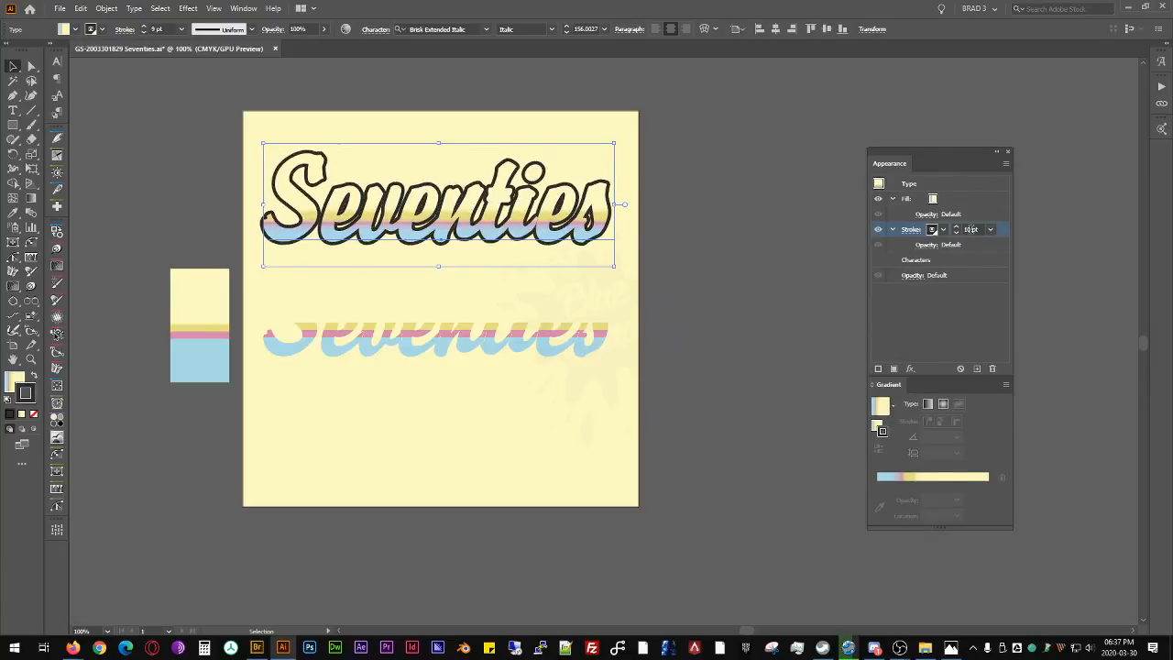
pyautogui.press('Up')
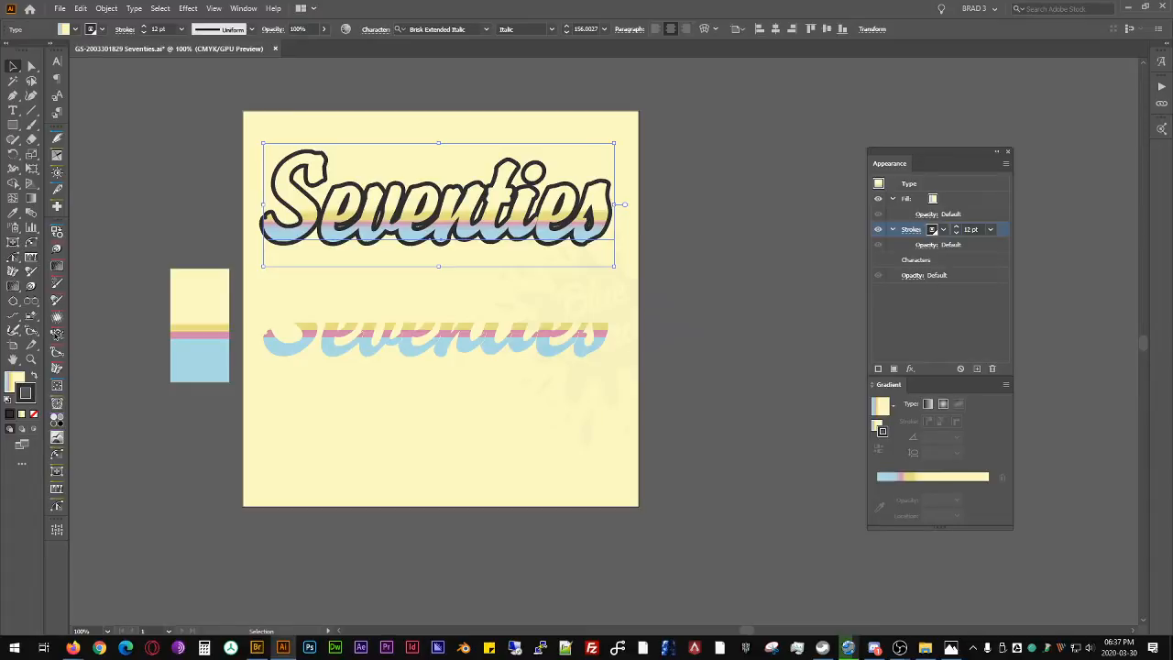
# Step: Lighten the global Black swatch to K 84% with preview enabled
pyautogui.click(933, 230)
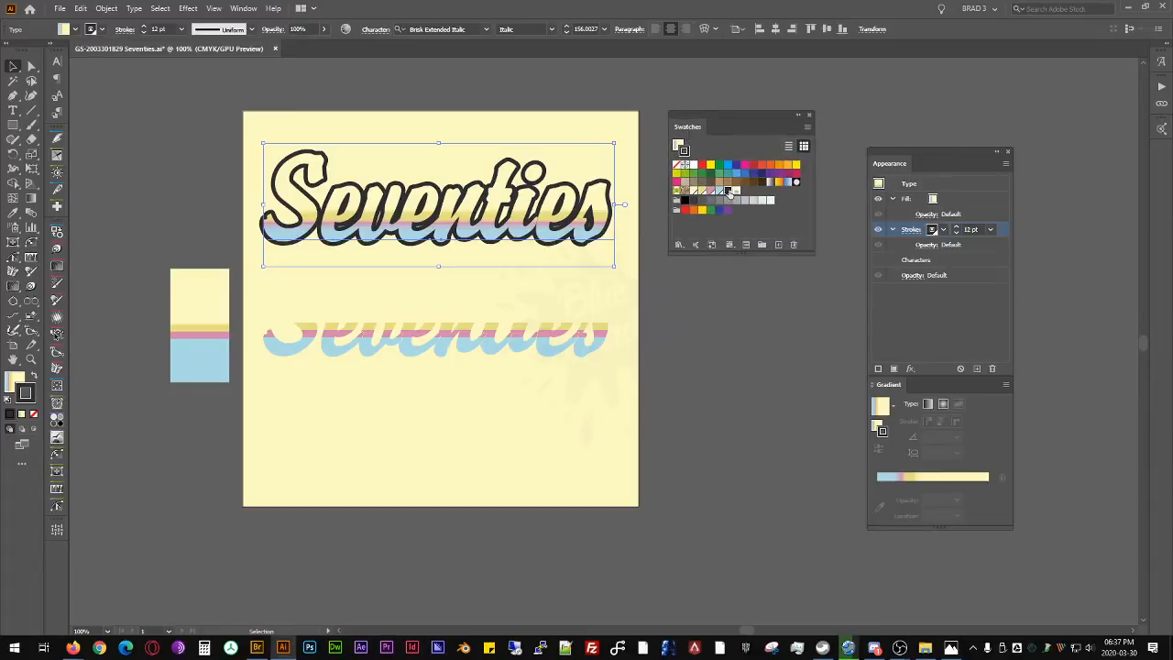
pyautogui.doubleClick(728, 191)
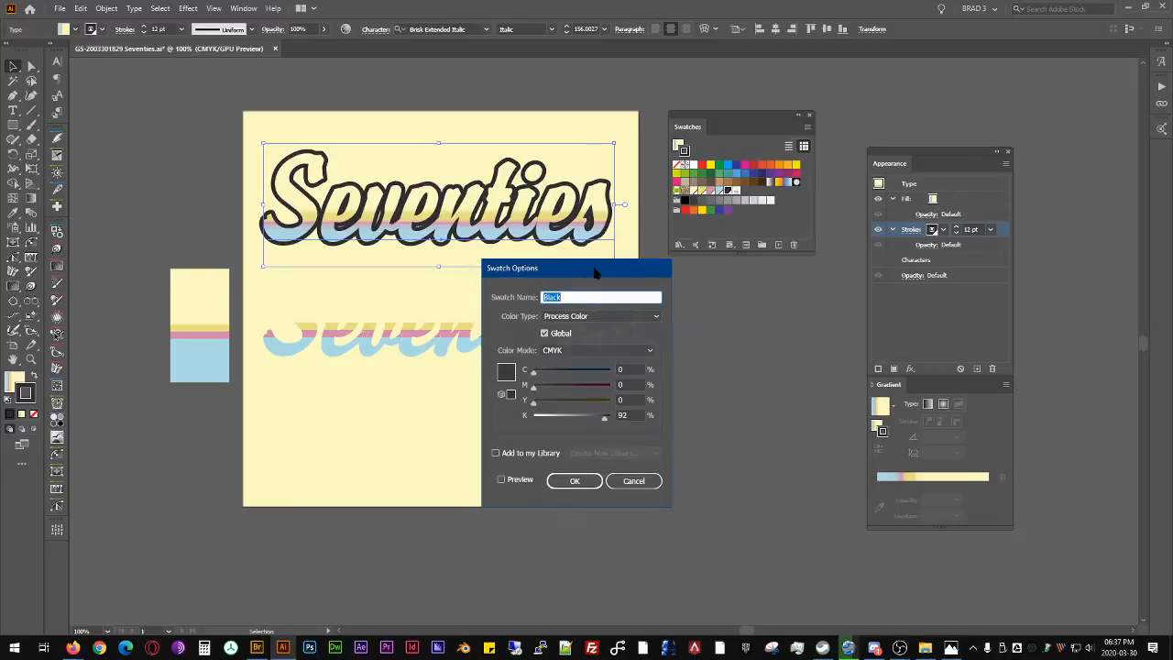
pyautogui.moveTo(580, 276); pyautogui.dragTo(759, 300)
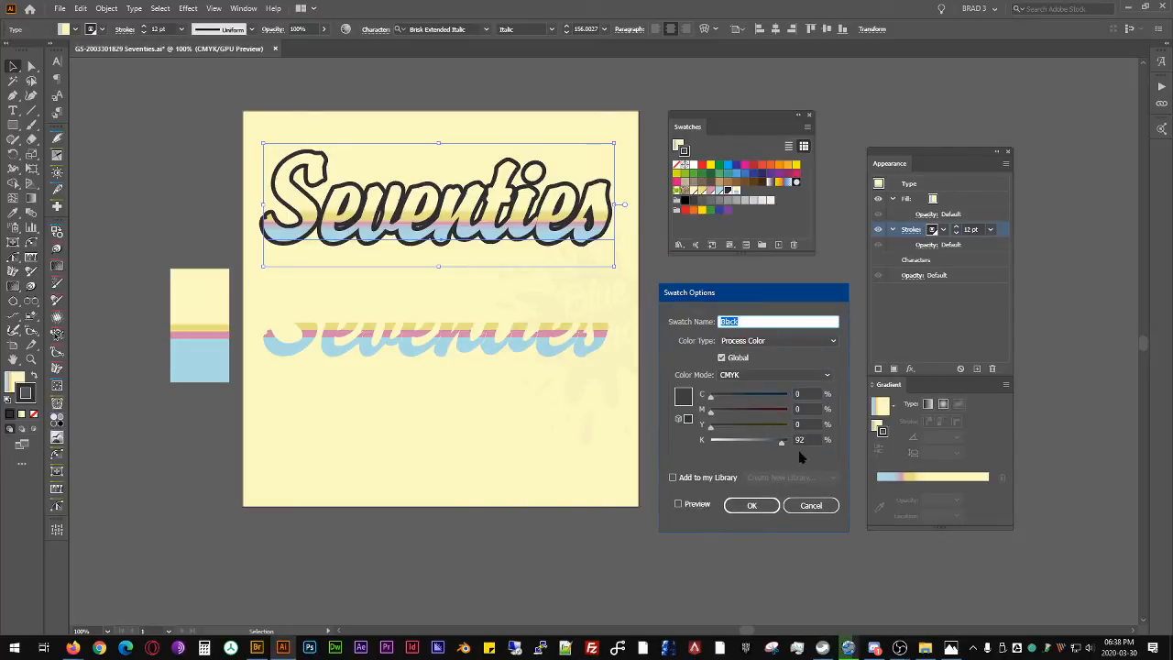
pyautogui.click(701, 503)
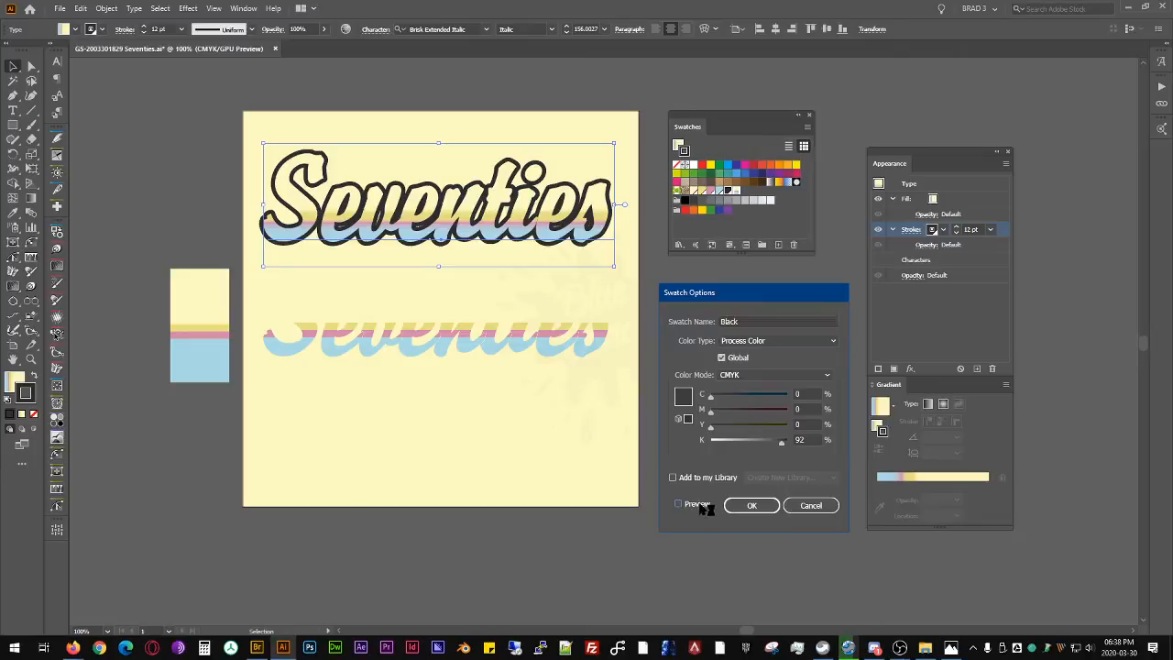
pyautogui.click(808, 439)
pyautogui.write('80')
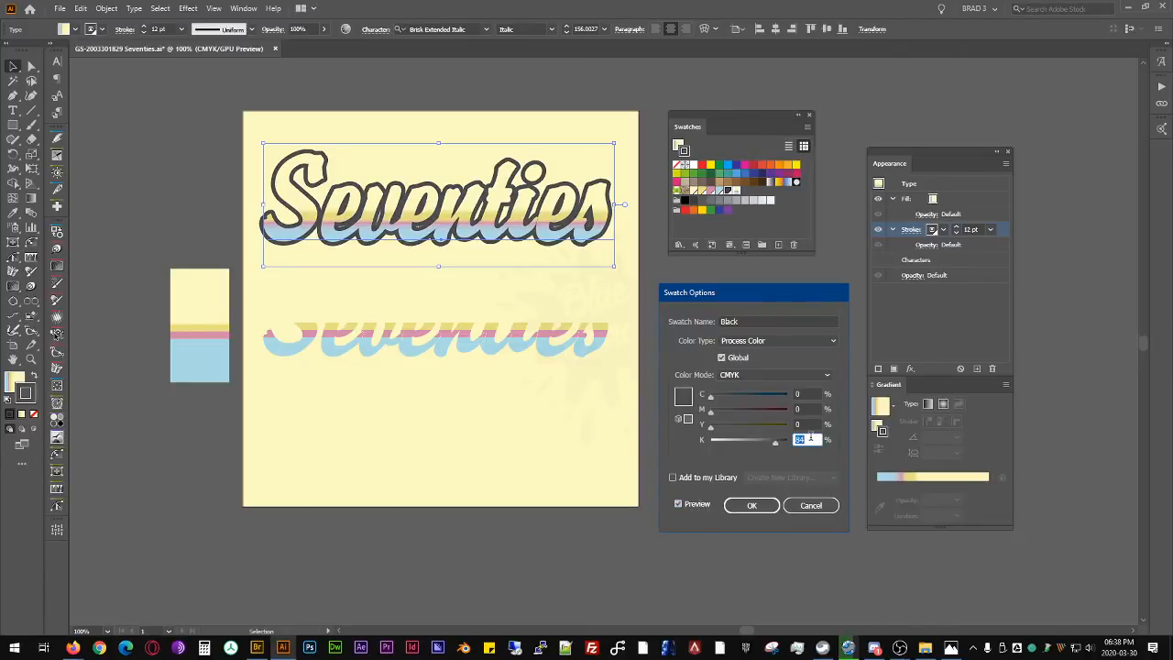
pyautogui.press('Down')
pyautogui.press('Down')
pyautogui.press('Down')
pyautogui.press('Down')
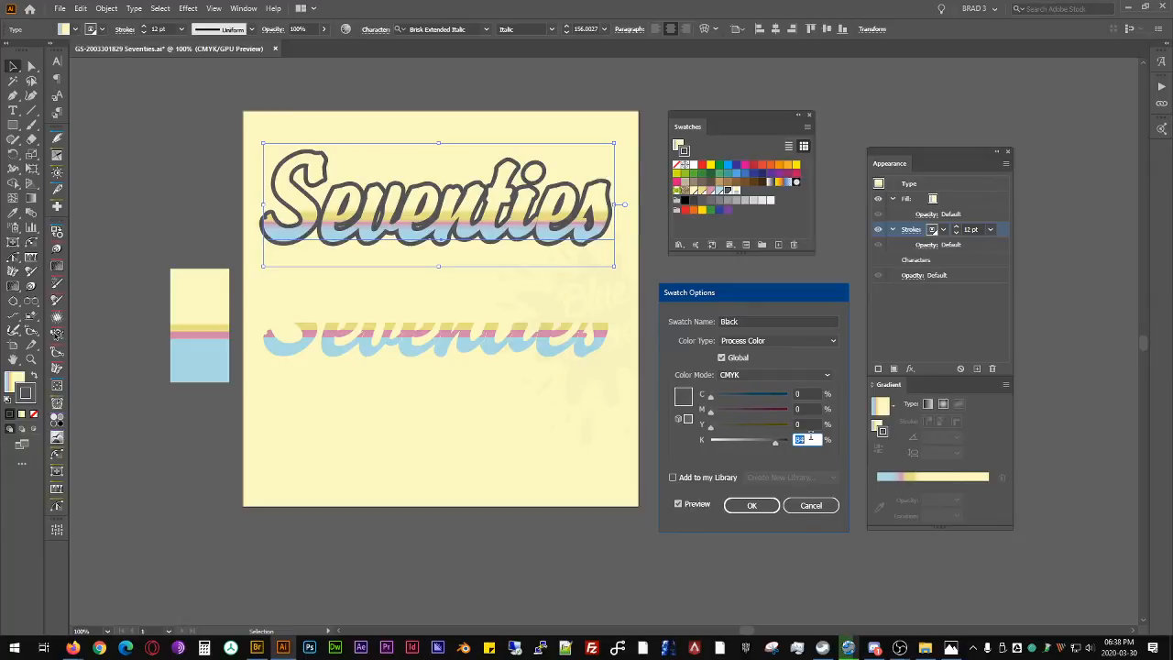
pyautogui.click(752, 505)
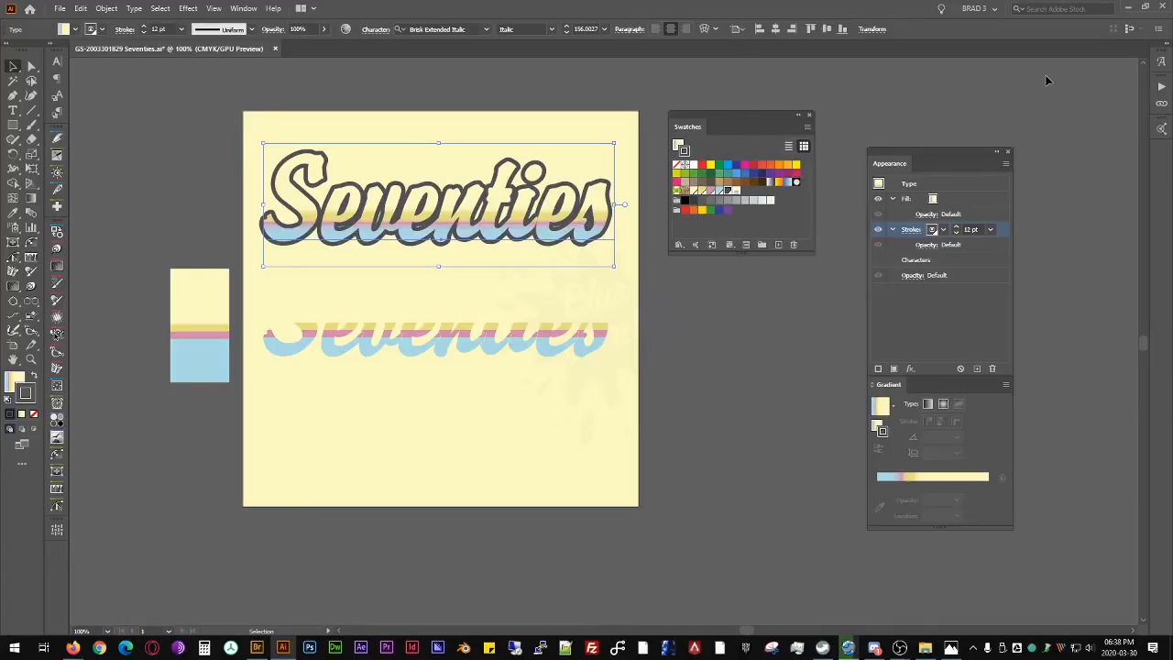
# Step: Increase the upper text's stroke weight to 14 pt and duplicate that stroke
pyautogui.click(970, 229)
pyautogui.press('Up')
pyautogui.press('Up')
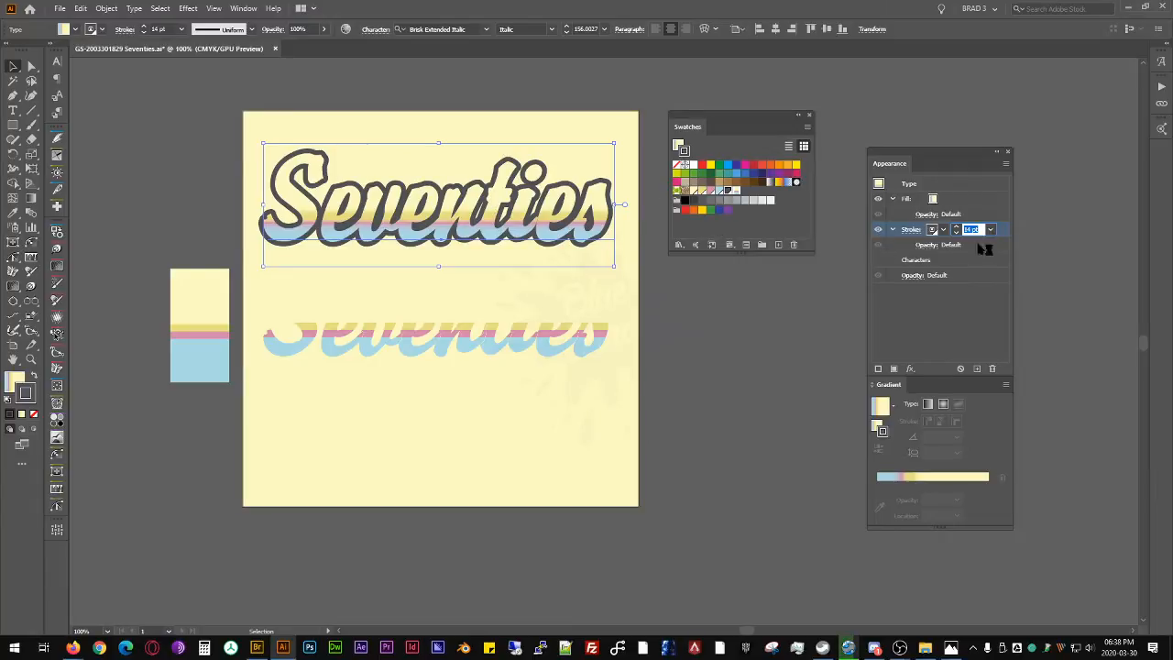
pyautogui.click(976, 368)
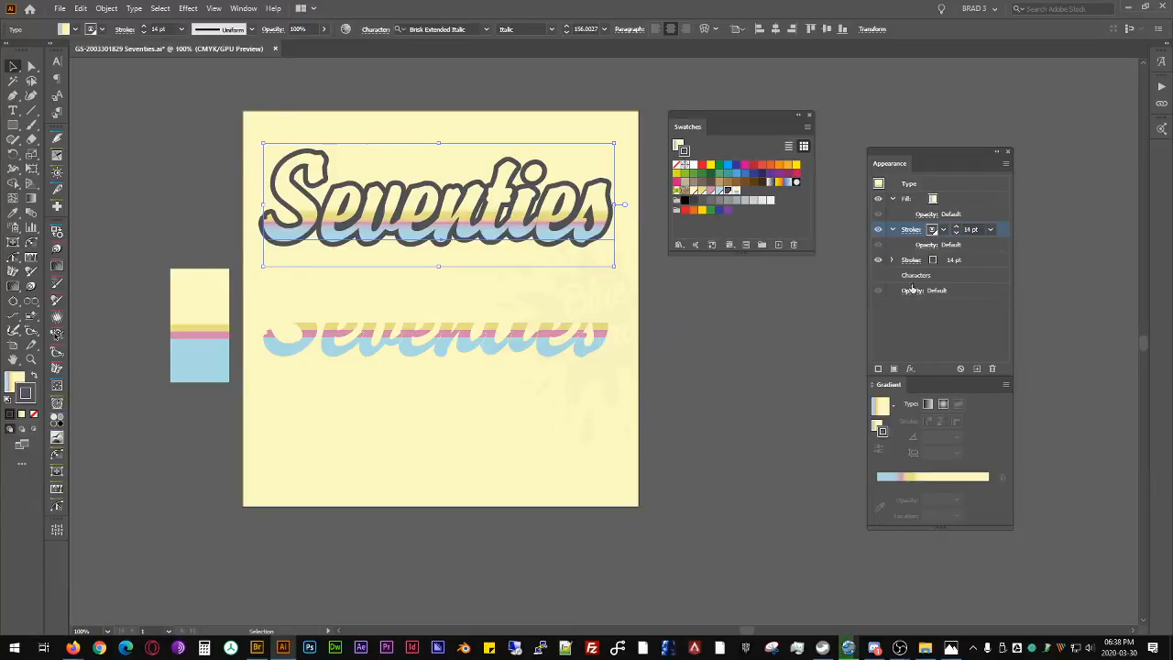
# Step: Add a Transform effect to the lower stroke with 4 copies, Scale Strokes & Effects on and Transform Objects off
pyautogui.click(948, 263)
pyautogui.click(932, 260)
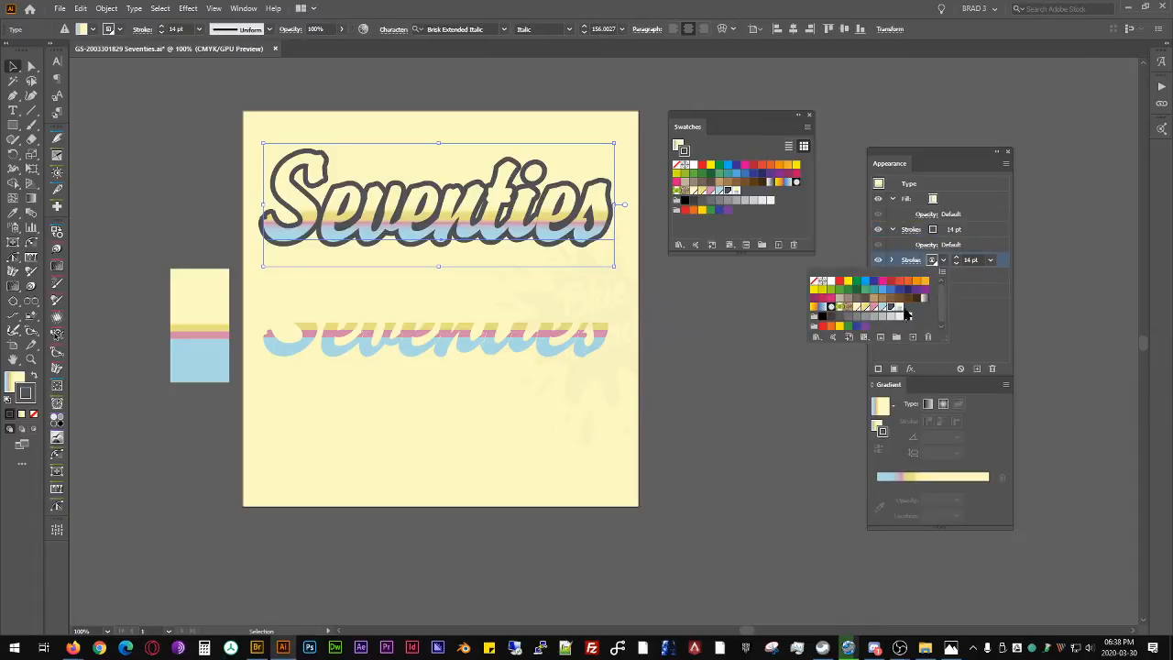
pyautogui.click(911, 368)
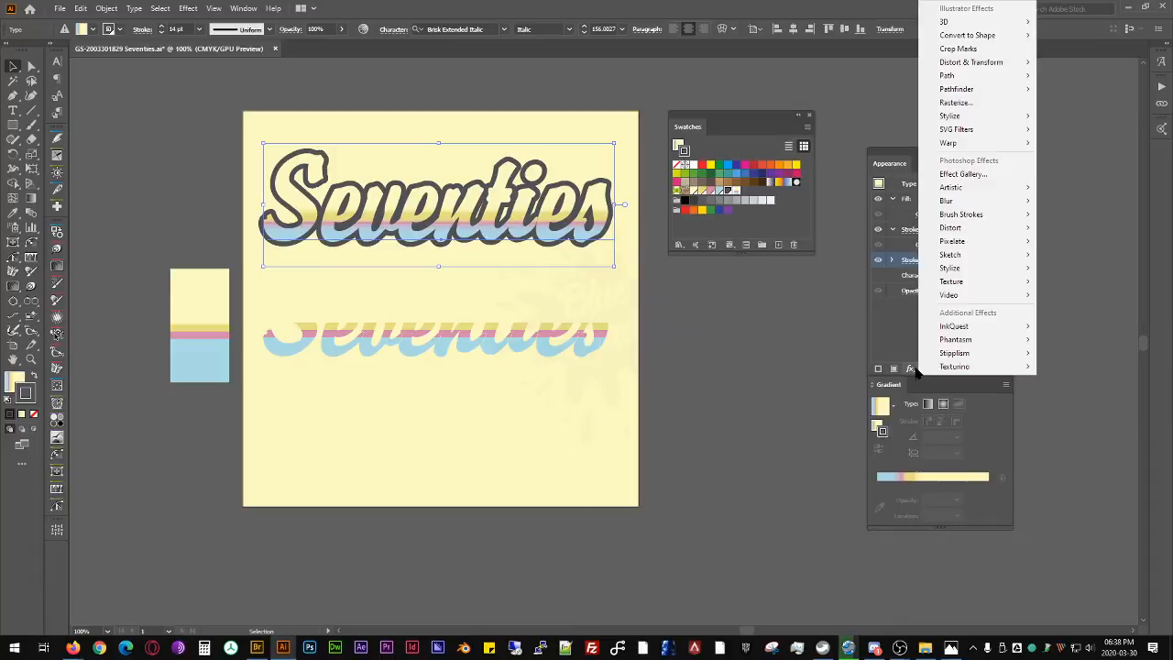
pyautogui.moveTo(982, 67)
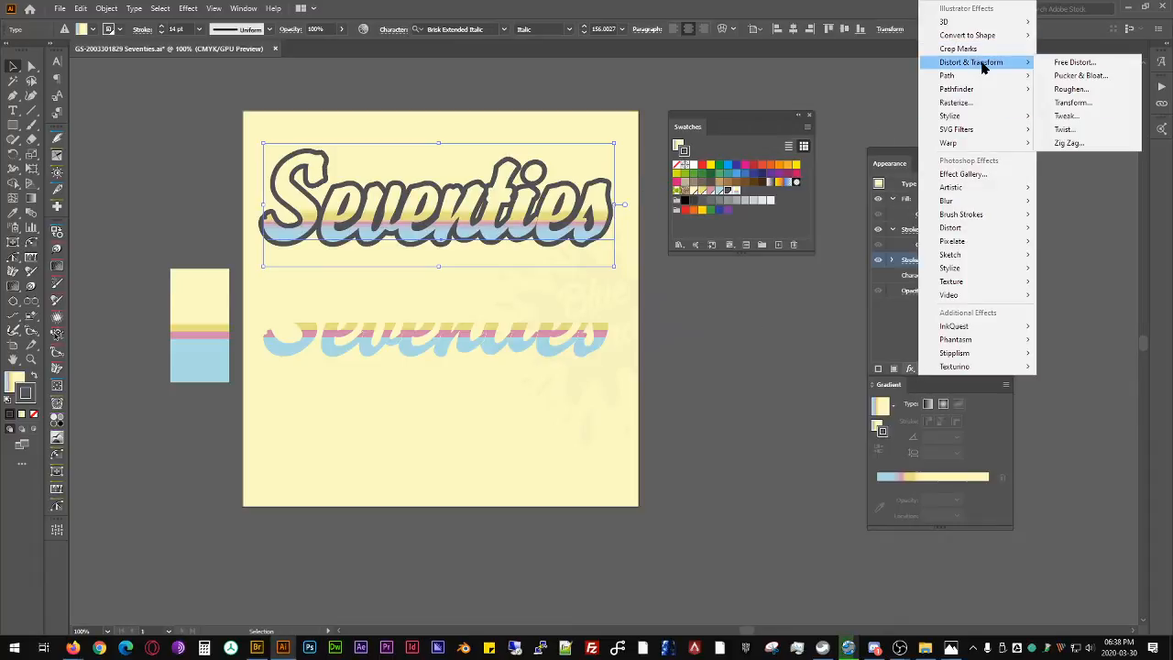
pyautogui.click(1082, 102)
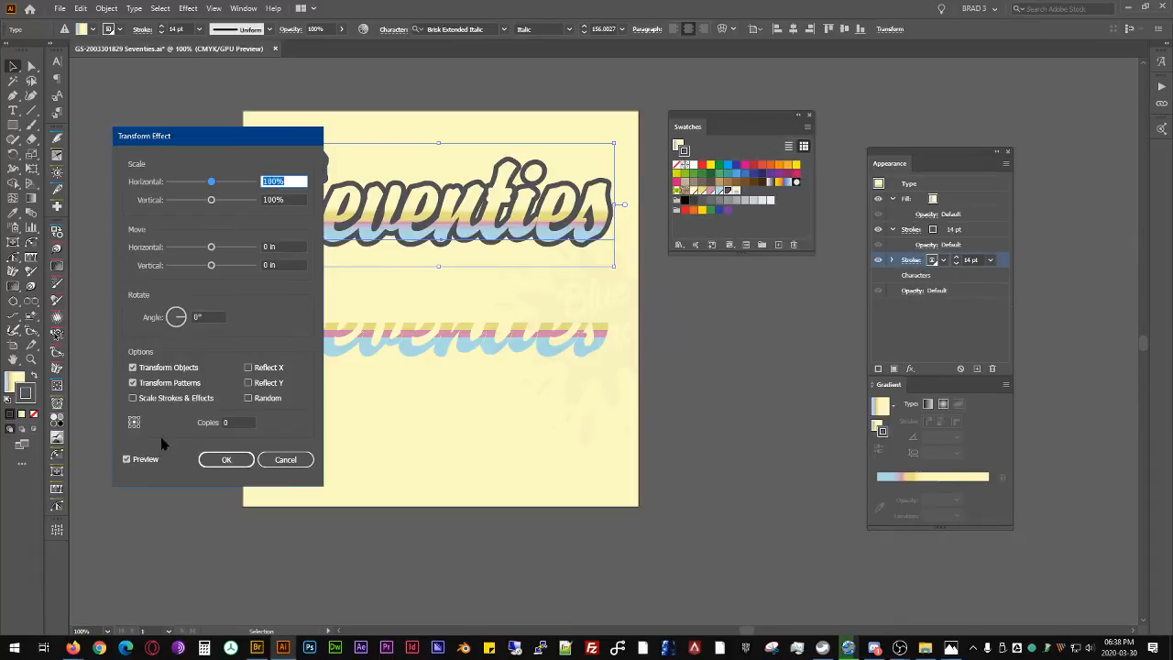
pyautogui.click(242, 422)
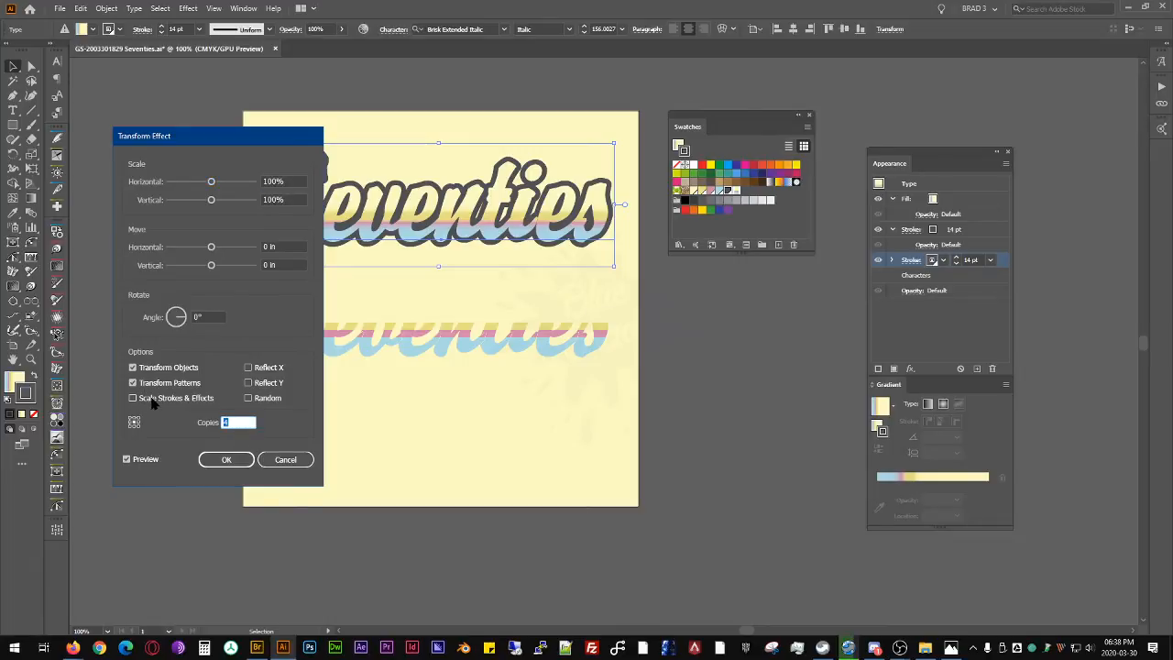
pyautogui.click(152, 400)
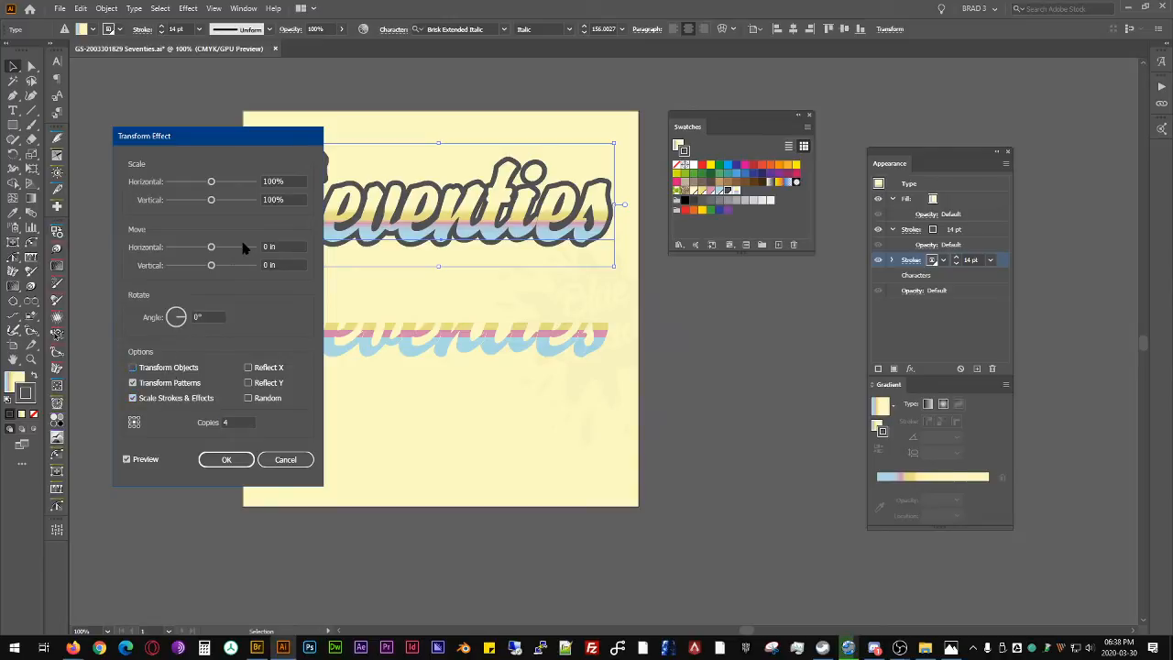
# Step: Set the Transform effect's horizontal move to 0.375 in and its vertical move to 0.25 in
pyautogui.click(294, 242)
pyautogui.press('Up')
pyautogui.press('Up')
pyautogui.press('Up')
pyautogui.press('Up')
pyautogui.press('Up')
pyautogui.press('Up')
pyautogui.press('Up')
pyautogui.press('Up')
pyautogui.press('Up')
pyautogui.press('Up')
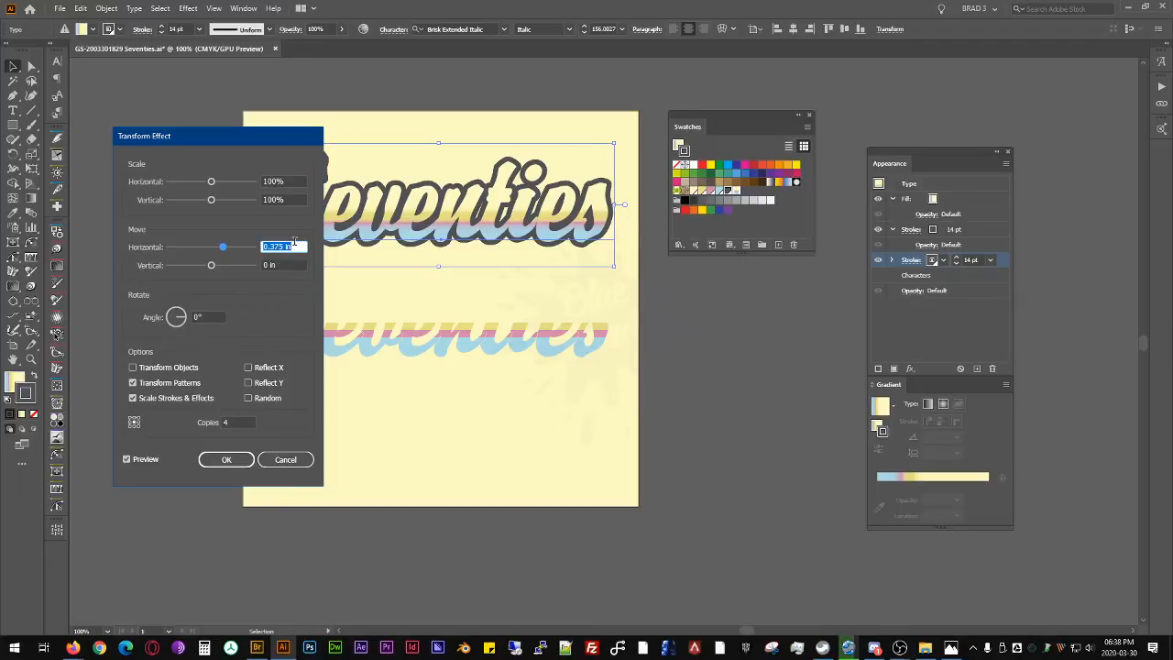
pyautogui.click(274, 261)
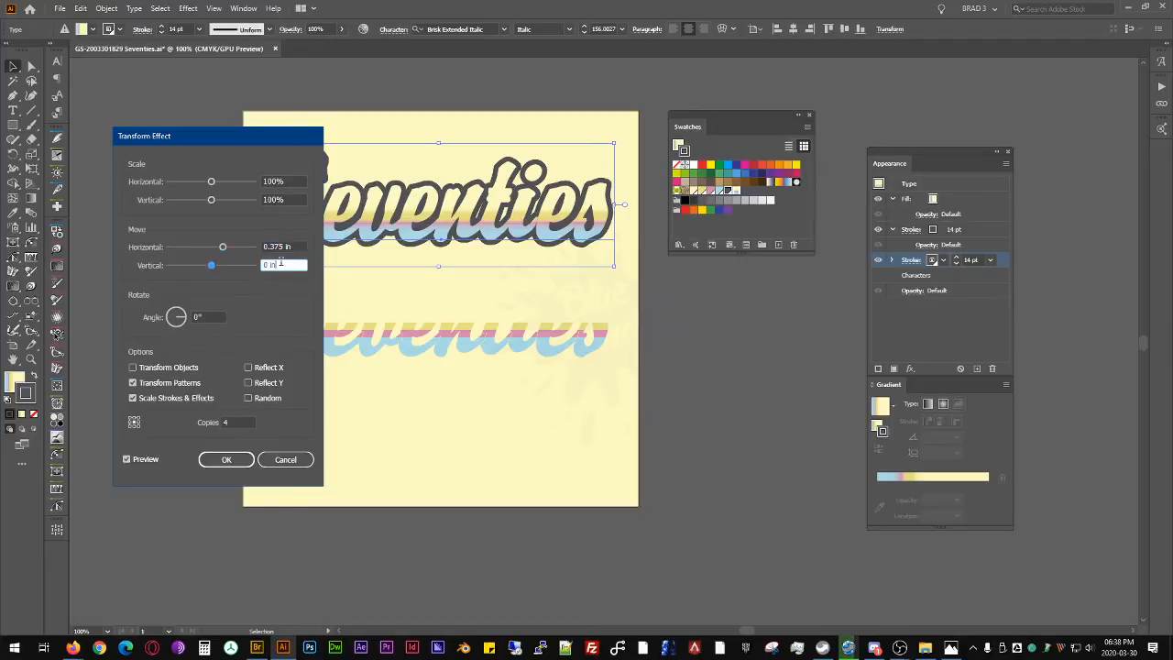
pyautogui.press('Up')
pyautogui.press('Up')
pyautogui.press('Up')
pyautogui.press('Up')
pyautogui.press('Down')
pyautogui.press('Down')
# Step: Turn Transform Objects back on and set both the horizontal and vertical moves to 0.125 in
pyautogui.click(188, 367)
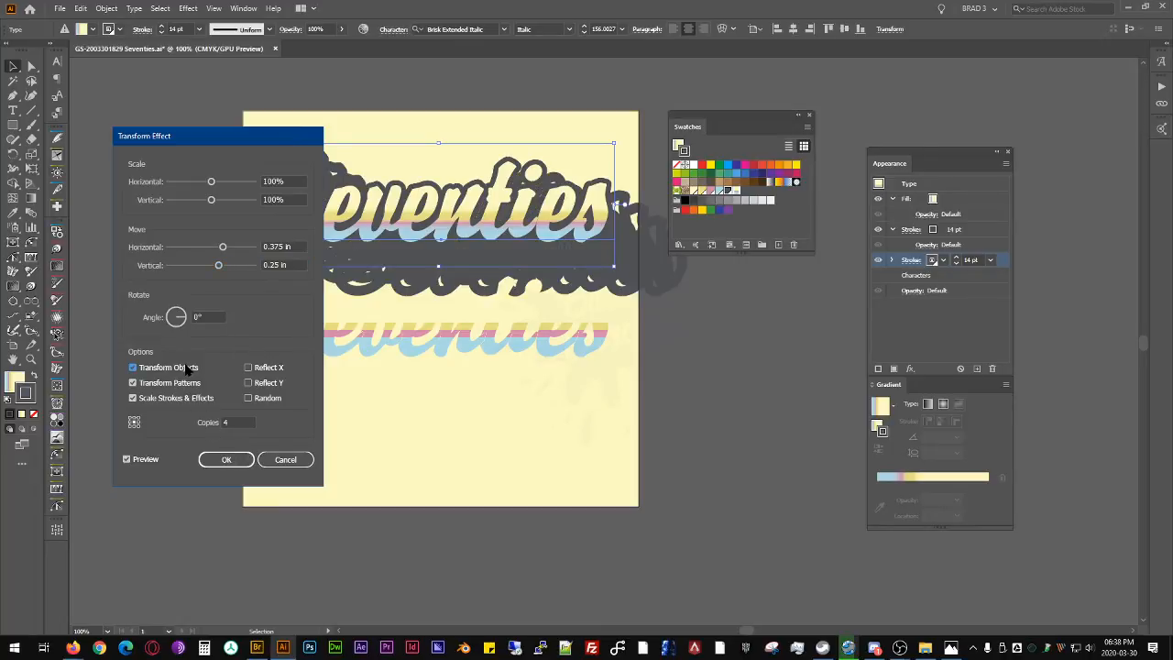
pyautogui.click(296, 245)
pyautogui.press('Down')
pyautogui.press('Down')
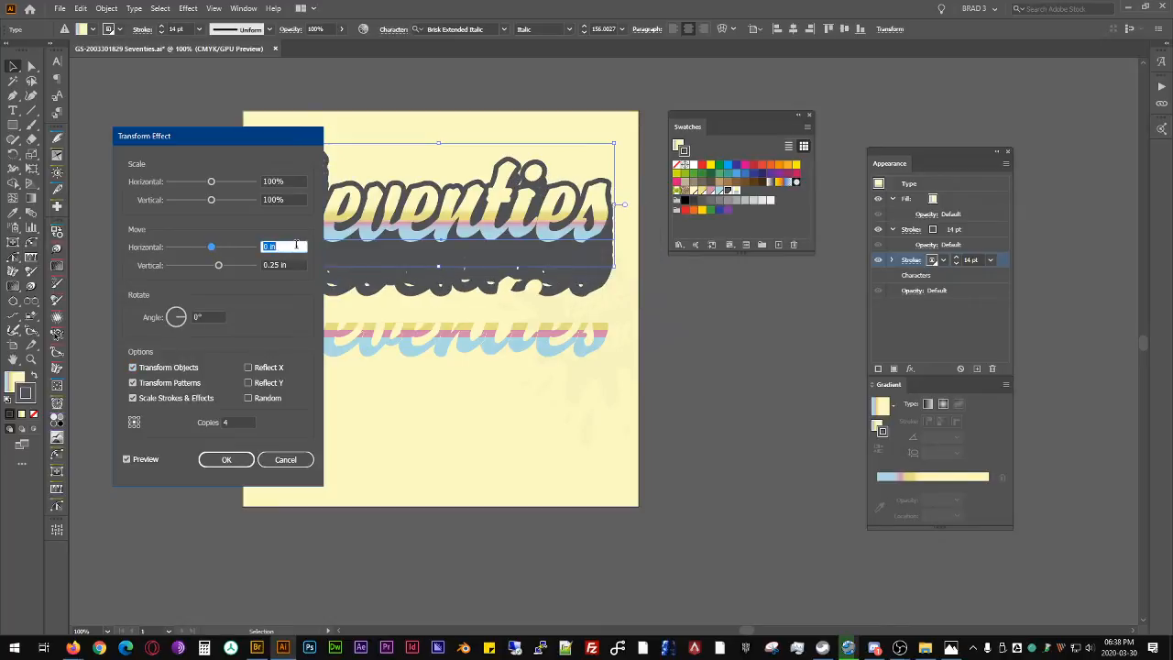
pyautogui.click(291, 264)
pyautogui.press('Down')
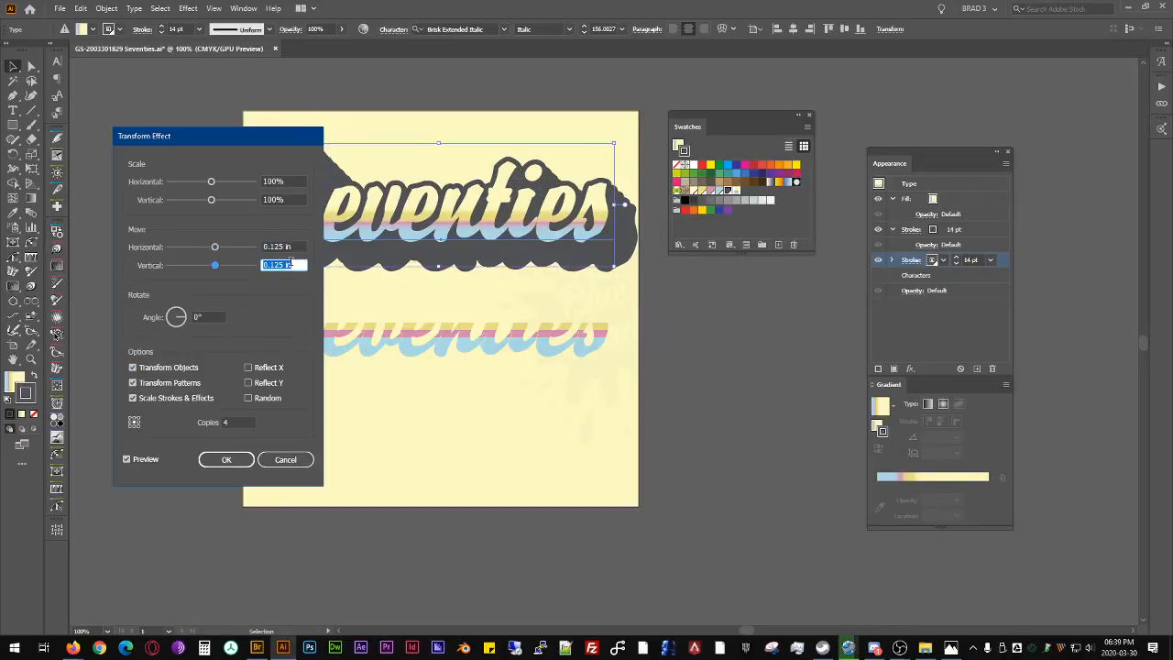
# Step: Set the Transform effect's horizontal move to 0.0417 in and its vertical move to the same distance, and apply the effect
pyautogui.click(281, 246)
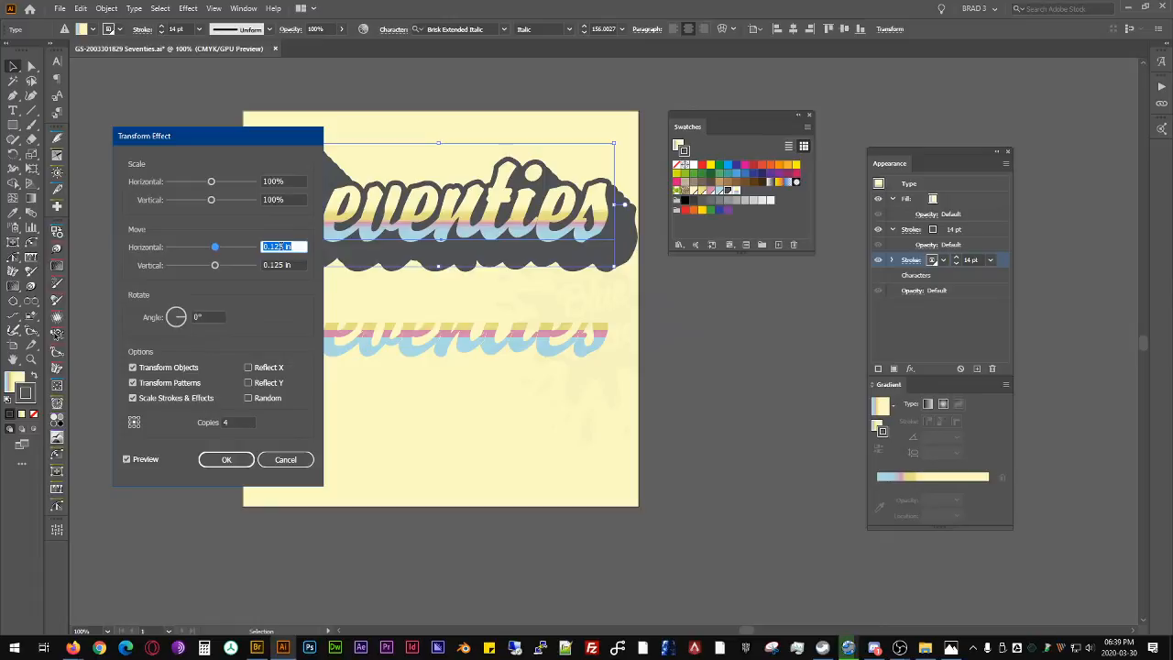
pyautogui.write('2')
pyautogui.press('Tab')
pyautogui.write('3')
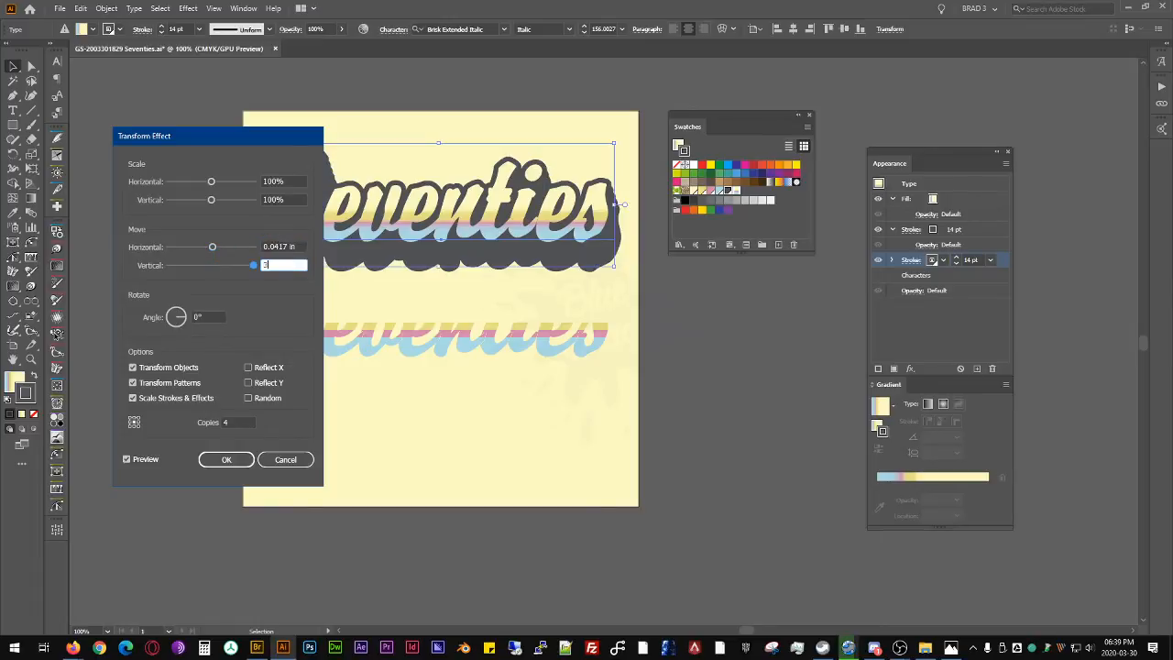
pyautogui.press('Return')
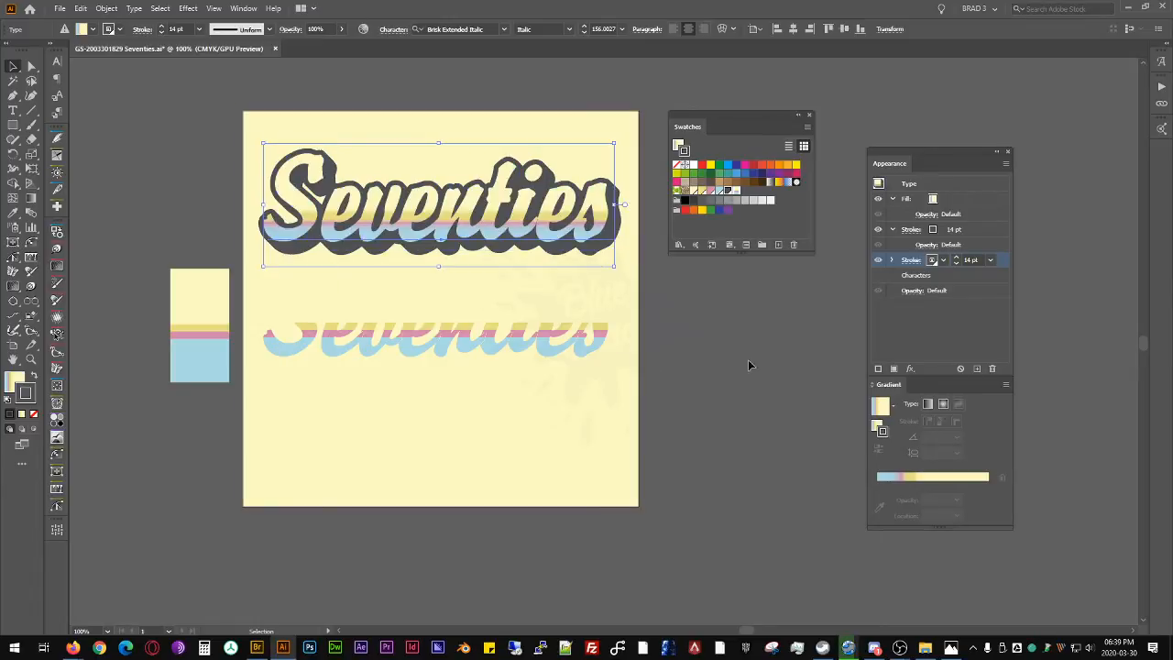
# Step: Duplicate the upper text's lower stroke and colour the bottommost copy with the cream swatch
pyautogui.click(743, 358)
pyautogui.moveTo(666, 330); pyautogui.dragTo(613, 336)
pyautogui.click(544, 220)
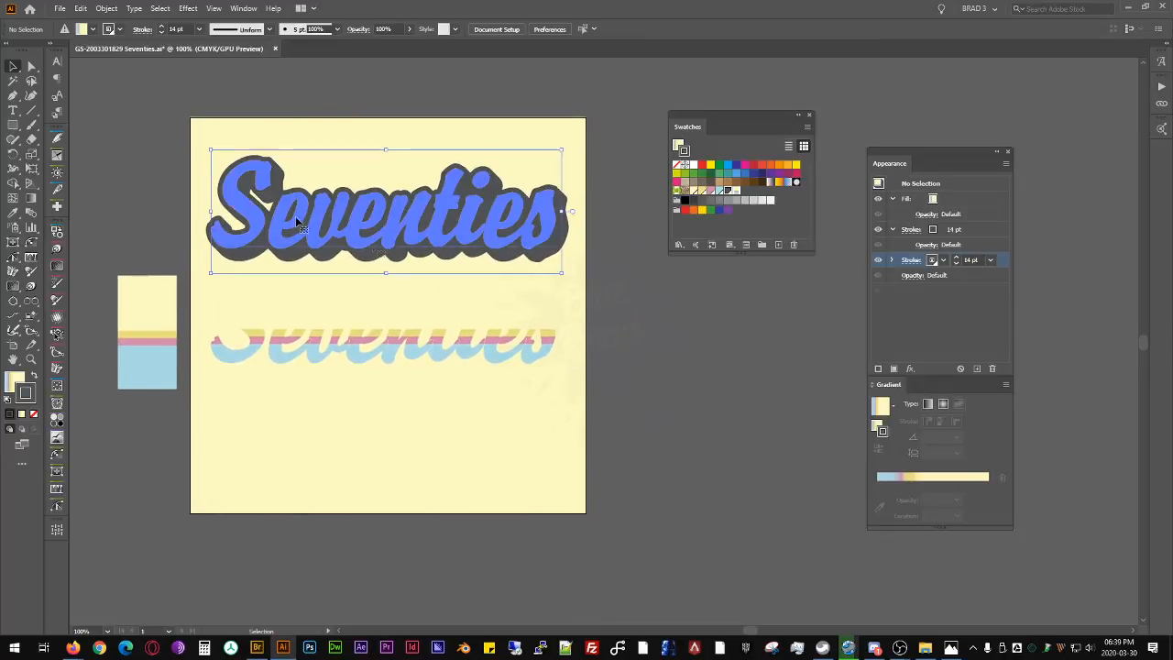
pyautogui.click(1001, 262)
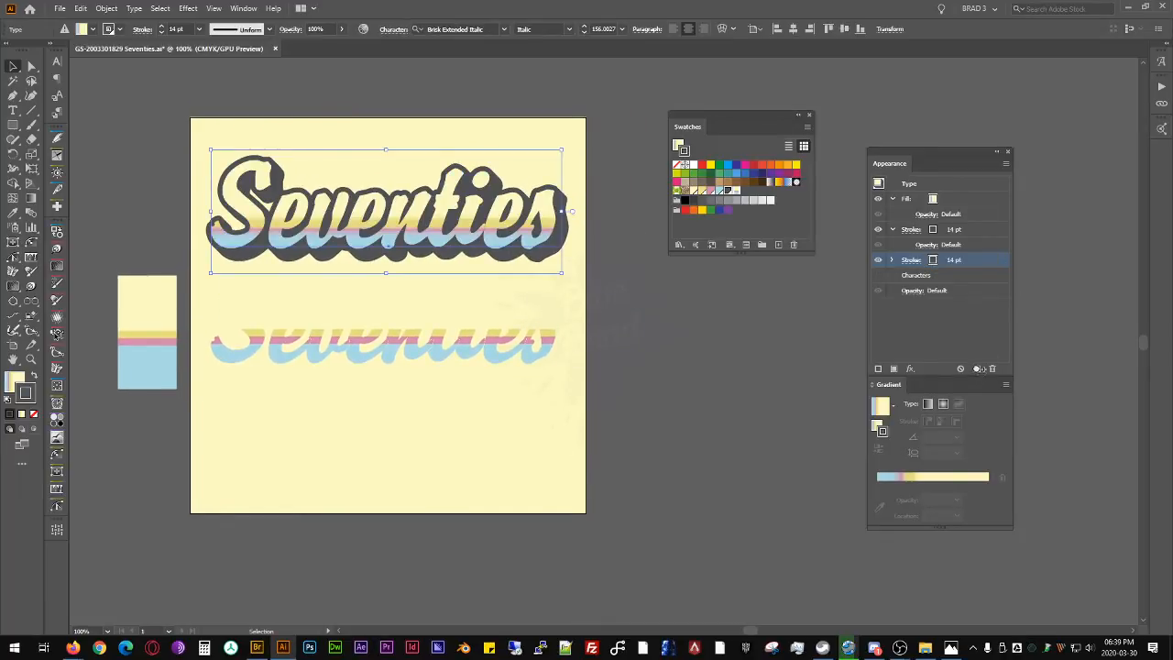
pyautogui.click(977, 368)
pyautogui.click(932, 276)
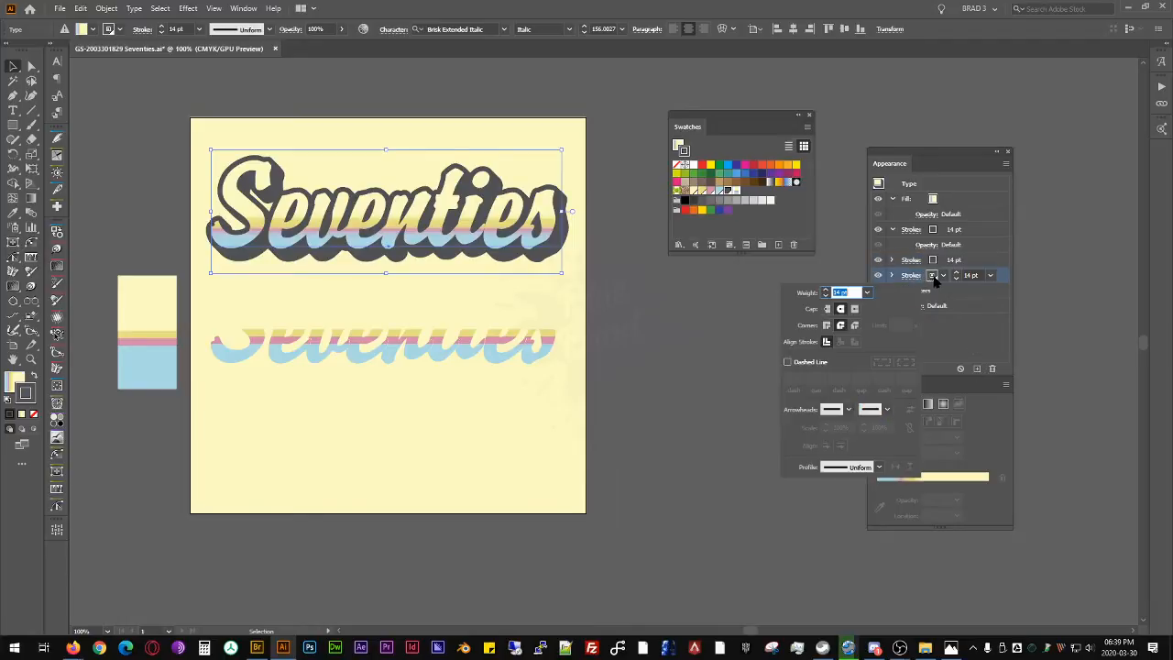
pyautogui.click(932, 276)
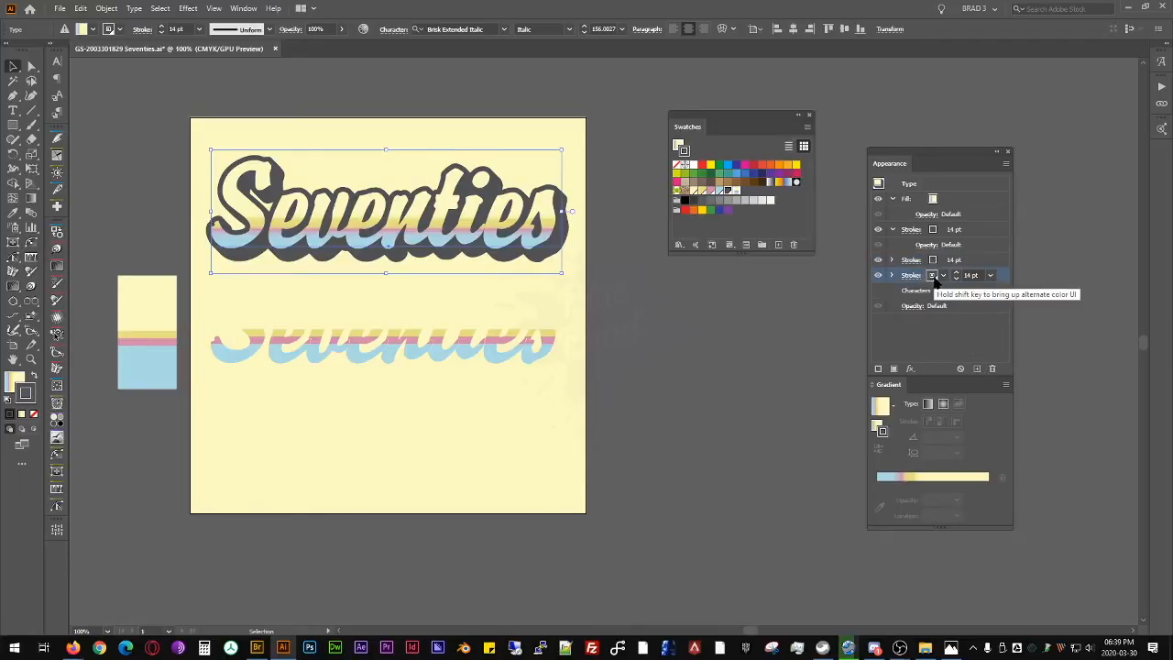
pyautogui.click(932, 276)
pyautogui.click(841, 322)
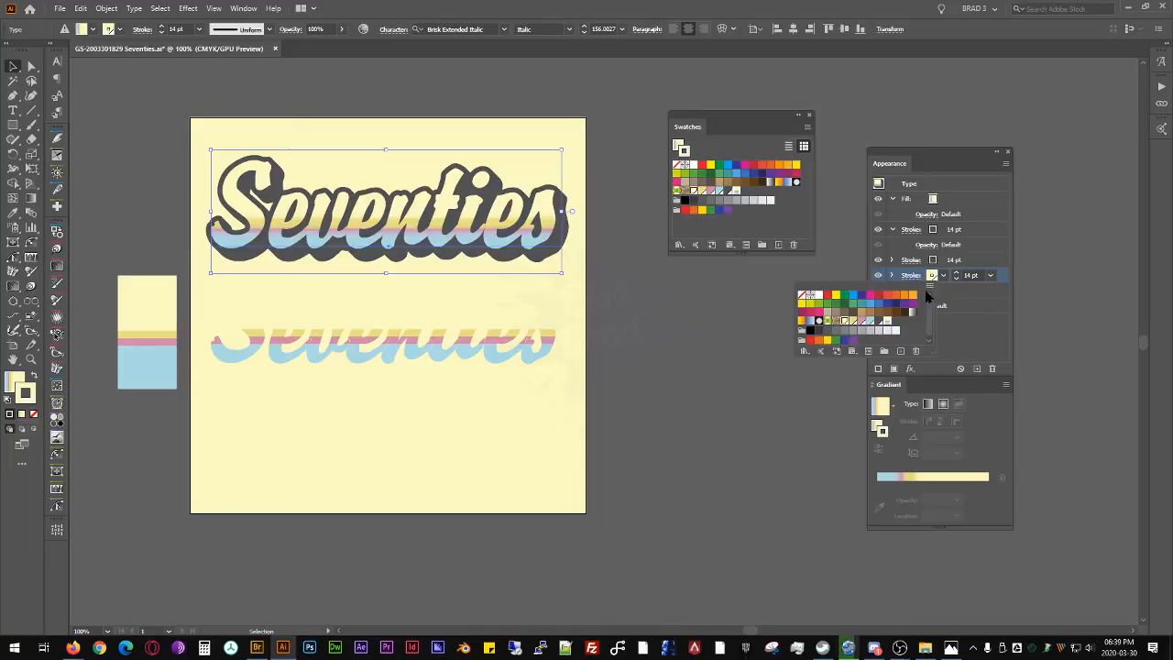
pyautogui.click(1002, 278)
# Step: Duplicate the Transform effect within the cream stroke
pyautogui.click(893, 277)
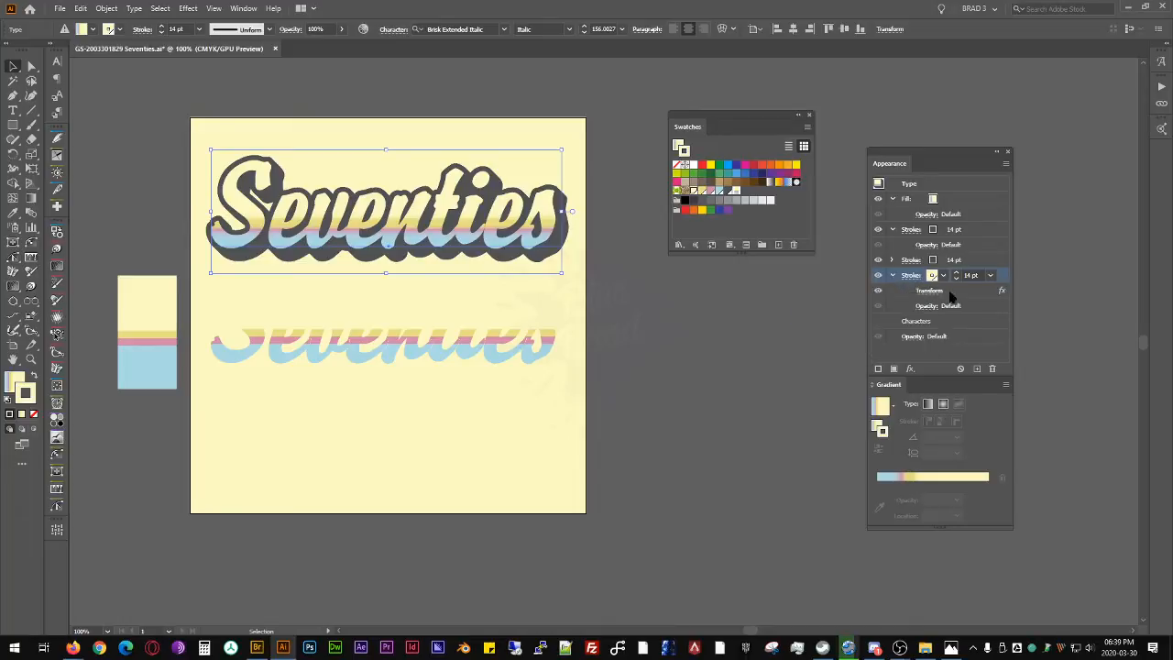
pyautogui.click(959, 292)
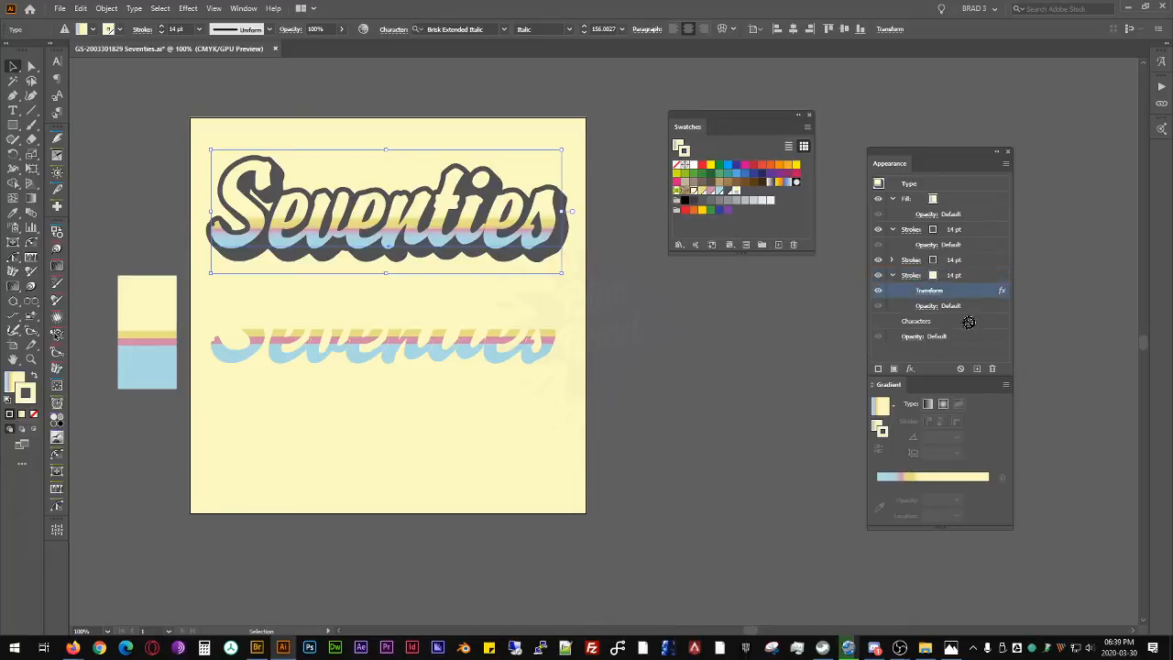
pyautogui.click(978, 369)
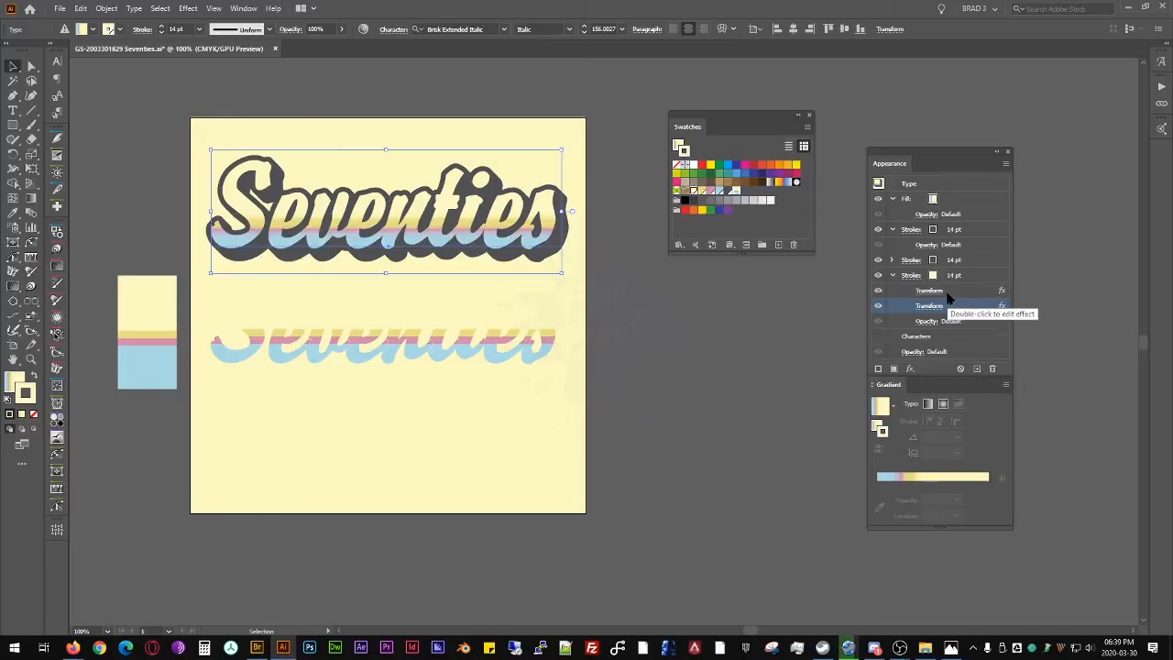
# Step: Add a pink (C=0 M=50 Y=5 K=10) copy of the cream stroke with one more duplicate of its Transform effect
pyautogui.click(982, 276)
pyautogui.moveTo(1004, 280); pyautogui.dragTo(978, 368)
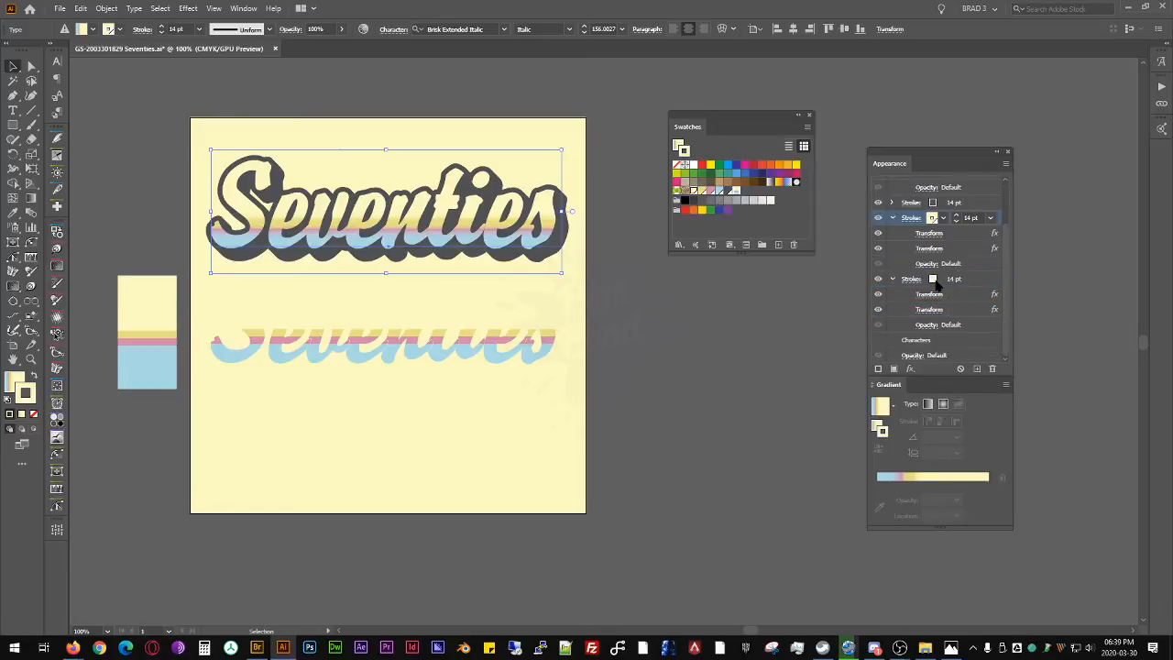
pyautogui.click(938, 280)
pyautogui.click(933, 279)
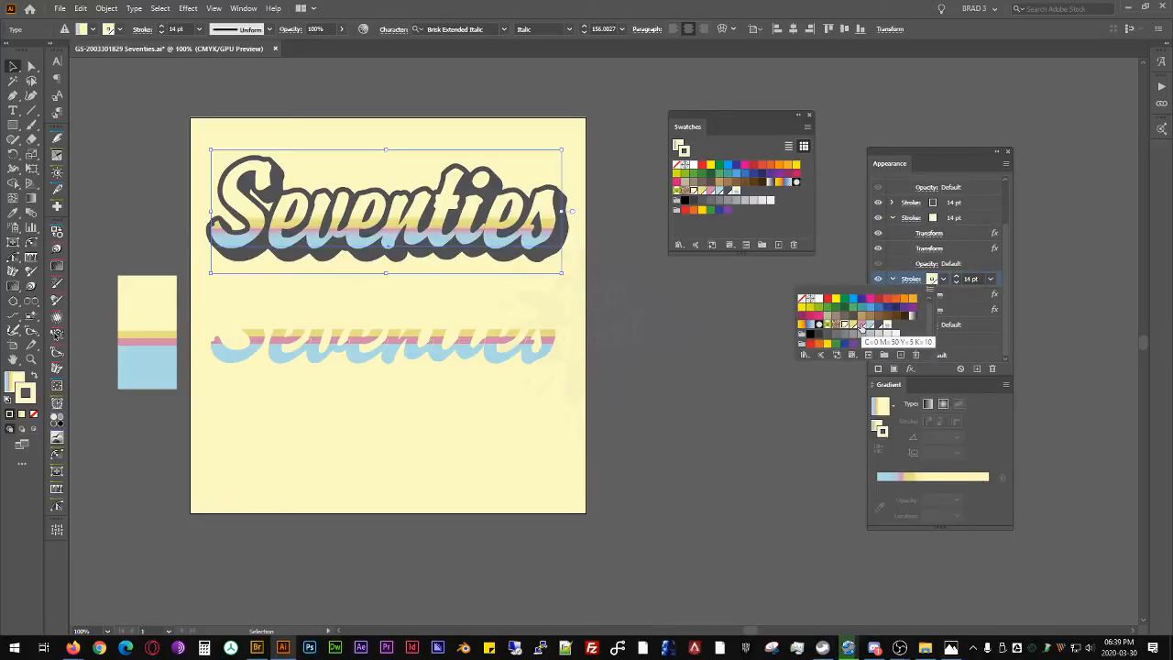
pyautogui.click(861, 326)
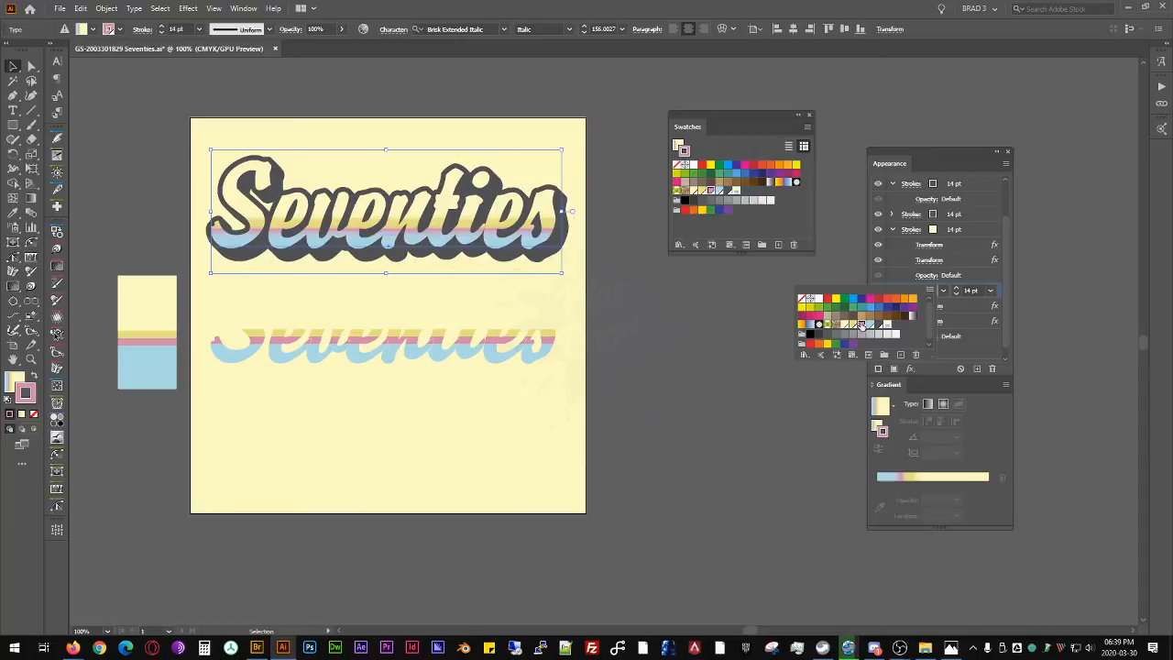
pyautogui.click(973, 318)
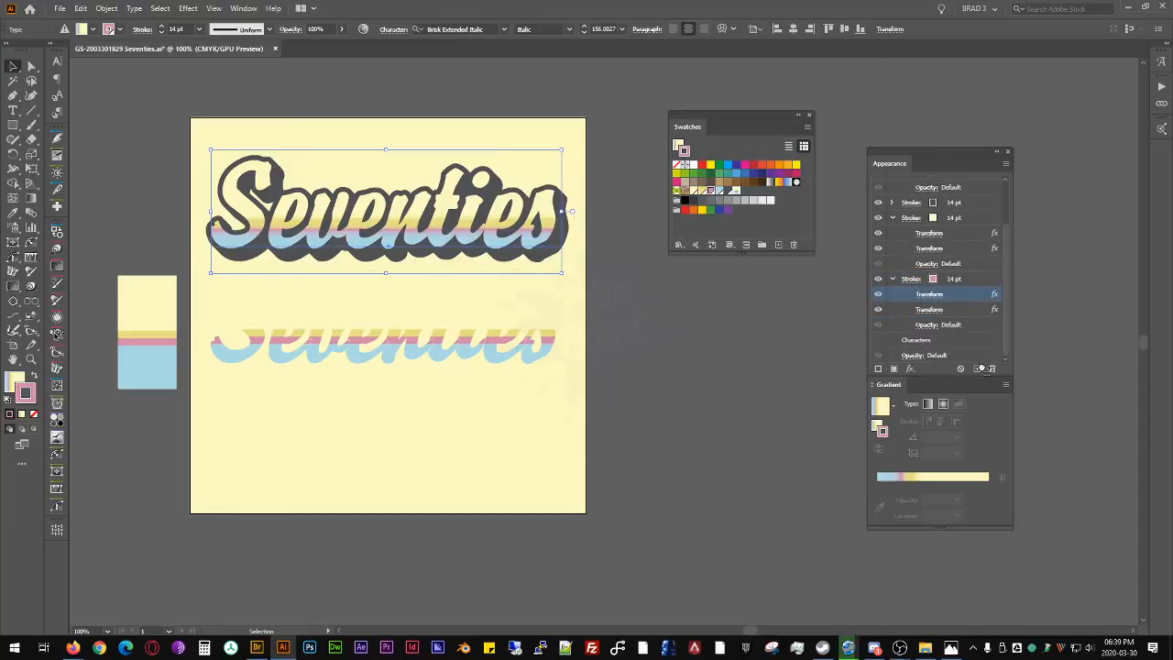
pyautogui.click(627, 310)
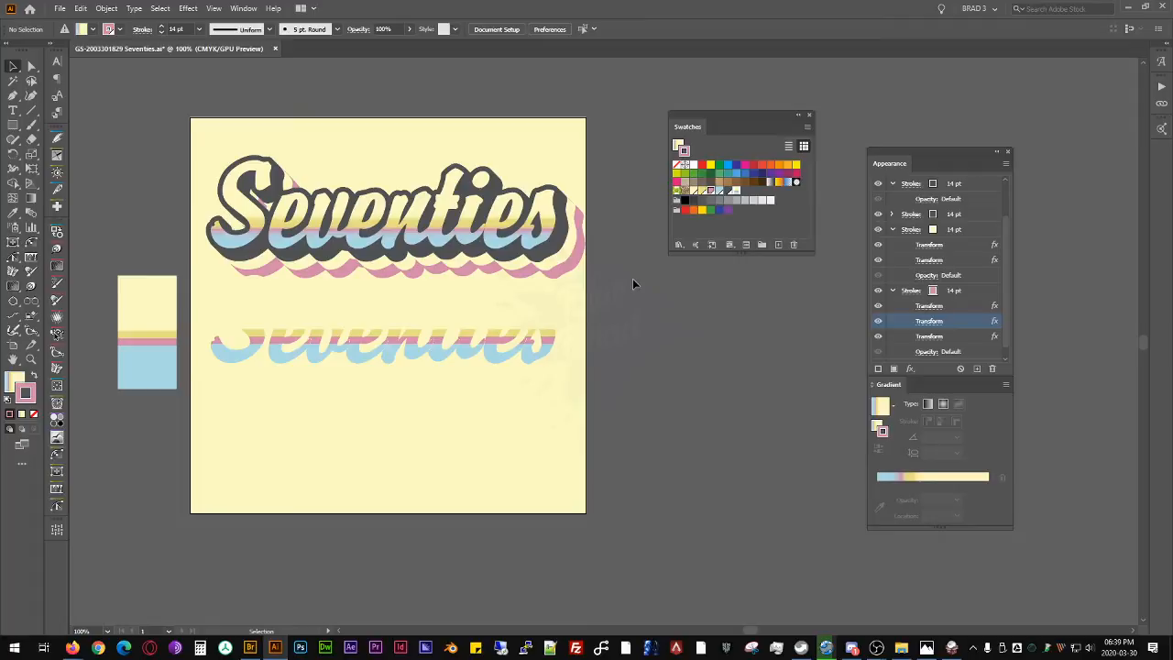
# Step: Delete the lower striped Seventies text and the colour-stripe rectangles beside the artboard
pyautogui.moveTo(468, 358); pyautogui.dragTo(467, 444)
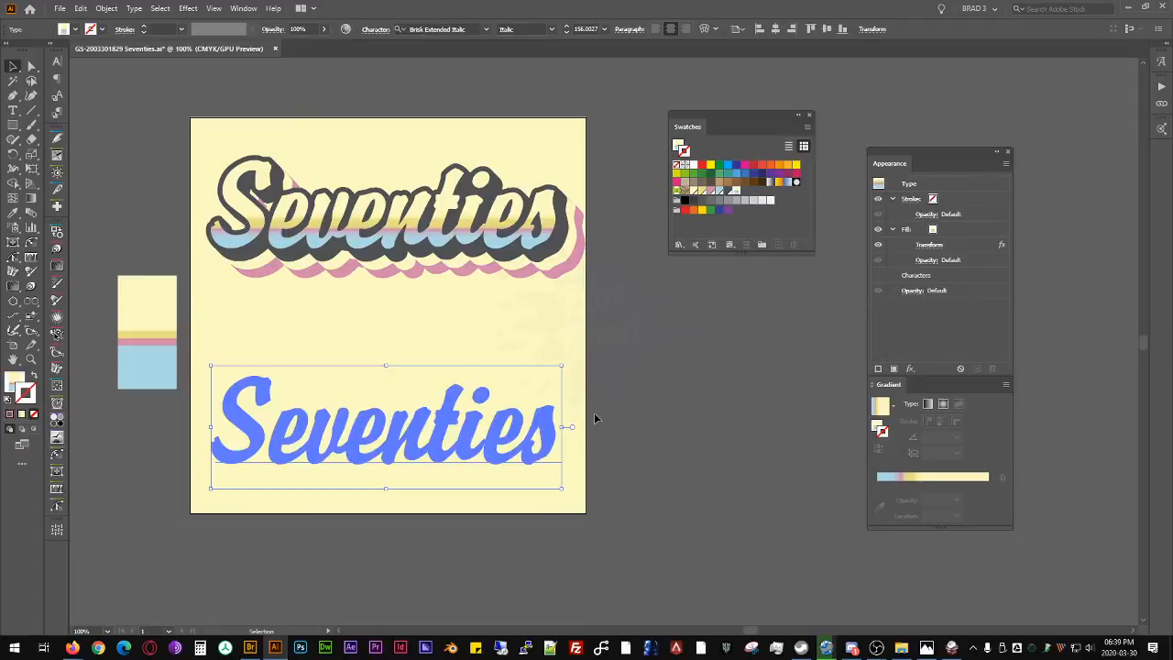
pyautogui.click(657, 361)
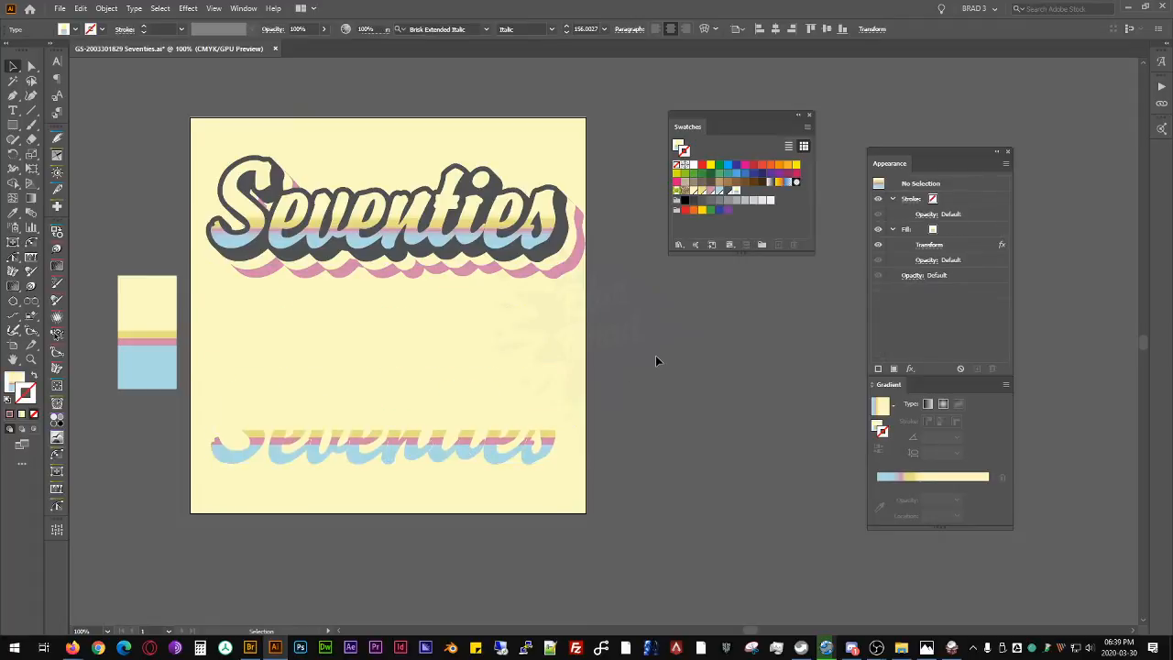
pyautogui.click(513, 400)
pyautogui.click(153, 311)
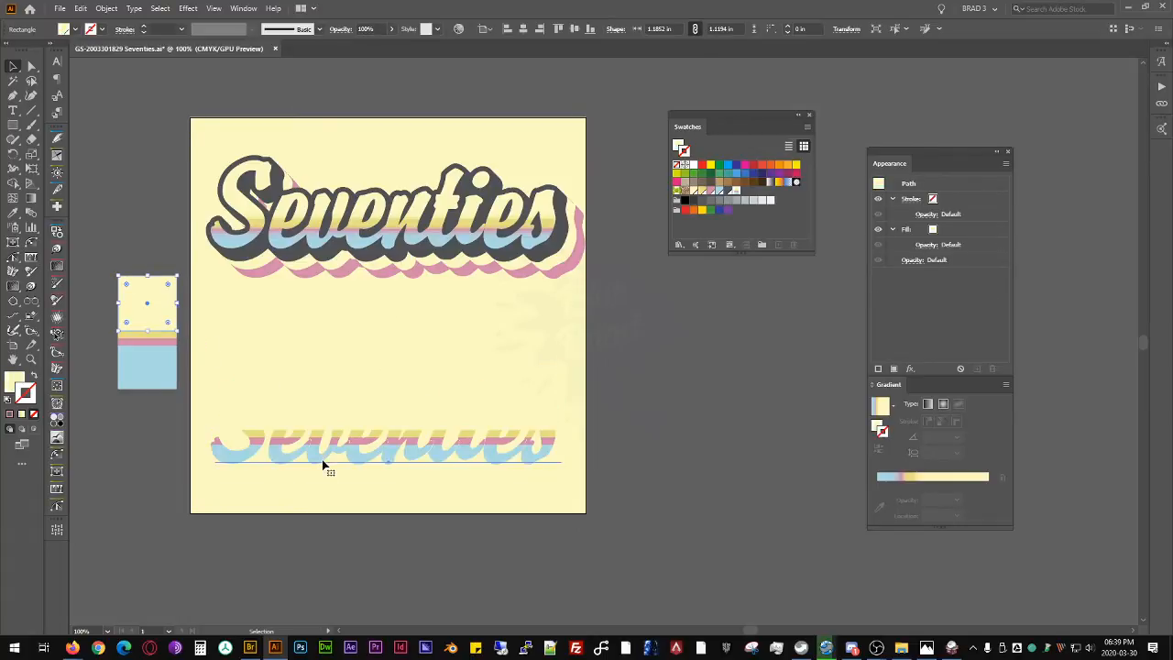
pyautogui.click(340, 403)
pyautogui.press('Delete')
pyautogui.moveTo(155, 416); pyautogui.dragTo(155, 416)
pyautogui.press('Delete')
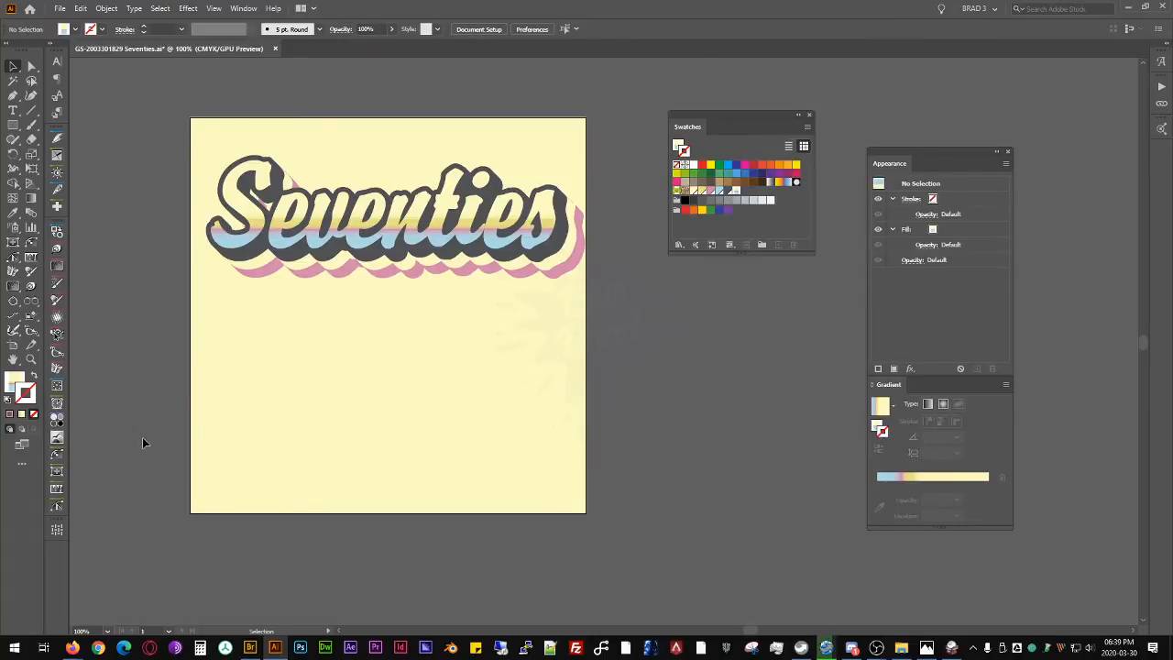
# Step: Duplicate the pink stroke of the Seventies text and colour the bottommost copy with the light blue swatch
pyautogui.click(427, 197)
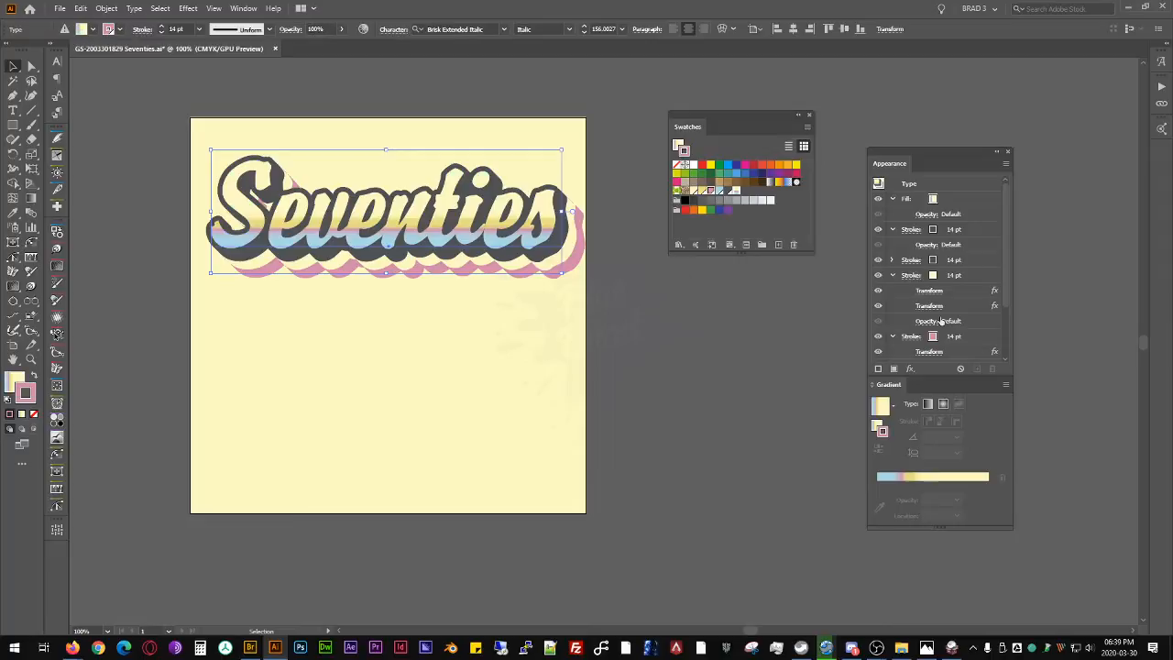
pyautogui.scroll(-3, 998, 288)
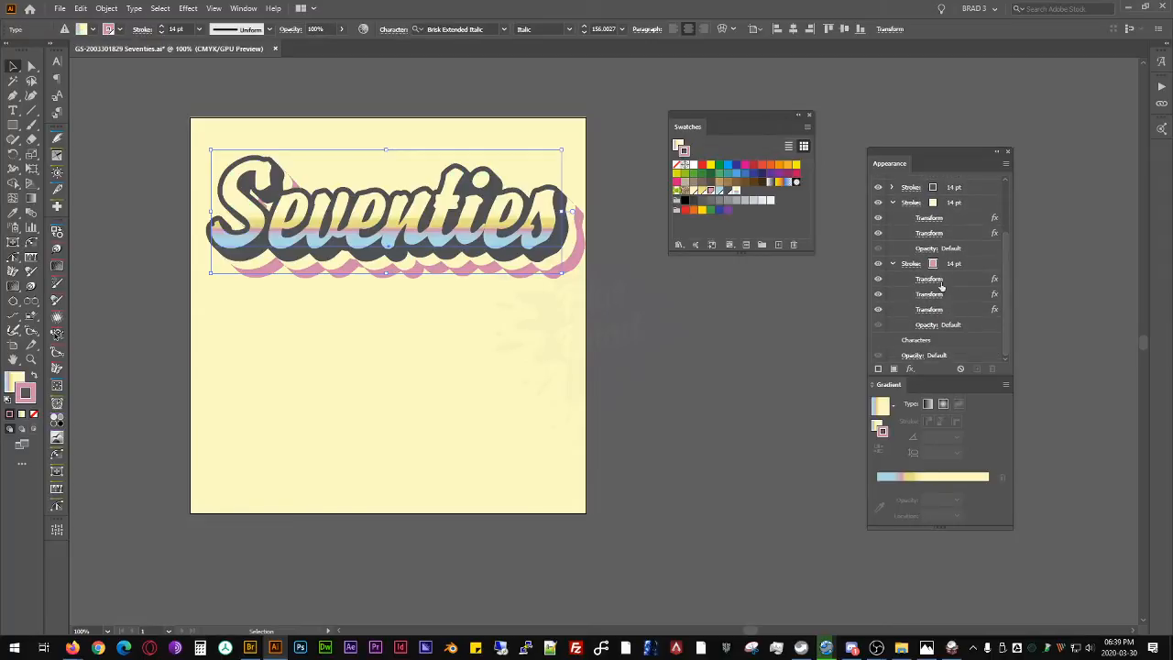
pyautogui.click(894, 264)
pyautogui.click(900, 266)
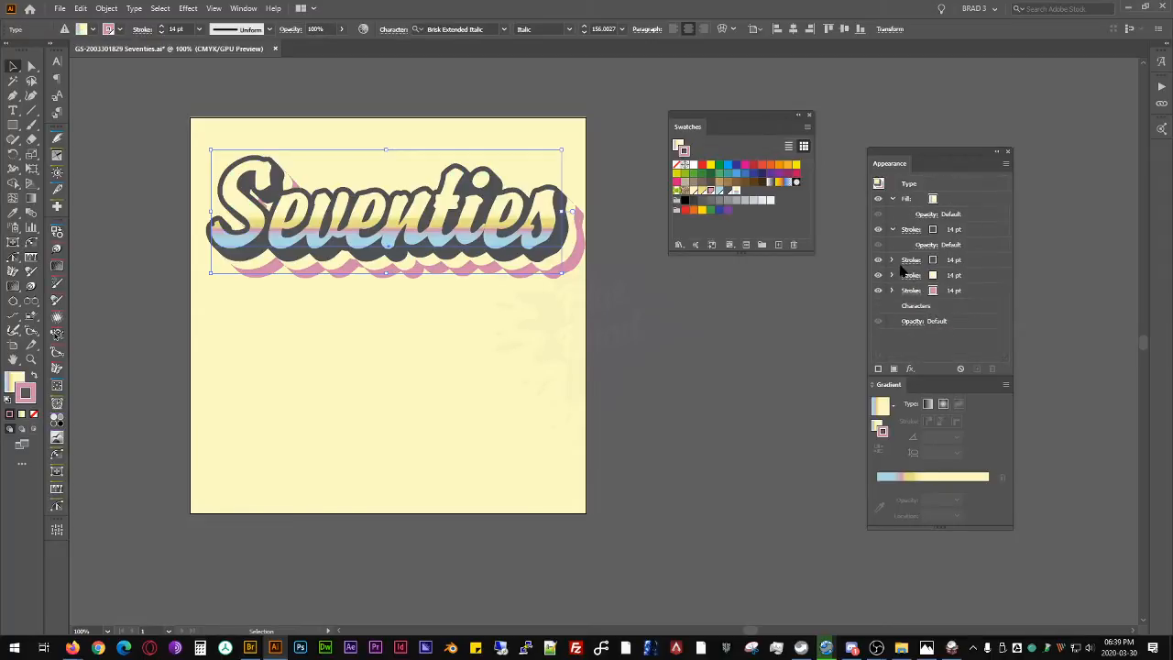
pyautogui.click(988, 291)
pyautogui.click(977, 368)
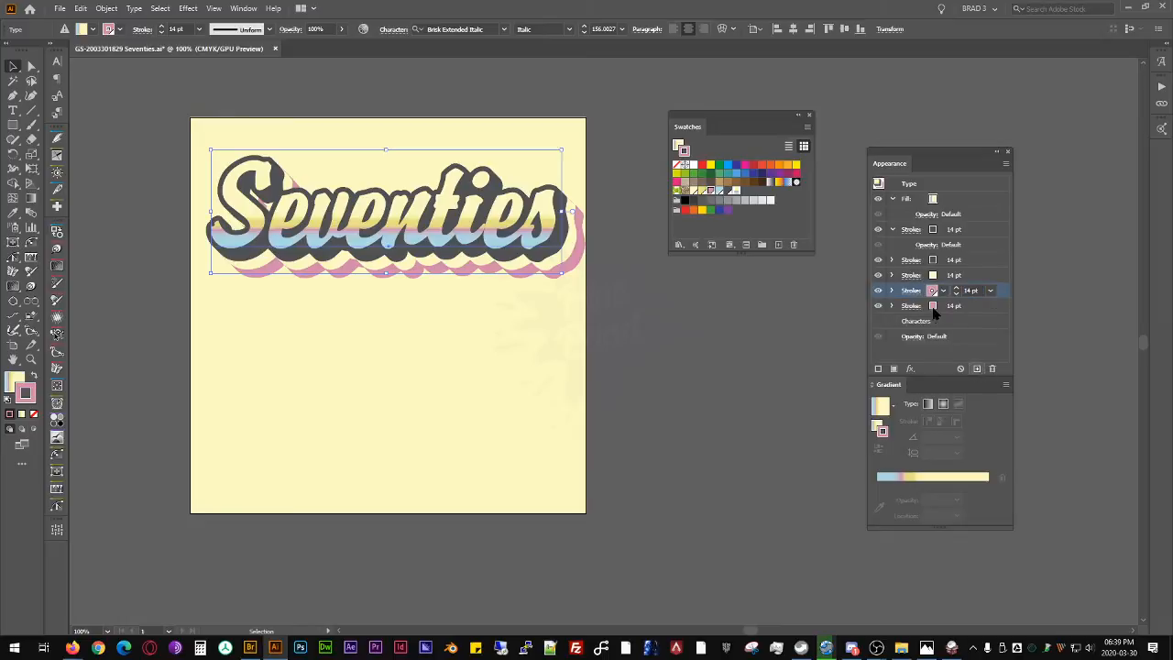
pyautogui.click(933, 308)
pyautogui.click(933, 307)
pyautogui.click(870, 351)
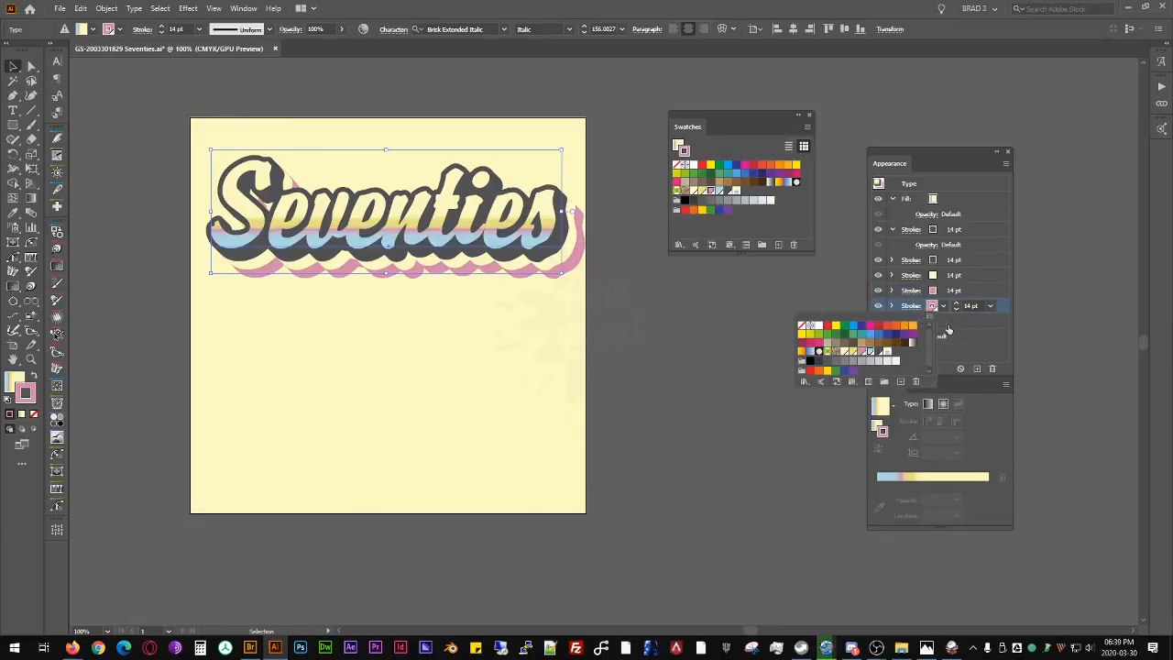
pyautogui.click(1003, 309)
# Step: Duplicate one Transform effect within the light blue stroke to offset it beyond the pink one
pyautogui.click(892, 307)
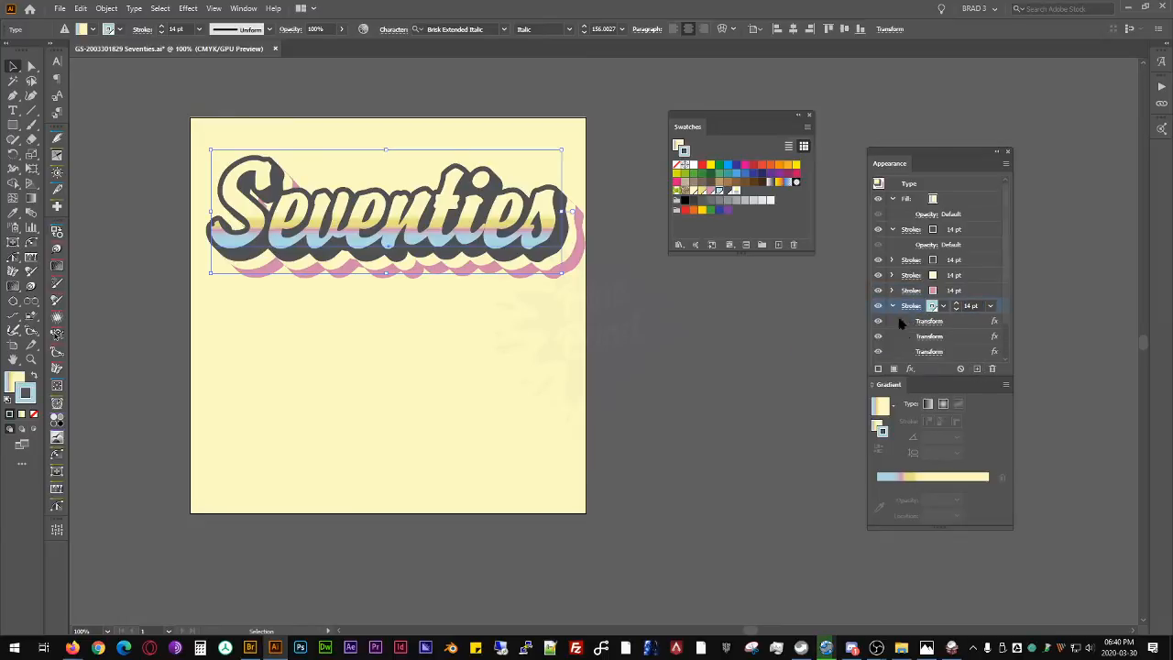
pyautogui.click(953, 328)
pyautogui.click(977, 368)
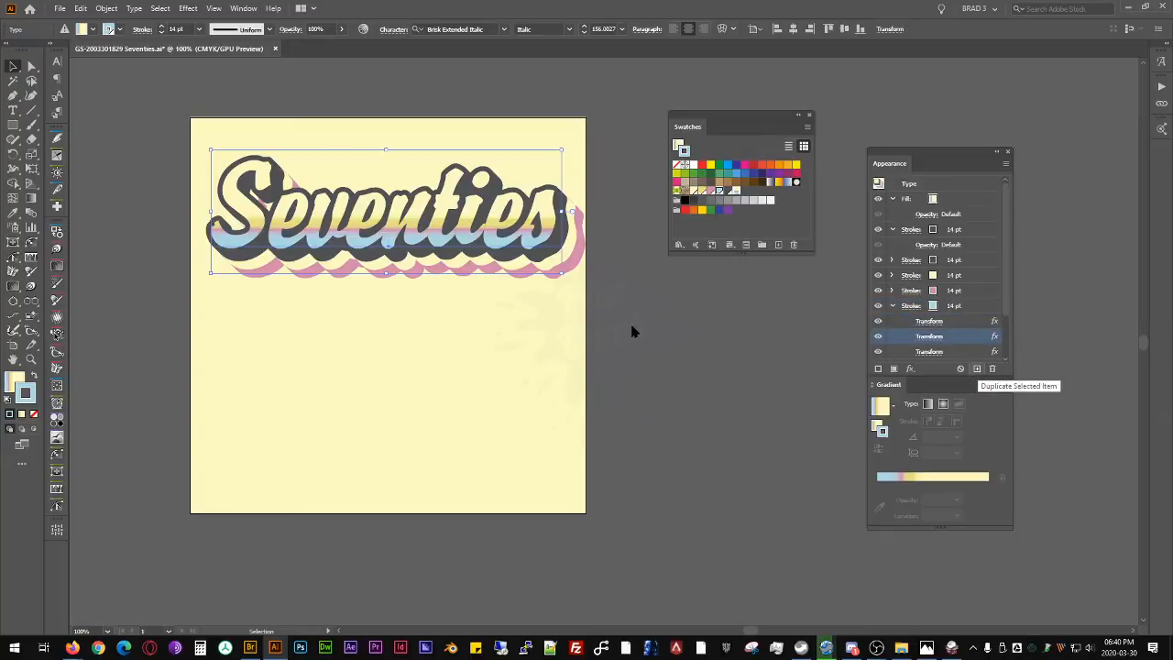
pyautogui.click(635, 327)
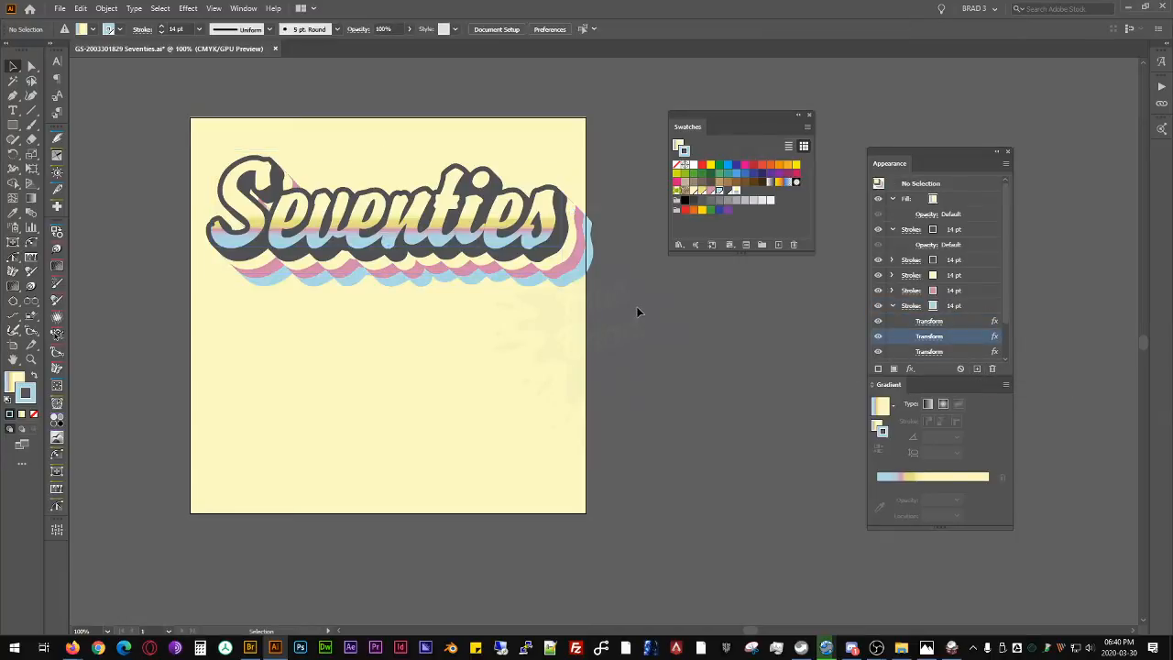
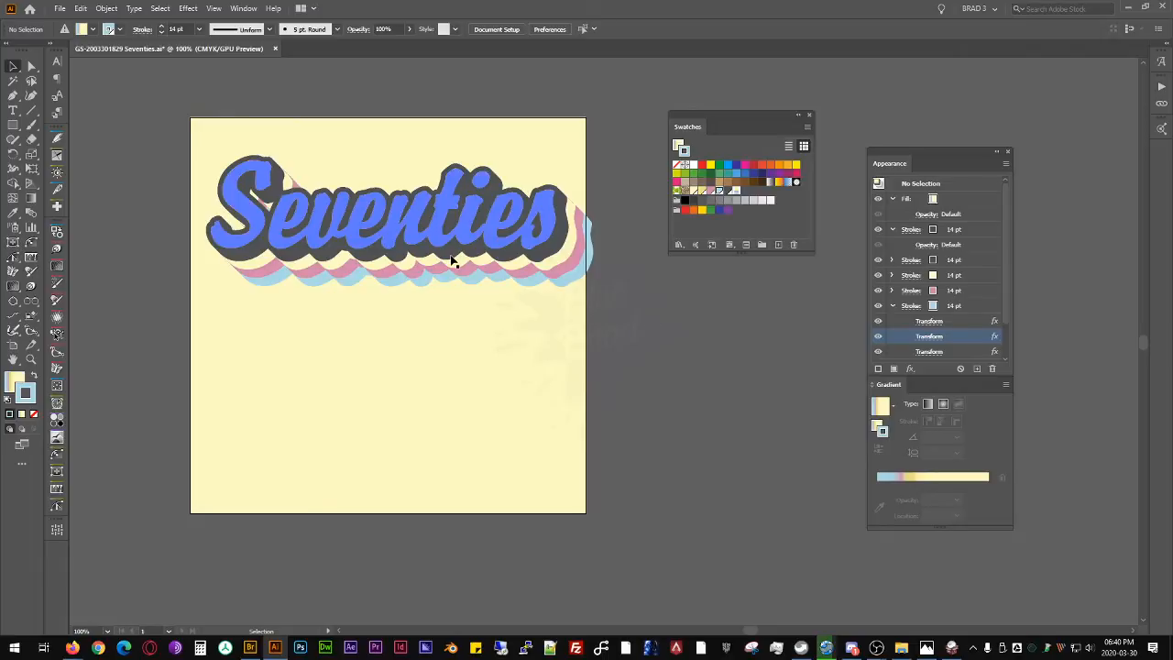
# Step: Change the artboard text from "Seventies" to "Seventy's" by replacing the letters "ie" with "y'"
pyautogui.click(465, 231)
pyautogui.doubleClick(487, 222)
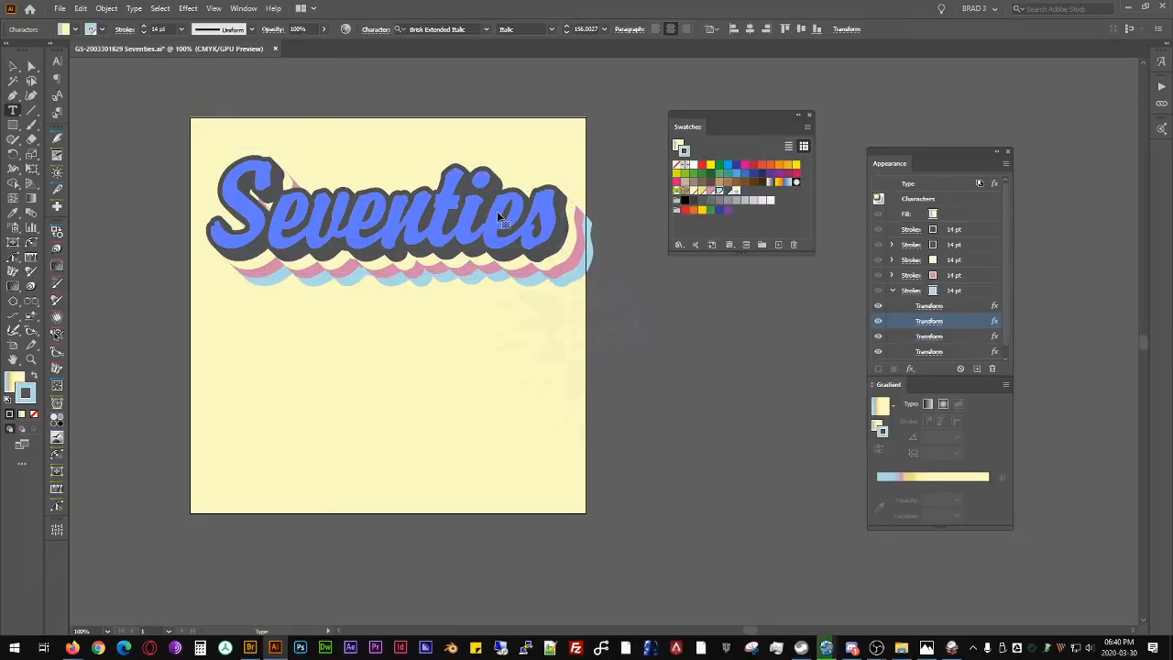
pyautogui.click(553, 209)
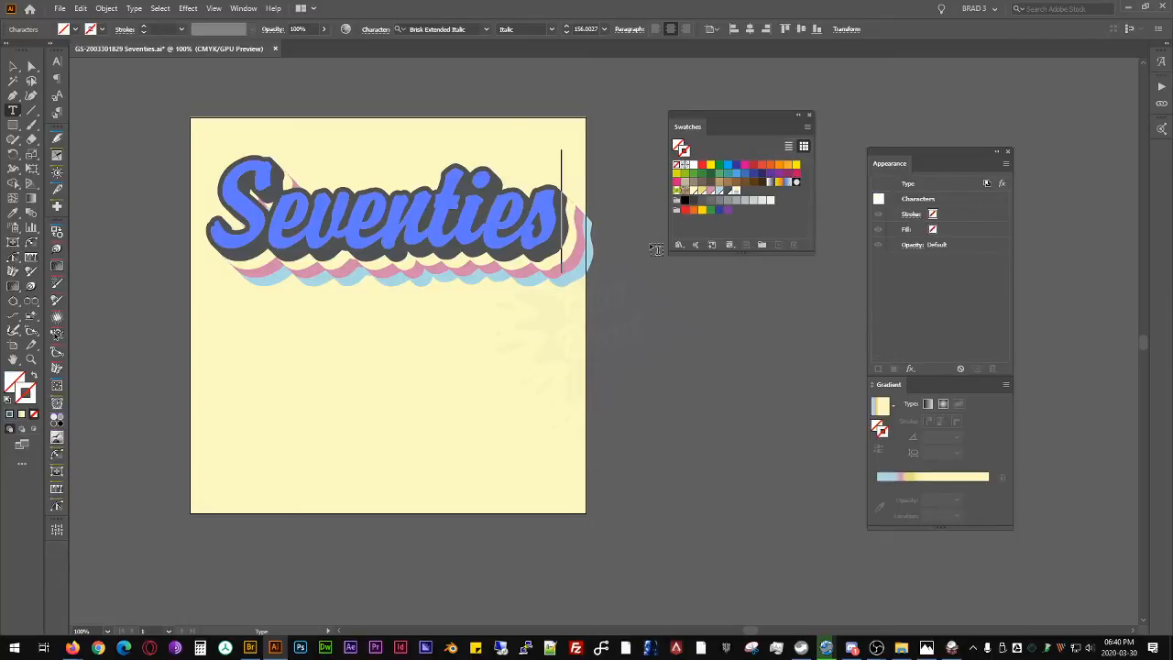
pyautogui.press('Left')
pyautogui.hotkey('shift', 'Left')
pyautogui.hotkey('shift', 'Left')
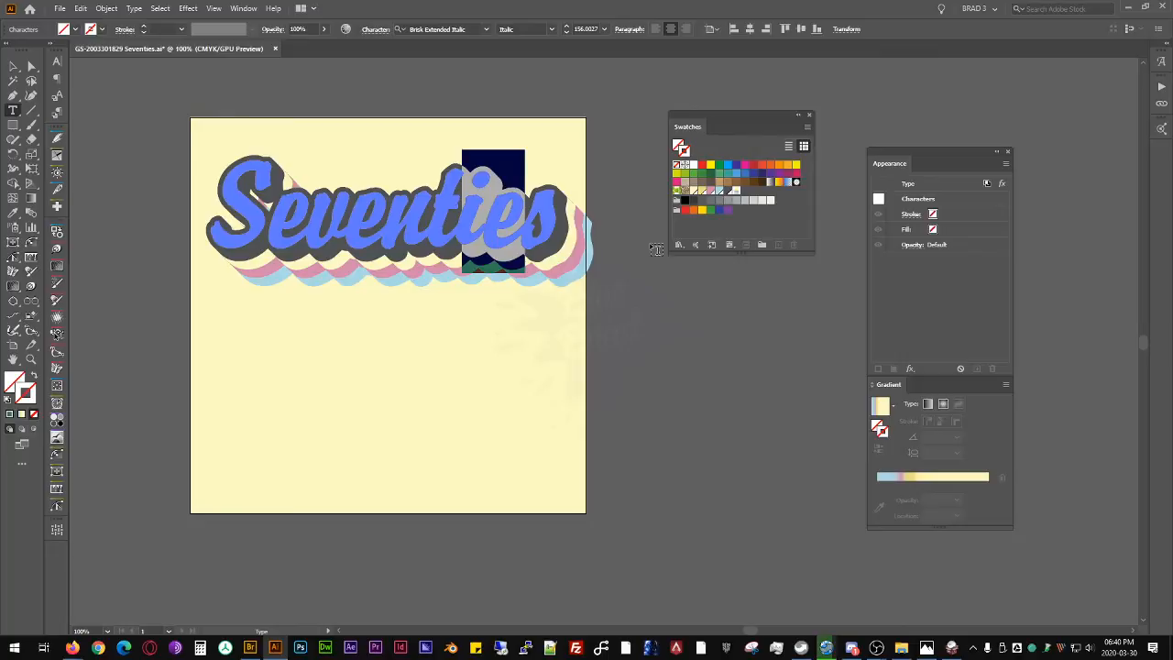
pyautogui.write('y')
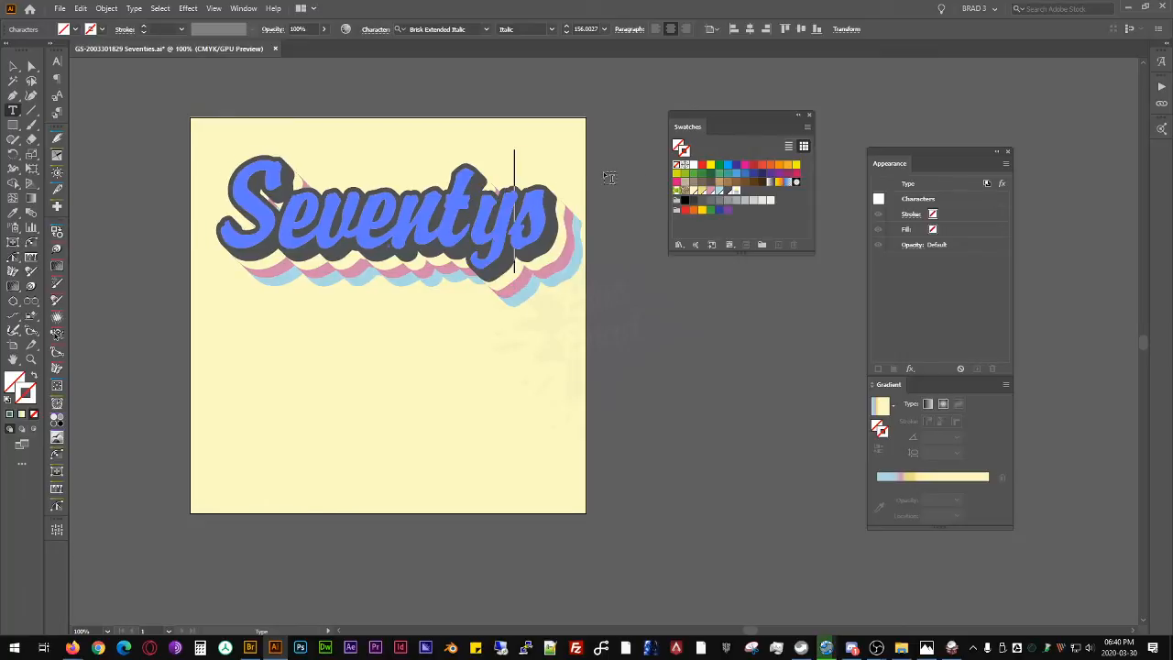
pyautogui.write("'")
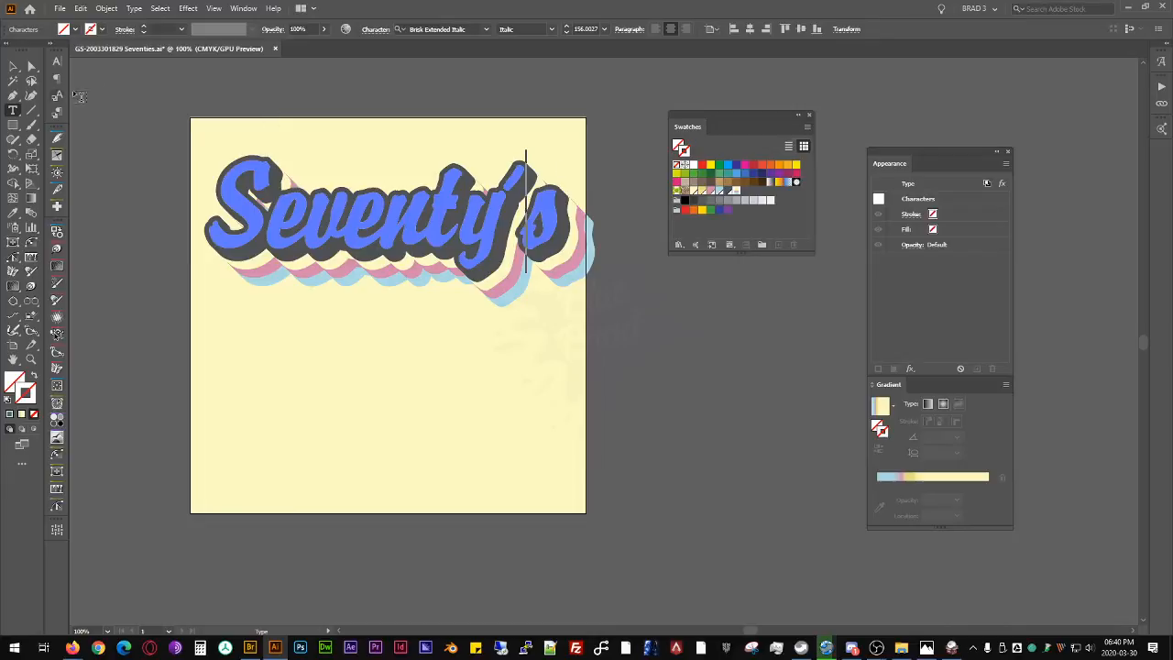
pyautogui.click(13, 66)
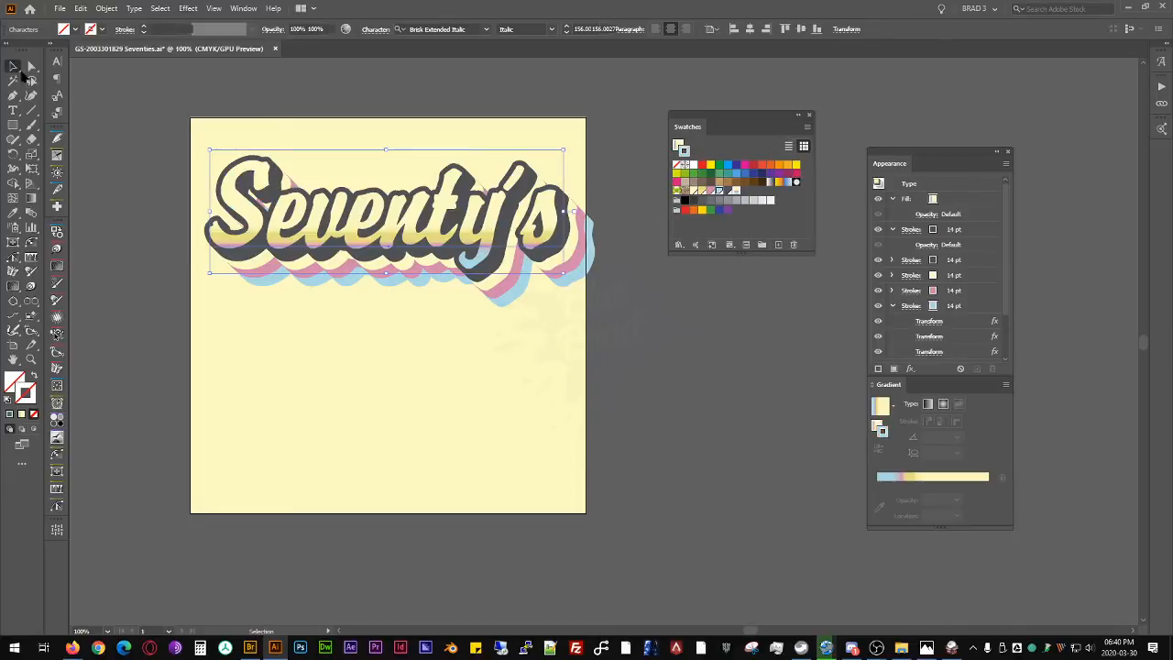
pyautogui.click(644, 326)
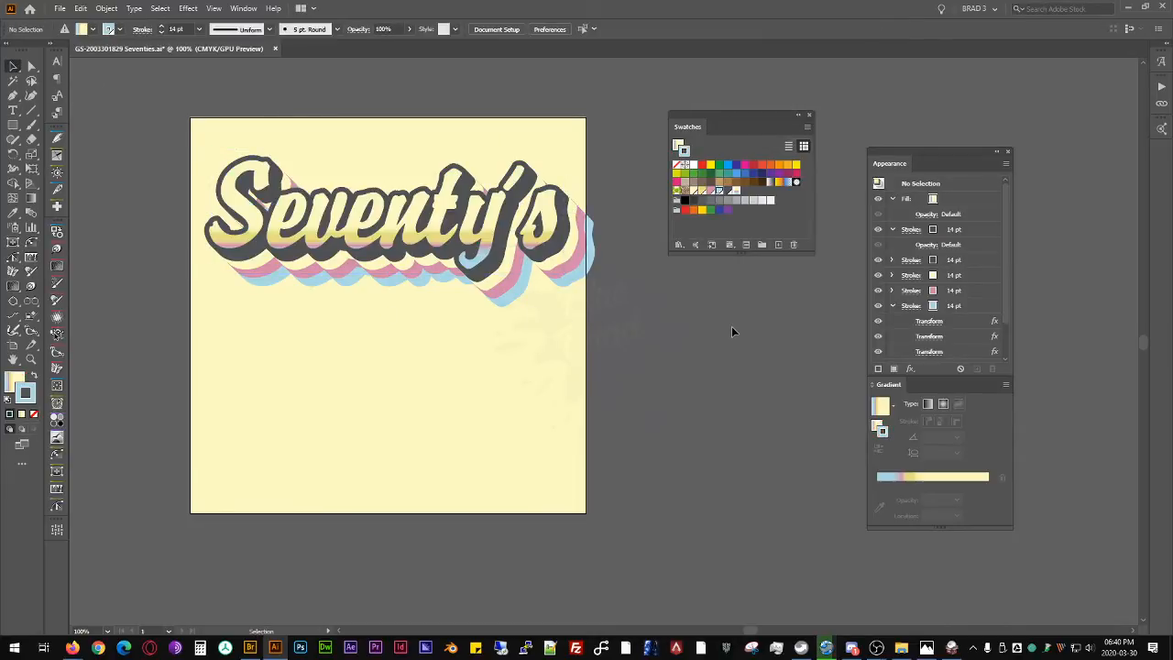
# Step: Scale the Seventy's text down proportionally to a font size of about 147 pt
pyautogui.hotkey('ctrl', 'a')
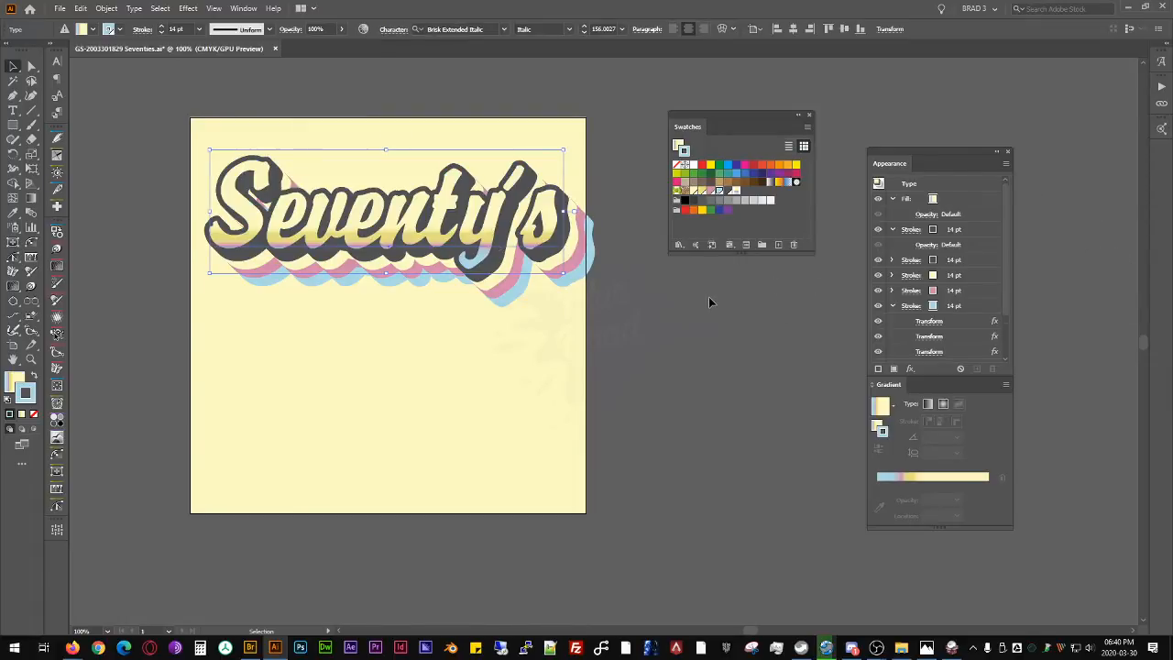
pyautogui.moveTo(563, 216); pyautogui.dragTo(545, 216)
pyautogui.click(650, 278)
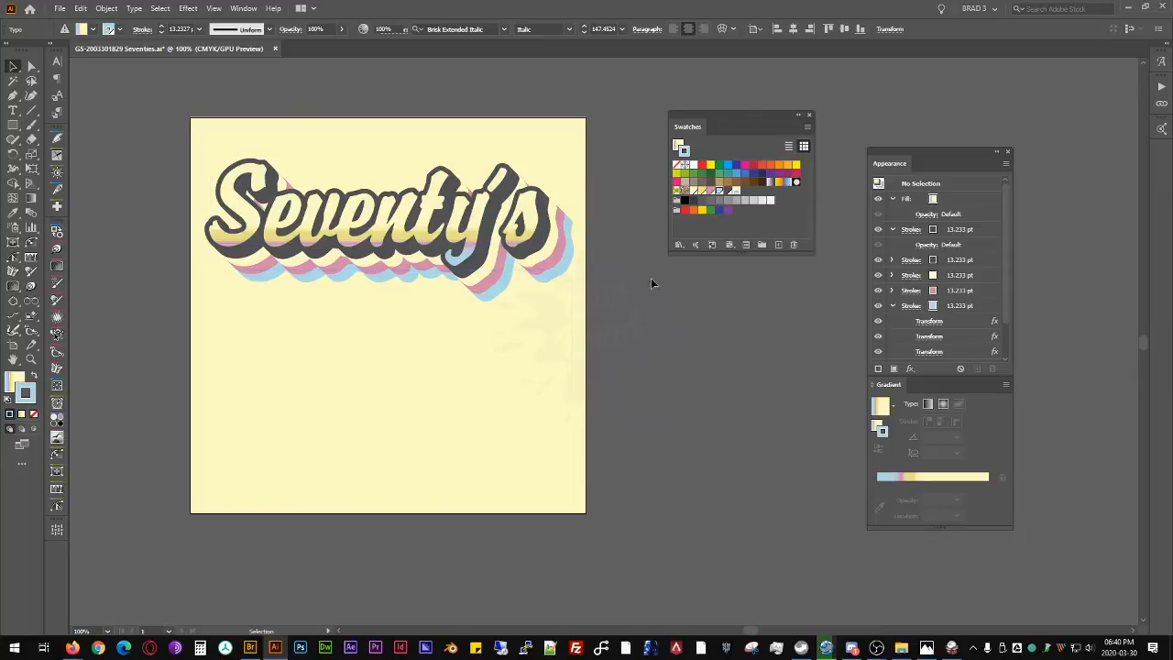
# Step: Set the lower dark stroke's Transform effect to 3 copies with horizontal and vertical moves of 0.0275 in
pyautogui.click(503, 238)
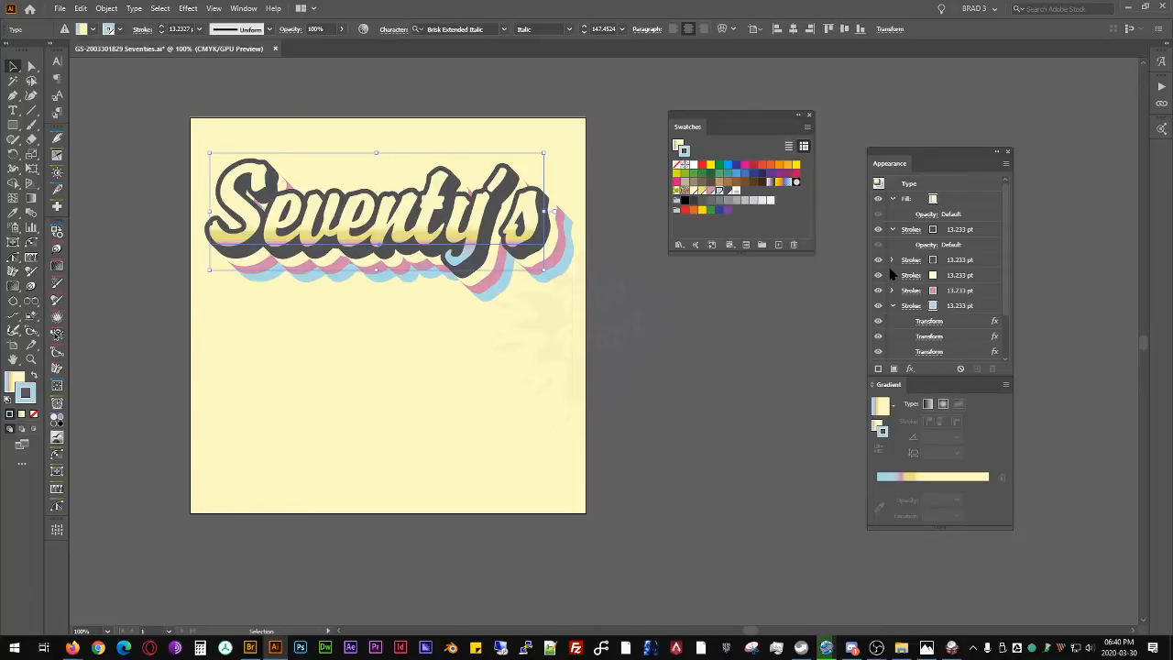
pyautogui.click(892, 260)
pyautogui.click(957, 278)
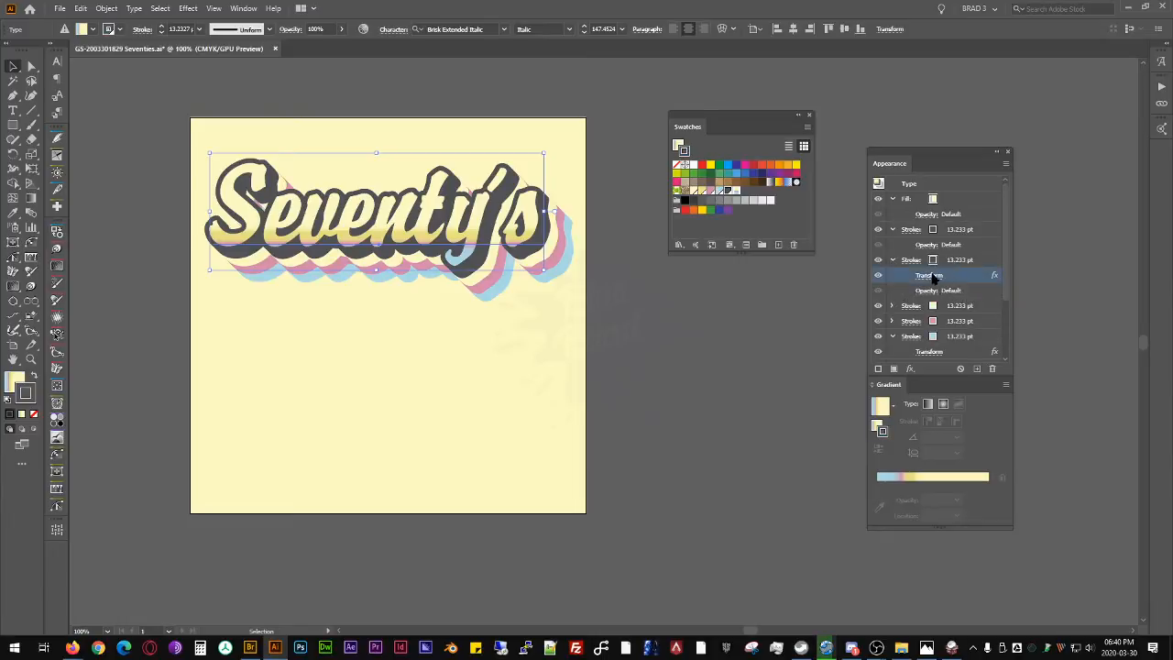
pyautogui.click(931, 275)
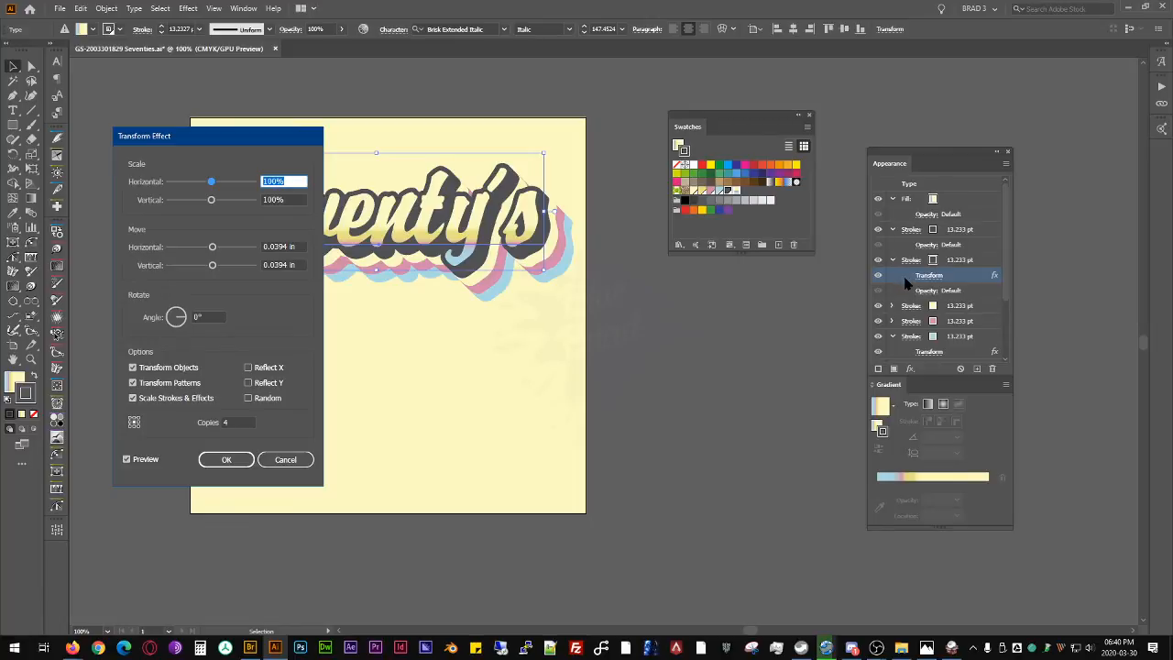
pyautogui.doubleClick(225, 423)
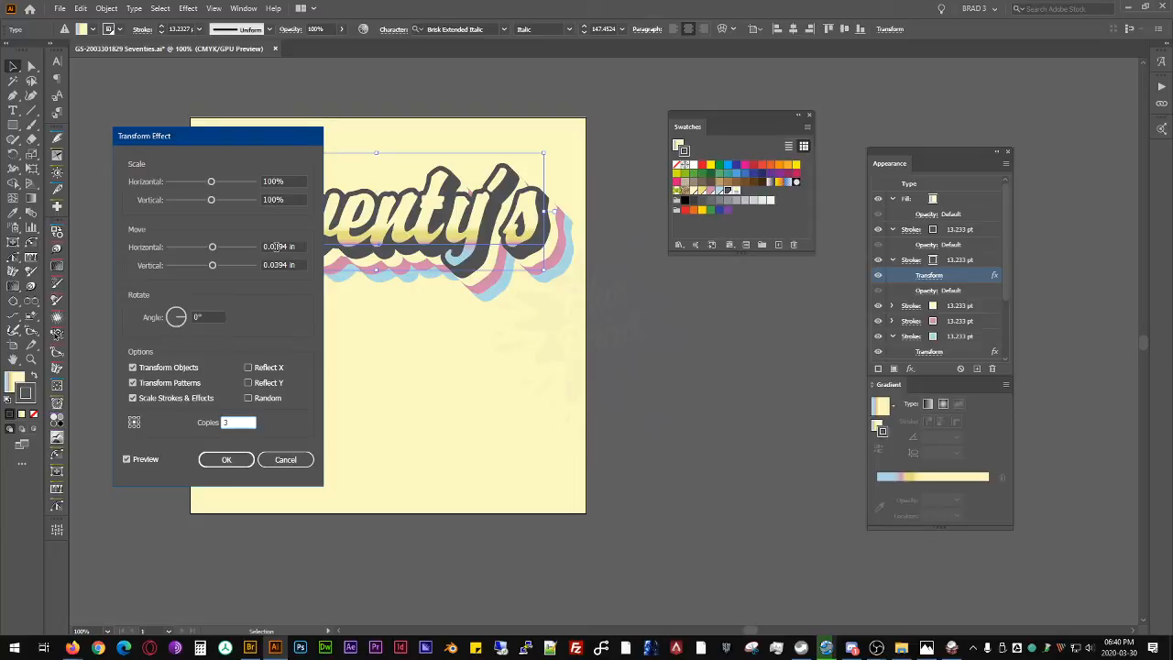
pyautogui.click(277, 246)
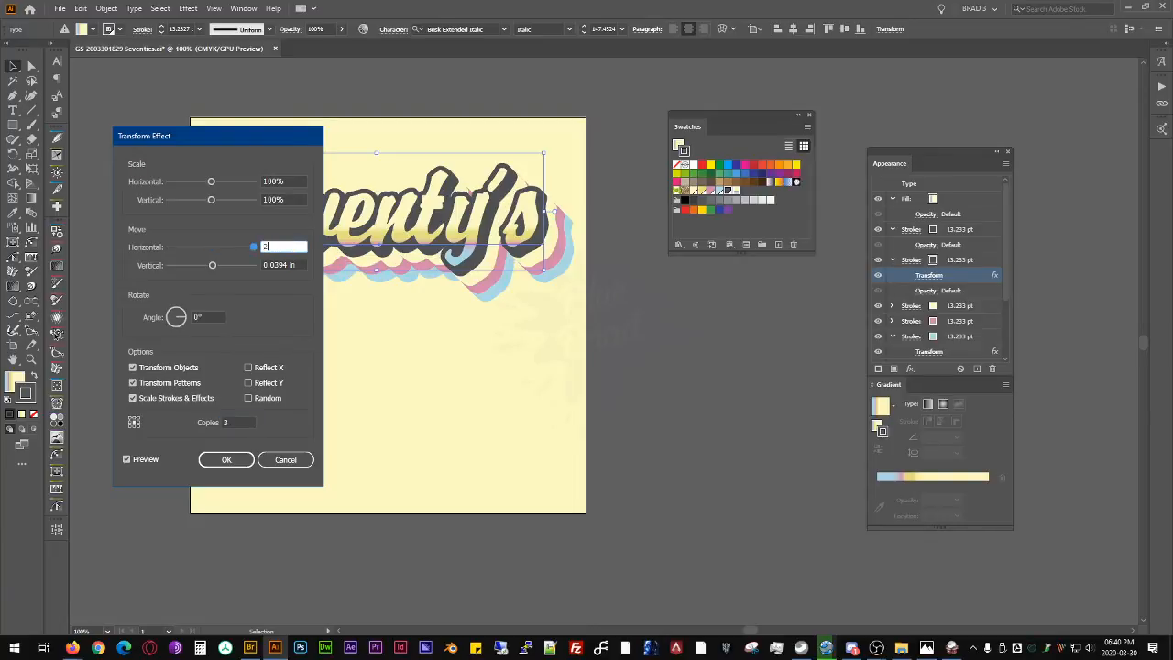
pyautogui.write('2pt')
pyautogui.press('Tab')
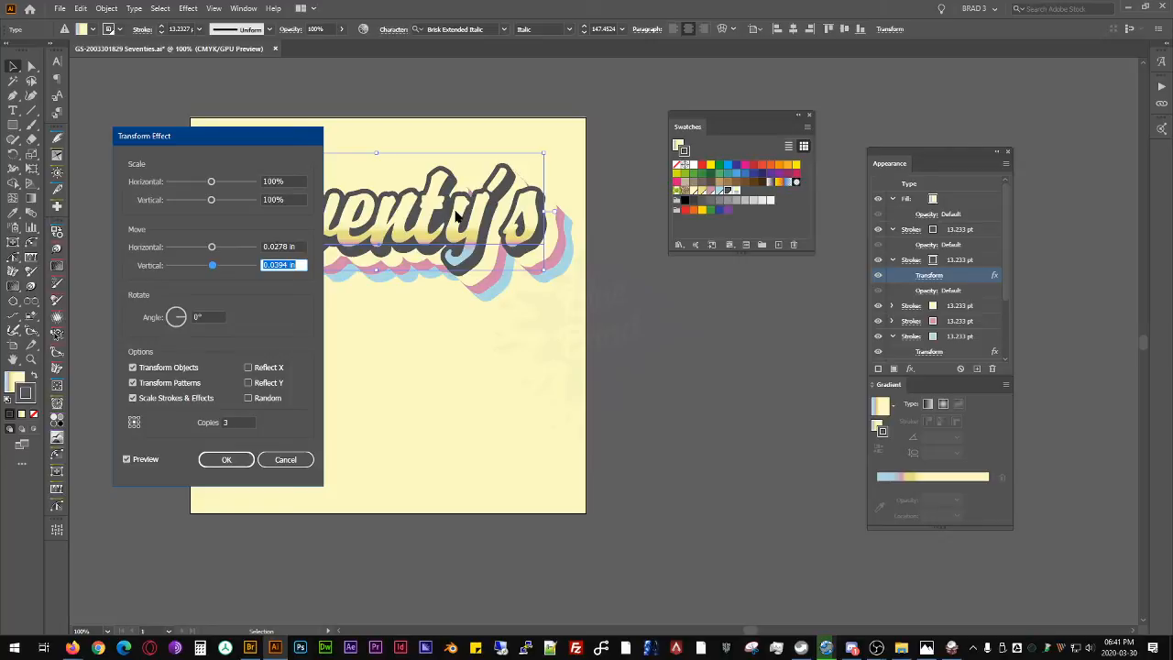
pyautogui.press('BackSpace')
pyautogui.write('.0275')
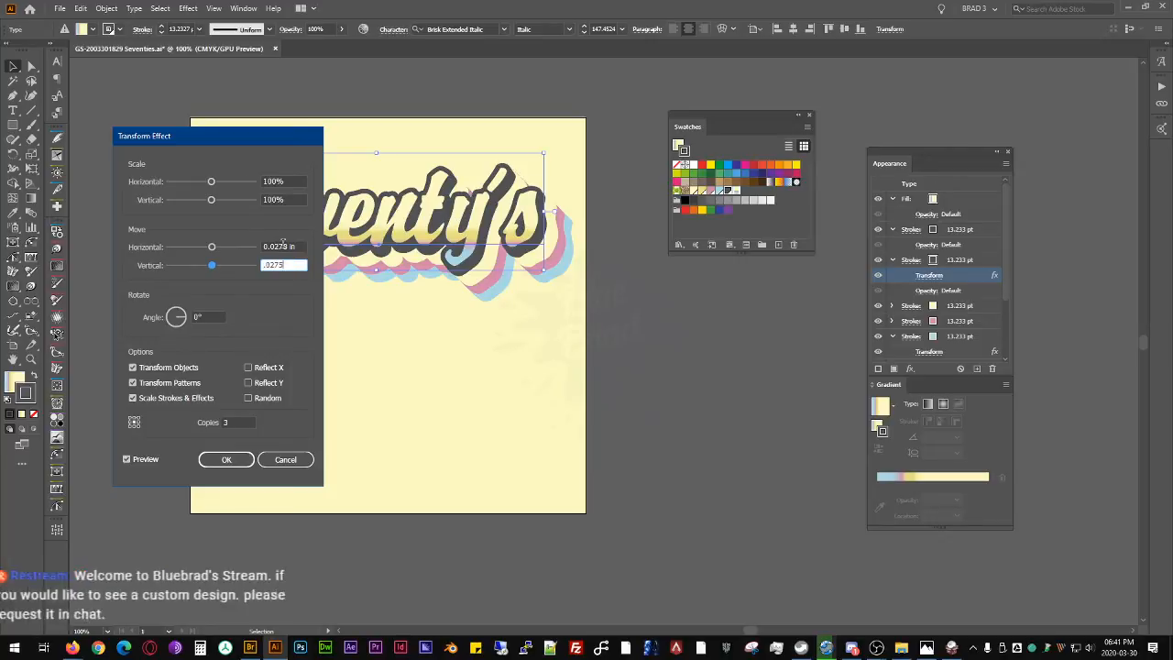
pyautogui.click(284, 246)
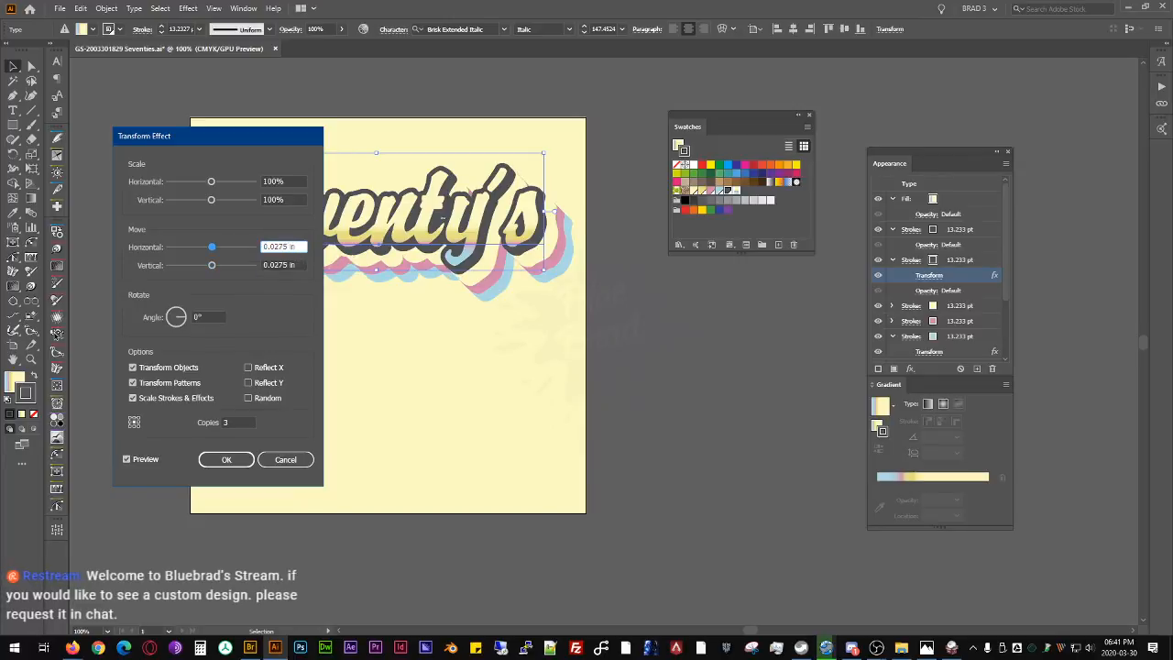
pyautogui.press('Return')
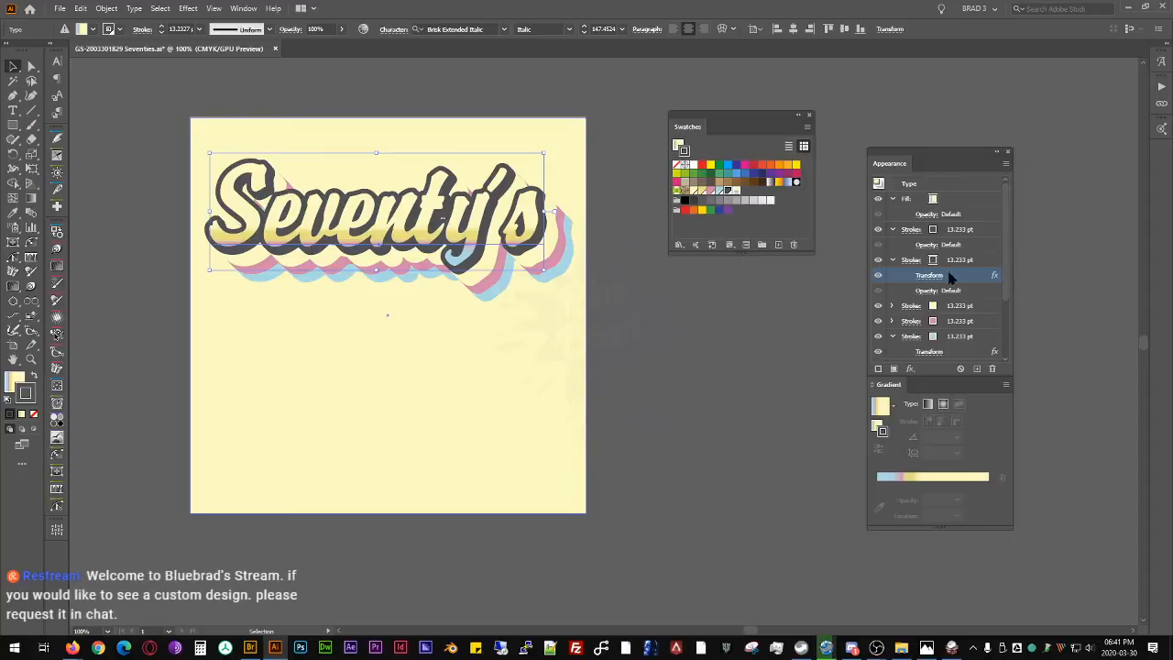
# Step: Replace the cream stroke's two Transform effects with two copies of the dark stroke's Transform effect
pyautogui.click(892, 306)
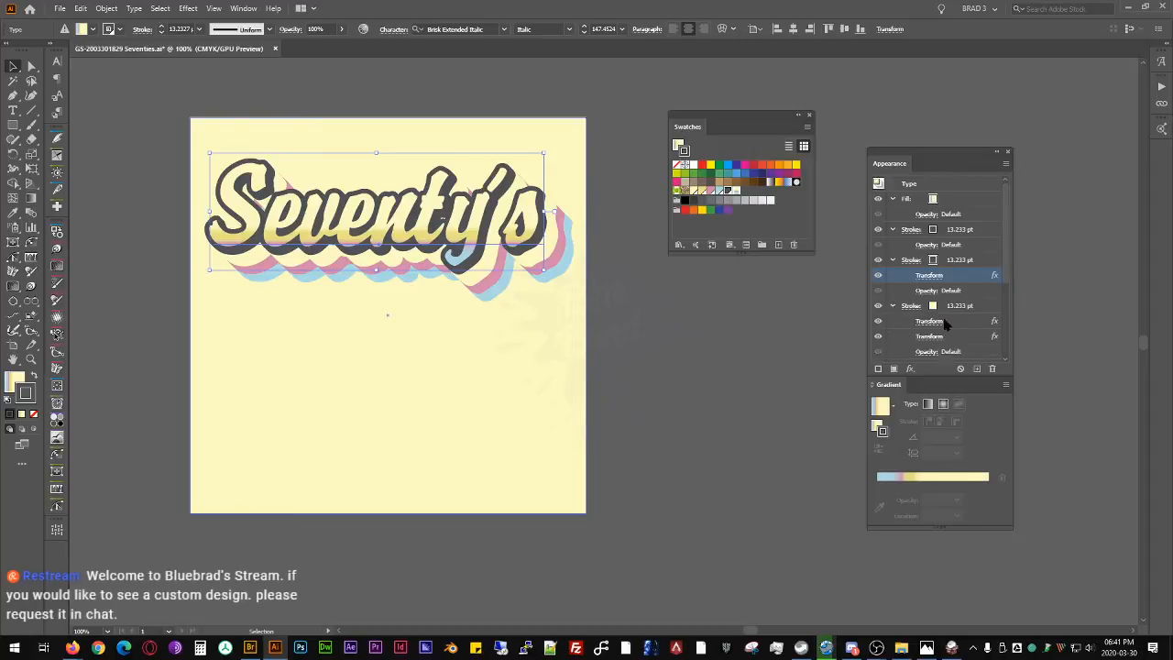
pyautogui.scroll(-2, 969, 268)
pyautogui.click(956, 248)
pyautogui.keyDown('shift'); pyautogui.click(965, 264); pyautogui.keyUp('shift')
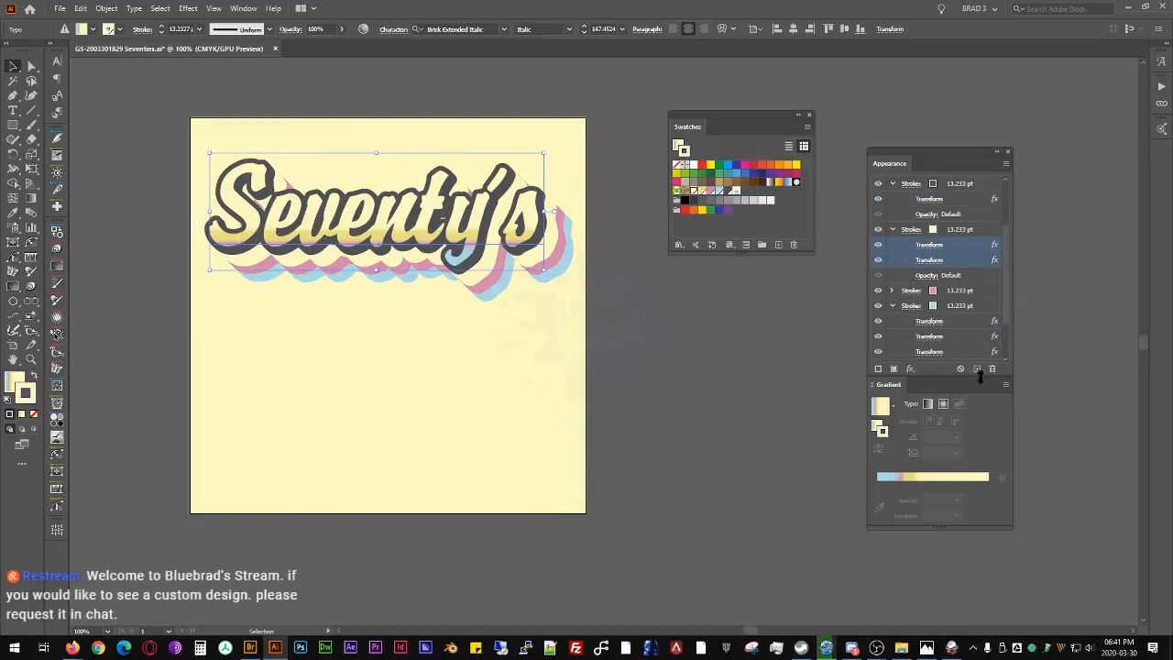
pyautogui.click(991, 368)
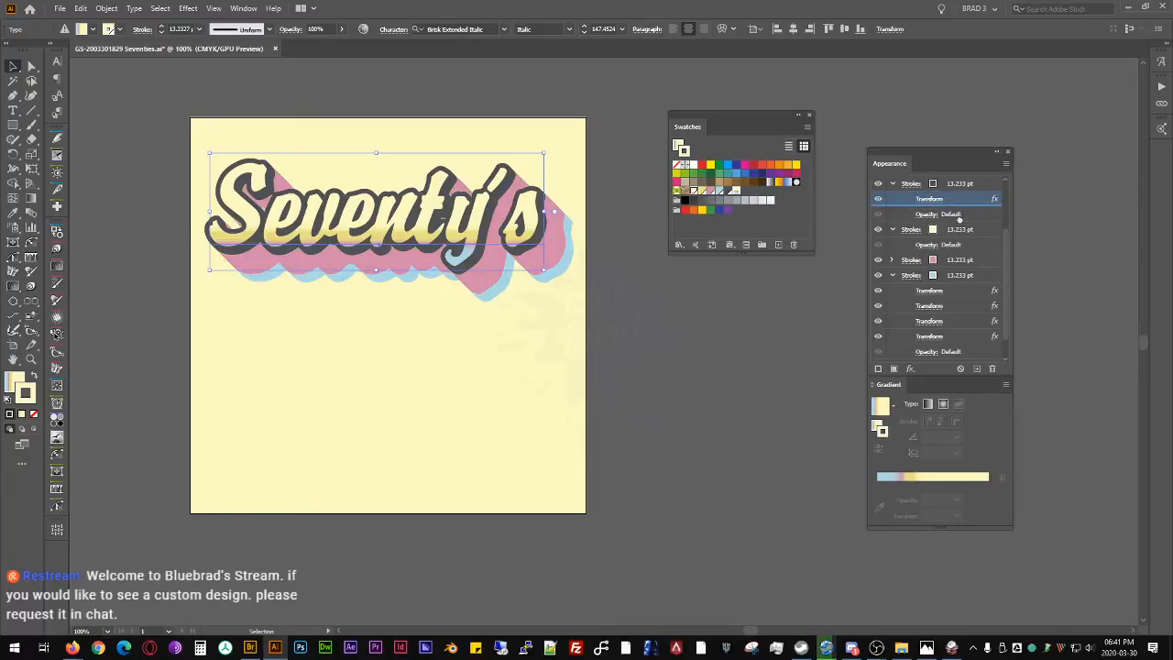
pyautogui.click(959, 229)
pyautogui.moveTo(961, 230)
pyautogui.mouseDown()
pyautogui.moveTo(961, 248)
pyautogui.moveTo(970, 236)
pyautogui.mouseUp()
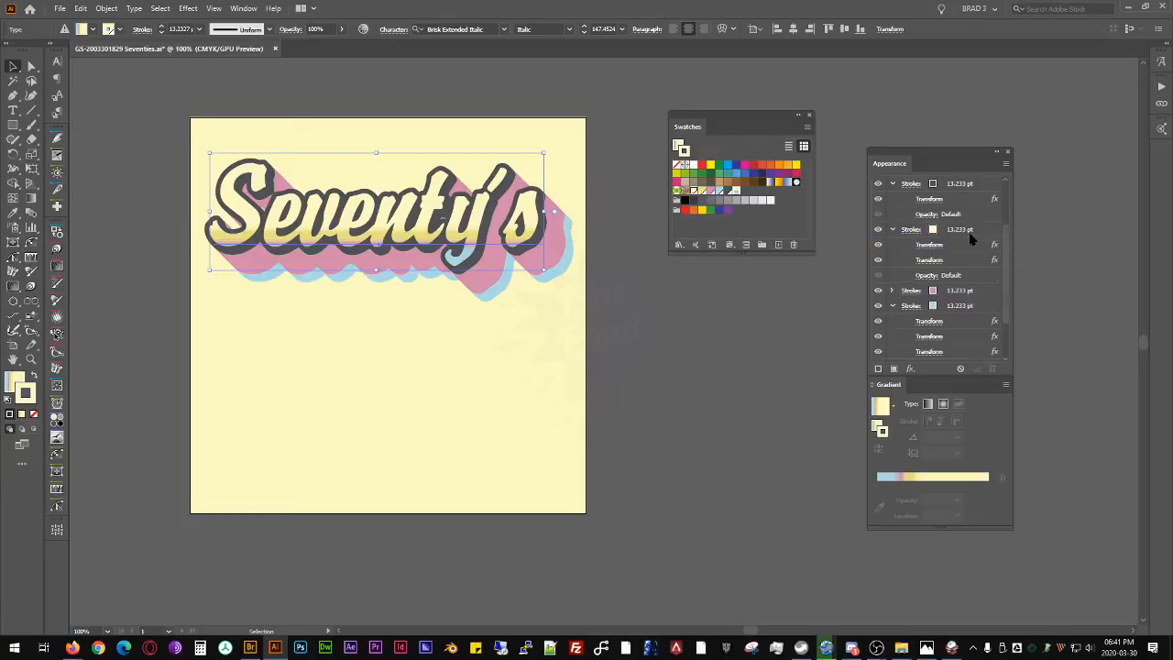
pyautogui.click(639, 332)
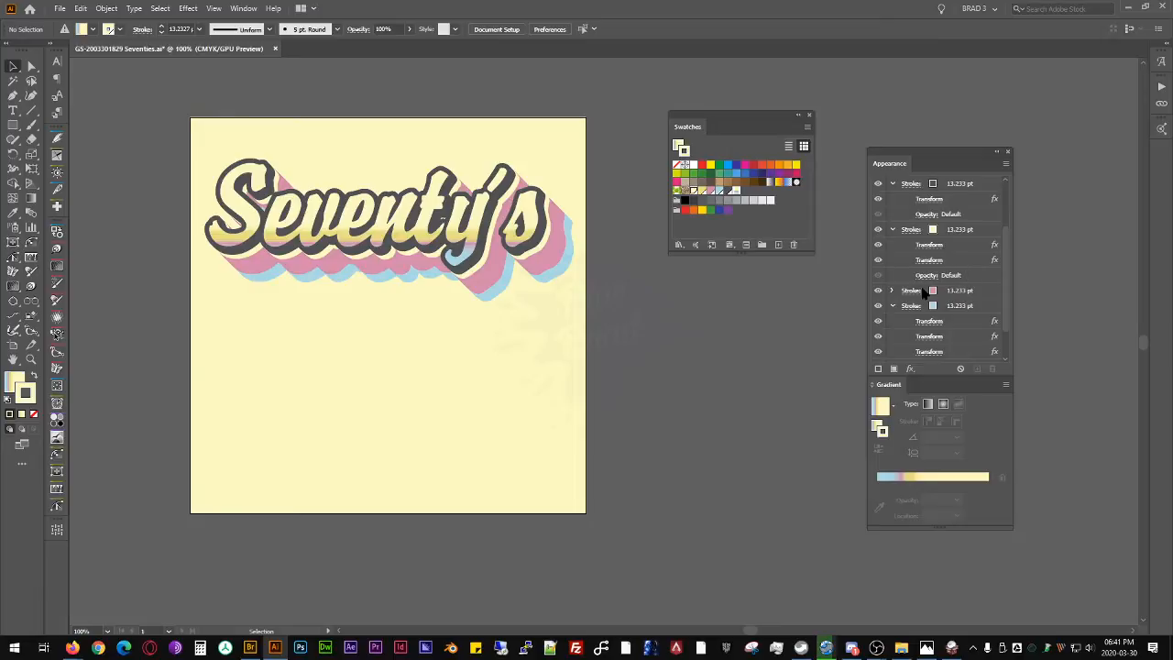
# Step: Replace the pink stroke's three Transform effects with three copies of the dark stroke's Transform effect
pyautogui.click(891, 289)
pyautogui.click(961, 307)
pyautogui.keyDown('shift'); pyautogui.click(961, 336); pyautogui.keyUp('shift')
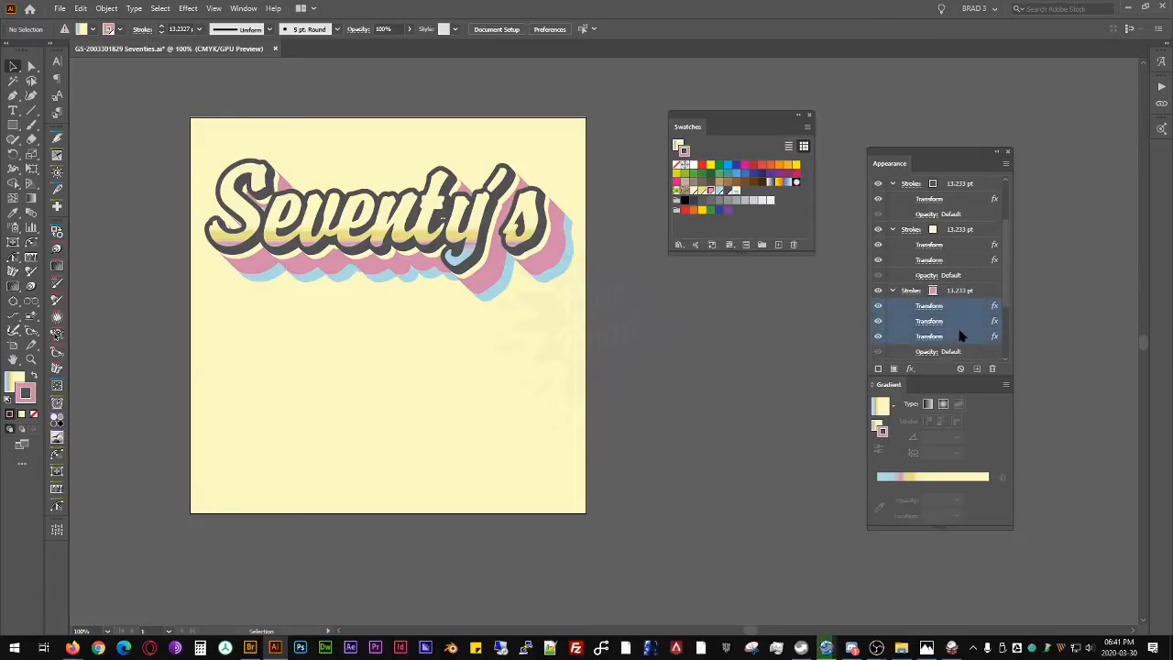
pyautogui.click(992, 368)
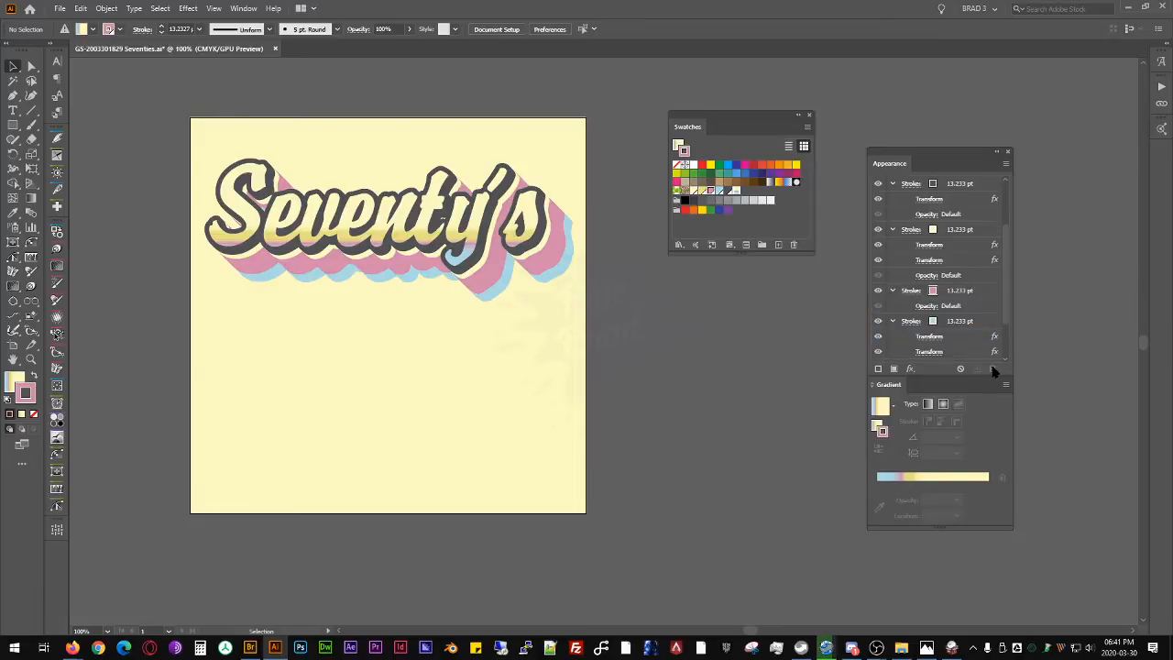
pyautogui.click(971, 290)
pyautogui.moveTo(970, 290)
pyautogui.mouseDown()
pyautogui.moveTo(969, 312)
pyautogui.moveTo(966, 294)
pyautogui.mouseUp()
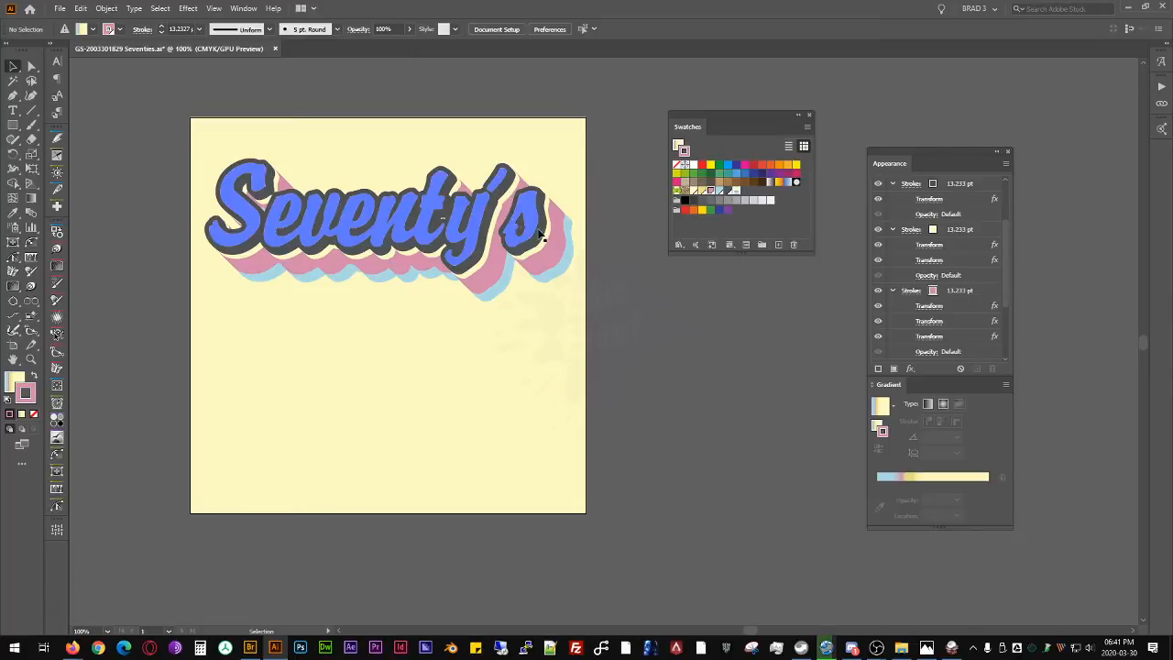
# Step: Replace the pink stroke's Transform effects on the Seventy's text with three copies of the cream stroke's Transform effect
pyautogui.click(512, 219)
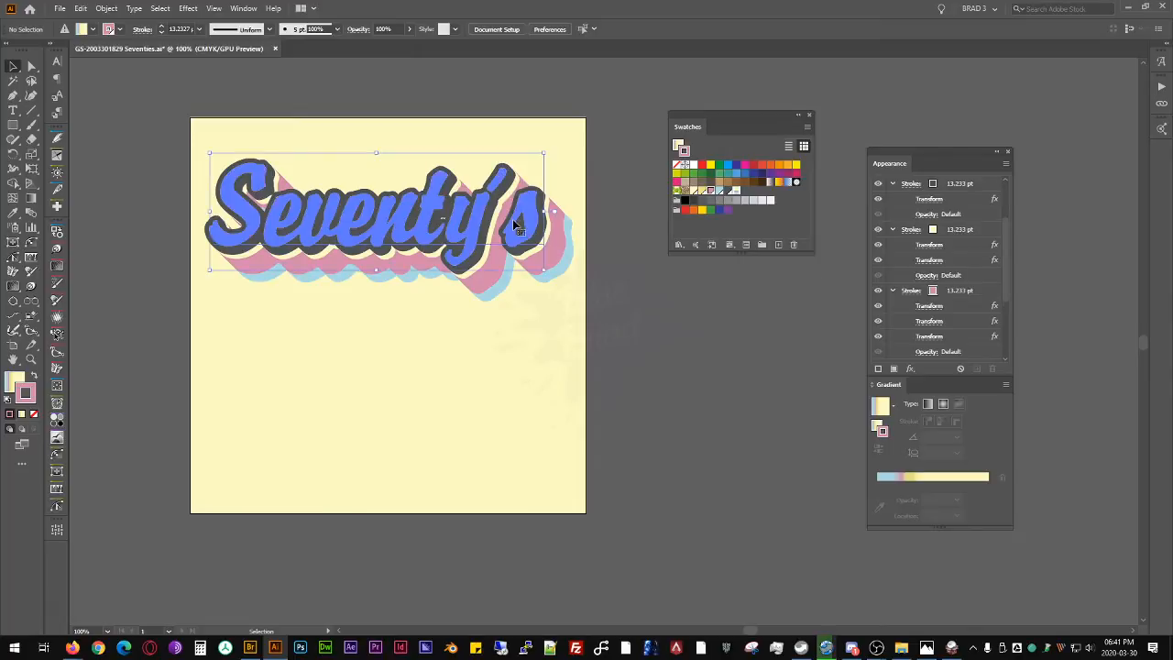
pyautogui.click(965, 317)
pyautogui.keyDown('shift'); pyautogui.click(966, 335); pyautogui.keyUp('shift')
pyautogui.click(991, 368)
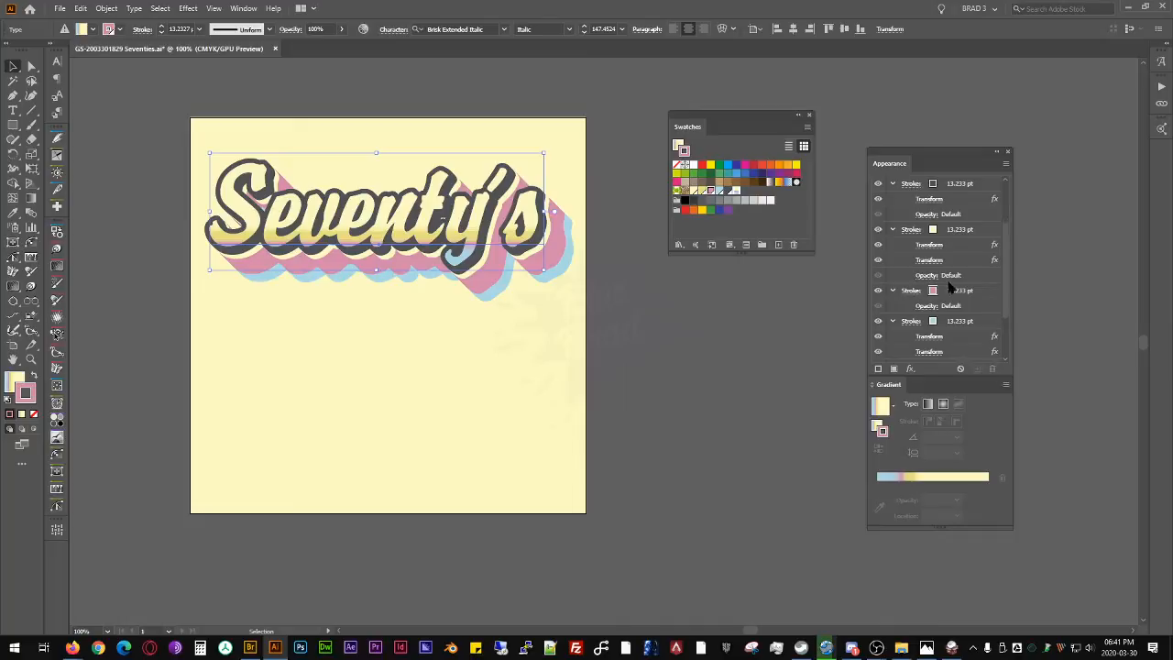
pyautogui.click(954, 257)
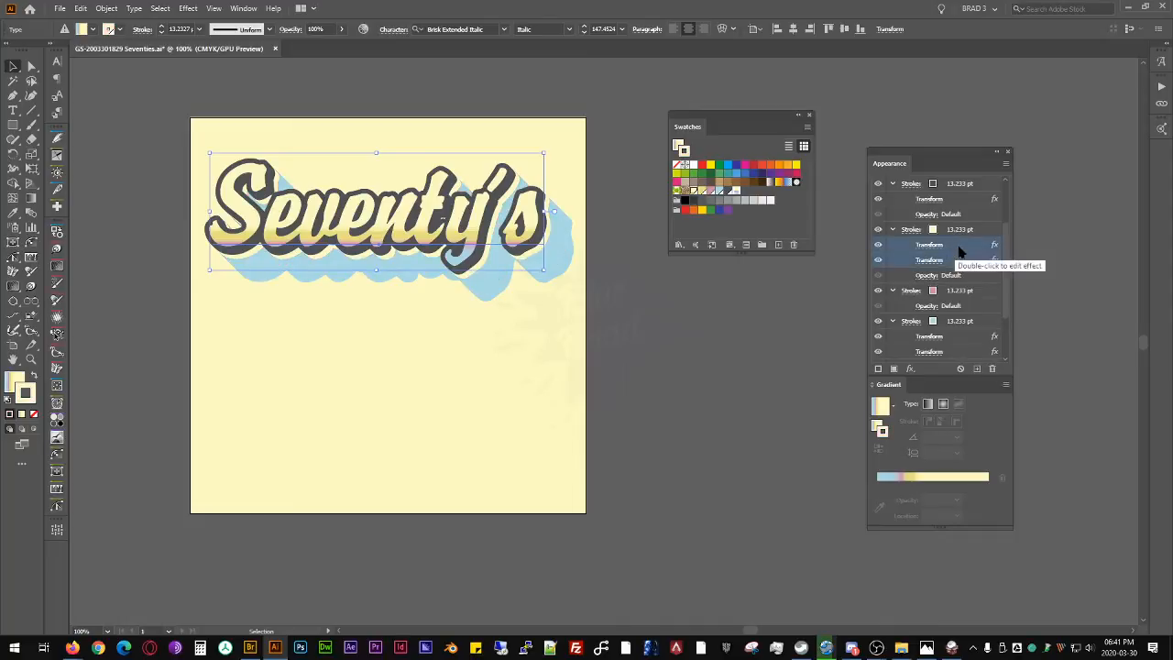
pyautogui.moveTo(955, 260)
pyautogui.mouseDown()
pyautogui.moveTo(963, 293)
pyautogui.moveTo(950, 305)
pyautogui.moveTo(963, 291)
pyautogui.mouseUp()
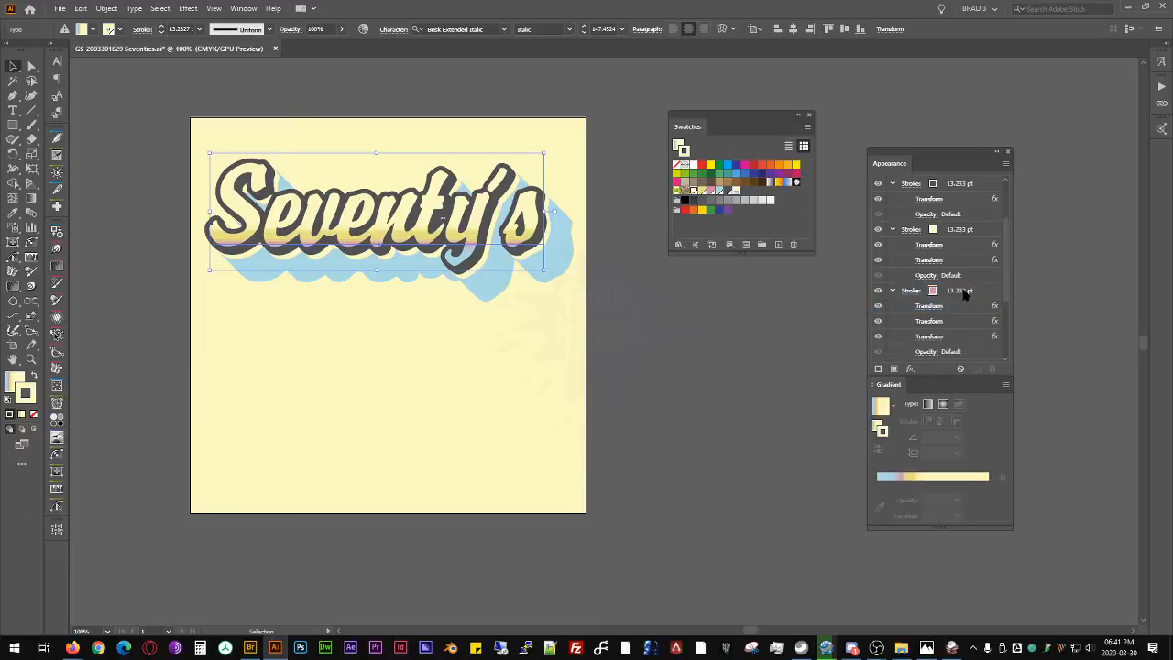
pyautogui.click(705, 322)
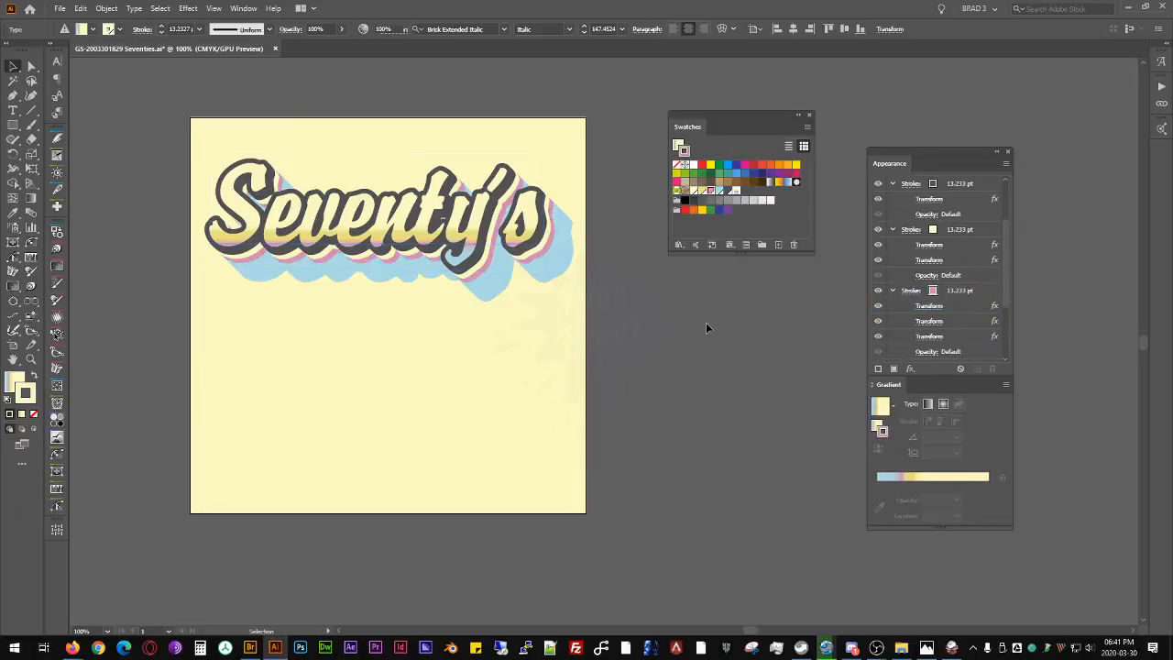
# Step: Replace the light blue stroke's four Transform effects with copies of the pink stroke's Transform effects
pyautogui.click(449, 240)
pyautogui.scroll(-3, 966, 302)
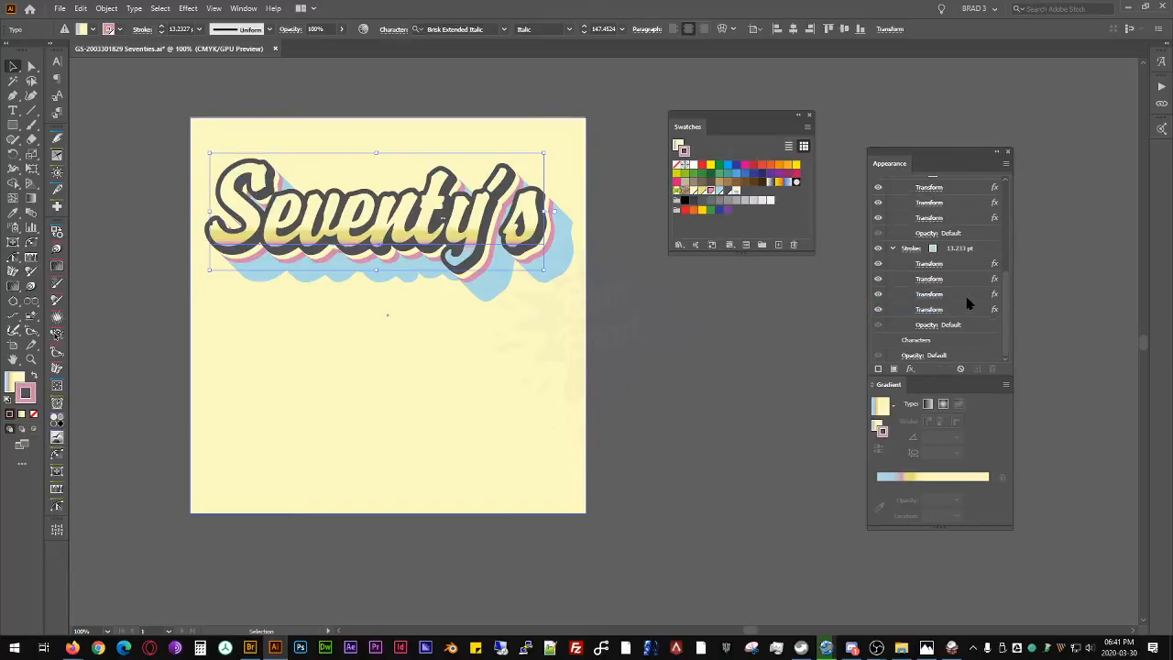
pyautogui.click(962, 266)
pyautogui.keyDown('shift'); pyautogui.click(964, 311); pyautogui.keyUp('shift')
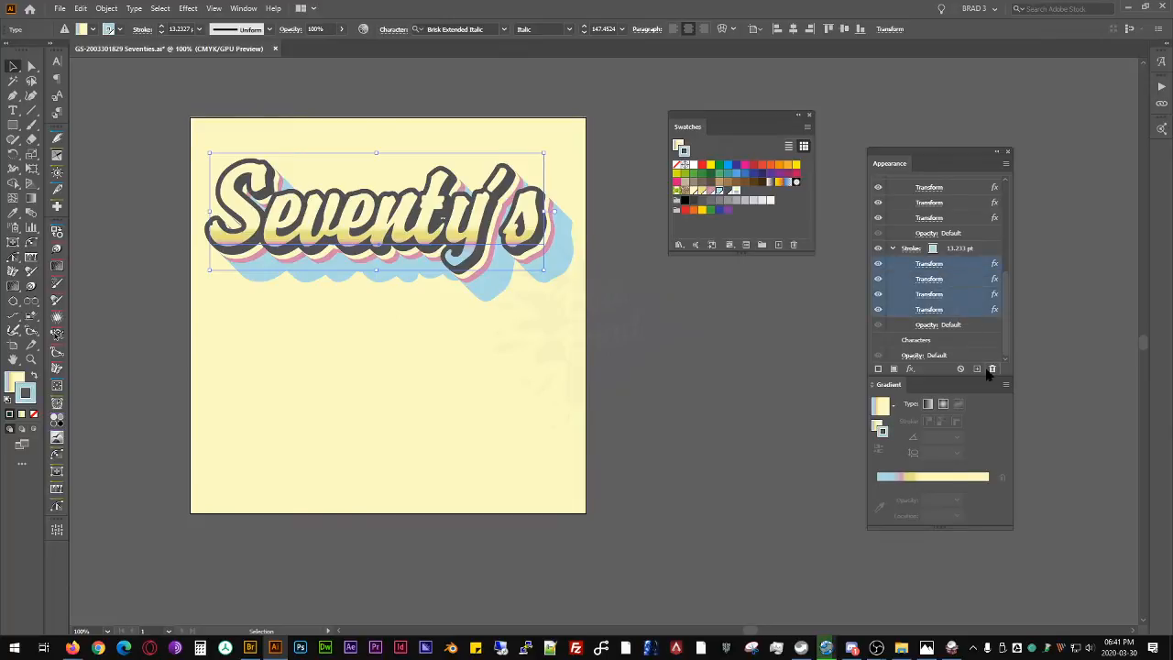
pyautogui.click(991, 370)
pyautogui.click(959, 279)
pyautogui.keyDown('shift'); pyautogui.click(952, 249); pyautogui.keyUp('shift')
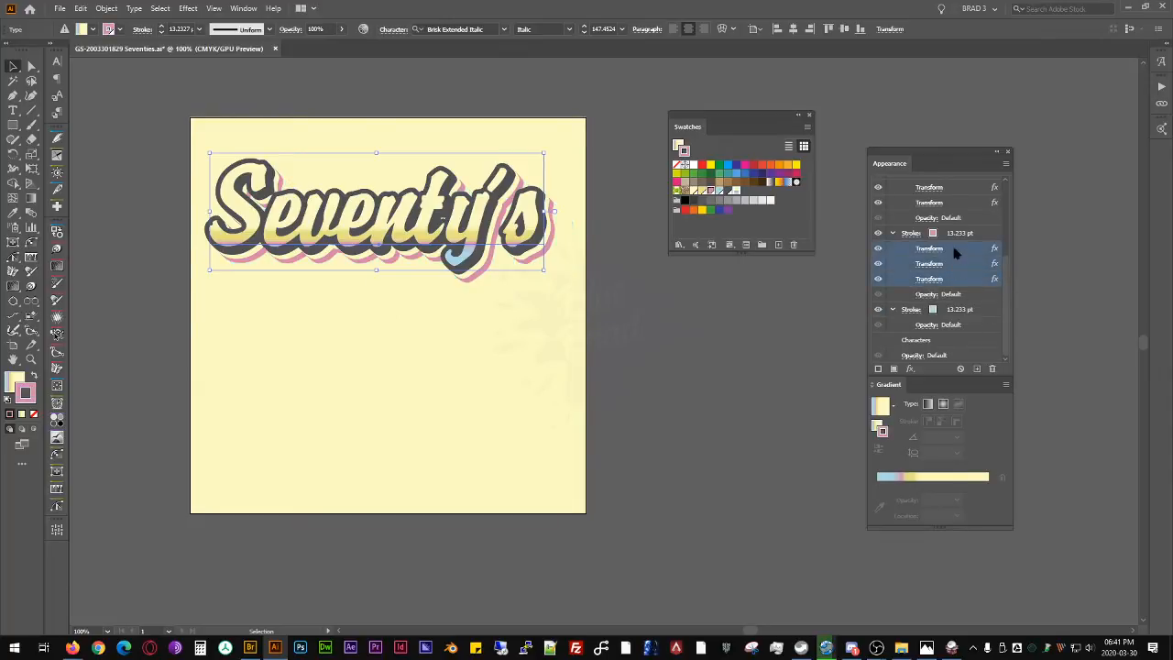
pyautogui.moveTo(956, 253)
pyautogui.mouseDown()
pyautogui.moveTo(960, 338)
pyautogui.moveTo(963, 321)
pyautogui.mouseUp()
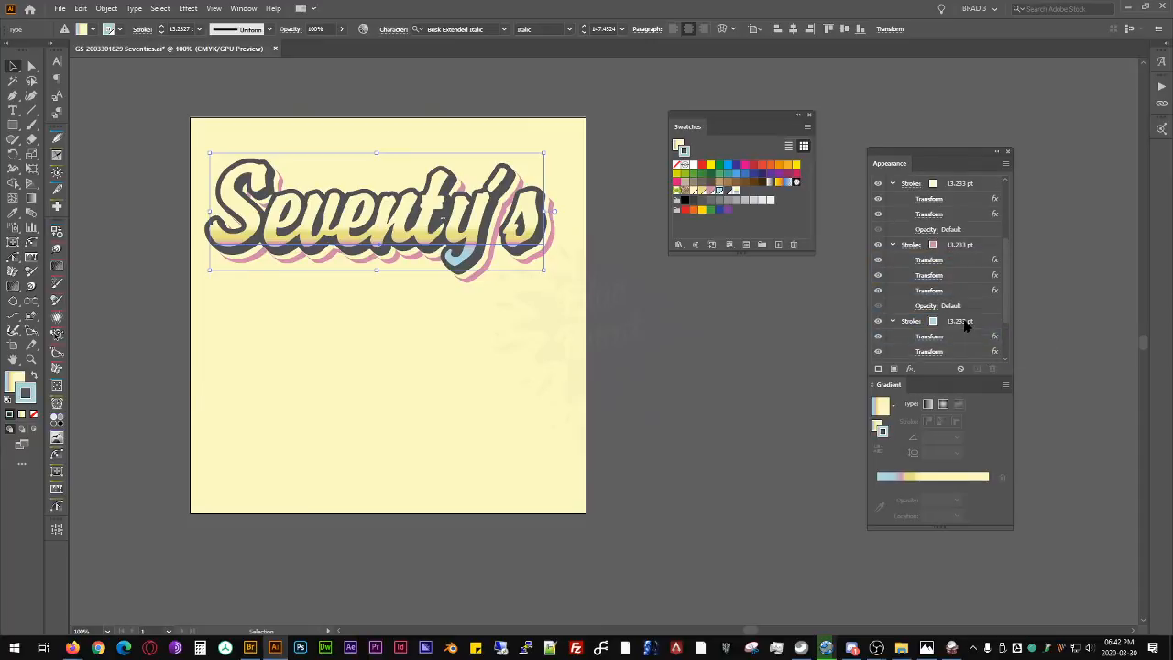
pyautogui.click(619, 298)
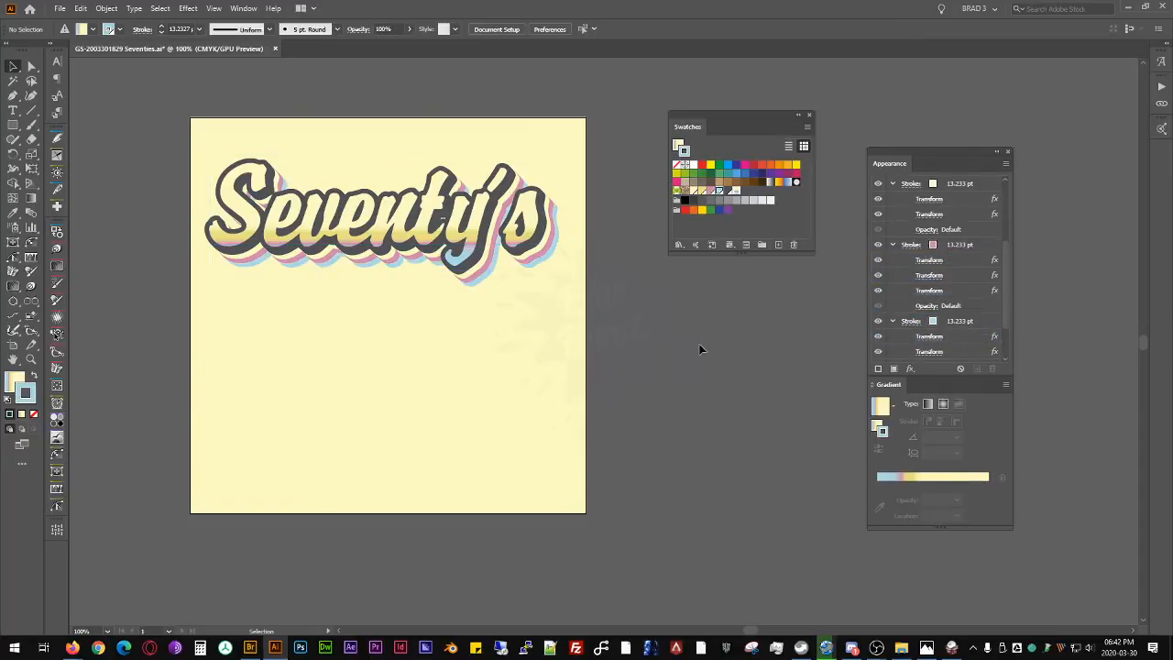
# Step: Shift the pink, yellow and outer cream stops of the text's gradient fill toward its cream end, placing the yellow stop at about 51%
pyautogui.click(554, 255)
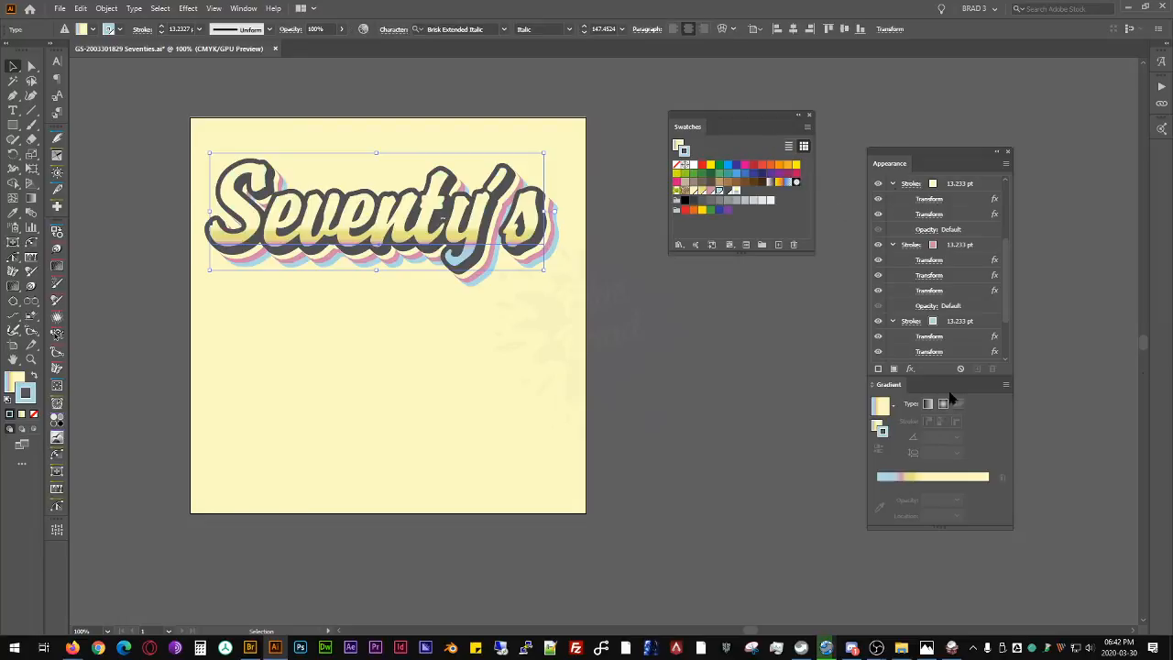
pyautogui.click(882, 430)
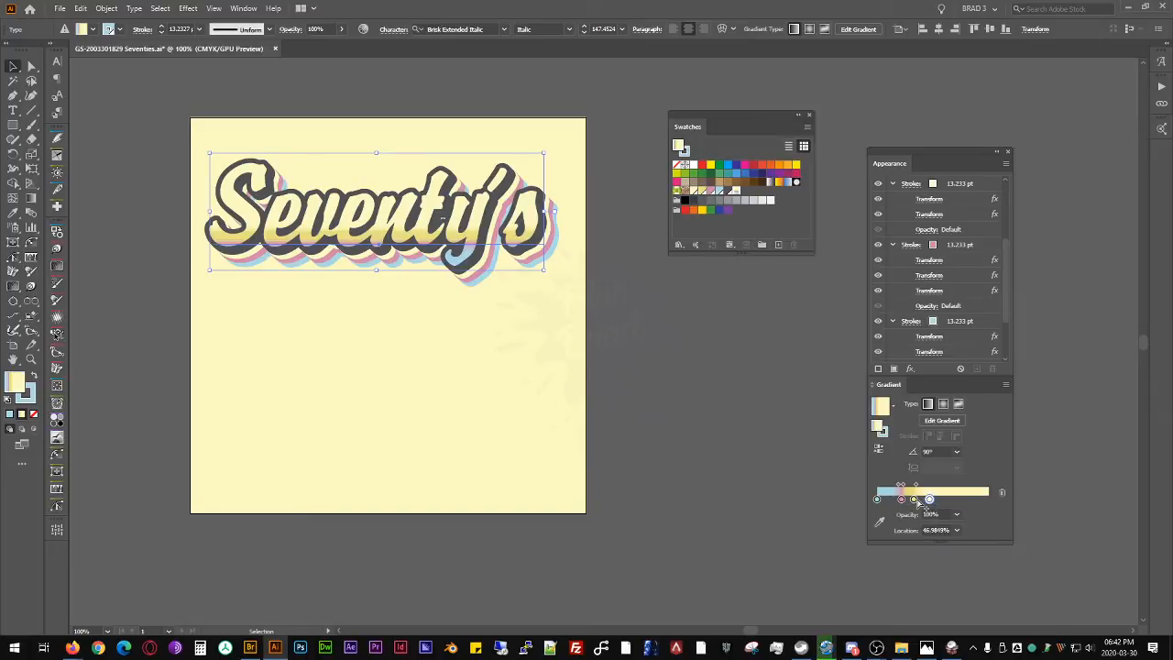
pyautogui.click(916, 501)
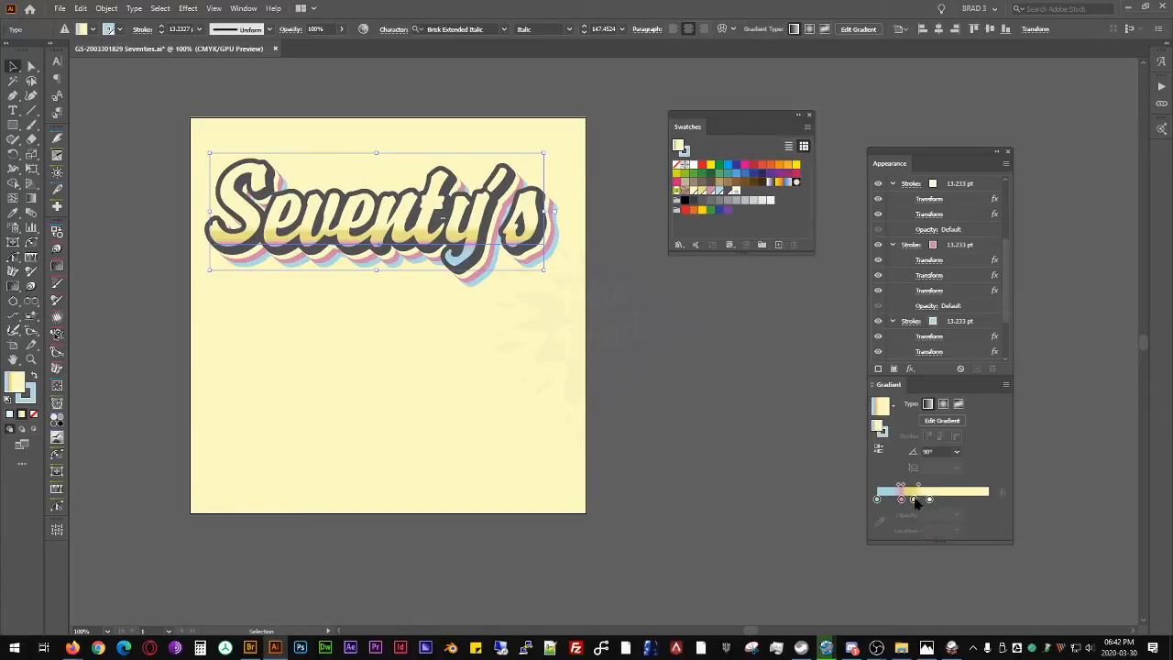
pyautogui.click(929, 500)
pyautogui.click(915, 501)
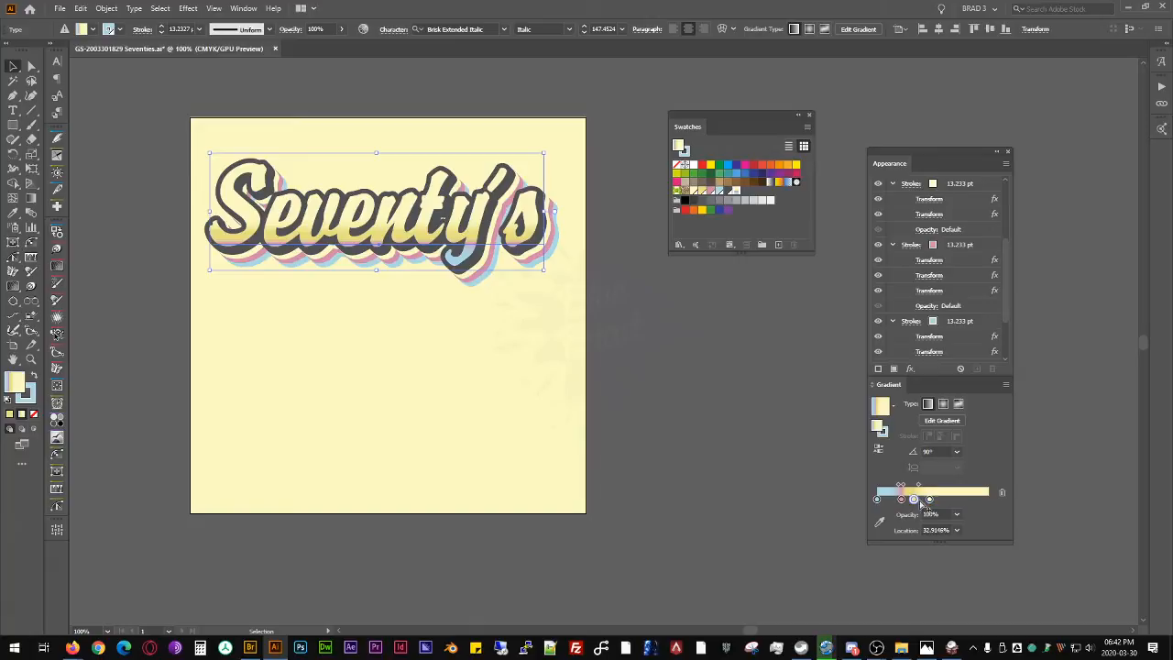
pyautogui.click(903, 500)
pyautogui.moveTo(904, 500); pyautogui.dragTo(931, 504)
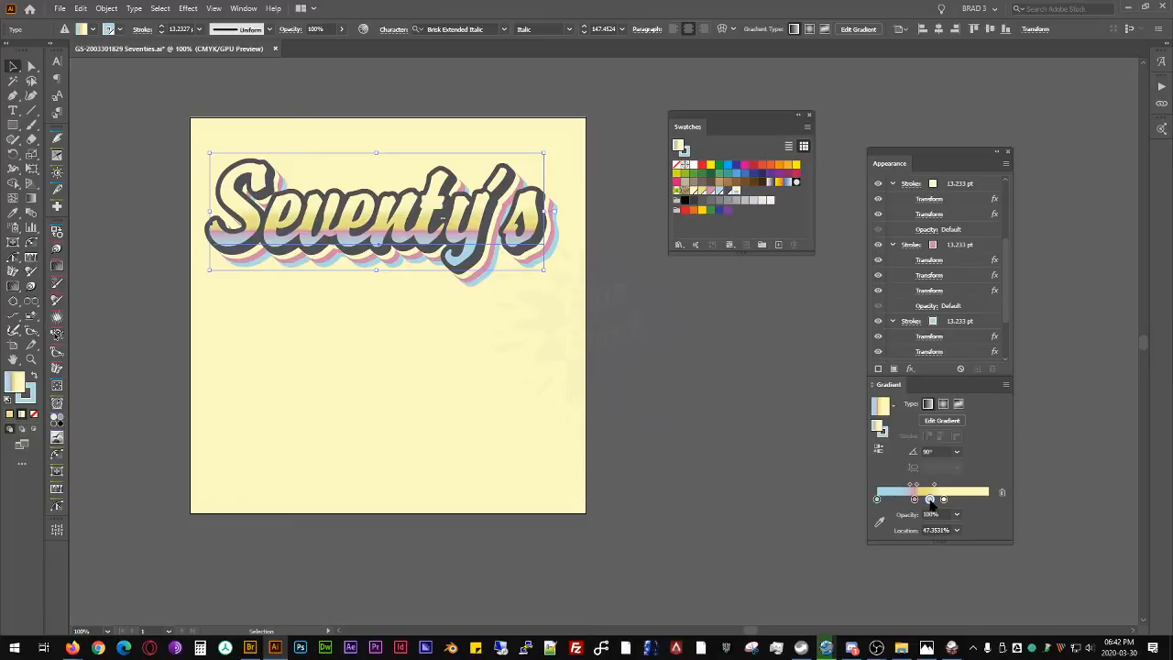
pyautogui.moveTo(918, 503)
pyautogui.mouseDown()
pyautogui.moveTo(944, 502)
pyautogui.moveTo(933, 501)
pyautogui.mouseUp()
pyautogui.click(949, 500)
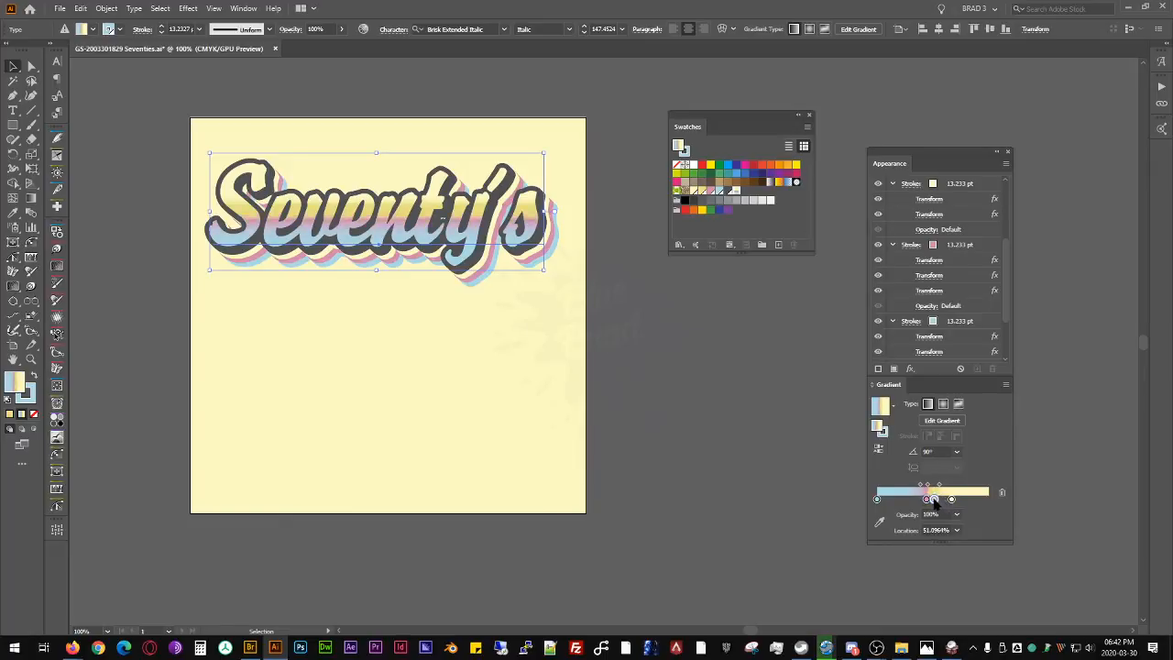
pyautogui.click(678, 430)
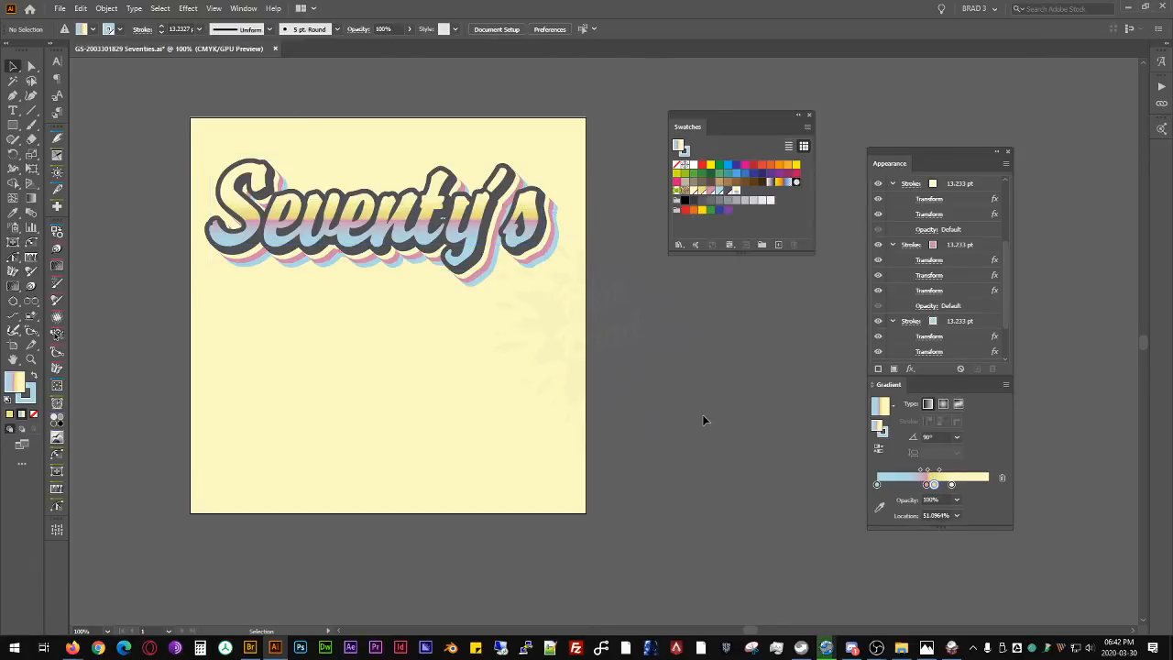
# Step: Duplicate the Seventy's text below the original, past the artboard's right edge, and replace the copy's wording with a short first name
pyautogui.moveTo(539, 265); pyautogui.dragTo(704, 380)
pyautogui.doubleClick(704, 380)
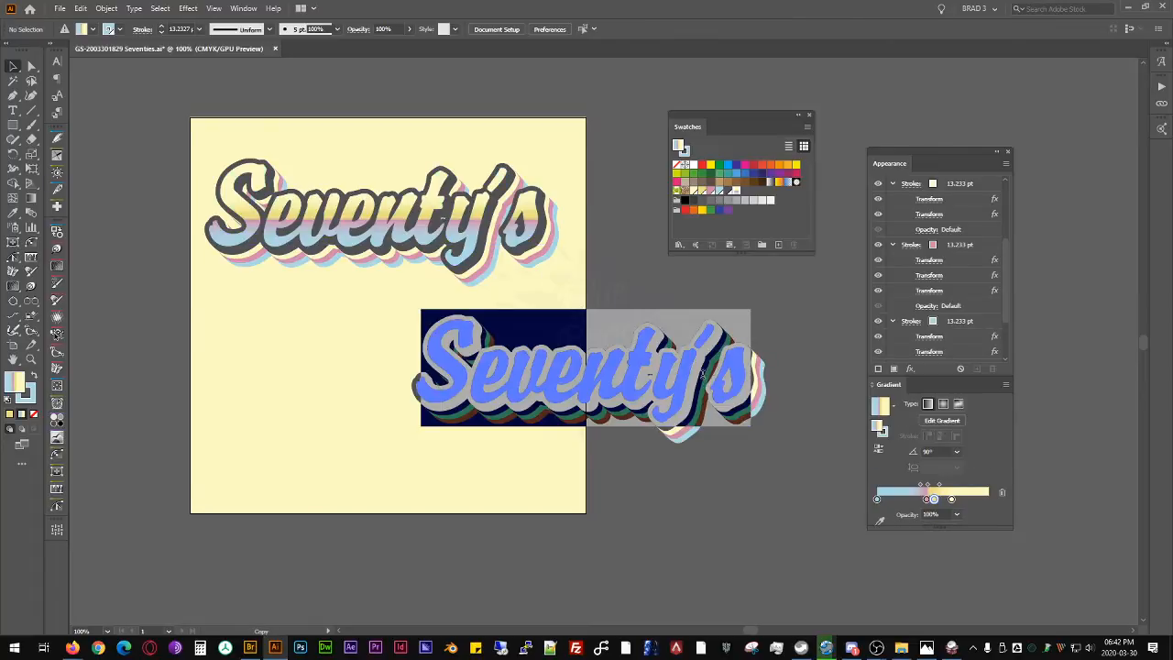
pyautogui.write('Brad')
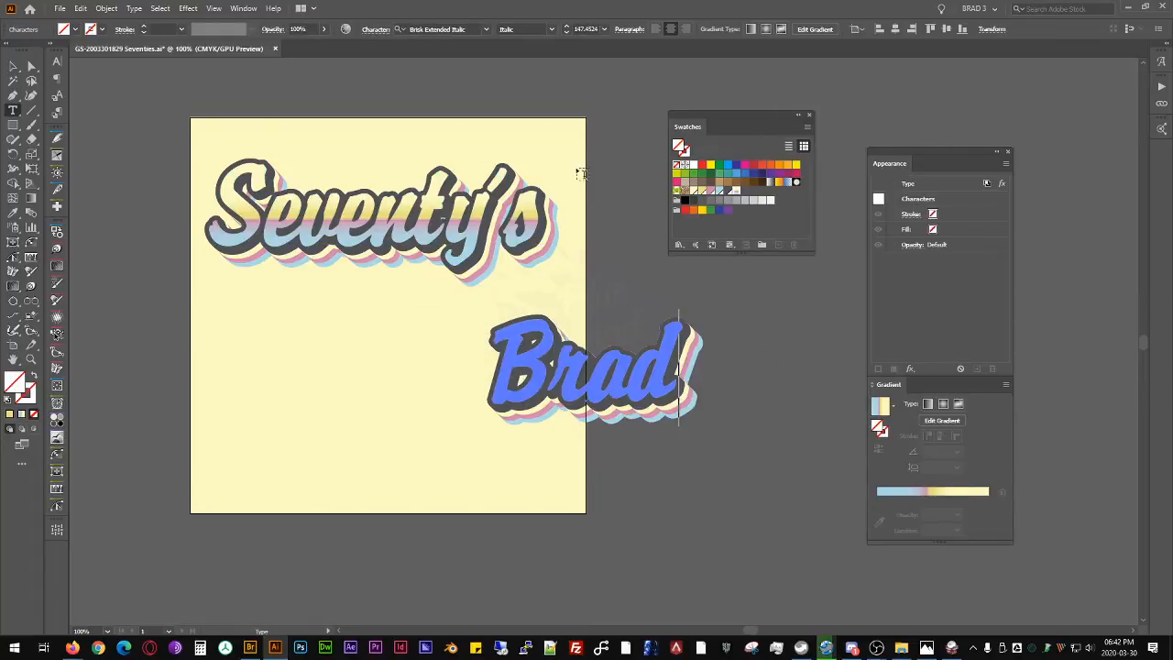
pyautogui.click(14, 66)
pyautogui.click(217, 110)
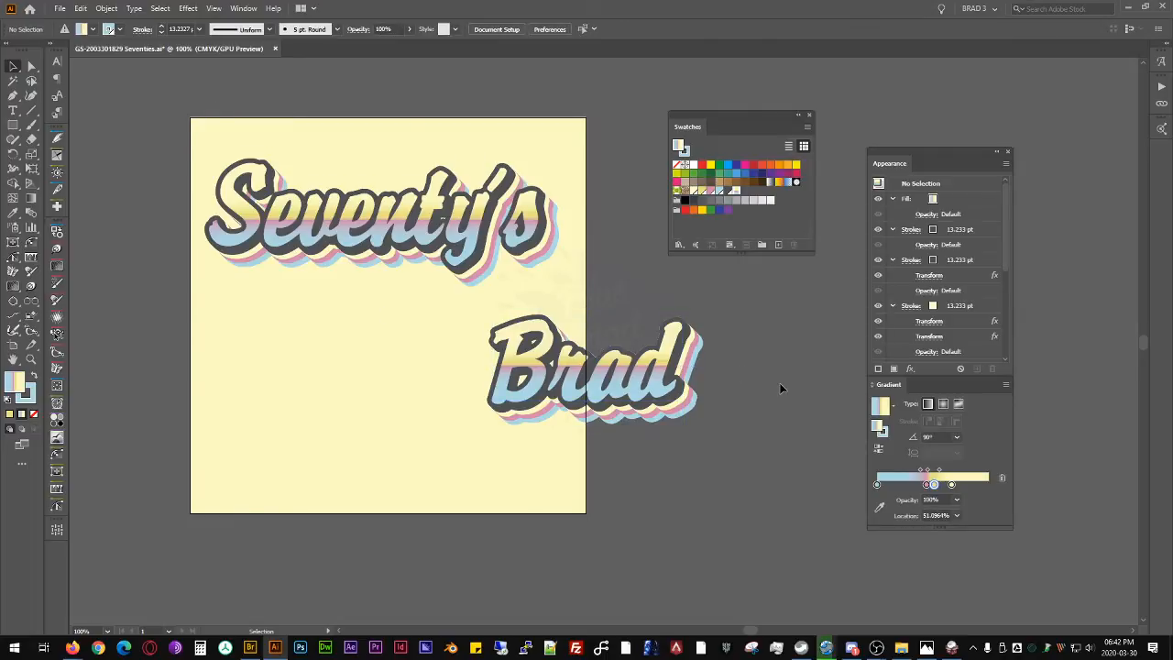
# Step: Copy the first-name text onto the artboard below Seventy's and change the copy's fill to the banded pattern swatch
pyautogui.moveTo(674, 371); pyautogui.dragTo(430, 363)
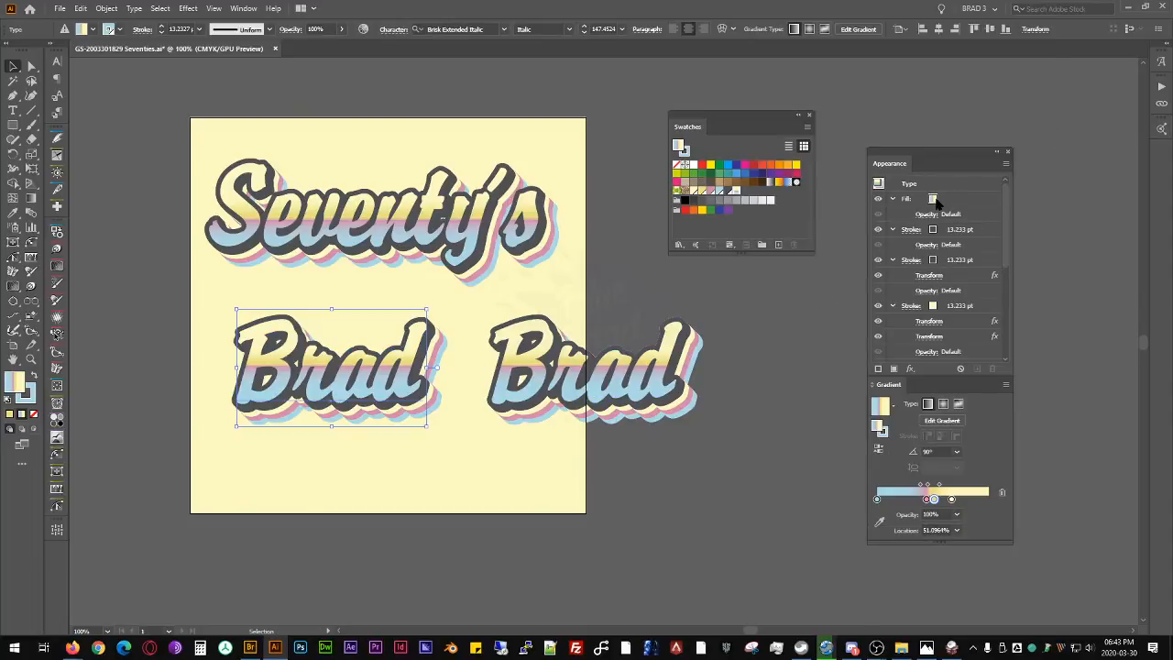
pyautogui.click(932, 200)
pyautogui.click(932, 200)
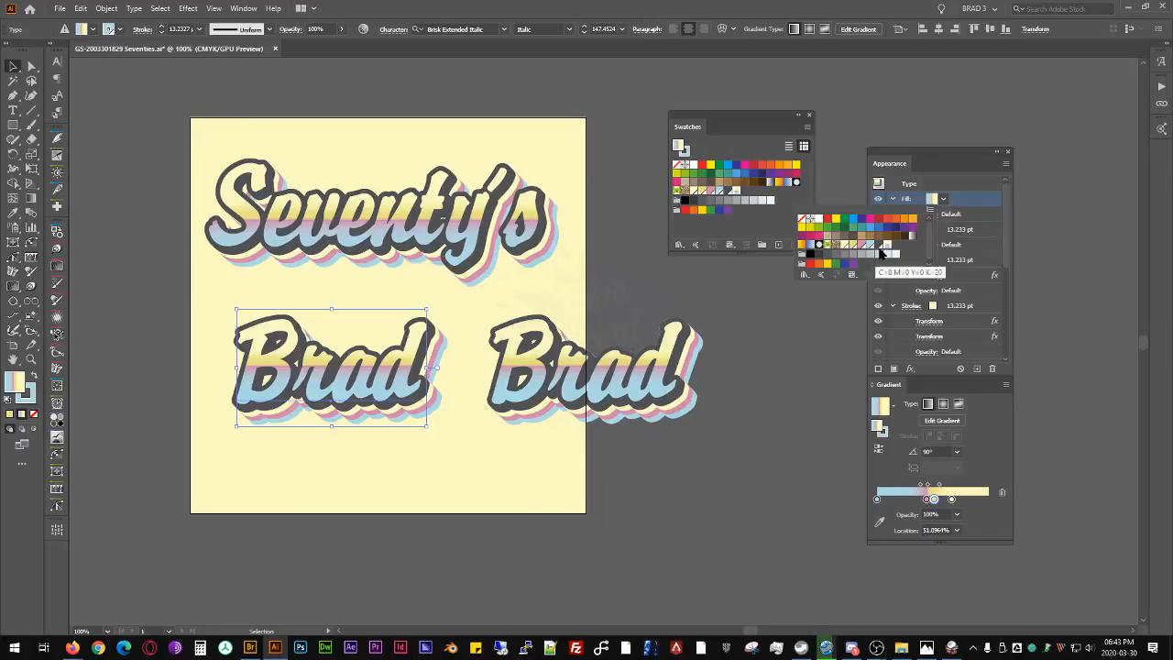
pyautogui.click(886, 245)
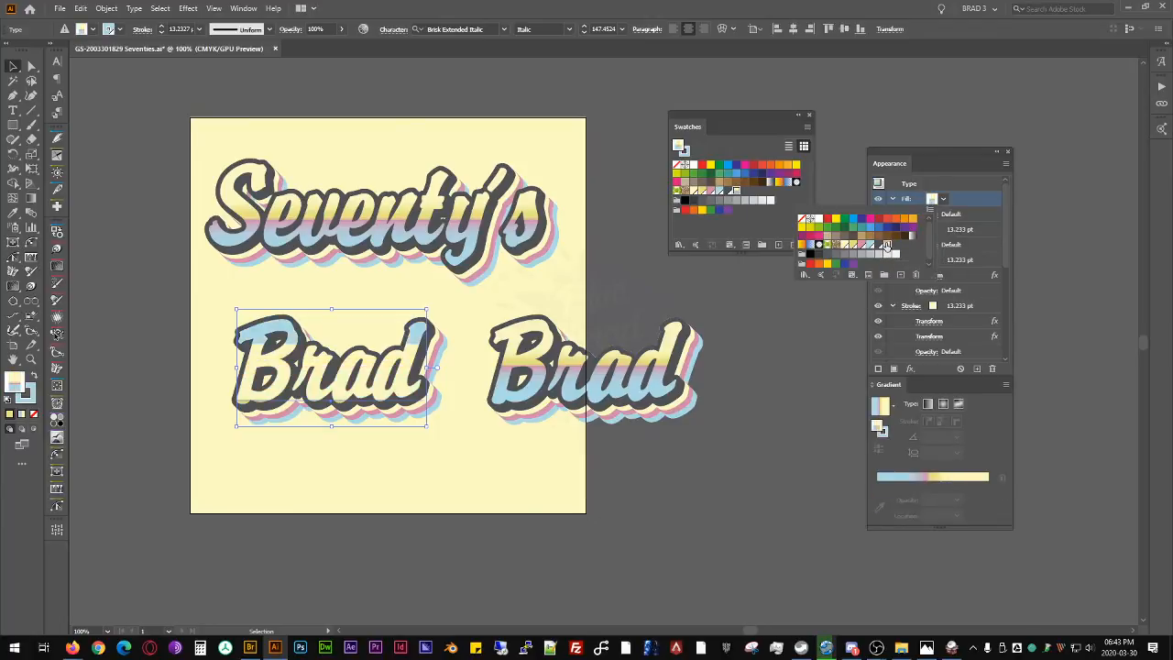
pyautogui.click(976, 201)
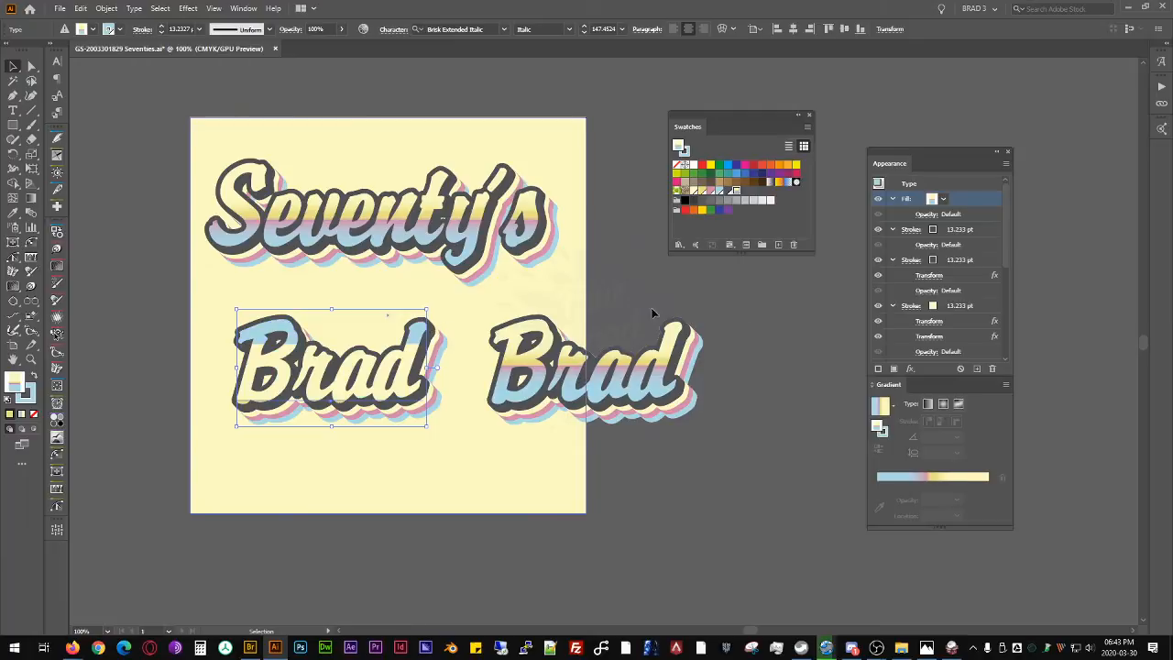
# Step: Add a Transform effect to the copy's pattern fill that transforms patterns only, with Transform Objects and Scale Strokes & Effects disabled
pyautogui.click(910, 369)
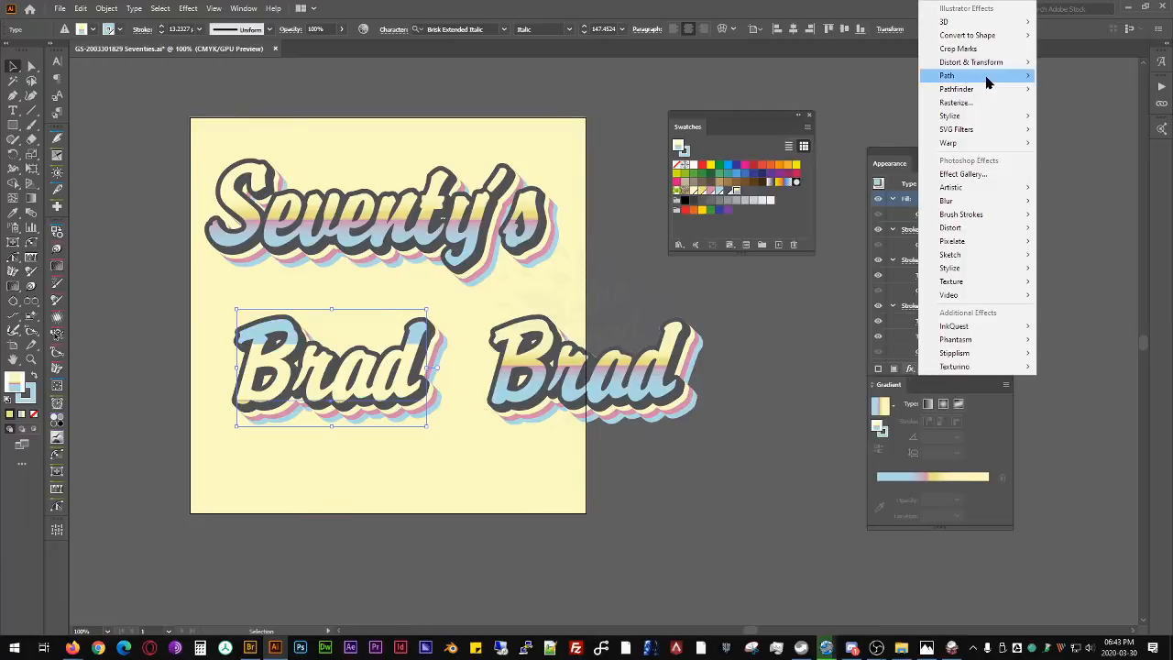
pyautogui.moveTo(998, 61)
pyautogui.click(1078, 104)
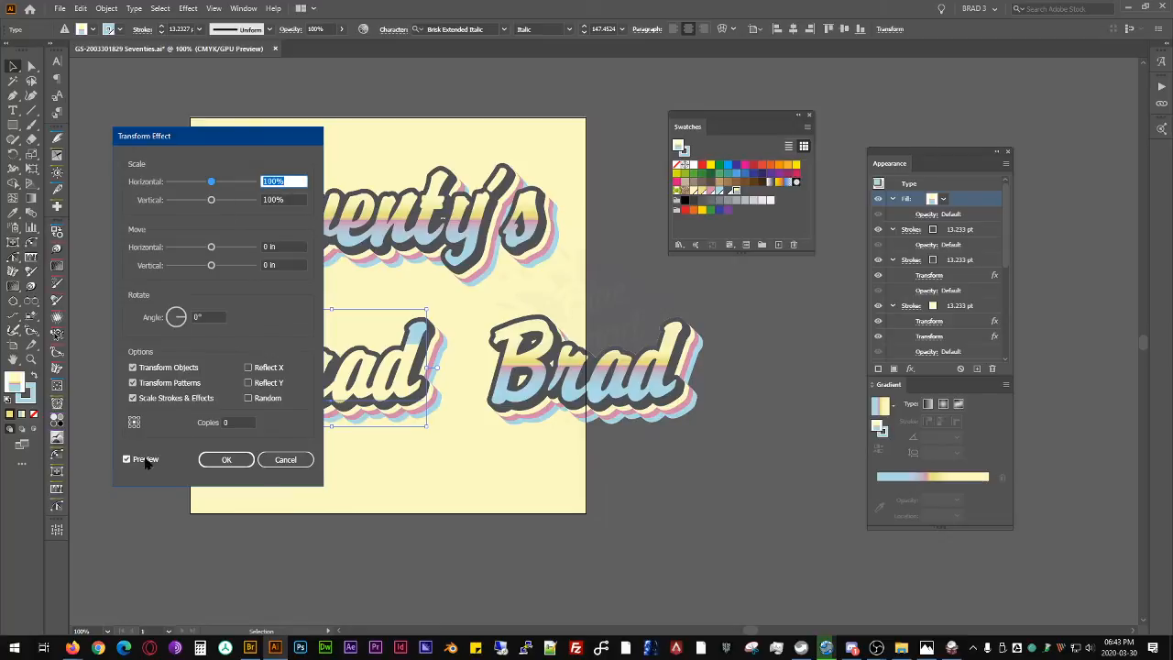
pyautogui.click(181, 369)
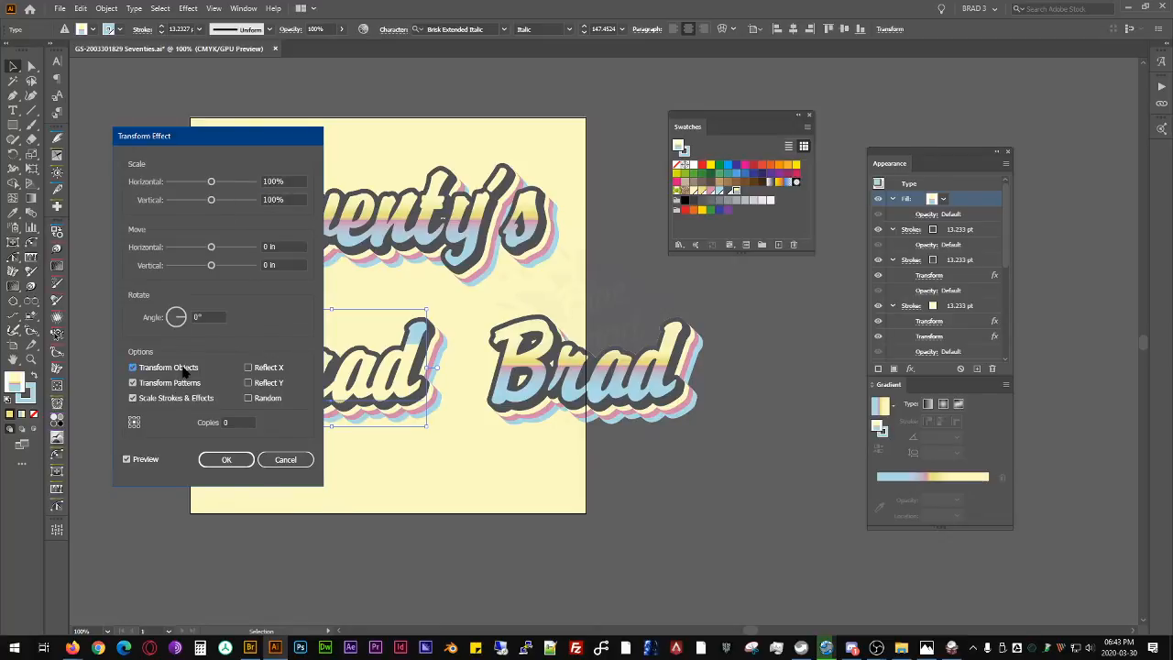
pyautogui.click(188, 401)
# Step: Set the Transform effect's vertical move to -0.875 in to align the pattern bands with the lettering
pyautogui.click(298, 265)
pyautogui.press('Down')
pyautogui.press('Down')
pyautogui.press('Down')
pyautogui.press('Down')
pyautogui.press('Down')
pyautogui.press('Down')
pyautogui.press('Down')
pyautogui.press('Down')
pyautogui.press('Down')
pyautogui.press('Down')
pyautogui.press('Down')
pyautogui.press('Down')
pyautogui.press('Down')
pyautogui.press('Down')
pyautogui.press('Down')
pyautogui.press('Down')
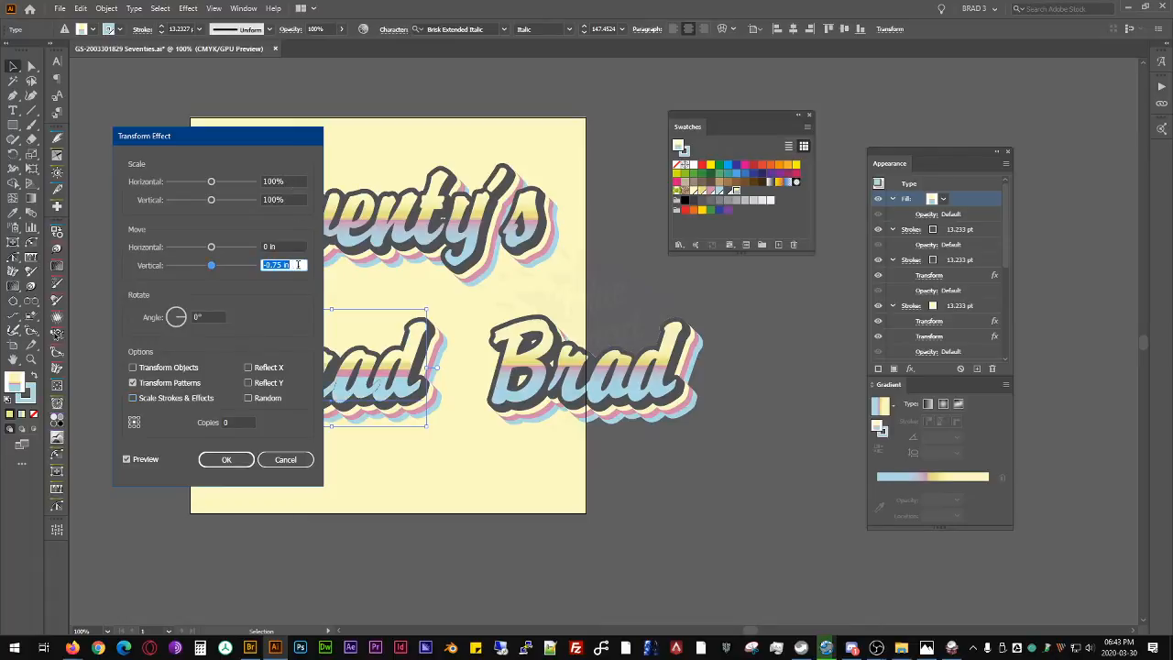
pyautogui.press('Up')
pyautogui.press('Up')
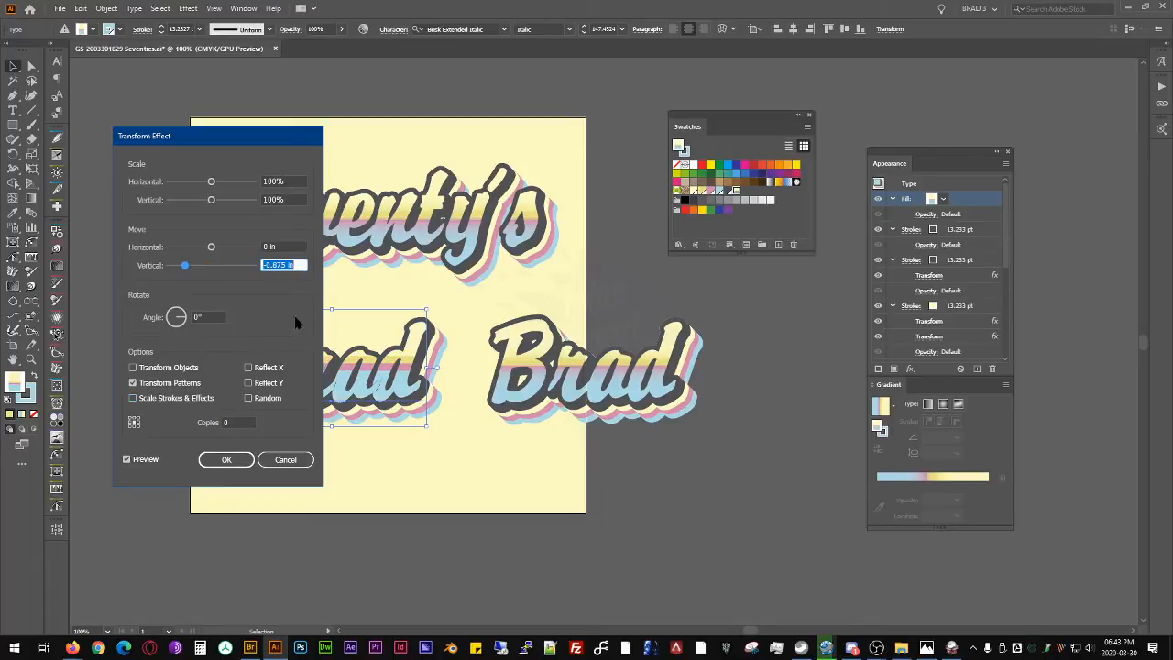
pyautogui.click(227, 459)
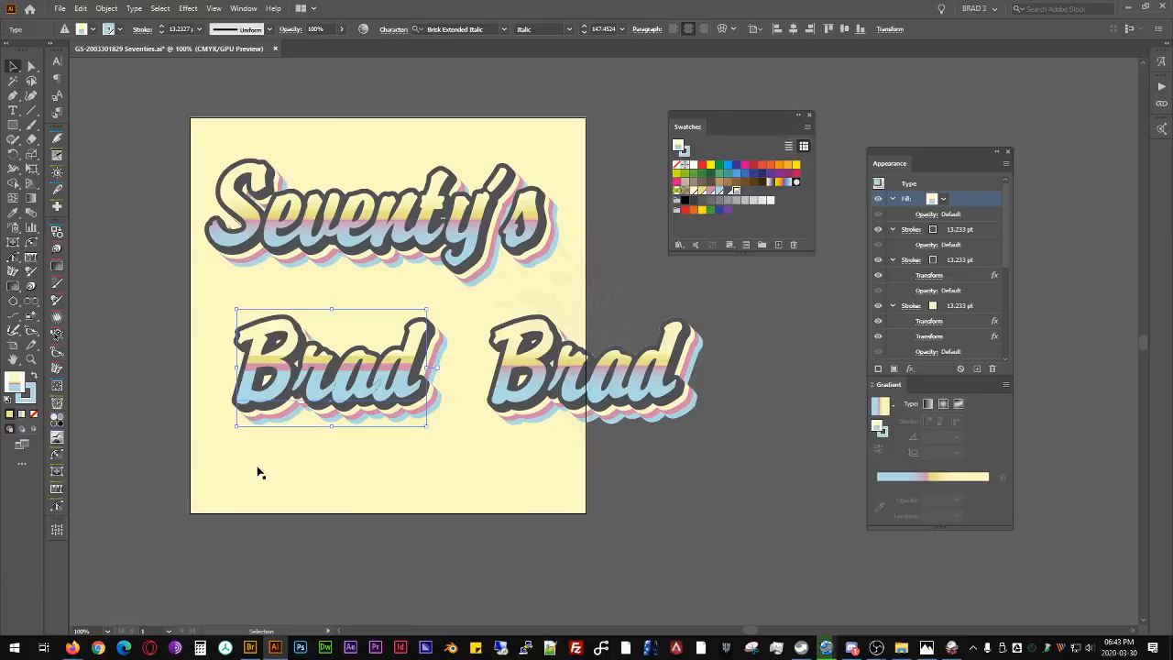
# Step: Extend the pattern-filled text to the full form of the first name
pyautogui.doubleClick(385, 378)
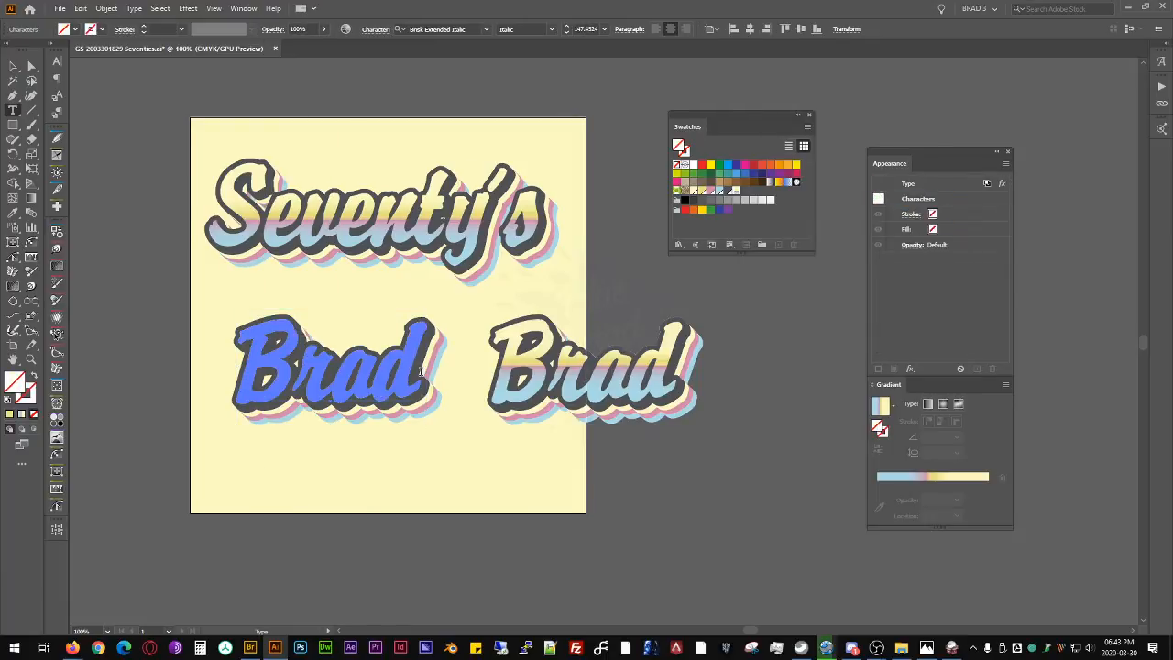
pyautogui.write('ley')
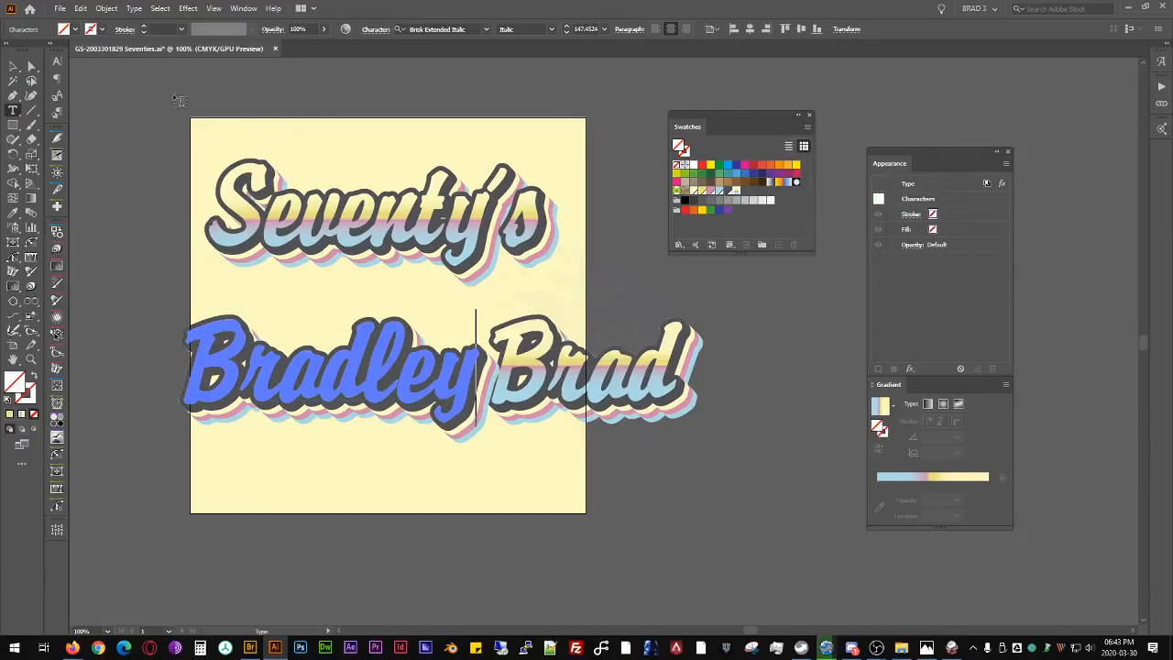
pyautogui.click(13, 66)
pyautogui.click(148, 241)
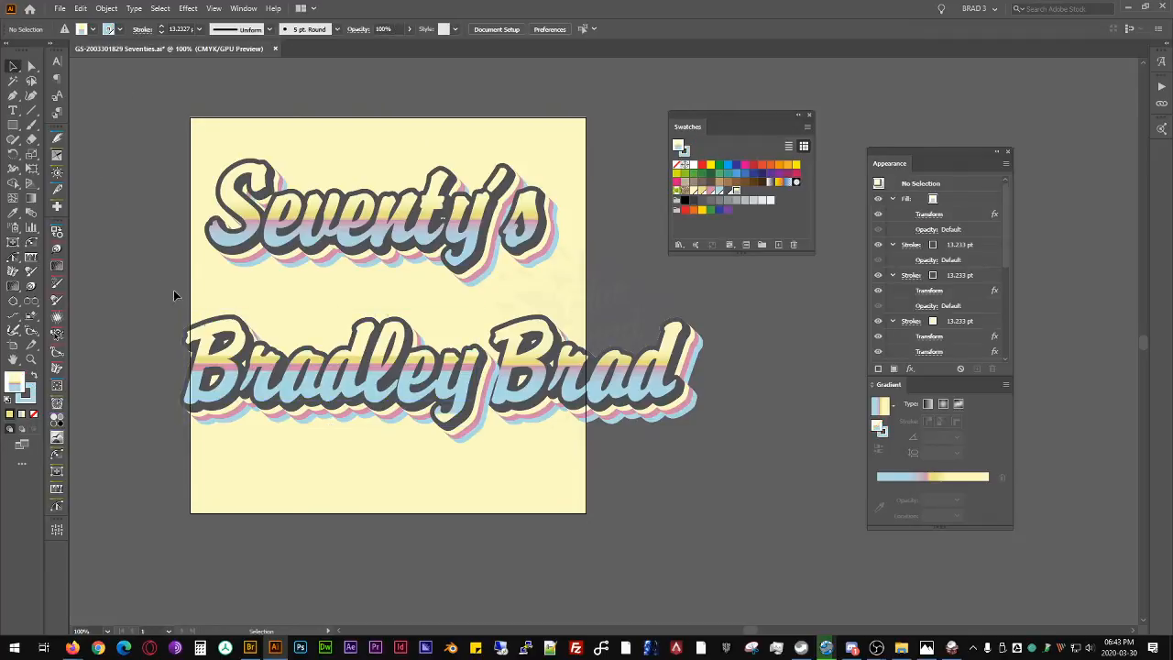
# Step: Set the longer first-name text's pattern Transform to a vertical move of -0.625 in and move the text clear of the shorter name
pyautogui.moveTo(285, 377); pyautogui.dragTo(287, 331)
pyautogui.click(467, 347)
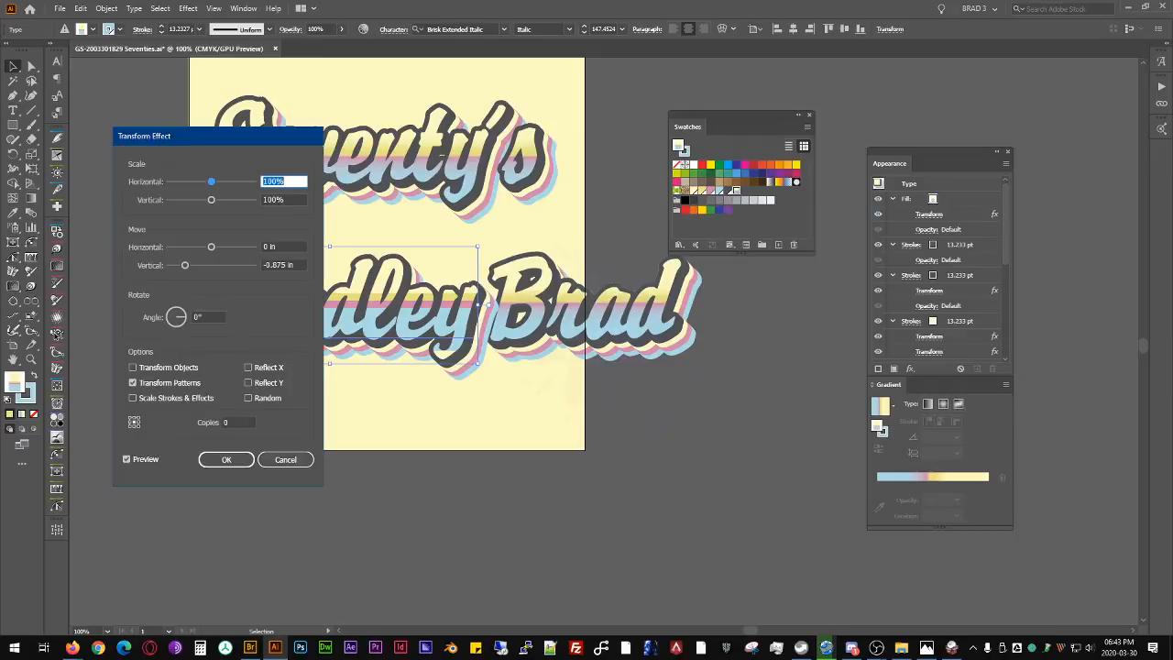
pyautogui.click(294, 264)
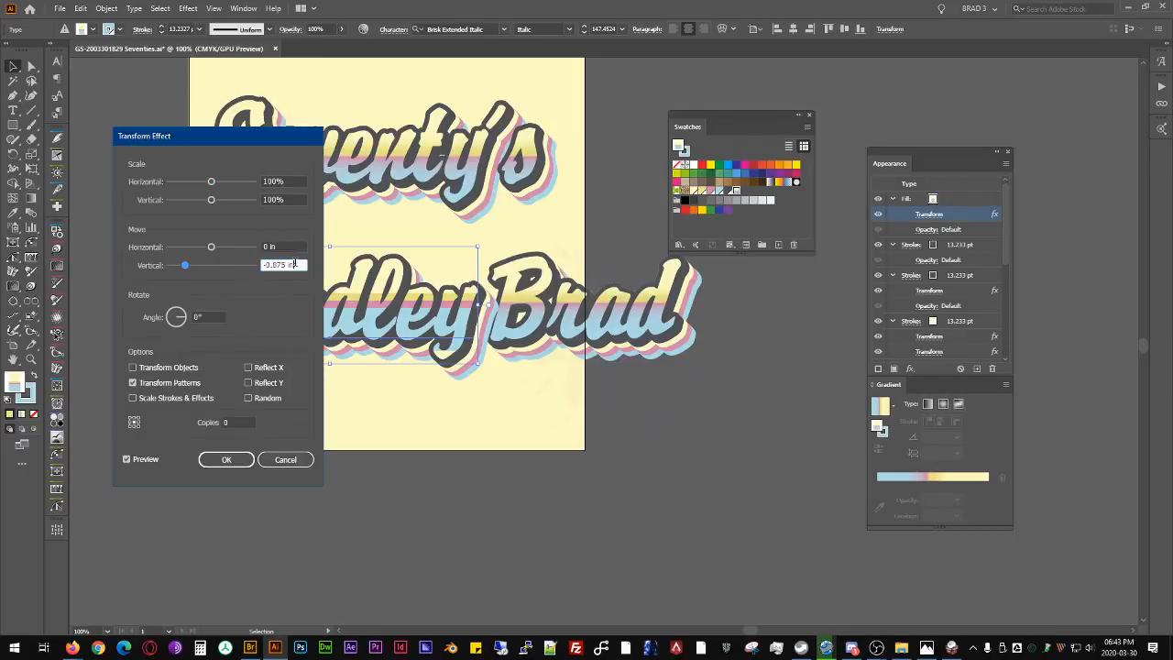
pyautogui.press('Up')
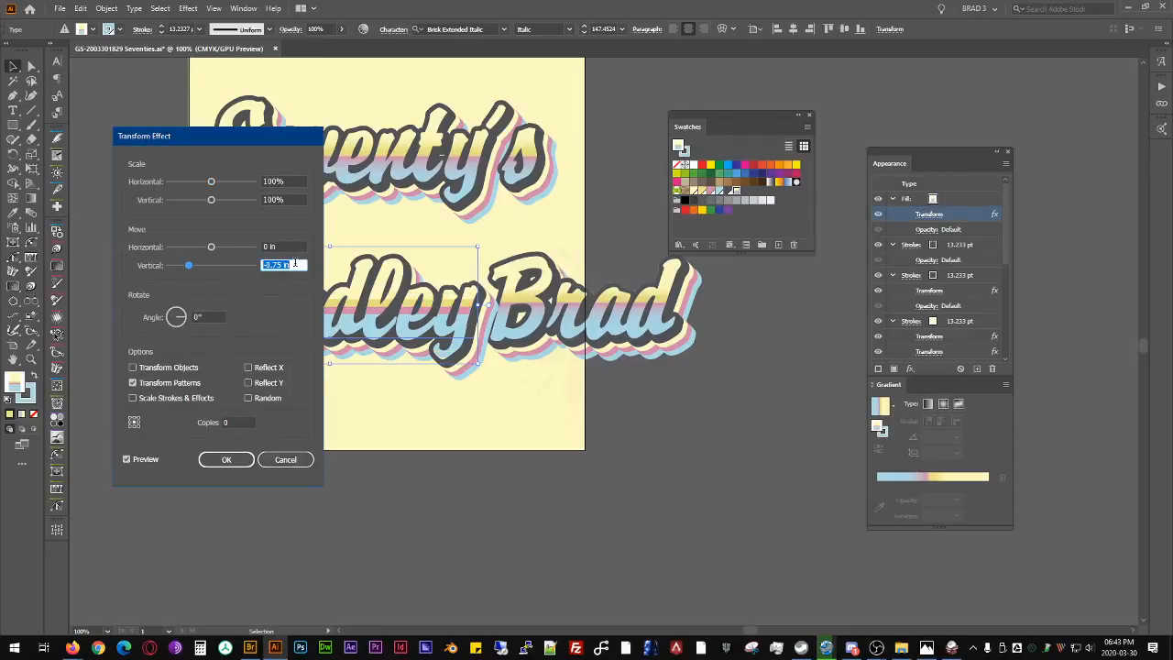
pyautogui.press('Up')
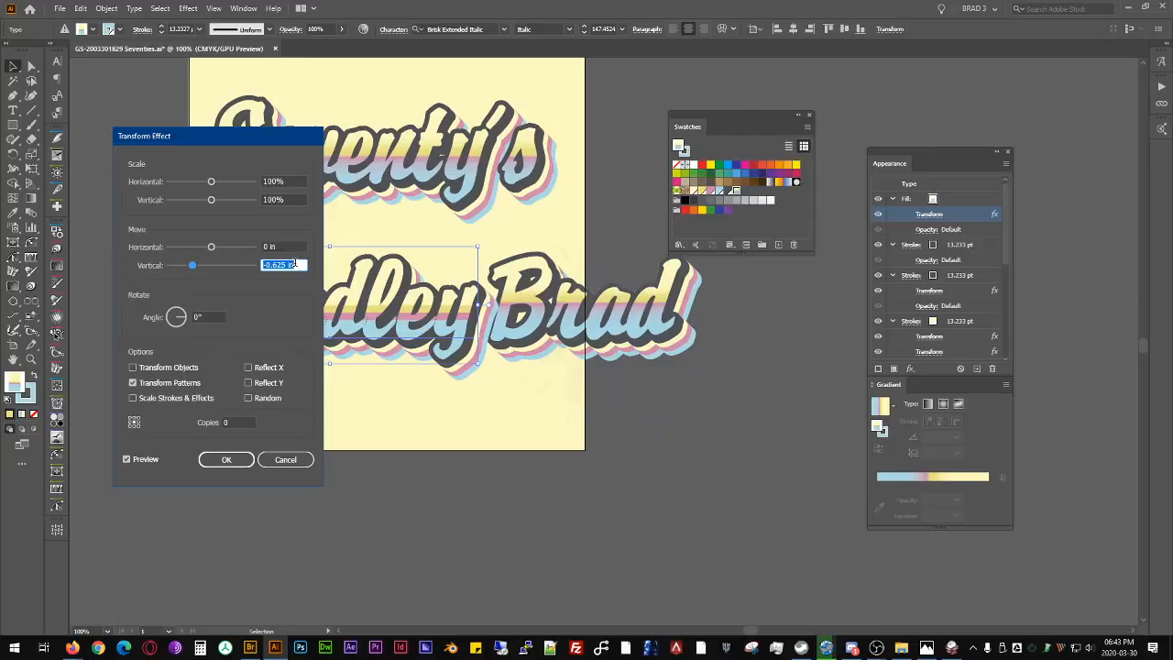
pyautogui.click(226, 459)
pyautogui.click(339, 528)
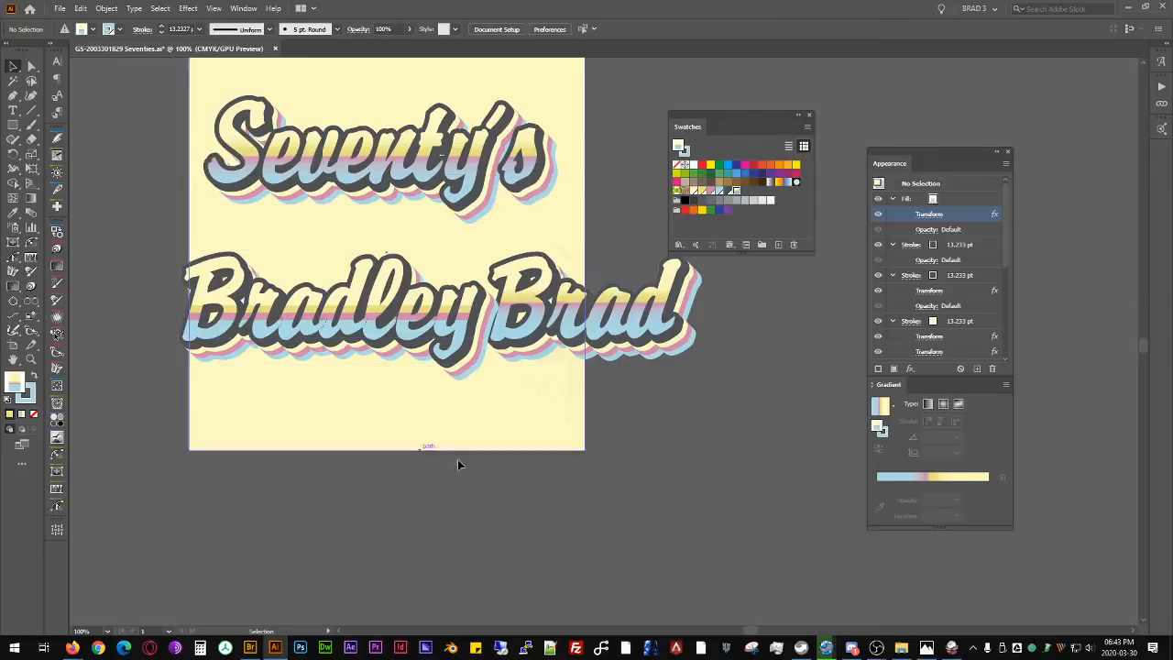
pyautogui.moveTo(452, 322); pyautogui.dragTo(410, 312)
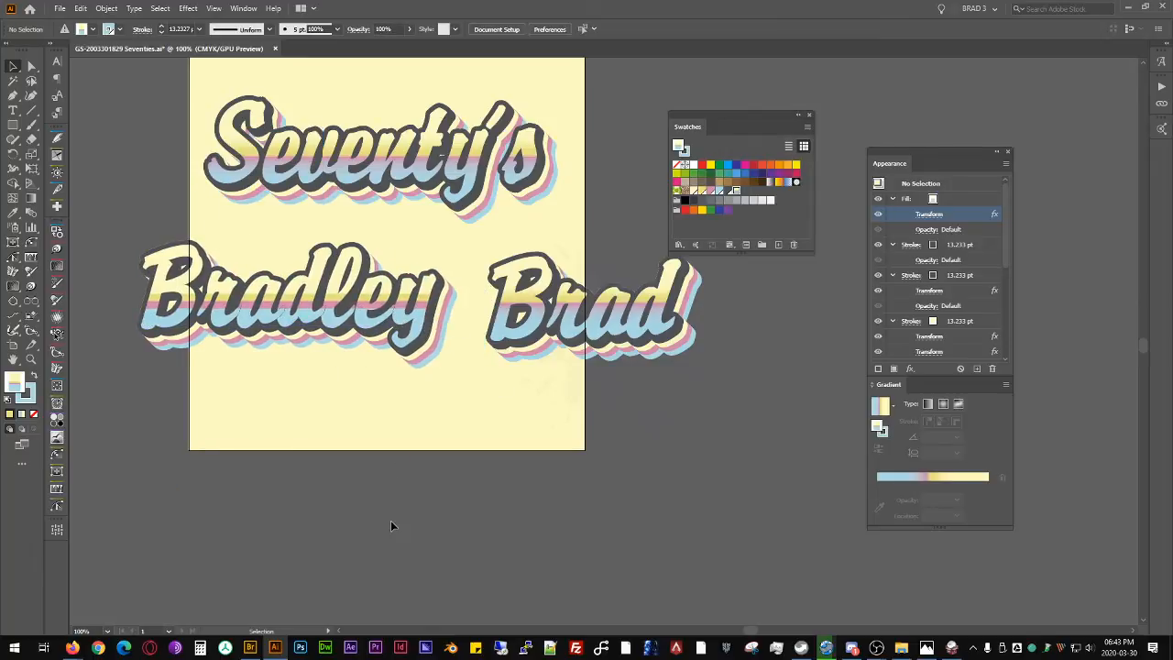
# Step: Examine the banded pattern fill on the longer name up close and compare it with the gradient-filled words
pyautogui.scroll(3, 240, 293)
pyautogui.scroll(5, 243, 298)
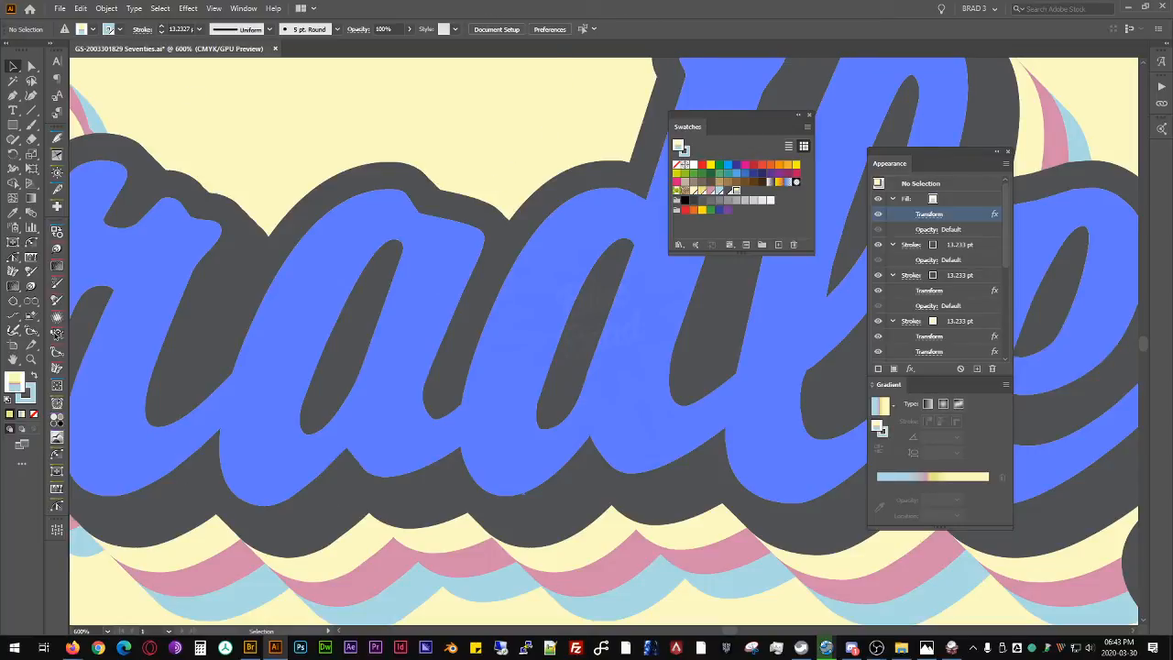
pyautogui.press('a')
pyautogui.press('v')
pyautogui.click(543, 284)
pyautogui.press('v')
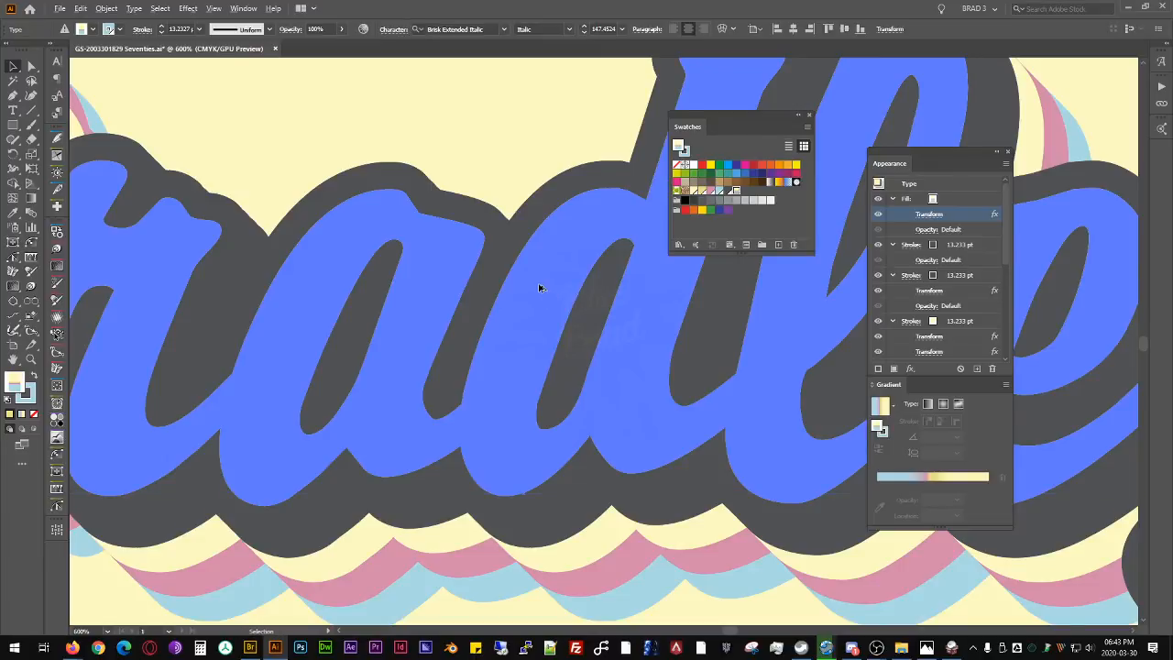
pyautogui.scroll(-3, 542, 283)
pyautogui.click(287, 518)
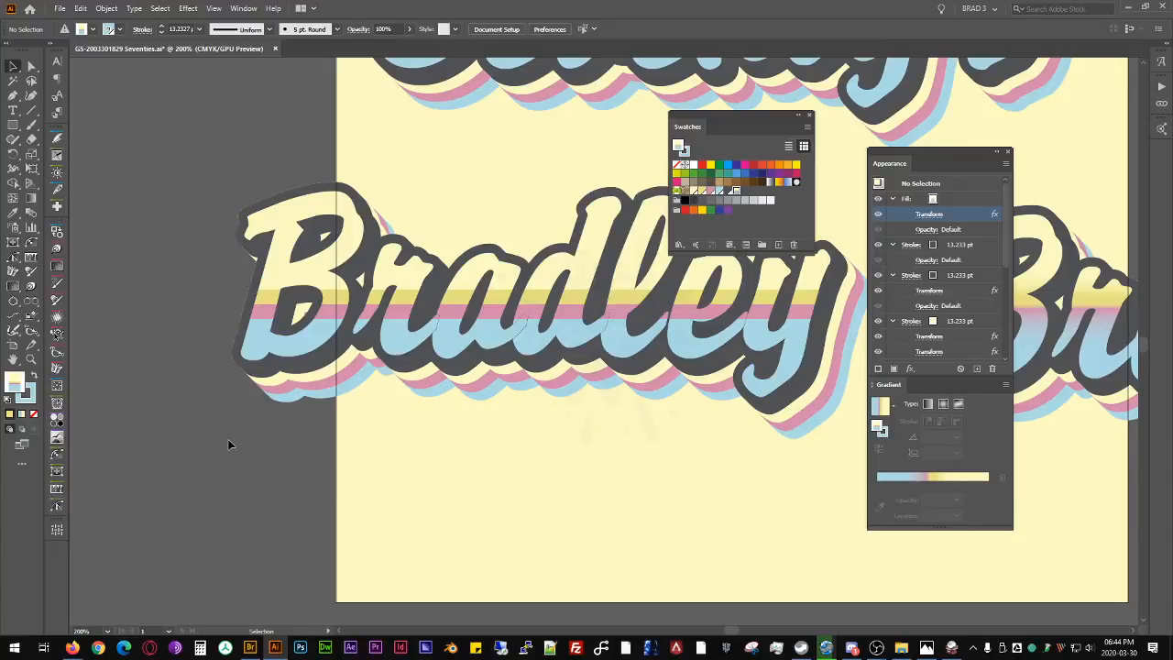
pyautogui.scroll(-1, 674, 344)
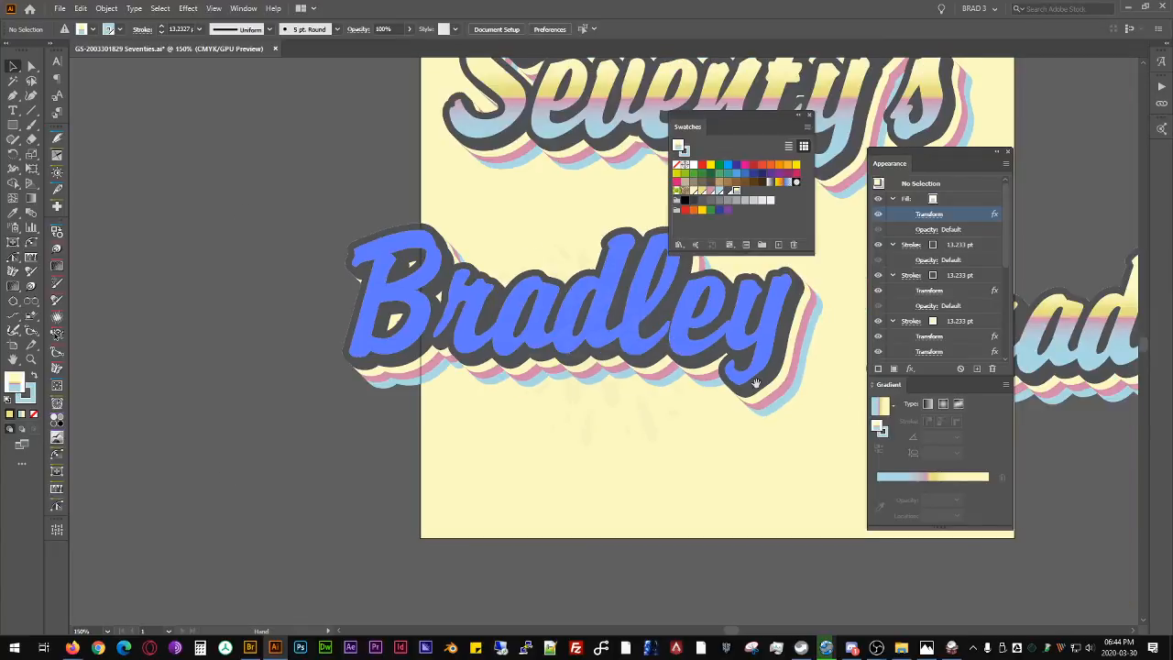
pyautogui.moveTo(755, 380); pyautogui.dragTo(639, 437)
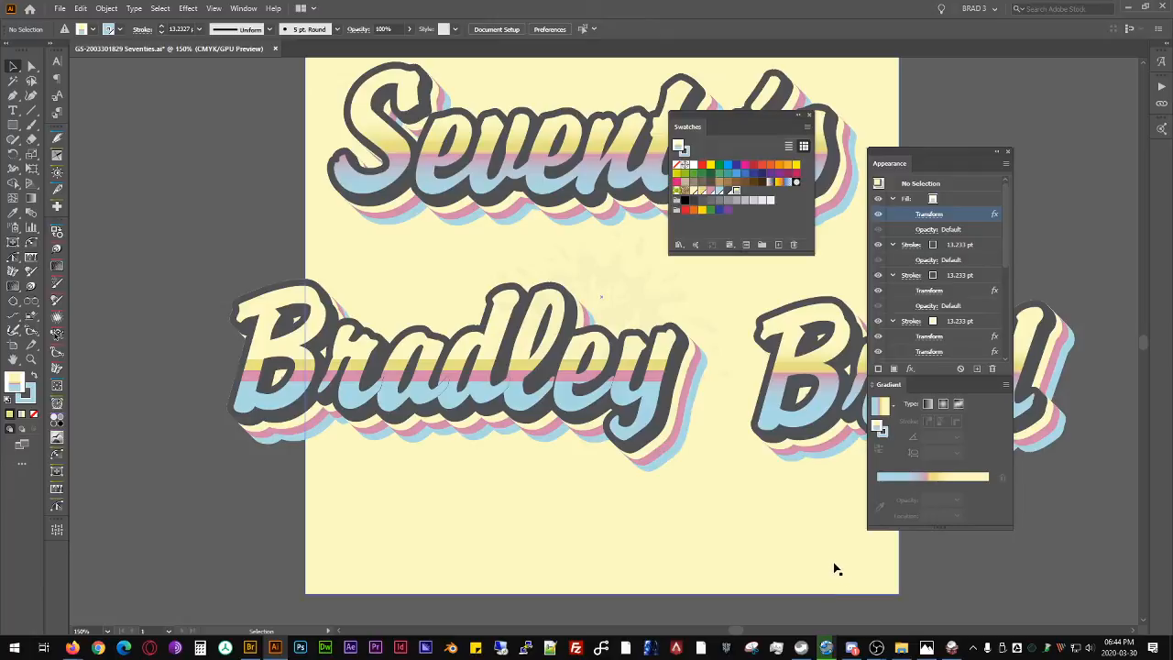
pyautogui.moveTo(739, 553); pyautogui.dragTo(568, 523)
pyautogui.scroll(-1, 572, 494)
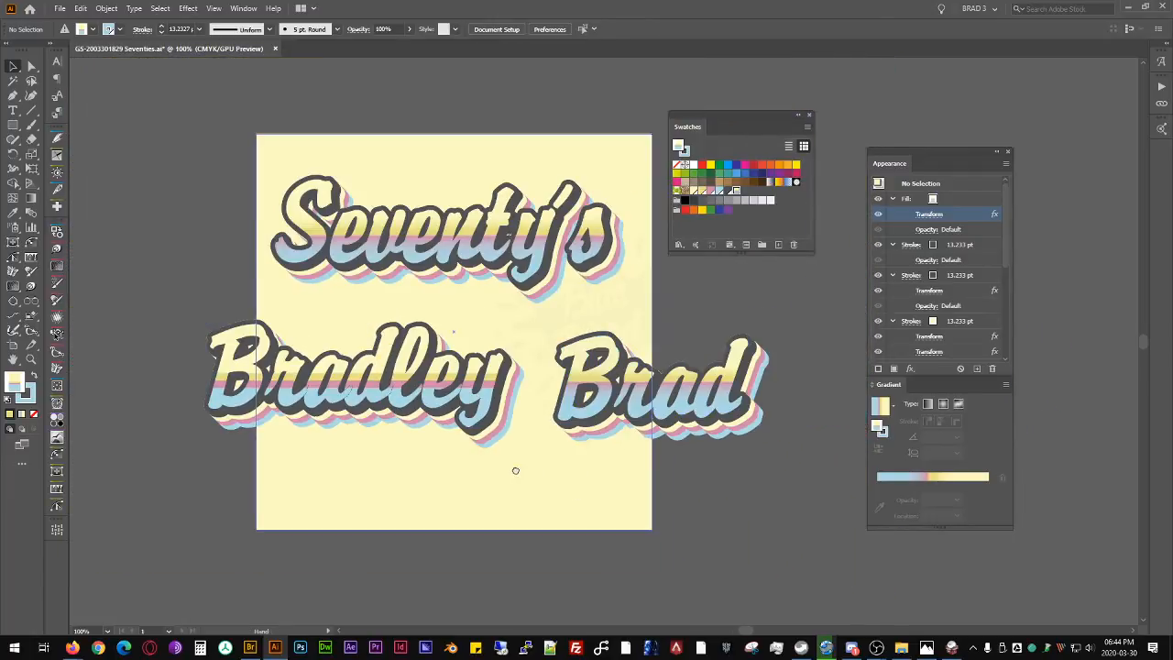
pyautogui.moveTo(515, 470); pyautogui.dragTo(532, 509)
# Step: Enable Scale Strokes & Effects in the preferences and scale both first-name texts down together to about half size
pyautogui.click(497, 435)
pyautogui.keyDown('shift'); pyautogui.click(604, 437); pyautogui.keyUp('shift')
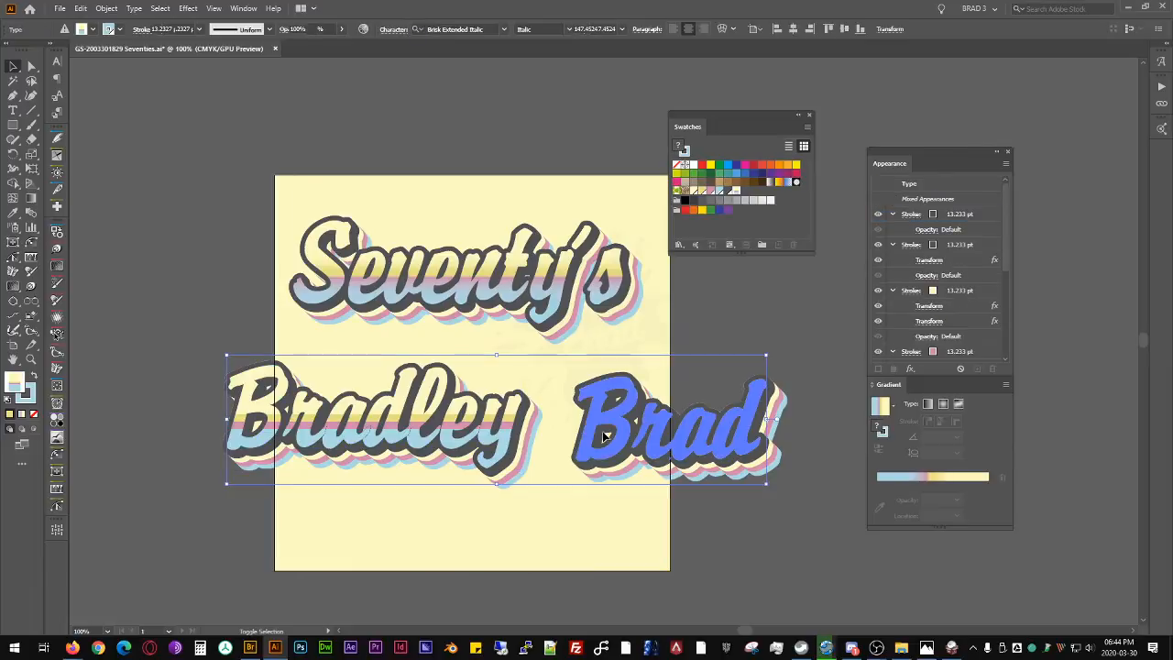
pyautogui.hotkey('ctrl', 'k')
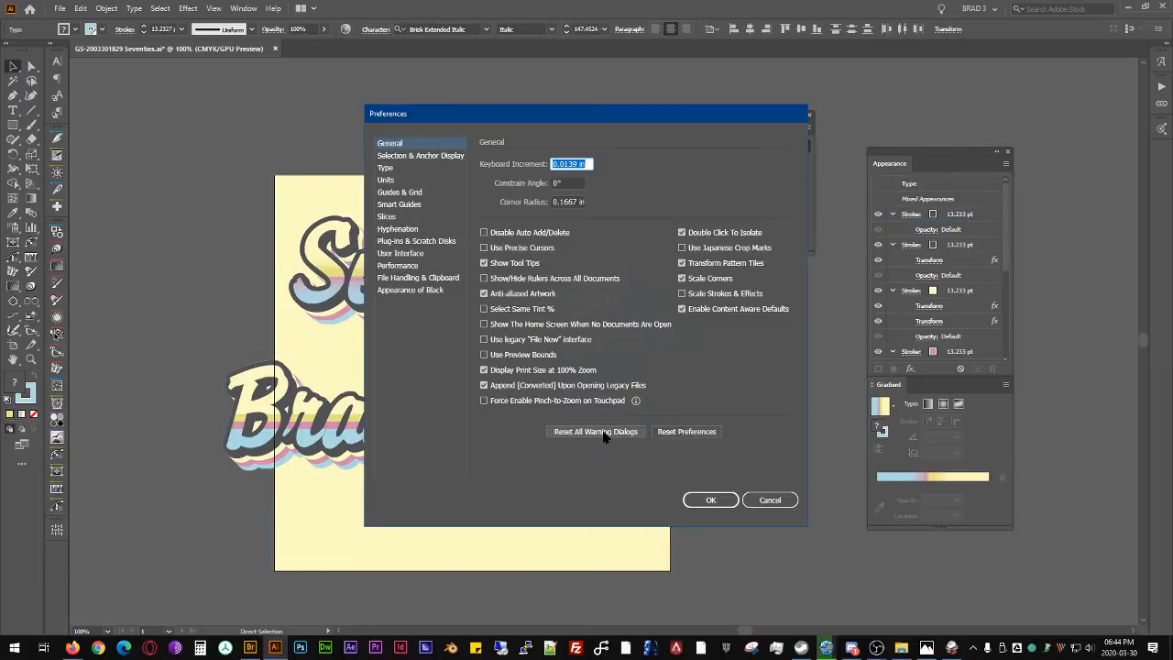
pyautogui.click(682, 293)
pyautogui.click(711, 500)
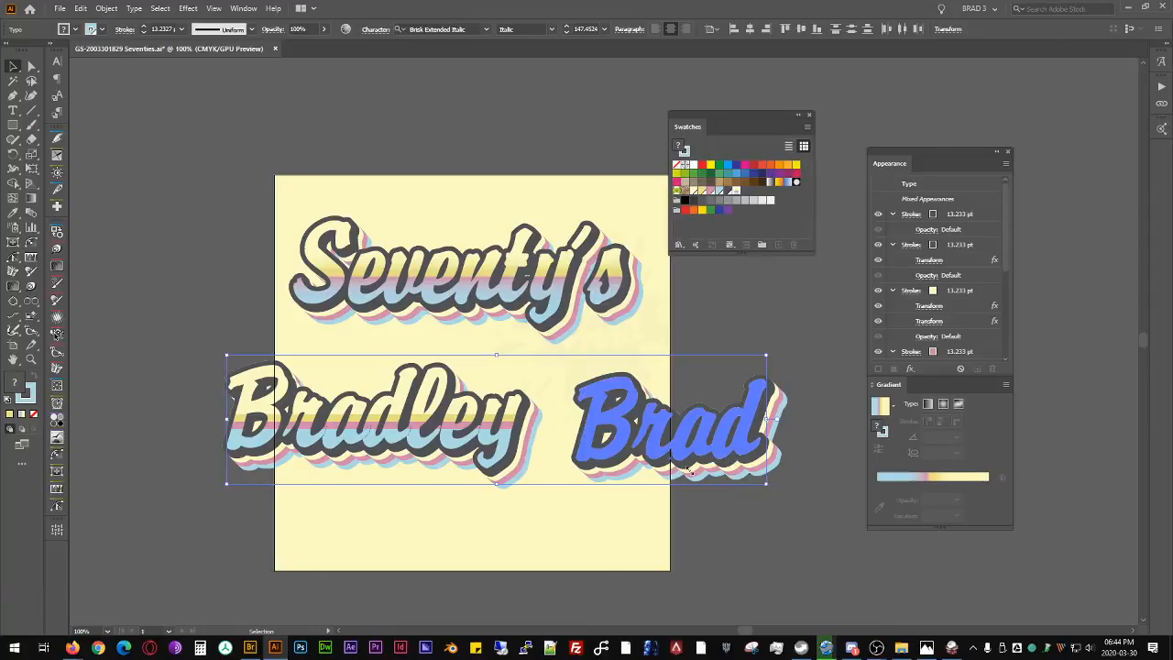
pyautogui.moveTo(690, 470)
pyautogui.mouseDown()
pyautogui.moveTo(701, 471)
pyautogui.moveTo(626, 452)
pyautogui.moveTo(615, 434)
pyautogui.moveTo(623, 401)
pyautogui.mouseUp()
# Step: Save the shorter name's gradient appearance with 6.27 pt strokes as a new graphic style
pyautogui.click(709, 385)
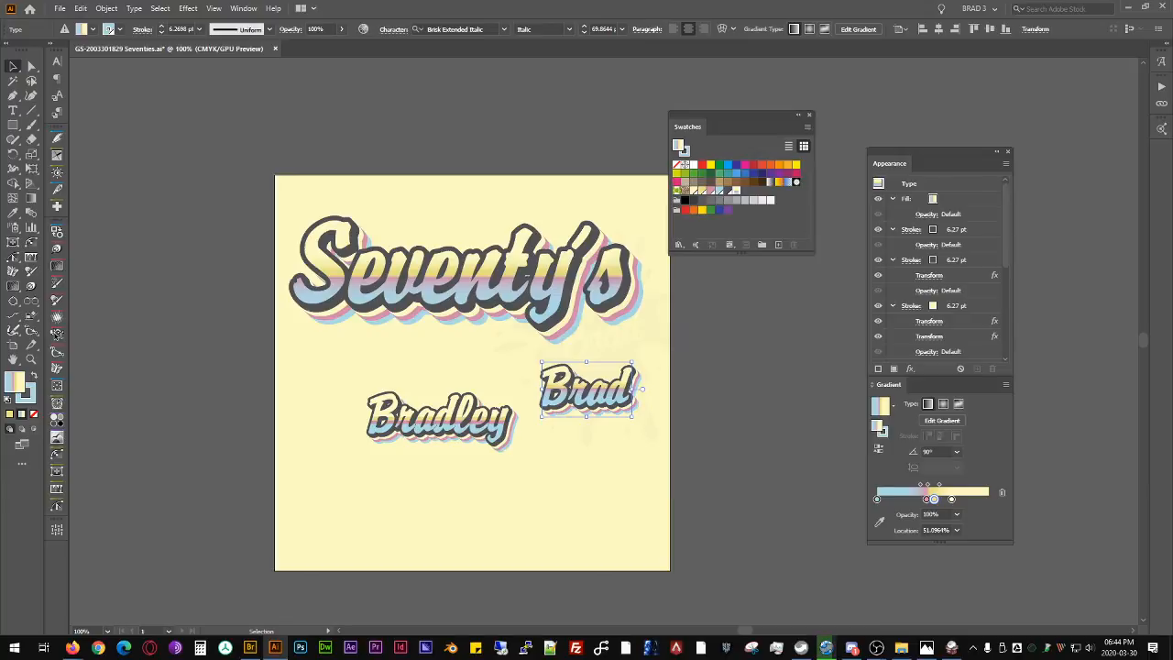
pyautogui.moveTo(1171, 211); pyautogui.dragTo(716, 283)
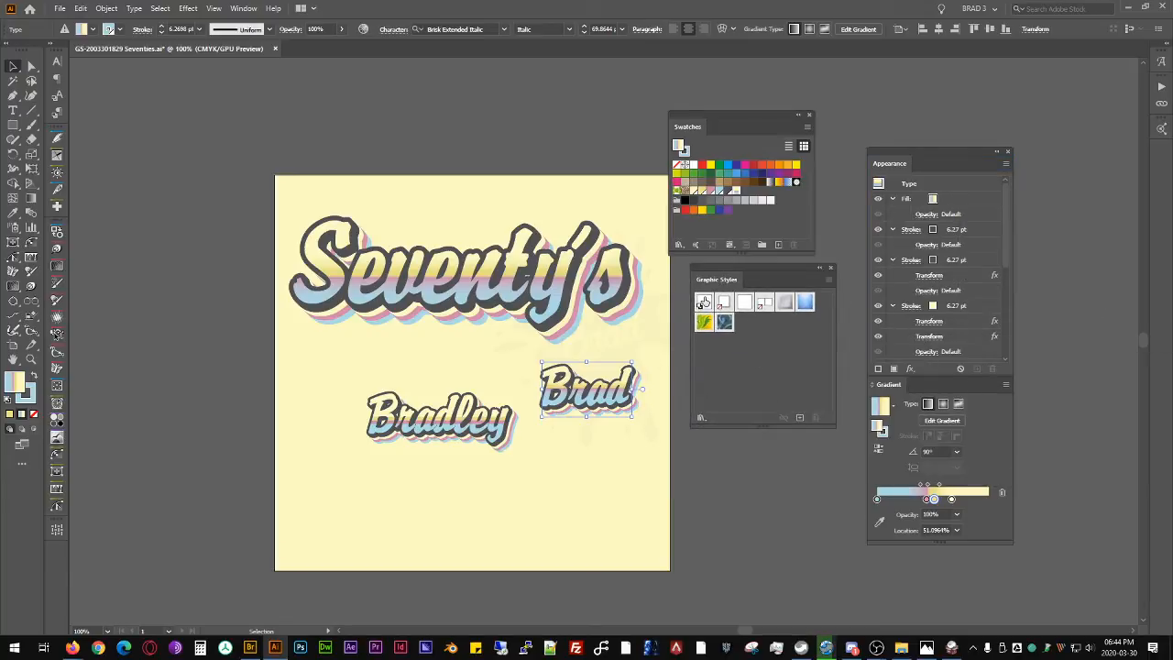
pyautogui.click(799, 417)
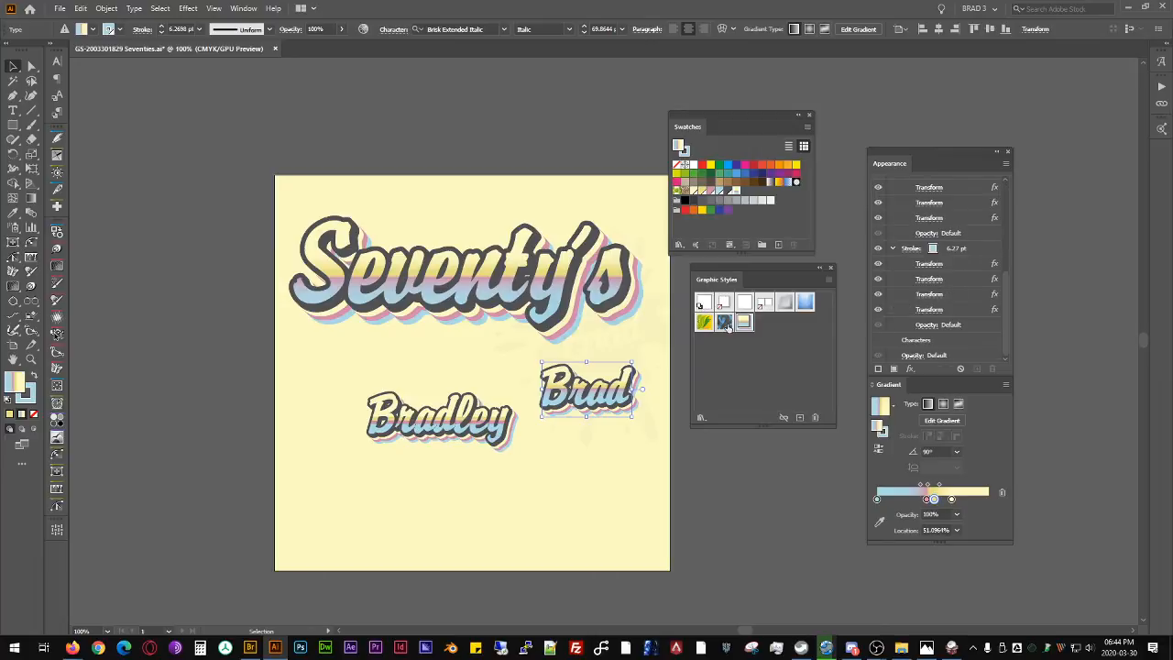
# Step: Remove the unneeded graphic styles, keeping the default and the new retro style, and reapply the retro style to the shorter name
pyautogui.click(723, 321)
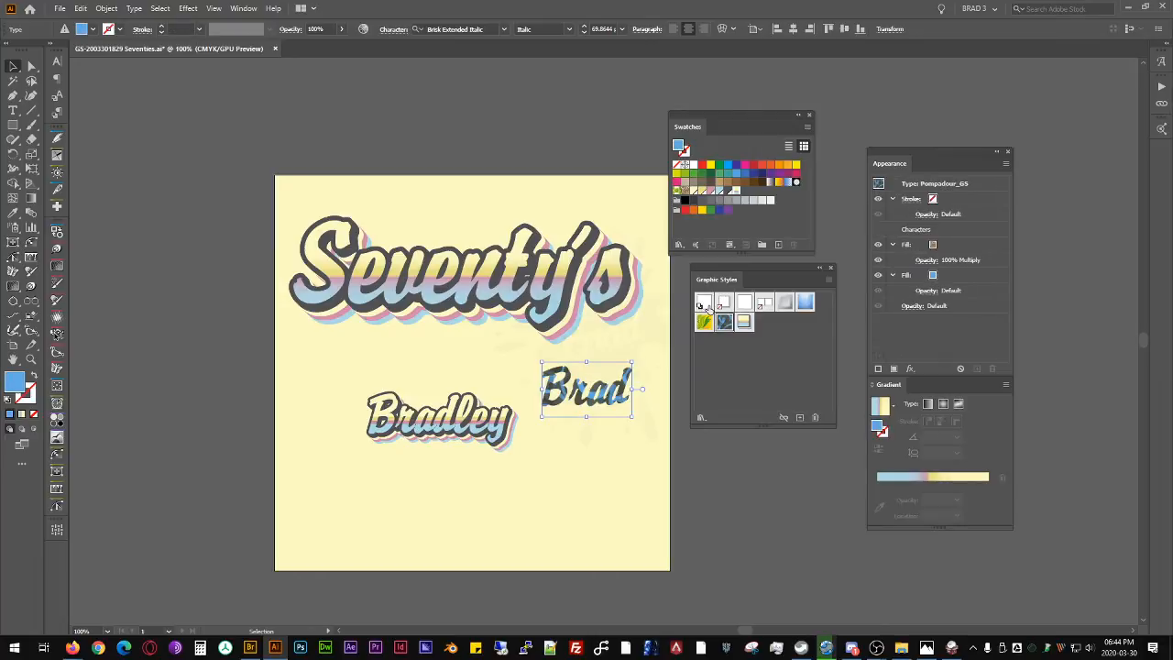
pyautogui.click(815, 418)
pyautogui.click(586, 339)
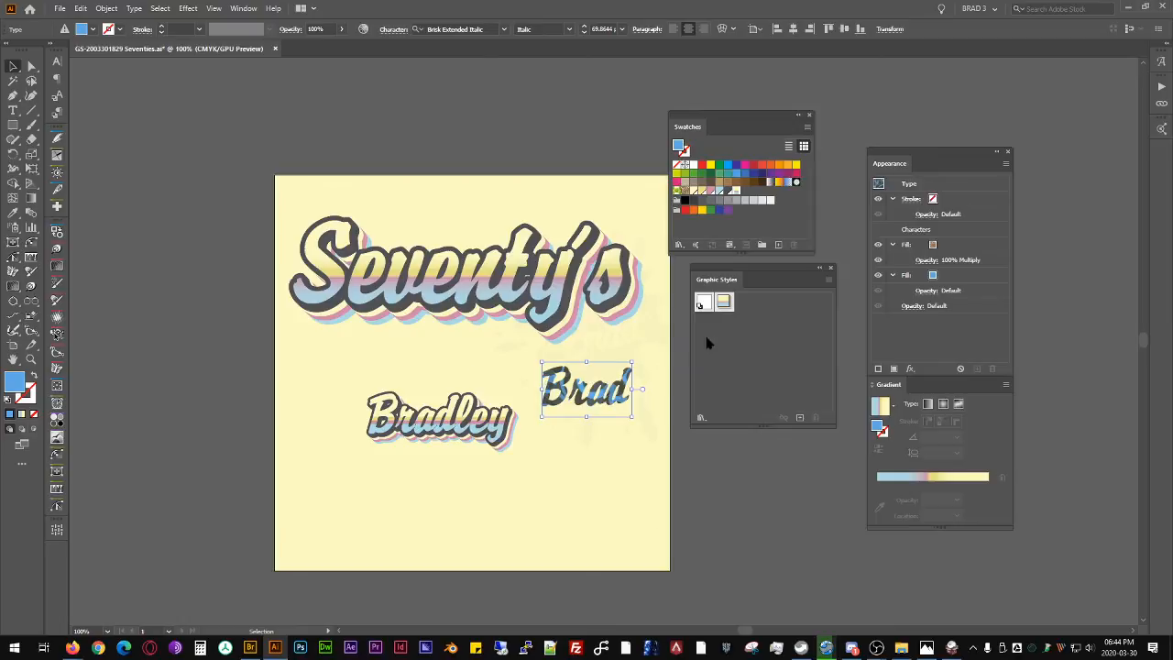
pyautogui.click(724, 301)
# Step: Save the Seventy's text's appearance with 13.233 pt strokes as a second retro graphic style
pyautogui.moveTo(586, 270); pyautogui.dragTo(795, 363)
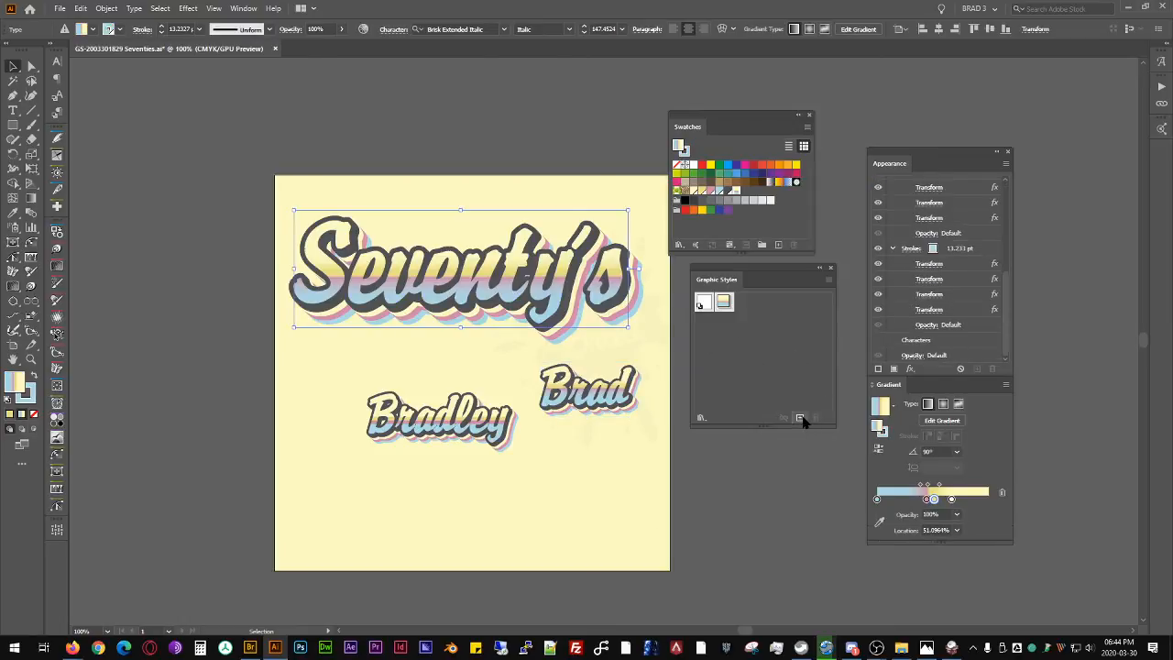
pyautogui.click(800, 419)
pyautogui.click(597, 385)
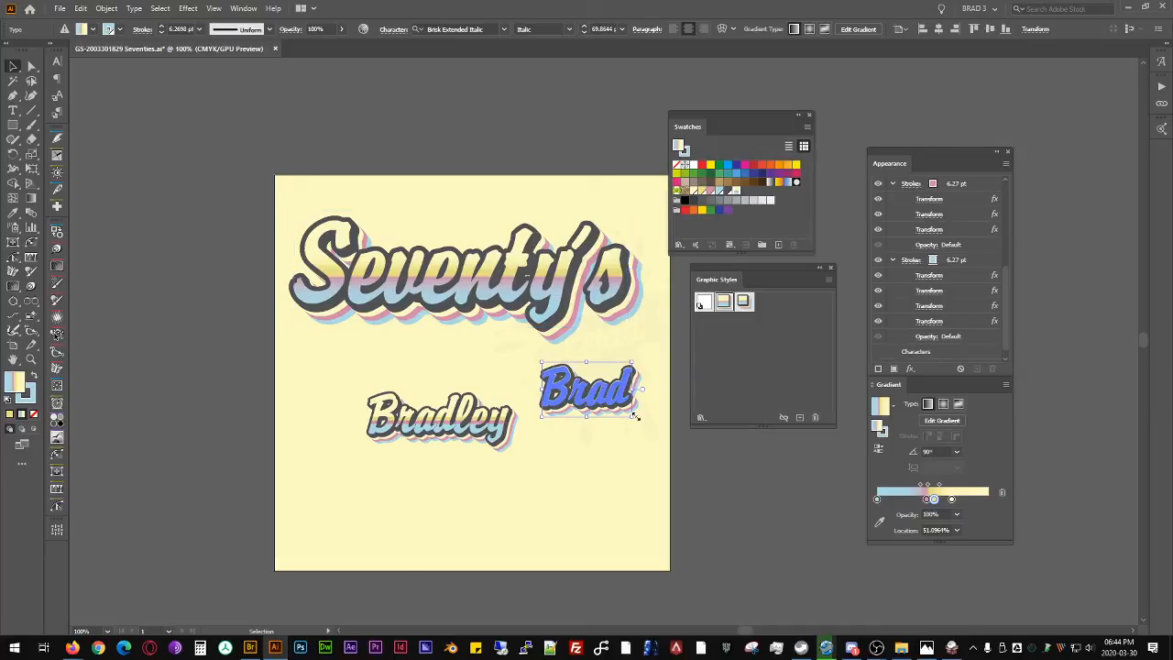
pyautogui.click(630, 326)
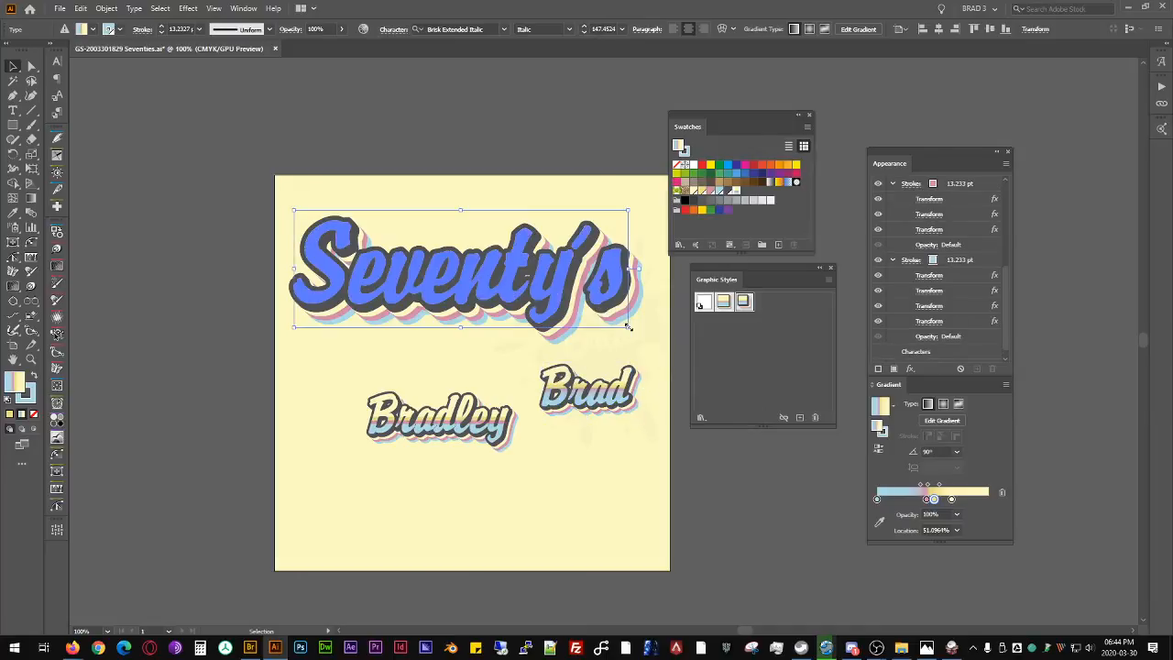
# Step: Enlarge the Seventy's text to about 228 pt and save its scaled appearance as a third retro graphic style
pyautogui.moveTo(645, 344); pyautogui.dragTo(720, 402)
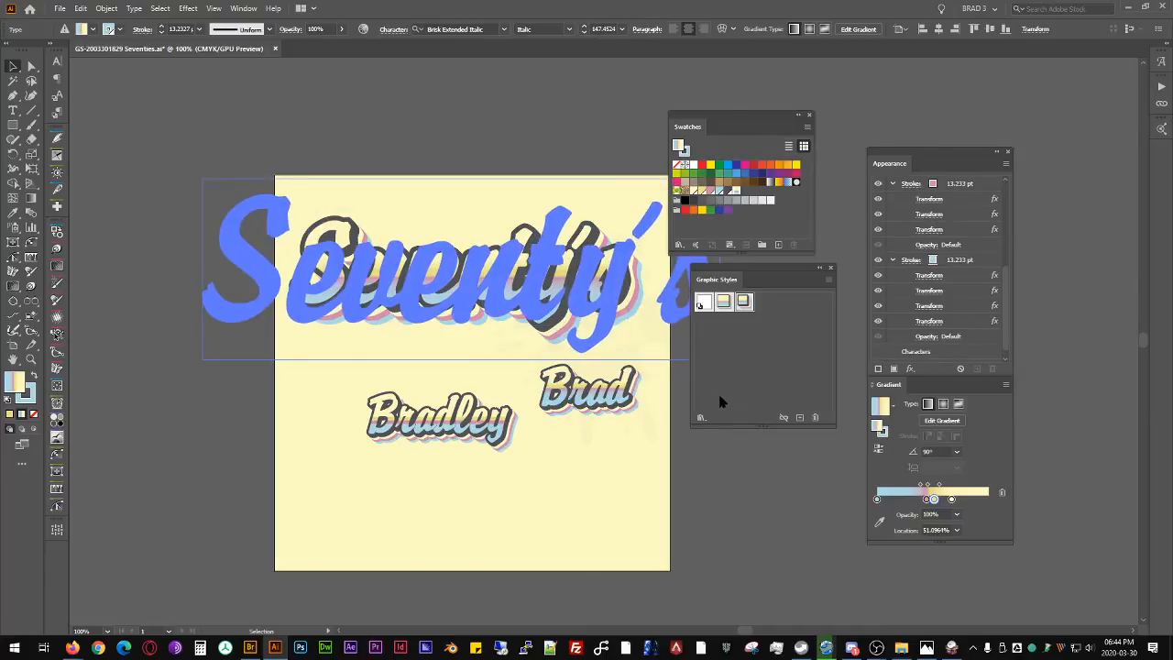
pyautogui.moveTo(765, 311); pyautogui.dragTo(770, 317)
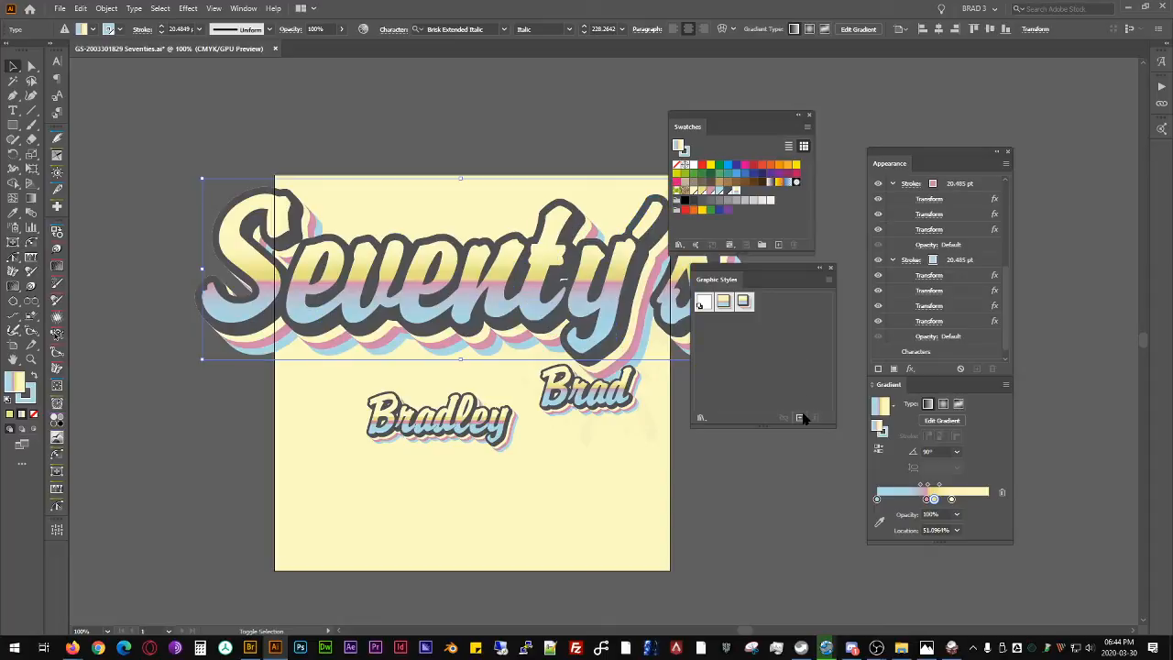
pyautogui.click(800, 418)
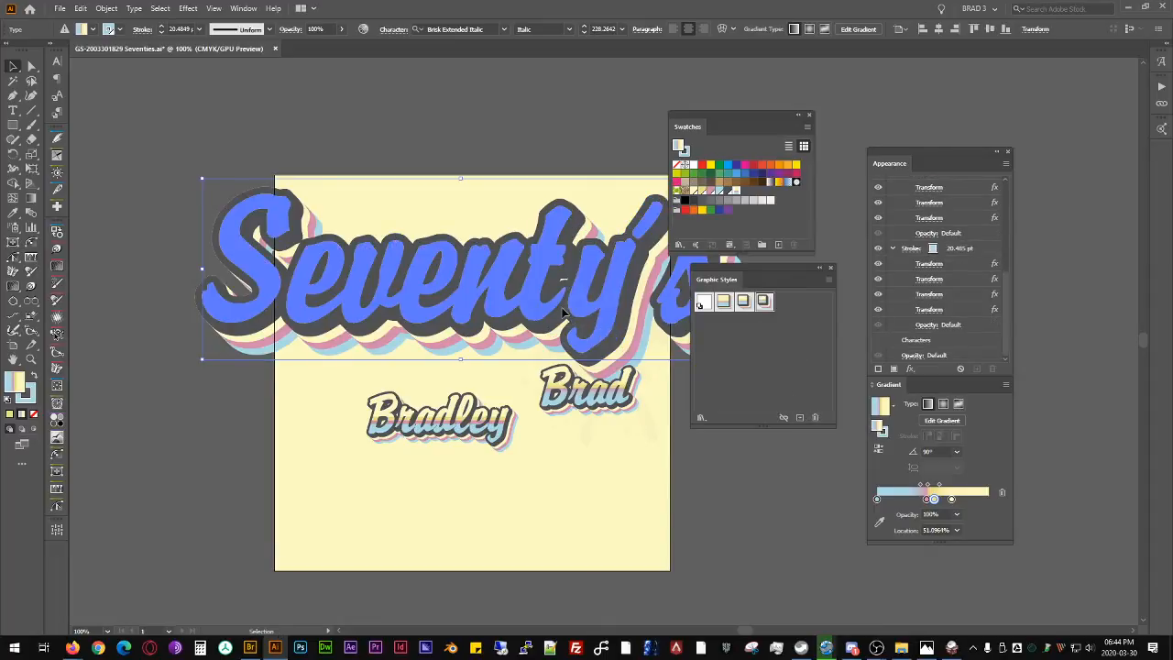
# Step: Scale the Seventy's text back down to about 143 pt and apply the saved graphic style with 13.233 pt strokes
pyautogui.press('Delete')
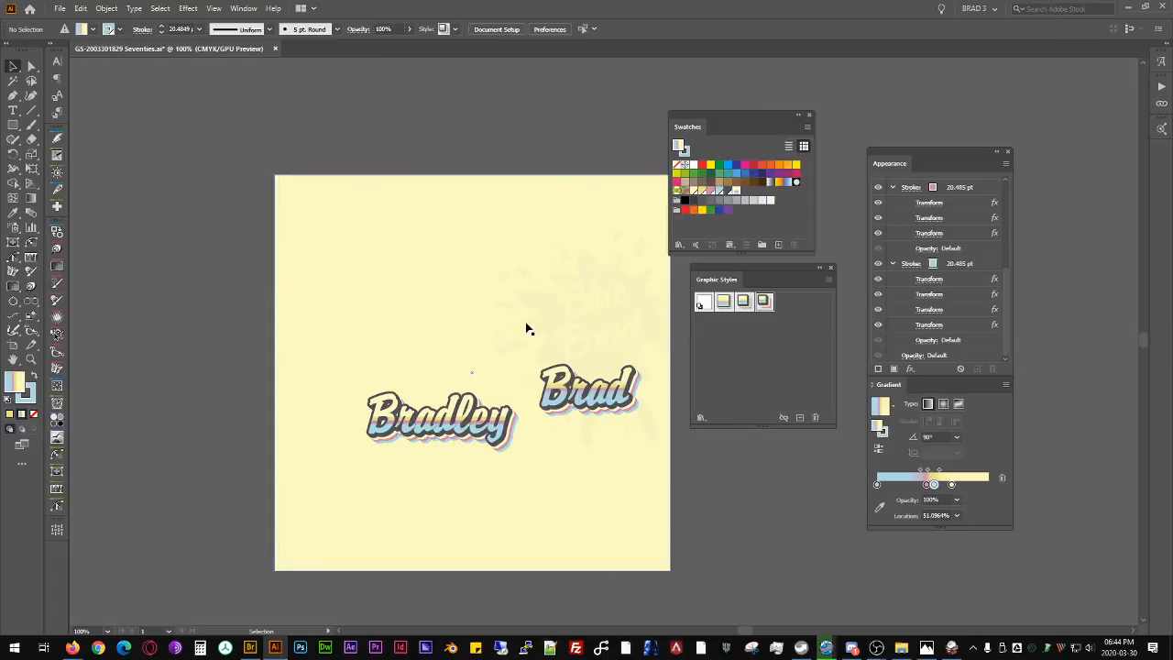
pyautogui.hotkey('ctrl', 'z')
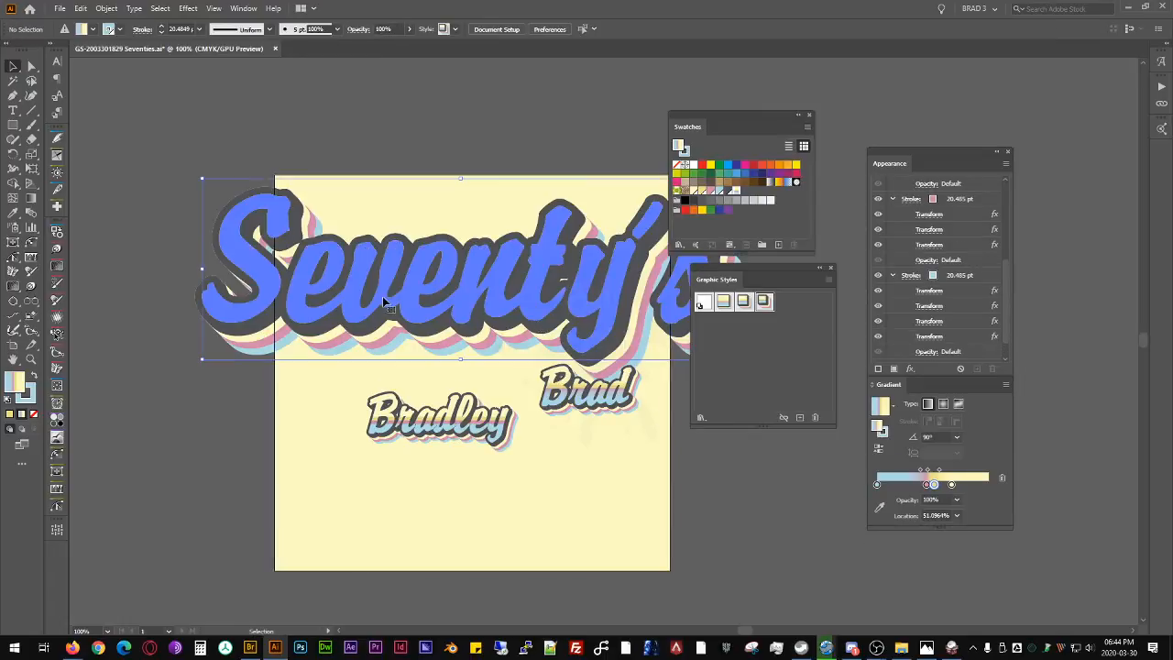
pyautogui.moveTo(289, 327); pyautogui.dragTo(299, 326)
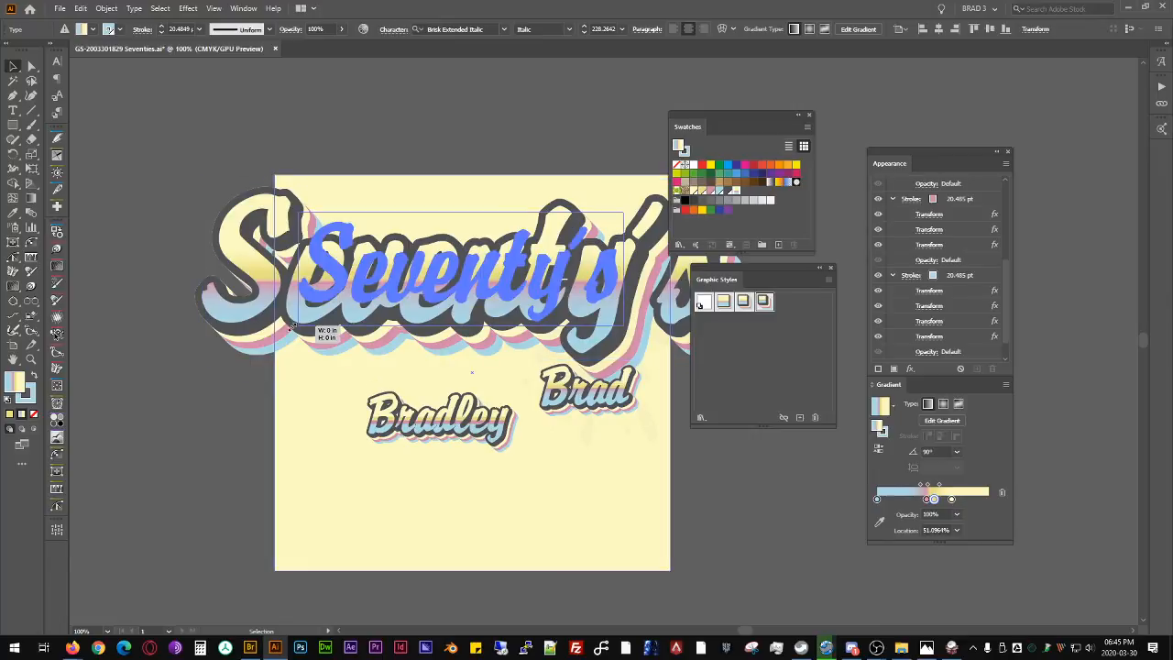
pyautogui.click(747, 304)
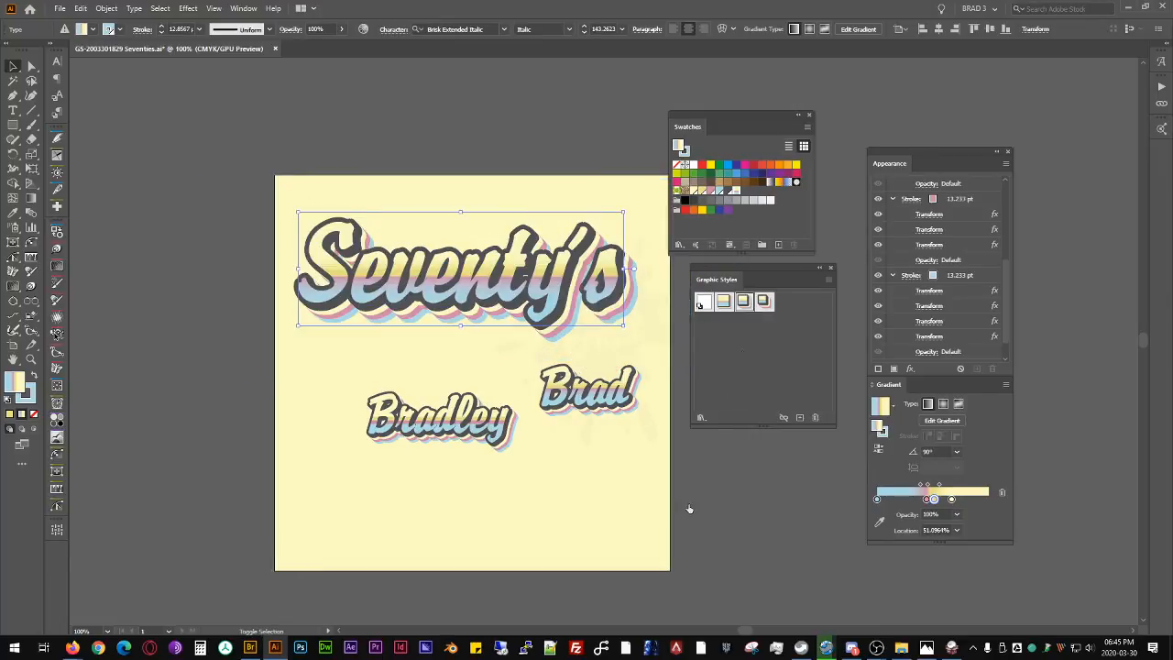
pyautogui.click(730, 517)
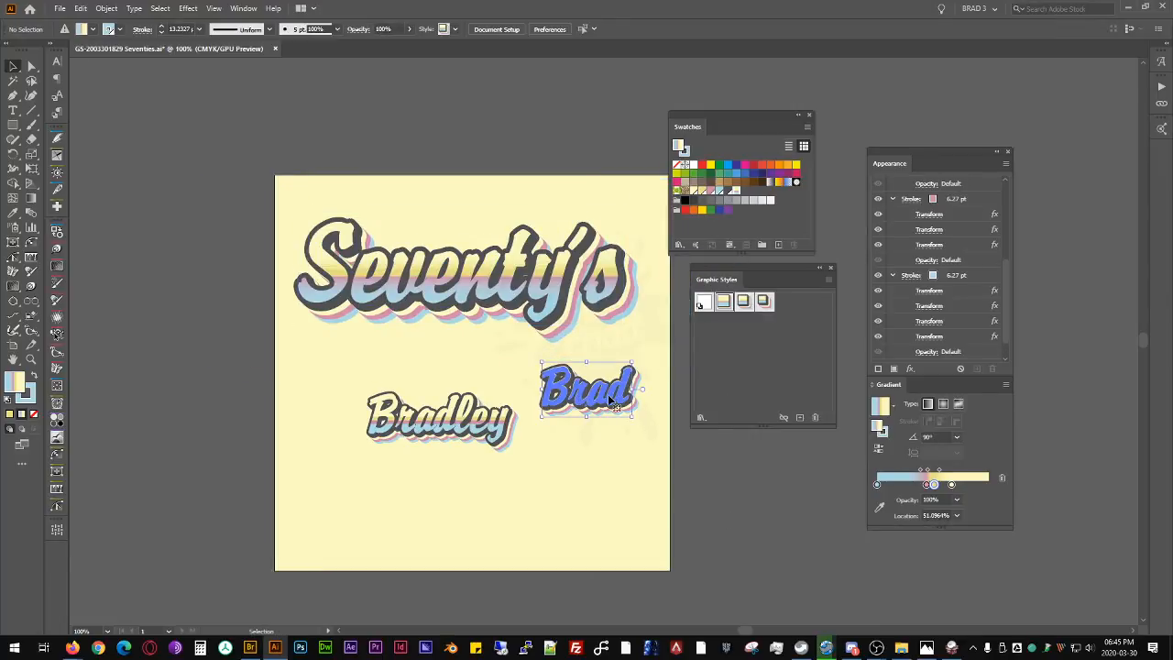
# Step: Delete the shorter first-name text and move the longer one directly beneath the start of Seventy's
pyautogui.moveTo(610, 398); pyautogui.dragTo(364, 367)
pyautogui.moveTo(458, 443); pyautogui.dragTo(408, 364)
pyautogui.click(354, 366)
pyautogui.press('Delete')
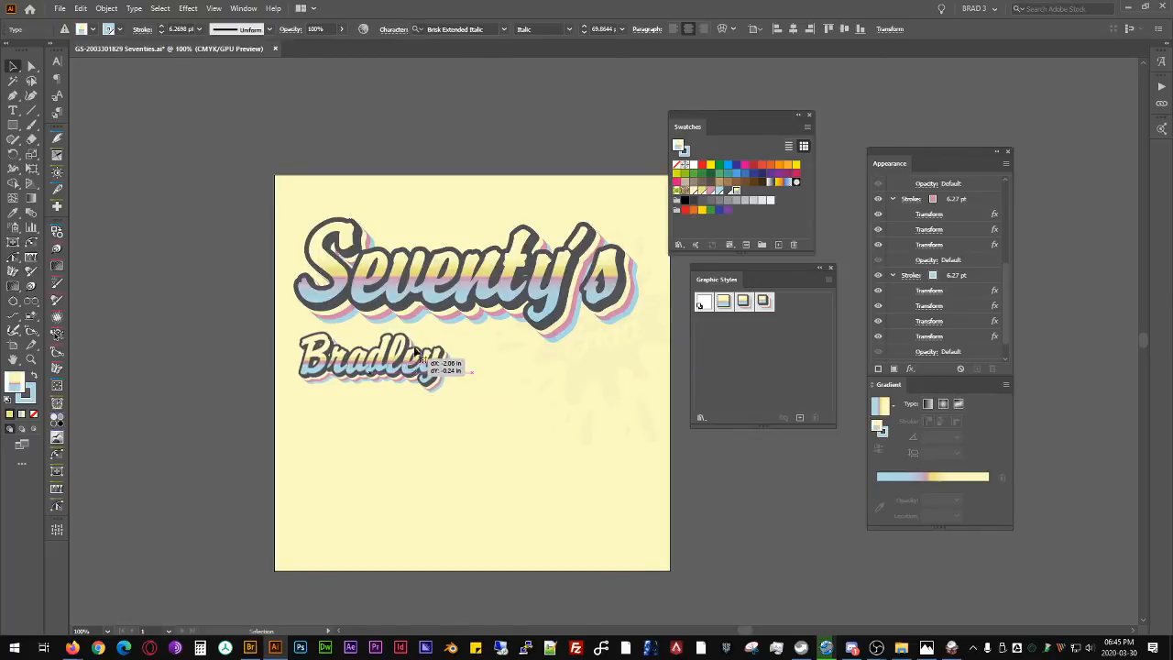
# Step: Move the longer first-name text above Seventy's and place a copy of it in the empty area below the word
pyautogui.keyDown('shift'); pyautogui.click(491, 286); pyautogui.keyUp('shift')
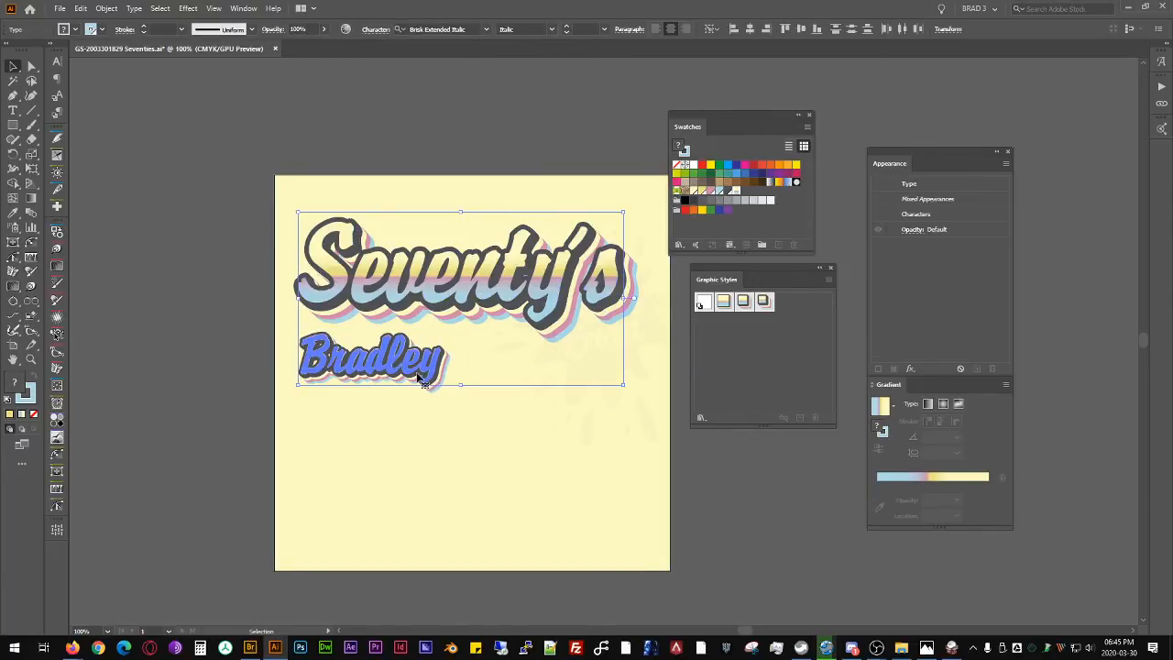
pyautogui.click(157, 270)
pyautogui.moveTo(440, 374)
pyautogui.mouseDown()
pyautogui.moveTo(502, 236)
pyautogui.moveTo(480, 392)
pyautogui.mouseUp()
pyautogui.click(536, 385)
pyautogui.hotkey('ctrl', 'z')
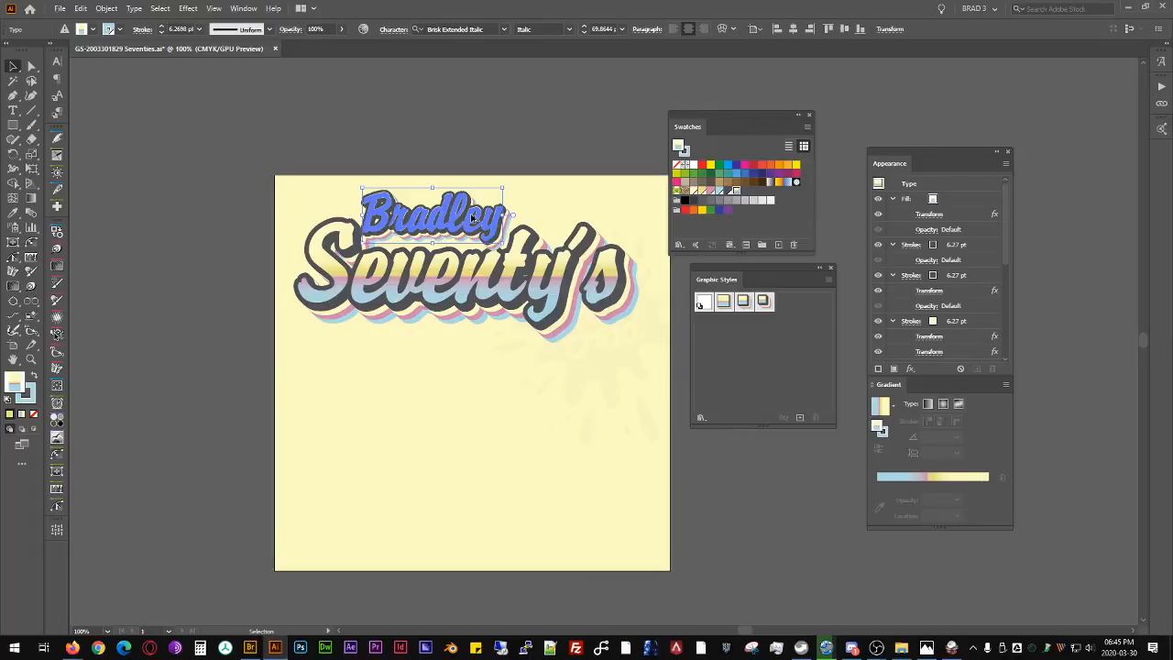
pyautogui.moveTo(472, 259); pyautogui.dragTo(465, 428)
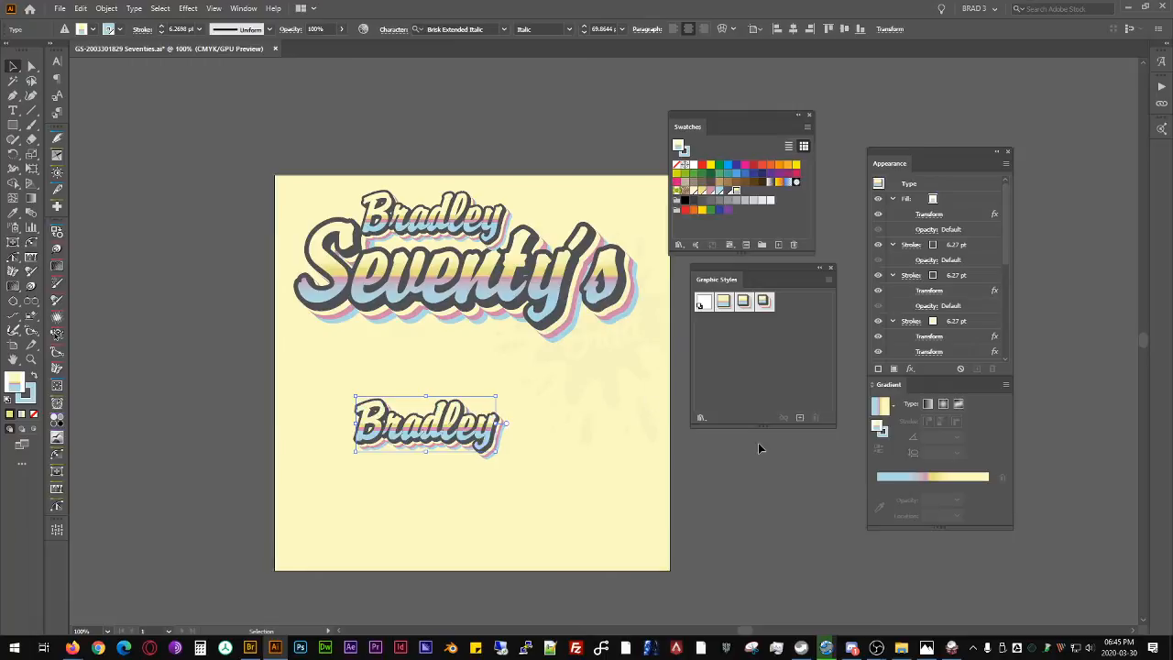
# Step: Save the lower first-name text as graphic styles at 6.27 pt, about 16 pt and 27.17 pt strokes, enlarging it between saves
pyautogui.click(799, 419)
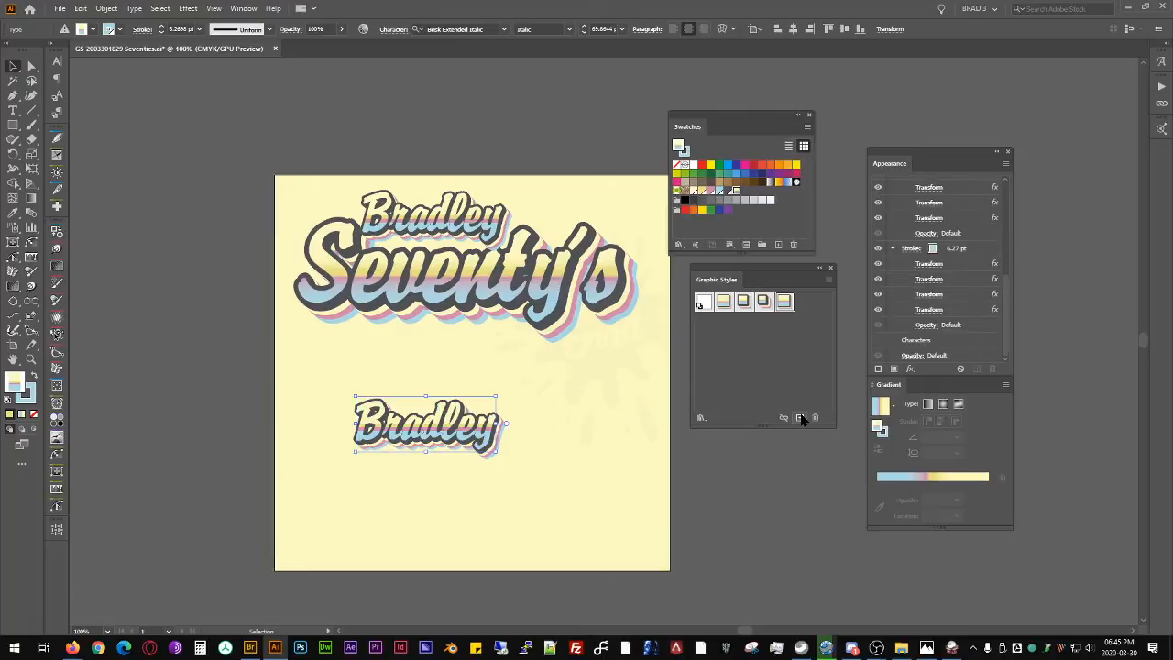
pyautogui.moveTo(623, 497); pyautogui.dragTo(730, 543)
pyautogui.click(800, 419)
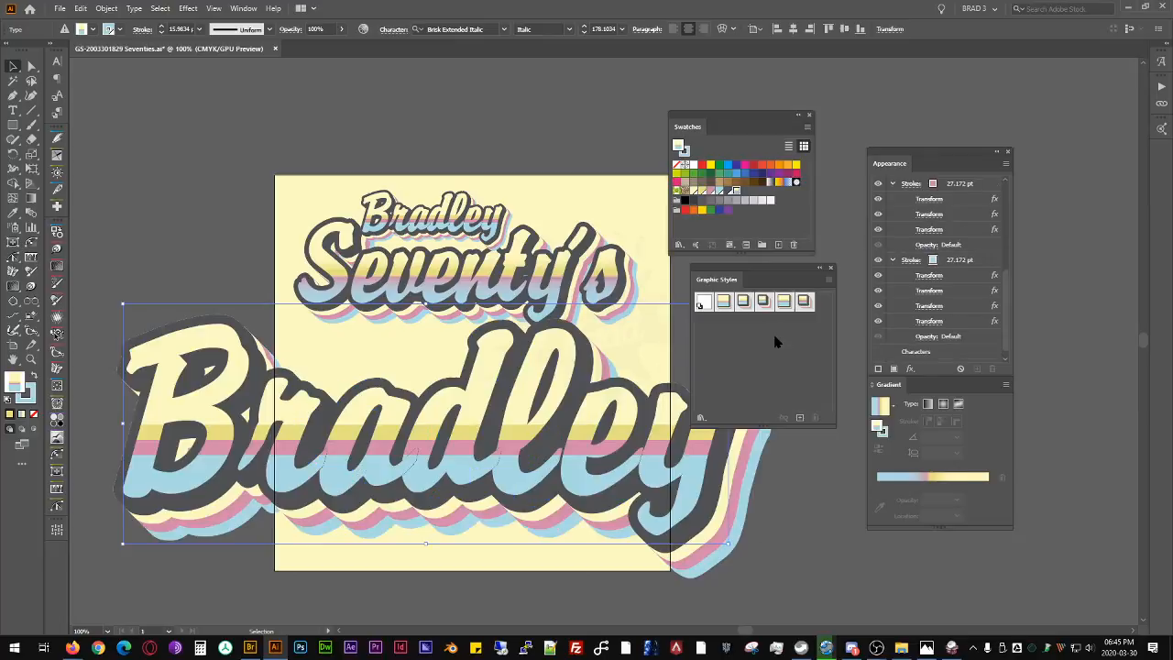
pyautogui.click(799, 419)
# Step: Undo the accidental background deletion and delete the enlarged first-name text below Seventy's
pyautogui.moveTo(808, 545); pyautogui.dragTo(412, 438)
pyautogui.press('Delete')
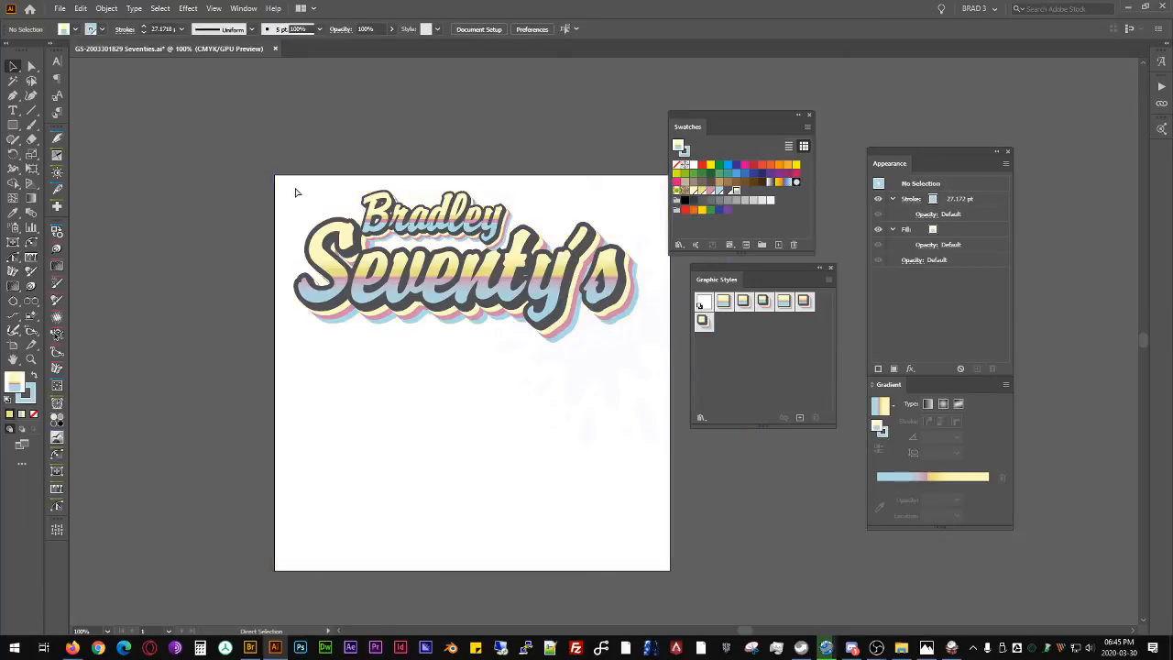
pyautogui.hotkey('ctrl', 'z')
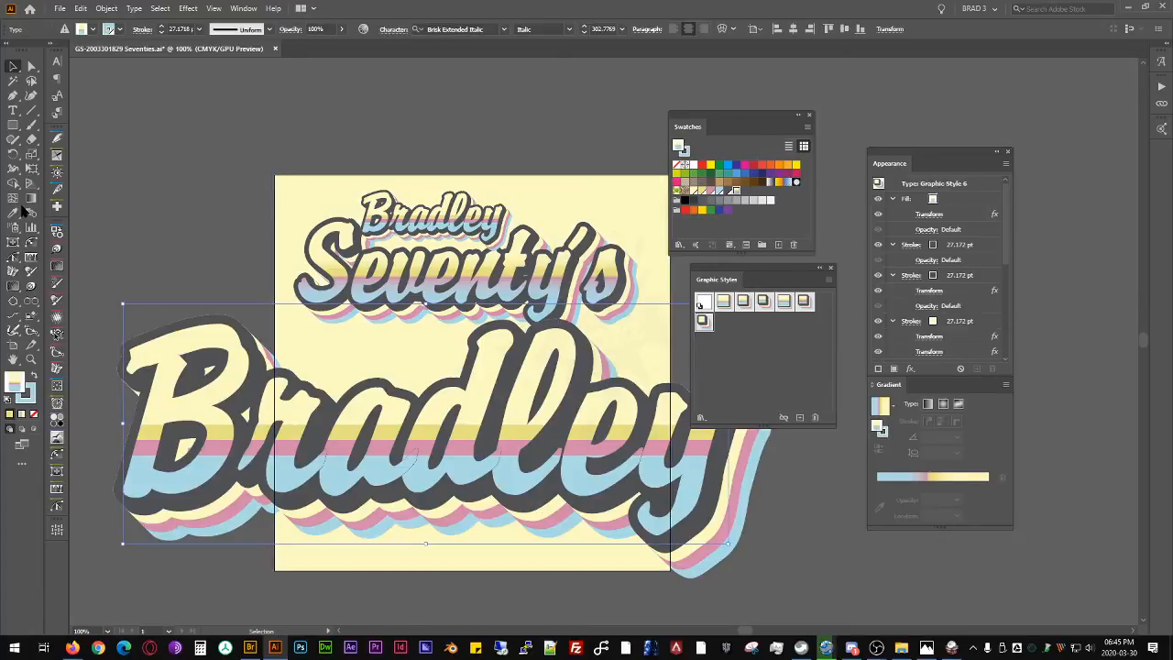
pyautogui.press('Delete')
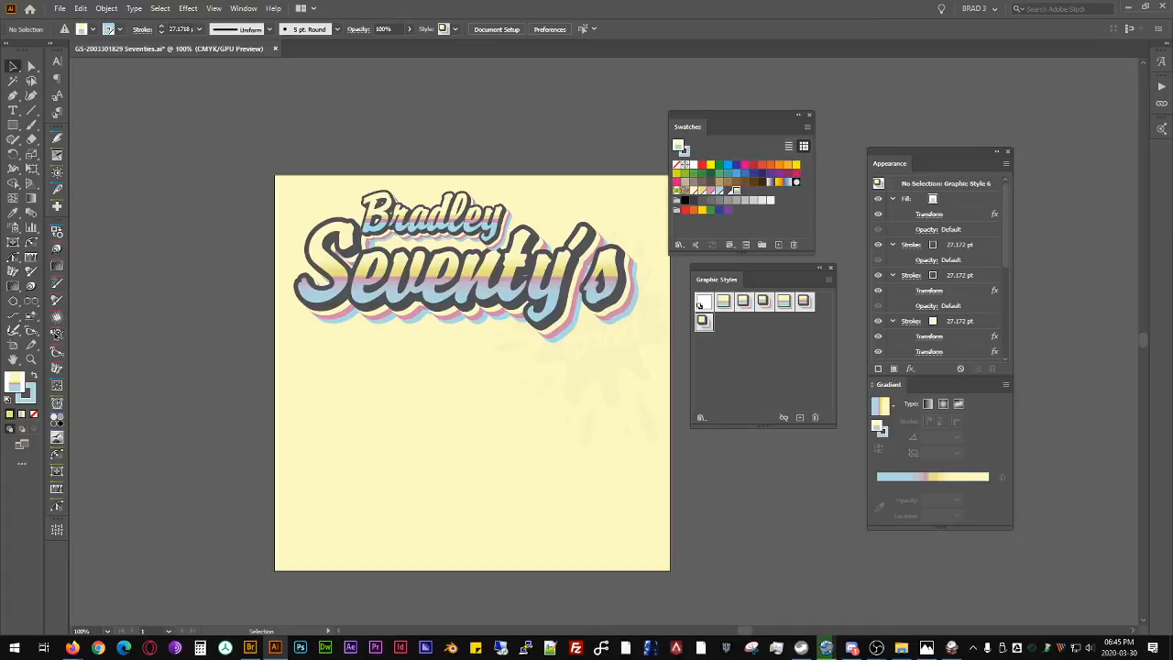
# Step: Cover the whole artboard with a rectangle about 8.86 by 8.59 in and apply the PROOF style from the Bluebrad graphic style library
pyautogui.click(12, 125)
pyautogui.moveTo(247, 153); pyautogui.dragTo(704, 596)
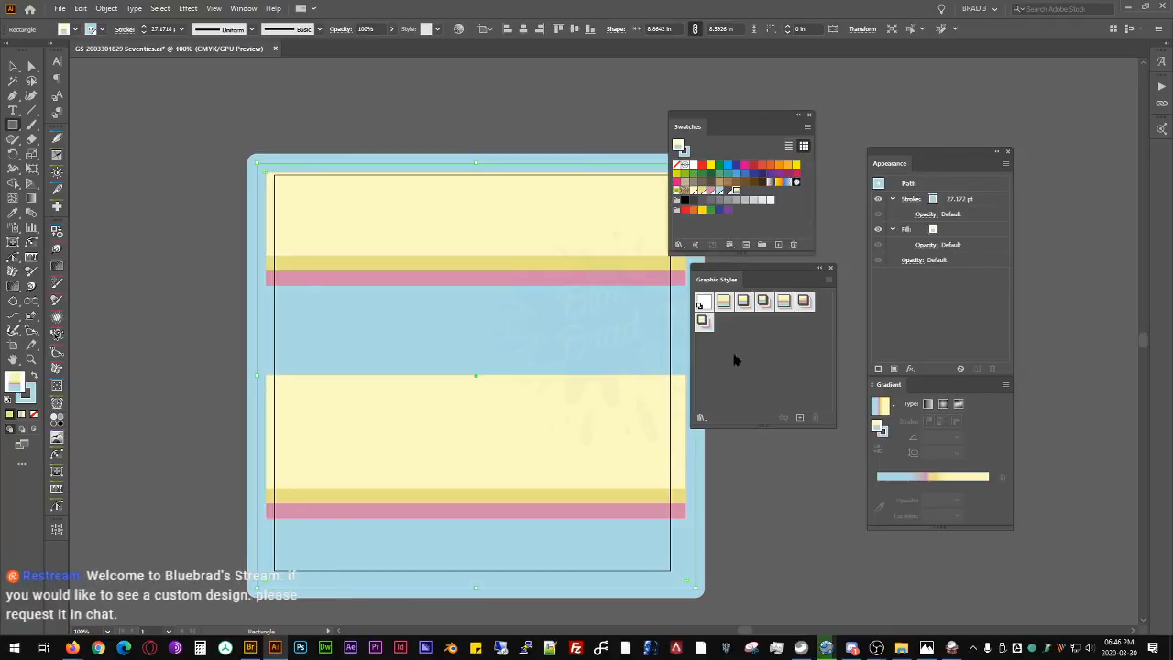
pyautogui.click(700, 418)
pyautogui.click(742, 373)
pyautogui.click(593, 353)
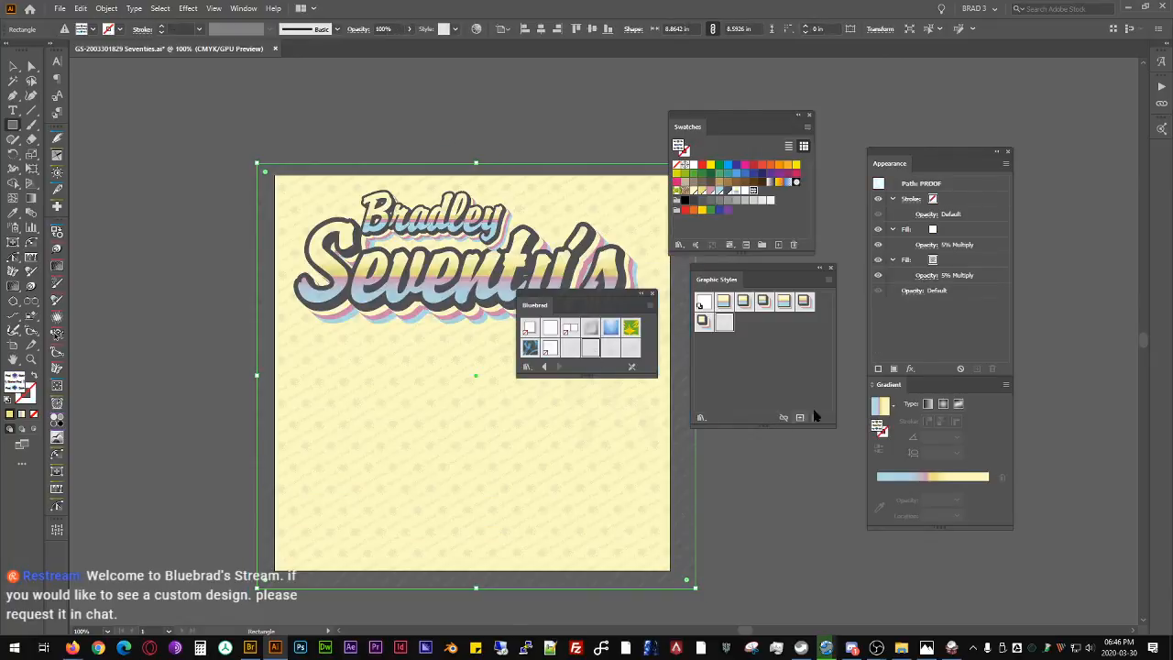
pyautogui.click(13, 66)
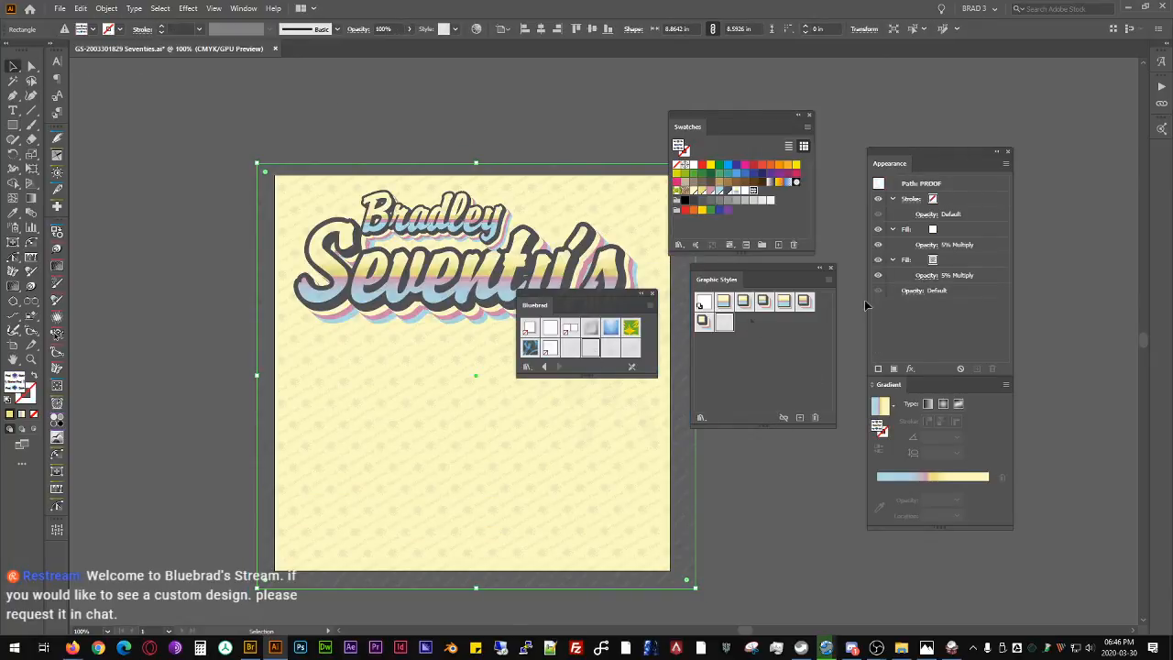
pyautogui.hotkey('ctrl', 'shift', 'a')
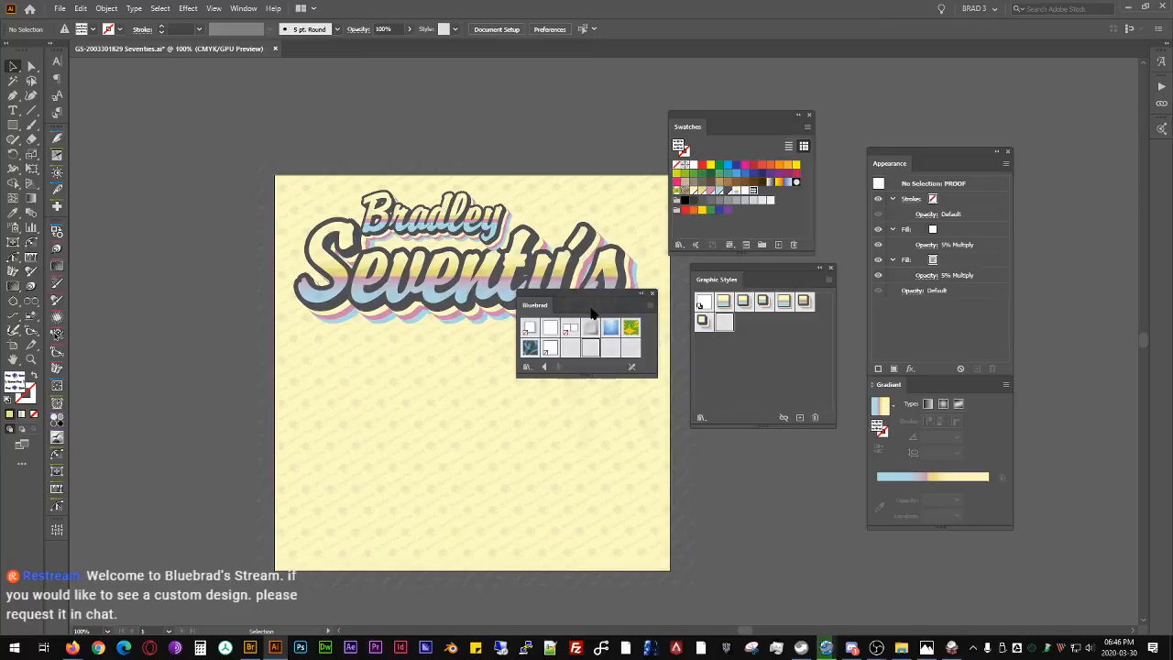
# Step: Dock the Bluebrad library below Graphic Styles and Swatches, and move the combined palettes clear of the artboard
pyautogui.moveTo(606, 294); pyautogui.dragTo(772, 479)
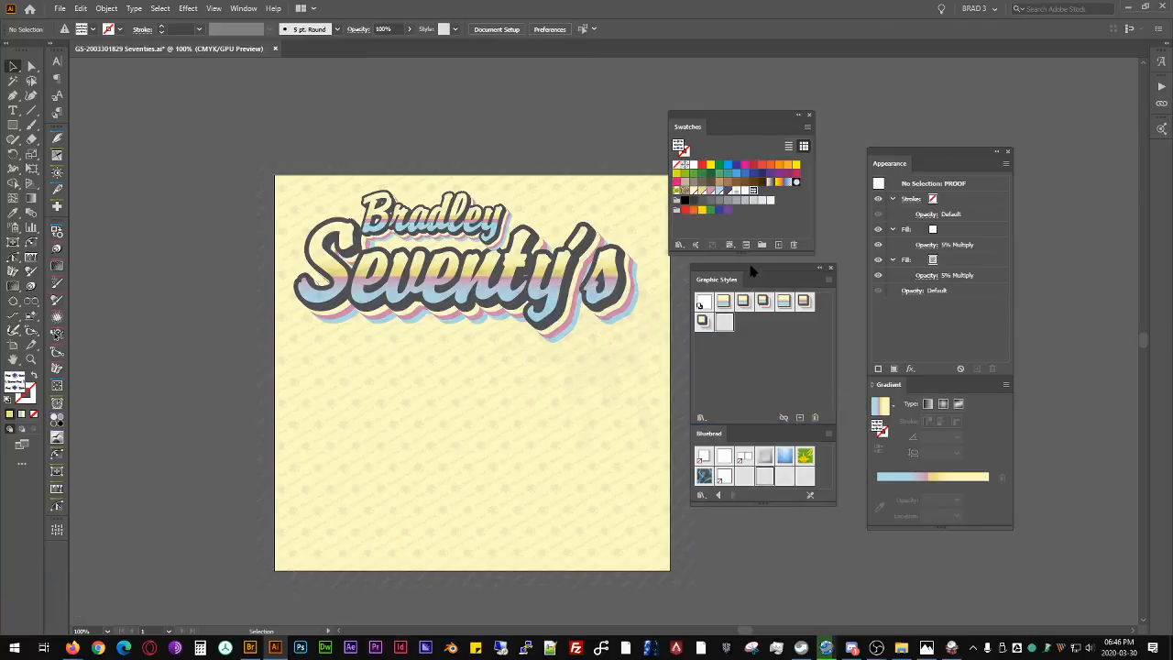
pyautogui.moveTo(753, 271); pyautogui.dragTo(740, 254)
pyautogui.moveTo(747, 117); pyautogui.dragTo(1013, 69)
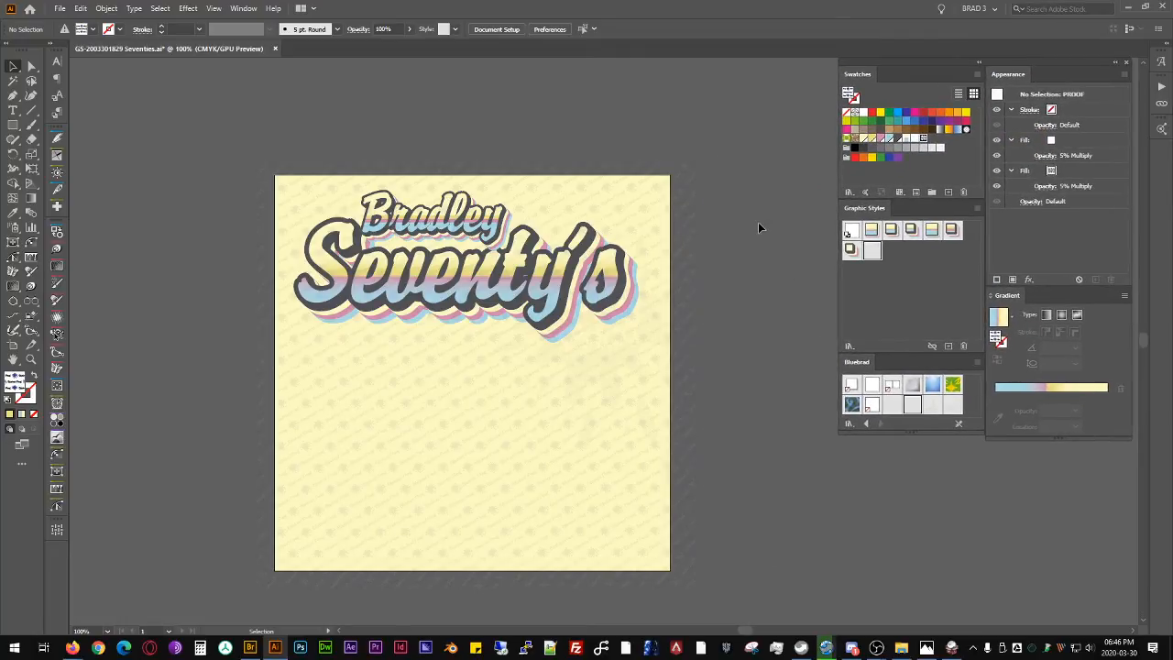
# Step: Lock the 8 in pale yellow background square
pyautogui.moveTo(542, 424); pyautogui.dragTo(618, 418)
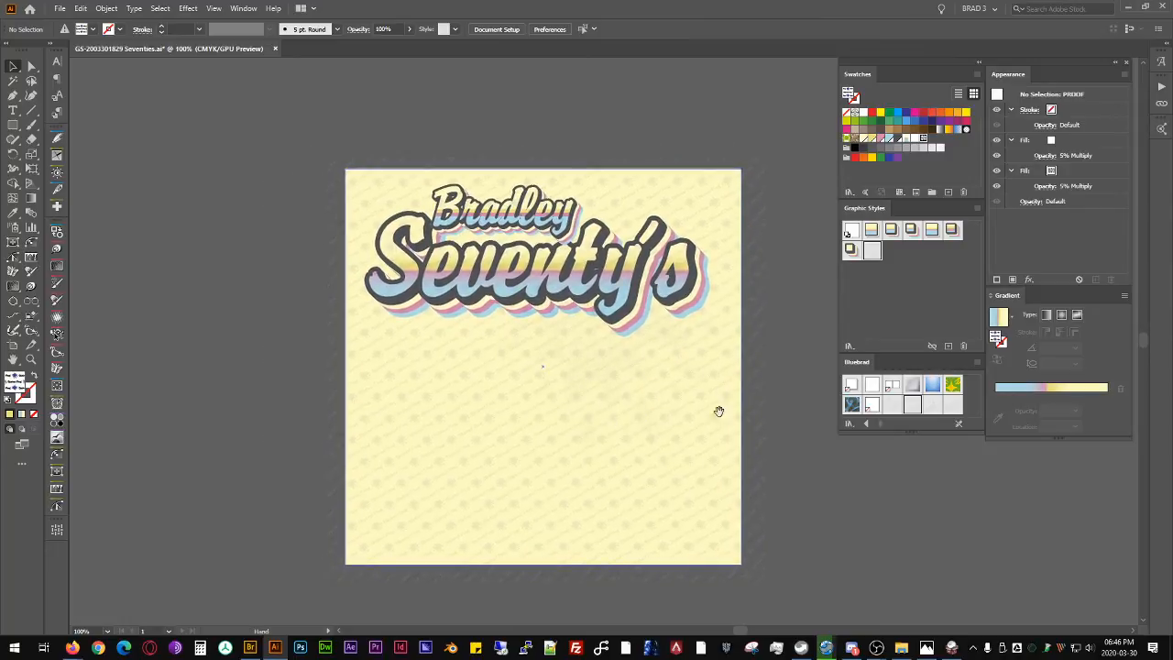
pyautogui.click(617, 422)
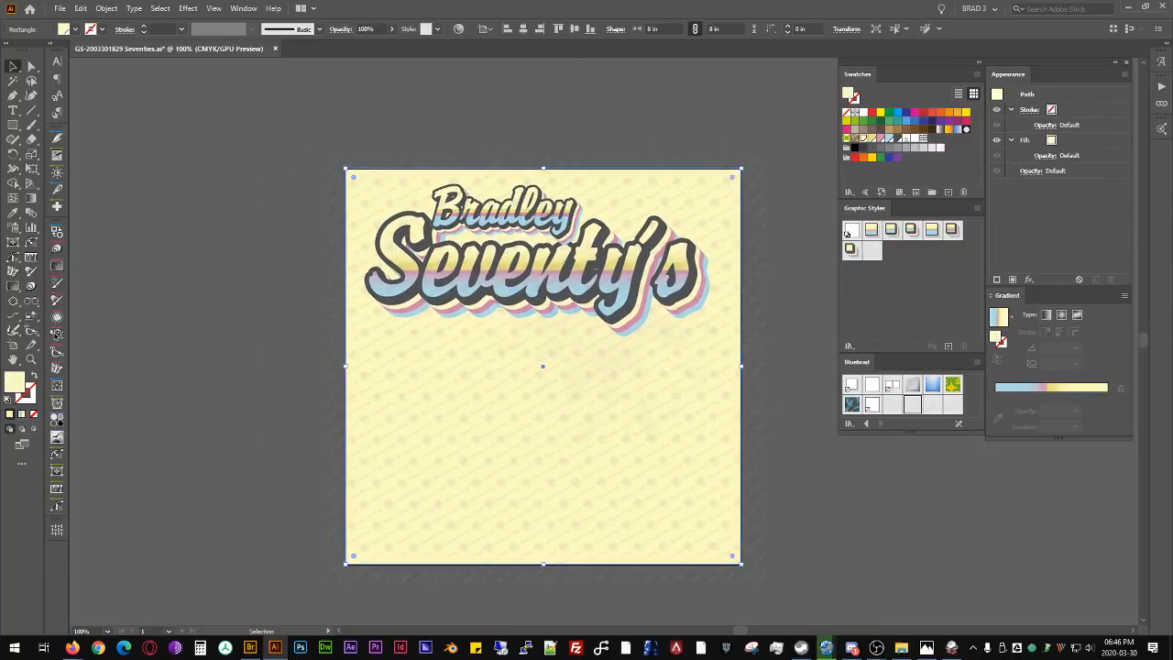
pyautogui.hotkey('ctrl', '2')
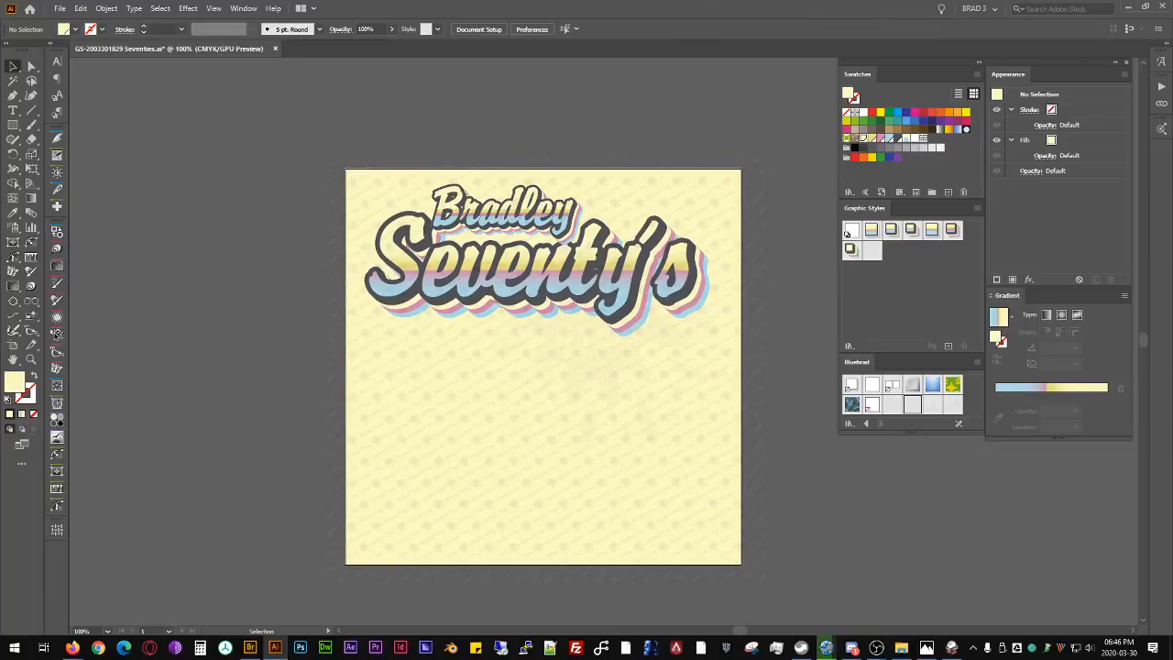
# Step: Draw a square about 1.93 in wide below Seventy's, using that text's gradient fill and 13.233 pt light blue stroke
pyautogui.click(538, 293)
pyautogui.click(513, 422)
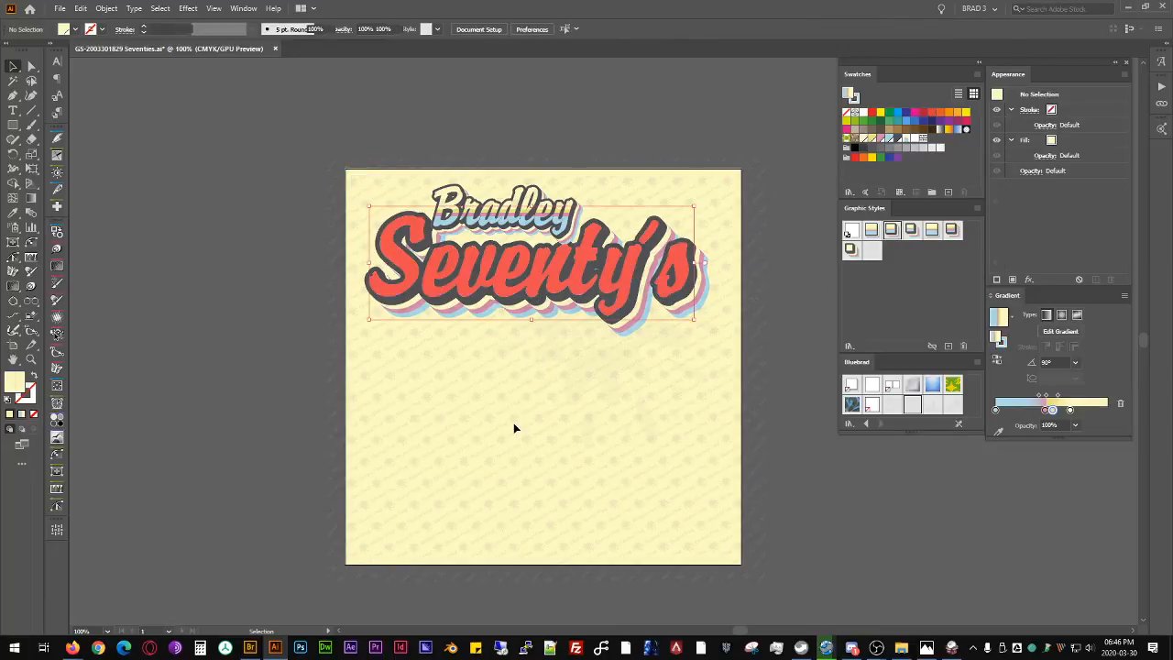
pyautogui.press('p')
pyautogui.press('m')
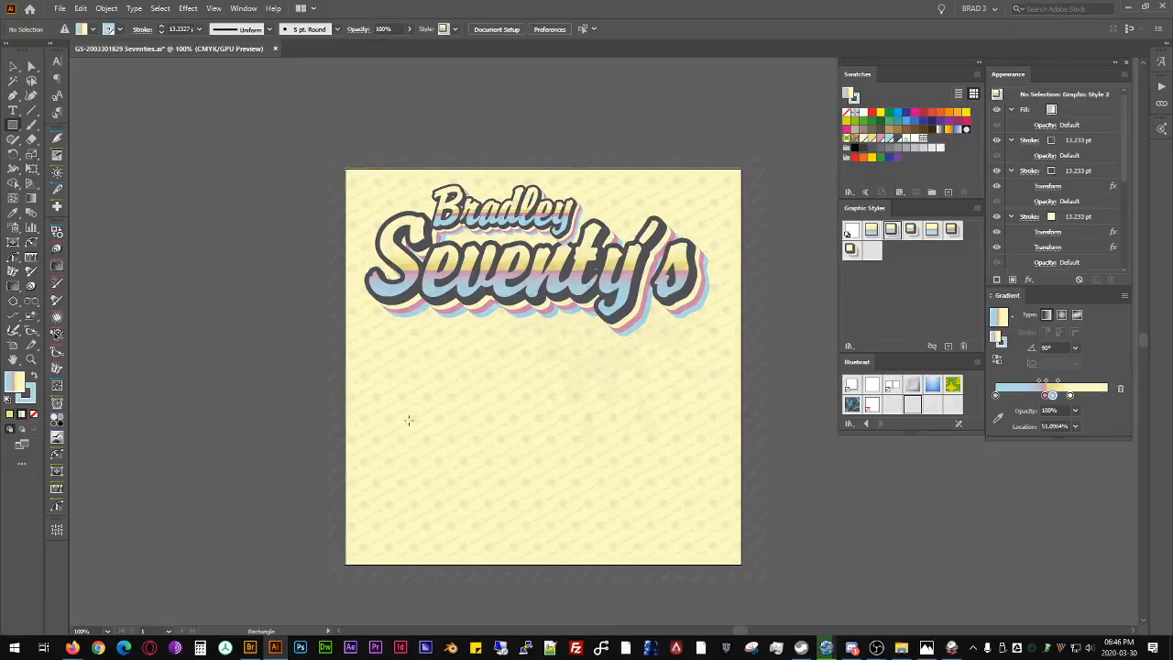
pyautogui.scroll(3, 373, 383)
pyautogui.moveTo(357, 298); pyautogui.dragTo(634, 570)
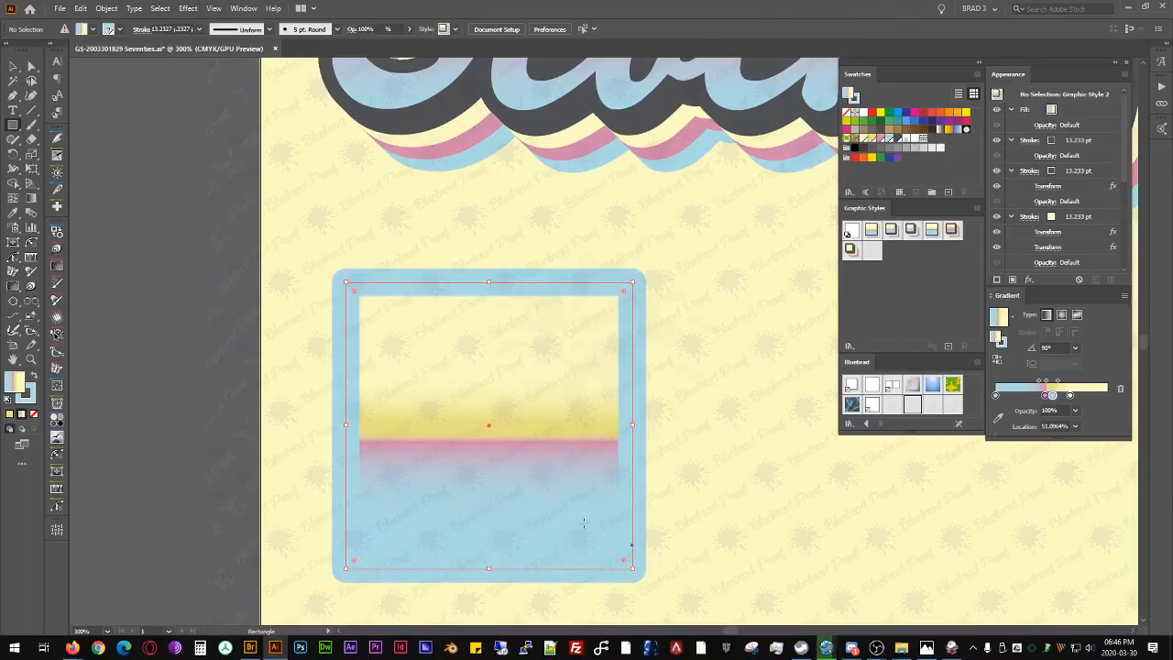
# Step: Round the upper-left corner of the gradient square to a radius of about 0.56 in with its live corner control
pyautogui.press('a')
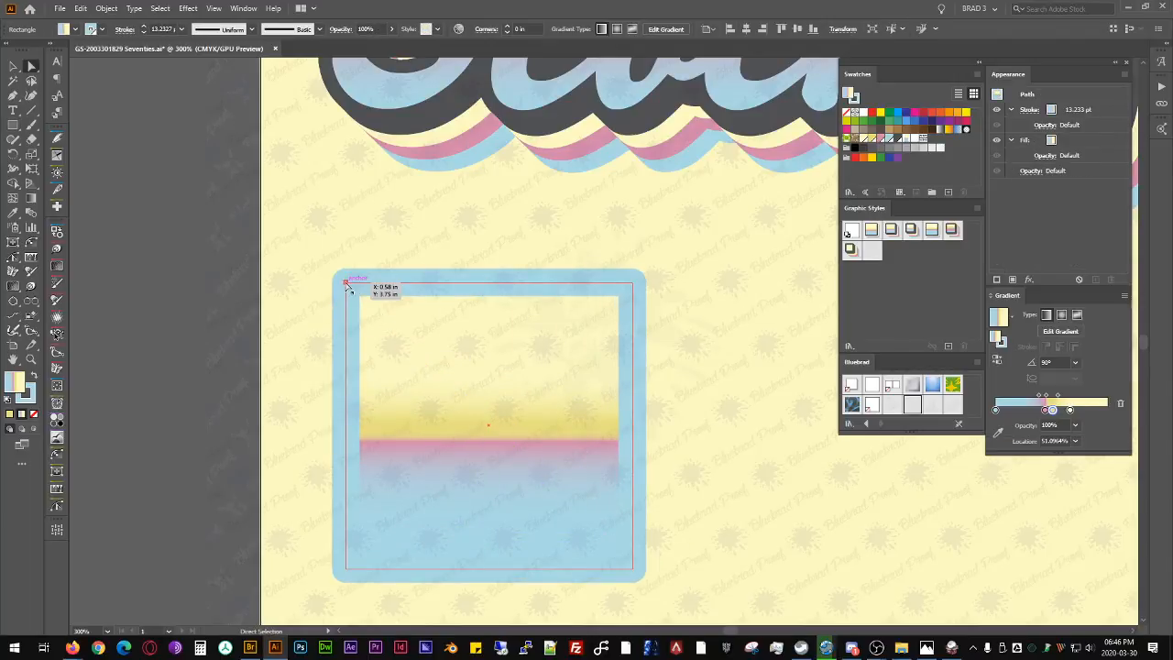
pyautogui.click(347, 286)
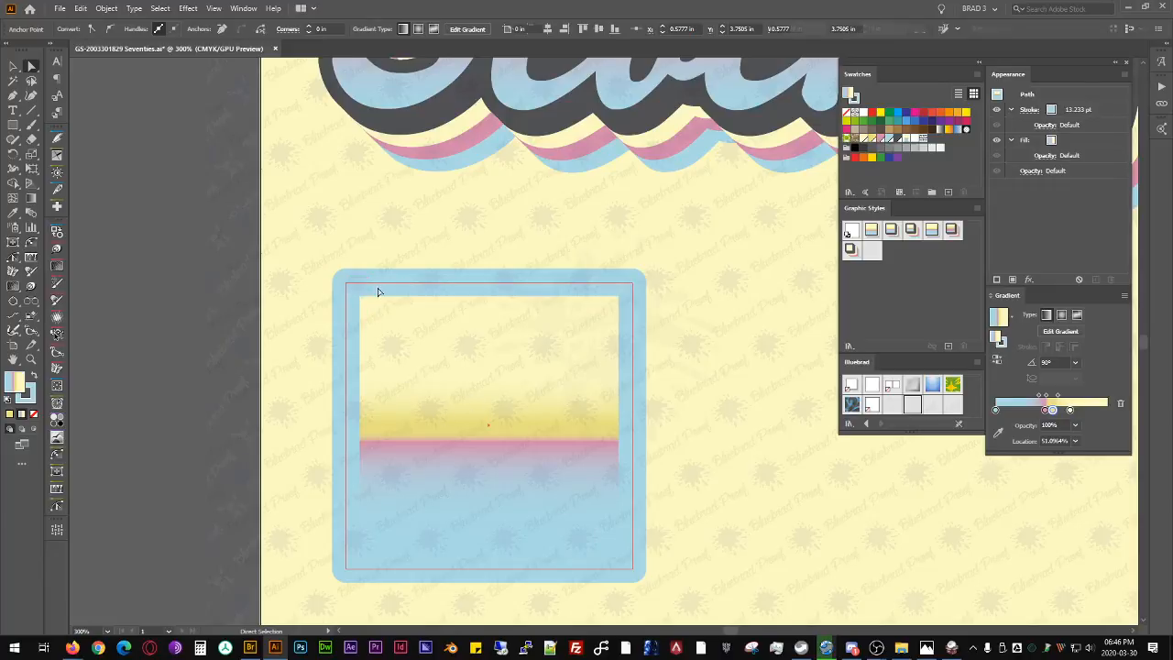
pyautogui.press('v')
pyautogui.click(507, 293)
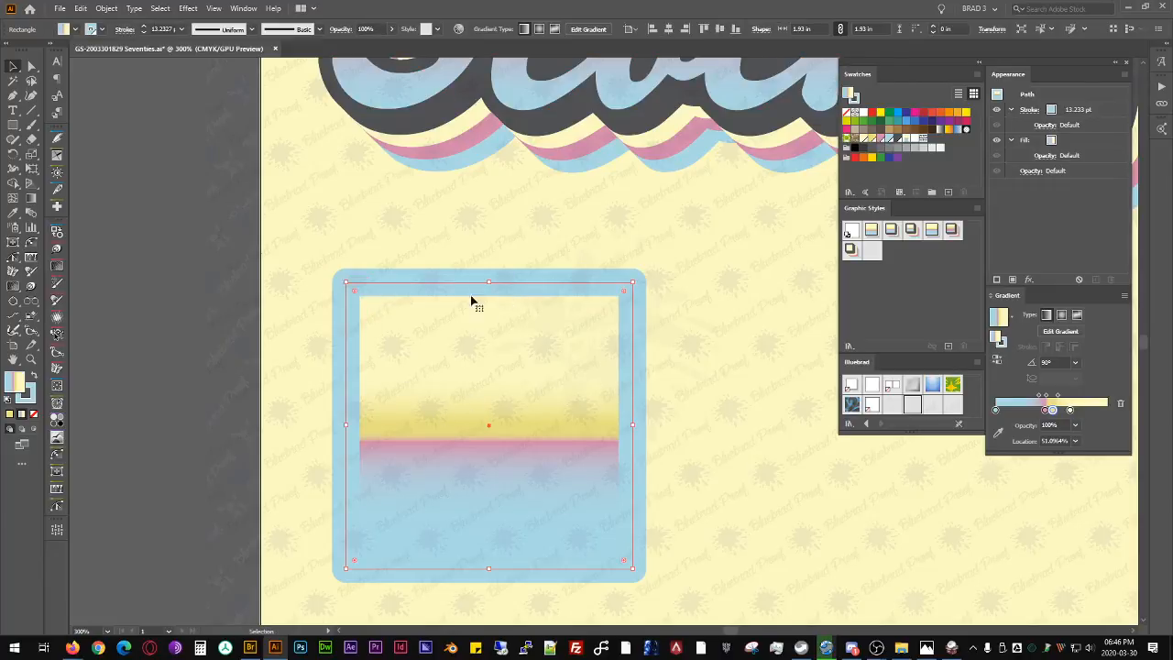
pyautogui.press('a')
pyautogui.moveTo(355, 291); pyautogui.dragTo(428, 365)
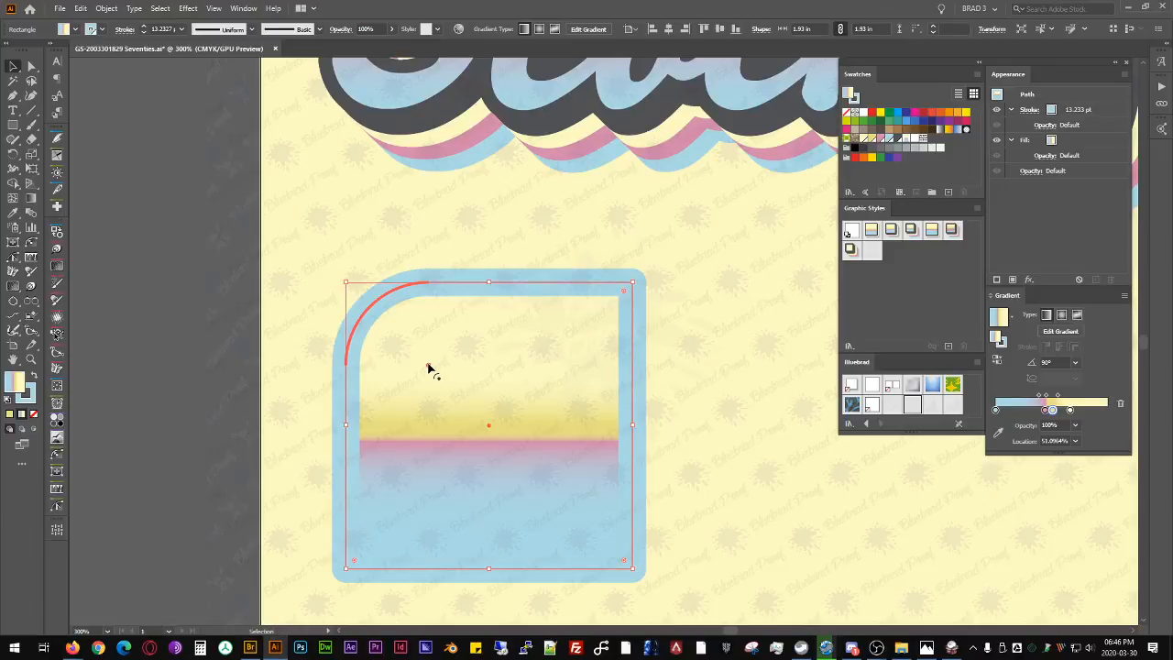
# Step: Inspect the rounded corner's anchor points and reduce the rounding of the gradient square's upper-left corner
pyautogui.press('a')
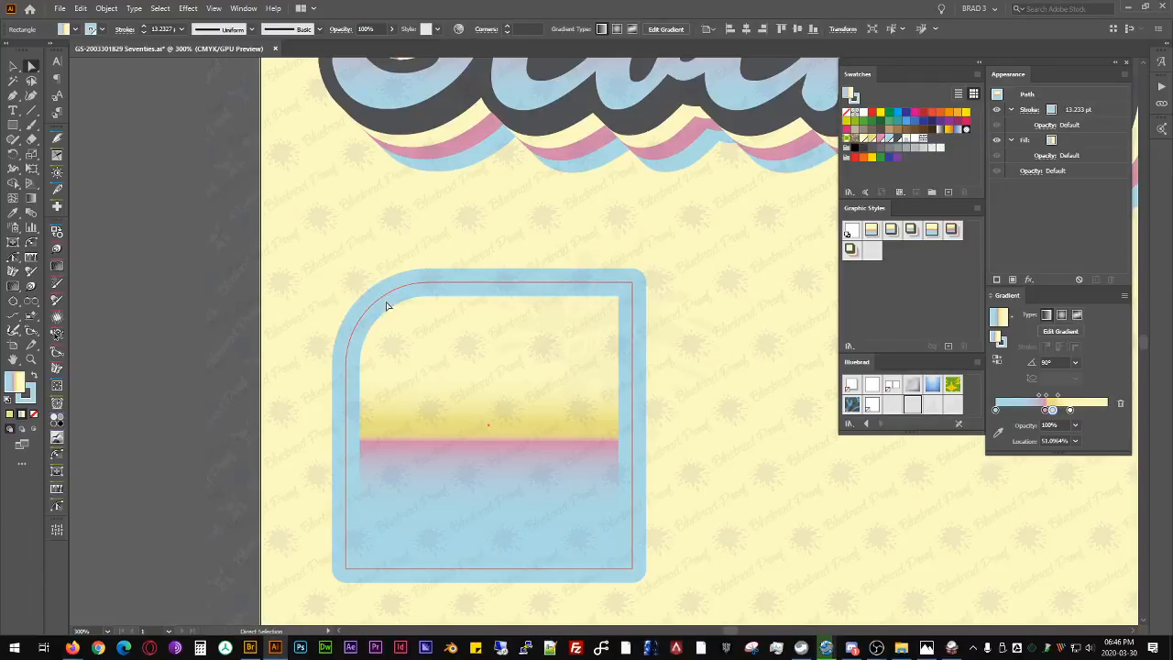
pyautogui.click(424, 286)
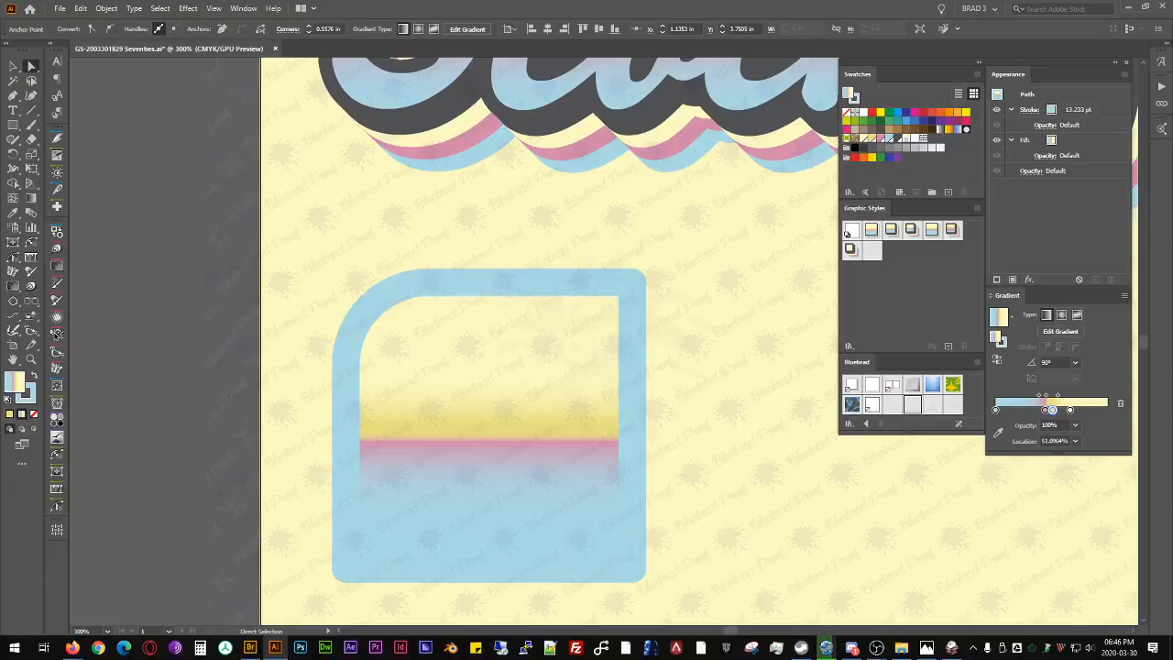
pyautogui.click(432, 379)
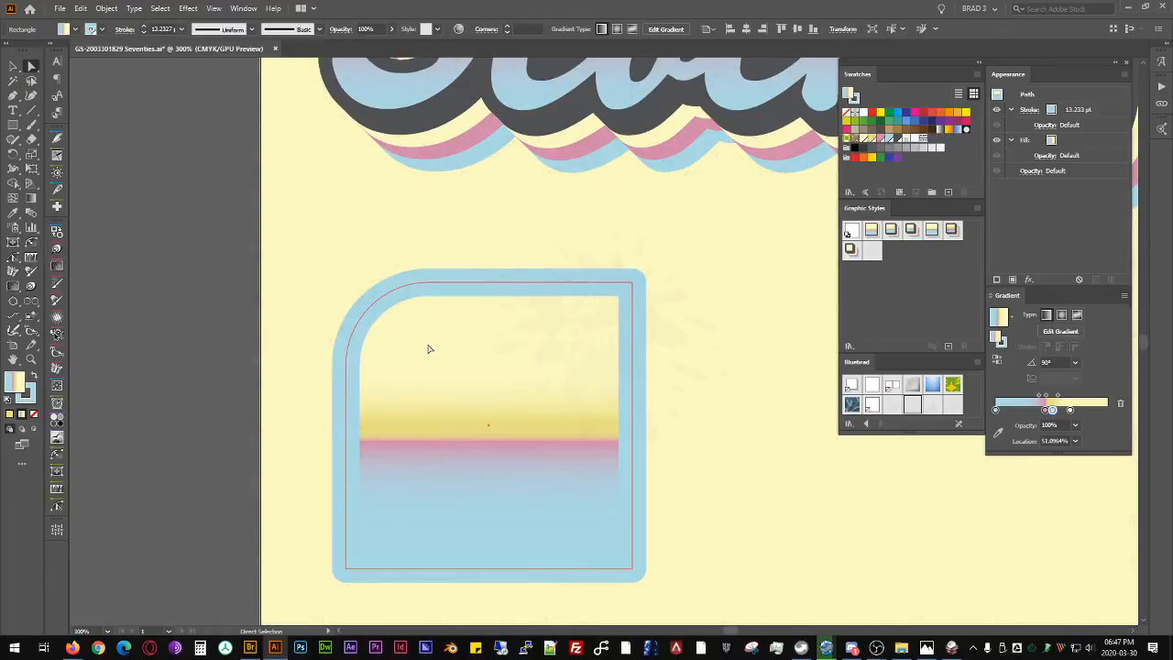
pyautogui.press('v')
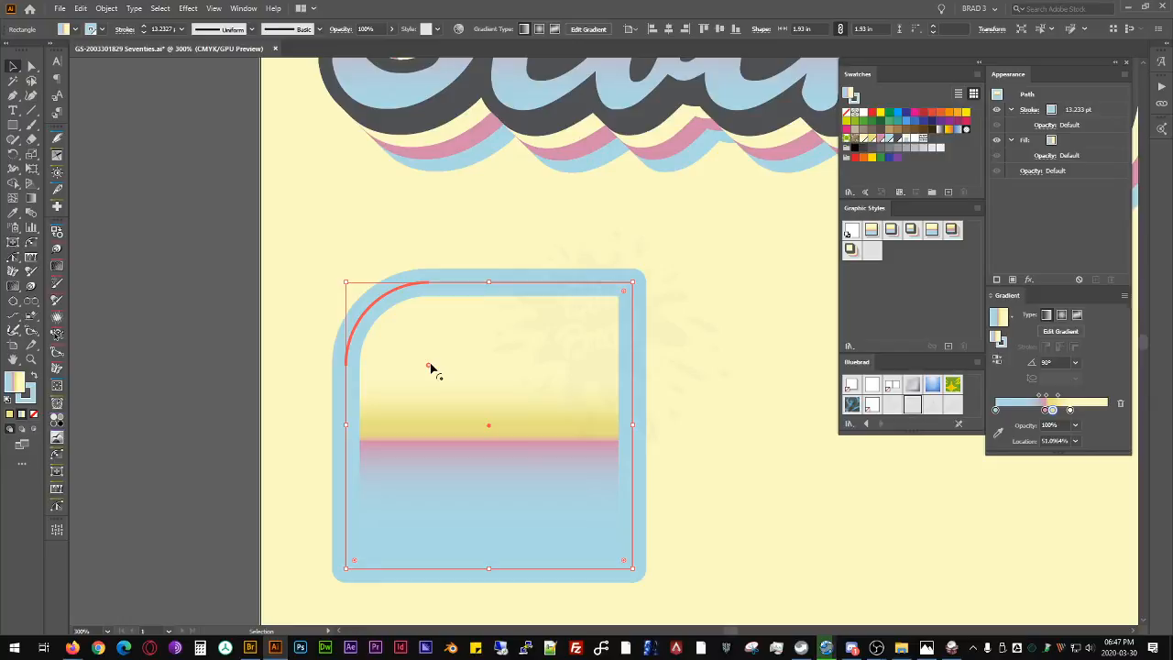
pyautogui.press('a')
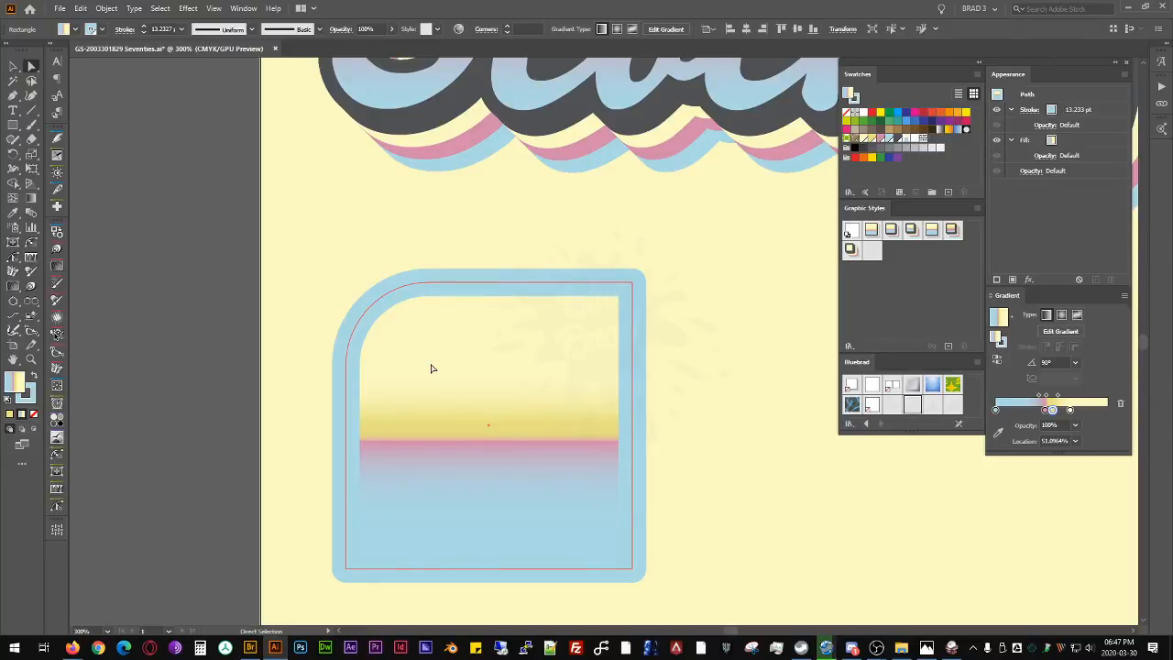
pyautogui.press('v')
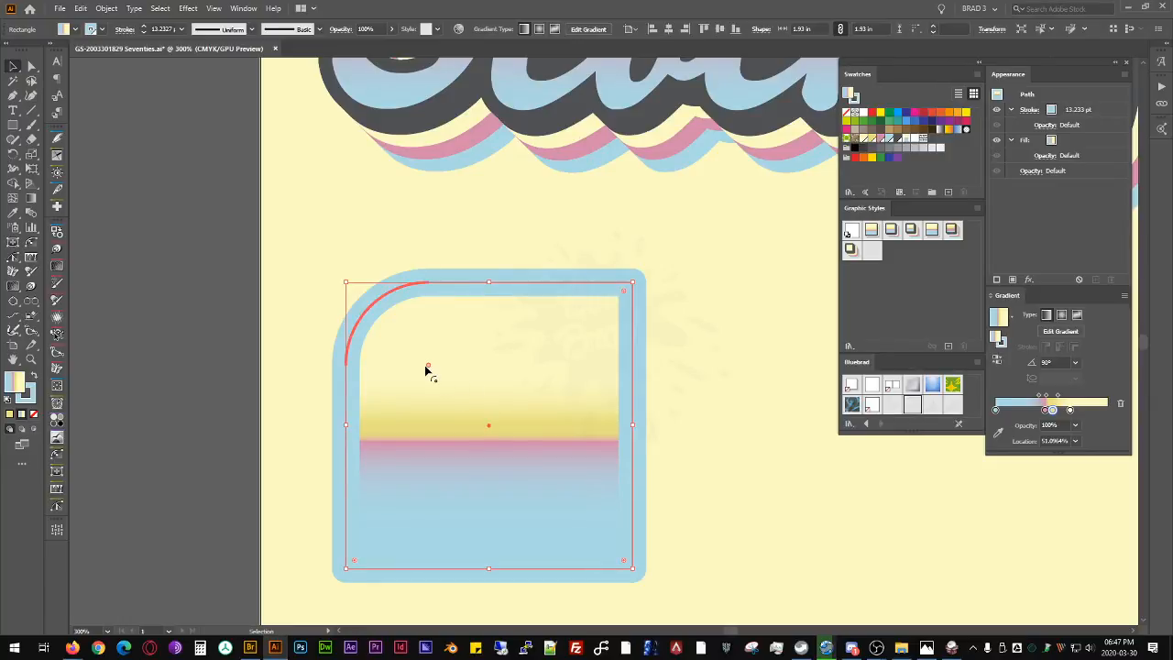
pyautogui.moveTo(426, 370); pyautogui.dragTo(398, 340)
pyautogui.press('a')
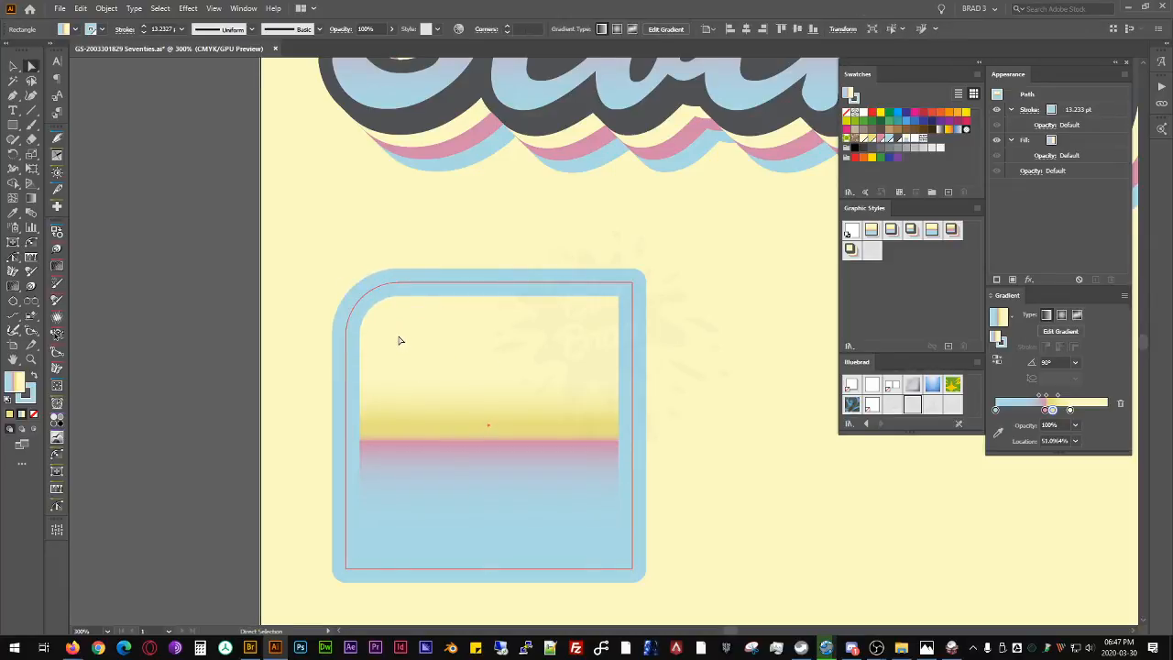
pyautogui.press('v')
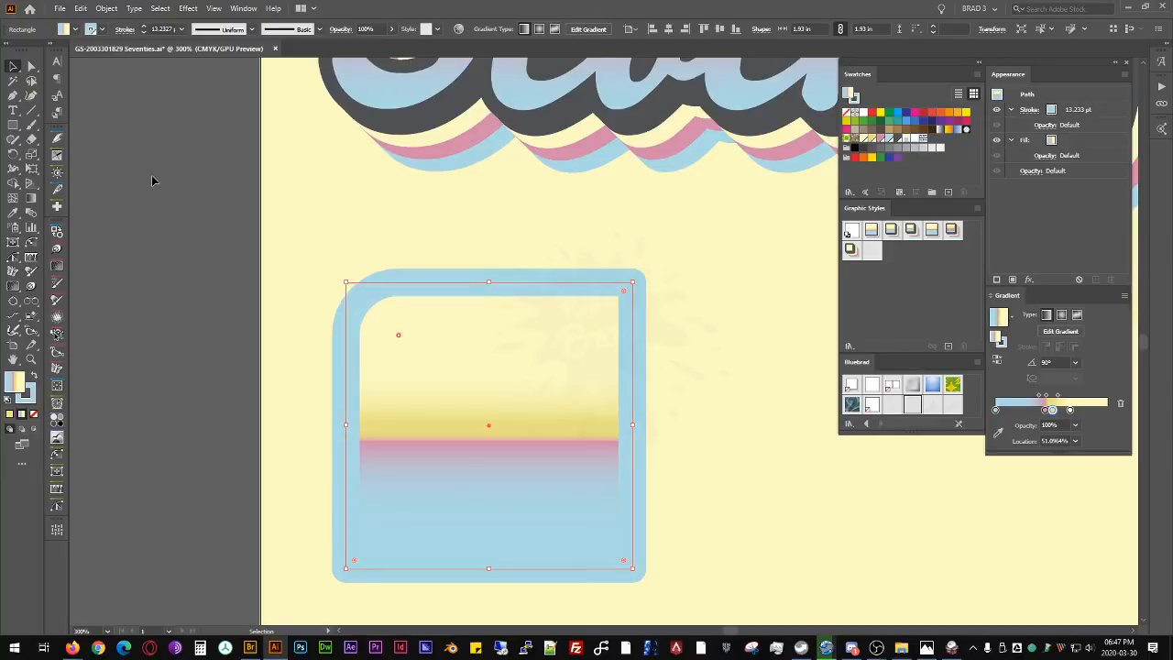
# Step: Use the Dynamic Corners tool to cut a concave round into the square's lower-right corner and round its upper-left corner to about 0.82 in
pyautogui.click(31, 242)
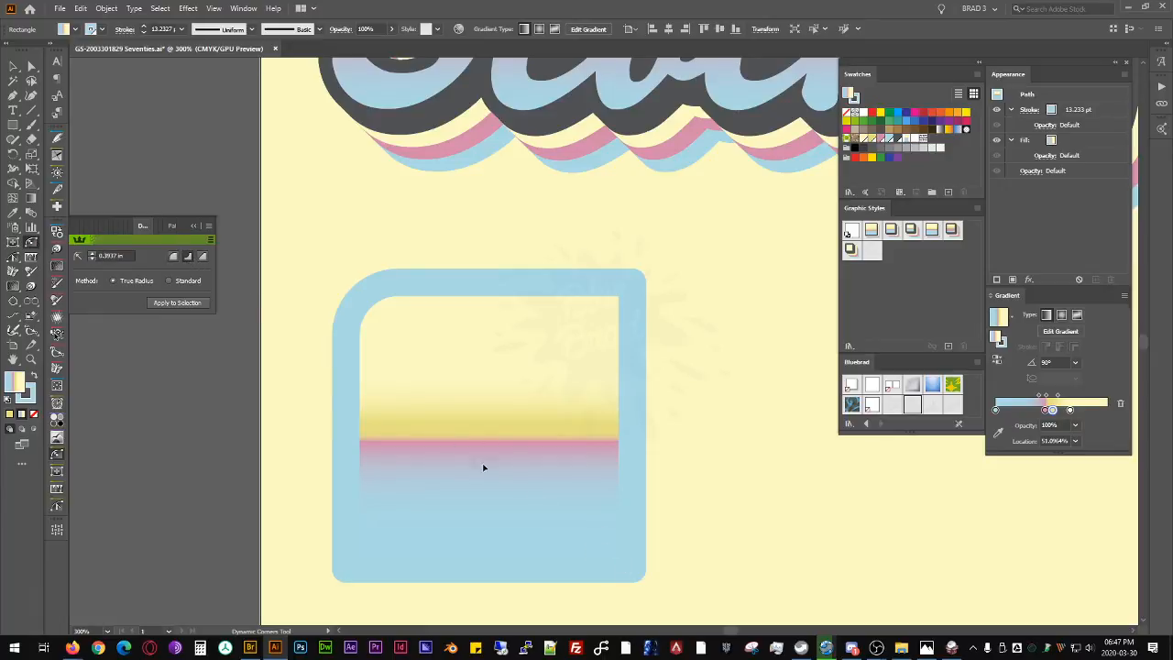
pyautogui.click(538, 502)
pyautogui.hotkey('ctrl', 'h')
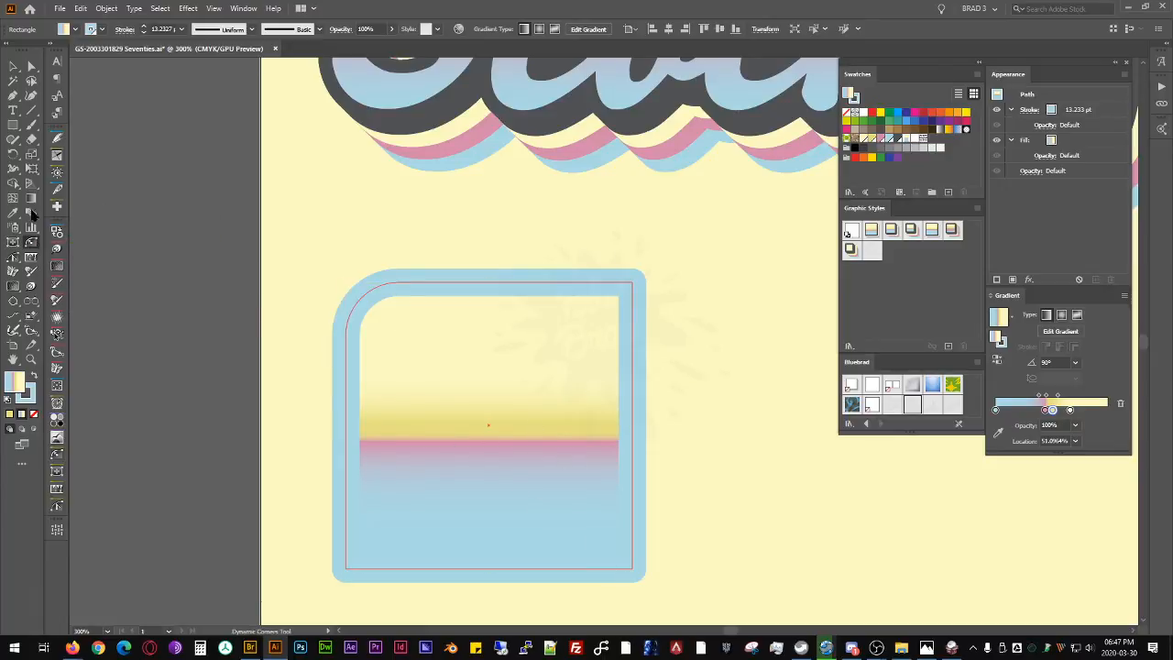
pyautogui.moveTo(626, 568); pyautogui.dragTo(481, 408)
pyautogui.moveTo(372, 291); pyautogui.dragTo(478, 401)
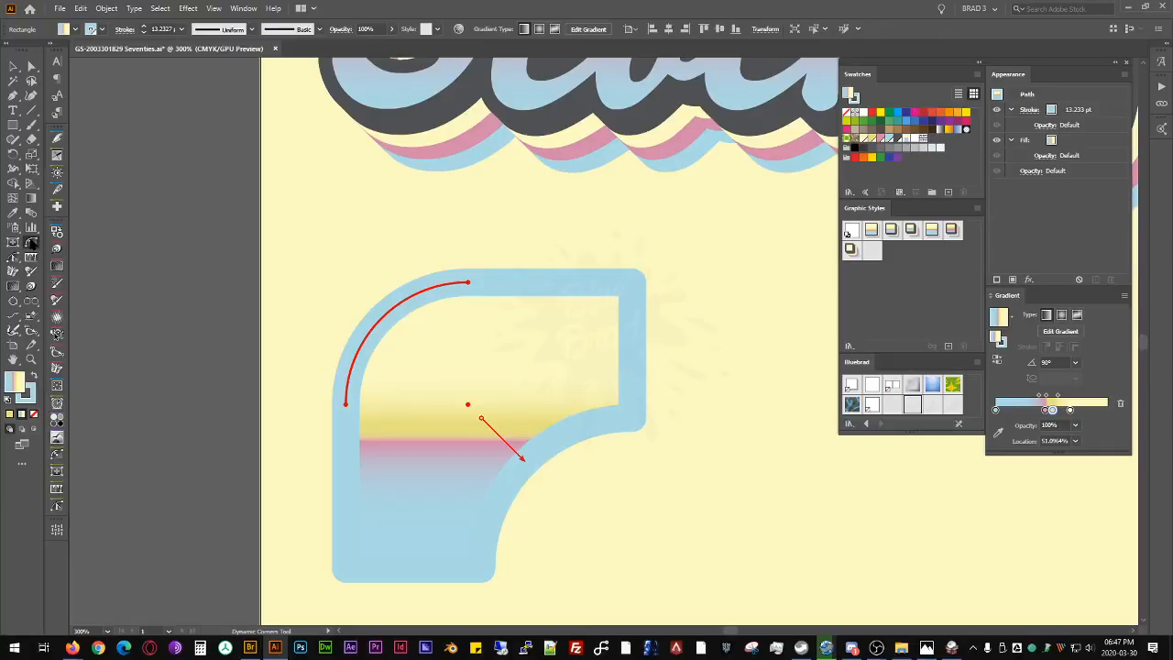
# Step: Change the square's 0.823 in rounded upper-left corner to a chamfer in the Dynamic Corners settings
pyautogui.doubleClick(32, 241)
pyautogui.click(633, 470)
pyautogui.click(61, 510)
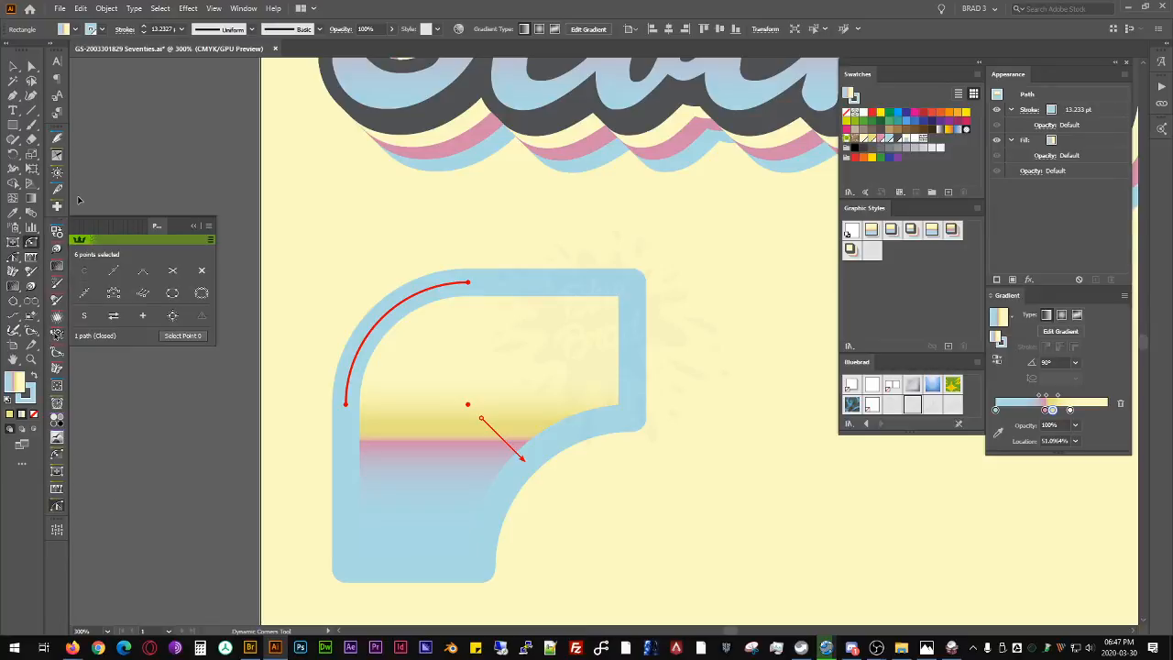
pyautogui.click(57, 455)
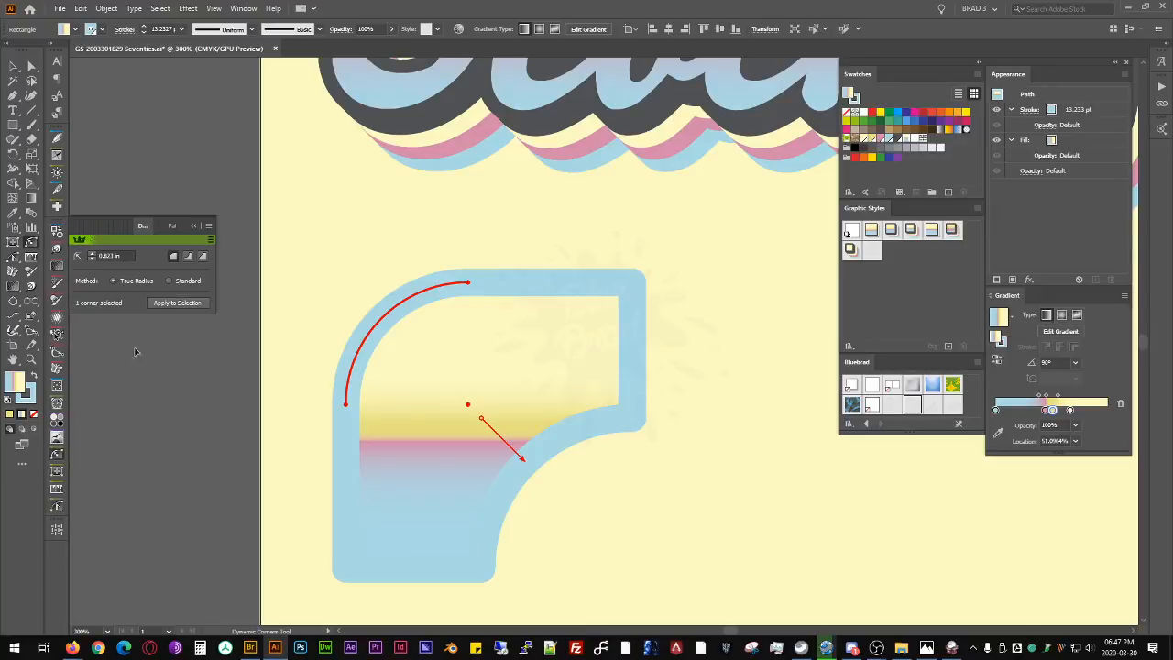
pyautogui.click(189, 257)
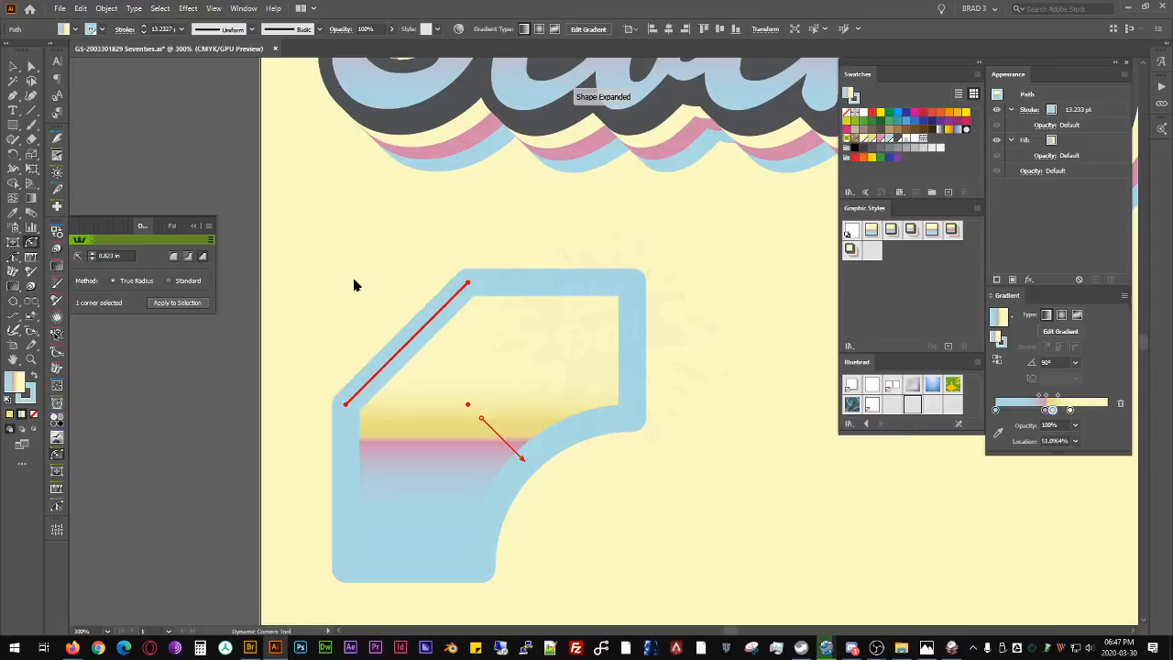
# Step: Return the shape's upper-left corner to a round and cut its upper-right corner to a chamfer of about 0.547 in
pyautogui.click(174, 257)
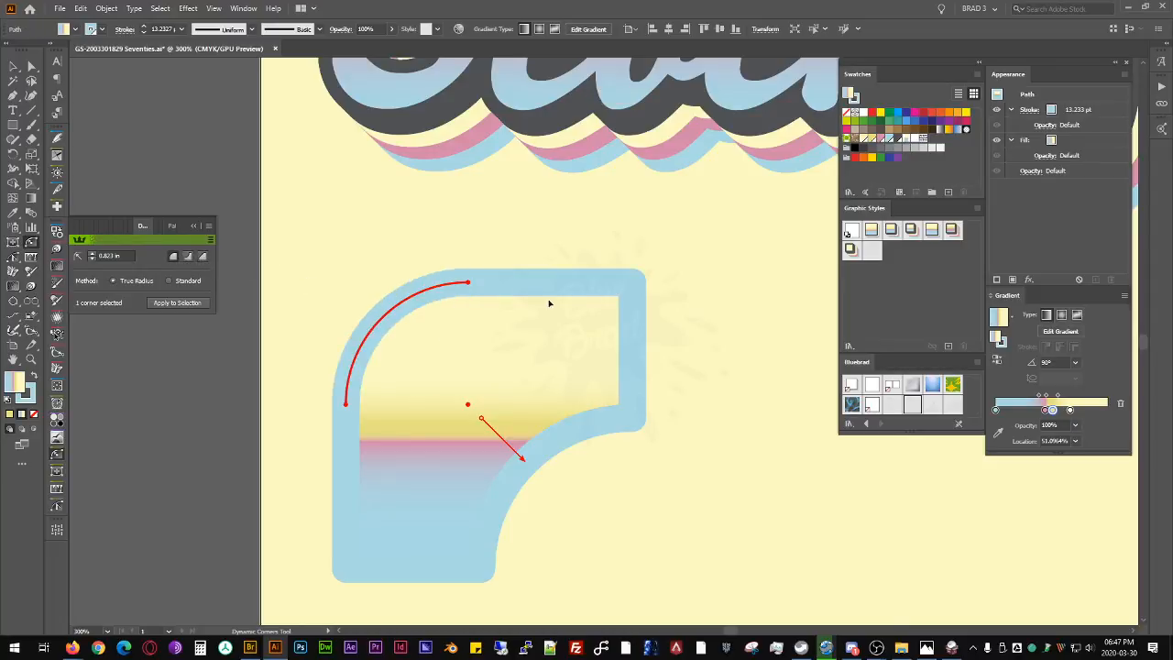
pyautogui.click(620, 303)
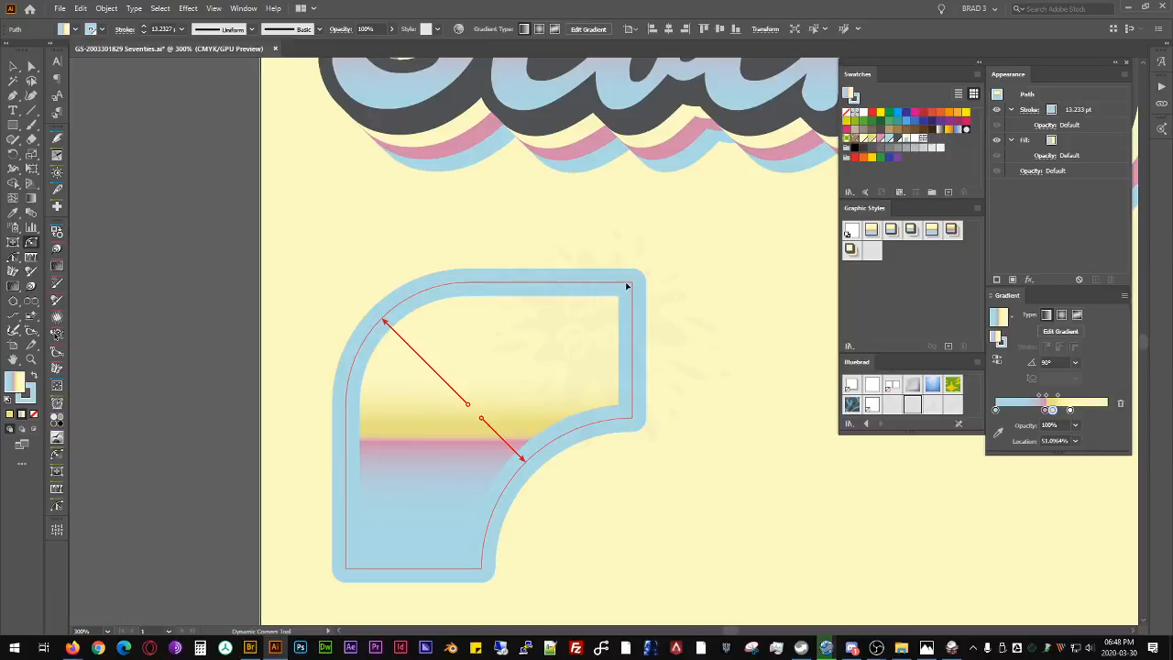
pyautogui.moveTo(631, 291); pyautogui.dragTo(581, 349)
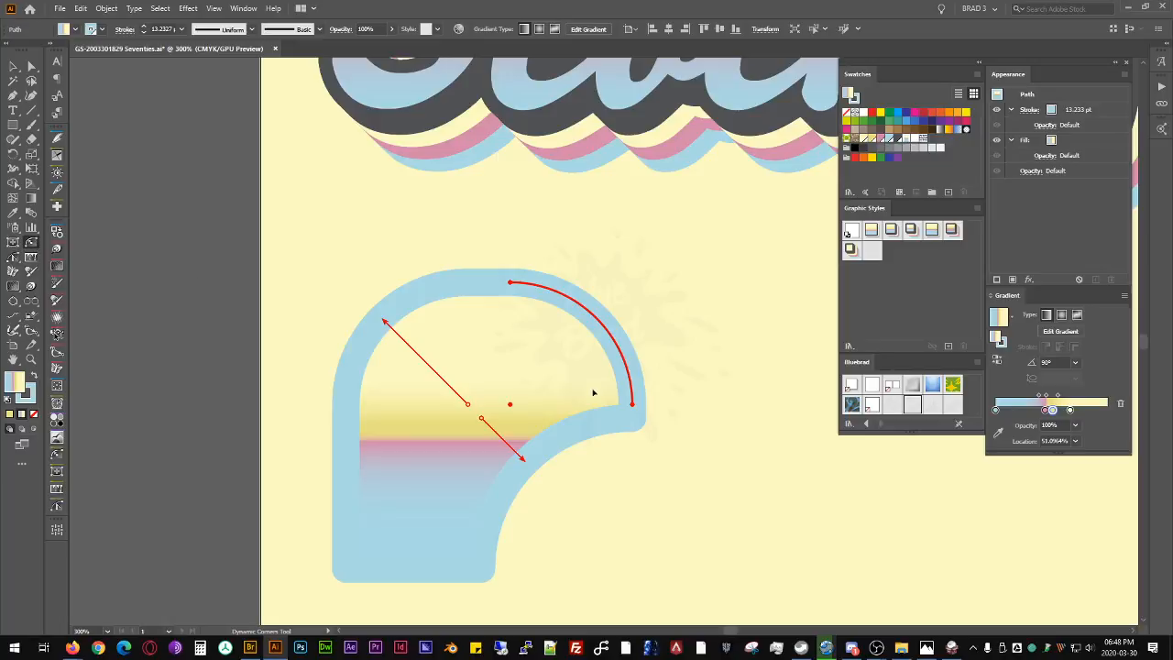
pyautogui.moveTo(511, 402); pyautogui.dragTo(550, 363)
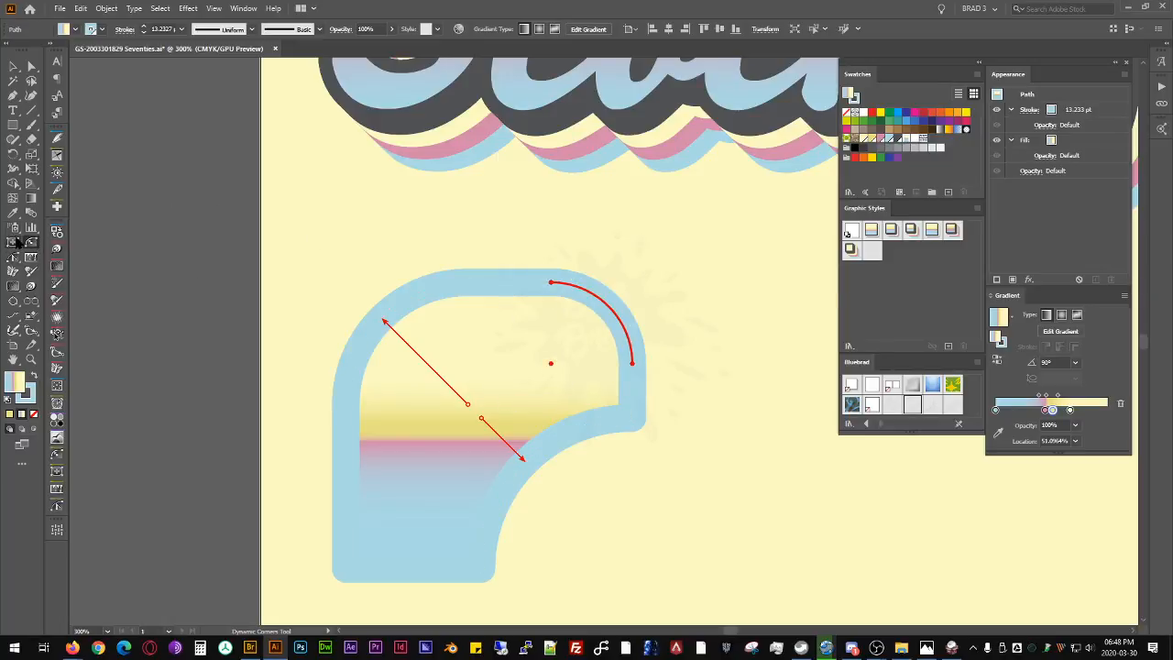
pyautogui.click(59, 456)
pyautogui.click(203, 256)
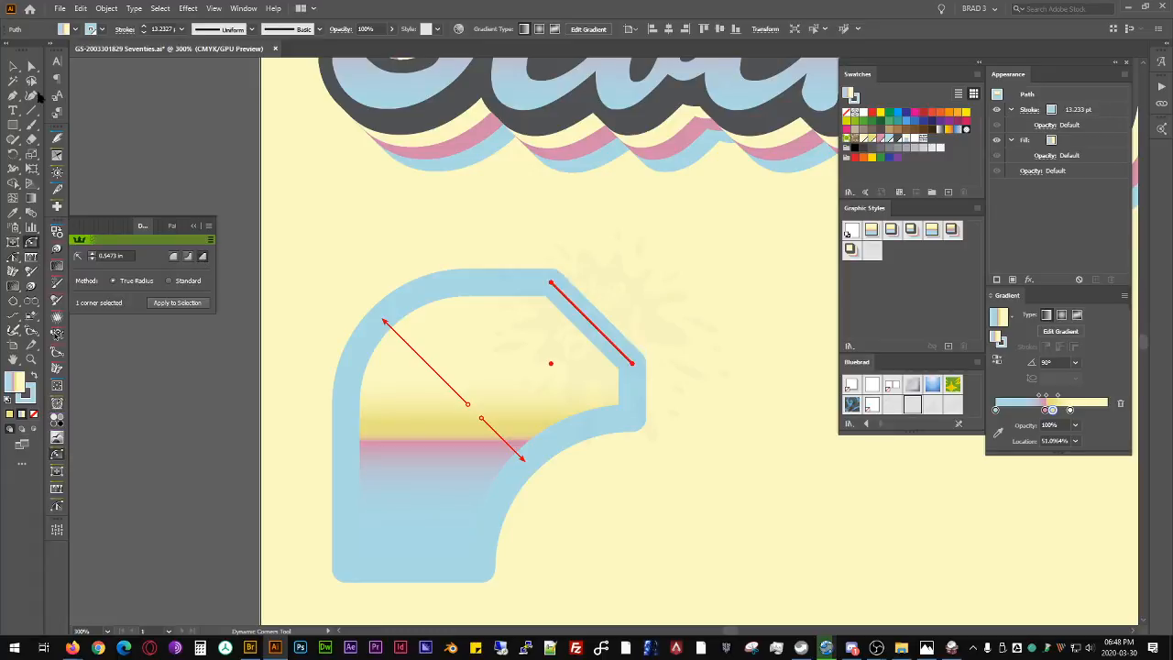
pyautogui.press('v')
pyautogui.click(182, 126)
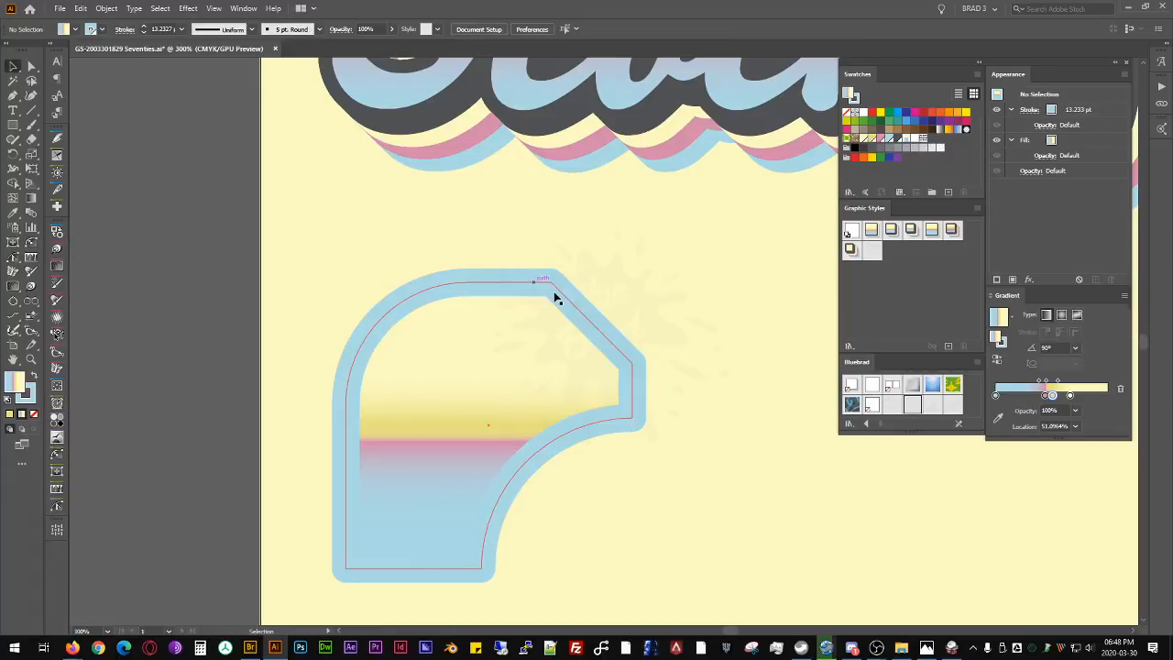
# Step: Move the edited shape below the start of the Seventy's lettering and add two copies beside it in a row
pyautogui.scroll(-1, 551, 290)
pyautogui.click(577, 336)
pyautogui.moveTo(570, 348); pyautogui.dragTo(304, 279)
pyautogui.scroll(-1, 308, 272)
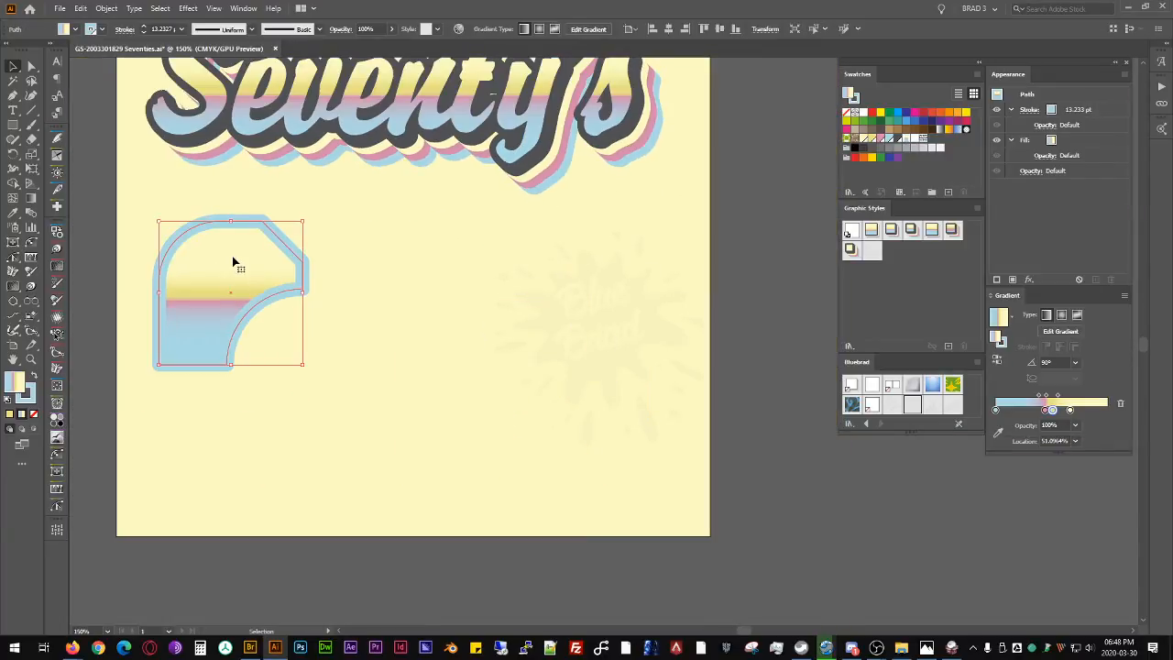
pyautogui.moveTo(226, 267); pyautogui.dragTo(556, 265)
# Step: Scale the three shapes down together to about 1.5 in high and space them evenly in an aligned row
pyautogui.keyDown('shift'); pyautogui.click(403, 267); pyautogui.keyUp('shift')
pyautogui.keyDown('shift'); pyautogui.click(256, 269); pyautogui.keyUp('shift')
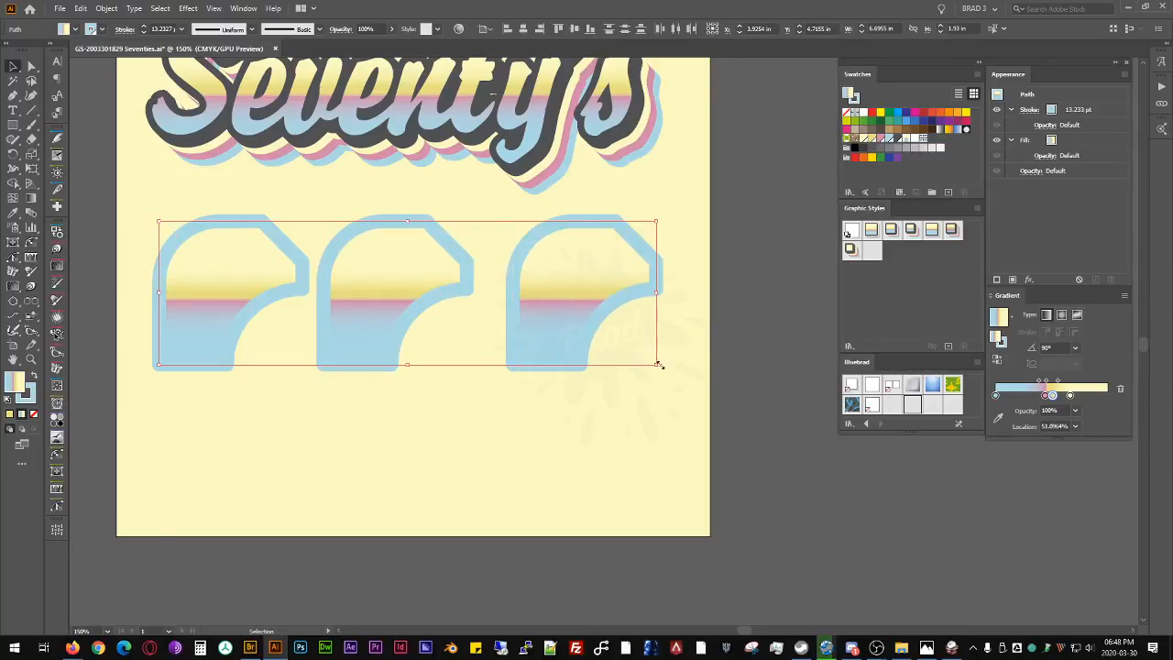
pyautogui.moveTo(657, 364); pyautogui.dragTo(591, 321)
pyautogui.click(651, 302)
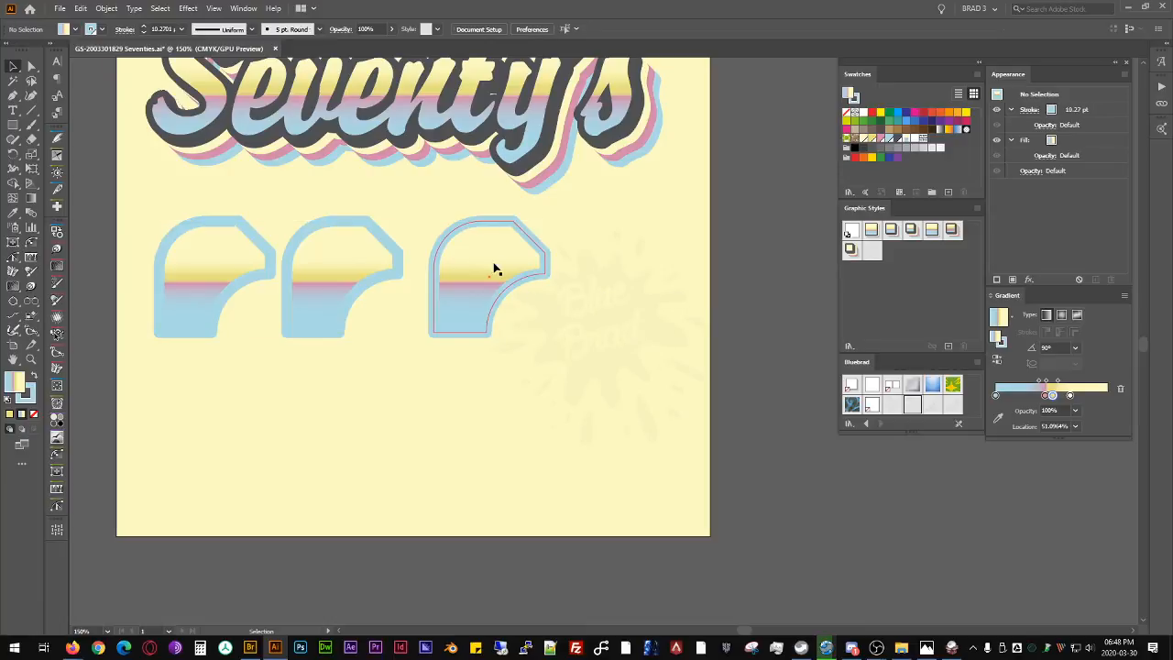
pyautogui.moveTo(491, 265); pyautogui.dragTo(555, 265)
pyautogui.moveTo(334, 246); pyautogui.dragTo(366, 236)
pyautogui.keyDown('shift'); pyautogui.click(230, 275); pyautogui.keyUp('shift')
pyautogui.keyDown('shift'); pyautogui.click(563, 264); pyautogui.keyUp('shift')
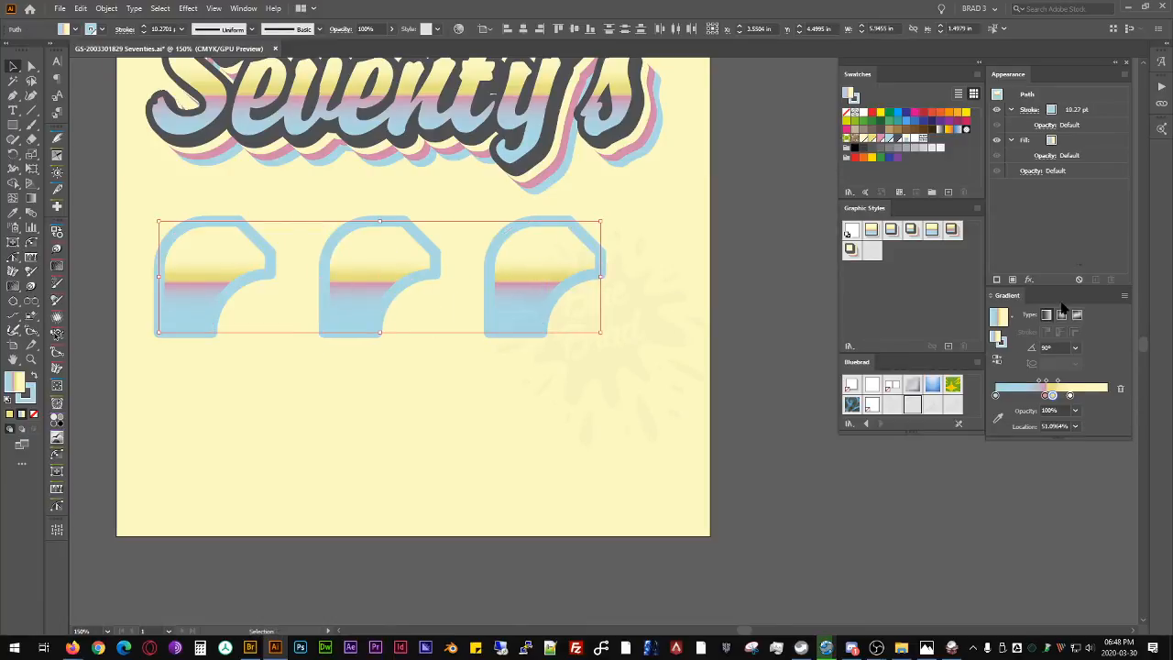
# Step: Apply the retro gradient graphic styles with 6.27, 13.233 and 20.485 pt strokes to the three shapes in order of increasing weight
pyautogui.click(872, 229)
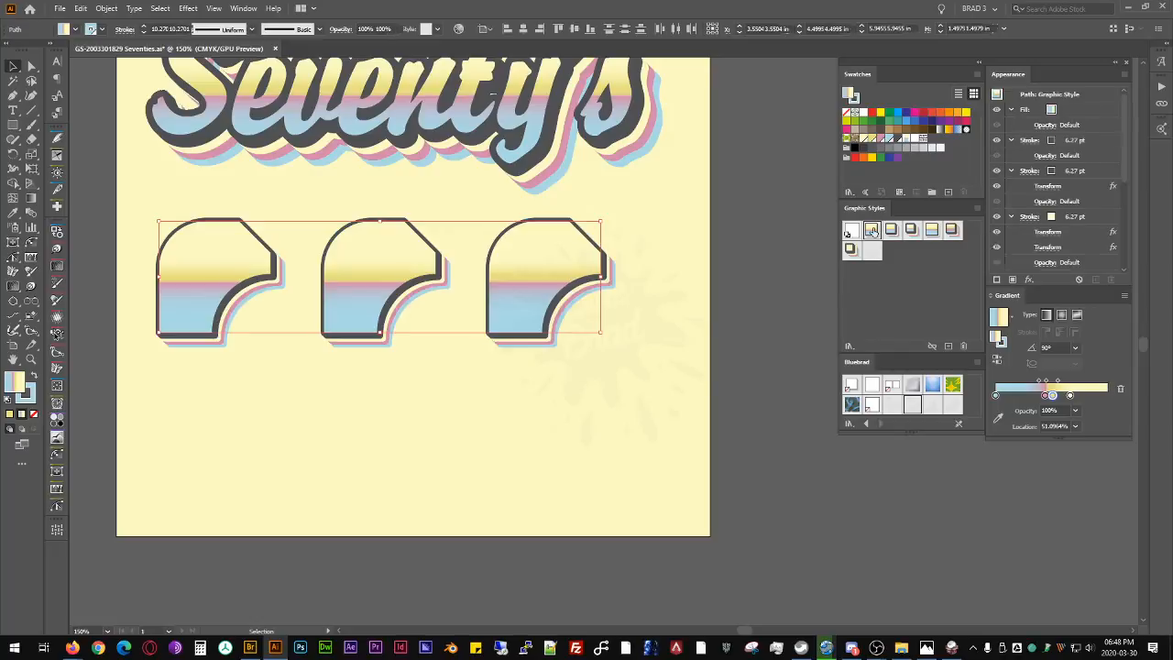
pyautogui.click(702, 330)
pyautogui.click(446, 272)
pyautogui.click(909, 230)
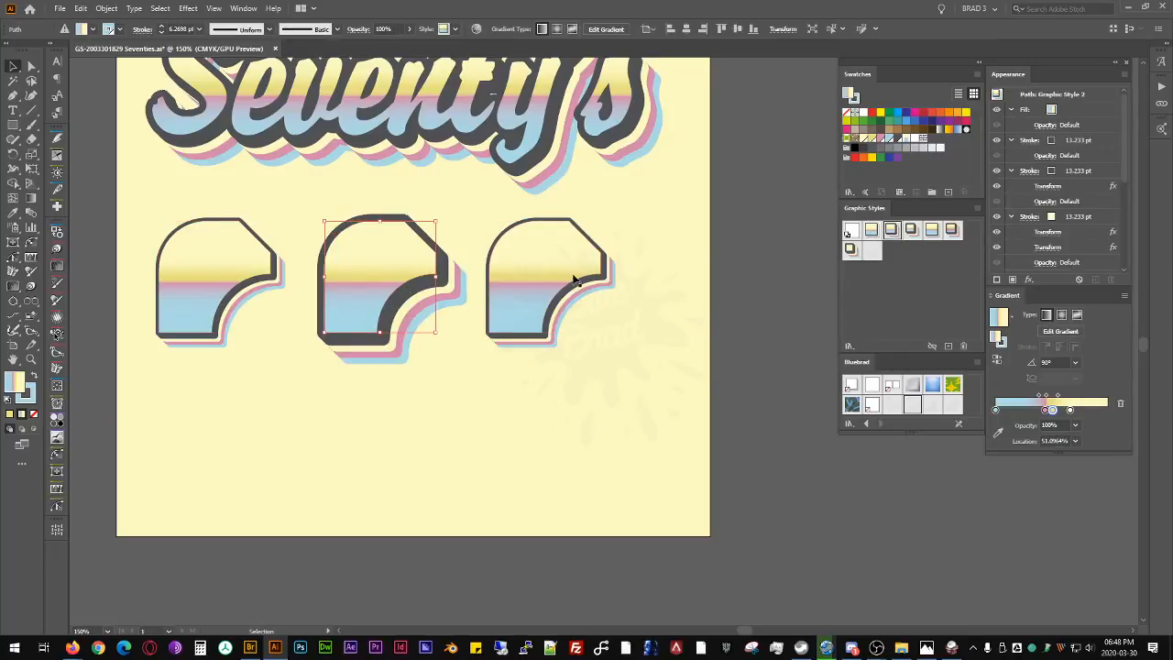
pyautogui.click(573, 266)
pyautogui.click(910, 230)
pyautogui.click(659, 339)
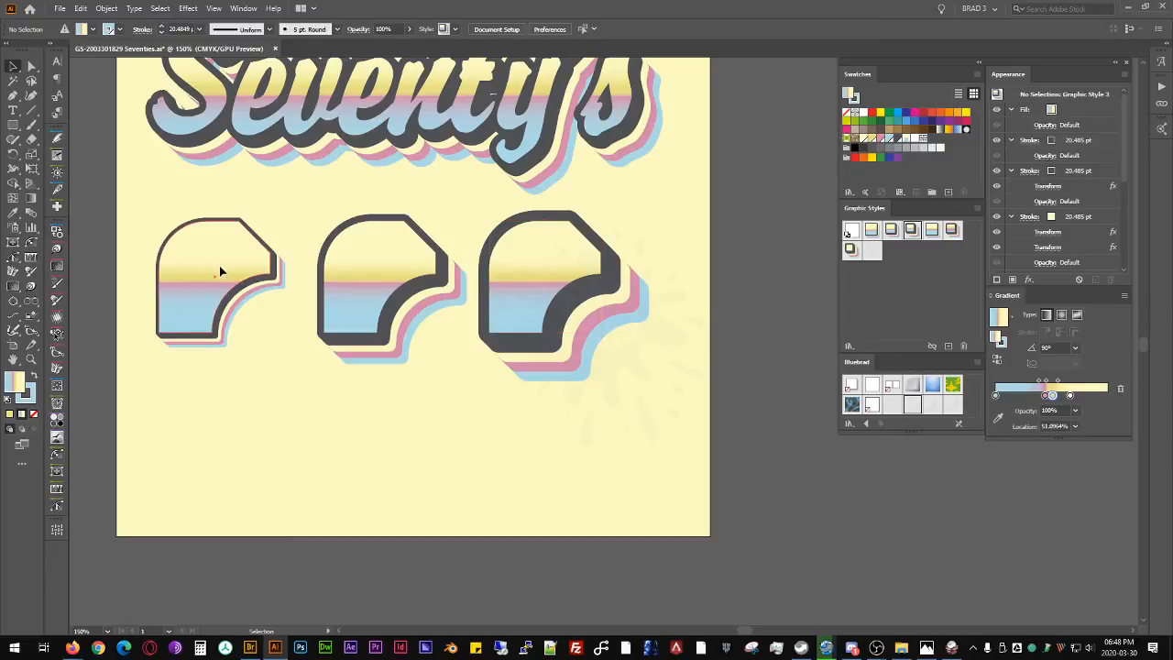
# Step: Copy the first shape into a second row of three and apply the remaining three retro graphic styles to the copies
pyautogui.moveTo(222, 270); pyautogui.dragTo(296, 427)
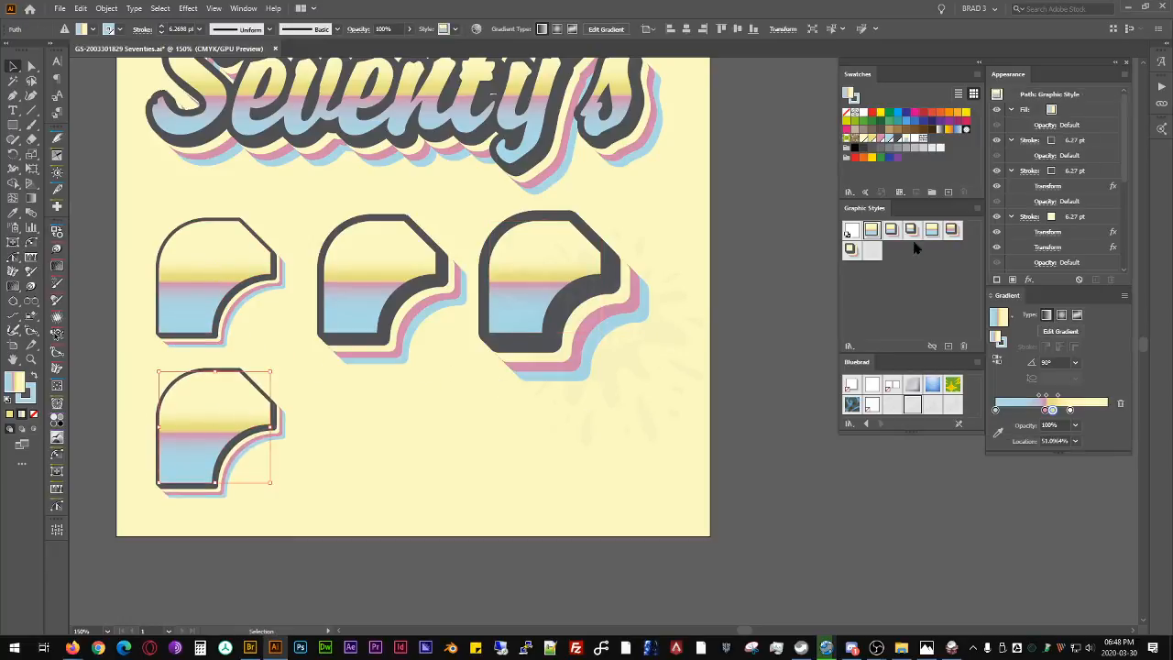
pyautogui.click(932, 229)
pyautogui.moveTo(247, 398)
pyautogui.mouseDown()
pyautogui.moveTo(410, 399)
pyautogui.moveTo(556, 429)
pyautogui.mouseUp()
pyautogui.click(951, 229)
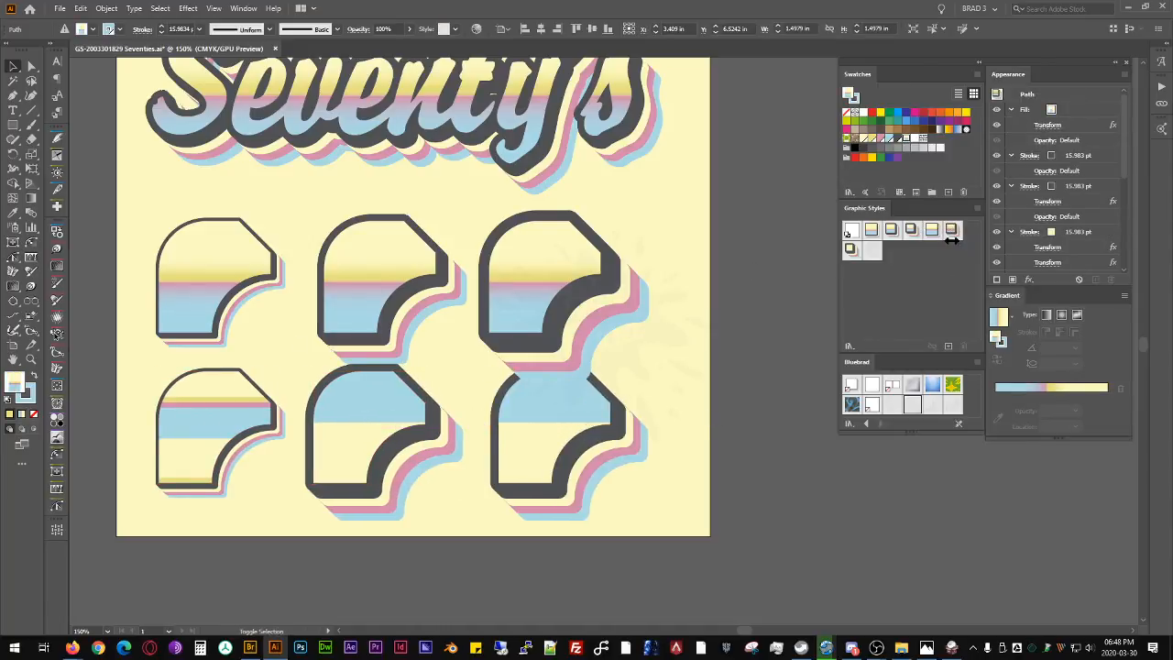
pyautogui.click(850, 250)
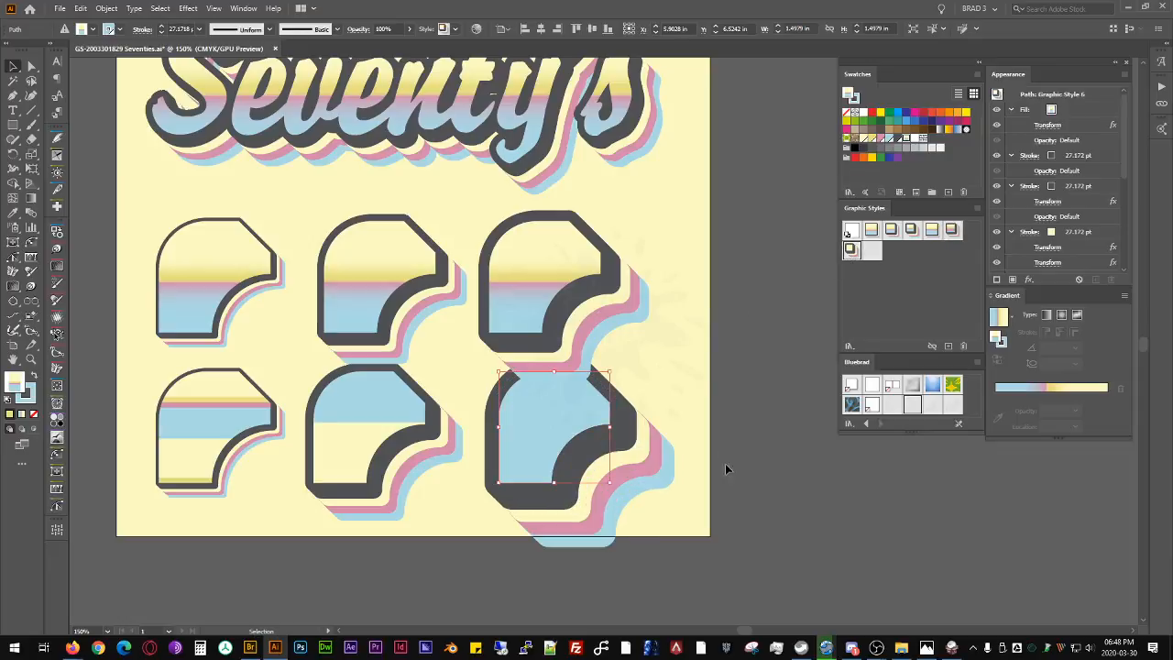
# Step: Delete the three shapes in the second row
pyautogui.click(766, 439)
pyautogui.click(560, 434)
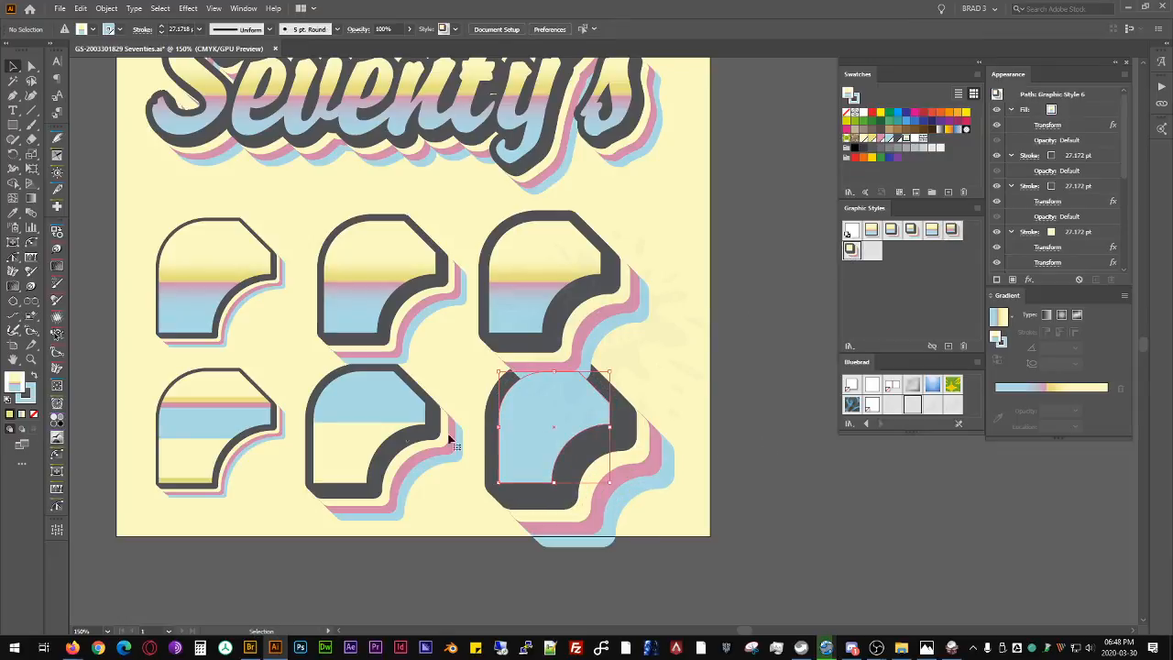
pyautogui.keyDown('shift'); pyautogui.click(390, 432); pyautogui.keyUp('shift')
pyautogui.keyDown('shift'); pyautogui.click(236, 431); pyautogui.keyUp('shift')
pyautogui.press('Delete')
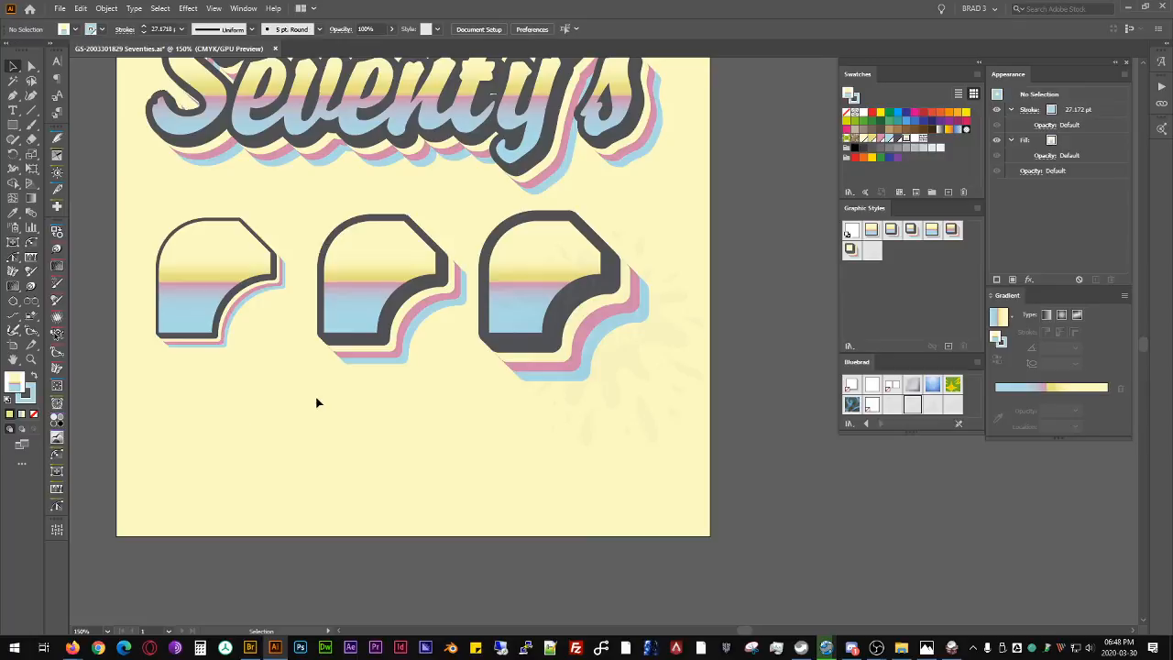
# Step: Shorten the artboard by raising its lower edge to just beneath the row of three shapes
pyautogui.scroll(-1, 644, 229)
pyautogui.press('space')
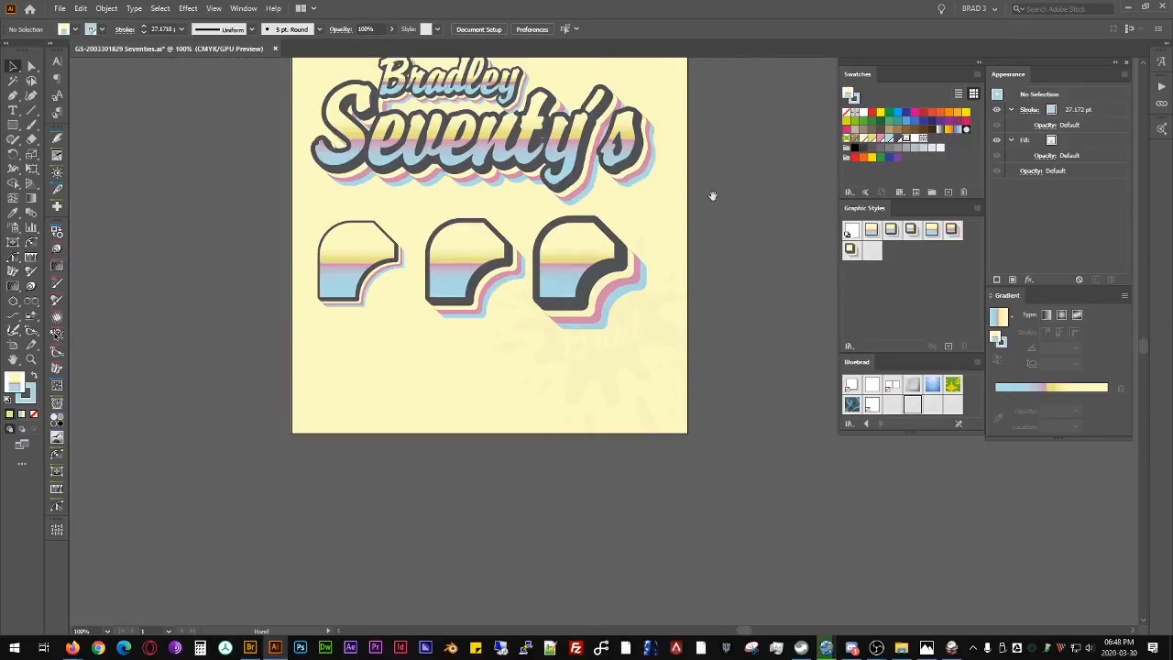
pyautogui.moveTo(712, 196); pyautogui.dragTo(727, 284)
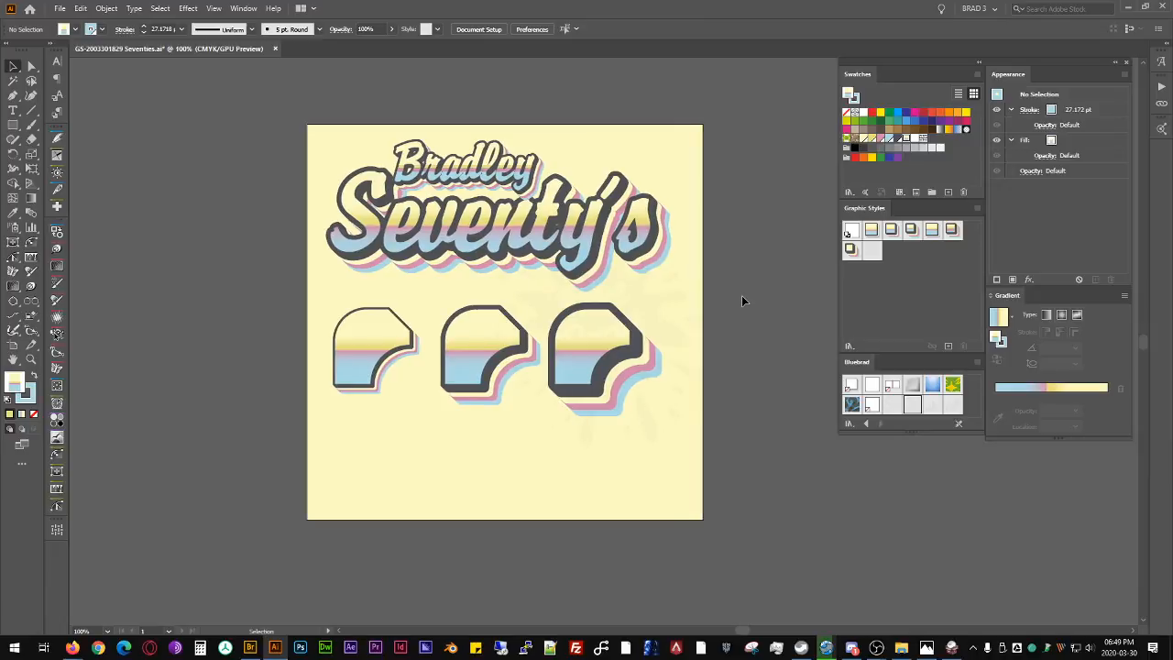
pyautogui.hotkey('shift', 'o')
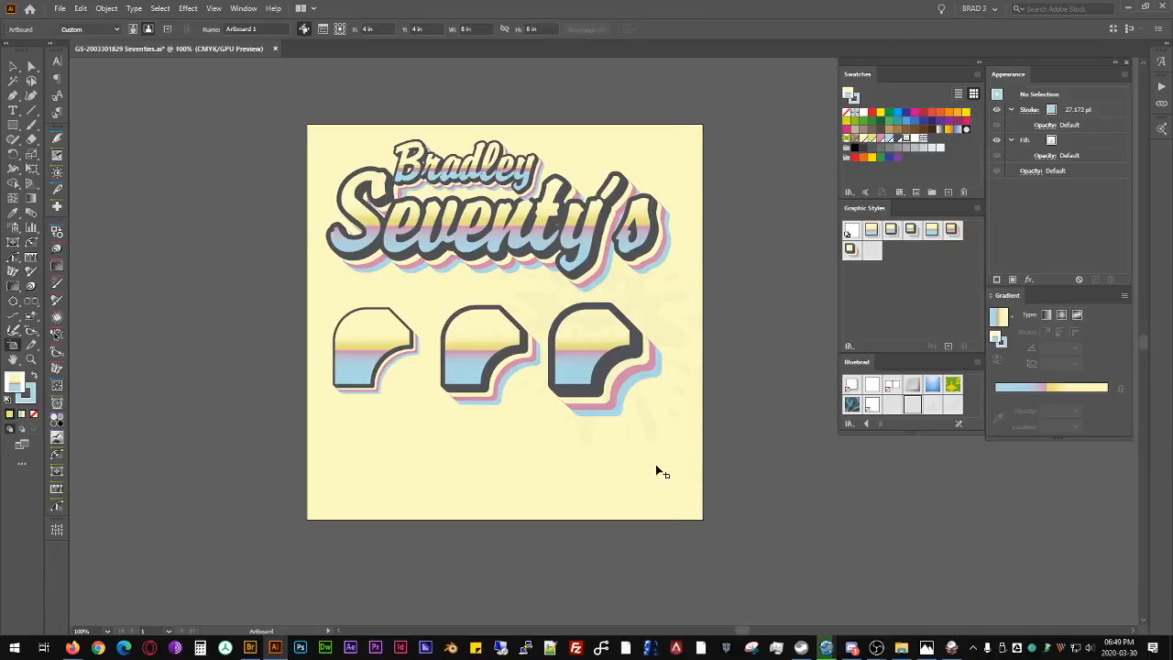
pyautogui.moveTo(504, 518); pyautogui.dragTo(510, 430)
pyautogui.press('v')
# Step: Show all hidden objects, including the repeating watermark pattern over the artwork
pyautogui.scroll(1, 712, 335)
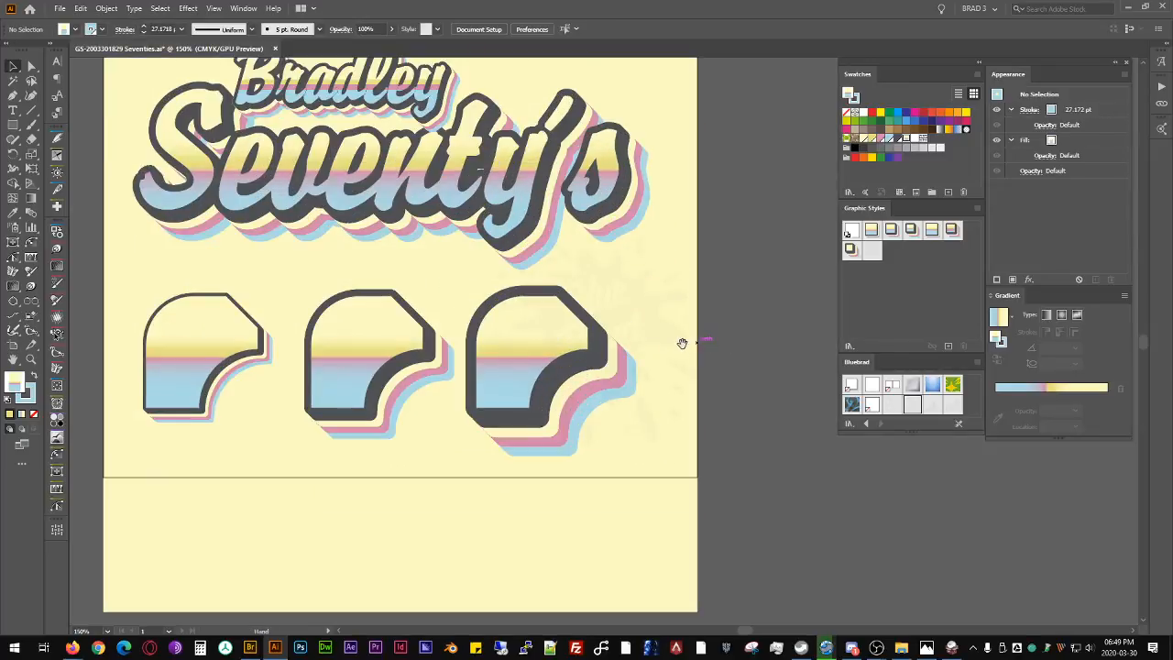
pyautogui.moveTo(682, 342); pyautogui.dragTo(751, 412)
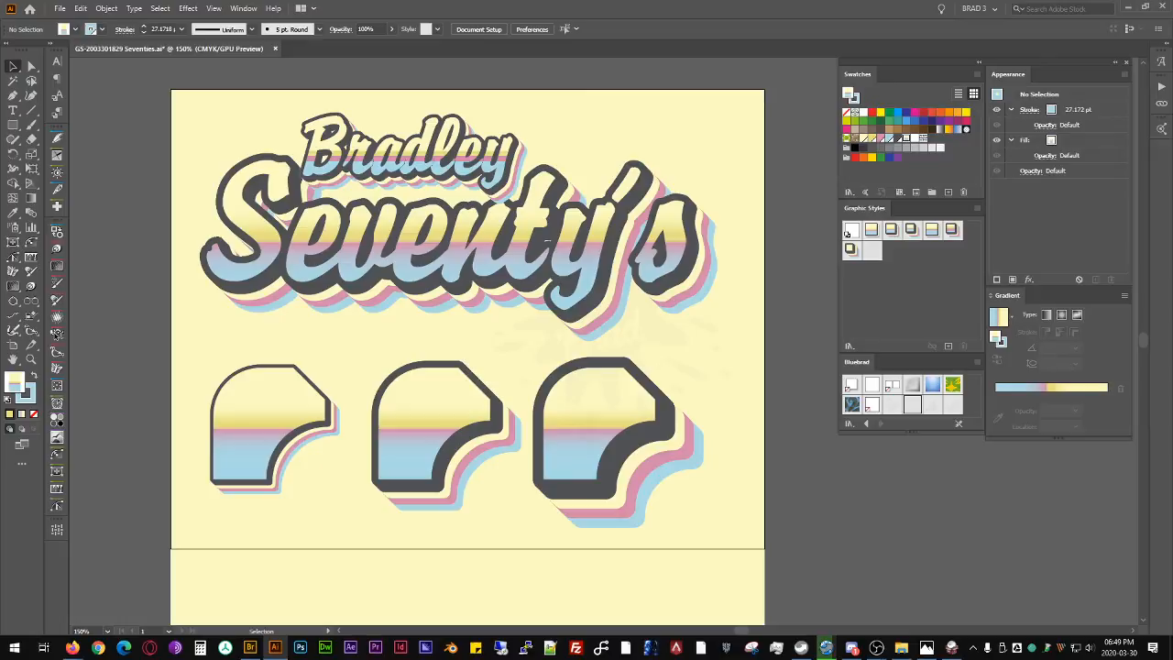
pyautogui.hotkey('ctrl', 'alt', '3')
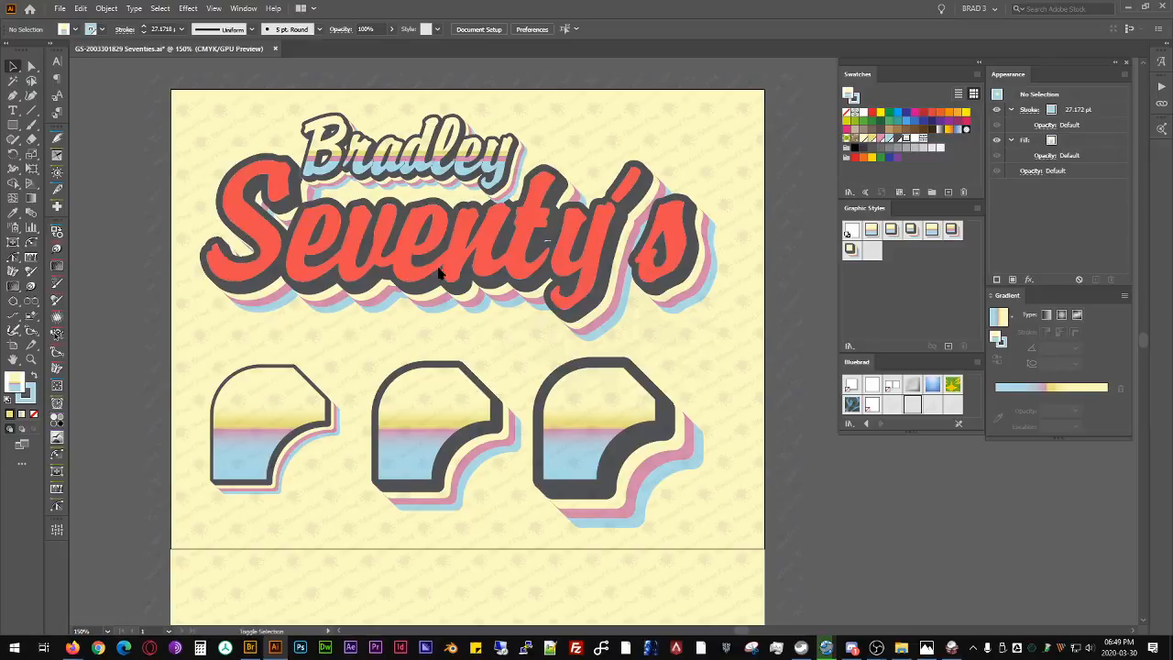
pyautogui.hotkey('ctrl', 'shift', 'e')
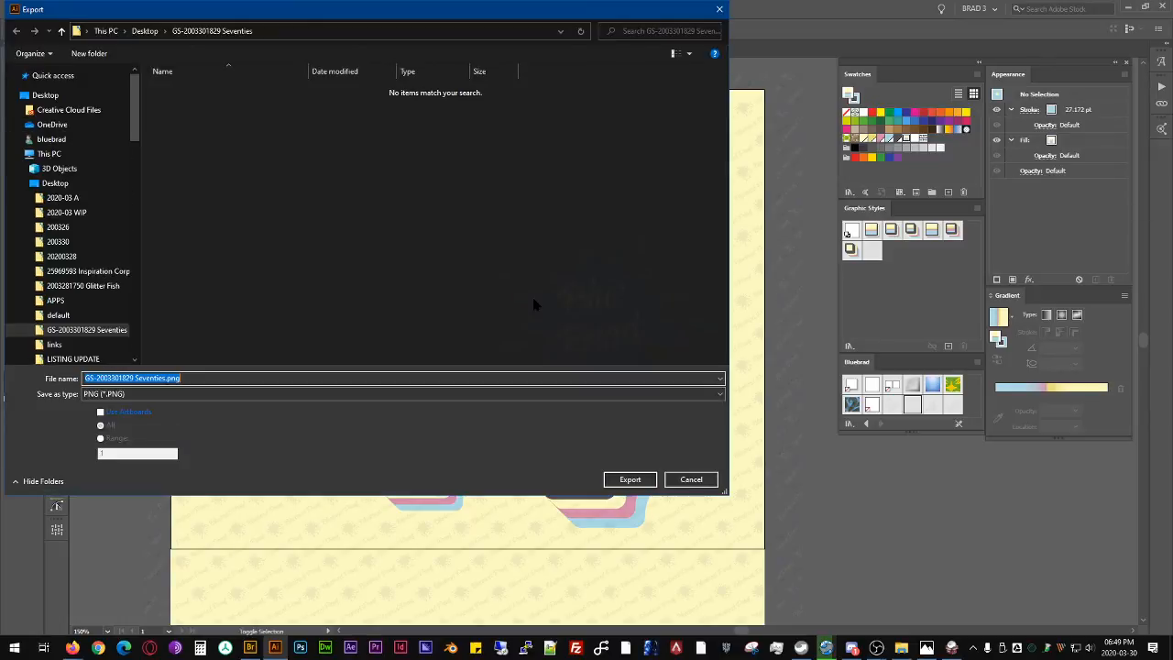
pyautogui.click(117, 413)
pyautogui.click(630, 479)
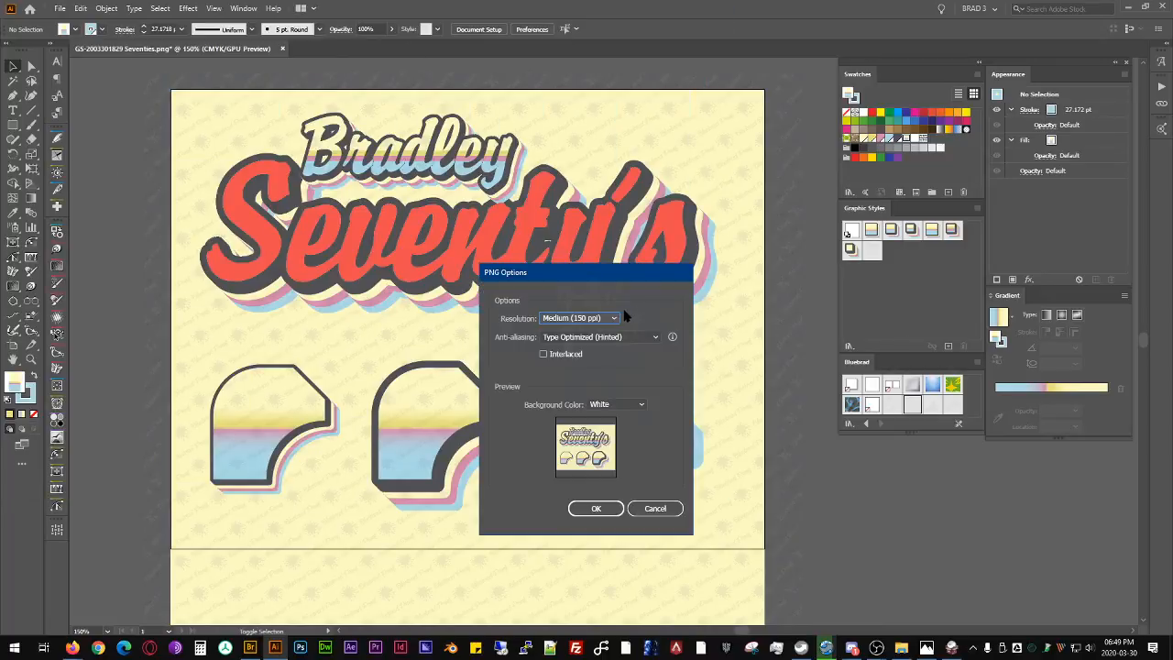
pyautogui.click(571, 318)
pyautogui.click(574, 332)
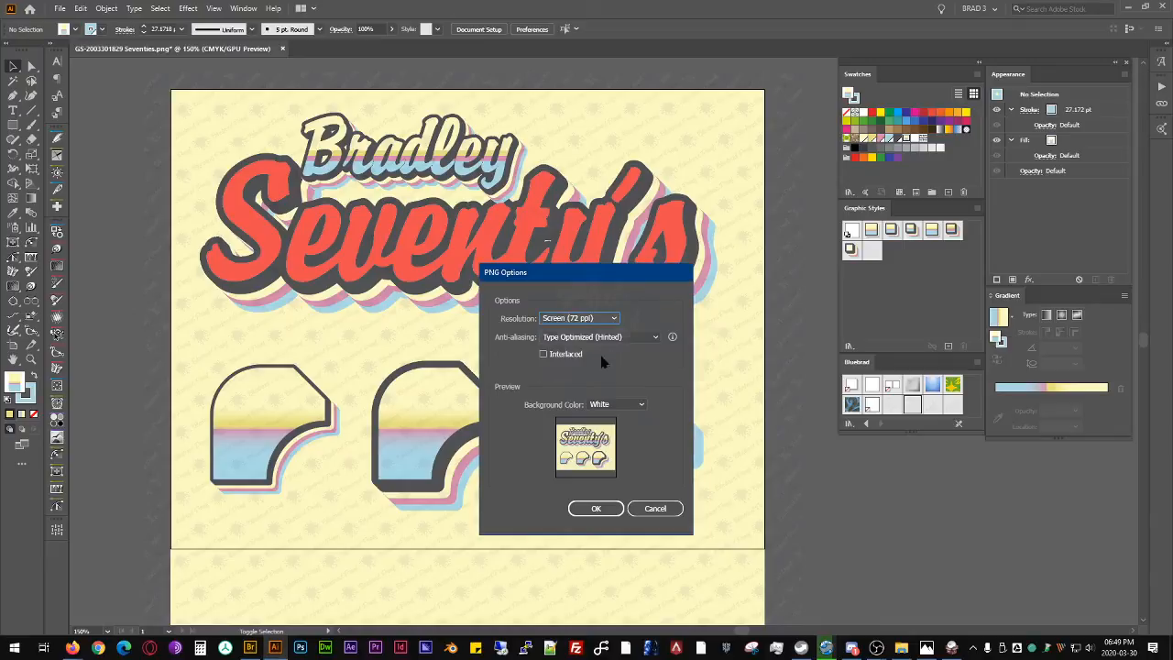
pyautogui.click(597, 509)
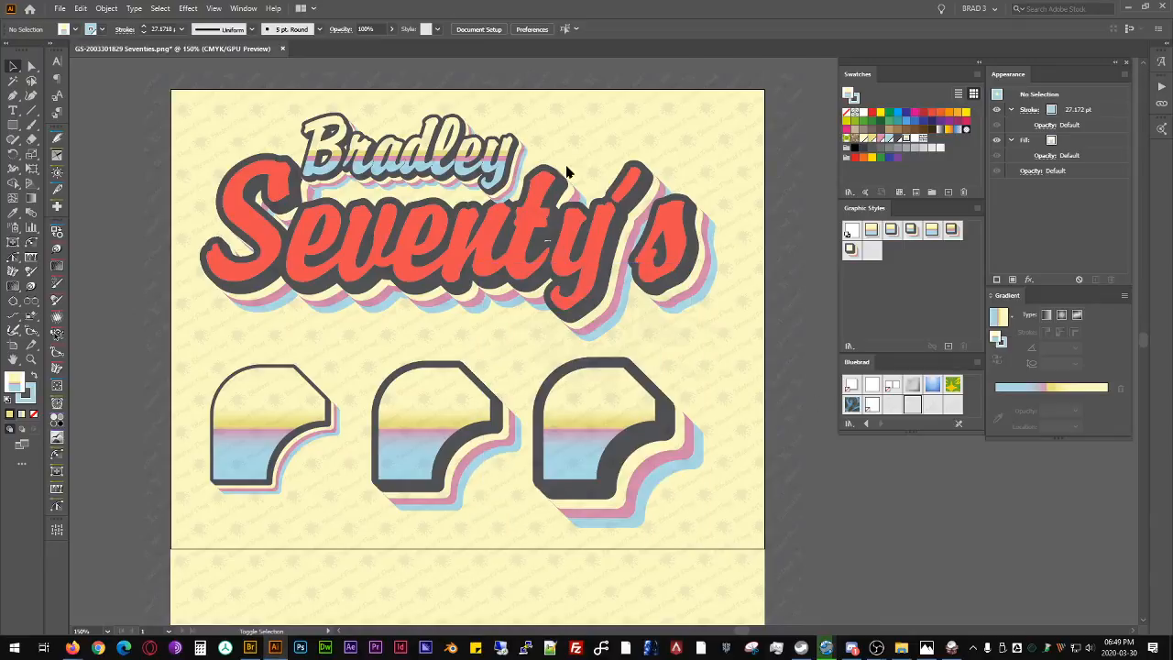
# Step: Close the Seventies document with its changes saved and switch to Adobe Bridge to view the project folder
pyautogui.click(282, 49)
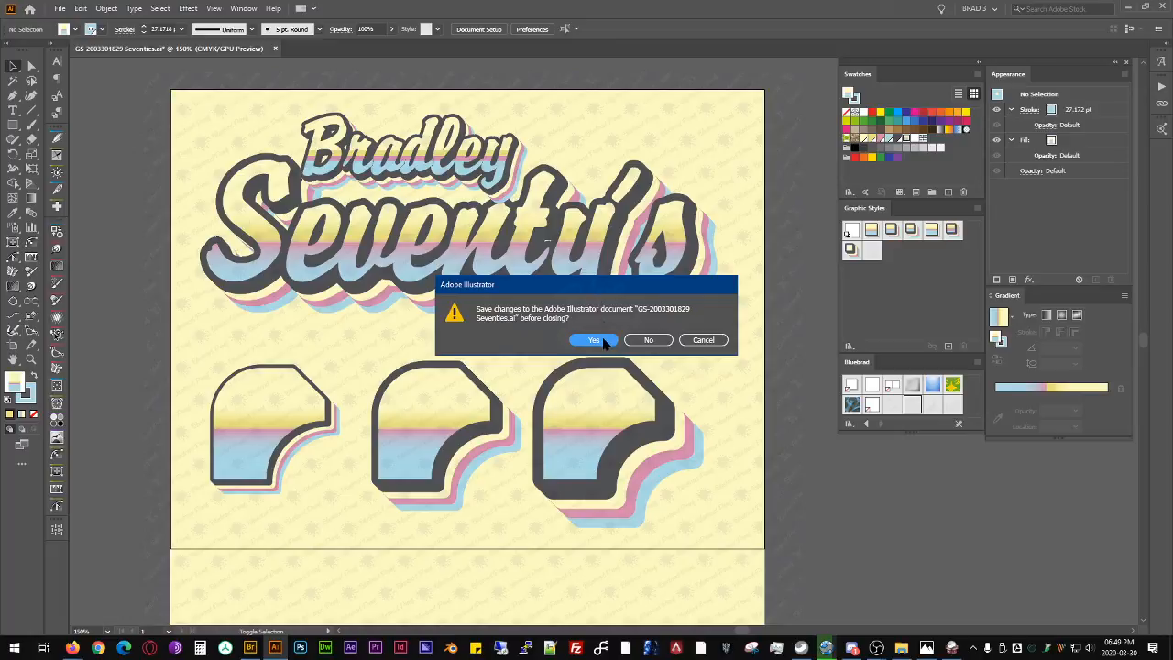
pyautogui.click(600, 340)
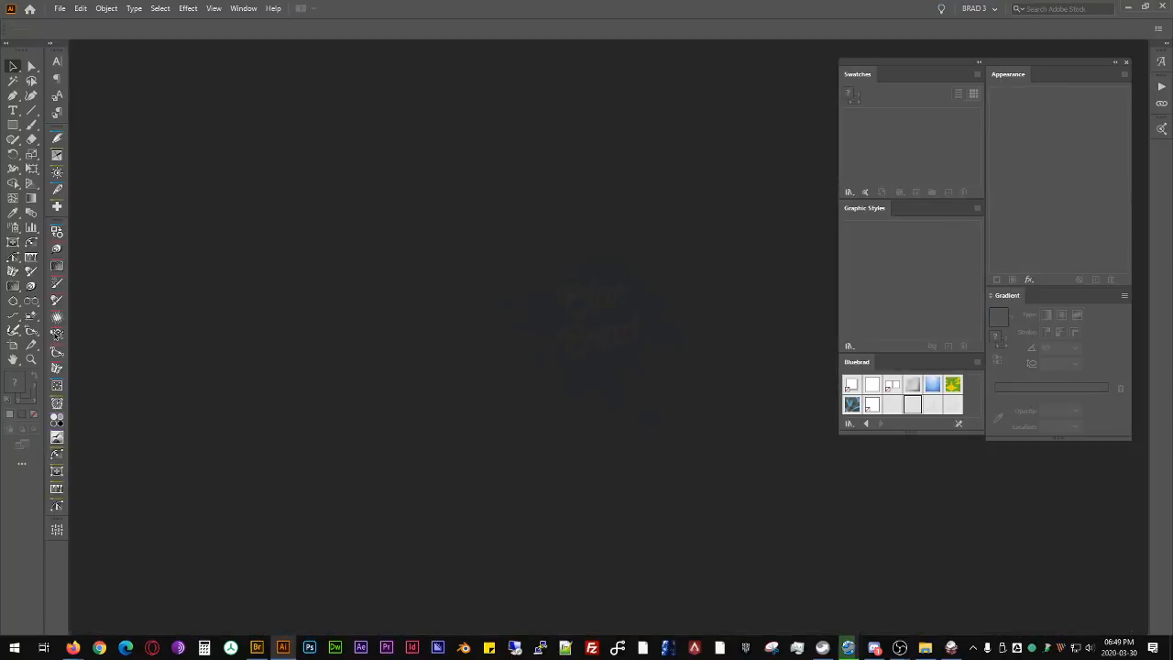
pyautogui.hotkey('alt', 'Tab')
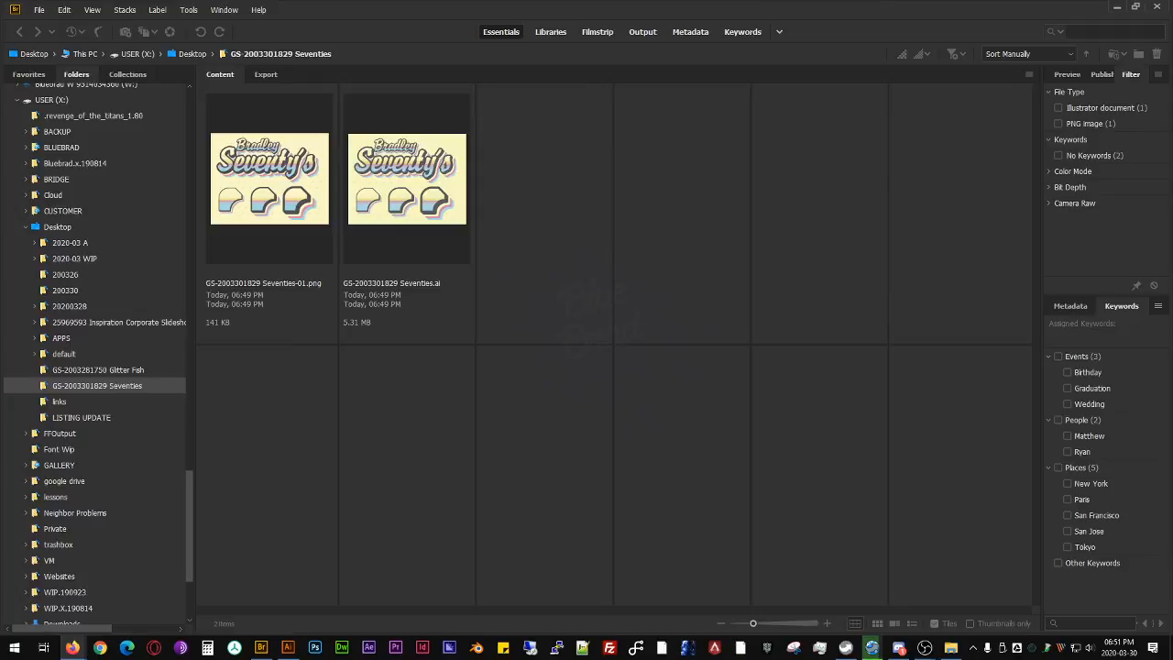
# Step: Switch to Firefox and examine the banners and featured products on the clipartgenius.com home page
pyautogui.moveTo(615, 0); pyautogui.dragTo(615, 140)
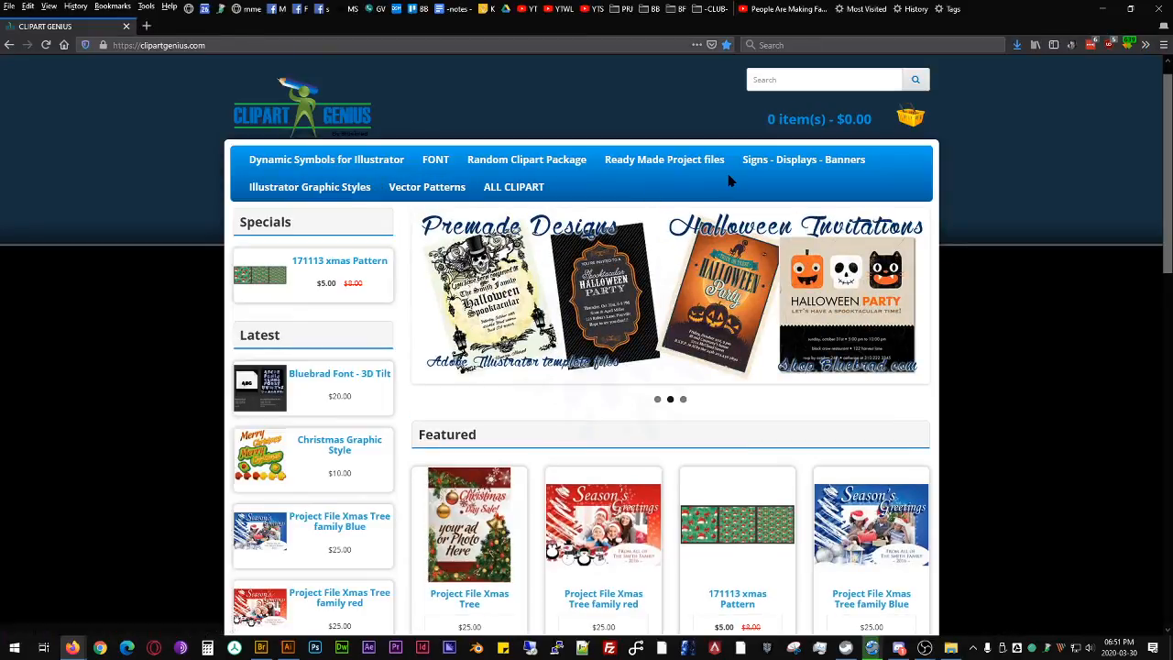
pyautogui.scroll(-3, 503, 240)
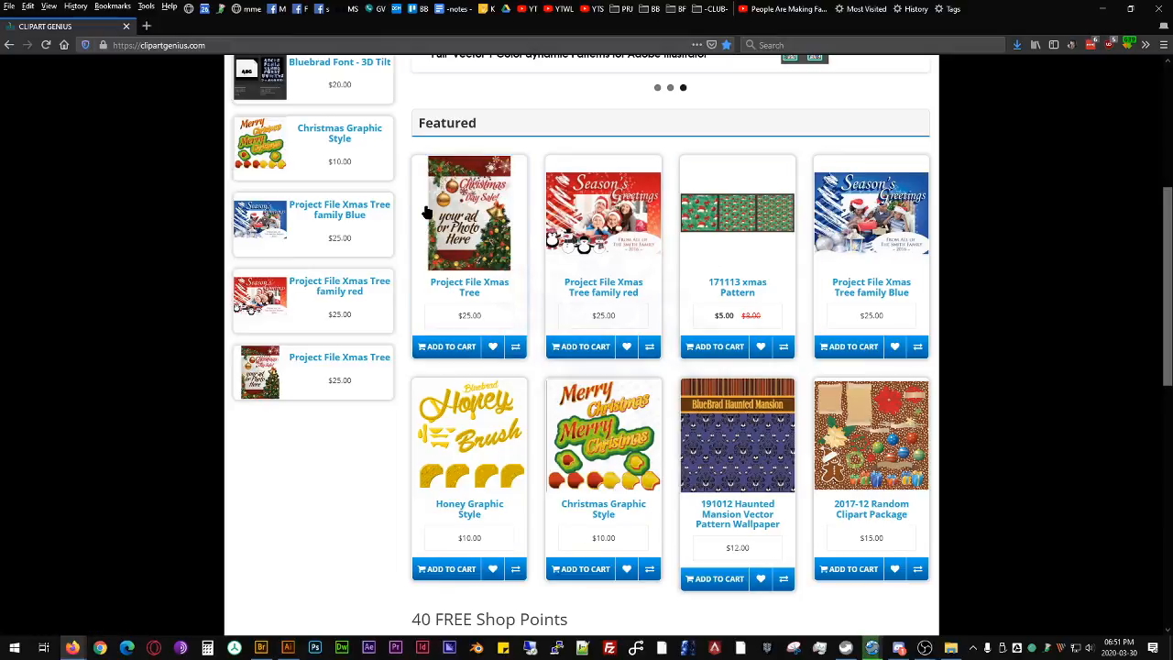
pyautogui.scroll(4, 426, 213)
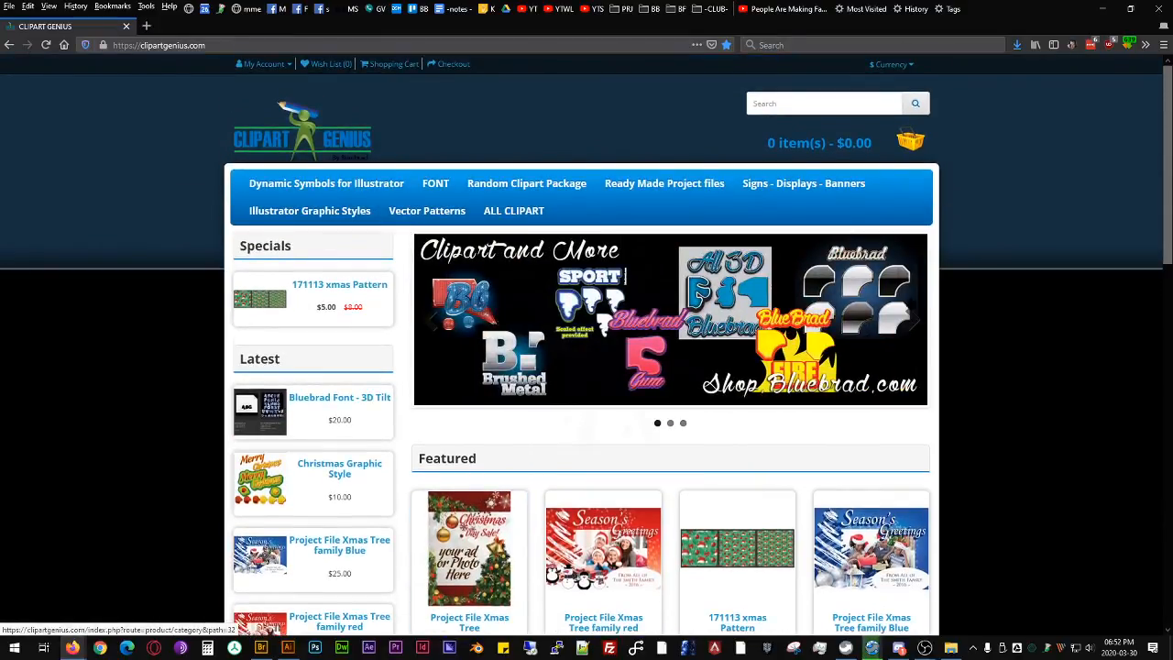
pyautogui.scroll(-5, 511, 280)
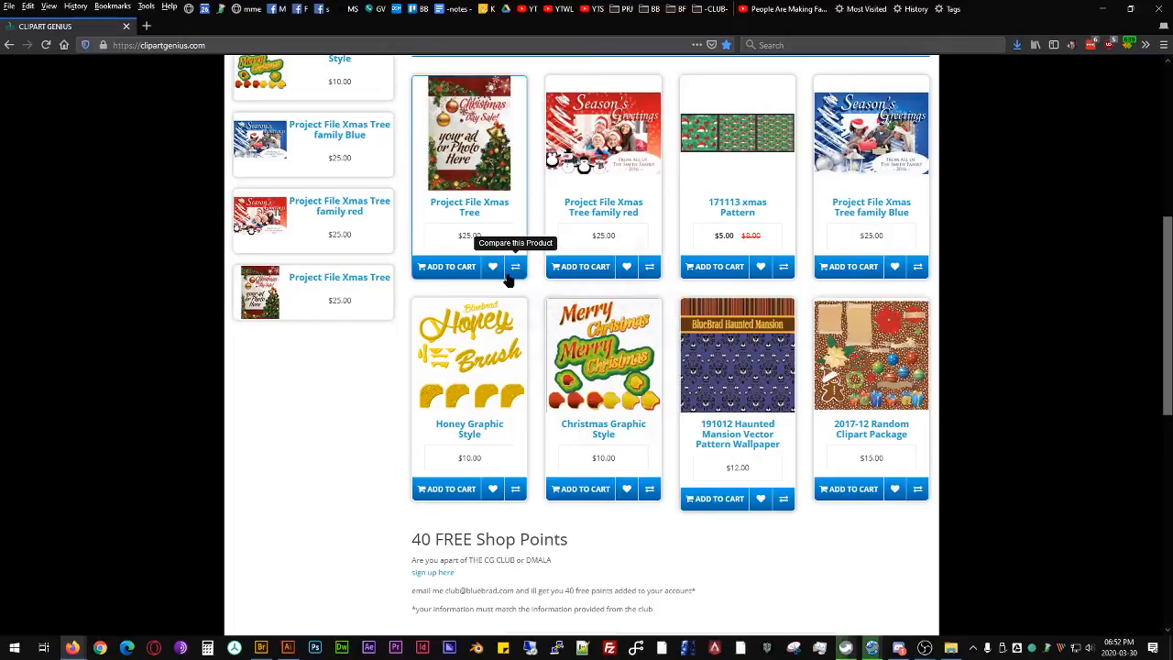
# Step: Return to the shop's banner slideshow and advance it to the next slide
pyautogui.scroll(1, 547, 241)
pyautogui.scroll(3, 546, 241)
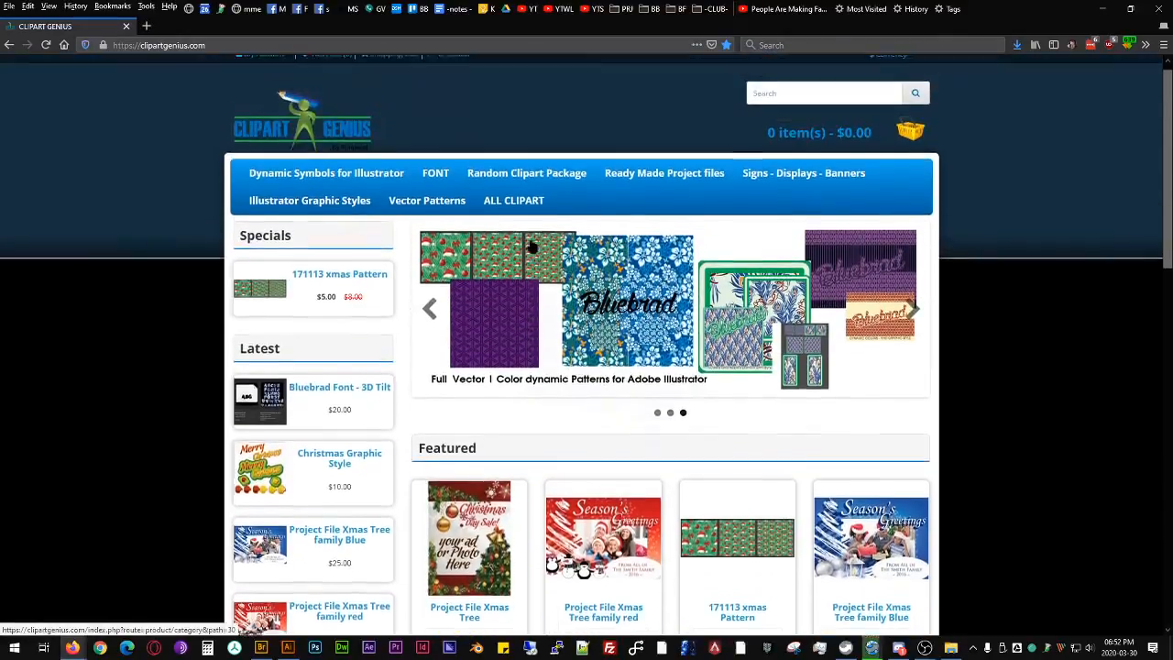
pyautogui.click(917, 325)
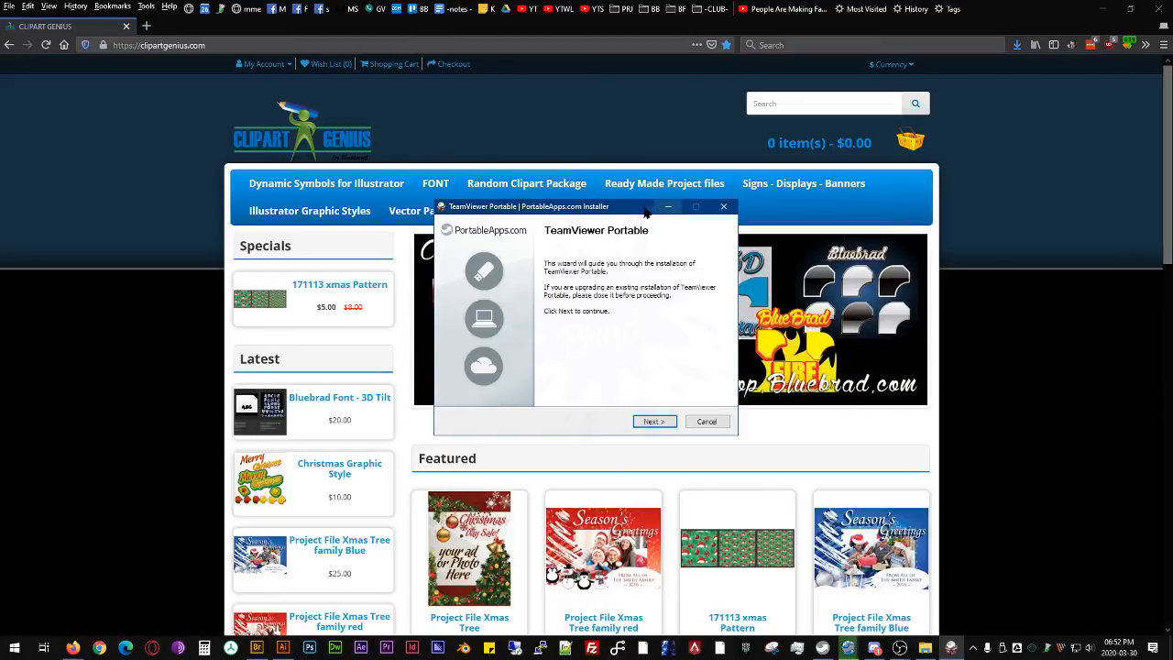
# Step: Accept the TeamViewer Portable license agreement to start its installation and minimize the installer window
pyautogui.click(659, 422)
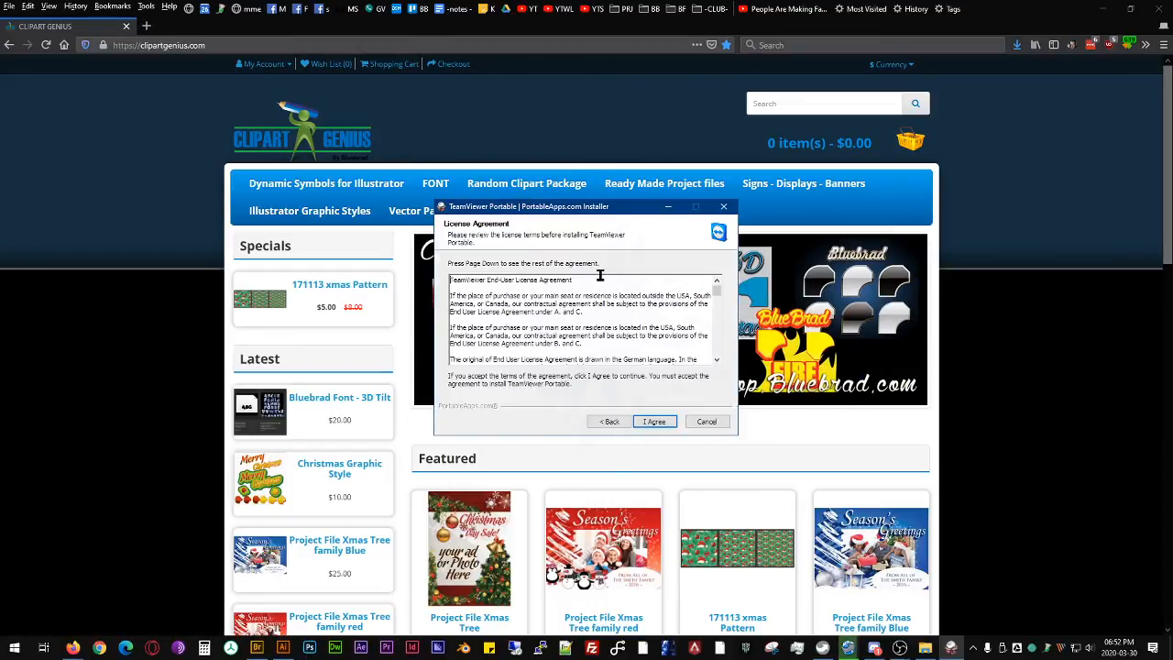
pyautogui.click(656, 421)
pyautogui.click(658, 423)
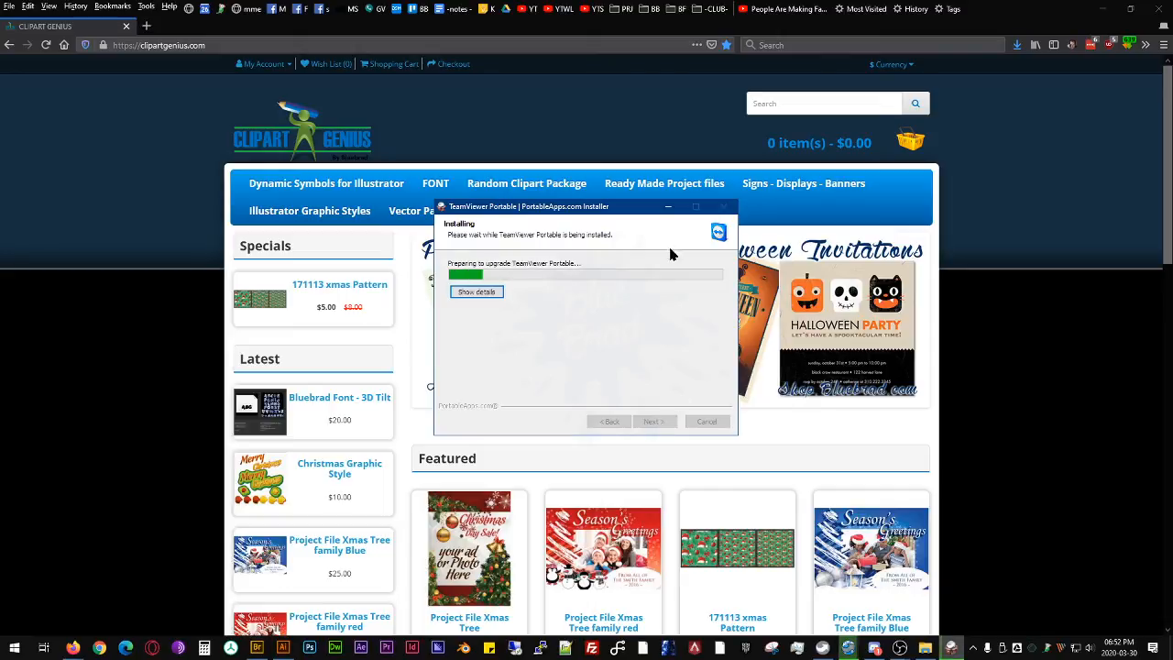
pyautogui.click(668, 207)
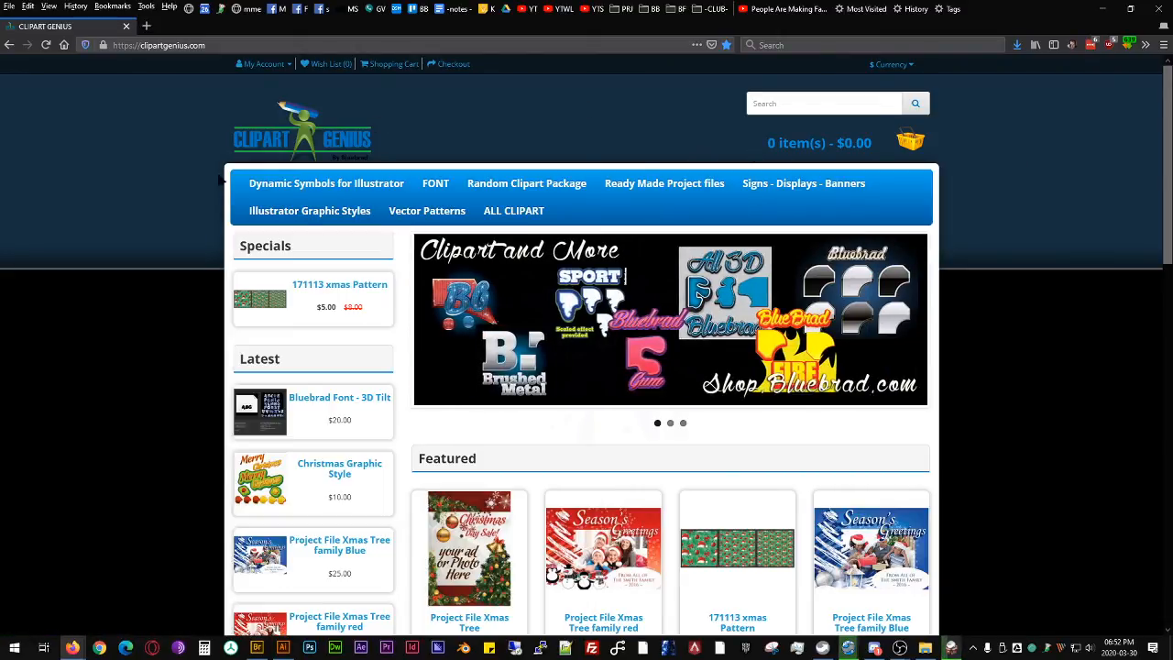
# Step: Look over the clipartgenius.com home page down to its footer and reload the home page through the site logo
pyautogui.scroll(-15, 395, 274)
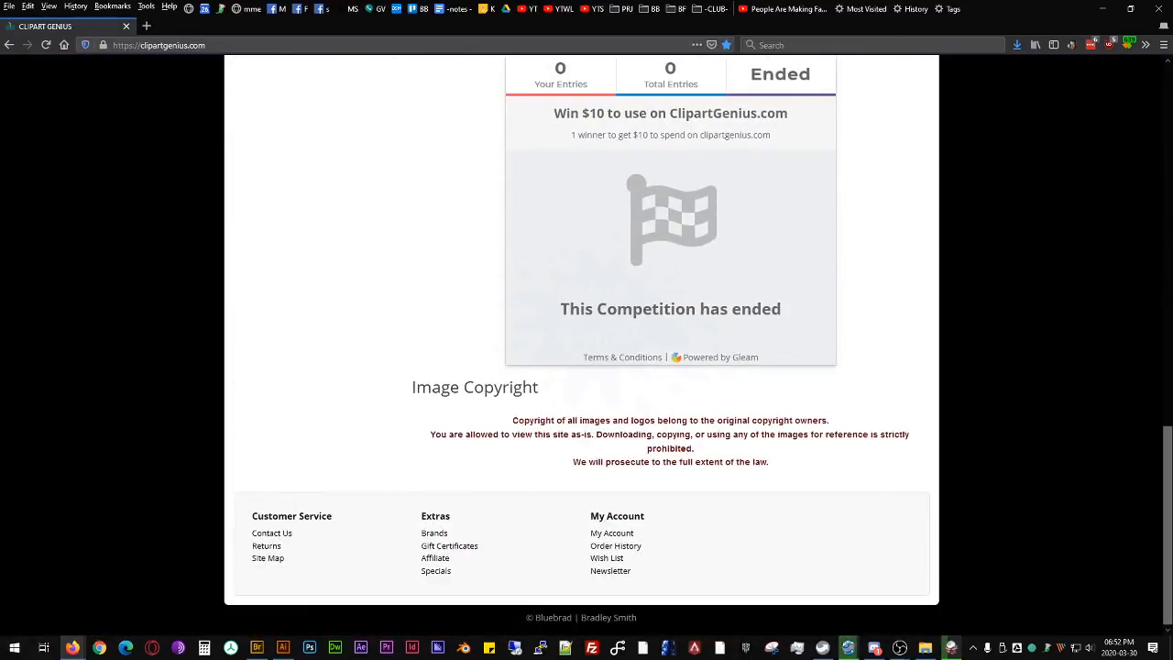
pyautogui.scroll(15, 897, 217)
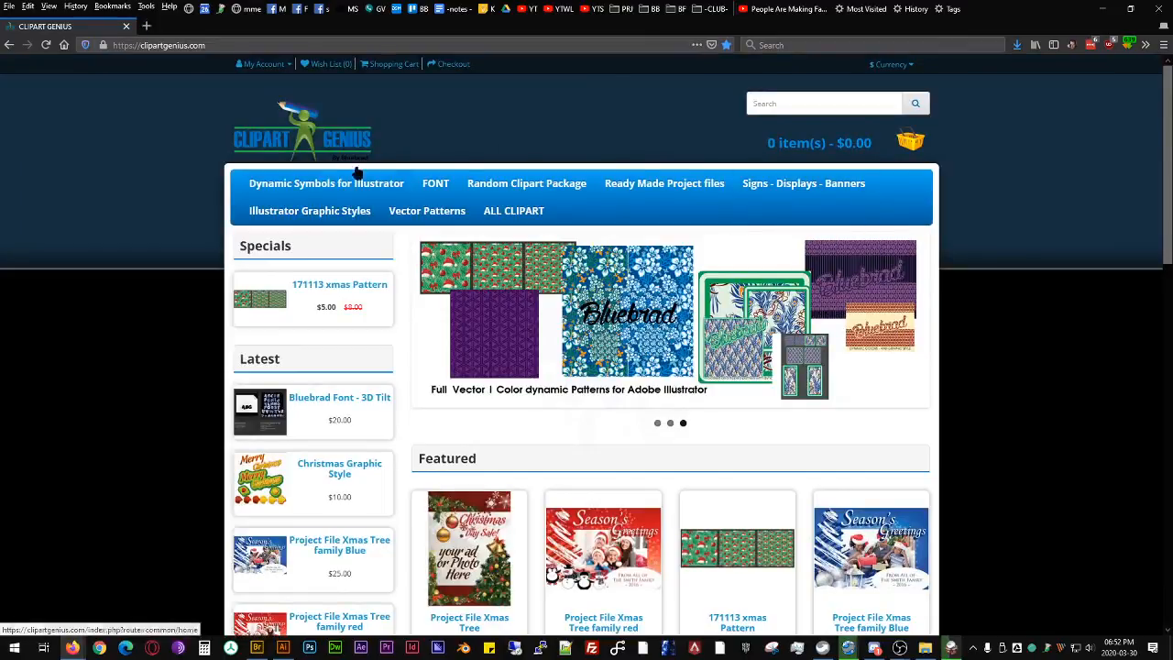
pyautogui.click(450, 142)
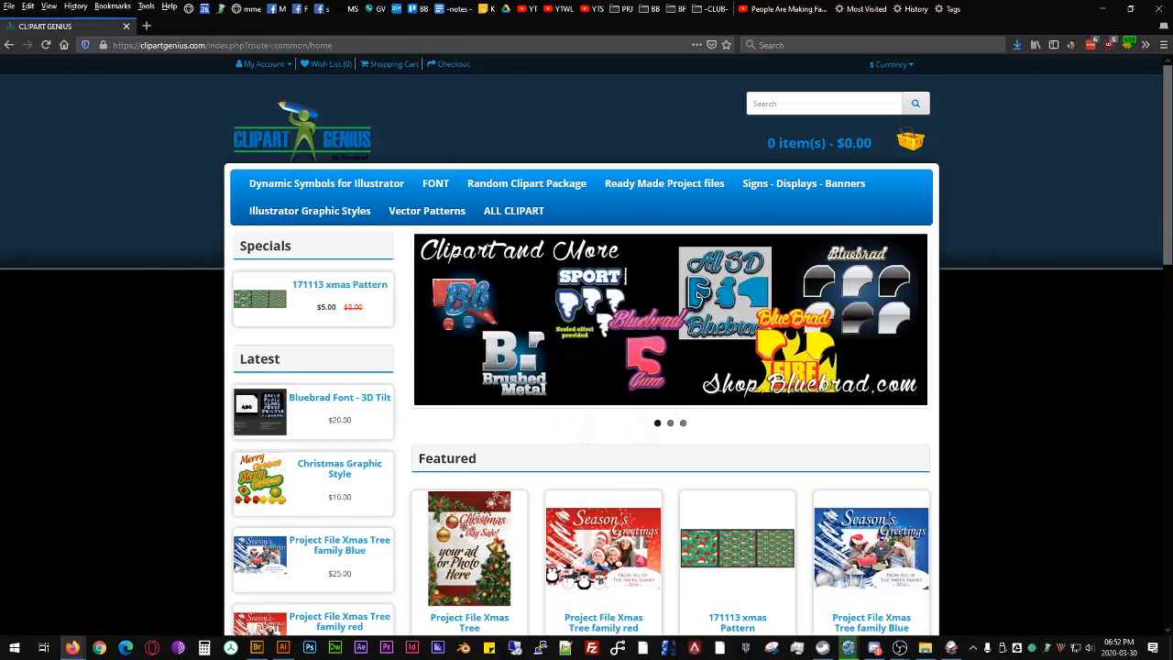
pyautogui.moveTo(898, 648)
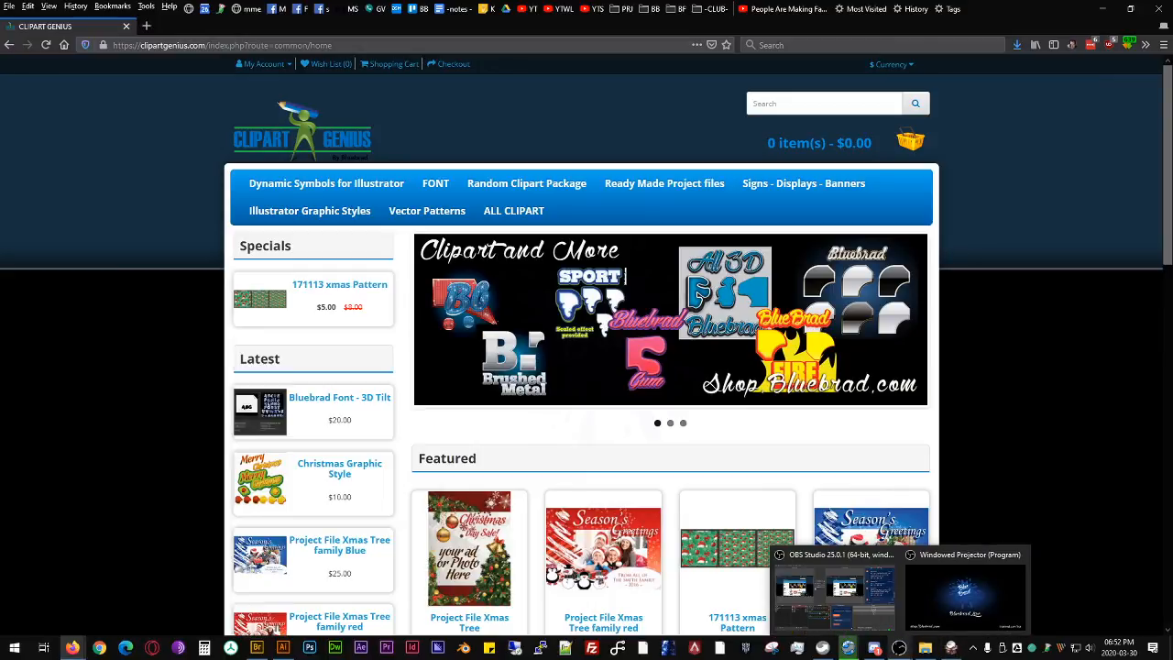